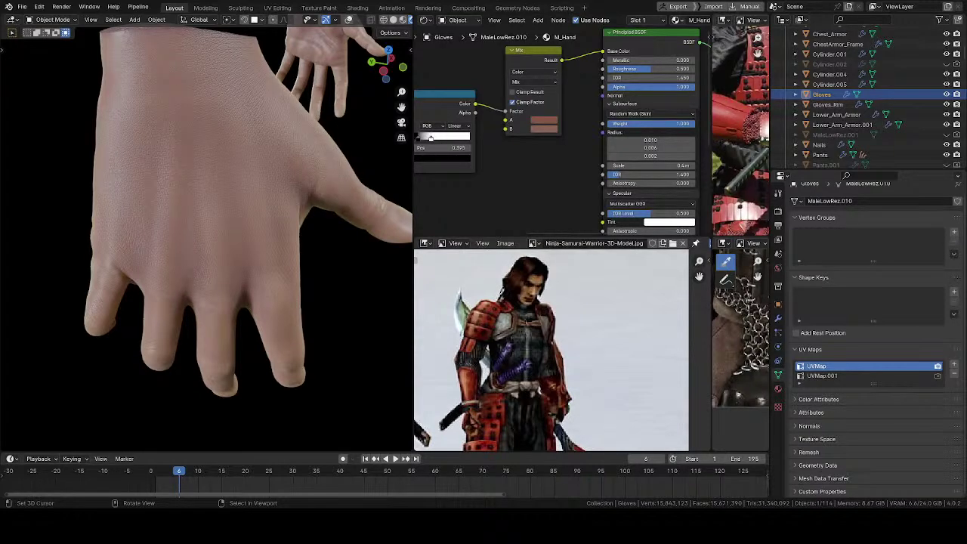
- Examine the rendered skin detail on the back of the hand and across the palm from several angles
scroll(222, 244, "up", 10)
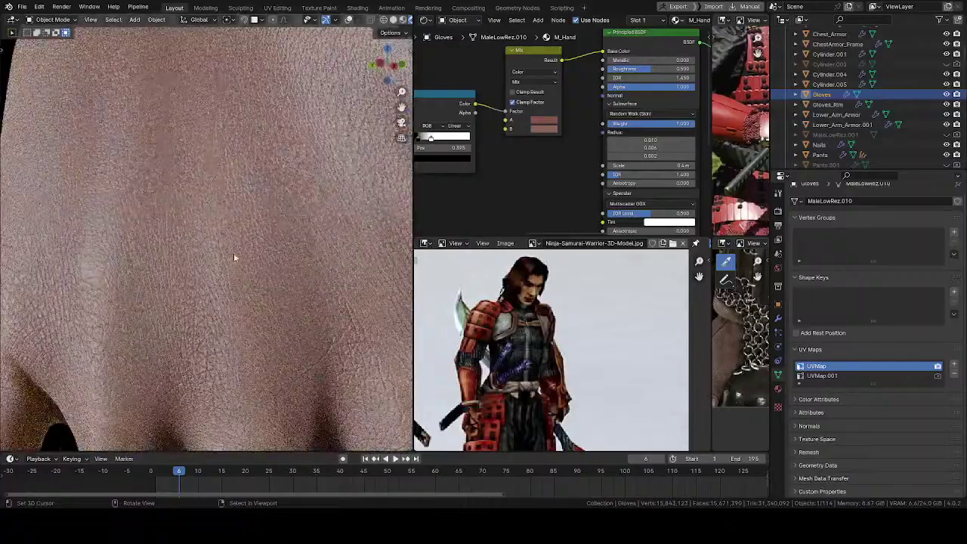
middle_click_drag(203, 263, 348, 225)
middle_click_drag(94, 249, 214, 257, "shift")
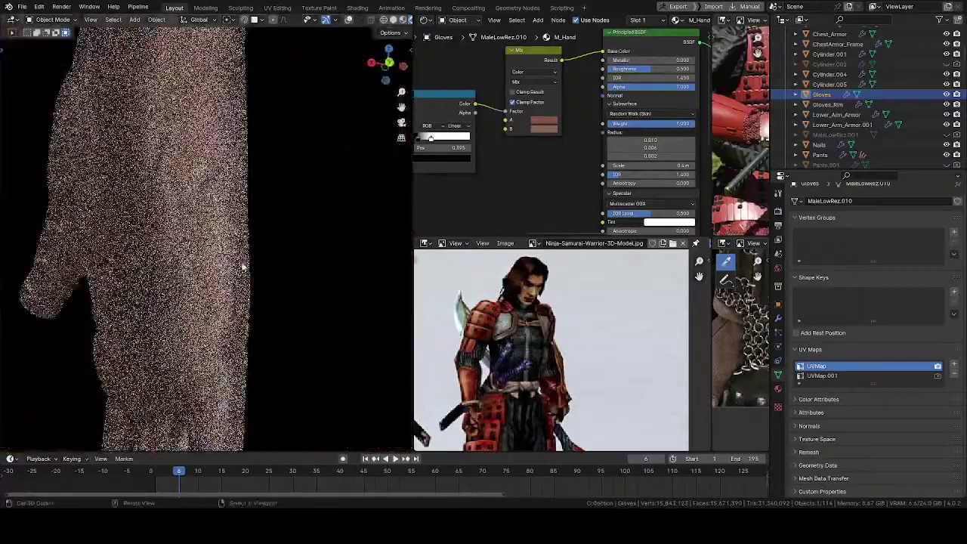
scroll(213, 257, "up", 3)
scroll(213, 257, "down", 4)
middle_click_drag(153, 263, 274, 186)
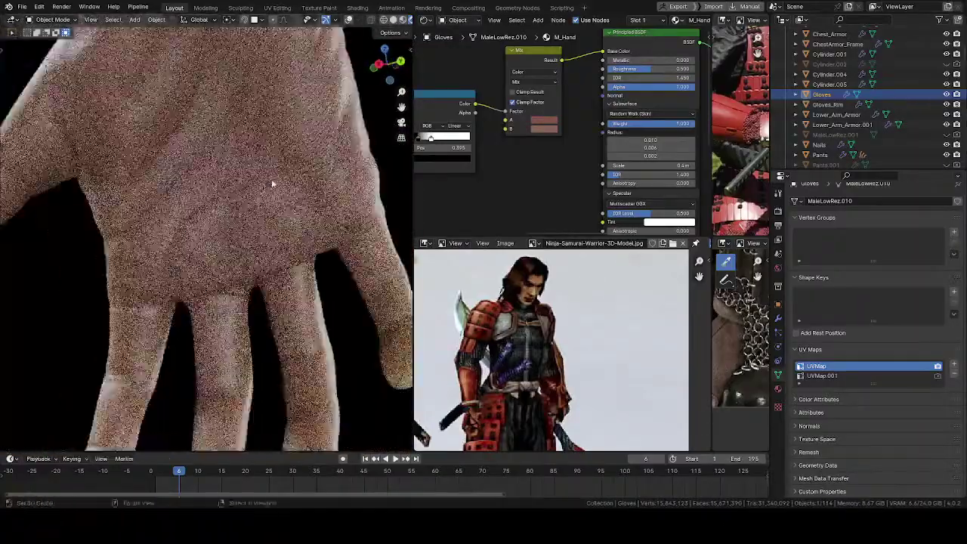
scroll(198, 210, "up", 1)
scroll(242, 191, "up", 4)
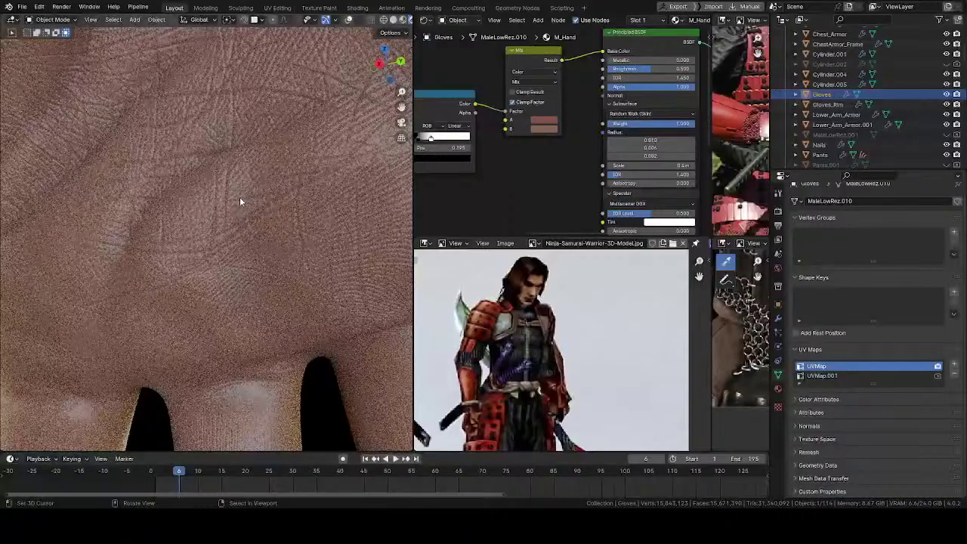
scroll(237, 202, "down", 3)
middle_click_drag(237, 204, 211, 227)
scroll(216, 194, "up", 3)
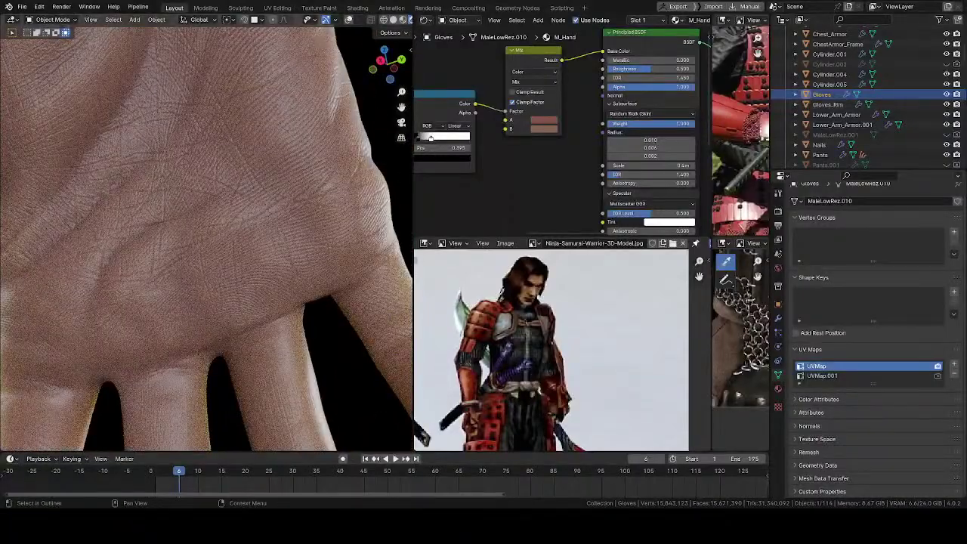
scroll(187, 267, "down", 3)
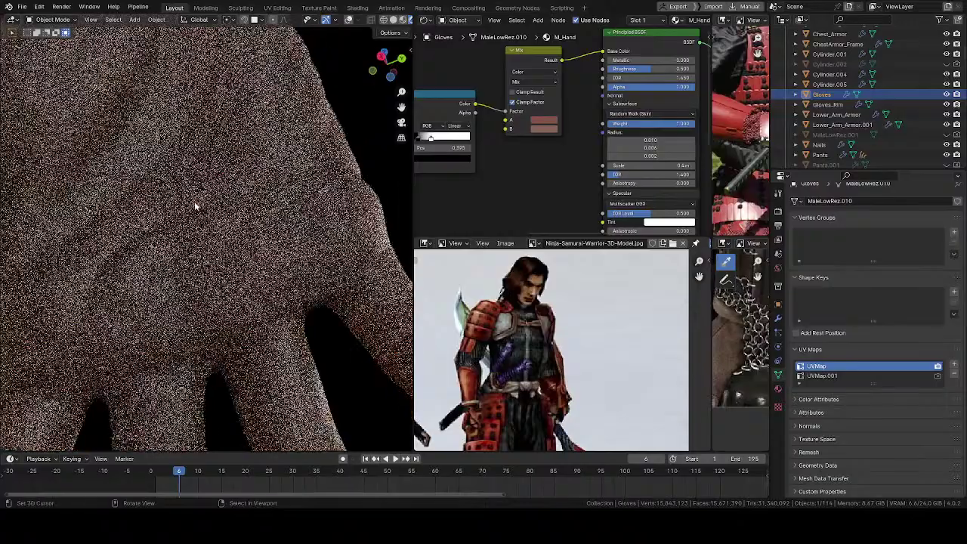
mouse_move(197, 205)
middle_mouse_down()
mouse_move(244, 263)
mouse_move(261, 318)
mouse_move(305, 168)
mouse_move(280, 269)
mouse_move(254, 129)
mouse_move(52, 328)
mouse_move(336, 228)
mouse_move(302, 262)
mouse_move(247, 256)
mouse_move(238, 273)
mouse_move(295, 282)
mouse_move(263, 240)
mouse_move(242, 256)
mouse_move(252, 313)
mouse_move(249, 261)
middle_mouse_up()
- Switch the viewport to solid shading, enter Sculpt Mode on the Gloves mesh and display its Multires modifier settings
key("z")
left_click(323, 252)
scroll(247, 248, "up", 2)
scroll(240, 284, "down", 1)
key("ctrl+Tab")
left_click(243, 265)
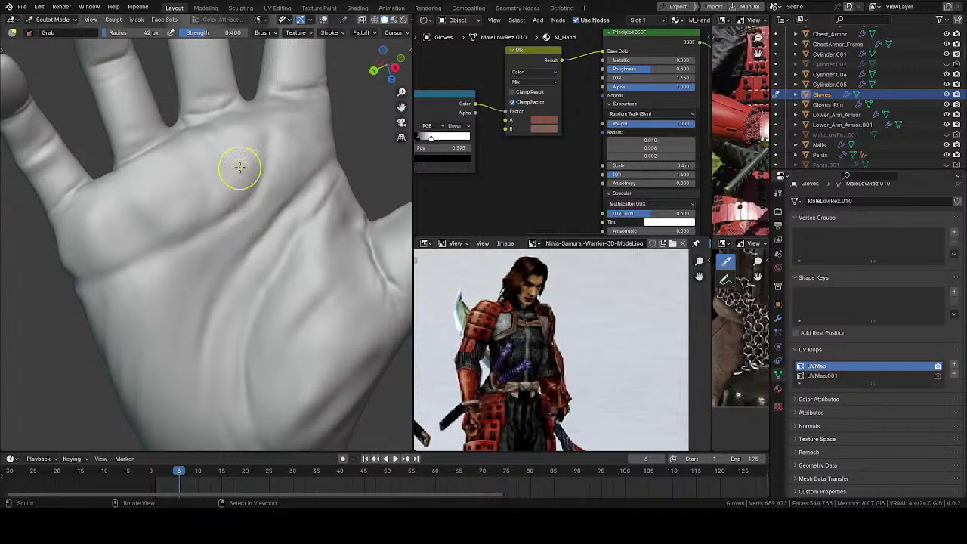
left_click(778, 318)
middle_click_drag(227, 194, 248, 166)
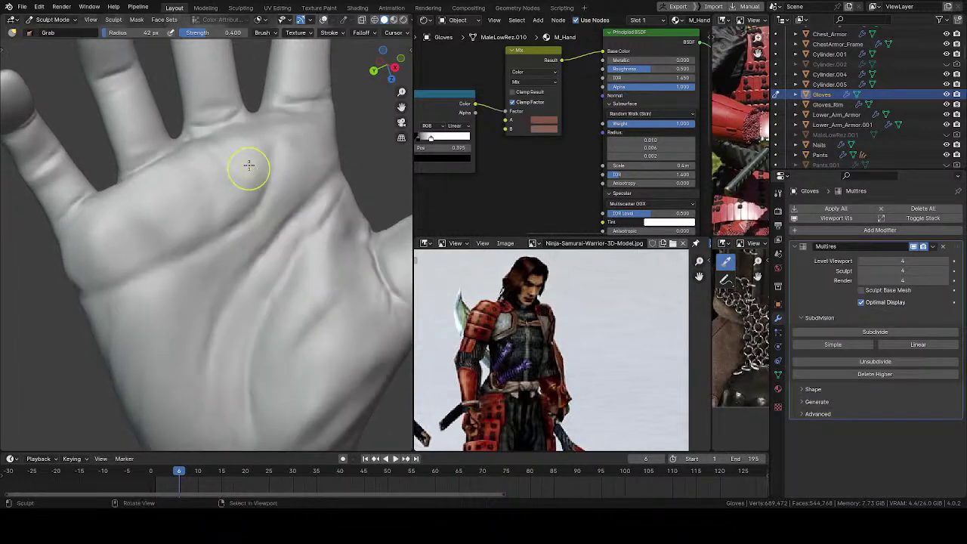
- Fill in the creases across the upper and middle palm with the Draw brush, and return to Object Mode to check the skin texture
key("x")
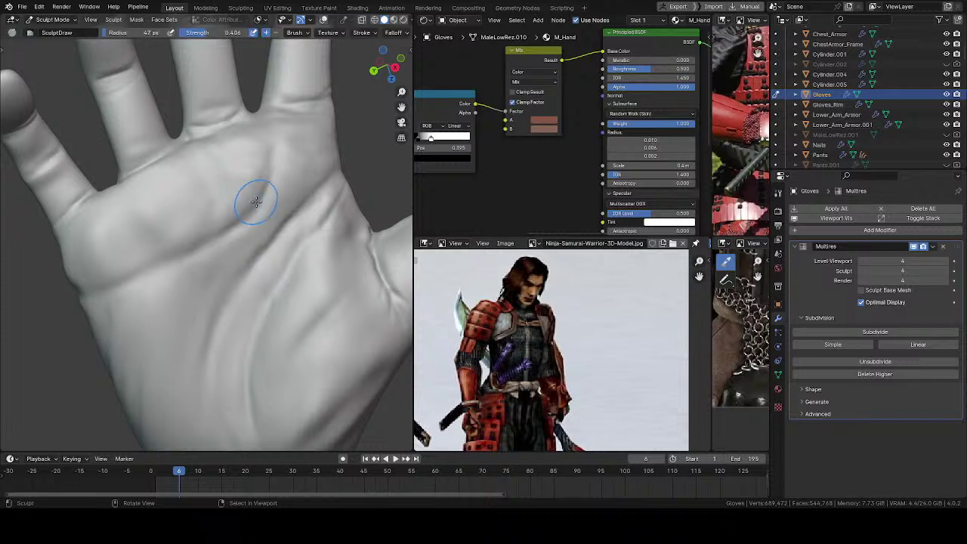
left_click_drag(268, 187, 241, 206)
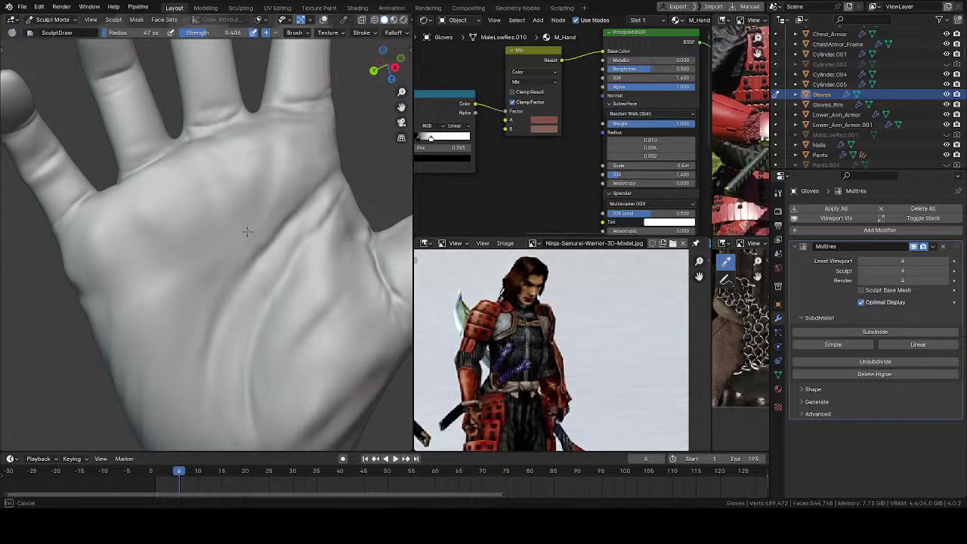
mouse_move(247, 232)
left_mouse_down()
mouse_move(302, 216)
mouse_move(300, 198)
left_mouse_up()
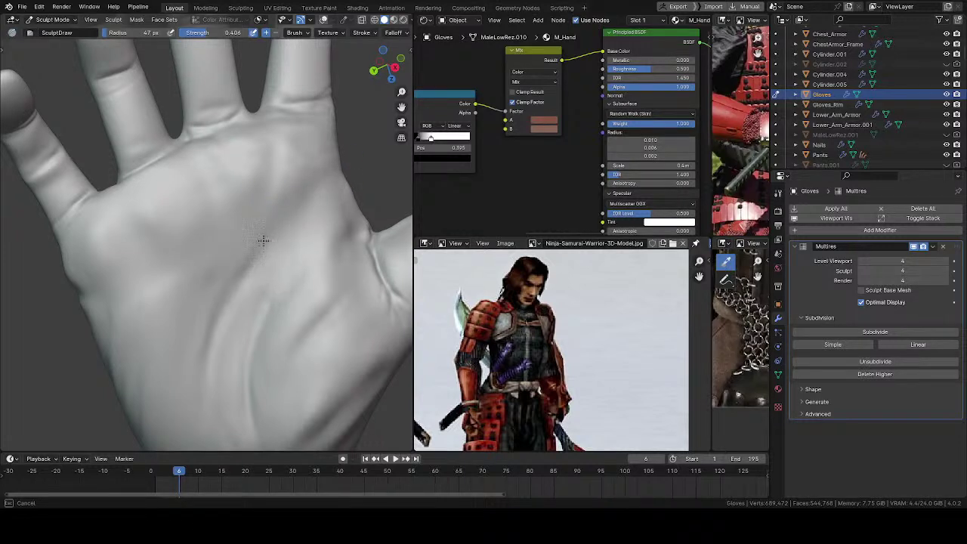
key("ctrl+Tab")
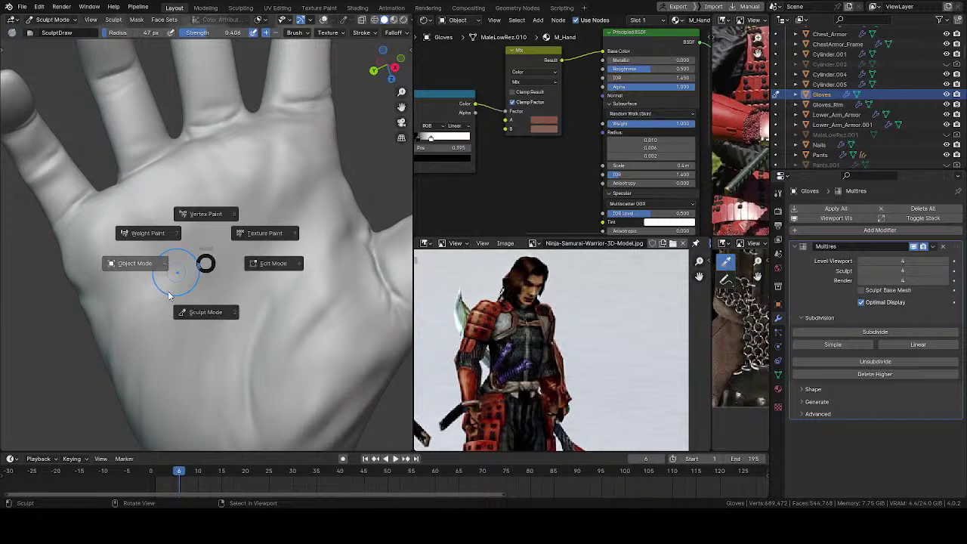
left_click(155, 263)
- Carve the crease running diagonally across the middle palm, set the Draw brush radius to 31 px and check against the texture in Object Mode
key("ctrl+Tab")
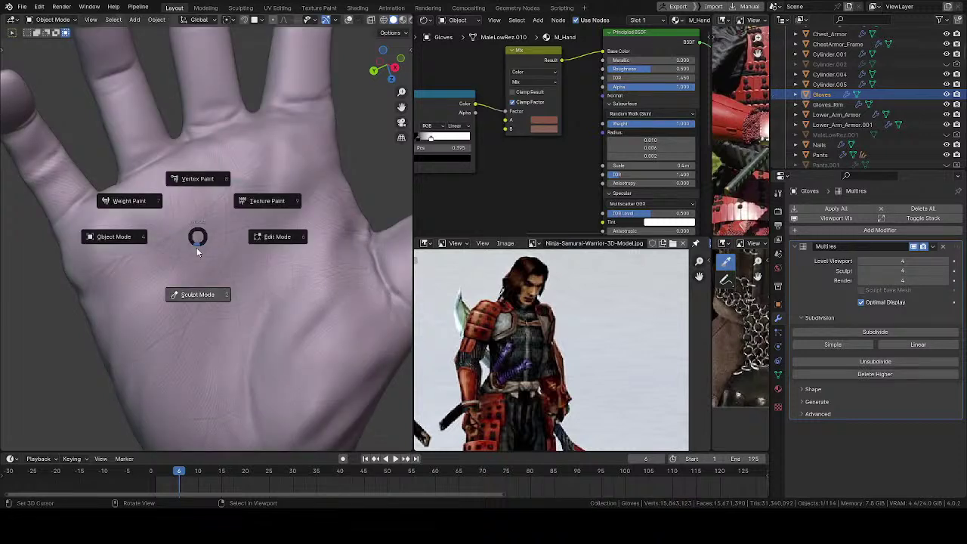
left_click(274, 235)
left_click(295, 200)
left_click_drag(319, 184, 222, 273, "ctrl")
key("f")
left_click(284, 218)
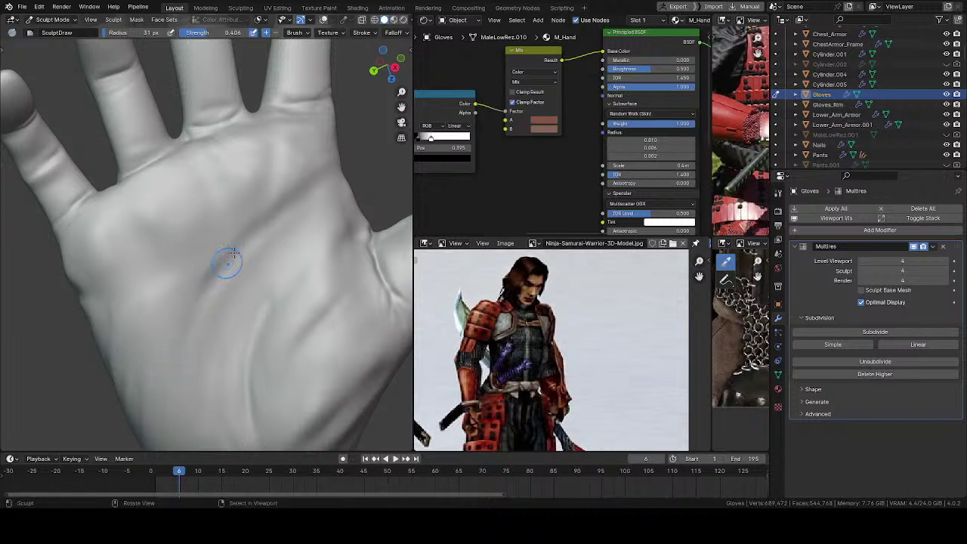
key("ctrl+Tab")
left_click(181, 261)
- Extend the carved crease down toward the lower palm, build up the area above it, and check the texture alignment in Object Mode
key("ctrl+Tab")
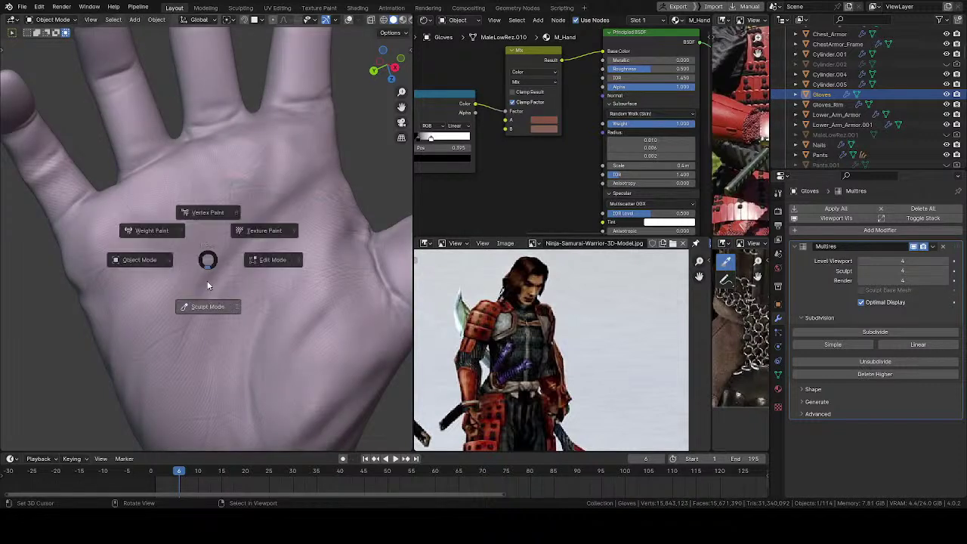
left_click(209, 291)
left_click_drag(246, 257, 201, 314, "ctrl")
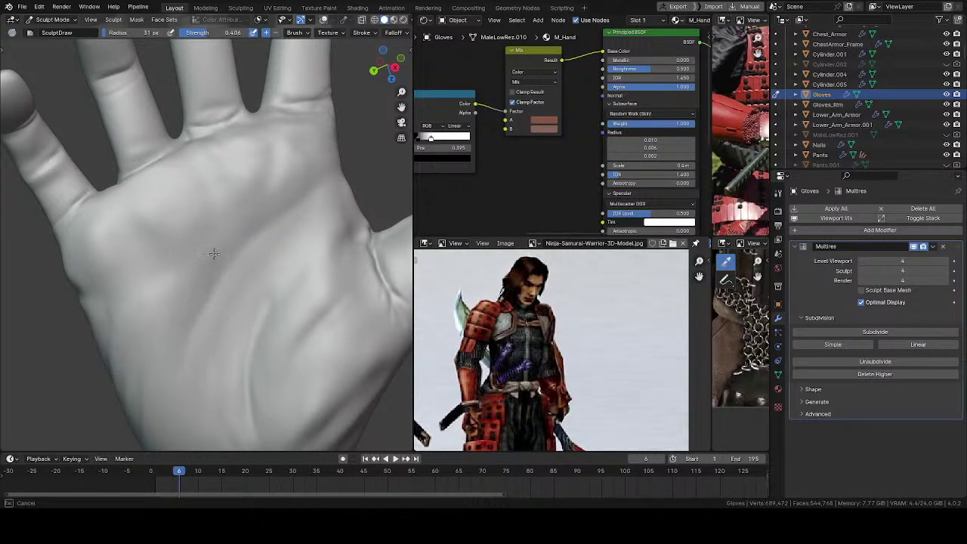
left_click_drag(202, 216, 225, 207)
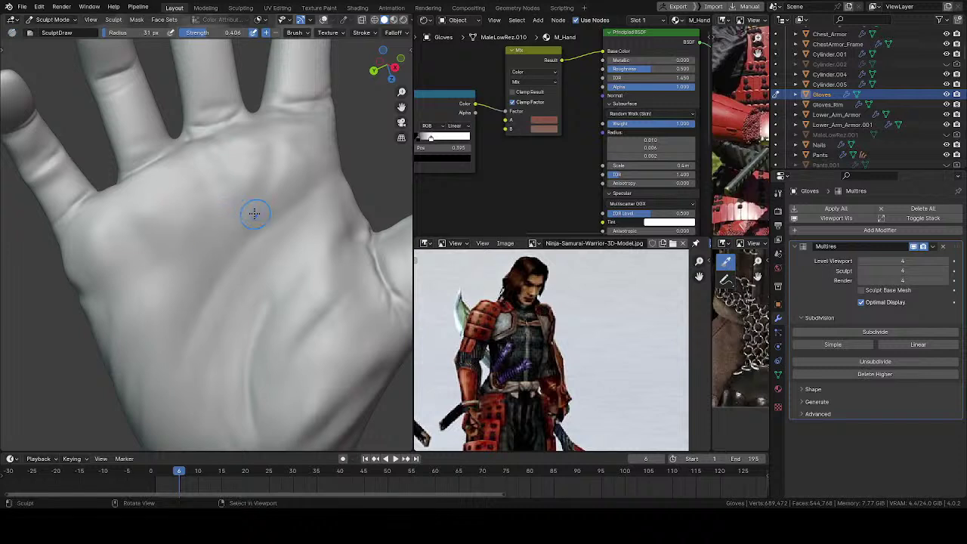
key("ctrl+Tab")
left_click(260, 271)
key("ctrl+Tab")
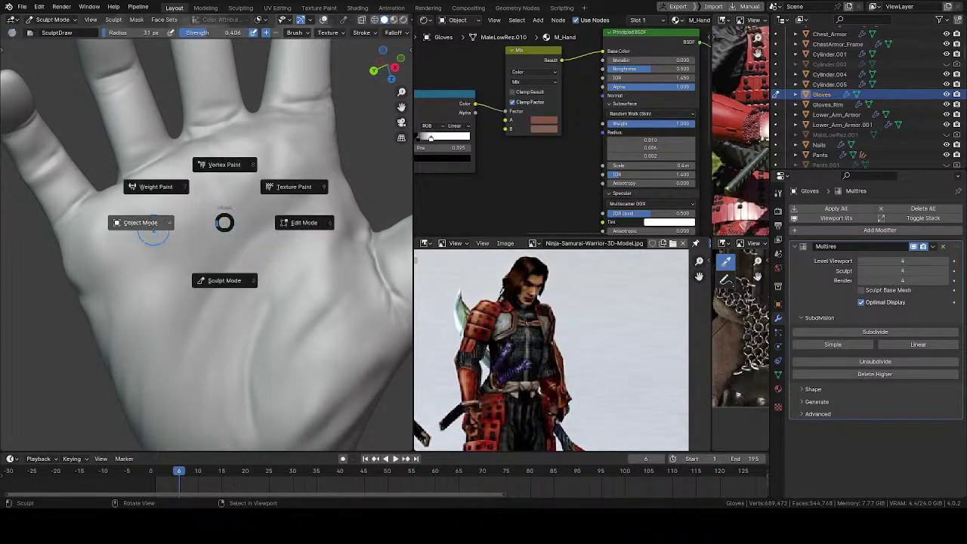
left_click(140, 220)
- Build up the palm around the upper crease below the fingers with Draw strokes out to the little-finger side, and recheck in Object Mode
key("ctrl+Tab")
left_click(154, 262)
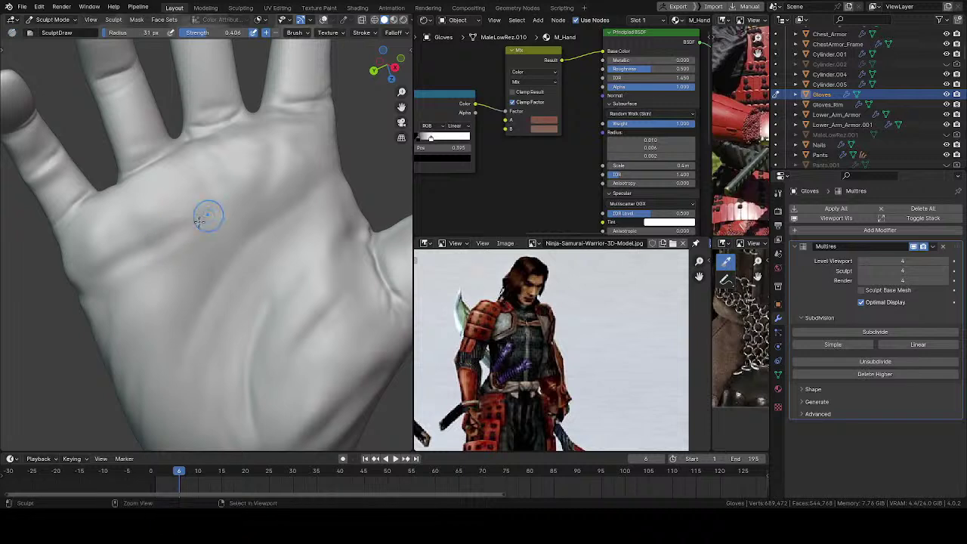
mouse_move(255, 159)
left_mouse_down()
mouse_move(265, 158)
mouse_move(259, 168)
left_mouse_up()
left_click_drag(201, 221, 229, 218)
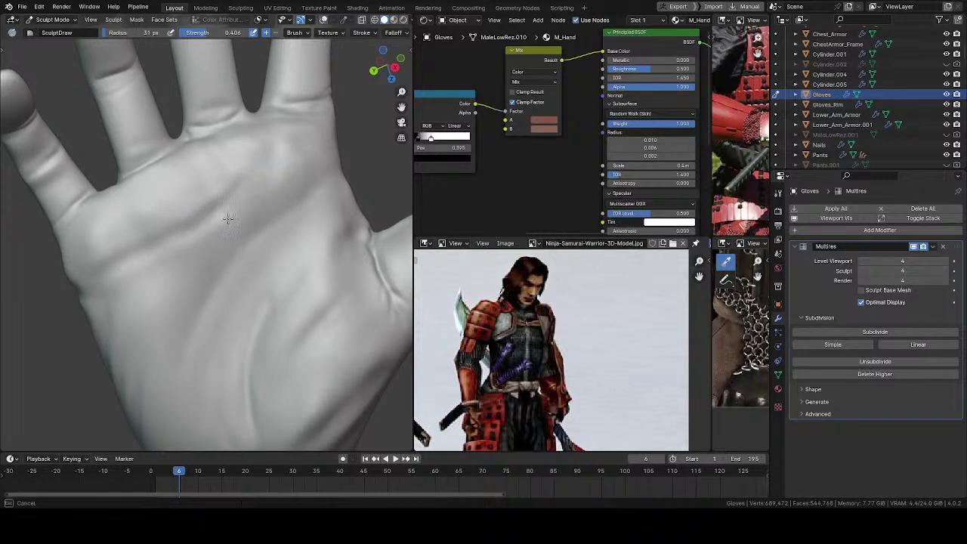
mouse_move(190, 244)
left_mouse_down()
mouse_move(132, 281)
mouse_move(127, 272)
left_mouse_up()
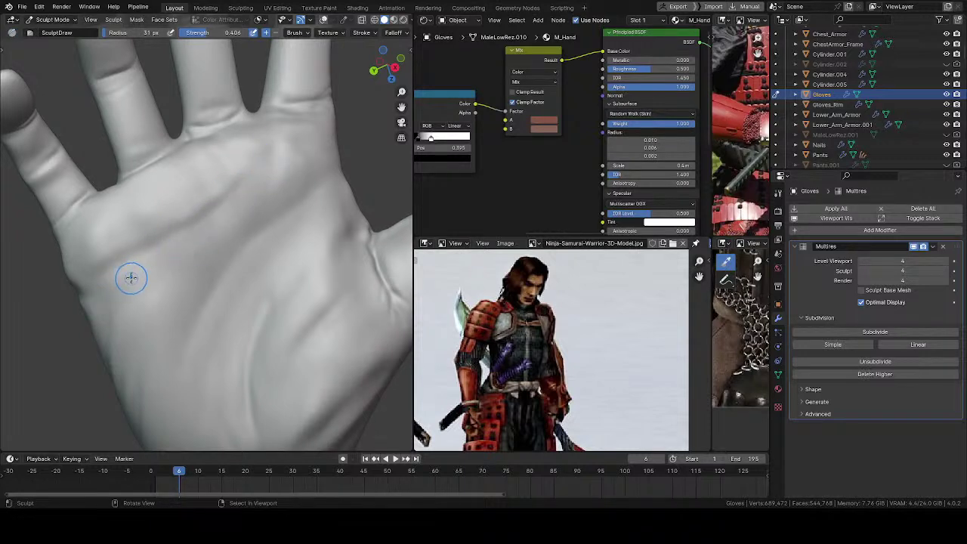
mouse_move(113, 291)
middle_mouse_down()
mouse_move(177, 265)
mouse_move(129, 140)
middle_mouse_up()
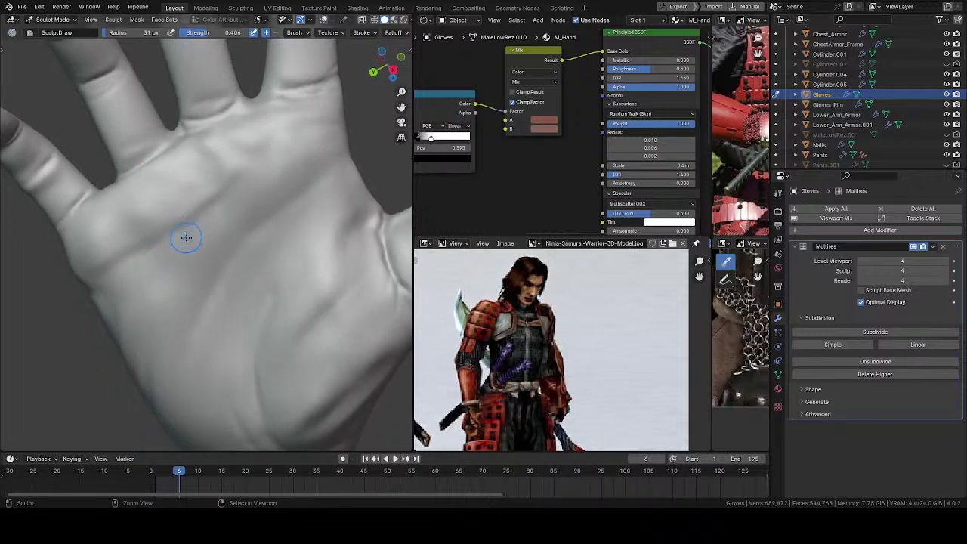
middle_click_drag(185, 248, 209, 229)
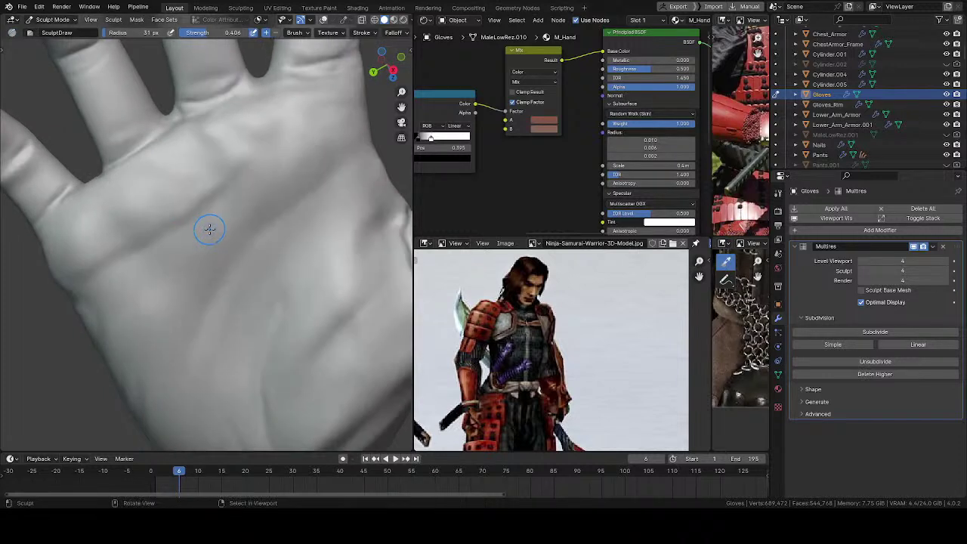
key("ctrl+Tab")
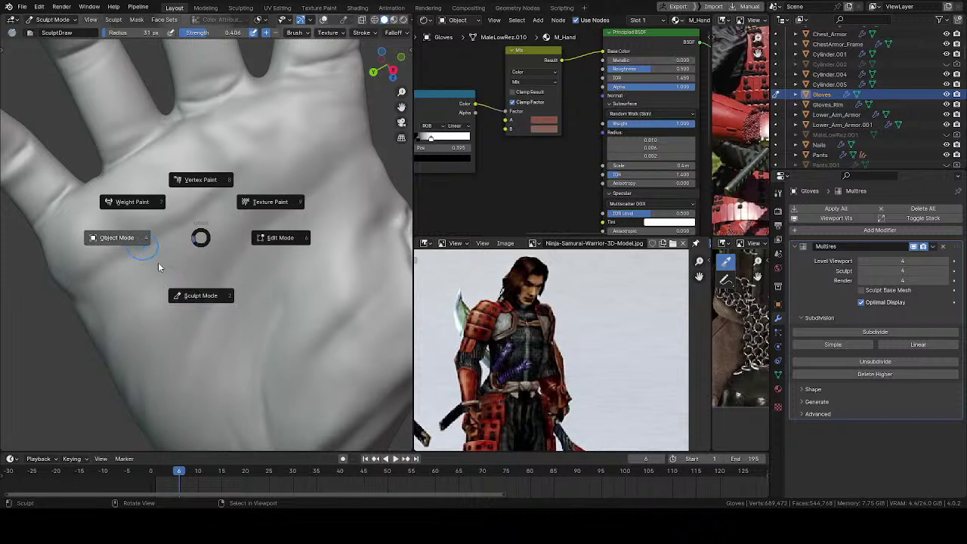
left_click(158, 262)
- Carve the upper palm crease along its texture line, fill the old groove toward the palm's outer edge, and return to Object Mode
key("ctrl+Tab")
left_click(205, 293)
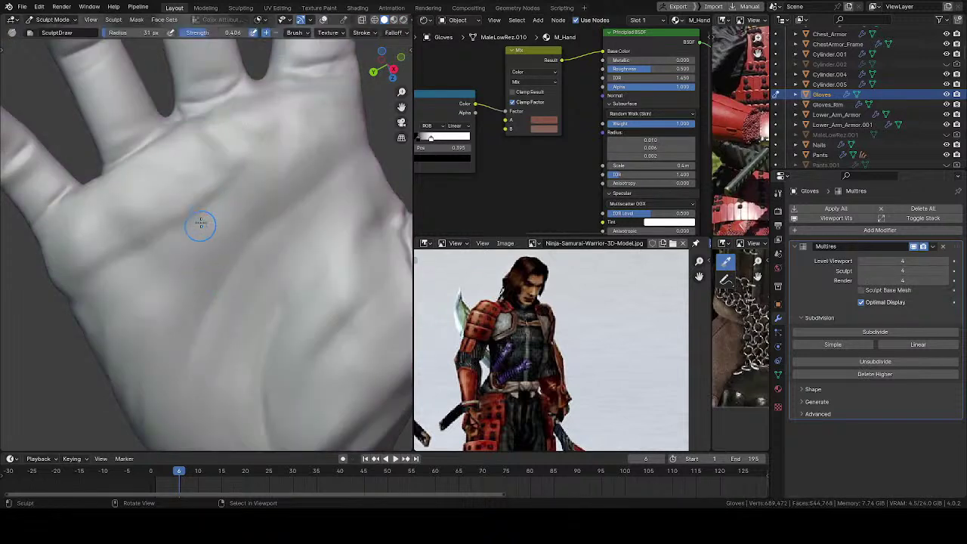
left_click_drag(183, 226, 167, 241, "ctrl")
mouse_move(188, 204)
left_mouse_down("ctrl")
mouse_move(176, 211)
mouse_move(190, 204)
left_mouse_up("ctrl")
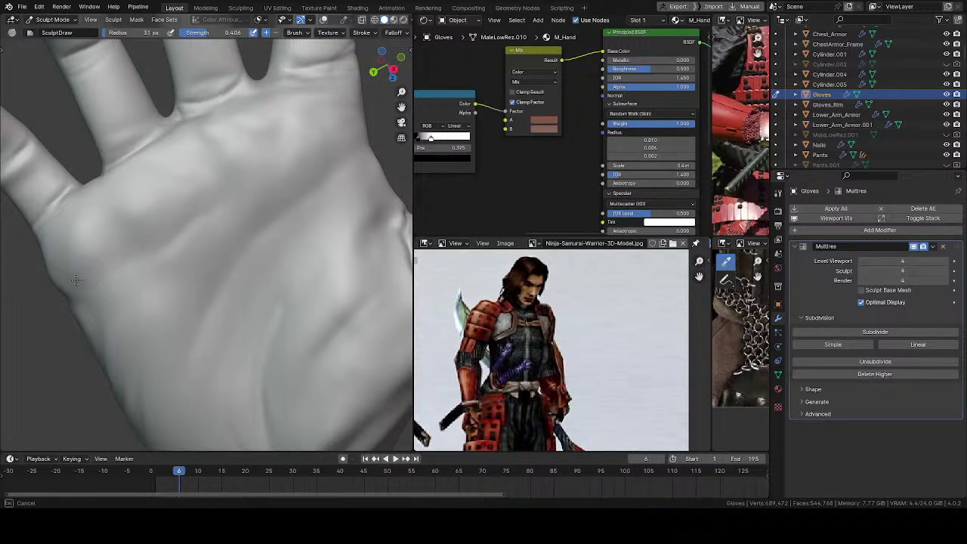
left_click_drag(76, 280, 79, 284)
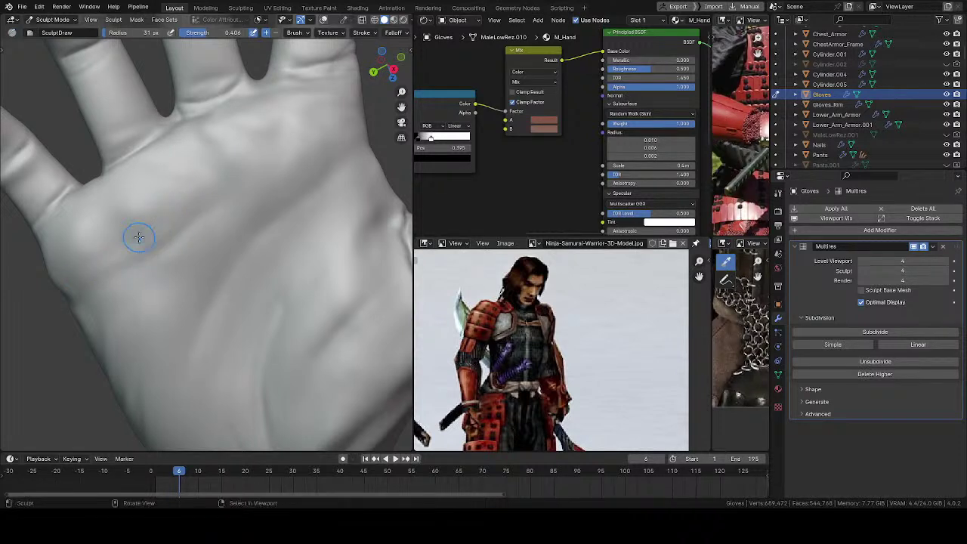
left_click_drag(139, 238, 138, 232)
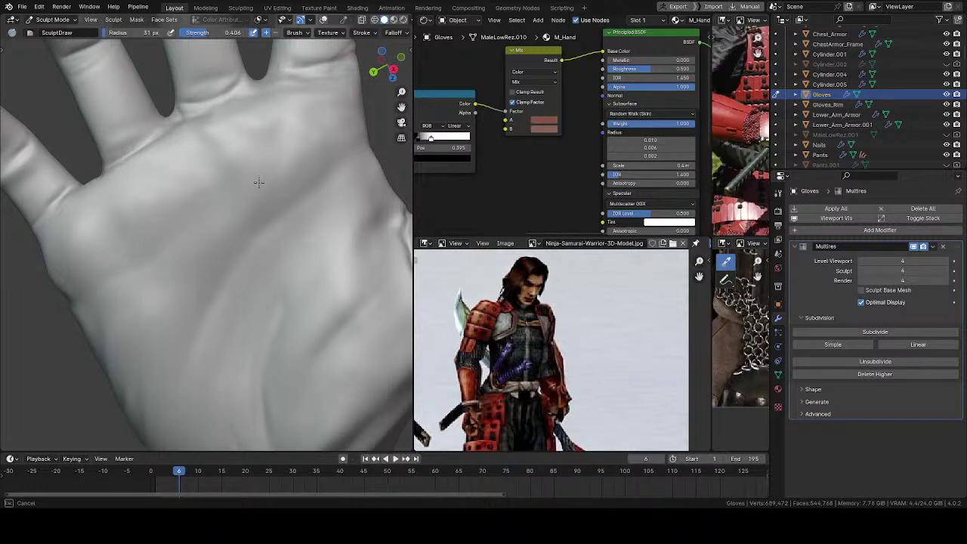
key("ctrl+Tab")
left_click(215, 186)
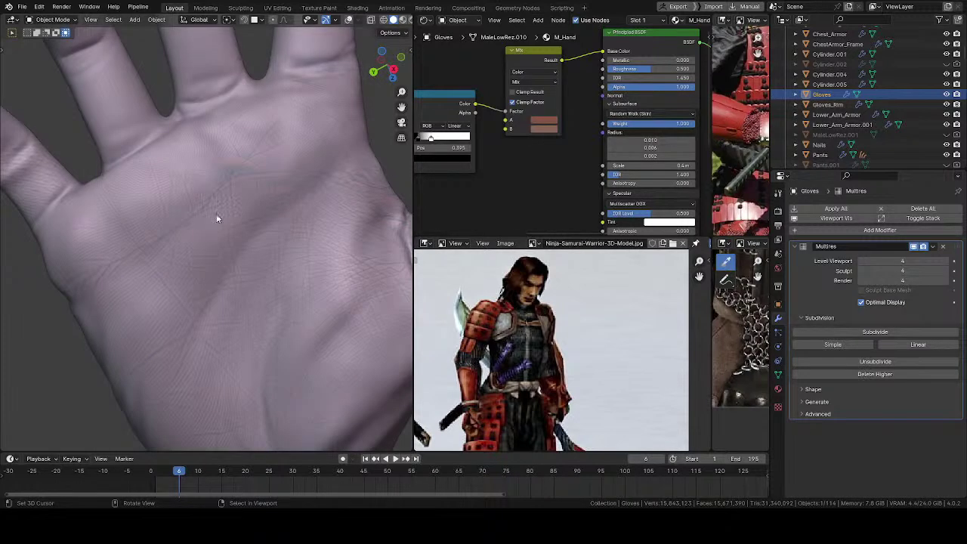
- Compare the sculpted palm creases with the skin texture lines by alternating between Object Mode and Sculpt Mode
scroll(216, 218, "down", 5)
middle_click_drag(218, 270, 209, 242)
scroll(171, 281, "up", 2)
scroll(209, 243, "up", 2)
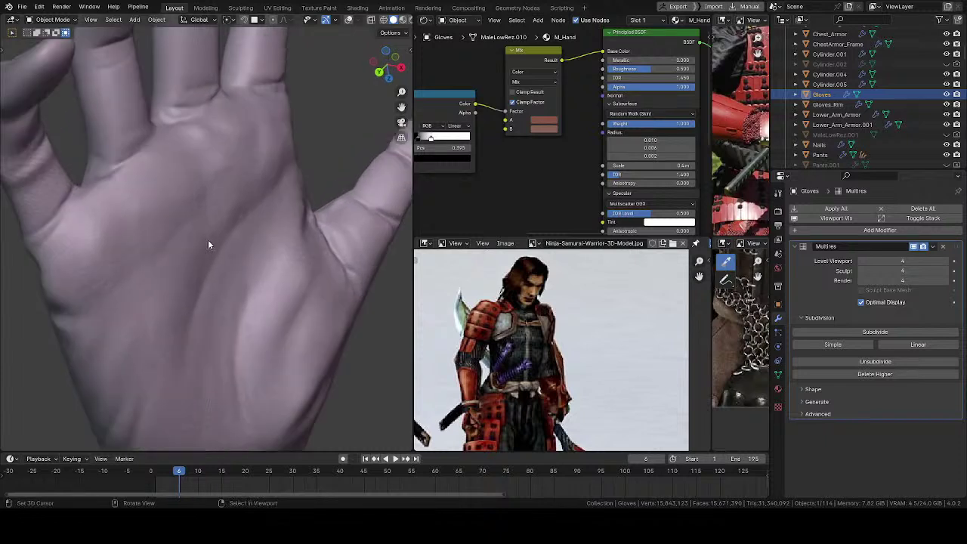
key("ctrl+Tab")
left_click(157, 290)
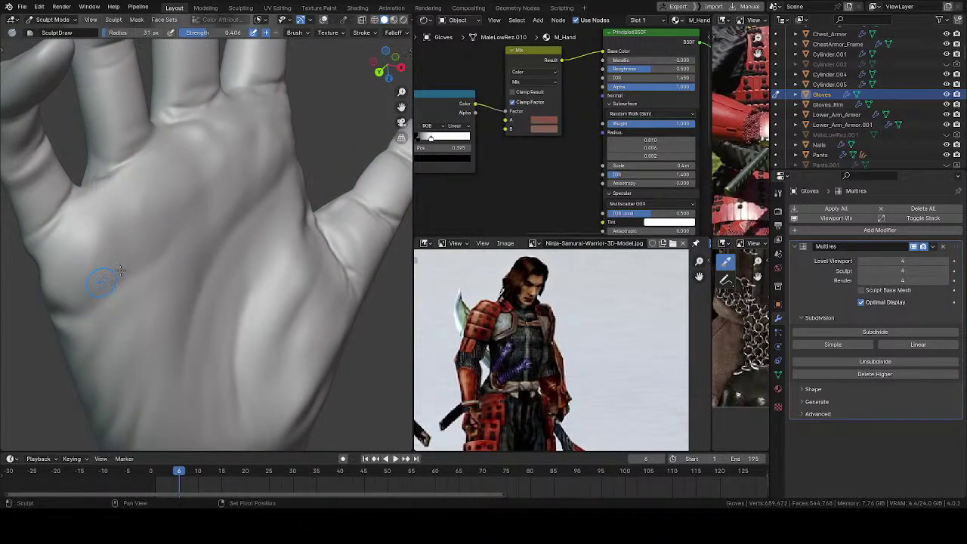
key("ctrl+Tab")
left_click(168, 319)
mouse_move(187, 243)
middle_mouse_down()
mouse_move(138, 242)
mouse_move(181, 271)
mouse_move(171, 277)
middle_mouse_up()
key("ctrl+Tab")
left_click(68, 255)
key("ctrl+Tab")
left_click(171, 322)
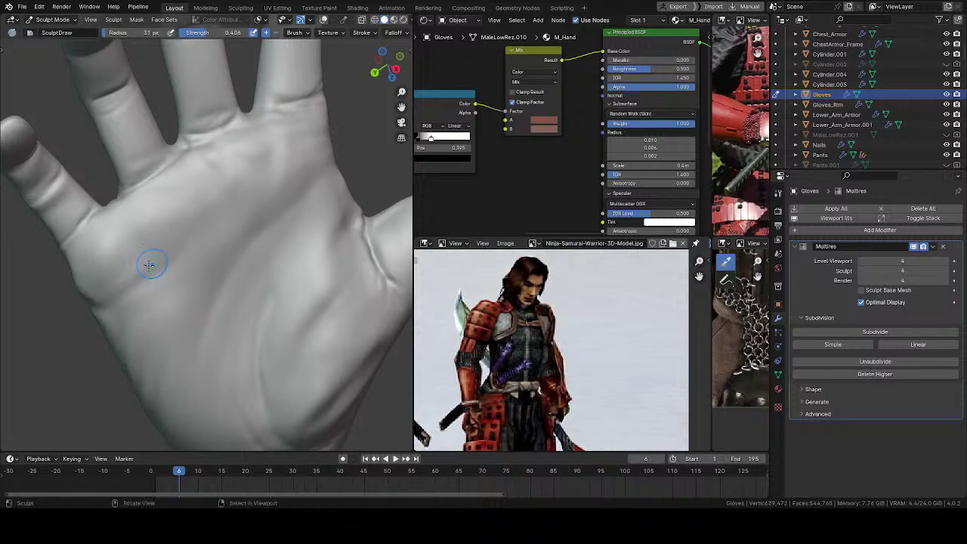
- Reshape the upper palm below the fingers and the little-finger edge with the Grab brush, resizing the brush between strokes
mouse_move(146, 262)
middle_mouse_down()
mouse_move(158, 248)
mouse_move(222, 237)
middle_mouse_up()
key("g")
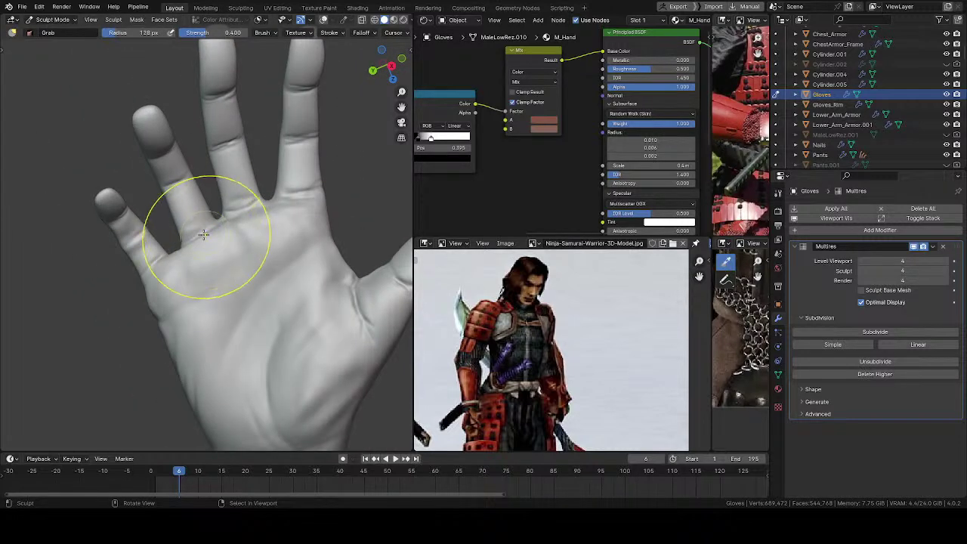
mouse_move(193, 235)
left_mouse_down()
mouse_move(184, 219)
mouse_move(297, 195)
left_mouse_up()
key("f")
left_click(260, 225)
left_click_drag(157, 266, 135, 237)
key("f")
left_click(127, 248)
middle_click_drag(152, 240, 162, 247)
key("f")
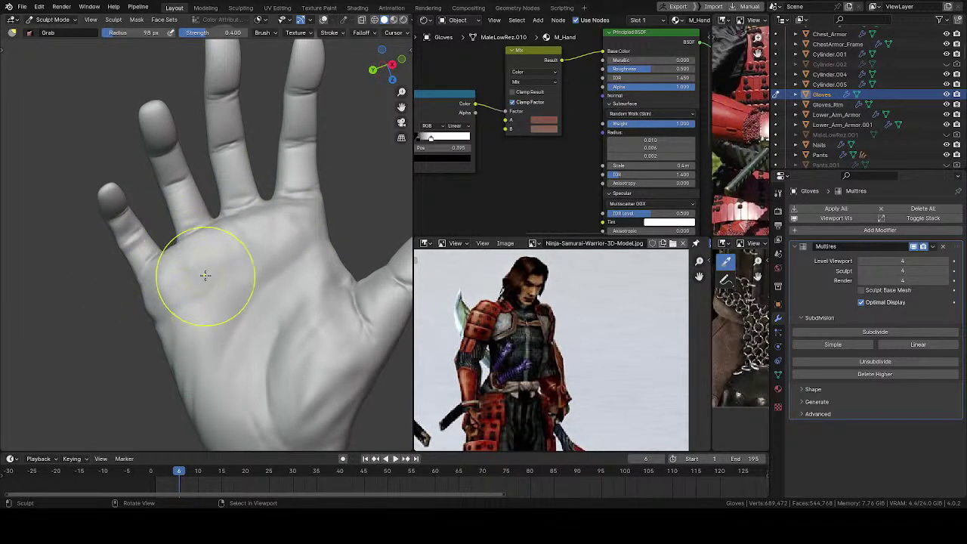
left_click(246, 275)
- Check the reshaped palm against the skin texture in Object Mode
key("ctrl+Tab")
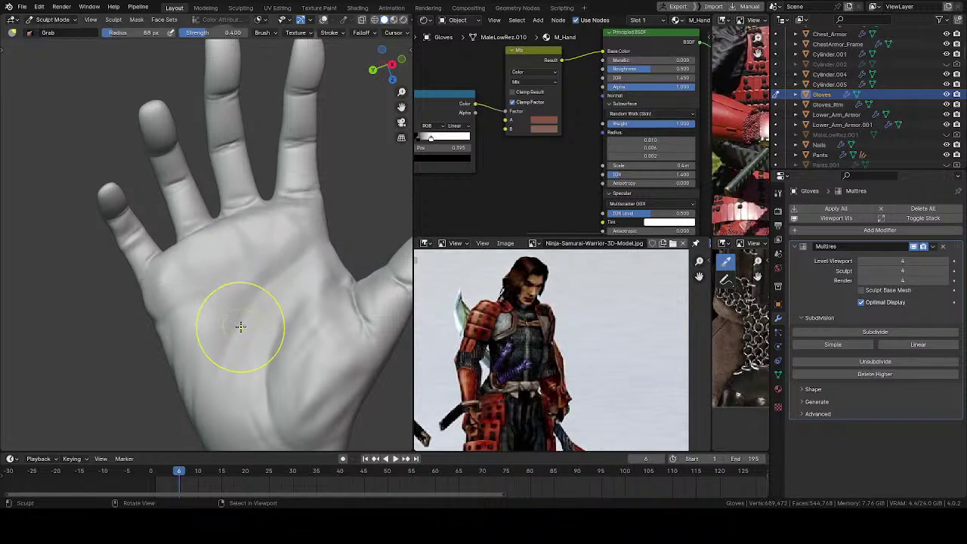
key("ctrl+Tab")
left_click(183, 320)
mouse_move(236, 287)
middle_mouse_down()
mouse_move(255, 312)
mouse_move(231, 306)
mouse_move(246, 261)
middle_mouse_up()
scroll(248, 284, "down", 2)
middle_click_drag(222, 318, 259, 289, "ctrl")
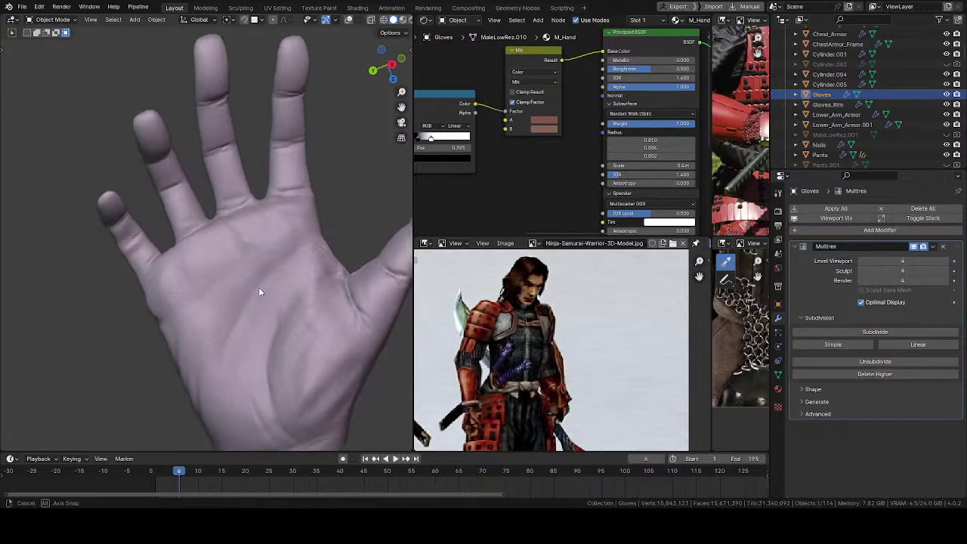
- Return to Sculpt Mode and pull the lower palm above the wrist into shape with the Grab brush at 121 px radius
key("ctrl+Tab")
left_click(262, 383)
mouse_move(257, 378)
middle_mouse_down("shift")
mouse_move(209, 275)
mouse_move(234, 313)
middle_mouse_up("shift")
key("f")
left_click(235, 320)
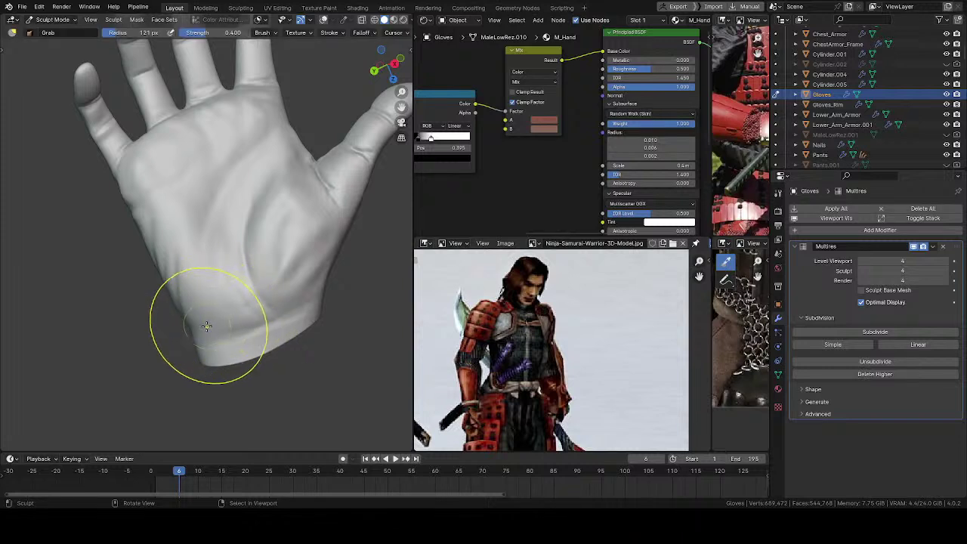
mouse_move(207, 328)
left_mouse_down()
mouse_move(264, 295)
mouse_move(216, 302)
mouse_move(175, 289)
mouse_move(241, 290)
left_mouse_up()
- Examine the whole hand's proportions and the textured palm creases in Object Mode, from a distance and up close
key("ctrl+Tab")
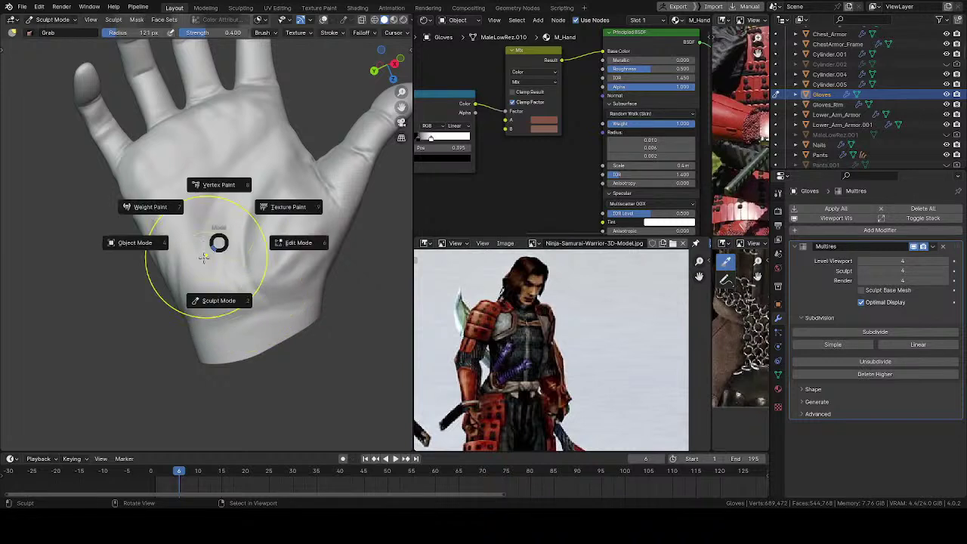
left_click(140, 240)
middle_click_drag(226, 255, 227, 298)
scroll(241, 229, "up", 4)
scroll(201, 324, "down", 8)
scroll(224, 299, "down", 3)
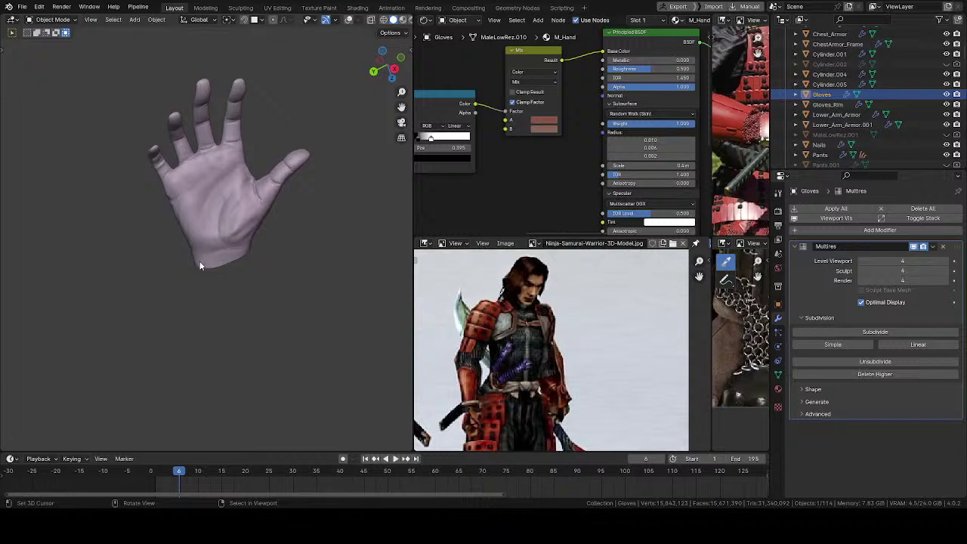
middle_click_drag(197, 247, 204, 228)
scroll(204, 228, "up", 3)
key("ctrl+Tab")
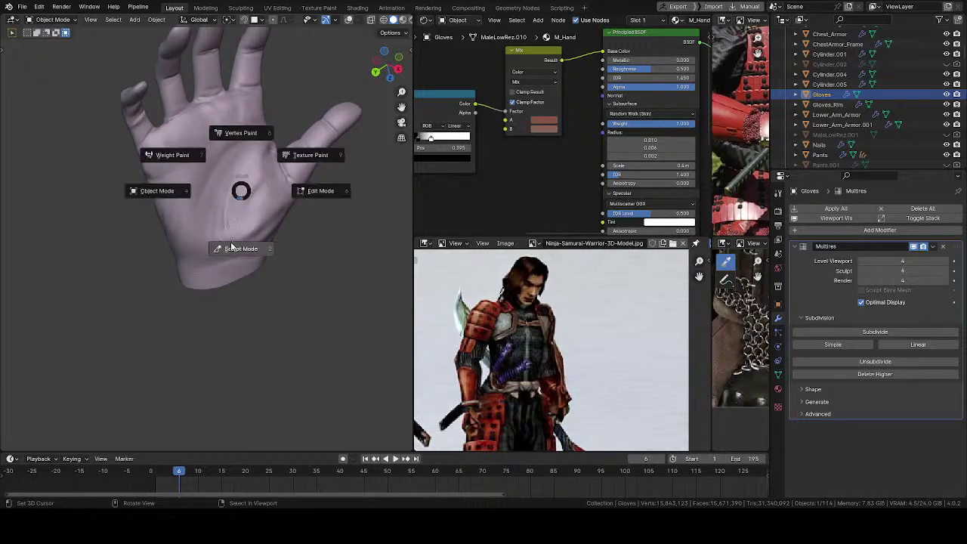
left_click(179, 194)
mouse_move(217, 200)
middle_mouse_down("shift")
mouse_move(214, 283)
mouse_move(212, 257)
mouse_move(240, 249)
middle_mouse_up("shift")
scroll(214, 282, "up", 2)
scroll(249, 238, "up", 2)
- Try a small Grab adjustment on the palm below the index finger in Sculpt Mode and undo it
key("ctrl+Tab")
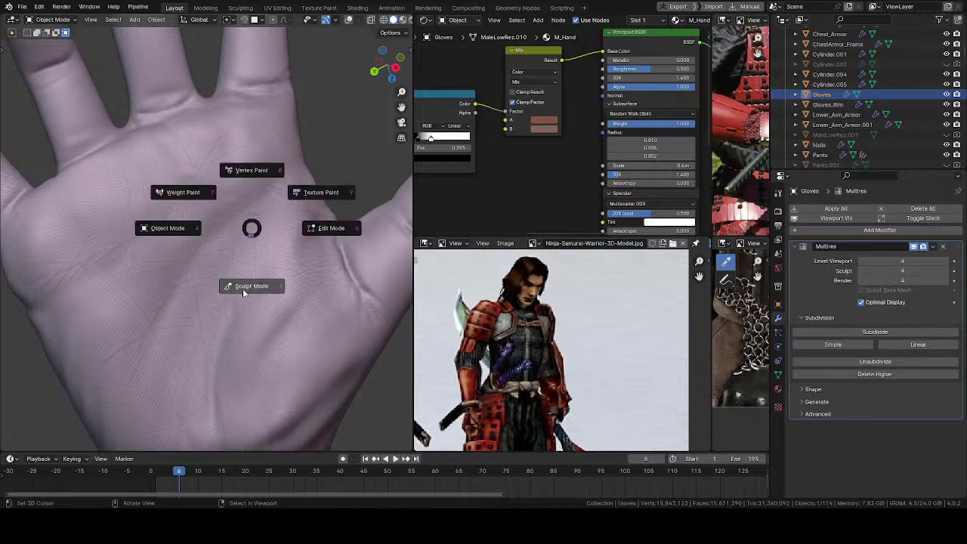
left_click(244, 293)
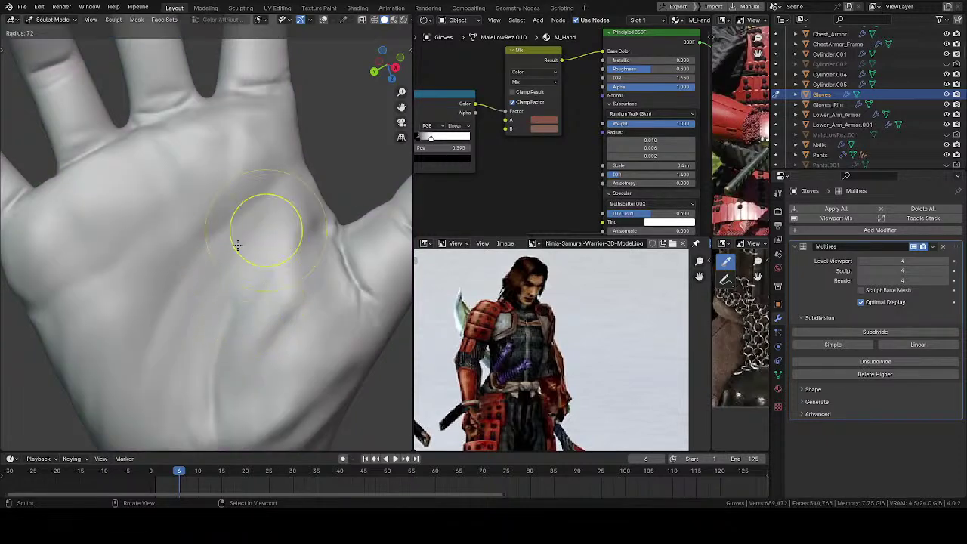
left_click_drag(272, 200, 276, 193)
key("ctrl+z")
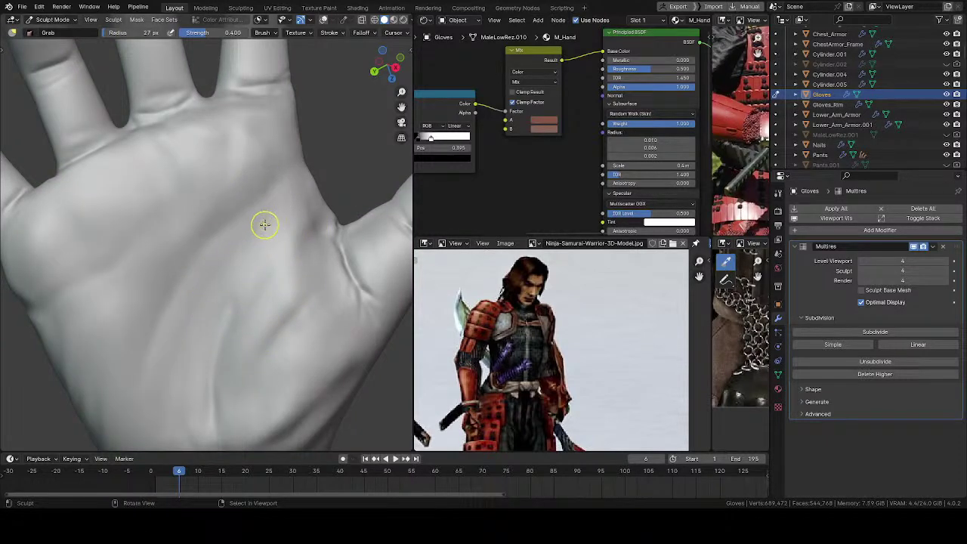
- Select the Draw brush, compare the central palm creases with the skin texture in Object Mode, and return to Sculpt Mode
key("x")
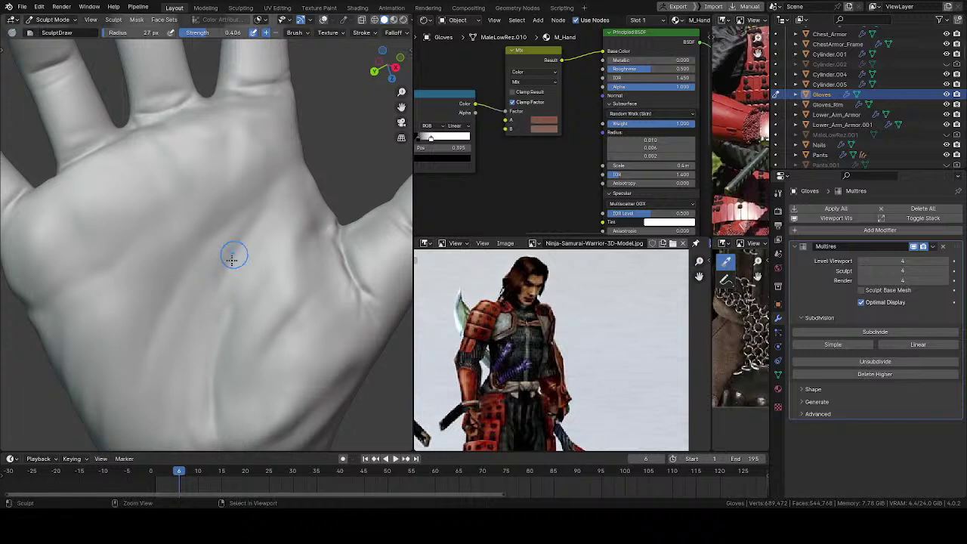
key("ctrl+Tab")
left_click(182, 304)
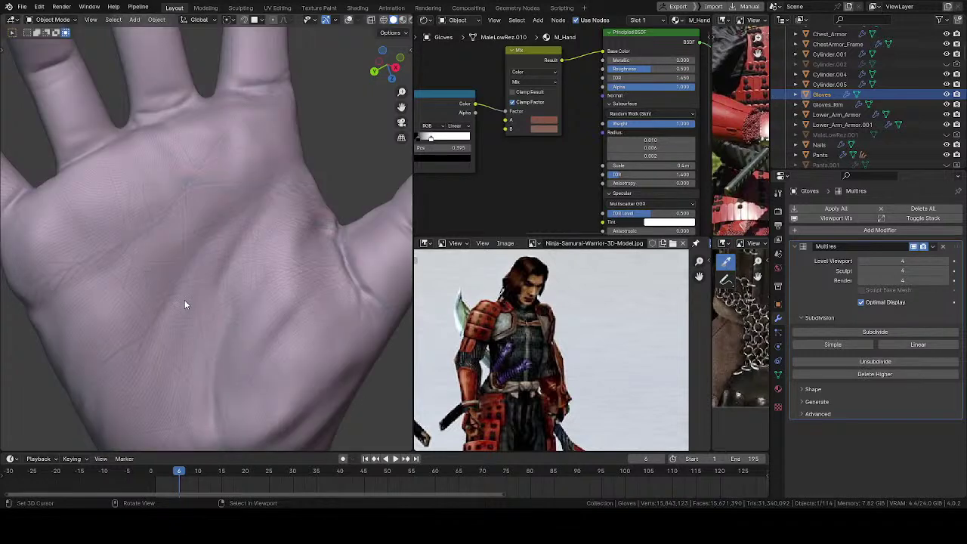
mouse_move(186, 299)
middle_mouse_down()
mouse_move(239, 269)
mouse_move(225, 263)
middle_mouse_up()
key("ctrl+Tab")
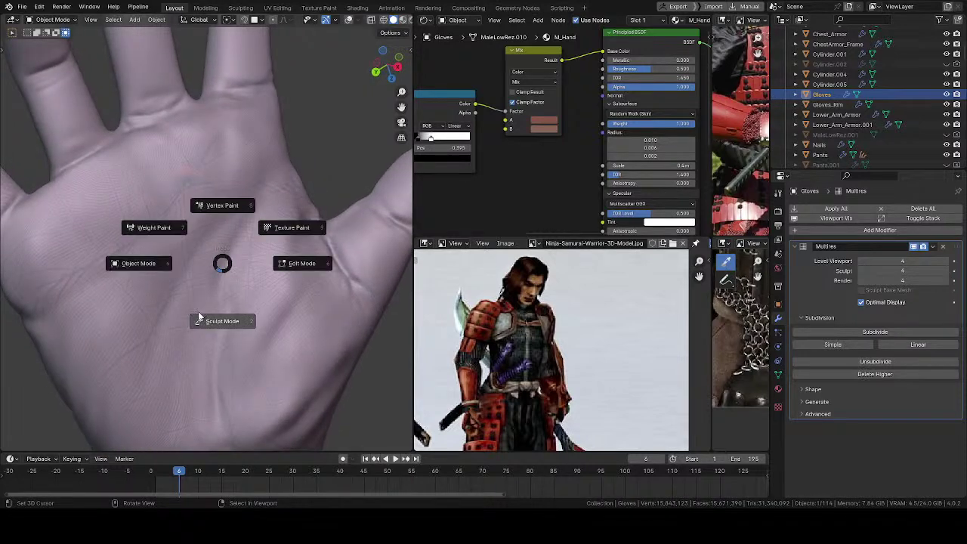
key("Escape")
key("ctrl+Tab")
left_click(236, 267)
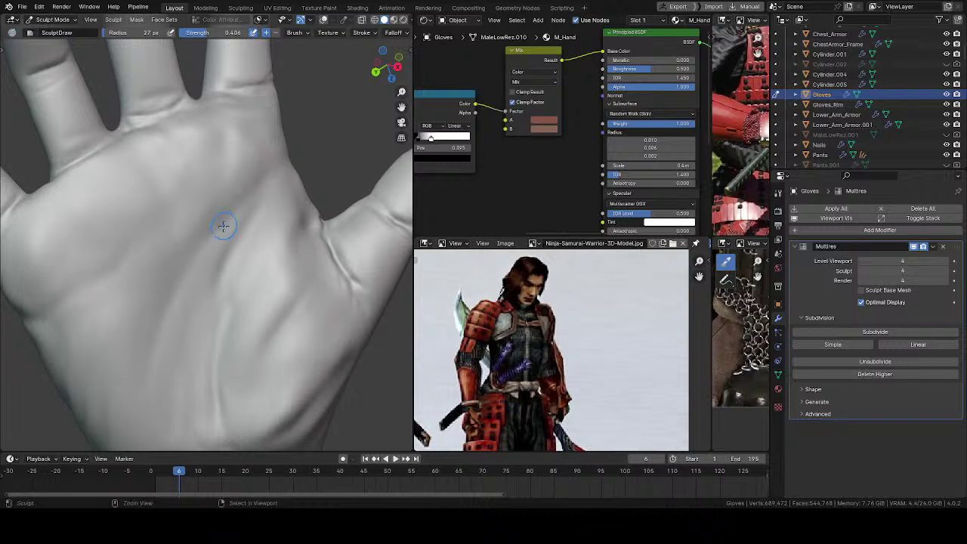
- Refine the central palm crease with the Draw brush at 34 px radius and review the palm from several angles
key("f")
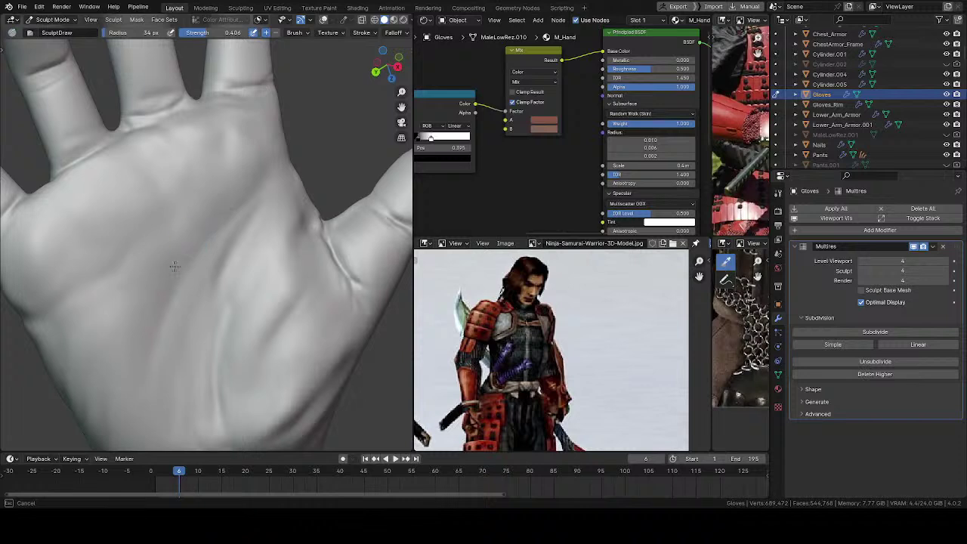
middle_click_drag(249, 216, 259, 280)
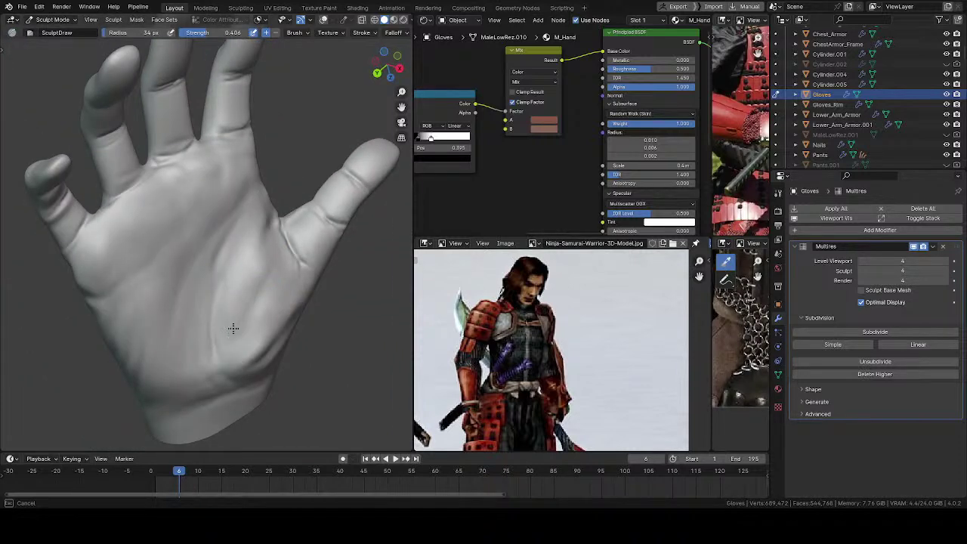
middle_click_drag(232, 316, 266, 229)
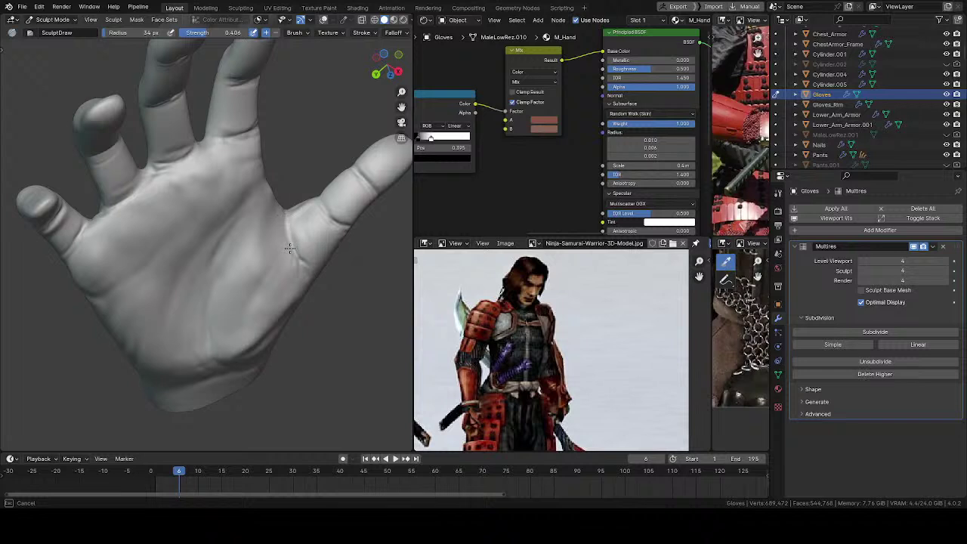
mouse_move(294, 226)
middle_mouse_down()
mouse_move(273, 309)
mouse_move(265, 209)
middle_mouse_up()
scroll(274, 265, "up", 6)
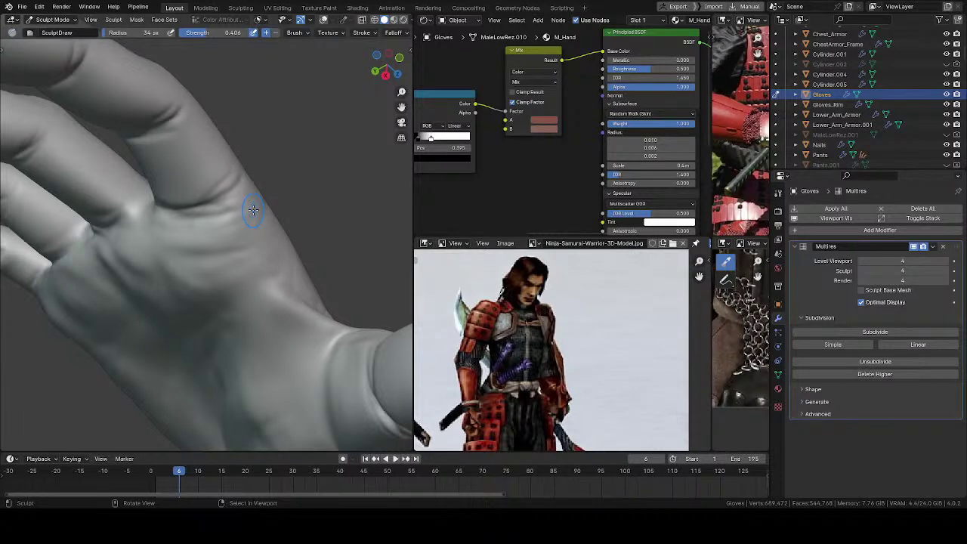
middle_click_drag(306, 248, 281, 303)
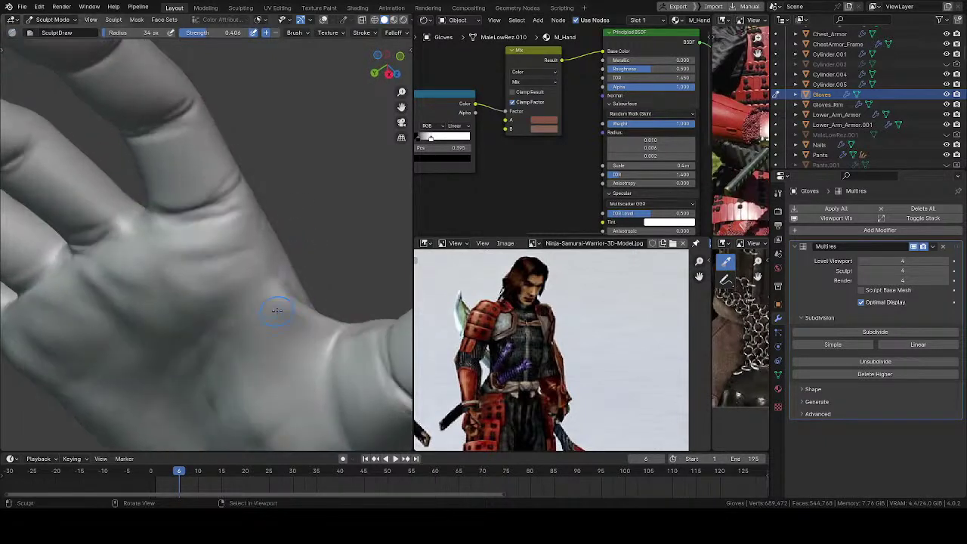
- Even out the palm between the thumb web and the thumb mound with Draw strokes at 47 px and 58 px radius
key("f")
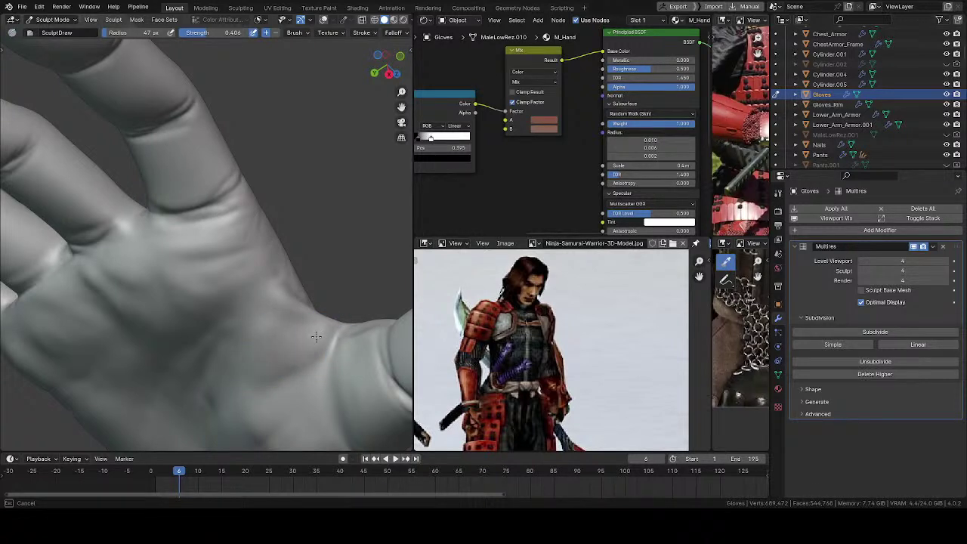
left_click_drag(317, 336, 317, 331)
mouse_move(311, 321)
middle_mouse_down()
mouse_move(280, 274)
mouse_move(297, 281)
middle_mouse_up()
key("f")
left_click(309, 288)
left_click_drag(258, 323, 259, 333)
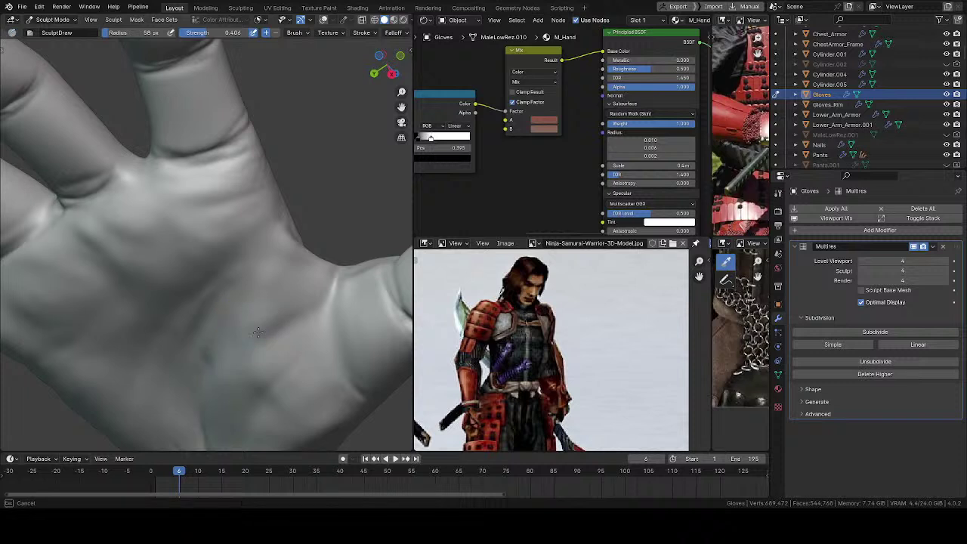
left_click(259, 333)
left_click_drag(306, 303, 258, 341)
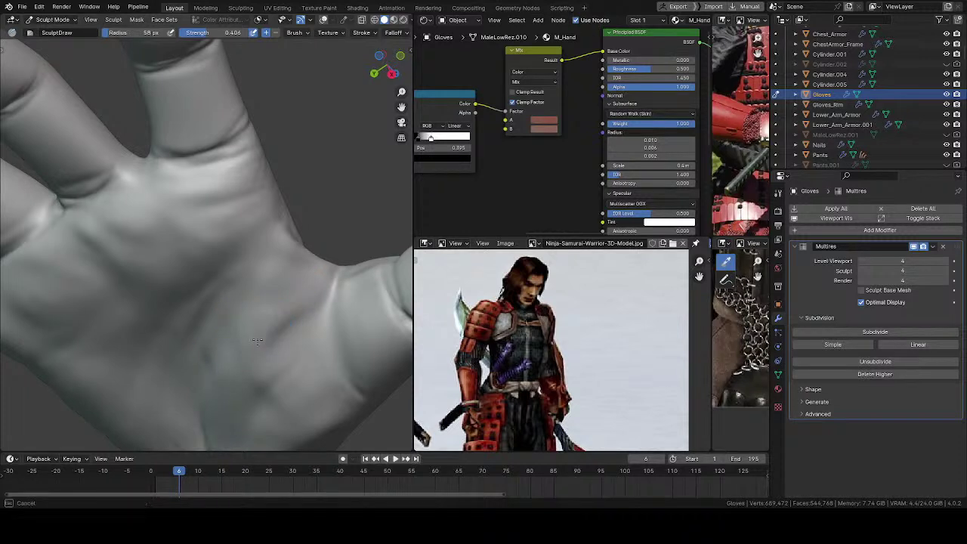
left_click(297, 320)
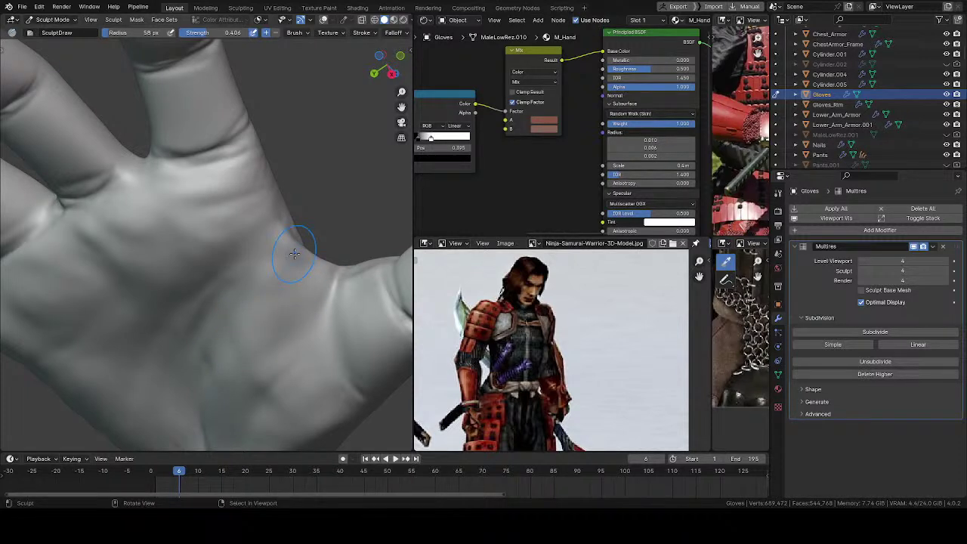
- Rework the fold running down from the thumb web and the adjacent thumb mound with Draw strokes at about 50 px radius
mouse_move(332, 338)
middle_mouse_down()
mouse_move(302, 358)
mouse_move(293, 313)
middle_mouse_up()
key("f")
left_click(294, 312)
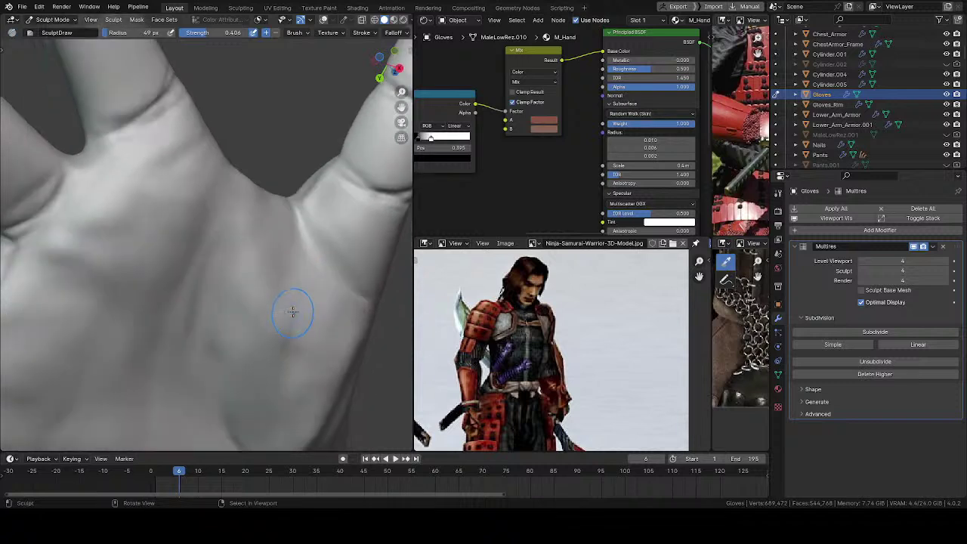
left_click_drag(298, 315, 306, 267, "ctrl")
mouse_move(264, 375)
left_mouse_down()
mouse_move(295, 284)
mouse_move(265, 317)
mouse_move(304, 322)
left_mouse_up()
key("f")
left_click(299, 283)
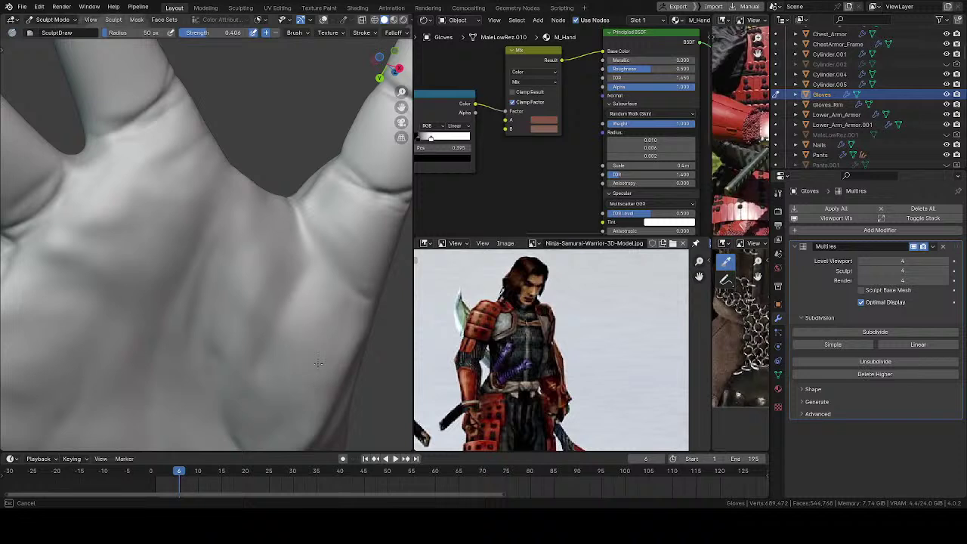
left_click_drag(319, 363, 286, 384)
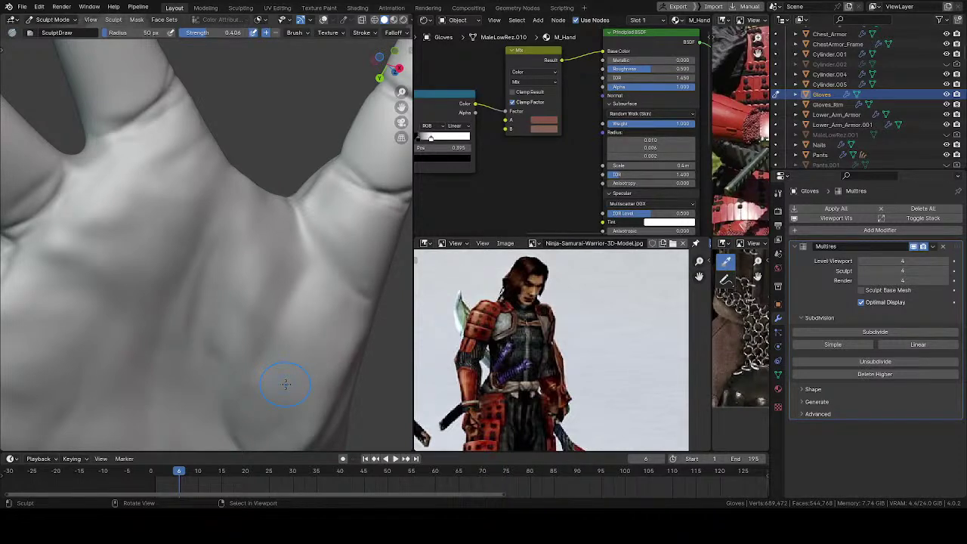
- Sculpt along the fold from the thumb web into the palm, finishing with Draw strokes at 42 px radius
mouse_move(358, 313)
middle_mouse_down()
mouse_move(304, 312)
mouse_move(295, 289)
middle_mouse_up()
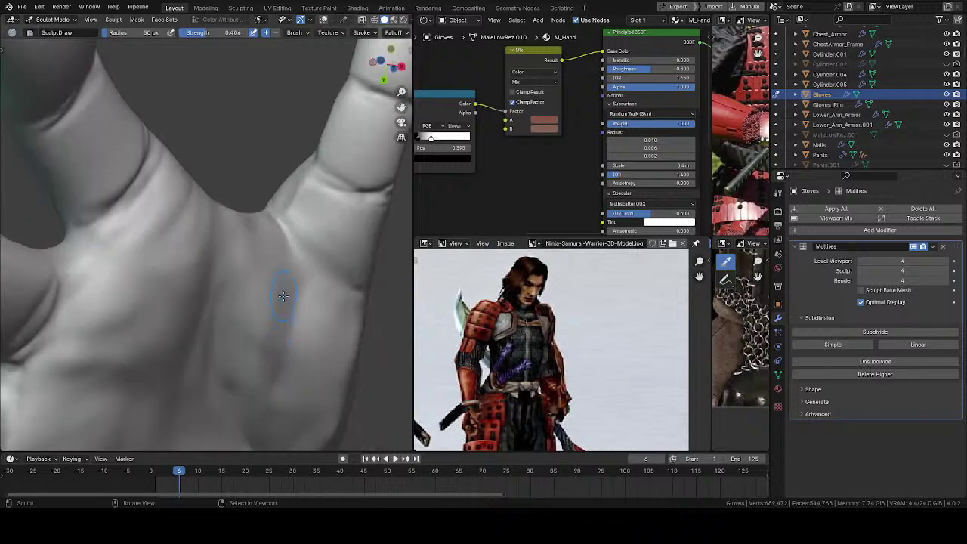
left_click_drag(287, 274, 279, 336)
mouse_move(273, 276)
left_mouse_down()
mouse_move(261, 358)
mouse_move(269, 323)
left_mouse_up()
left_click_drag(280, 257, 263, 321)
mouse_move(257, 361)
middle_mouse_down()
mouse_move(290, 200)
mouse_move(298, 217)
mouse_move(264, 216)
mouse_move(289, 239)
mouse_move(285, 219)
middle_mouse_up()
key("f")
left_click(284, 240)
mouse_move(281, 268)
left_mouse_down()
mouse_move(265, 221)
mouse_move(265, 257)
mouse_move(290, 294)
mouse_move(268, 268)
mouse_move(246, 280)
left_mouse_up()
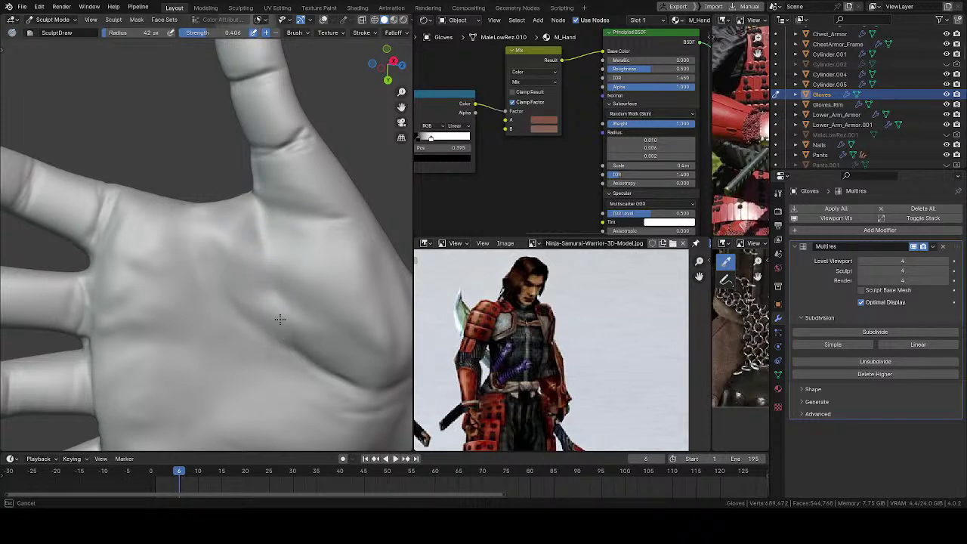
- Sculpt fuller volume into the thumb mound beside its crease with broad Draw strokes, using a 57 px radius
key("f")
mouse_move(331, 363)
left_mouse_down()
mouse_move(353, 377)
mouse_move(285, 321)
mouse_move(286, 265)
left_mouse_up()
left_click(359, 371)
mouse_move(286, 262)
left_mouse_down()
mouse_move(296, 313)
mouse_move(278, 257)
left_mouse_up()
mouse_move(279, 254)
left_mouse_down()
mouse_move(291, 296)
mouse_move(327, 348)
mouse_move(361, 374)
mouse_move(295, 287)
left_mouse_up()
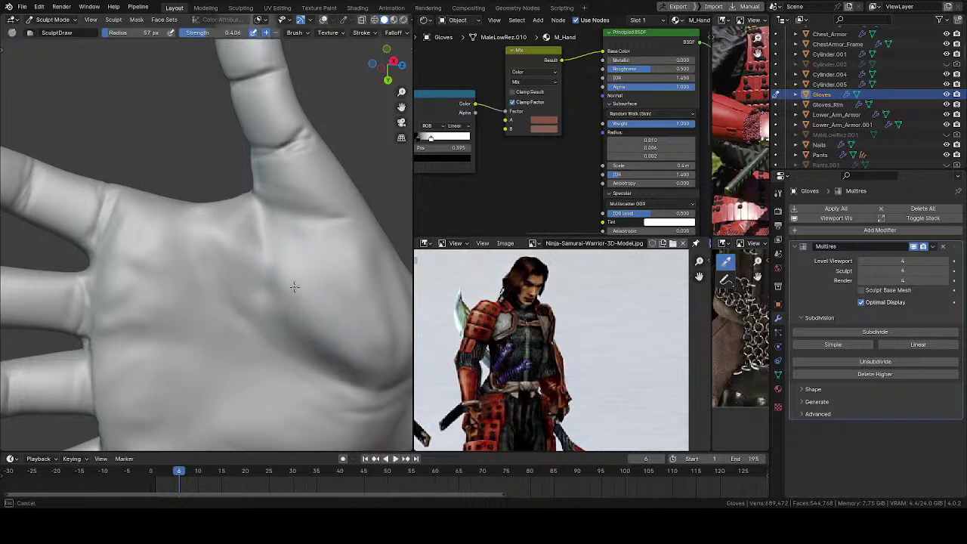
key("f")
left_click(333, 324)
mouse_move(316, 318)
left_mouse_down()
mouse_move(325, 353)
mouse_move(364, 331)
left_mouse_up()
- Define the thumb mound's inner border from the thumb web down the palm with Draw strokes at 38 px radius
mouse_move(270, 271)
middle_mouse_down()
mouse_move(219, 309)
mouse_move(273, 262)
middle_mouse_up()
key("f")
left_click(237, 271)
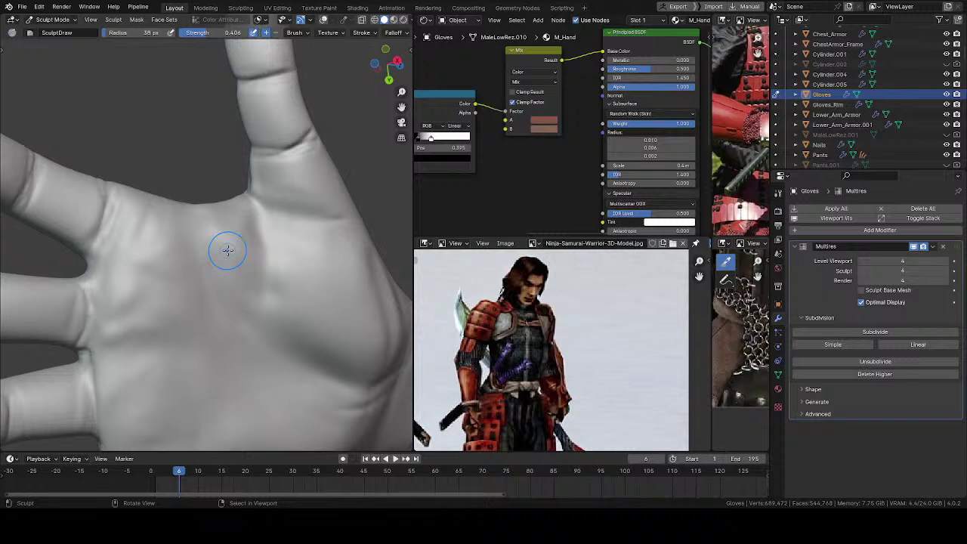
mouse_move(319, 197)
middle_mouse_down()
mouse_move(231, 253)
mouse_move(223, 277)
middle_mouse_up()
left_click_drag(223, 276, 216, 353)
left_click_drag(221, 296, 207, 375)
mouse_move(235, 249)
left_mouse_down()
mouse_move(204, 353)
mouse_move(209, 289)
mouse_move(226, 245)
mouse_move(245, 251)
left_mouse_up()
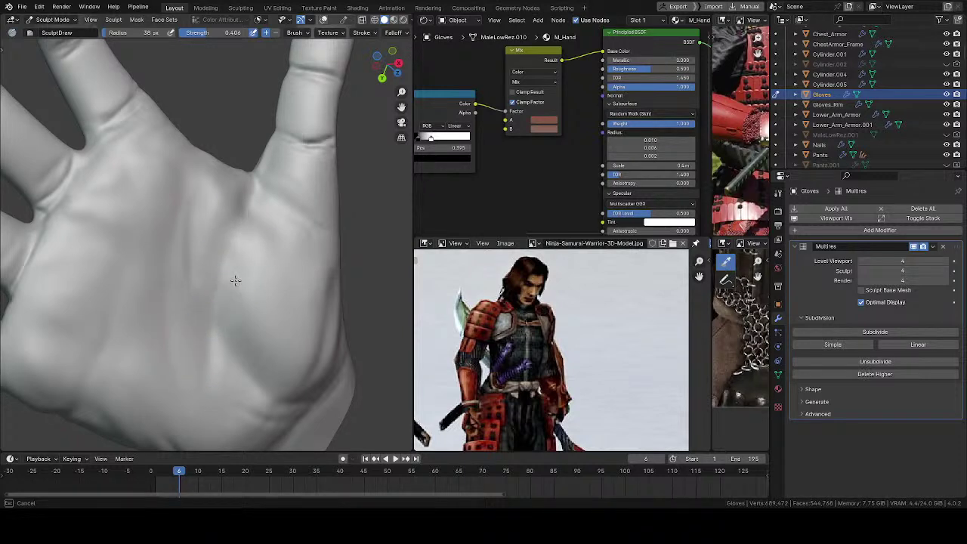
left_click_drag(248, 215, 252, 190)
- Refine the thumb web fold and the lower palm with Draw strokes, using a 35 px radius
mouse_move(252, 190)
middle_mouse_down()
mouse_move(249, 301)
mouse_move(235, 272)
mouse_move(295, 213)
mouse_move(292, 224)
middle_mouse_up()
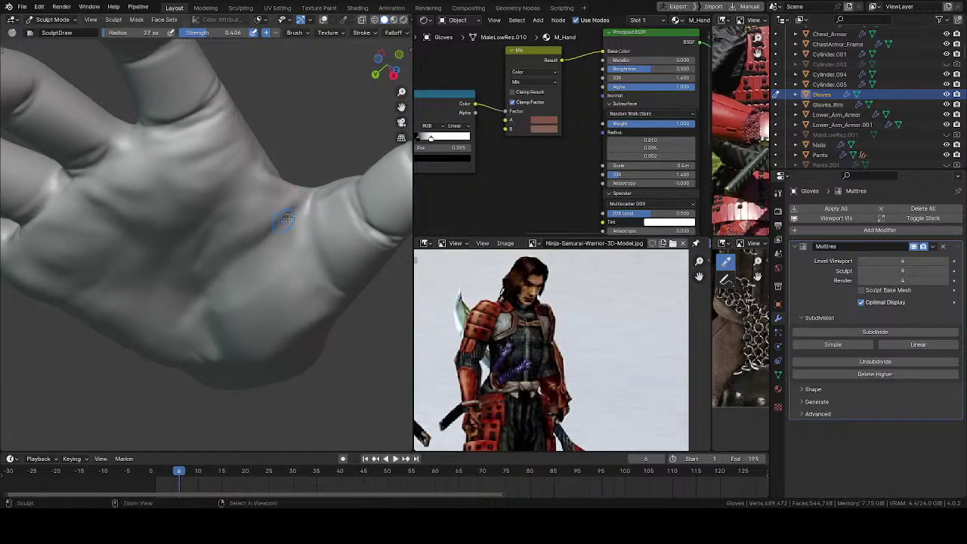
key("f")
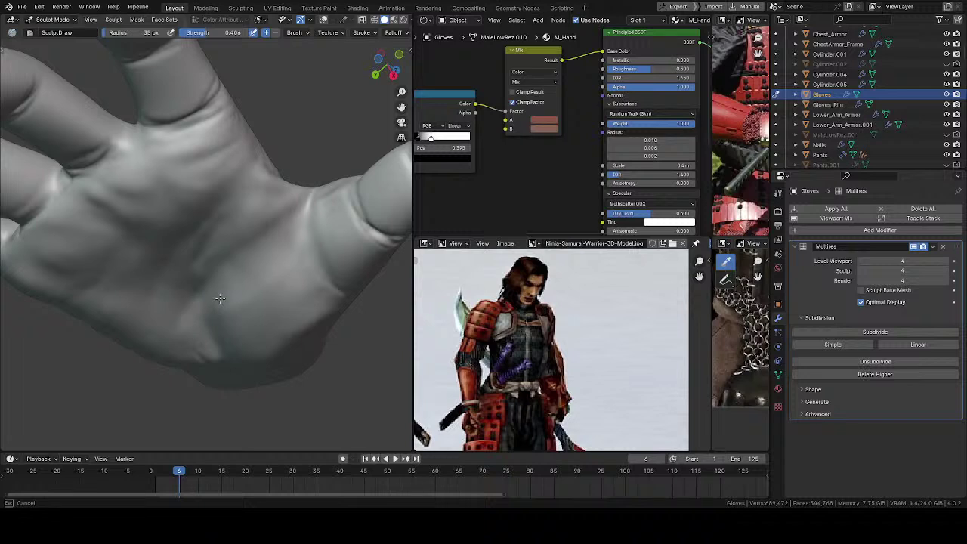
mouse_move(290, 267)
middle_mouse_down()
mouse_move(334, 209)
mouse_move(209, 280)
middle_mouse_up()
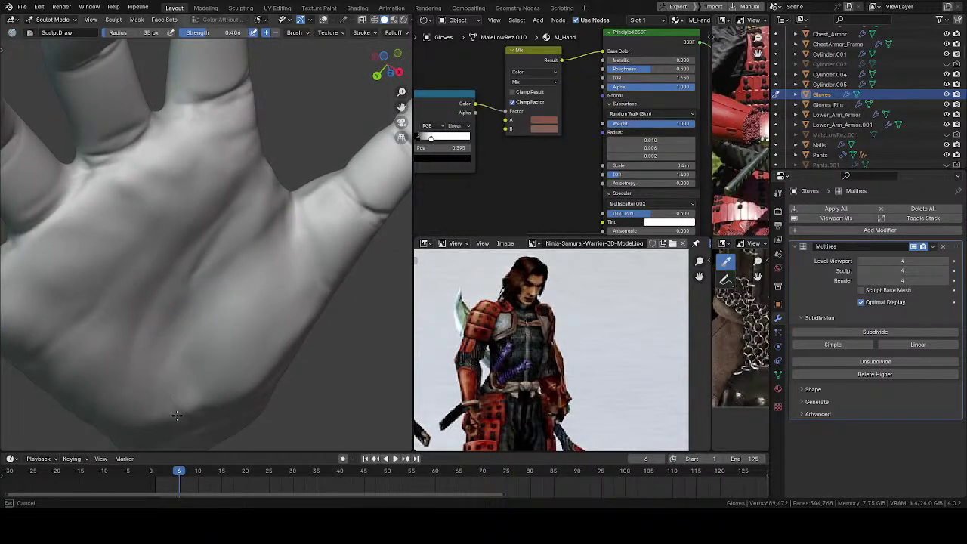
mouse_move(185, 402)
middle_mouse_down()
mouse_move(246, 355)
mouse_move(185, 278)
mouse_move(242, 356)
mouse_move(239, 302)
mouse_move(208, 214)
mouse_move(231, 294)
middle_mouse_up()
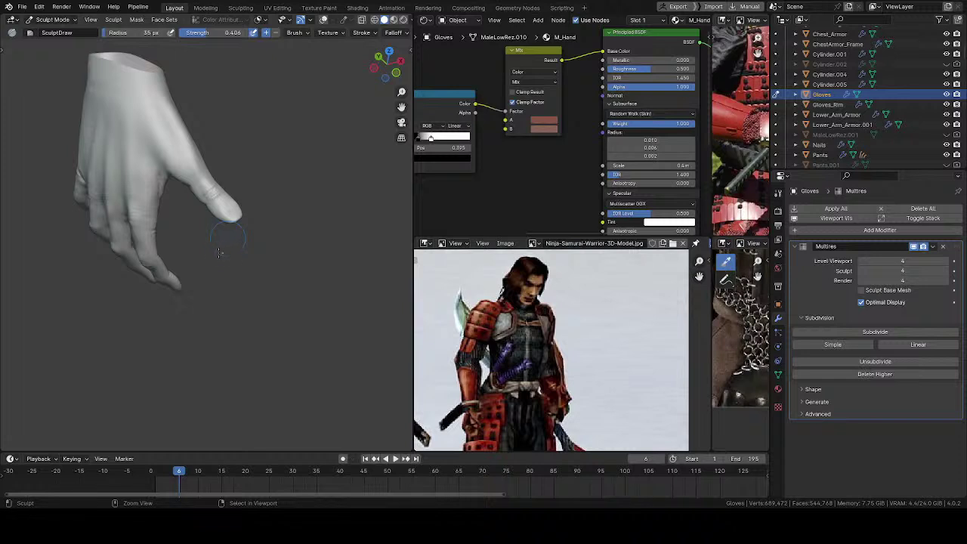
- Save the file, return the sculpted Gloves to Object Mode, and save again
key("ctrl+s")
middle_click_drag(219, 253, 205, 219)
key("ctrl+Tab")
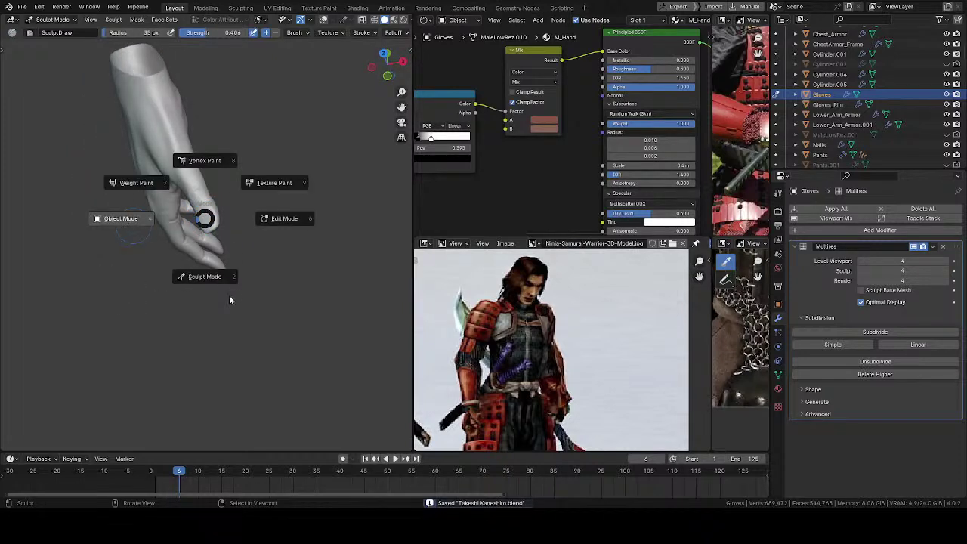
left_click(133, 226)
mouse_move(229, 296)
middle_mouse_down()
mouse_move(15, 339)
mouse_move(261, 240)
mouse_move(186, 305)
mouse_move(324, 181)
mouse_move(170, 295)
mouse_move(398, 199)
mouse_move(108, 307)
mouse_move(239, 198)
mouse_move(152, 330)
mouse_move(246, 346)
mouse_move(275, 238)
middle_mouse_up()
key("ctrl+s")
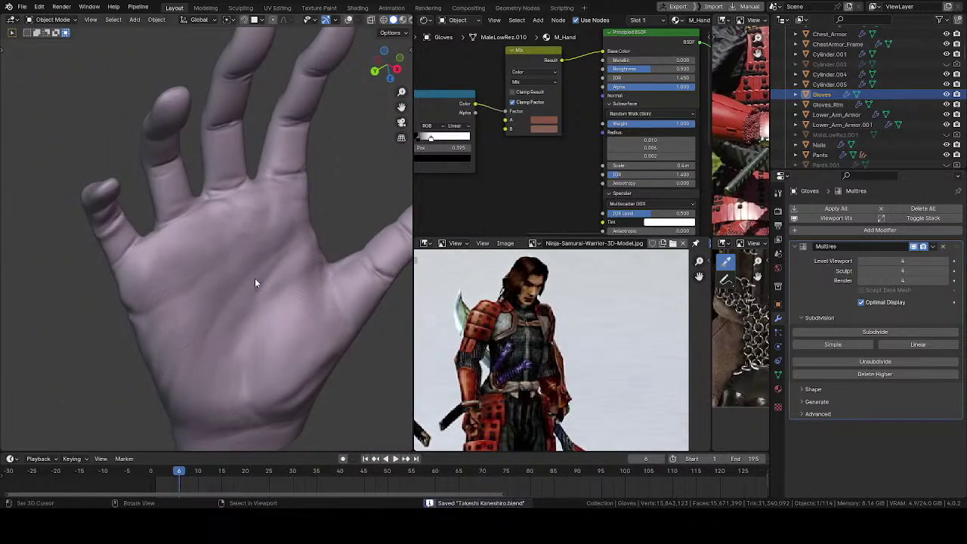
- Check the sculpted hand from several angles and apply the Multires modifier on the Gloves
scroll(255, 278, "down", 6)
middle_click_drag(242, 272, 155, 292)
middle_click_drag(155, 292, 249, 175, "shift")
scroll(250, 179, "down", 5)
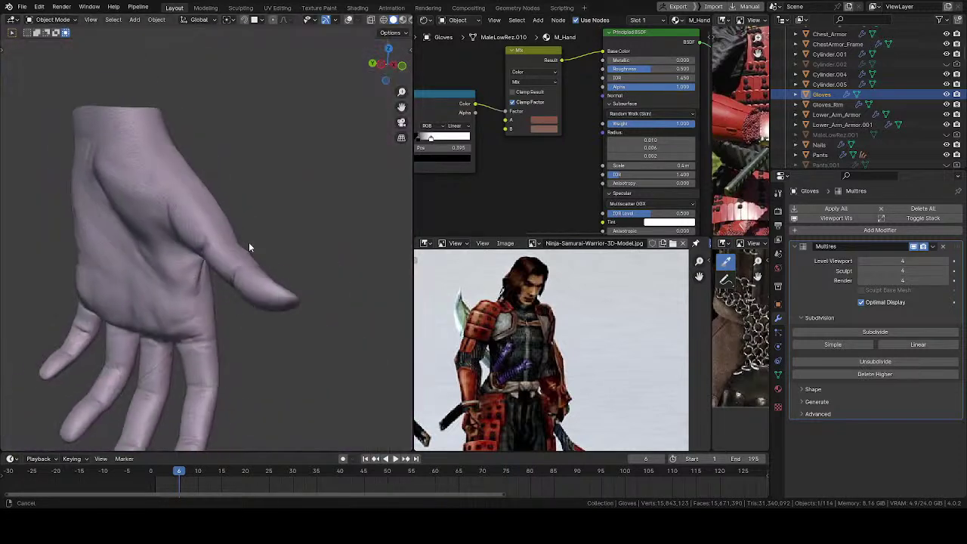
middle_click_drag(252, 244, 235, 261)
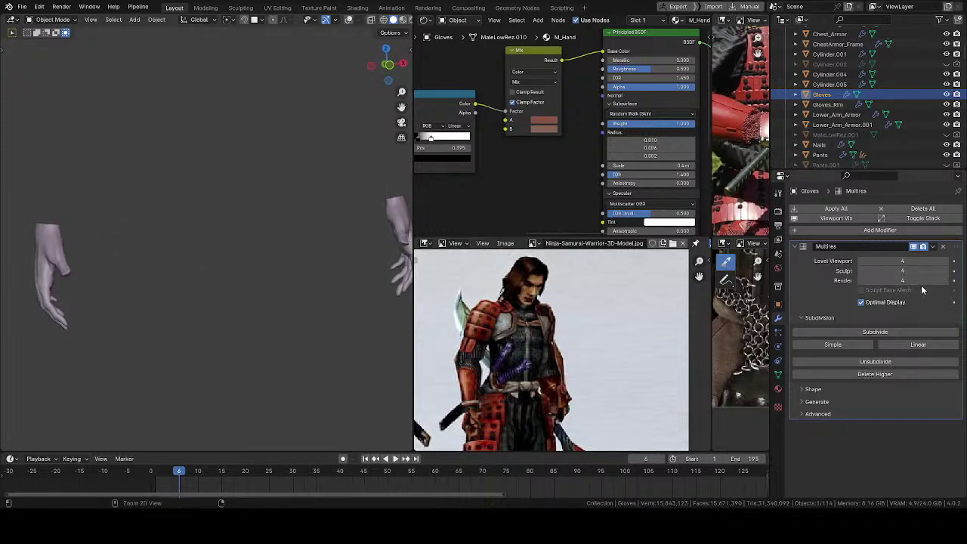
key("ctrl+a")
- Open the Gloves mesh in Edit Mode, isolated in local view with the viewport overlays shown
key("ctrl+Tab")
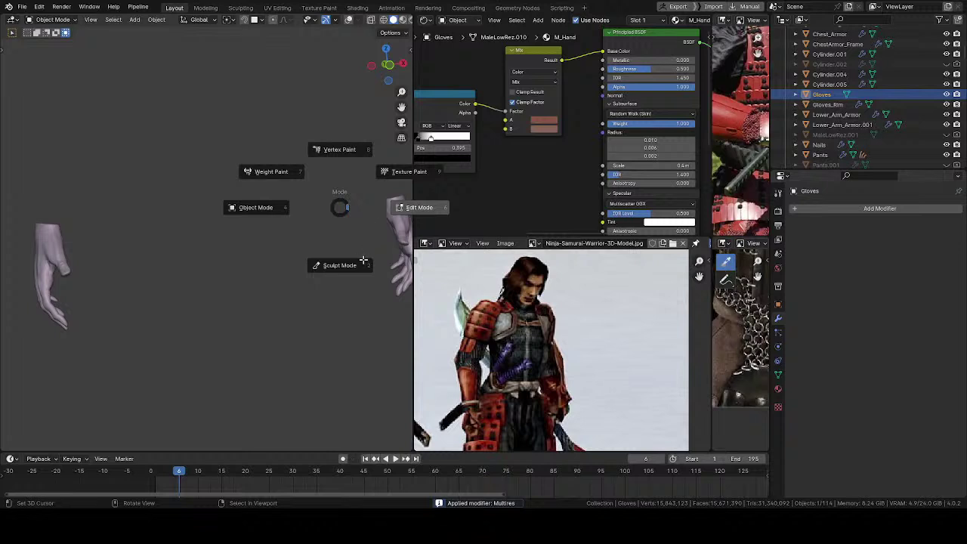
middle_click_drag(336, 274, 250, 281, "shift")
middle_click_drag(292, 262, 306, 266)
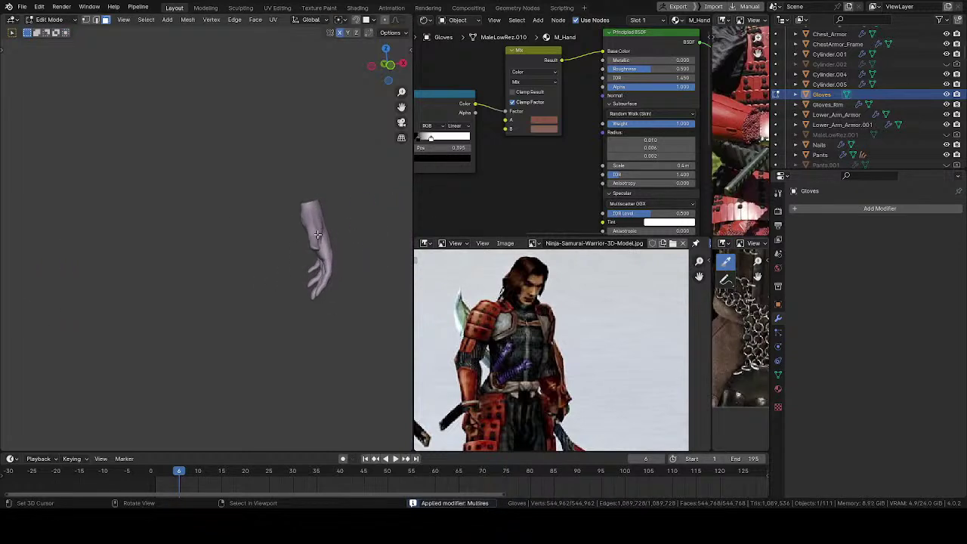
key("z")
left_click(310, 162)
middle_click_drag(309, 267, 373, 245, "shift")
middle_click_drag(374, 244, 354, 286, "ctrl")
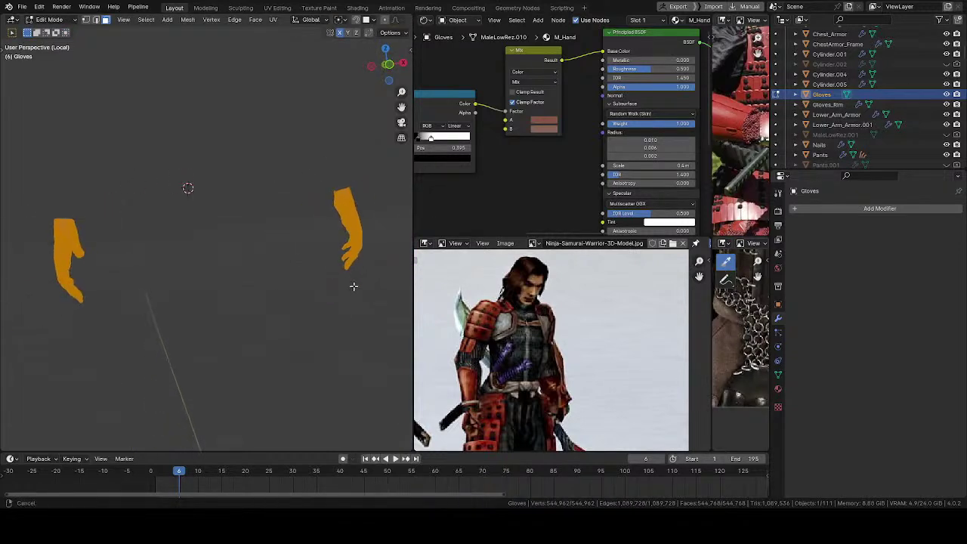
- Delete the whole linked hand mesh on the positive X side of the Gloves
key("alt+a")
key("l")
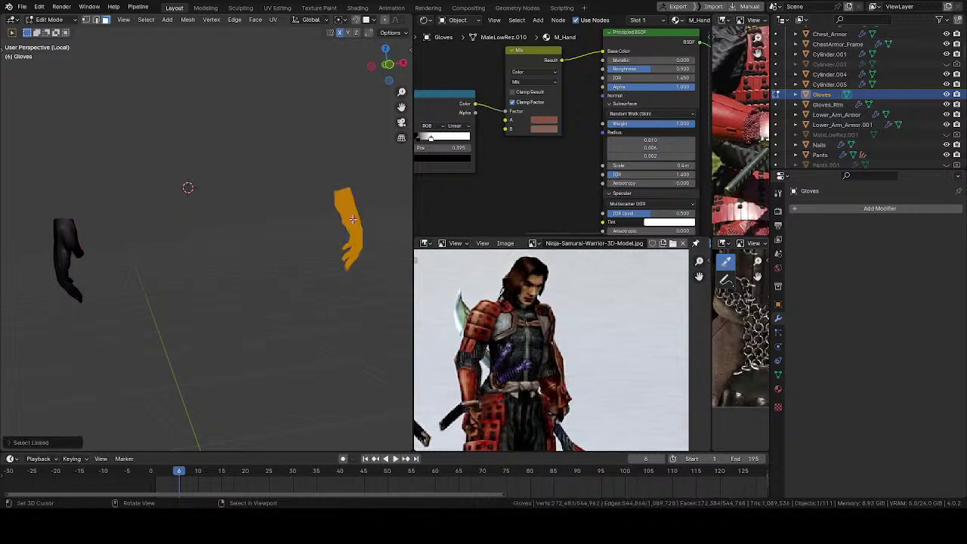
key("x")
left_click(324, 239)
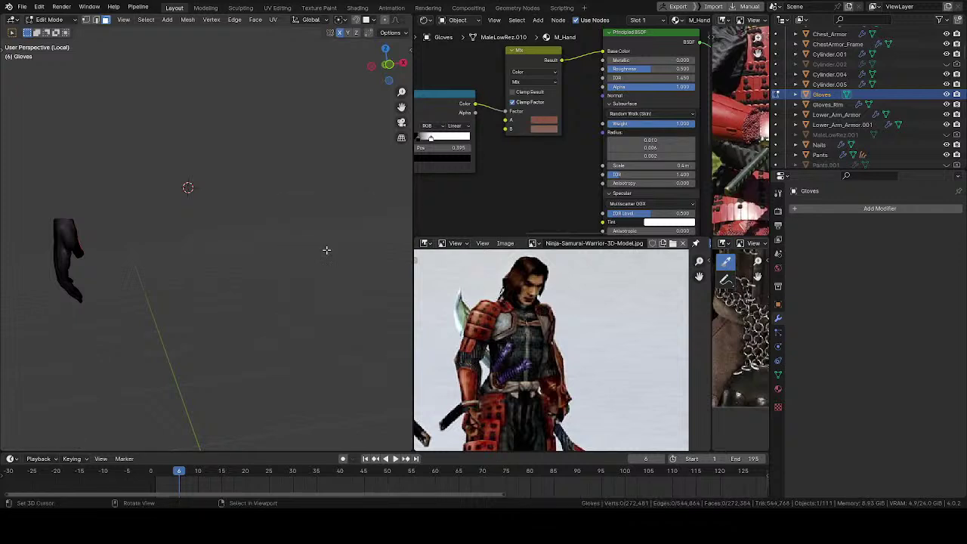
- Return to Object Mode, then add a Mirror modifier on the X axis to the remaining hand and apply it
key("ctrl+Tab")
left_click(107, 230)
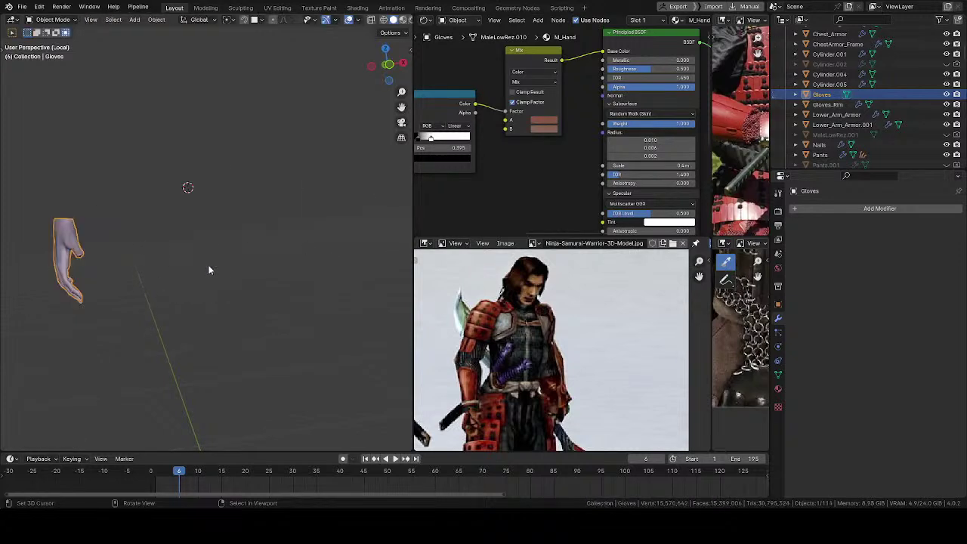
left_click(844, 207)
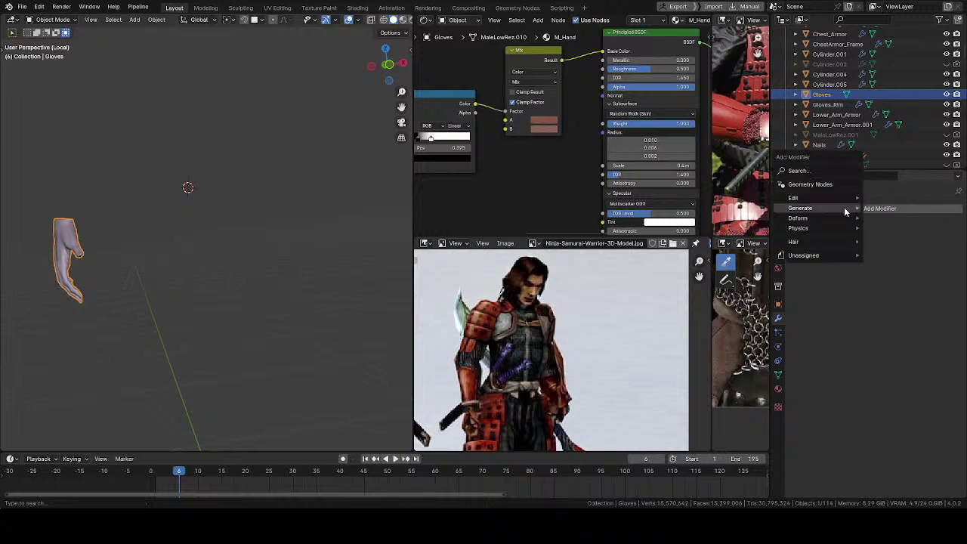
mouse_move(813, 208)
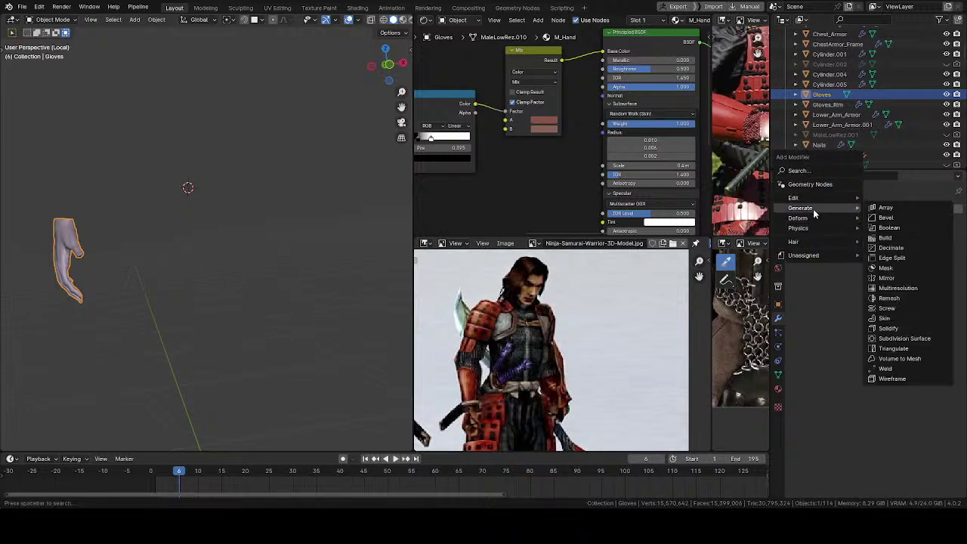
left_click(887, 278)
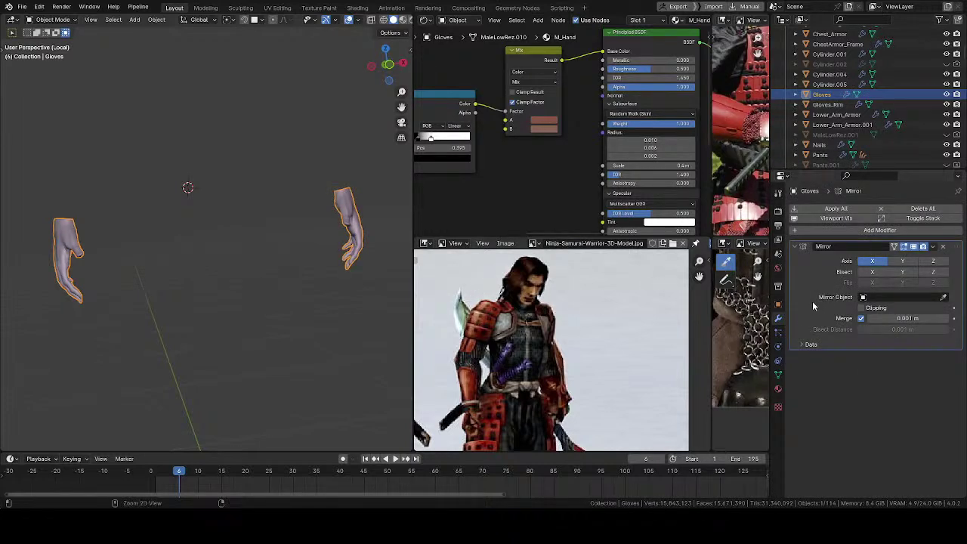
key("ctrl+a")
- Add a Multiresolution modifier to the mirrored Gloves and unsubdivide the mesh to recover four levels
left_click(836, 210)
mouse_move(807, 213)
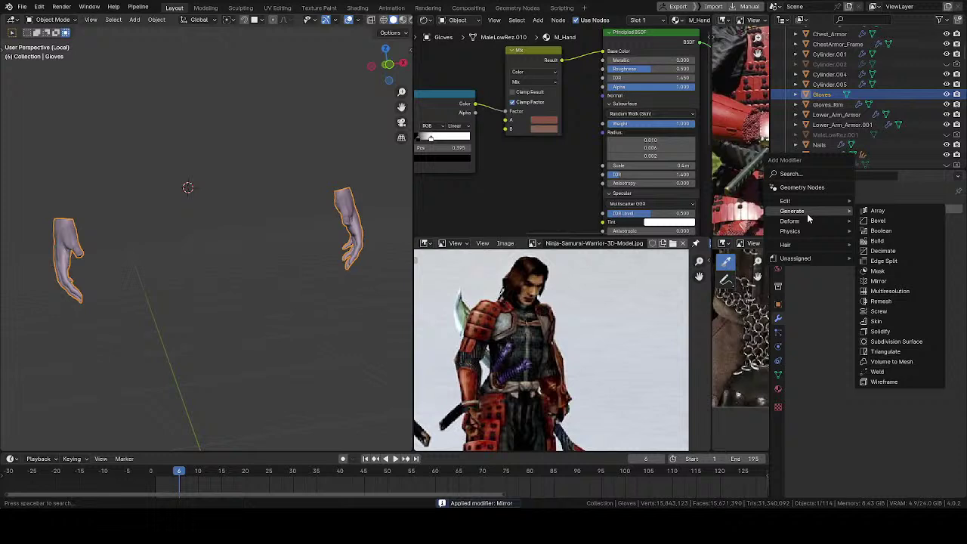
left_click(885, 294)
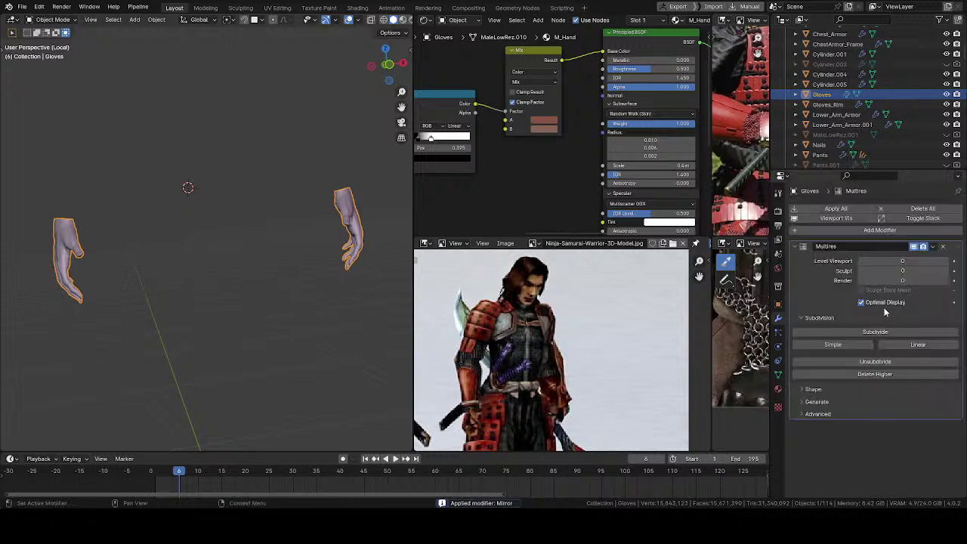
left_click(871, 365)
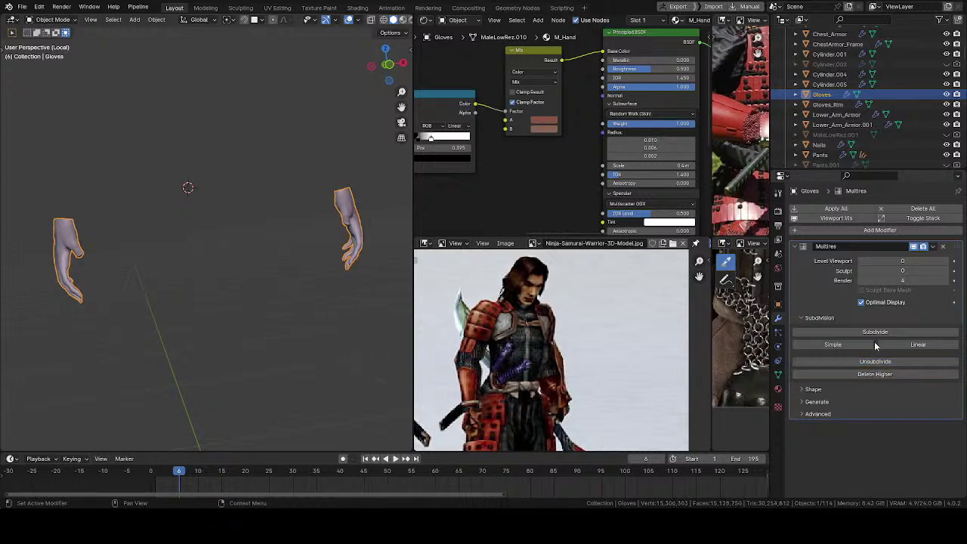
- Set the Multires viewport, sculpt and render levels to 4
left_click_drag(896, 260, 897, 280)
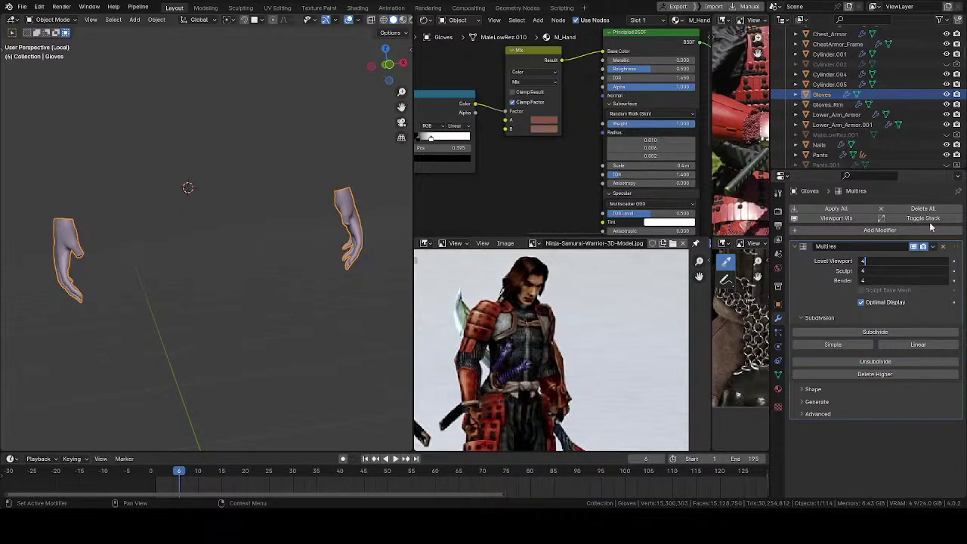
type("4")
key("Return")
- Show the UV layout of all Gloves faces in the UV Editor and examine how both hands fit the hand texture
key("Tab")
left_click(424, 21)
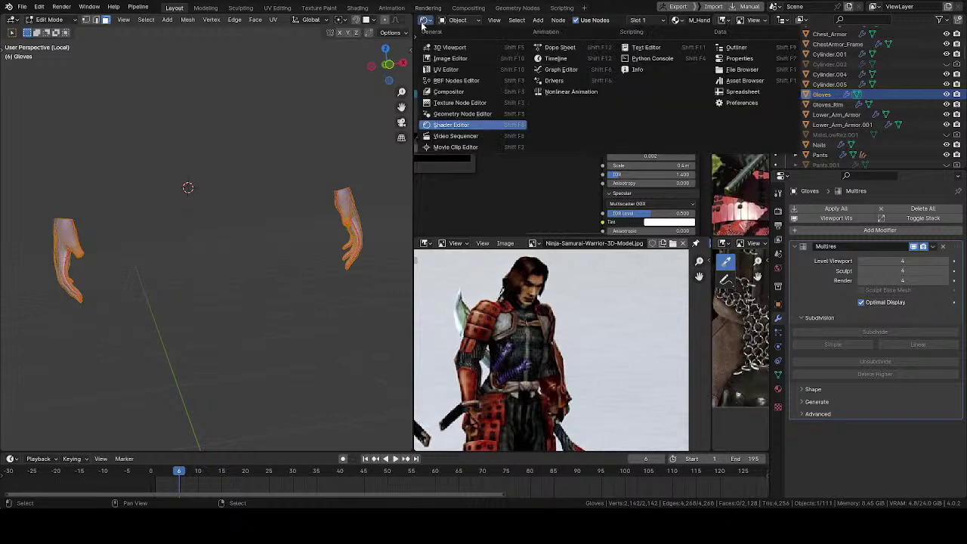
left_click(446, 69)
scroll(593, 127, "up", 2)
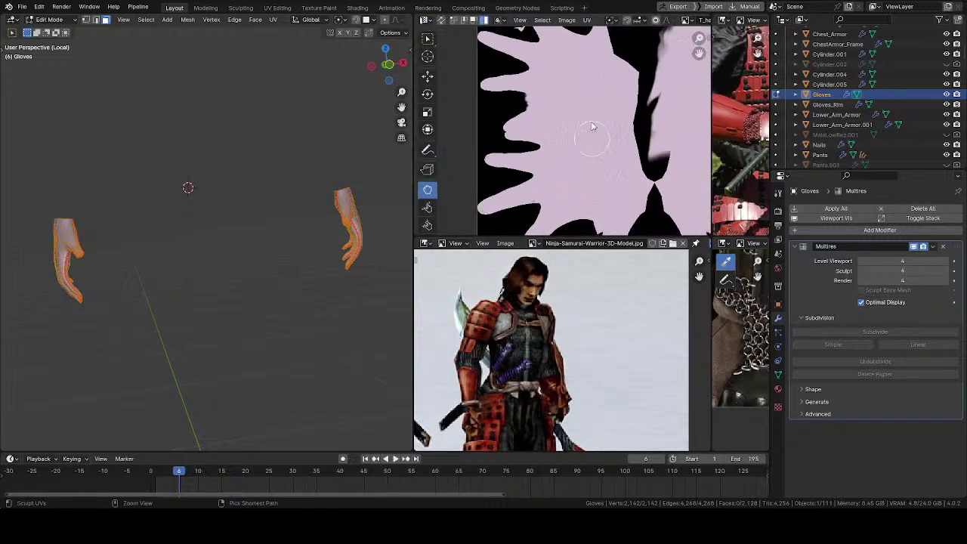
scroll(593, 127, "down", 5)
key("ctrl+Tab")
left_click(307, 202)
key("a")
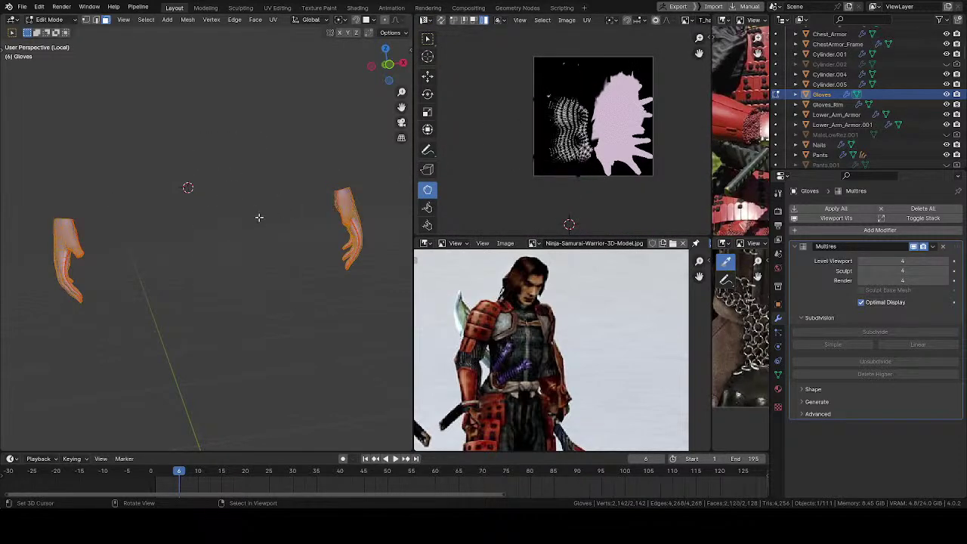
scroll(608, 99, "up", 5)
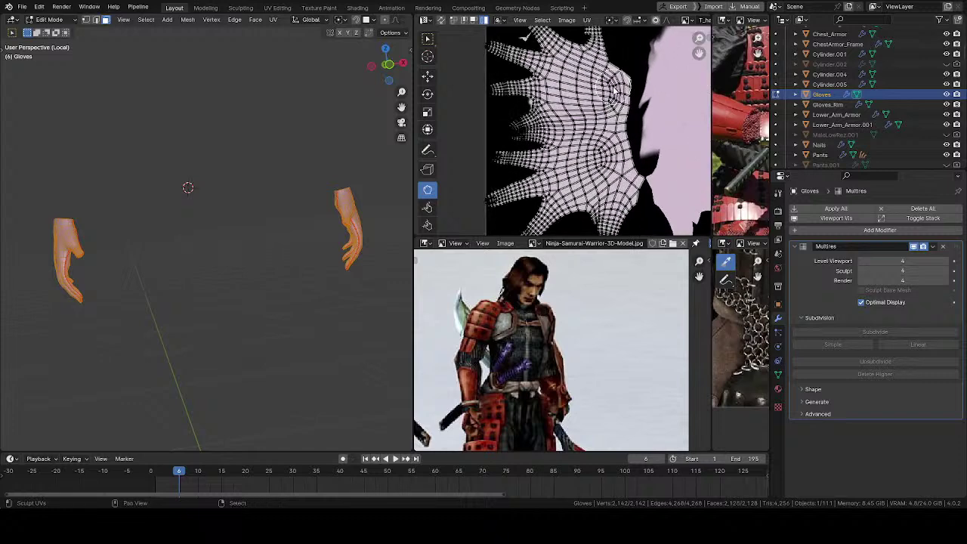
scroll(614, 91, "up", 3)
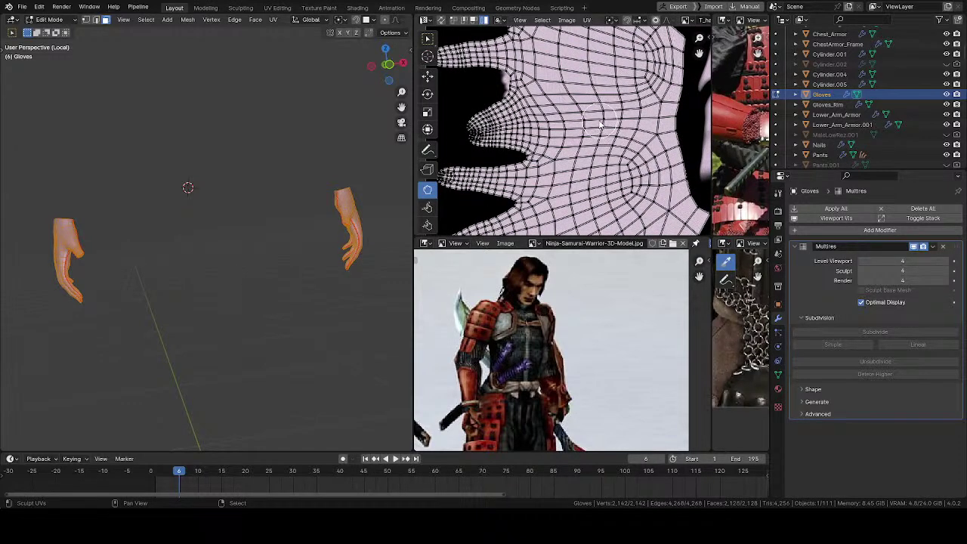
middle_click_drag(599, 107, 600, 181, "ctrl")
middle_click_drag(638, 102, 589, 95)
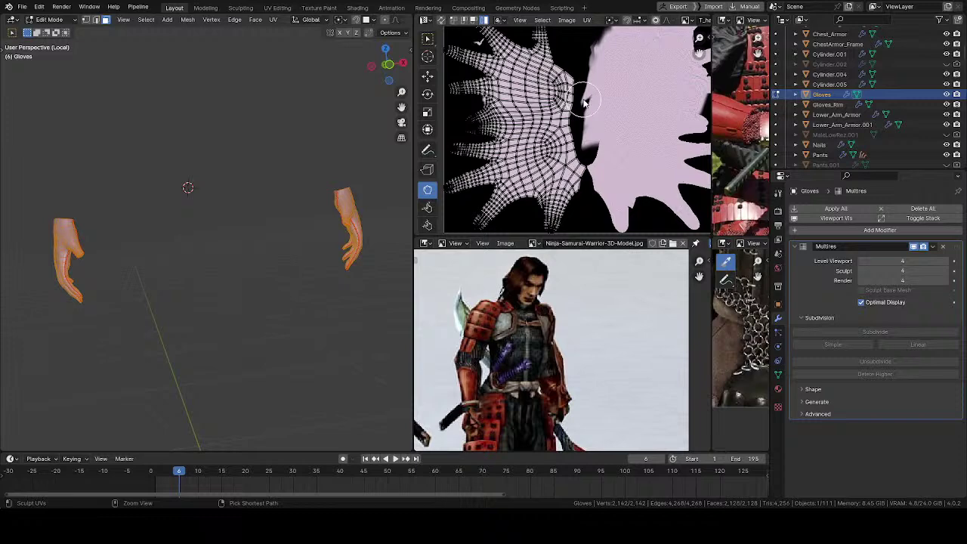
scroll(583, 102, "down", 3)
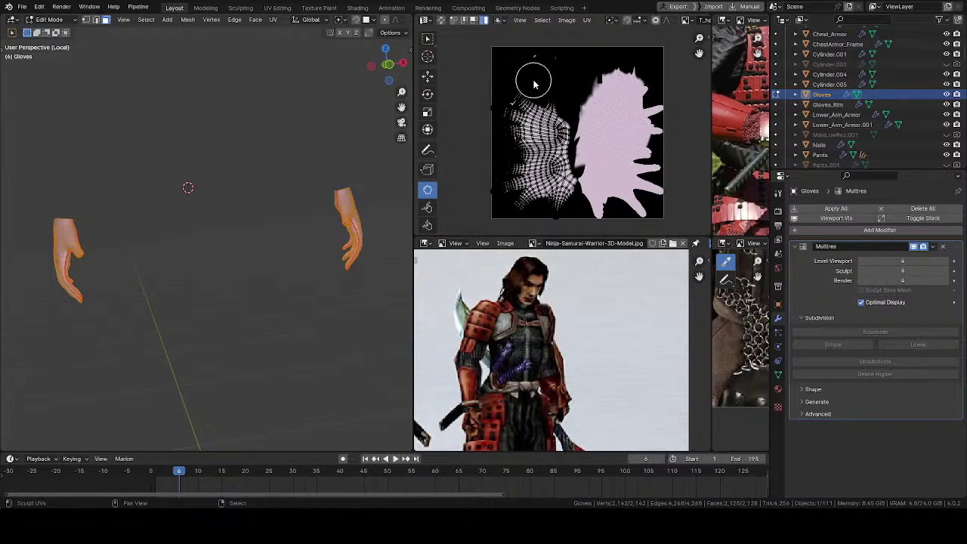
- Return to Object Mode and examine the hand's sculpted surface closely from the thumb side and back
key("ctrl+Tab")
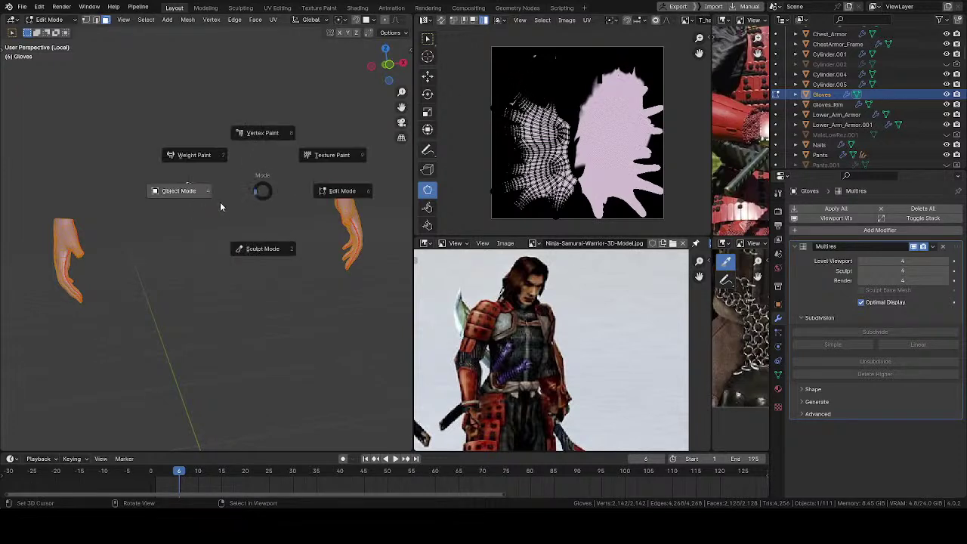
left_click(219, 202)
middle_click_drag(242, 250, 344, 241, "shift")
scroll(209, 254, "up", 5)
middle_click_drag(210, 254, 246, 183, "shift")
scroll(246, 183, "down", 2)
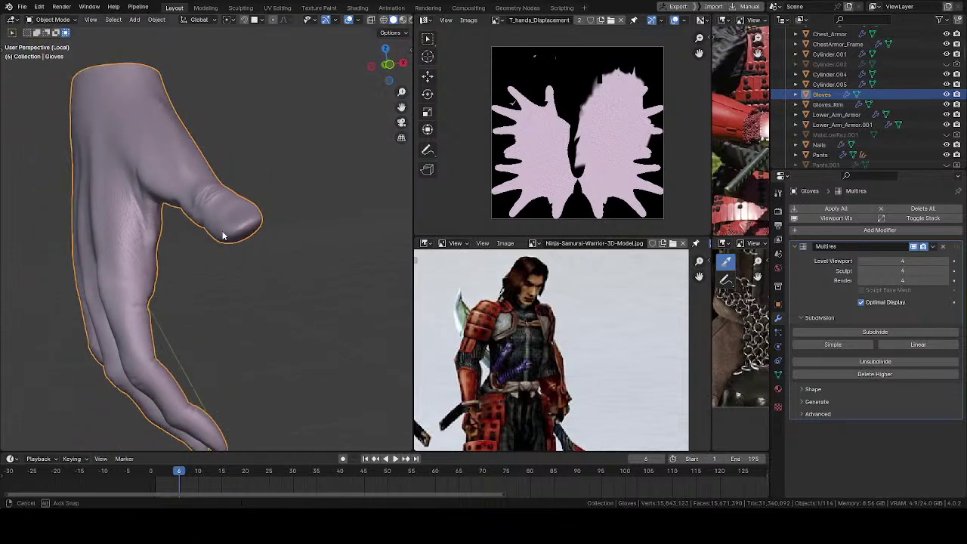
middle_click_drag(231, 229, 412, 243)
scroll(268, 215, "up", 9)
scroll(272, 241, "down", 12)
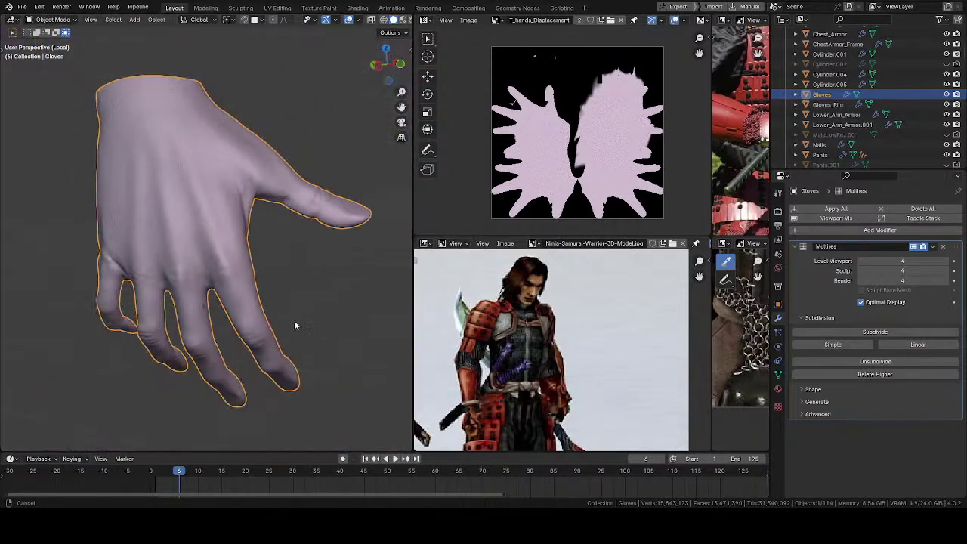
mouse_move(261, 265)
middle_mouse_down()
mouse_move(192, 262)
mouse_move(252, 222)
middle_mouse_up()
- Display the Gloves in rendered shading without overlays and examine the skin detail on the hand and fingers
key("z")
left_click(254, 166)
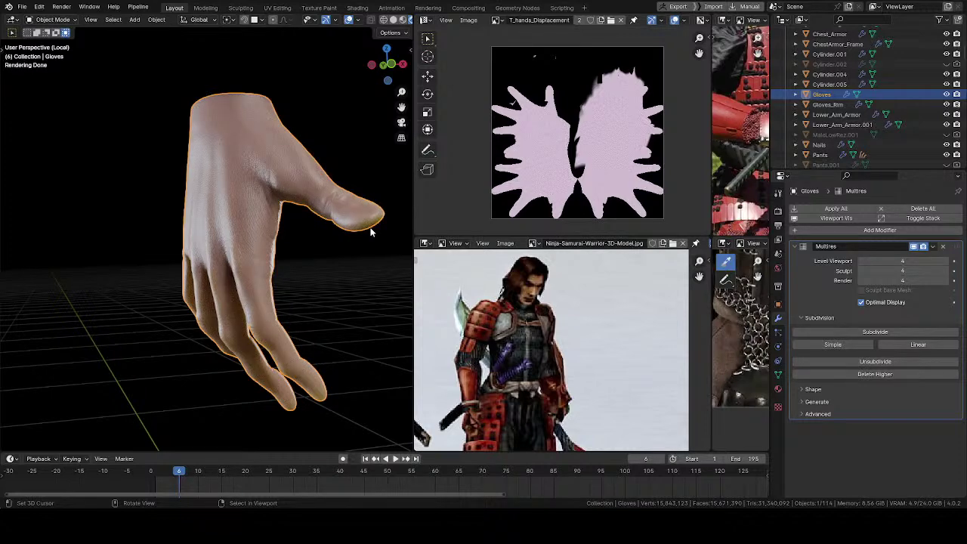
key("z")
left_click(258, 182)
scroll(245, 256, "up", 5)
middle_click_drag(250, 246, 321, 217)
middle_click_drag(255, 319, 325, 226)
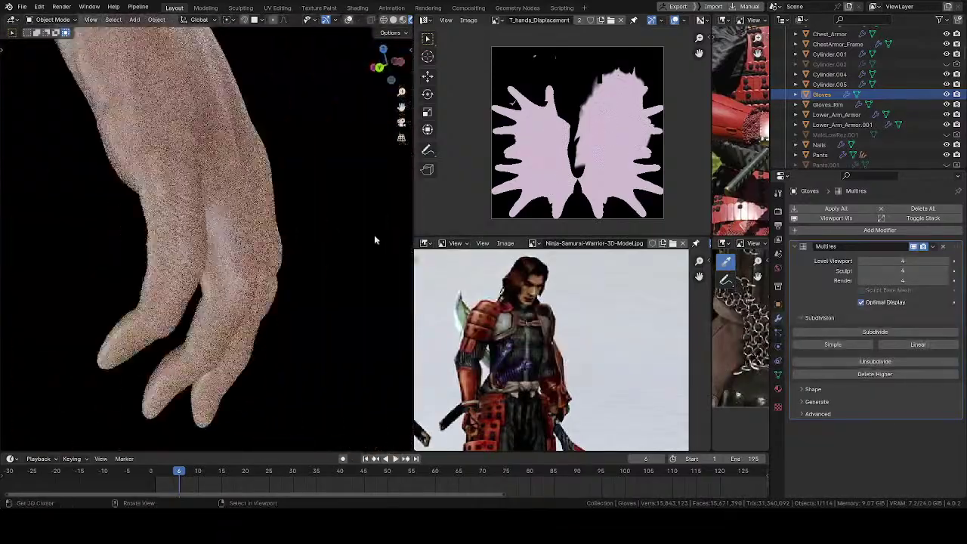
- Switch the UV Editor area back to the Shader Editor and bring the M_Hand image texture nodes into view
left_click(427, 19)
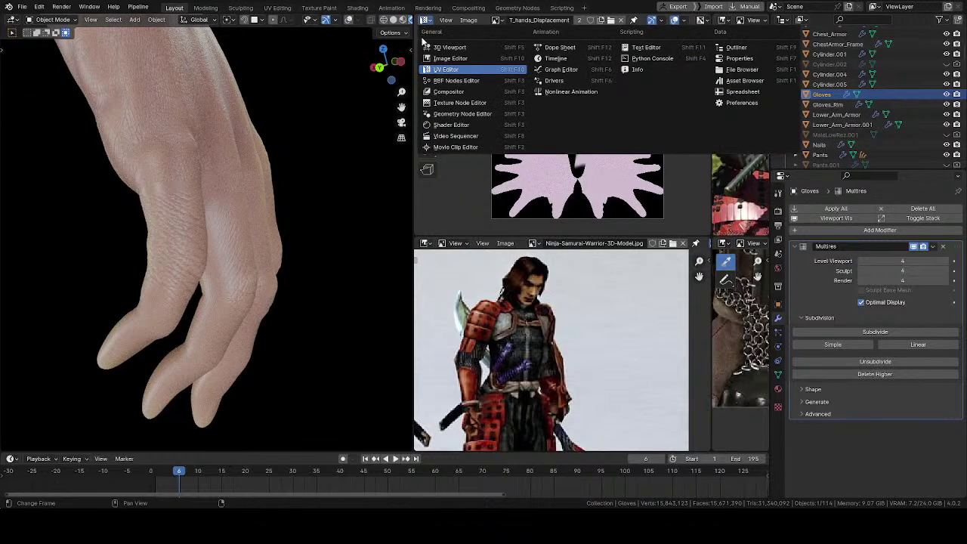
left_click(445, 125)
scroll(561, 102, "down", 5)
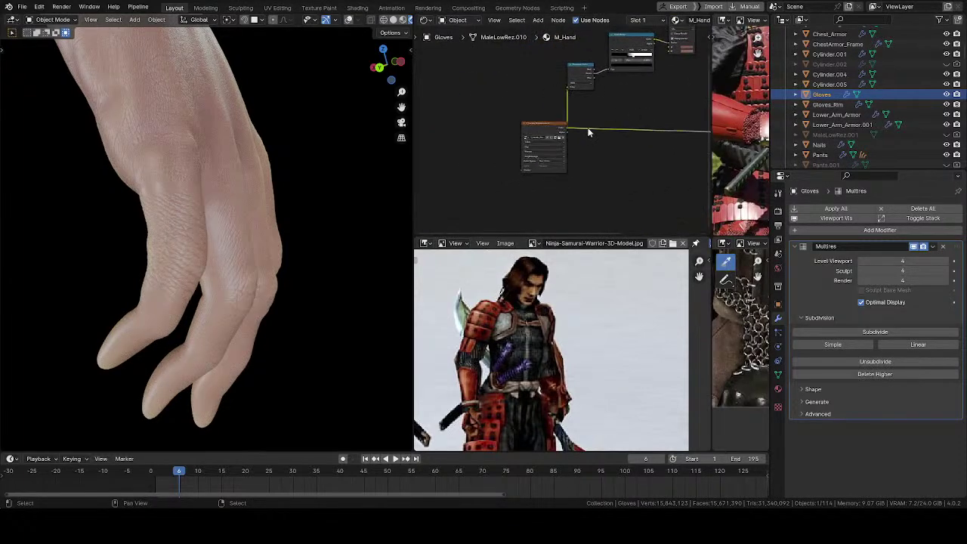
- Move the Displacement node out from behind the Principled BSDF, closer to the hand displacement texture node
scroll(561, 103, "up", 8)
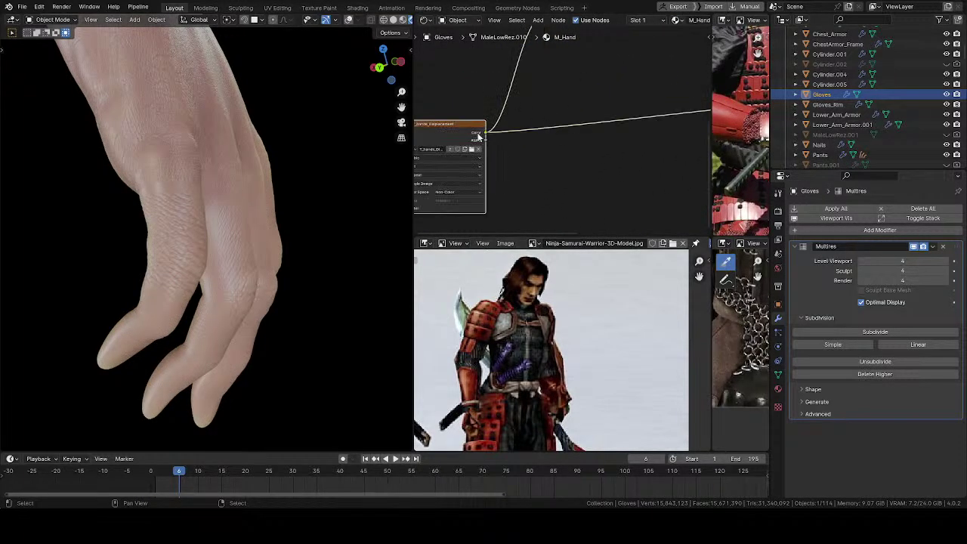
scroll(502, 136, "down", 4)
middle_click_drag(568, 166, 529, 184)
middle_click_drag(641, 145, 540, 195)
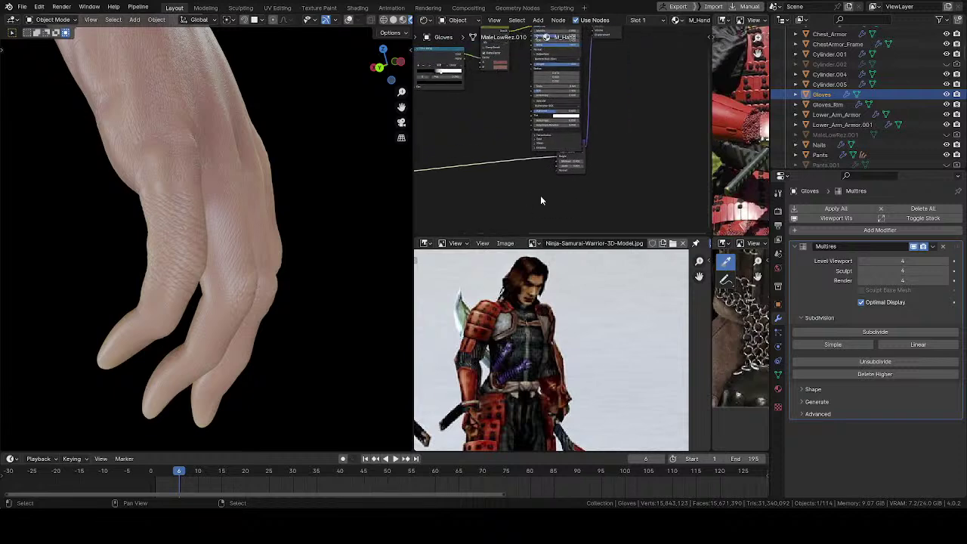
scroll(582, 120, "up", 6)
middle_click_drag(582, 121, 603, 99)
scroll(604, 100, "up", 1)
left_click_drag(611, 160, 408, 211)
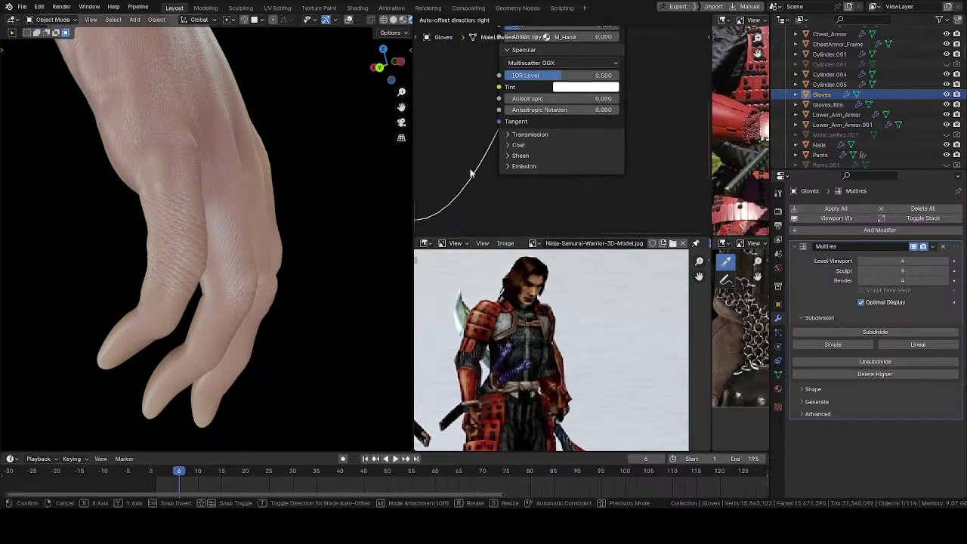
scroll(465, 181, "down", 2)
middle_click_drag(443, 220, 565, 170)
left_click_drag(535, 143, 453, 129)
middle_click_drag(438, 132, 590, 138)
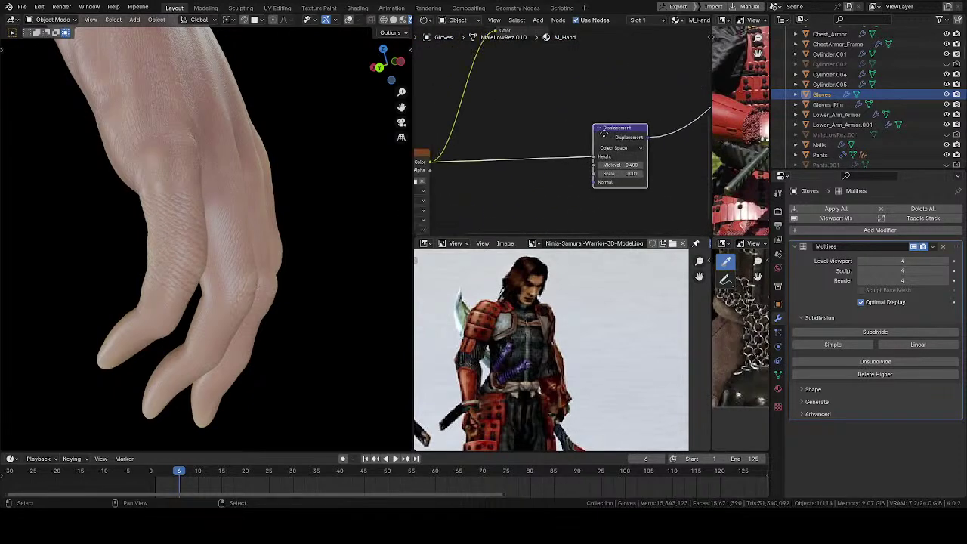
- Move the Separate Color node closer to the hand displacement texture node
scroll(593, 152, "down", 4)
middle_click_drag(574, 182, 598, 156)
middle_click_drag(571, 126, 571, 169)
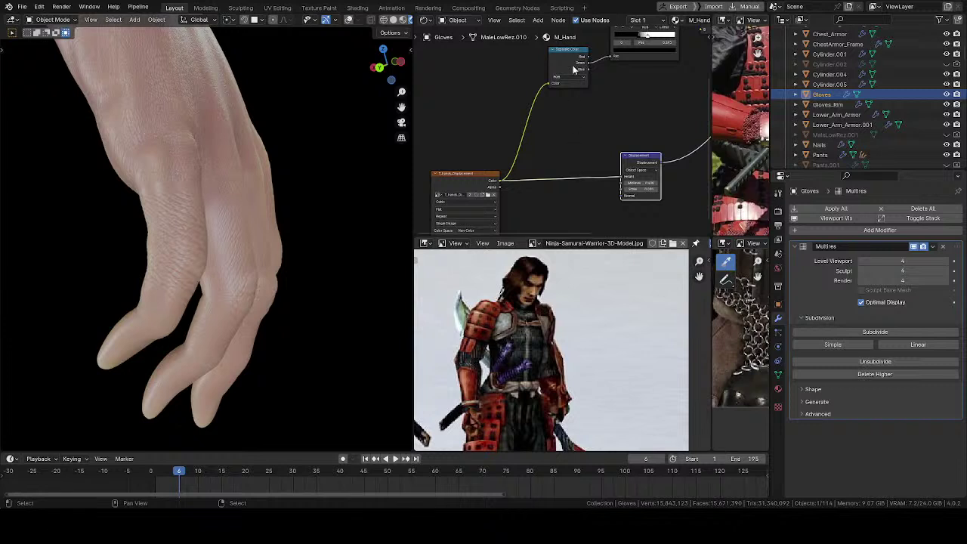
middle_click_drag(561, 104, 562, 74)
left_click_drag(567, 43, 531, 88)
scroll(544, 102, "up", 2)
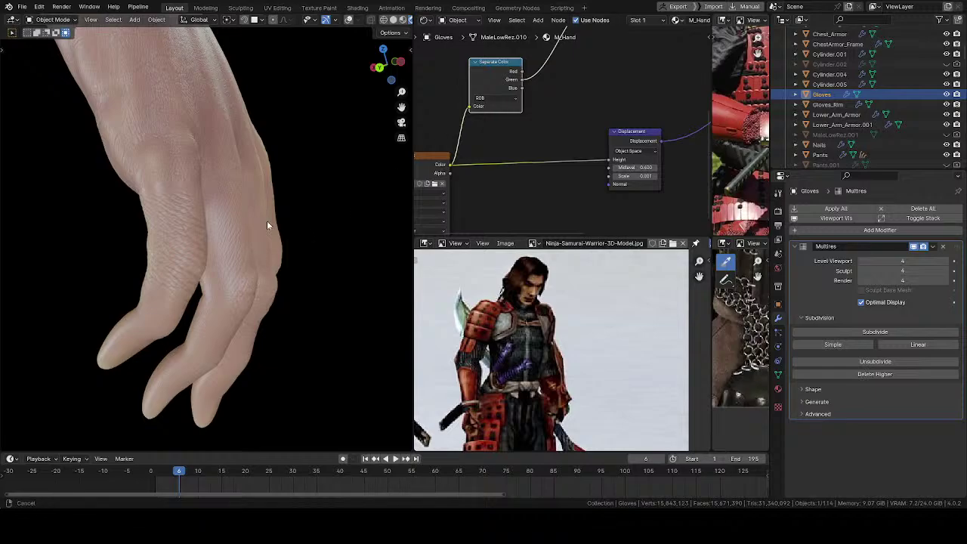
- Examine the displaced skin detail on the fingers, knuckles and back of the hand in the rendered view
scroll(267, 221, "up", 5)
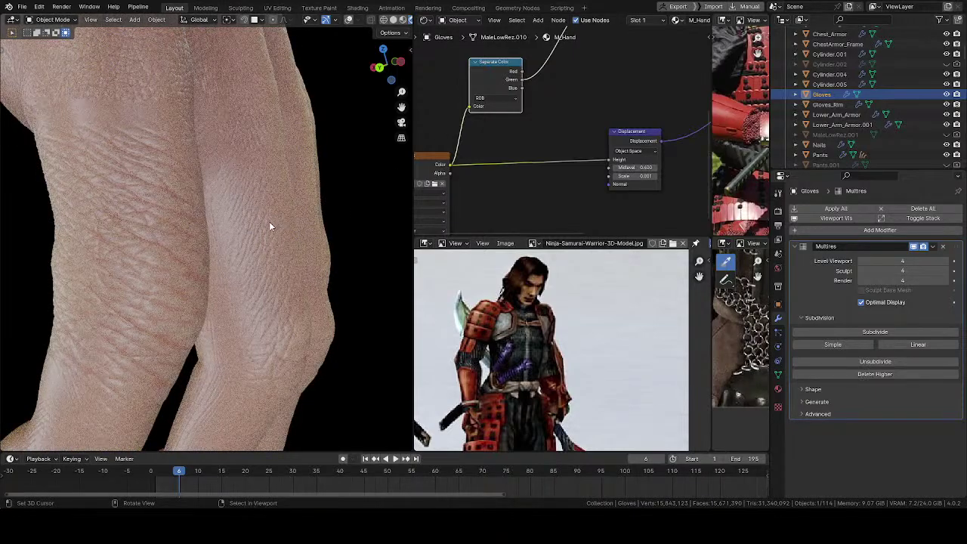
middle_click_drag(264, 225, 115, 243)
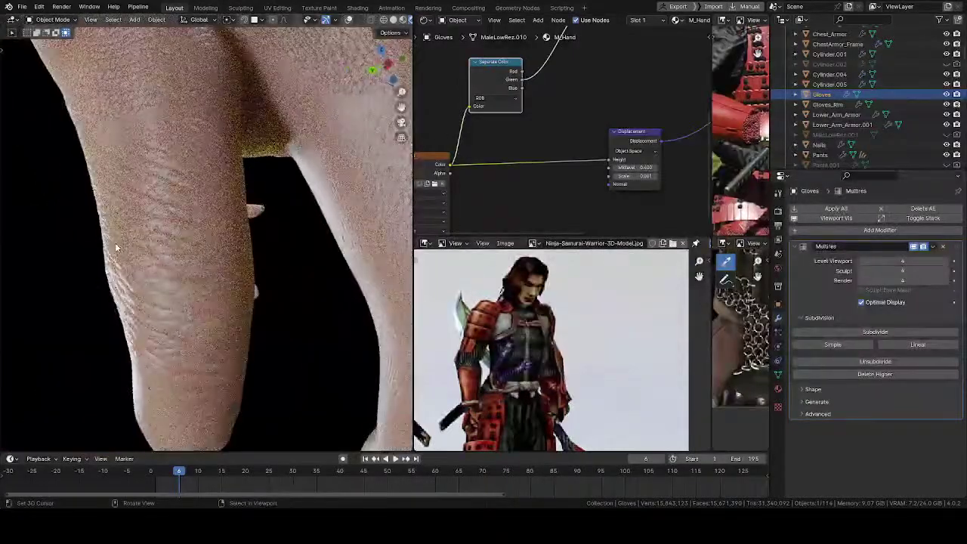
scroll(173, 279, "down", 4)
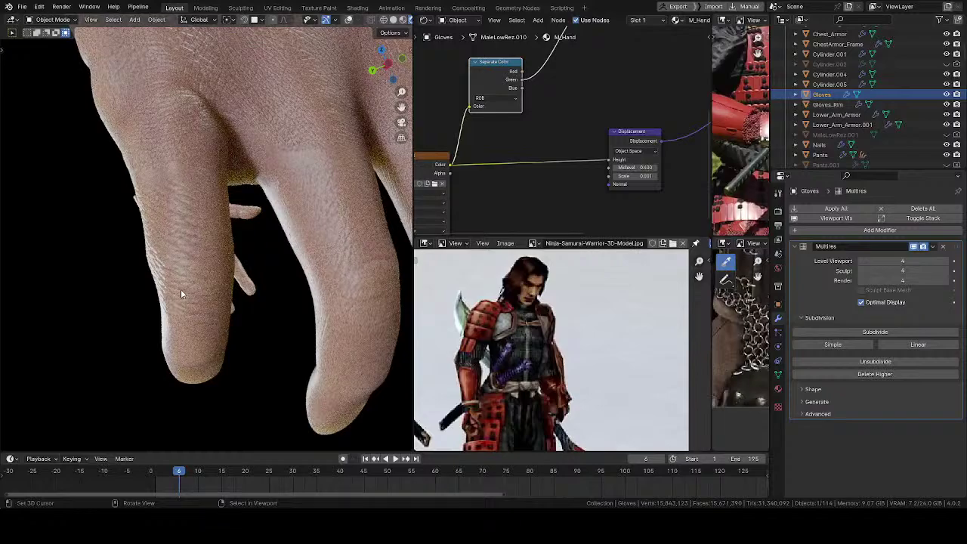
middle_click_drag(181, 291, 212, 222)
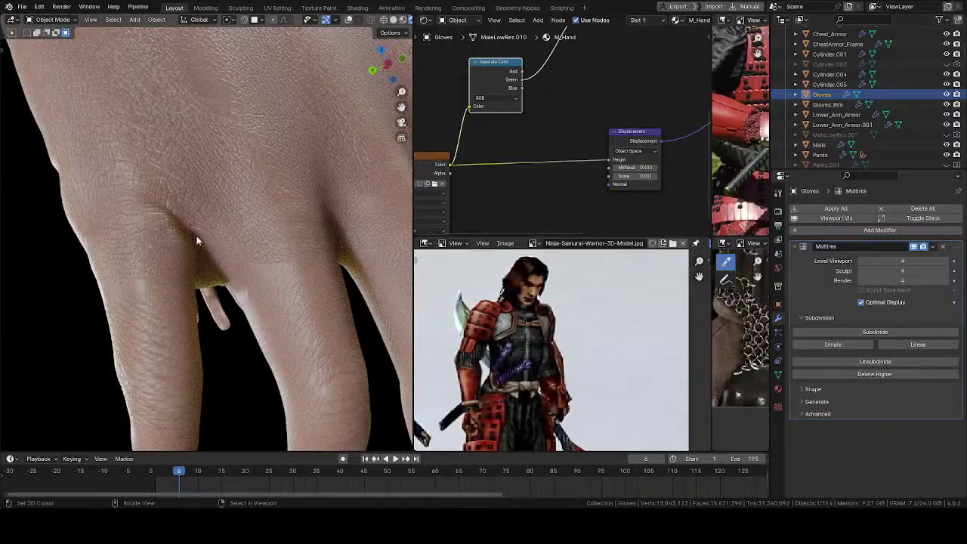
middle_click_drag(196, 236, 287, 368)
scroll(226, 204, "up", 4)
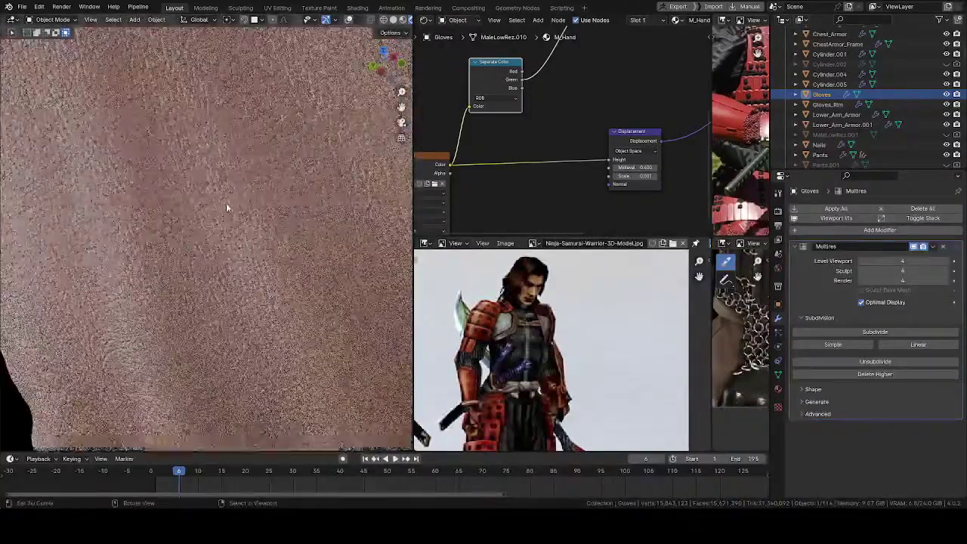
scroll(224, 212, "down", 1)
- Reposition the Displacement node and duplicate it twice, stacking the copies below the original
middle_click_drag(533, 183, 546, 132)
scroll(559, 142, "down", 1)
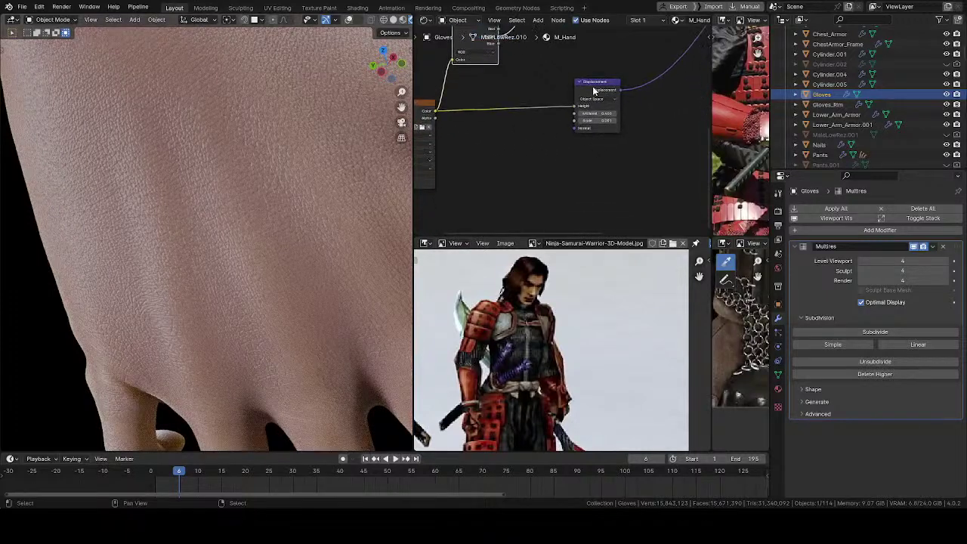
left_click_drag(593, 89, 557, 61)
key("shift+d")
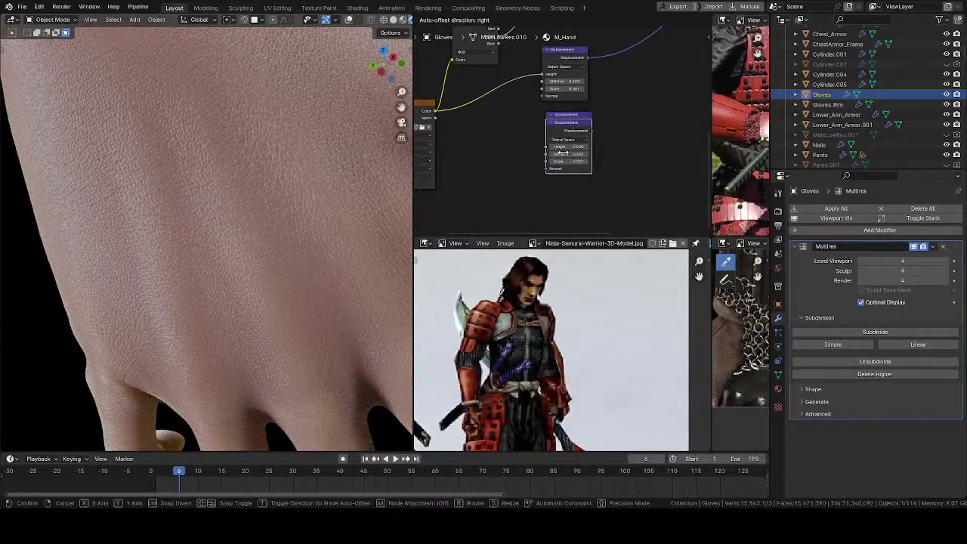
left_click(563, 209)
- Connect Separate Color's Red, Green and Blue outputs to the Height inputs of the first, second and third Displacement nodes respectively
middle_click_drag(513, 112, 533, 147)
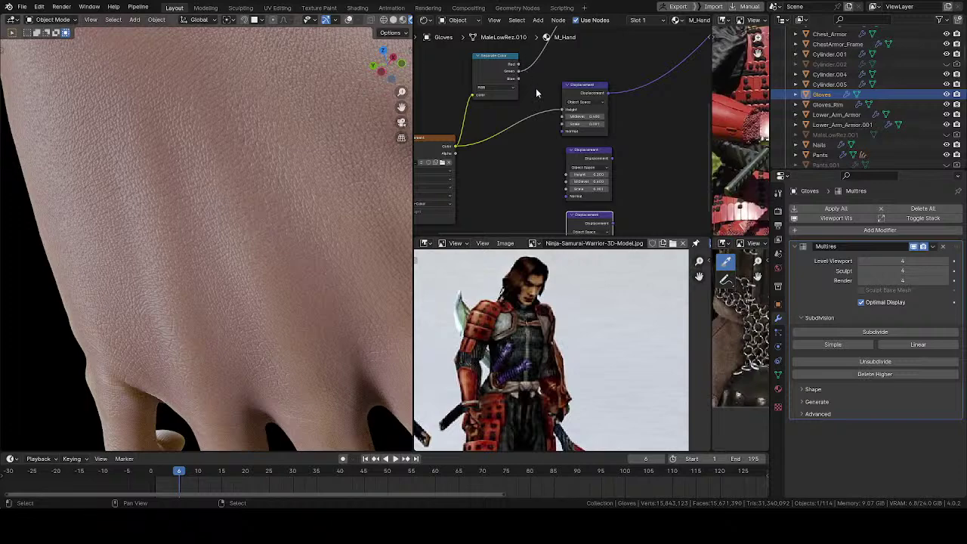
middle_click_drag(515, 108, 510, 94)
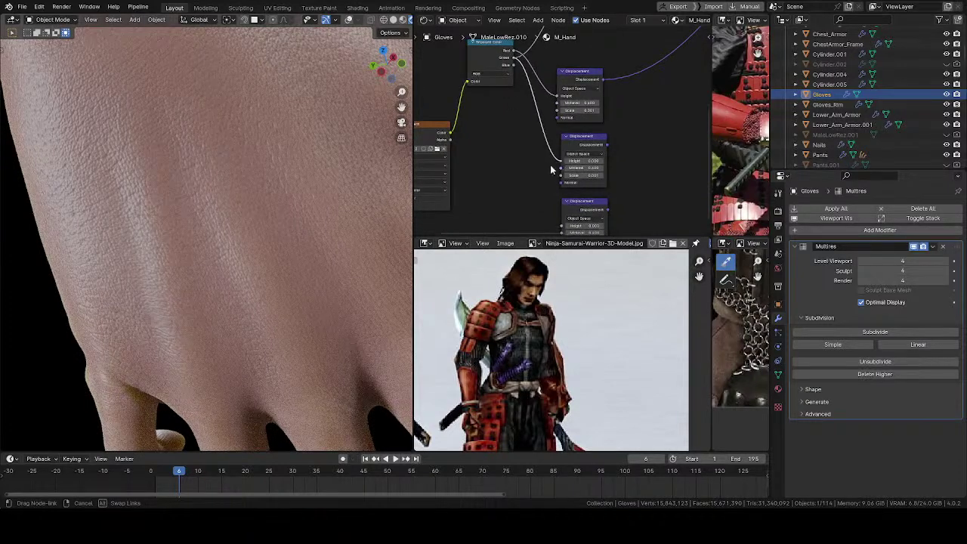
left_click_drag(552, 169, 557, 212)
- Set the scale of the first Displacement node, driven by the Red channel, to 0.003
middle_click_drag(536, 178, 481, 177)
scroll(559, 130, "up", 9)
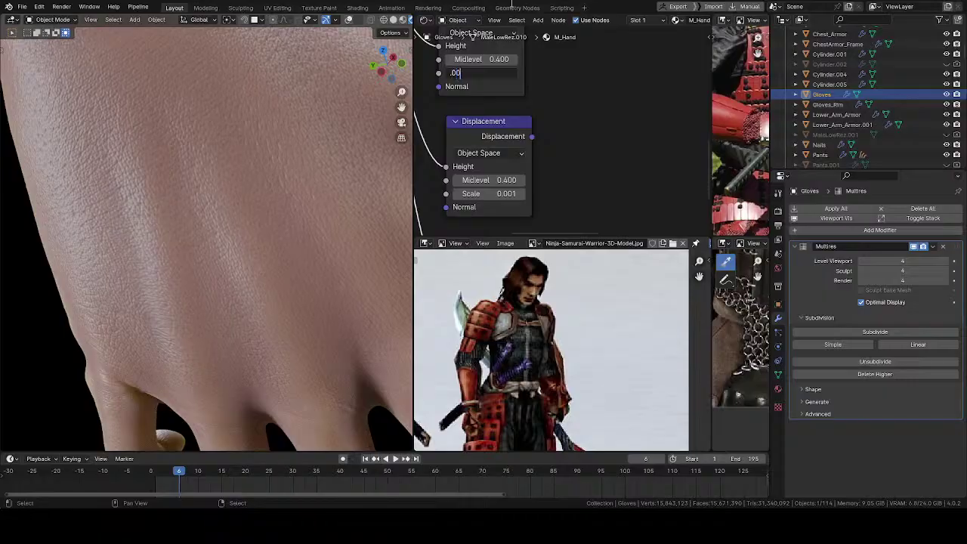
key("Return")
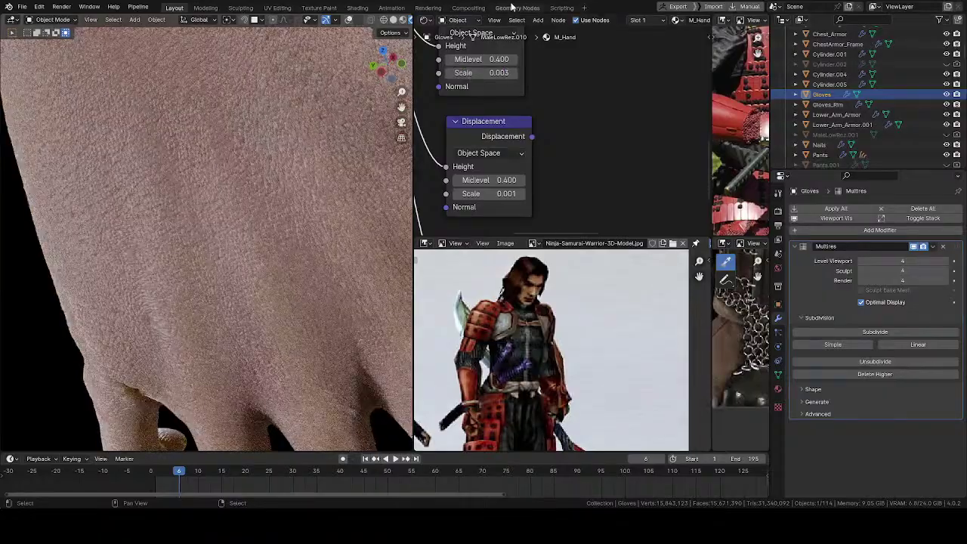
- Examine the stronger skin displacement on the back of the hand and the fingers from several angles
middle_click_drag(220, 247, 244, 295)
scroll(251, 230, "up", 6)
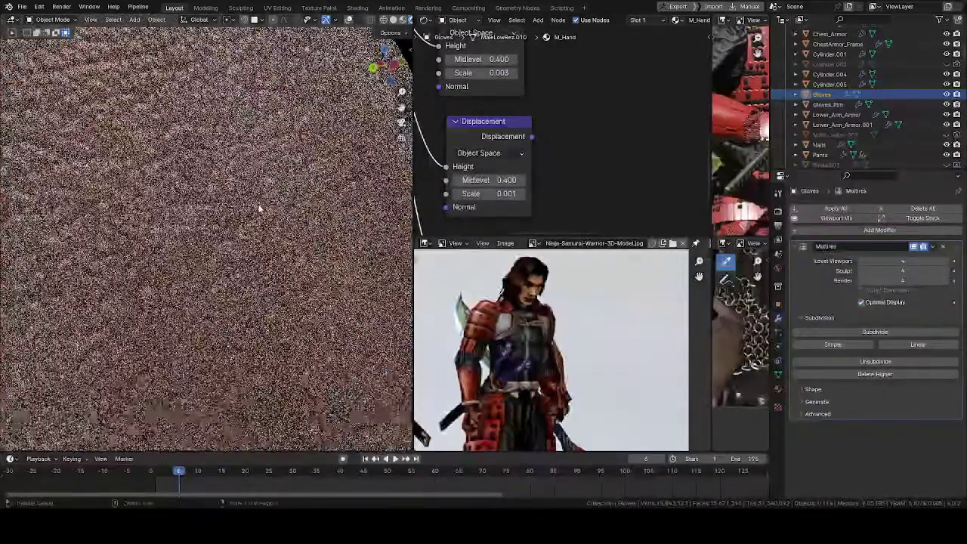
scroll(253, 223, "down", 6)
middle_click_drag(188, 280, 360, 194, "shift")
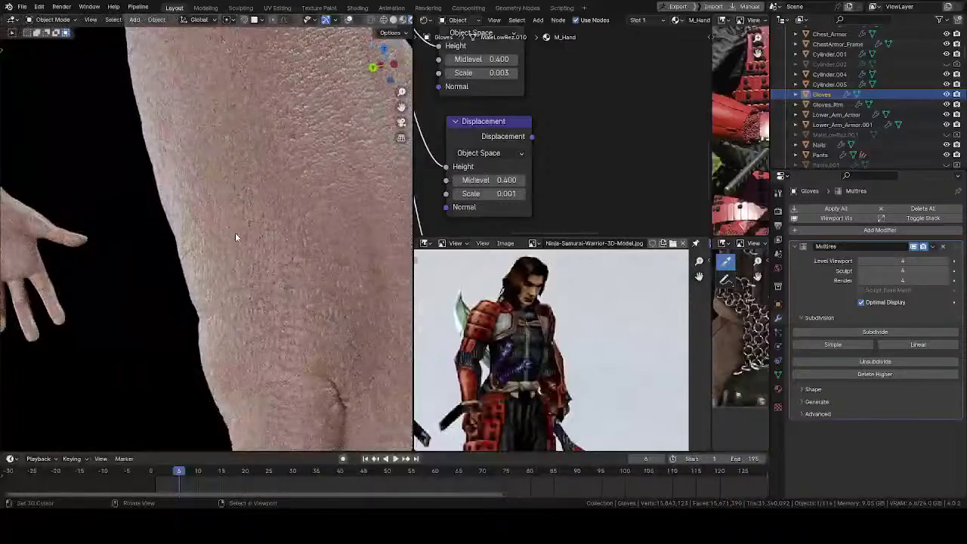
middle_click_drag(236, 234, 396, 209)
middle_click_drag(321, 237, 224, 266)
middle_click_drag(300, 341, 158, 227, "shift")
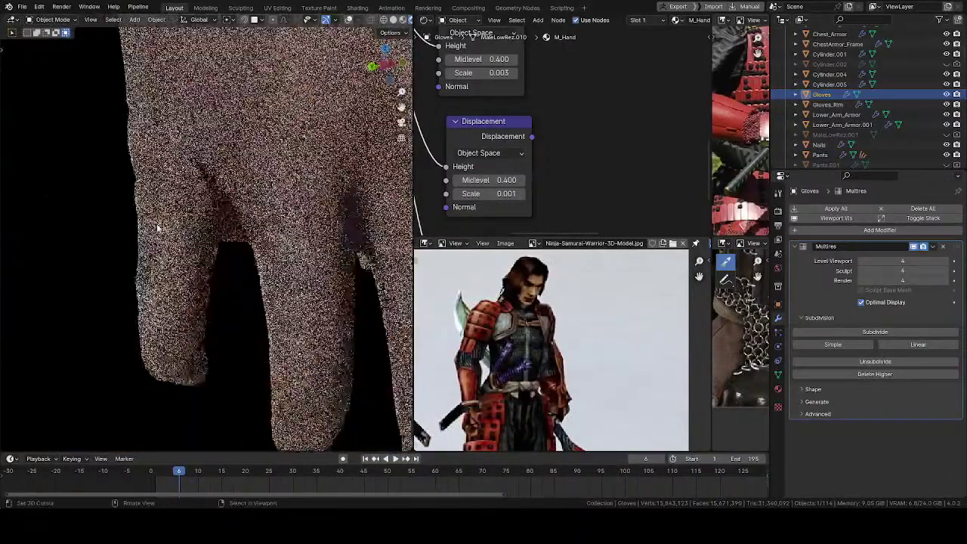
scroll(274, 234, "down", 3)
middle_click_drag(274, 234, 246, 281)
- Add a Vector Math node in Add mode and feed the first two Displacement nodes' outputs into its vector inputs
scroll(501, 132, "down", 4)
middle_click_drag(501, 132, 445, 215)
key("shift+a")
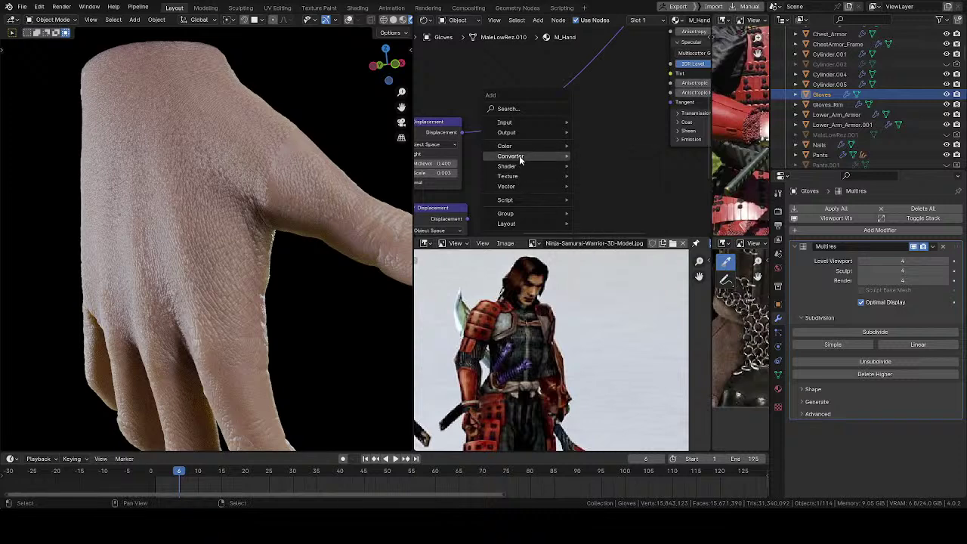
mouse_move(519, 155)
left_click(604, 276)
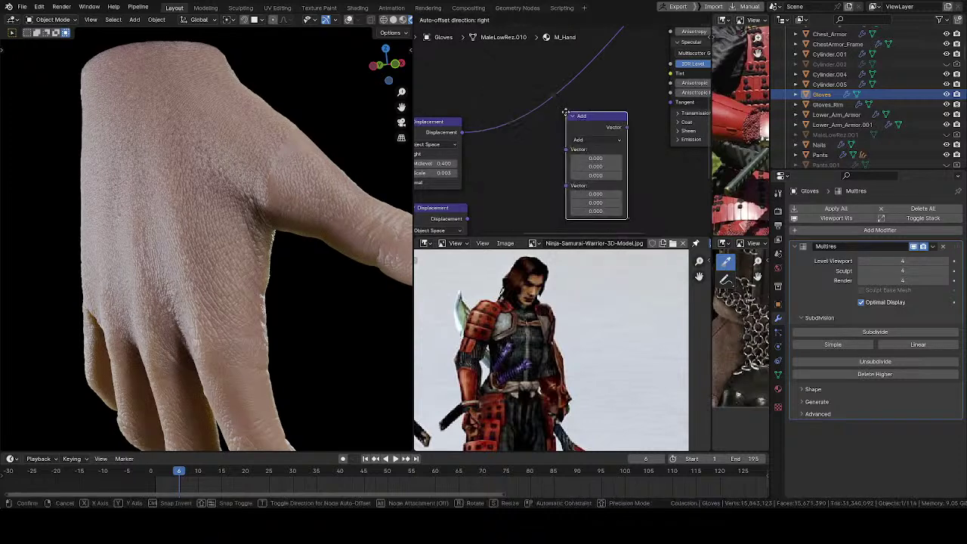
left_click(563, 121)
left_click_drag(463, 133, 569, 158)
middle_click_drag(485, 219, 541, 154)
left_click_drag(527, 154, 624, 102)
- Connect the Add node's vector to the Material Output's Displacement input and move the Material Output clear of the Principled BSDF
middle_click_drag(659, 74, 463, 186)
scroll(454, 139, "down", 5)
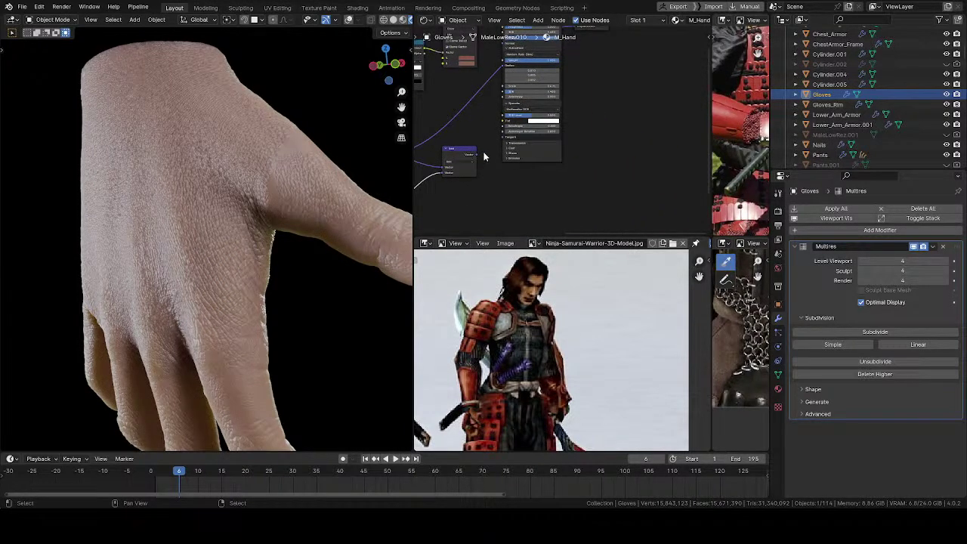
left_click_drag(476, 155, 583, 68)
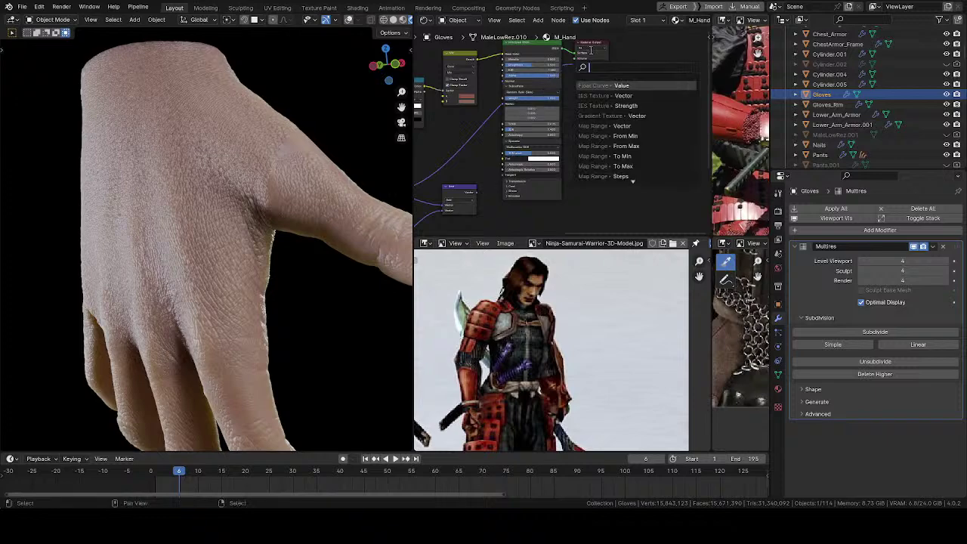
left_click(485, 179)
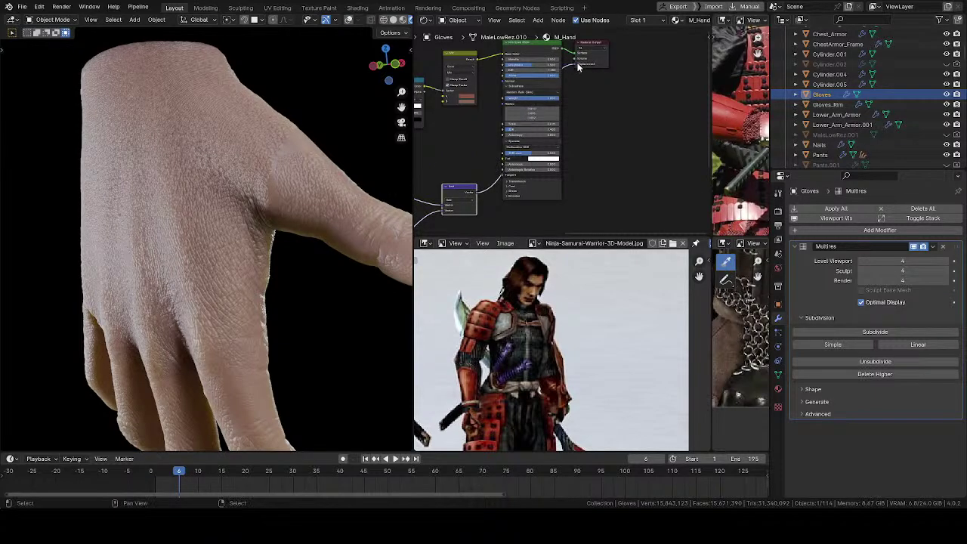
left_click_drag(579, 66, 680, 176)
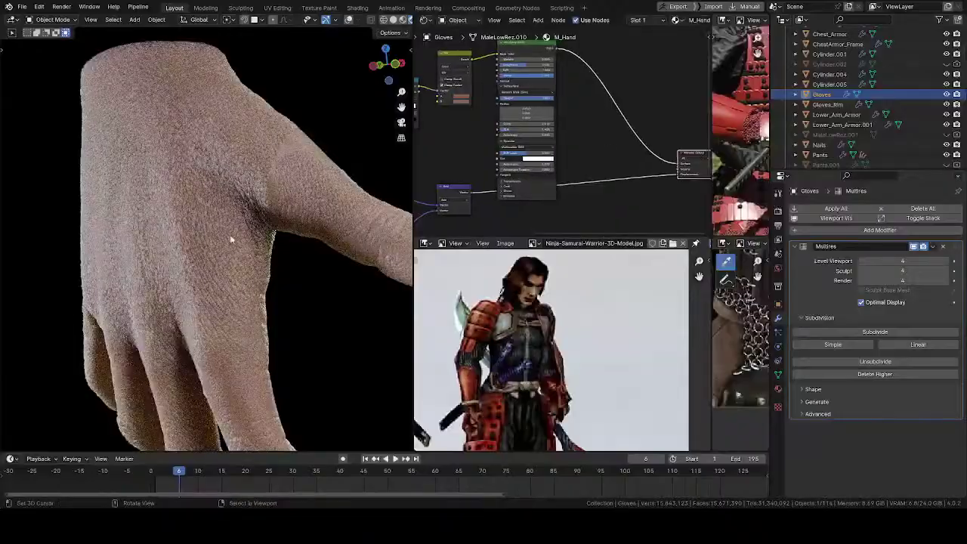
- Inspect the combined displacement on the hand and set the first Displacement node's midlevel to 0.5
middle_click_drag(230, 234, 287, 274)
scroll(296, 237, "up", 4)
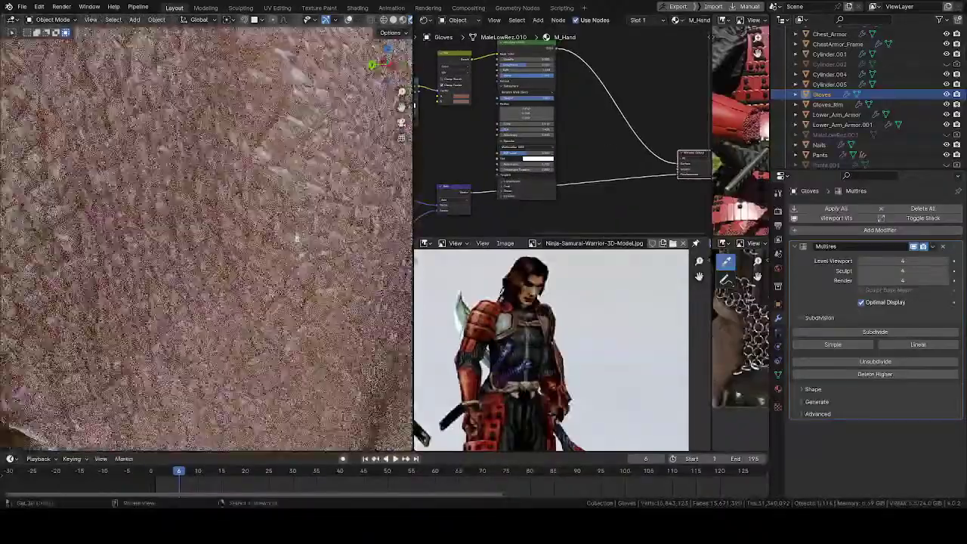
scroll(297, 239, "down", 5)
middle_click_drag(292, 319, 374, 239)
middle_click_drag(421, 187, 547, 165)
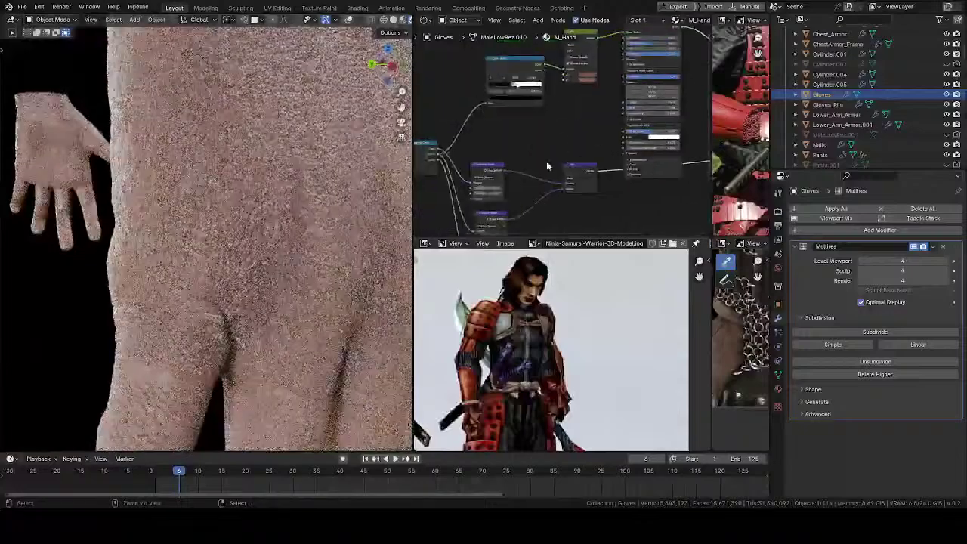
scroll(546, 161, "up", 6)
left_click(491, 157)
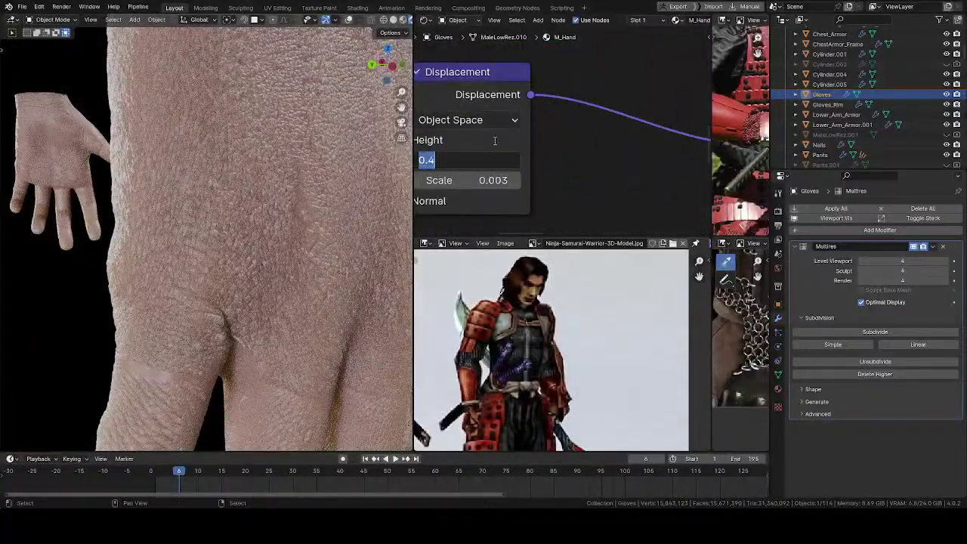
type(".5")
key("Return")
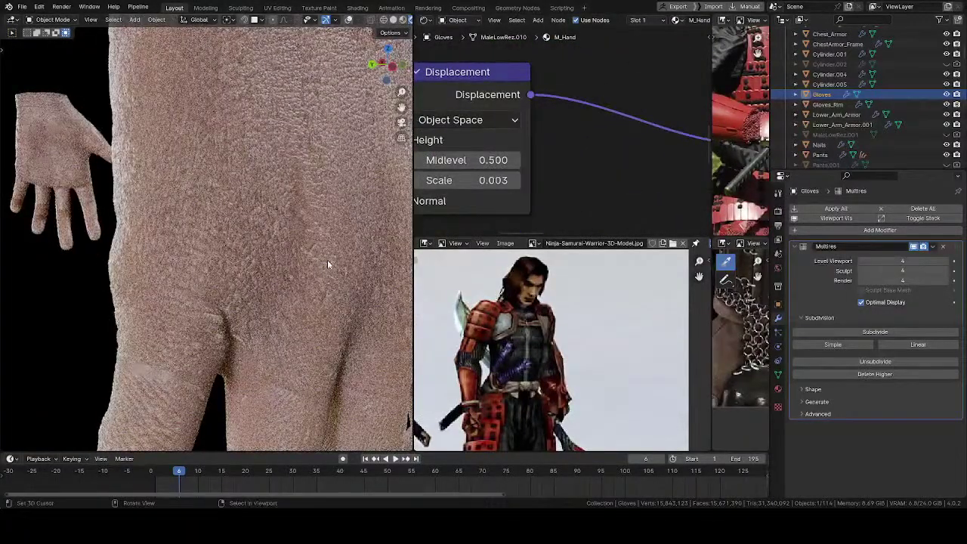
- Set the second Displacement node's midlevel to 0.5 and check the skin detail on the back of the hand
scroll(295, 265, "up", 4)
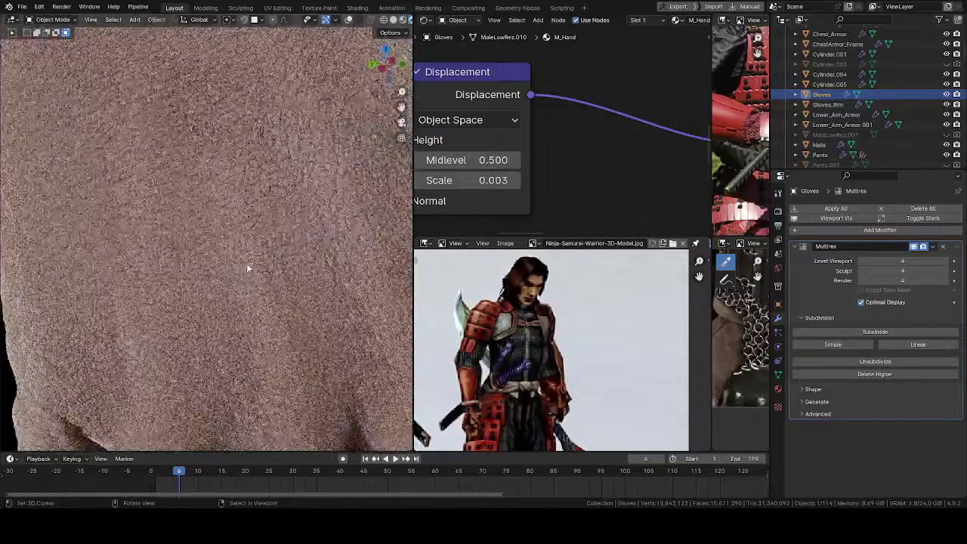
middle_click_drag(594, 188, 609, 56)
scroll(603, 144, "down", 6)
middle_click_drag(602, 148, 595, 119)
scroll(589, 121, "up", 5)
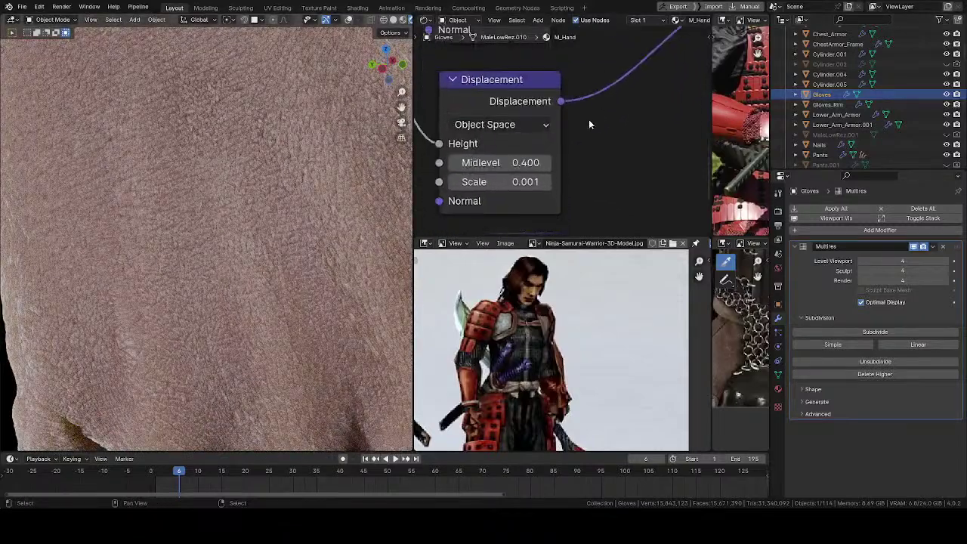
double_click(523, 161)
type(".5")
key("Return")
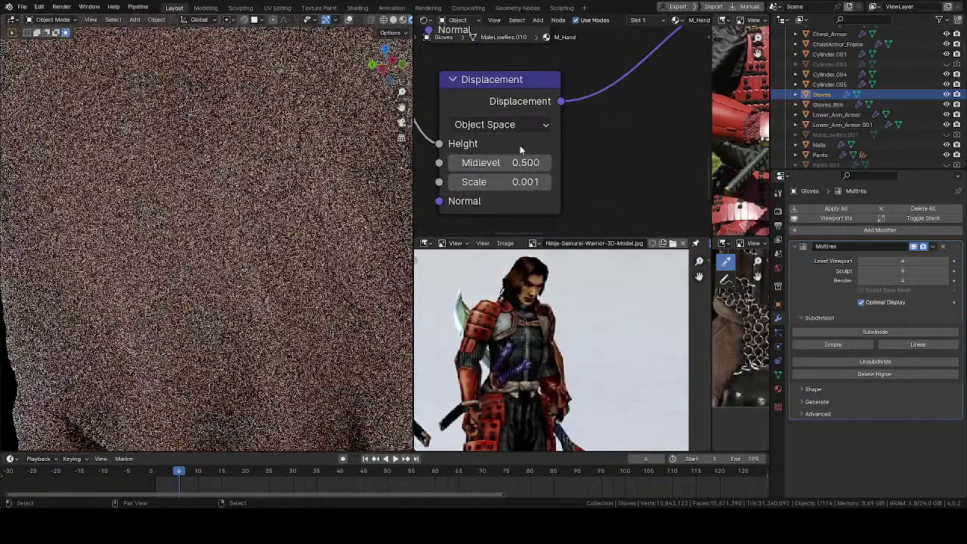
scroll(294, 227, "down", 5)
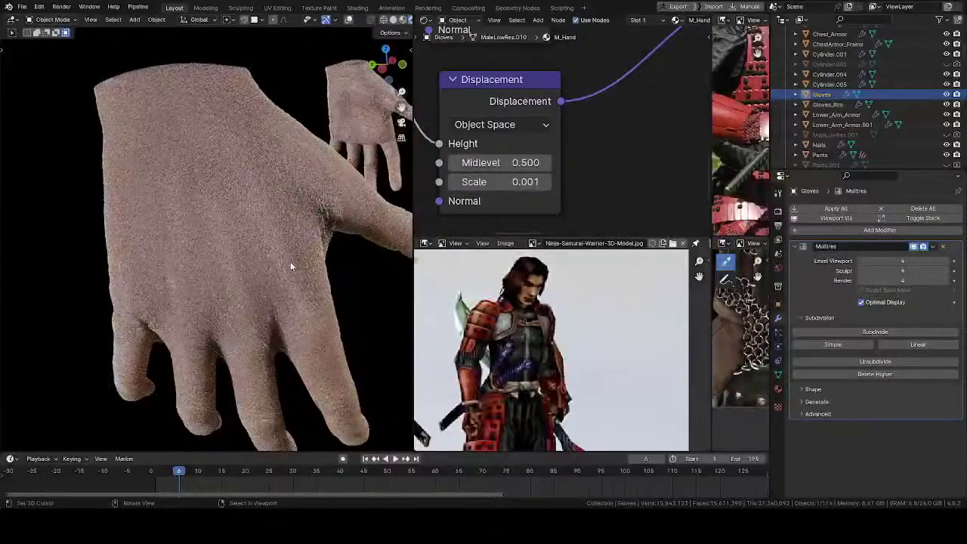
scroll(289, 254, "up", 6)
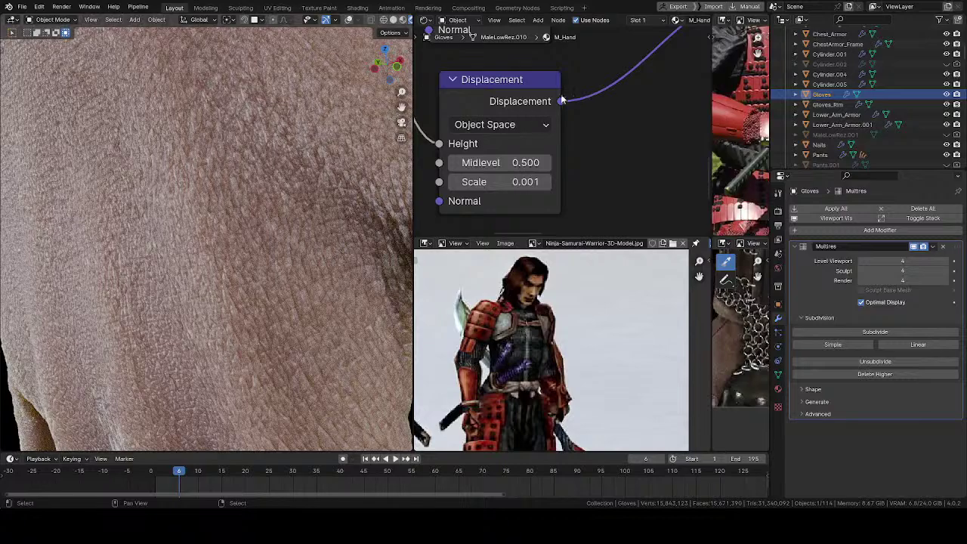
- Set the first Displacement node's scale to 0.002 and check the skin detail on the back of the hand
middle_click_drag(583, 80, 620, 224)
left_click(549, 154)
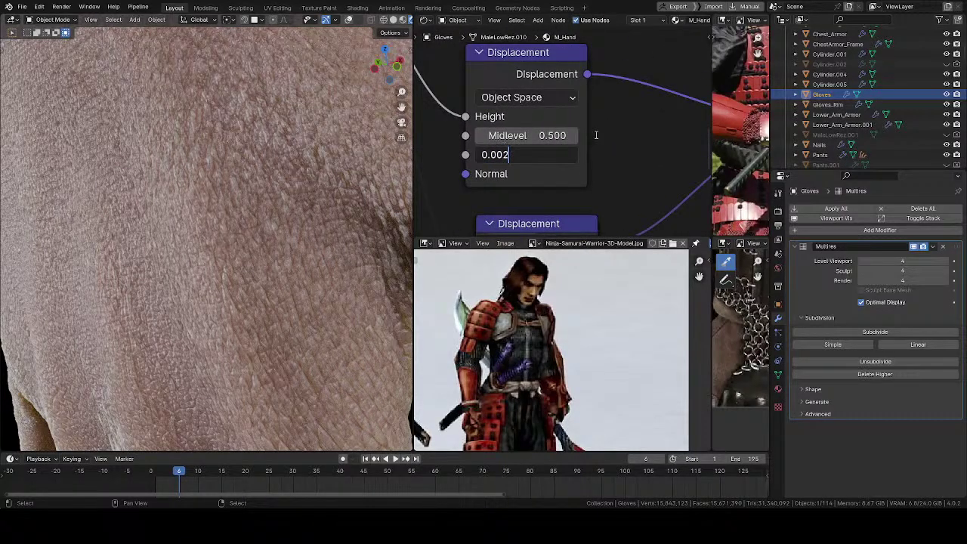
key("Return")
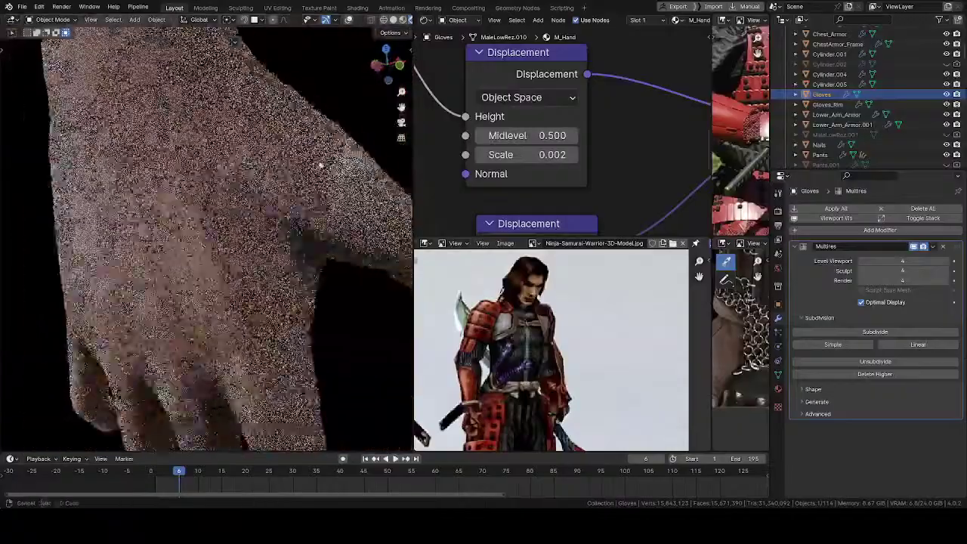
middle_click_drag(319, 163, 356, 170)
middle_click_drag(343, 214, 295, 232)
scroll(294, 229, "up", 5)
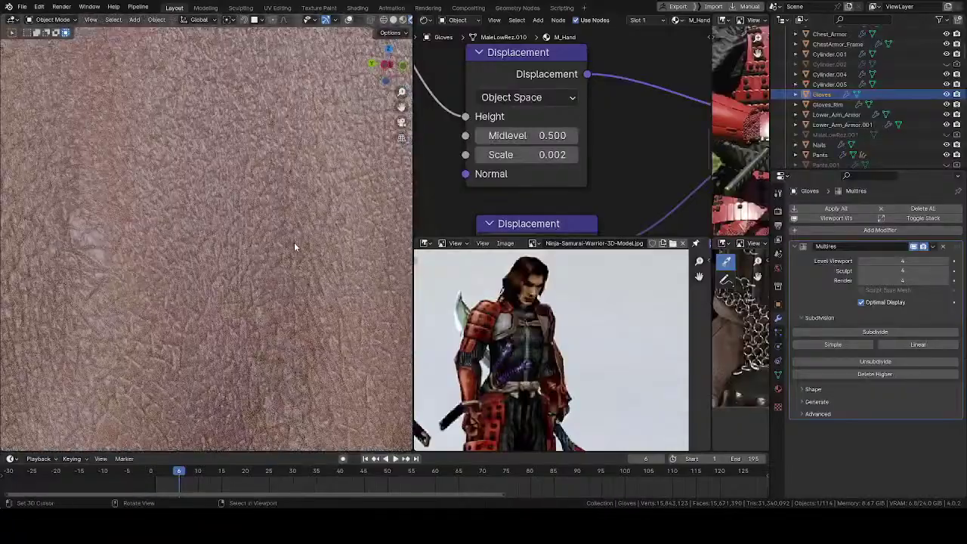
scroll(294, 242, "down", 5)
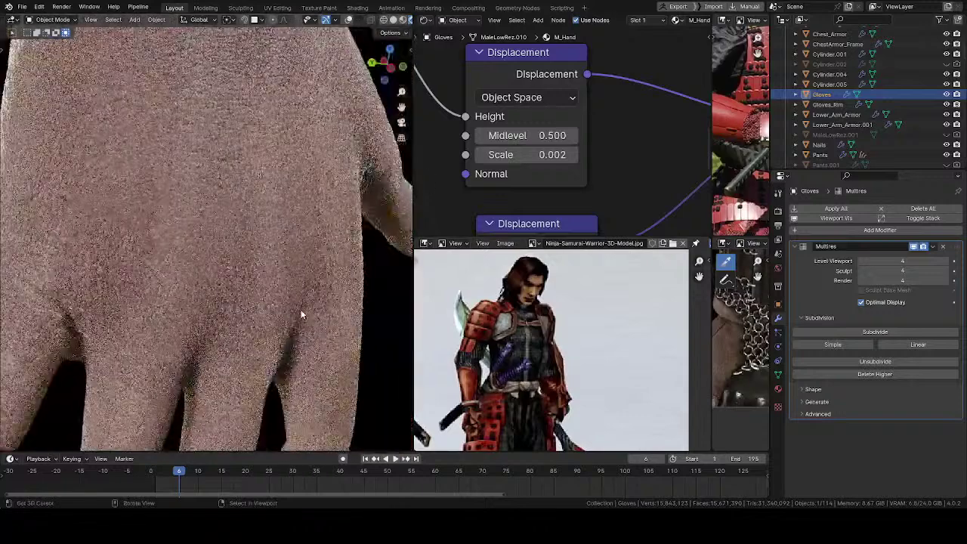
- Reposition the Add node beside the Displacement nodes and place a duplicate of it, with its input links kept, further along the chain
scroll(605, 179, "down", 3)
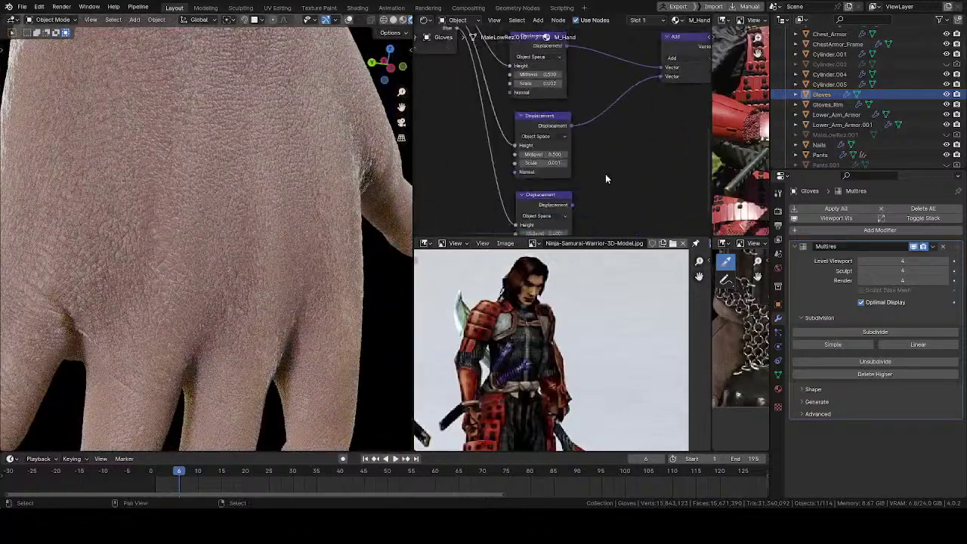
middle_click_drag(624, 150, 512, 188)
scroll(555, 127, "down", 3)
left_click_drag(563, 99, 542, 159)
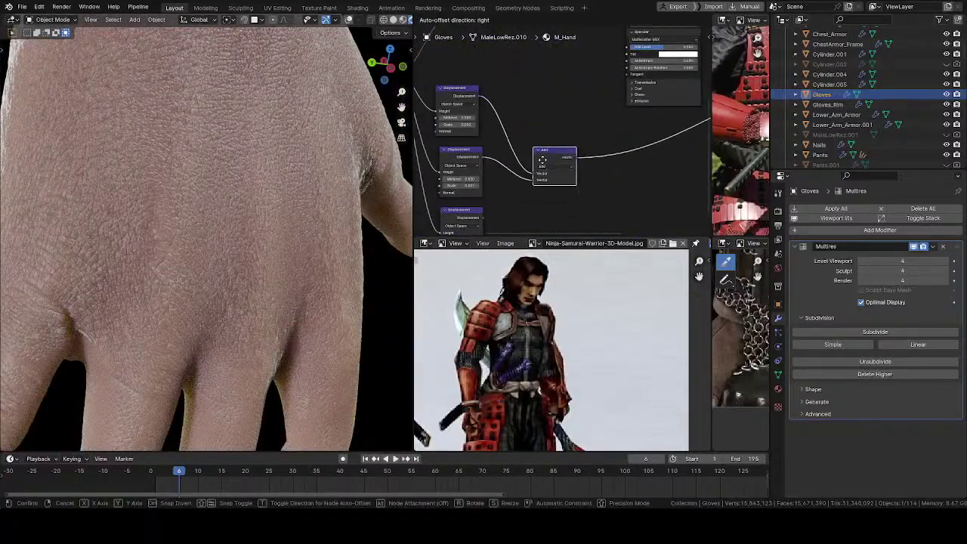
middle_click_drag(589, 208, 542, 151)
key("ctrl+shift+d")
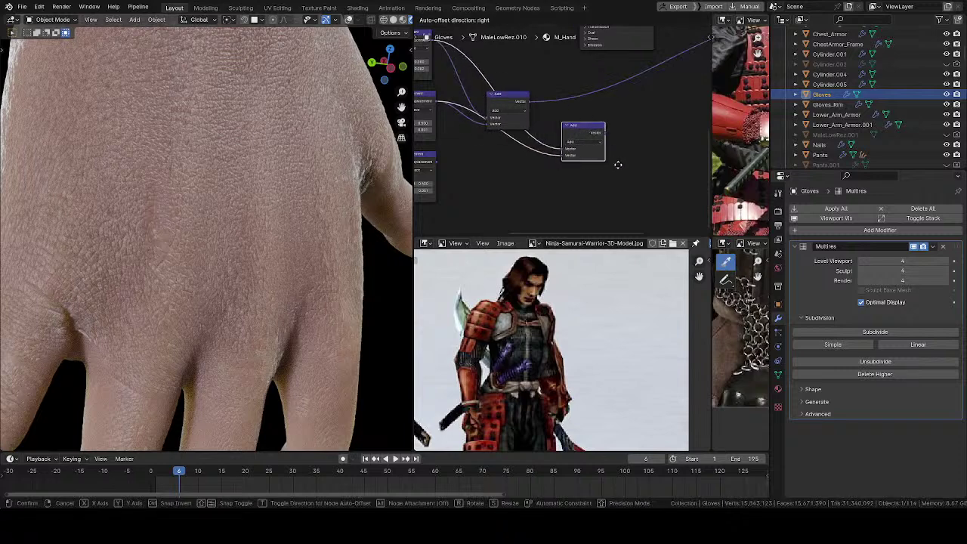
left_click(611, 155)
- Feed the first Add node and the third Displacement node into the duplicate Add node, and connect its vector to the Material Output's Displacement input
left_click_drag(528, 102, 559, 149)
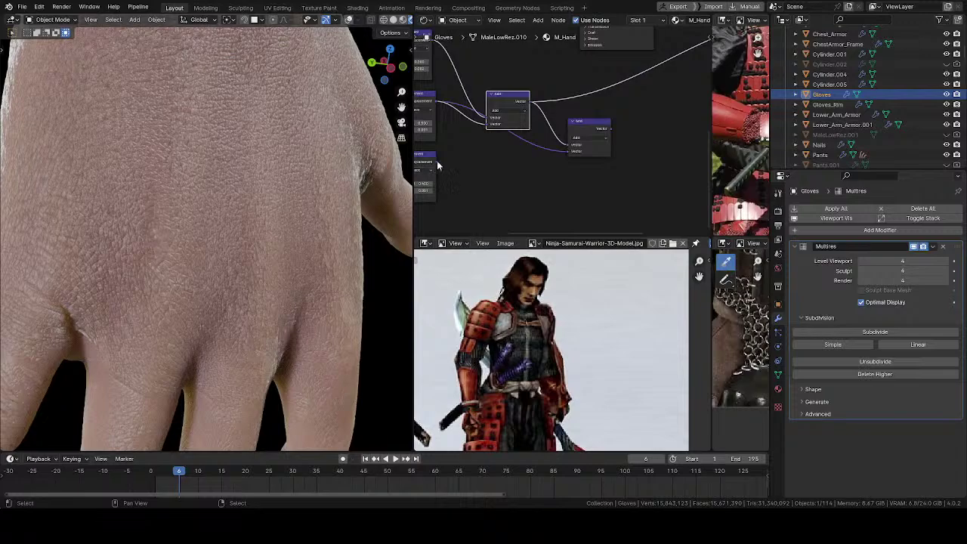
middle_click_drag(633, 130, 503, 182, "ctrl")
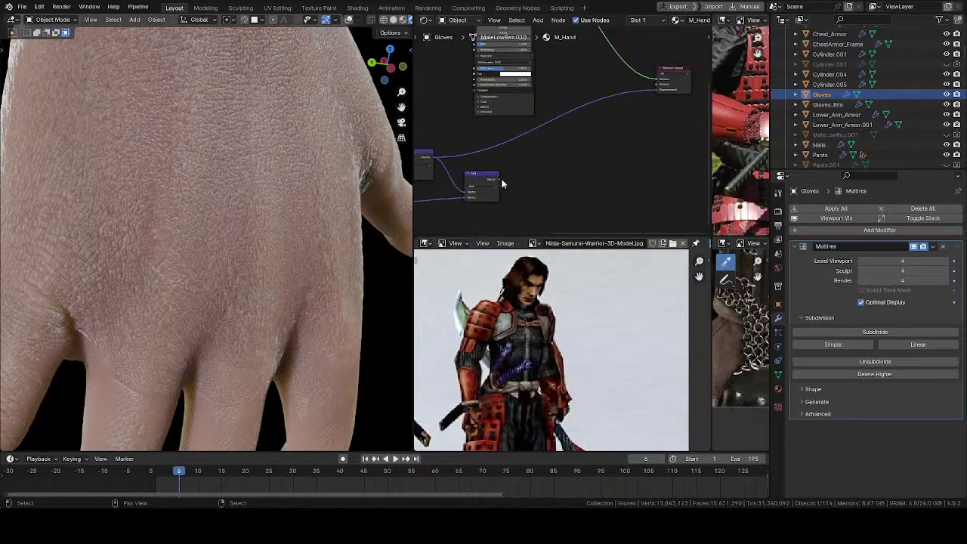
left_click_drag(655, 89, 655, 90)
middle_click_drag(301, 198, 277, 222)
- Set the third Displacement node's midlevel to 0.5
middle_click_drag(497, 155, 646, 114)
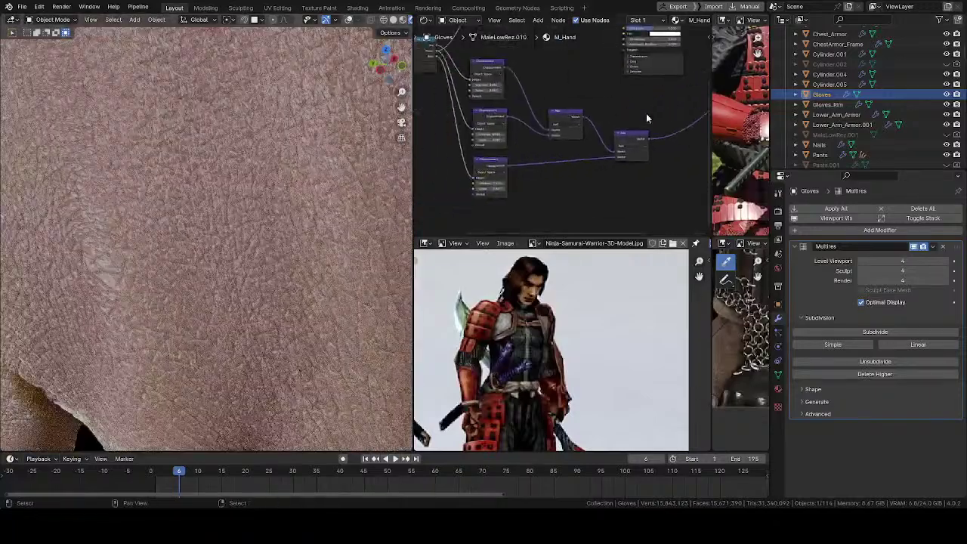
middle_click_drag(517, 164, 537, 168)
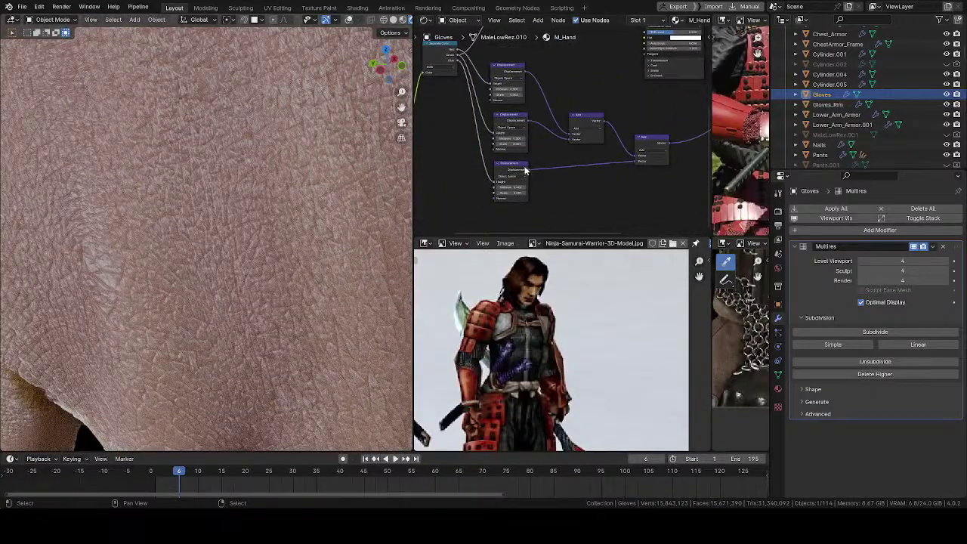
scroll(525, 170, "up", 8)
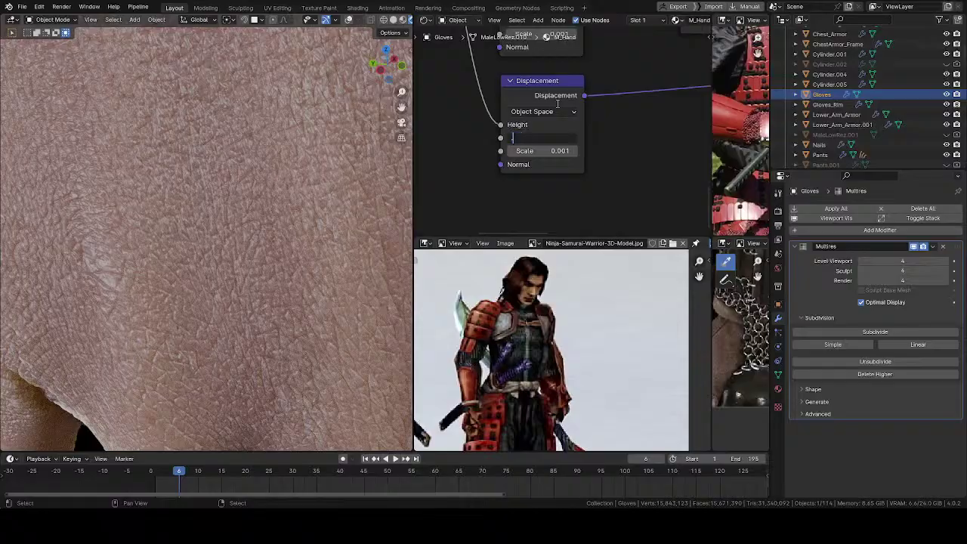
key("Return")
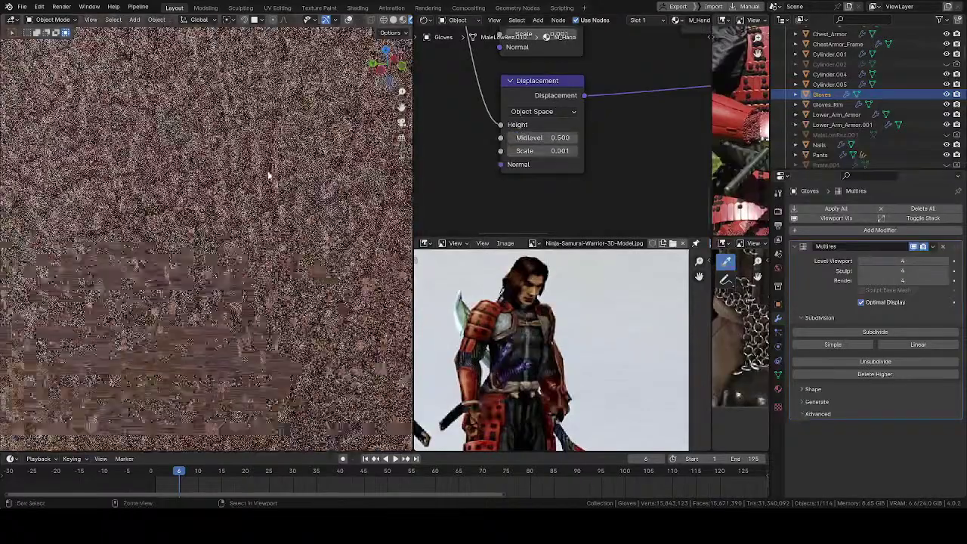
- Inspect the combined displacement on the back of the hand, the knuckles and around the thumb
middle_click_drag(254, 215, 306, 388)
scroll(295, 252, "down", 5)
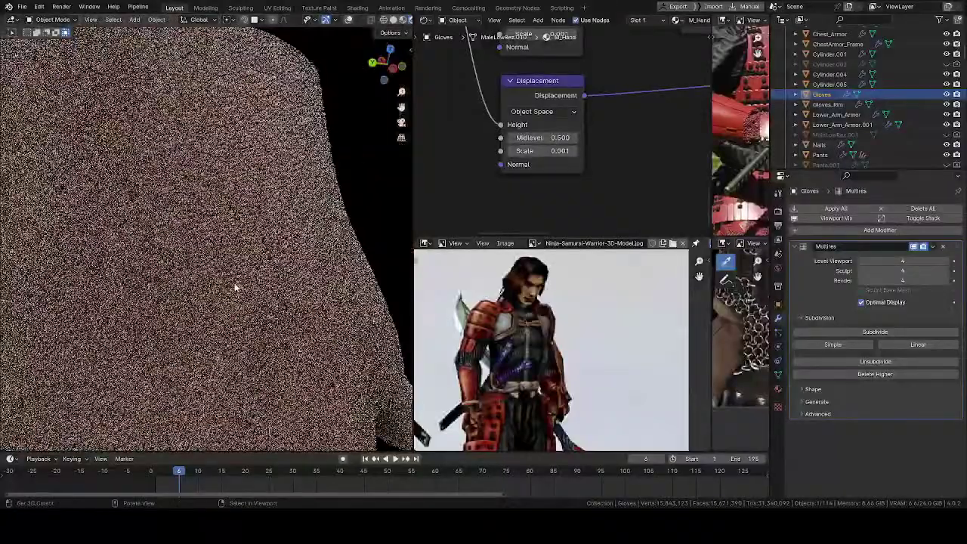
middle_click_drag(268, 267, 285, 232)
scroll(302, 193, "up", 6)
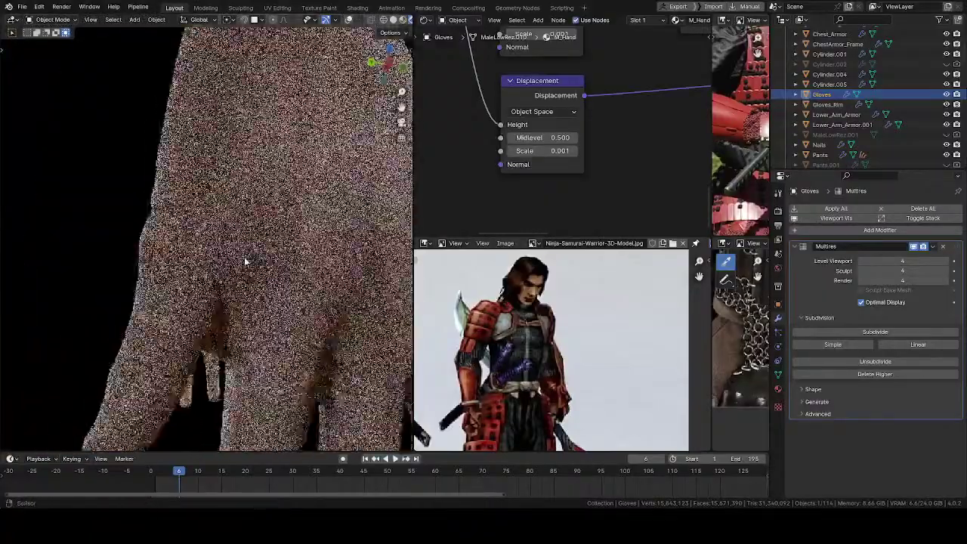
middle_click_drag(277, 203, 193, 184)
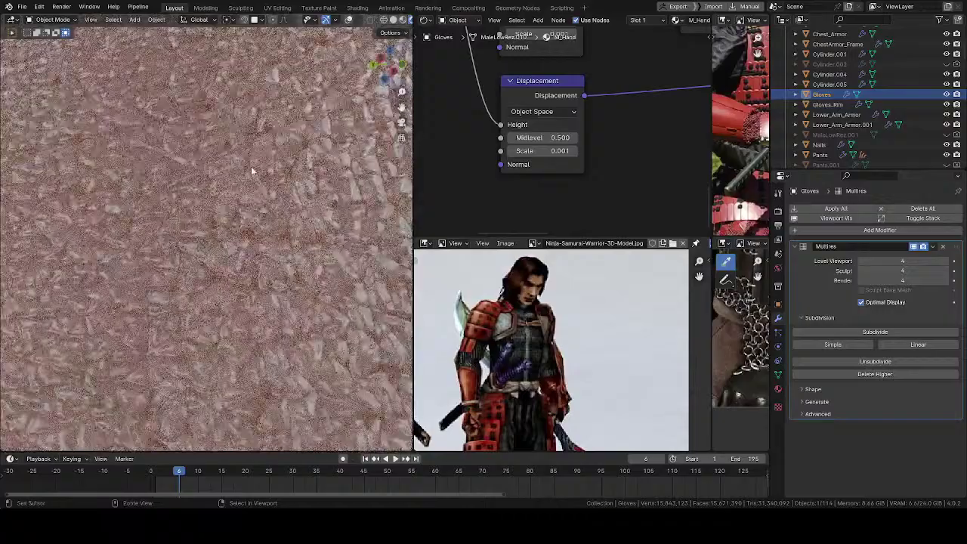
middle_click_drag(251, 166, 291, 237)
scroll(287, 235, "down", 5)
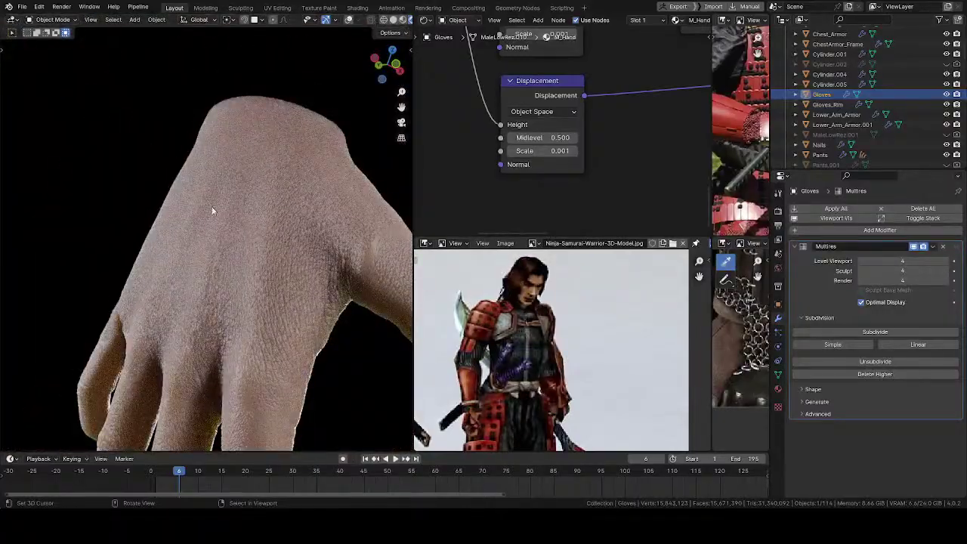
middle_click_drag(212, 209, 97, 259)
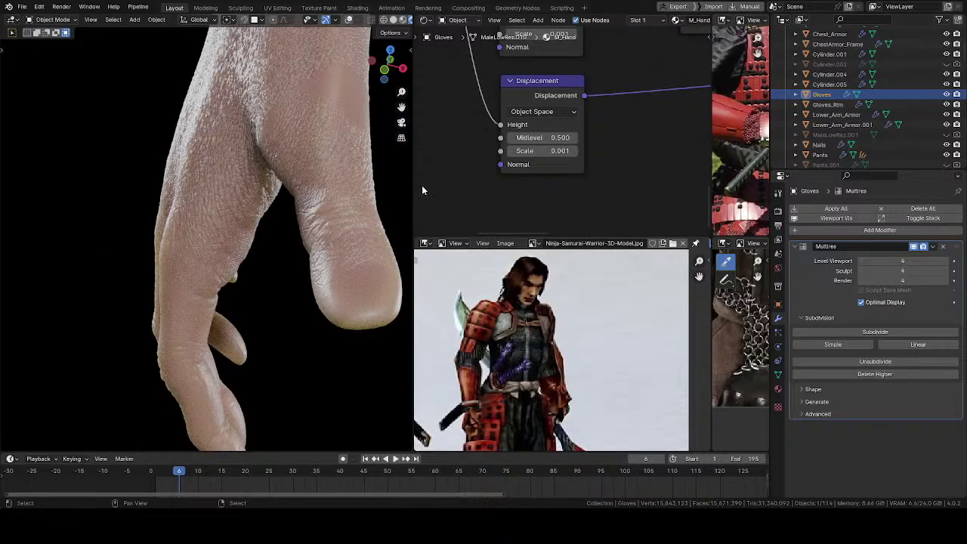
middle_click_drag(295, 261, 355, 277)
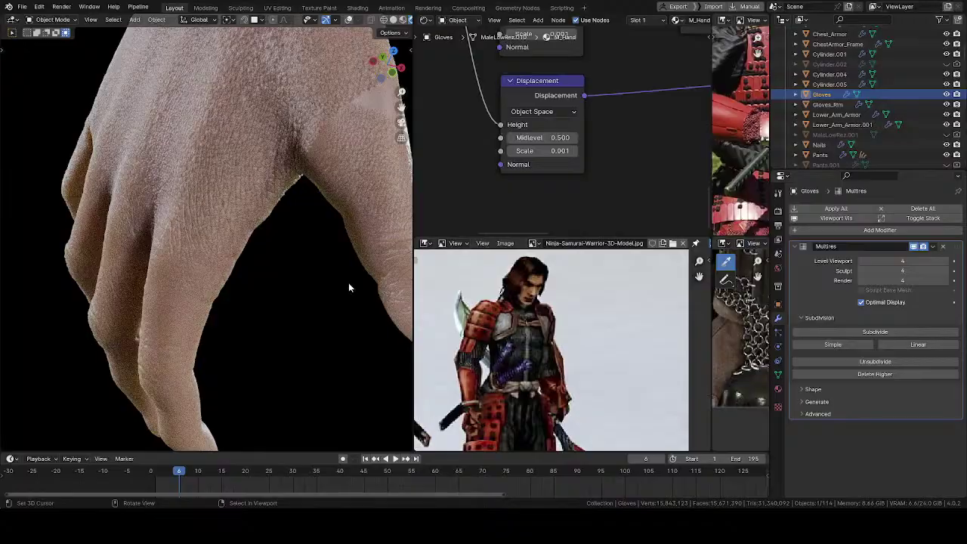
middle_click_drag(342, 162, 463, 237, "shift")
middle_click_drag(280, 220, 231, 197, "shift")
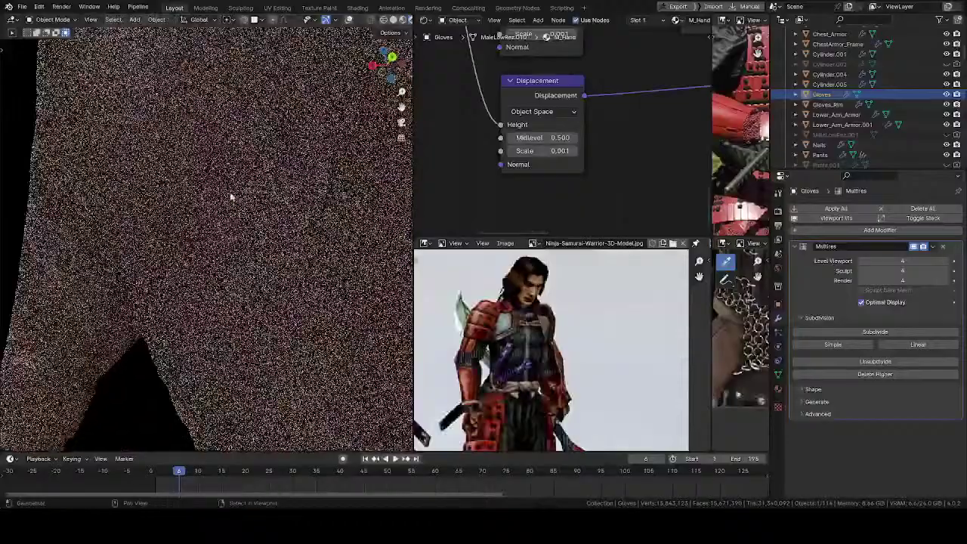
- Examine the displaced creases and skin lines across the palm side of the hand
scroll(231, 196, "down", 8)
middle_click_drag(272, 278, 325, 235)
scroll(198, 233, "up", 4)
scroll(326, 193, "up", 6)
middle_click_drag(327, 193, 346, 199)
middle_click_drag(346, 199, 362, 226, "shift")
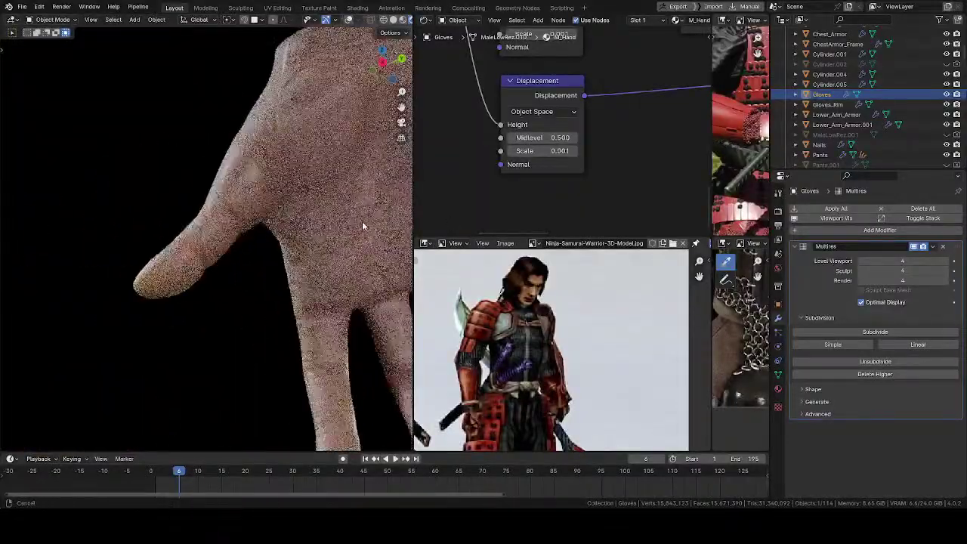
scroll(237, 222, "up", 8)
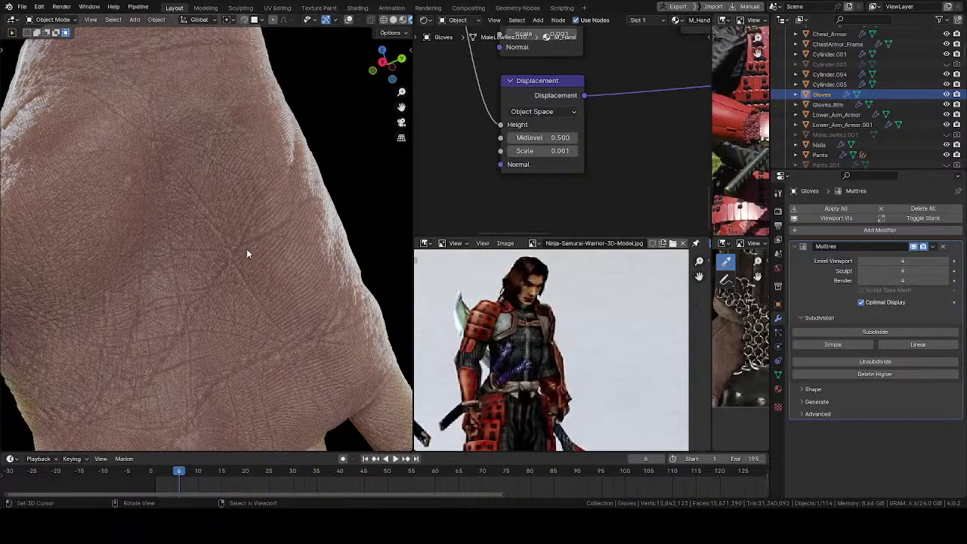
middle_click_drag(247, 249, 286, 201)
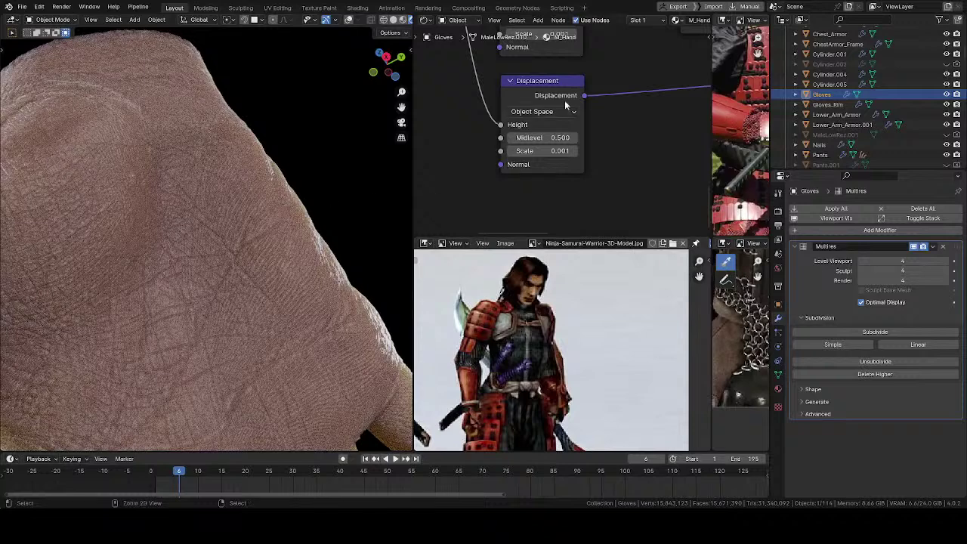
- Connect the Color Ramp's Color output to the Principled BSDF's Specular IOR Level input
scroll(564, 100, "down", 5)
scroll(529, 98, "up", 4)
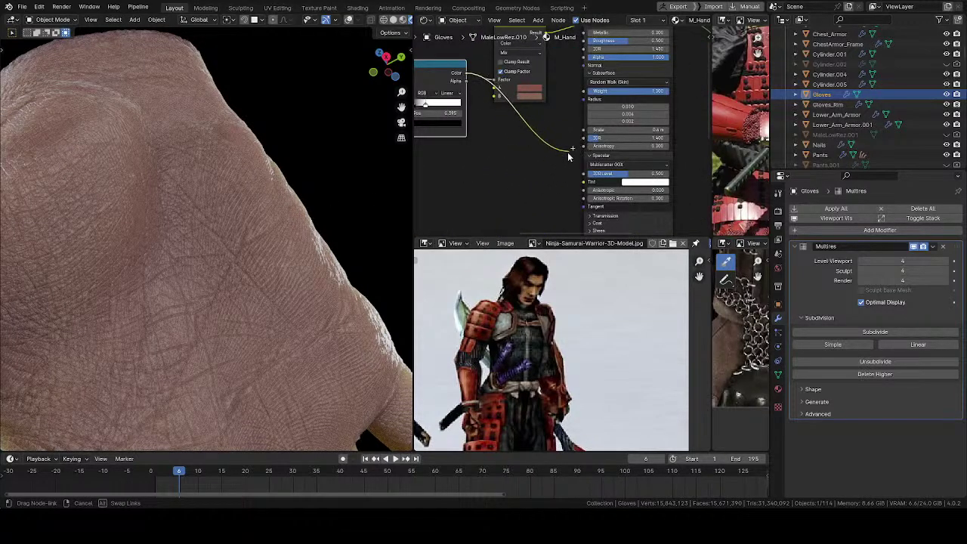
left_click_drag(569, 154, 586, 174)
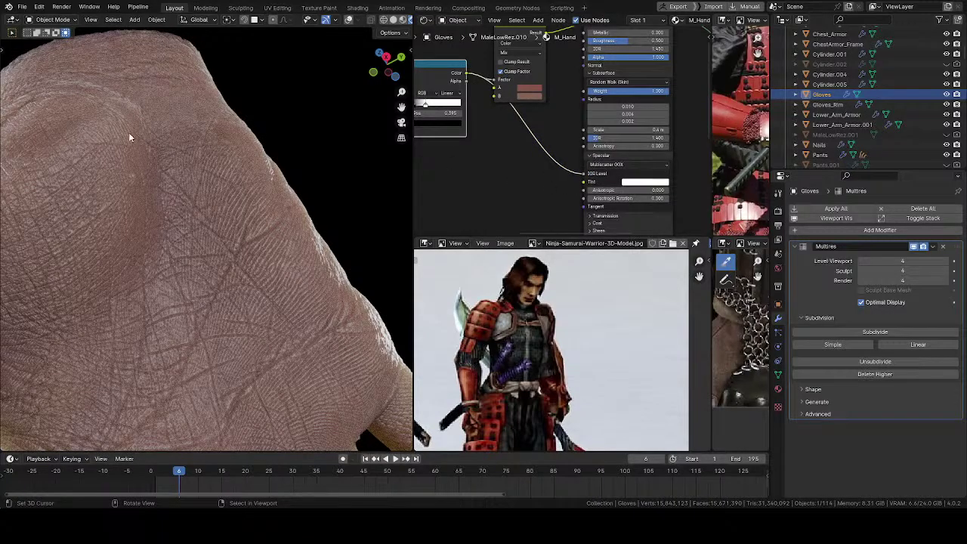
- Examine the specular highlights on the skin of the palm and the back of the hand
middle_click_drag(210, 234, 109, 286)
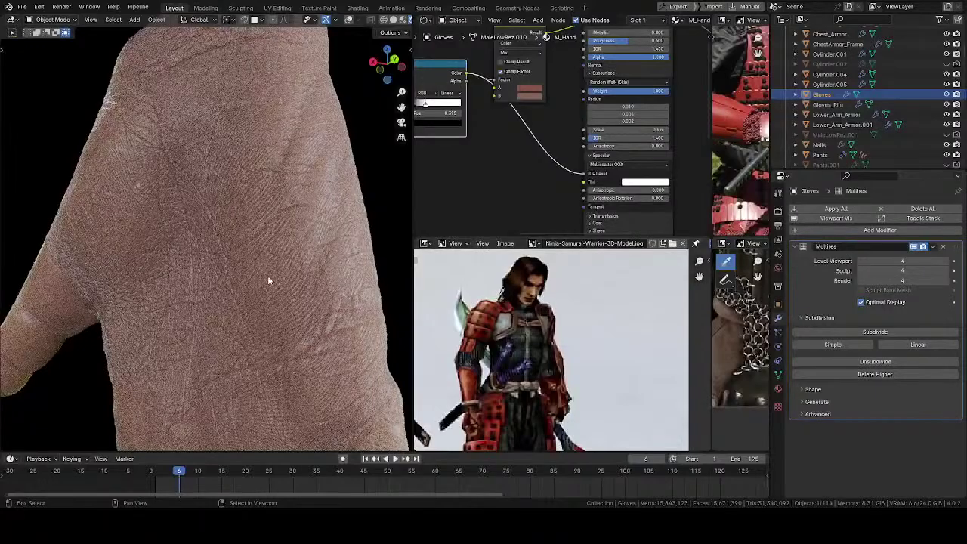
middle_click_drag(267, 281, 211, 259)
scroll(216, 204, "up", 5)
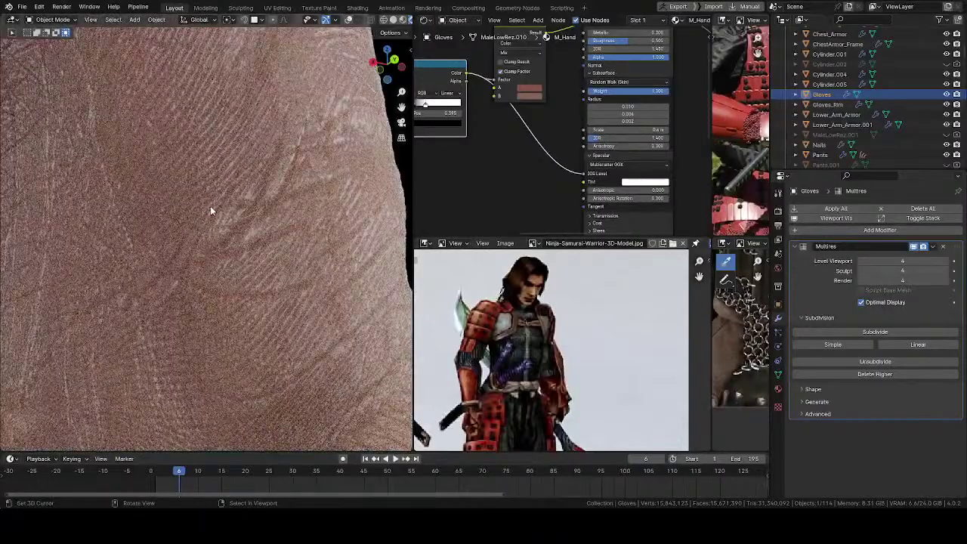
middle_click_drag(210, 205, 330, 173)
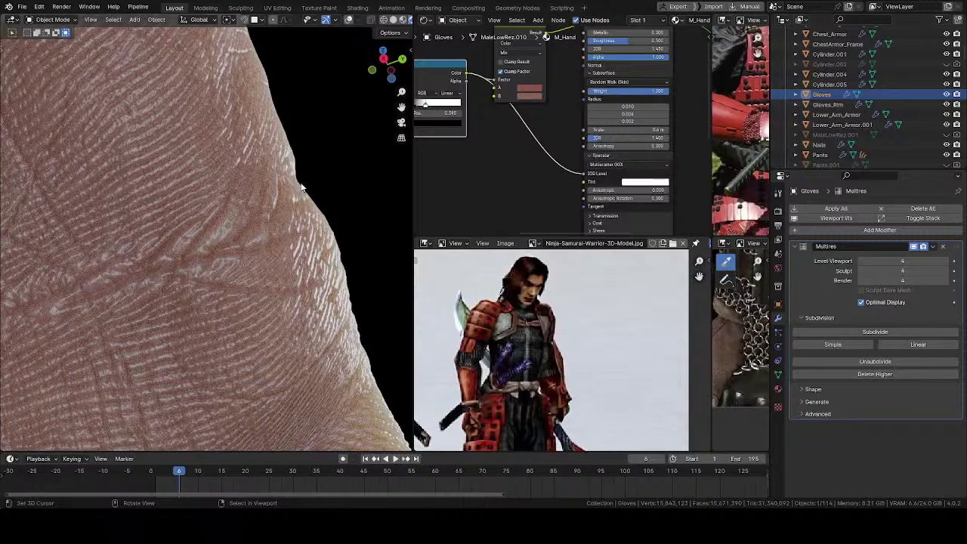
middle_click_drag(257, 152, 231, 268, "ctrl")
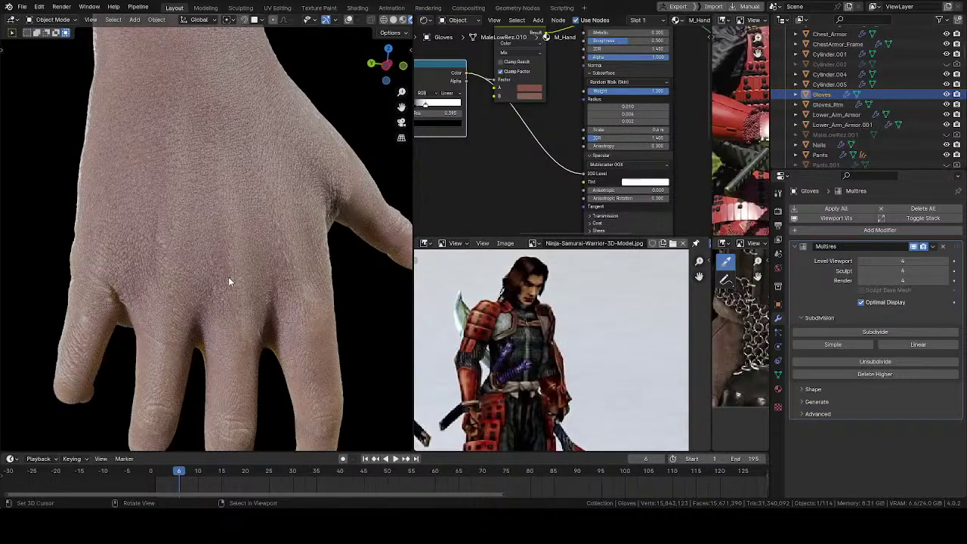
middle_click_drag(228, 277, 219, 207, "ctrl")
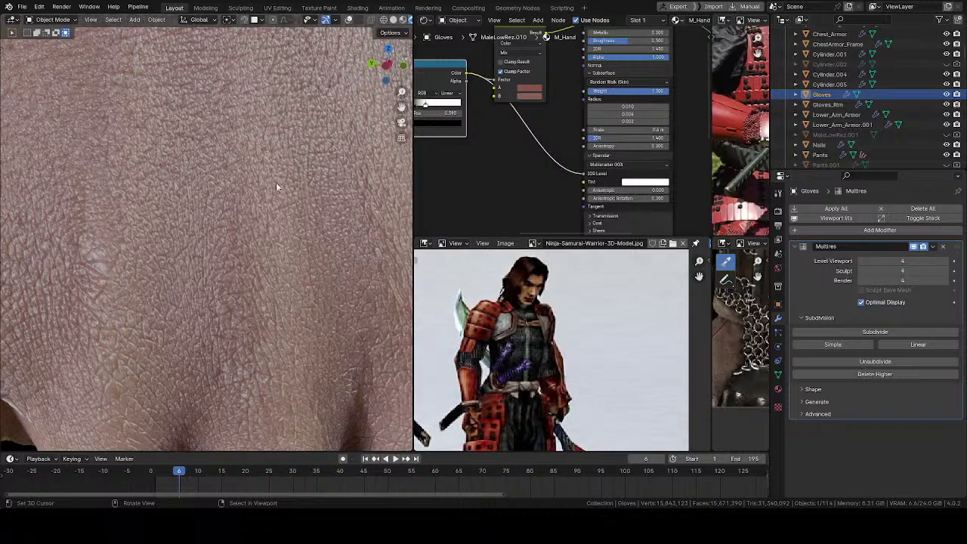
scroll(276, 187, "down", 8)
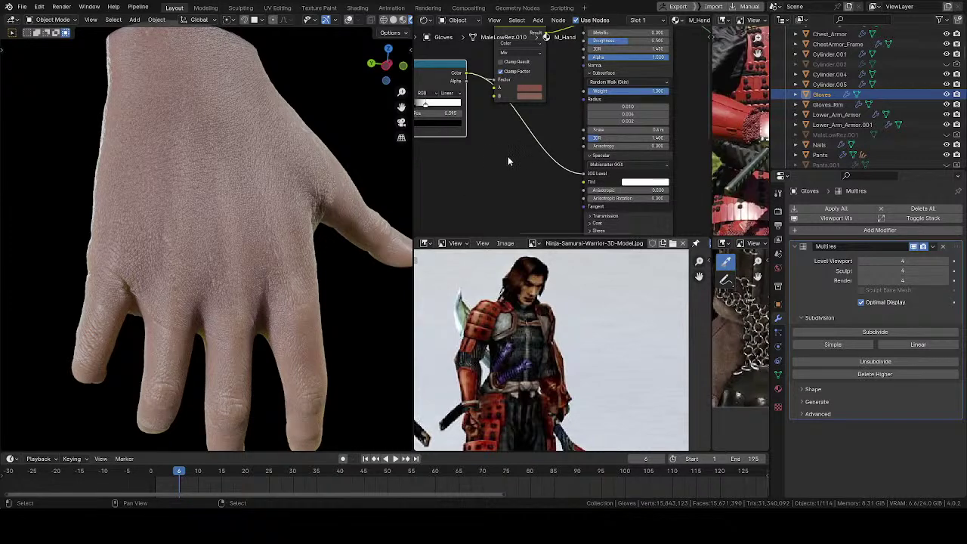
- Set the first two Subsurface Radius values of the Principled BSDF to 0.008 and 0.004
middle_click_drag(543, 152, 523, 90)
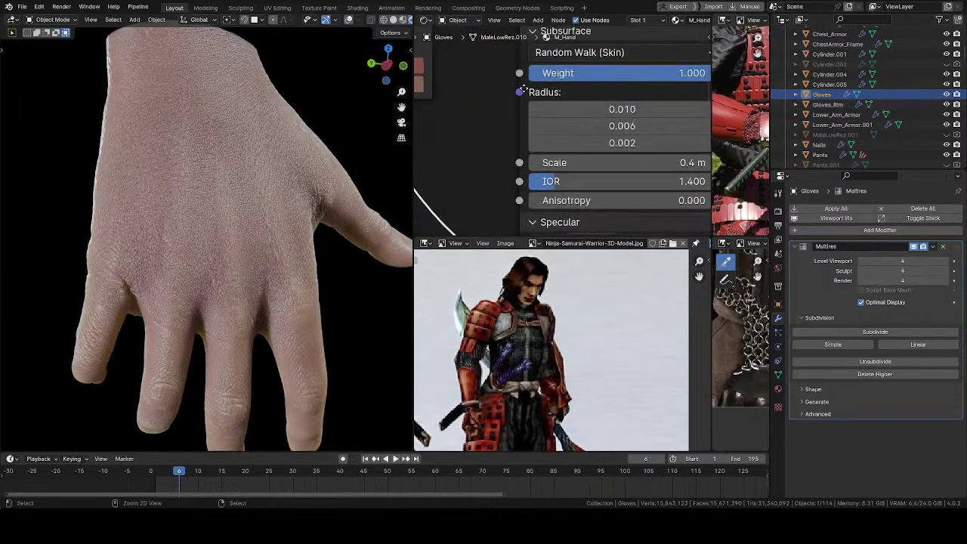
left_click(622, 108)
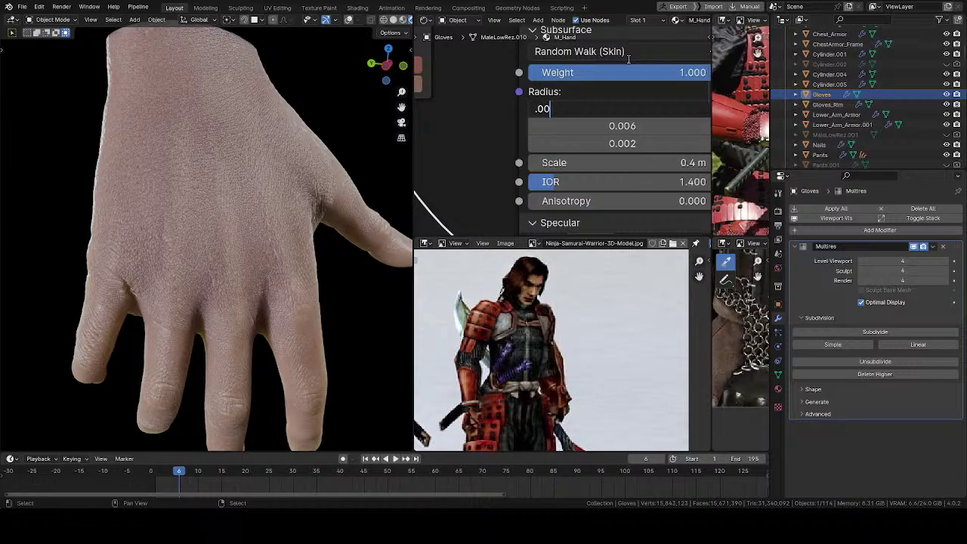
type(".008")
key("Return")
scroll(248, 227, "up", 10)
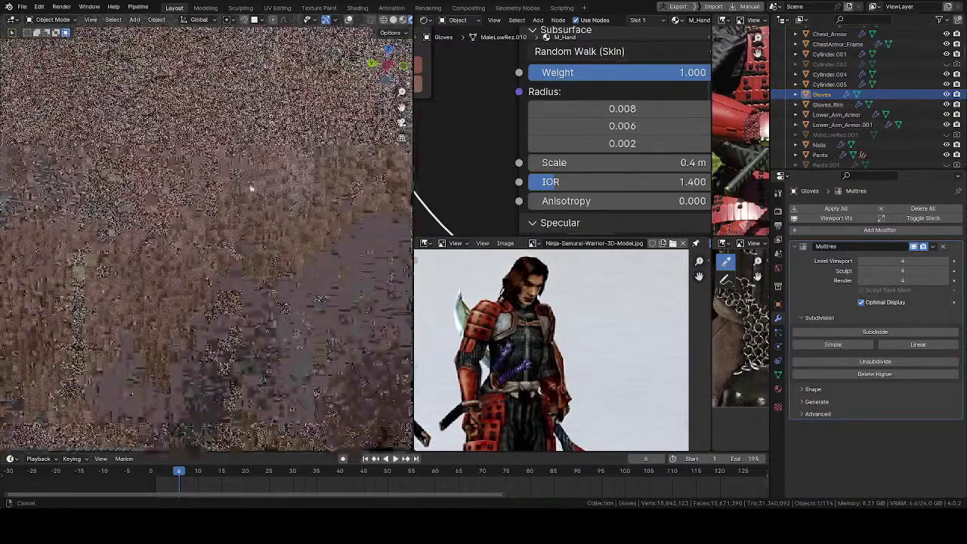
left_click(616, 125)
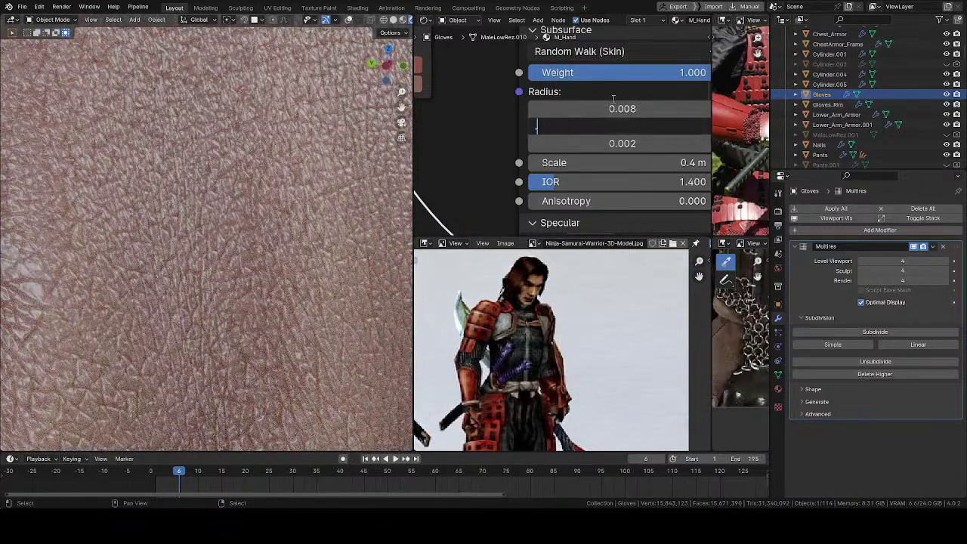
type(".004")
key("Return")
- Examine the skin's subsurface look on the back of the hand, the palm creases and the fingers
scroll(241, 257, "down", 8)
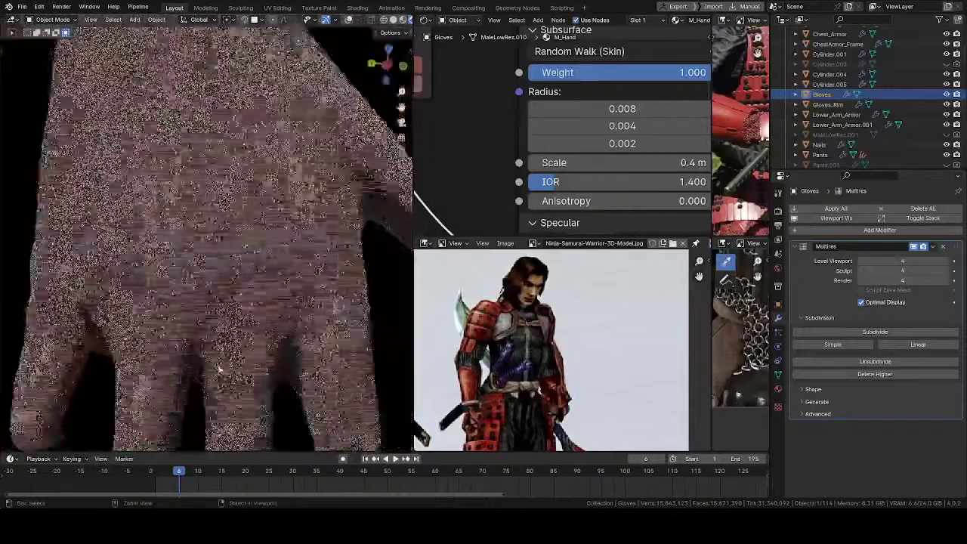
middle_click_drag(306, 247, 336, 260)
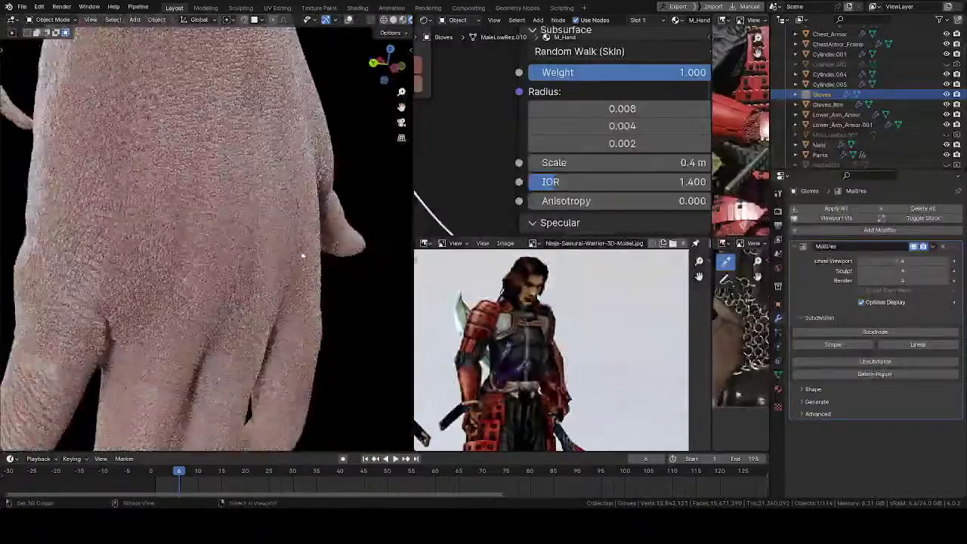
middle_click_drag(202, 268, 347, 257)
scroll(229, 286, "down", 6)
middle_click_drag(229, 286, 344, 228)
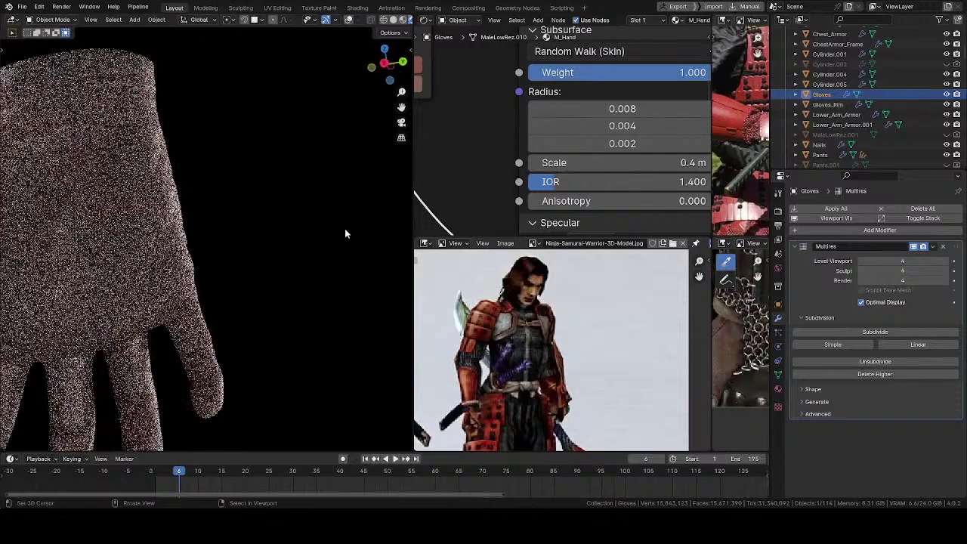
scroll(299, 171, "up", 3)
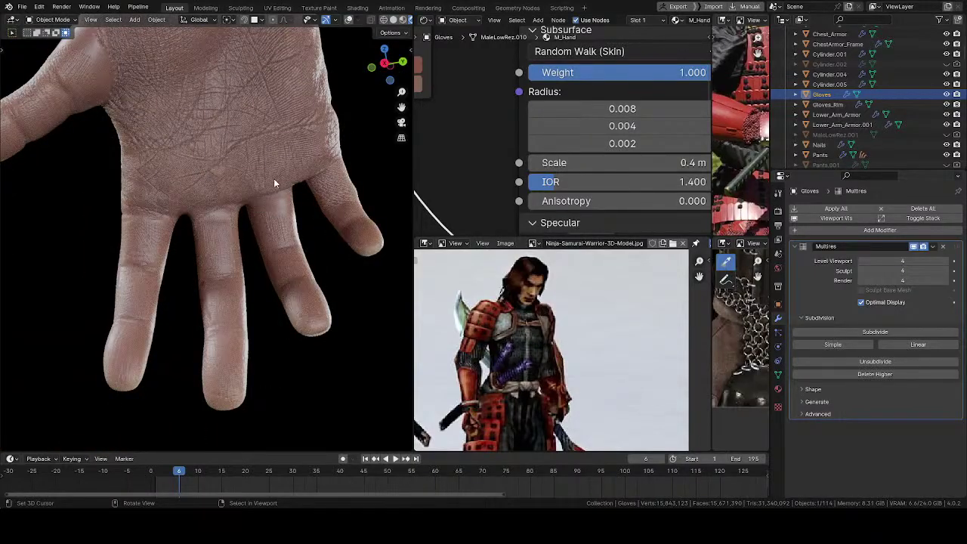
scroll(274, 178, "up", 8)
scroll(279, 280, "down", 2)
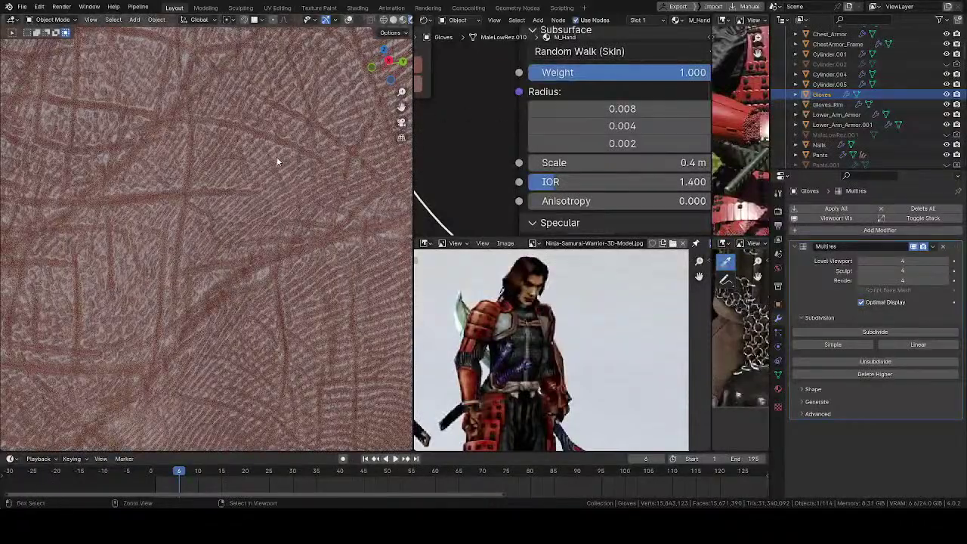
scroll(276, 157, "down", 6)
middle_click_drag(276, 215, 37, 246)
- Move the Color Ramp node upward and place a duplicate of it below the original
middle_click_drag(445, 155, 619, 136)
scroll(618, 144, "down", 5)
middle_click_drag(618, 174, 612, 191)
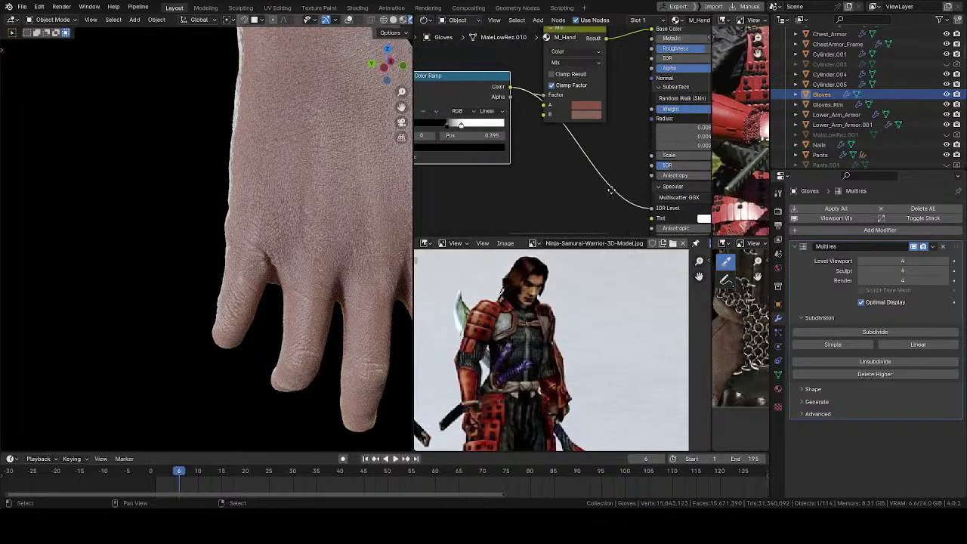
scroll(639, 168, "down", 5)
left_click_drag(528, 66, 515, 21)
middle_click_drag(532, 77, 534, 93)
key("shift+d")
left_click(543, 172)
- Link a Separate Color output to the duplicated Color Ramp's Fac, and its Color output to the Principled BSDF's Specular IOR Level
mouse_move(462, 191)
middle_mouse_down()
mouse_move(481, 132)
mouse_move(469, 198)
middle_mouse_up()
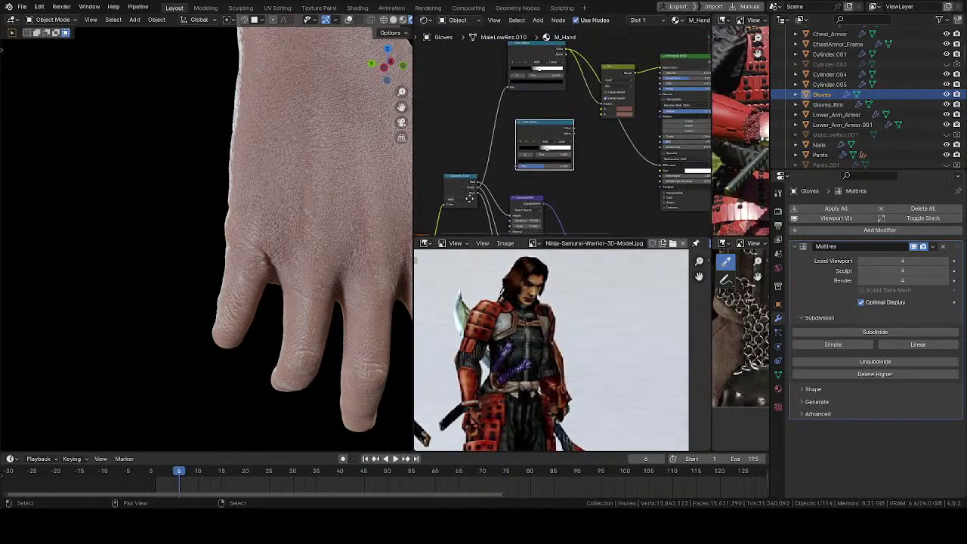
scroll(469, 199, "up", 2)
left_click(437, 204)
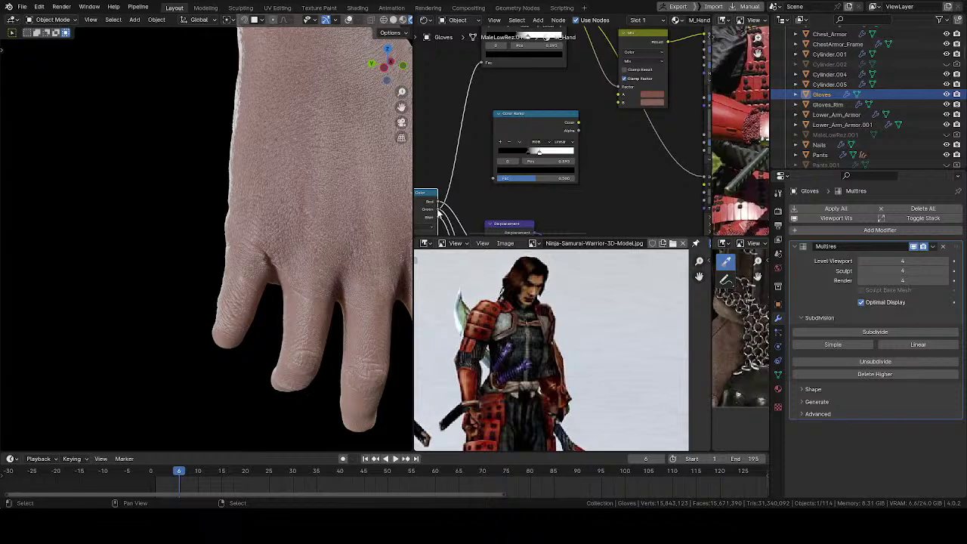
left_click_drag(493, 180, 492, 179)
scroll(476, 151, "up", 3)
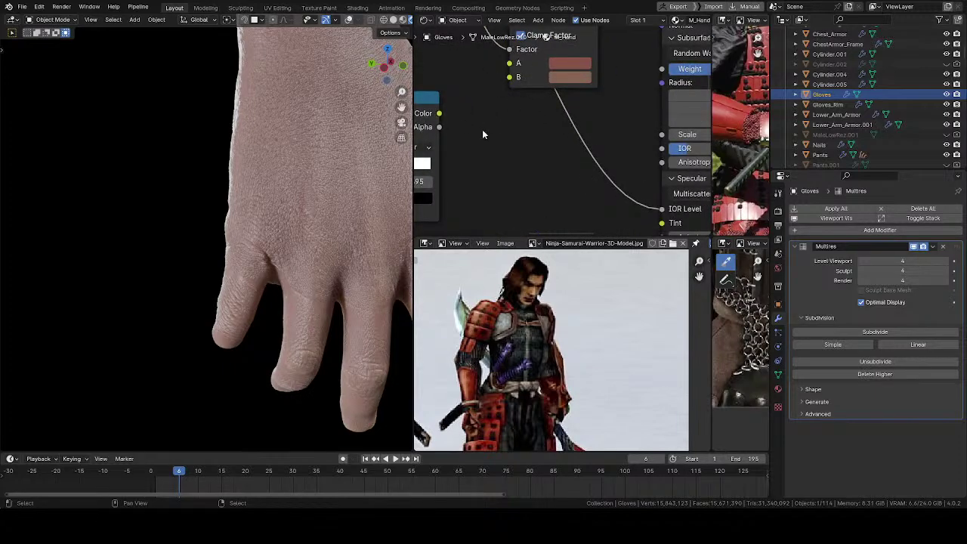
left_click_drag(439, 113, 666, 212)
- Darken the white stop at position 0.550 on the duplicated Color Ramp to a mid gray
middle_click_drag(515, 154, 670, 152)
scroll(659, 136, "up", 4)
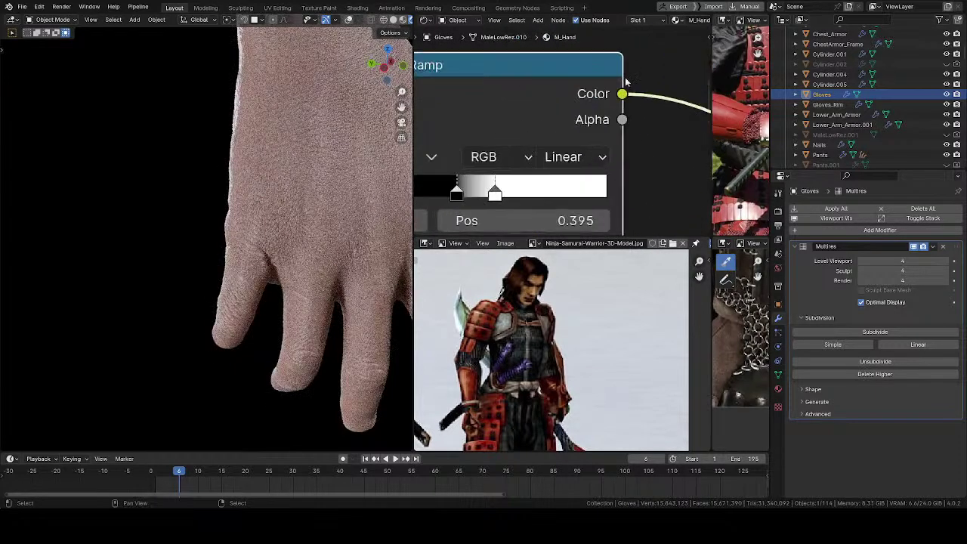
middle_click_drag(628, 80, 625, 34)
left_click(495, 150)
left_click(517, 206)
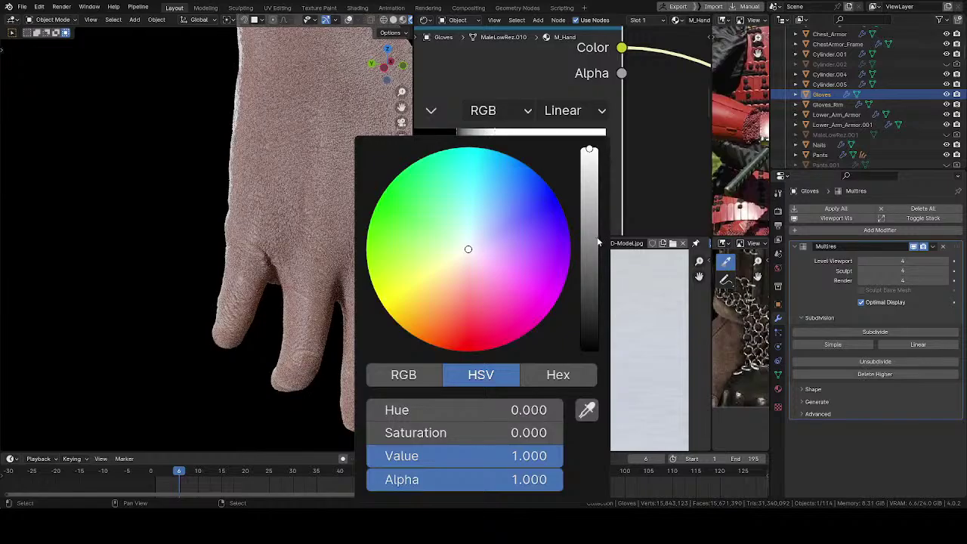
left_click_drag(589, 155, 589, 245)
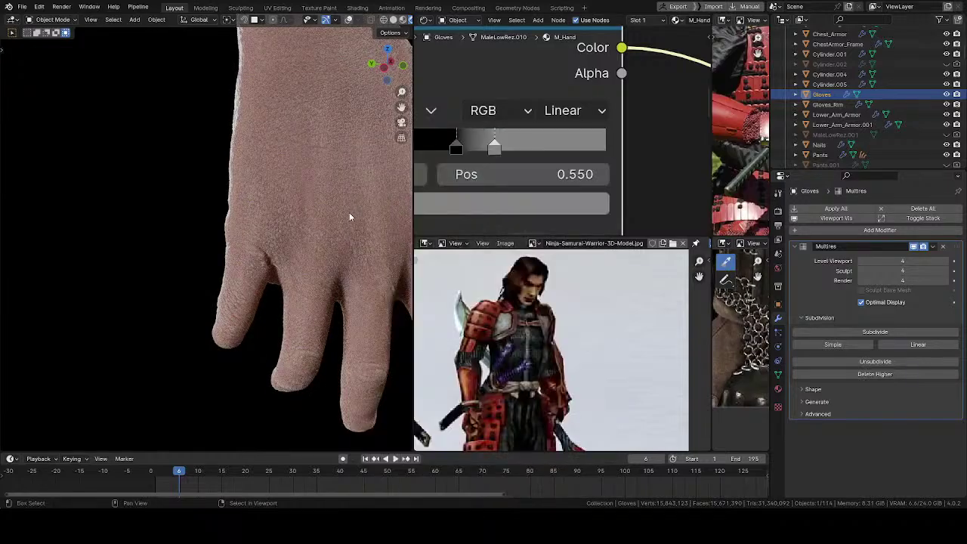
- Check the specular effect up close on the back of the hand and set the gray stop's color Value to 0.428
middle_click_drag(349, 217, 272, 244, "shift")
scroll(272, 242, "up", 5)
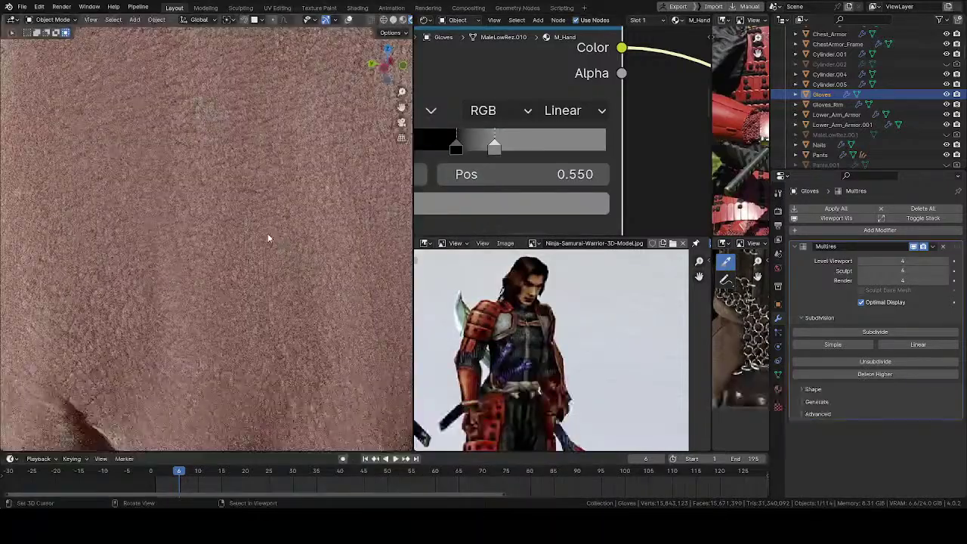
scroll(268, 236, "down", 2)
middle_click_drag(269, 238, 345, 233)
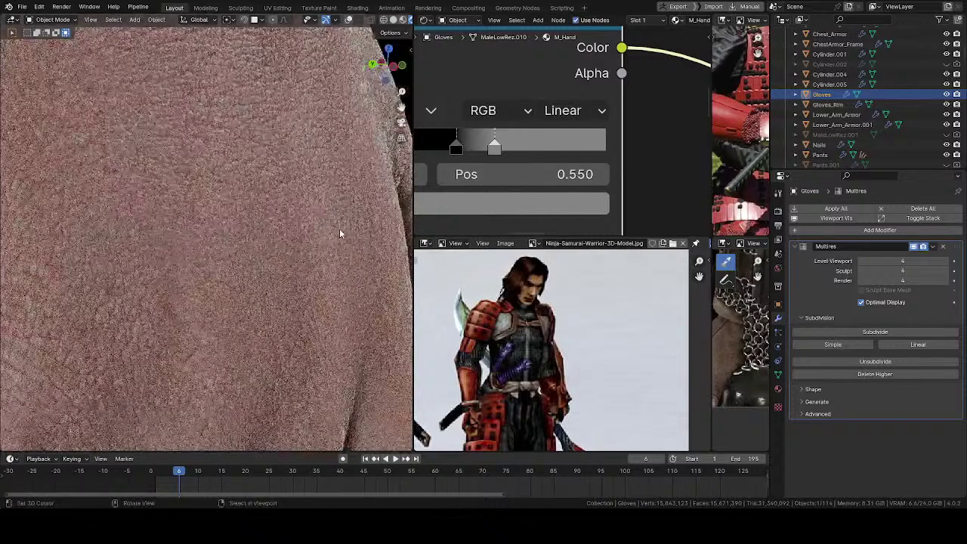
left_click(511, 205)
scroll(555, 234, "up", 4)
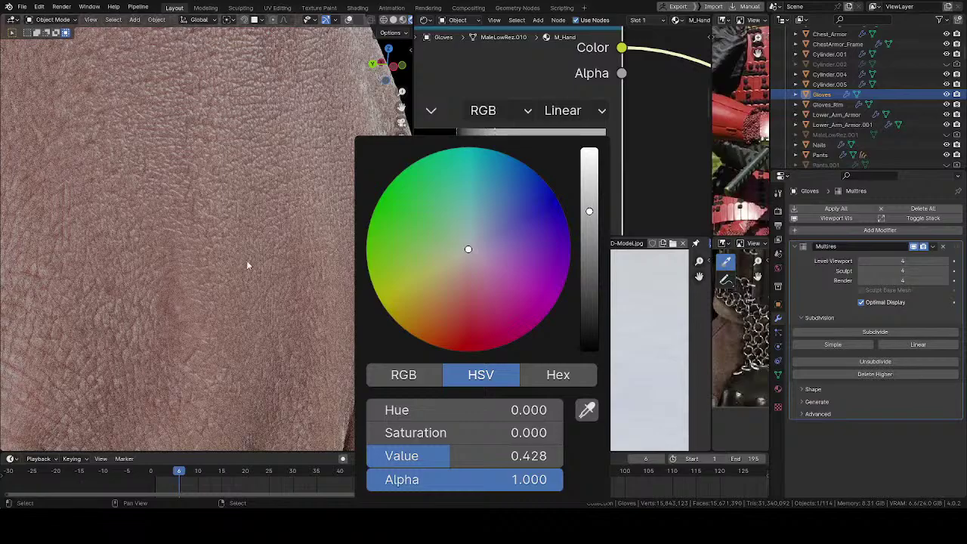
- Examine the specular response across the back of the hand, the palm, the wrist and the fingers
scroll(261, 355, "down", 7)
middle_click_drag(257, 248, 110, 243)
scroll(226, 270, "down", 1)
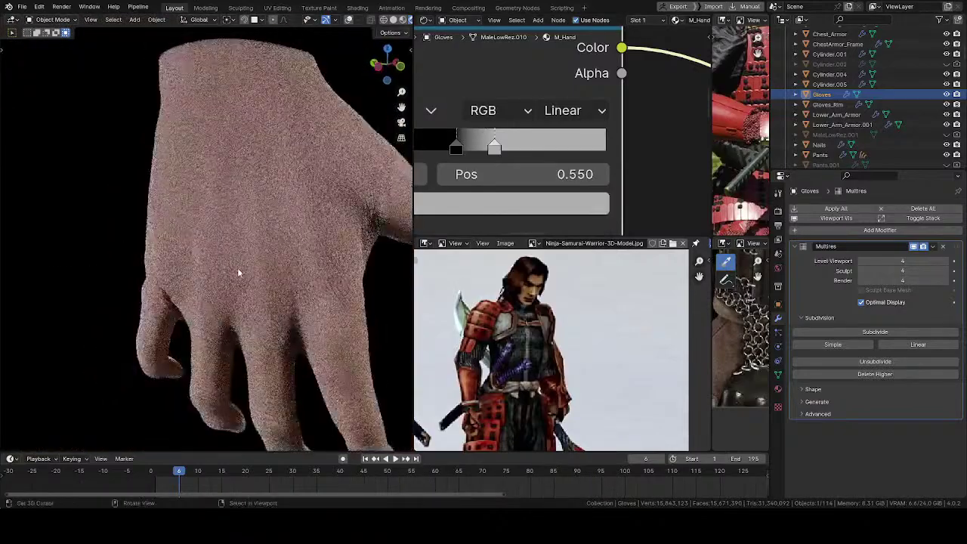
middle_click_drag(237, 273, 297, 244)
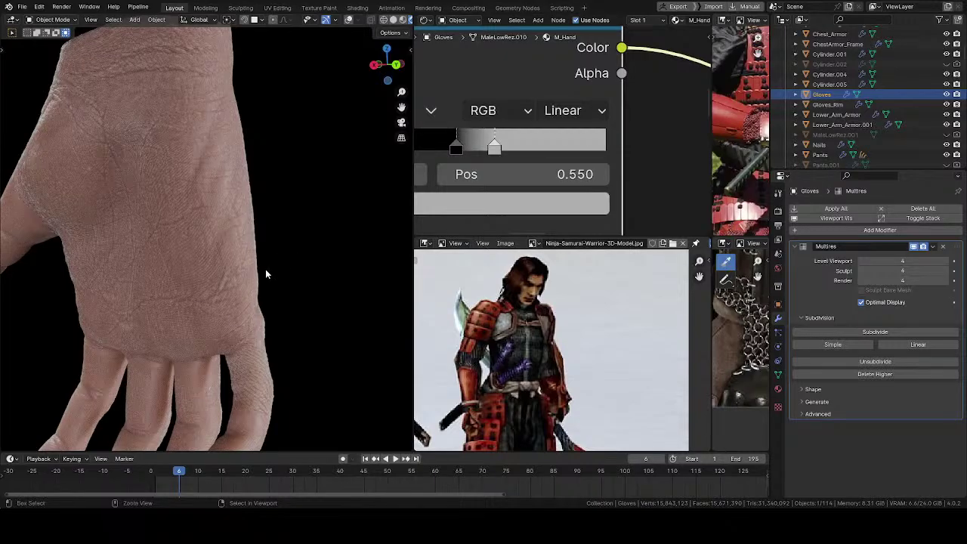
middle_click_drag(265, 272, 312, 315, "ctrl")
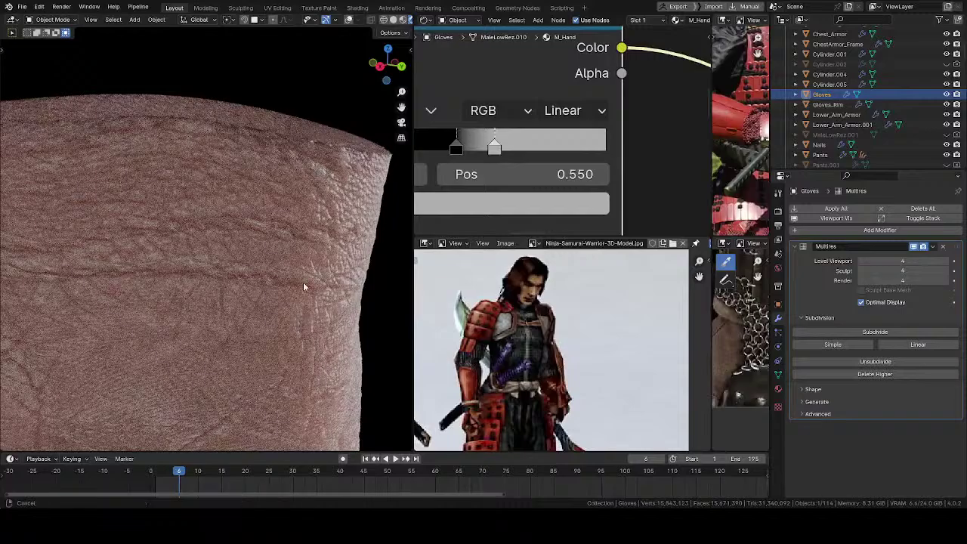
middle_click_drag(303, 283, 224, 269, "shift")
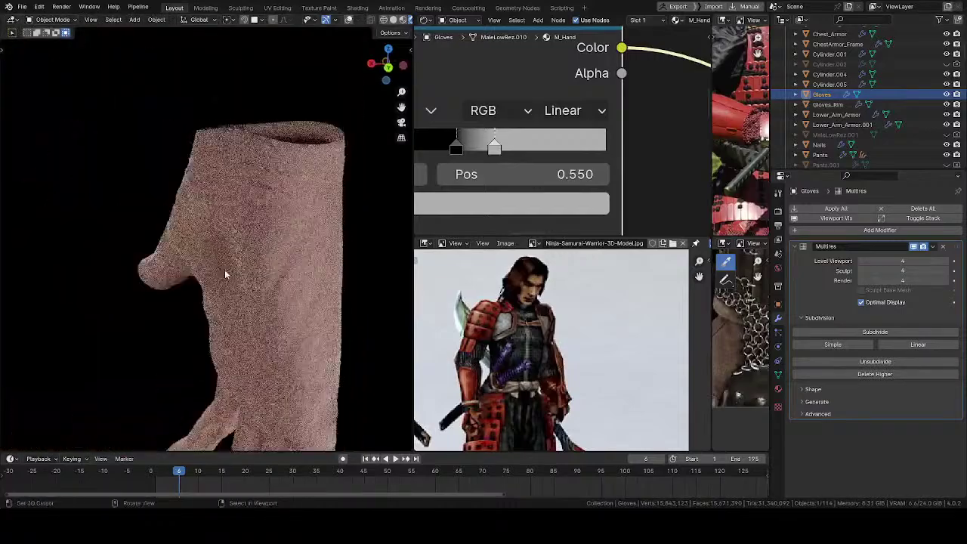
middle_click_drag(309, 371, 108, 222, "shift")
middle_click_drag(149, 246, 350, 210)
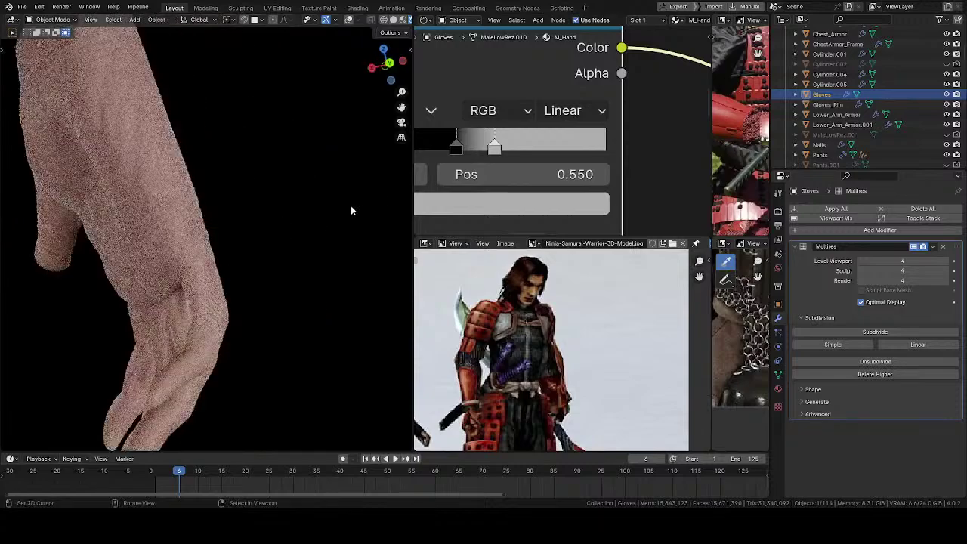
middle_click_drag(231, 224, 309, 171)
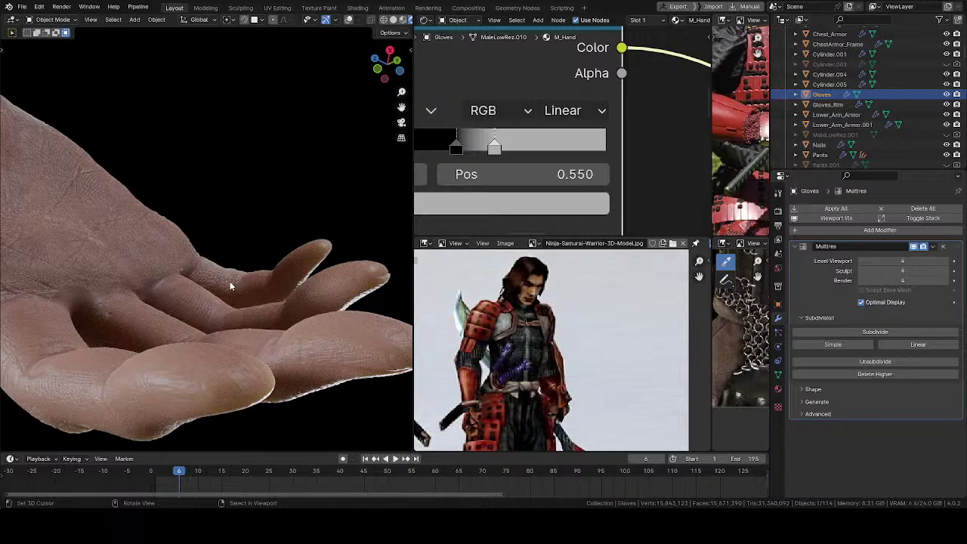
middle_click_drag(194, 260, 50, 284)
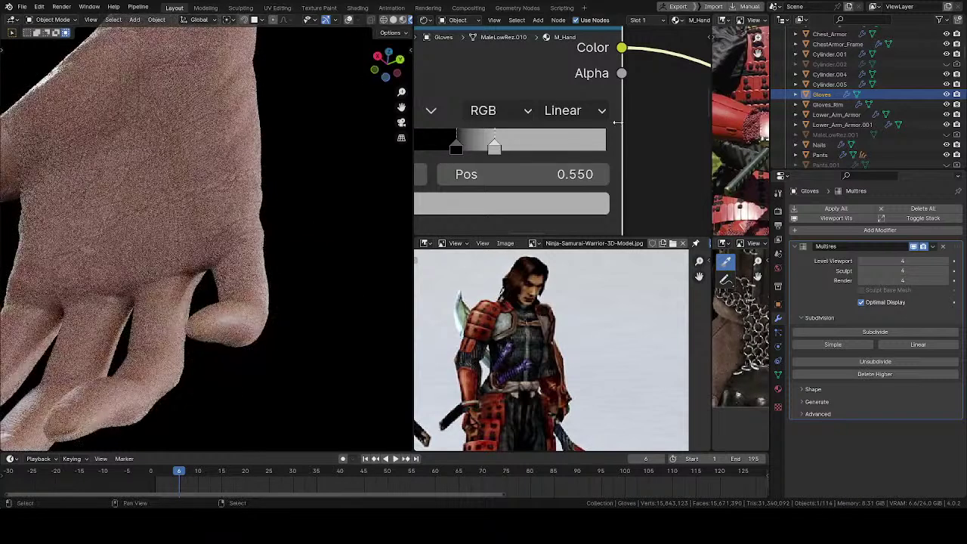
- Lighten the black stop at position 0.391 to dark gray and the stop at 0.550 to a very light gray
middle_click_drag(653, 92, 625, 117)
left_click(467, 155)
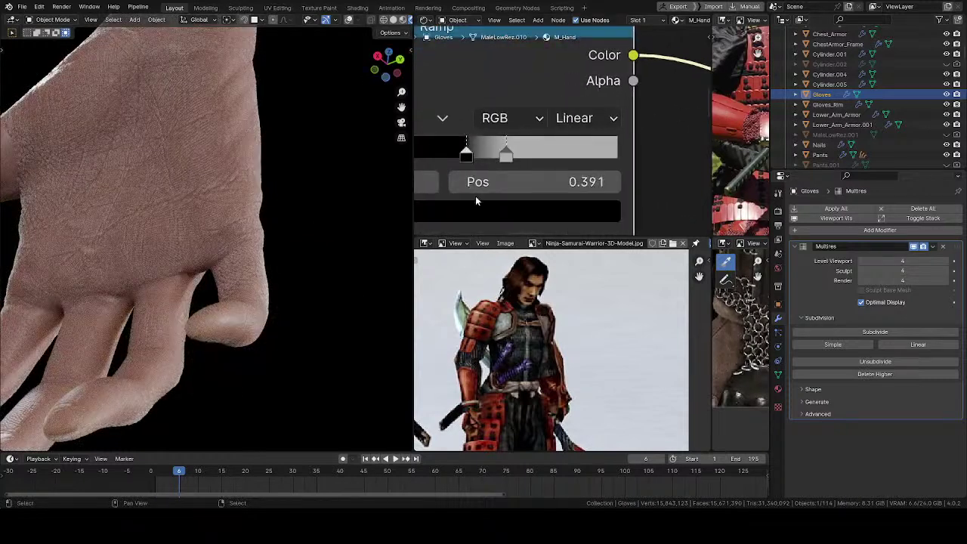
left_click(481, 212)
left_click(602, 295)
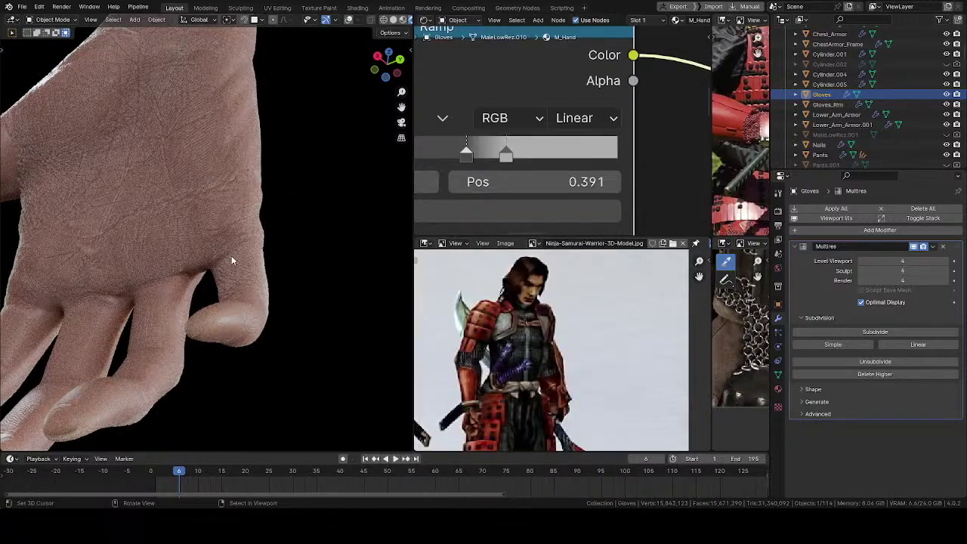
left_click(505, 155)
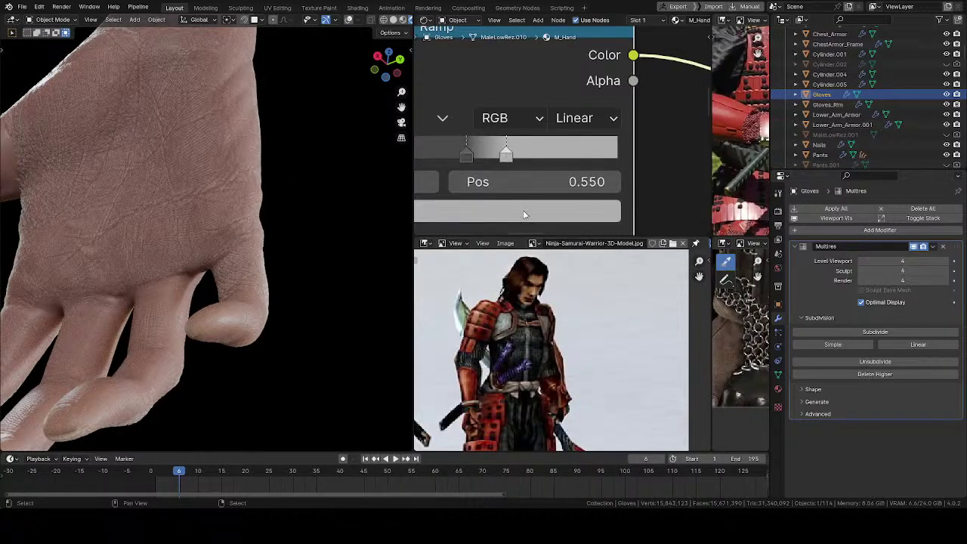
left_click(559, 212)
left_click(601, 186)
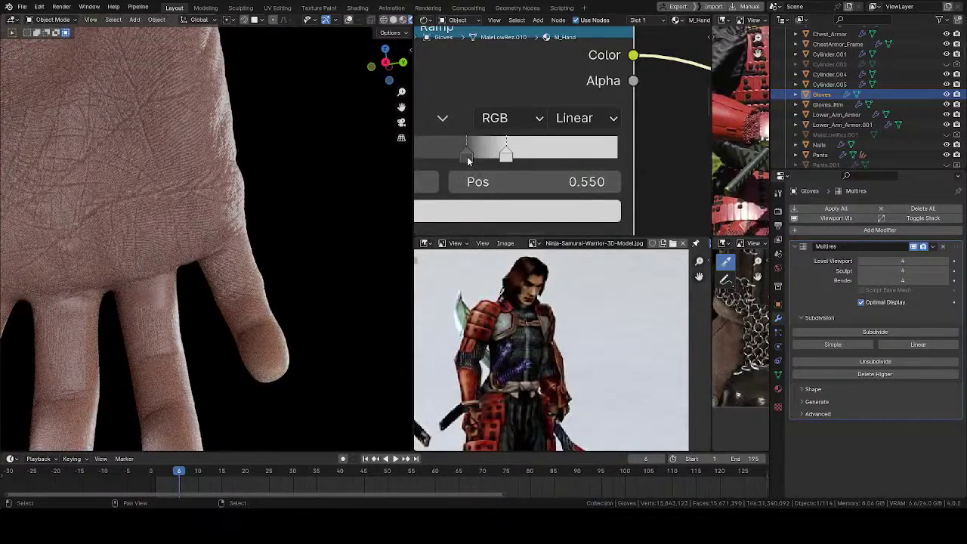
- Flip the duplicated Color Ramp so its light and dark gray stops swap sides
middle_click_drag(302, 204, 130, 301)
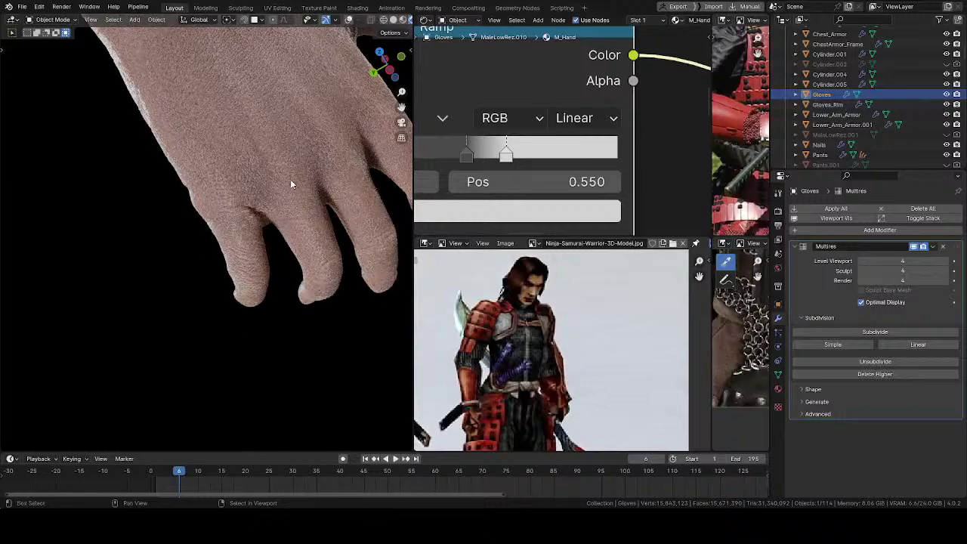
middle_click_drag(290, 183, 231, 323)
scroll(572, 176, "down", 3)
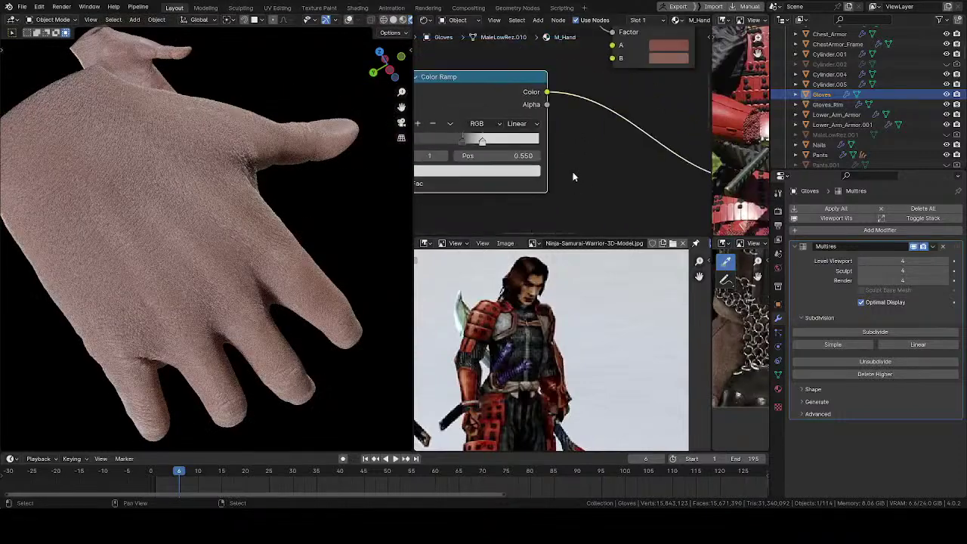
scroll(575, 174, "up", 4)
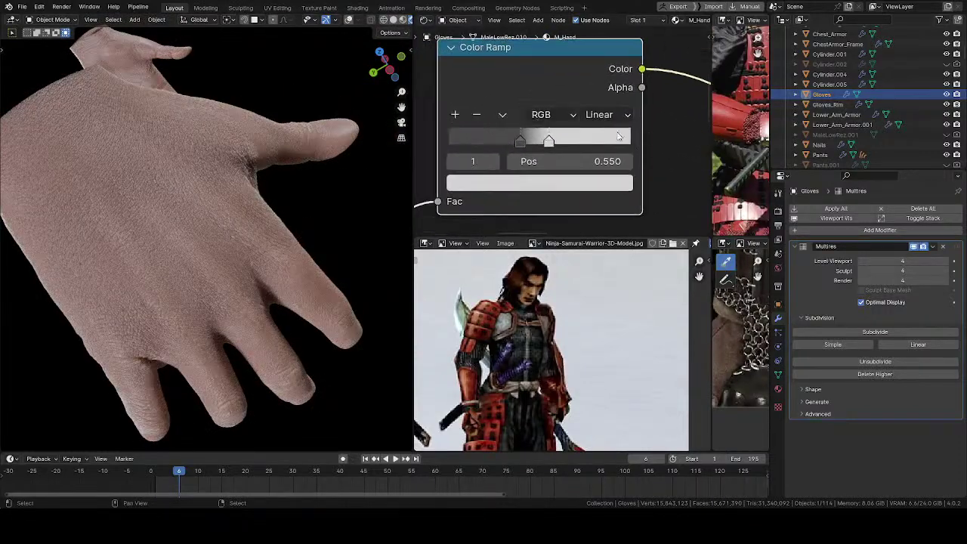
left_click(502, 115)
left_click(537, 134)
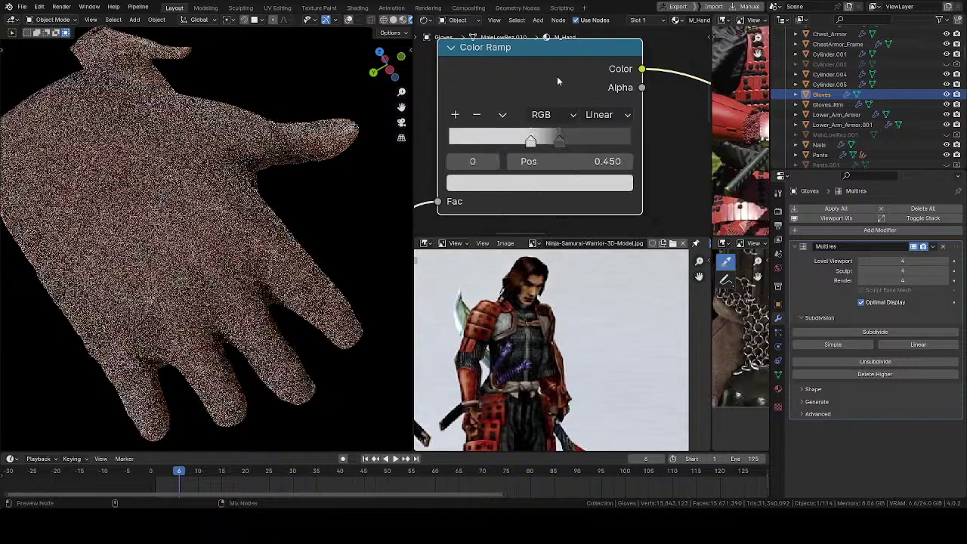
- Preview the flipped Color Ramp's output directly on the hand
left_click(555, 74, "ctrl+shift")
middle_click_drag(226, 255, 234, 311, "ctrl")
middle_click_drag(597, 79, 646, 132, "ctrl")
middle_click_drag(646, 133, 485, 169)
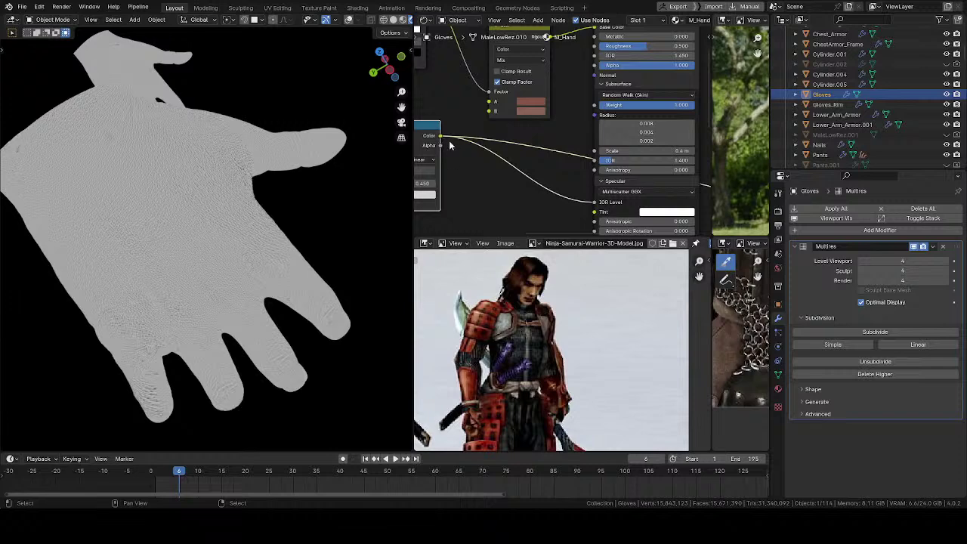
- Move the flipped Color Ramp's output from the specular IOR Level to the Principled BSDF's Roughness and preview the full skin shader
left_click_drag(595, 203, 545, 169)
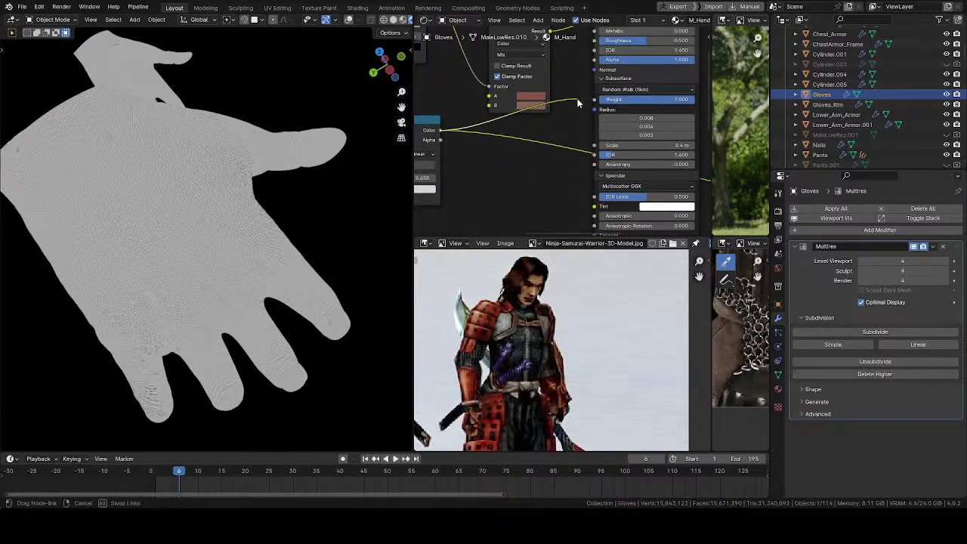
left_click_drag(592, 50, 597, 89)
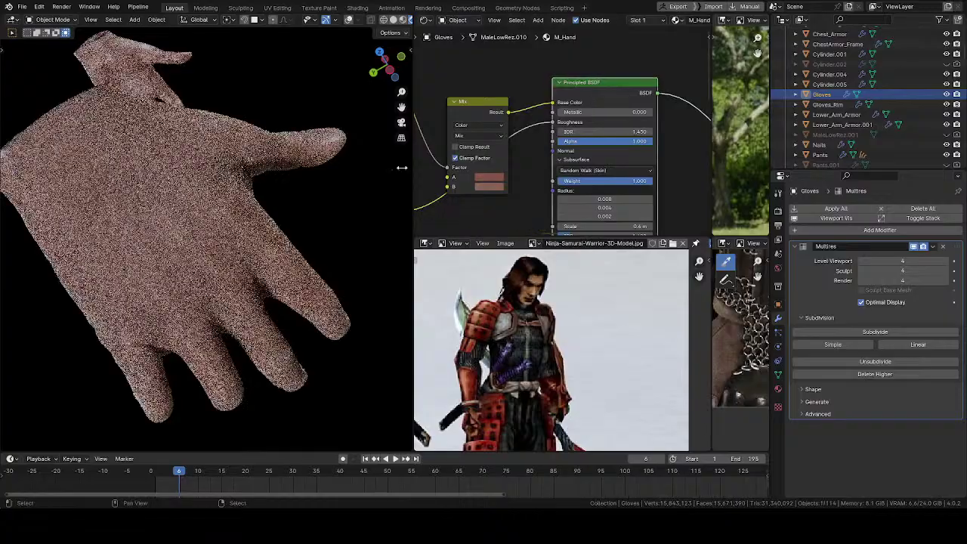
scroll(155, 276, "up", 8)
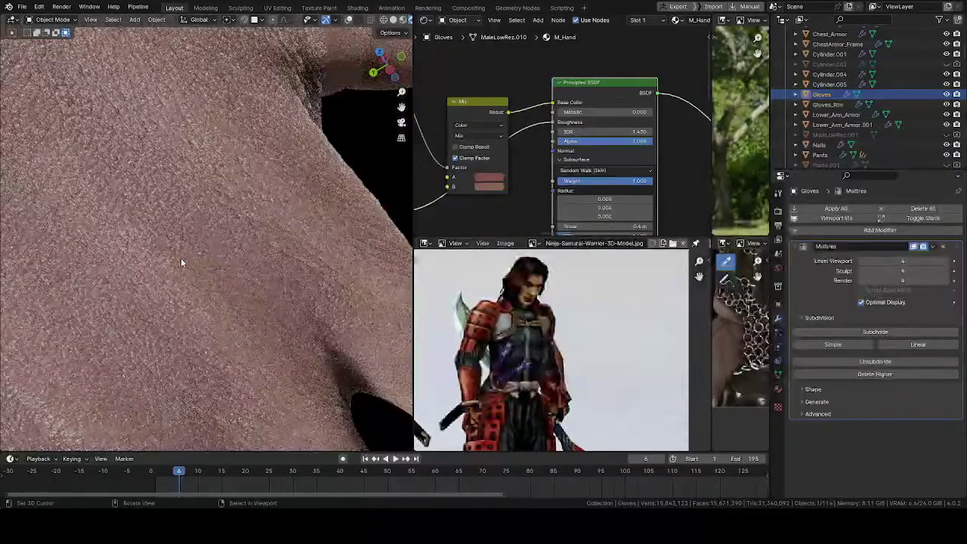
middle_click_drag(184, 272, 113, 321)
scroll(239, 246, "up", 4)
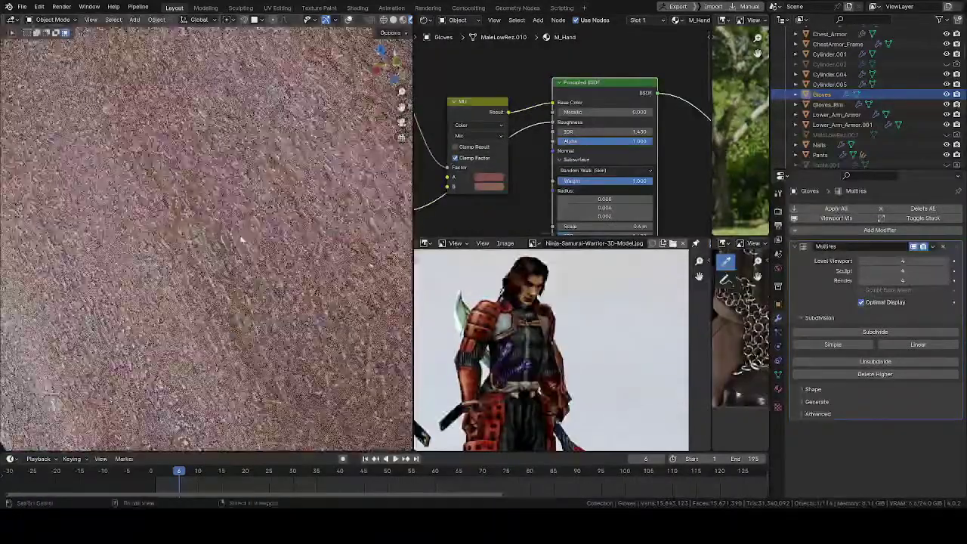
- Lighten the flipped Color Ramp's dark gray stop at position 0.609 to a medium gray
middle_click_drag(525, 213, 531, 104)
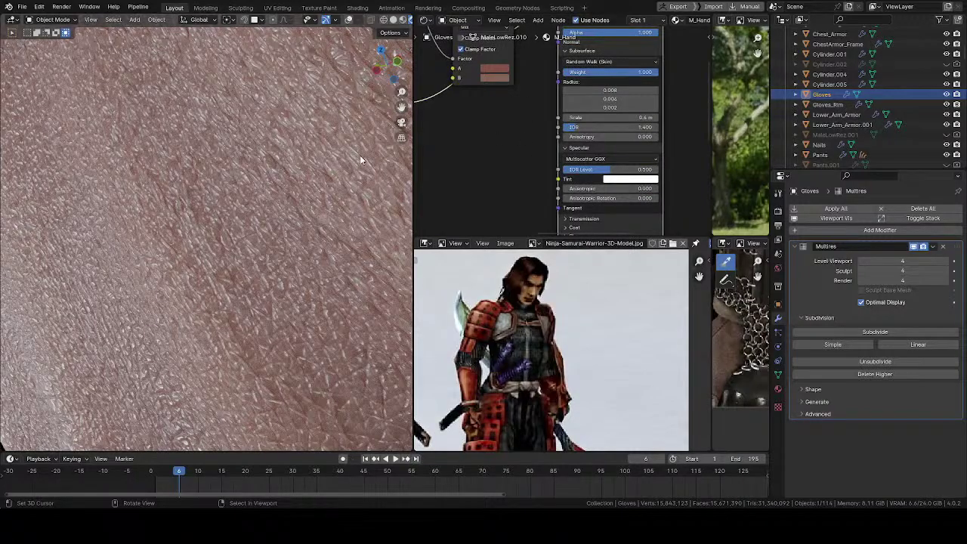
middle_click_drag(374, 169, 375, 225)
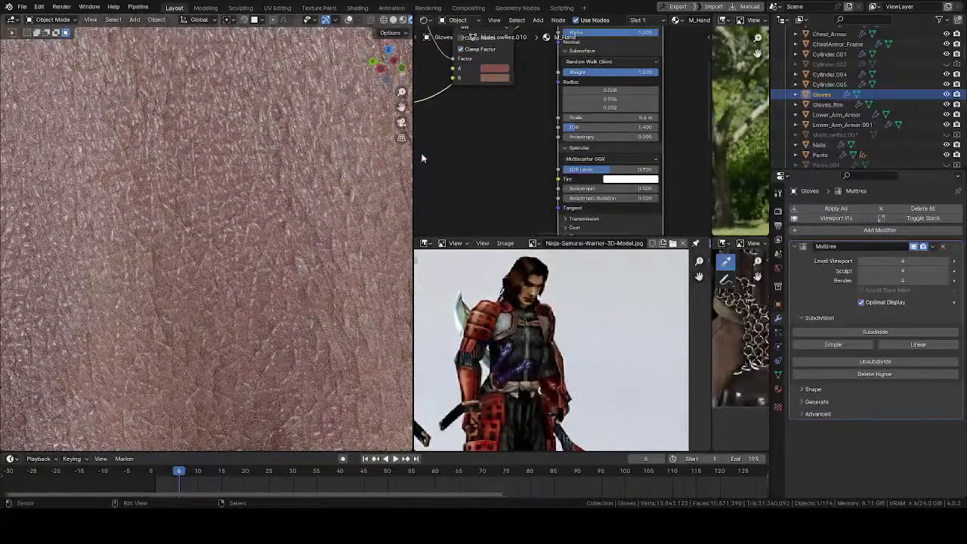
middle_click_drag(423, 159, 577, 103)
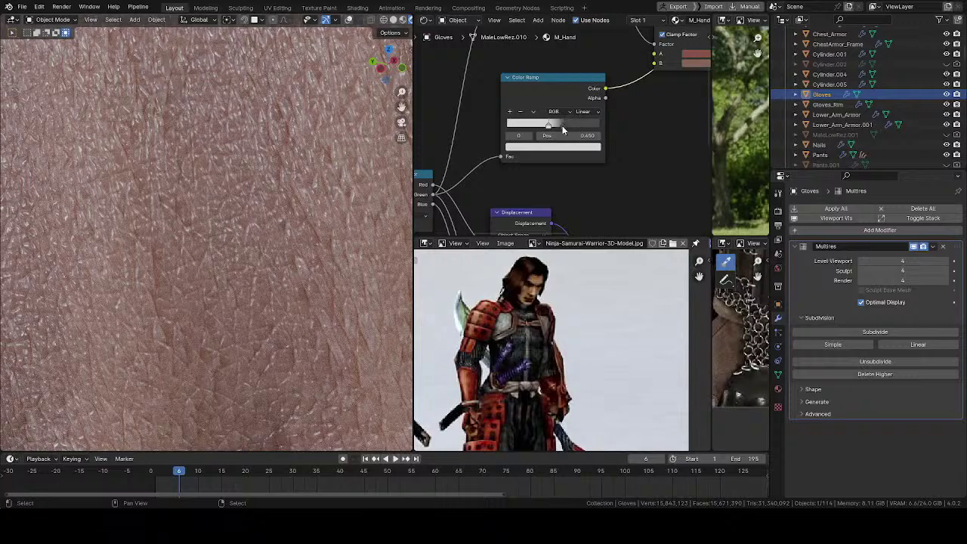
left_click(562, 125)
left_click(566, 146)
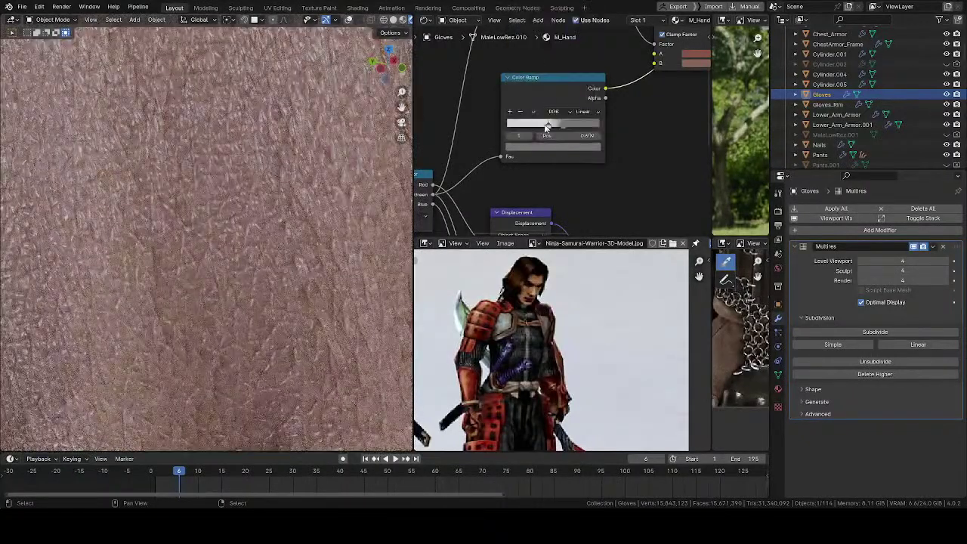
left_click(548, 127)
left_click(549, 146)
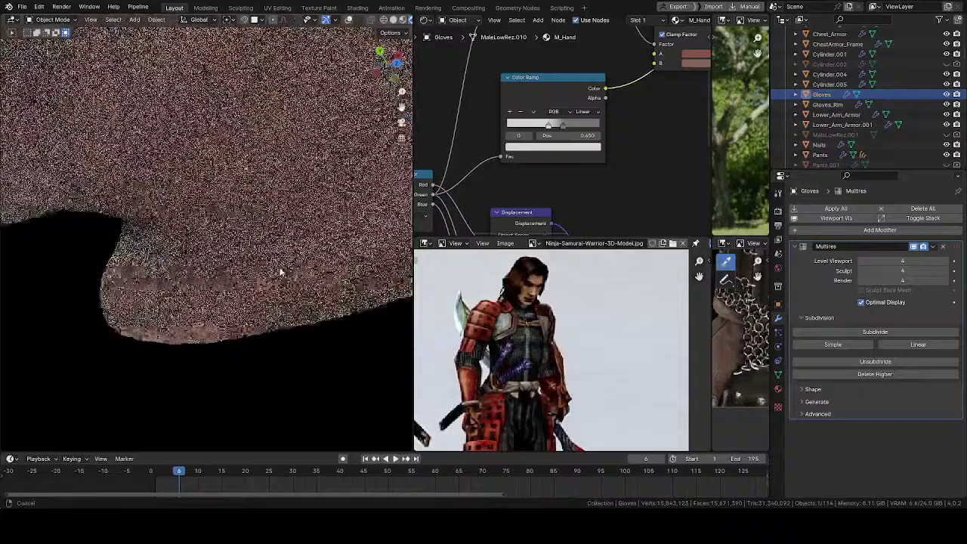
- Lighten the roughness Color Ramp's gray stop at position 0.609 further and brighten its near-white stop at 0.450
middle_click_drag(280, 272, 300, 195, "shift")
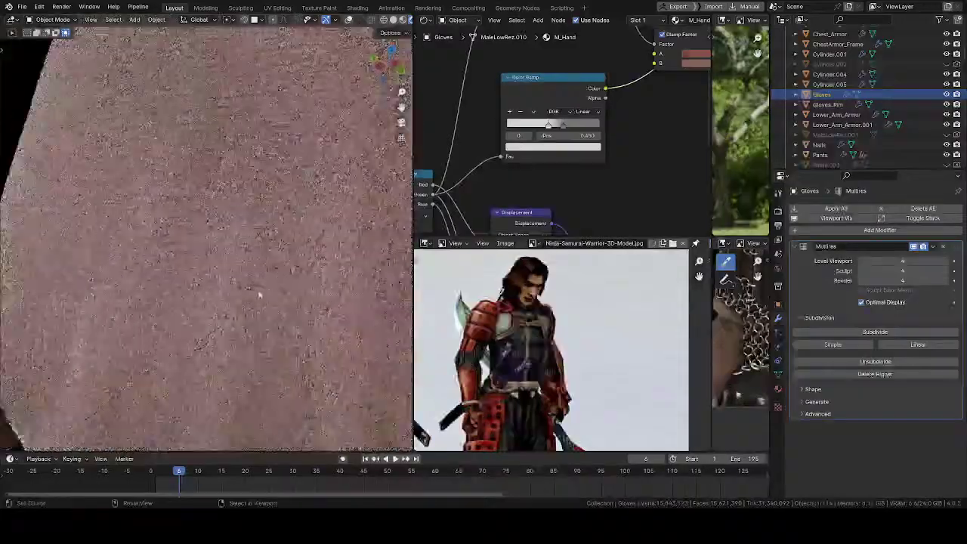
scroll(300, 195, "down", 6)
middle_click_drag(249, 235, 393, 186)
middle_click_drag(295, 222, 317, 175)
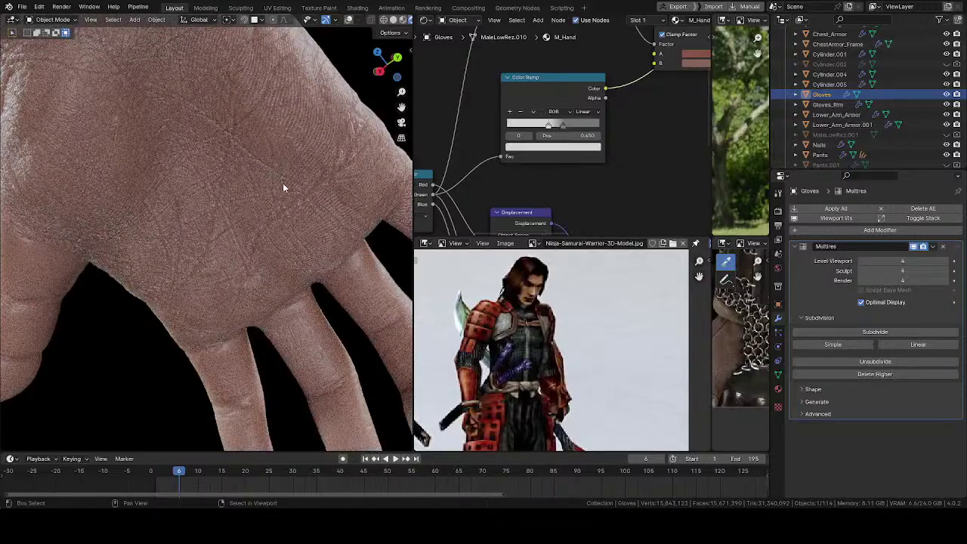
scroll(265, 269, "up", 5)
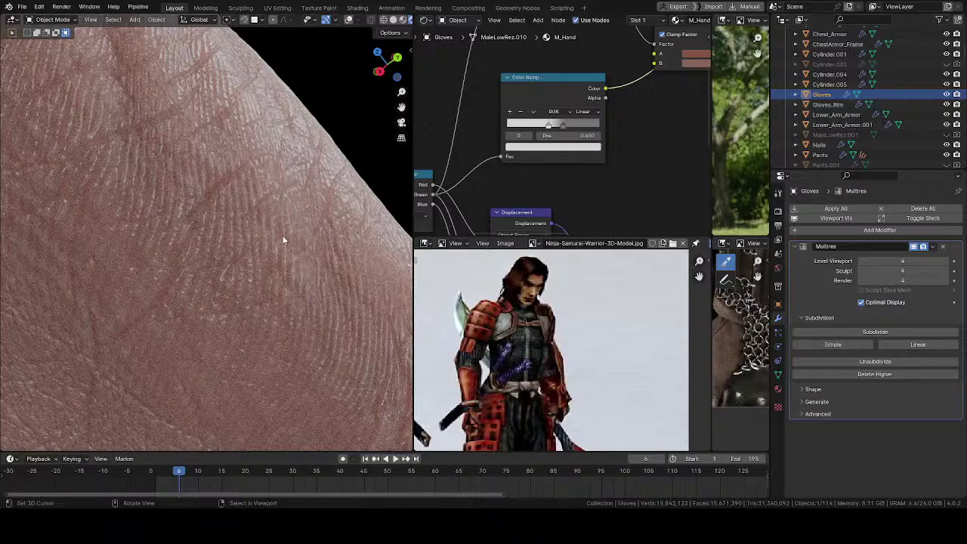
middle_click_drag(283, 234, 294, 221)
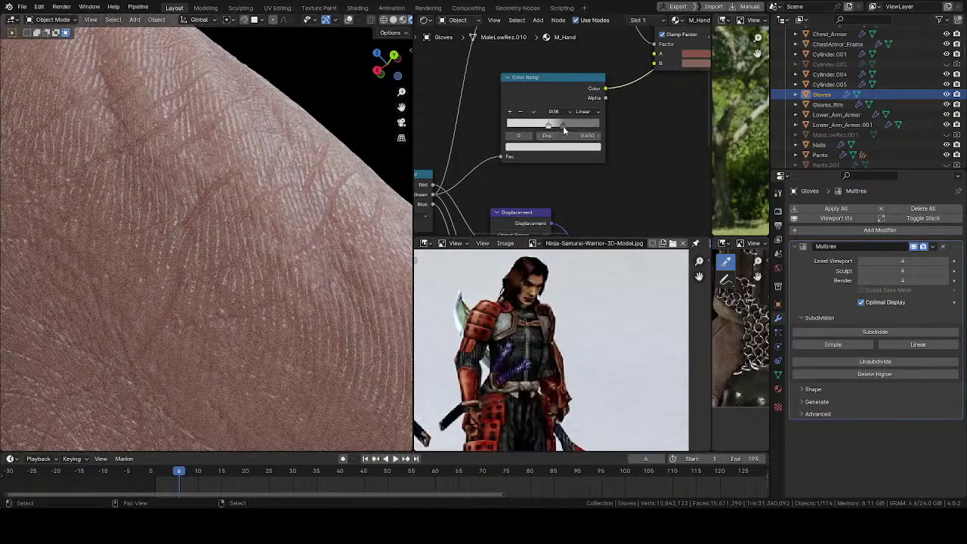
left_click(562, 125)
left_click(561, 143)
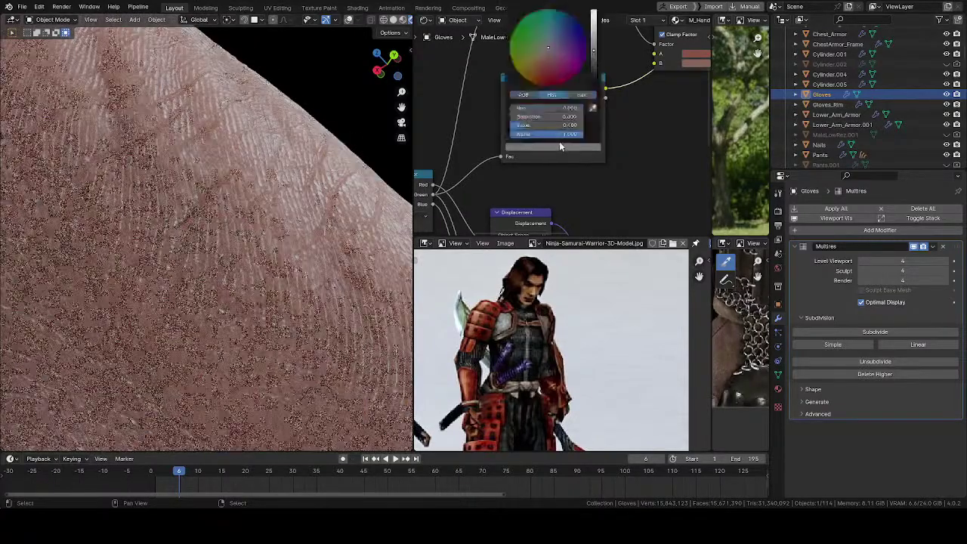
left_click(594, 44)
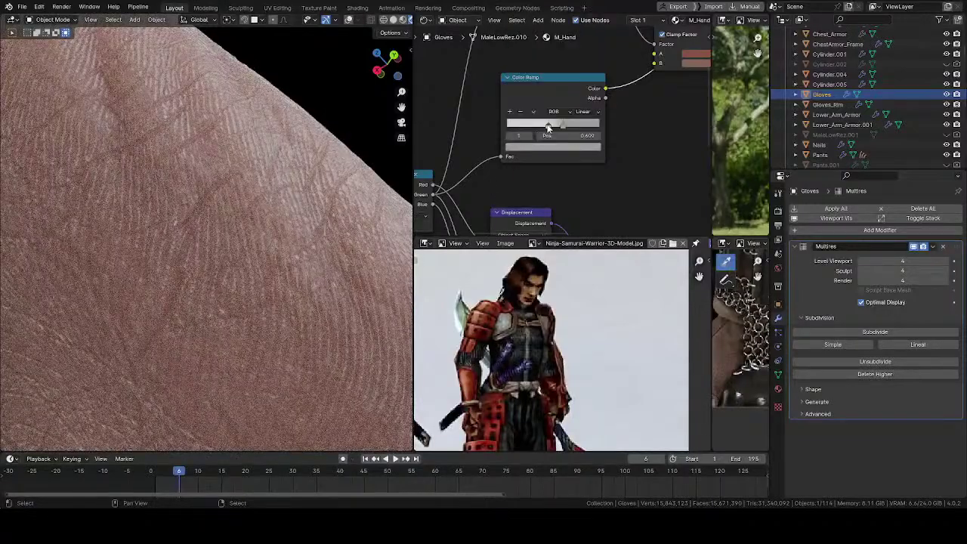
left_click(555, 146)
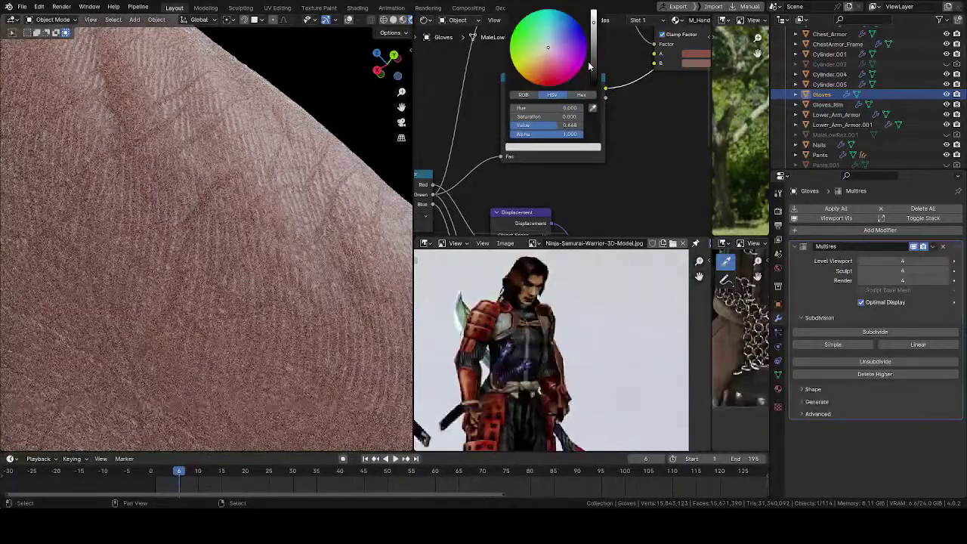
left_click(593, 18)
- Darken the roughness Color Ramp's gray stop at position 0.609 slightly and save the blend file
scroll(310, 239, "down", 3)
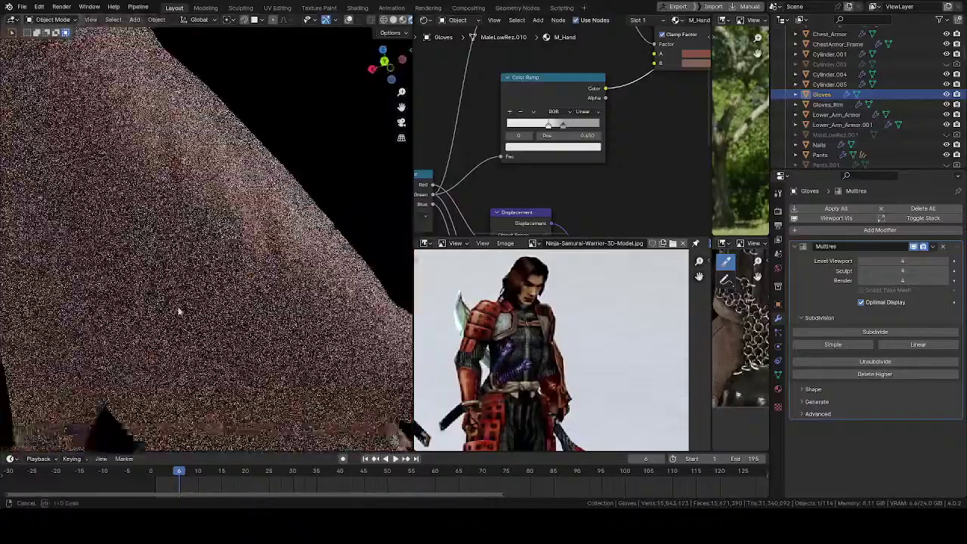
middle_click_drag(309, 239, 205, 199)
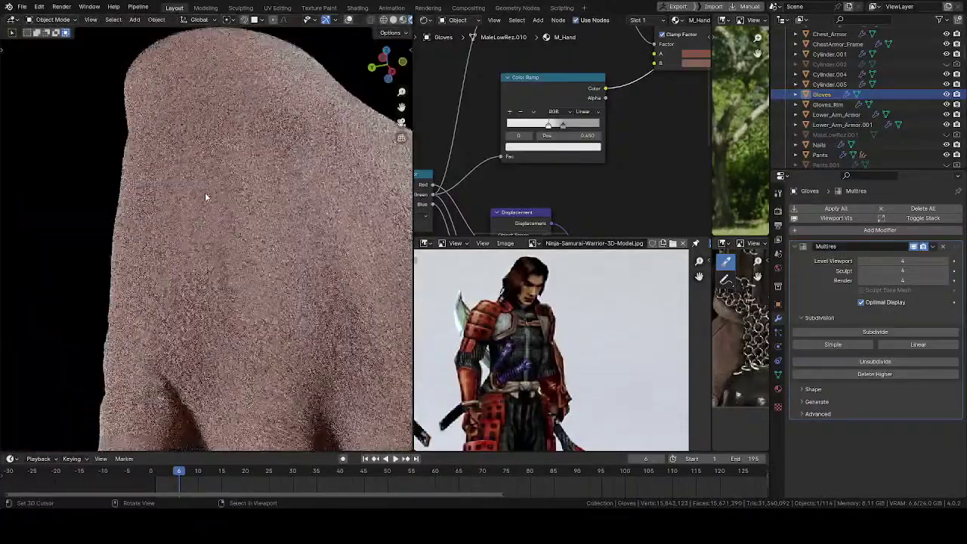
middle_click_drag(325, 281, 224, 261)
scroll(227, 263, "up", 3)
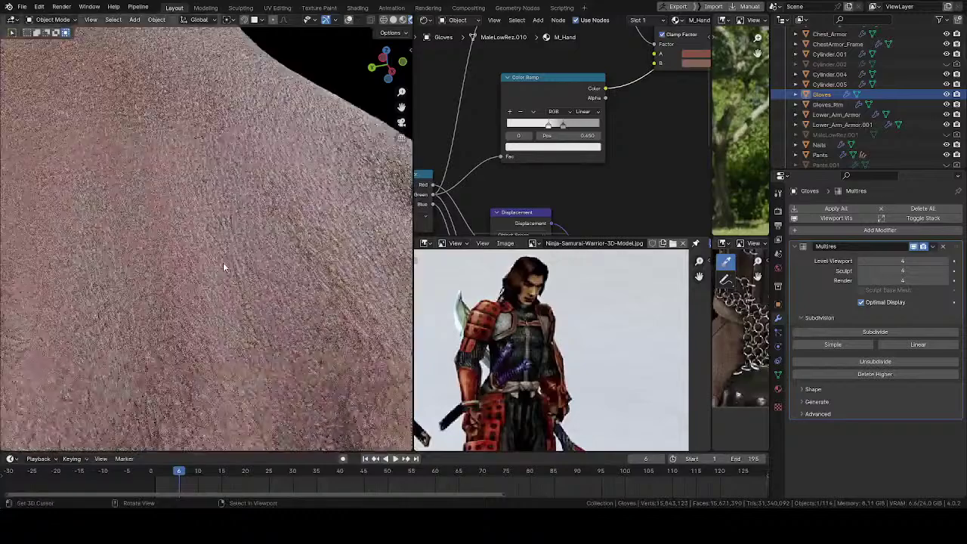
left_click(565, 130)
left_click(563, 147)
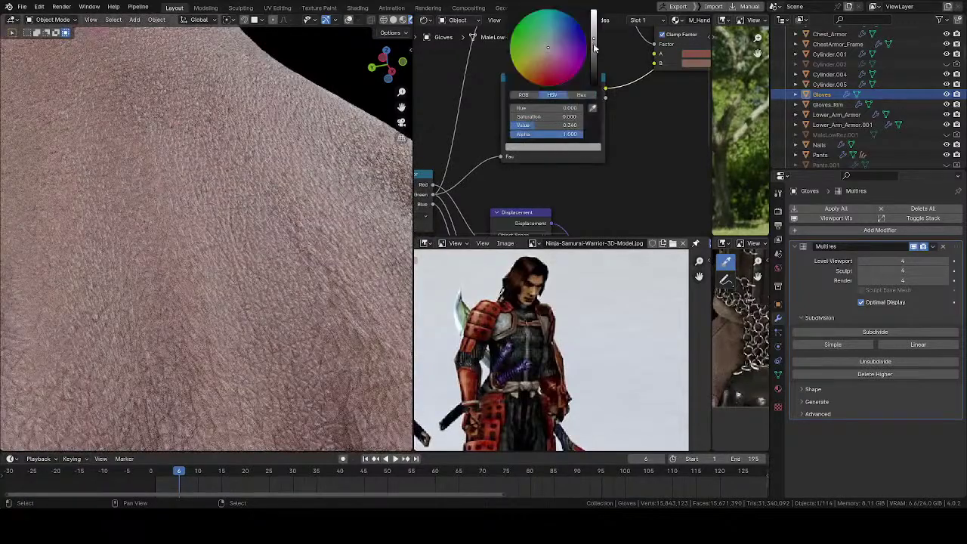
scroll(312, 274, "down", 5)
middle_click_drag(312, 274, 127, 374)
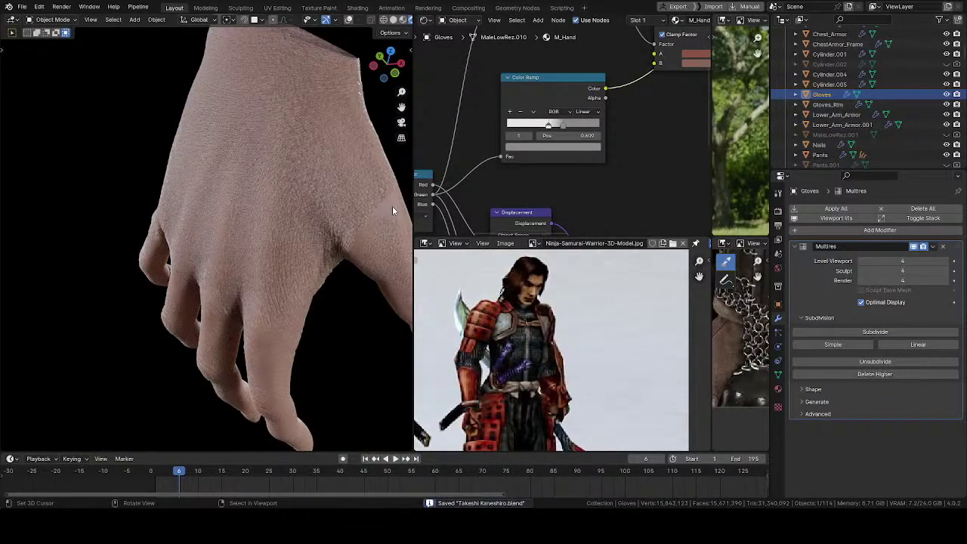
- Fine-tune the roughness Color Ramp's gray stop at position 0.609 to a value of about 0.317
middle_click_drag(392, 205, 191, 239)
scroll(283, 191, "up", 5)
scroll(294, 267, "down", 4)
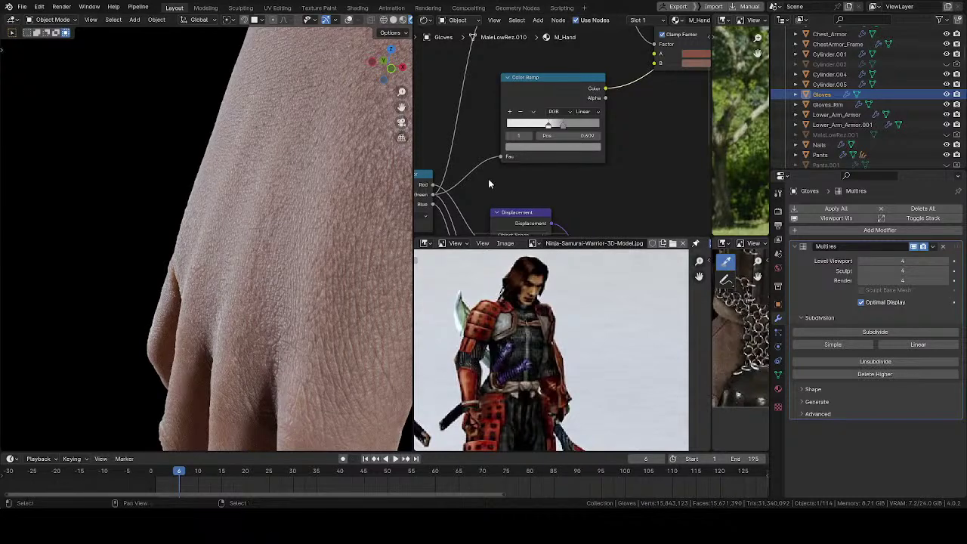
left_click(579, 150)
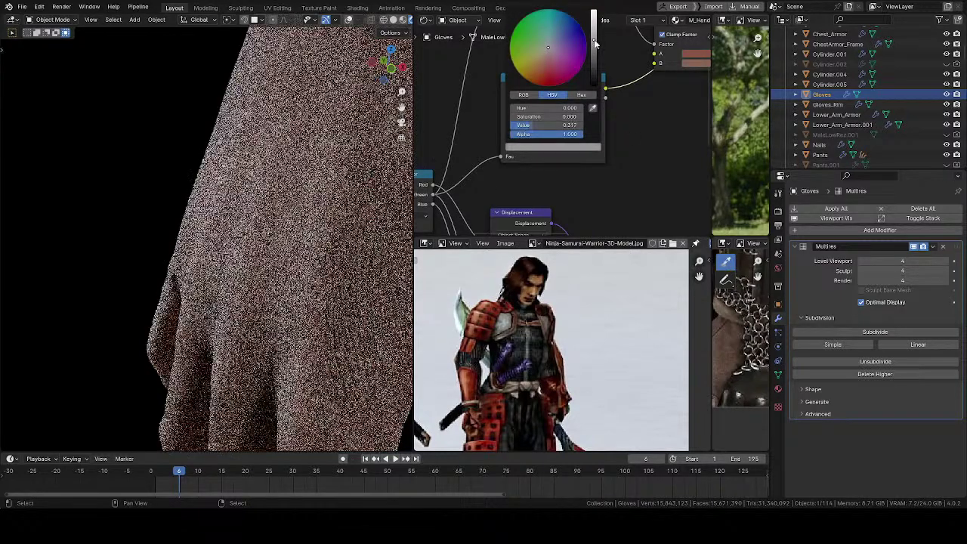
middle_click_drag(380, 273, 467, 187)
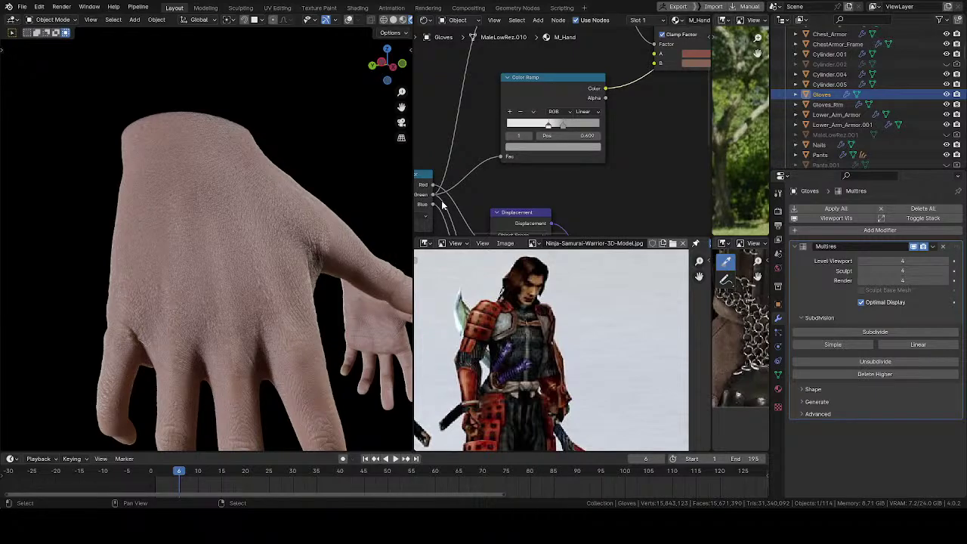
- Try a Midlevel of 0.4 on the upper Displacement node, keeping its Scale at 0.002
middle_click_drag(206, 192, 206, 271)
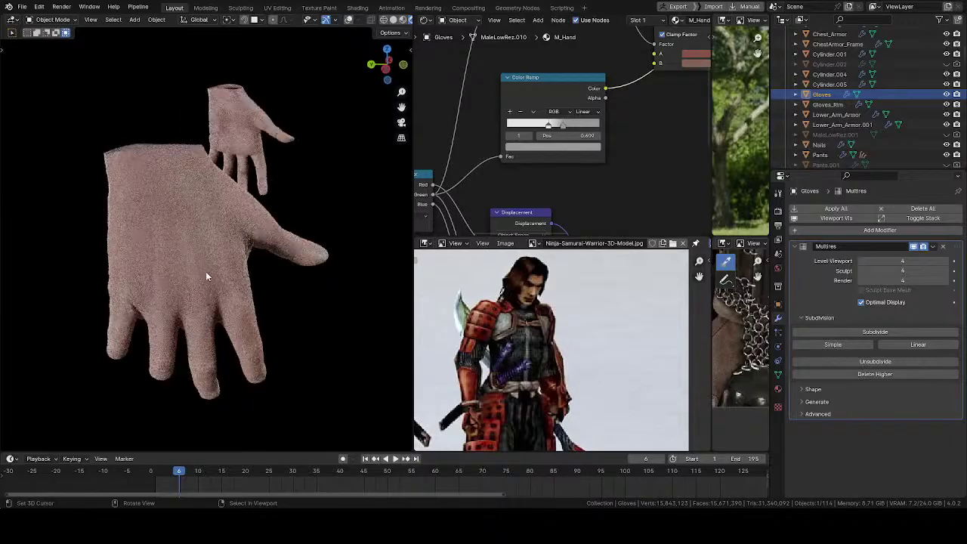
scroll(206, 271, "up", 6)
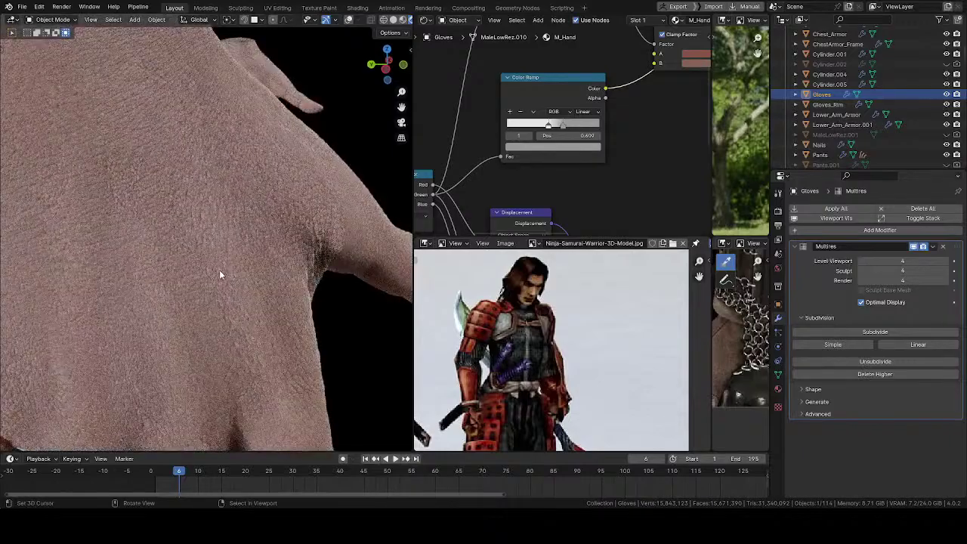
middle_click_drag(218, 272, 207, 221)
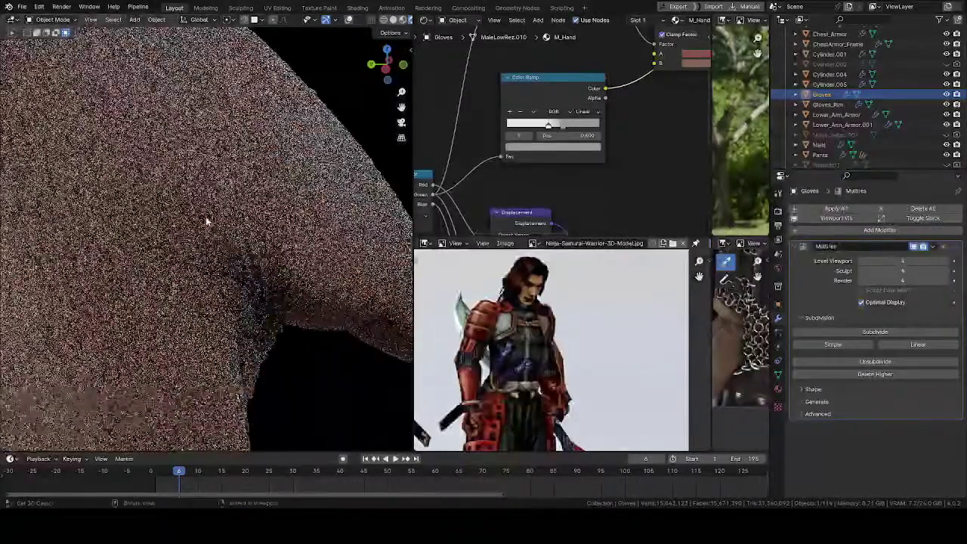
middle_click_drag(477, 170, 482, 35)
left_click(510, 127)
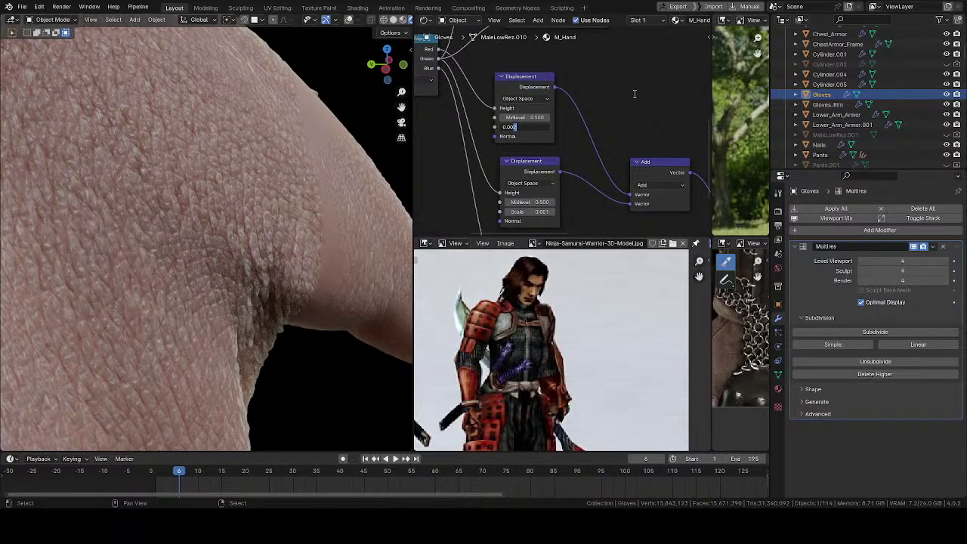
key("Return")
left_click(511, 117)
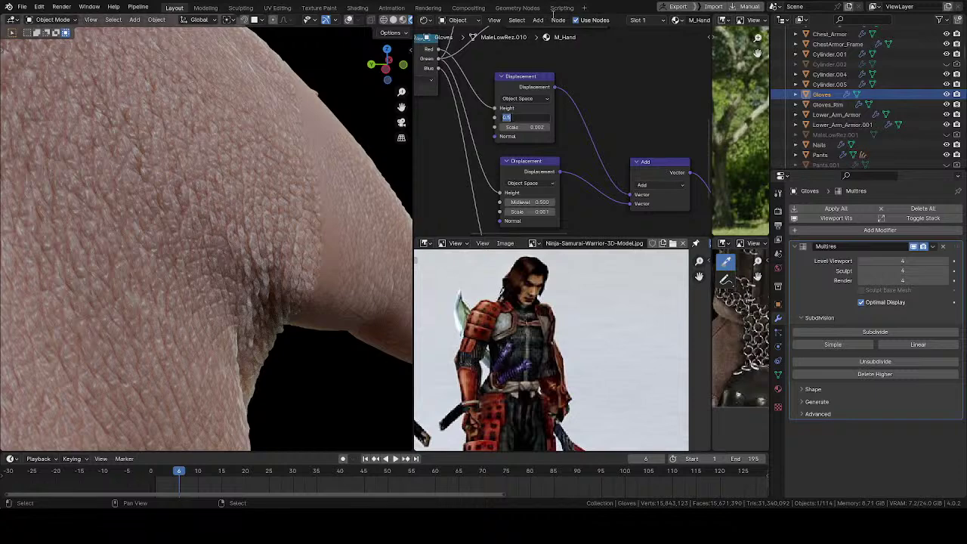
type(".4")
key("Return")
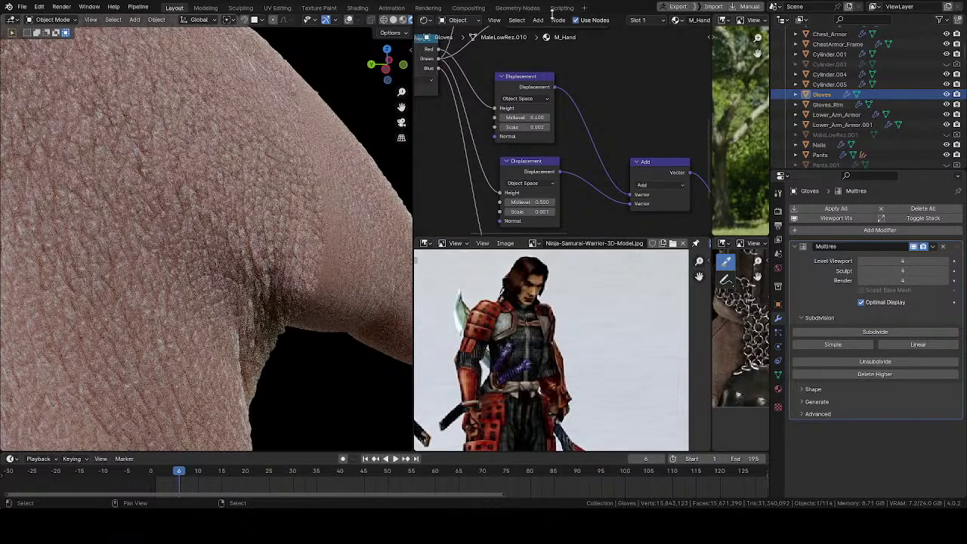
- Try a Midlevel of 0.7 on the upper Displacement node and check the skin around the base of the thumb
left_click(522, 117)
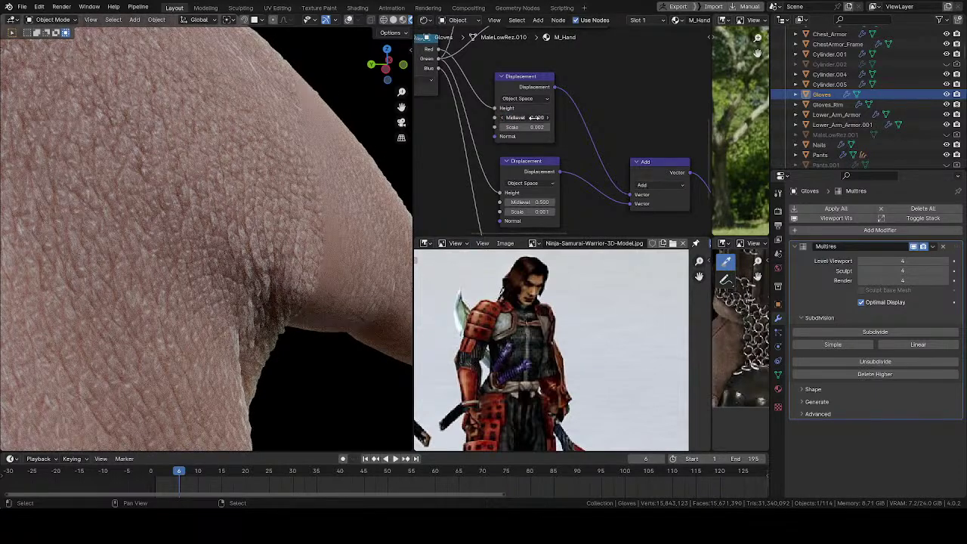
type(".7")
key("Return")
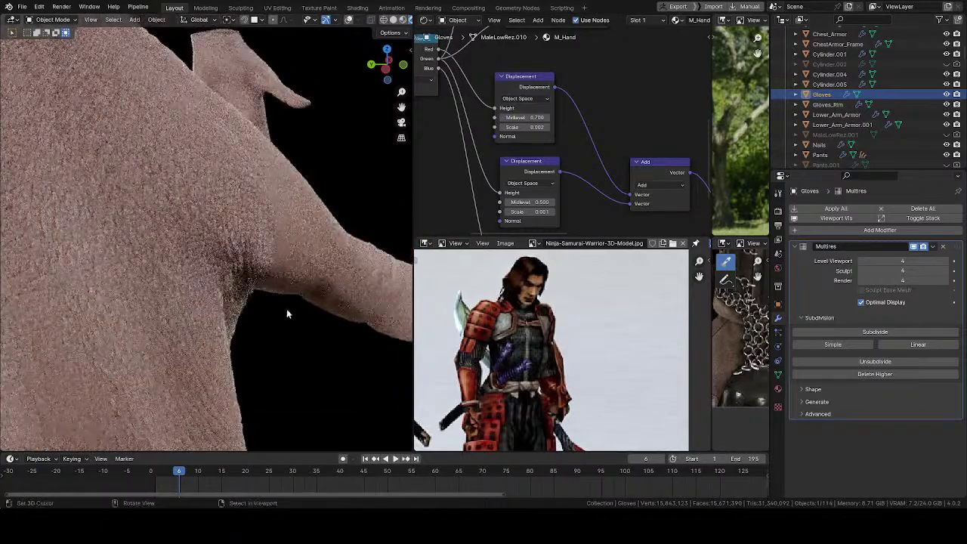
middle_click_drag(286, 308, 215, 302)
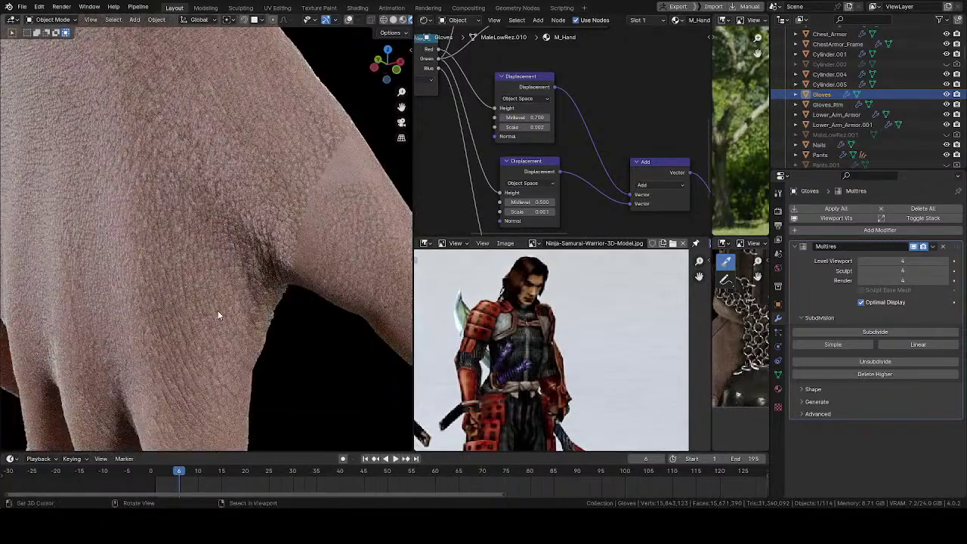
- Set the Midlevel of the upper Displacement node to 0.5
left_click(521, 118)
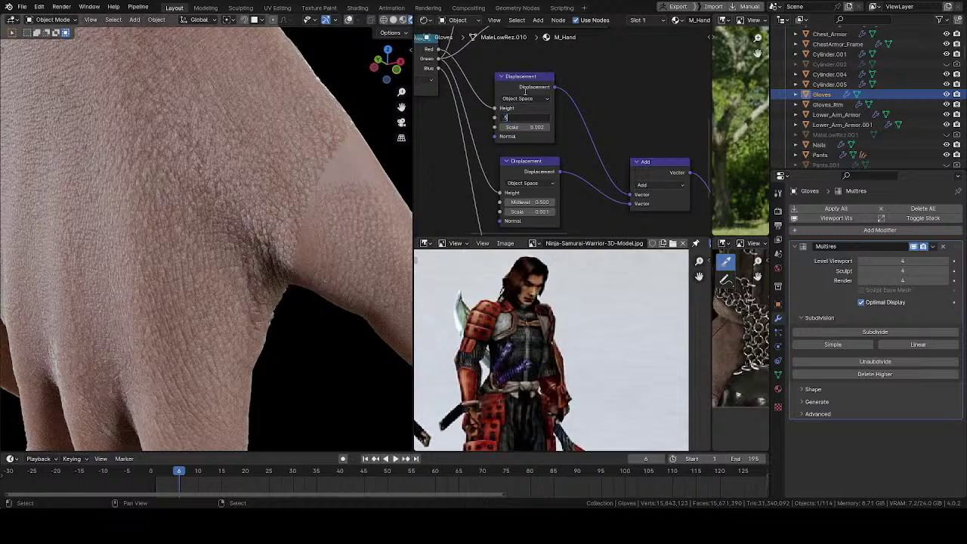
type(".5")
key("Return")
- Try Scale values of 0.012 and 0.0012 on the upper Displacement node and check the skin on the back of the hand
left_click(534, 127)
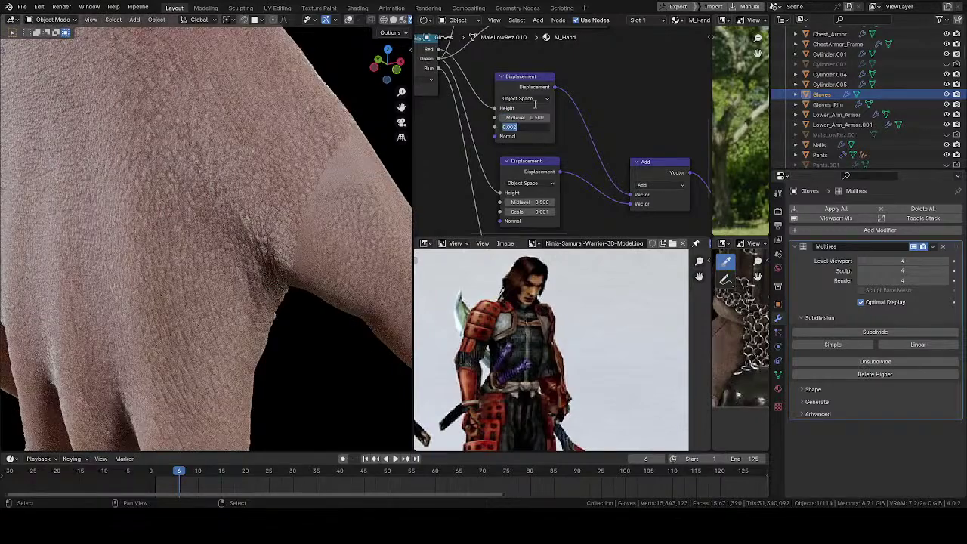
type("0")
type(".012")
key("Return")
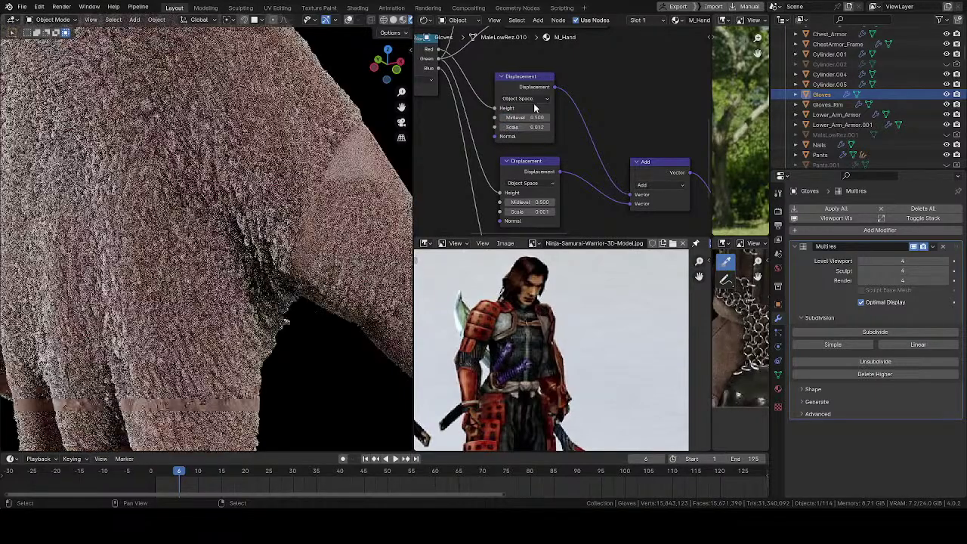
left_click(521, 126)
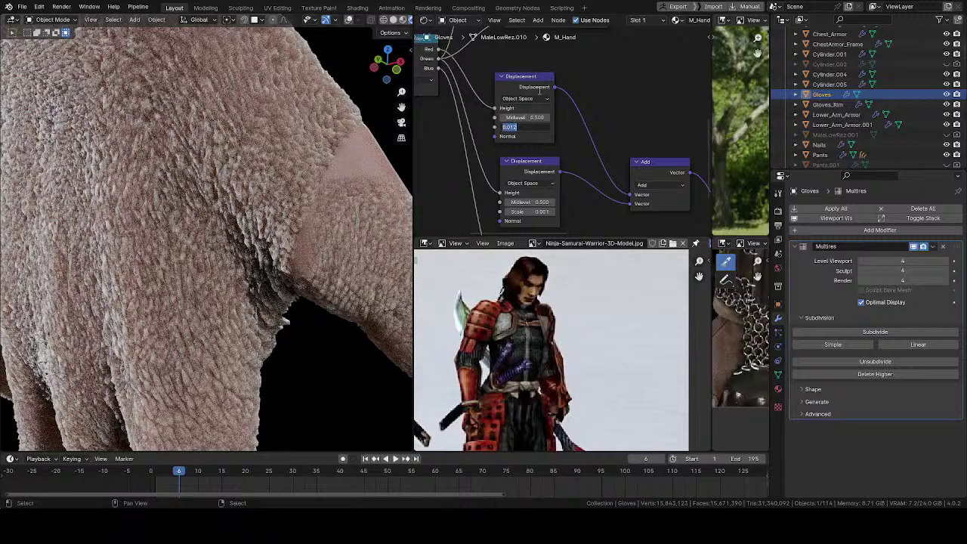
type(".0012")
key("Return")
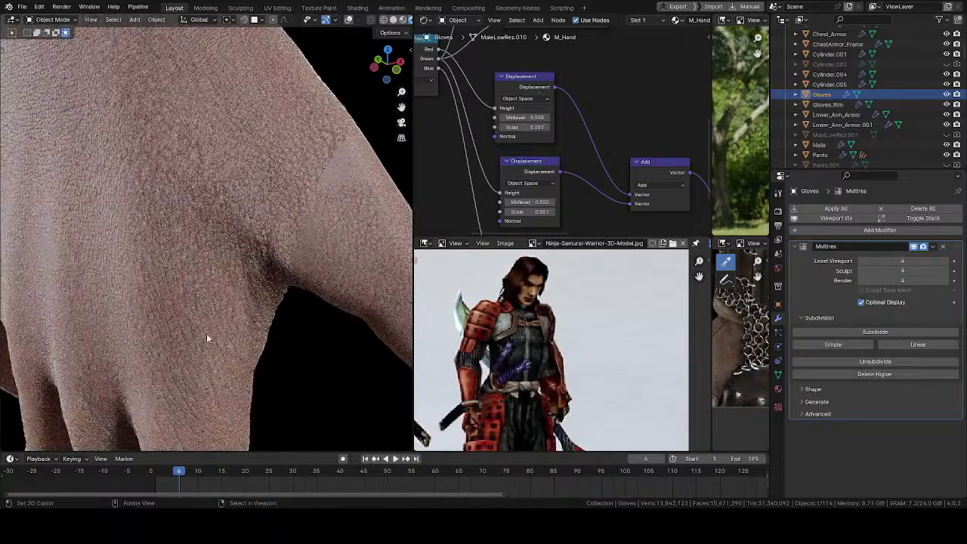
middle_click_drag(206, 303, 188, 265, "shift")
scroll(306, 305, "up", 3)
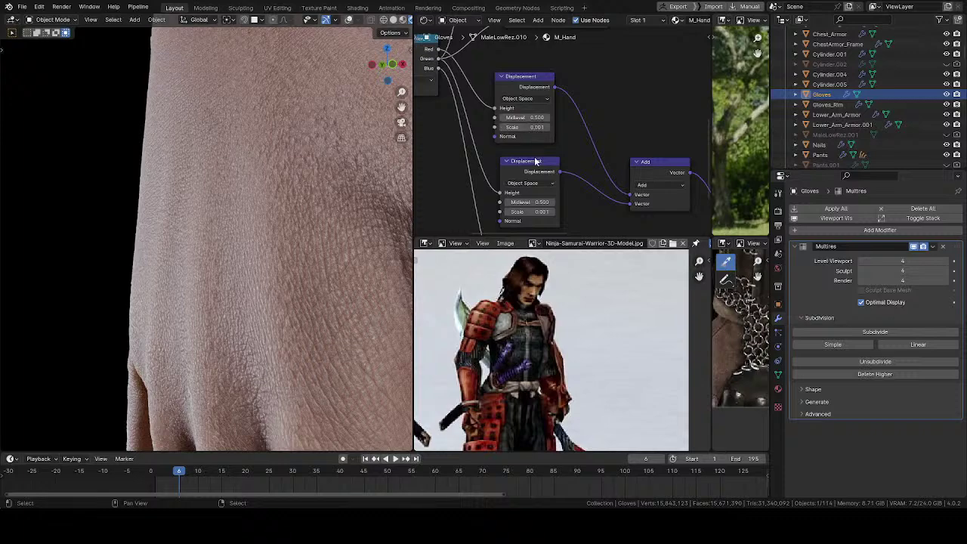
- Try a Scale of 0.002 on the lower Displacement node and return it to 0.001
left_click(531, 212)
type("0")
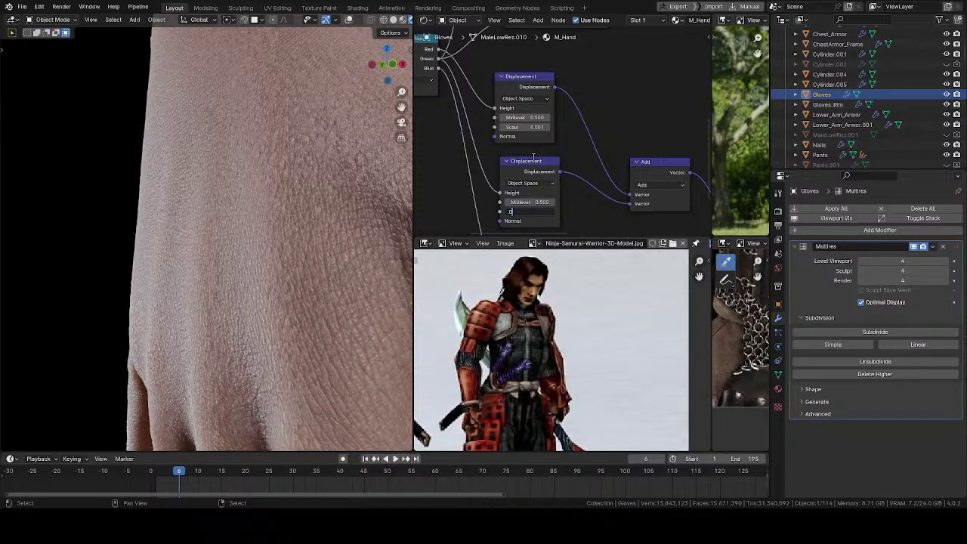
type(".002")
key("Return")
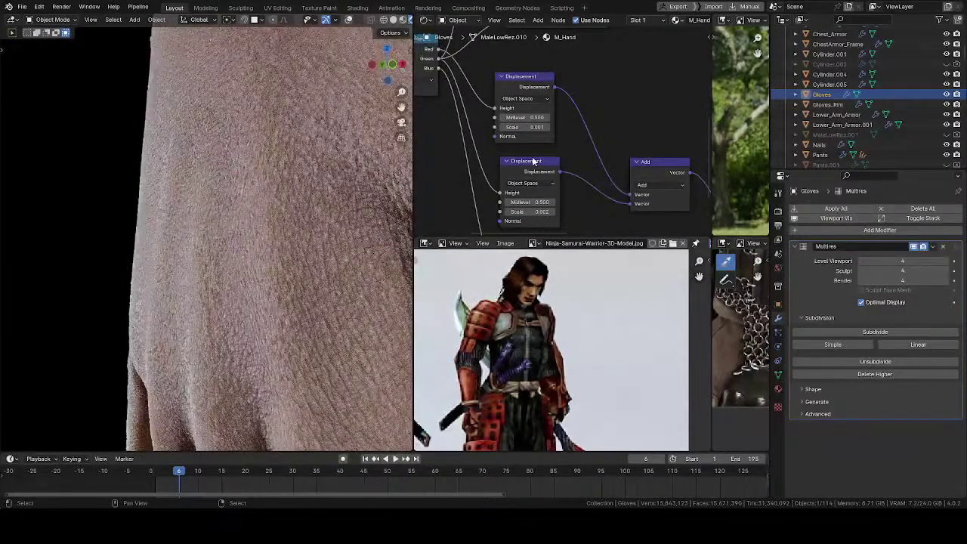
left_click(541, 211)
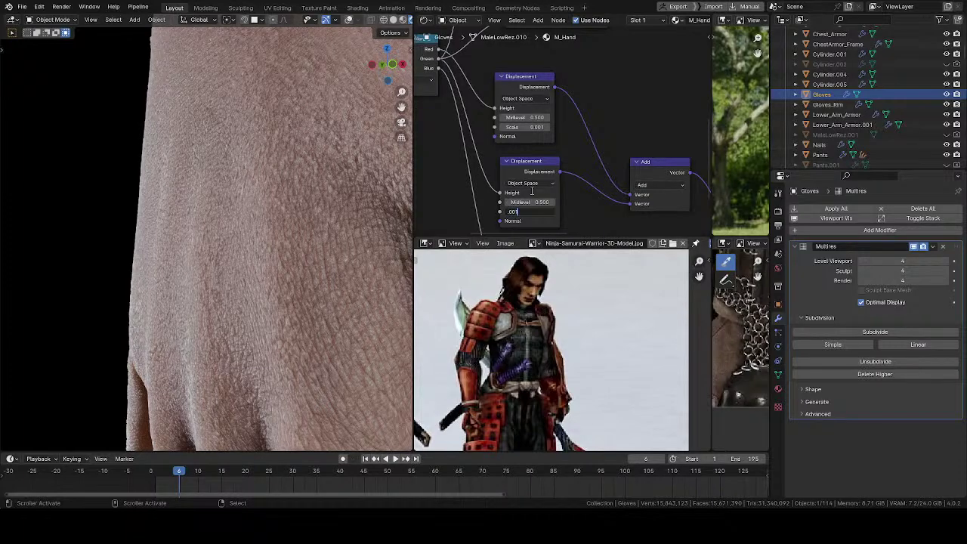
type(".001")
key("Return")
- Set the upper Displacement node's Scale to 0.0015 and save the blend file
left_click(529, 127)
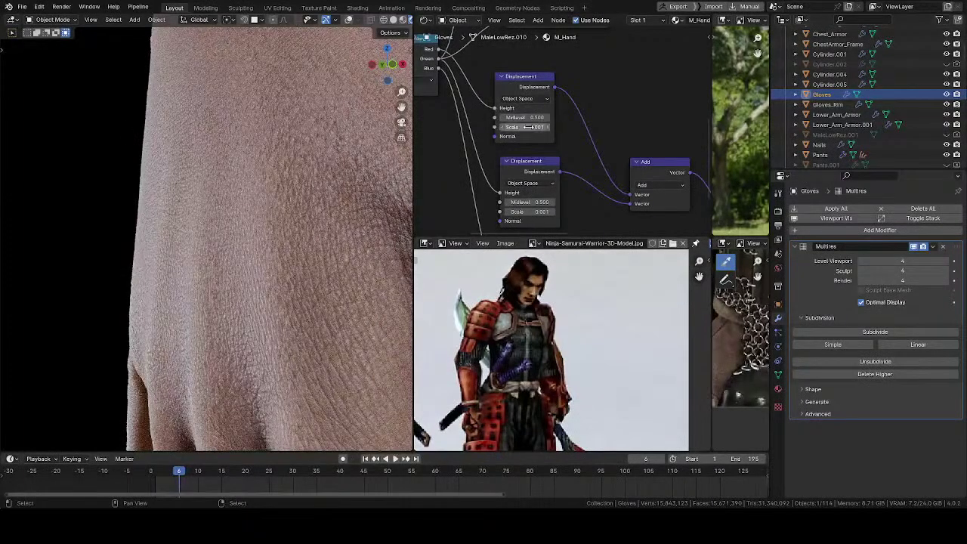
key("BackSpace")
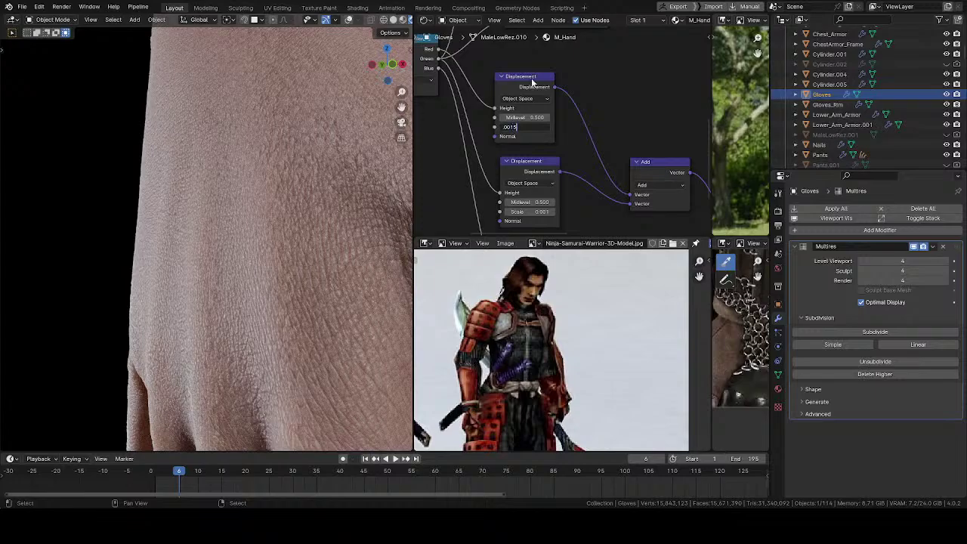
type(".0015")
key("Return")
scroll(303, 234, "down", 5)
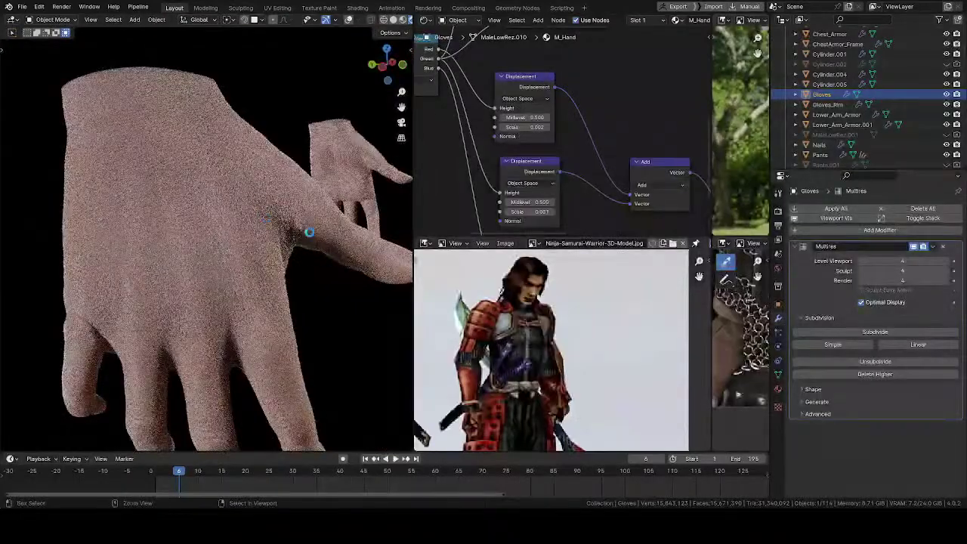
key("ctrl+s")
- Inspect the skin on the fingers and palm and lighten the roughness Color Ramp's gray stop at position 0.609
middle_click_drag(173, 249, 259, 188)
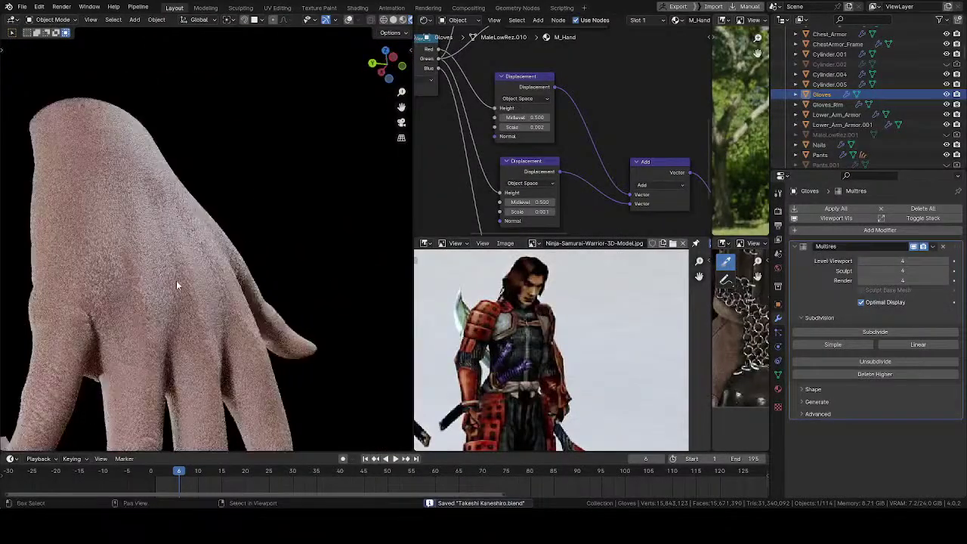
middle_click_drag(179, 282, 174, 189)
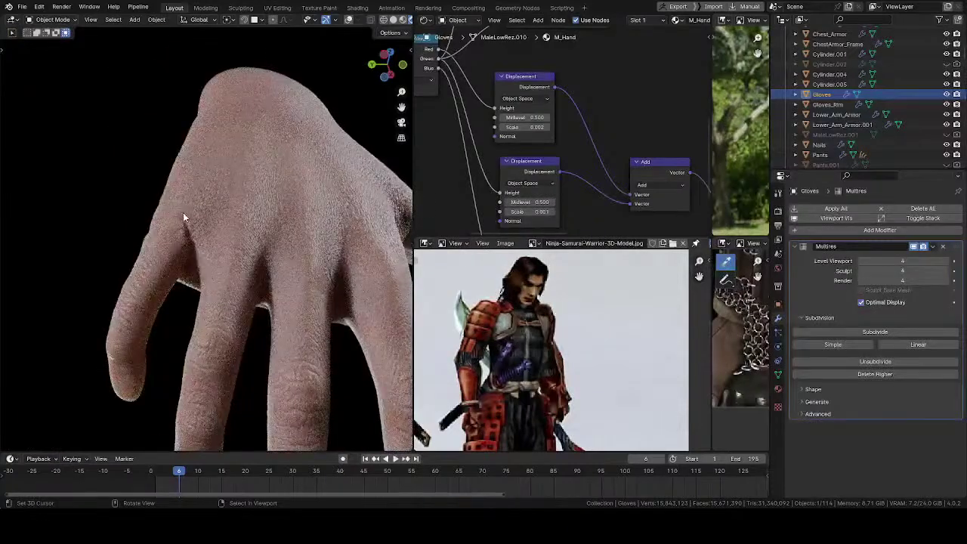
middle_click_drag(225, 219, 151, 255)
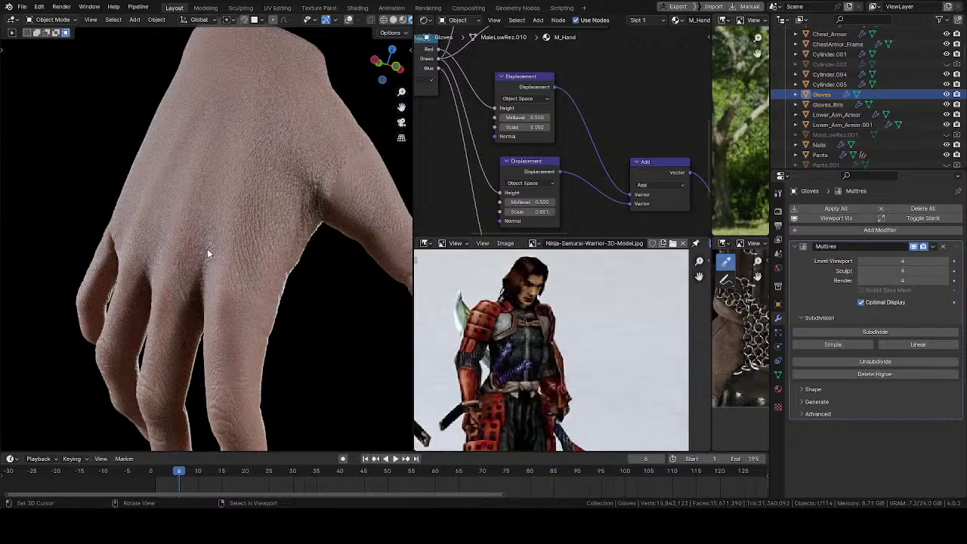
middle_click_drag(205, 251, 140, 217)
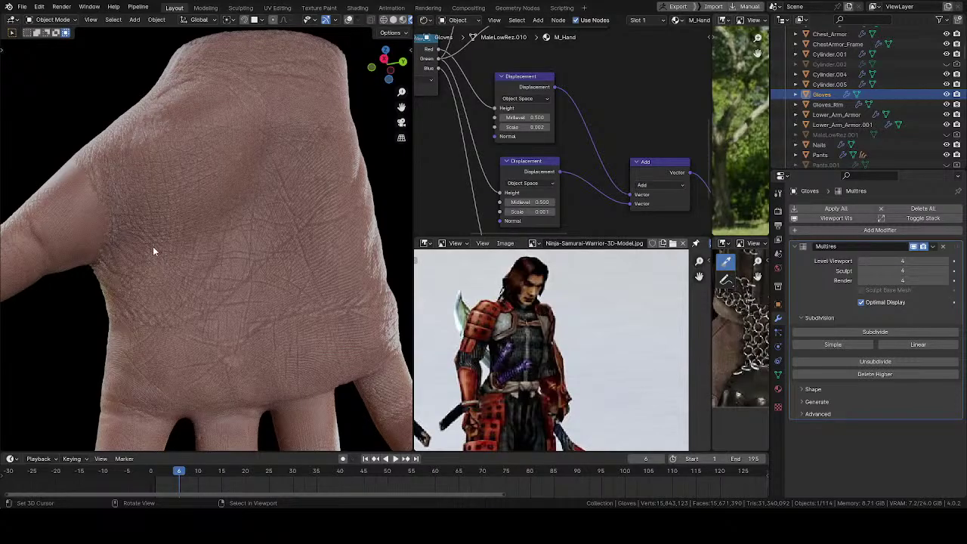
middle_click_drag(151, 249, 123, 279)
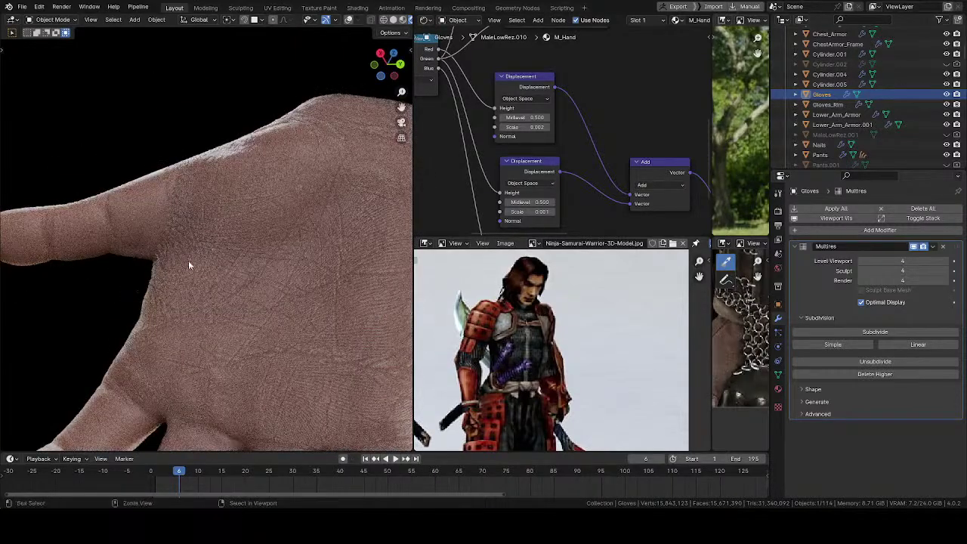
middle_click_drag(189, 261, 195, 183, "ctrl")
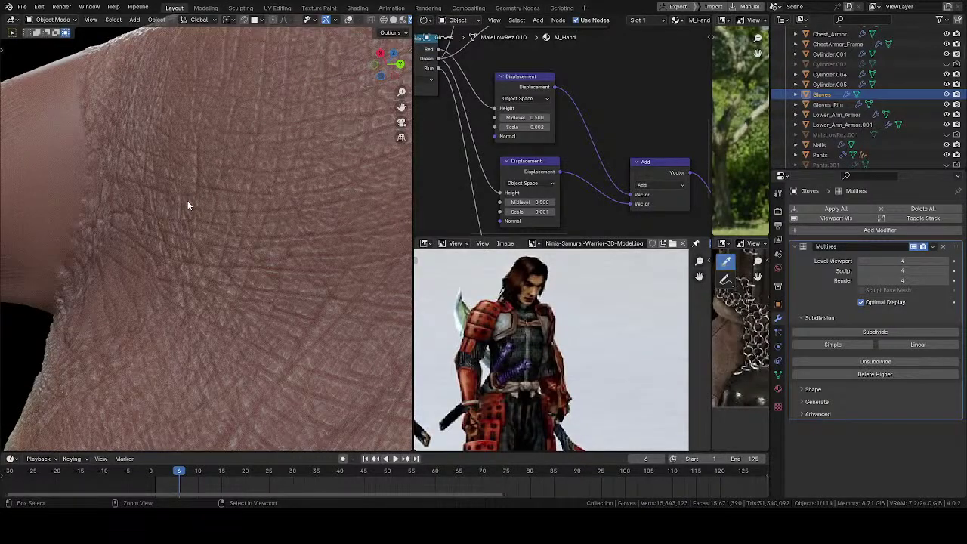
middle_click_drag(438, 149, 561, 245)
middle_click_drag(626, 158, 450, 180)
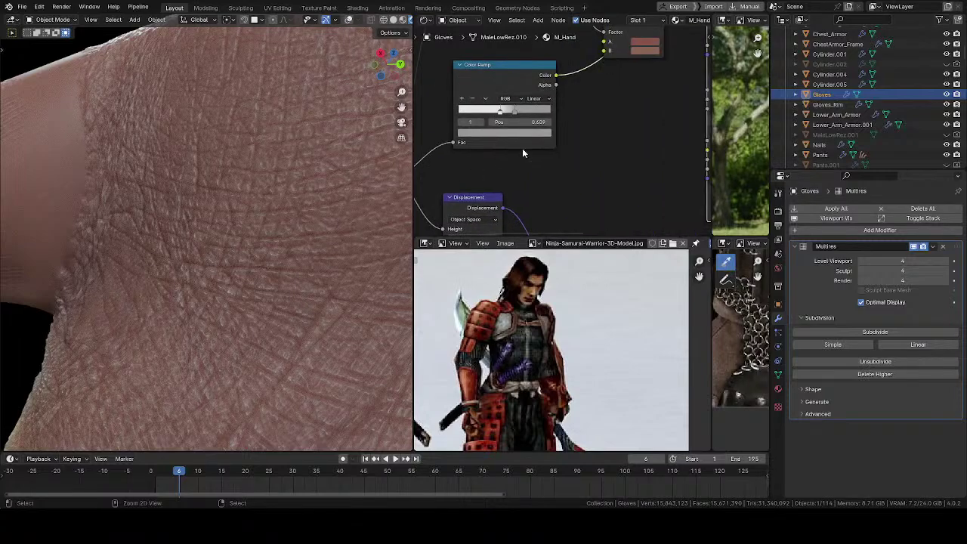
scroll(522, 154, "up", 4)
left_click(498, 139)
left_click_drag(513, 218, 519, 208)
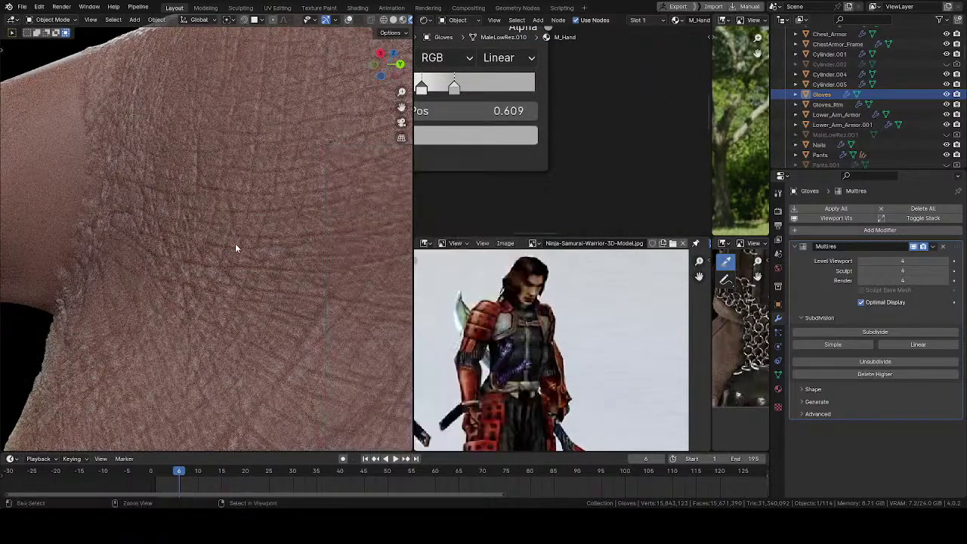
- Check the shine across the hand and preview the skin color Mix node's output on its own
middle_click_drag(224, 183, 231, 269, "ctrl")
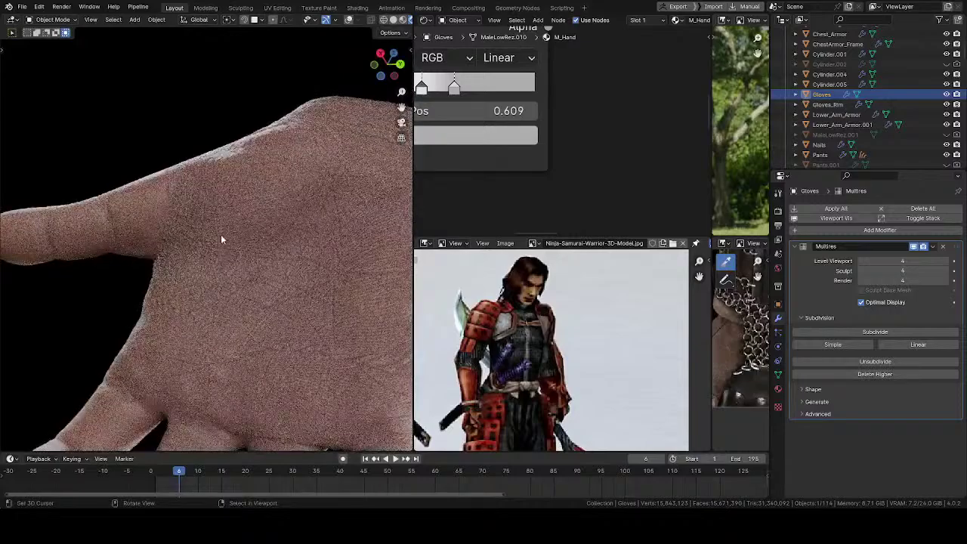
middle_click_drag(221, 234, 299, 337)
middle_click_drag(253, 285, 330, 213)
middle_click_drag(227, 181, 315, 156)
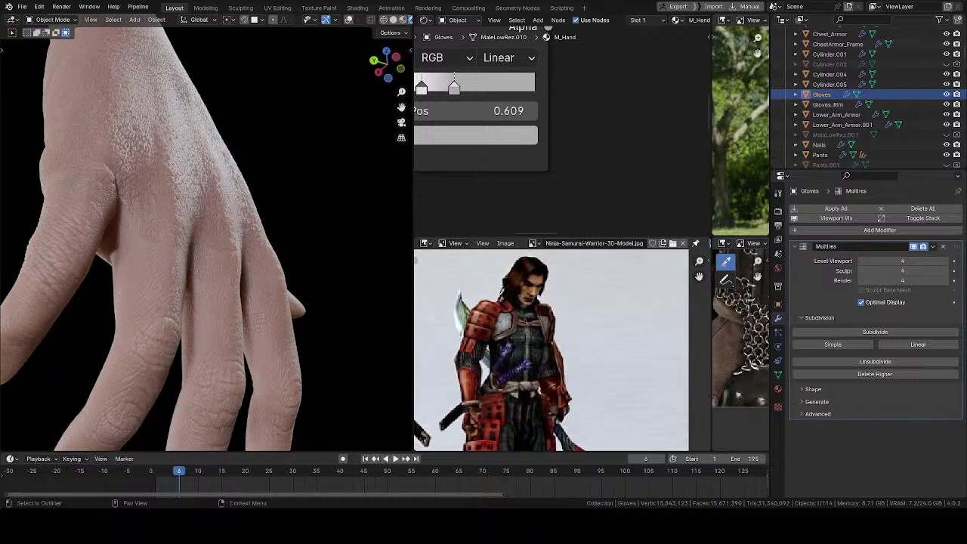
middle_click_drag(125, 328, 167, 298)
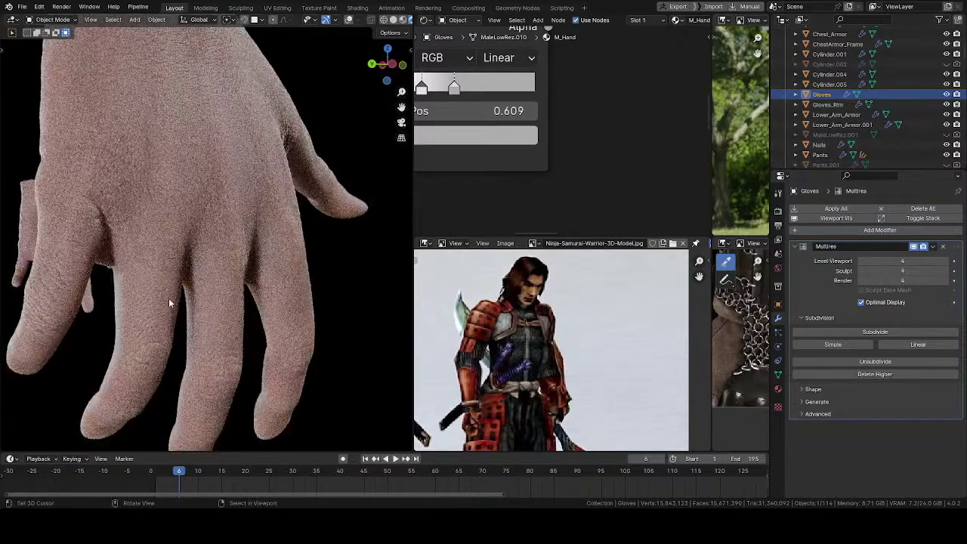
middle_click_drag(212, 258, 254, 389, "shift")
middle_click_drag(633, 83, 592, 110)
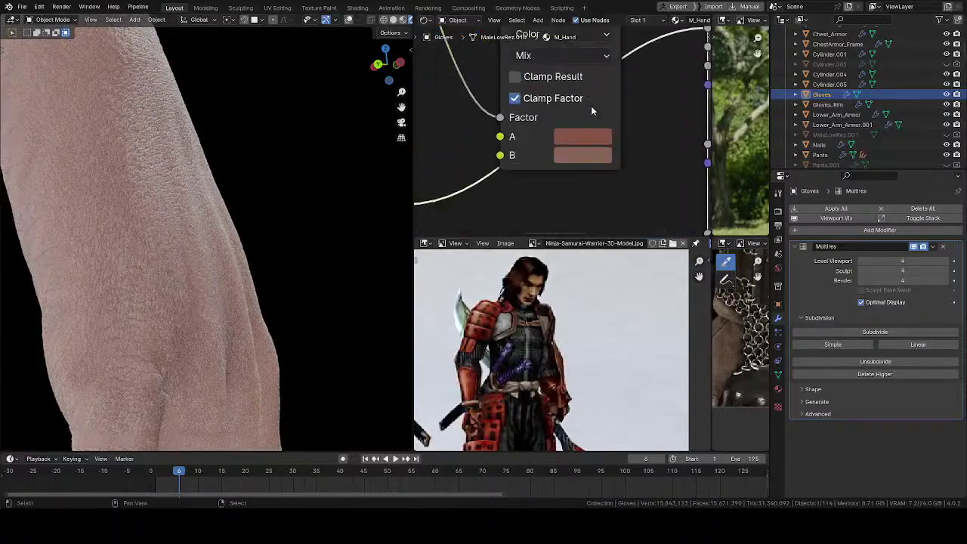
left_click(582, 137)
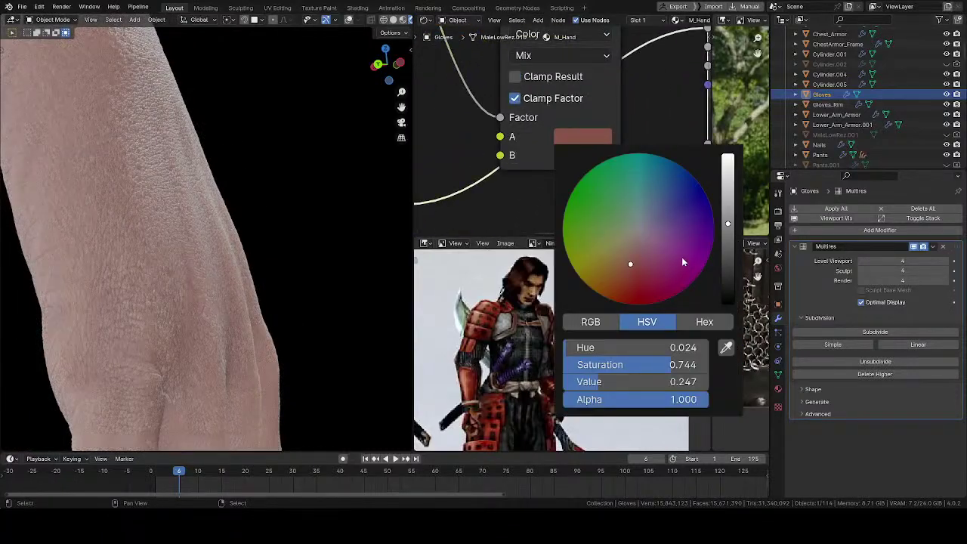
middle_click_drag(616, 92, 639, 178)
left_click(572, 96, "ctrl+shift")
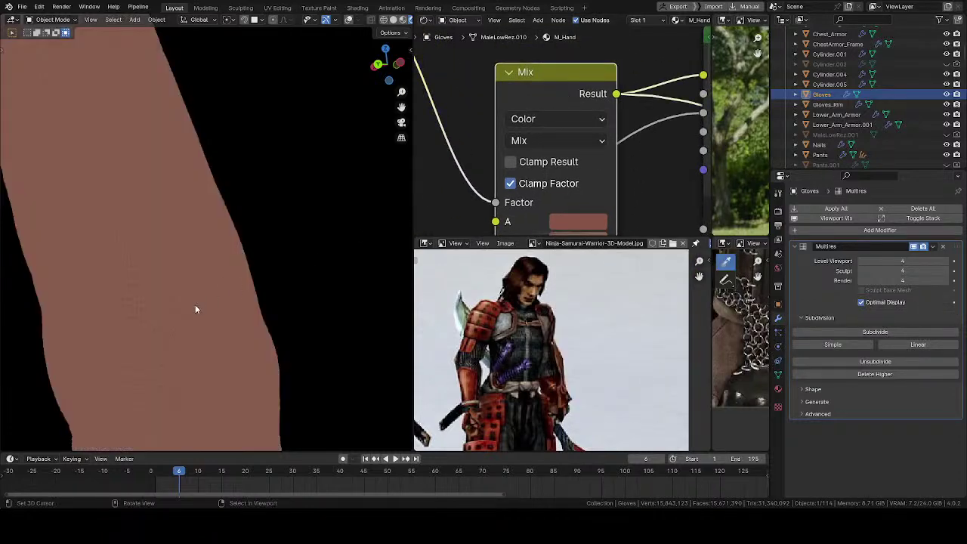
middle_click_drag(195, 304, 235, 193)
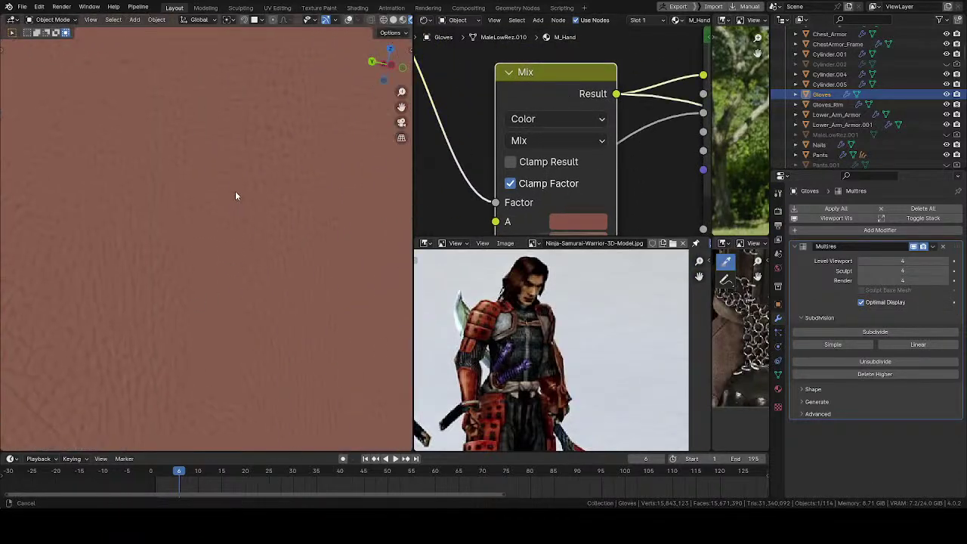
- Try a darker color A on the Mix node at a Value of about 0.186, and settle on about 0.251
left_click(578, 220)
left_click(584, 223)
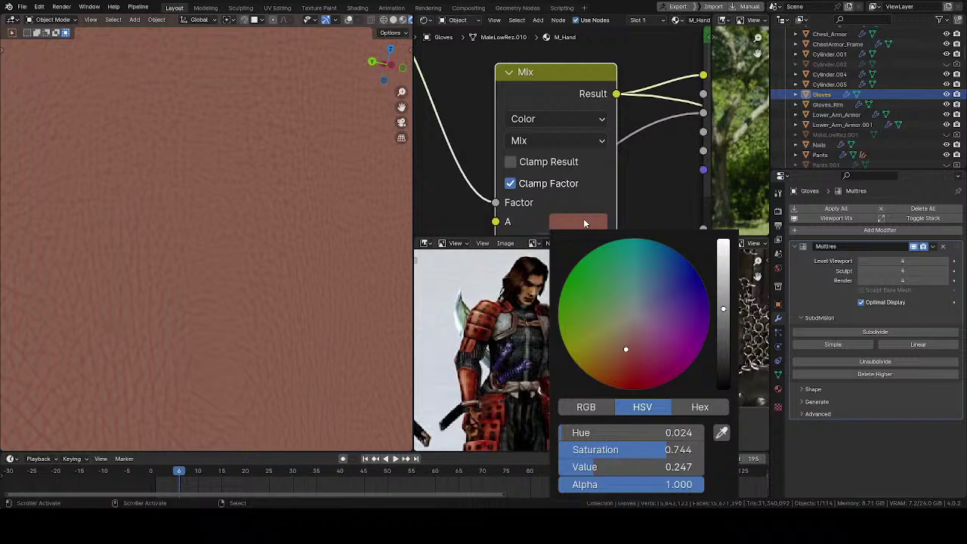
left_click(723, 338)
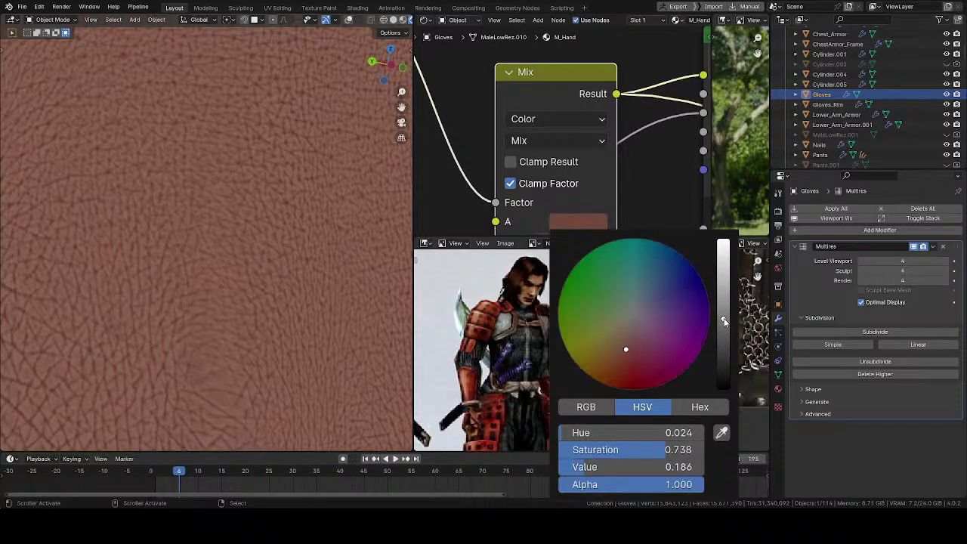
left_click_drag(723, 329, 723, 310)
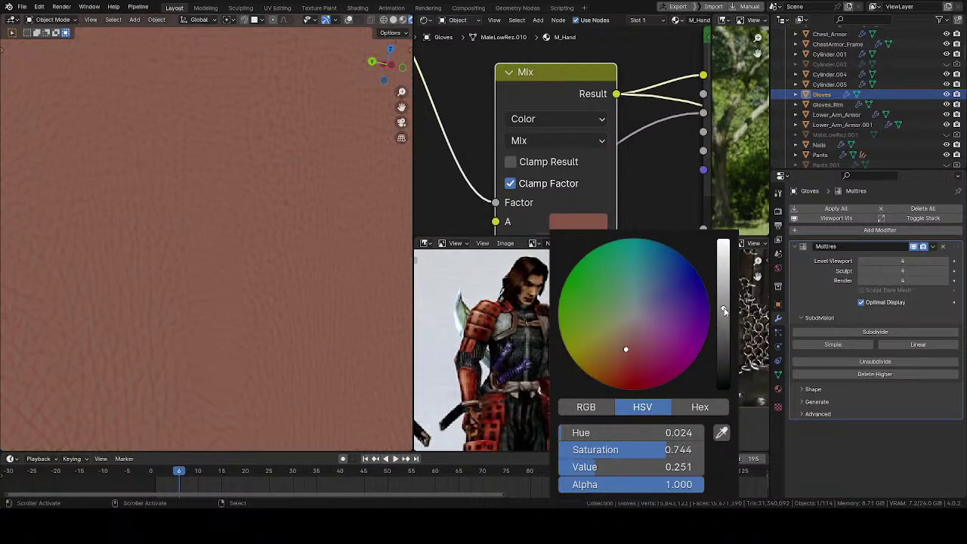
- Restore the Principled BSDF as the shader output and inspect the skin on the back of the hand
scroll(640, 87, "down", 4)
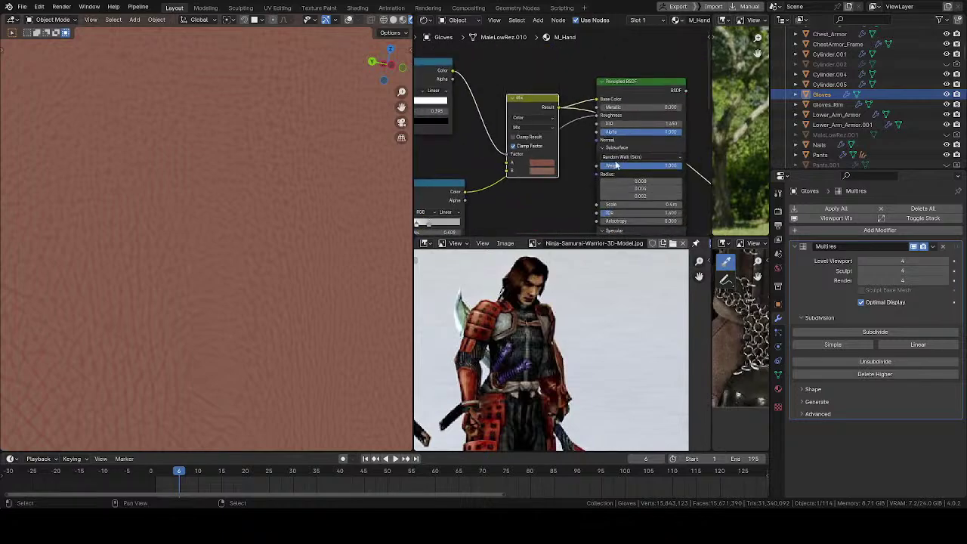
scroll(250, 195, "down", 8)
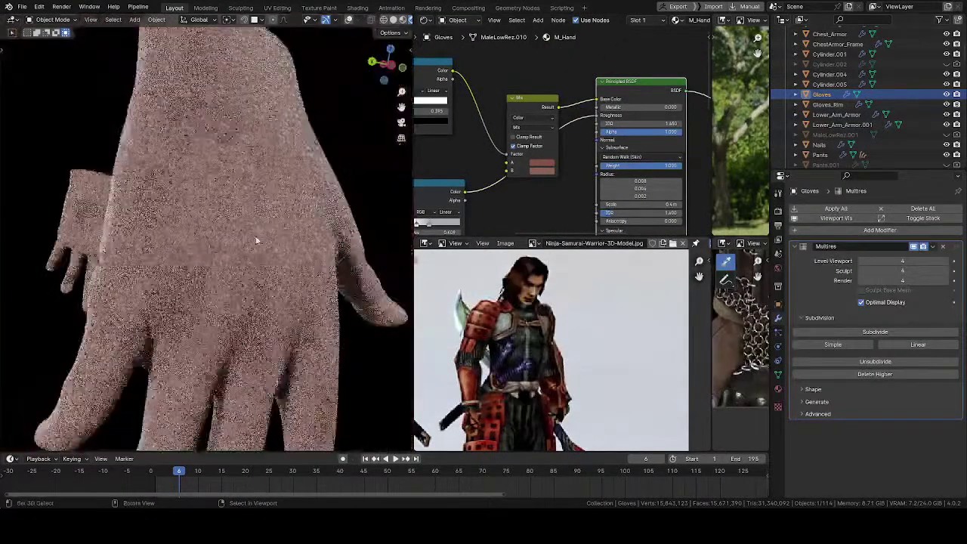
middle_click_drag(262, 210, 164, 251)
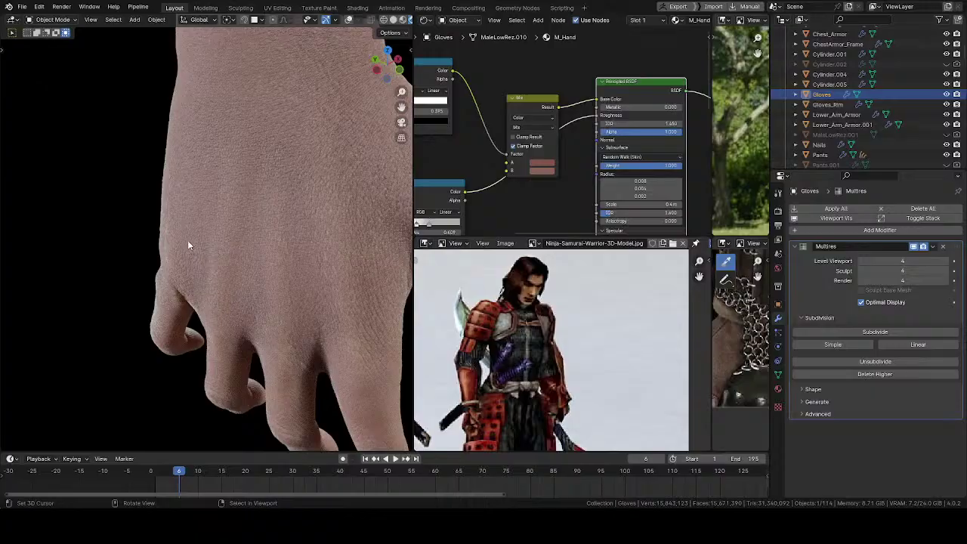
scroll(194, 232, "up", 5)
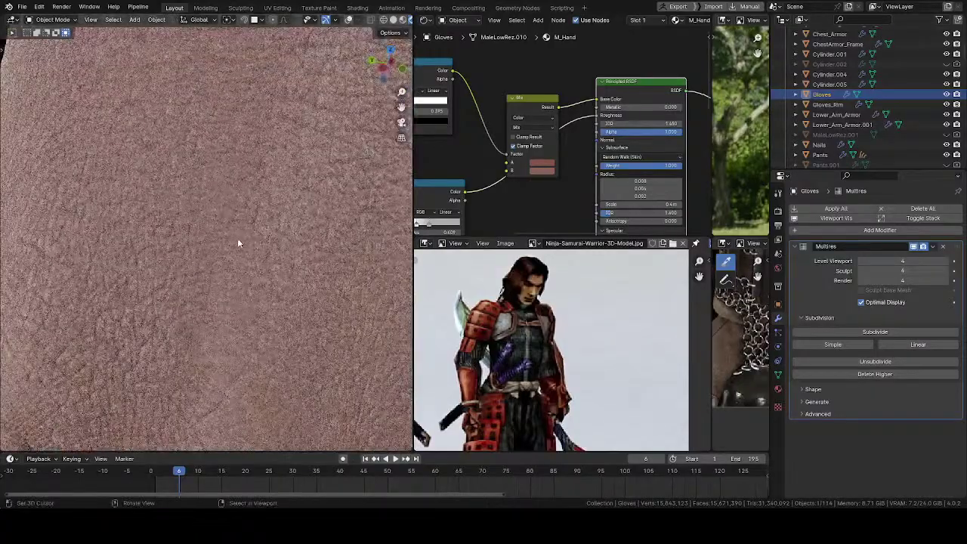
scroll(309, 295, "down", 5)
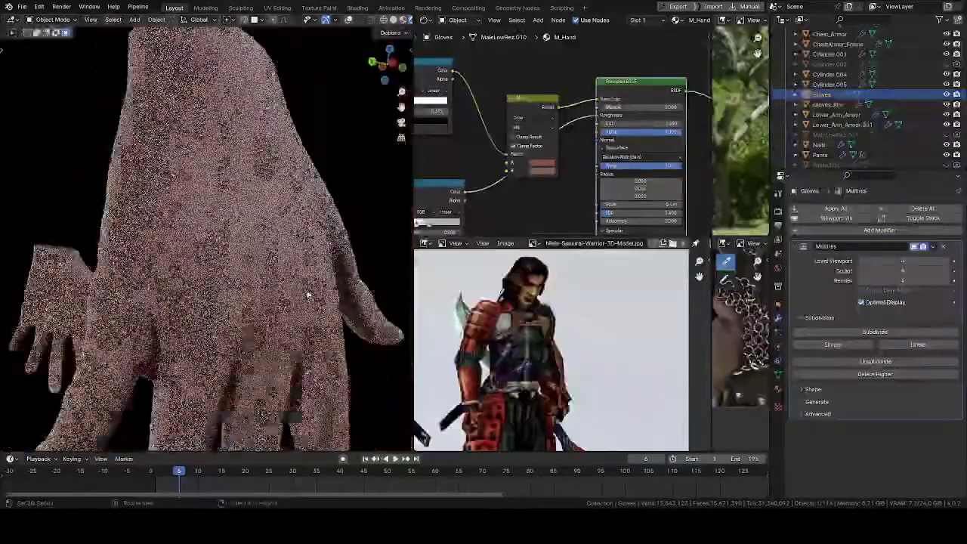
- Inspect the skin shading on the back of the hand, the palm and the fingertips from several angles
middle_click_drag(291, 190, 282, 159)
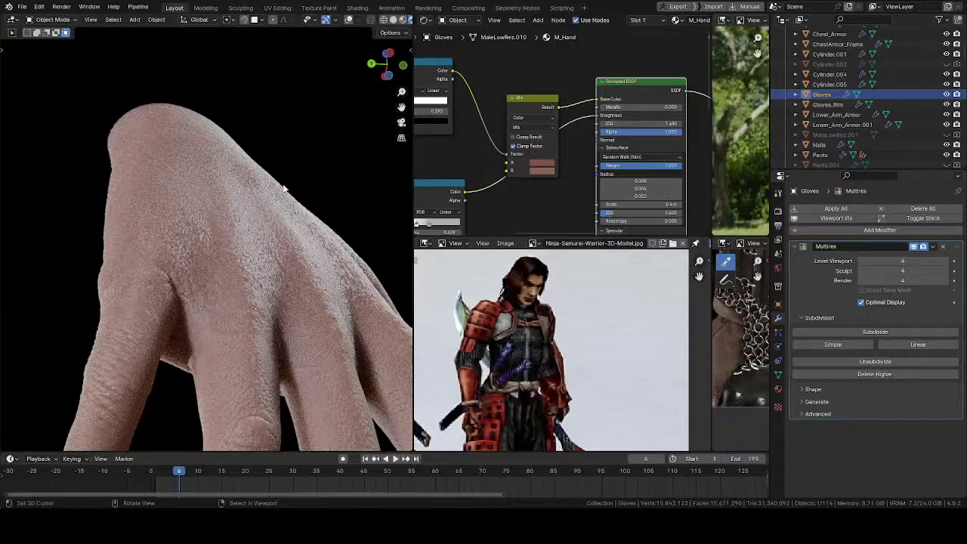
middle_click_drag(277, 191, 194, 209)
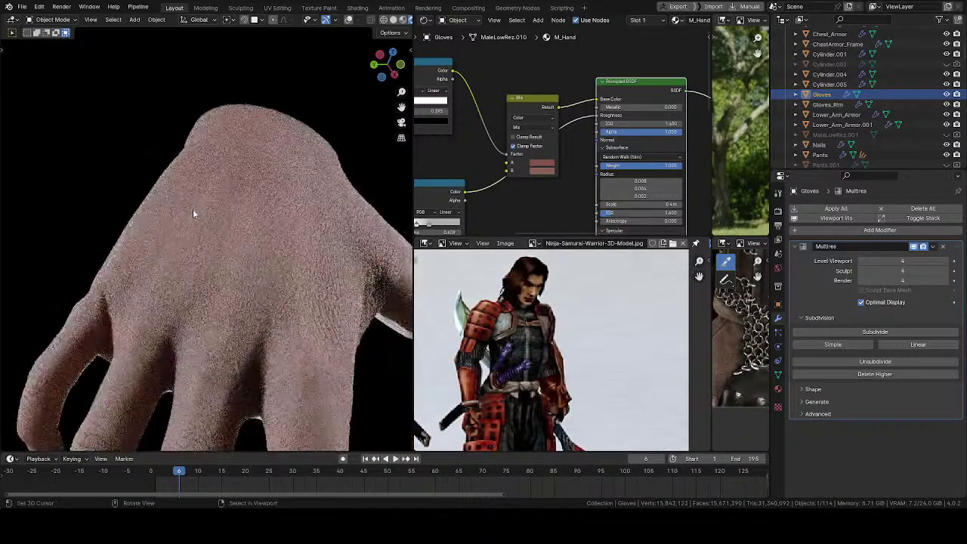
middle_click_drag(261, 188, 176, 273)
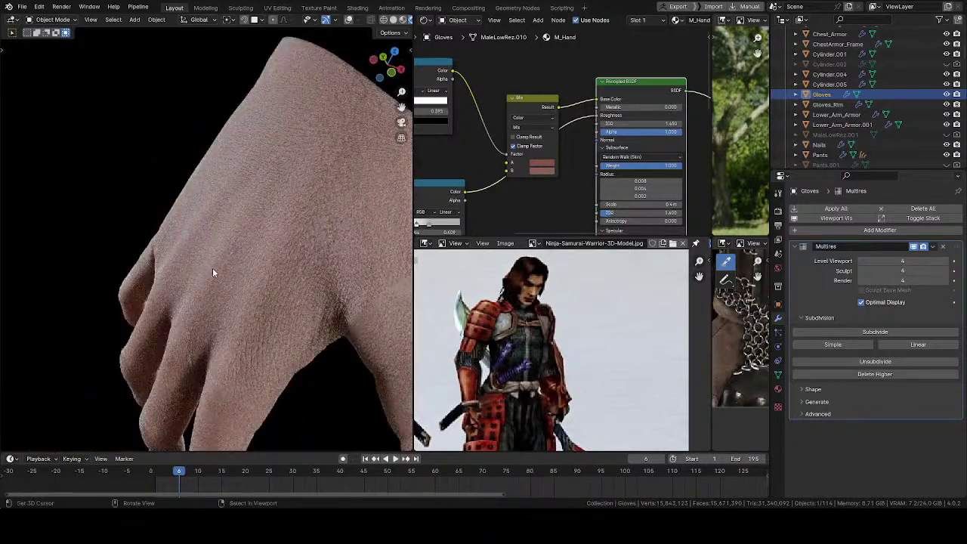
middle_click_drag(280, 232, 216, 237)
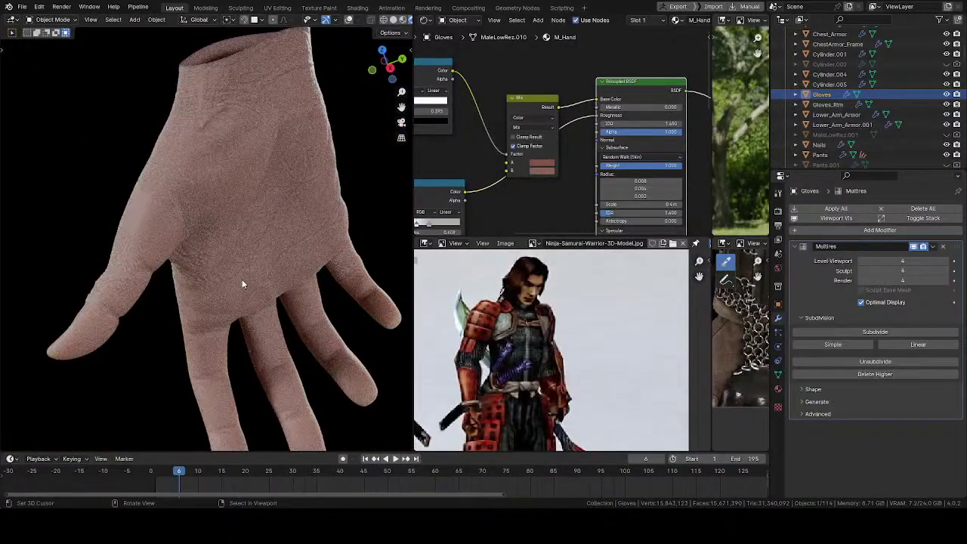
middle_click_drag(234, 277, 209, 262)
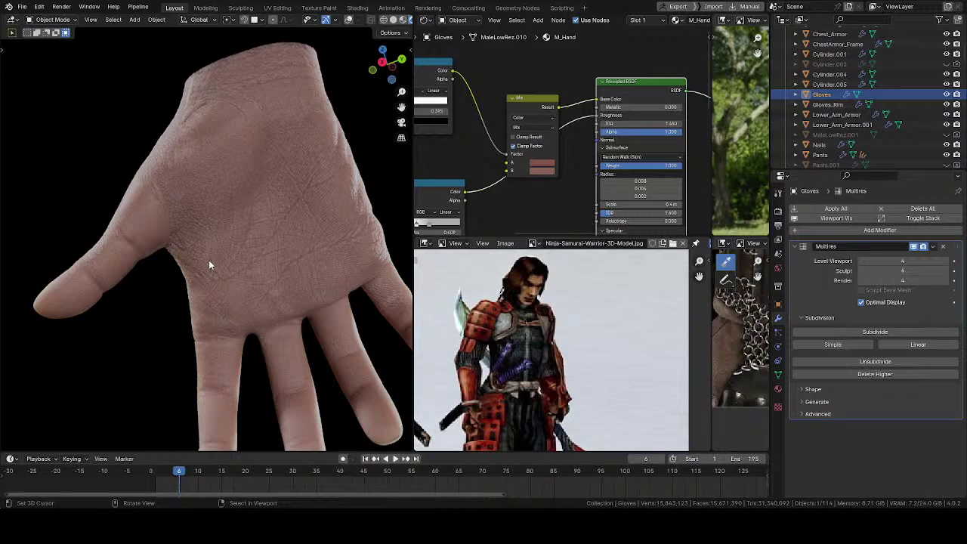
middle_click_drag(209, 260, 253, 285)
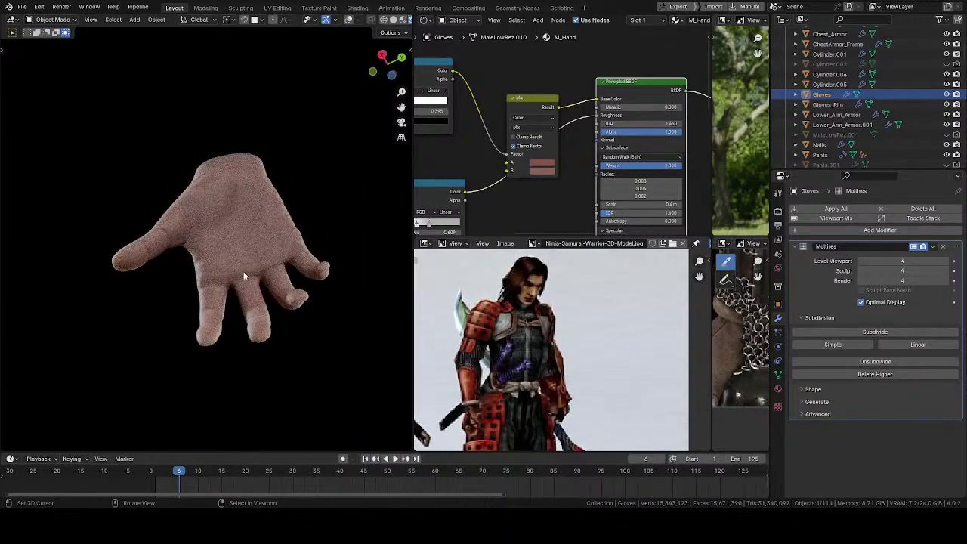
middle_click_drag(255, 234, 290, 245)
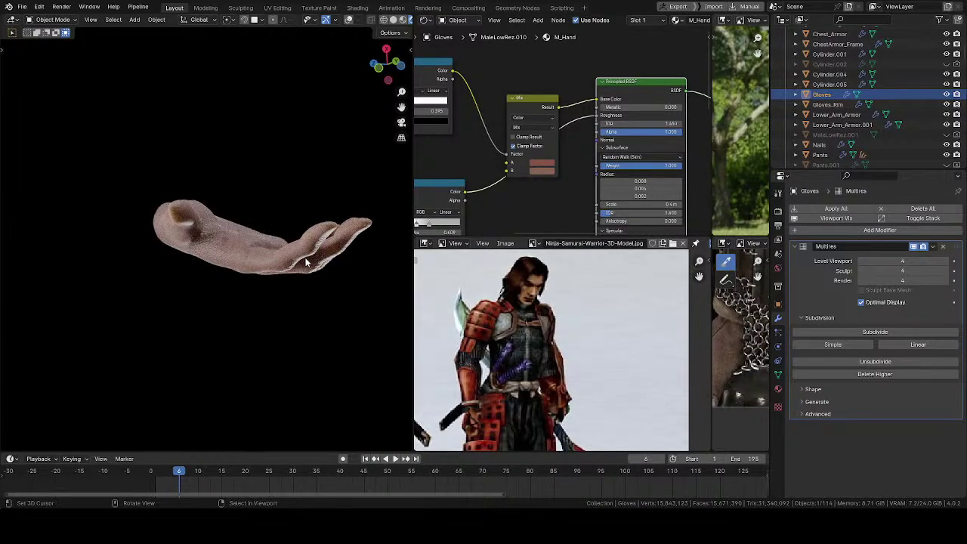
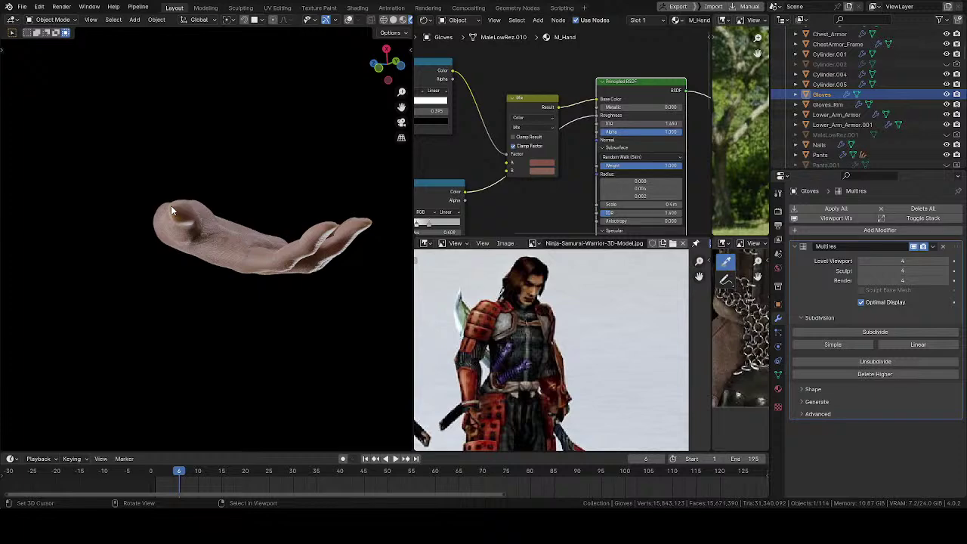
- Leave the isolated view and inspect the hand's skin together with the gauntlet and surrounding armor
key("KP_Divide")
middle_click_drag(193, 209, 235, 187)
scroll(236, 186, "up", 8)
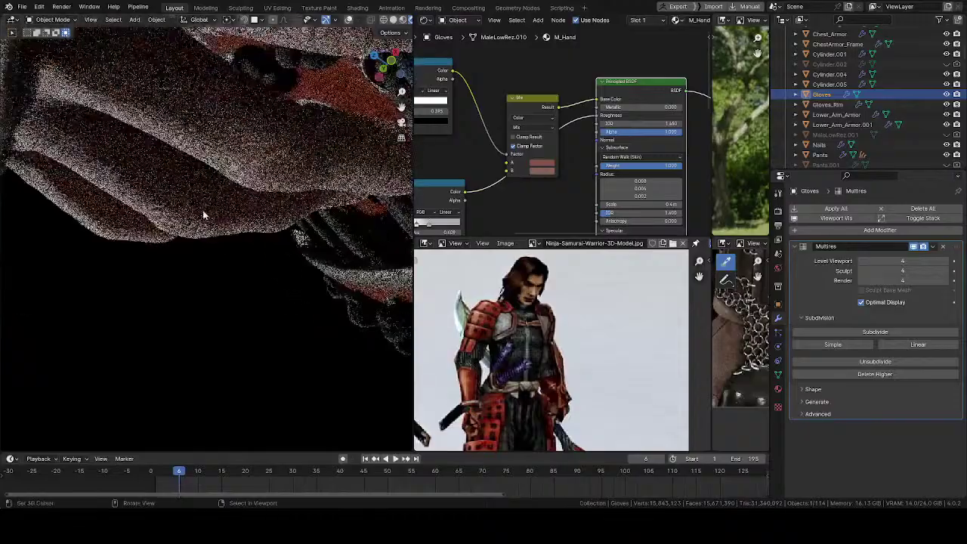
middle_click_drag(236, 151, 281, 151)
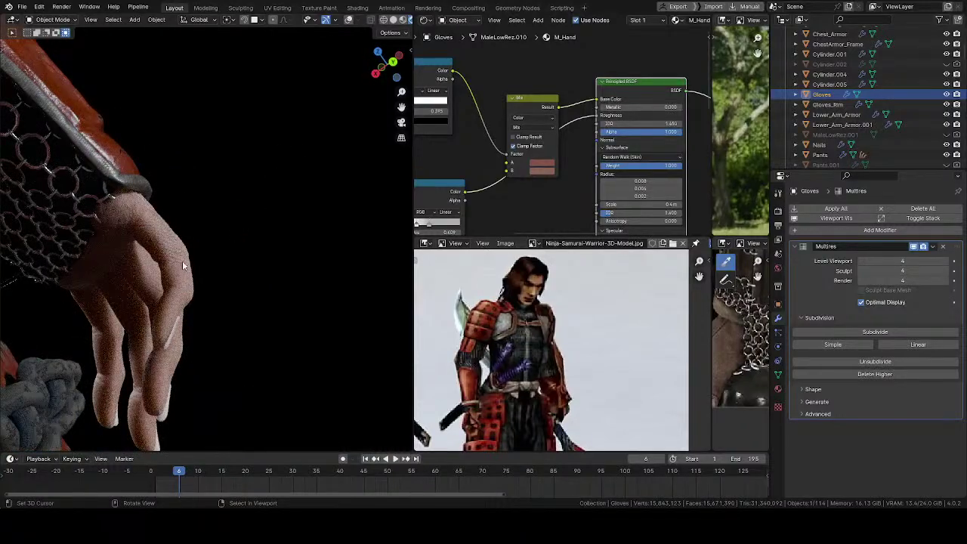
middle_click_drag(182, 264, 194, 256)
middle_click_drag(257, 280, 235, 291, "shift")
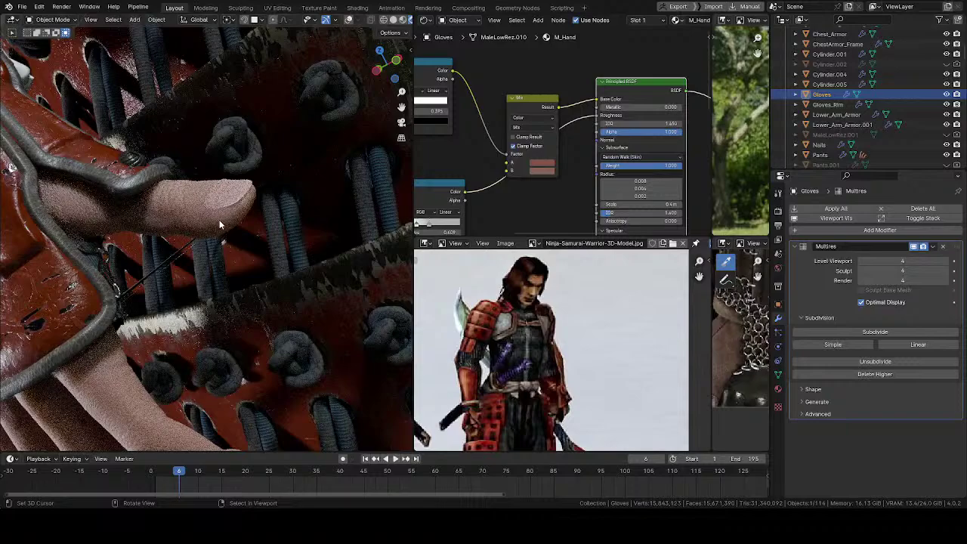
middle_click_drag(163, 186, 264, 203)
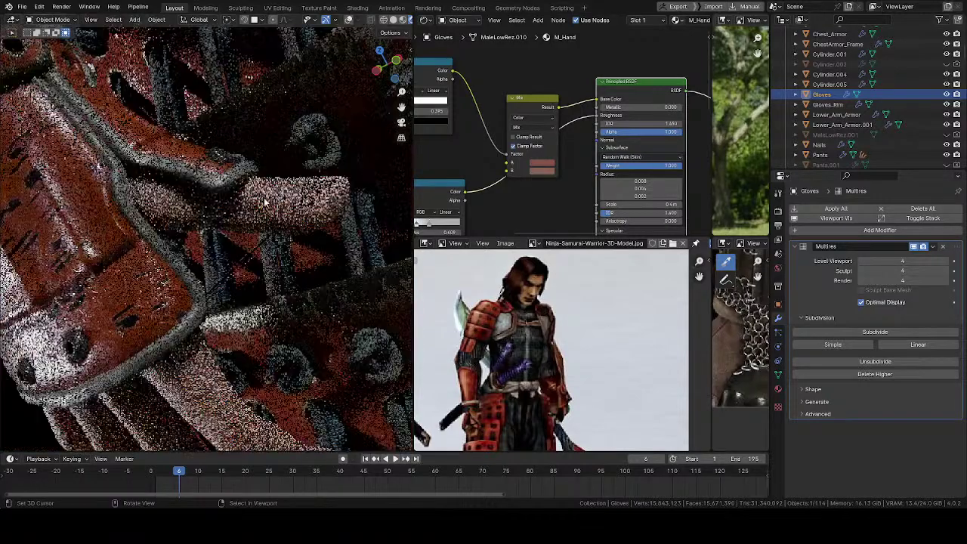
scroll(261, 200, "up", 4)
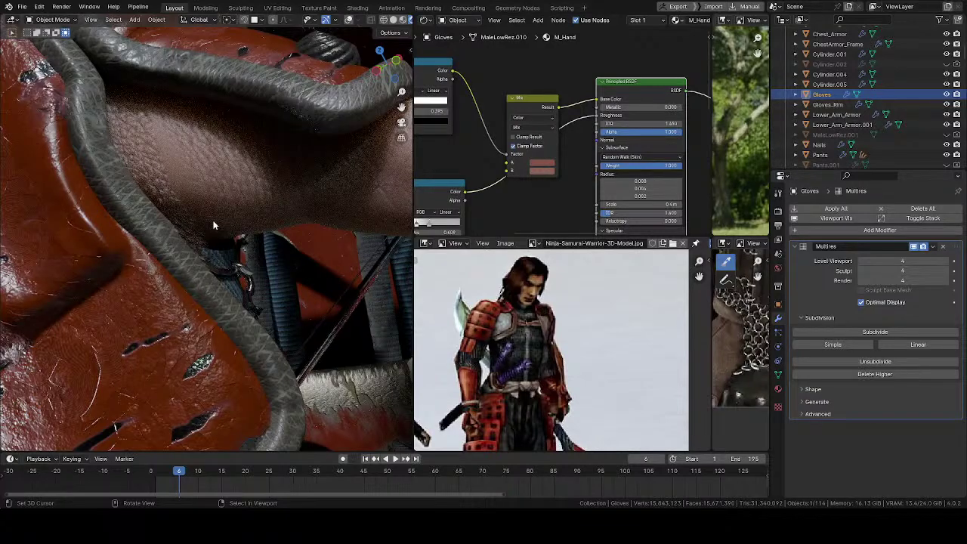
middle_click_drag(202, 181, 228, 234)
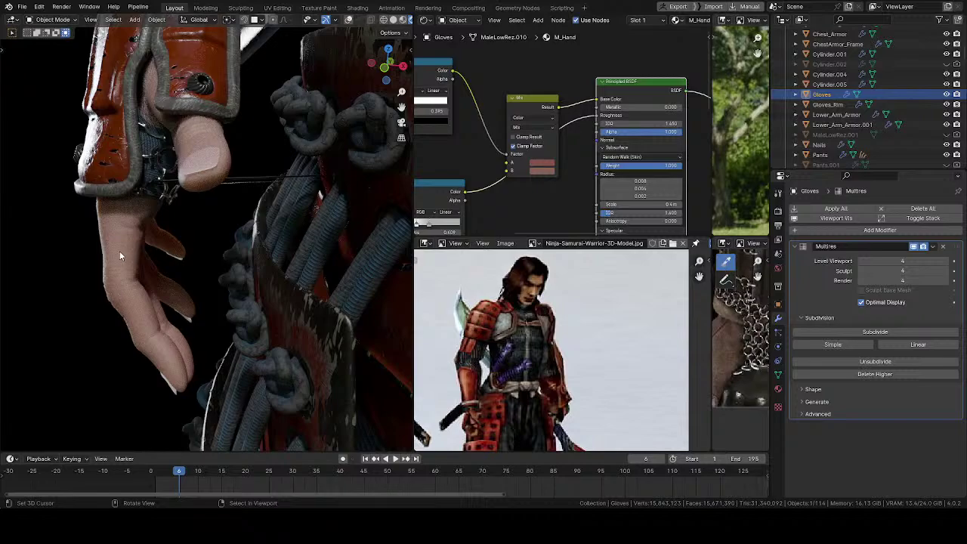
middle_click_drag(119, 251, 195, 226)
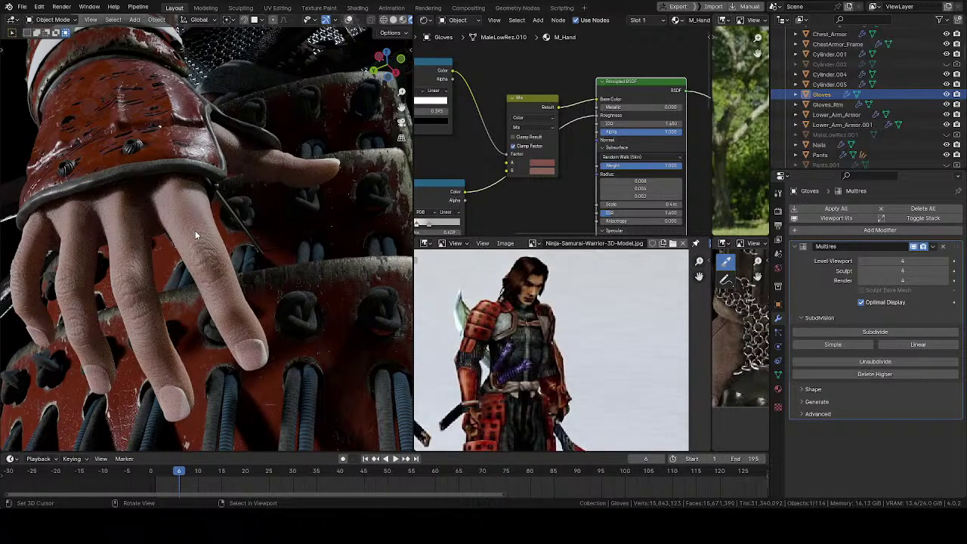
- Set the viewport to solid shading with overlays shown, and enter Edit Mode on the Gloves mesh with nothing selected
key("z")
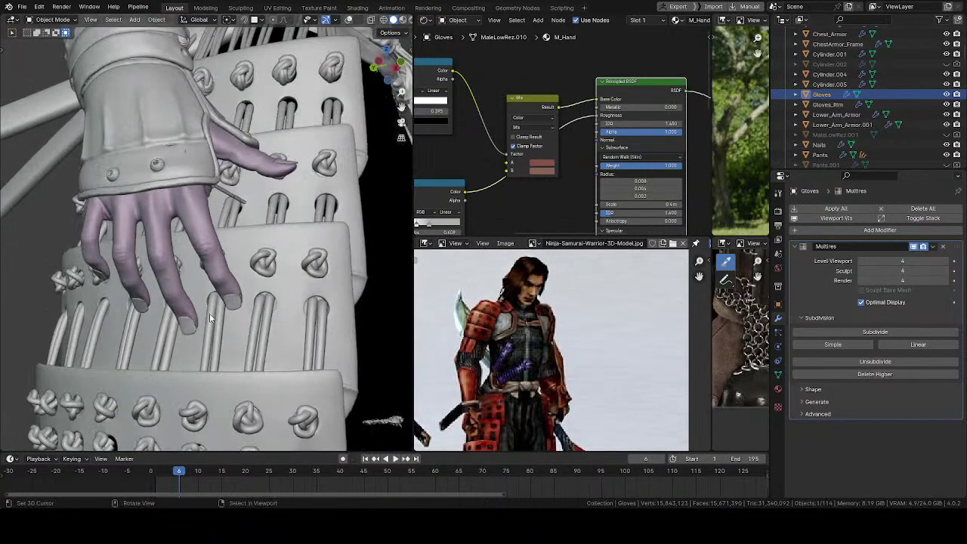
middle_click_drag(210, 317, 199, 297)
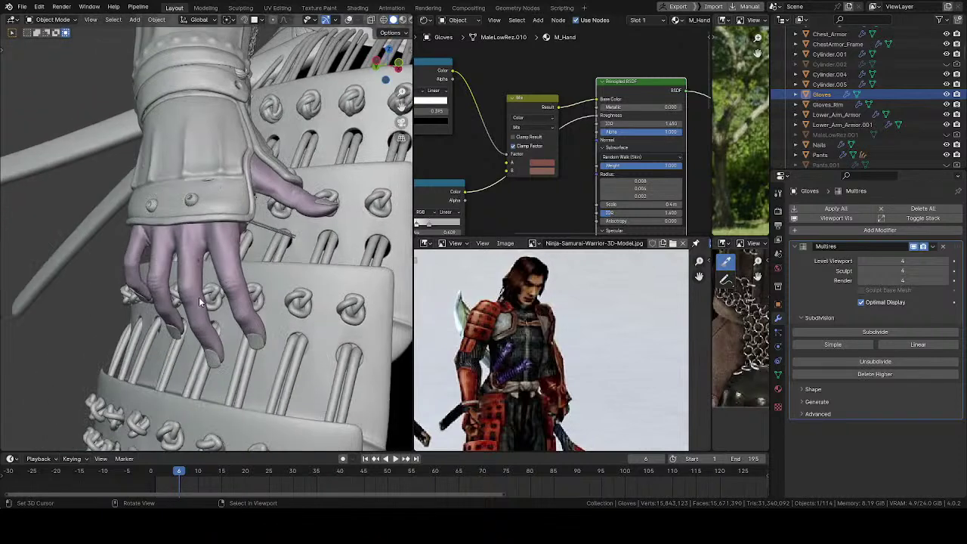
key("alt+shift+z")
middle_click_drag(235, 240, 191, 251)
key("ctrl+Tab")
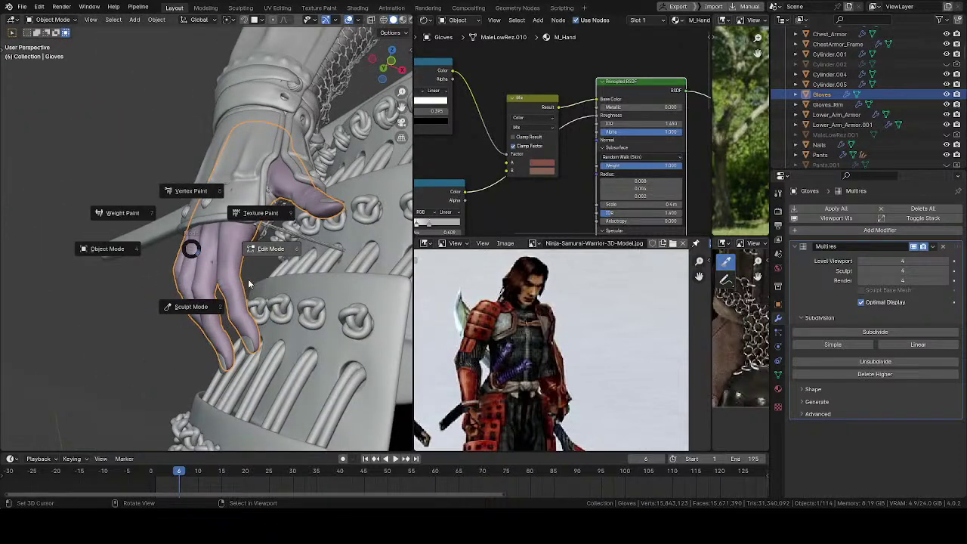
left_click(270, 247)
middle_click_drag(268, 248, 192, 243, "ctrl")
key("alt+a")
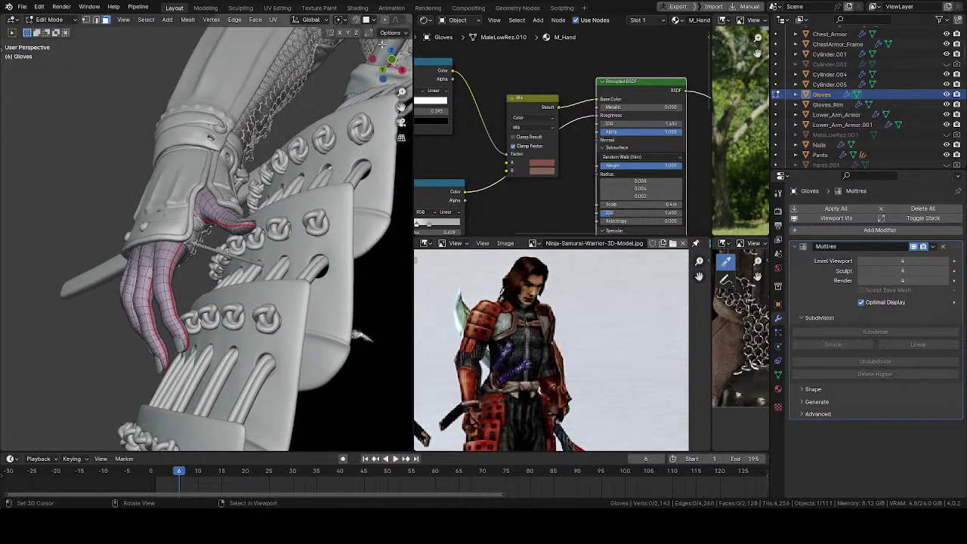
- Replace the Shader Editor with the UV Editor and add a new UV map to the Gloves mesh, based on UVMap.001
left_click(426, 19)
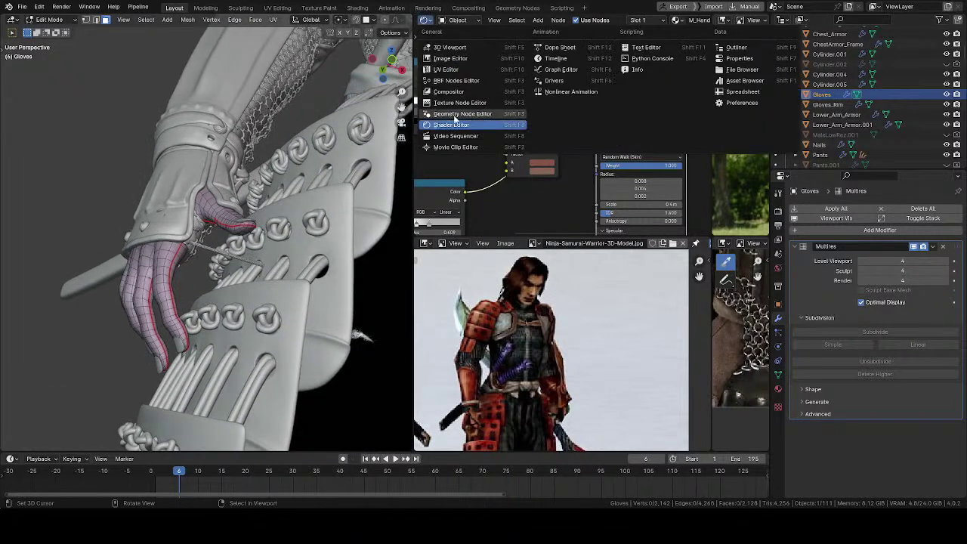
left_click(447, 69)
left_click(778, 374)
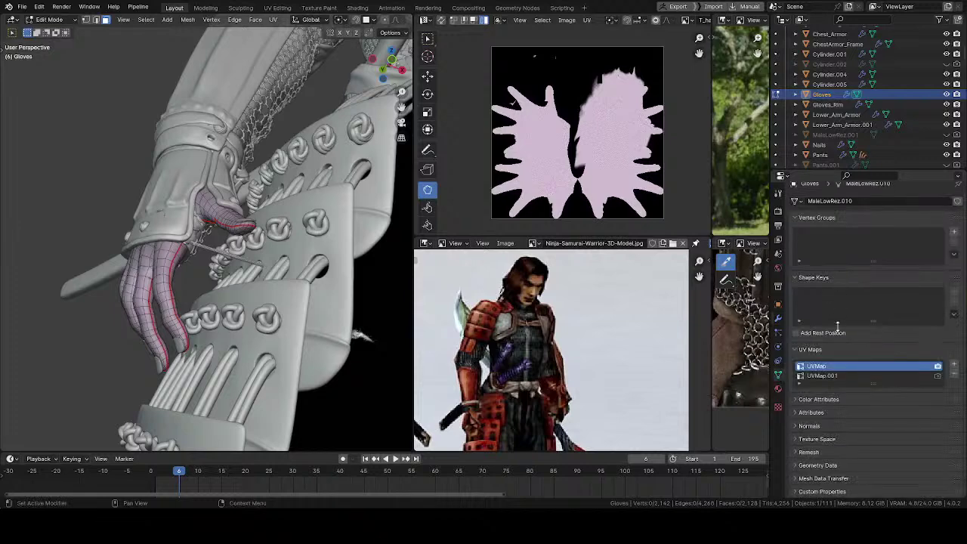
left_click(953, 365)
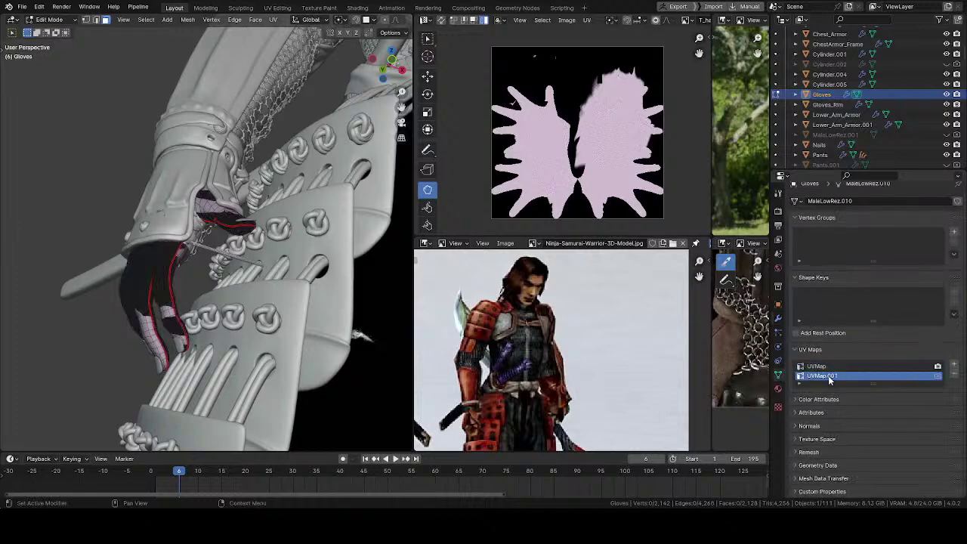
left_click(953, 365)
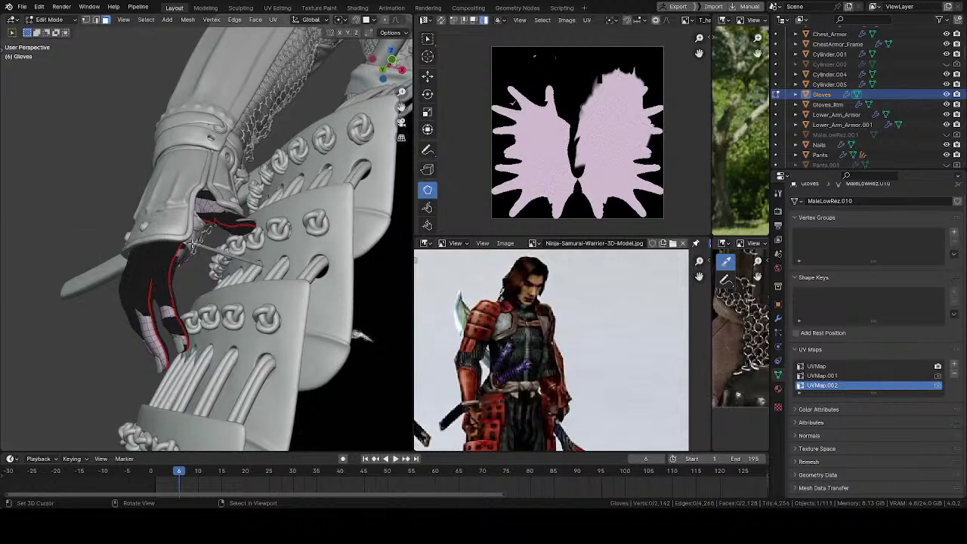
- Select all faces of the Gloves mesh and display the fingershand_Combine.png texture behind their UVs
key("a")
middle_click_drag(522, 148, 478, 140)
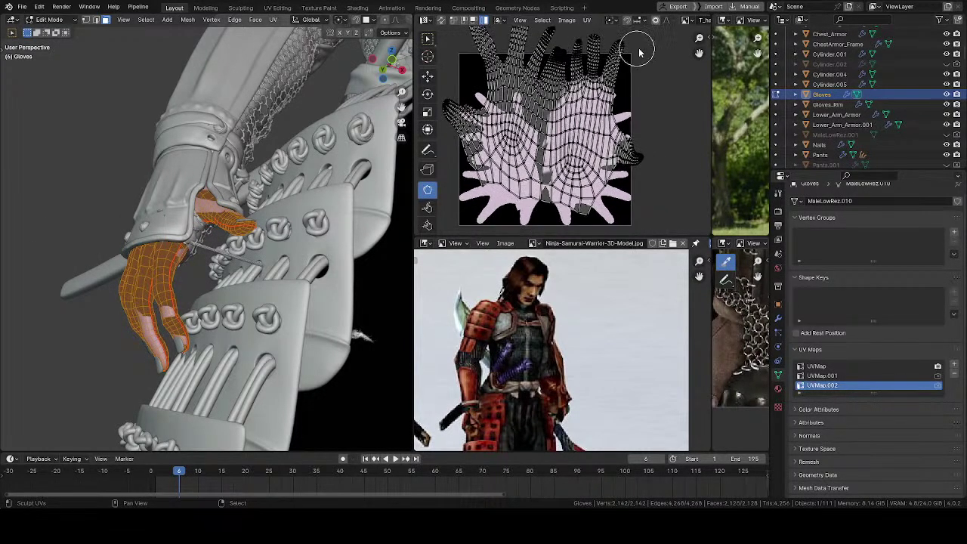
scroll(596, 24, "down", 3)
left_click(571, 20)
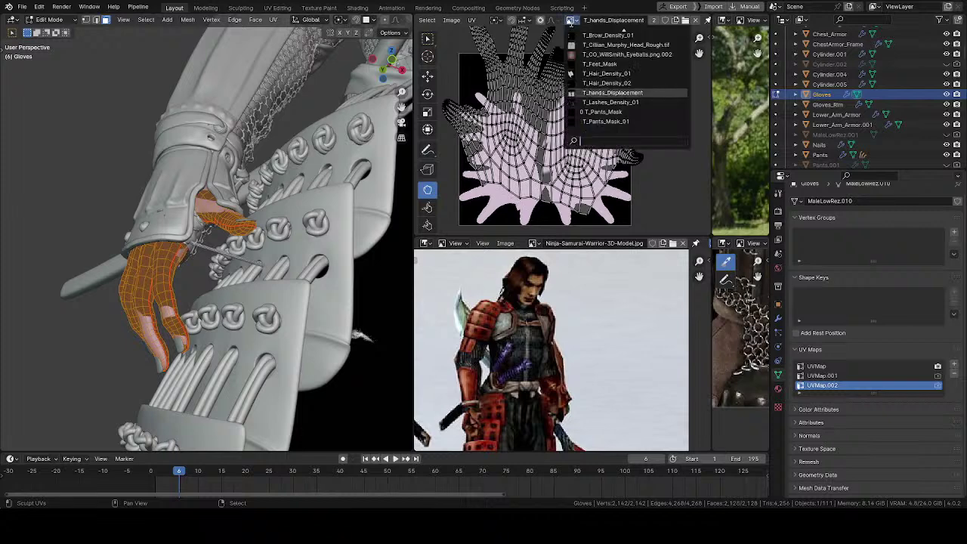
left_click(571, 21)
left_click(570, 21)
type("finge")
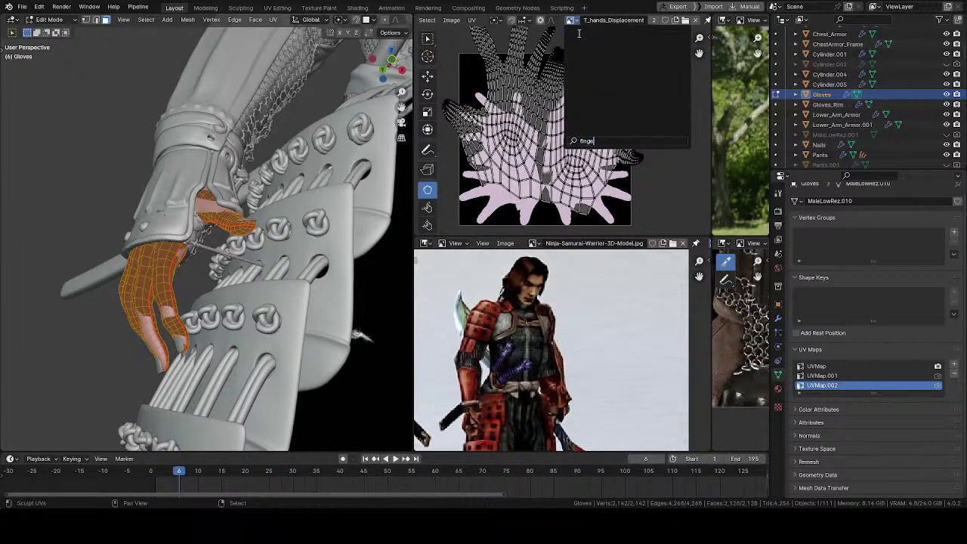
left_click(580, 35)
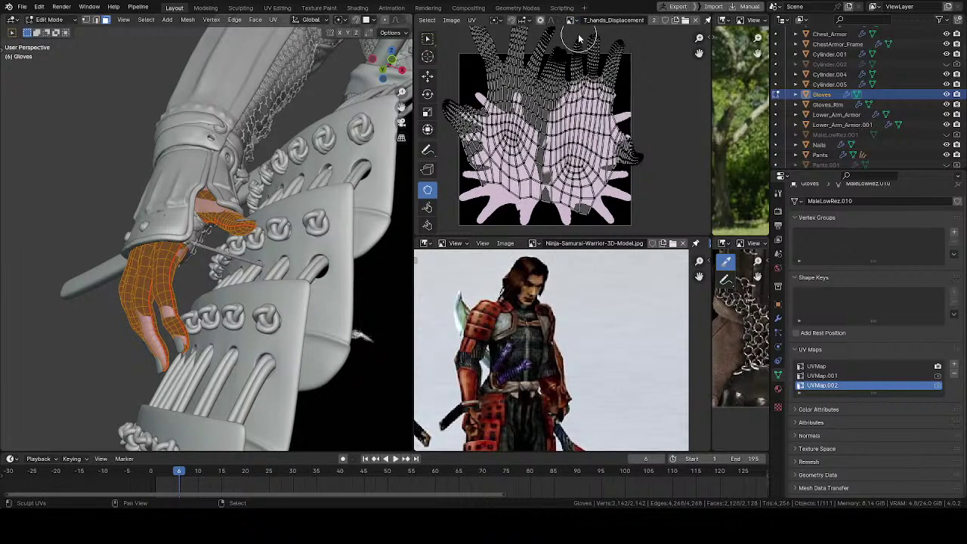
left_click(572, 21)
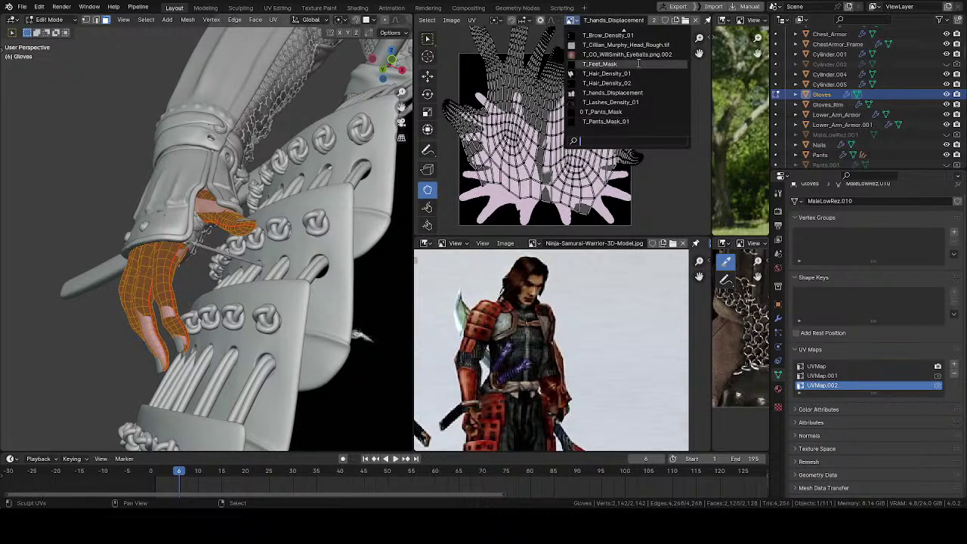
scroll(630, 60, "up", 5)
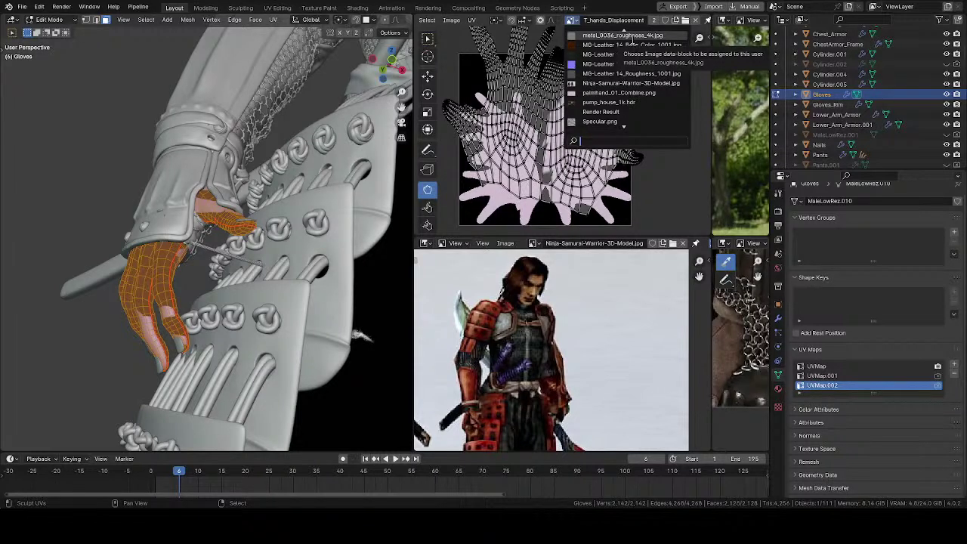
scroll(628, 34, "up", 5)
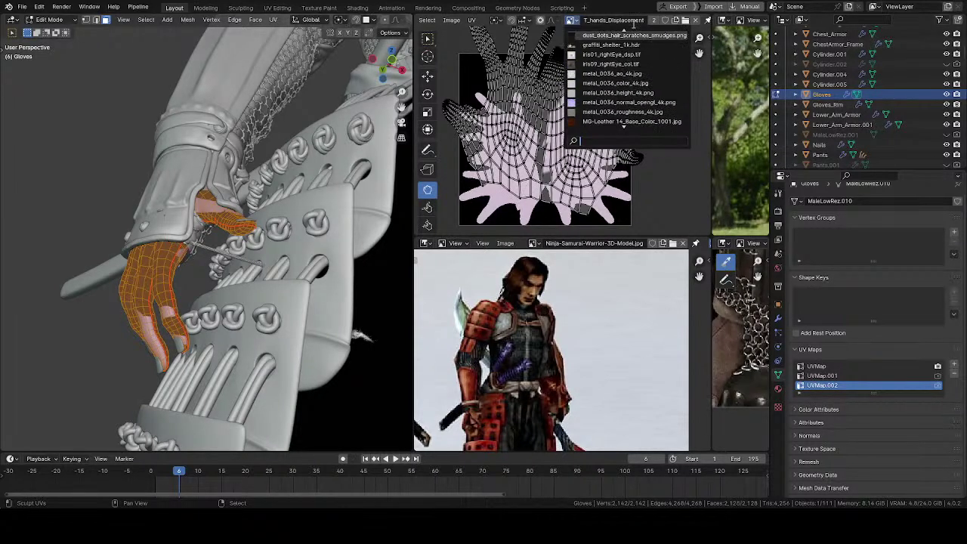
scroll(633, 25, "up", 7)
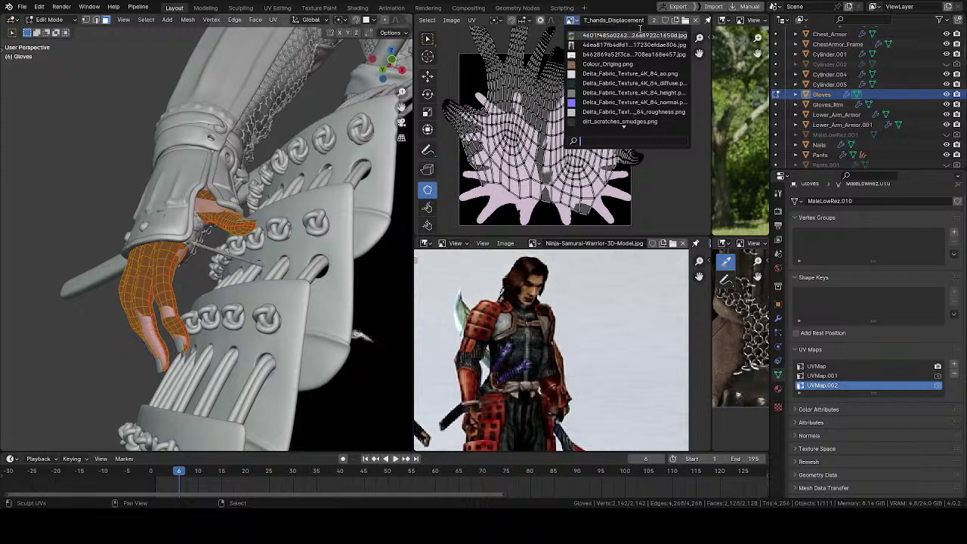
left_click(636, 4)
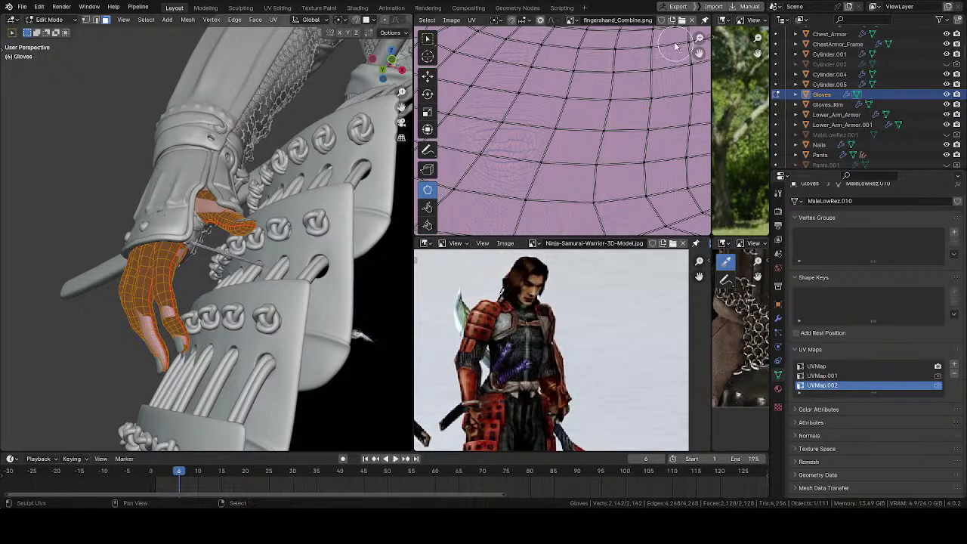
- Enlarge the UV Editor over the reference image area to show the hands' UV layout across the texture
scroll(632, 156, "down", 4)
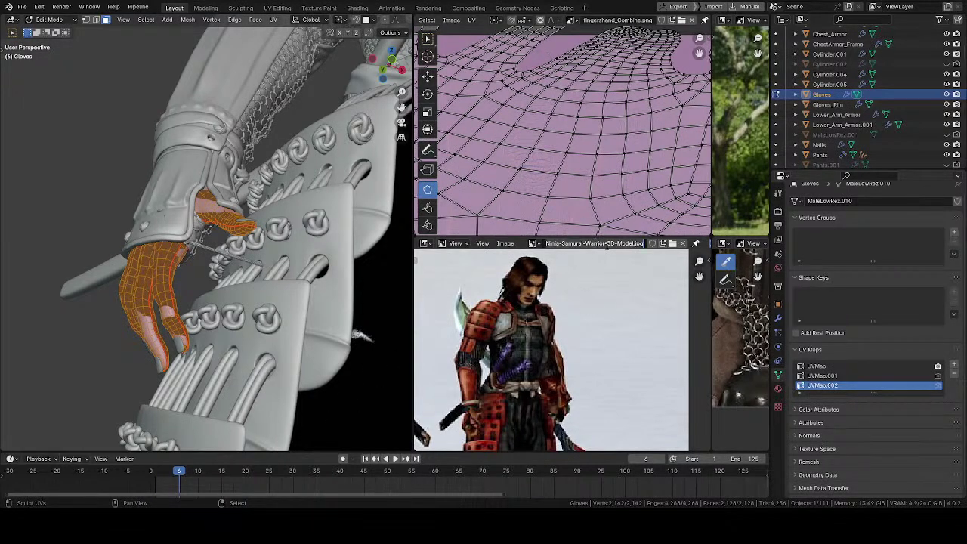
left_click_drag(612, 239, 612, 408)
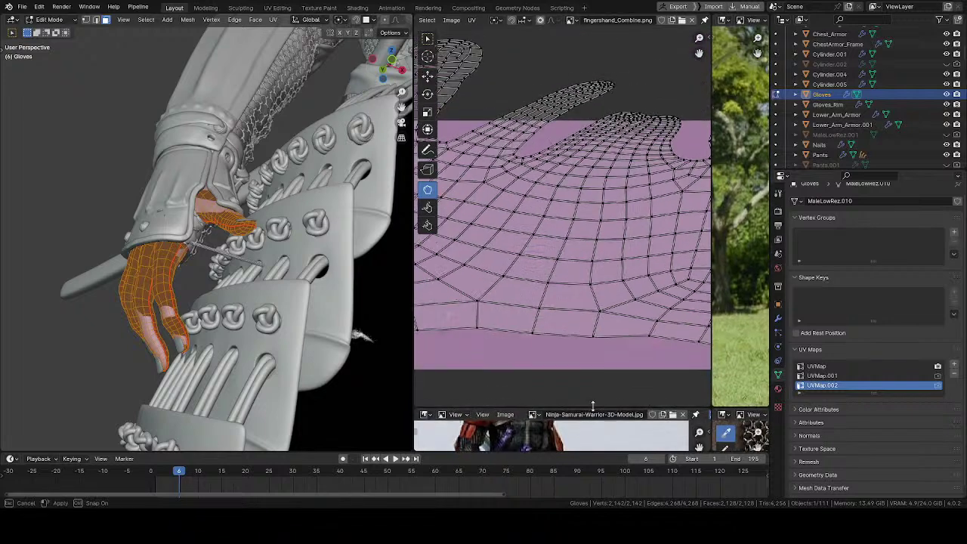
scroll(588, 205, "down", 3)
middle_click_drag(572, 254, 618, 267)
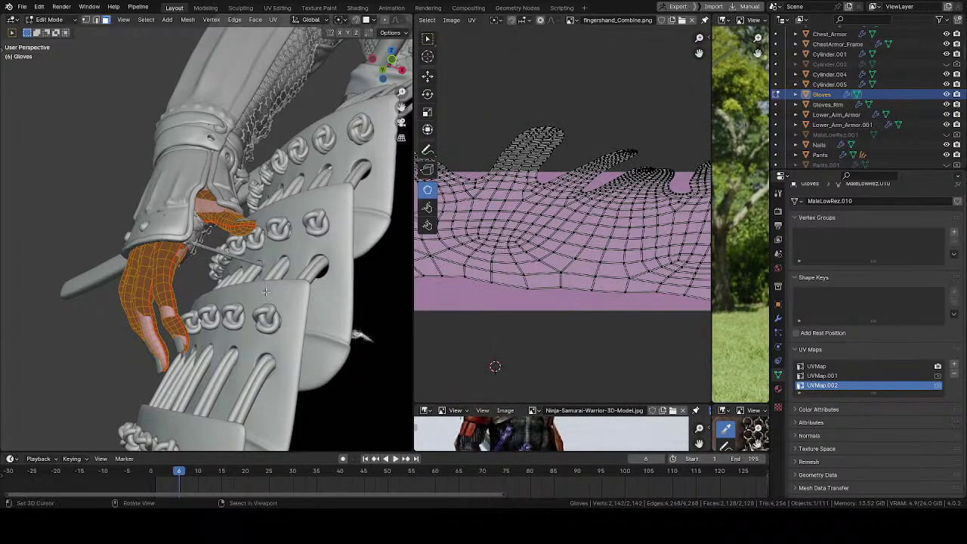
- Switch the Gloves mesh to edge selection and select the edge loop across the hand behind the index finger's knuckle
middle_click_drag(150, 260, 253, 202)
left_click(236, 233, "alt+shift")
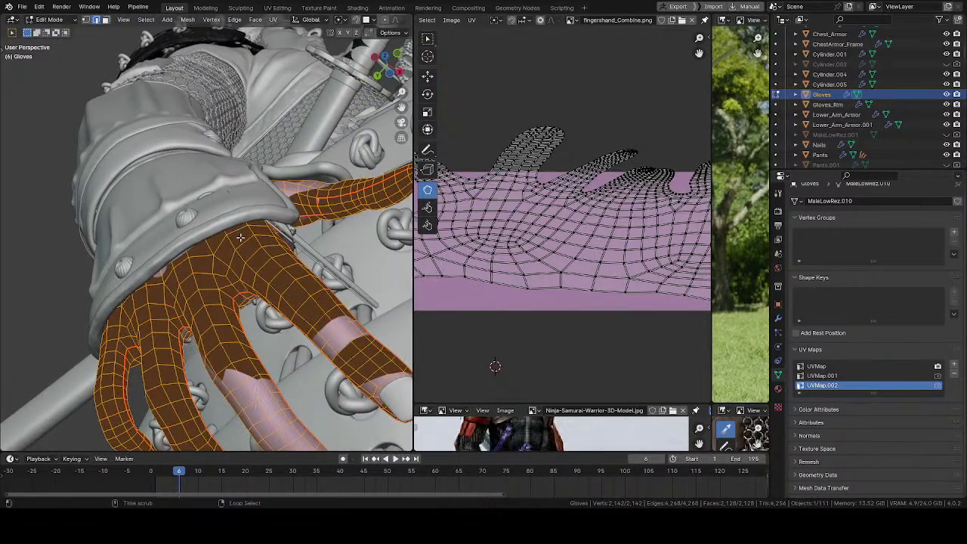
left_click(244, 241, "alt")
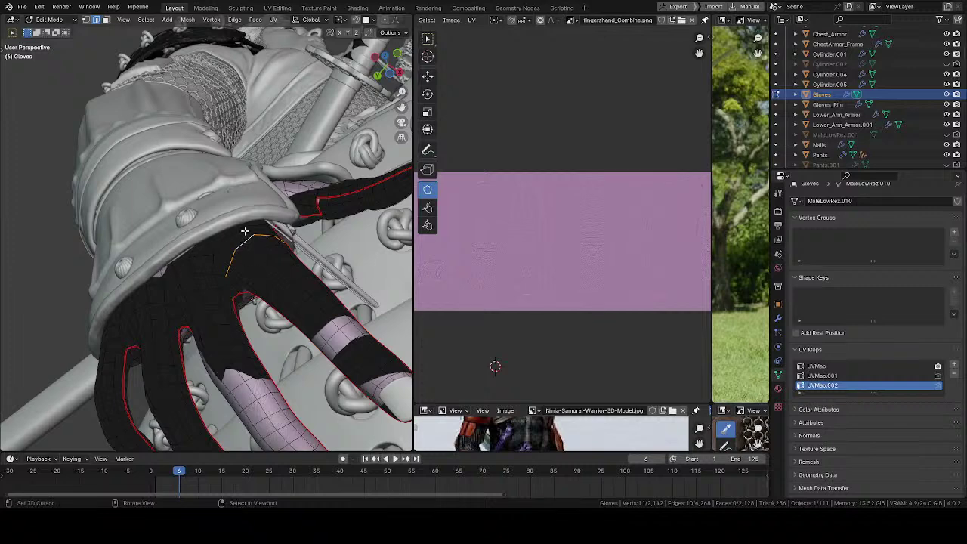
middle_click_drag(244, 235, 178, 221)
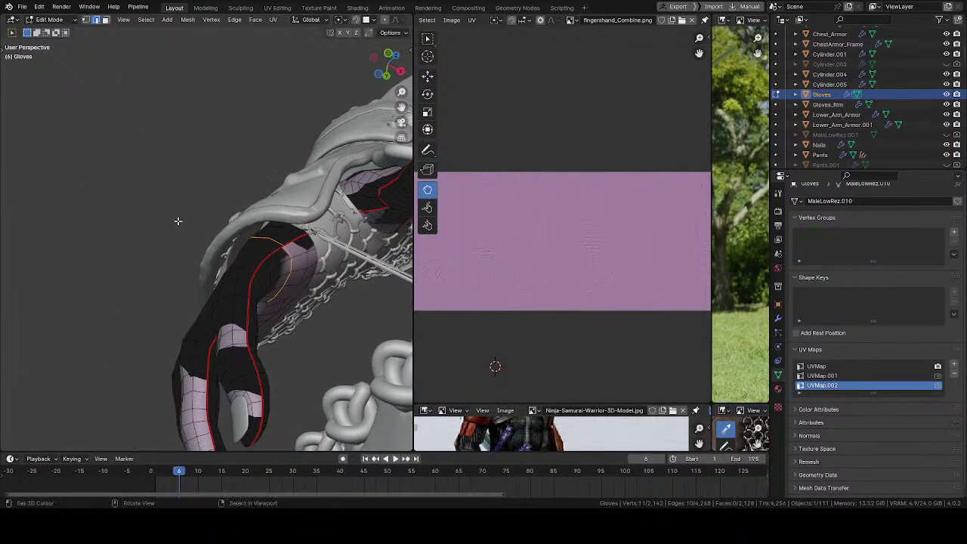
- Make UVMap the active UV map of the Gloves mesh from Object Mode and return to Edit Mode
key("ctrl+Tab")
left_click(197, 241)
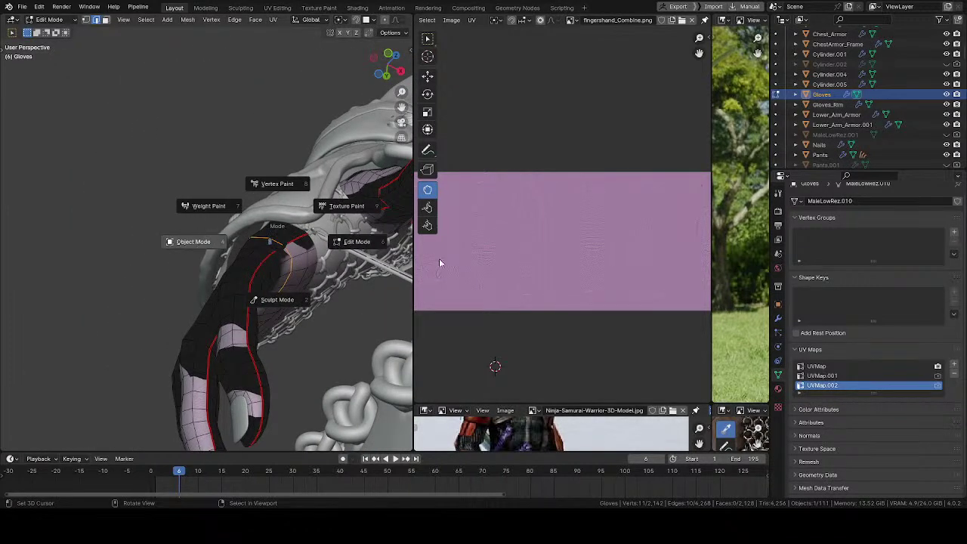
left_click(816, 366)
scroll(376, 329, "up", 5)
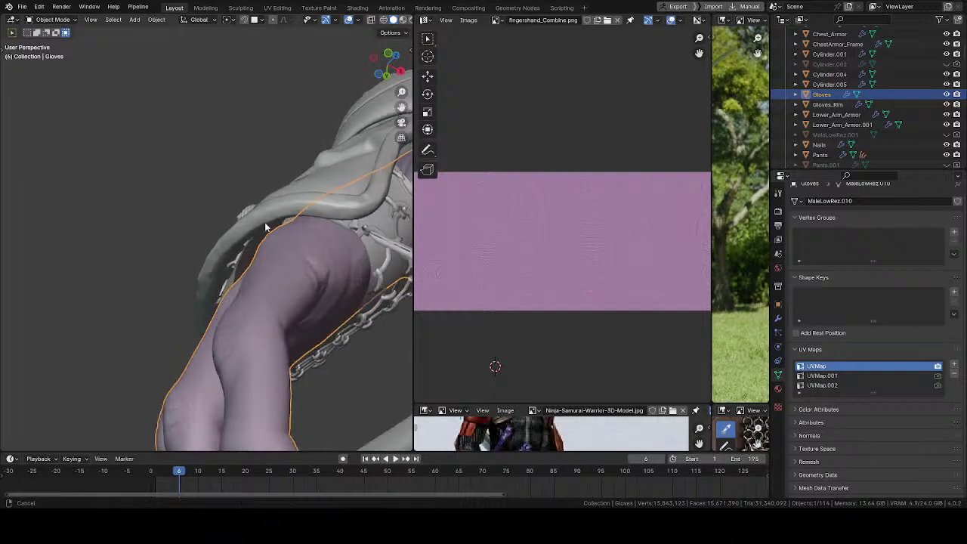
middle_click_drag(376, 328, 234, 213)
scroll(200, 246, "down", 4)
key("ctrl+Tab")
left_click(322, 255)
middle_click_drag(172, 258, 176, 234)
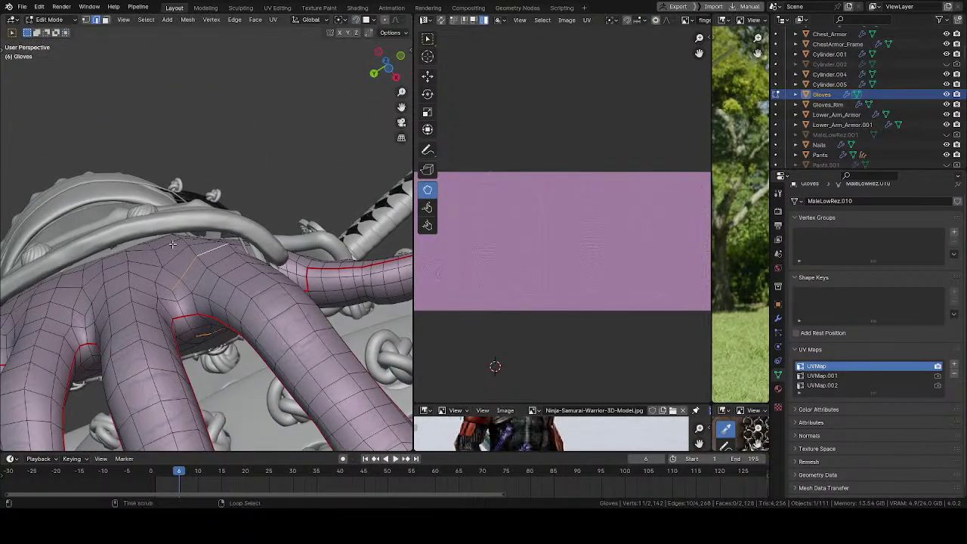
- Select the edges running across the knuckles behind the four fingers and isolate the Gloves in local view
right_click(176, 256, "alt")
left_click(150, 265, "alt")
left_click(57, 296, "alt+shift")
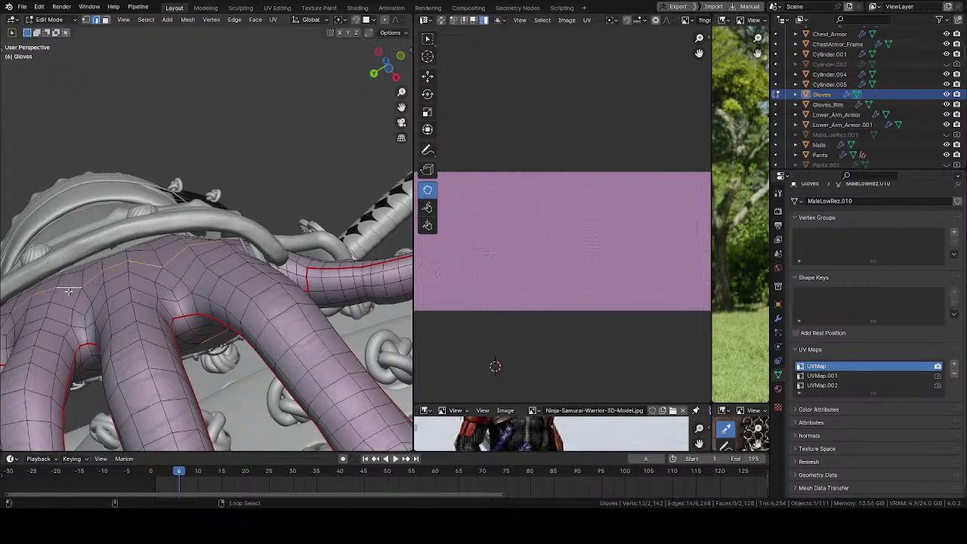
middle_click_drag(60, 291, 192, 243)
key("KP_Divide")
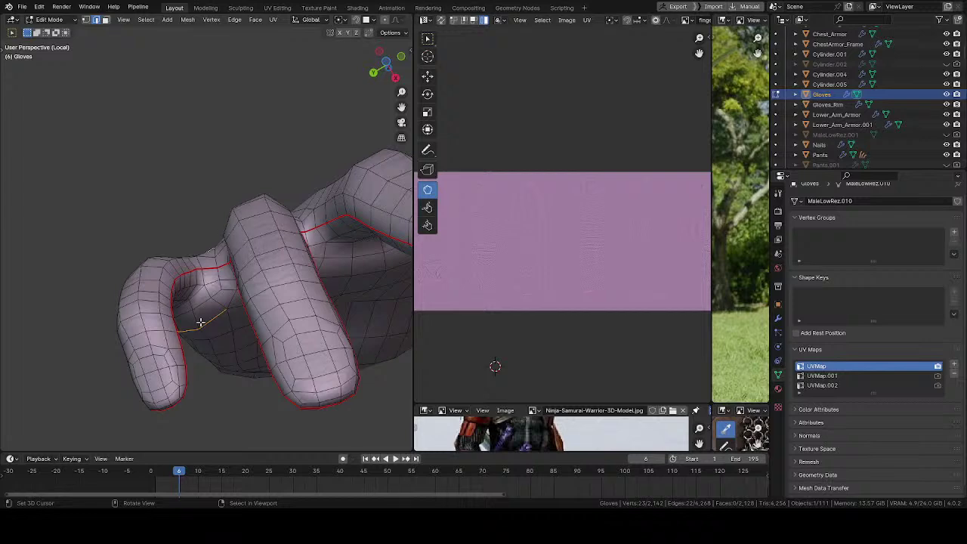
- Activate UVMap.002 and mark the edge loops around the bases of the four fingers and the thumb as seams
mouse_move(201, 322)
middle_mouse_down()
mouse_move(181, 188)
mouse_move(244, 270)
mouse_move(143, 248)
mouse_move(151, 298)
mouse_move(177, 334)
mouse_move(188, 328)
middle_mouse_up()
left_click(822, 386)
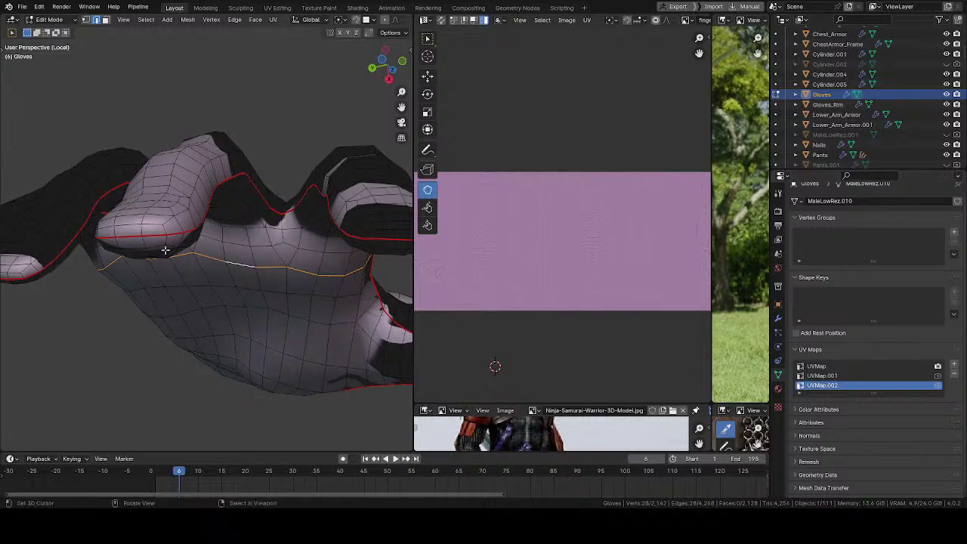
middle_click_drag(166, 249, 316, 225)
right_click(321, 208, "alt+shift")
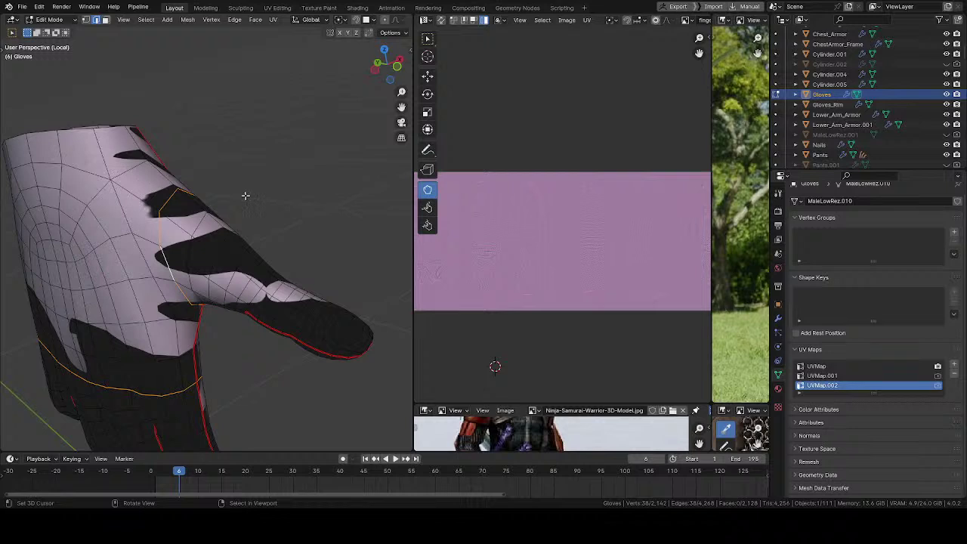
key("u")
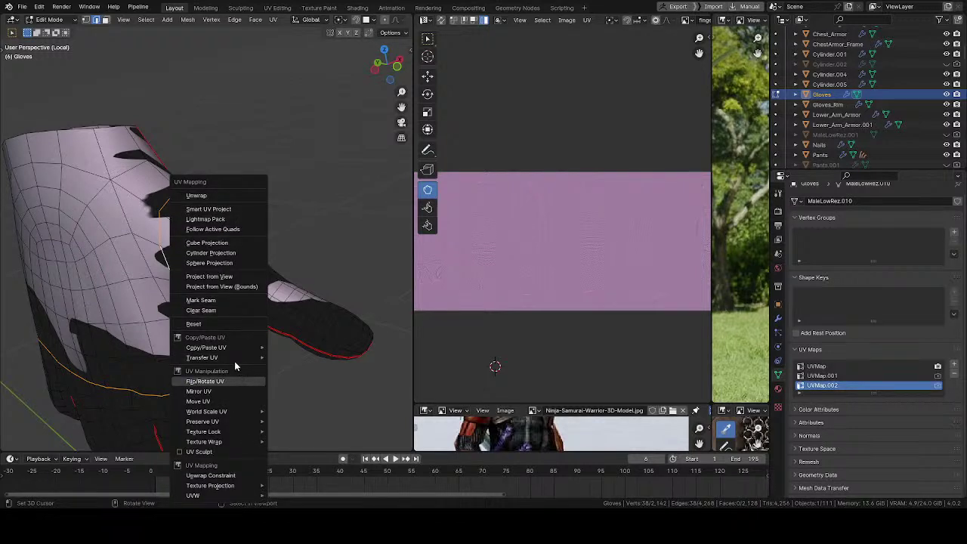
left_click(227, 300)
- Clear the old seam along the web between the thumb and the index finger
middle_click_drag(244, 274, 170, 248)
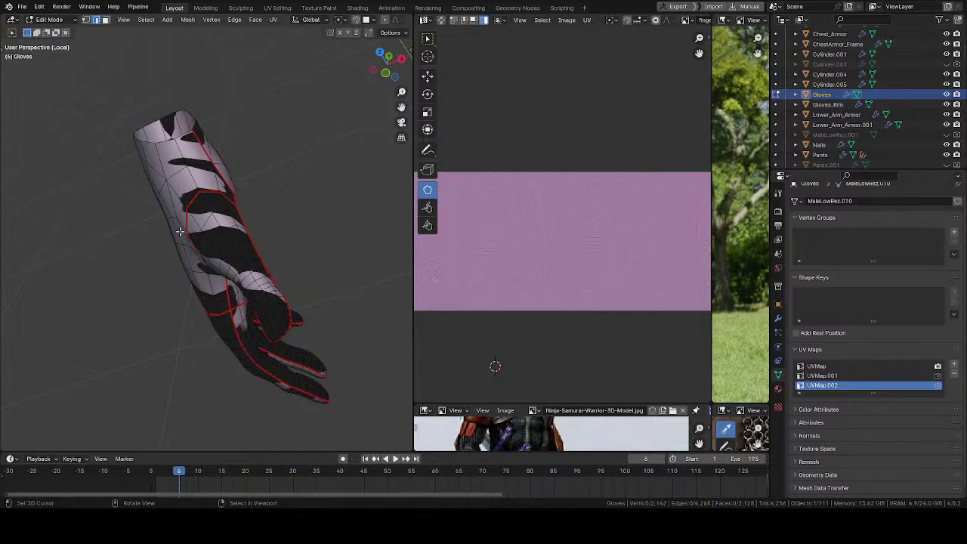
middle_click_drag(200, 263, 181, 257)
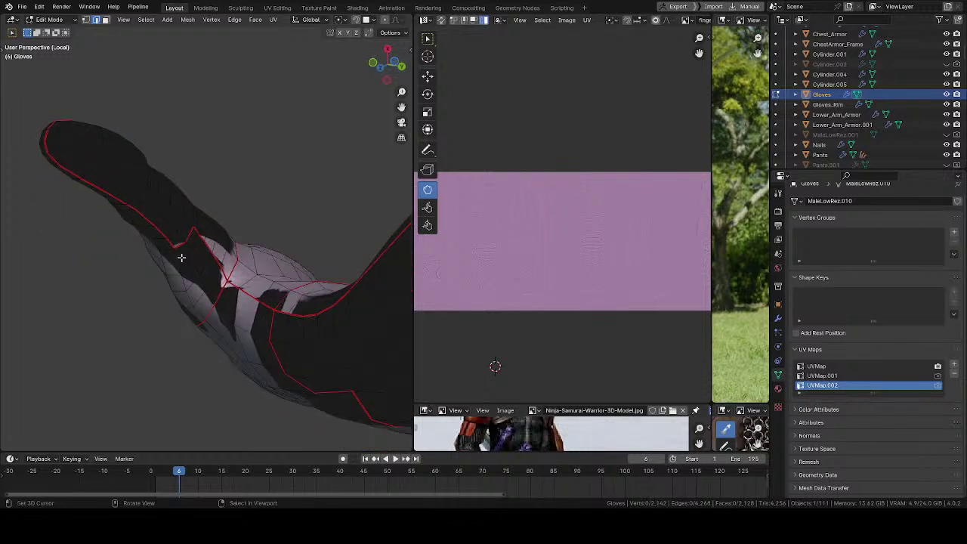
left_click(182, 244, "ctrl")
left_click(230, 263, "ctrl")
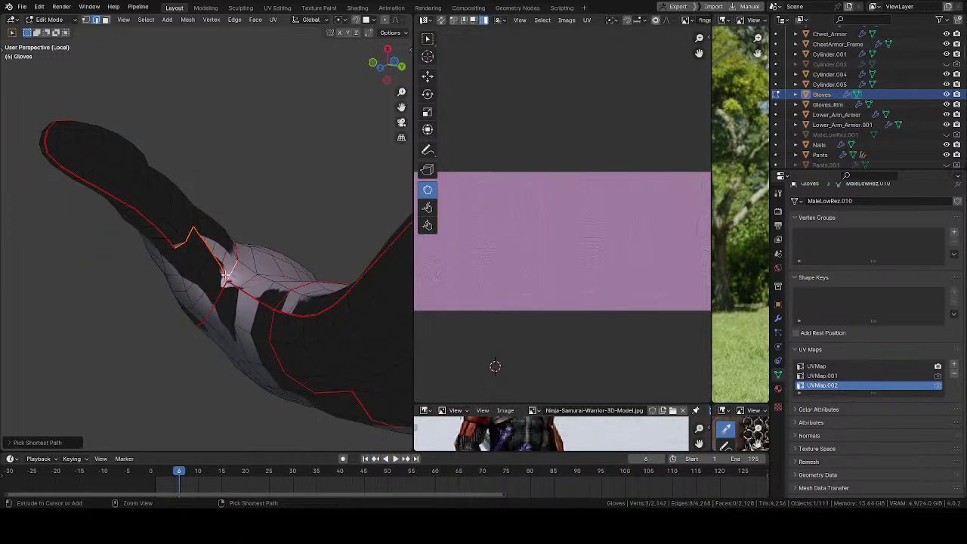
key("u")
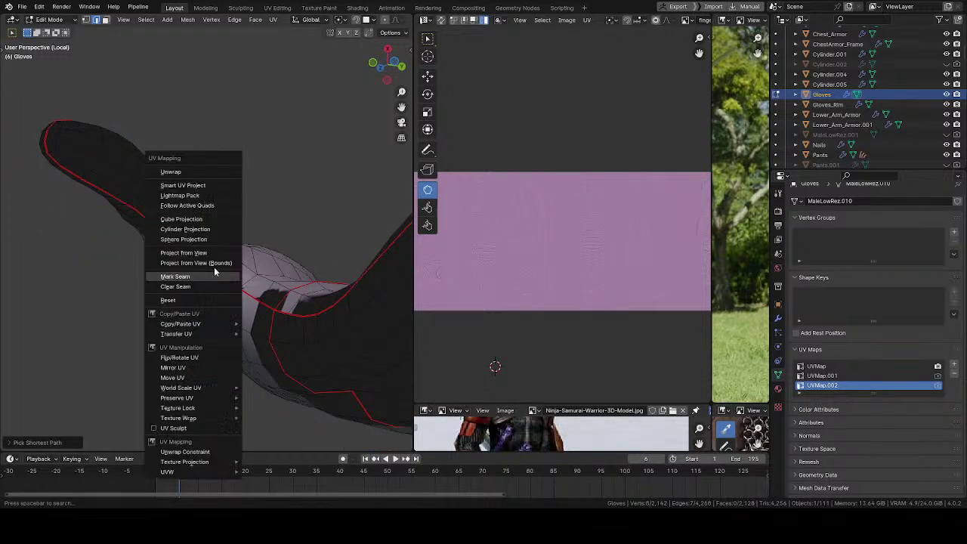
left_click(216, 291)
- Select the edge path joining the web between index and middle fingers to the seam across the finger bases
middle_click_drag(216, 293, 267, 23)
left_click(225, 205, "ctrl")
left_click(218, 243, "shift")
left_click(214, 265, "shift")
middle_click_drag(216, 309, 175, 247, "shift")
left_click(189, 216, "shift")
left_click(191, 262, "shift")
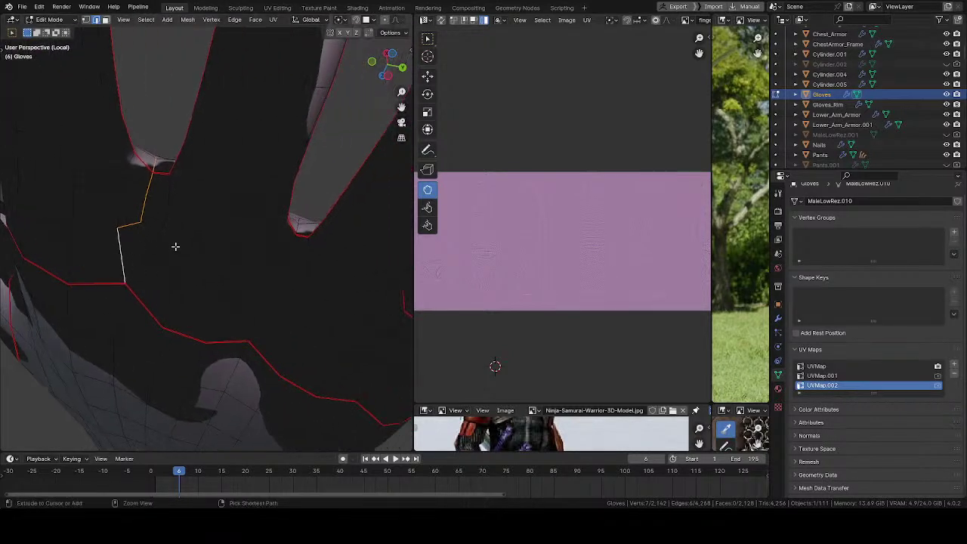
- Add the edge paths joining the middle–ring finger web to the finger-base seam on both sides of the hand
scroll(181, 256, "down", 3)
middle_click_drag(209, 283, 253, 275)
left_click(247, 263, "shift")
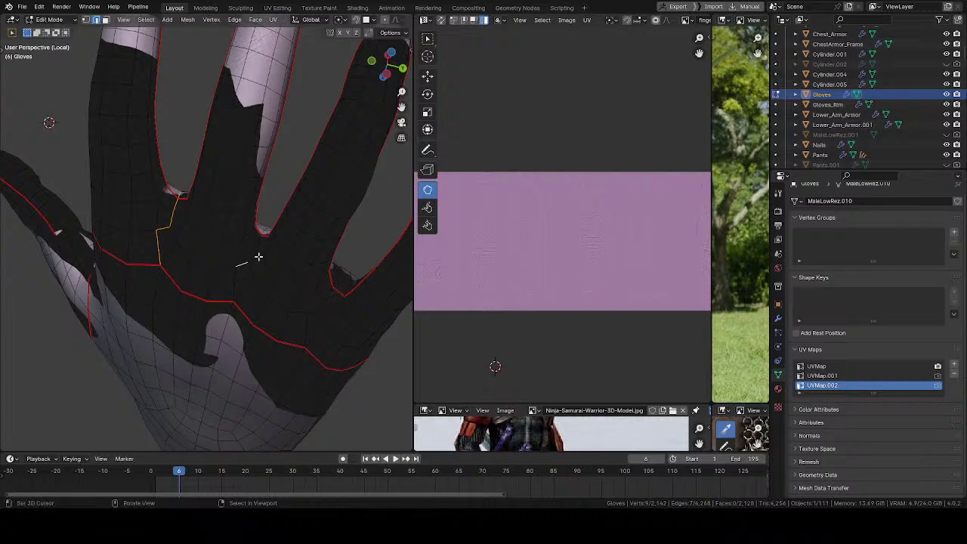
left_click(236, 290, "ctrl")
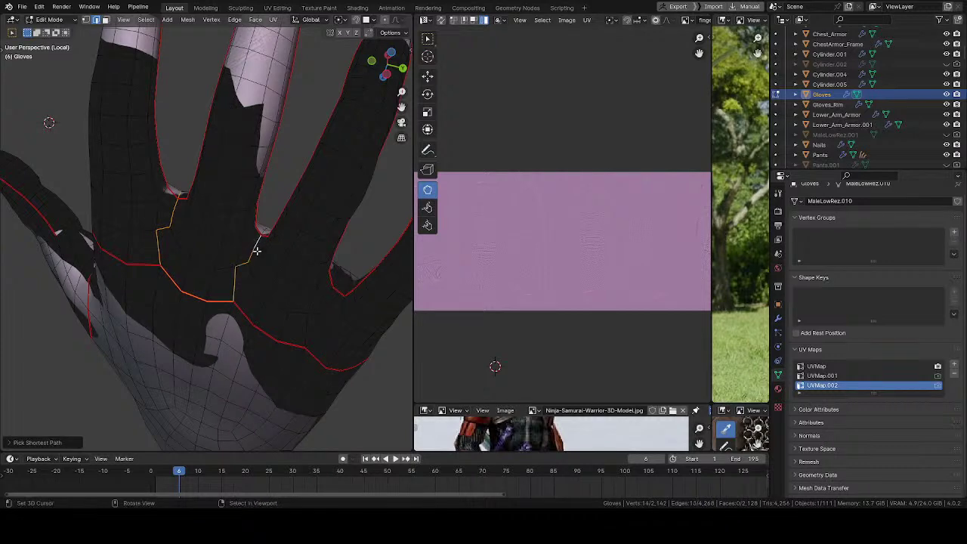
middle_click_drag(257, 250, 293, 239)
left_click(293, 239, "ctrl")
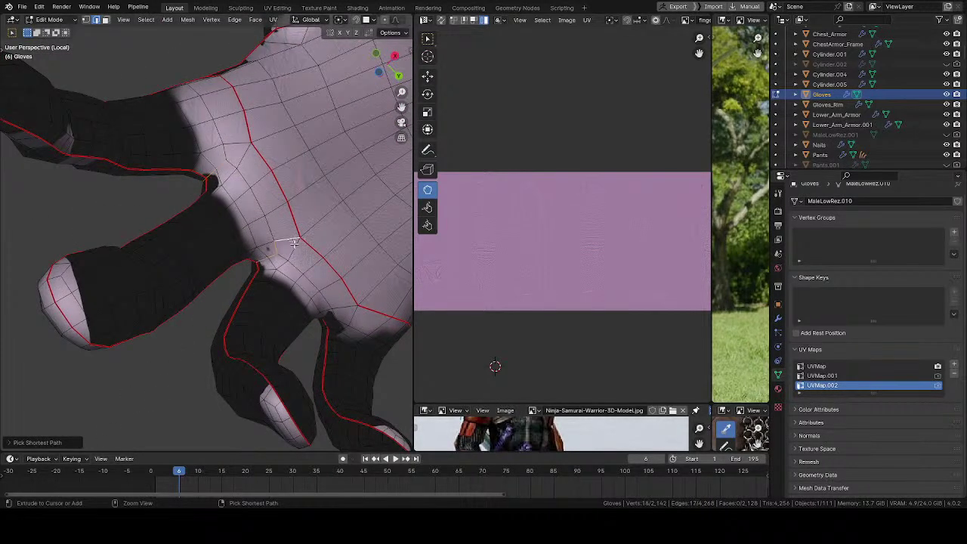
- Add the remaining edges connecting the index–middle and ring–little finger webs to the finger-base seam
middle_click_drag(286, 279, 266, 267, "shift")
left_click(205, 140, "shift")
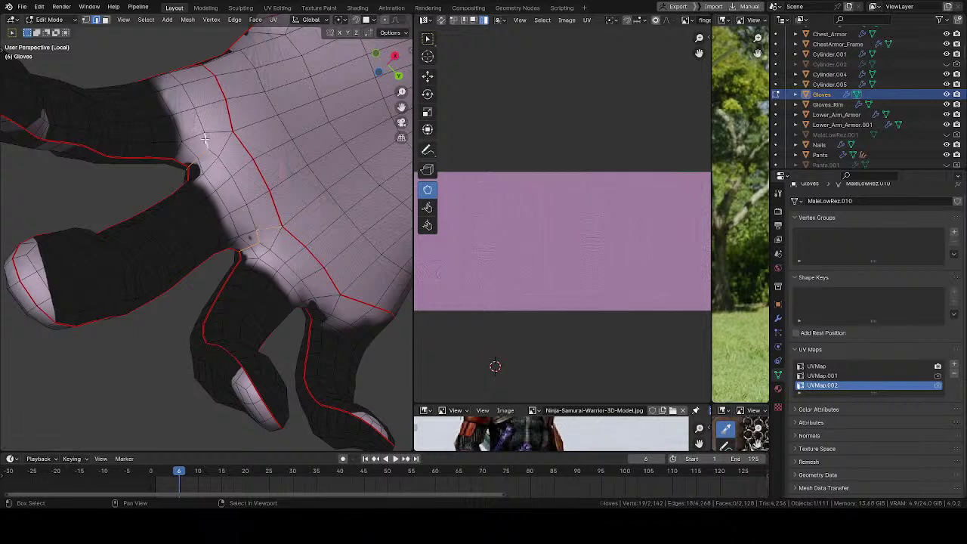
left_click(215, 129, "shift")
middle_click_drag(236, 165, 173, 132, "shift")
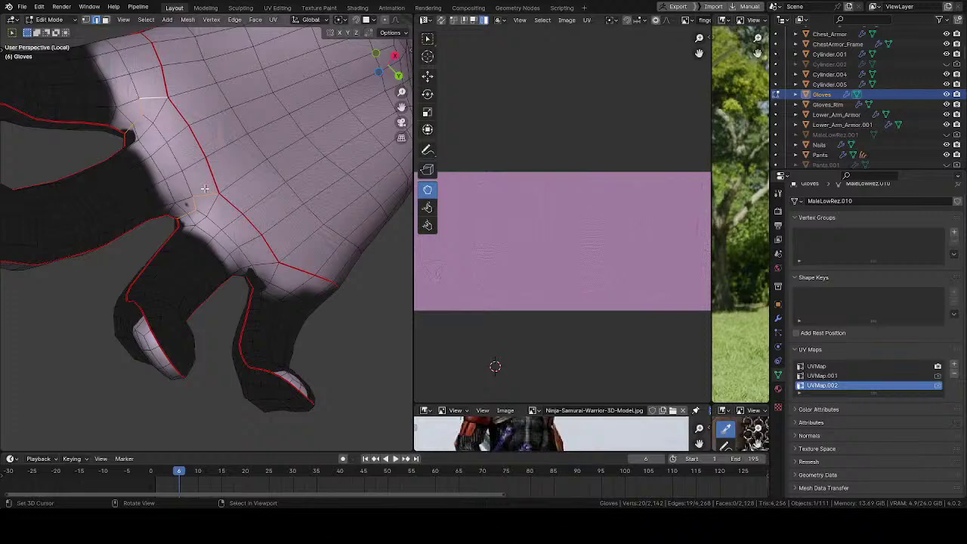
middle_click_drag(238, 409, 238, 272)
left_click(248, 274, "shift")
left_click(237, 306, "ctrl")
left_click(241, 266, "shift")
left_click(246, 262, "shift")
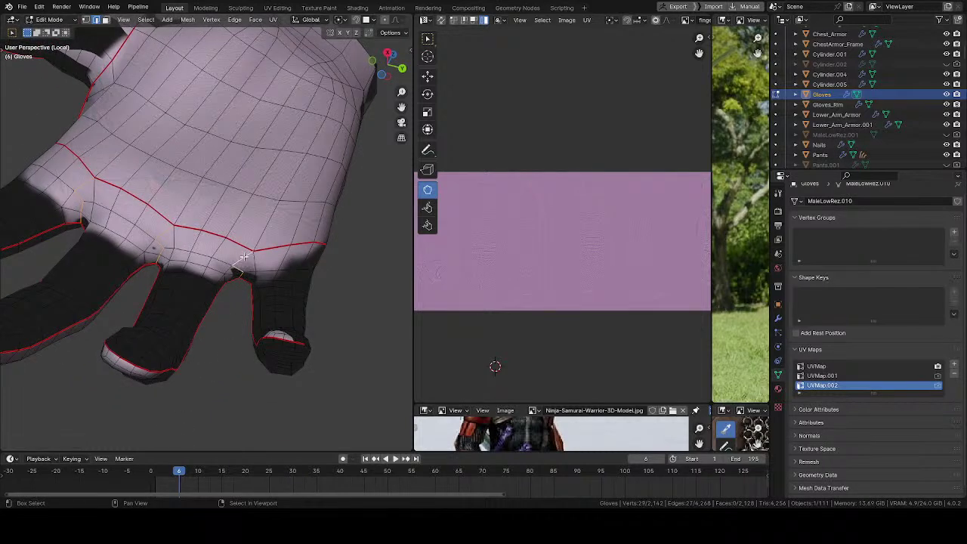
- Add the edge path along the little finger's outer side from tip to base, and mark all selected paths as seams
middle_click_drag(246, 217, 294, 227)
left_click(192, 280, "alt")
key("ctrl+z")
left_click(107, 147, "shift")
left_click(295, 218, "ctrl")
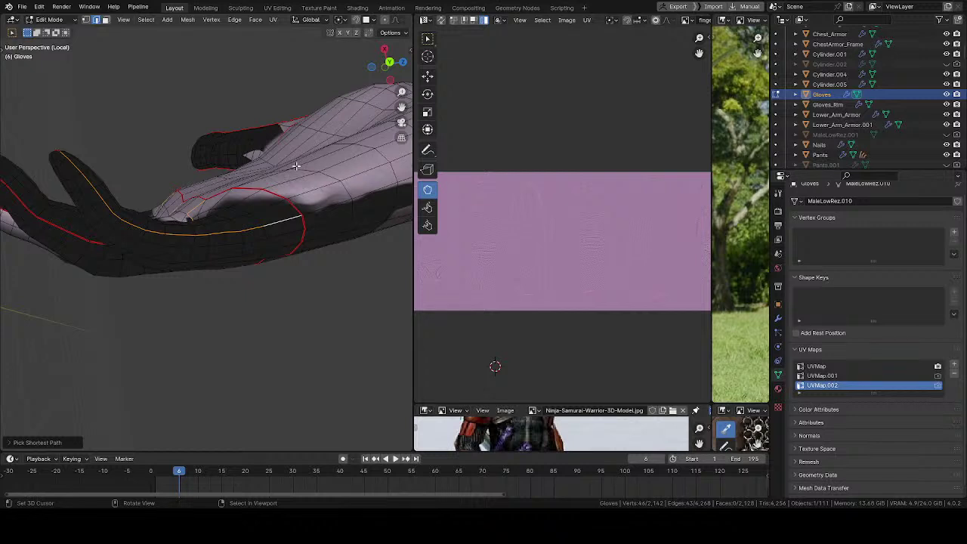
middle_click_drag(181, 234, 219, 212)
right_click(197, 232)
left_click(176, 222)
- Mark a seam along the edge path from the end of the thumb's seam to the loop around the thumb's base
scroll(205, 271, "up", 5)
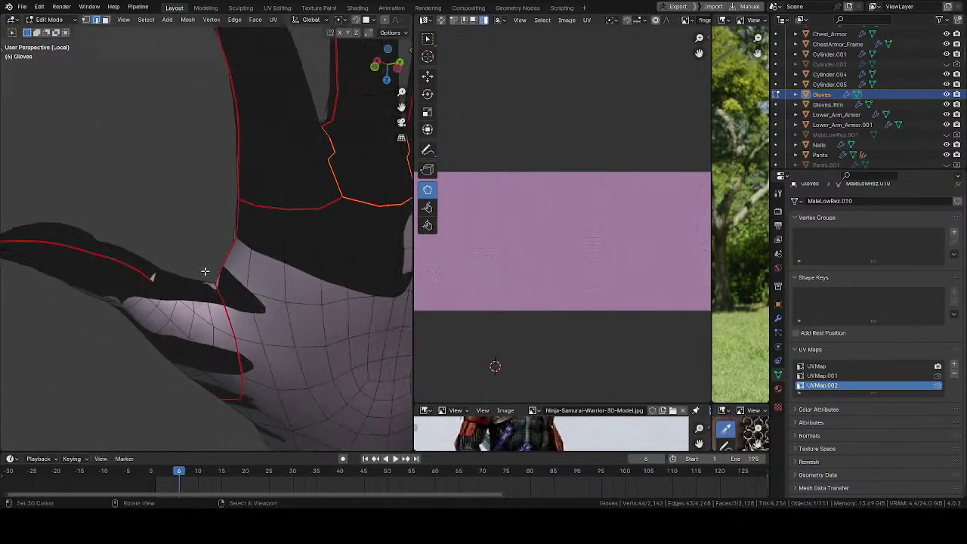
left_click(155, 278, "ctrl")
right_click(219, 279)
left_click(216, 279)
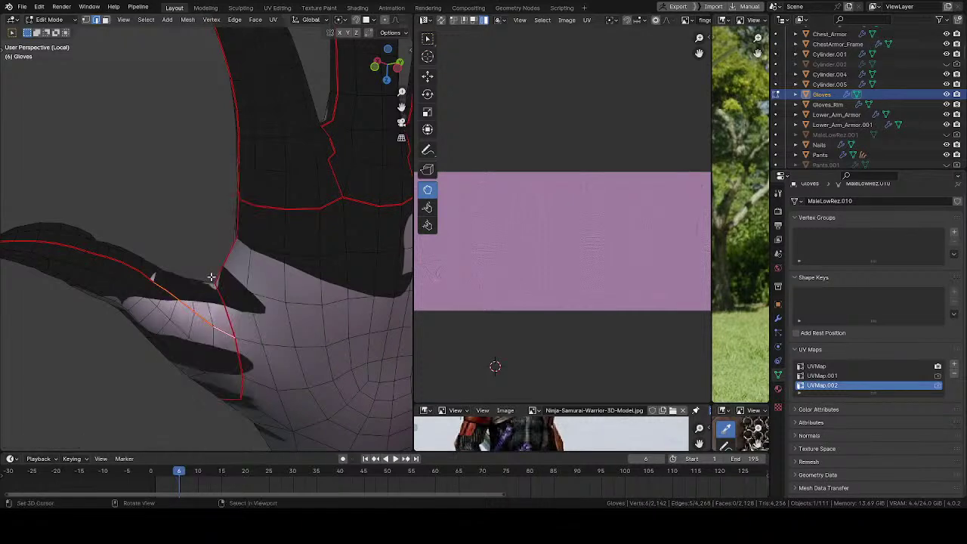
- Unwrap the entire Gloves mesh along the new seams into UVMap.002
middle_click_drag(196, 212, 134, 250)
key("a")
key("u")
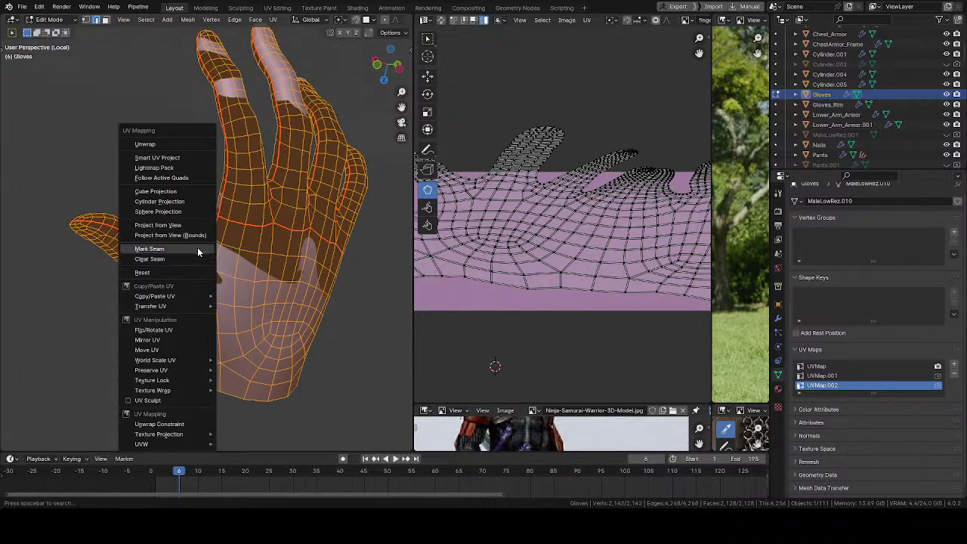
left_click(172, 148)
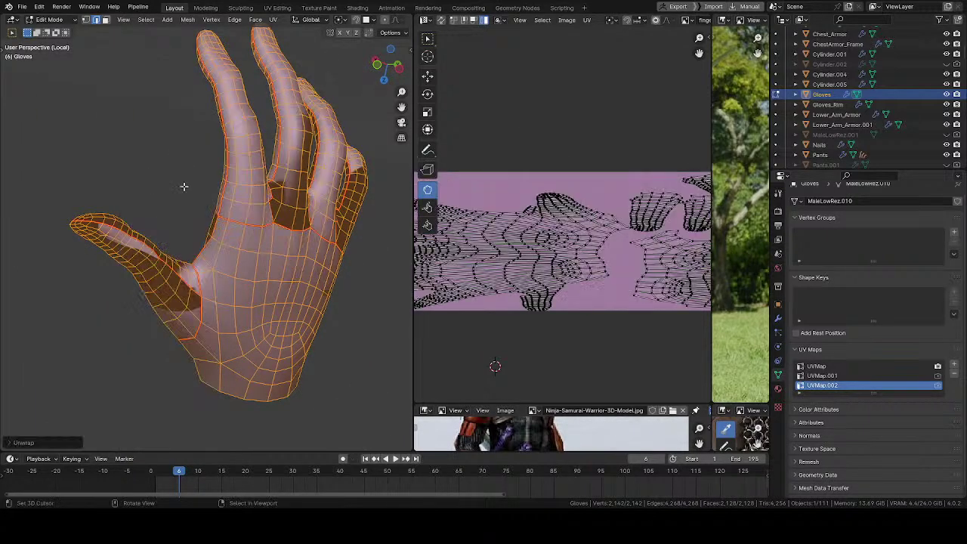
middle_click_drag(500, 229, 574, 210)
scroll(571, 206, "up", 2)
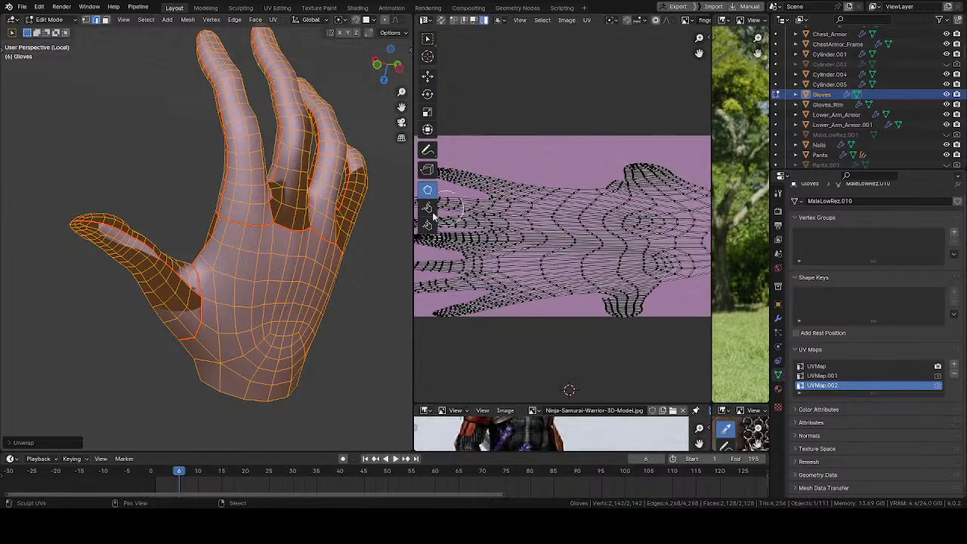
- Deselect everything and select only one hand's linked geometry
middle_click_drag(355, 250, 182, 267)
middle_click_drag(332, 257, 171, 252)
key("alt+a")
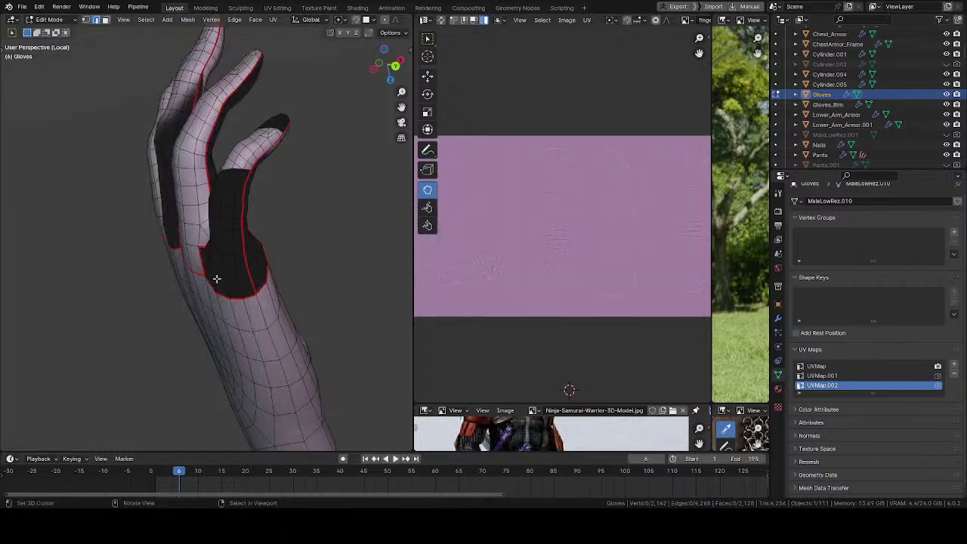
middle_click_drag(216, 277, 244, 277)
key("l")
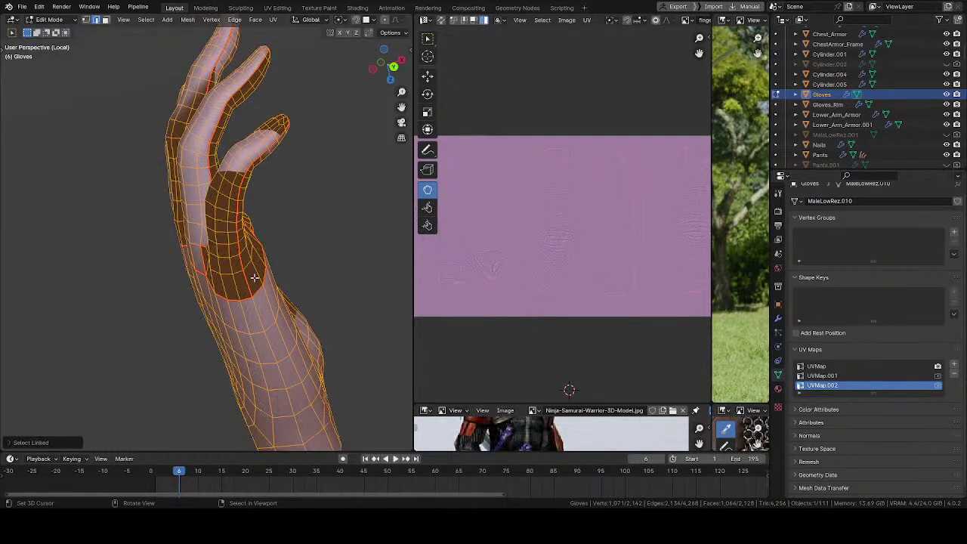
- Switch the UV Editor from the sculpting brush to the selection tool and clear the selection on the Gloves mesh
middle_click_drag(560, 222, 578, 279, "ctrl")
middle_click_drag(683, 254, 551, 180)
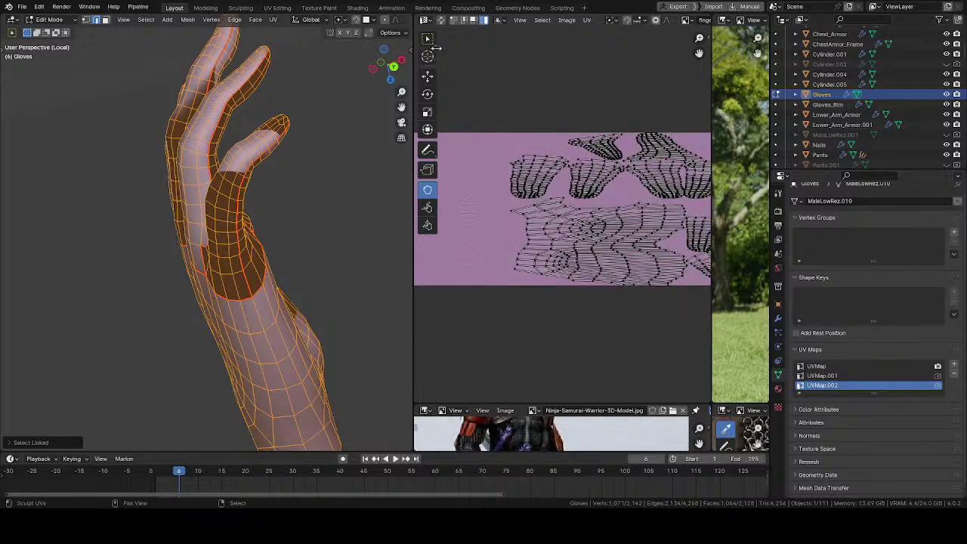
left_click(428, 41)
middle_click_drag(521, 222, 467, 192)
middle_click_drag(463, 245, 650, 273)
middle_click_drag(582, 216, 588, 195, "ctrl")
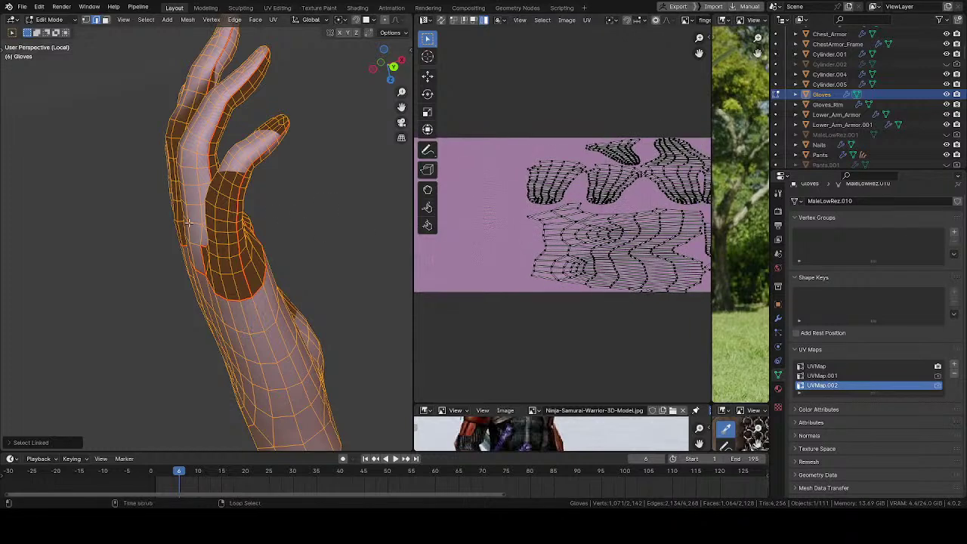
left_click(336, 230)
middle_click_drag(317, 234, 406, 254)
middle_click_drag(159, 254, 363, 295, "shift")
middle_click_drag(212, 293, 244, 340)
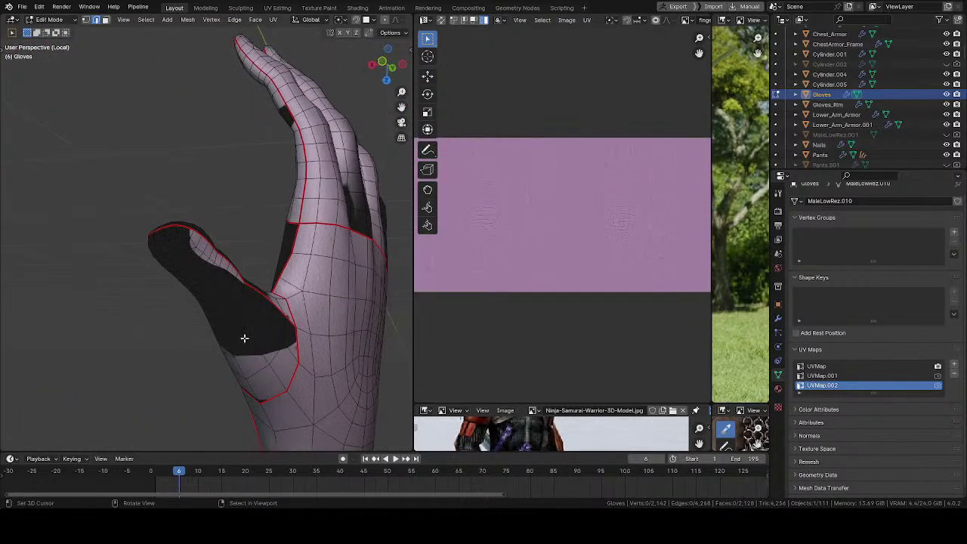
- Select the thumb's linked faces and move their UV island from the far-right texture tile to the first tile on the left
key("a")
key("alt+a")
key("l")
scroll(556, 199, "down", 4)
middle_click_drag(630, 249, 621, 252)
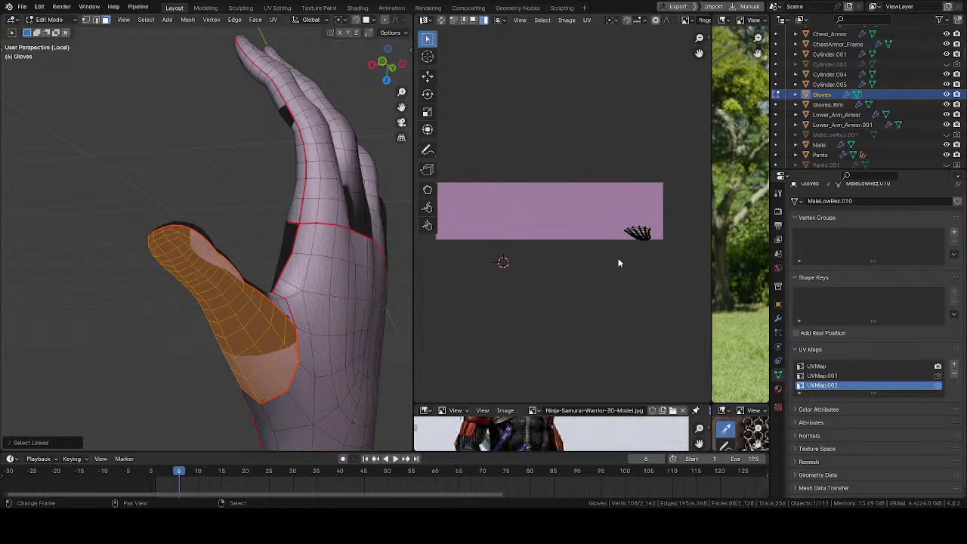
key("l")
key("g")
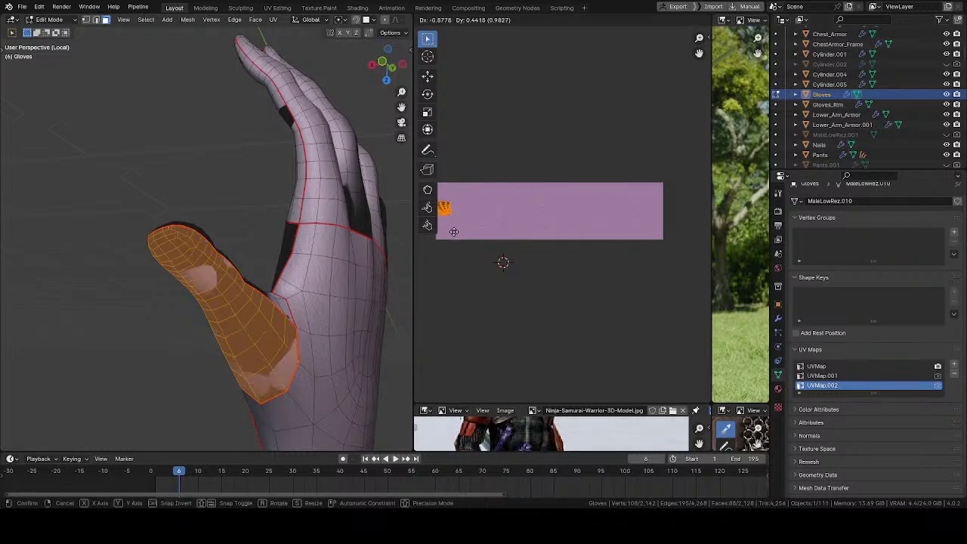
left_click(451, 227)
middle_click_drag(450, 249, 500, 220)
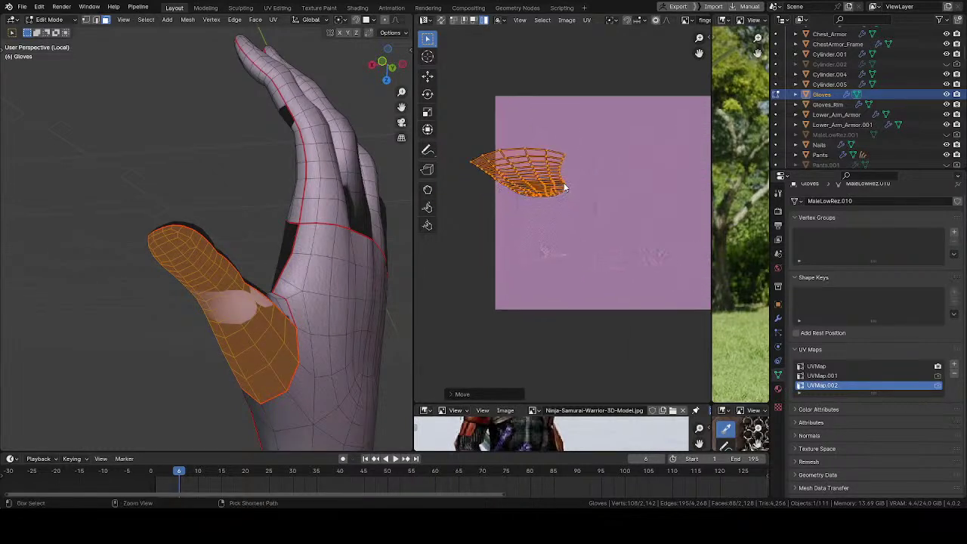
- Rotate the thumb UV island so its rounded tip points upward
key("r")
left_click(446, 169)
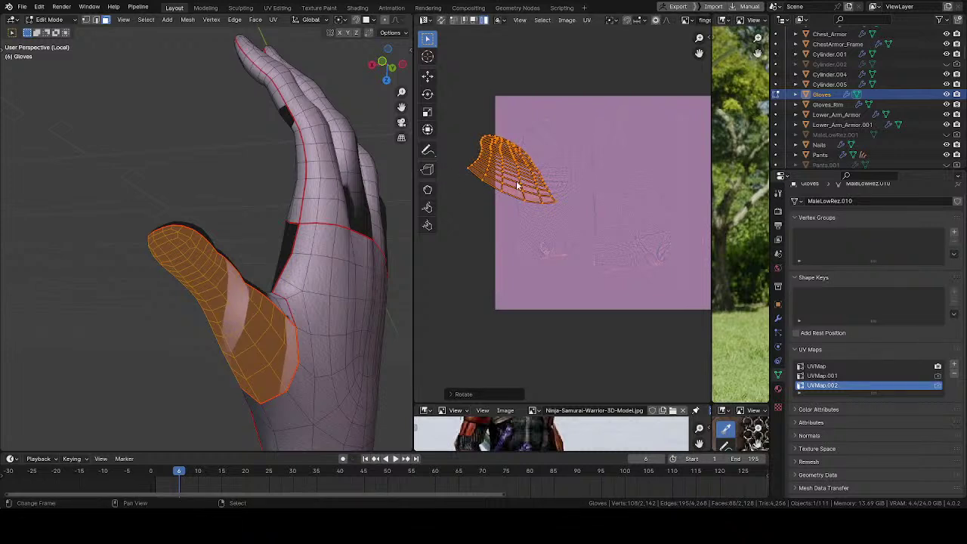
middle_click_drag(518, 186, 478, 101, "ctrl")
middle_click_drag(478, 101, 453, 104)
middle_click_drag(525, 210, 520, 224)
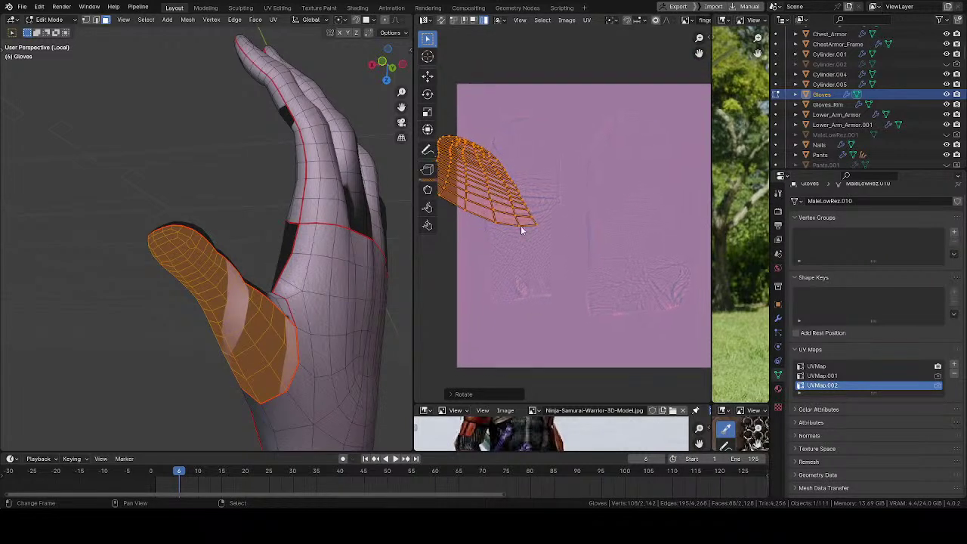
- Move the thumb UV island onto the leftmost finger print of the texture and stretch it along Y
key("g")
left_click(562, 217)
scroll(555, 181, "up", 1)
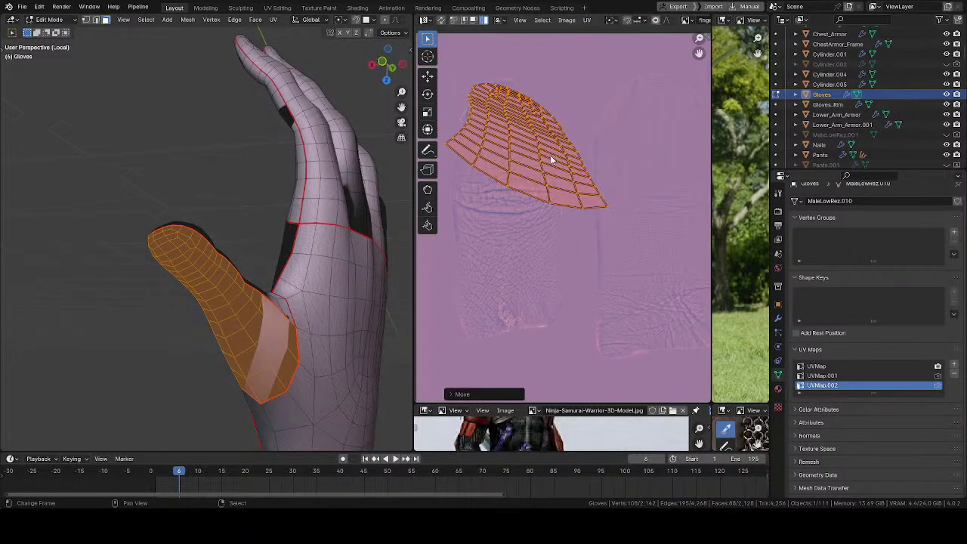
key("s")
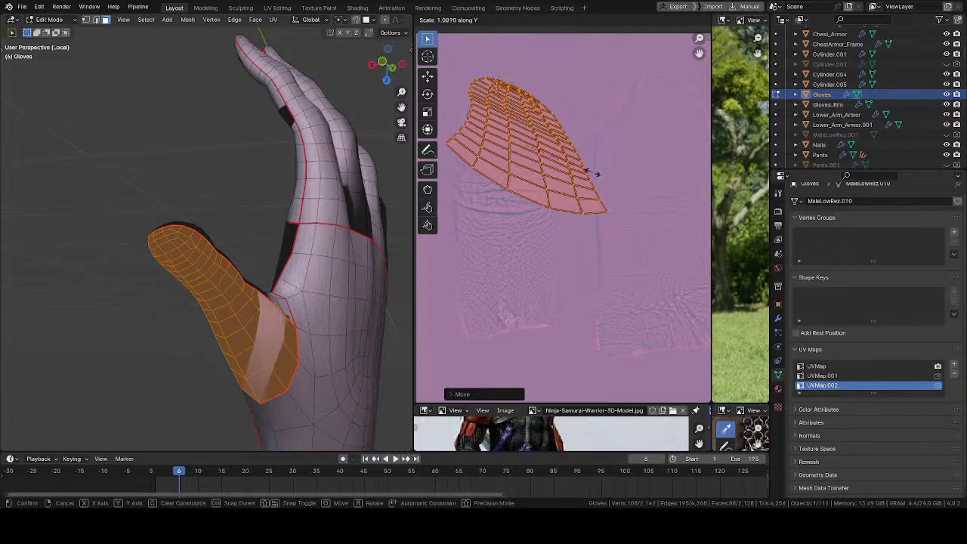
left_click(593, 174)
- Examine the finger and palm prints across the texture tiles and compare them with the thumb UV island's placement
scroll(521, 190, "down", 2)
middle_click_drag(519, 221, 445, 227)
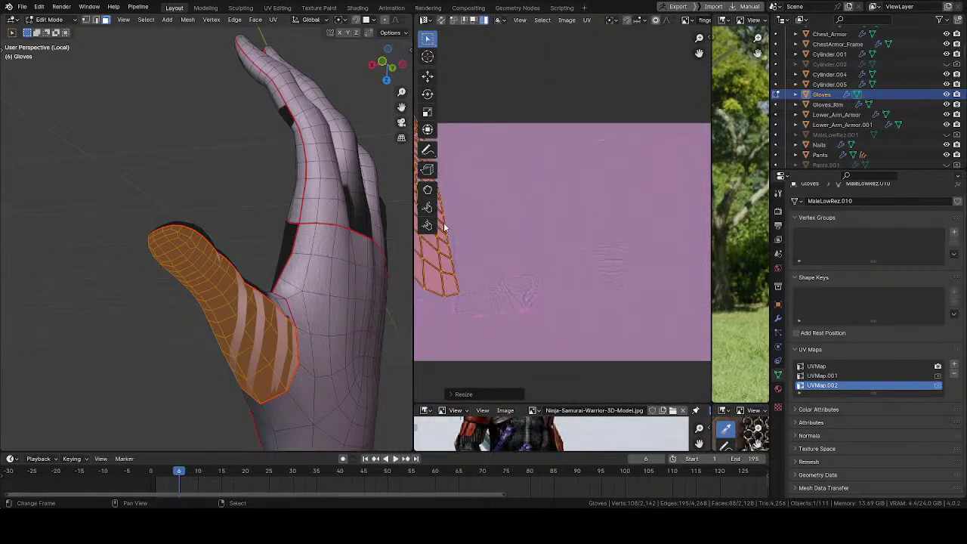
scroll(559, 219, "down", 2)
middle_click_drag(602, 363, 521, 358)
middle_click_drag(589, 287, 553, 149)
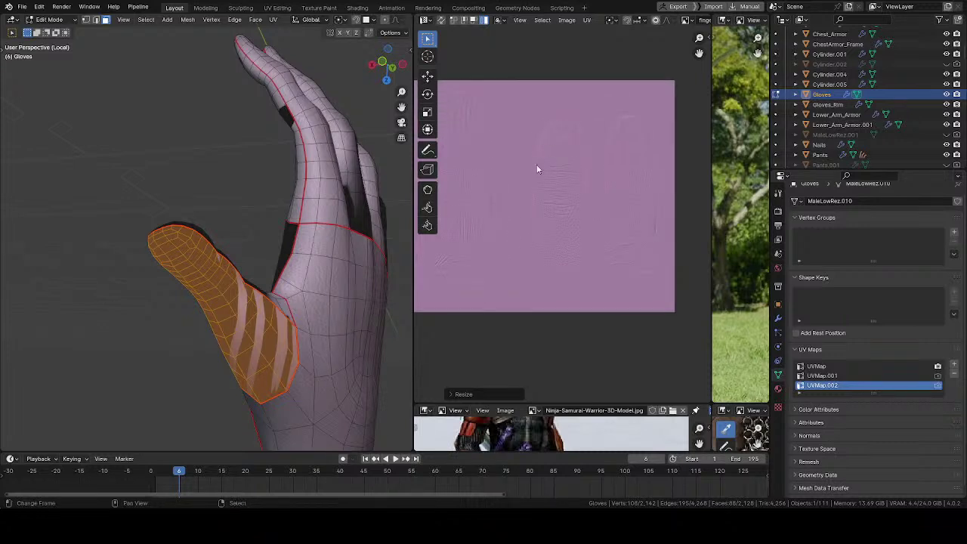
middle_click_drag(521, 220, 656, 256)
middle_click_drag(487, 240, 632, 222)
mouse_move(482, 222)
middle_mouse_down()
mouse_move(596, 216)
mouse_move(547, 251)
mouse_move(595, 216)
mouse_move(516, 210)
mouse_move(507, 187)
middle_mouse_up()
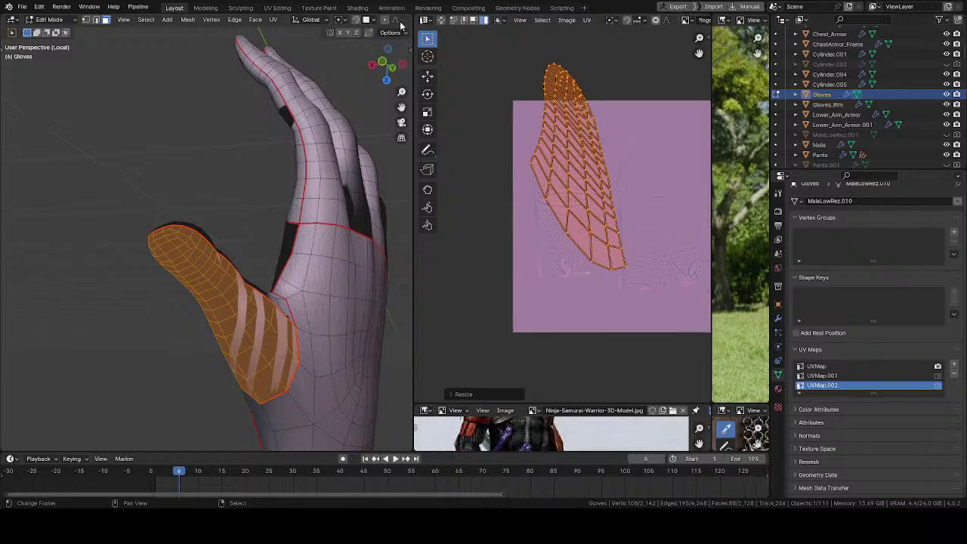
- Pull the thumb UV island's left edge and base downward with the Grab brush, and relax the lower faces into an even grid
middle_click_drag(540, 233, 503, 230)
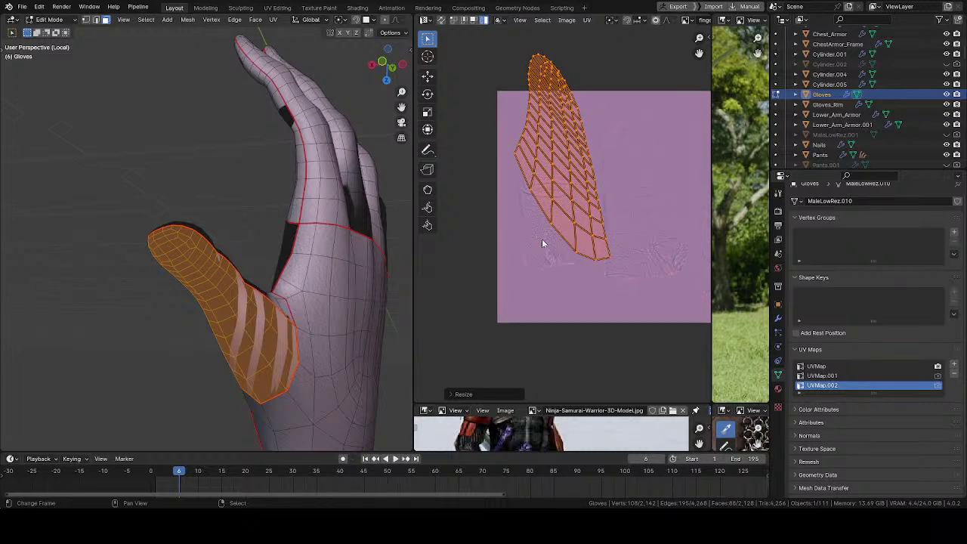
scroll(542, 239, "up", 1)
left_click(428, 189)
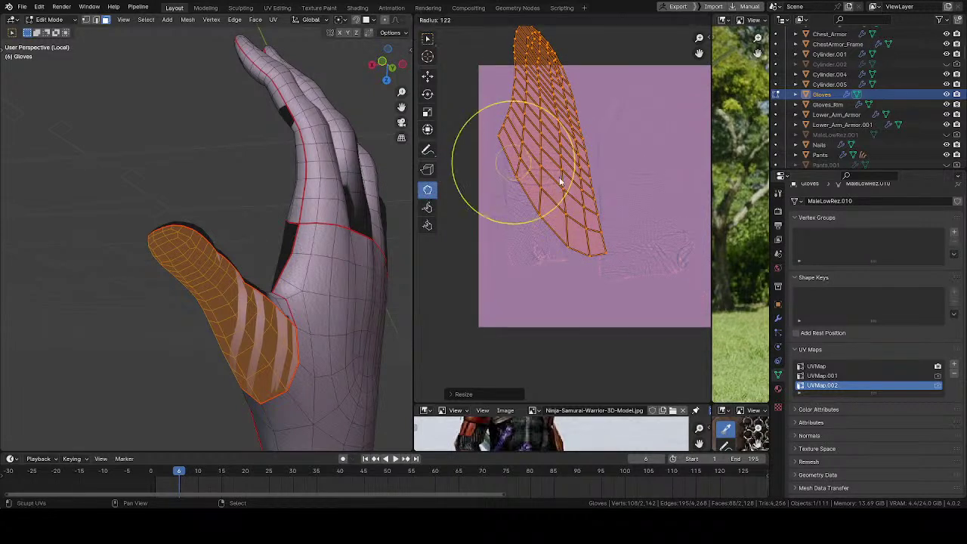
left_click(626, 186)
left_click_drag(501, 133, 502, 254)
left_click_drag(496, 187, 503, 264)
key("f")
left_click(631, 256)
mouse_move(552, 201)
left_mouse_down("shift")
mouse_move(544, 174)
mouse_move(532, 235)
mouse_move(516, 254)
mouse_move(495, 253)
mouse_move(526, 276)
mouse_move(522, 263)
left_mouse_up("shift")
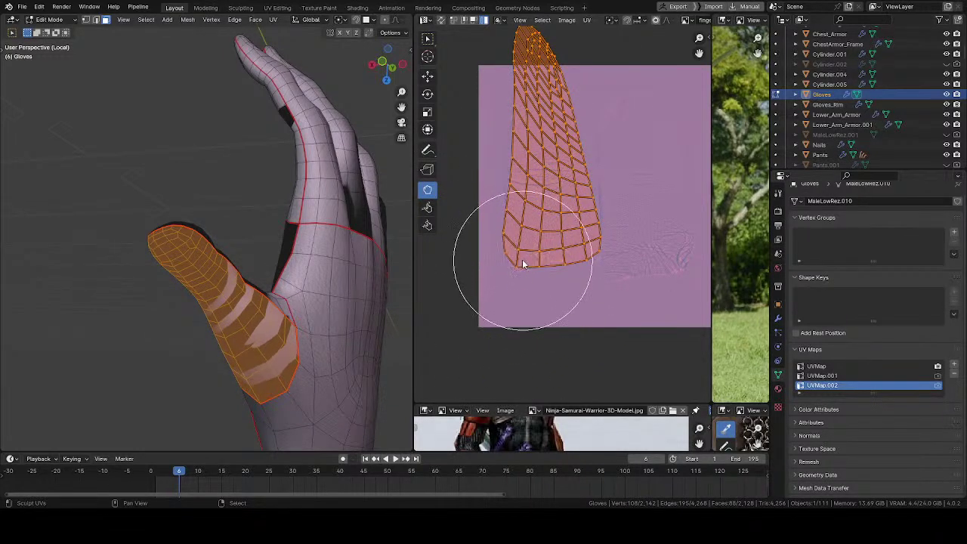
- Narrow the lower right side of the thumb UV island with a larger Grab brush and reshape its upper part
key("f")
left_click(622, 255)
mouse_move(622, 254)
left_mouse_down()
mouse_move(518, 225)
mouse_move(549, 199)
left_mouse_up()
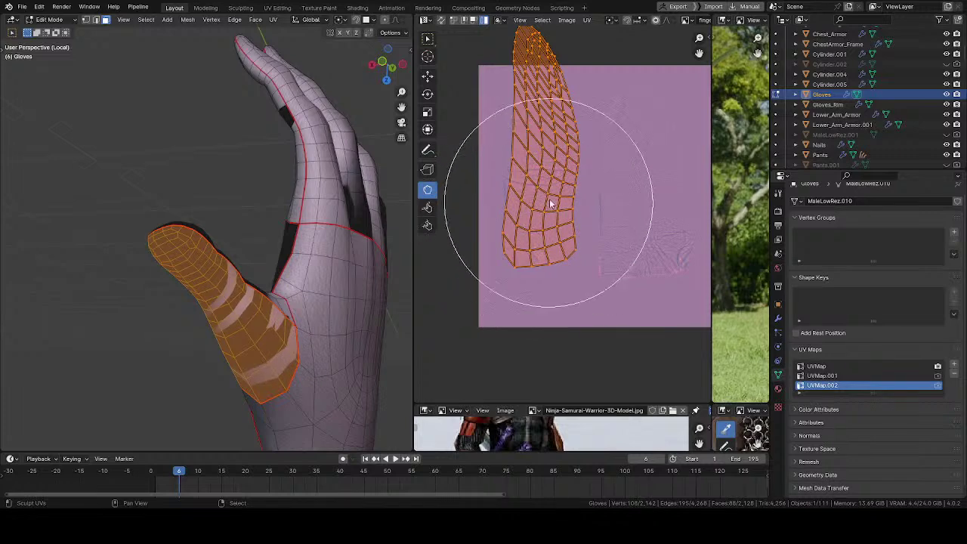
middle_click_drag(550, 200, 560, 241)
mouse_move(550, 133)
left_mouse_down()
mouse_move(508, 173)
mouse_move(525, 200)
mouse_move(555, 157)
mouse_move(535, 166)
mouse_move(566, 151)
mouse_move(525, 188)
mouse_move(516, 229)
mouse_move(524, 172)
left_mouse_up()
key("f")
left_click(547, 151)
mouse_move(544, 149)
middle_mouse_down()
mouse_move(533, 201)
mouse_move(532, 162)
middle_mouse_up()
key("f")
left_click(538, 182)
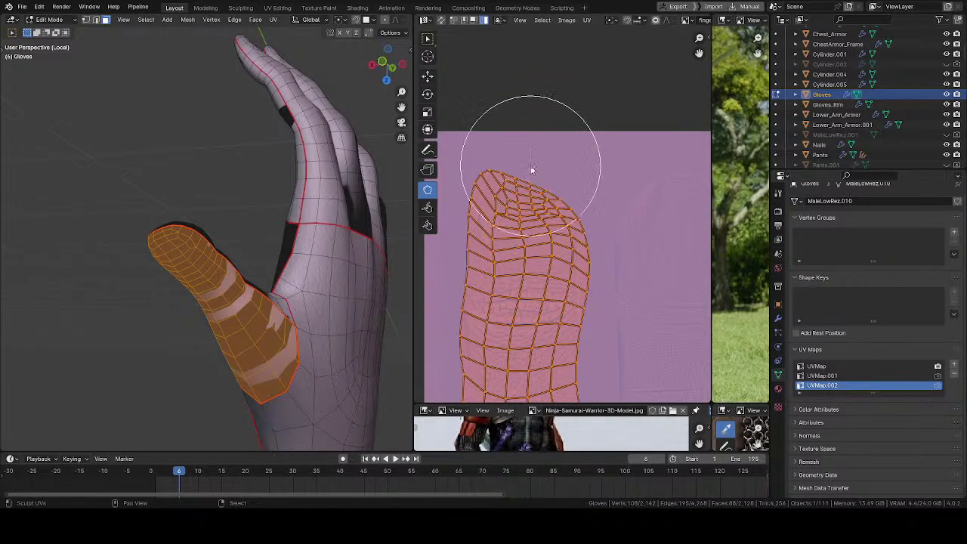
- Sculpt the tip of the thumb UV island into a rounded, symmetrical end with the Grab brush
left_click_drag(531, 167, 543, 141)
key("f")
left_click(560, 170)
left_click_drag(521, 226, 516, 225)
key("f")
left_click(508, 224)
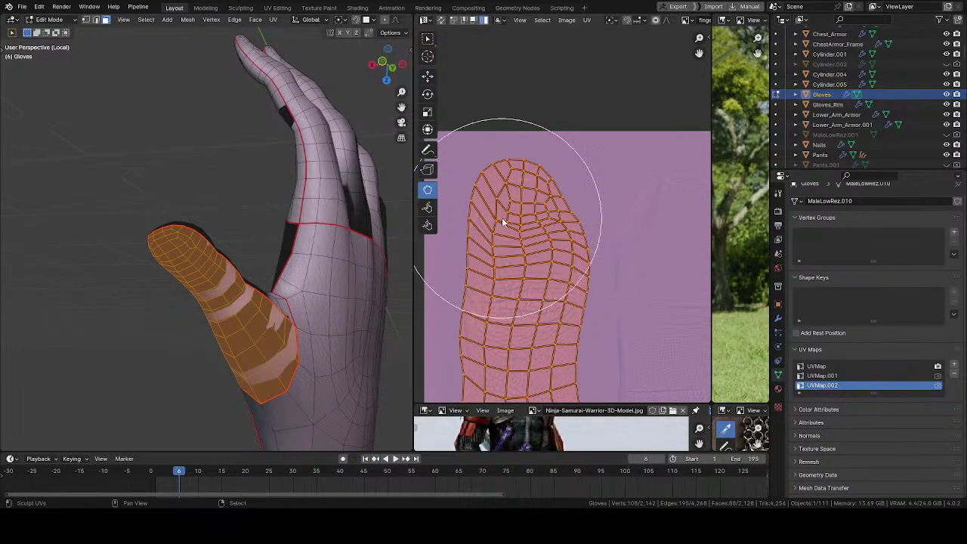
middle_click_drag(501, 218, 528, 179)
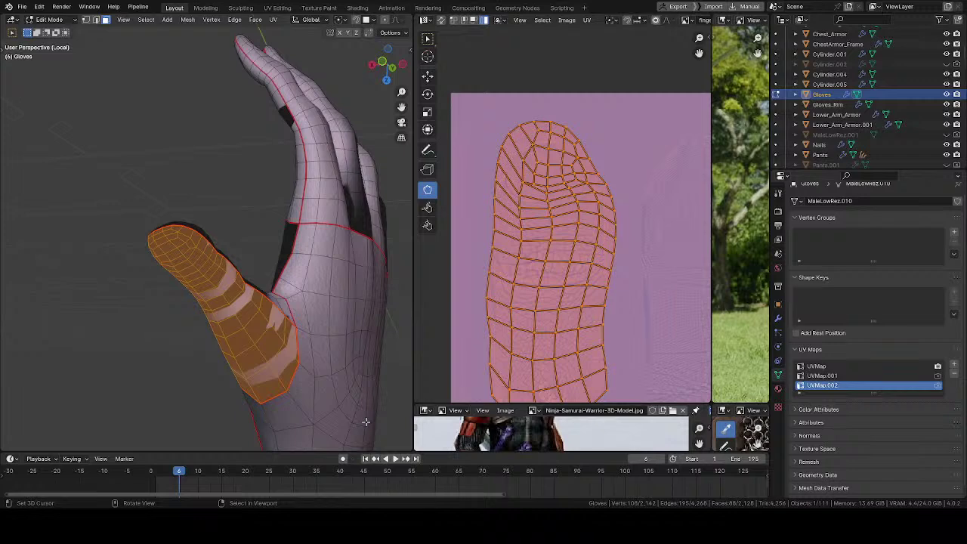
middle_click_drag(572, 165, 564, 163)
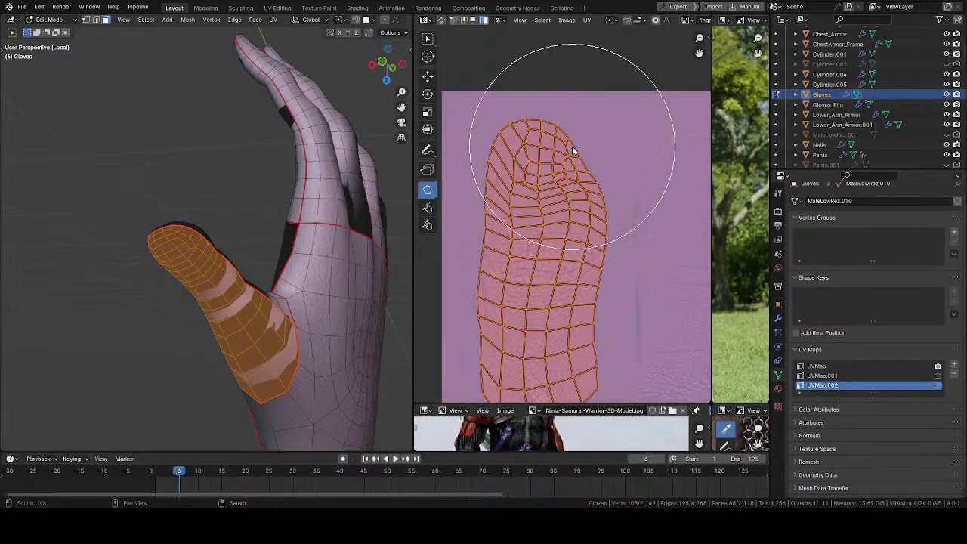
mouse_move(575, 145)
left_mouse_down()
mouse_move(534, 181)
mouse_move(561, 179)
mouse_move(524, 186)
mouse_move(547, 202)
mouse_move(572, 153)
mouse_move(498, 136)
mouse_move(498, 148)
mouse_move(526, 155)
mouse_move(531, 142)
mouse_move(494, 201)
mouse_move(517, 142)
left_mouse_up()
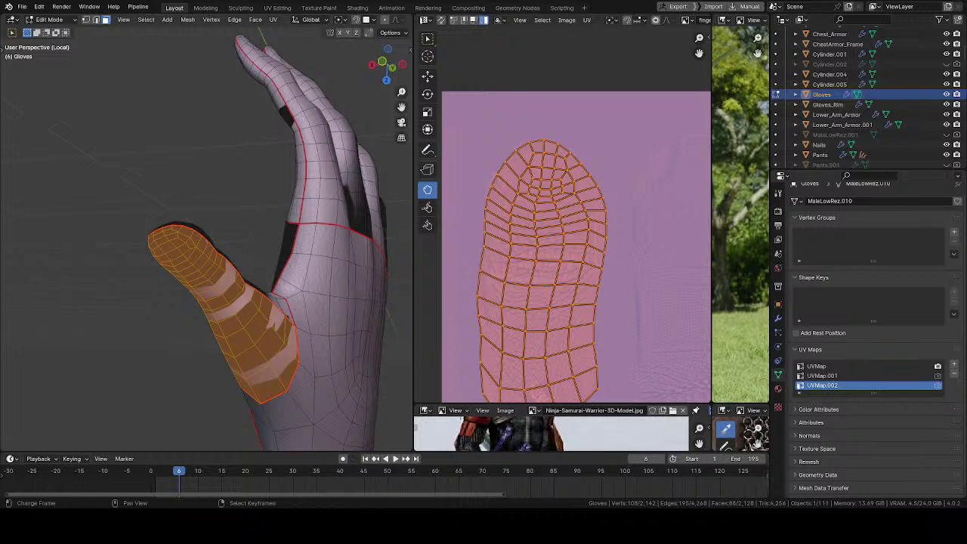
- Inspect the thumb's texture coverage from several angles in Object Mode and return to Edit Mode
middle_click_drag(333, 317, 326, 274)
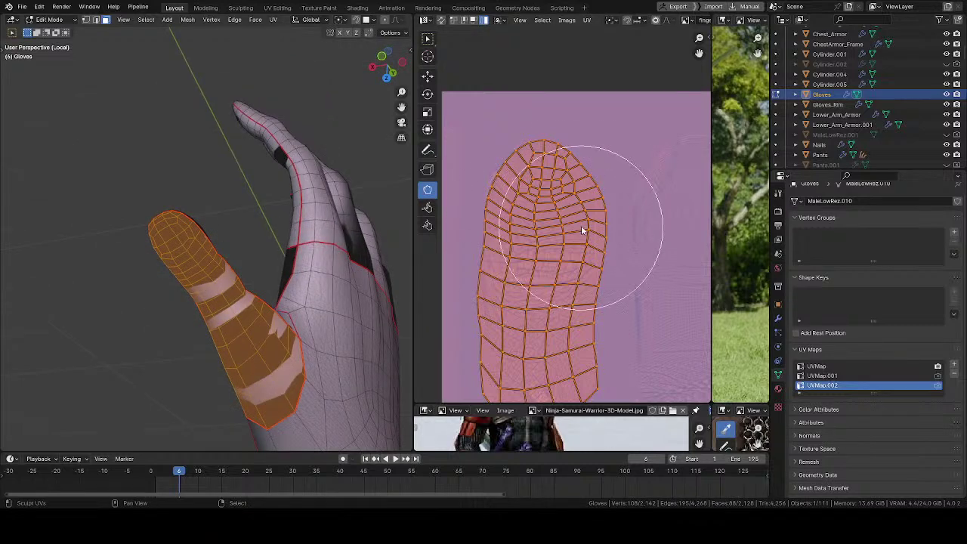
middle_click_drag(559, 168, 556, 156)
scroll(568, 179, "up", 2)
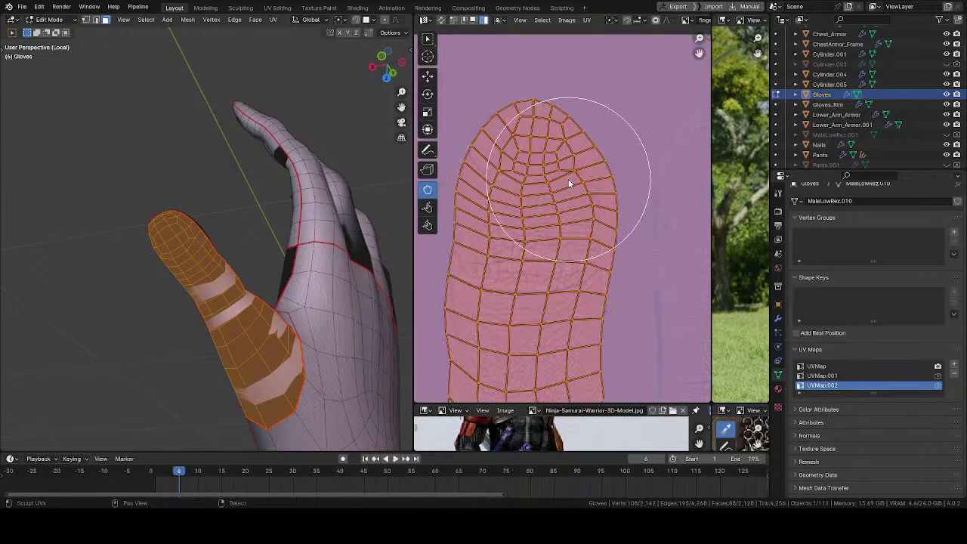
mouse_move(234, 264)
middle_mouse_down()
mouse_move(212, 231)
mouse_move(247, 171)
mouse_move(265, 208)
middle_mouse_up()
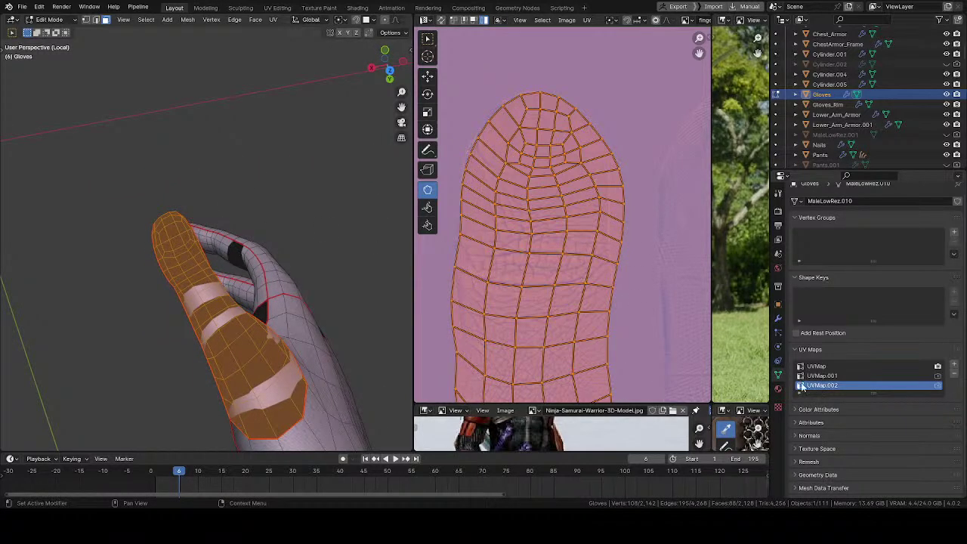
key("ctrl+Tab")
left_click(139, 243)
middle_click_drag(232, 267, 266, 245)
key("ctrl+Tab")
left_click(294, 308)
middle_click_drag(266, 245, 270, 460)
middle_click_drag(265, 243, 260, 192, "ctrl")
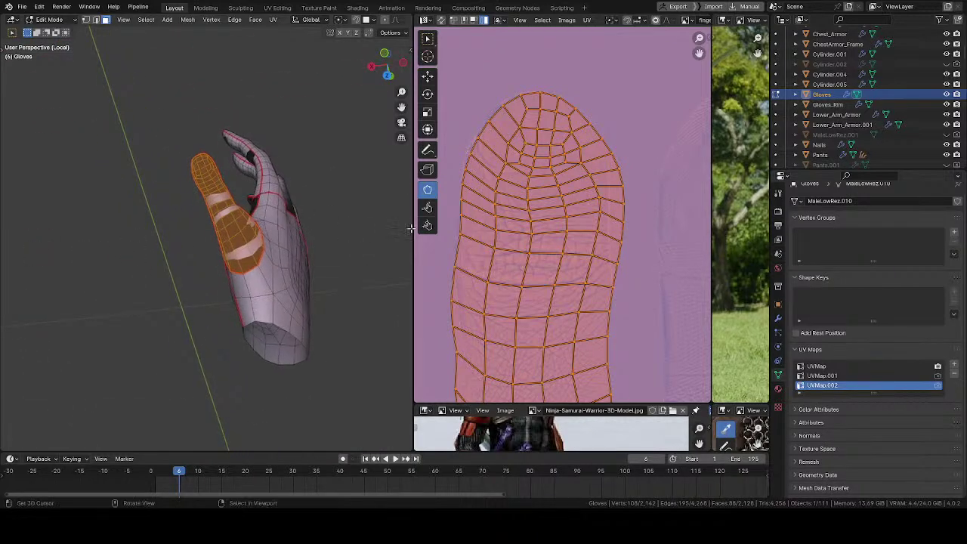
- Shift the middle rows of the thumb UV island up and to the left along the knuckle creases with a large Grab brush
middle_click_drag(549, 222, 545, 173)
key("f")
left_click(545, 181)
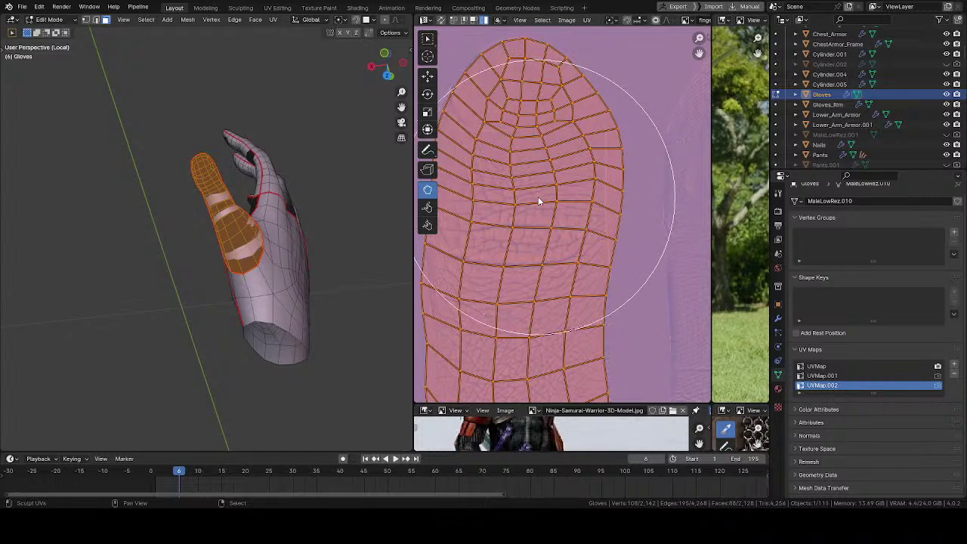
mouse_move(538, 200)
left_mouse_down()
mouse_move(500, 209)
mouse_move(513, 210)
mouse_move(530, 184)
left_mouse_up()
key("f")
left_click(435, 181)
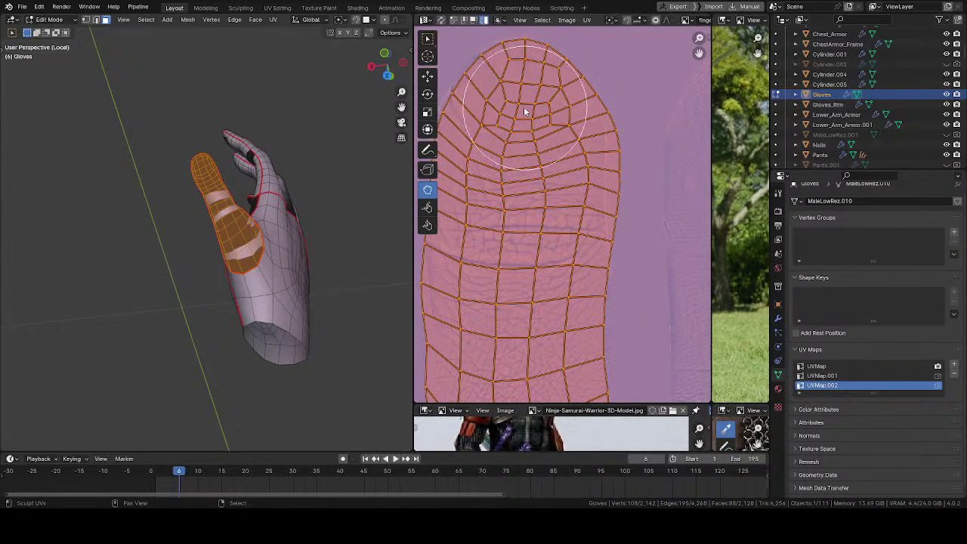
- Spread the inner fingertip faces of the thumb UV island downward and smooth its upper-left outline
mouse_move(523, 106)
left_mouse_down()
mouse_move(527, 59)
mouse_move(510, 77)
mouse_move(552, 88)
mouse_move(572, 150)
mouse_move(482, 122)
mouse_move(497, 85)
mouse_move(470, 71)
mouse_move(501, 71)
mouse_move(483, 59)
mouse_move(547, 75)
mouse_move(567, 67)
mouse_move(567, 121)
mouse_move(643, 184)
mouse_move(603, 171)
mouse_move(626, 126)
mouse_move(643, 244)
mouse_move(626, 257)
mouse_move(606, 312)
mouse_move(617, 307)
mouse_move(495, 212)
mouse_move(486, 220)
mouse_move(537, 211)
mouse_move(531, 218)
left_mouse_up()
middle_click_drag(481, 175, 538, 190)
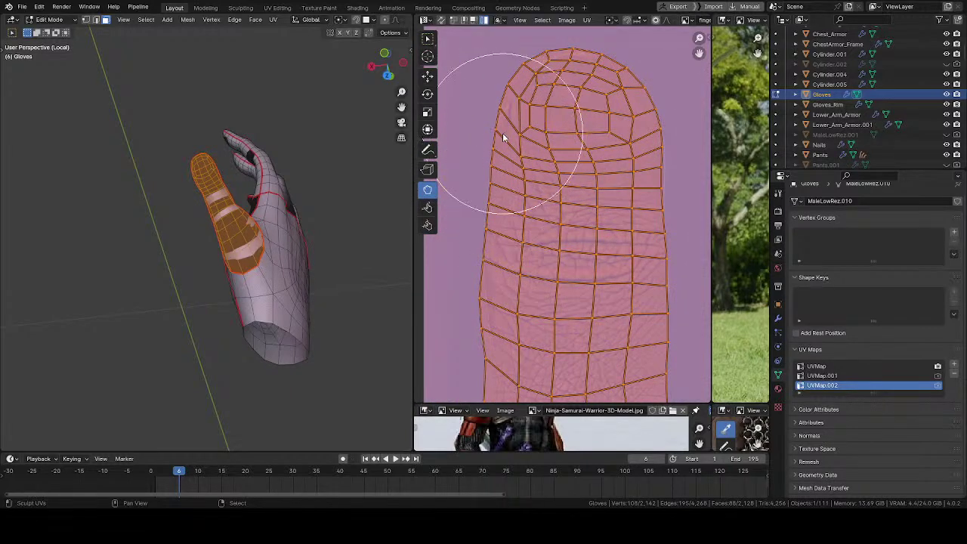
left_click_drag(508, 66, 526, 77)
left_click_drag(549, 44, 552, 51)
- Return the gloves to Object Mode and change the UV editing area to the Shader Editor
middle_click_drag(260, 217, 263, 180, "ctrl")
middle_click_drag(263, 186, 445, 106, "shift")
left_click(425, 19)
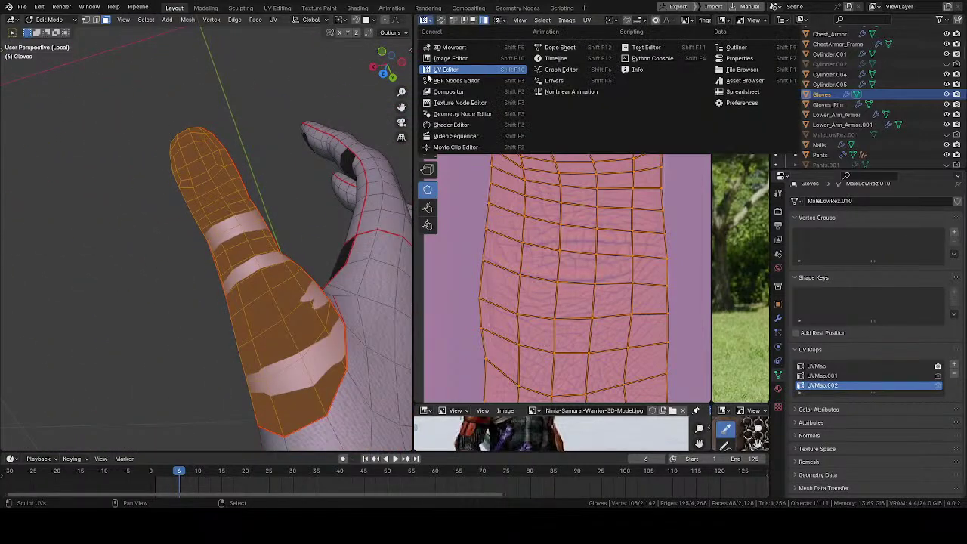
key("ctrl+Tab")
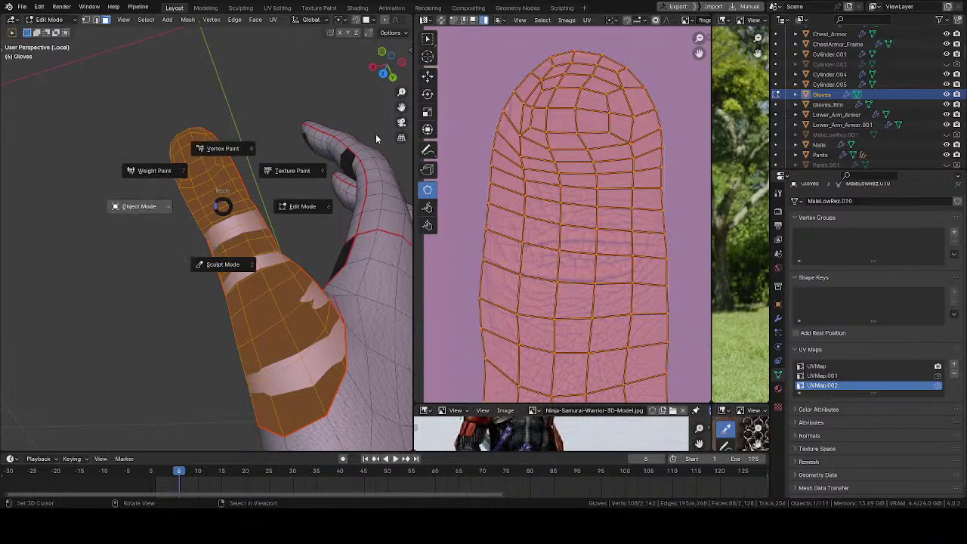
left_click(375, 134)
left_click(424, 20)
left_click(444, 120)
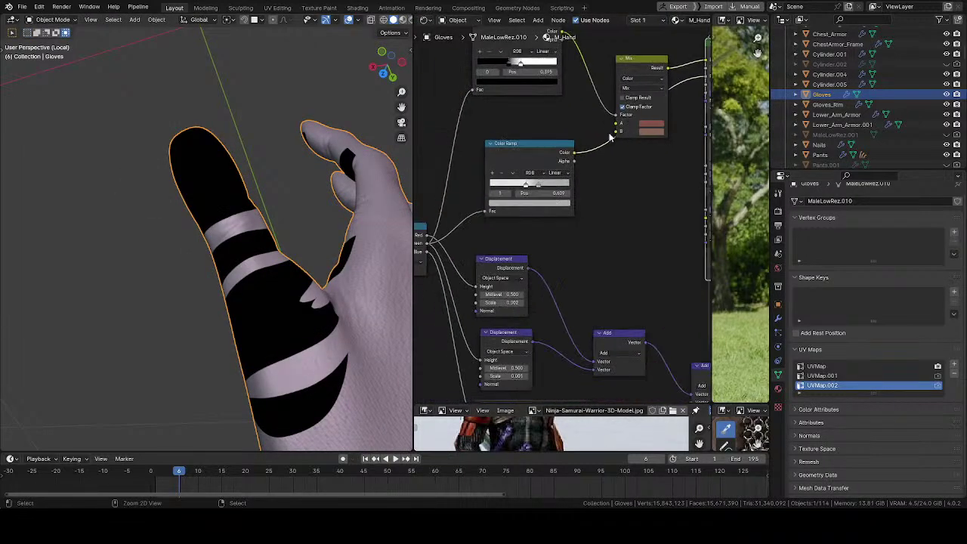
- Add an Image Texture node in the empty space below the existing M_Hand nodes
scroll(611, 137, "down", 5)
key("shift+a")
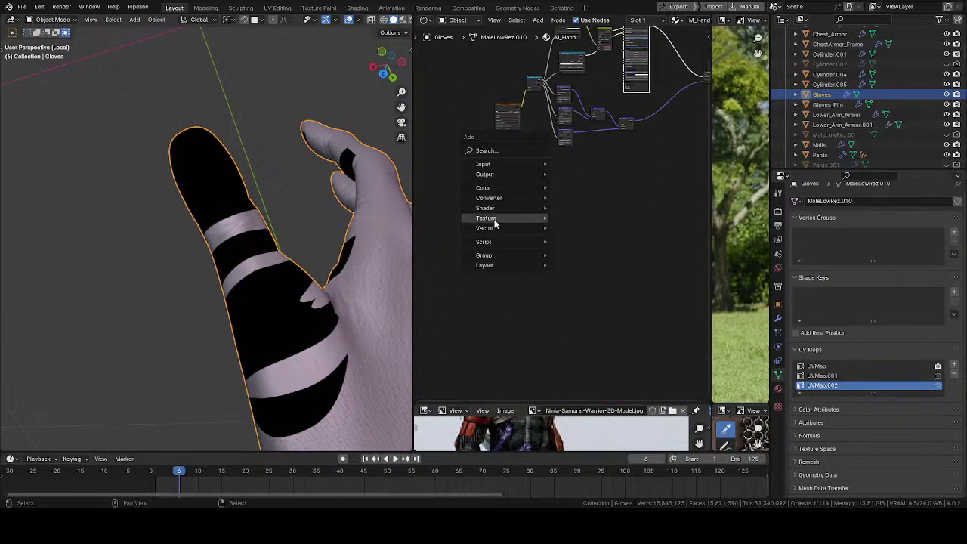
mouse_move(494, 219)
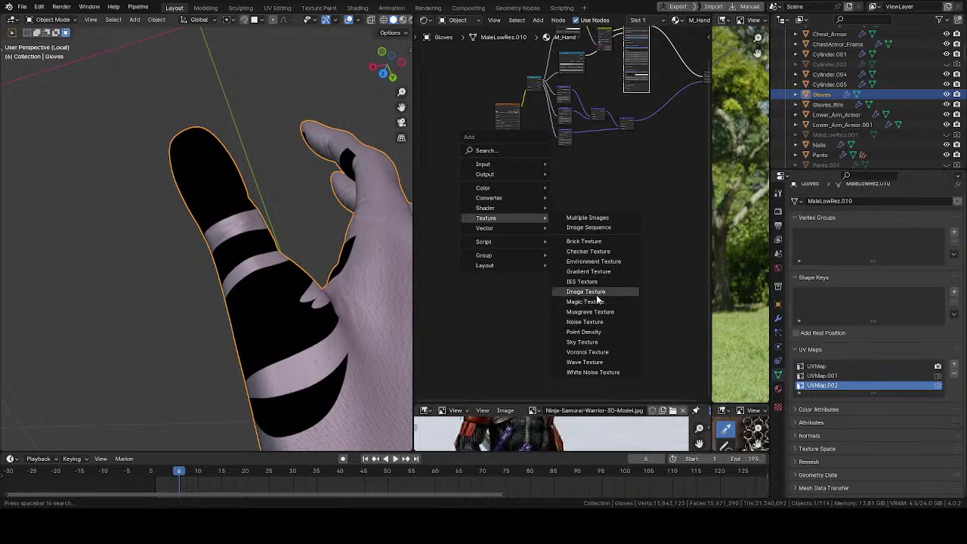
left_click(597, 295)
left_click(503, 181)
- Assign the image fingershand_Combine.png to the new Image Texture node
scroll(528, 170, "up", 10)
middle_click_drag(563, 136, 636, 247)
scroll(465, 180, "up", 5)
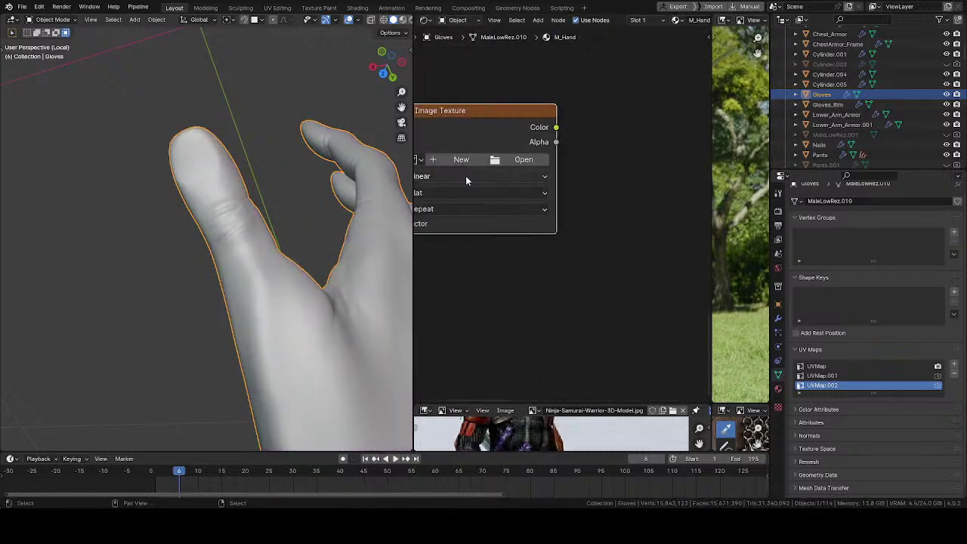
middle_click_drag(466, 180, 587, 216)
left_click(533, 196)
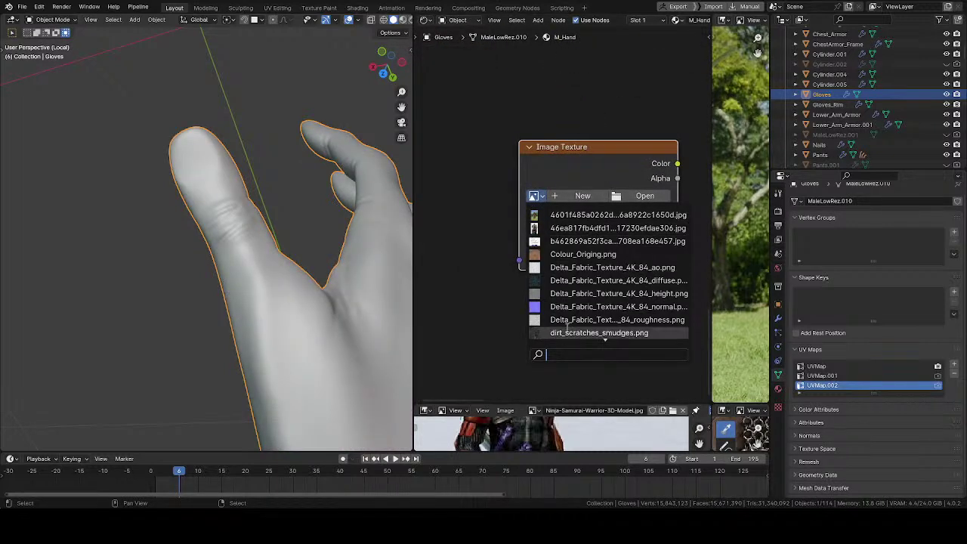
type("fin")
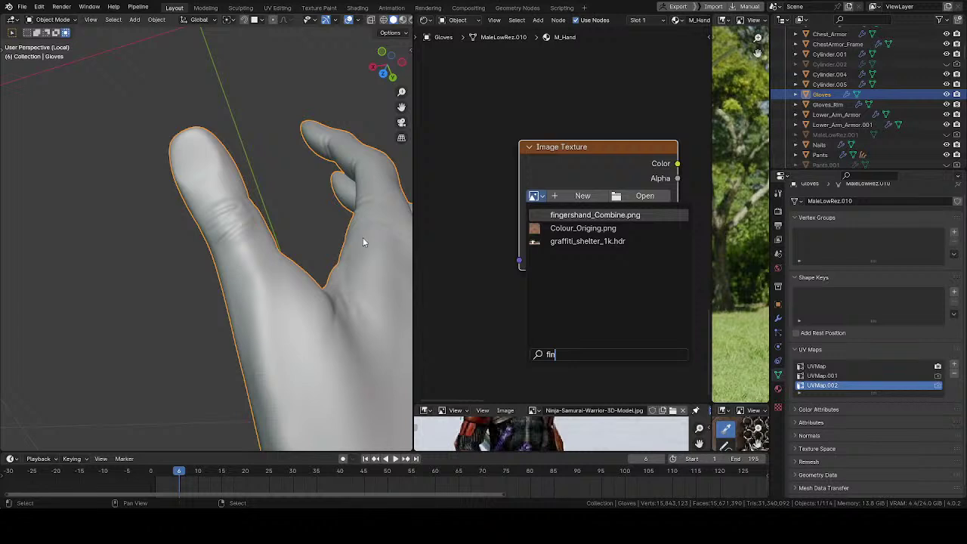
key("Return")
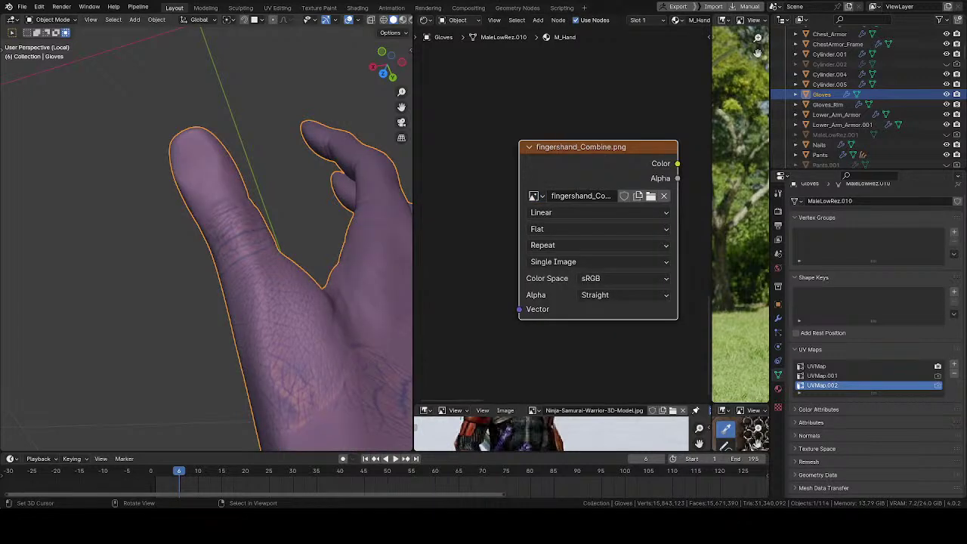
- Change the Shader Editor area to the Image Editor and put the gloves in Edit Mode so the thumb UVs overlay the texture
left_click(425, 19)
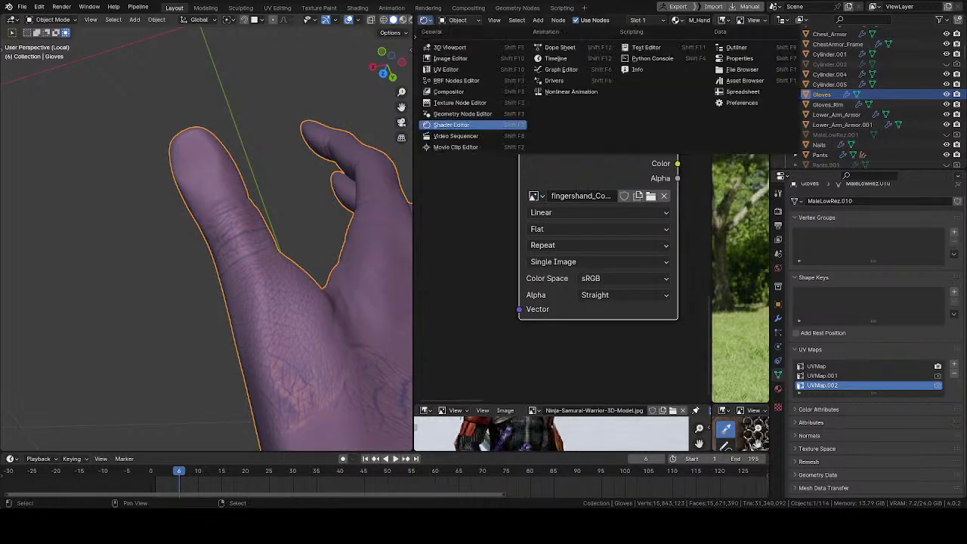
left_click(451, 59)
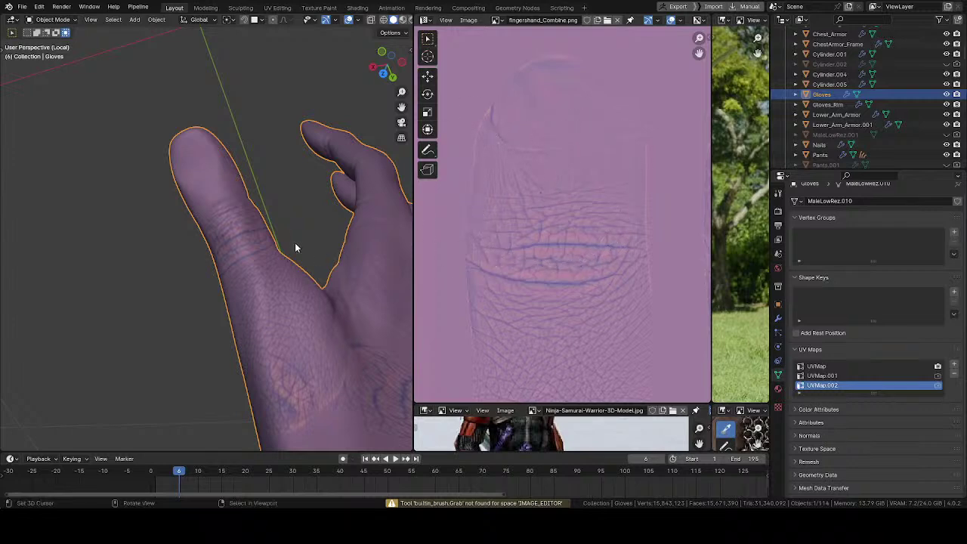
key("Tab")
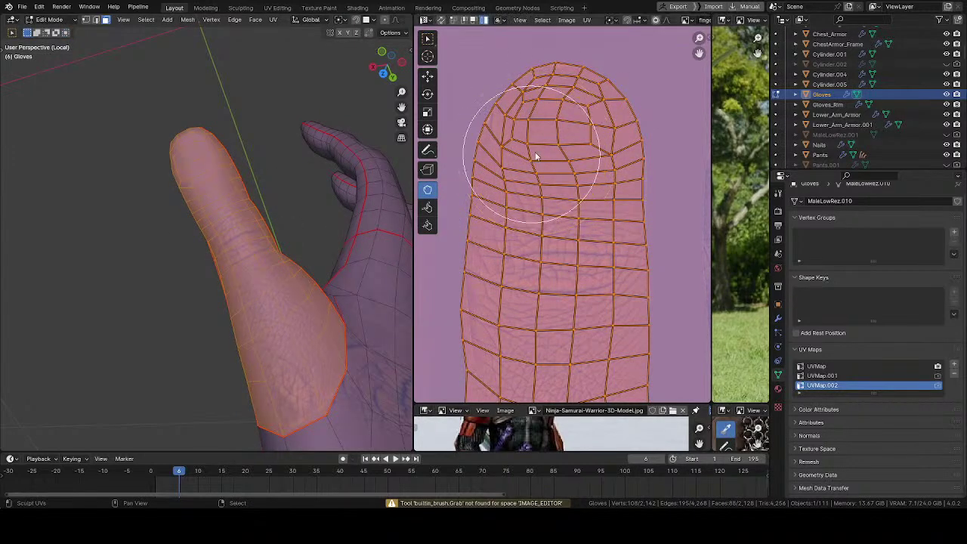
- Enlarge the nail-bed faces of the thumb UV island toward the left and adjust the faces beside them with the Grab brush
mouse_move(545, 147)
left_mouse_down()
mouse_move(562, 139)
mouse_move(543, 102)
mouse_move(593, 100)
mouse_move(603, 164)
mouse_move(529, 155)
mouse_move(496, 169)
mouse_move(507, 125)
mouse_move(497, 106)
mouse_move(527, 166)
mouse_move(512, 156)
mouse_move(576, 145)
mouse_move(578, 162)
mouse_move(600, 162)
mouse_move(527, 164)
left_mouse_up()
key("f")
left_click(617, 111)
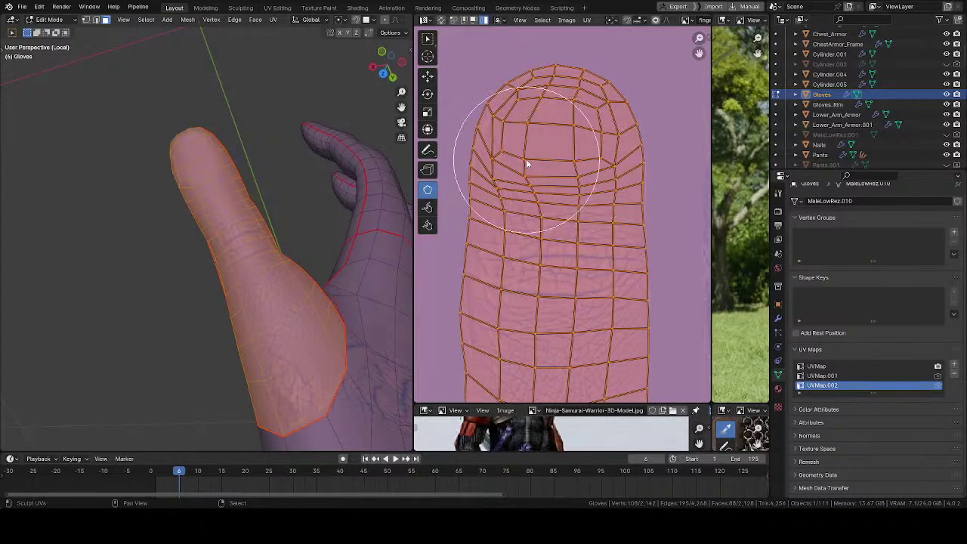
scroll(526, 179, "up", 1)
scroll(498, 139, "up", 1)
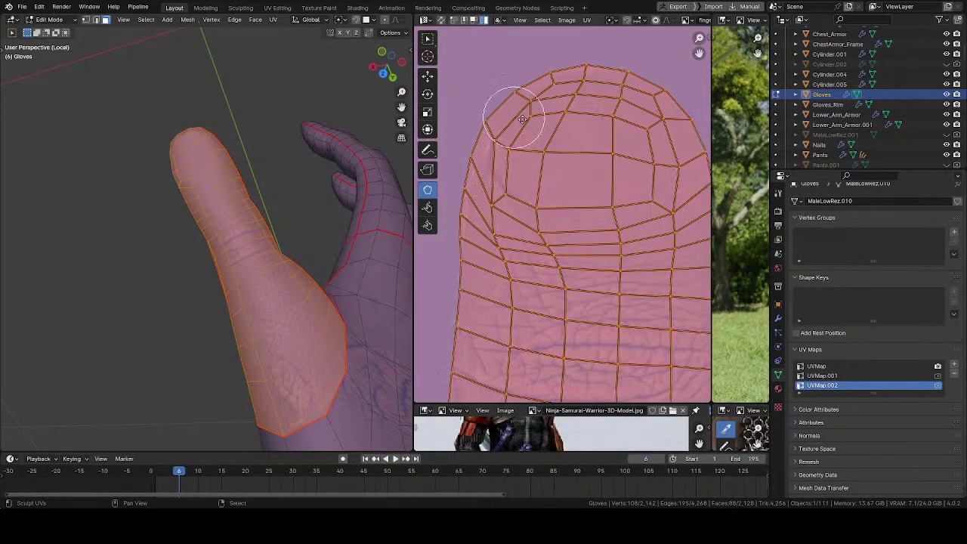
middle_click_drag(522, 119, 563, 135)
mouse_move(535, 164)
left_mouse_down()
mouse_move(551, 164)
mouse_move(533, 162)
left_mouse_up()
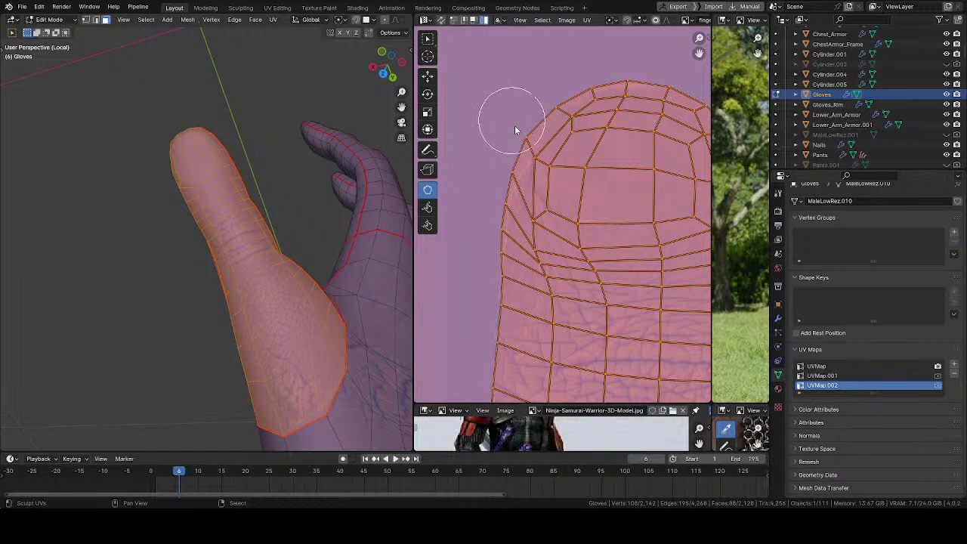
- Pull the thumb island's left outline beside and just below the nail bed downward to even out its compressed faces
mouse_move(515, 130)
left_mouse_down()
mouse_move(526, 151)
mouse_move(507, 252)
mouse_move(530, 133)
mouse_move(529, 146)
mouse_move(511, 148)
mouse_move(511, 211)
left_mouse_up()
key("f")
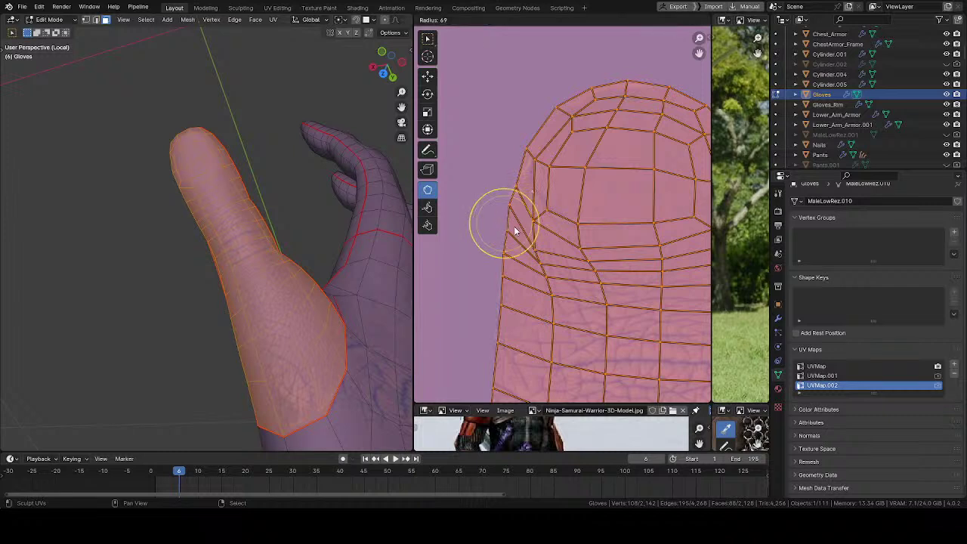
left_click(515, 231)
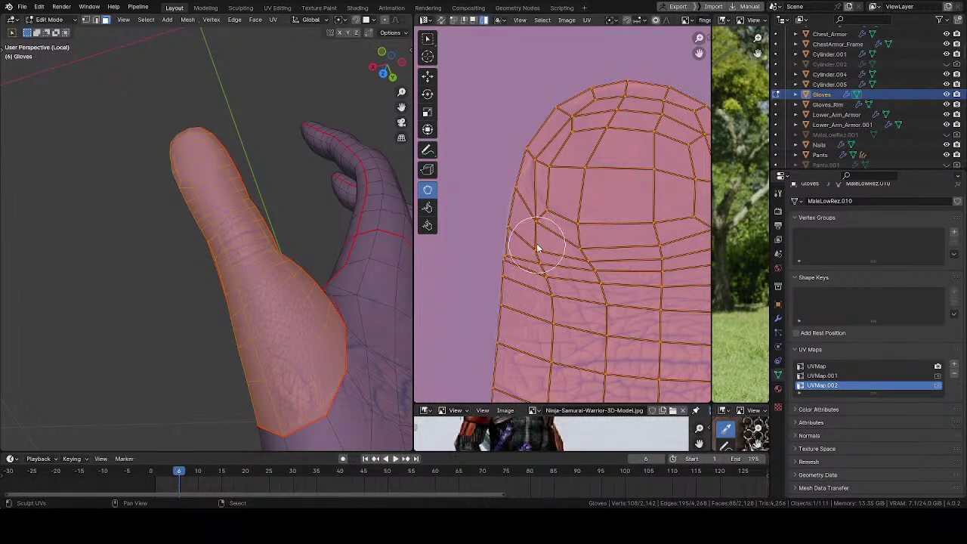
mouse_move(537, 247)
left_mouse_down()
mouse_move(544, 259)
mouse_move(507, 286)
left_mouse_up()
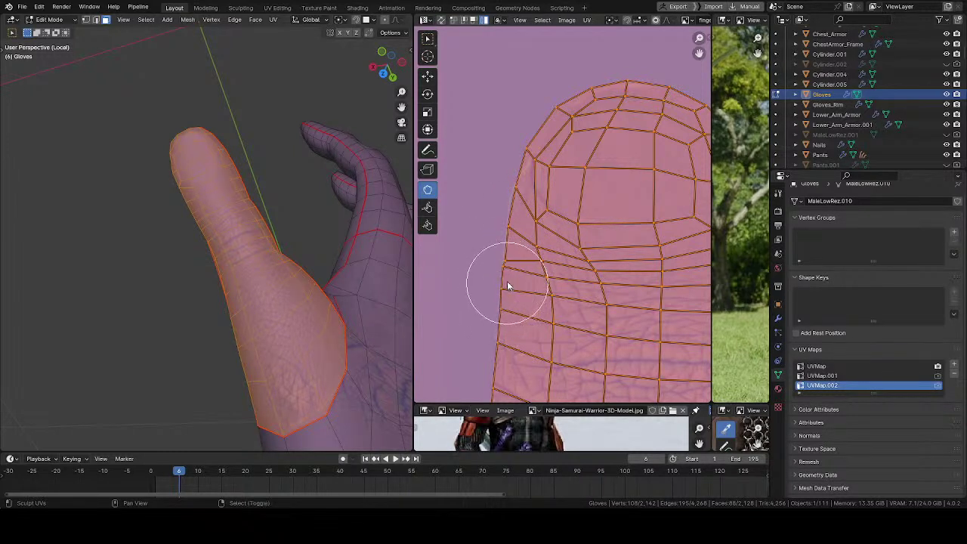
middle_click_drag(593, 340, 578, 295)
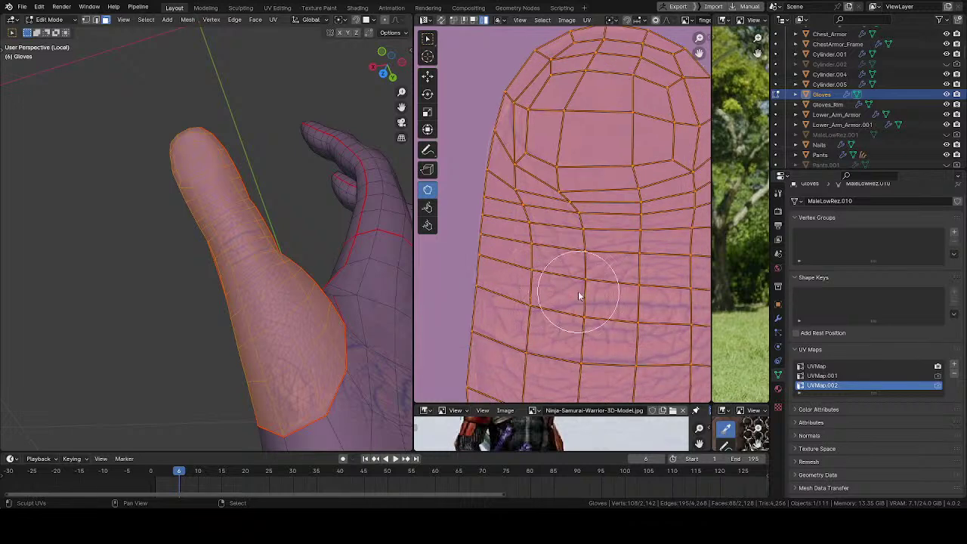
- Straighten the narrow face rows directly below the nail bed, from the left part of the island across to the right
key("f")
left_click(605, 303)
mouse_move(572, 248)
left_mouse_down()
mouse_move(540, 255)
mouse_move(526, 239)
mouse_move(535, 264)
mouse_move(545, 257)
left_mouse_up()
middle_click_drag(622, 223, 558, 262)
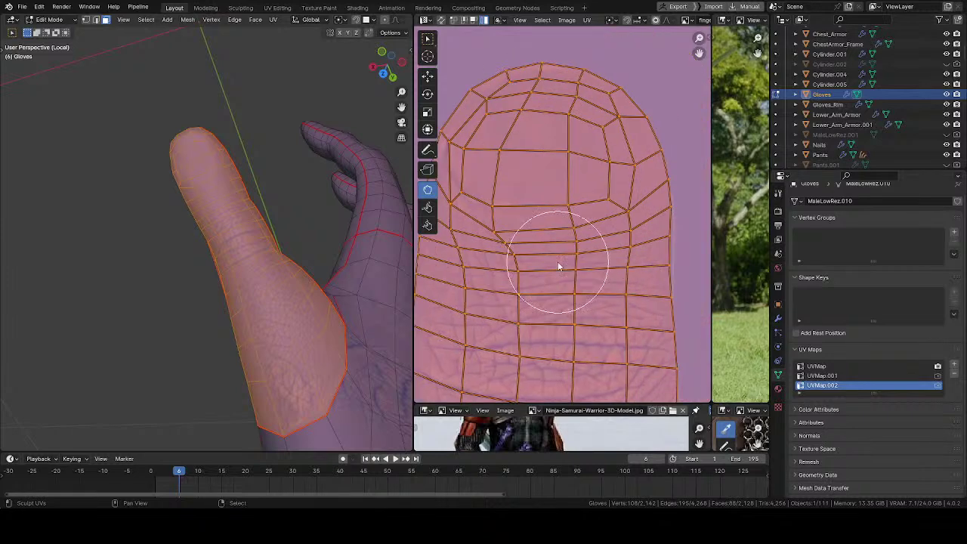
mouse_move(559, 266)
left_mouse_down()
mouse_move(579, 252)
mouse_move(503, 231)
mouse_move(499, 263)
mouse_move(623, 244)
left_mouse_up()
middle_click_drag(632, 188, 608, 201)
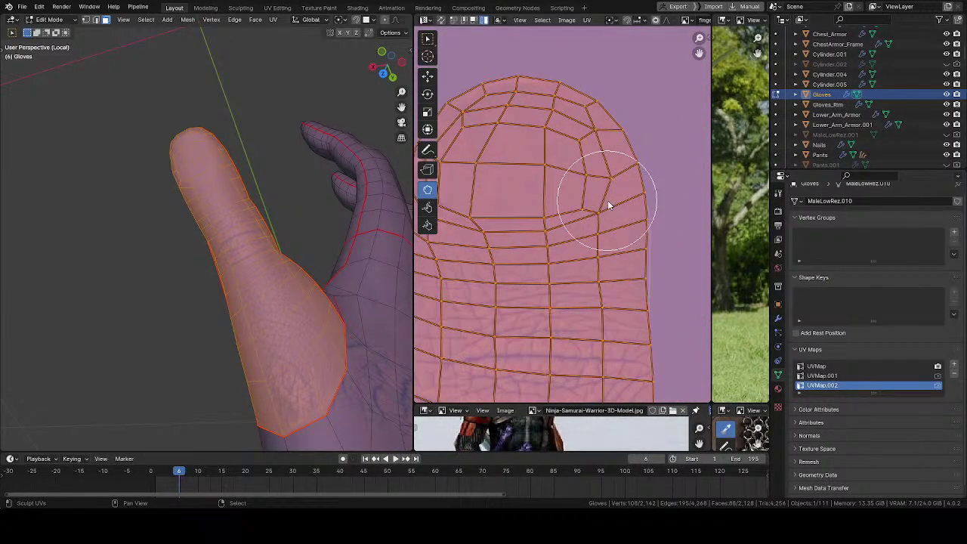
- Square up the nail bed by widening its lower-right corner, shifting its left edge inward and reshaping the right column of faces
key("f")
left_click(575, 236)
left_click_drag(588, 219, 606, 229)
key("f")
left_click(584, 247)
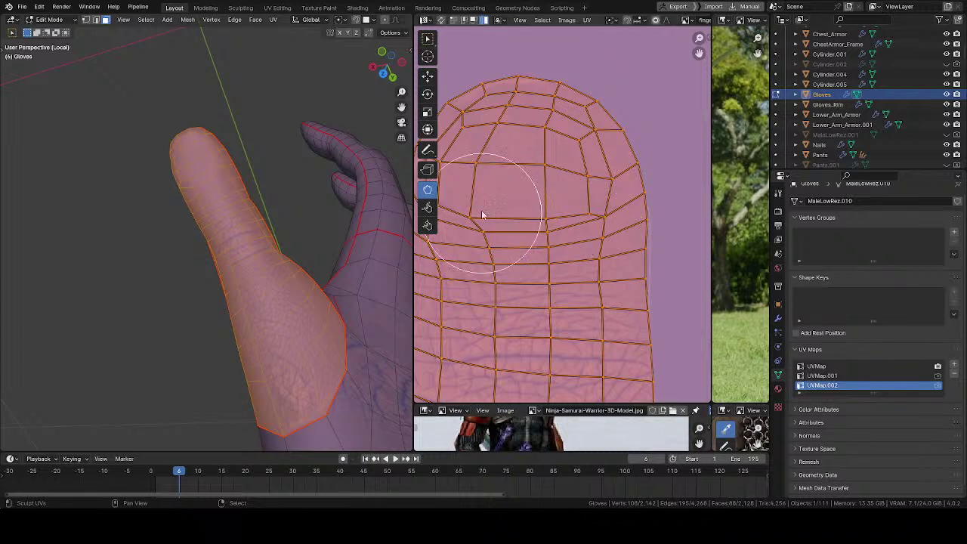
mouse_move(481, 214)
left_mouse_down()
mouse_move(482, 191)
mouse_move(514, 204)
mouse_move(488, 199)
mouse_move(461, 219)
mouse_move(542, 216)
left_mouse_up()
key("f")
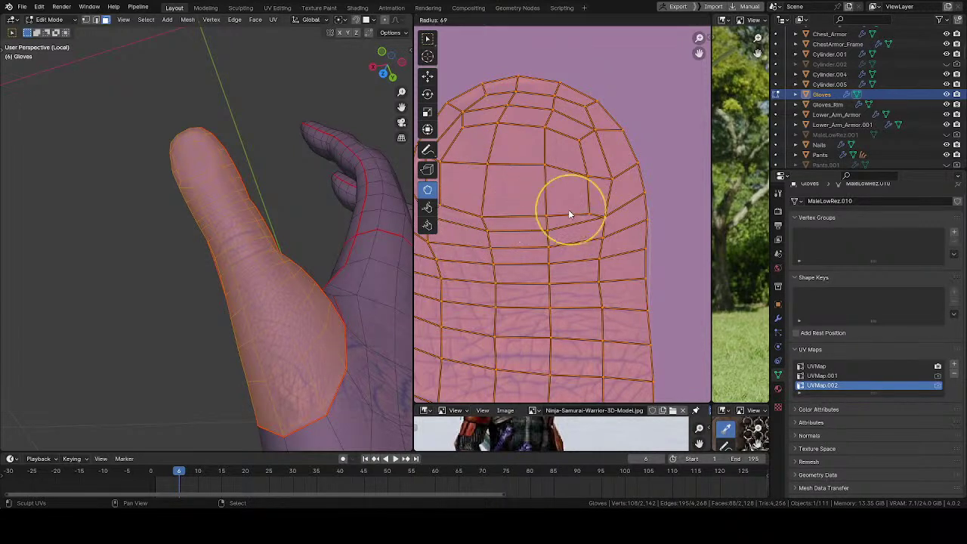
left_click(569, 209)
mouse_move(595, 194)
left_mouse_down()
mouse_move(592, 185)
mouse_move(611, 219)
mouse_move(602, 302)
left_mouse_up()
- Enlarge the Grab brush and move the knuckle rows along the island's left side downward to follow the skin creases
middle_click_drag(598, 304, 614, 229)
key("f")
left_click(615, 265)
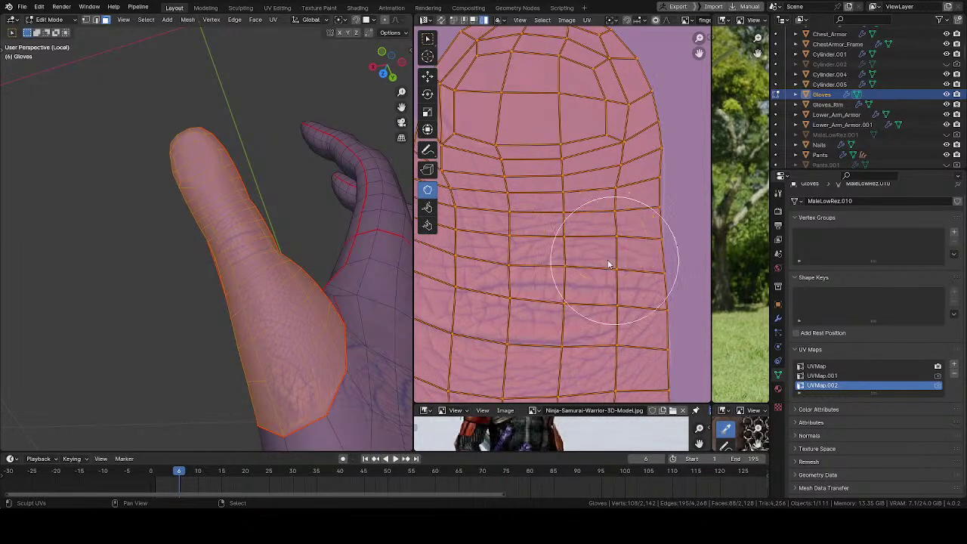
middle_click_drag(579, 273, 625, 196)
key("f")
left_click(665, 232)
mouse_move(481, 178)
left_mouse_down()
mouse_move(453, 228)
mouse_move(476, 226)
left_mouse_up()
left_click_drag(474, 283, 463, 311)
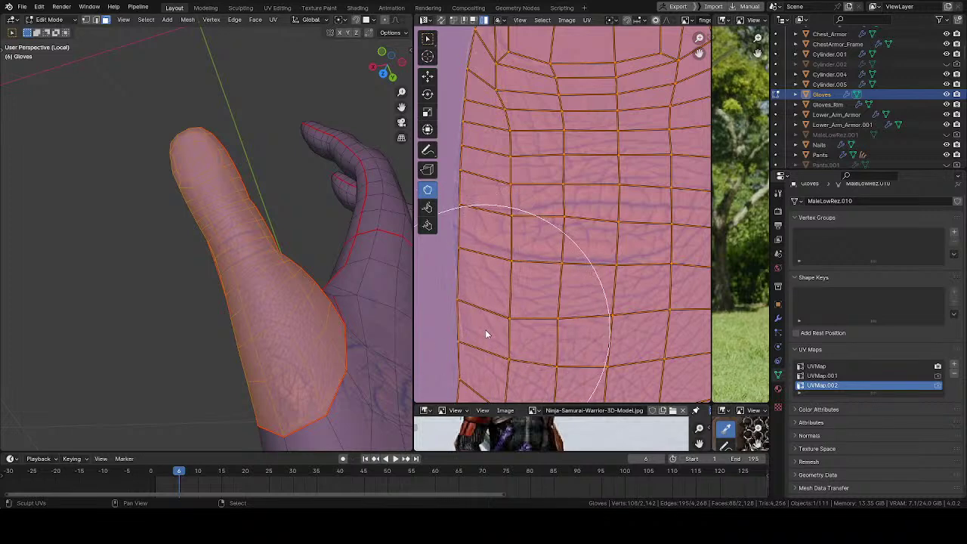
- Even out the rows below the knuckle creases with broad downward Grab strokes on the left side and middle of the island
middle_click_drag(466, 192, 492, 133)
key("f")
left_click(493, 243)
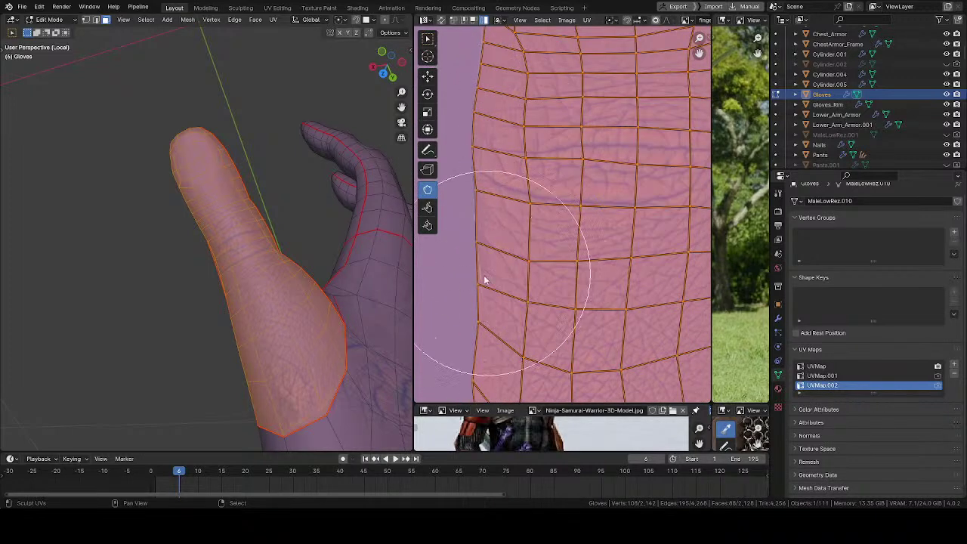
left_click_drag(484, 291, 492, 297)
left_click_drag(565, 185, 565, 193)
left_click_drag(609, 217, 608, 226)
middle_click_drag(625, 247, 561, 227)
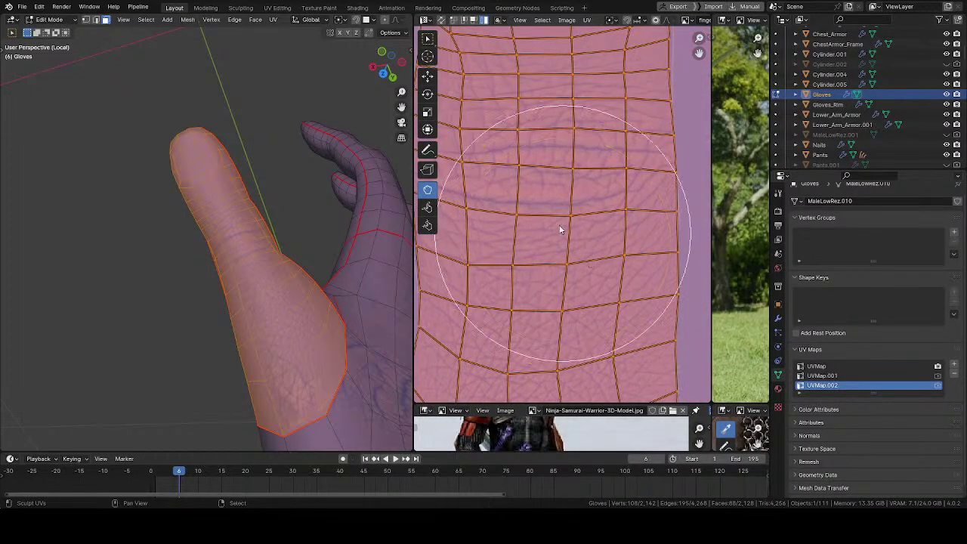
- Reposition the UV rows across the knuckle creases while comparing the crease placement on the 3D thumb
middle_click_drag(207, 272, 236, 228)
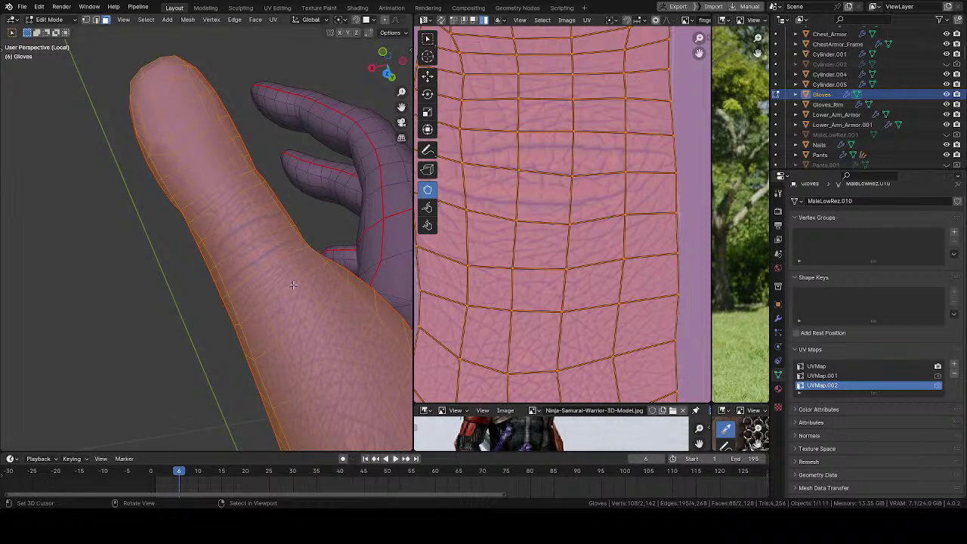
left_click_drag(519, 194, 545, 221)
middle_click_drag(545, 222, 557, 210)
mouse_move(497, 225)
left_mouse_down()
mouse_move(503, 236)
mouse_move(491, 221)
left_mouse_up()
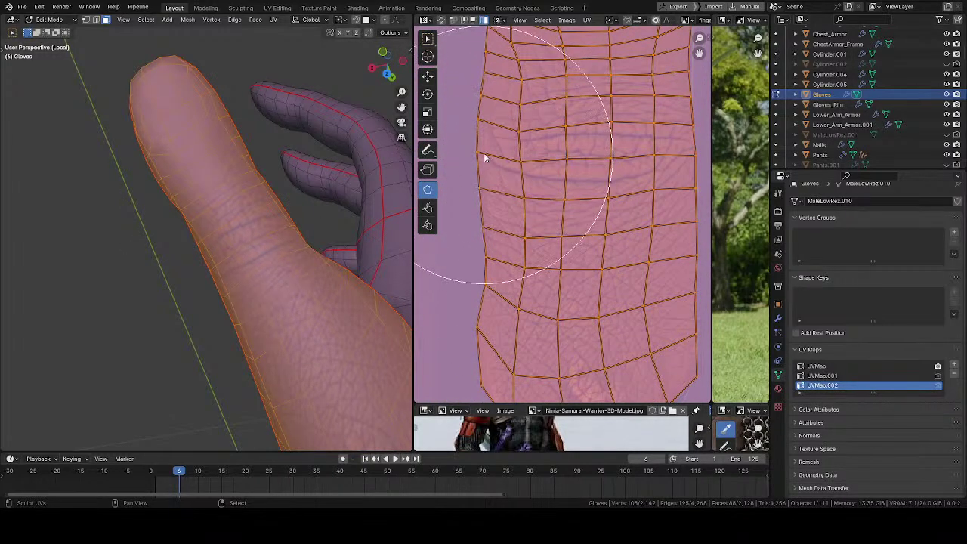
scroll(503, 204, "up", 2)
middle_click_drag(556, 239, 528, 235)
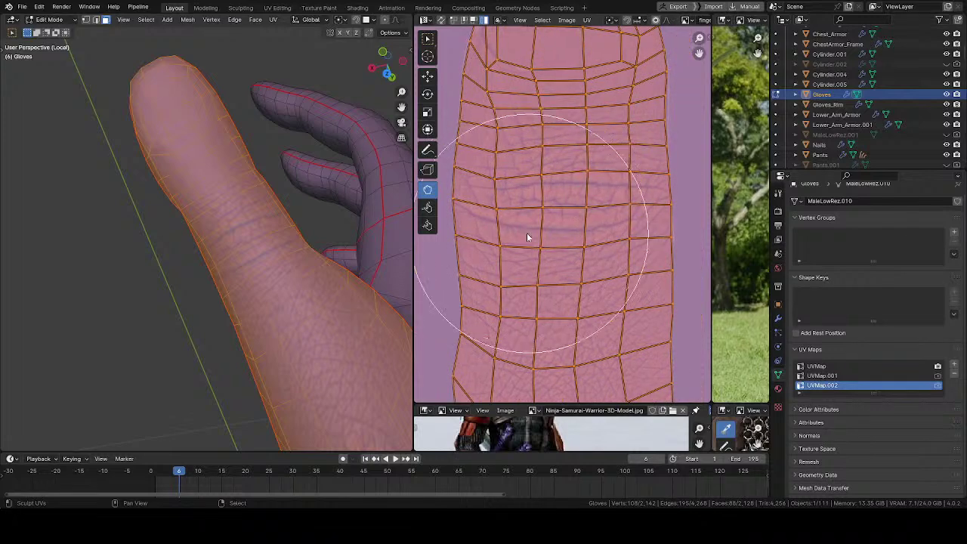
mouse_move(565, 229)
left_mouse_down()
mouse_move(567, 246)
mouse_move(582, 227)
mouse_move(662, 213)
mouse_move(636, 231)
mouse_move(526, 221)
mouse_move(532, 230)
left_mouse_up()
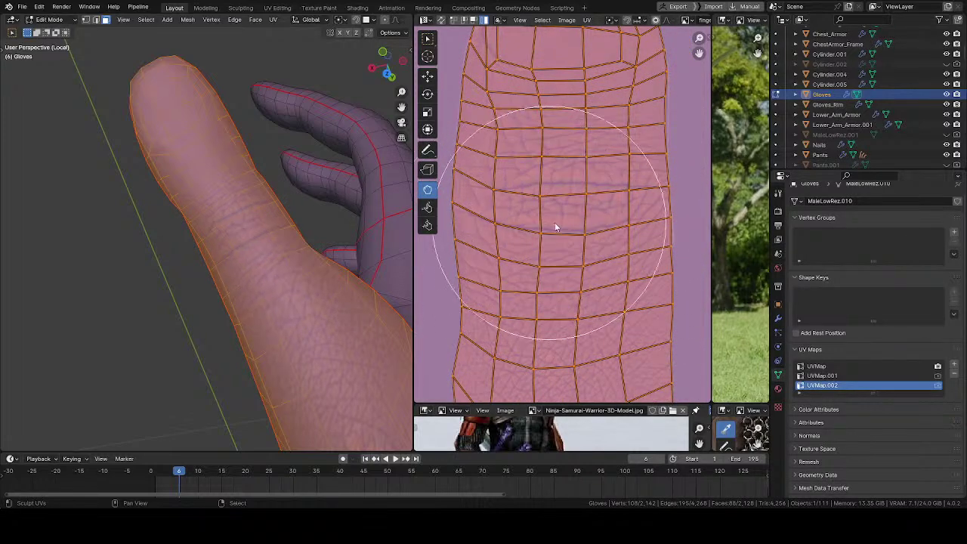
- Shrink the Grab brush and smooth the island's left outline beside the knuckle creases
middle_click_drag(606, 245, 593, 157)
mouse_move(558, 254)
left_mouse_down()
mouse_move(613, 292)
mouse_move(581, 363)
mouse_move(632, 367)
mouse_move(666, 342)
mouse_move(663, 327)
mouse_move(633, 373)
mouse_move(584, 357)
mouse_move(485, 398)
mouse_move(484, 357)
mouse_move(470, 356)
mouse_move(442, 288)
mouse_move(461, 298)
mouse_move(471, 389)
mouse_move(539, 217)
mouse_move(527, 180)
mouse_move(597, 149)
mouse_move(579, 124)
mouse_move(514, 132)
left_mouse_up()
middle_click_drag(499, 153, 560, 200)
key("bracketleft")
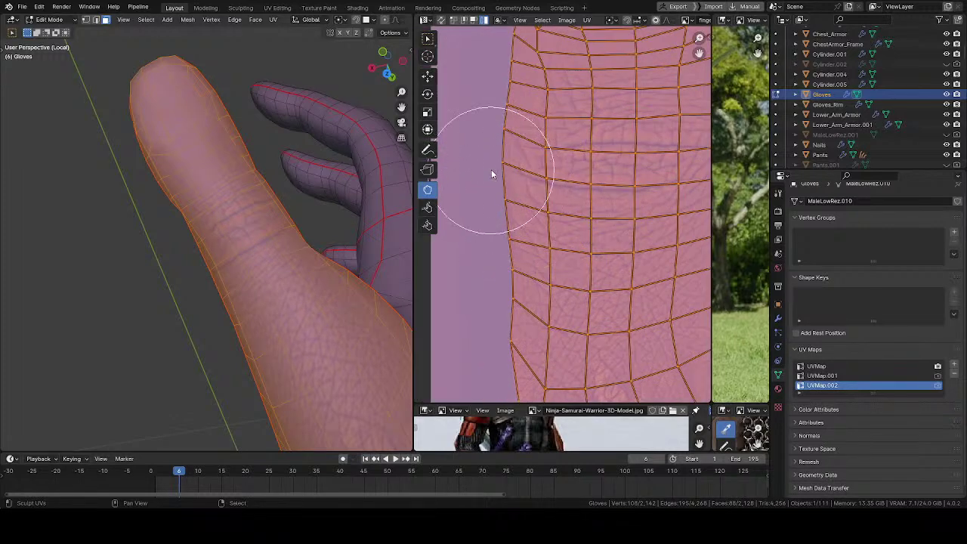
left_click_drag(491, 169, 491, 197)
key("bracketleft")
key("bracketleft")
mouse_move(505, 154)
left_mouse_down()
mouse_move(511, 212)
mouse_move(498, 227)
mouse_move(484, 207)
mouse_move(541, 102)
left_mouse_up()
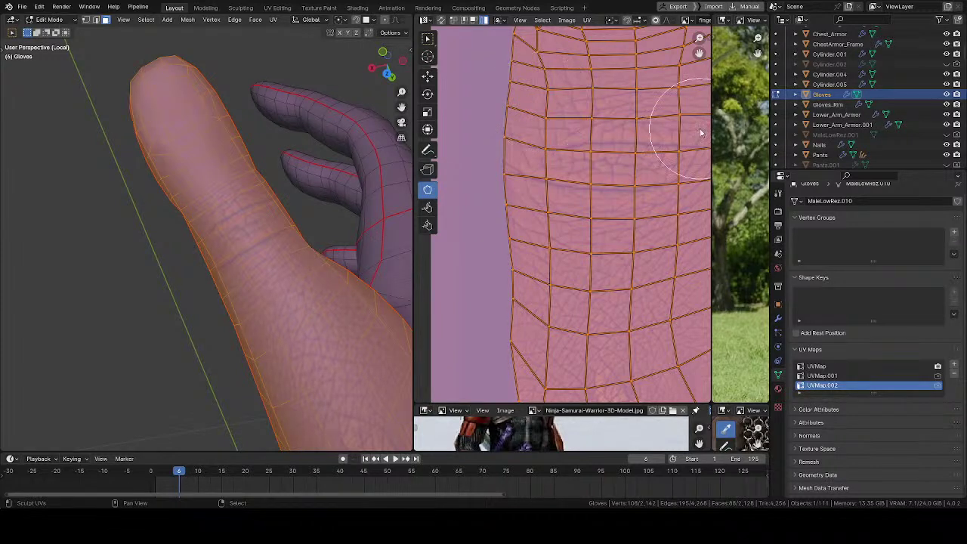
- Refine the right side of the thumb island below the knuckle and check the rows down to its lower edge
middle_click_drag(541, 216, 497, 227)
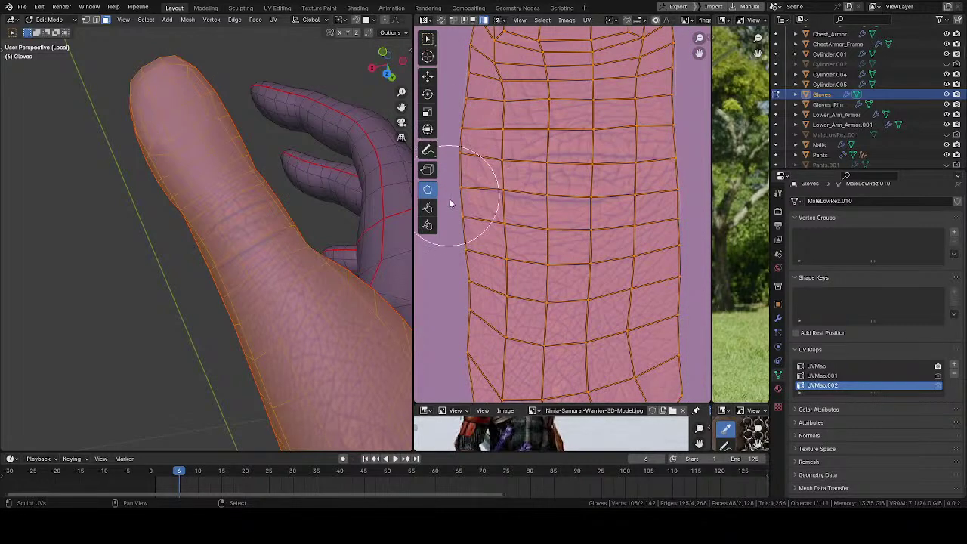
middle_click_drag(568, 202, 509, 205)
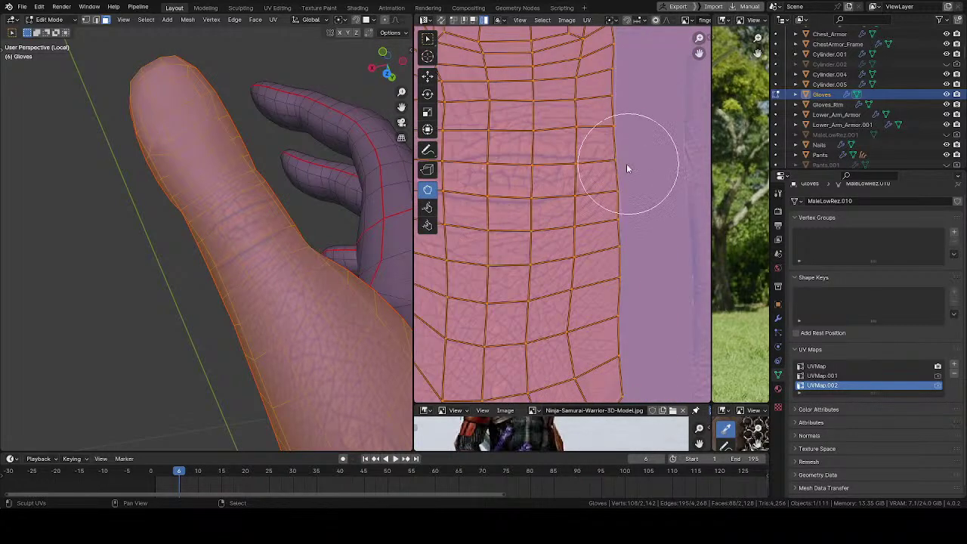
middle_click_drag(558, 140, 572, 141)
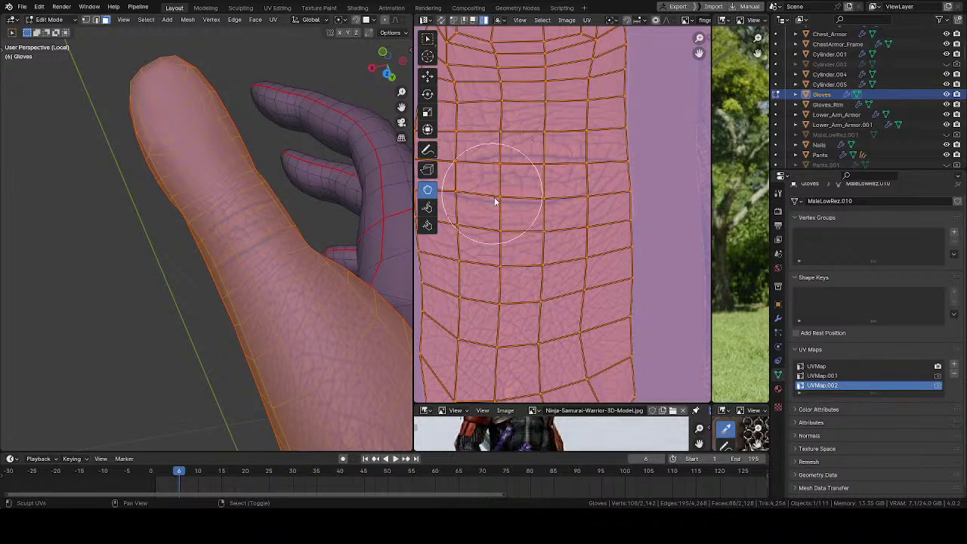
scroll(568, 250, "down", 3)
left_click_drag(572, 228, 579, 223)
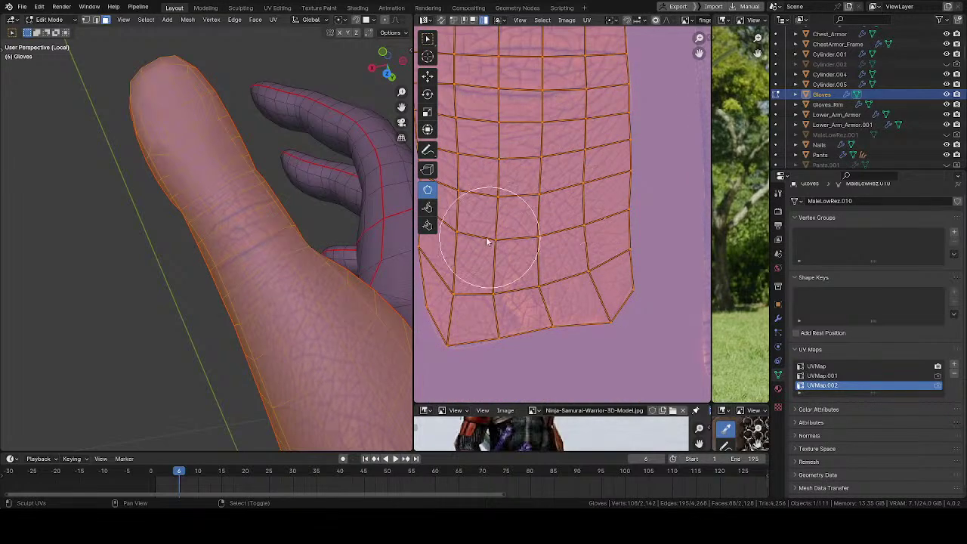
middle_click_drag(455, 342, 498, 307)
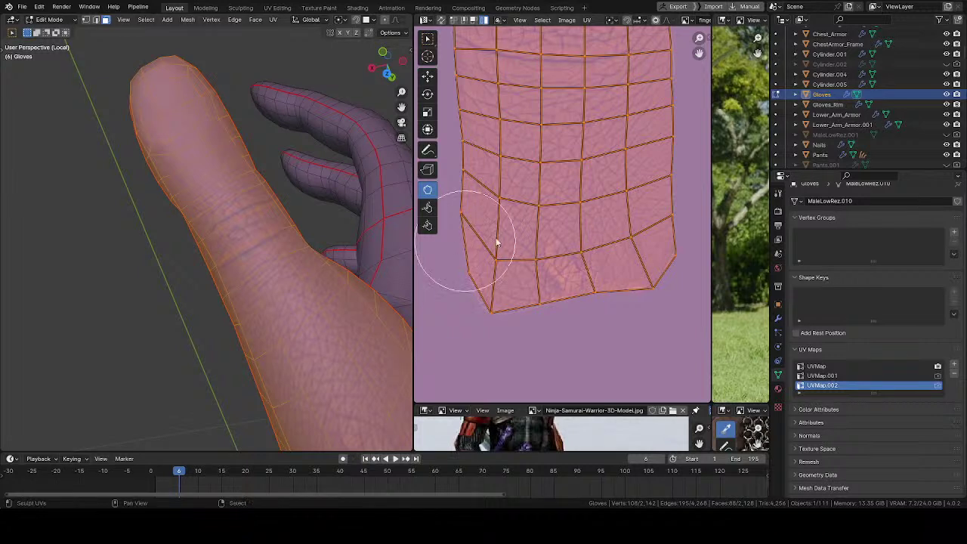
- Enlarge the Grab brush and bow the UV rows across the knuckle creases into gentle downward arcs with upturned outer ends
middle_click_drag(190, 219, 245, 287)
mouse_move(541, 45)
middle_mouse_down()
mouse_move(526, 265)
mouse_move(519, 223)
middle_mouse_up()
key("f")
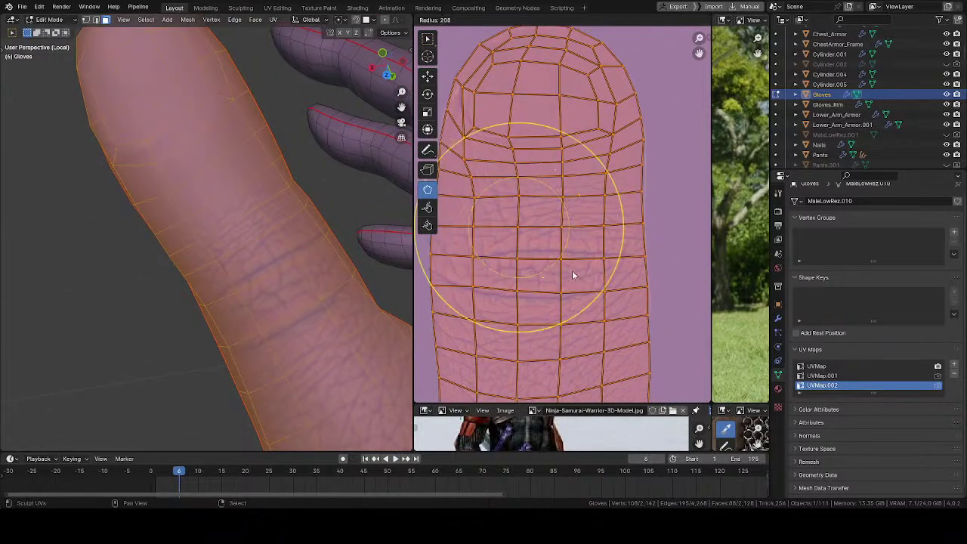
left_click(575, 270)
key("f")
left_click(513, 259)
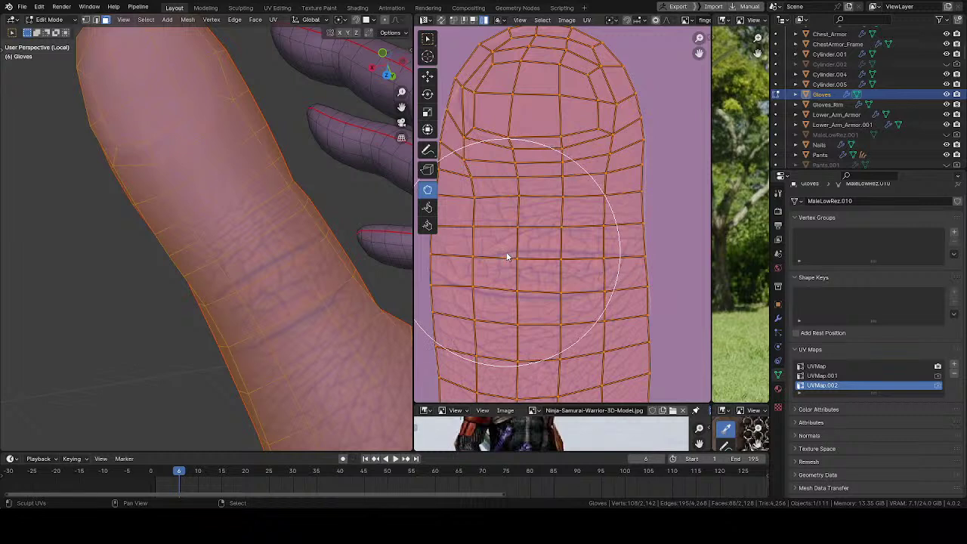
mouse_move(355, 261)
middle_mouse_down()
mouse_move(302, 264)
mouse_move(346, 227)
mouse_move(333, 241)
mouse_move(377, 249)
middle_mouse_up()
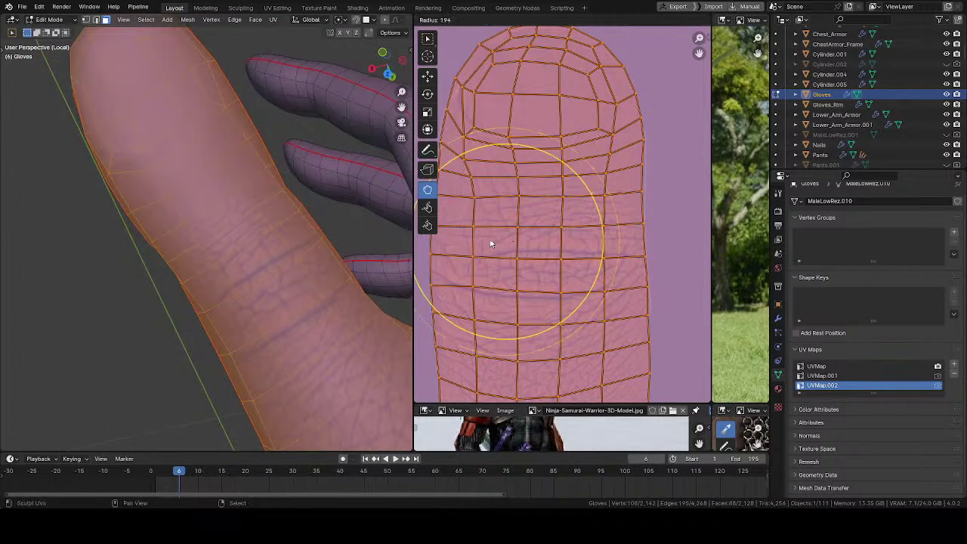
mouse_move(494, 203)
left_mouse_down()
mouse_move(496, 233)
mouse_move(549, 202)
left_mouse_up()
mouse_move(549, 229)
left_mouse_down()
mouse_move(589, 232)
mouse_move(590, 257)
mouse_move(507, 218)
mouse_move(503, 250)
mouse_move(587, 200)
mouse_move(587, 222)
mouse_move(638, 219)
mouse_move(643, 210)
mouse_move(645, 238)
mouse_move(539, 249)
left_mouse_up()
middle_click_drag(529, 251, 568, 181)
mouse_move(568, 181)
left_mouse_down()
mouse_move(497, 150)
mouse_move(489, 174)
mouse_move(495, 201)
mouse_move(562, 207)
mouse_move(559, 195)
mouse_move(637, 195)
left_mouse_up()
middle_click_drag(637, 195, 528, 204)
mouse_move(528, 204)
left_mouse_down()
mouse_move(533, 148)
mouse_move(565, 130)
mouse_move(586, 123)
mouse_move(626, 150)
mouse_move(612, 173)
left_mouse_up()
- Resize the Grab brush and carry the row adjustment into the faces below the knuckle toward the island's left side
middle_click_drag(618, 260, 616, 182)
key("f")
left_click(683, 195)
mouse_move(527, 259)
left_mouse_down()
mouse_move(501, 268)
mouse_move(570, 233)
mouse_move(568, 246)
mouse_move(568, 234)
mouse_move(557, 242)
mouse_move(658, 244)
mouse_move(506, 251)
mouse_move(466, 227)
mouse_move(456, 369)
mouse_move(554, 309)
mouse_move(573, 328)
mouse_move(531, 274)
mouse_move(569, 246)
mouse_move(468, 280)
left_mouse_up()
- Pull the UVs on the left side of the nail bed upward and outward toward the fingertip outline
mouse_move(377, 197)
middle_mouse_down()
mouse_move(355, 178)
mouse_move(296, 190)
mouse_move(160, 256)
mouse_move(183, 320)
mouse_move(257, 284)
middle_mouse_up()
middle_click_drag(548, 151, 554, 247)
key("f")
left_click(507, 201)
mouse_move(508, 205)
left_mouse_down()
mouse_move(539, 184)
mouse_move(609, 181)
mouse_move(589, 186)
mouse_move(484, 136)
left_mouse_up()
key("f")
left_click(500, 133)
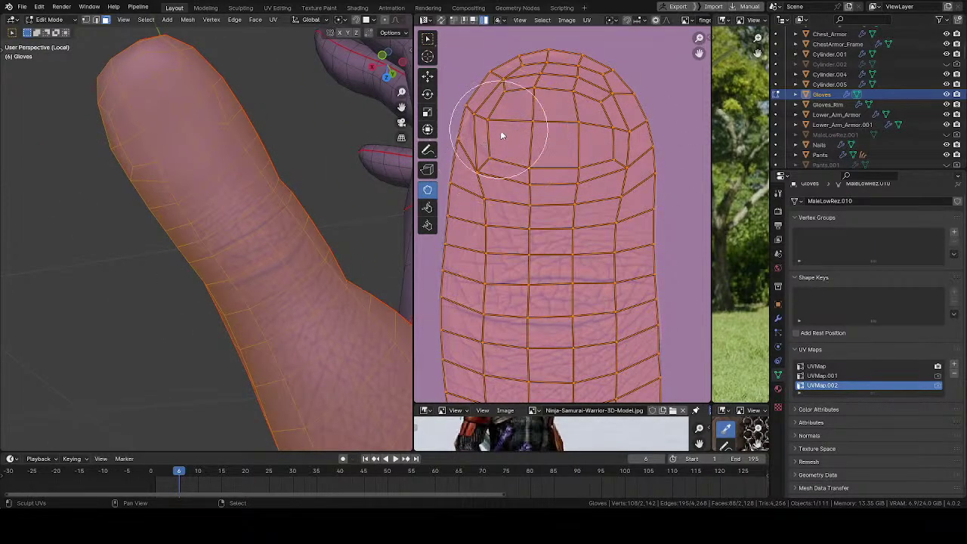
- Shrink the Grab brush and realign the cramped UV points between the nail bed's left edge and the island outline
middle_click_drag(501, 134, 525, 205)
key("f")
left_click(541, 188)
middle_click_drag(518, 160, 541, 104)
key("f")
left_click(511, 167)
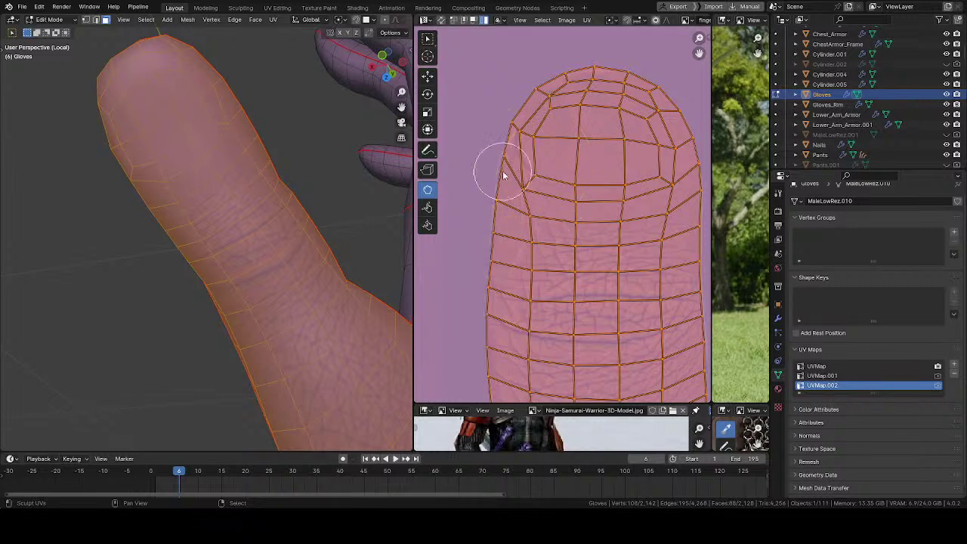
left_click_drag(532, 161, 522, 171)
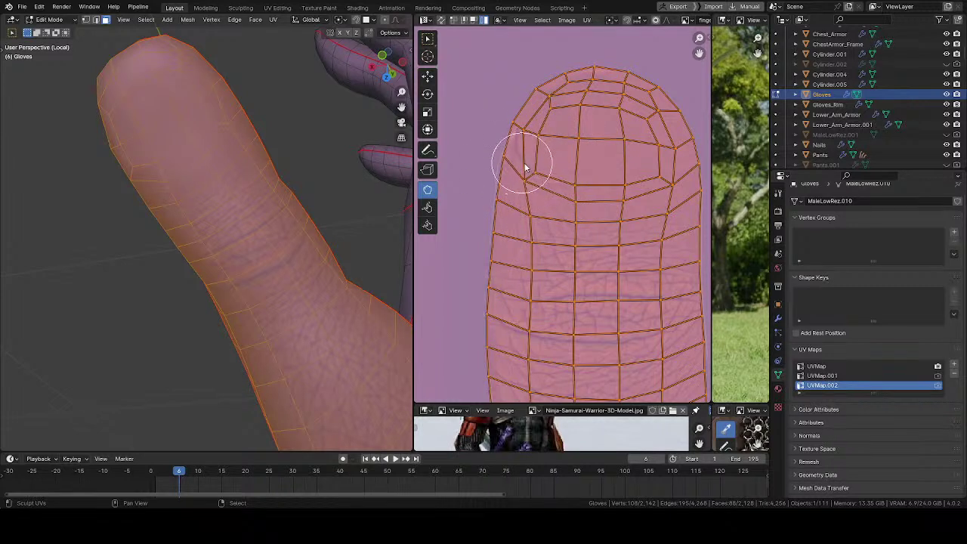
- Adjust the UV column along the nail bed's left edge and realign the points in the rows just below it
mouse_move(528, 138)
left_mouse_down()
mouse_move(524, 179)
mouse_move(577, 189)
mouse_move(559, 179)
left_mouse_up()
key("f")
left_click(580, 203)
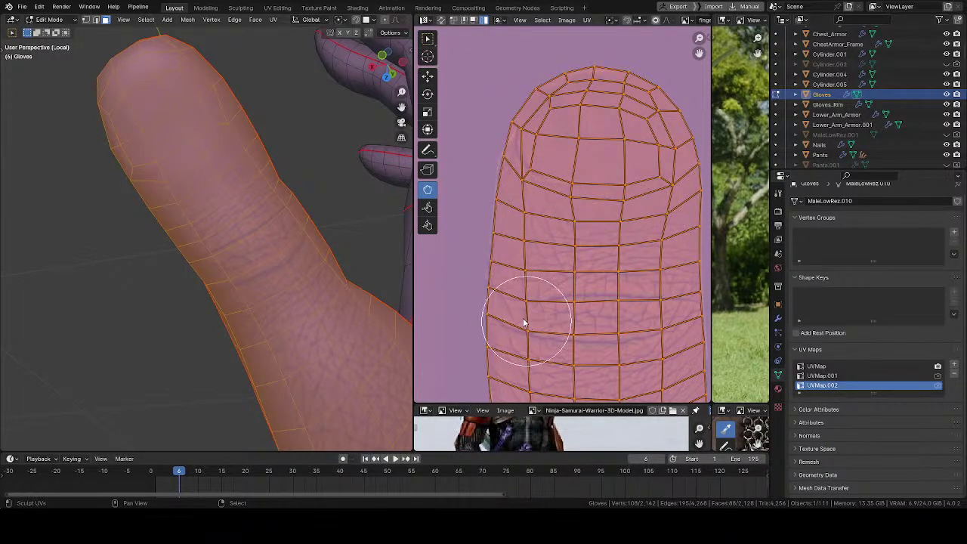
middle_click_drag(517, 206, 453, 187)
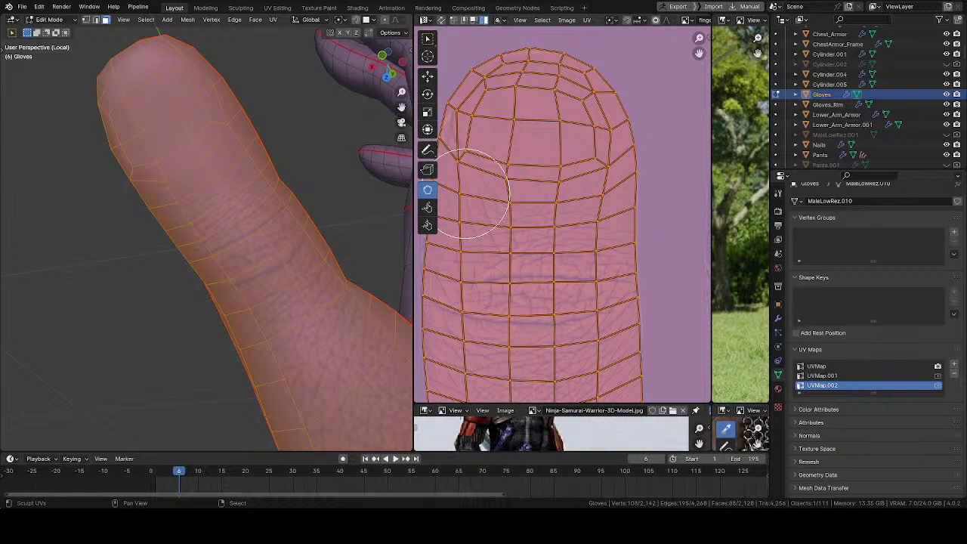
middle_click_drag(348, 268, 367, 232)
left_click_drag(541, 217, 489, 161)
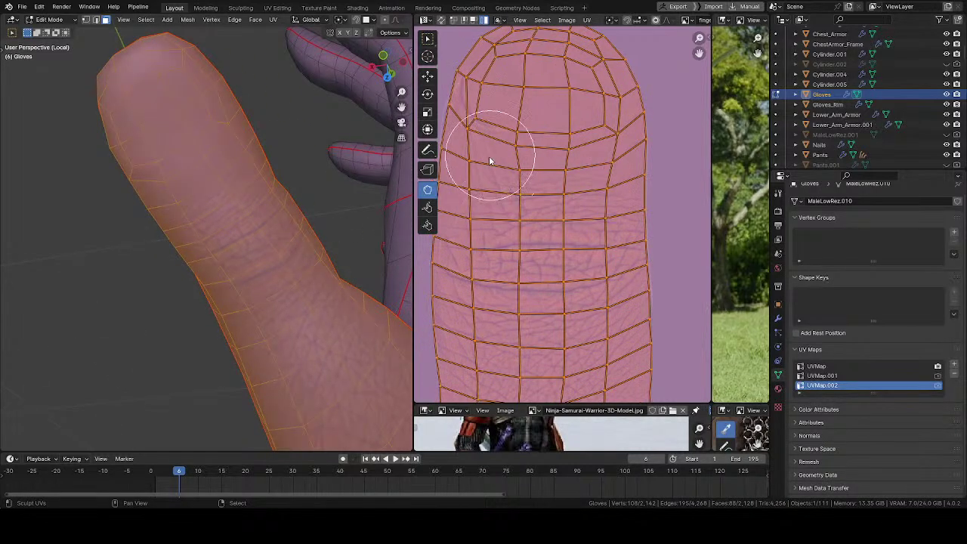
mouse_move(535, 197)
left_mouse_down()
mouse_move(578, 212)
mouse_move(590, 149)
mouse_move(603, 145)
mouse_move(594, 260)
mouse_move(602, 299)
left_mouse_up()
left_click(603, 296)
- Resize the Grab brush and shift the central UV column to the right to straighten it near the island's base
middle_click_drag(551, 382, 550, 207)
key("f")
left_click(566, 247)
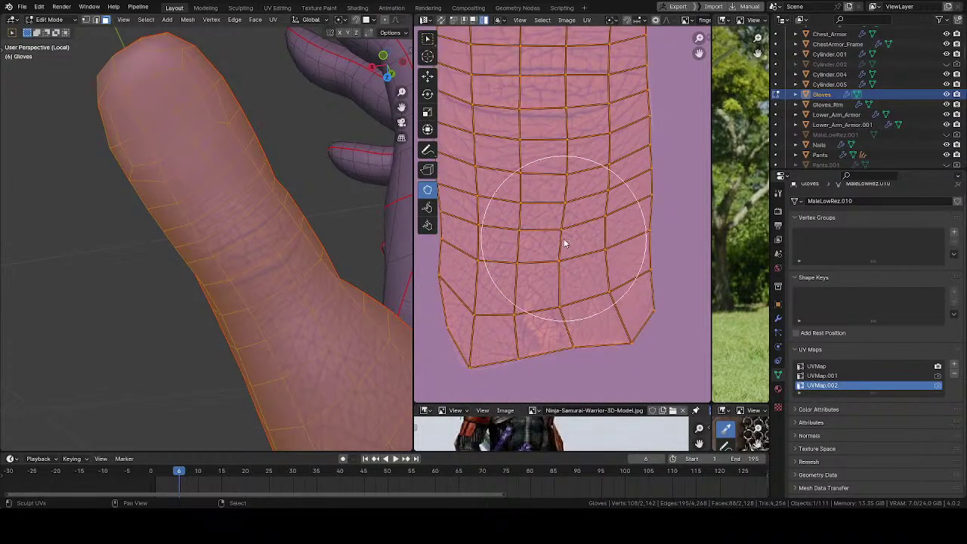
key("f")
left_click(579, 302)
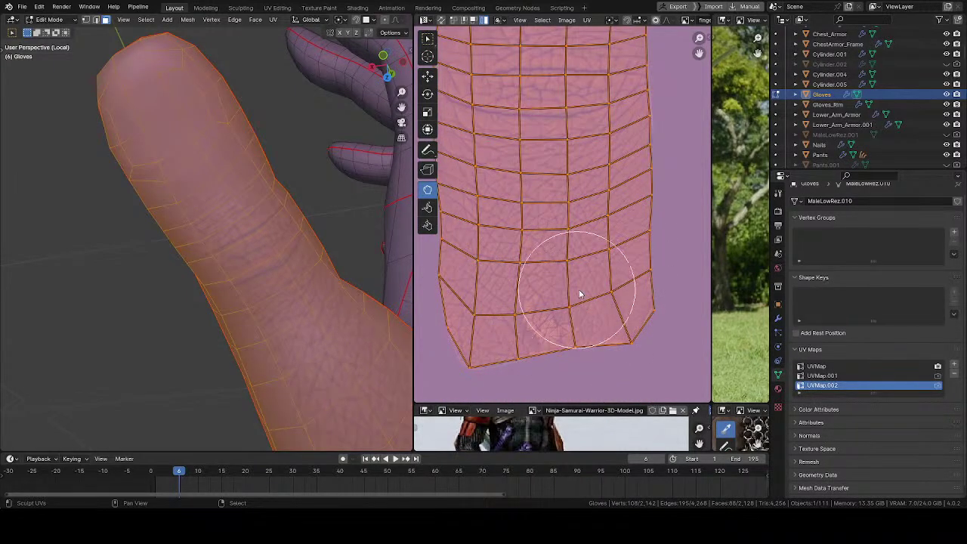
- Tuck the fingertip's upper-left outline points slightly inward toward the nail bed
middle_click_drag(216, 329, 287, 240)
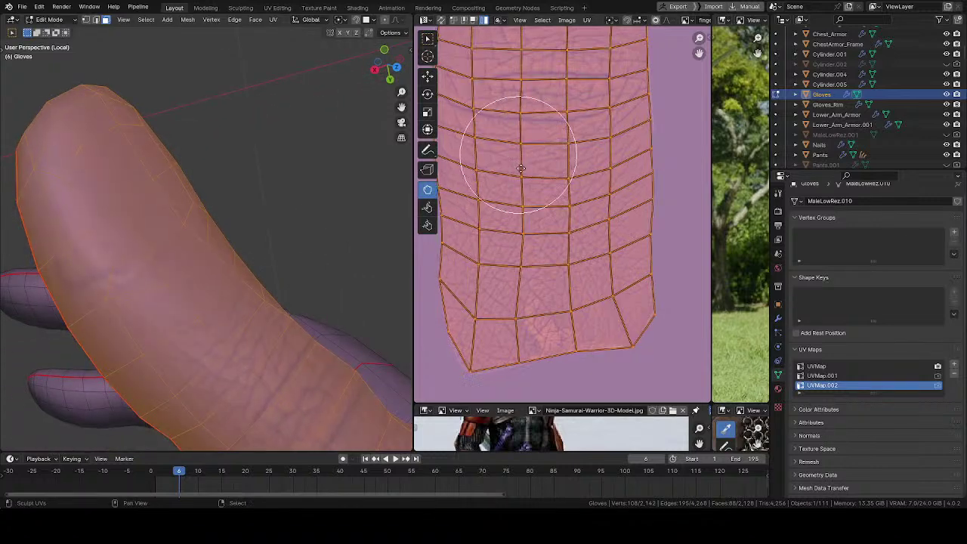
middle_click_drag(514, 131, 546, 293)
middle_click_drag(524, 211, 499, 246)
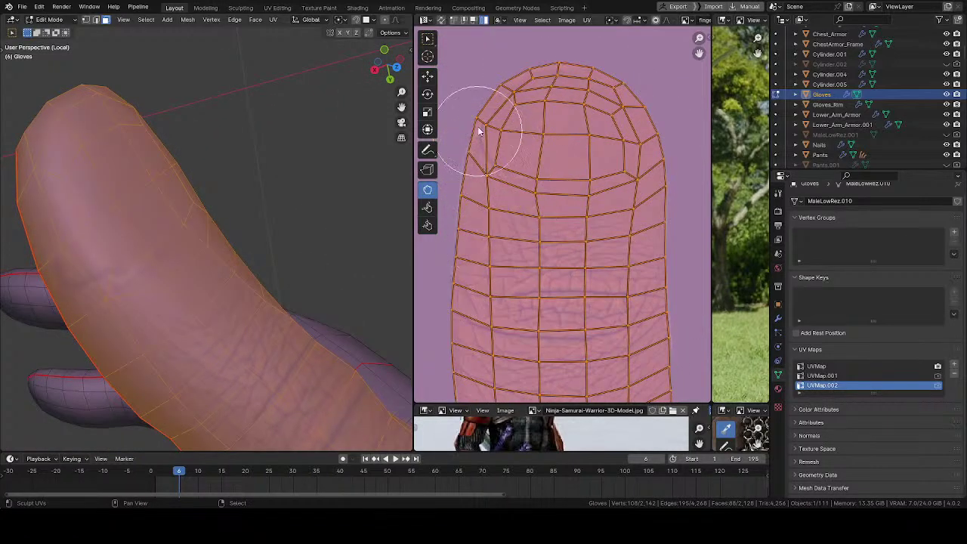
mouse_move(499, 132)
left_mouse_down()
mouse_move(499, 97)
mouse_move(511, 92)
mouse_move(514, 118)
mouse_move(487, 187)
left_mouse_up()
- Enlarge the Grab brush and widen the island's left side outward from the nail bed down to the knuckle rows
mouse_move(261, 257)
middle_mouse_down()
mouse_move(267, 252)
mouse_move(256, 255)
middle_mouse_up()
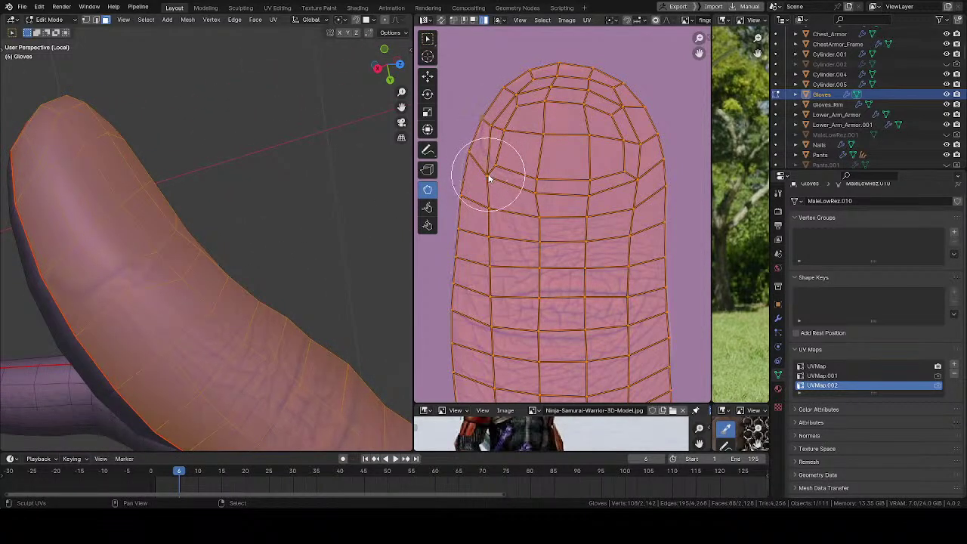
key("f")
left_click(520, 154)
key("f")
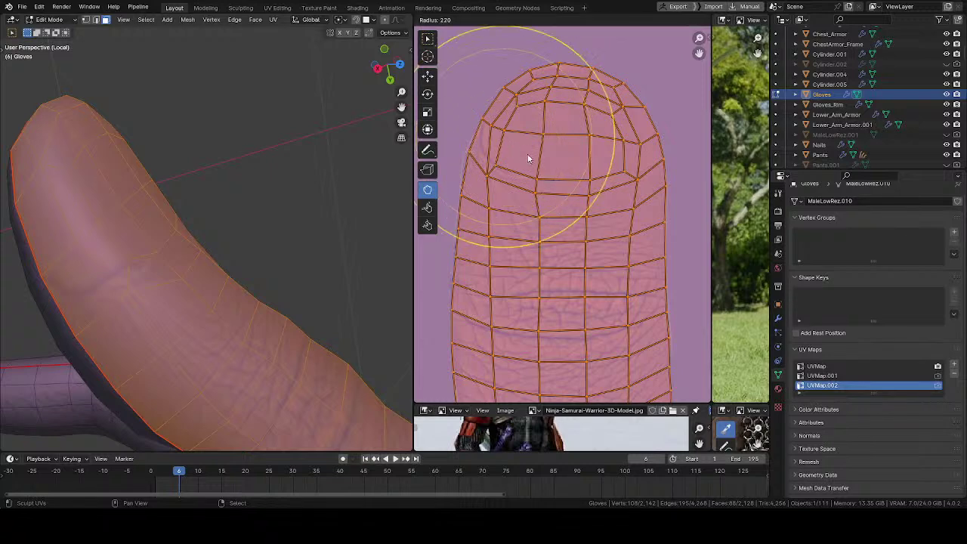
left_click(529, 155)
left_click_drag(505, 143, 450, 128)
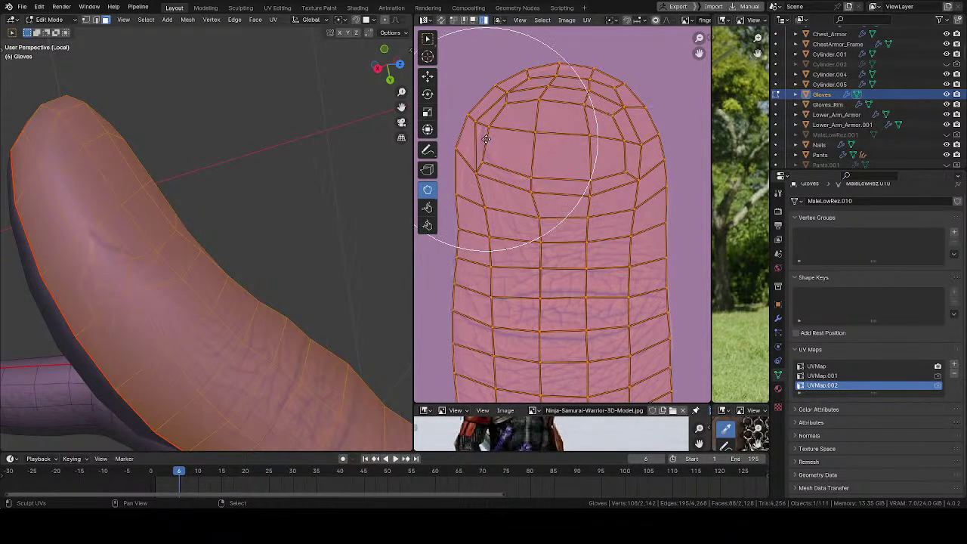
middle_click_drag(487, 137, 517, 106)
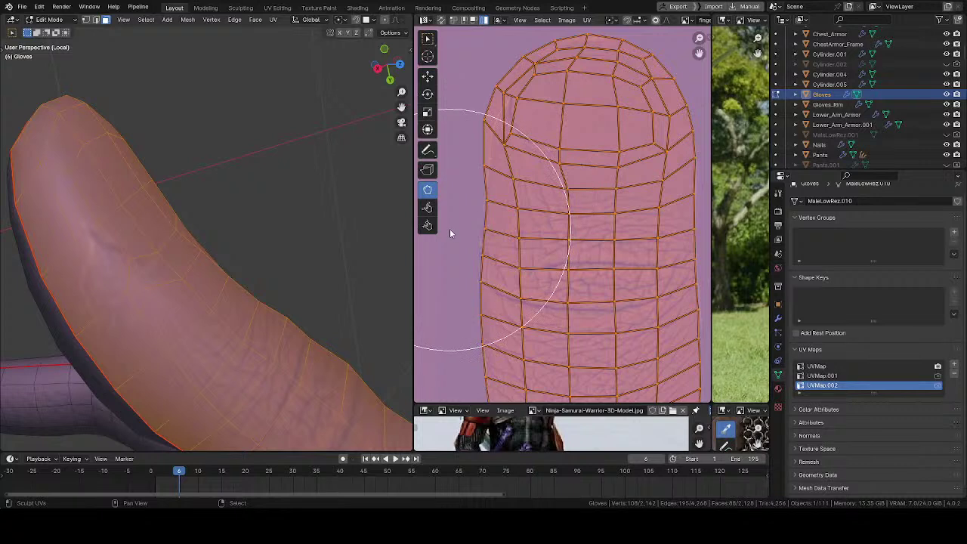
key("f")
left_click(456, 191)
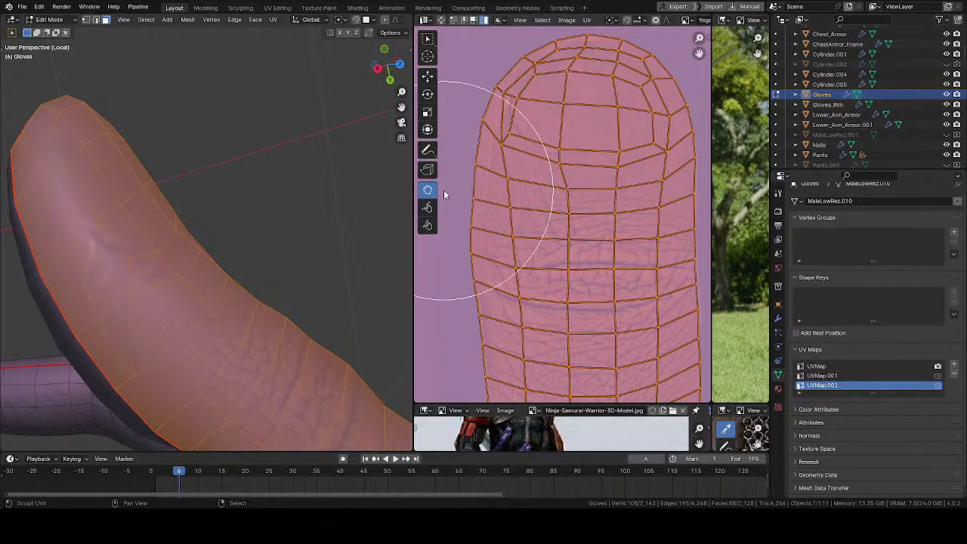
- Pull the island's right edge outward from the fingertip down toward the base
middle_click_drag(574, 173, 477, 197)
key("f")
left_click(683, 188)
left_click_drag(596, 180, 611, 181)
mouse_move(590, 104)
left_mouse_down()
mouse_move(603, 104)
mouse_move(590, 87)
left_mouse_up()
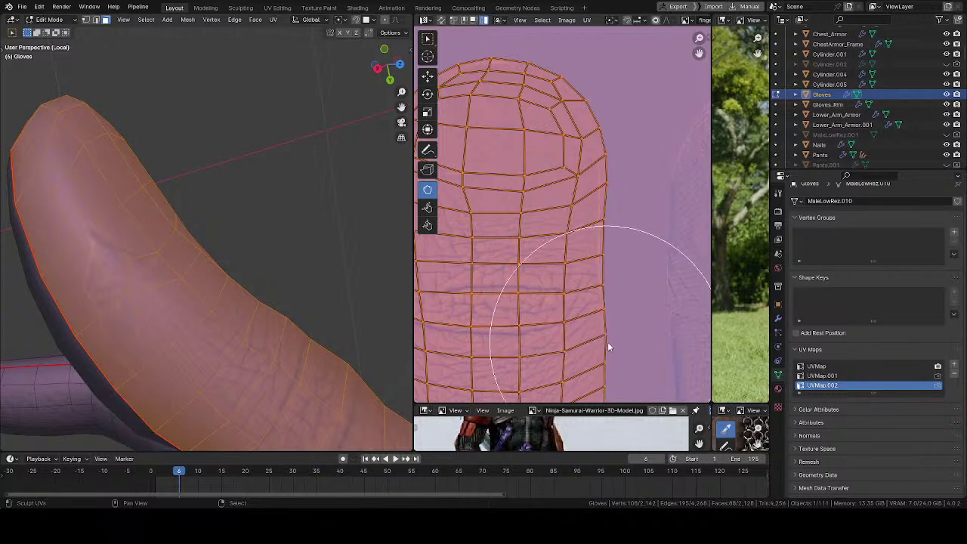
middle_click_drag(608, 346, 576, 227)
mouse_move(575, 322)
left_mouse_down()
mouse_move(607, 331)
mouse_move(622, 302)
left_mouse_up()
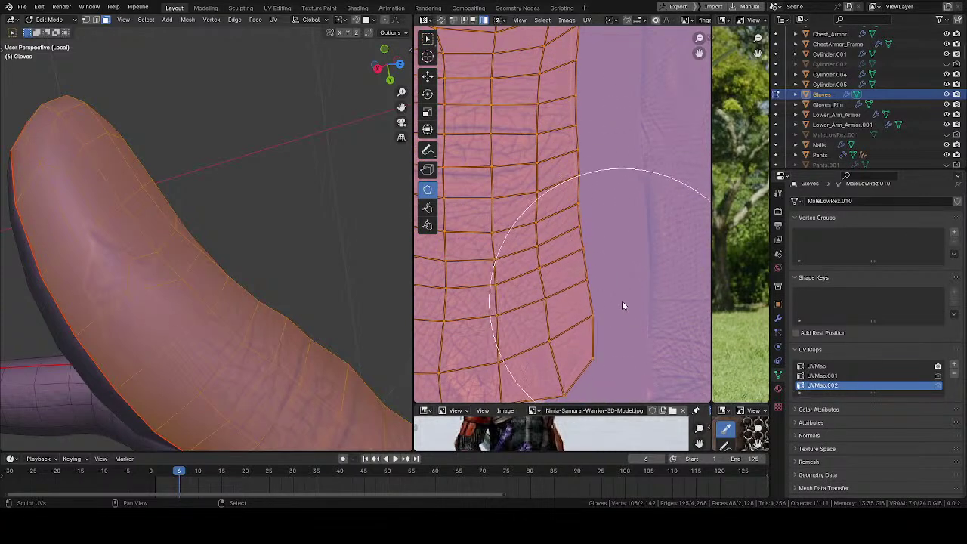
mouse_move(592, 364)
left_mouse_down()
mouse_move(603, 326)
mouse_move(591, 336)
left_mouse_up()
- Reshape the island's lower-right corner by spreading the base edge points outward to the right
middle_click_drag(549, 296, 590, 181)
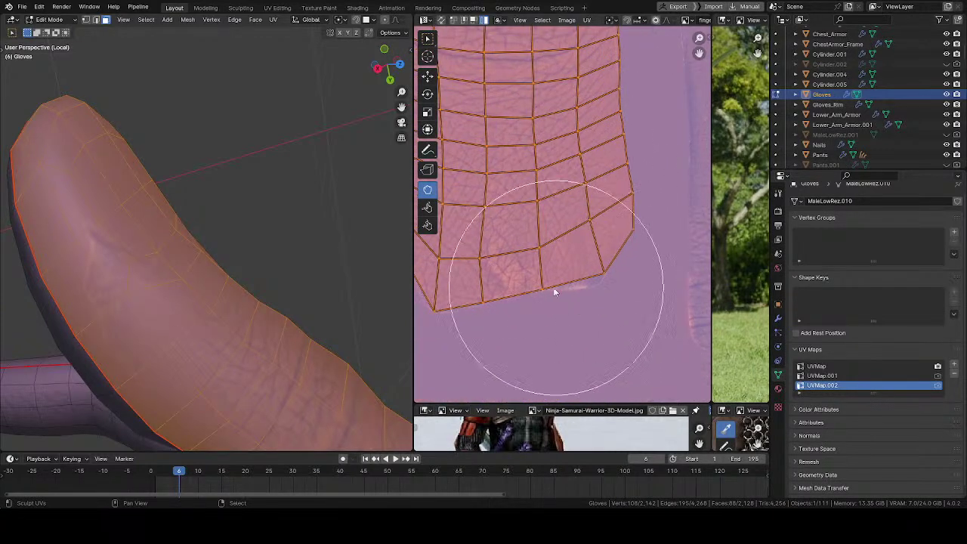
mouse_move(544, 305)
left_mouse_down()
mouse_move(579, 287)
mouse_move(590, 295)
left_mouse_up()
key("f")
left_click(604, 286)
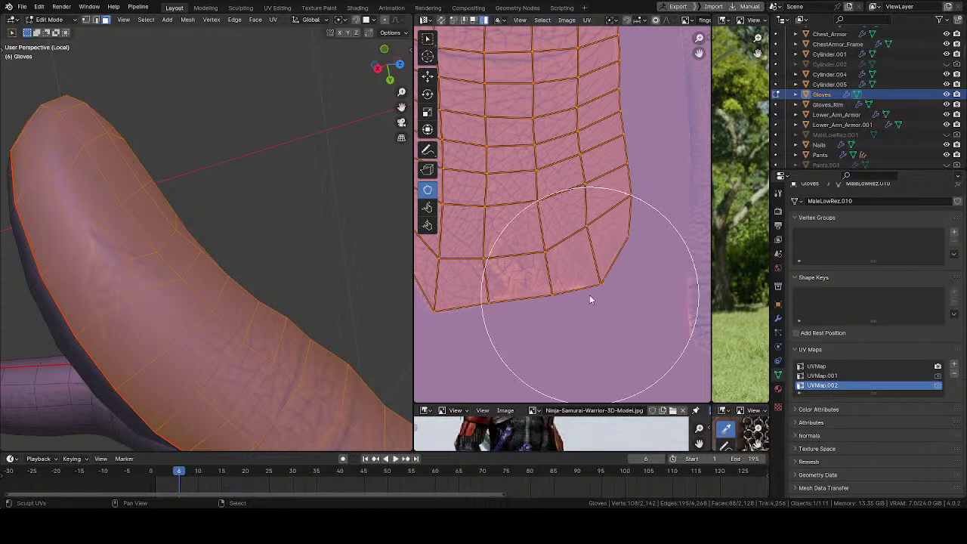
left_click_drag(633, 235, 655, 230)
middle_click_drag(570, 183, 610, 226)
key("f")
left_click(590, 239)
left_click_drag(595, 238, 604, 236)
- Resize the Grab brush and pull the island's left edge outward just above the base
middle_click_drag(480, 262, 576, 236)
key("f")
left_click(514, 253)
left_click_drag(508, 254, 491, 255)
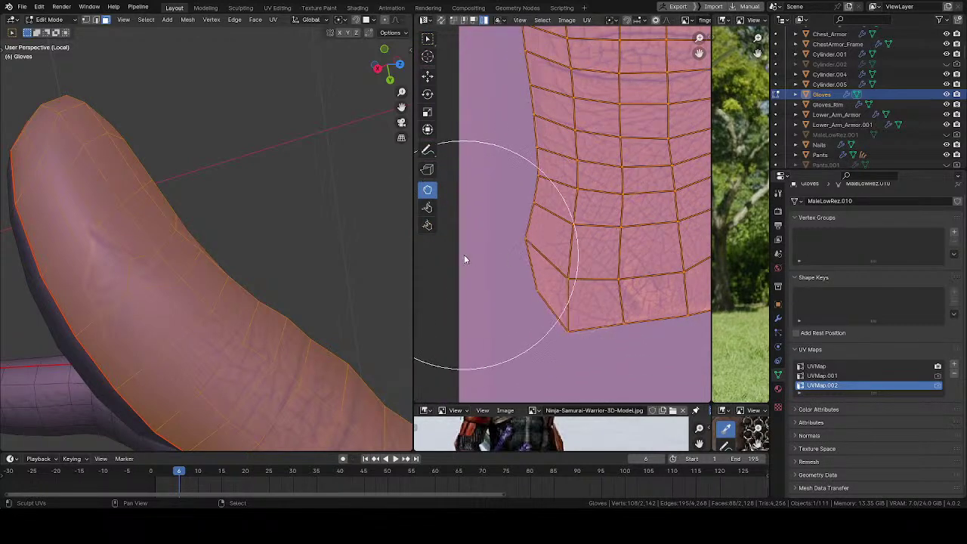
middle_click_drag(520, 169, 530, 225)
left_click_drag(527, 188, 494, 187)
- Push the left outline and its neighbouring column outward beside the knuckle rows and blend them into the lower rows
left_click_drag(517, 96, 501, 99)
middle_click_drag(499, 105, 492, 177)
left_click_drag(497, 97, 488, 96)
left_click_drag(574, 233, 562, 231)
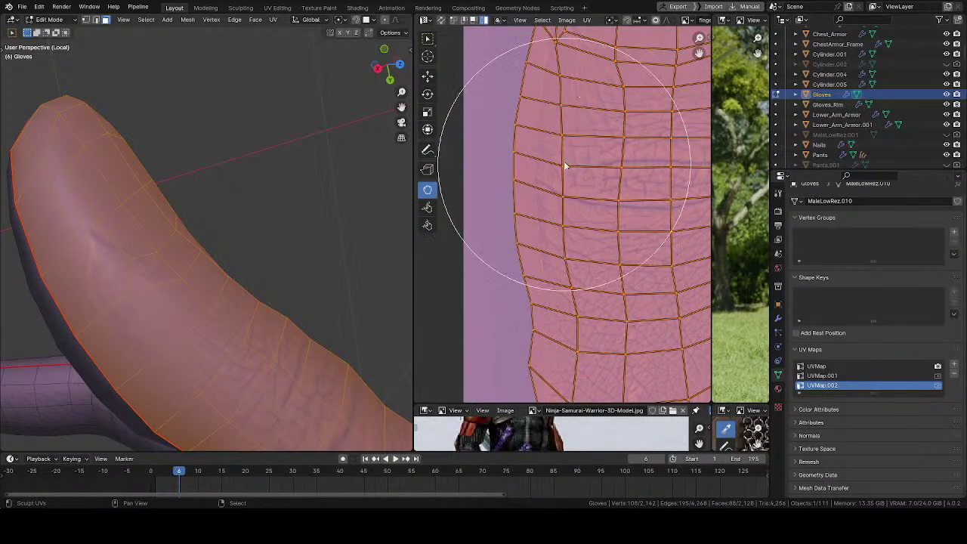
left_click_drag(563, 154, 552, 155)
middle_click_drag(601, 192, 586, 135)
left_click_drag(566, 269, 544, 265)
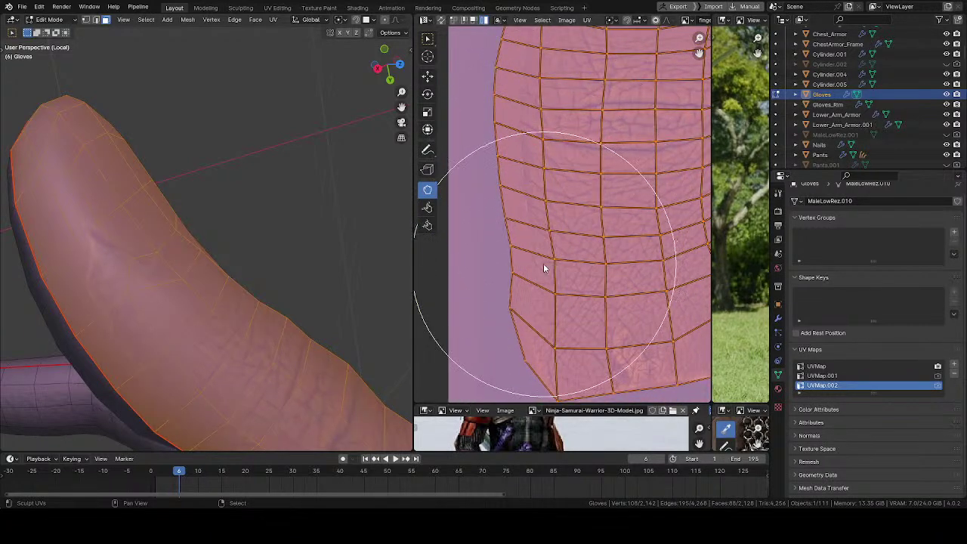
- Shift the left-hand UV columns further outward to bow the outline around the knuckle creases
middle_click_drag(212, 283, 231, 228)
middle_click_drag(559, 205, 555, 189)
mouse_move(554, 233)
left_mouse_down()
mouse_move(559, 259)
mouse_move(552, 108)
mouse_move(539, 117)
left_mouse_up()
middle_click_drag(539, 116, 528, 210)
left_click_drag(533, 169, 523, 172)
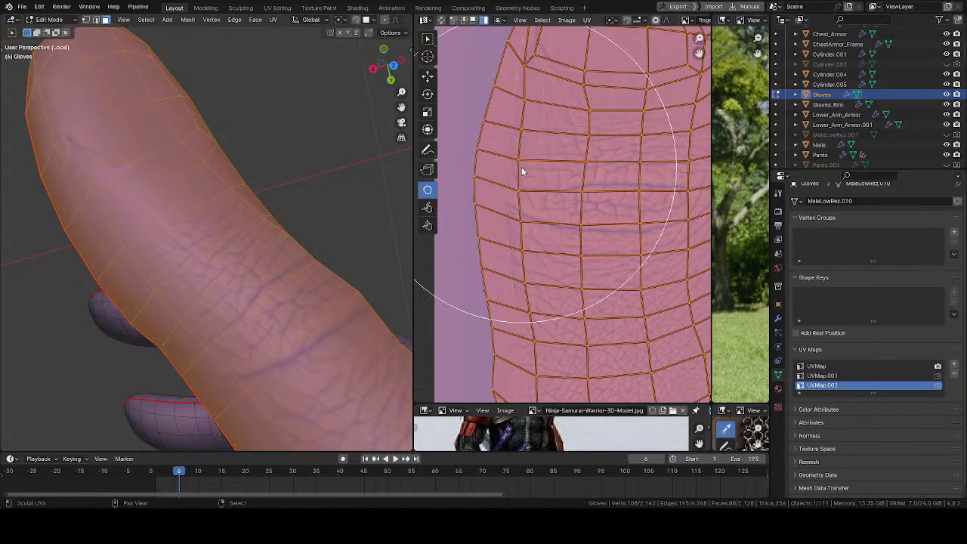
- Shrink the Grab brush and straighten the two central UV columns across the knuckle creases
mouse_move(529, 179)
middle_mouse_down()
mouse_move(502, 175)
mouse_move(493, 187)
middle_mouse_up()
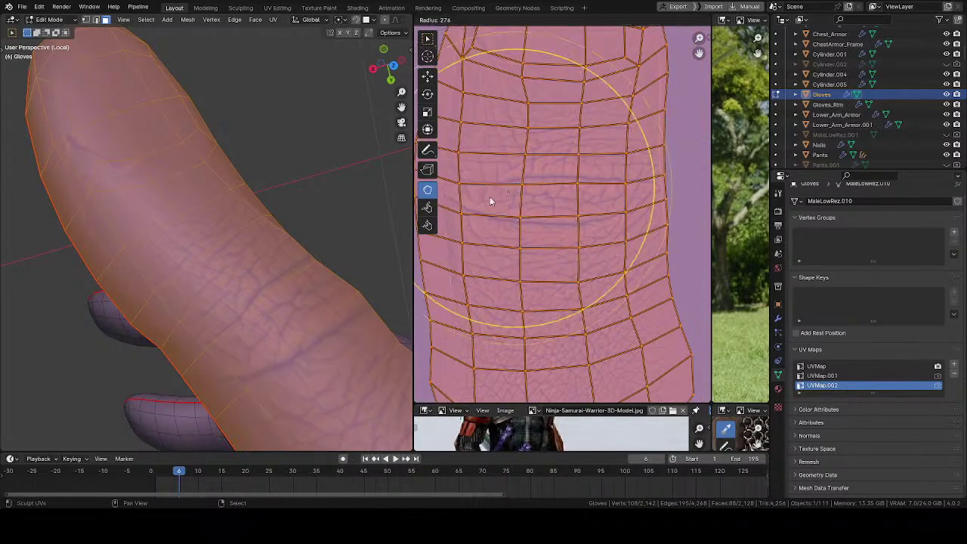
mouse_move(462, 202)
left_mouse_down()
mouse_move(521, 163)
mouse_move(511, 127)
mouse_move(528, 154)
left_mouse_up()
left_click_drag(541, 252, 544, 240)
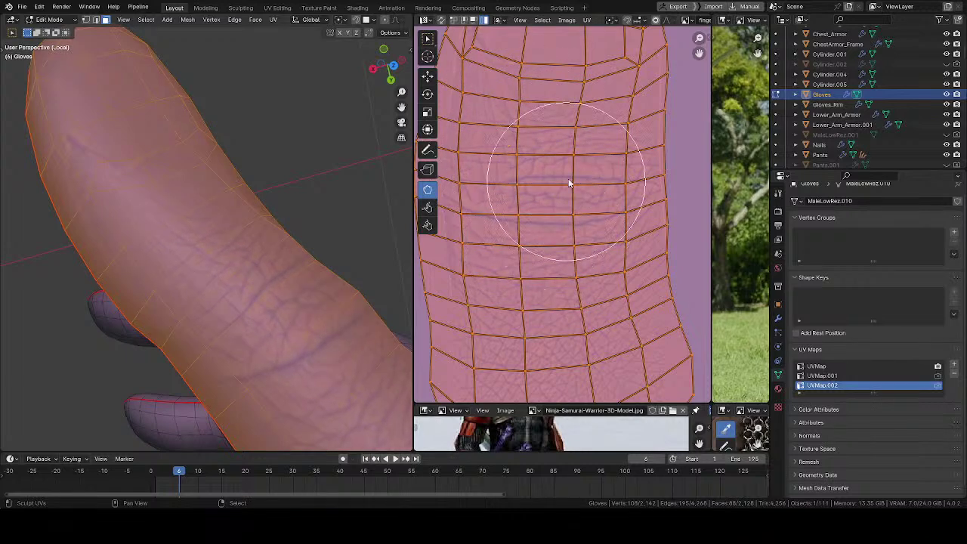
left_click_drag(570, 182, 574, 177)
- Push the island's right edge slightly outward beside the knuckle rows
middle_click_drag(624, 202, 532, 181)
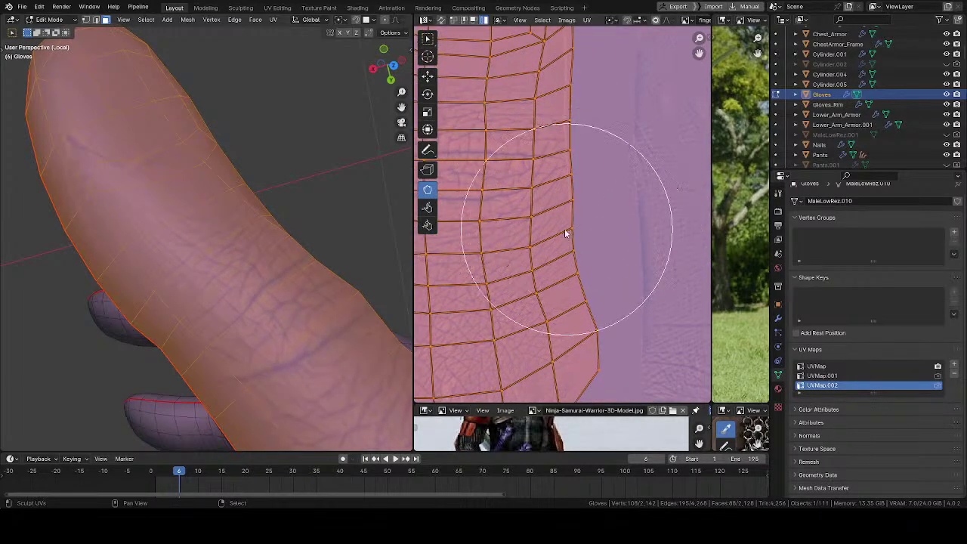
middle_click_drag(589, 74, 574, 178)
left_click_drag(574, 178, 581, 176)
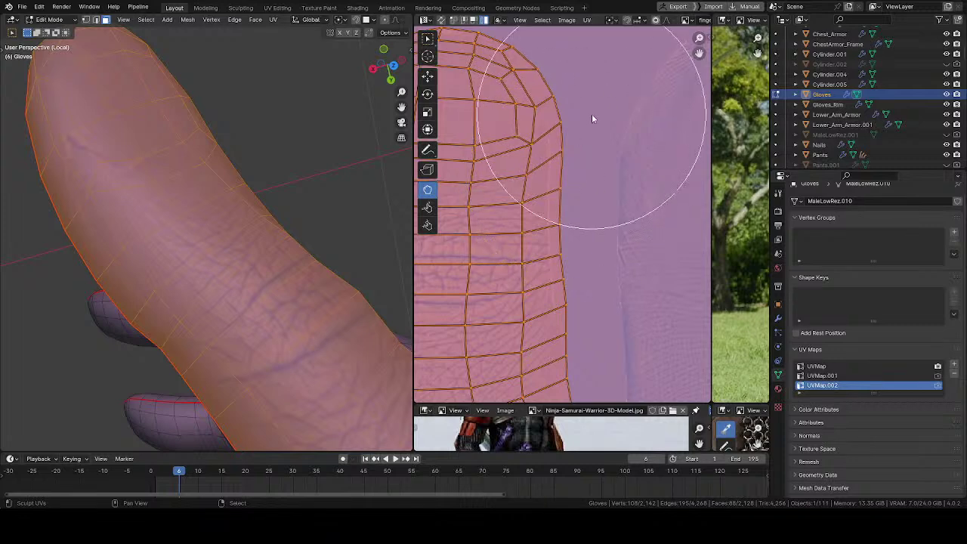
- Raise the fingertip's UV rows and outline upward above the nail bed
middle_click_drag(568, 73, 611, 158)
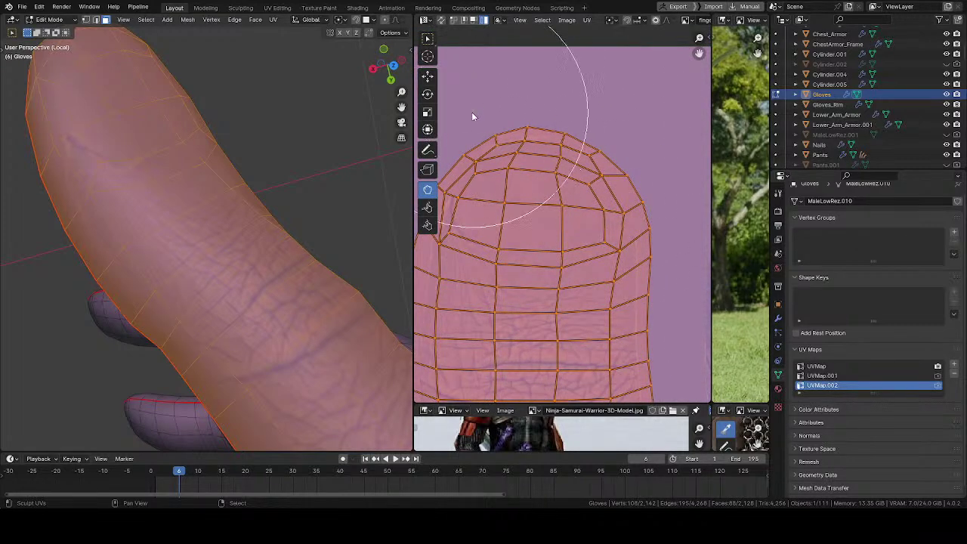
mouse_move(592, 118)
left_mouse_down()
mouse_move(518, 166)
mouse_move(551, 155)
mouse_move(587, 166)
left_mouse_up()
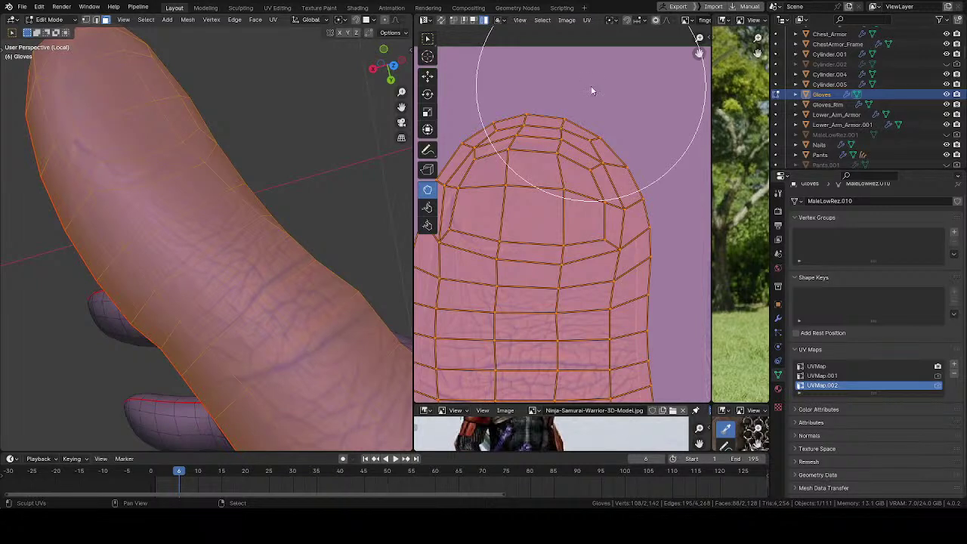
mouse_move(204, 204)
middle_mouse_down()
mouse_move(188, 218)
mouse_move(148, 339)
mouse_move(455, 237)
middle_mouse_up()
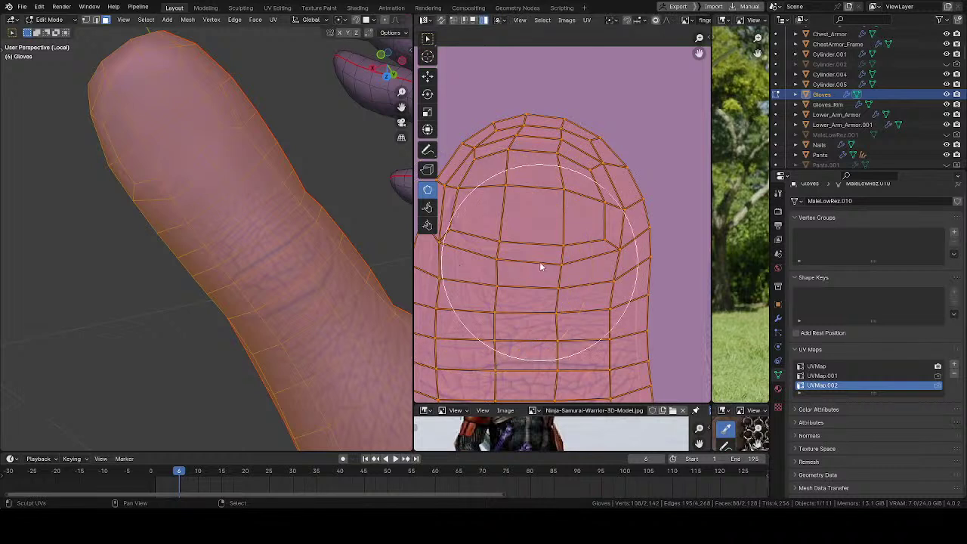
- Shrink the Grab brush and lift the nail bed's lower edge and the points just beneath it
left_click(570, 235)
left_click_drag(599, 231, 598, 223)
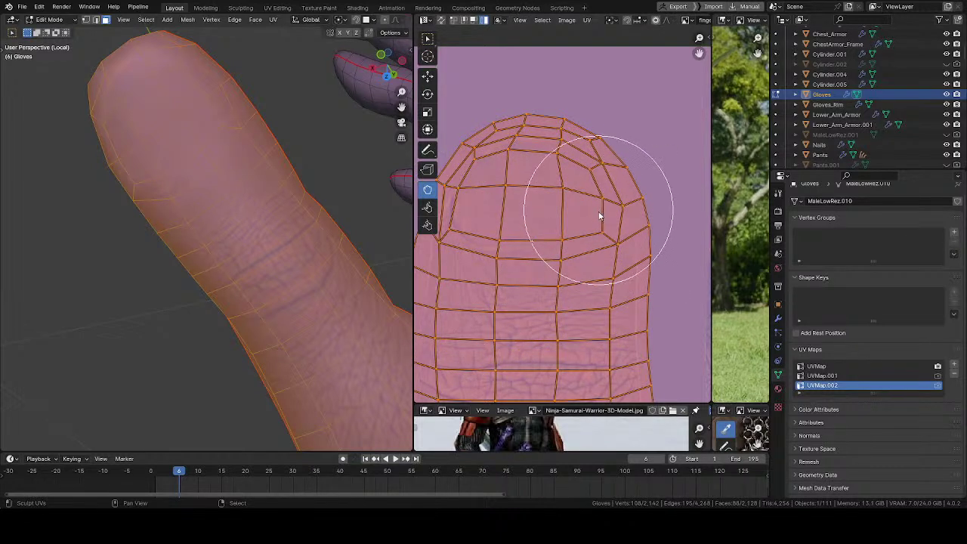
key("f")
left_click(579, 213)
left_click_drag(564, 255, 560, 249)
- Enlarge the Grab brush and nudge the middle UV rows slightly down over the knuckle creases
middle_click_drag(534, 322, 550, 263)
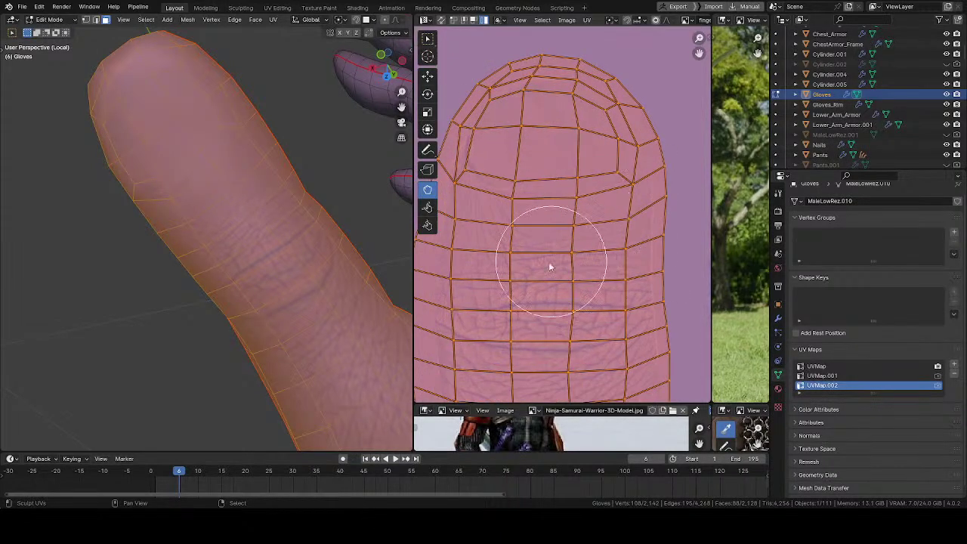
left_click_drag(530, 270, 574, 297, "shift")
scroll(573, 302, "down", 5, "shift")
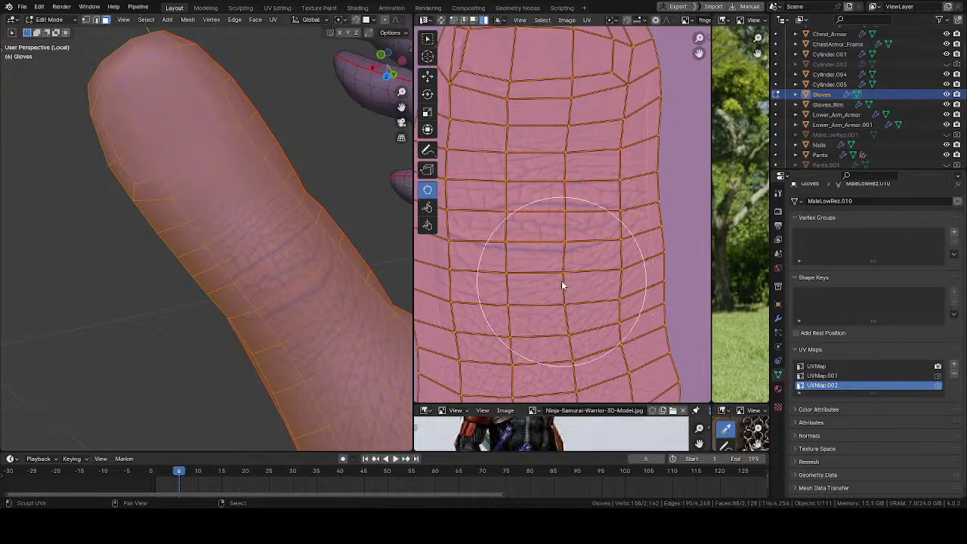
left_click_drag(546, 235, 541, 242)
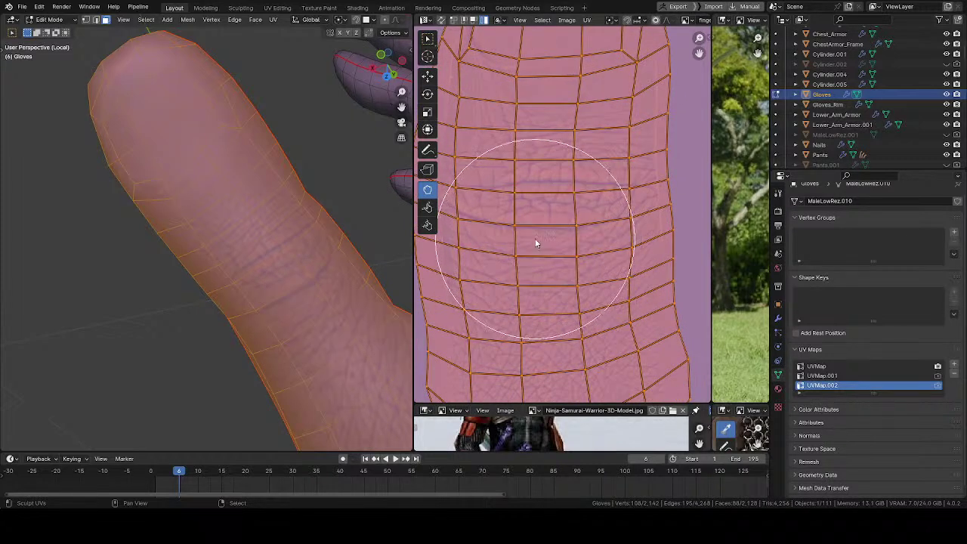
- Shift the UV rows below the knuckle creases up toward the fingertip and check the skin texture at the thumb's base
mouse_move(251, 266)
middle_mouse_down("ctrl")
mouse_move(247, 283)
mouse_move(212, 283)
mouse_move(233, 352)
mouse_move(296, 235)
mouse_move(317, 250)
middle_mouse_up("ctrl")
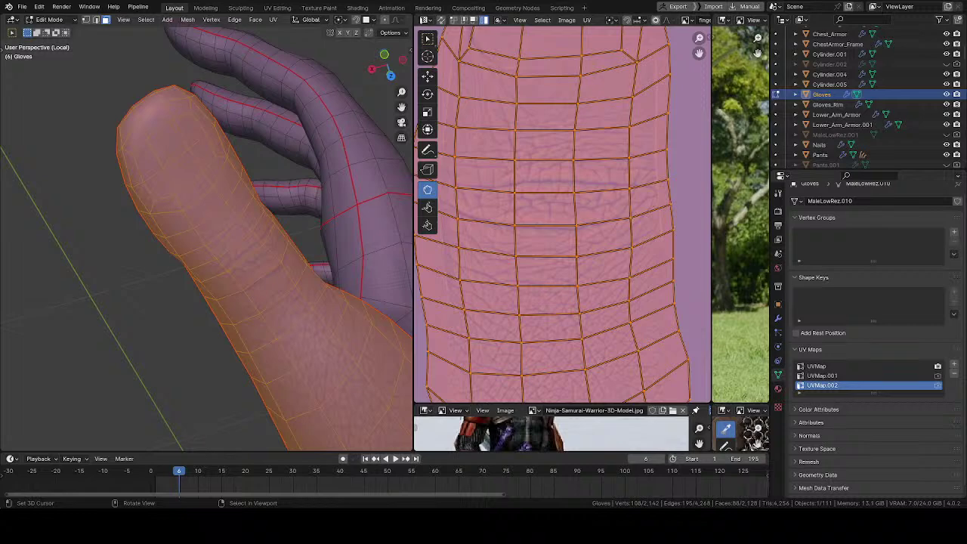
mouse_move(302, 232)
middle_mouse_down()
mouse_move(280, 270)
mouse_move(313, 206)
mouse_move(352, 171)
mouse_move(272, 177)
mouse_move(181, 283)
mouse_move(185, 338)
mouse_move(317, 249)
middle_mouse_up()
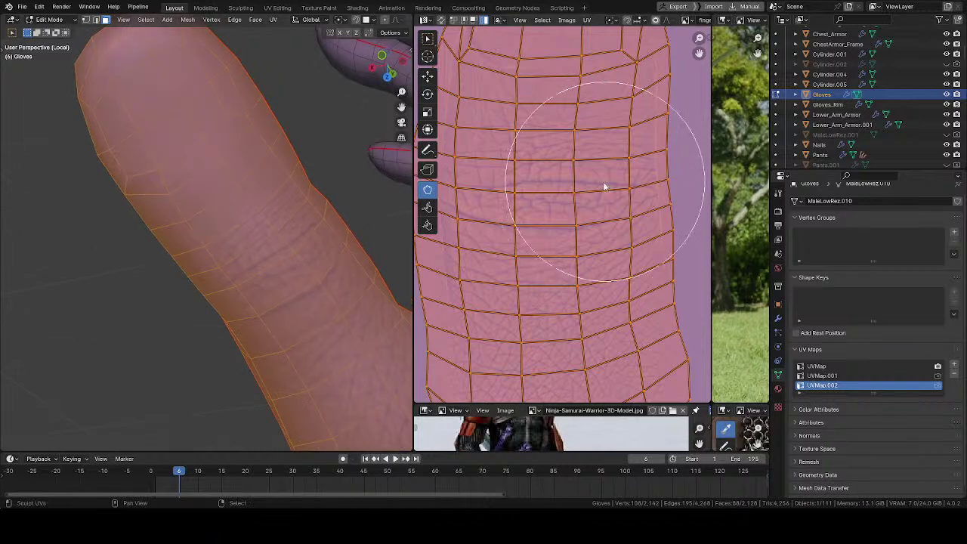
mouse_move(556, 204)
left_mouse_down()
mouse_move(533, 220)
mouse_move(552, 176)
mouse_move(589, 168)
mouse_move(615, 204)
mouse_move(616, 258)
mouse_move(562, 166)
mouse_move(534, 207)
mouse_move(592, 212)
mouse_move(587, 145)
mouse_move(567, 143)
left_mouse_up()
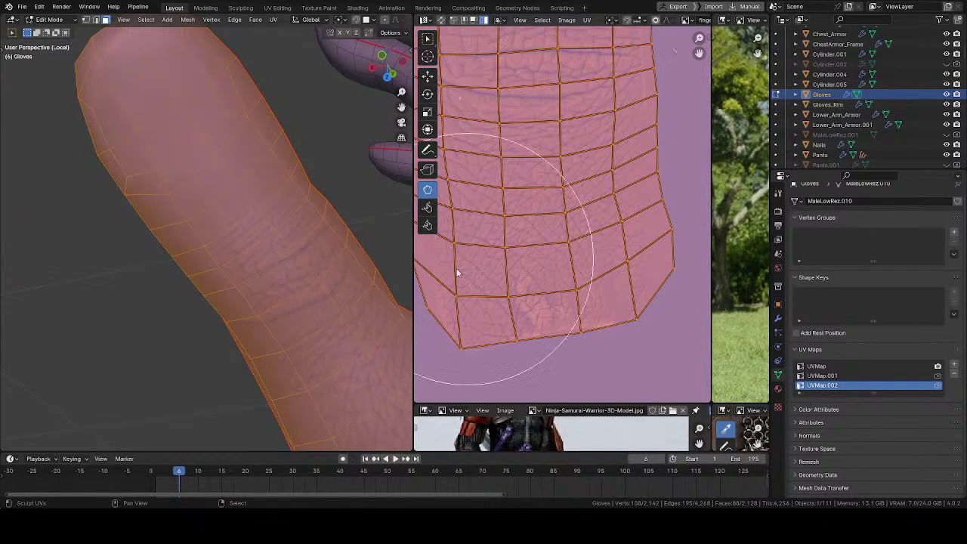
scroll(302, 347, "down", 2)
mouse_move(305, 362)
middle_mouse_down("shift")
mouse_move(289, 324)
mouse_move(219, 277)
mouse_move(200, 190)
middle_mouse_up("shift")
scroll(221, 277, "up", 1)
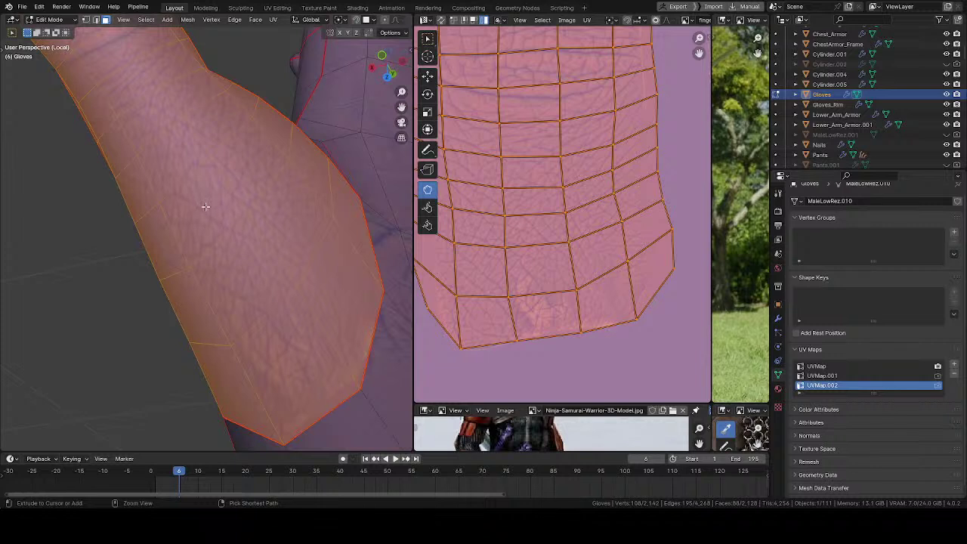
- Check the skin texture around the thumb's base on the glove and save the file
scroll(205, 206, "down", 1)
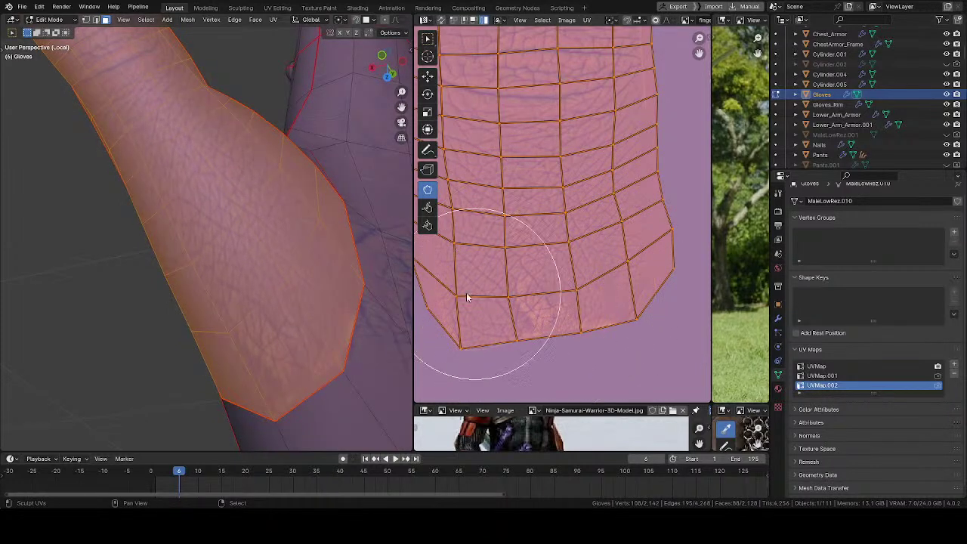
middle_click_drag(363, 291, 214, 276)
key("ctrl+s")
scroll(228, 317, "down", 3)
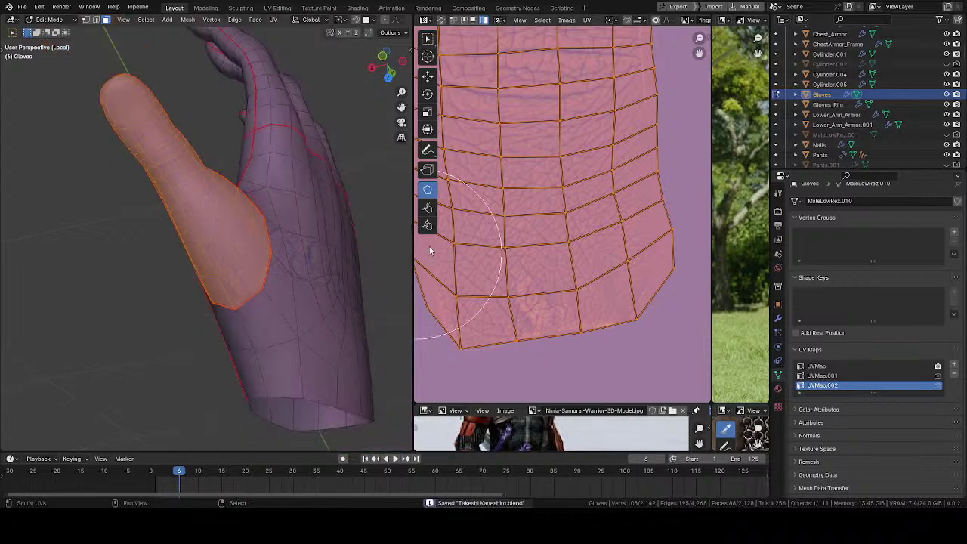
- Add the linked faces of the thumb's palm side to the mesh selection
scroll(572, 209, "down", 15)
middle_click_drag(581, 208, 554, 195)
middle_click_drag(302, 205, 439, 227)
scroll(216, 255, "up", 3)
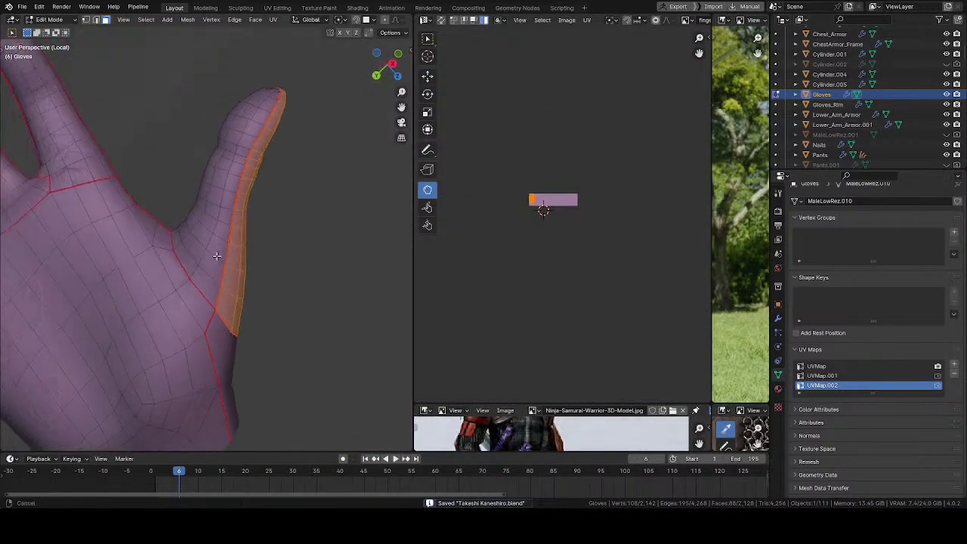
key("l")
scroll(581, 131, "up", 4)
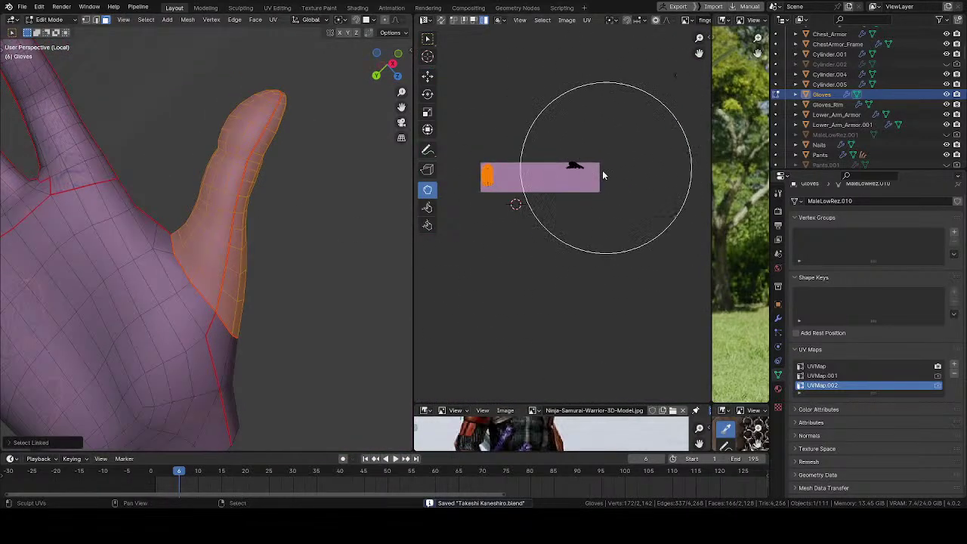
- Deselect all UVs and select only the thumb's small, flattened palm-side island
key("alt+a")
mouse_move(560, 155)
left_mouse_down()
mouse_move(601, 211)
mouse_move(584, 190)
left_mouse_up()
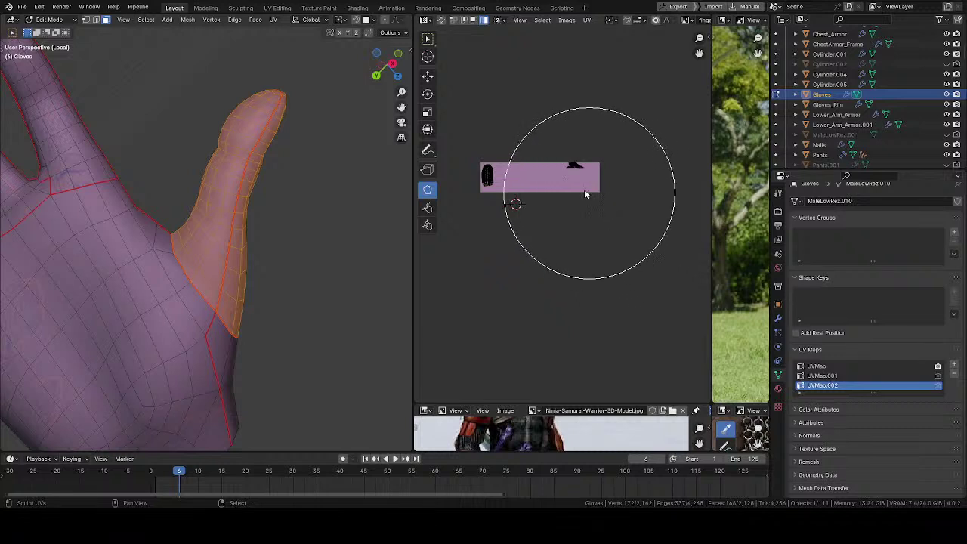
left_click(427, 38)
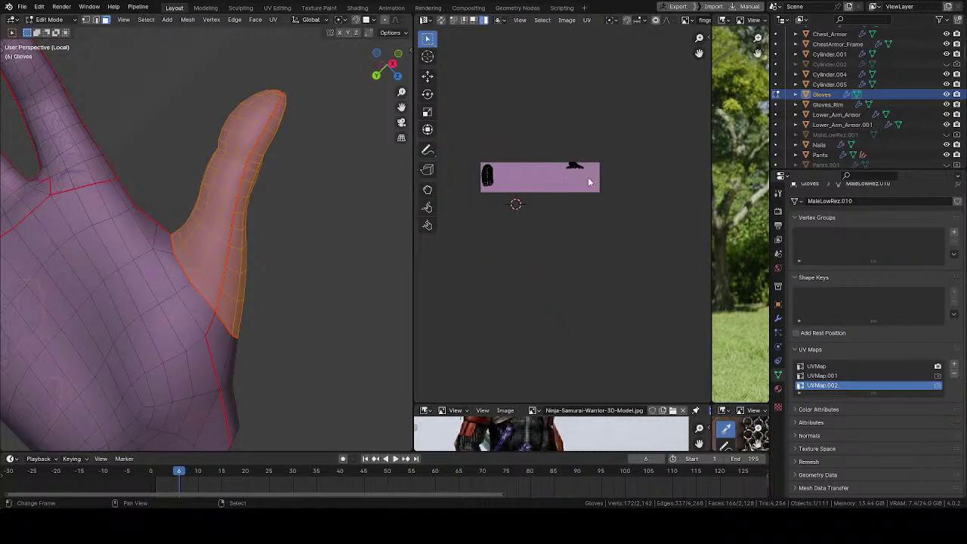
key("l")
middle_click_drag(571, 216, 606, 196, "ctrl")
middle_click_drag(606, 196, 621, 219)
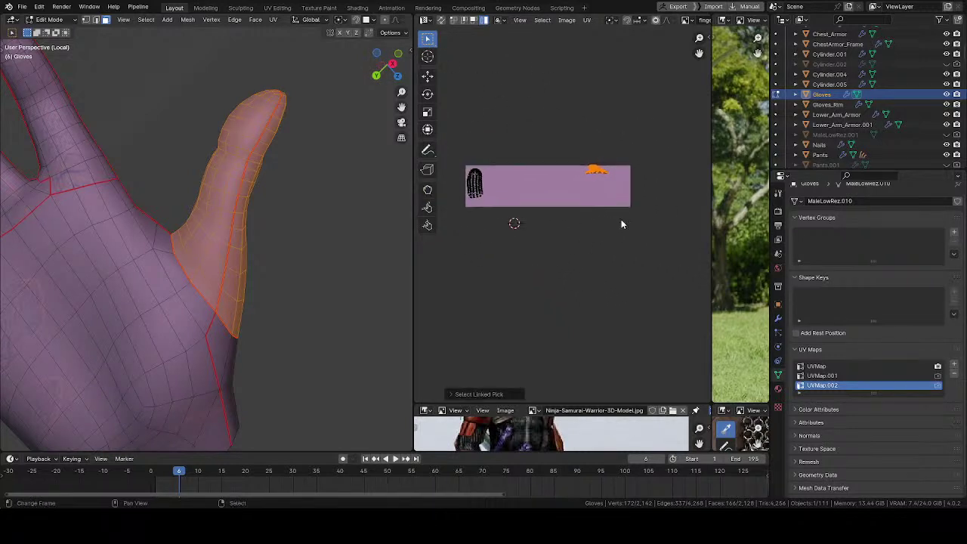
- Move the palm-side thumb island beside the finished thumb island and stretch it about 4.4 times along Y over the finger texture
key("g")
left_click(526, 232)
middle_click_drag(514, 198, 503, 171, "ctrl")
scroll(642, 224, "up", 6)
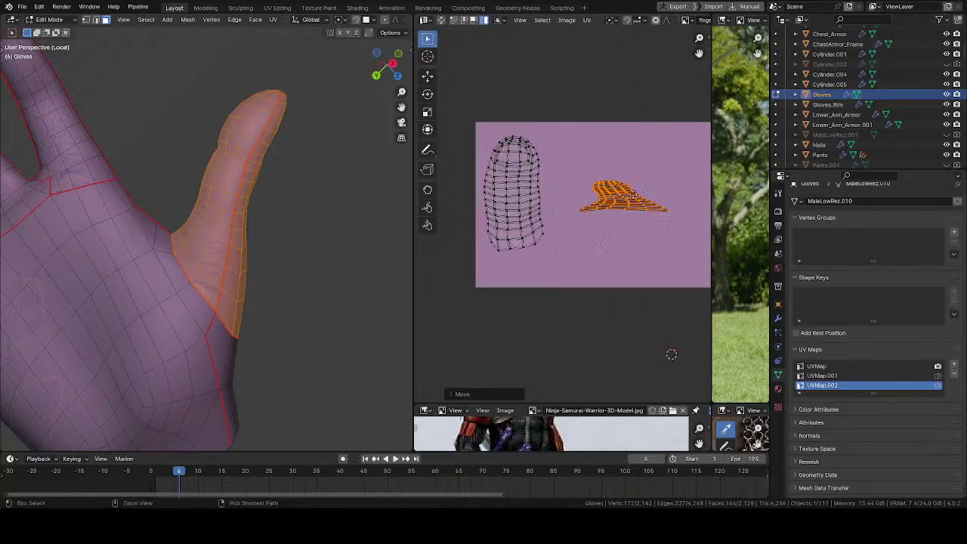
key("s")
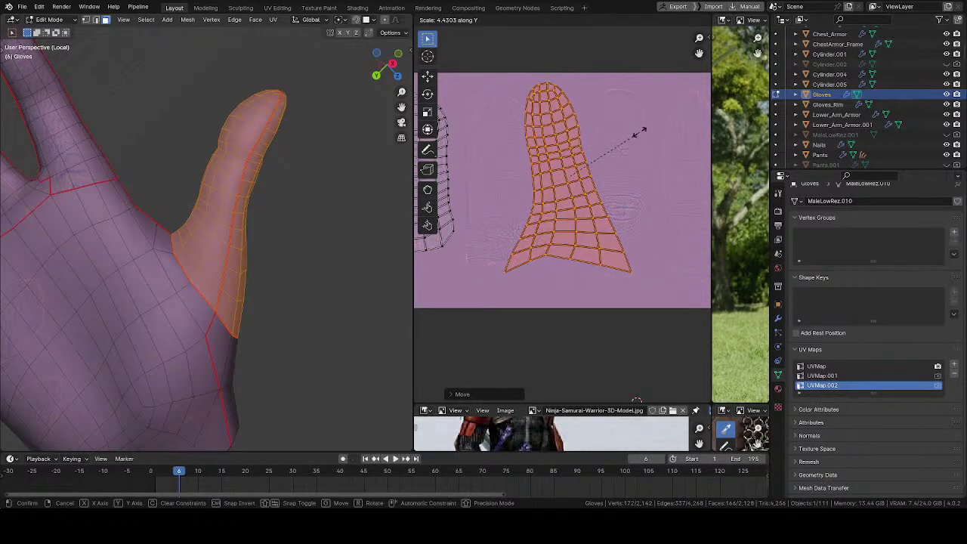
left_click(635, 139)
key("g")
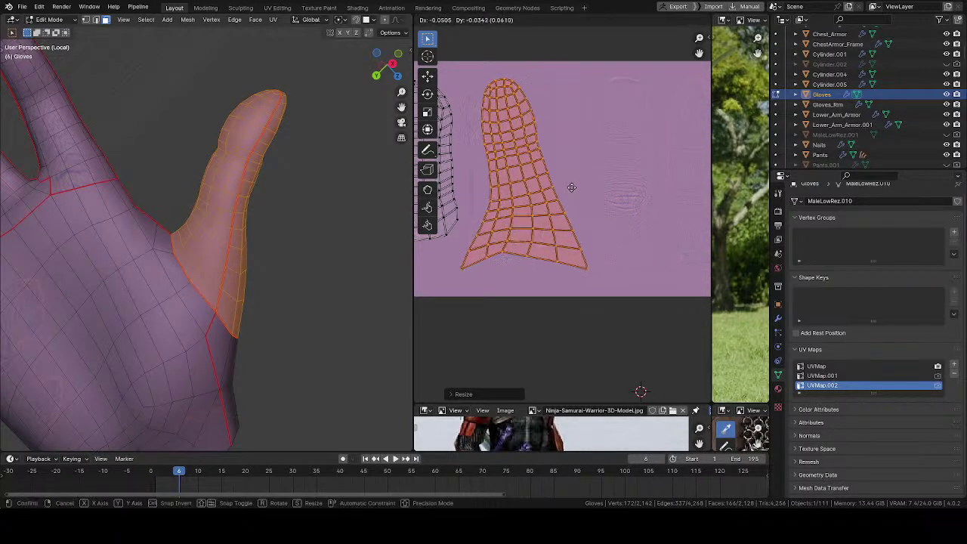
left_click(582, 185)
scroll(590, 159, "up", 3)
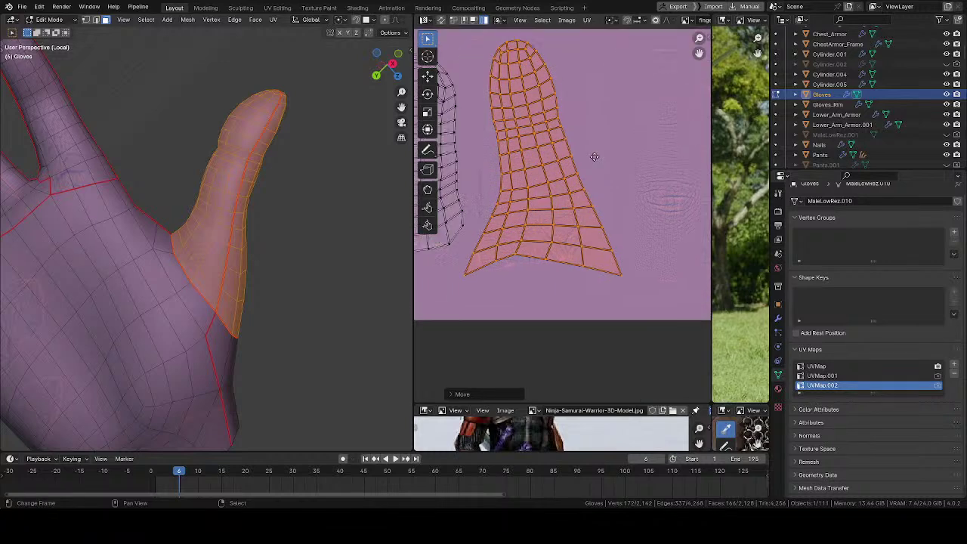
- Switch to the UV Grab brush and widen the palm-side island's upper half by pulling both side edges outward
left_click(428, 189)
left_click_drag(514, 278, 516, 293)
left_click_drag(507, 166, 482, 156)
key("f")
left_click(569, 126)
left_click_drag(569, 125, 604, 141)
middle_click_drag(552, 76, 556, 200)
left_click_drag(492, 214, 454, 238)
mouse_move(529, 165)
left_mouse_down()
mouse_move(552, 201)
mouse_move(545, 194)
left_mouse_up()
- Resize the Grab brush and round out the palm-side island's fingertip by pulling its upper left outline outward
key("f")
left_click(528, 193)
key("f")
left_click(494, 199)
key("f")
left_click(489, 203)
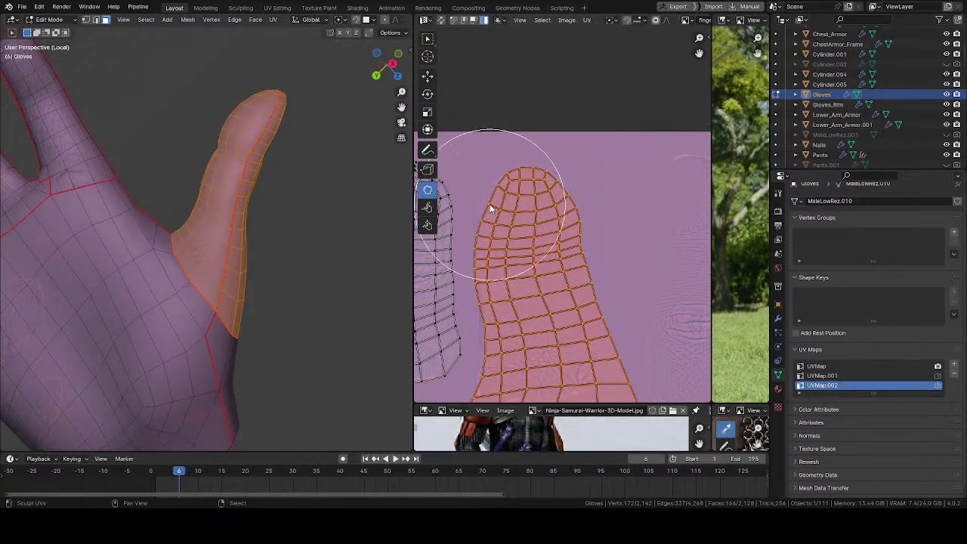
left_click_drag(489, 204, 479, 196)
key("f")
left_click(500, 184)
mouse_move(532, 172)
left_mouse_down()
mouse_move(489, 211)
mouse_move(553, 214)
mouse_move(574, 238)
left_mouse_up()
- Pull the flared base corners of the palm-side island inward and straighten its side edges with the Grab brush
middle_click_drag(583, 269, 560, 214)
key("f")
left_click(563, 216)
left_click_drag(563, 216, 571, 217)
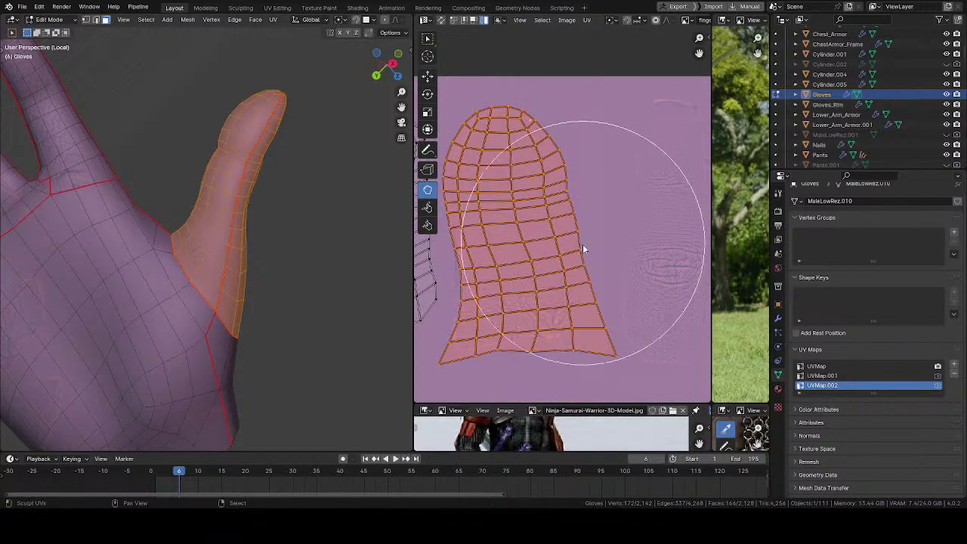
middle_click_drag(579, 324, 576, 239)
key("f")
left_click(576, 256)
mouse_move(610, 279)
left_mouse_down()
mouse_move(569, 259)
mouse_move(580, 224)
mouse_move(561, 250)
mouse_move(578, 252)
left_mouse_up()
key("f")
left_click(512, 275)
left_click_drag(433, 282, 447, 268)
key("f")
left_click(468, 209)
left_click_drag(467, 209, 447, 210)
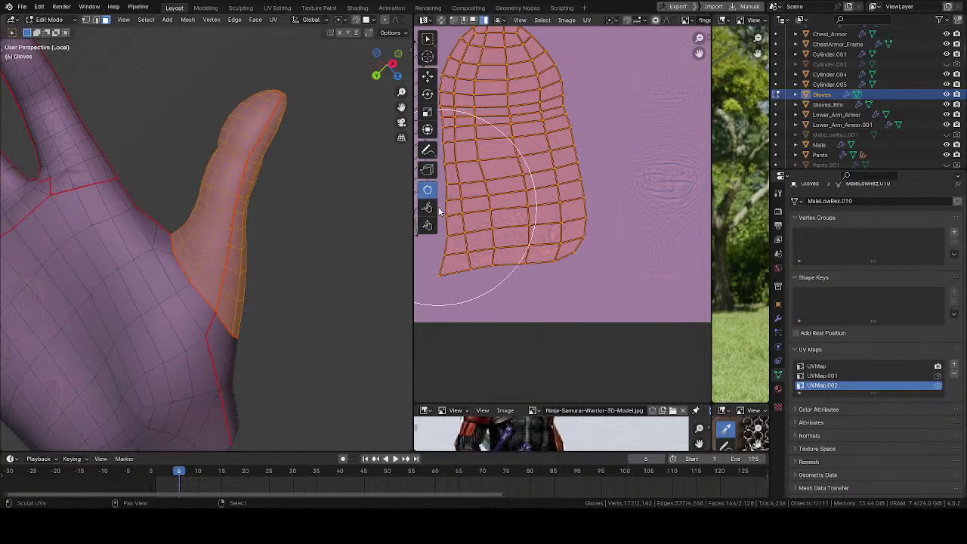
- Bring the thumb's palm side into close view and hide the viewport overlays to show the skin texture
middle_click_drag(459, 187, 505, 239)
key("f")
left_click(494, 240)
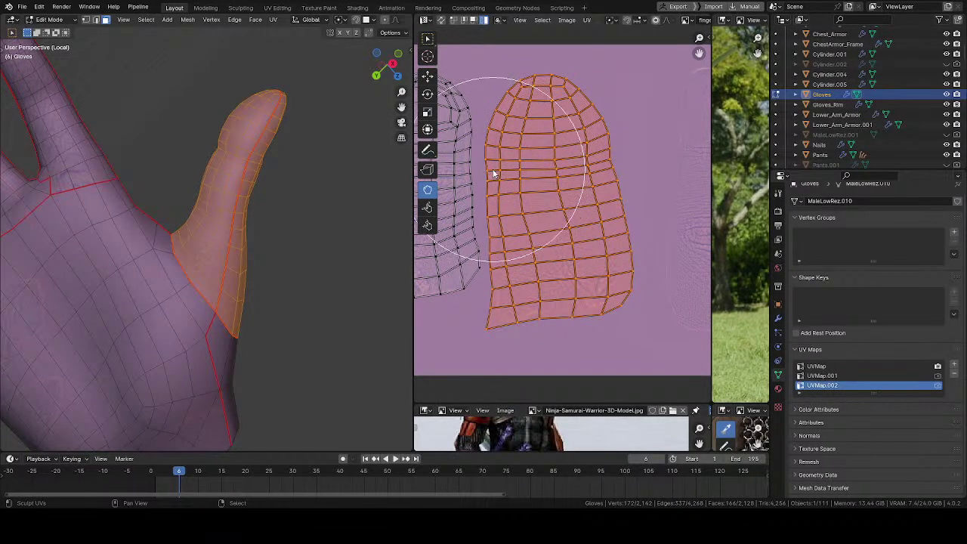
scroll(514, 191, "up", 3)
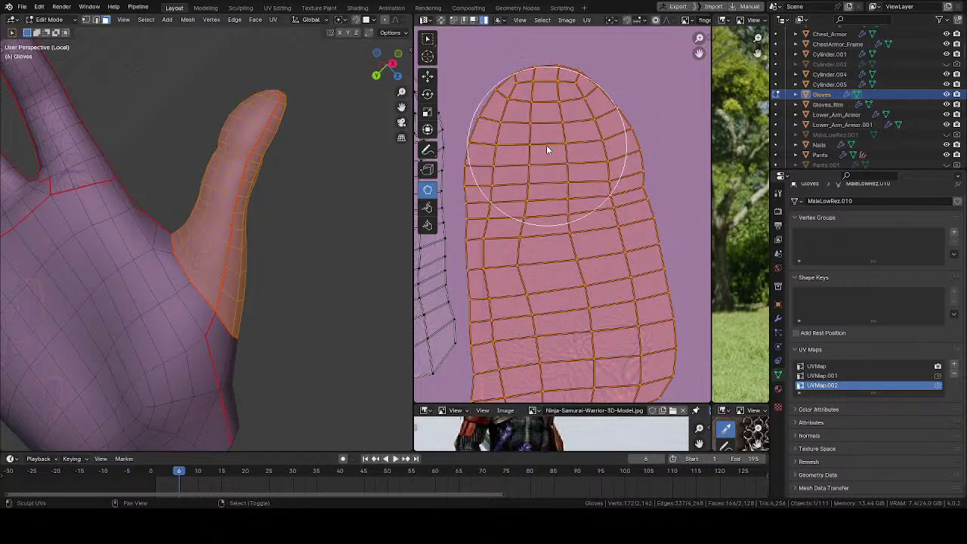
mouse_move(520, 159)
middle_mouse_down()
mouse_move(505, 208)
mouse_move(509, 196)
middle_mouse_up()
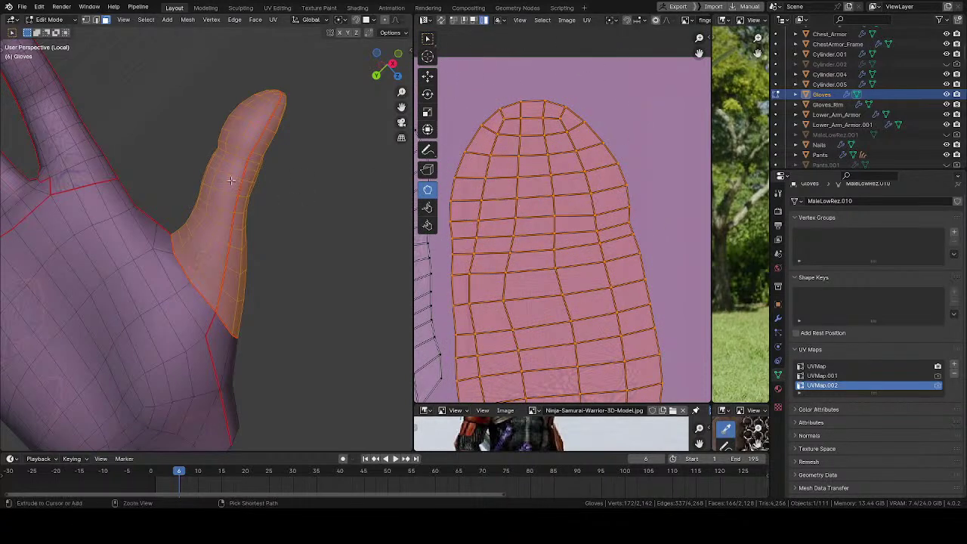
scroll(247, 270, "up", 4)
mouse_move(257, 186)
middle_mouse_down("shift")
mouse_move(237, 330)
mouse_move(252, 384)
mouse_move(289, 418)
mouse_move(328, 216)
mouse_move(345, 216)
mouse_move(283, 220)
mouse_move(244, 274)
mouse_move(253, 333)
mouse_move(264, 322)
middle_mouse_up("shift")
key("z")
left_click(272, 66)
- Resize the brush and relax the UV rows along the palm-side island's left half down toward the base
middle_click_drag(556, 262, 542, 176)
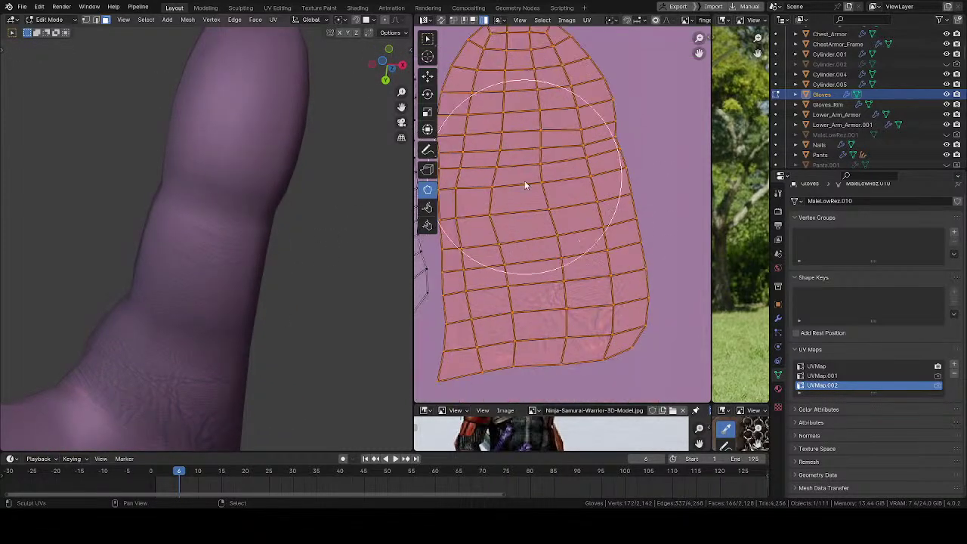
key("f")
left_click(549, 220)
key("f")
left_click(451, 215)
middle_click_drag(455, 208, 522, 225)
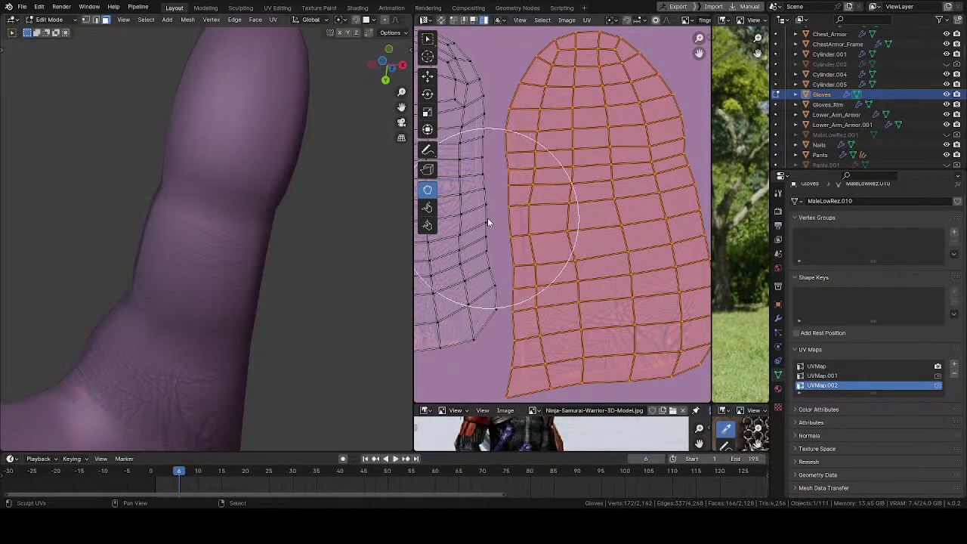
mouse_move(553, 227)
left_mouse_down("shift")
mouse_move(554, 306)
mouse_move(569, 356)
left_mouse_up("shift")
middle_click_drag(583, 380, 526, 278)
- Shrink the Grab brush and pull the palm-side island's lower right corner outward to square off the base
key("f")
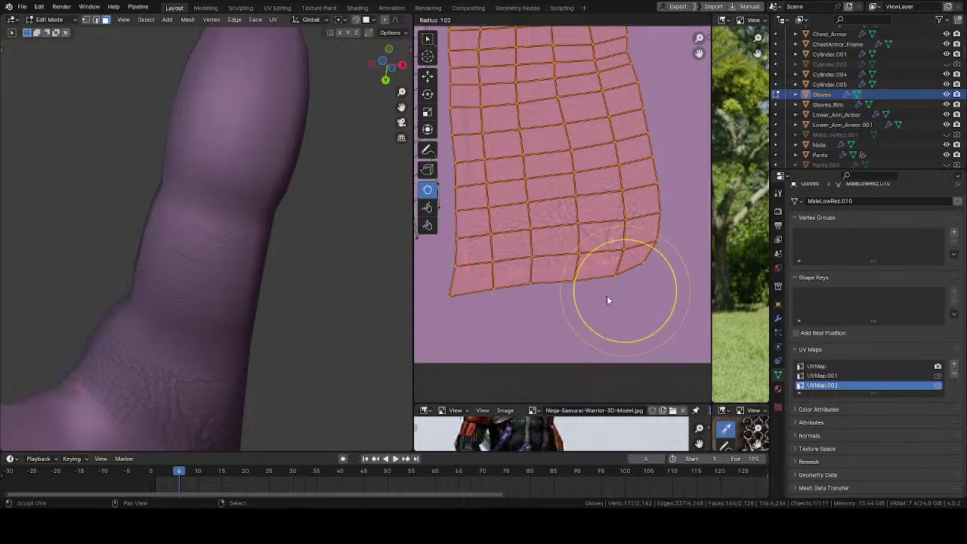
left_click(603, 295)
left_click_drag(648, 272, 662, 270)
key("f")
left_click(644, 281)
key("f")
left_click(632, 293)
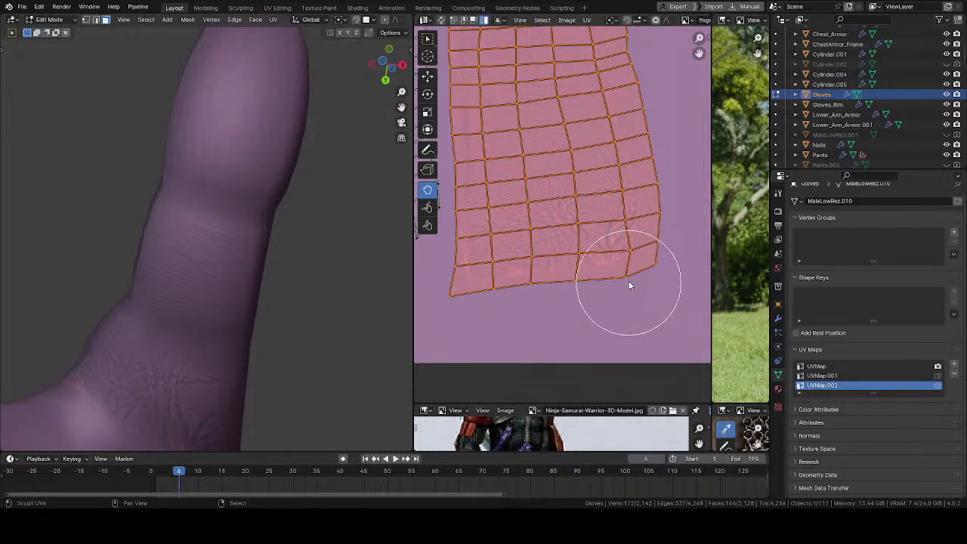
key("f")
left_click(639, 219)
- Smooth the right outline of the palm-side island at the thumb joint and relax the rows up toward the fingertip
middle_click_drag(627, 188, 591, 337)
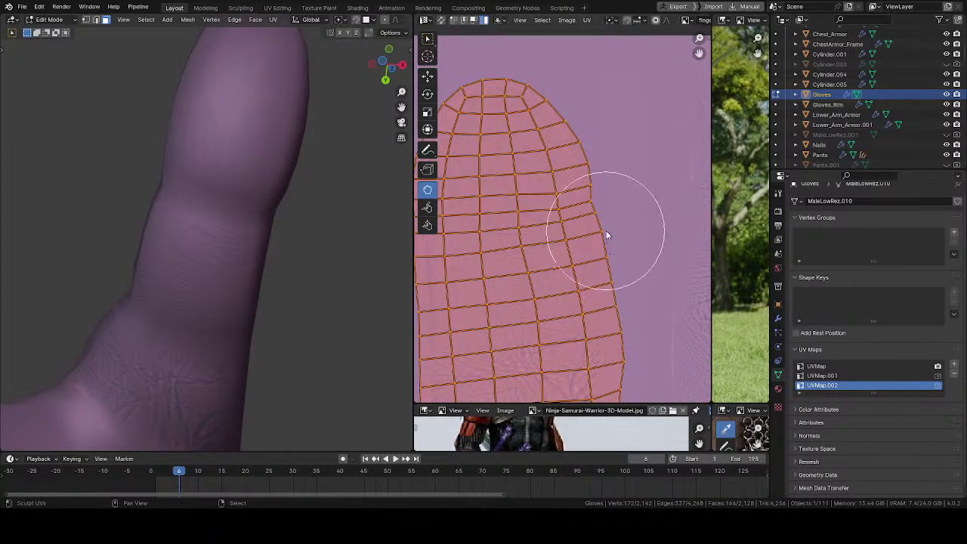
mouse_move(609, 229)
left_mouse_down()
mouse_move(583, 231)
mouse_move(593, 222)
left_mouse_up()
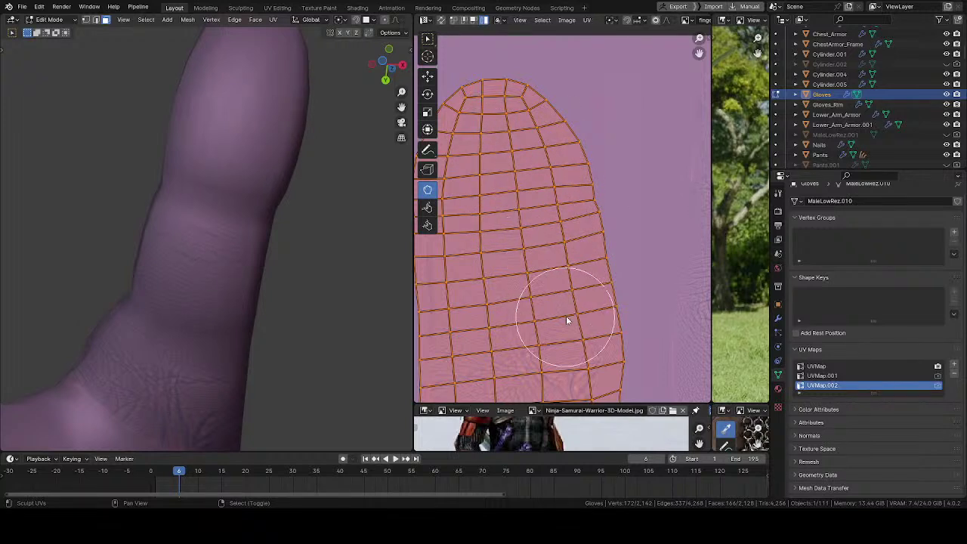
middle_click_drag(566, 320, 539, 205)
mouse_move(559, 266)
left_mouse_down("shift")
mouse_move(488, 249)
mouse_move(493, 88)
left_mouse_up("shift")
middle_click_drag(229, 219, 255, 318)
- Enlarge the Grab brush and pull the palm-side island's central UV rows downward at the thumb joint
mouse_move(557, 160)
middle_mouse_down()
mouse_move(566, 340)
mouse_move(586, 297)
middle_mouse_up()
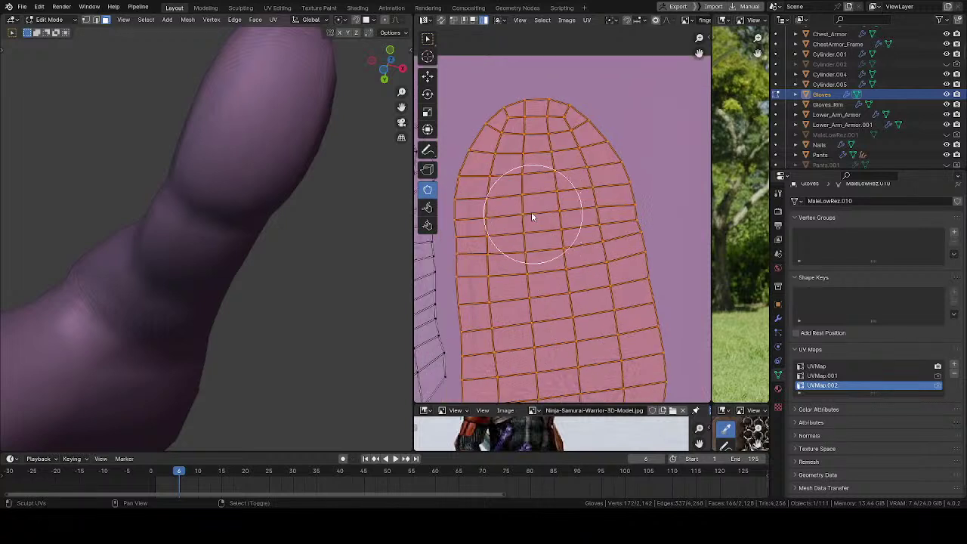
key("f")
left_click(574, 255)
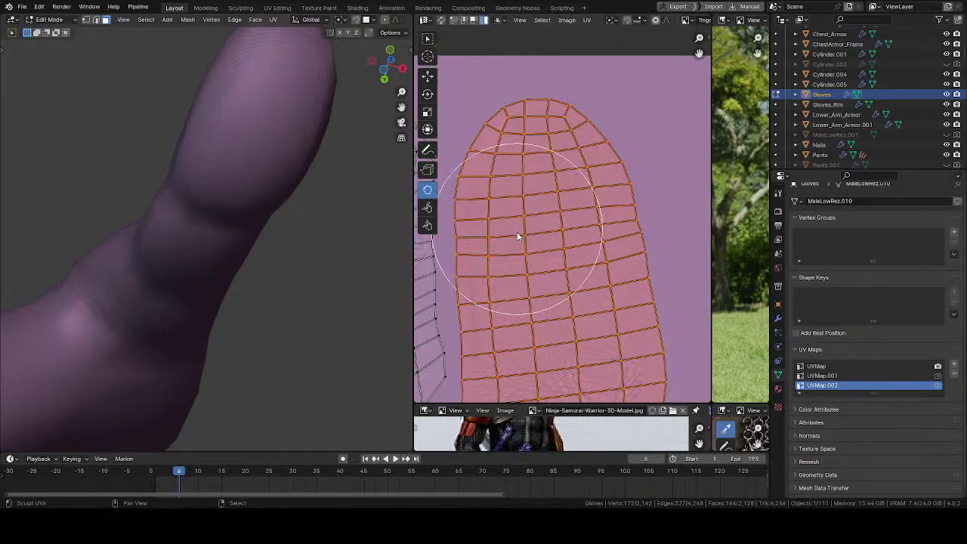
key("f")
left_click(542, 297)
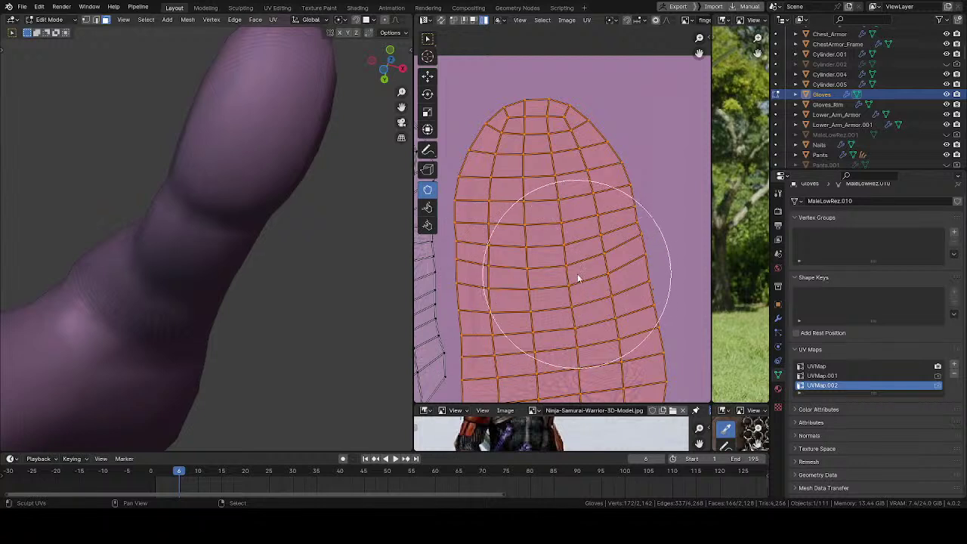
- Lower the UV rows along the palm-side island's left edge to even them out with the central rows
middle_click_drag(217, 275, 209, 184)
key("f")
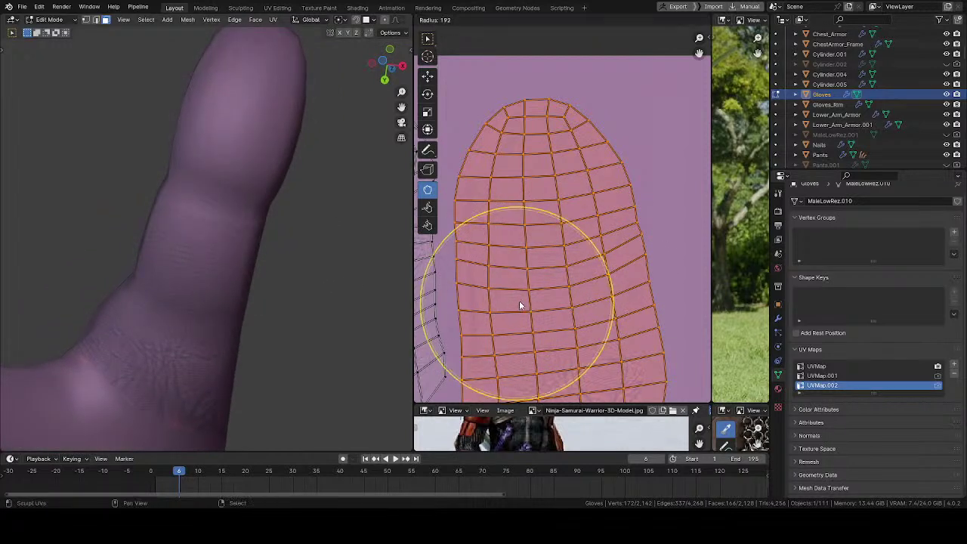
left_click(519, 301)
left_click_drag(472, 286, 473, 300)
mouse_move(473, 262)
left_mouse_down()
mouse_move(469, 274)
mouse_move(546, 263)
mouse_move(534, 283)
mouse_move(594, 270)
mouse_move(552, 325)
mouse_move(570, 330)
mouse_move(571, 306)
left_mouse_up()
- Shrink the brush, even out the UV rows on the palm-side island's lower right half, and save the file
middle_click_drag(571, 305, 549, 223)
key("f")
left_click(554, 211)
left_click_drag(616, 227, 621, 250)
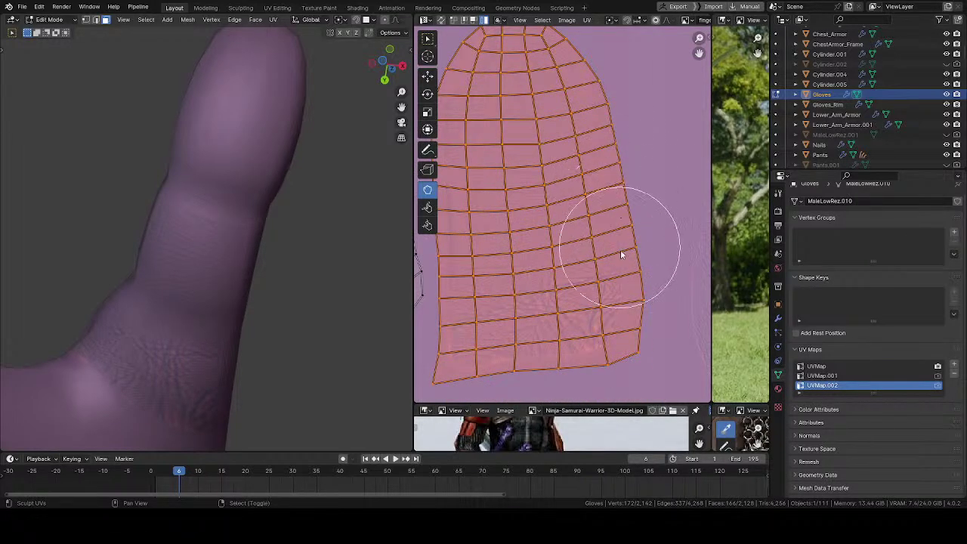
mouse_move(567, 189)
left_mouse_down()
mouse_move(551, 163)
mouse_move(505, 182)
mouse_move(488, 175)
left_mouse_up()
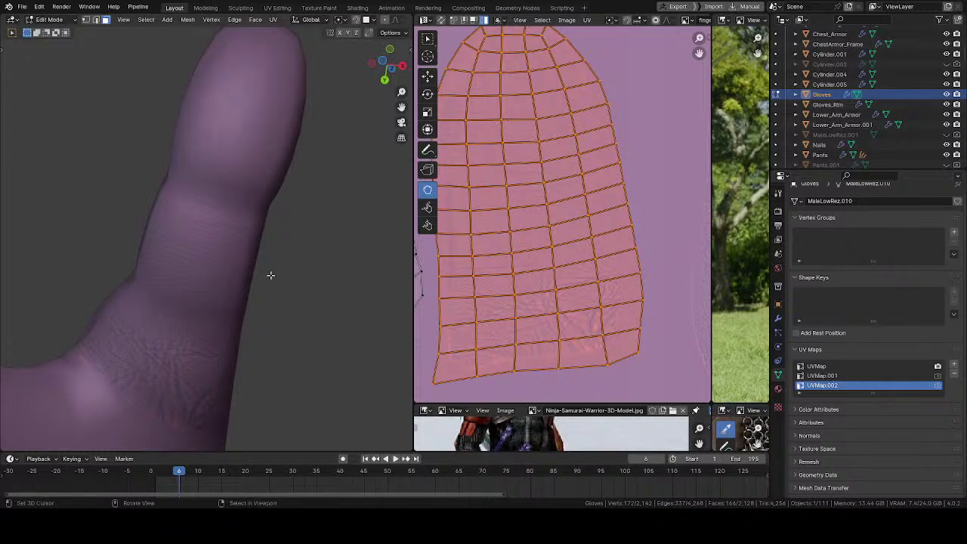
middle_click_drag(270, 274, 223, 268)
key("ctrl+s")
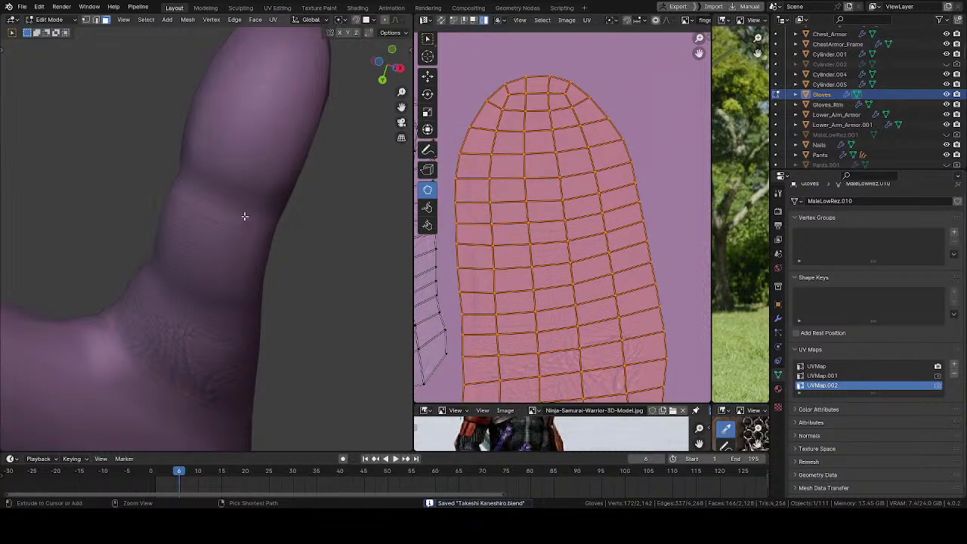
- Resize the Grab brush and push the back-of-thumb island's UV rows below the knuckle creases up toward the fingertip
mouse_move(244, 216)
middle_mouse_down()
mouse_move(203, 189)
mouse_move(184, 215)
mouse_move(222, 254)
mouse_move(86, 292)
mouse_move(209, 290)
mouse_move(181, 310)
mouse_move(239, 272)
mouse_move(221, 293)
mouse_move(225, 324)
mouse_move(256, 330)
mouse_move(324, 265)
mouse_move(297, 252)
mouse_move(298, 267)
middle_mouse_up()
middle_click_drag(458, 251, 683, 164)
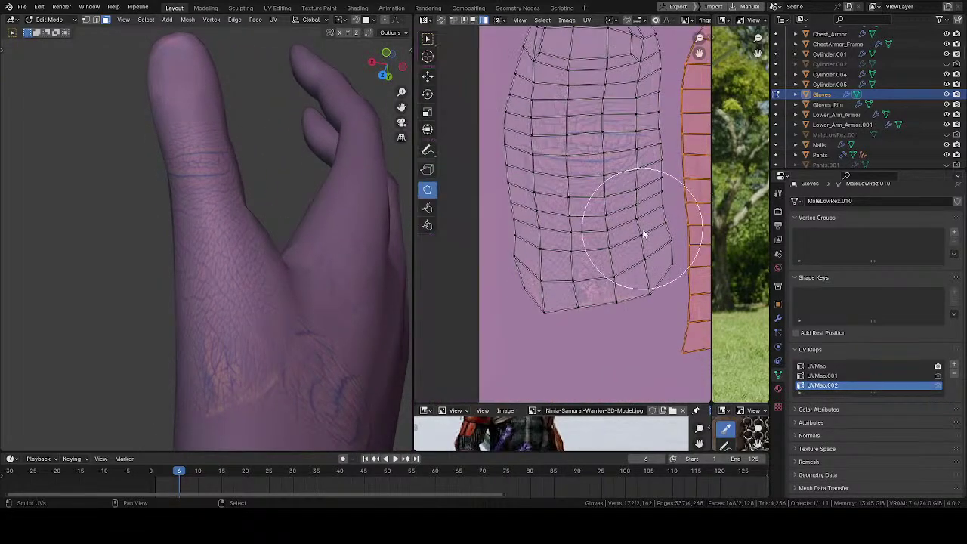
middle_click_drag(601, 236, 556, 246)
key("f")
left_click(579, 310)
key("f")
left_click(500, 270)
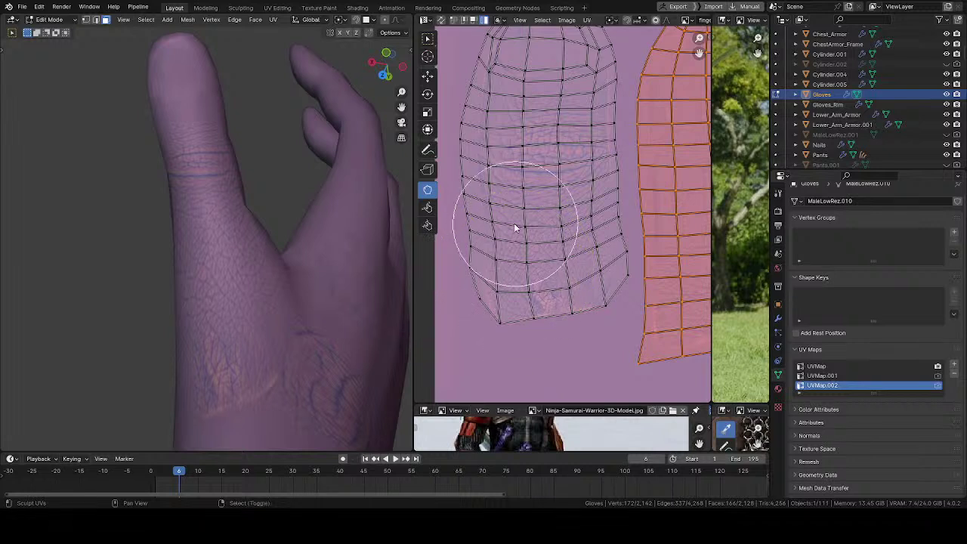
mouse_move(575, 207)
left_mouse_down()
mouse_move(565, 188)
mouse_move(522, 174)
mouse_move(513, 123)
mouse_move(559, 164)
mouse_move(578, 155)
mouse_move(574, 129)
mouse_move(579, 194)
left_mouse_up()
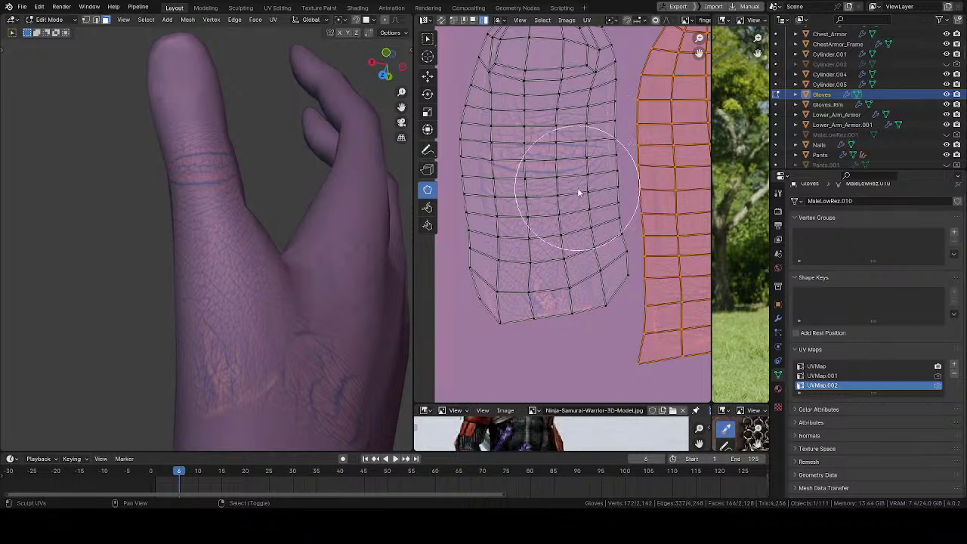
middle_click_drag(271, 234, 446, 234)
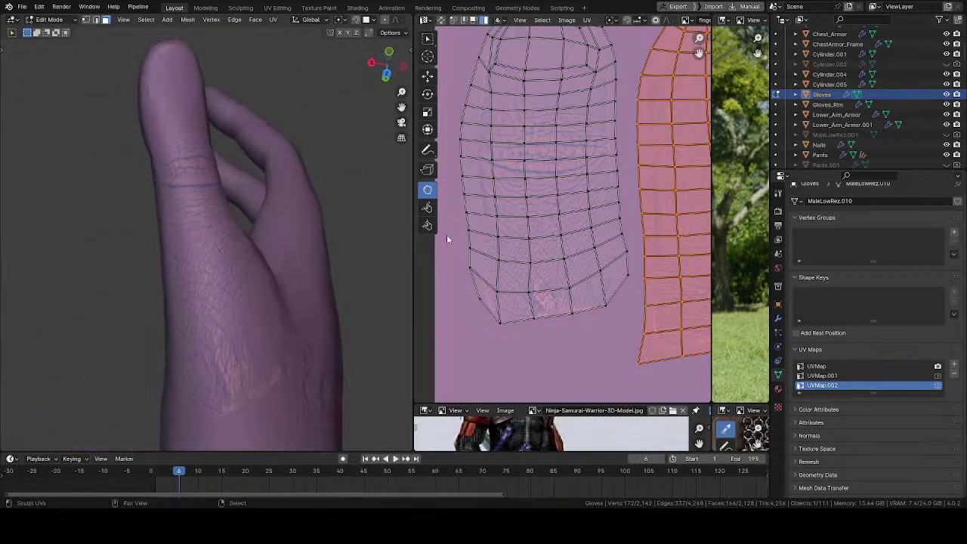
left_click_drag(496, 238, 491, 227)
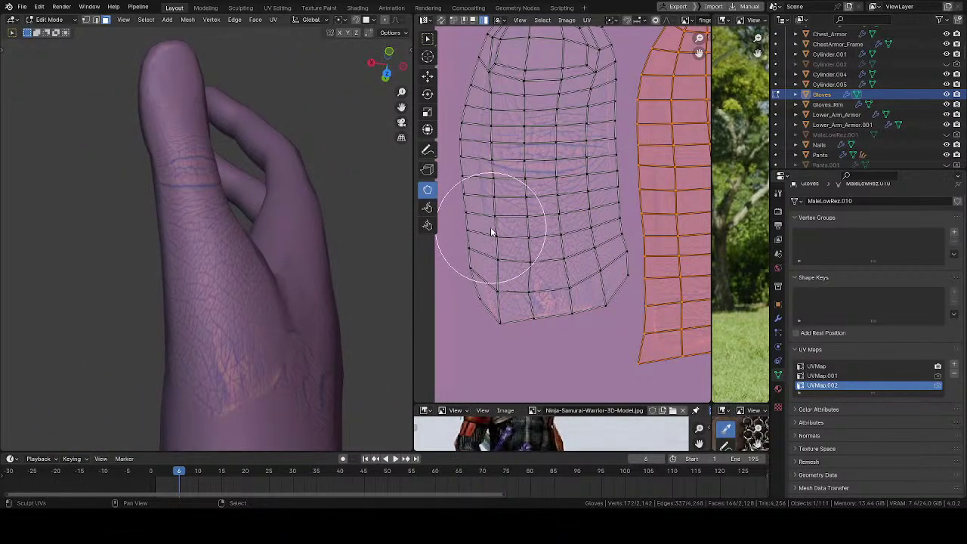
- Shrink the brush, relax the UV rows at the lower end of the back-of-thumb island, and save the file
key("f")
left_click(525, 268)
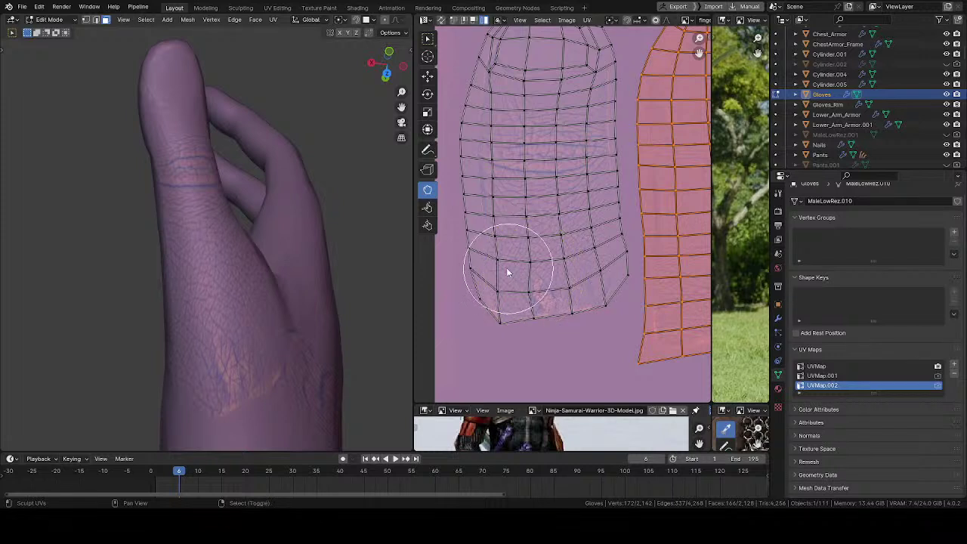
left_click_drag(508, 270, 582, 269, "shift")
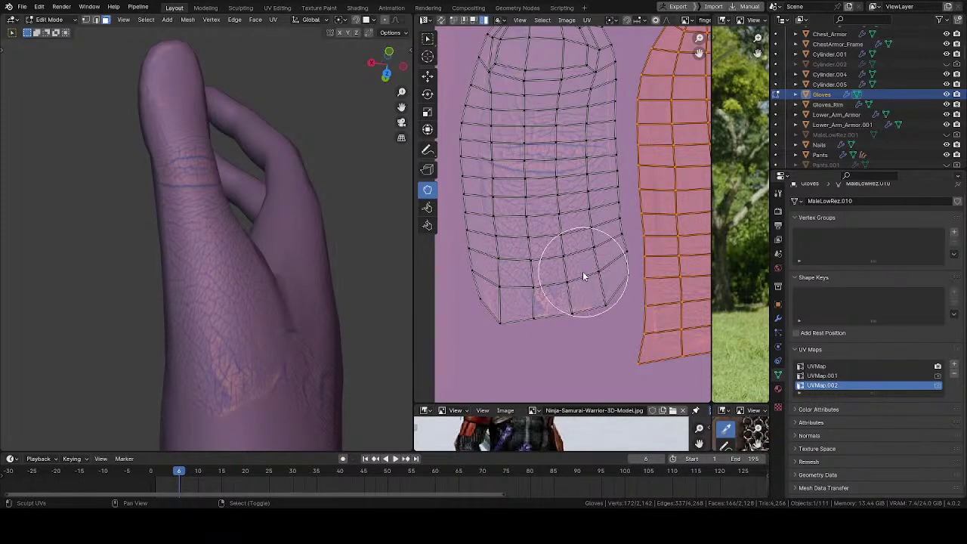
middle_click_drag(556, 262, 534, 261)
mouse_move(541, 221)
left_mouse_down("shift")
mouse_move(555, 235)
mouse_move(479, 204)
left_mouse_up("shift")
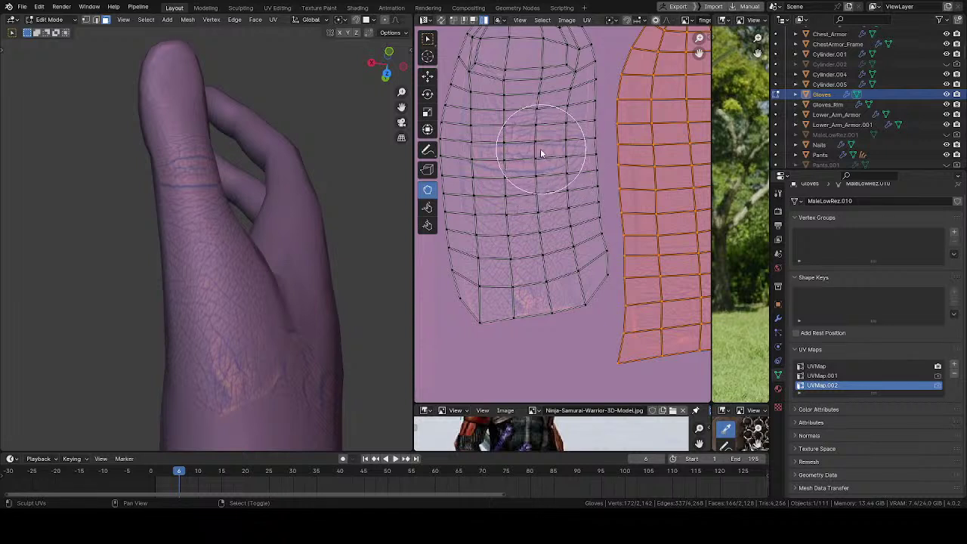
key("ctrl+s")
- Show the viewport overlays and add the linked faces on the back of the index finger to the selection
mouse_move(208, 218)
middle_mouse_down()
mouse_move(183, 250)
mouse_move(216, 270)
mouse_move(163, 248)
mouse_move(220, 232)
middle_mouse_up()
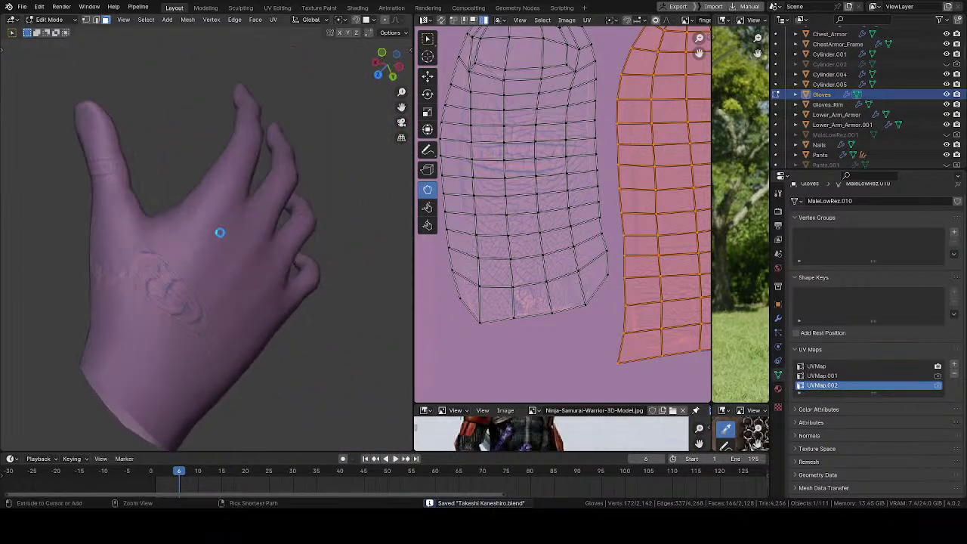
middle_click_drag(255, 258, 203, 270)
key("shift+alt+z")
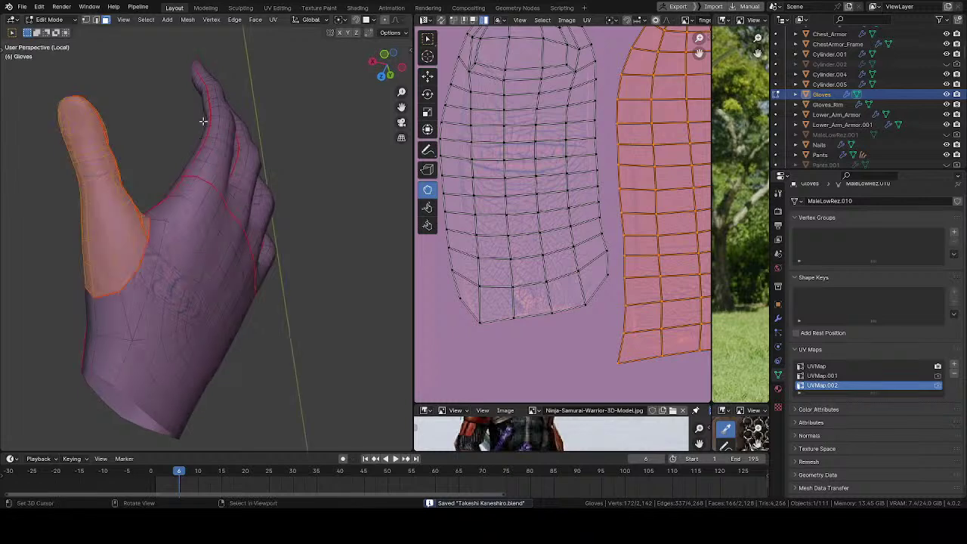
middle_click_drag(196, 231, 174, 264)
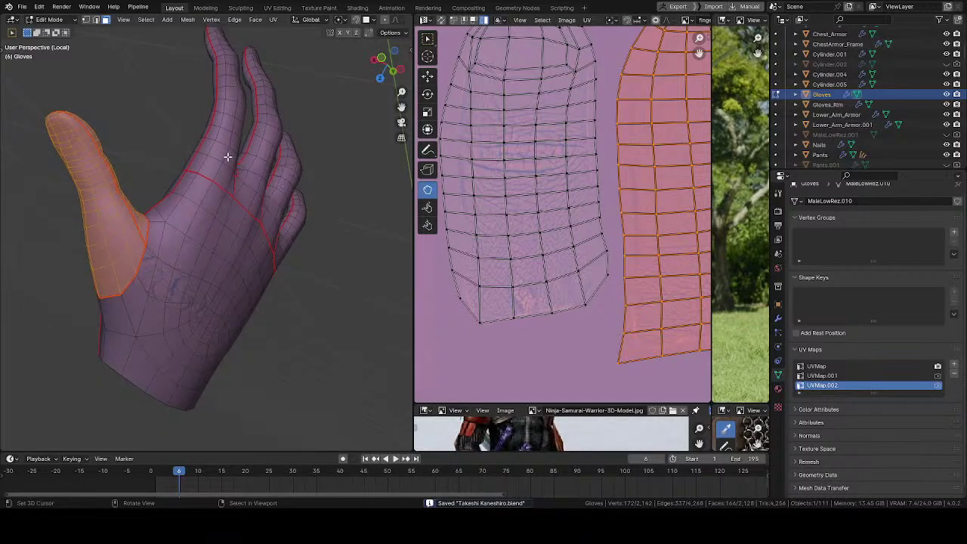
key("l")
scroll(559, 268, "down", 8)
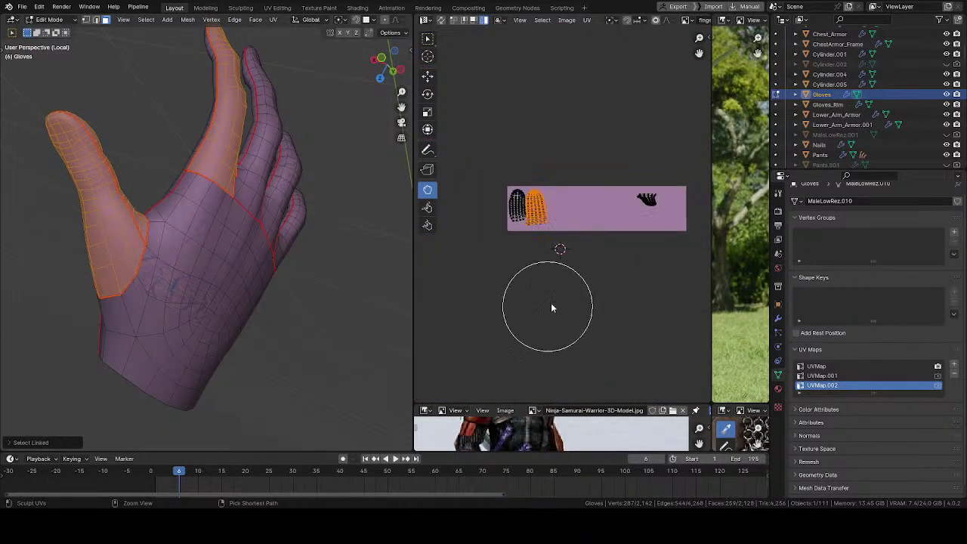
- Select only the index finger's small UV island and rotate it to reorient it against the texture
middle_click_drag(634, 252, 559, 251)
scroll(559, 234, "up", 2)
left_click(428, 40)
left_click_drag(532, 151, 612, 253)
key("r")
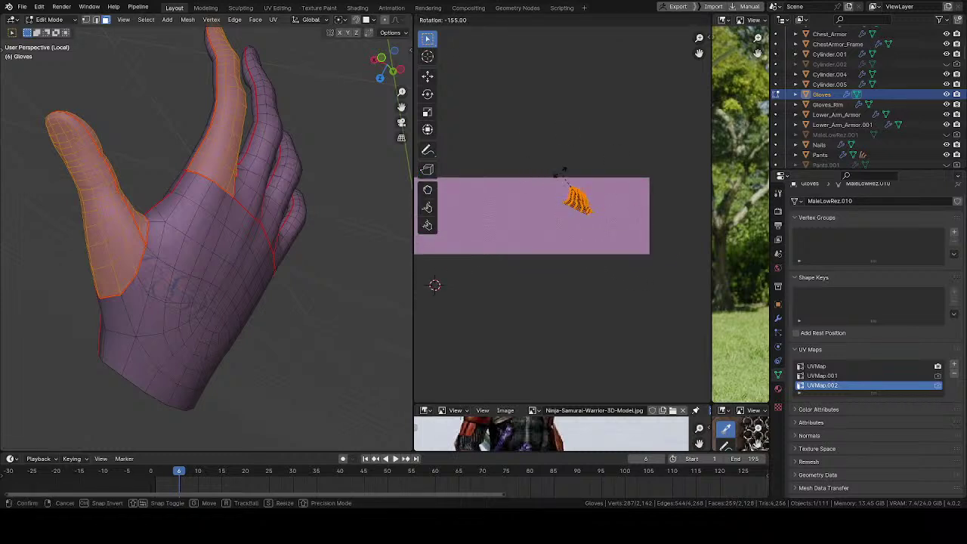
left_click(562, 170)
- Scale the index finger's island along Y and move it over the finger detail beside the thumb islands
middle_click_drag(565, 228, 619, 209)
key("s")
key("y")
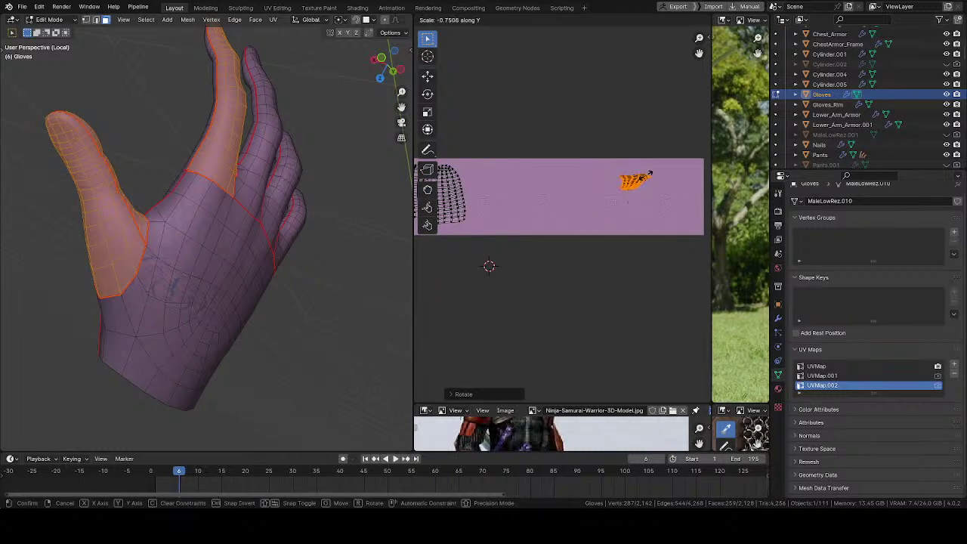
left_click(595, 219)
key("g")
left_click(490, 246)
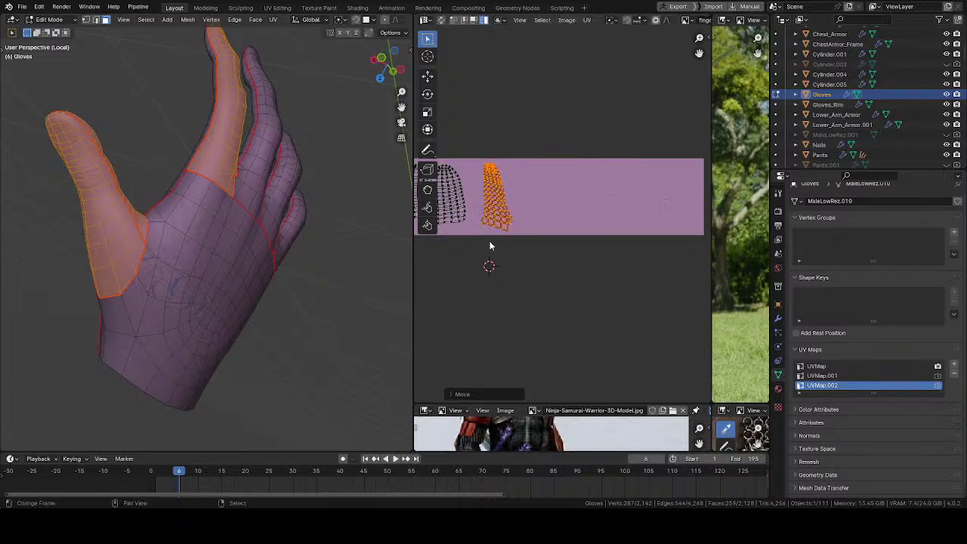
scroll(566, 189, "up", 5)
key("g")
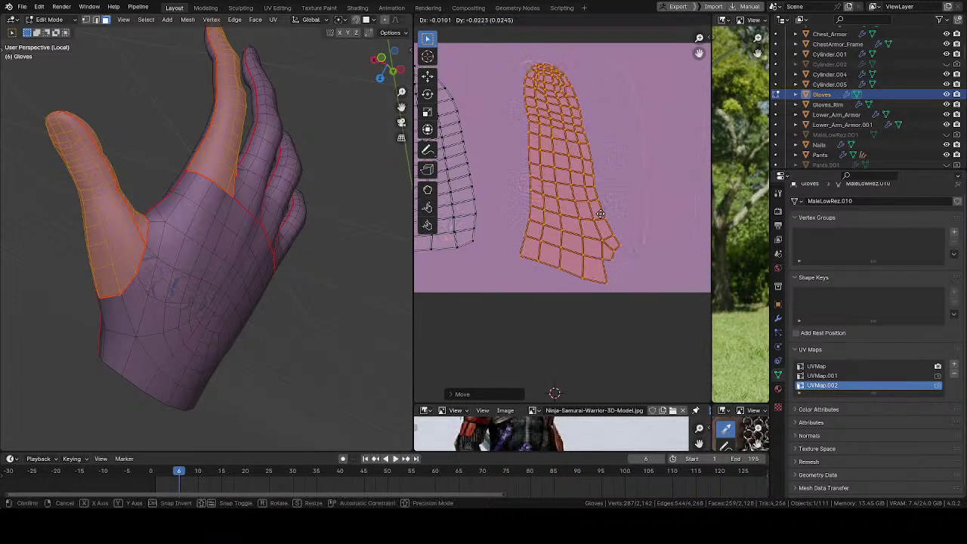
left_click(582, 210)
- Switch to the Grab UV sculpt brush, enlarge it, and pull the lower left side of the index finger island outward
scroll(525, 253, "up", 2)
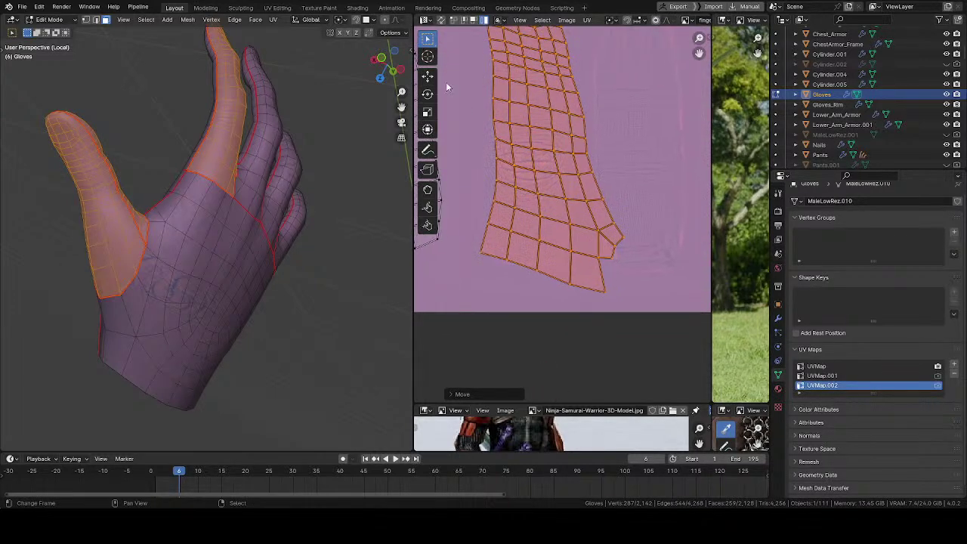
left_click(429, 193)
key("f")
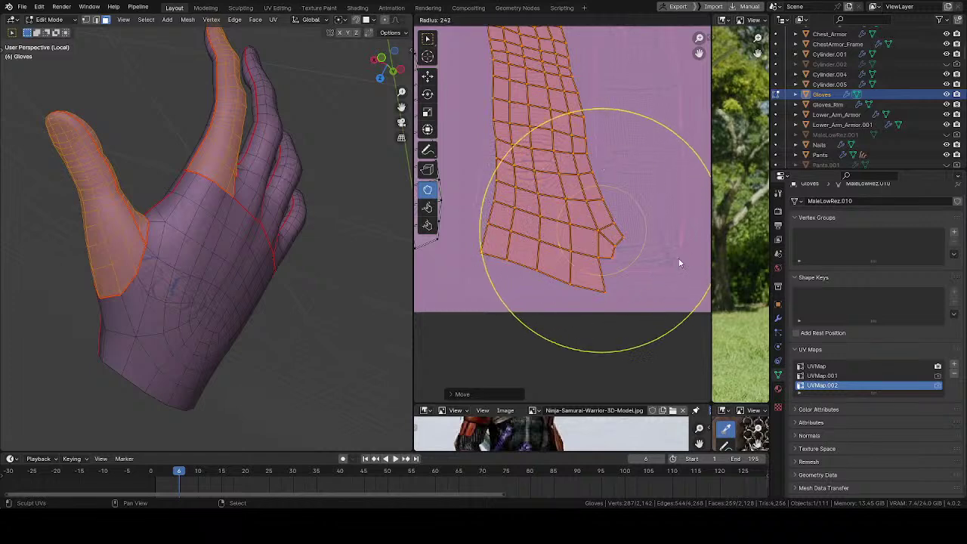
left_click(680, 264)
left_click_drag(503, 191, 449, 191)
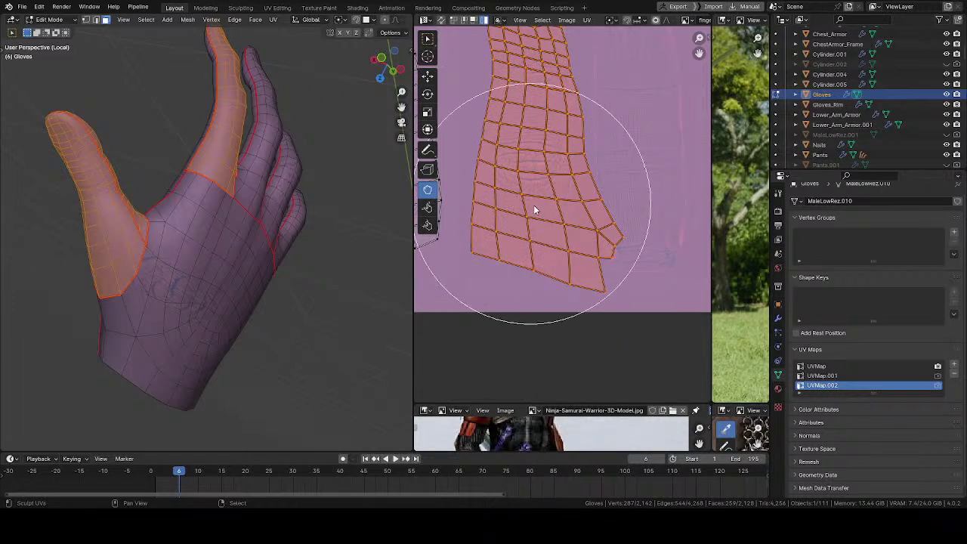
- Resize the Grab brush, push the index finger island's bottom edge up and its lower right edge inward
key("f")
mouse_move(566, 284)
left_mouse_down()
mouse_move(549, 282)
mouse_move(572, 270)
mouse_move(551, 257)
left_mouse_up()
left_click(536, 284)
key("f")
left_click(572, 251)
left_click_drag(613, 233, 565, 241)
- Reshape the index finger island's upper half, pulling its left edge outward toward the fingertip
middle_click_drag(560, 236, 535, 336)
key("f")
left_click(567, 230)
mouse_move(570, 229)
left_mouse_down()
mouse_move(540, 218)
mouse_move(530, 144)
mouse_move(559, 102)
left_mouse_up()
key("f")
left_click(475, 98)
scroll(526, 192, "up", 3)
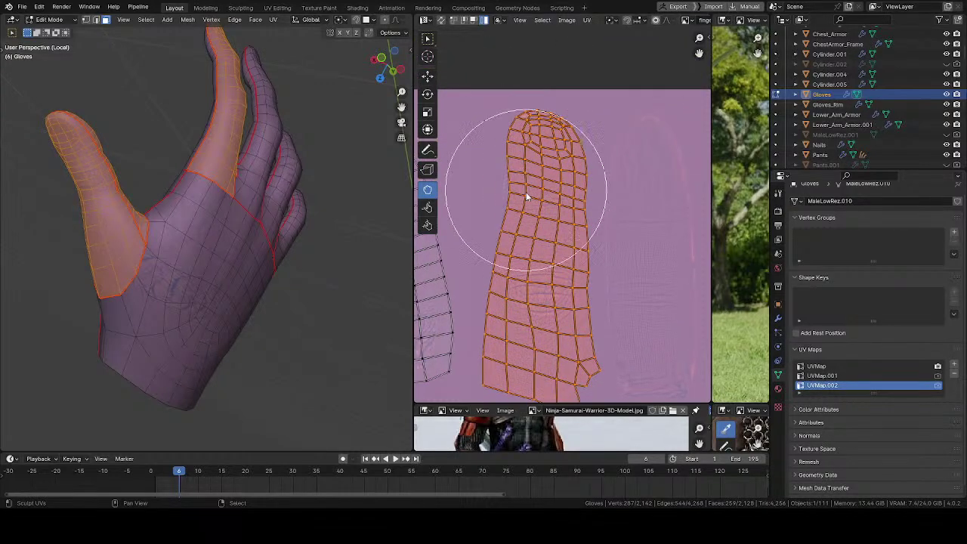
left_click_drag(499, 209, 467, 183)
middle_click_drag(489, 154, 469, 189)
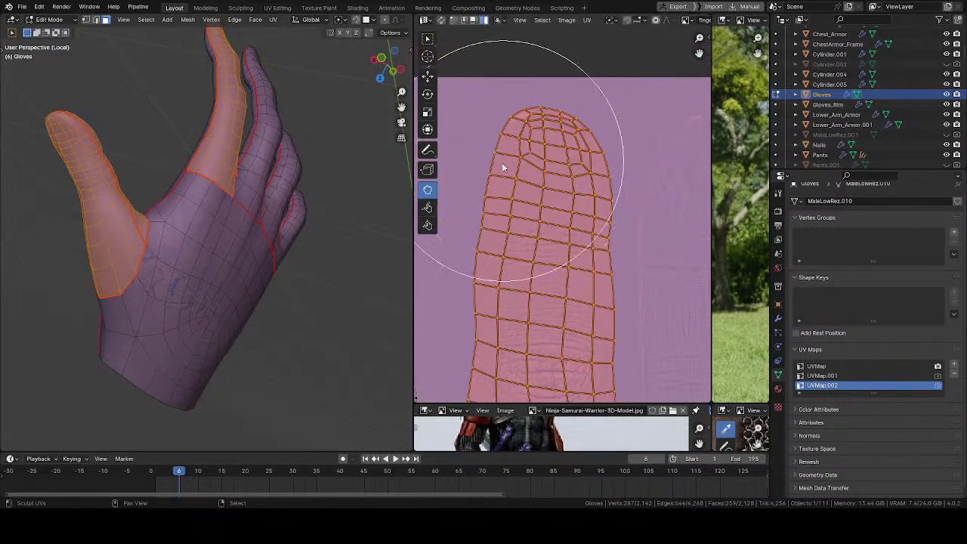
- Shrink the Grab brush and reposition the inner UV loops at the index fingertip
key("f")
left_click(485, 198)
mouse_move(525, 123)
left_mouse_down()
mouse_move(505, 149)
mouse_move(524, 126)
mouse_move(596, 122)
mouse_move(586, 156)
mouse_move(555, 164)
left_mouse_up()
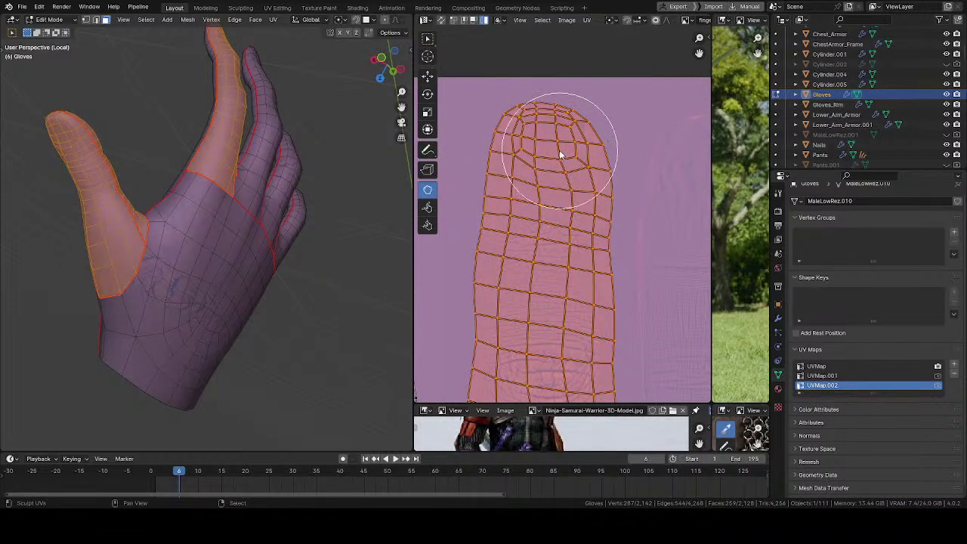
key("f")
left_click(546, 155)
left_click_drag(595, 121, 579, 136)
- Adjust the brush size and round out the right edge of the index fingertip's UVs
key("f")
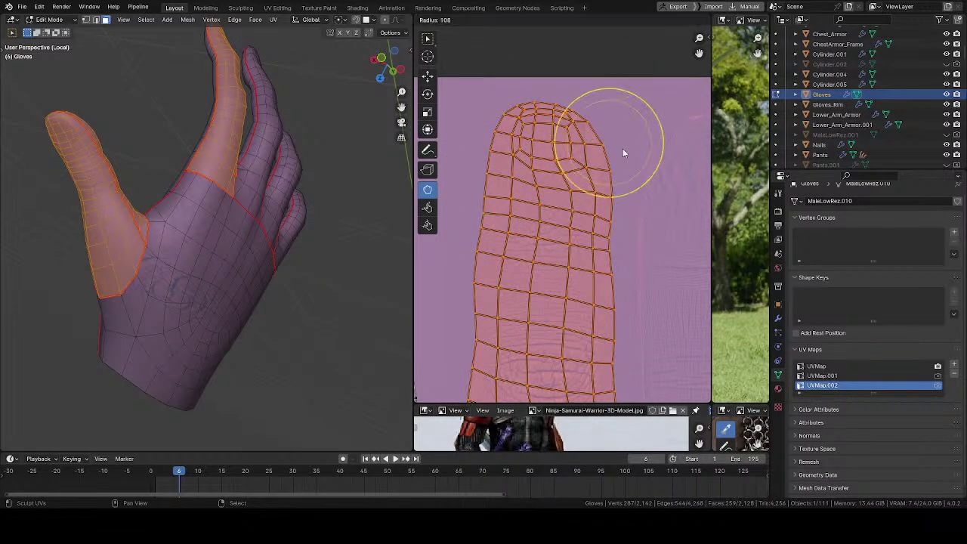
left_click(626, 154)
mouse_move(615, 172)
left_mouse_down()
mouse_move(571, 172)
mouse_move(608, 172)
left_mouse_up()
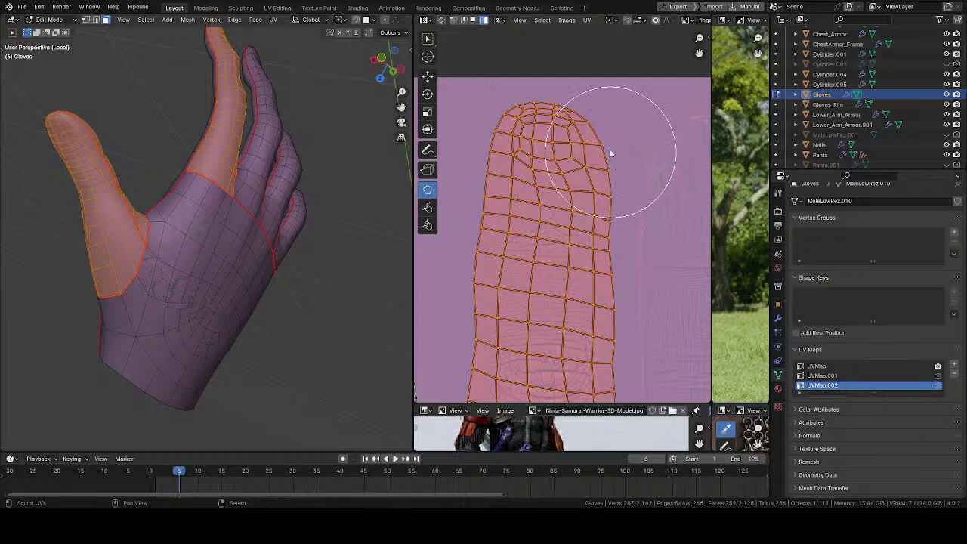
left_click_drag(591, 126, 610, 109)
middle_click_drag(568, 193, 561, 126)
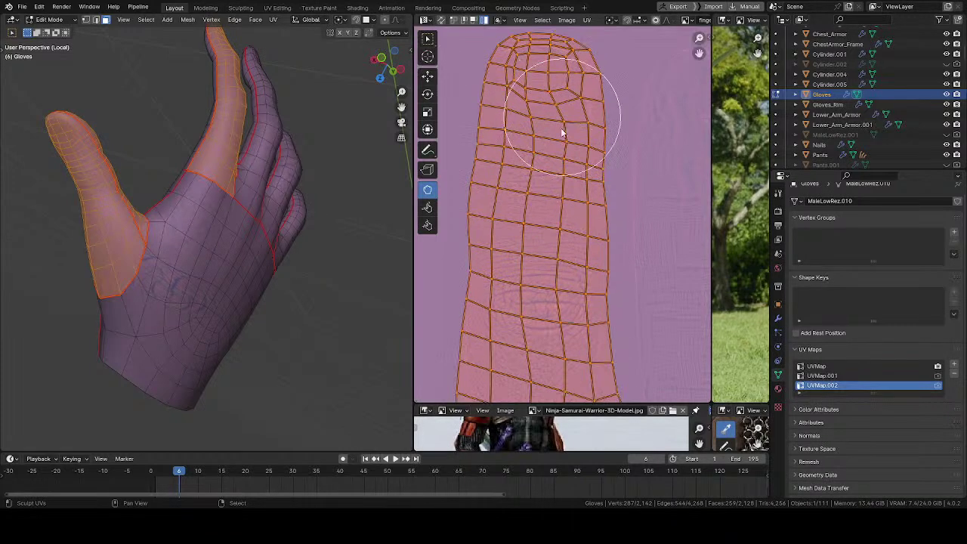
- Resize the brush and even out the index finger island's UV rows between the fingertip and the knuckle creases
key("f")
left_click(602, 172)
mouse_move(505, 158)
left_mouse_down()
mouse_move(496, 160)
mouse_move(544, 219)
mouse_move(547, 243)
left_mouse_up()
key("f")
left_click(496, 168)
middle_click_drag(537, 220, 536, 178)
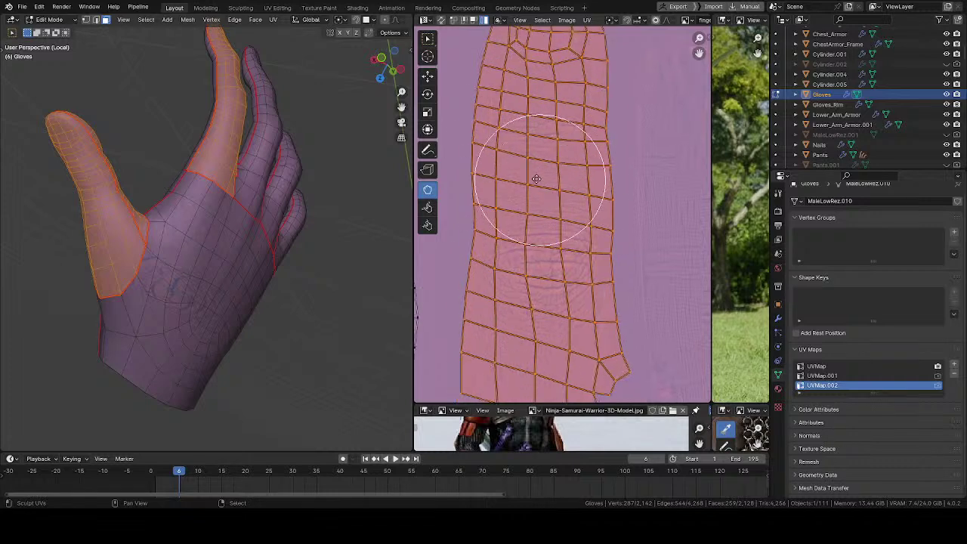
- Hide the overlays, view the back of the index finger, and nudge the island's left edge outward beside the knuckle
middle_click_drag(271, 179, 276, 264, "shift")
key("shift+alt+z")
mouse_move(286, 216)
middle_mouse_down()
mouse_move(201, 216)
mouse_move(231, 283)
mouse_move(319, 201)
mouse_move(290, 246)
middle_mouse_up()
middle_click_drag(535, 220, 518, 211)
key("f")
left_click(563, 219)
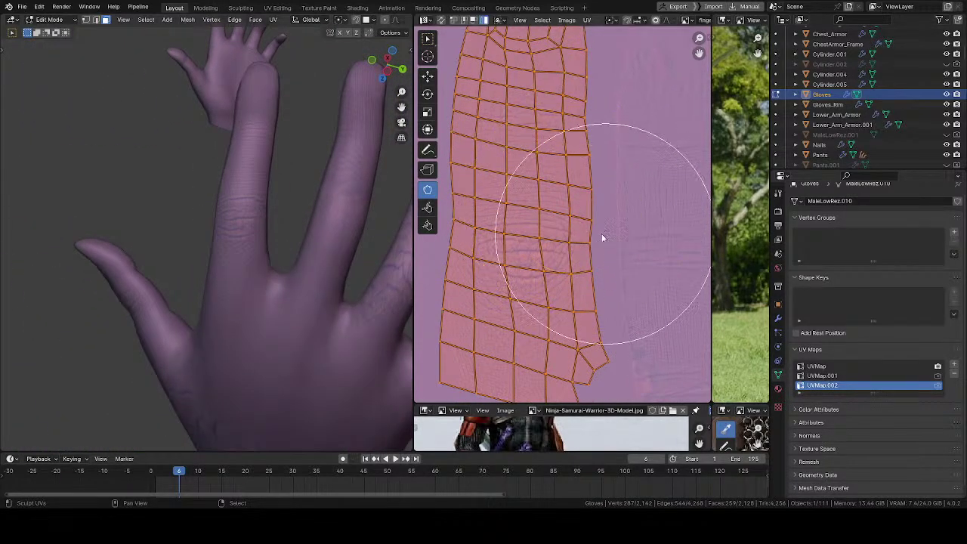
left_click_drag(442, 228, 436, 229)
middle_click_drag(499, 245, 501, 247)
- Pull the index finger island's right edge outward at the knuckle creases and relax the central UV rows
key("f")
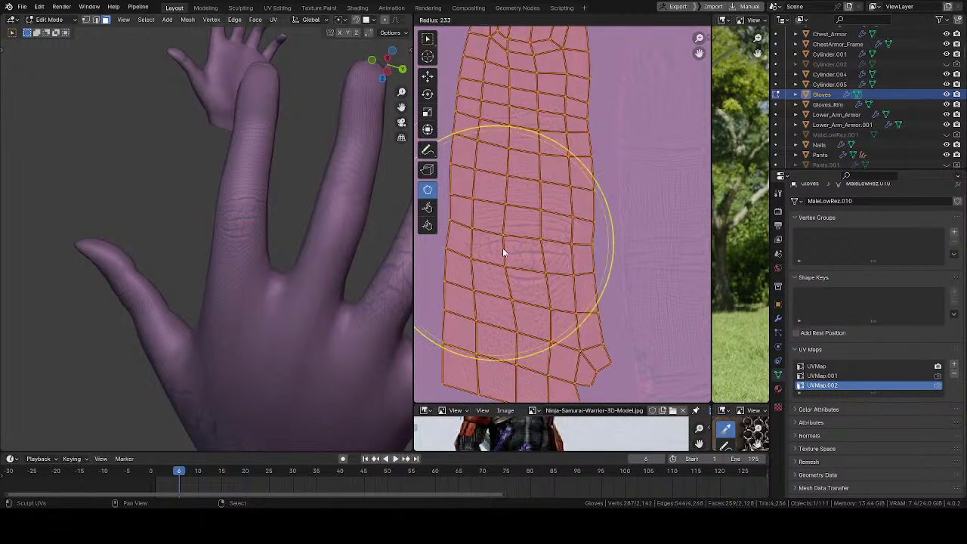
left_click(508, 248)
key("f")
left_click_drag(580, 257, 604, 254)
left_click(591, 259)
key("f")
left_click(590, 258)
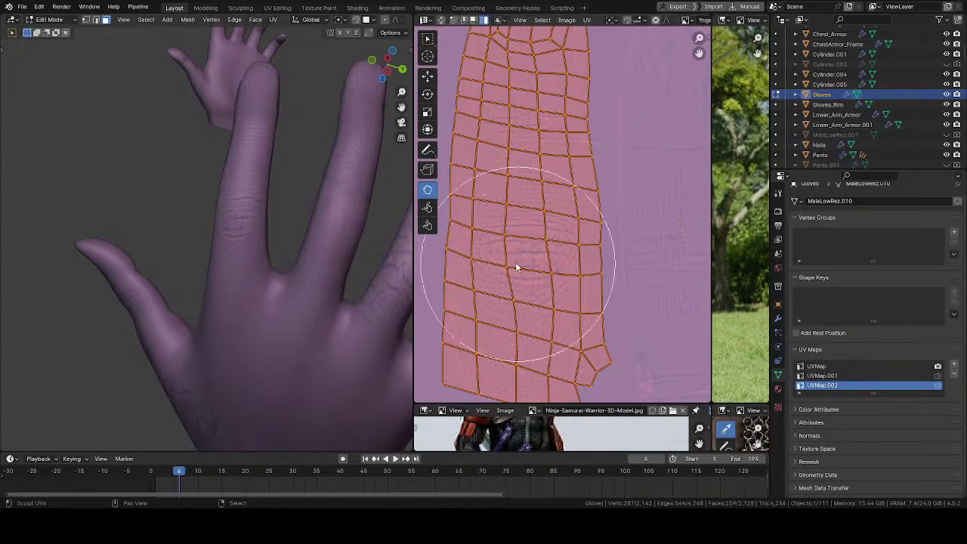
left_click_drag(519, 264, 526, 165, "shift")
- Pull the island's right edge outward below the fingertip and smooth the outline at the tip's left side
middle_click_drag(527, 163, 511, 224)
key("f")
left_click(552, 205)
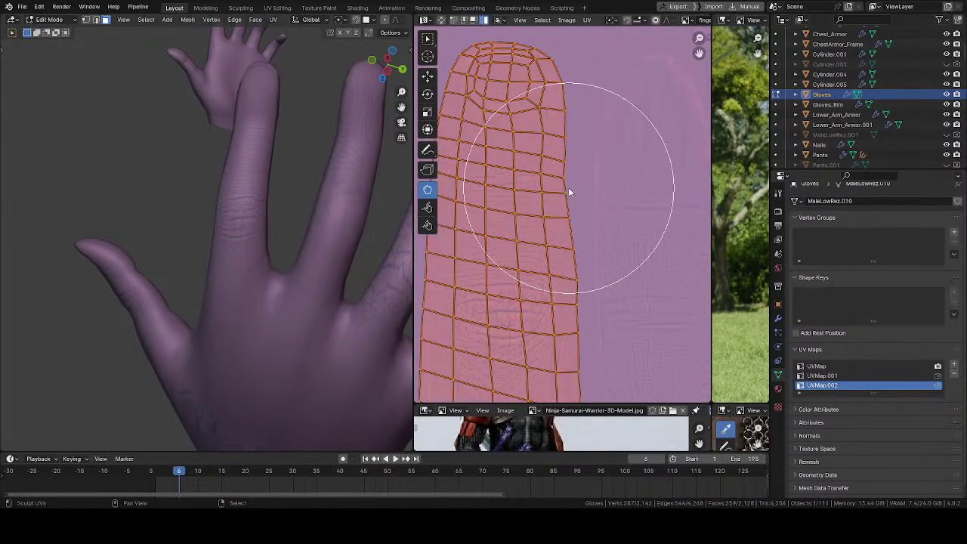
left_click_drag(569, 189, 587, 186)
middle_click_drag(545, 192, 581, 205)
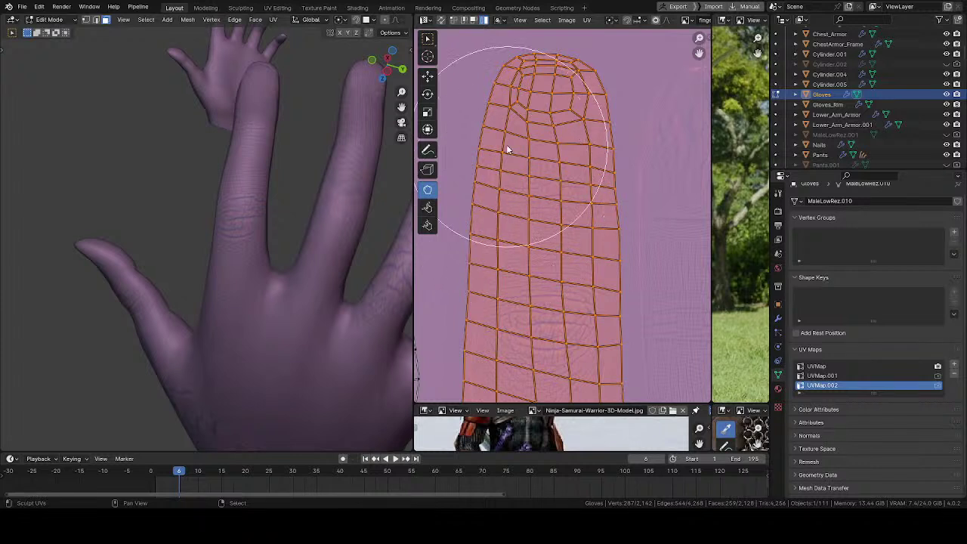
mouse_move(493, 86)
left_mouse_down()
mouse_move(529, 84)
mouse_move(500, 105)
mouse_move(507, 109)
mouse_move(498, 77)
left_mouse_up()
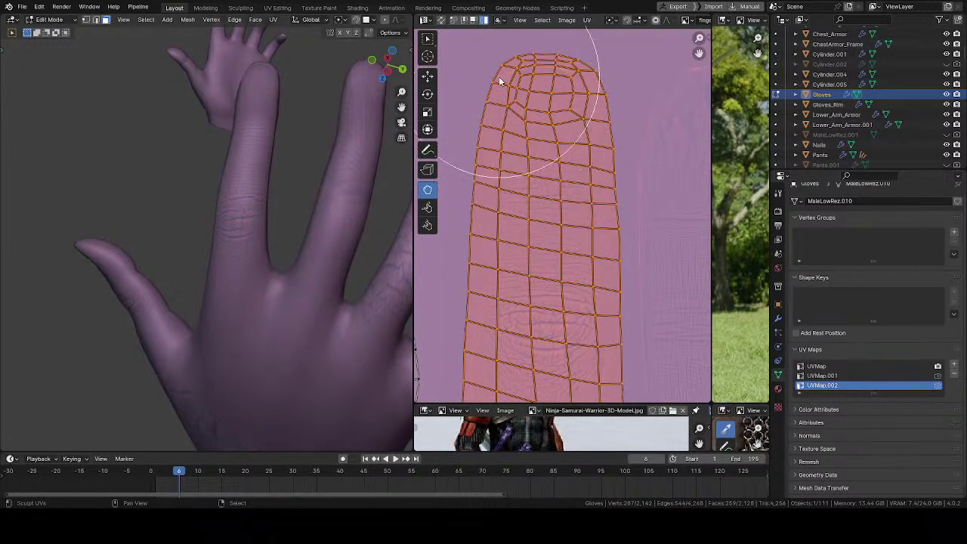
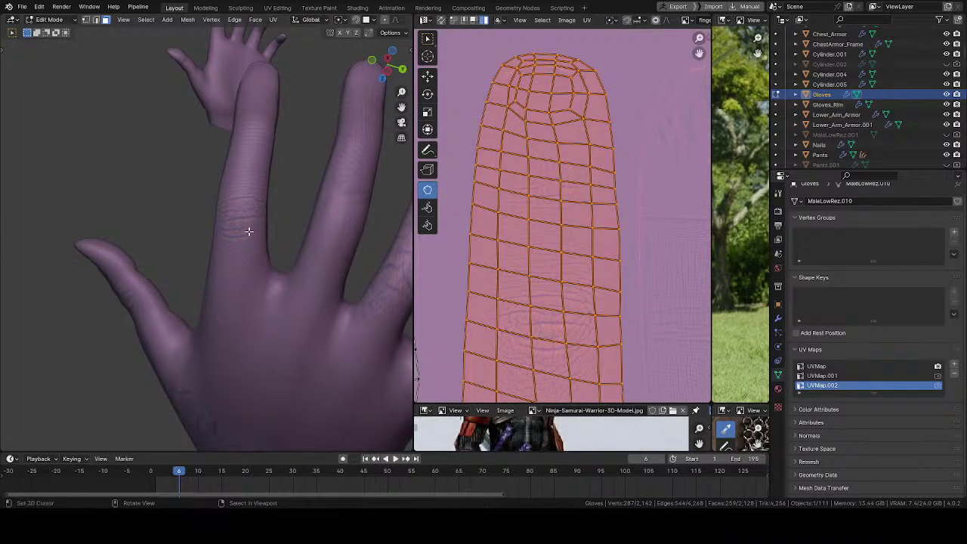
- Shrink the brush and relax the UV loops across the index fingertip to space them evenly
mouse_move(509, 186)
middle_mouse_down()
mouse_move(562, 113)
mouse_move(555, 257)
mouse_move(550, 137)
mouse_move(551, 175)
middle_mouse_up()
key("f")
left_click(500, 172)
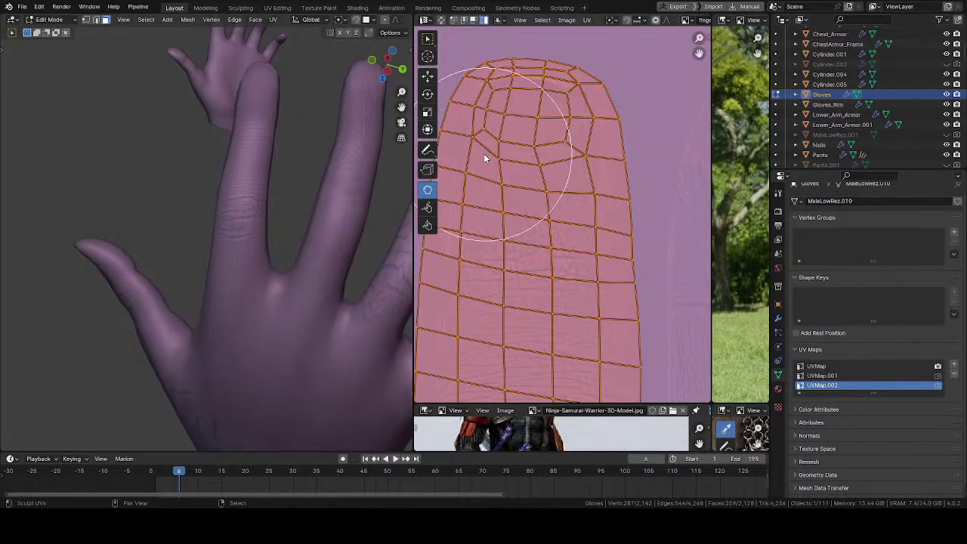
key("f")
left_click(485, 149)
mouse_move(498, 132)
left_mouse_down("shift")
mouse_move(515, 121)
mouse_move(572, 121)
left_mouse_up("shift")
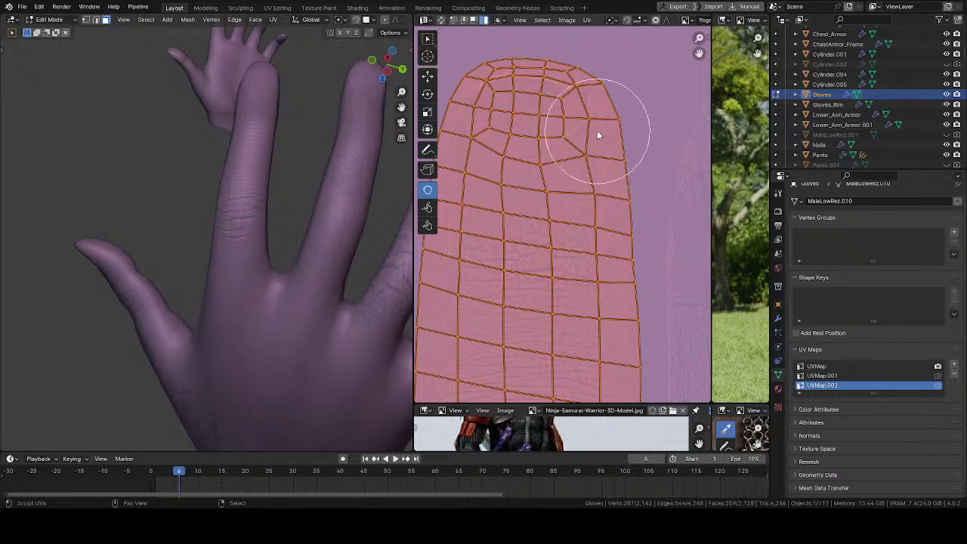
mouse_move(556, 84)
left_mouse_down("shift")
mouse_move(549, 90)
mouse_move(579, 98)
left_mouse_up("shift")
key("f")
left_click(582, 96)
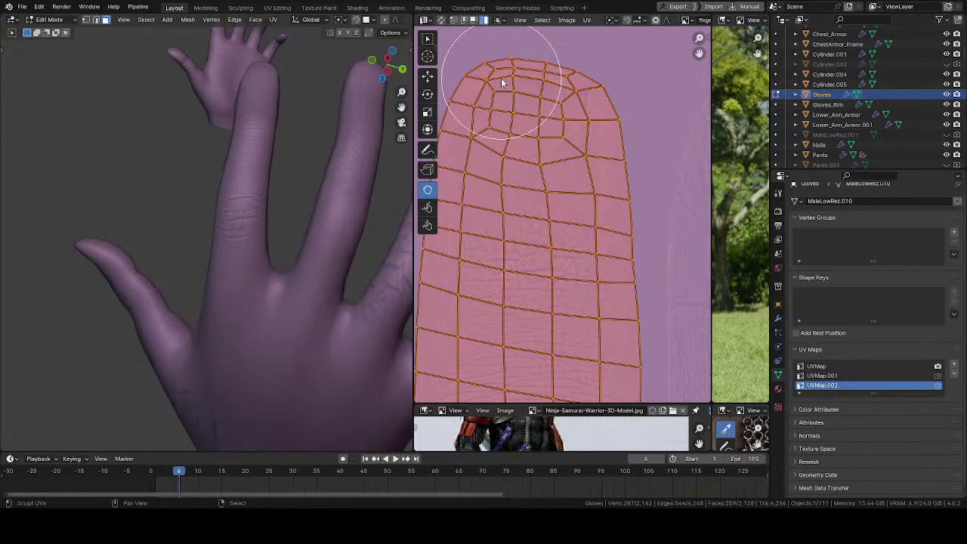
- Enlarge the Grab brush and pull the index finger island's left edge outward around and below the knuckle creases
middle_click_drag(541, 269, 577, 160)
middle_click_drag(577, 222, 574, 170)
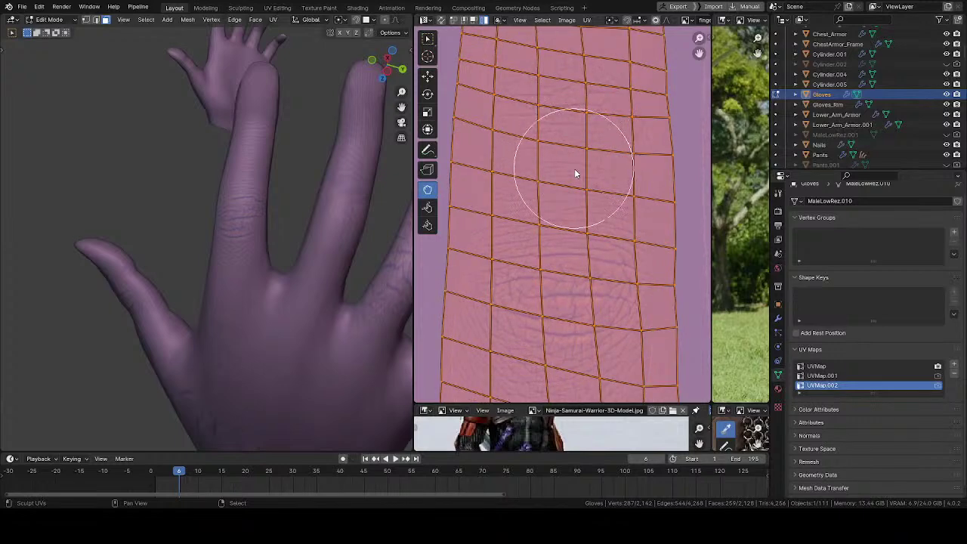
key("f")
left_click(623, 177)
middle_click_drag(587, 290, 570, 205)
key("f")
left_click(586, 210)
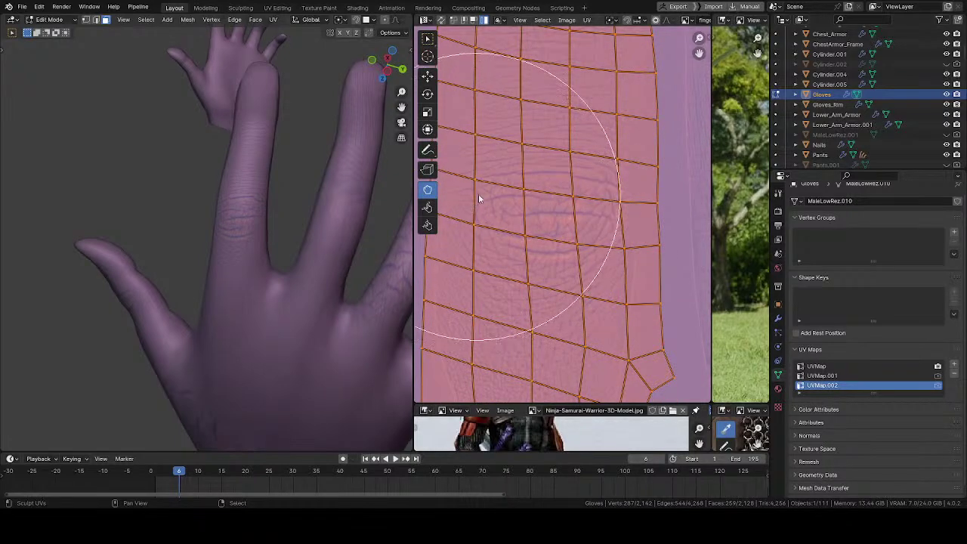
middle_click_drag(479, 193, 528, 194)
left_click_drag(463, 175, 462, 188)
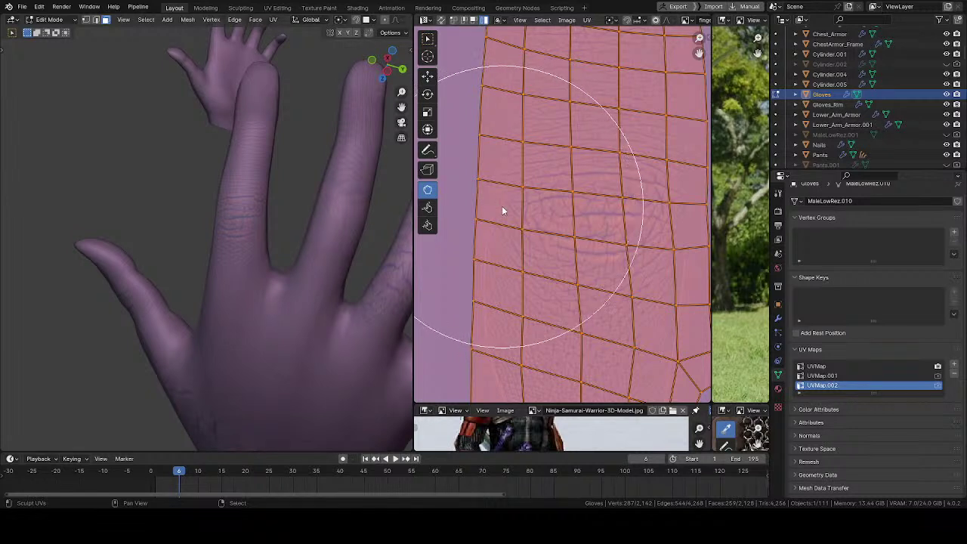
left_click_drag(501, 205, 447, 246)
left_click_drag(469, 198, 462, 193)
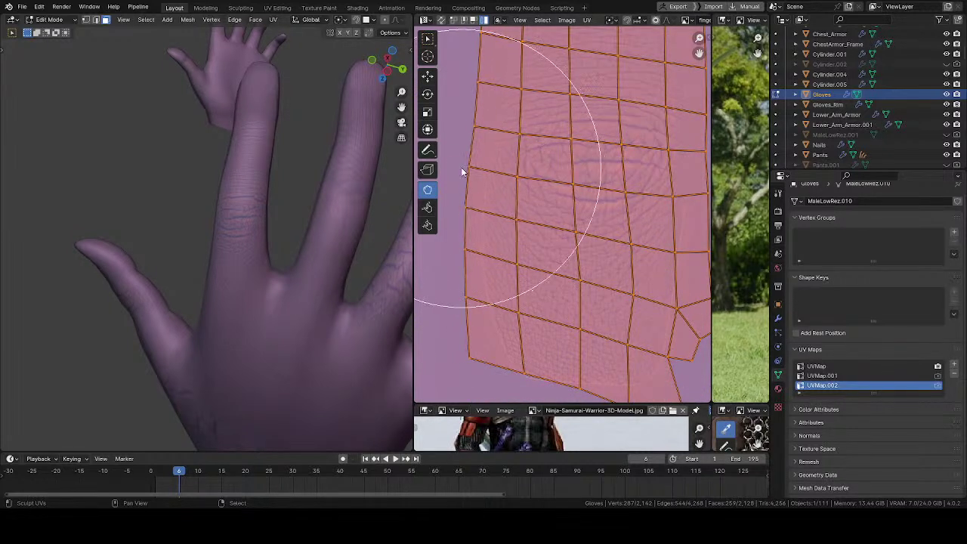
- Pull the index finger island's left edge outward and reshape its bottom edge into a smoother curve
left_click_drag(471, 143, 464, 141)
middle_click_drag(506, 214, 485, 207)
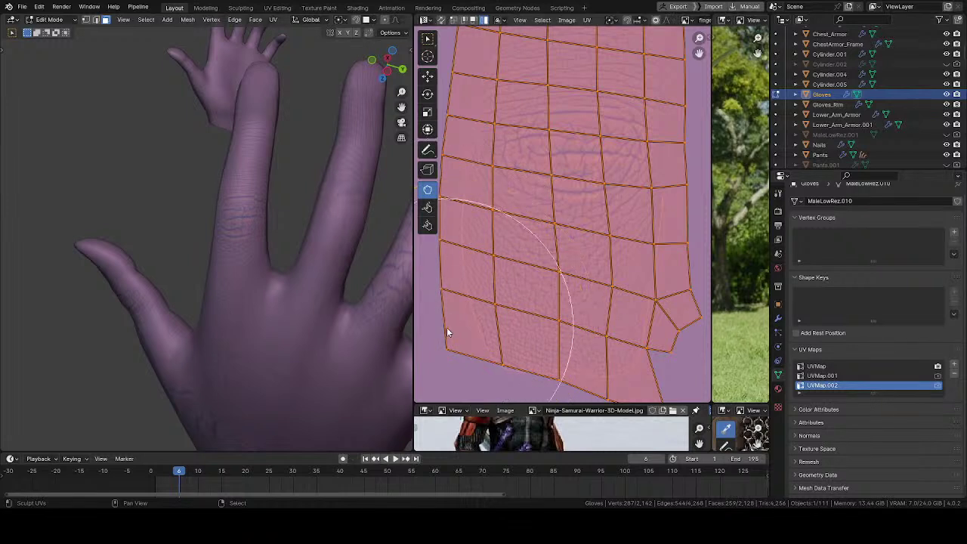
mouse_move(545, 377)
left_mouse_down()
mouse_move(529, 334)
mouse_move(555, 334)
left_mouse_up()
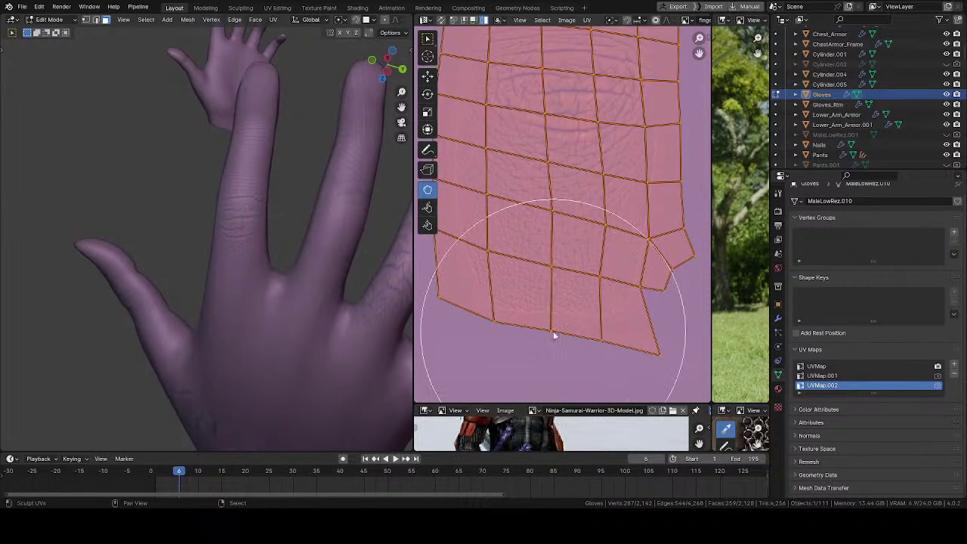
left_click_drag(639, 289, 651, 292)
left_click_drag(546, 234, 538, 222, "shift")
middle_click_drag(525, 245, 551, 246)
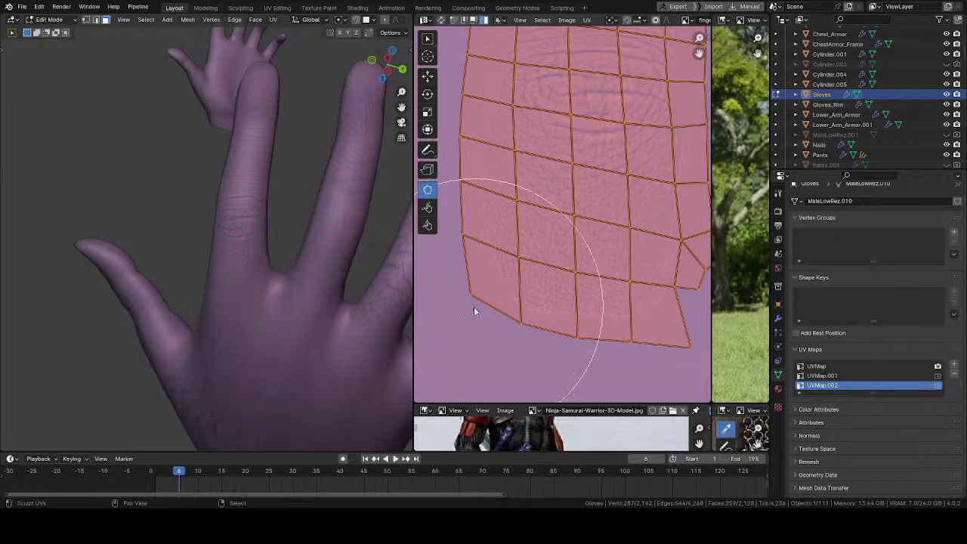
left_click_drag(474, 307, 488, 323)
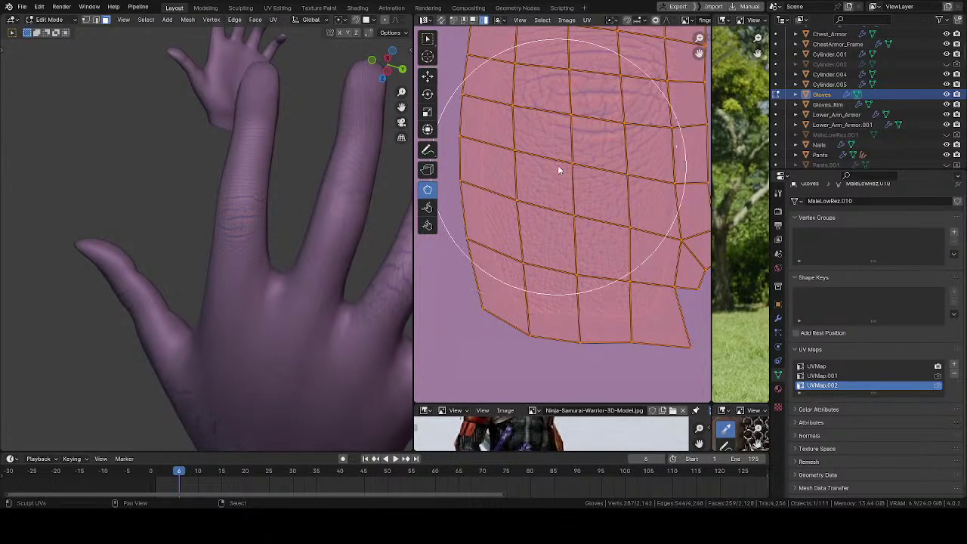
- Shrink the Grab brush and adjust the index finger island's right side below the knuckle creases
middle_click_drag(558, 164, 562, 257)
middle_click_drag(636, 206, 580, 251)
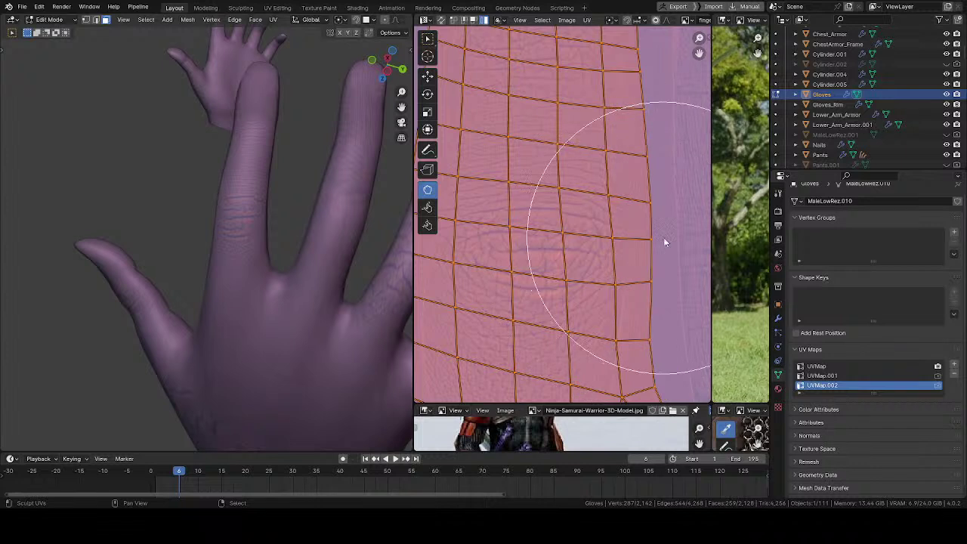
mouse_move(646, 253)
left_mouse_down()
mouse_move(596, 274)
mouse_move(586, 306)
left_mouse_up()
middle_click_drag(564, 319, 562, 233)
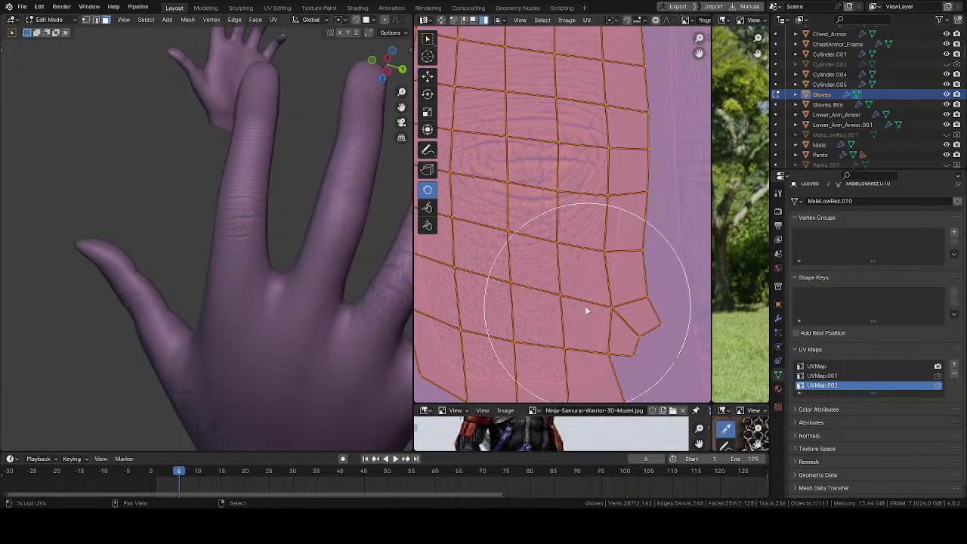
mouse_move(583, 308)
left_mouse_down()
mouse_move(561, 309)
mouse_move(580, 351)
mouse_move(614, 255)
mouse_move(615, 268)
left_mouse_up()
- Resize the Grab brush and shift the index finger island's central rows to align the knuckle creases with the finger joint
middle_click_drag(298, 312, 557, 173)
scroll(556, 173, "down", 4)
key("f")
left_click(555, 210)
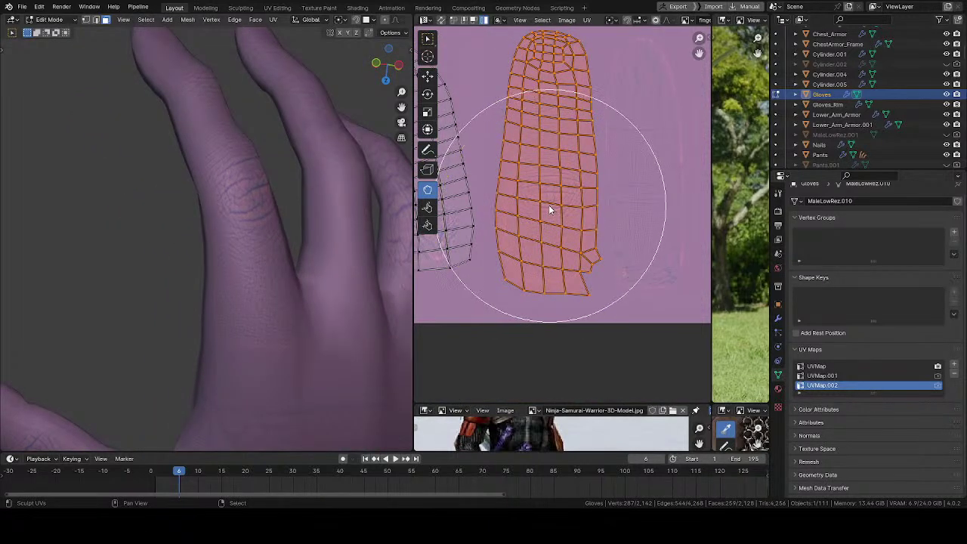
mouse_move(548, 212)
left_mouse_down()
mouse_move(546, 183)
mouse_move(544, 201)
mouse_move(525, 189)
left_mouse_up()
mouse_move(385, 226)
middle_mouse_down()
mouse_move(201, 272)
mouse_move(252, 328)
mouse_move(280, 232)
mouse_move(347, 219)
middle_mouse_up()
scroll(532, 209, "up", 3)
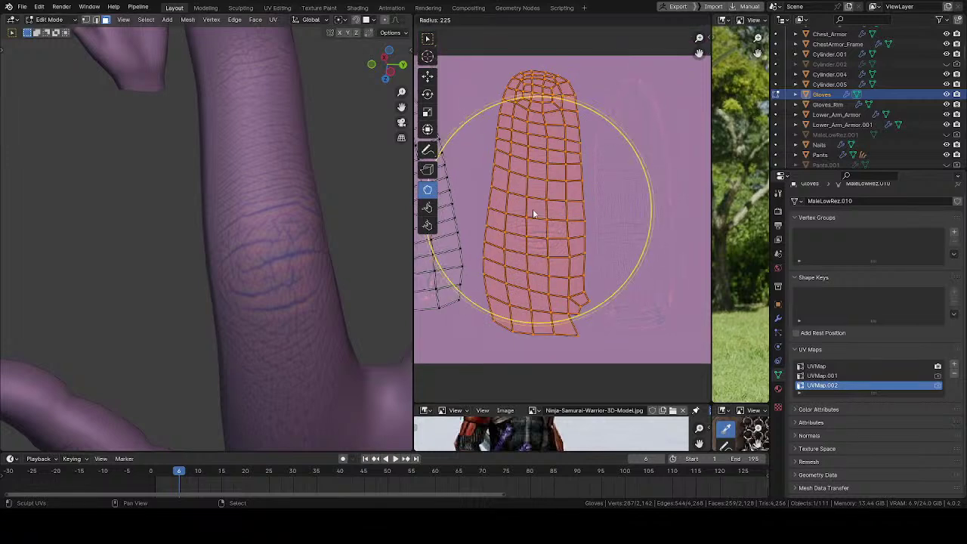
- Shrink the Grab brush, adjust and relax the UV rows near the index finger island's base, and save the file
mouse_move(530, 211)
left_mouse_down()
mouse_move(528, 155)
mouse_move(489, 160)
mouse_move(460, 137)
mouse_move(448, 182)
mouse_move(442, 165)
left_mouse_up()
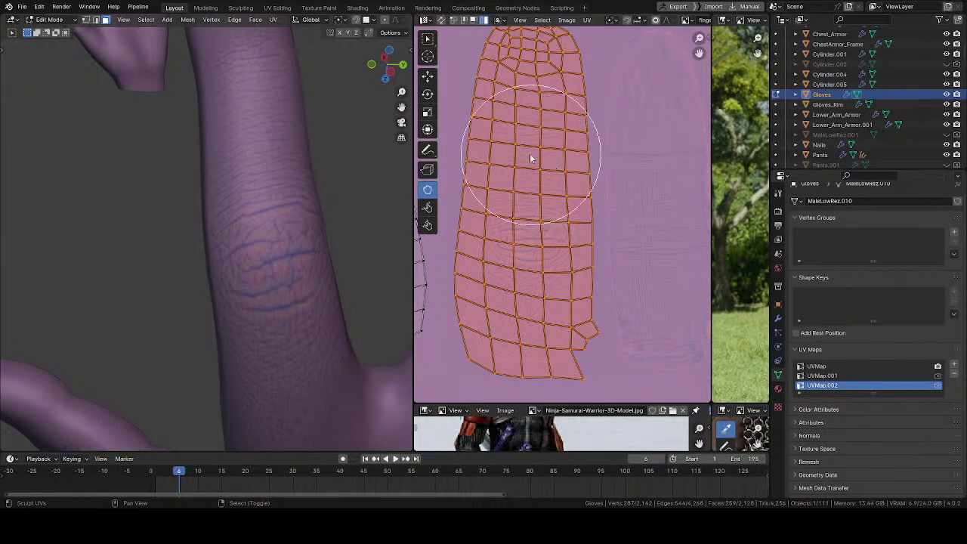
middle_click_drag(266, 250, 306, 277)
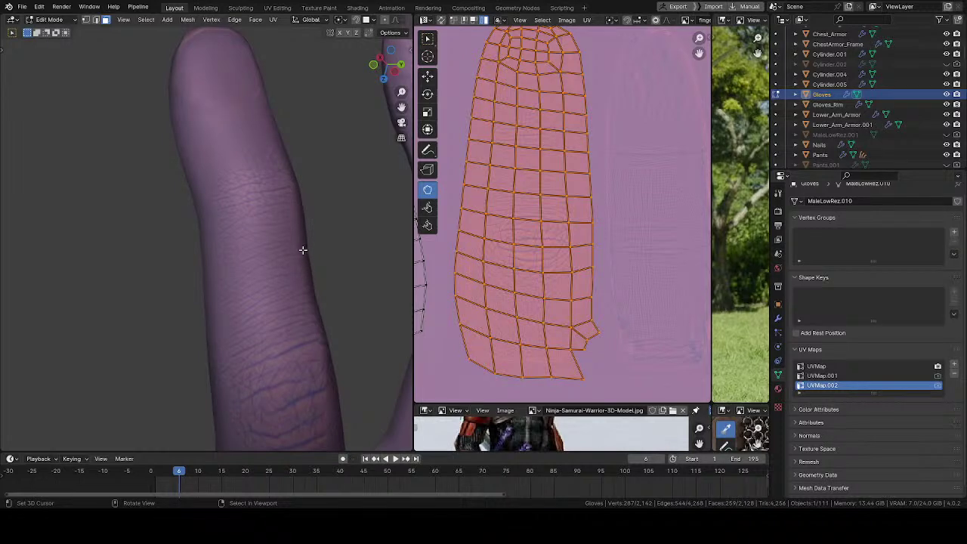
middle_click_drag(518, 220, 498, 182)
scroll(521, 269, "up", 2)
middle_click_drag(522, 270, 562, 172)
left_click_drag(564, 270, 563, 280)
mouse_move(540, 245)
left_mouse_down("shift")
mouse_move(517, 215)
mouse_move(551, 191)
mouse_move(533, 144)
mouse_move(556, 114)
left_mouse_up("shift")
mouse_move(291, 249)
middle_mouse_down()
mouse_move(365, 162)
mouse_move(409, 176)
mouse_move(317, 143)
mouse_move(176, 264)
mouse_move(243, 280)
mouse_move(113, 276)
mouse_move(162, 225)
mouse_move(268, 149)
mouse_move(309, 229)
mouse_move(295, 261)
mouse_move(300, 294)
mouse_move(237, 265)
mouse_move(264, 209)
mouse_move(392, 198)
mouse_move(259, 231)
mouse_move(256, 363)
mouse_move(241, 235)
mouse_move(207, 349)
mouse_move(212, 360)
mouse_move(236, 344)
mouse_move(252, 255)
mouse_move(237, 216)
mouse_move(74, 194)
mouse_move(275, 229)
mouse_move(261, 283)
middle_mouse_up()
key("ctrl+s")
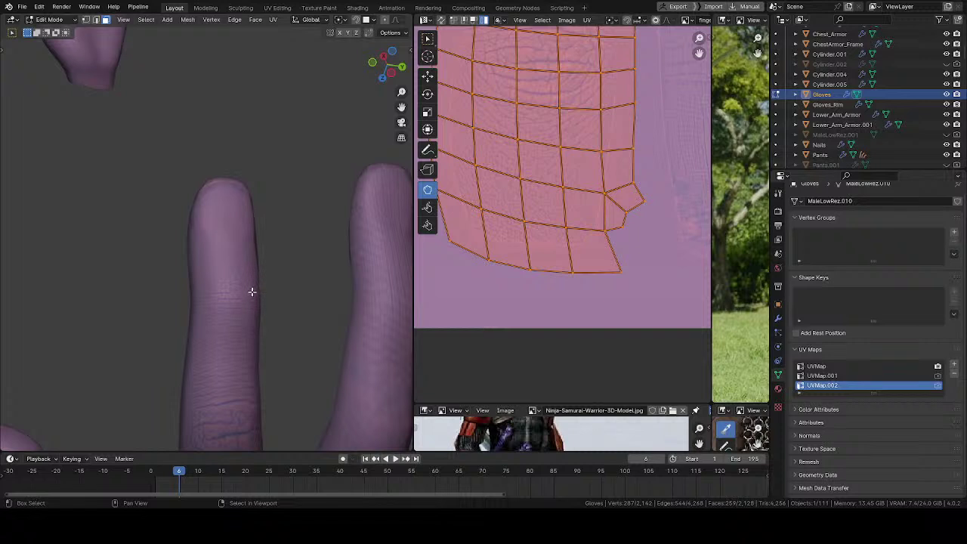
- Resize the Grab brush and nudge the index finger island's lower-left edge to smooth its base outline
middle_click_drag(252, 293, 259, 203, "shift")
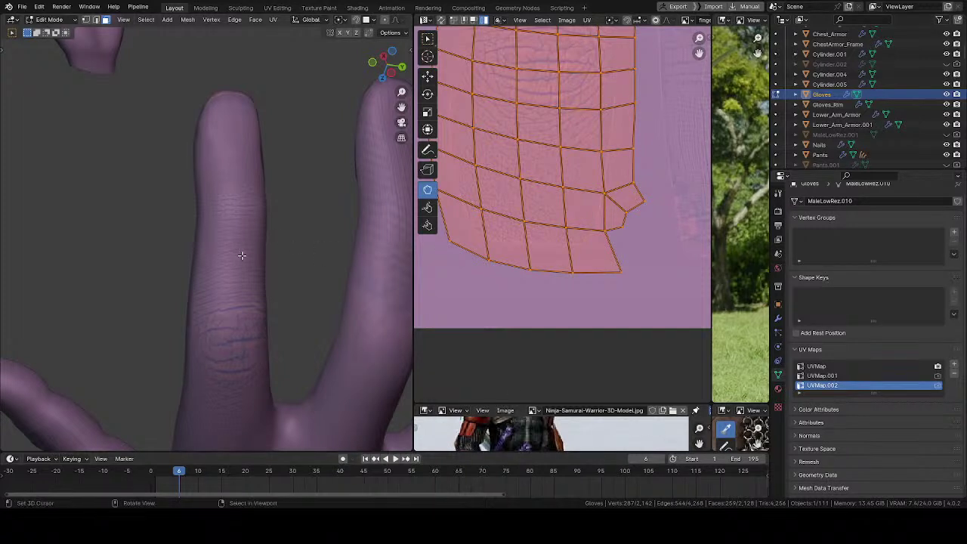
mouse_move(241, 255)
middle_mouse_down()
mouse_move(194, 260)
mouse_move(209, 249)
mouse_move(237, 285)
mouse_move(261, 220)
middle_mouse_up()
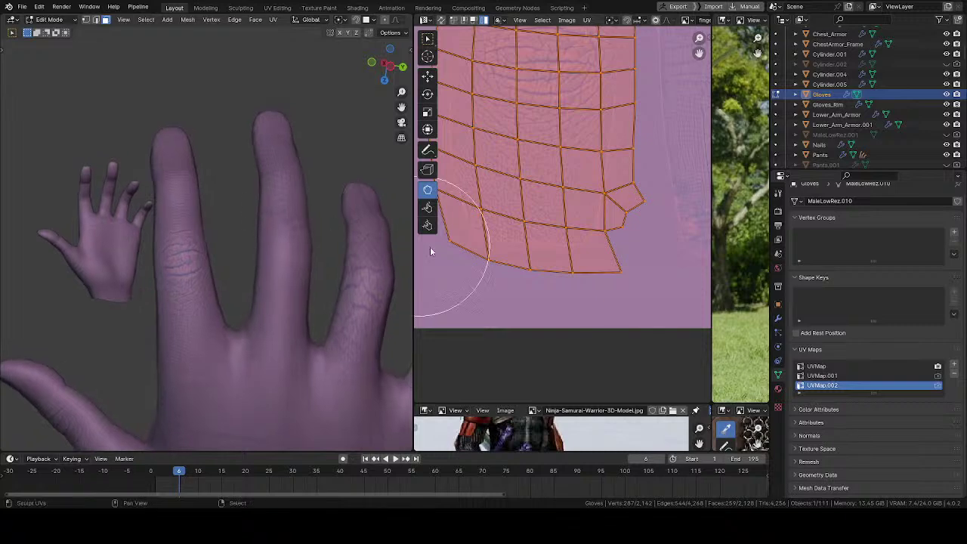
middle_click_drag(519, 260, 530, 241)
key("f")
left_click(530, 242)
left_click_drag(510, 252, 504, 259)
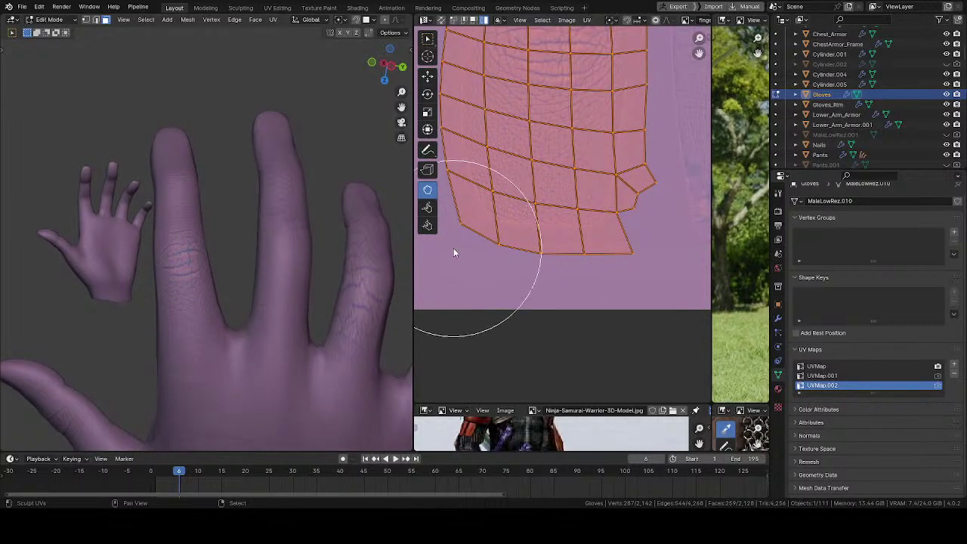
- Set a new Grab brush size and refine the index finger island's left edge beside the knuckle creases
middle_click_drag(495, 211, 535, 288)
middle_click_drag(495, 230, 497, 269)
key("f")
left_click(497, 269)
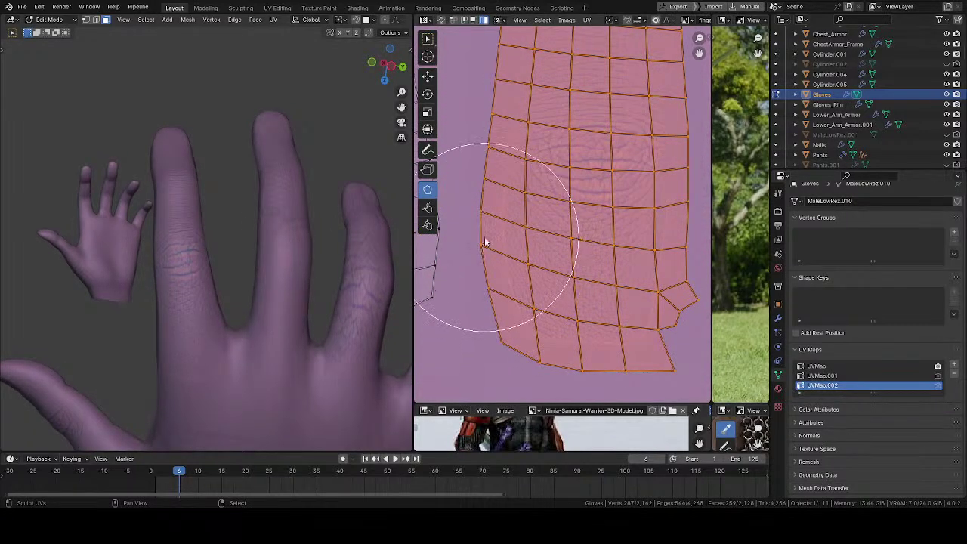
mouse_move(489, 149)
middle_mouse_down()
mouse_move(494, 210)
mouse_move(517, 164)
mouse_move(476, 280)
middle_mouse_up()
middle_click_drag(477, 211, 477, 287)
scroll(180, 207, "up", 5)
- Fine-tune the index finger island's left edge below the knuckle creases to even out the skin detail on the finger's side
middle_click_drag(181, 207, 215, 267)
middle_click_drag(523, 321, 484, 186)
middle_click_drag(507, 241, 496, 226)
mouse_move(496, 226)
left_mouse_down()
mouse_move(476, 254)
mouse_move(507, 255)
mouse_move(505, 244)
mouse_move(502, 256)
left_mouse_up()
middle_click_drag(485, 249, 524, 228)
mouse_move(445, 219)
middle_mouse_down()
mouse_move(485, 227)
mouse_move(492, 188)
mouse_move(480, 213)
middle_mouse_up()
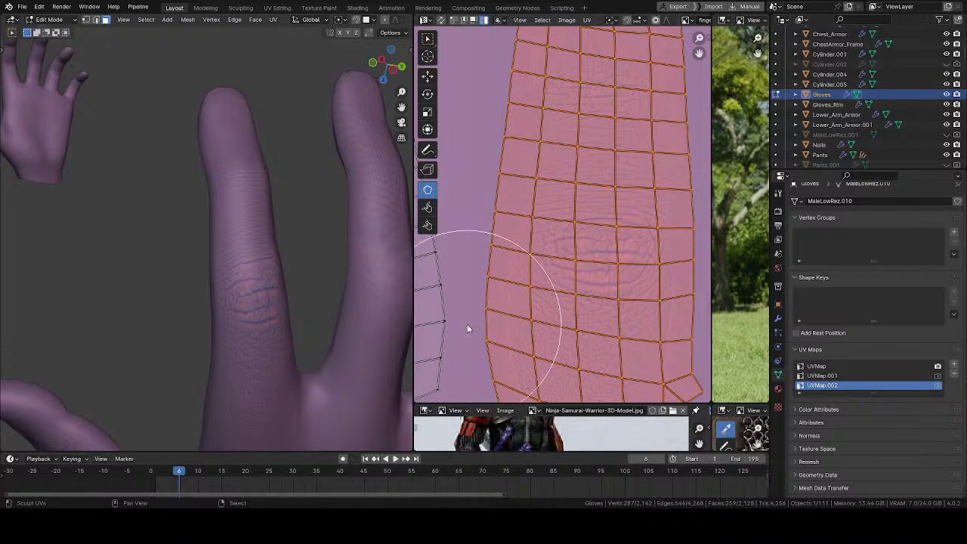
middle_click_drag(479, 345, 471, 299)
left_click_drag(468, 327, 470, 333)
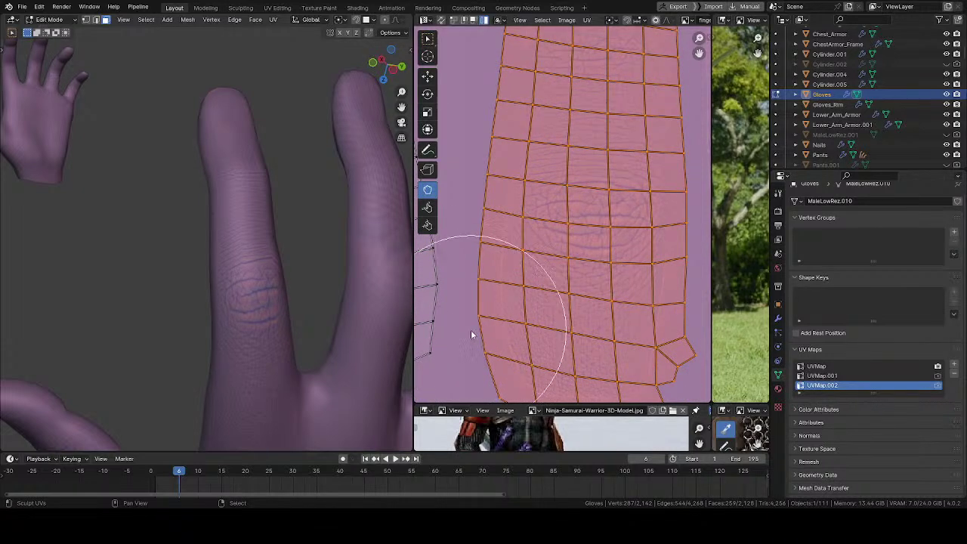
middle_click_drag(471, 331, 437, 329)
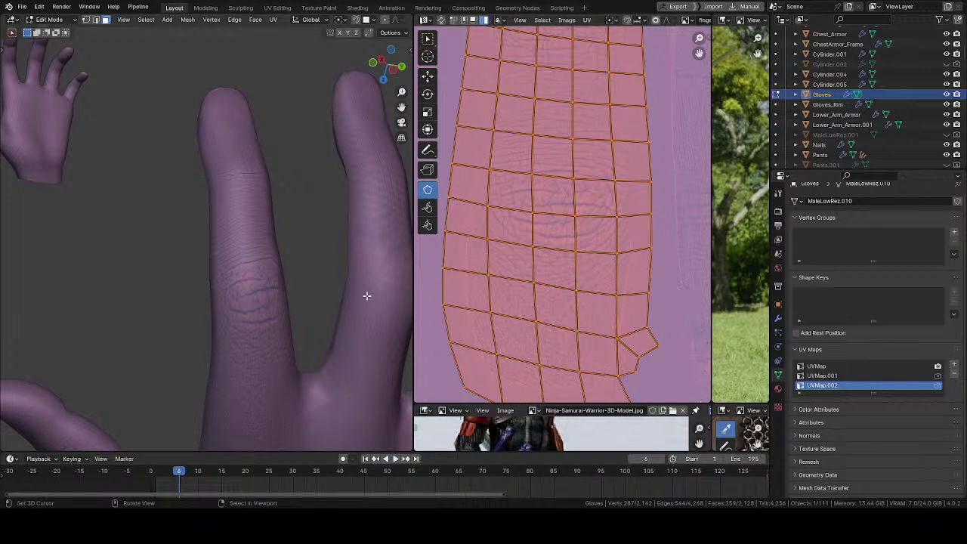
- Show the viewport overlays and add the linked palm-side faces of the index finger to the selection
middle_click_drag(367, 296, 285, 256)
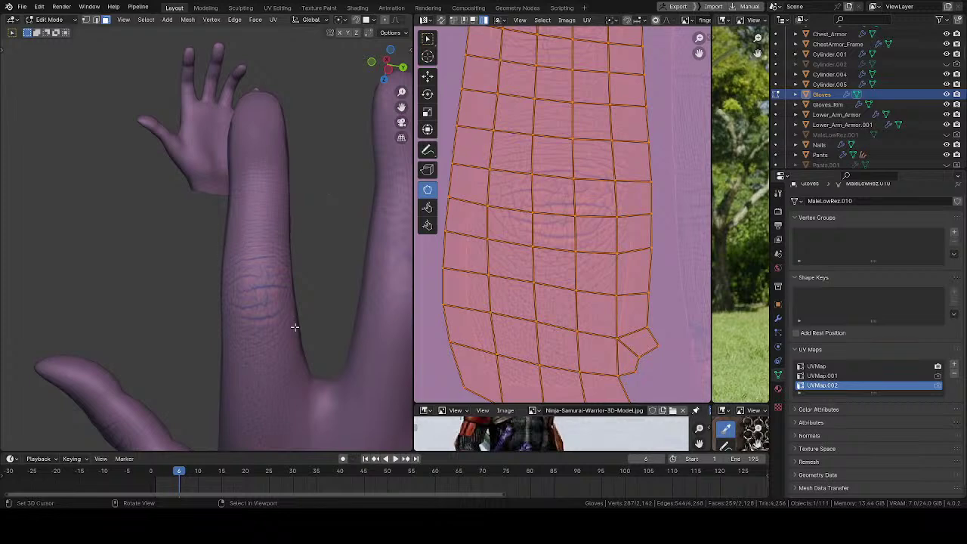
mouse_move(221, 271)
middle_mouse_down()
mouse_move(257, 274)
mouse_move(232, 223)
mouse_move(315, 179)
mouse_move(308, 205)
mouse_move(318, 226)
middle_mouse_up()
middle_click_drag(577, 305, 576, 162)
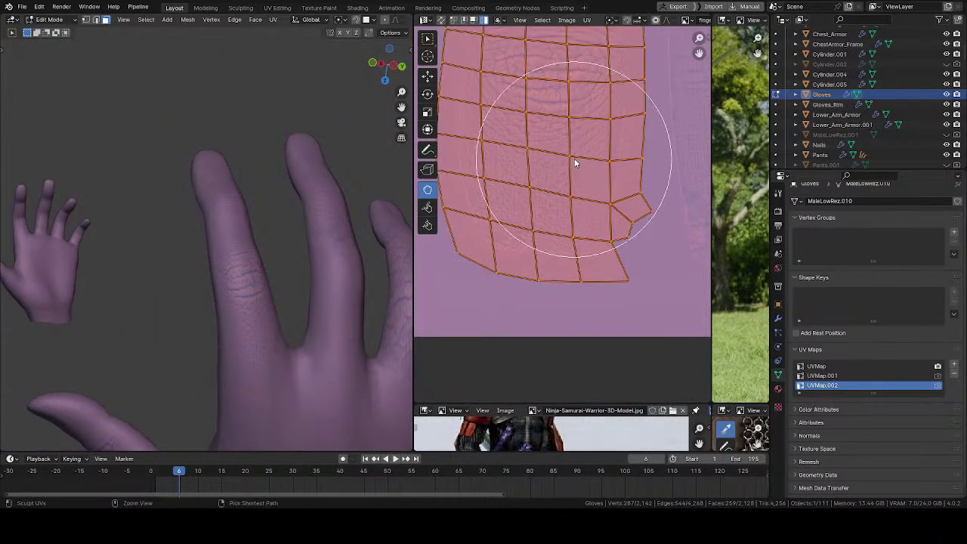
scroll(519, 237, "down", 5)
middle_click_drag(193, 244, 253, 239)
key("shift+alt+z")
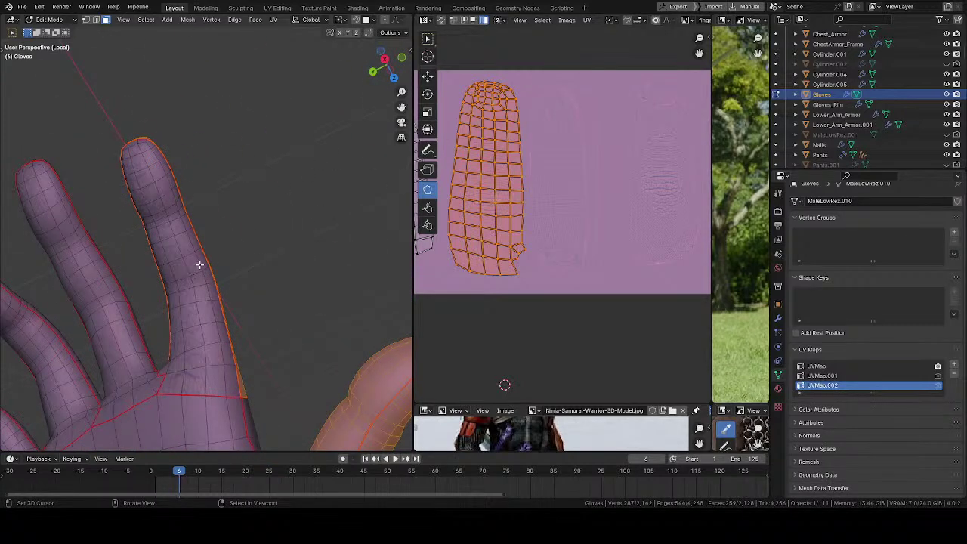
middle_click_drag(189, 275, 253, 252)
key("ctrl+l")
- Select the palm-side index finger UV island, rotate it about half a turn, and stretch it vertically
middle_click_drag(651, 202, 495, 228)
scroll(497, 247, "down", 4)
left_click(427, 40)
left_click_drag(575, 202, 658, 313)
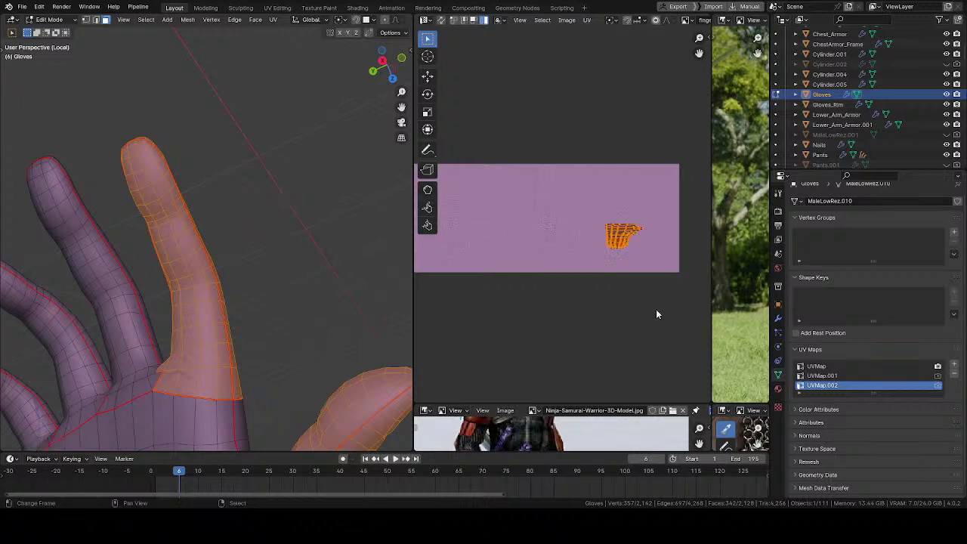
scroll(609, 151, "down", 1)
key("r")
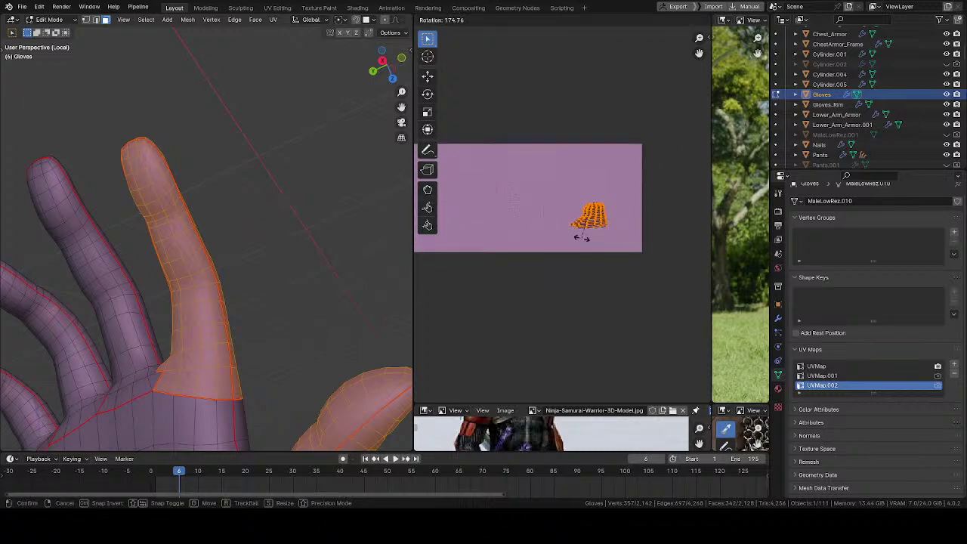
left_click(574, 231)
key("s")
key("y")
left_click(654, 175)
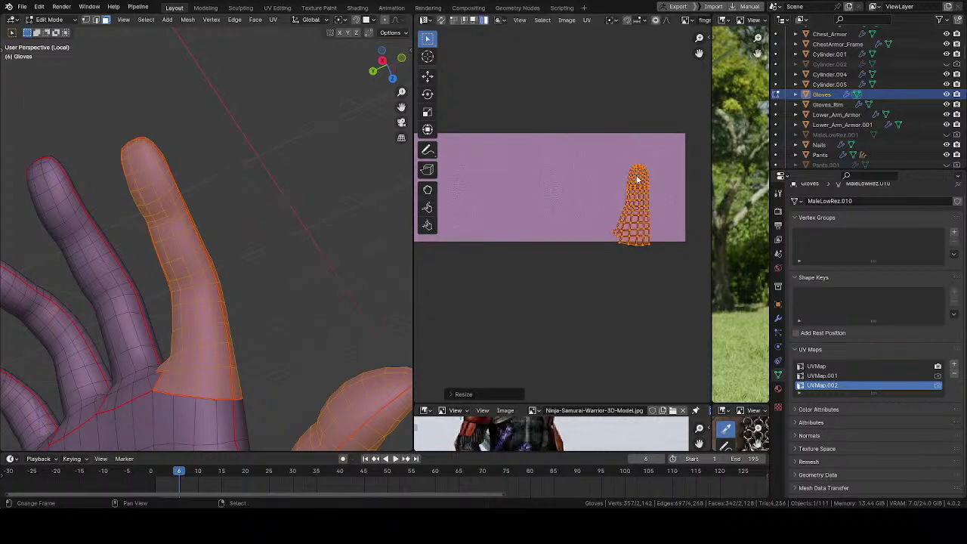
- Move the palm-side index finger island over the finger texture beside the back-side island and rotate it slightly to line up
key("g")
left_click(463, 154)
middle_click_drag(474, 181, 678, 139)
key("g")
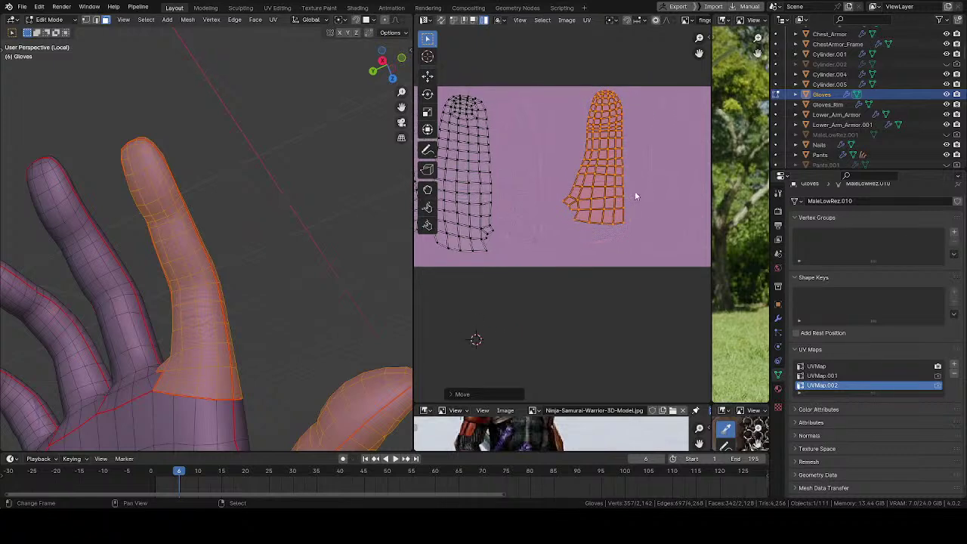
left_click(557, 195)
scroll(556, 195, "up", 2)
scroll(627, 127, "up", 1)
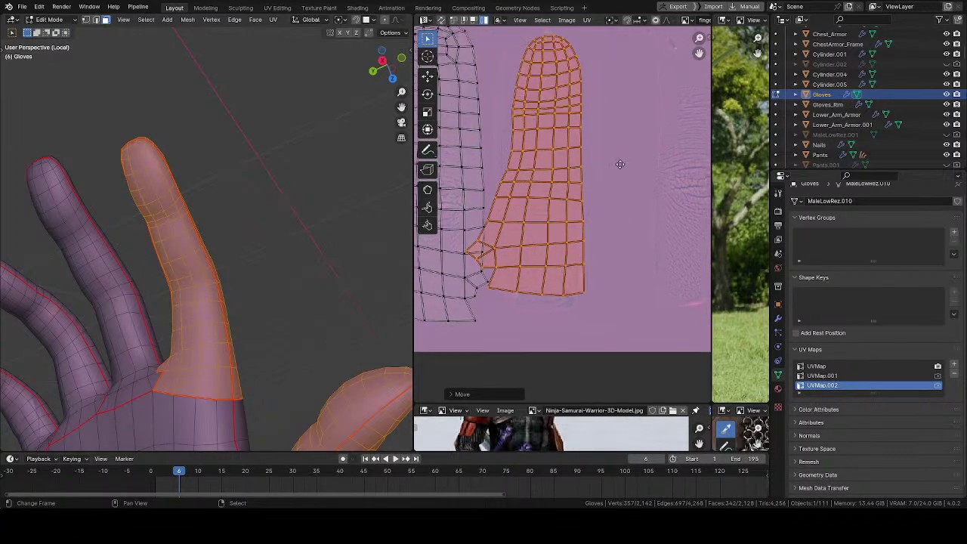
key("g")
left_click(611, 184)
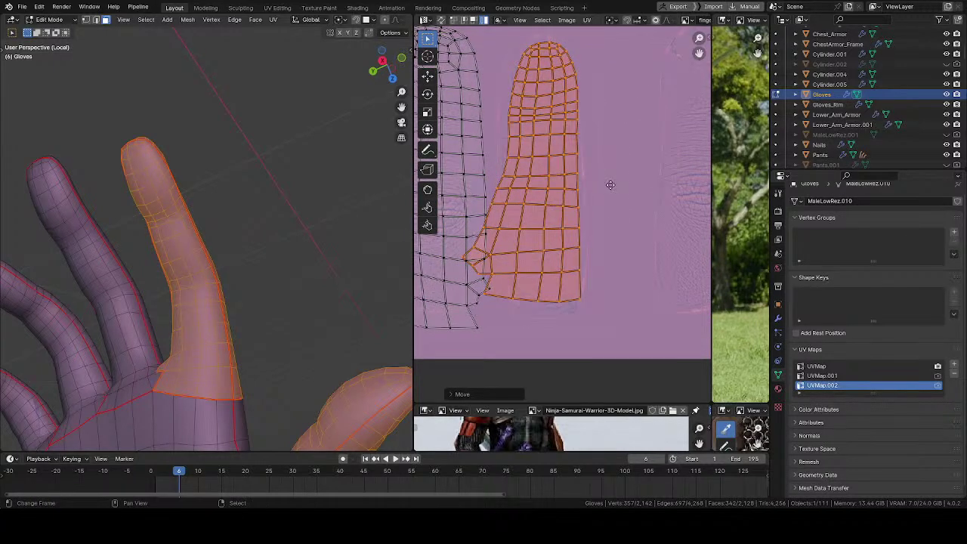
key("r")
left_click(643, 133)
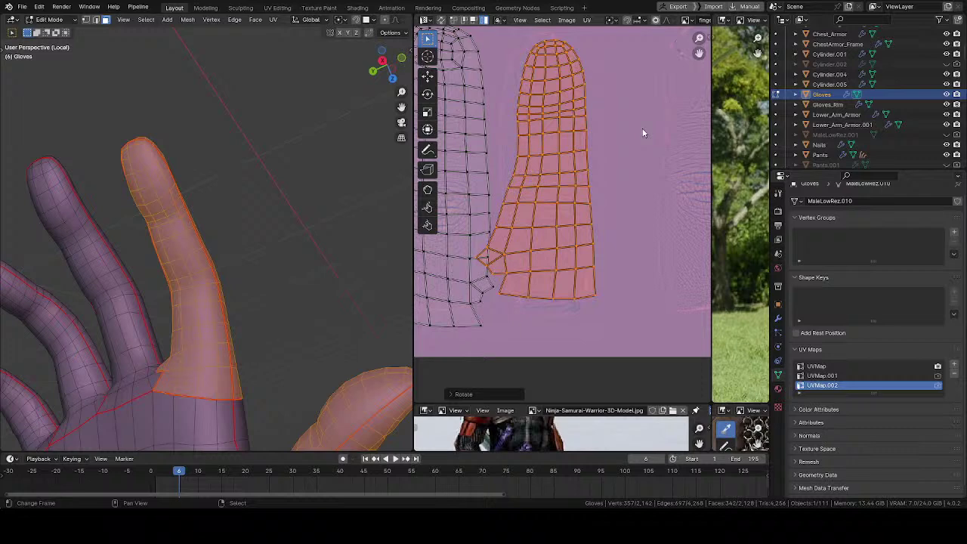
- Activate the Grab brush, enlarge it, and pull the palm-side island's left edge outward at mid-height
left_click(430, 190)
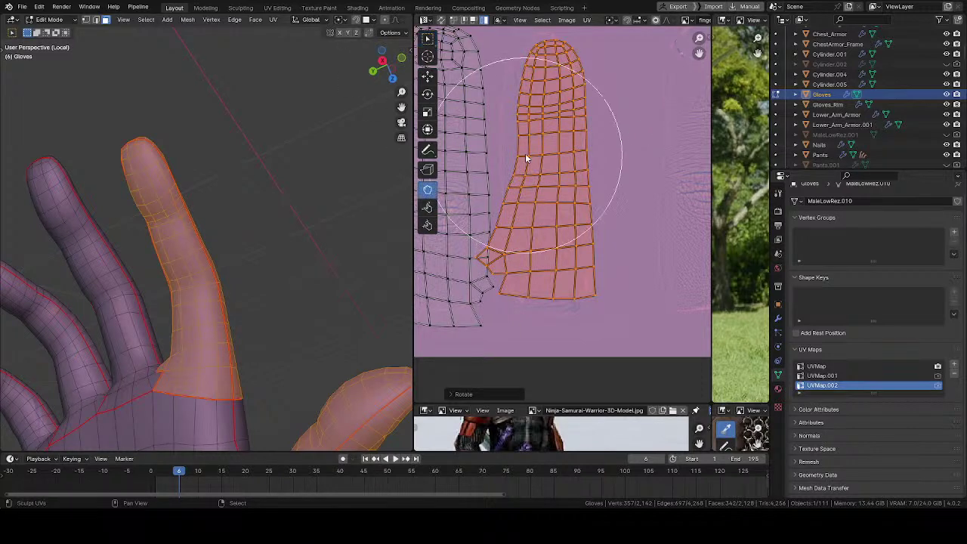
middle_click_drag(525, 154, 535, 221)
key("f")
left_click(600, 160)
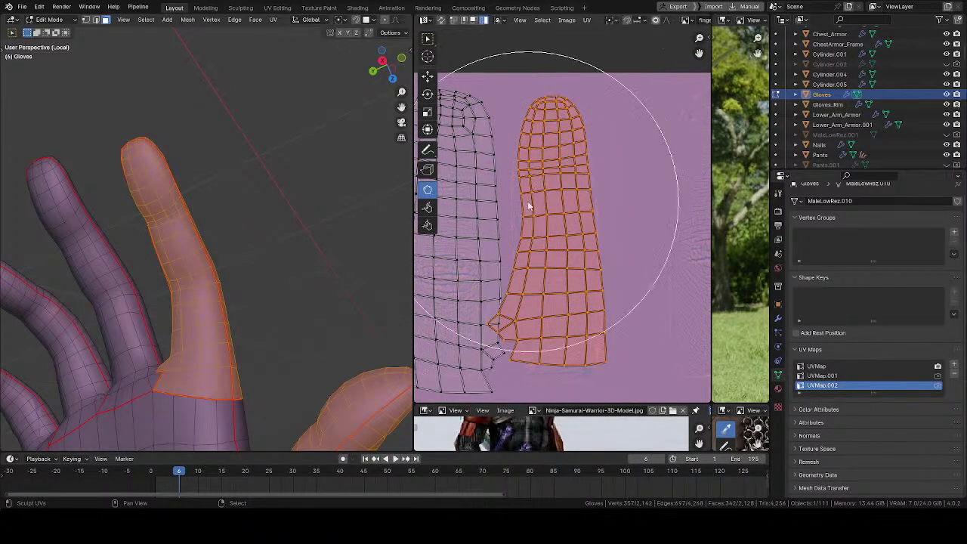
left_click_drag(538, 221, 509, 220)
- Resize the Grab brush and pull the palm-side island's right and left edges outward to widen its middle
key("f")
left_click(512, 224)
left_click_drag(606, 204, 655, 209)
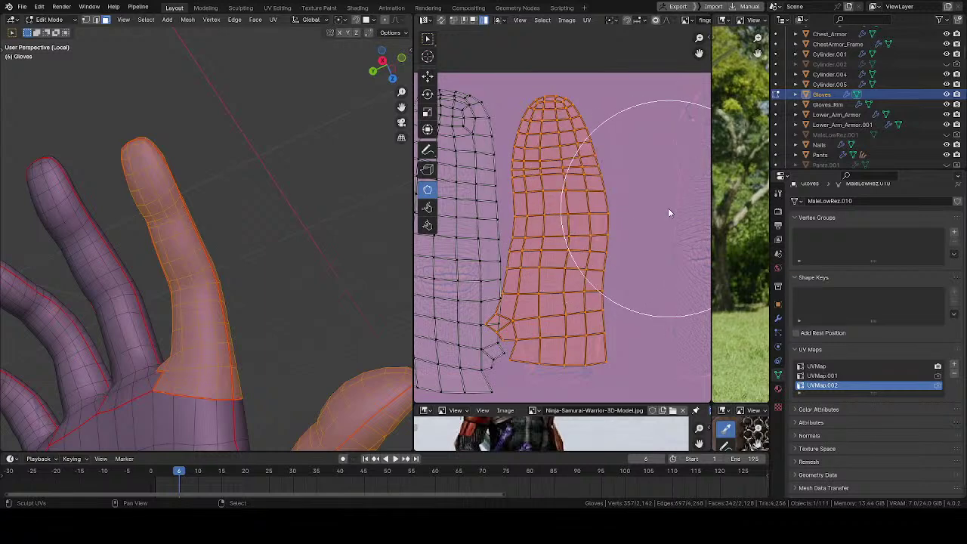
key("f")
left_click(595, 238)
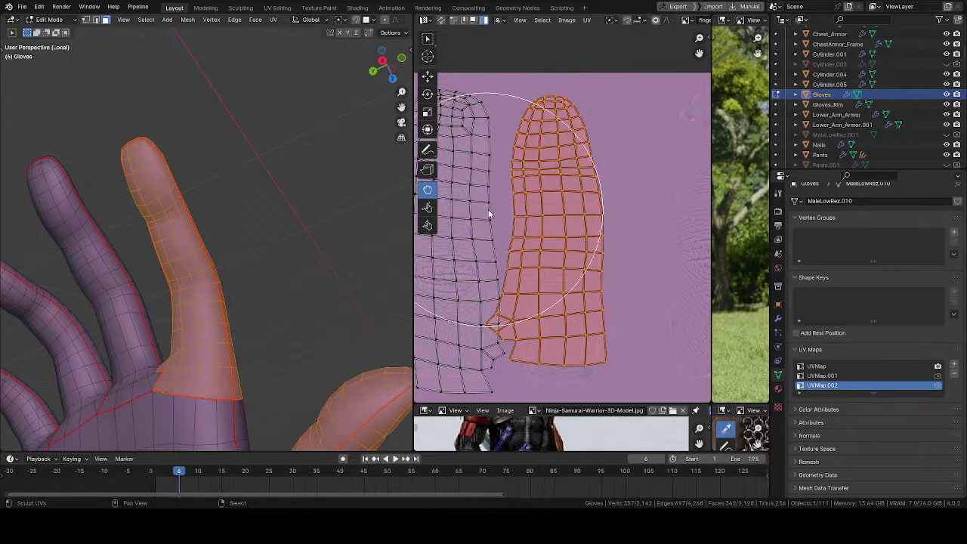
left_click_drag(519, 205, 499, 209)
- Enlarge the Grab brush, pull the palm-side island's bottom edge downward, and show the UV editor's sidebar
middle_click_drag(543, 227, 544, 183)
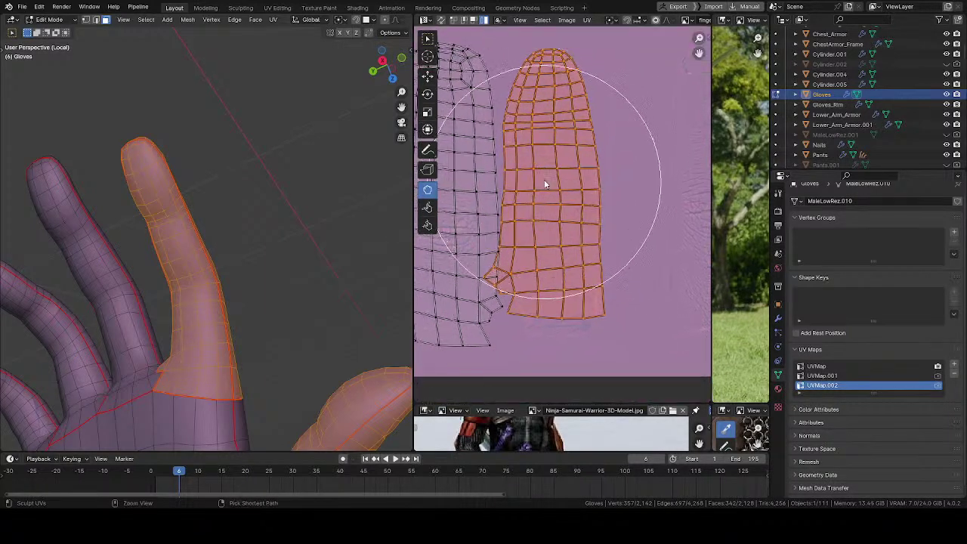
scroll(558, 211, "up", 1)
key("f")
left_click(689, 295)
left_click_drag(600, 344, 598, 410)
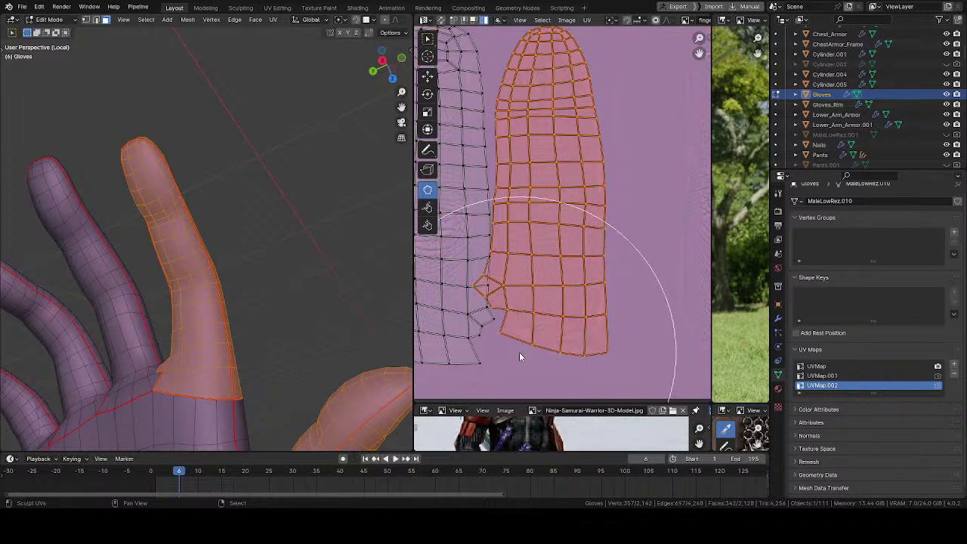
key("n")
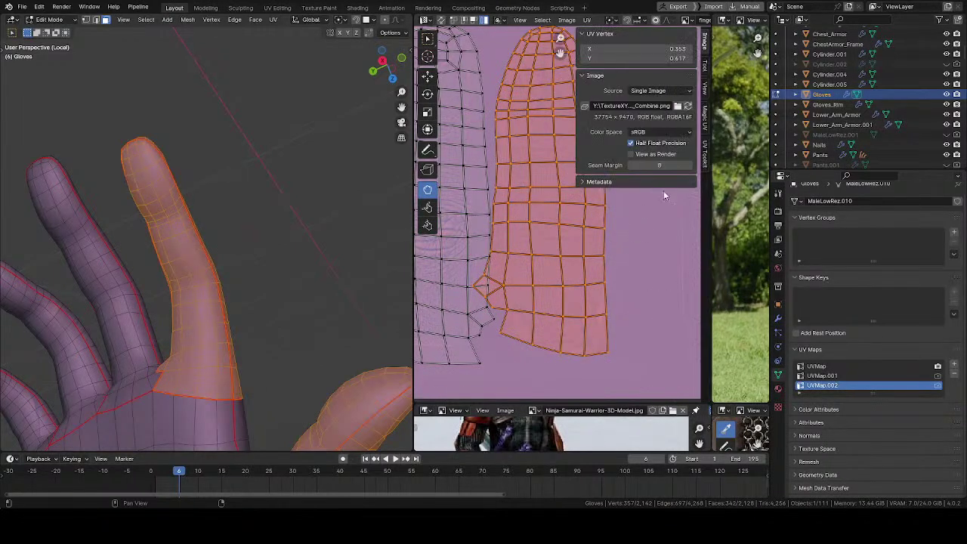
left_click(705, 66)
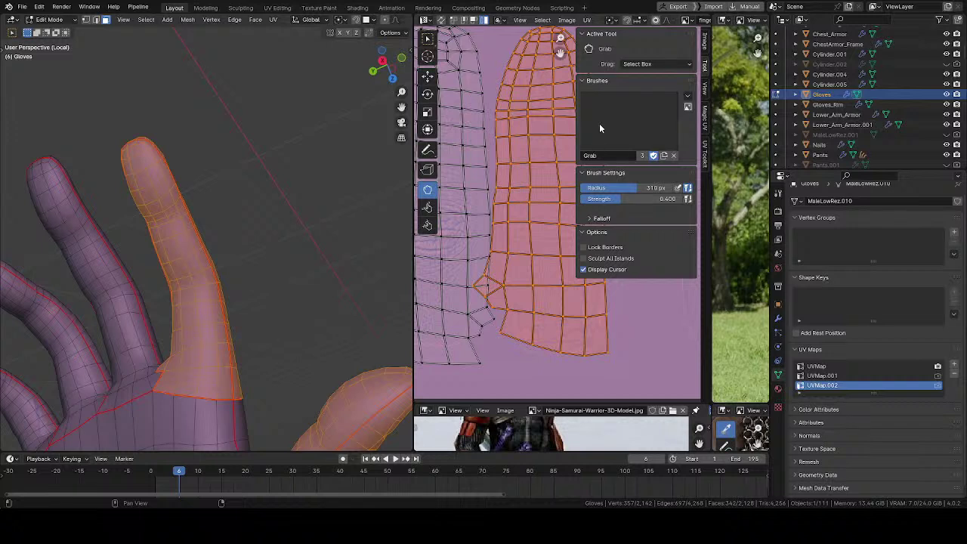
left_click(643, 65)
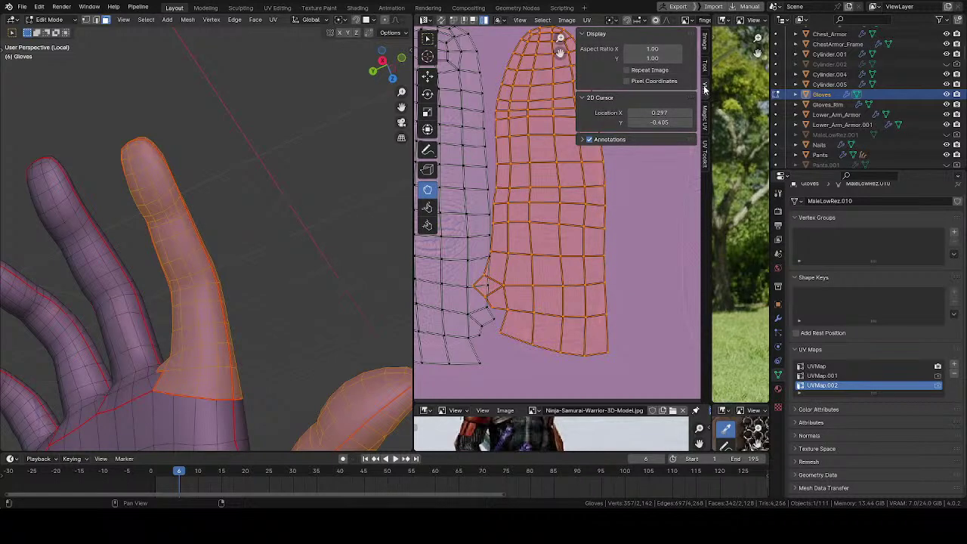
left_click(704, 44)
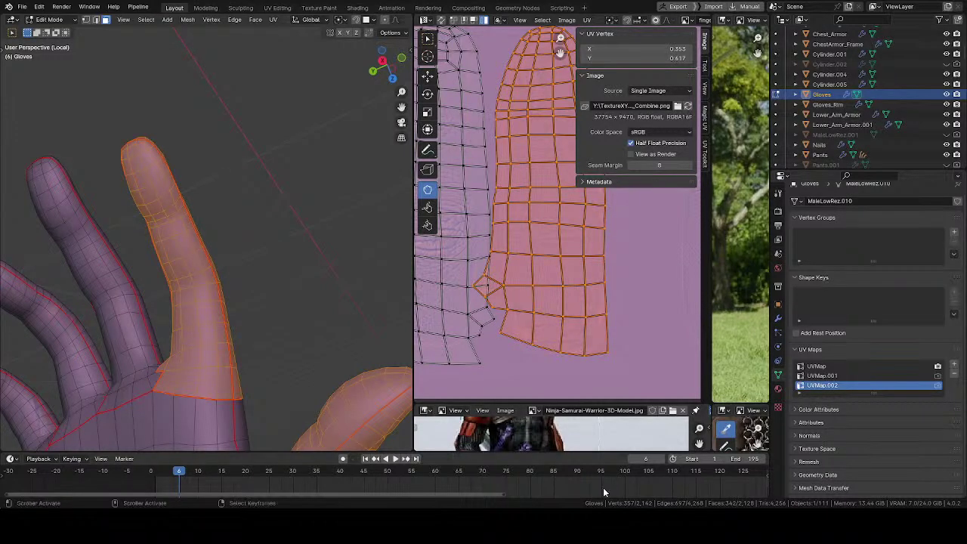
middle_click_drag(522, 292, 515, 272)
scroll(534, 249, "up", 1)
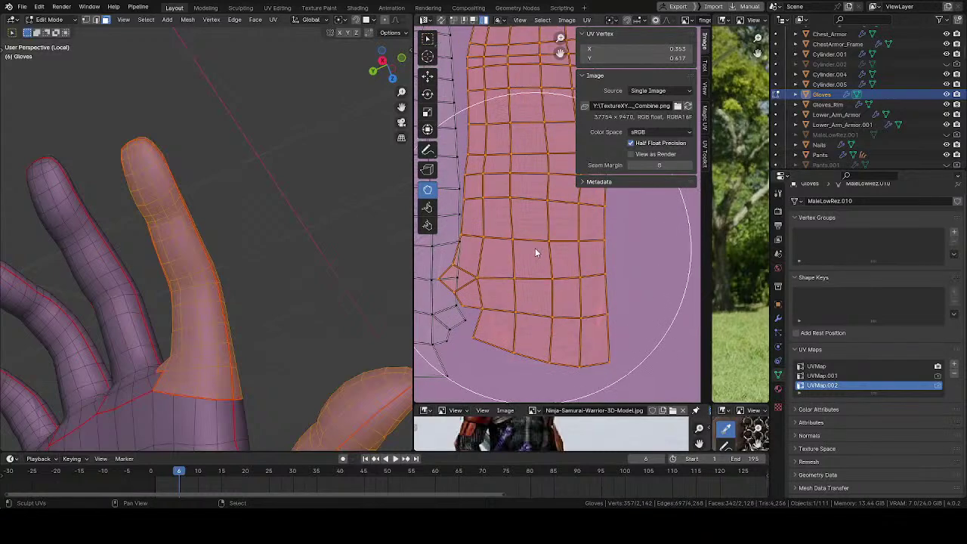
- Show the Grab brush's settings and hide all unselected UVs so only the palm-side index finger island remains
left_click(704, 64)
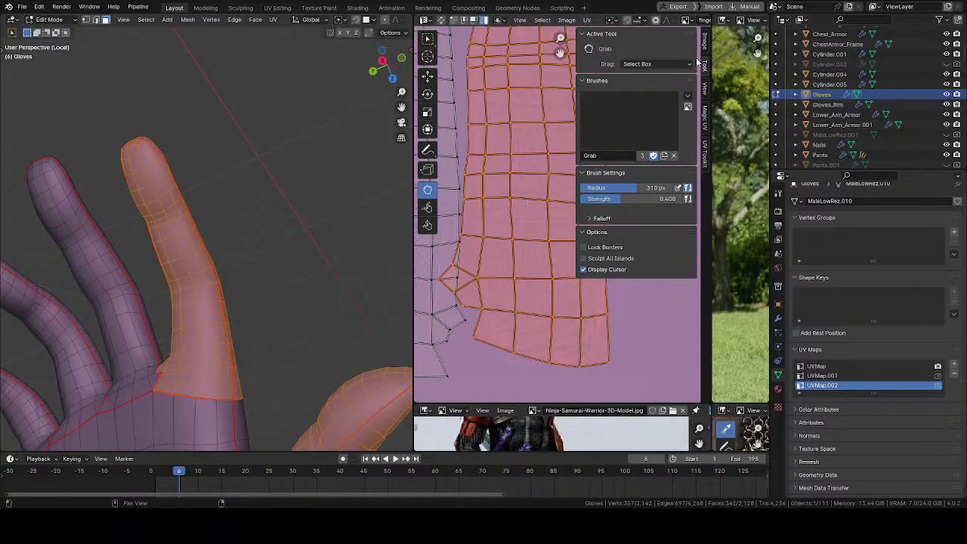
left_click(690, 64)
mouse_move(500, 261)
middle_mouse_down()
mouse_move(506, 281)
mouse_move(447, 268)
mouse_move(491, 278)
mouse_move(490, 303)
middle_mouse_up()
scroll(502, 282, "down", 3)
key("shift+h")
scroll(447, 268, "up", 1)
- Resize the Grab brush to about 298 px and pull the palm-side island's lower-left corner downward
key("f")
left_click(455, 264)
scroll(491, 303, "up", 1)
key("f")
left_click(516, 317)
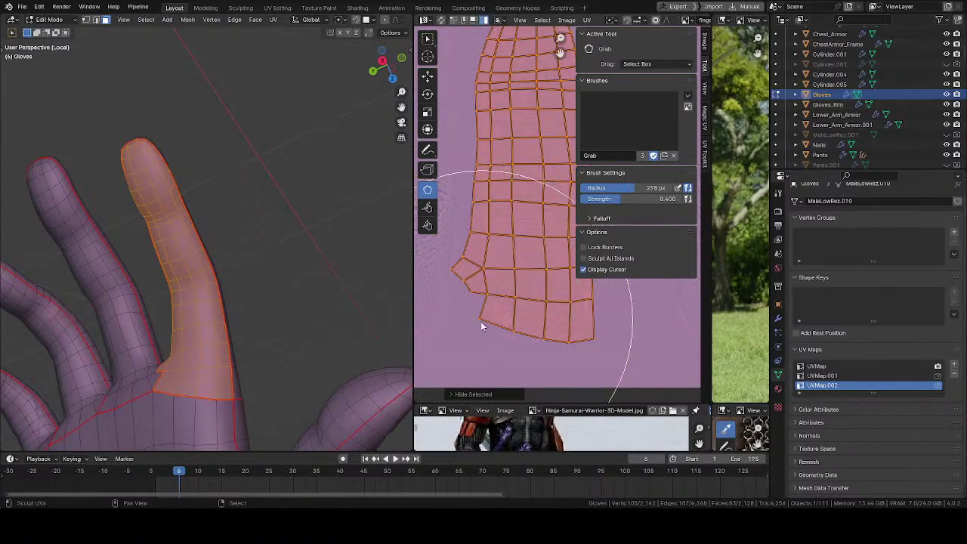
mouse_move(481, 322)
left_mouse_down()
mouse_move(477, 341)
mouse_move(505, 347)
left_mouse_up()
- Adjust the Grab brush radius and push the palm-side island's lower-left corner and the left edge above its flap inward
key("f")
left_click(488, 338)
middle_click_drag(182, 311, 206, 278, "ctrl")
middle_click_drag(223, 264, 244, 281)
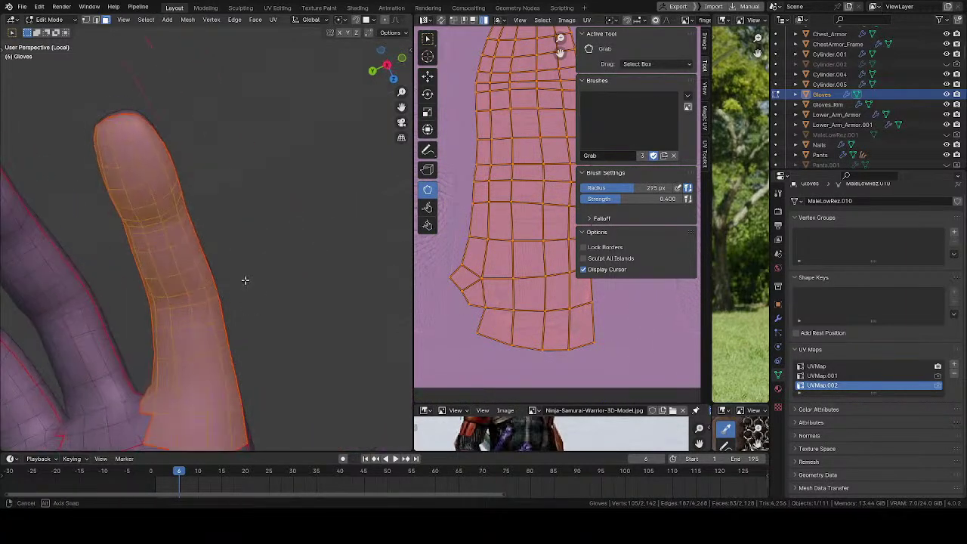
mouse_move(219, 349)
middle_mouse_down("shift")
mouse_move(239, 259)
mouse_move(231, 244)
mouse_move(260, 217)
mouse_move(345, 242)
middle_mouse_up("shift")
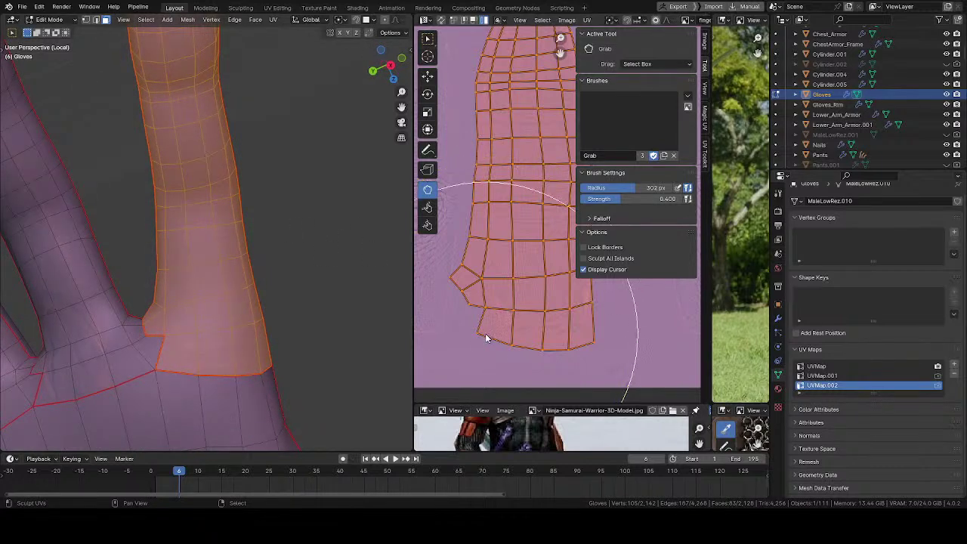
mouse_move(463, 346)
left_mouse_down()
mouse_move(496, 369)
mouse_move(505, 357)
left_mouse_up()
middle_click_drag(486, 281, 488, 304)
key("f")
left_click(483, 251)
left_click_drag(487, 250, 493, 250)
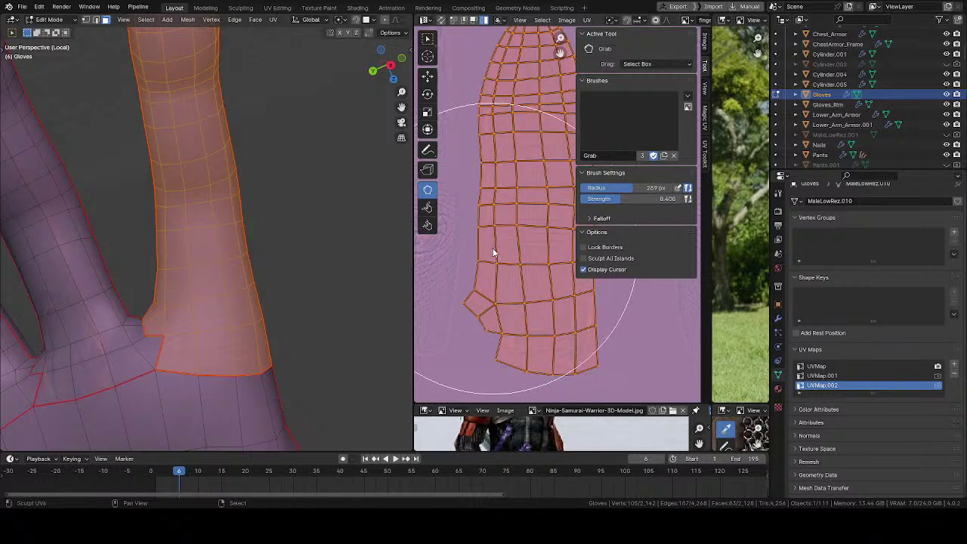
- Shrink the Grab brush and nudge the palm-side island's upper-left edge slightly inward
middle_click_drag(482, 234, 480, 266)
key("f")
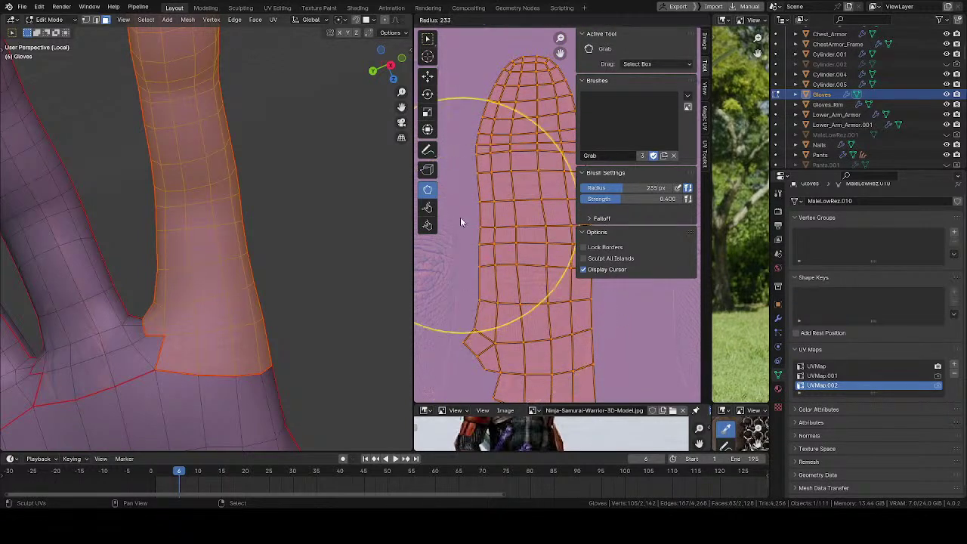
left_click(442, 199)
left_click_drag(442, 199, 445, 198)
key("f")
middle_click_drag(466, 170, 465, 215)
left_click(457, 217)
key("f")
left_click(476, 212)
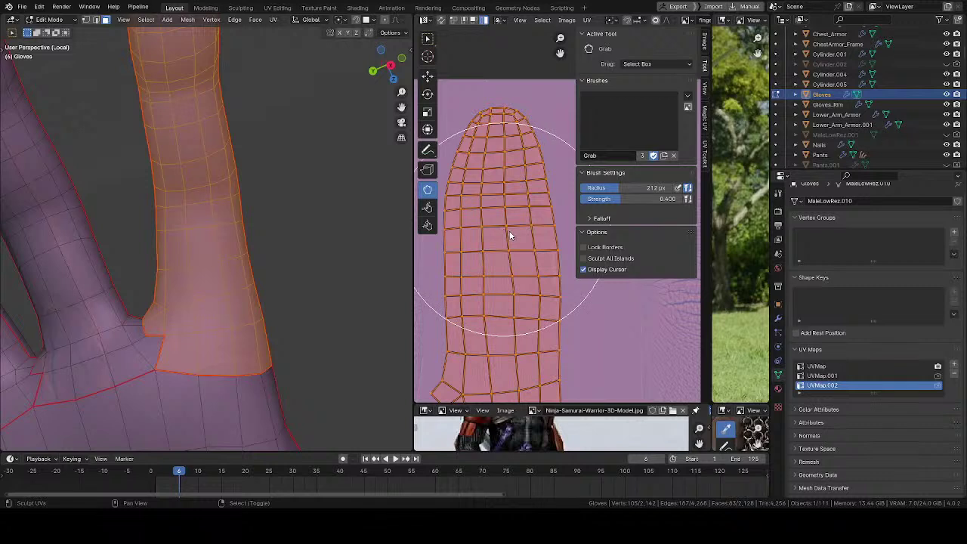
- Enlarge the Grab brush to about 265 px and pull the palm-side island's middle rows downward
middle_click_drag(511, 239, 502, 229)
key("f")
left_click(522, 254)
left_click_drag(490, 229, 481, 273)
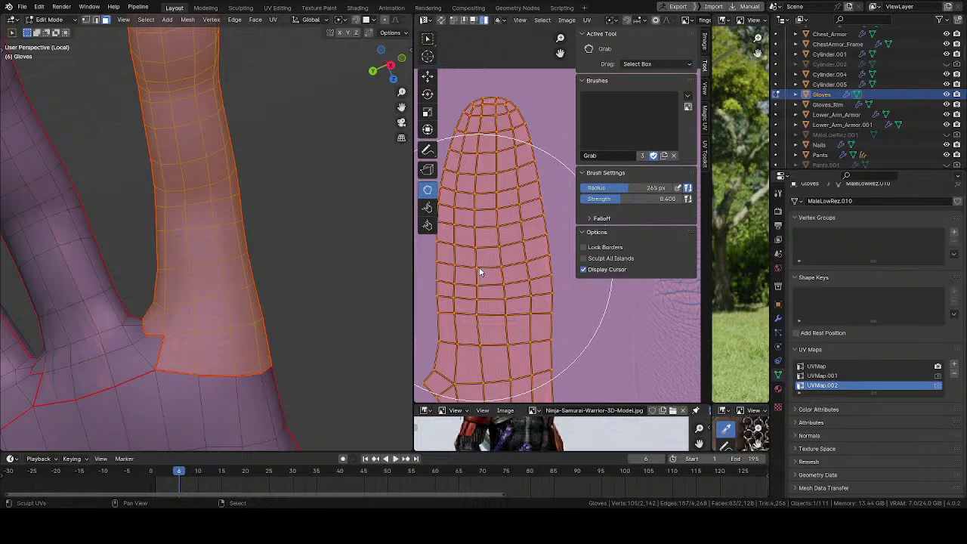
middle_click_drag(484, 272, 487, 231)
left_click_drag(493, 302, 490, 323)
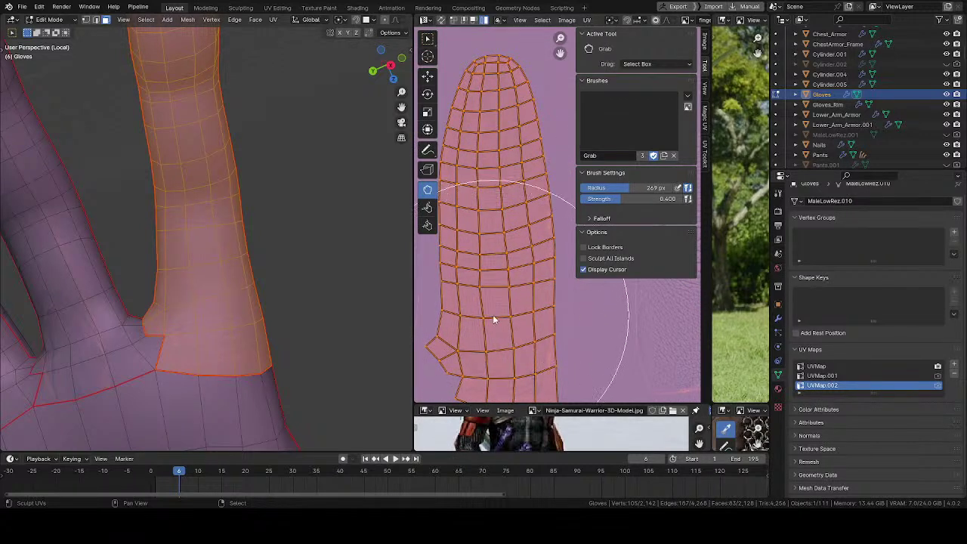
- Shrink the Grab brush to about 202 px and pull the lower-middle rows down at the palm-side island's center, left and right edges
key("f")
left_click(524, 275)
left_click_drag(524, 276, 521, 288)
key("f")
left_click(433, 288)
left_click_drag(433, 288, 436, 299)
left_click_drag(565, 279, 566, 298)
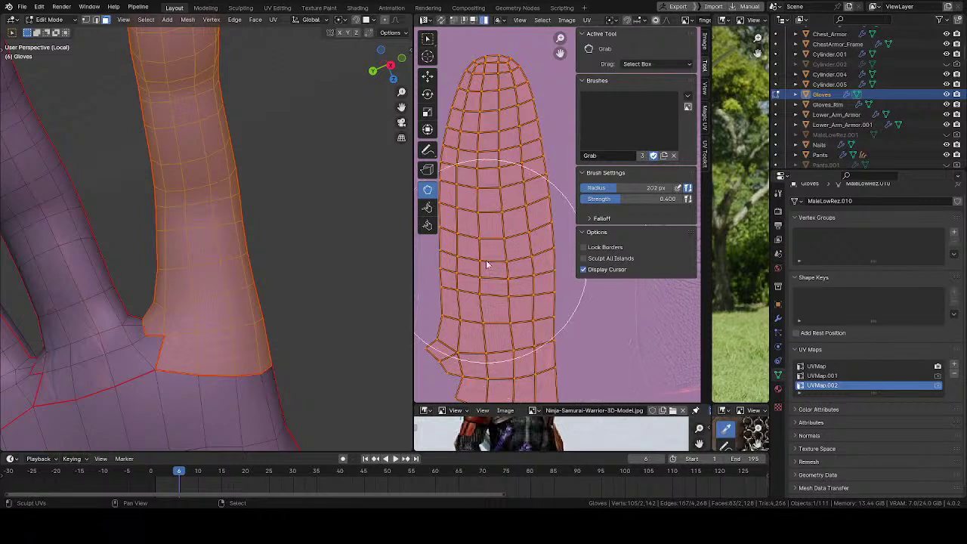
- Reduce the brush radius to 130 px and relax the palm-side island's inner rows with a stroke up through its middle
key("f")
left_click(459, 249)
key("f")
left_click(461, 246)
mouse_move(473, 244)
left_mouse_down("shift")
mouse_move(516, 225)
mouse_move(476, 177)
left_mouse_up("shift")
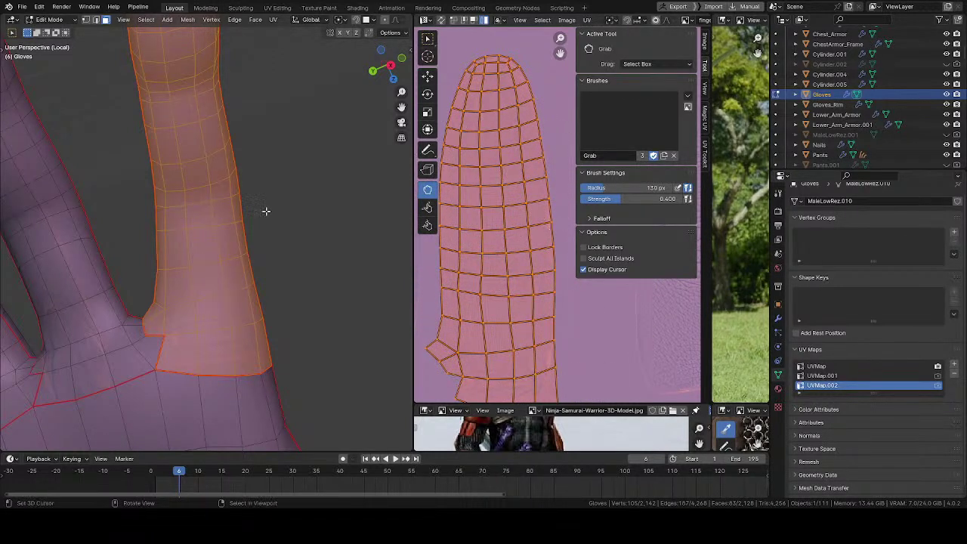
- Enlarge the Grab brush to about 325 px, pull the palm-side island's lower-left corner down and its lower-right corner inward
scroll(256, 189, "up", 2)
mouse_move(252, 179)
middle_mouse_down()
mouse_move(262, 264)
mouse_move(179, 231)
mouse_move(80, 250)
mouse_move(232, 239)
mouse_move(356, 210)
mouse_move(260, 320)
mouse_move(242, 244)
mouse_move(292, 179)
mouse_move(337, 143)
mouse_move(295, 170)
mouse_move(259, 303)
mouse_move(259, 151)
mouse_move(288, 255)
mouse_move(266, 309)
mouse_move(253, 232)
mouse_move(265, 250)
mouse_move(298, 259)
middle_mouse_up()
scroll(356, 209, "up", 3)
scroll(259, 319, "up", 2)
middle_click_drag(487, 389, 453, 181)
key("f")
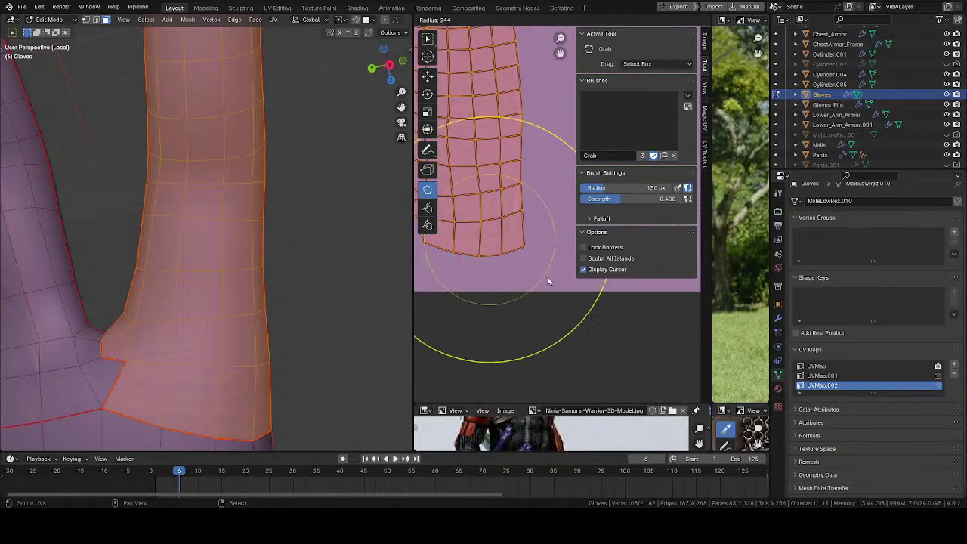
left_click(548, 279)
key("f")
left_click(544, 274)
left_click_drag(430, 264, 422, 282)
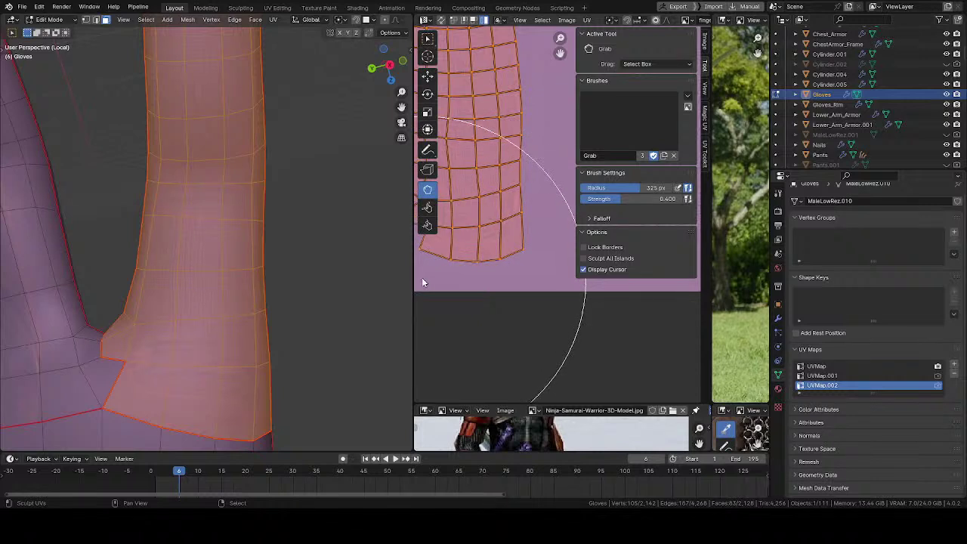
left_click_drag(524, 240, 515, 247)
- Set the Grab brush to about 311 px and nudge the palm-side island's right edge inward along its length
key("f")
left_click(539, 165)
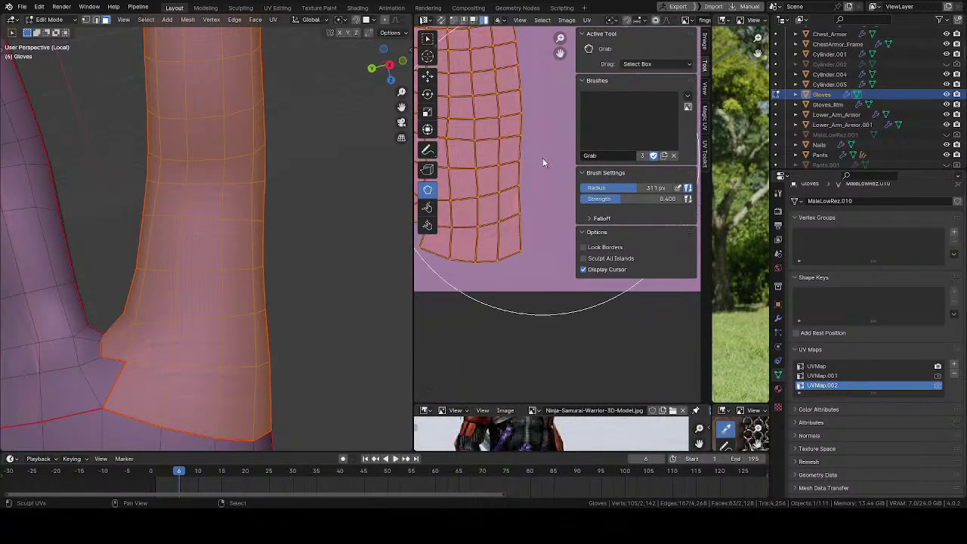
mouse_move(544, 160)
left_mouse_down()
mouse_move(561, 162)
mouse_move(544, 160)
left_mouse_up()
middle_click_drag(541, 160, 538, 227)
left_click_drag(548, 123, 543, 117)
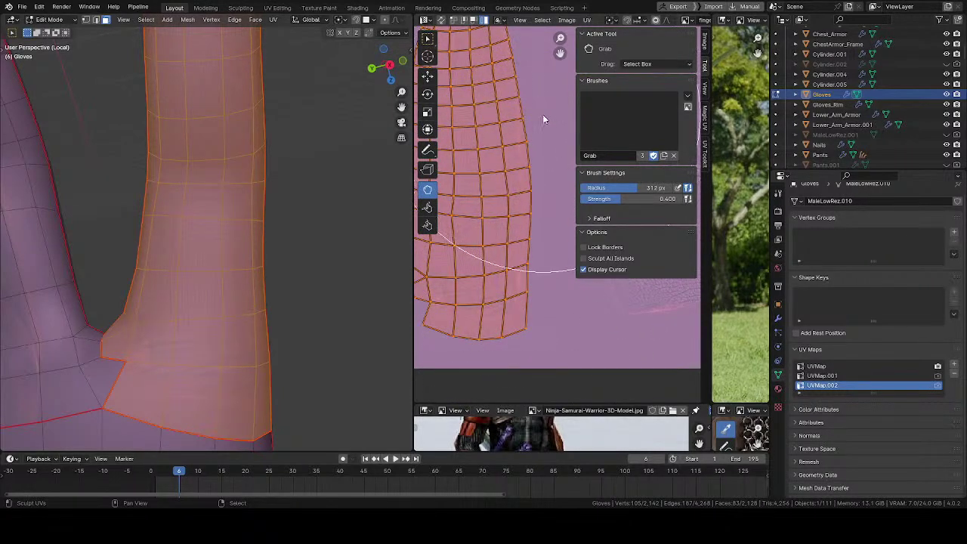
middle_click_drag(542, 116, 536, 224)
key("f")
left_click(526, 184)
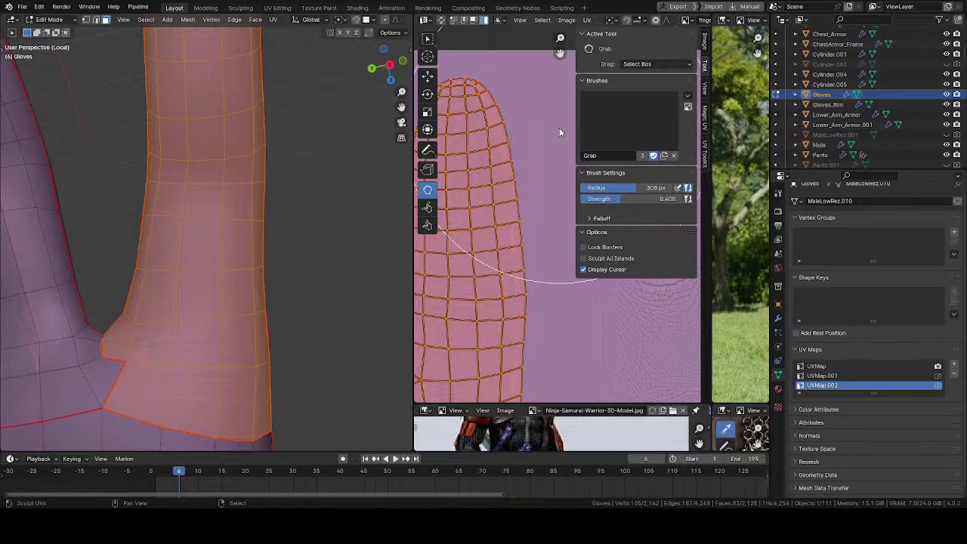
- Pull the palm-side island's lower-right corner inward and down, and reduce the Grab brush to about 202 px
middle_click_drag(395, 222, 242, 272)
middle_click_drag(238, 269, 371, 222)
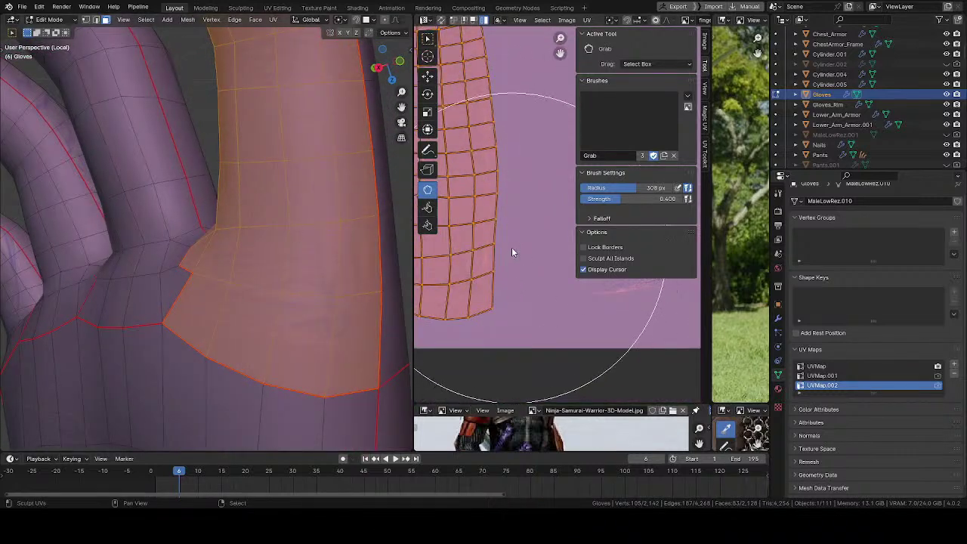
mouse_move(512, 247)
left_mouse_down()
mouse_move(526, 238)
mouse_move(506, 242)
mouse_move(529, 95)
mouse_move(514, 101)
mouse_move(549, 289)
mouse_move(532, 343)
mouse_move(480, 340)
left_mouse_up()
key("f")
left_click(488, 340)
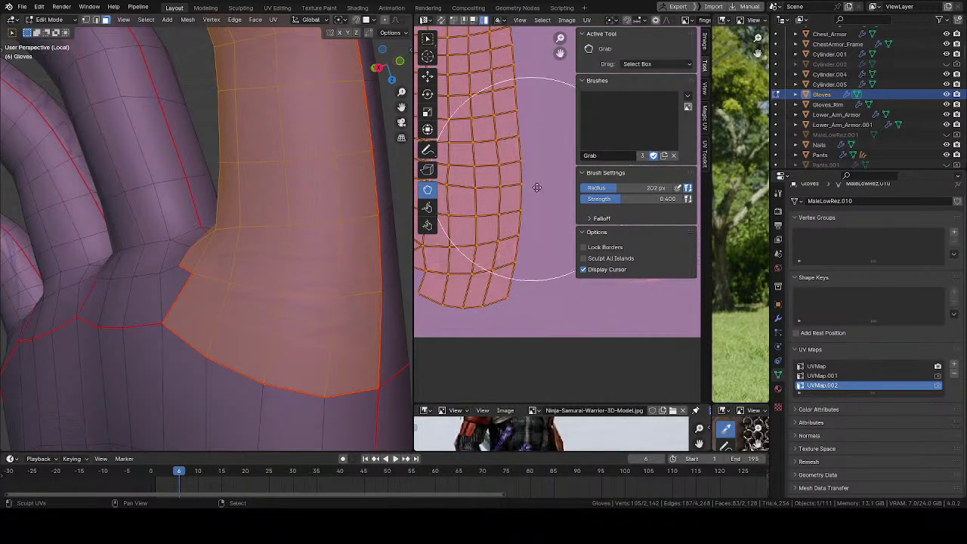
- Push the palm-side island's left edge inward below and at mid-height with the Grab brush at about 206 px
middle_click_drag(538, 187, 602, 253)
key("f")
left_click(462, 239)
left_click_drag(463, 243, 475, 248)
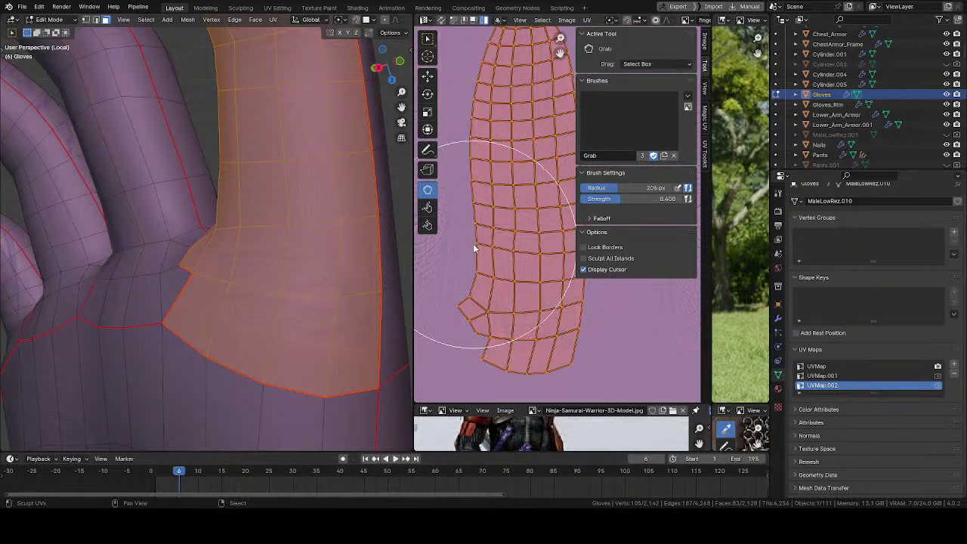
left_click_drag(466, 179, 475, 194)
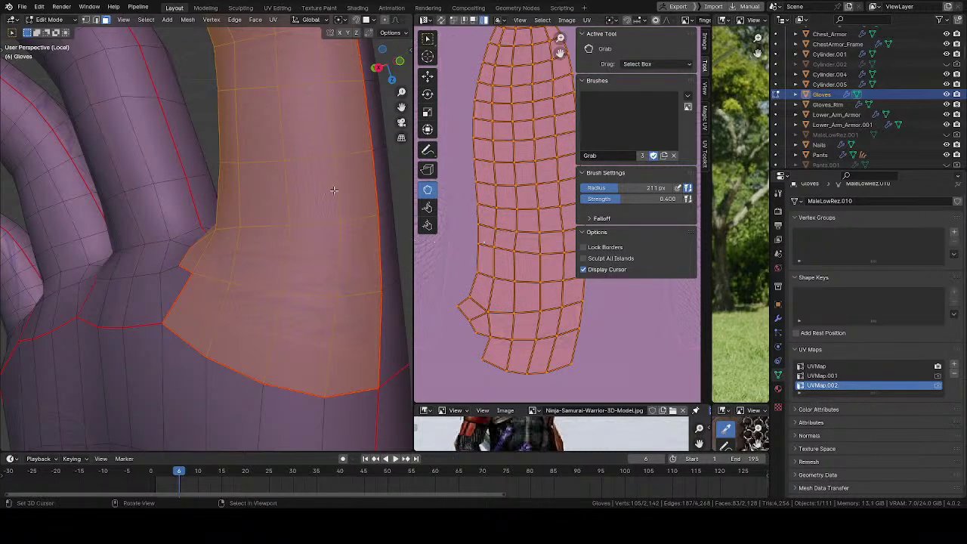
- Save the file and clear the face selection to check the skin detail on the index finger's palm side
middle_click_drag(335, 190, 259, 123)
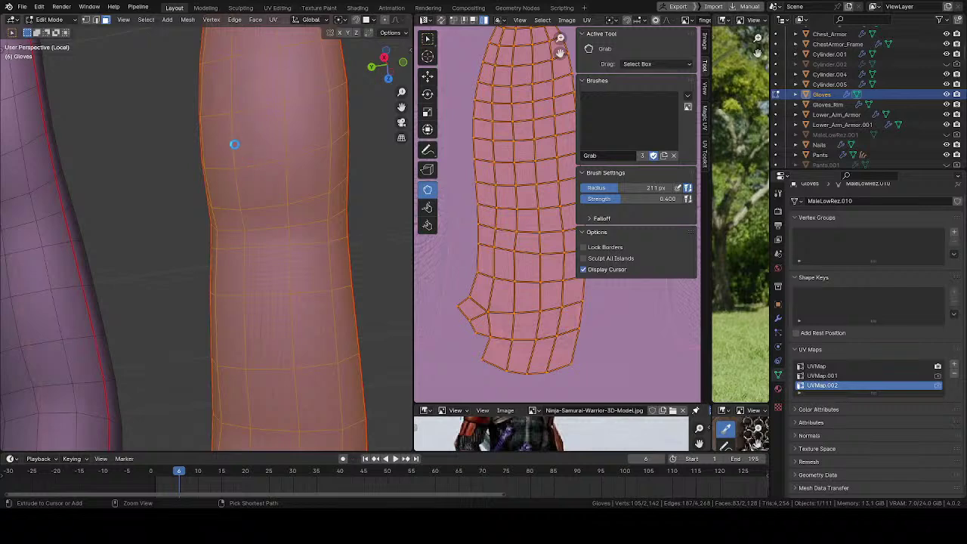
key("ctrl+s")
middle_click_drag(267, 229, 295, 275)
key("alt+a")
middle_click_drag(294, 275, 255, 180, "ctrl")
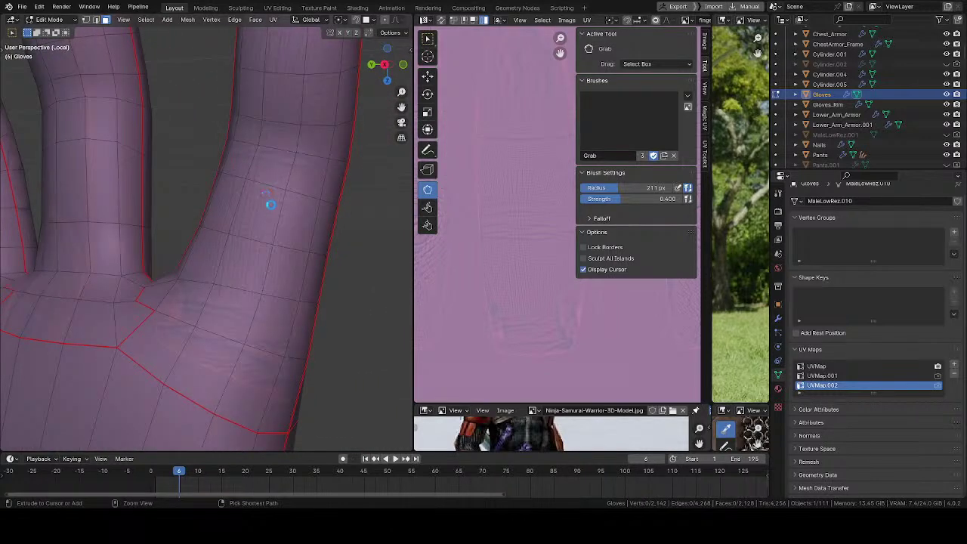
middle_click_drag(274, 213, 264, 278)
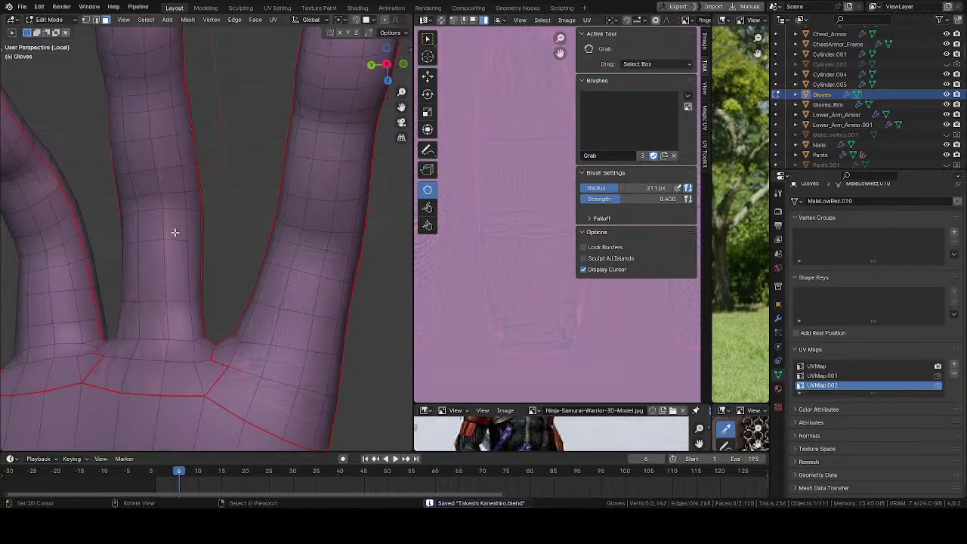
key("l")
middle_click_drag(252, 225, 153, 293)
key("alt+a")
- Select the linked faces on the middle finger's back side and select their UV island with the Select Box tool
middle_click_drag(380, 274, 299, 247)
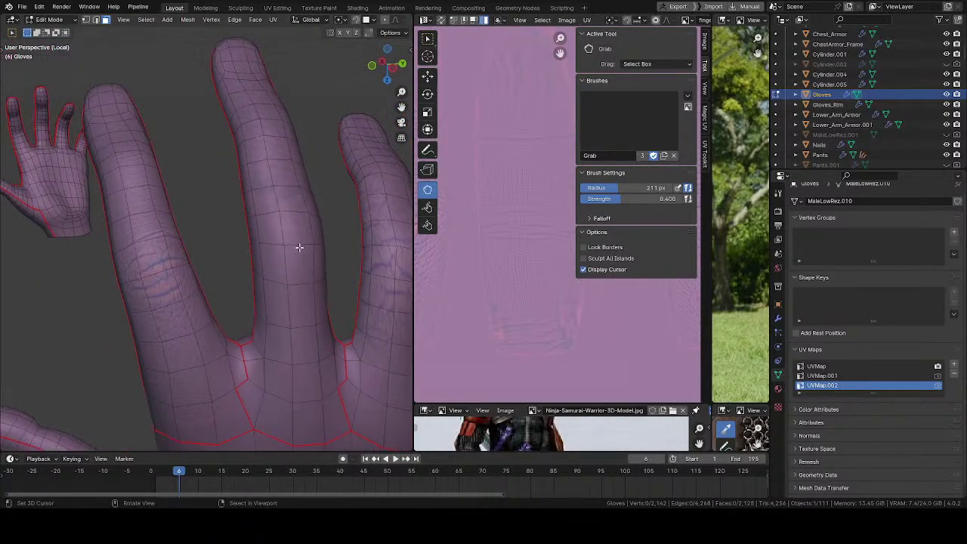
key("l")
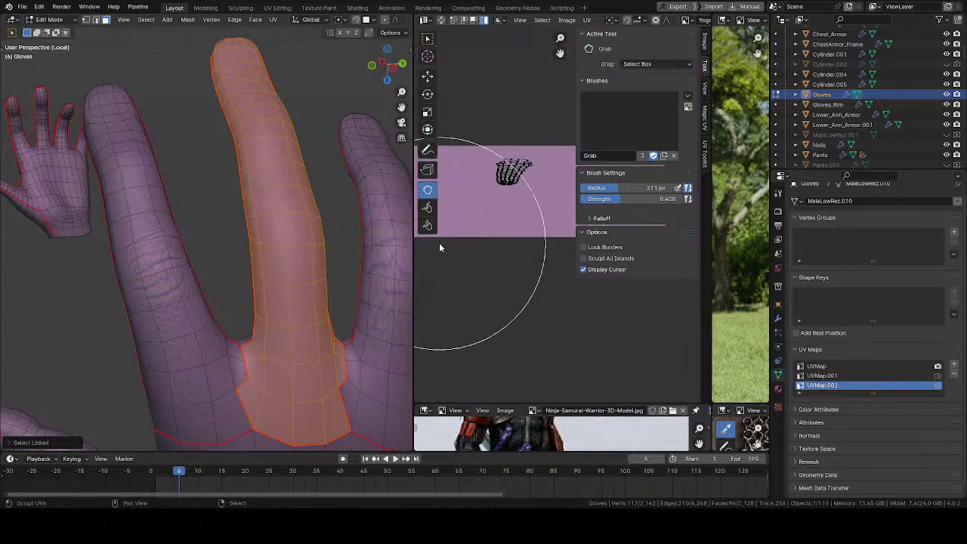
left_click_drag(475, 119, 537, 221)
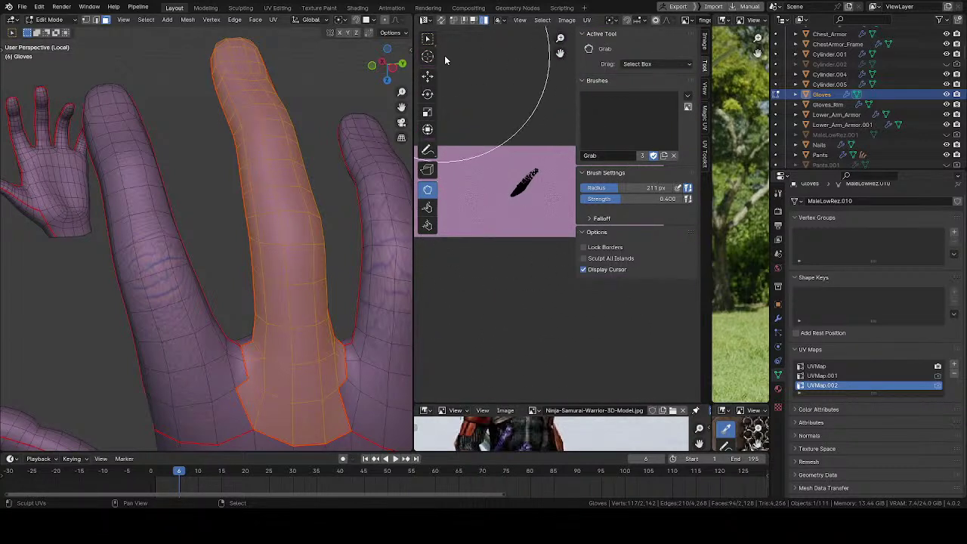
key("ctrl+z")
left_click_drag(432, 43, 455, 43)
left_click_drag(480, 125, 569, 248)
left_click(427, 38)
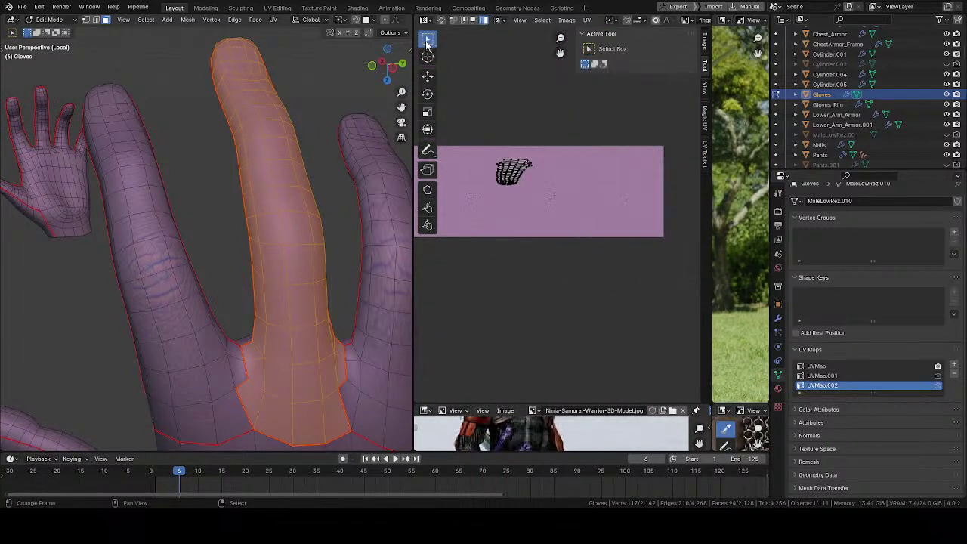
left_click(525, 172)
- Stretch the middle finger's back-side island along Y and rotate it upright with the fingertip pointing up
key("s")
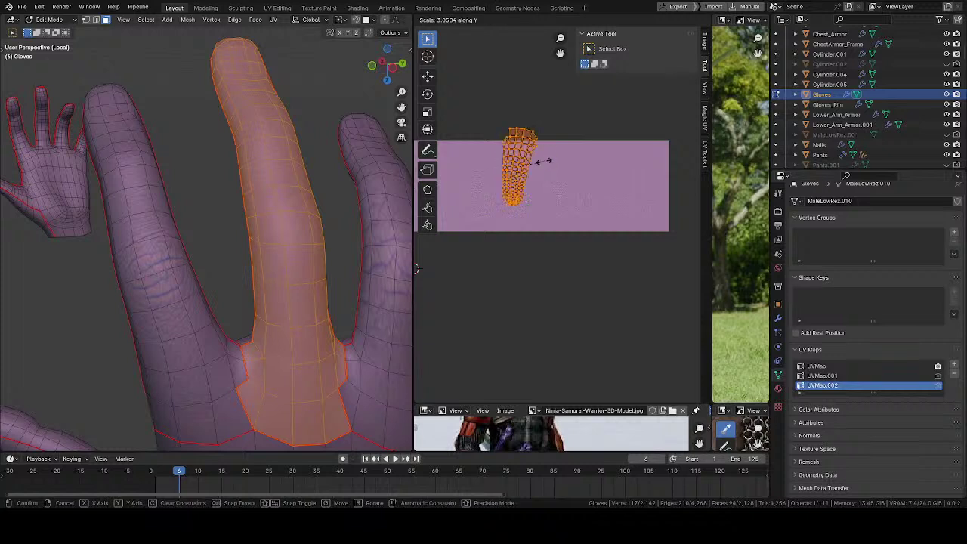
left_click(548, 166)
key("r")
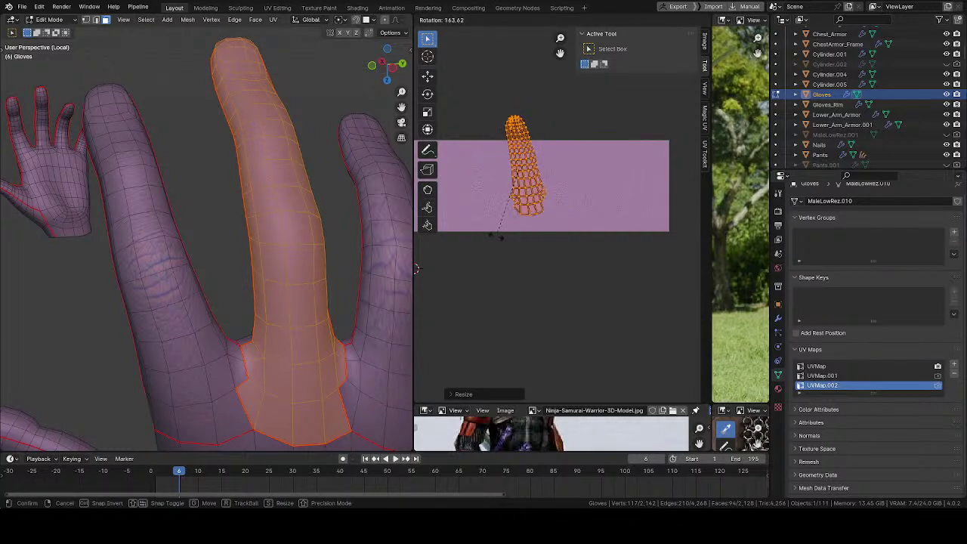
left_click(481, 236)
- Move the middle finger's back-side island across the texture toward the finger skin details
middle_click_drag(491, 234, 559, 256)
key("g")
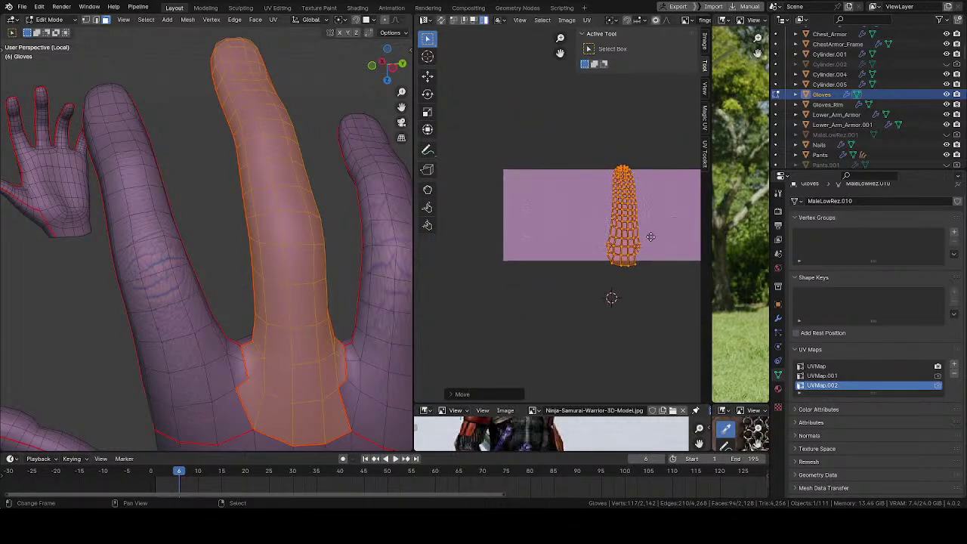
scroll(524, 216, "up", 1)
left_click(604, 218)
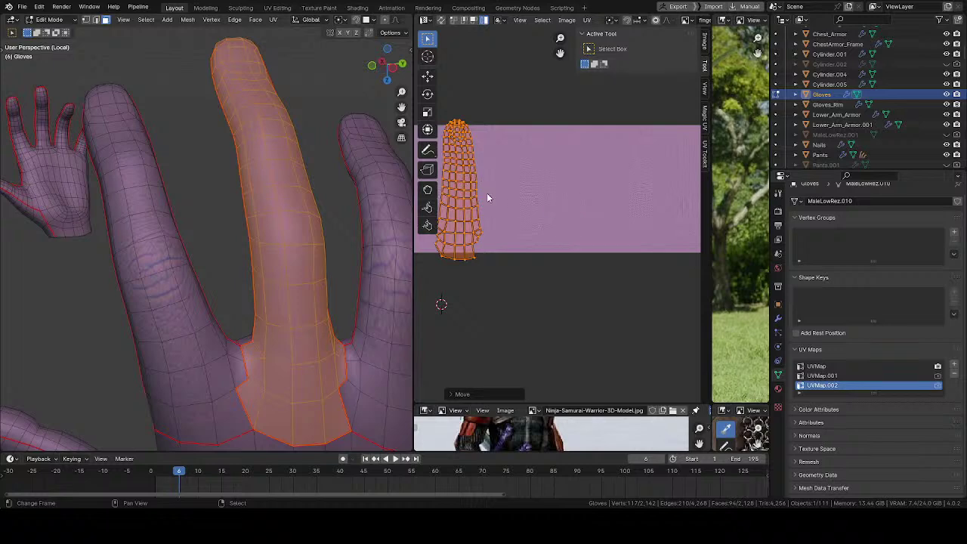
- Move the middle finger's back-side island onto the back-of-finger skin detail and scale it down slightly
key("g")
left_click(583, 209)
scroll(582, 208, "up", 2)
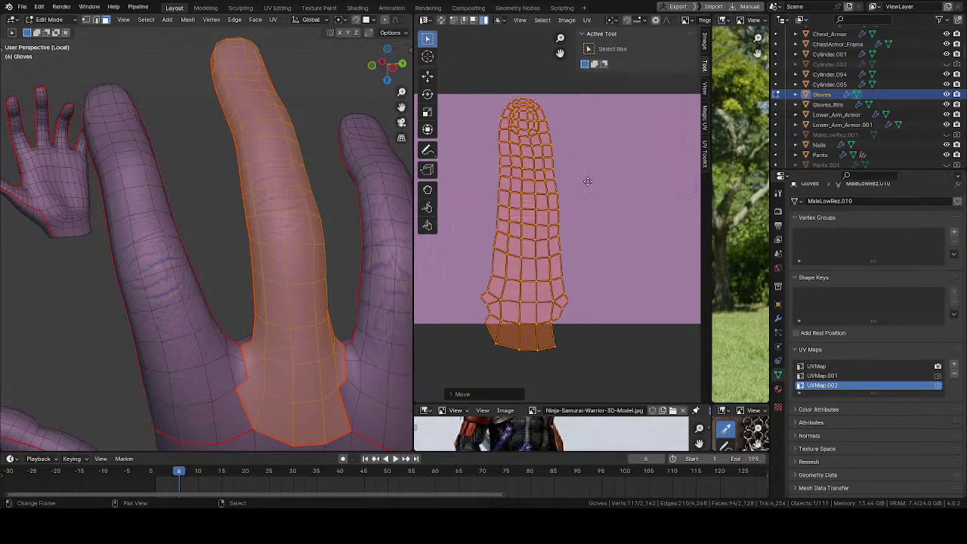
key("s")
left_click(585, 175)
- Shift the middle finger's back-side island up within the texture and widen it along X
key("g")
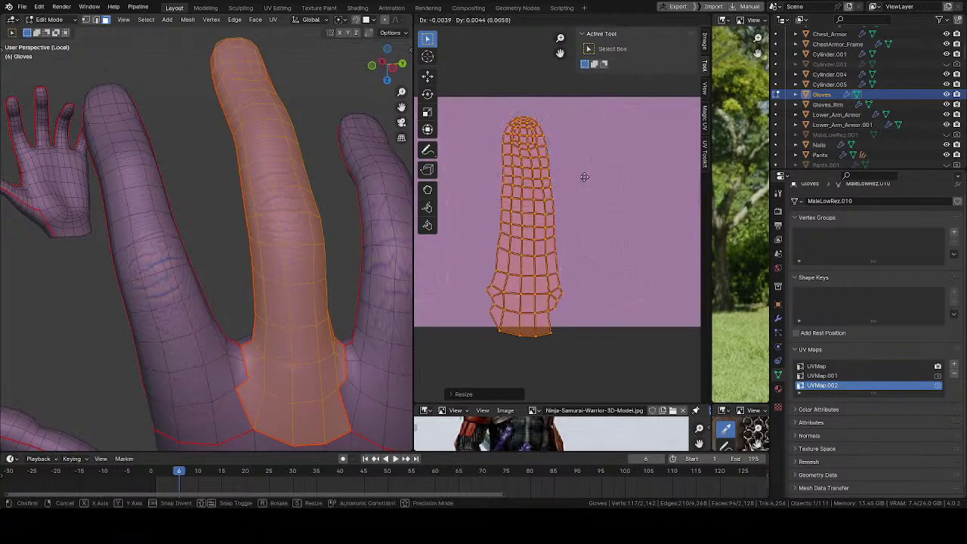
left_click(585, 169)
key("s")
key("x")
left_click(507, 174)
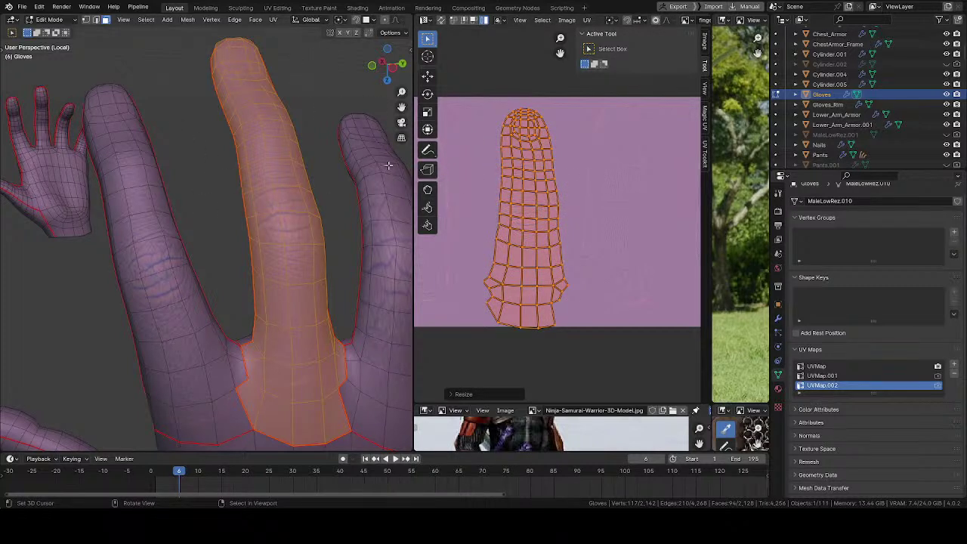
- Pull the island's base up inside the texture with the Grab tool, hiding the tool settings sidebar
left_click(428, 192)
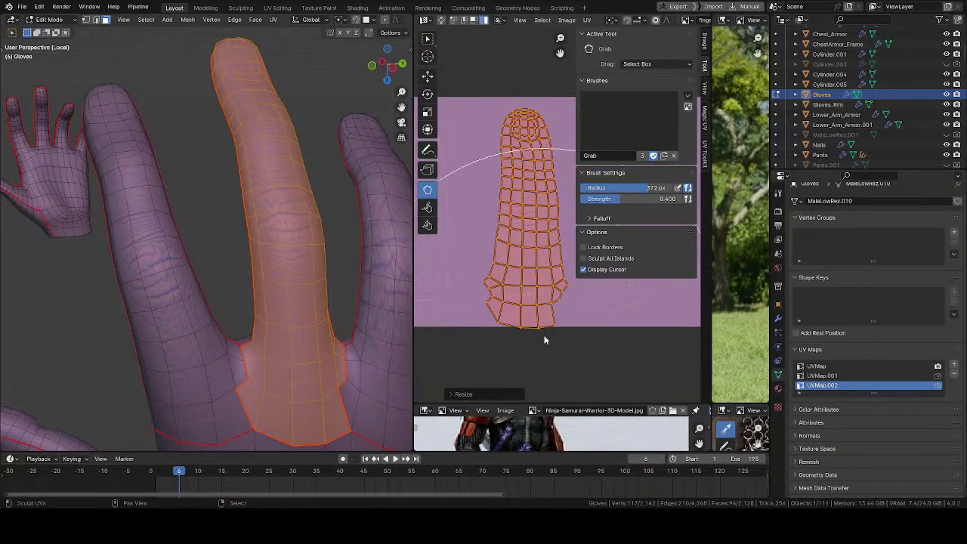
key("n")
left_click_drag(543, 313, 549, 316)
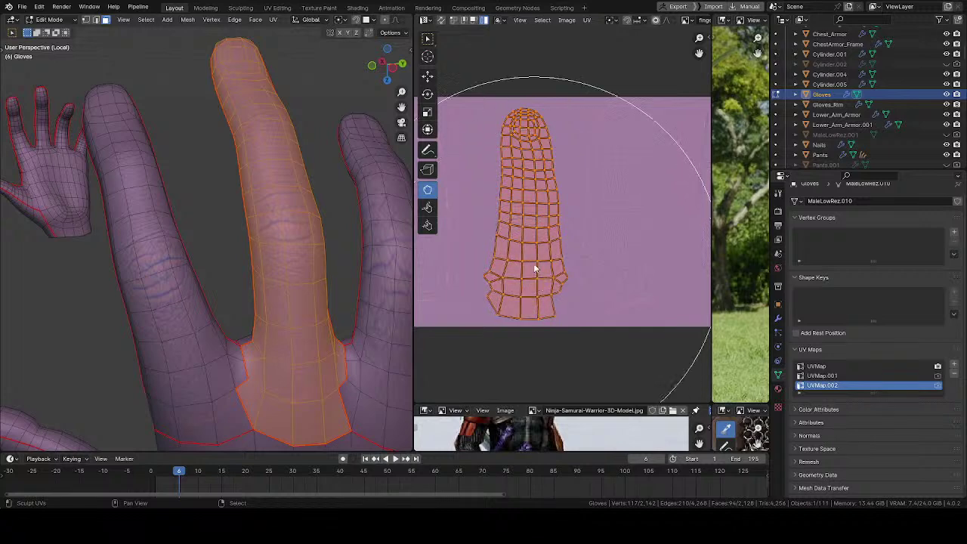
- Resize the Grab brush and reshape the fingertip end of the middle finger's back-side island
middle_click_drag(533, 265, 538, 309)
scroll(555, 219, "up", 2)
key("f")
left_click(593, 139)
mouse_move(523, 142)
left_mouse_down()
mouse_move(526, 149)
mouse_move(511, 146)
mouse_move(458, 193)
mouse_move(441, 151)
mouse_move(432, 154)
mouse_move(483, 174)
mouse_move(579, 179)
mouse_move(620, 169)
mouse_move(571, 115)
mouse_move(579, 119)
left_mouse_up()
mouse_move(320, 199)
middle_mouse_down()
mouse_move(284, 226)
mouse_move(302, 226)
mouse_move(315, 241)
mouse_move(298, 335)
mouse_move(316, 224)
mouse_move(272, 253)
mouse_move(265, 270)
mouse_move(260, 261)
middle_mouse_up()
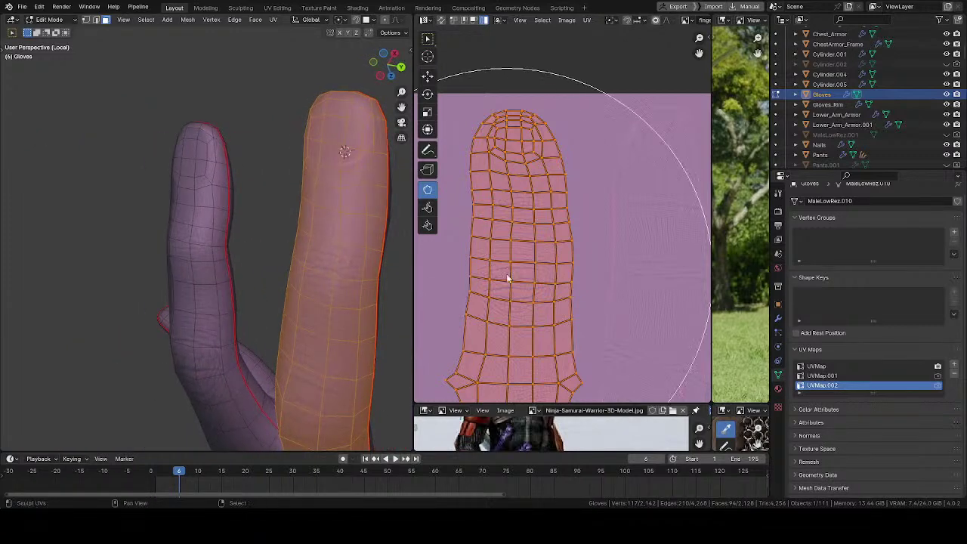
- Pull the right edge and lower right side of the middle finger's island outward with the Grab brush
middle_click_drag(568, 249, 527, 177)
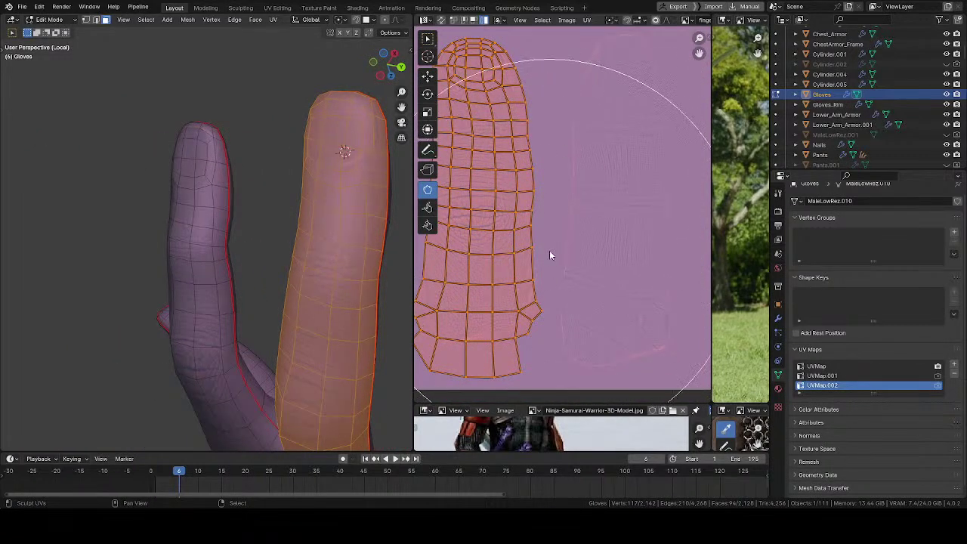
mouse_move(549, 254)
left_mouse_down()
mouse_move(574, 254)
mouse_move(569, 273)
left_mouse_up()
left_click_drag(563, 309, 576, 310)
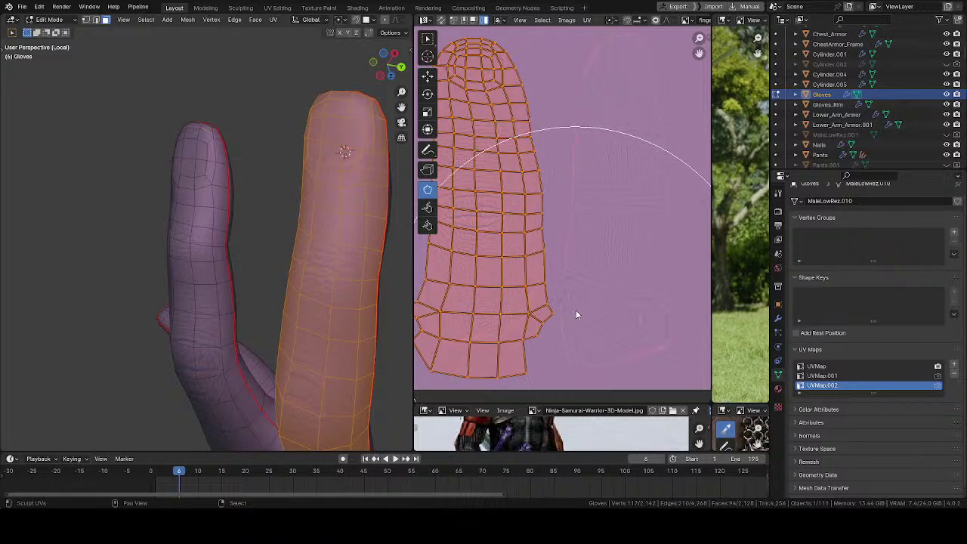
- Resize the Grab brush, pull the island's upper left edge outward and raise the fingertip toward the texture's top
middle_click_drag(517, 272, 583, 279)
key("f")
left_click(639, 264)
middle_click_drag(467, 251, 527, 257)
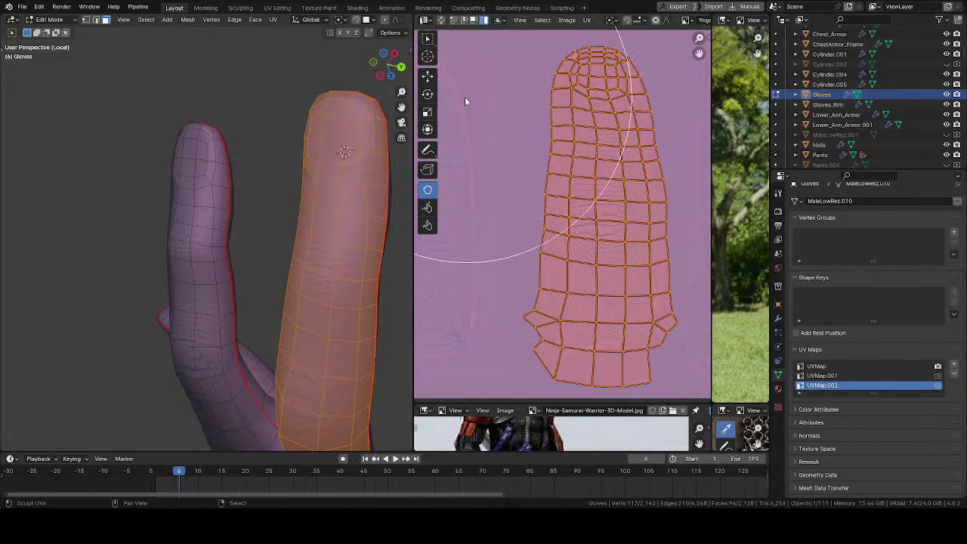
left_click_drag(468, 99, 453, 101)
middle_click_drag(484, 114, 443, 215)
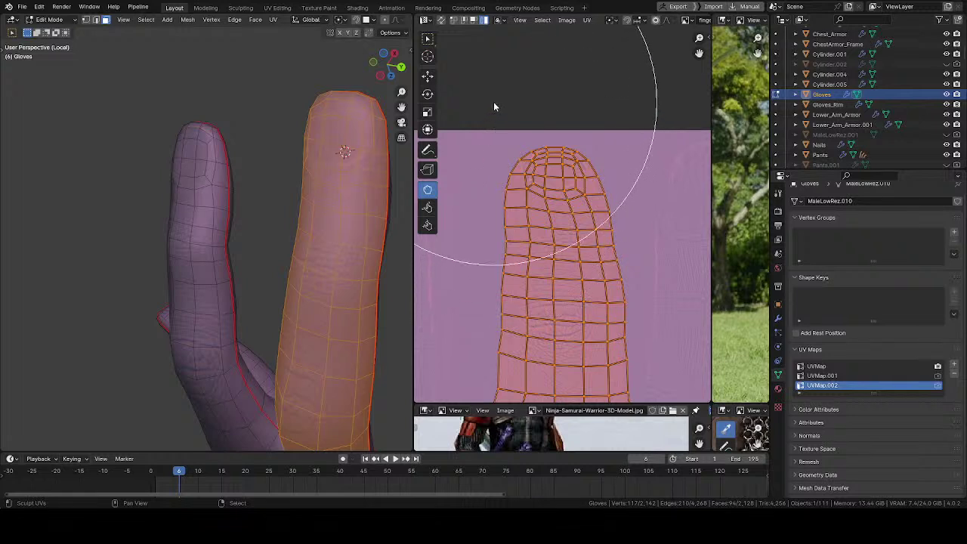
left_click_drag(494, 105, 494, 87)
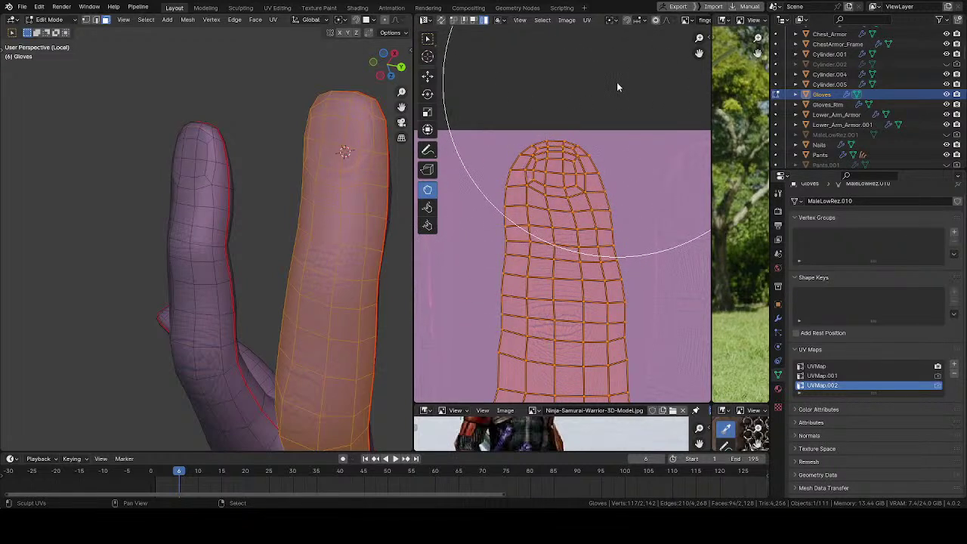
- Reduce the brush radius and relax the lower half of the middle finger's back-side island
mouse_move(344, 225)
middle_mouse_down()
mouse_move(380, 216)
mouse_move(328, 218)
mouse_move(253, 246)
mouse_move(371, 248)
middle_mouse_up()
middle_click_drag(570, 304, 564, 124)
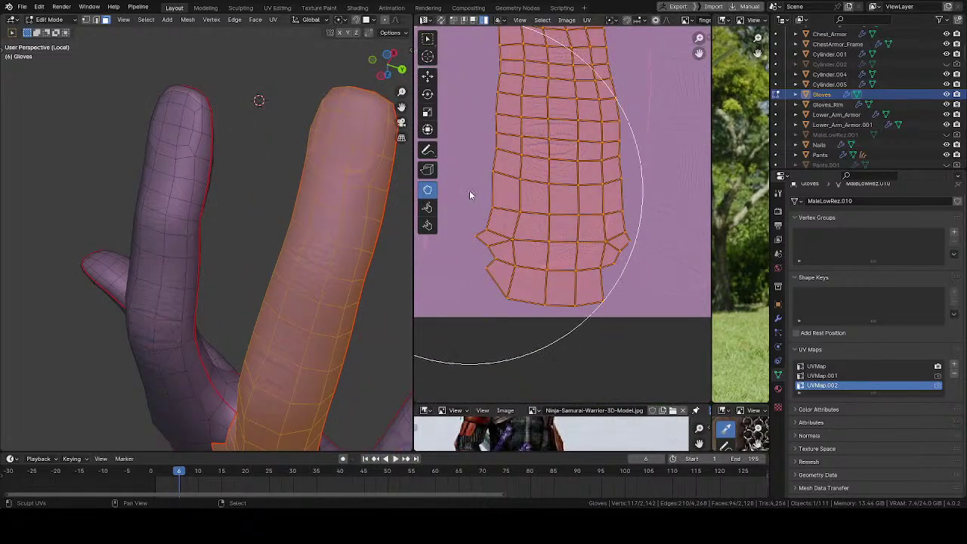
middle_click_drag(469, 190, 494, 252)
key("f")
left_click(411, 254)
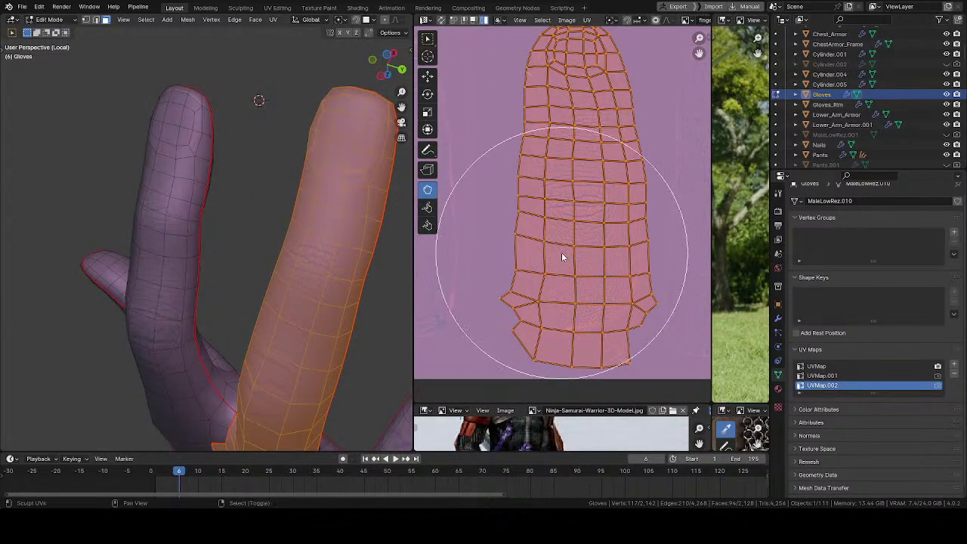
mouse_move(562, 253)
left_mouse_down("shift")
mouse_move(574, 225)
mouse_move(567, 258)
left_mouse_up("shift")
scroll(334, 305, "up", 1)
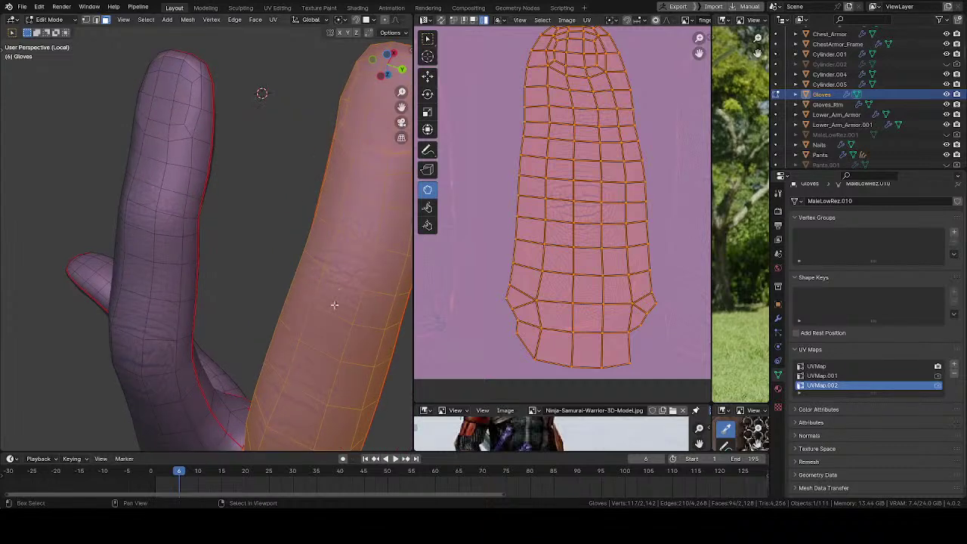
- Resize the Grab brush and nudge the island's left and right edges to align the knuckle creases
mouse_move(335, 304)
middle_mouse_down()
mouse_move(315, 155)
mouse_move(326, 190)
mouse_move(267, 218)
mouse_move(414, 224)
mouse_move(340, 227)
mouse_move(355, 227)
middle_mouse_up()
key("f")
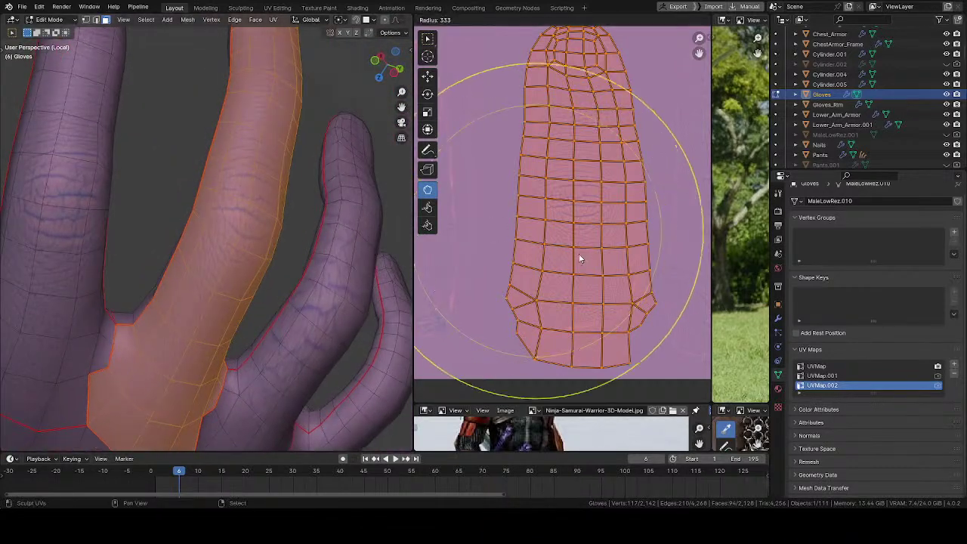
left_click(582, 254)
mouse_move(492, 213)
left_mouse_down()
mouse_move(512, 216)
mouse_move(480, 207)
left_mouse_up()
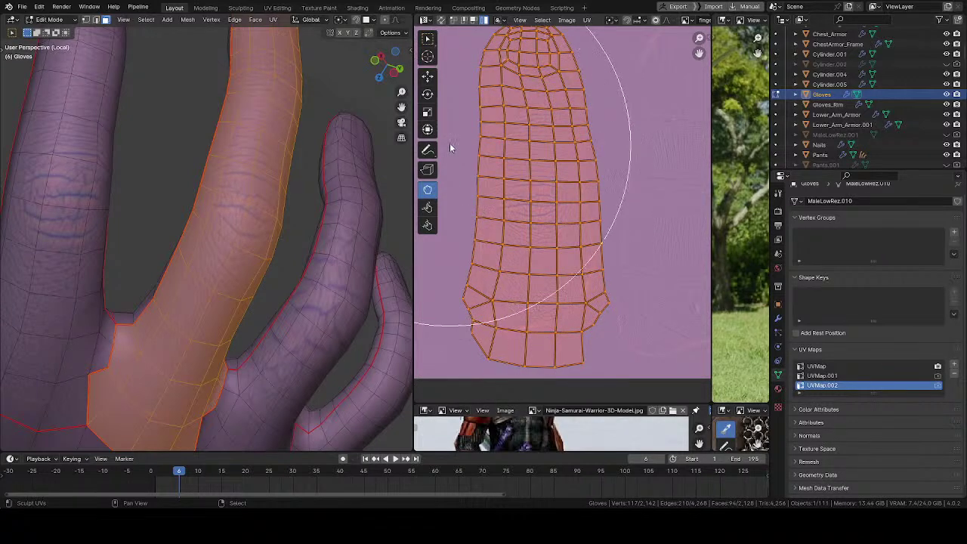
left_click_drag(462, 133, 474, 130)
middle_click_drag(612, 155, 612, 163)
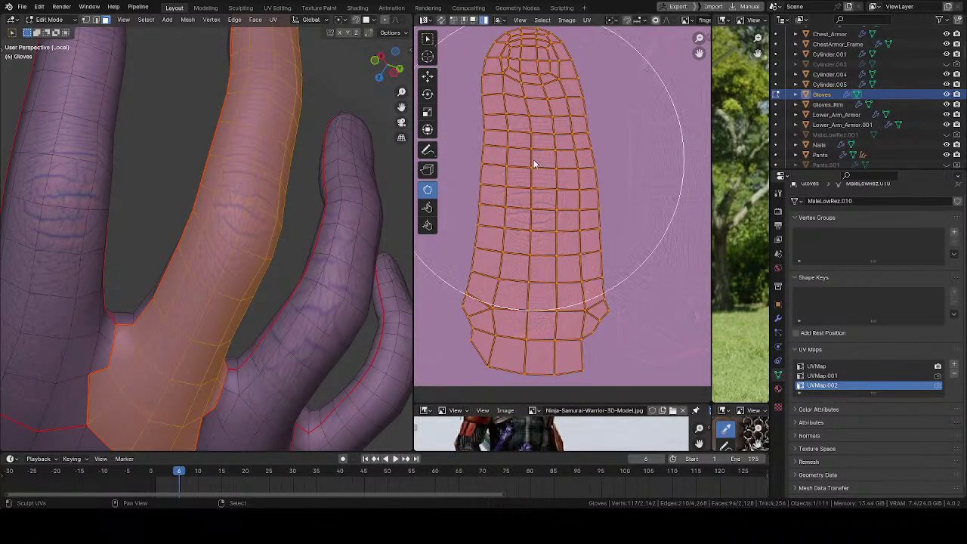
mouse_move(634, 146)
left_mouse_down()
mouse_move(618, 155)
mouse_move(620, 204)
mouse_move(640, 216)
mouse_move(626, 235)
left_mouse_up()
- Adjust the brush radius and pull the base of the middle finger's back-side island down and to the left
middle_click_drag(626, 235, 618, 199)
middle_click_drag(591, 288, 612, 262)
key("f")
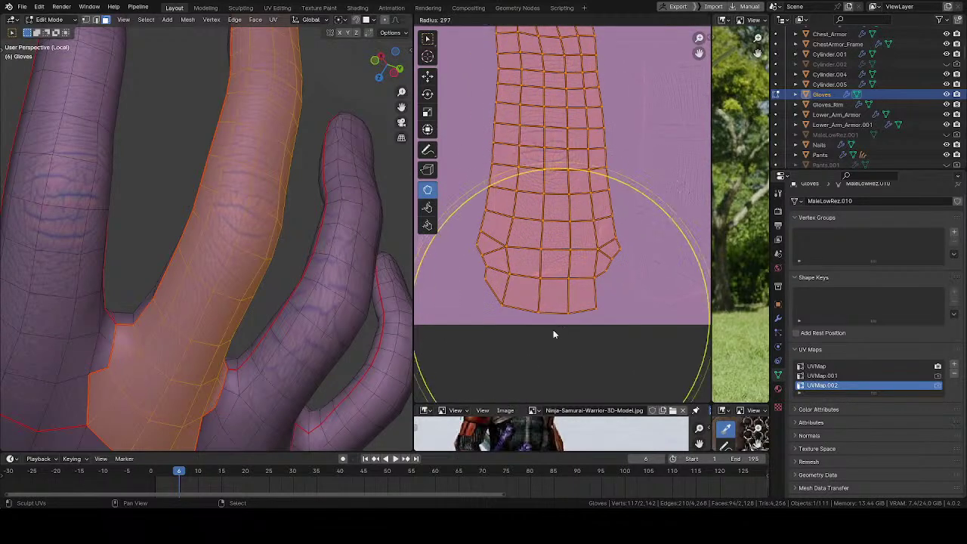
left_click(535, 330)
left_click_drag(506, 333, 496, 339)
- Shrink the Grab brush and shift the island's upper and middle rows slightly left over the creases
key("f")
left_click(494, 266)
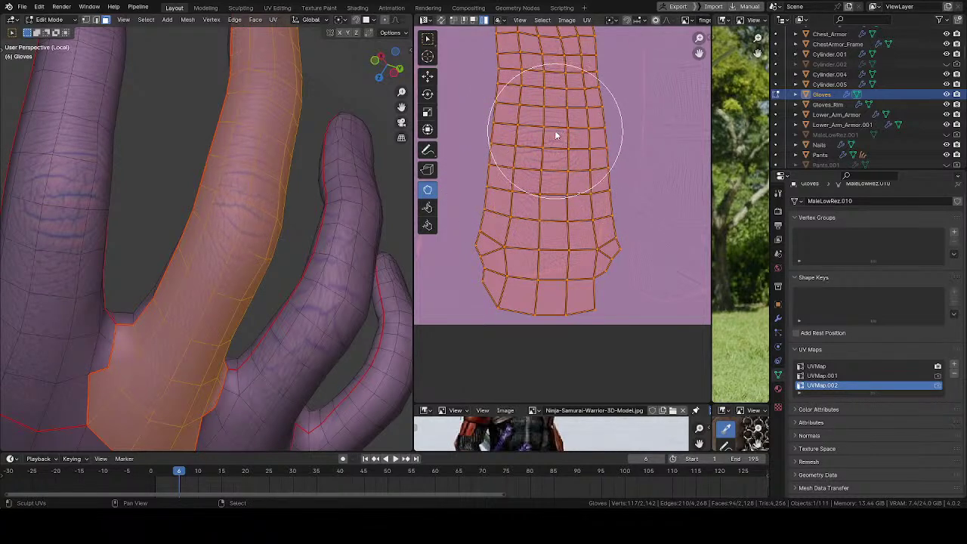
scroll(554, 130, "up", 6, "shift")
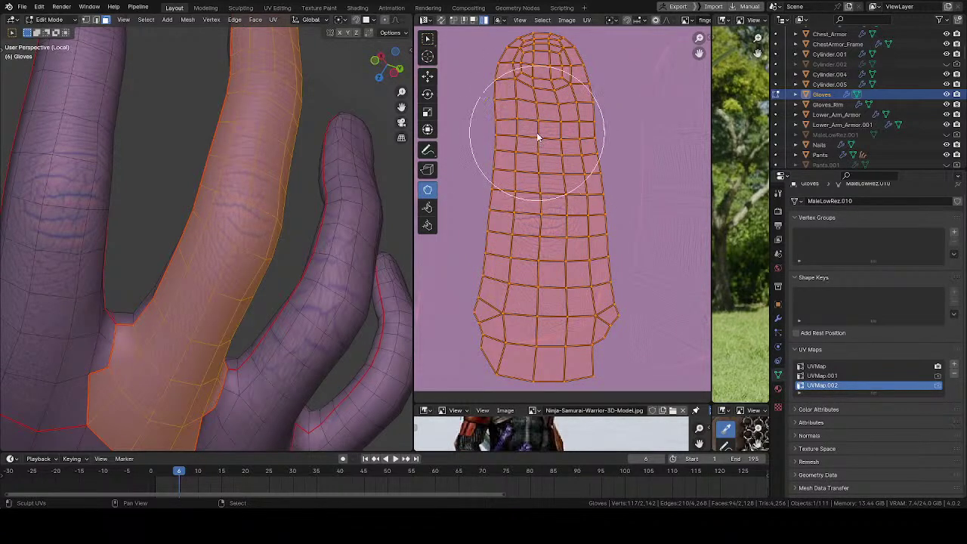
left_click_drag(541, 128, 534, 131)
left_click_drag(545, 189, 537, 186)
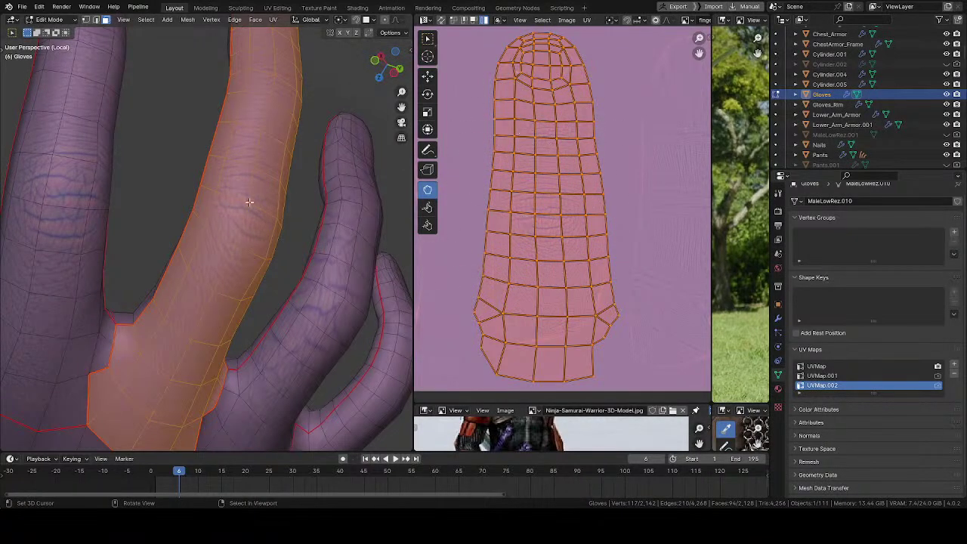
- Raise the rows between the fingertip and the knuckle on the middle finger's island, adjusting the Grab brush radius
middle_click_drag(249, 202, 355, 268)
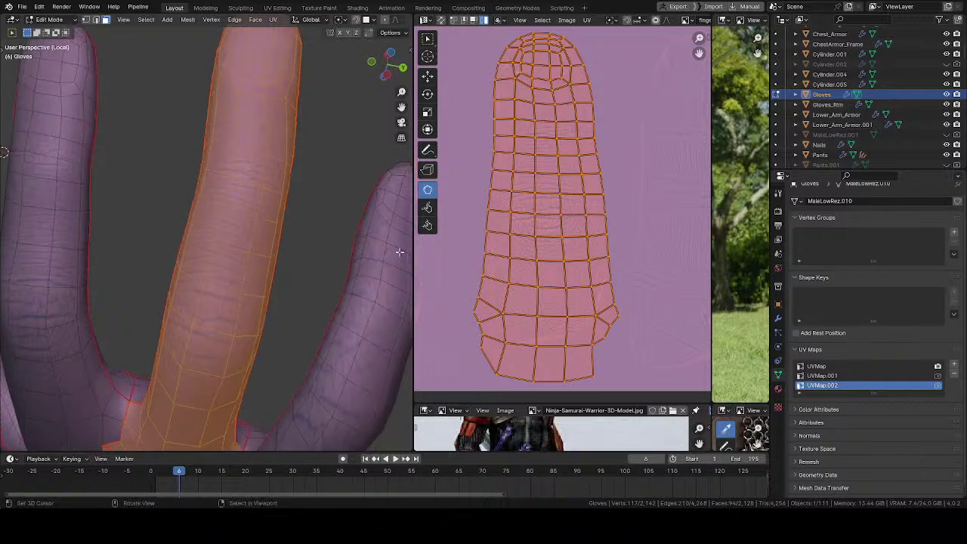
left_click_drag(538, 167, 550, 156)
middle_click_drag(548, 157, 530, 171)
key("f")
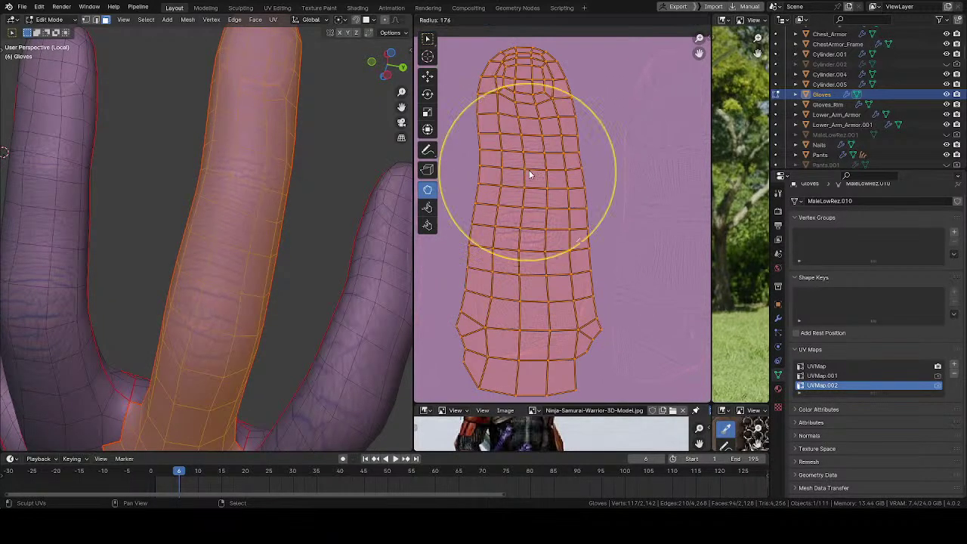
left_click(528, 170)
mouse_move(520, 152)
left_mouse_down()
mouse_move(529, 153)
mouse_move(521, 139)
left_mouse_up()
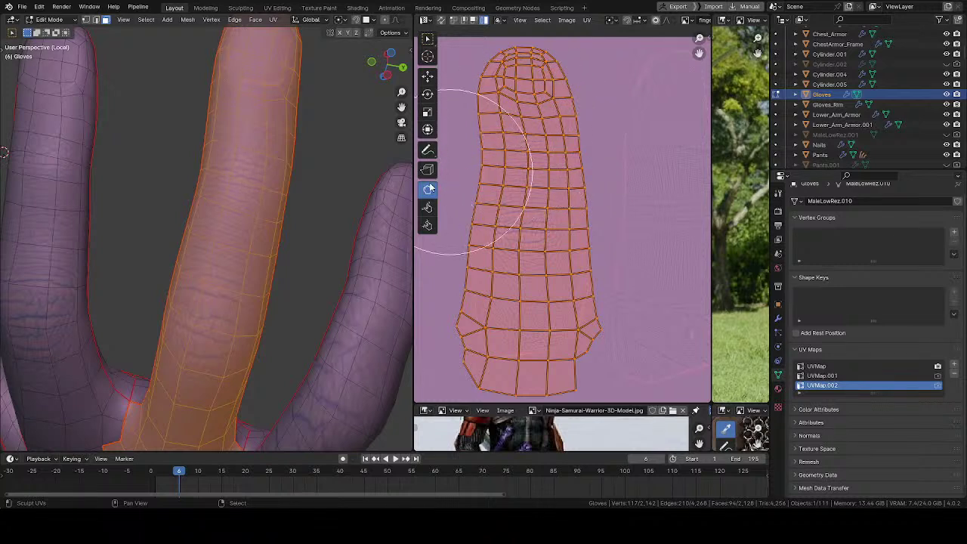
- Inspect the finger's base on the model and reshape the base rows of its back-side island
middle_click_drag(249, 215, 198, 219)
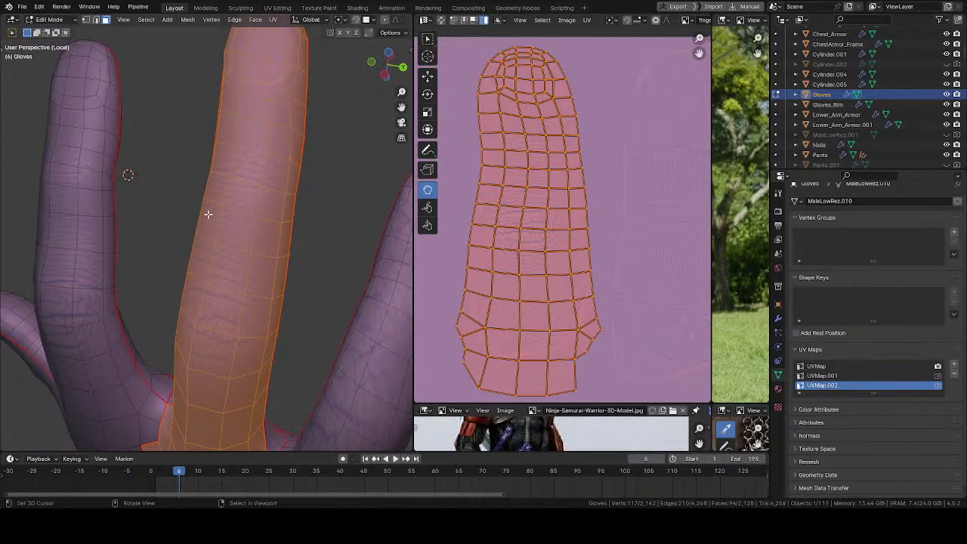
middle_click_drag(208, 219, 258, 171)
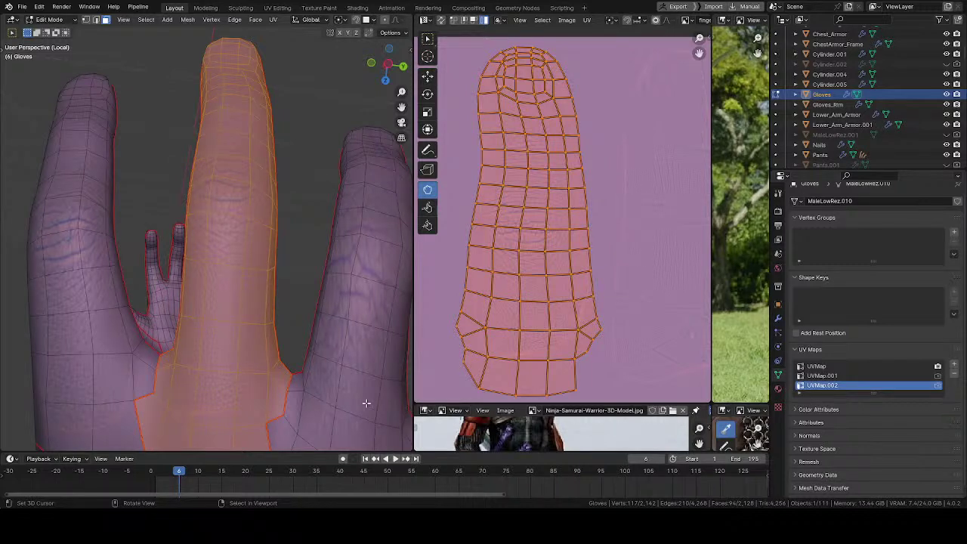
middle_click_drag(172, 279, 174, 150, "shift")
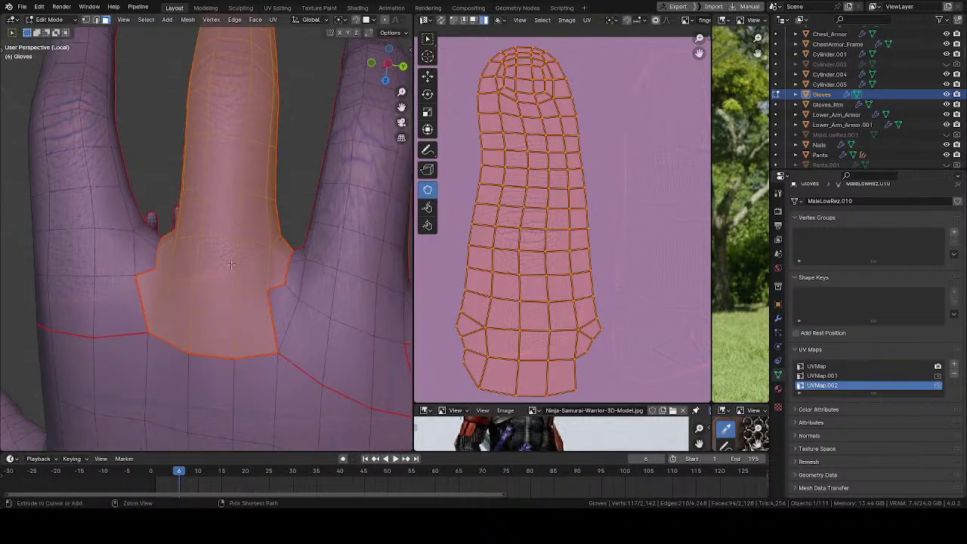
mouse_move(272, 284)
middle_mouse_down()
mouse_move(267, 261)
mouse_move(257, 277)
middle_mouse_up()
mouse_move(498, 371)
left_mouse_down()
mouse_move(538, 361)
mouse_move(525, 366)
mouse_move(525, 340)
mouse_move(559, 352)
mouse_move(564, 337)
left_mouse_up()
- Adjust the brush radius and nudge the island's base rows upward to refine the skin detail near the hand
middle_click_drag(548, 300, 539, 327)
key("f")
left_click(534, 325)
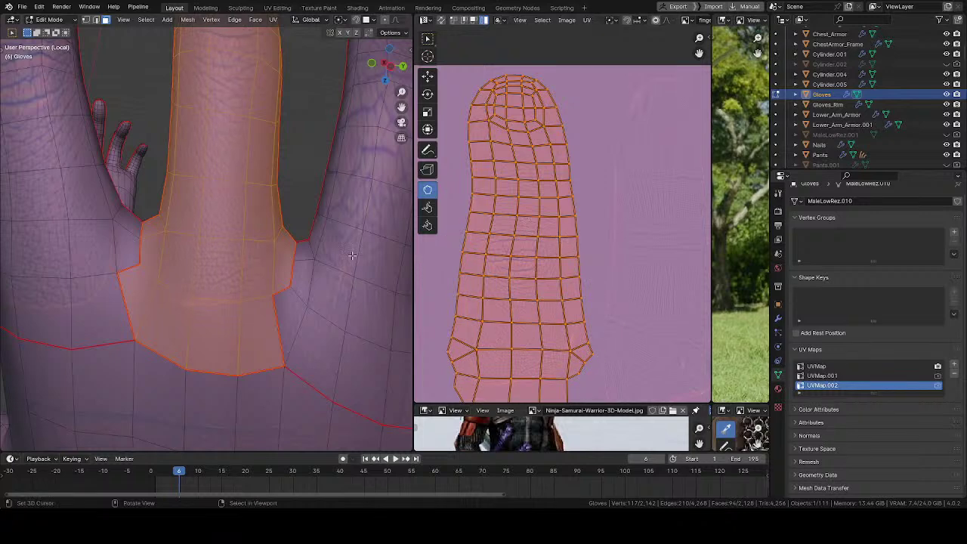
middle_click_drag(195, 243, 213, 219)
scroll(552, 340, "up", 2)
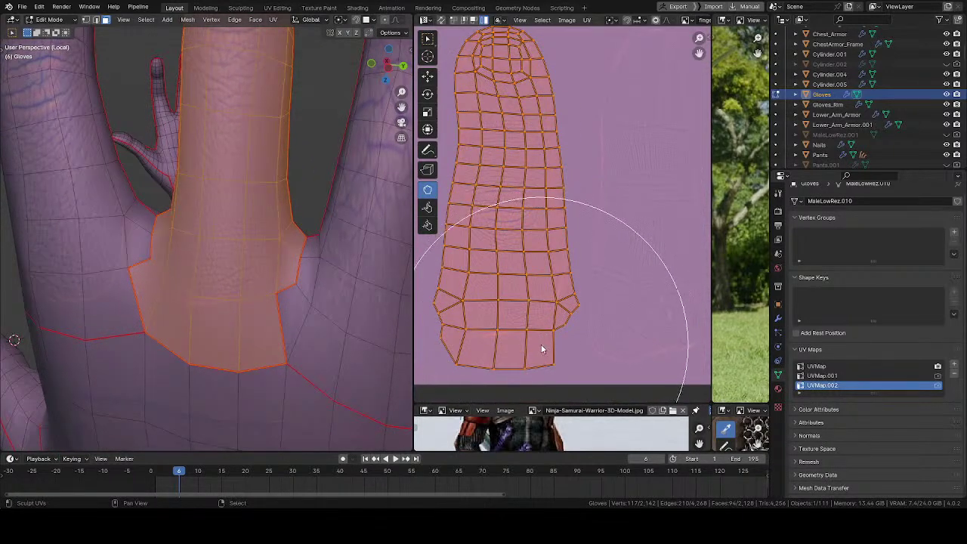
mouse_move(542, 349)
left_mouse_down()
mouse_move(543, 332)
mouse_move(512, 315)
left_mouse_up()
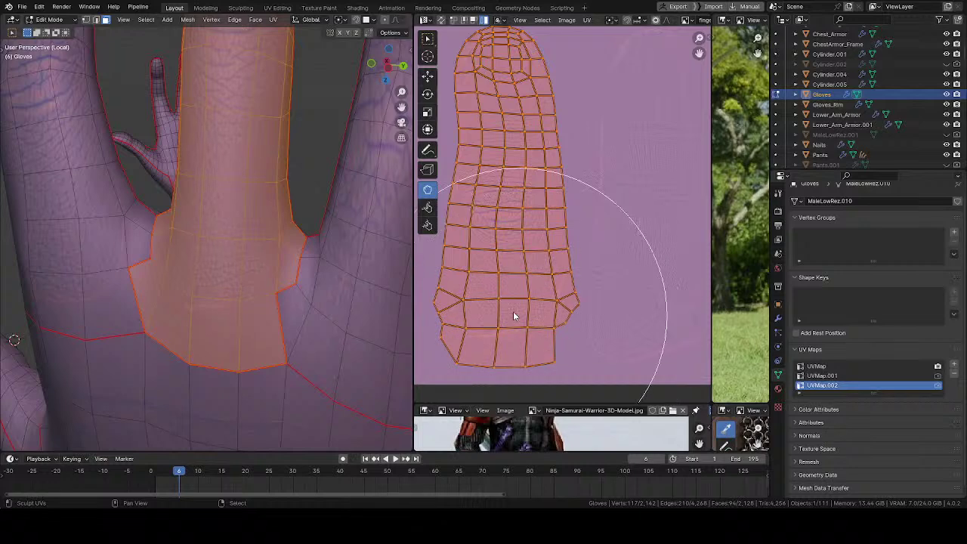
- Reduce the brush size and pull the island's right edge beside the knuckle slightly inward
scroll(205, 317, "down", 10)
middle_click_drag(265, 256, 237, 298, "shift")
scroll(237, 227, "up", 10)
mouse_move(237, 136)
middle_mouse_down("shift")
mouse_move(253, 231)
mouse_move(266, 230)
middle_mouse_up("shift")
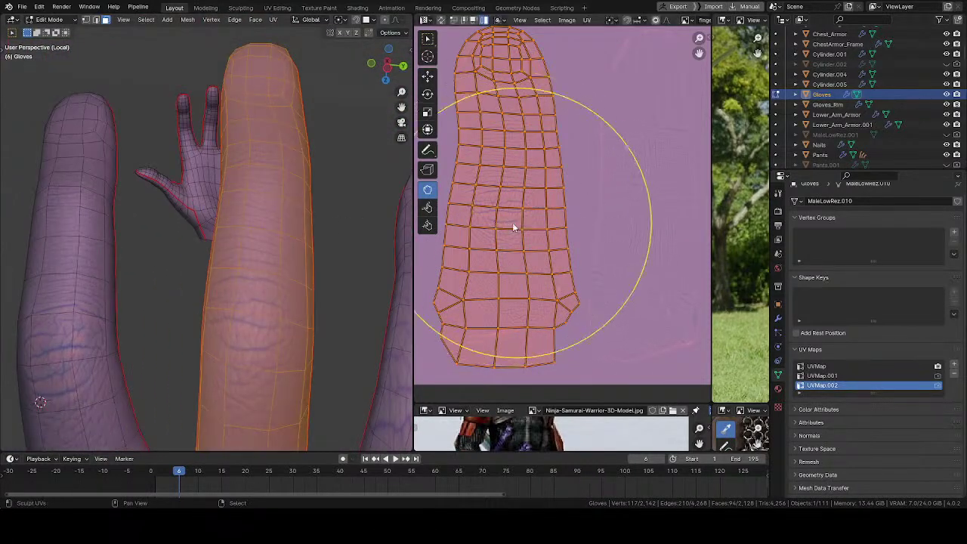
key("bracketleft")
key("bracketleft")
key("bracketleft")
key("bracketleft")
left_click_drag(536, 211, 529, 216)
mouse_move(283, 231)
middle_mouse_down()
mouse_move(292, 194)
mouse_move(257, 159)
mouse_move(152, 180)
middle_mouse_up()
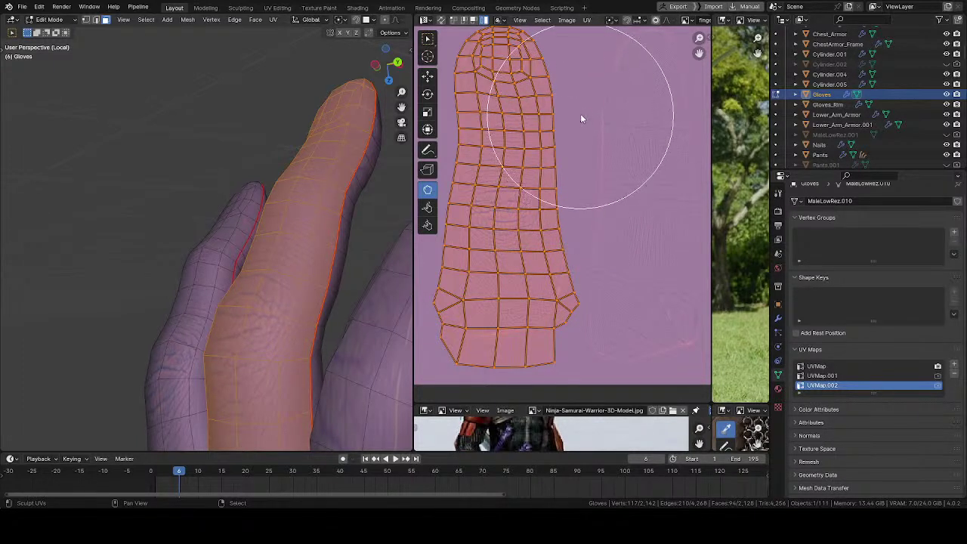
- Save the file, clear the face selection and select the linked faces on the middle finger's palm side
middle_click_drag(347, 266, 348, 272)
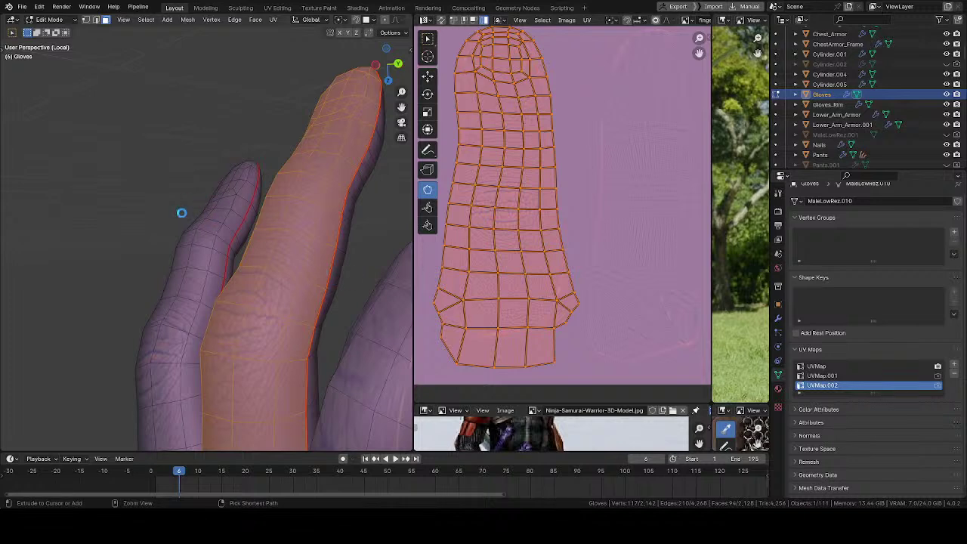
middle_click_drag(228, 280, 156, 244)
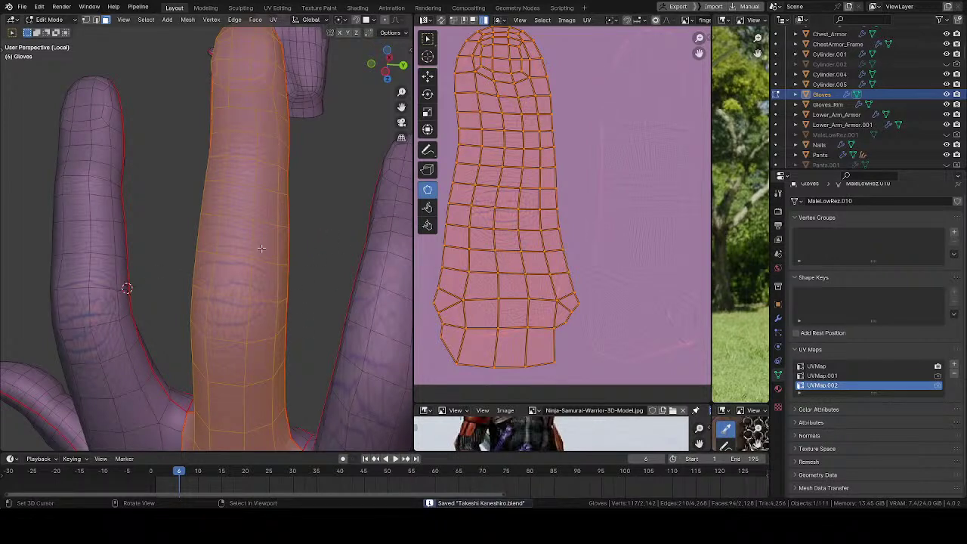
middle_click_drag(261, 249, 308, 160)
key("alt+a")
key("l")
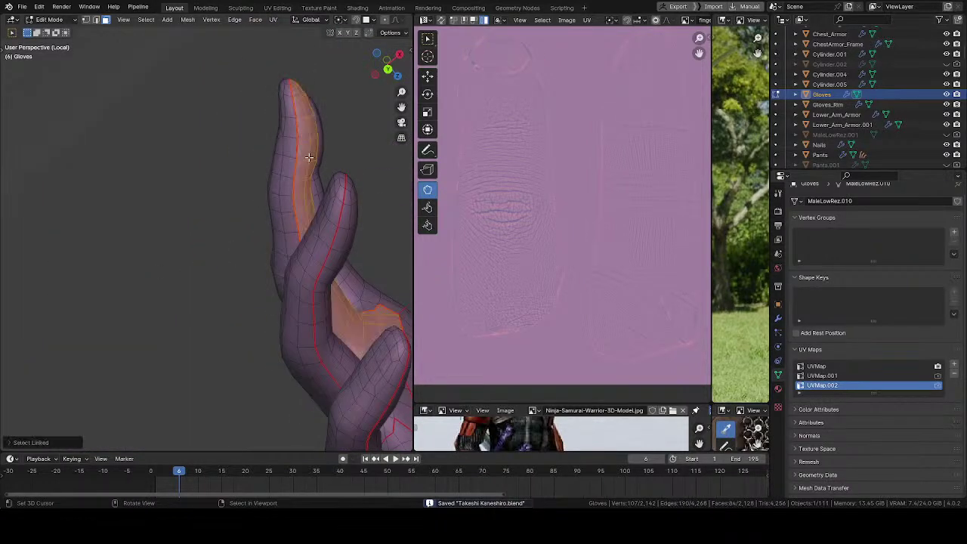
- Rotate the middle finger's palm-side UV island upright and stretch it along Y into a finger shape
scroll(563, 208, "down", 1)
left_click(429, 40)
scroll(556, 245, "down", 5)
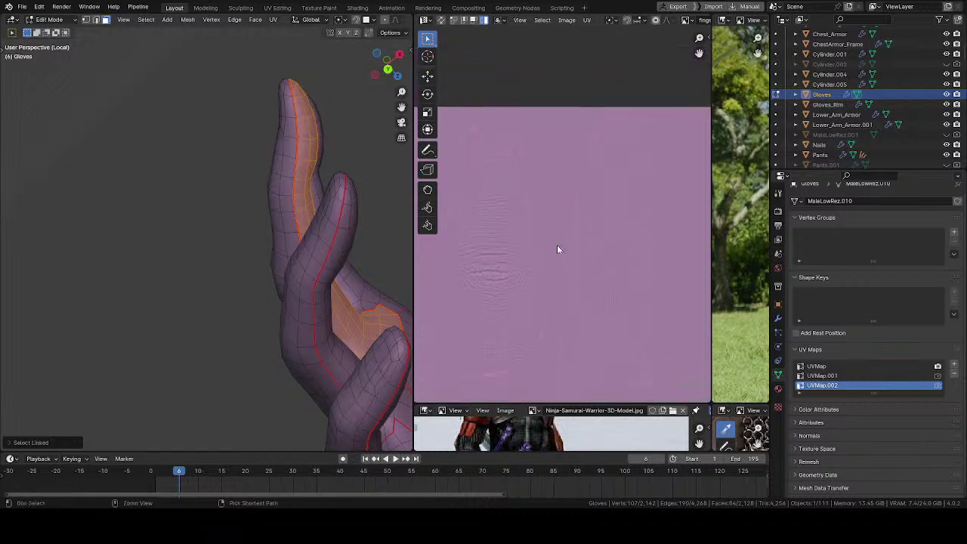
key("r")
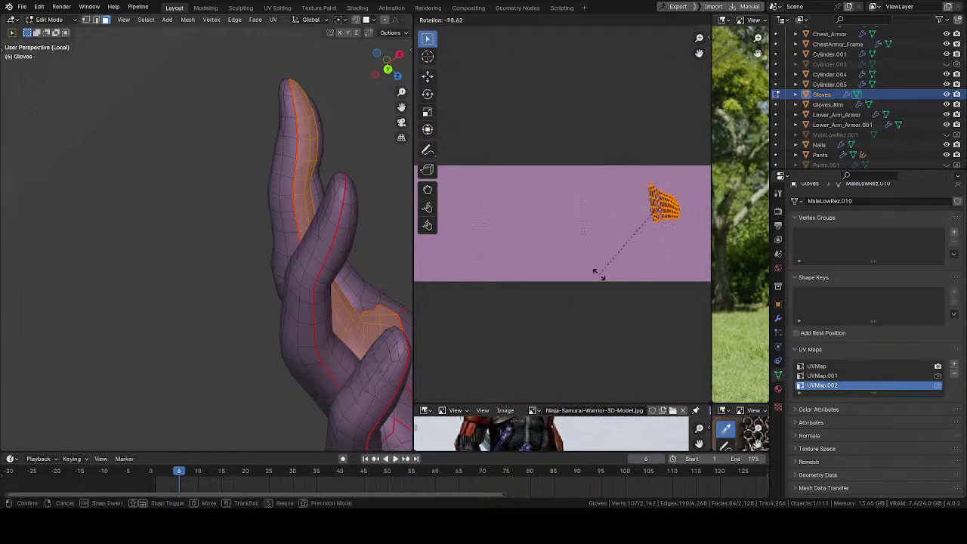
left_click(685, 233)
key("s")
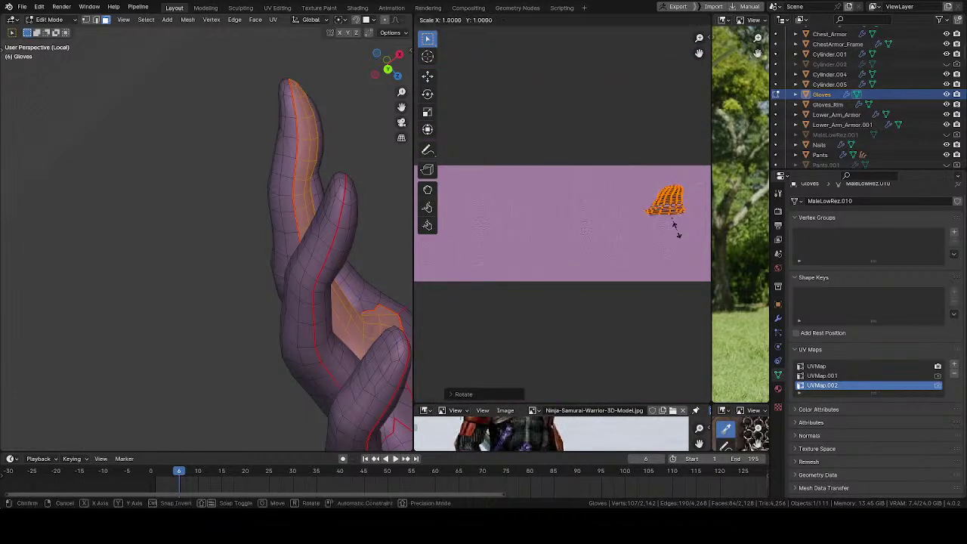
key("y")
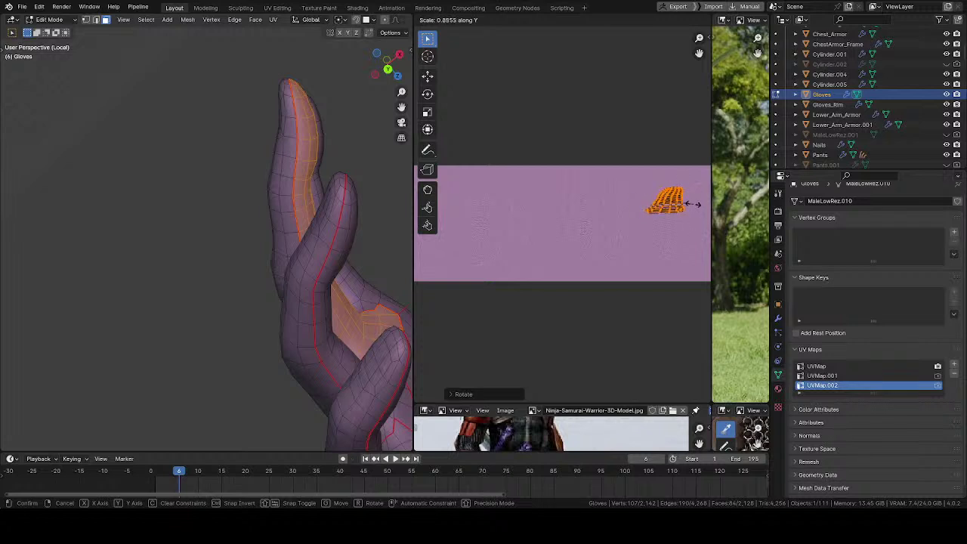
left_click(778, 215)
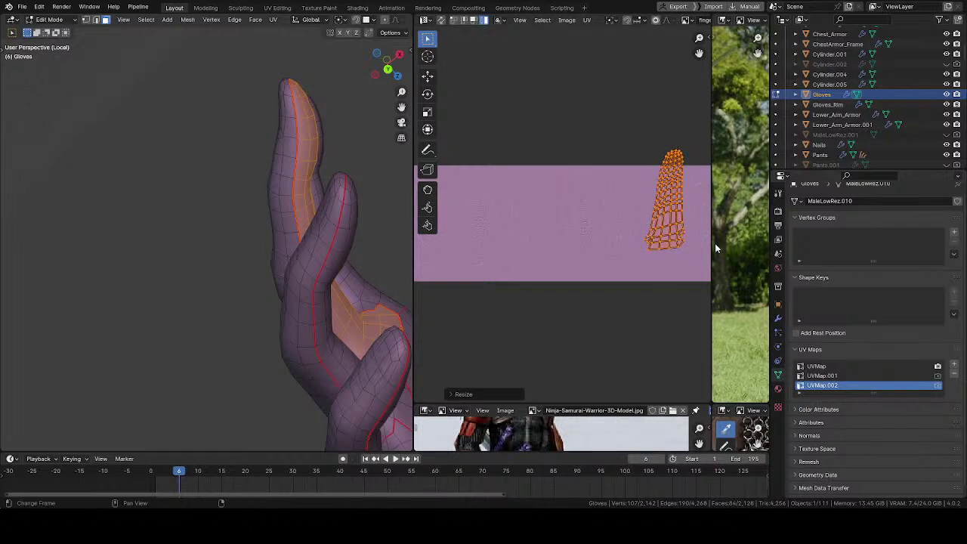
- Move the palm-side island onto the palm-side finger detail of the texture and check its placement on the model
key("g")
left_click(506, 236)
middle_click_drag(512, 235, 567, 224)
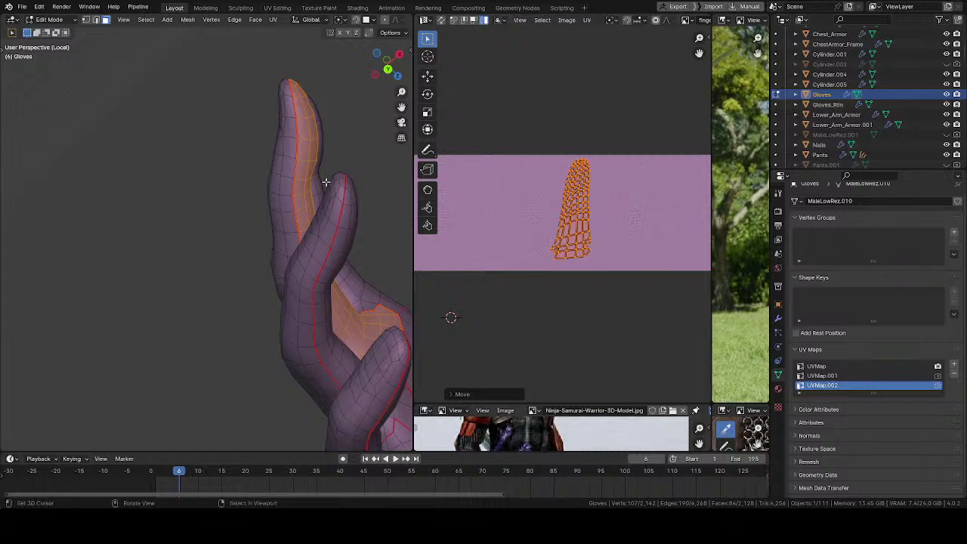
middle_click_drag(367, 219, 264, 317)
scroll(581, 220, "up", 2)
middle_click_drag(580, 181, 604, 123, "ctrl")
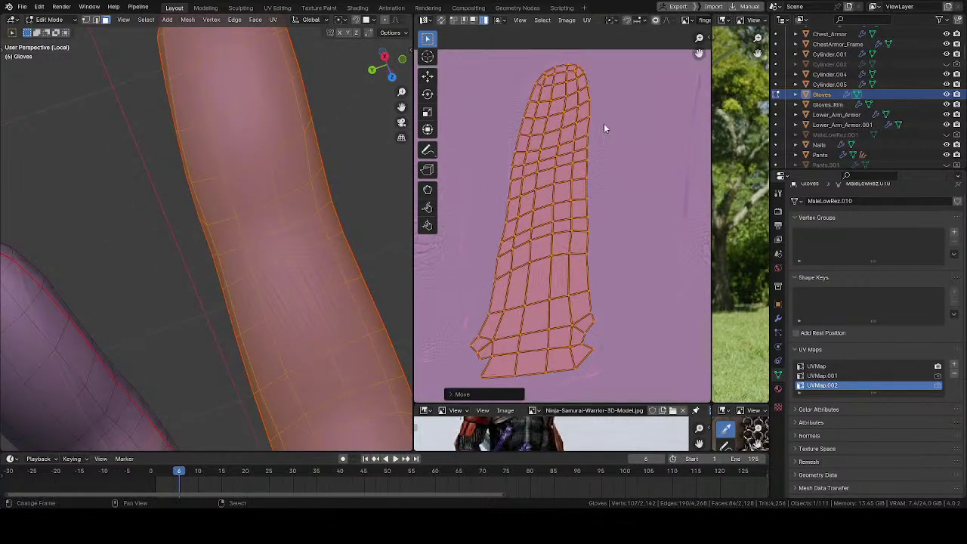
middle_click_drag(603, 216, 540, 162)
- With a large Grab brush, widen both sides of the island and lower its base to fill the palm-side finger area
left_click(427, 190)
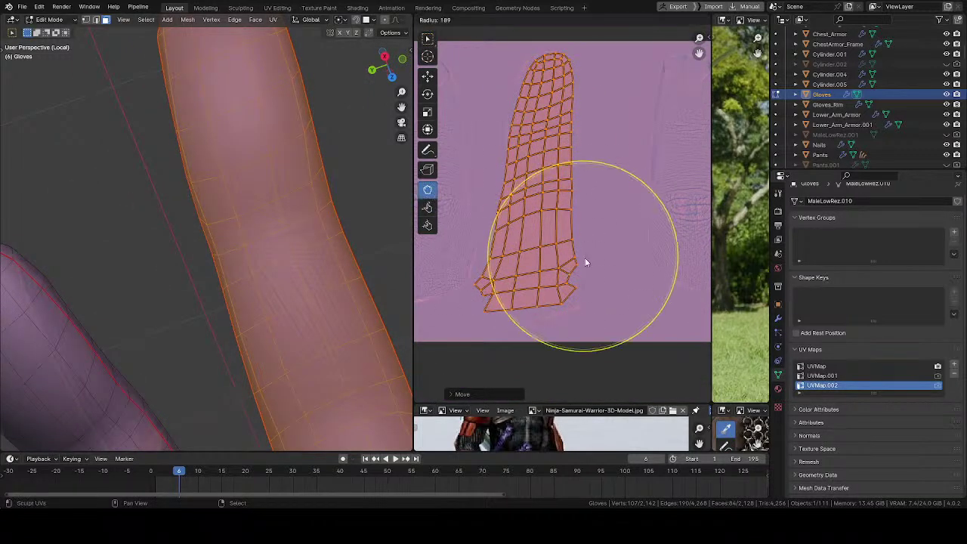
mouse_move(559, 287)
left_mouse_down()
mouse_move(603, 339)
mouse_move(605, 325)
left_mouse_up()
left_click_drag(597, 169, 603, 225)
mouse_move(486, 192)
left_mouse_down()
mouse_move(525, 93)
mouse_move(511, 60)
mouse_move(604, 83)
mouse_move(624, 74)
mouse_move(520, 81)
mouse_move(529, 76)
mouse_move(516, 65)
mouse_move(548, 63)
mouse_move(613, 173)
mouse_move(449, 213)
mouse_move(507, 250)
mouse_move(448, 303)
mouse_move(524, 357)
mouse_move(524, 369)
left_mouse_up()
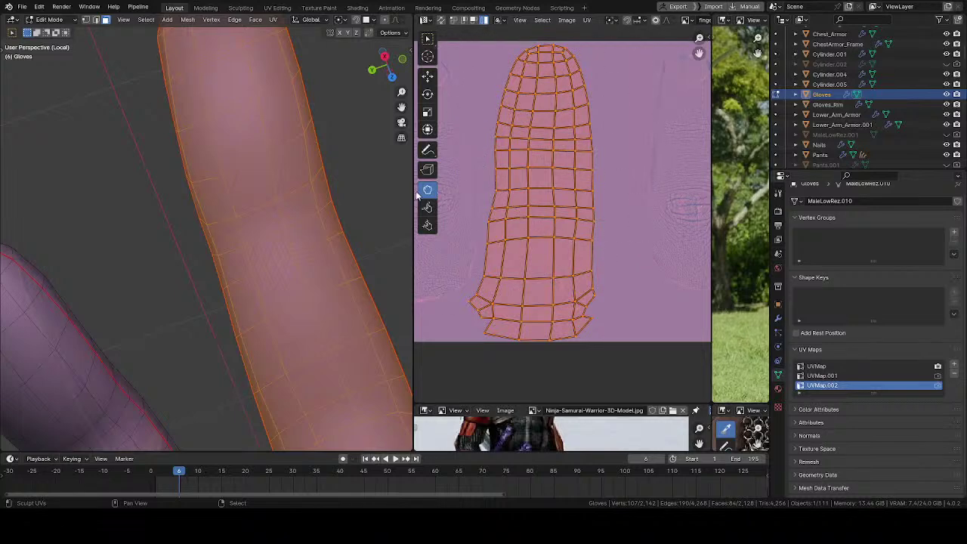
- Check the finger's palm side on the model and pull the island's middle section slightly sideways
middle_click_drag(310, 283, 268, 274)
middle_click_drag(470, 261, 460, 233)
scroll(521, 178, "up", 2)
middle_click_drag(521, 178, 498, 150)
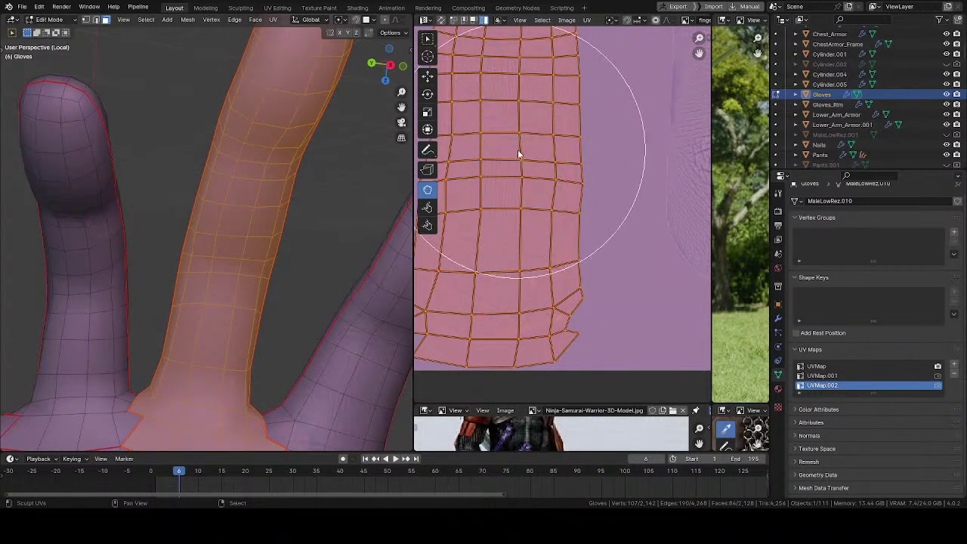
left_click_drag(518, 150, 564, 135)
middle_click_drag(564, 134, 558, 135)
- Enlarge the brush and reshape the island's lower rows, raising the base and tucking in its left corner
scroll(244, 341, "down", 2)
scroll(244, 341, "up", 1)
key("f")
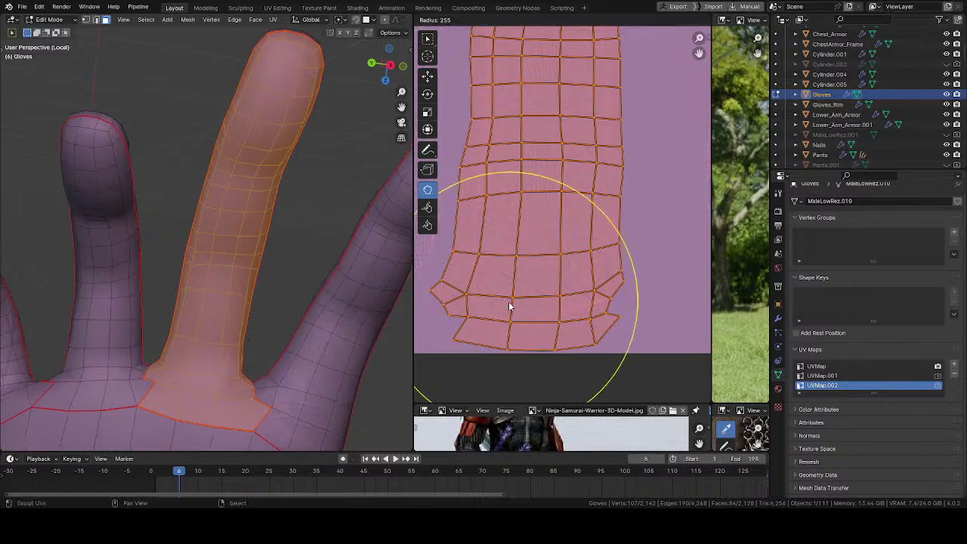
left_click(639, 329)
mouse_move(534, 322)
left_mouse_down()
mouse_move(557, 158)
mouse_move(542, 194)
left_mouse_up()
left_click_drag(527, 295, 528, 381)
left_click_drag(447, 263, 490, 279)
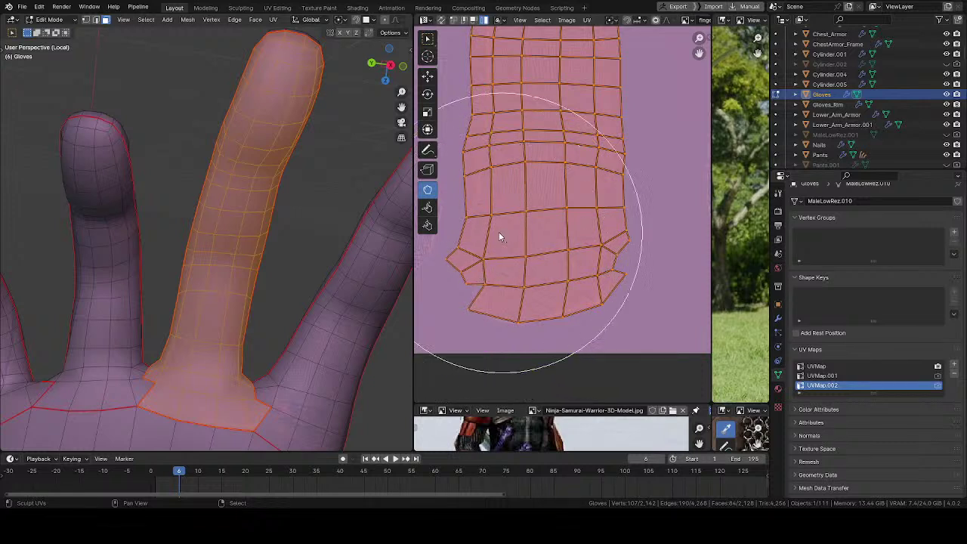
- Readjust the brush radius and even out the spacing of the rows just above the island's base
key("f")
left_click(479, 220)
mouse_move(459, 144)
left_mouse_down()
mouse_move(480, 134)
mouse_move(504, 166)
mouse_move(552, 174)
mouse_move(572, 192)
mouse_move(574, 244)
left_mouse_up()
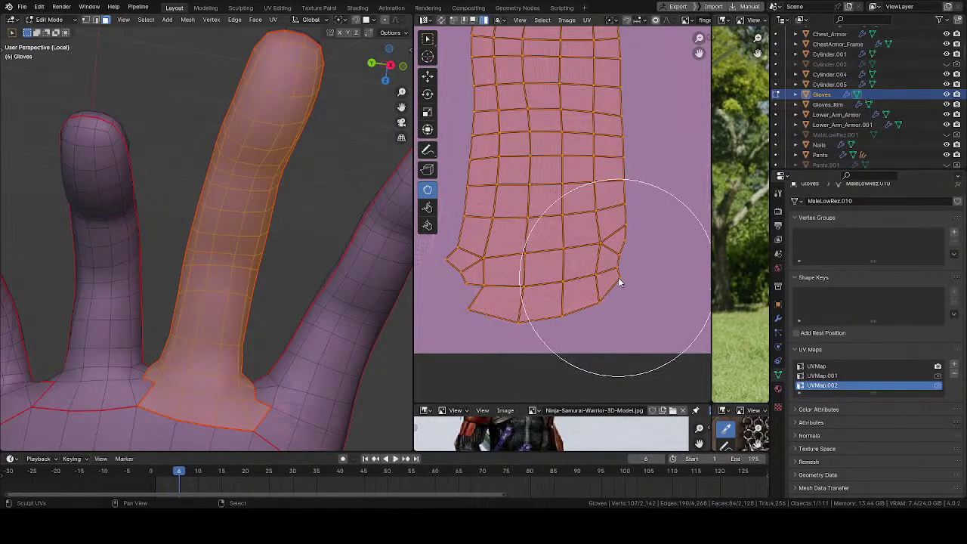
key("f")
left_click(549, 270)
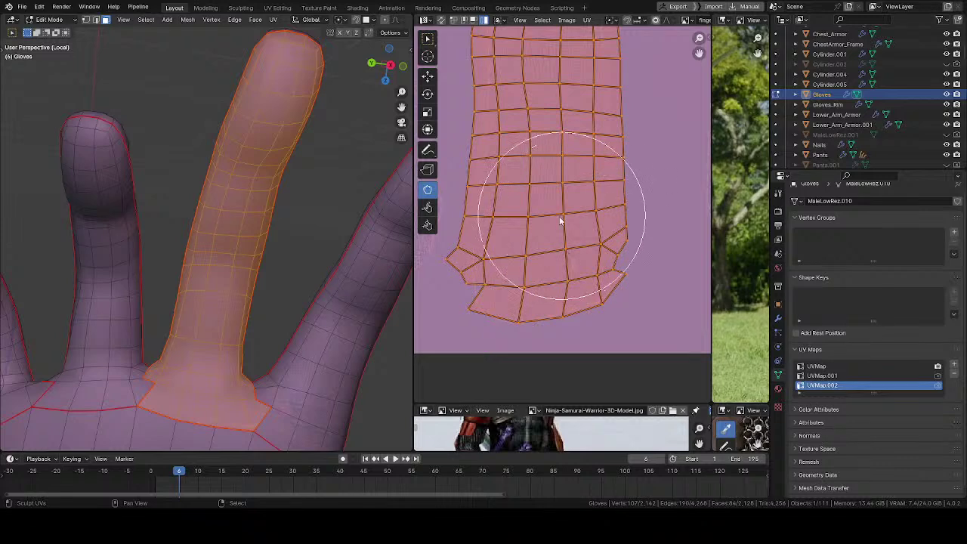
left_click_drag(556, 201, 549, 215)
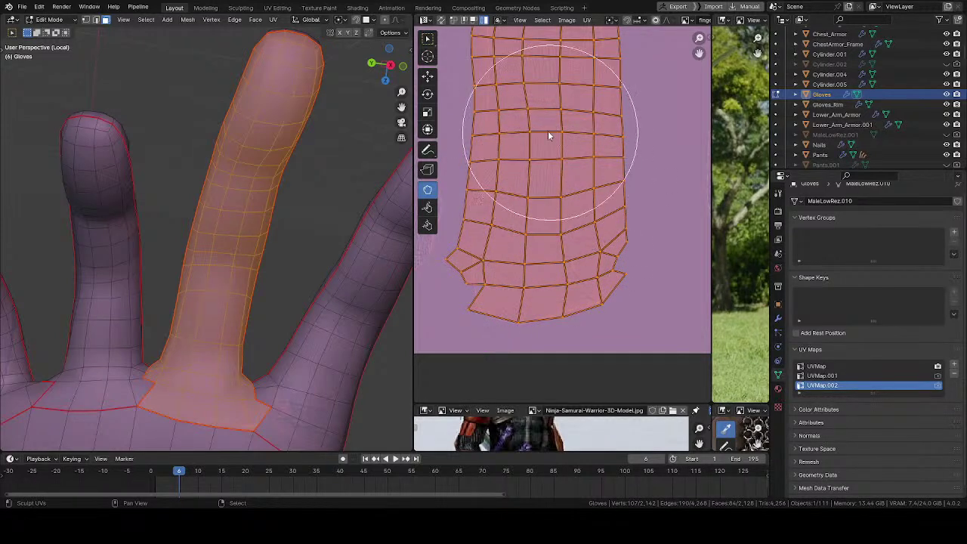
- Increase the brush size and nudge the island's middle rows into line with the crease detail
middle_click_drag(516, 148, 518, 234)
key("bracketright")
key("bracketright")
left_click_drag(520, 163, 527, 166)
- Inspect the finger's lower palm side, adjust the brush radius and redistribute the island's rows toward the base
scroll(237, 211, "up", 5)
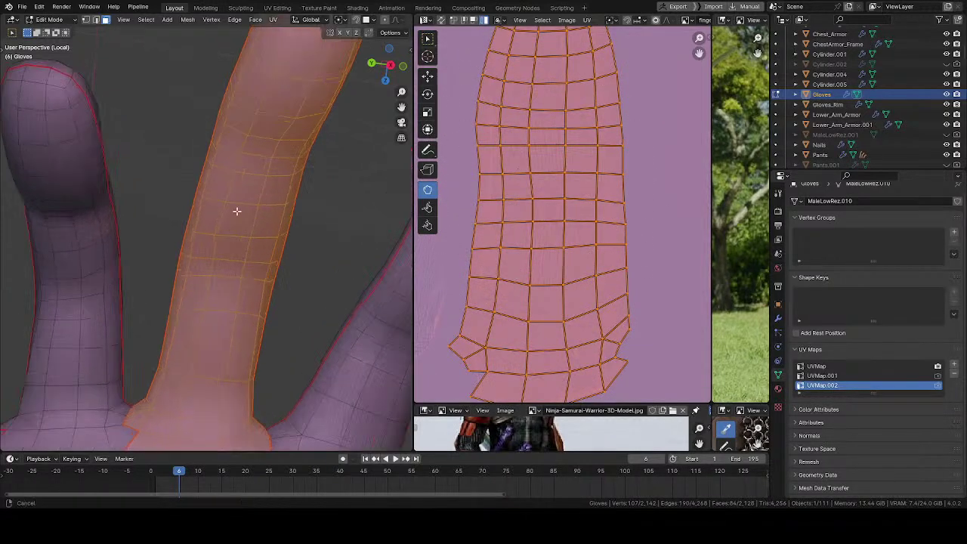
mouse_move(271, 205)
middle_mouse_down()
mouse_move(231, 170)
mouse_move(244, 229)
mouse_move(169, 240)
mouse_move(215, 259)
mouse_move(241, 224)
mouse_move(330, 230)
mouse_move(345, 234)
mouse_move(251, 232)
mouse_move(355, 242)
middle_mouse_up()
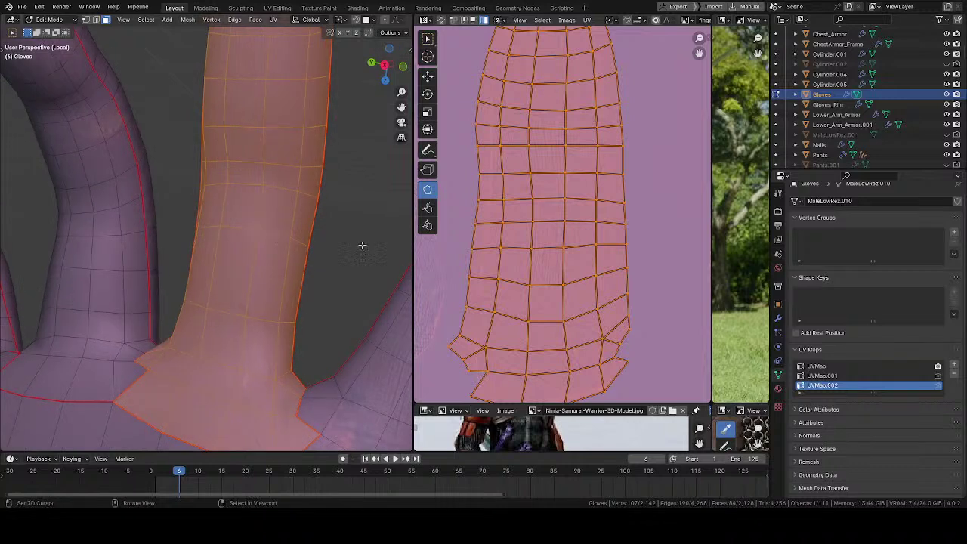
key("f")
left_click(520, 294)
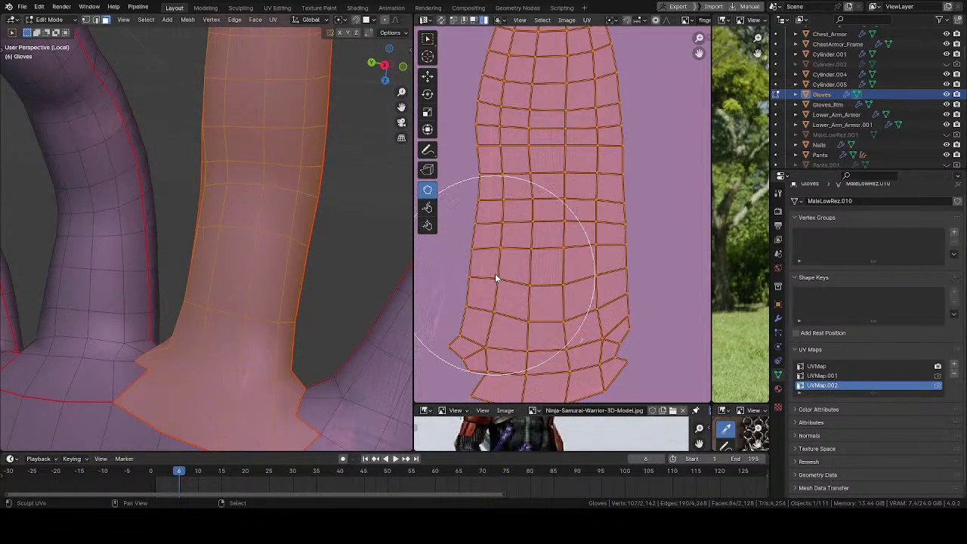
mouse_move(506, 279)
left_mouse_down()
mouse_move(509, 300)
mouse_move(611, 307)
mouse_move(599, 315)
mouse_move(516, 280)
mouse_move(513, 256)
mouse_move(580, 258)
mouse_move(521, 229)
mouse_move(541, 186)
mouse_move(525, 189)
mouse_move(607, 209)
mouse_move(516, 194)
mouse_move(500, 217)
mouse_move(596, 195)
mouse_move(513, 160)
mouse_move(590, 177)
mouse_move(547, 138)
left_mouse_up()
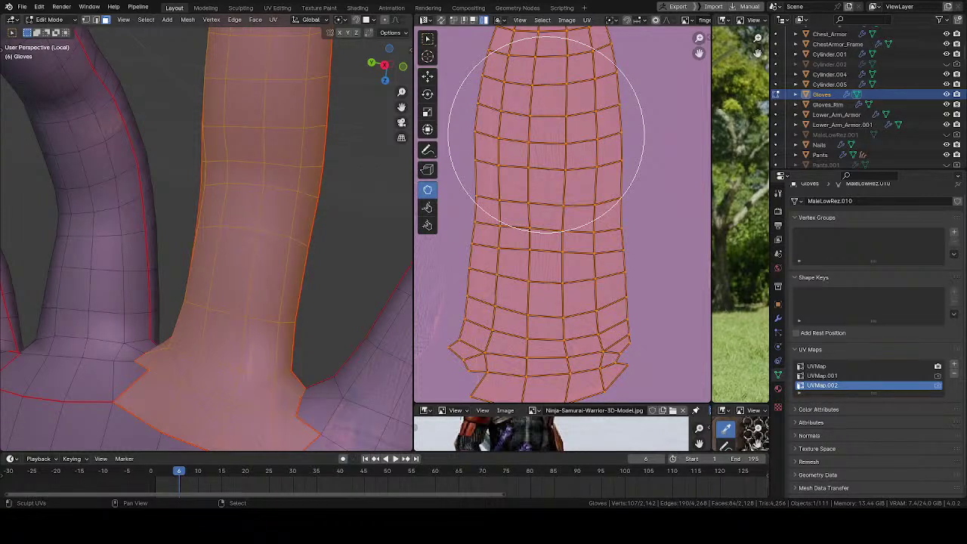
- Level the island's lower-middle rows so the crease detail runs straight across the finger
middle_click_drag(273, 272, 285, 224)
middle_click_drag(576, 242, 570, 223)
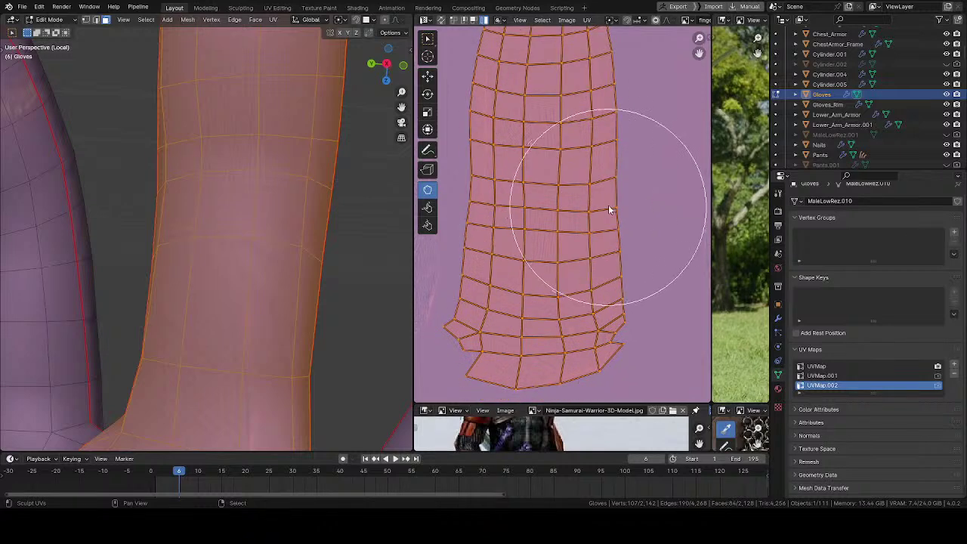
mouse_move(610, 210)
left_mouse_down()
mouse_move(589, 200)
mouse_move(590, 180)
mouse_move(508, 186)
left_mouse_up()
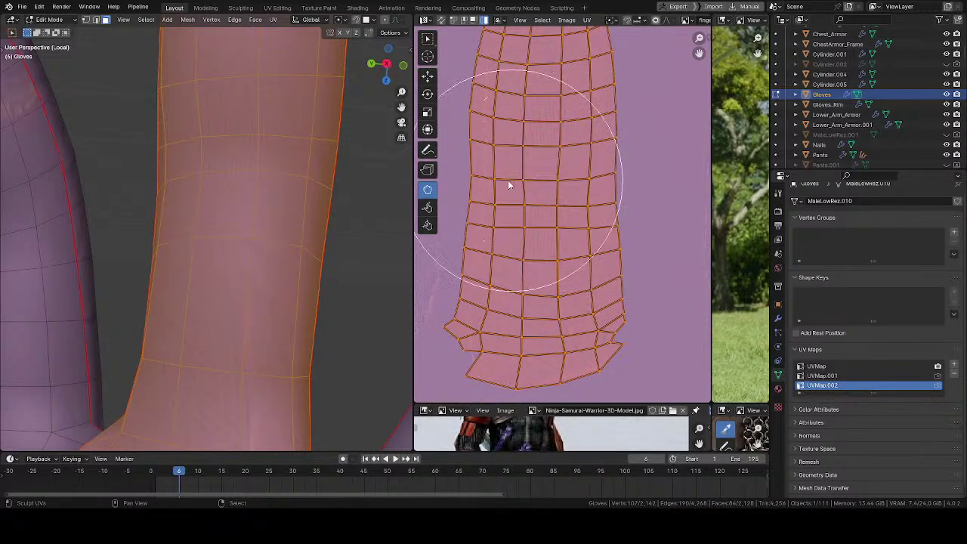
- Even out the island's upper rows and columns and align the upper joint crease on the finger
middle_click_drag(511, 162, 539, 212)
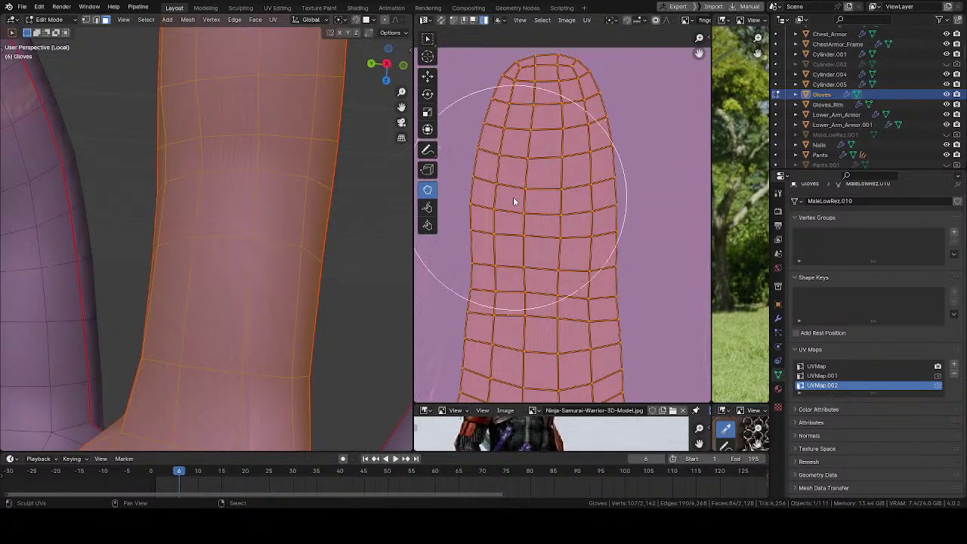
mouse_move(591, 200)
left_mouse_down()
mouse_move(595, 191)
mouse_move(639, 199)
left_mouse_up()
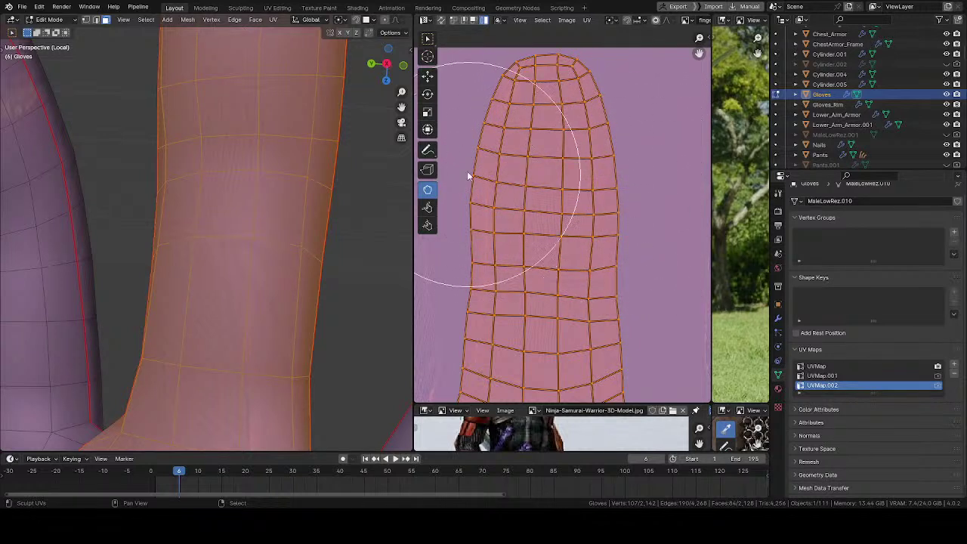
mouse_move(467, 170)
left_mouse_down()
mouse_move(451, 154)
mouse_move(441, 168)
mouse_move(453, 105)
mouse_move(475, 76)
left_mouse_up()
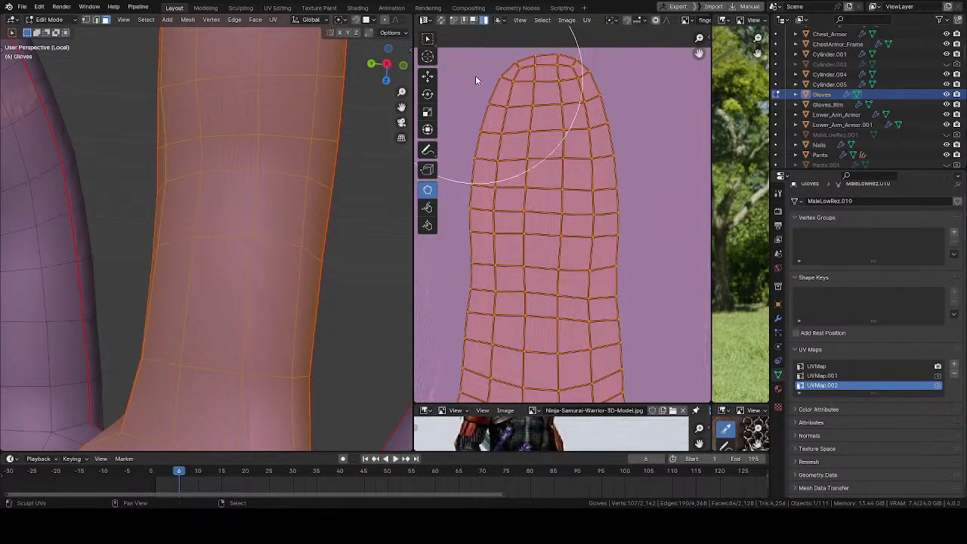
mouse_move(330, 177)
middle_mouse_down()
mouse_move(225, 297)
mouse_move(242, 257)
mouse_move(156, 224)
mouse_move(205, 270)
mouse_move(244, 244)
mouse_move(333, 229)
mouse_move(249, 296)
mouse_move(249, 199)
mouse_move(287, 160)
mouse_move(231, 136)
mouse_move(194, 154)
middle_mouse_up()
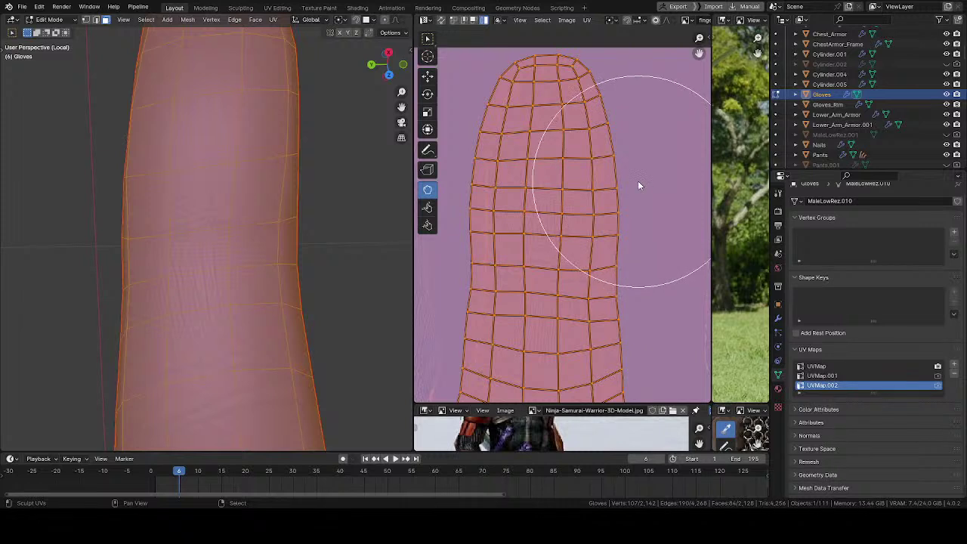
mouse_move(521, 201)
left_mouse_down()
mouse_move(522, 214)
mouse_move(524, 204)
left_mouse_up()
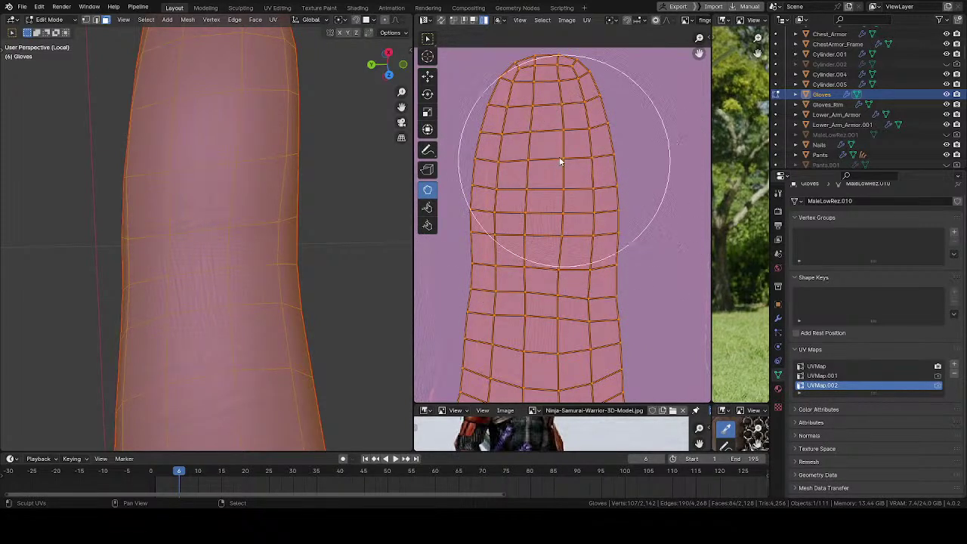
- Shrink the brush and nudge the rows beneath the island's rounded tip slightly downward
middle_click_drag(549, 161, 551, 171)
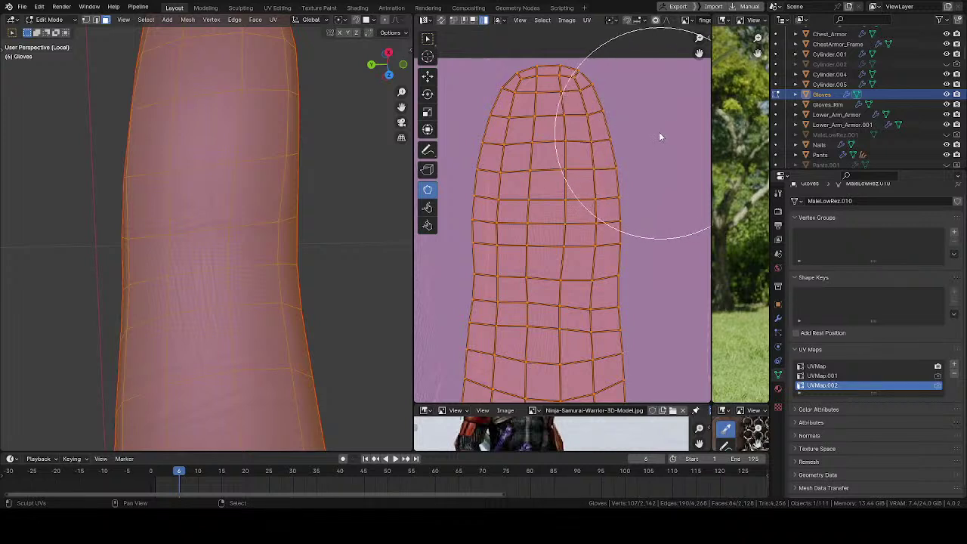
key("f")
left_click(638, 161)
left_click_drag(542, 163, 547, 174)
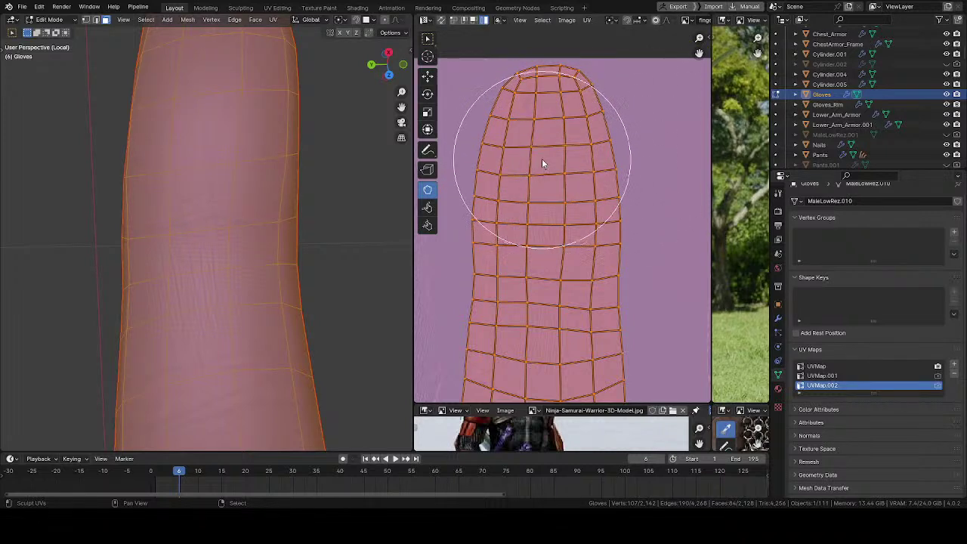
- Inspect the finger's middle section and pull the island's lower-middle rows upward, adjusting the brush radius between strokes
mouse_move(300, 190)
middle_mouse_down()
mouse_move(197, 175)
mouse_move(226, 144)
mouse_move(207, 280)
mouse_move(196, 199)
mouse_move(128, 205)
mouse_move(41, 268)
mouse_move(202, 282)
mouse_move(216, 268)
middle_mouse_up()
middle_click_drag(565, 287, 559, 166)
key("f")
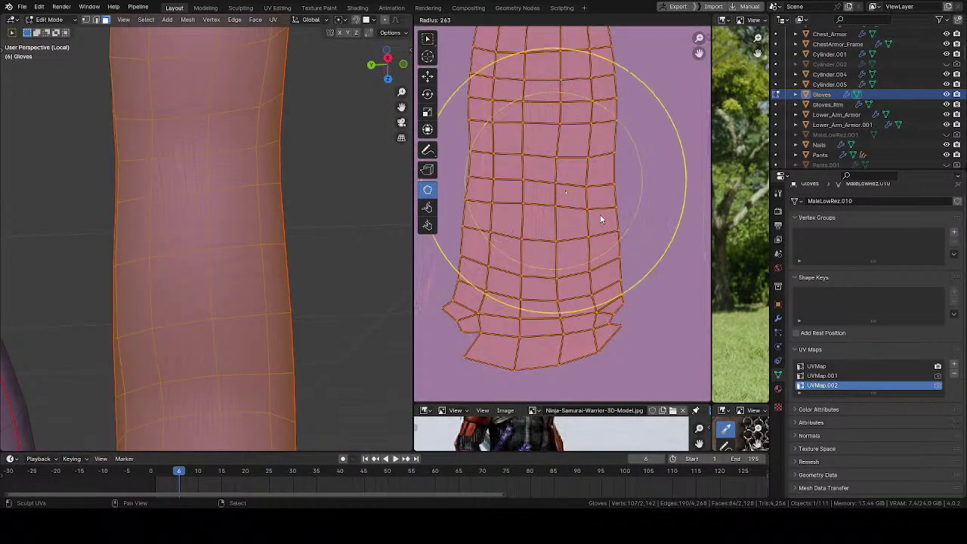
left_click(633, 222)
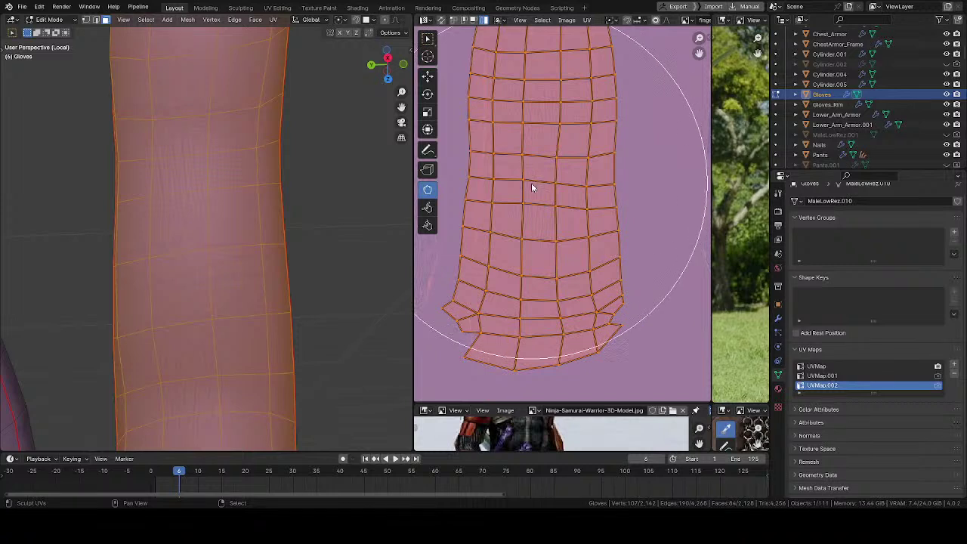
left_click_drag(534, 186, 534, 178)
key("f")
left_click(485, 219)
mouse_move(480, 219)
left_mouse_down()
mouse_move(479, 173)
mouse_move(615, 194)
mouse_move(613, 155)
left_mouse_up()
- Fine-tune the brush radius and lift the rows above the island's base to straighten them across both sides
key("f")
left_click(559, 231)
key("f")
left_click(520, 261)
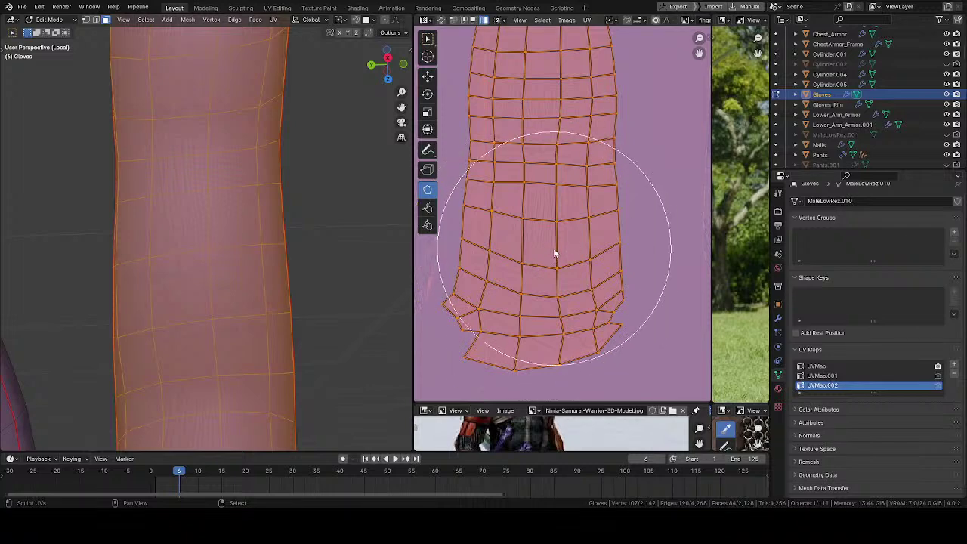
mouse_move(554, 250)
left_mouse_down()
mouse_move(559, 213)
mouse_move(504, 204)
left_mouse_up()
key("f")
left_click(561, 220)
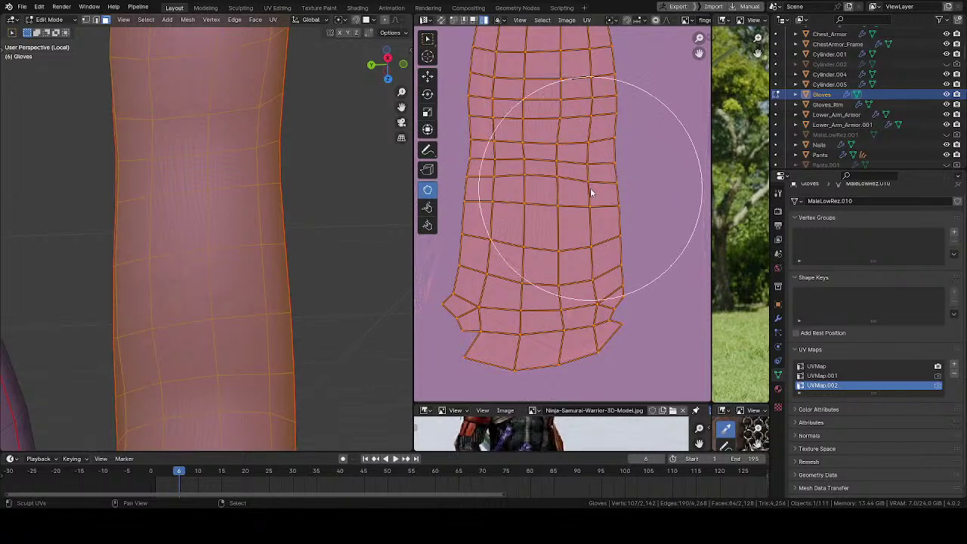
left_click_drag(591, 190, 590, 181)
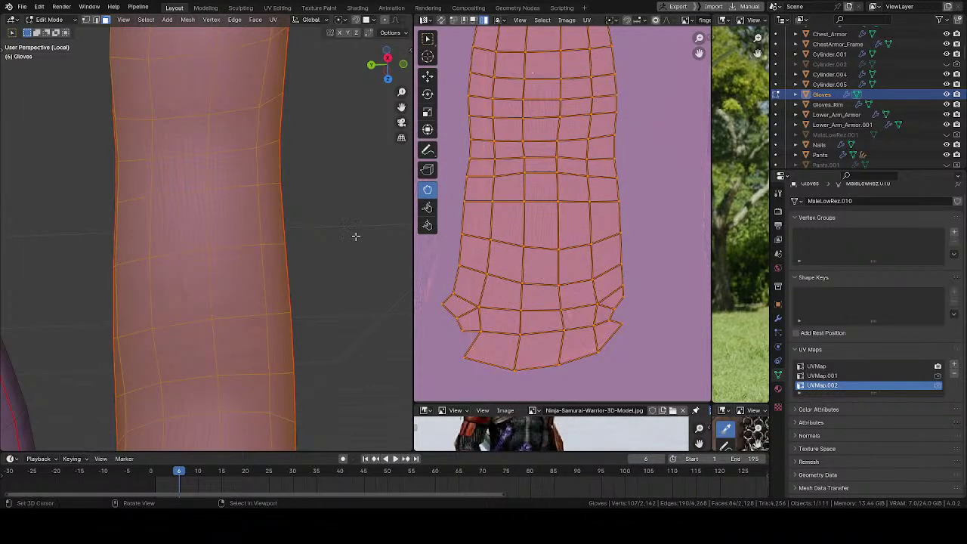
- Check the finger from the side and nudge the island's left lower-middle rows to match the crease
mouse_move(355, 236)
middle_mouse_down()
mouse_move(20, 259)
mouse_move(65, 257)
mouse_move(46, 253)
middle_mouse_up()
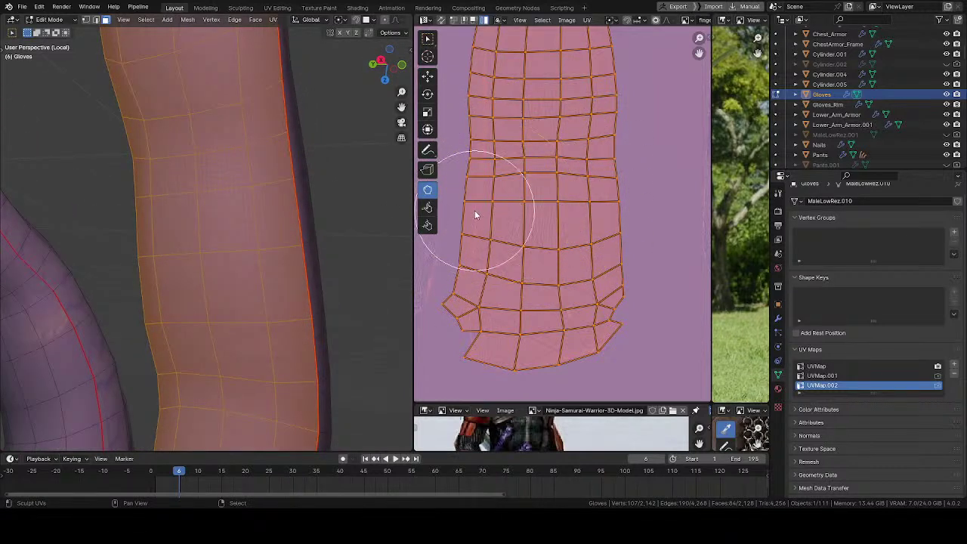
mouse_move(475, 215)
left_mouse_down()
mouse_move(493, 202)
mouse_move(490, 220)
mouse_move(517, 212)
mouse_move(544, 220)
mouse_move(550, 186)
mouse_move(575, 208)
mouse_move(618, 147)
mouse_move(596, 129)
mouse_move(514, 136)
mouse_move(595, 120)
mouse_move(470, 156)
mouse_move(485, 156)
mouse_move(488, 144)
mouse_move(487, 182)
mouse_move(486, 151)
mouse_move(557, 179)
mouse_move(471, 212)
mouse_move(505, 215)
mouse_move(508, 203)
left_mouse_up()
mouse_move(214, 266)
middle_mouse_down()
mouse_move(315, 218)
mouse_move(321, 202)
middle_mouse_up()
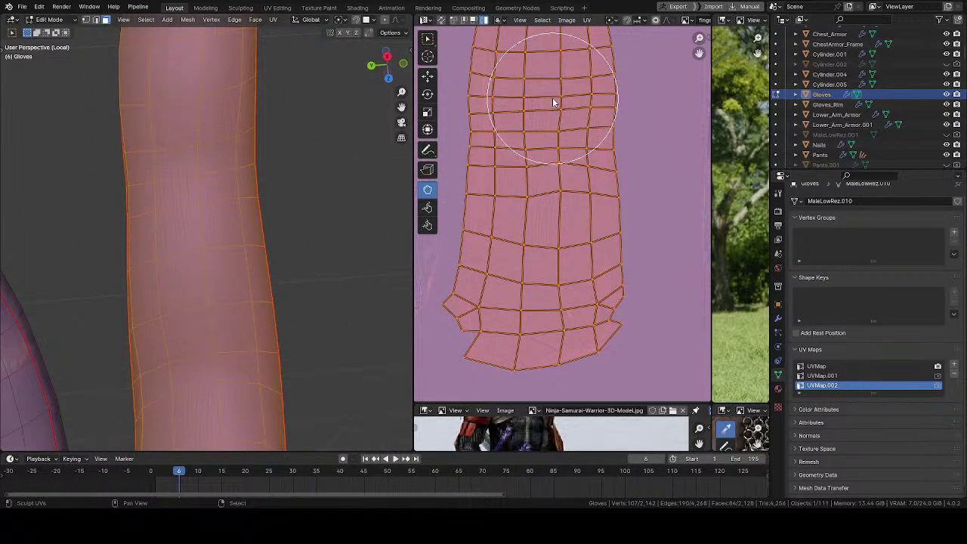
- Even out the rows across the finger island's middle section and pull the right side's lower-middle rows downward, reducing the brush radius between strokes
left_click_drag(552, 99, 553, 101)
middle_click_drag(552, 98, 553, 126)
left_click_drag(560, 122, 528, 99)
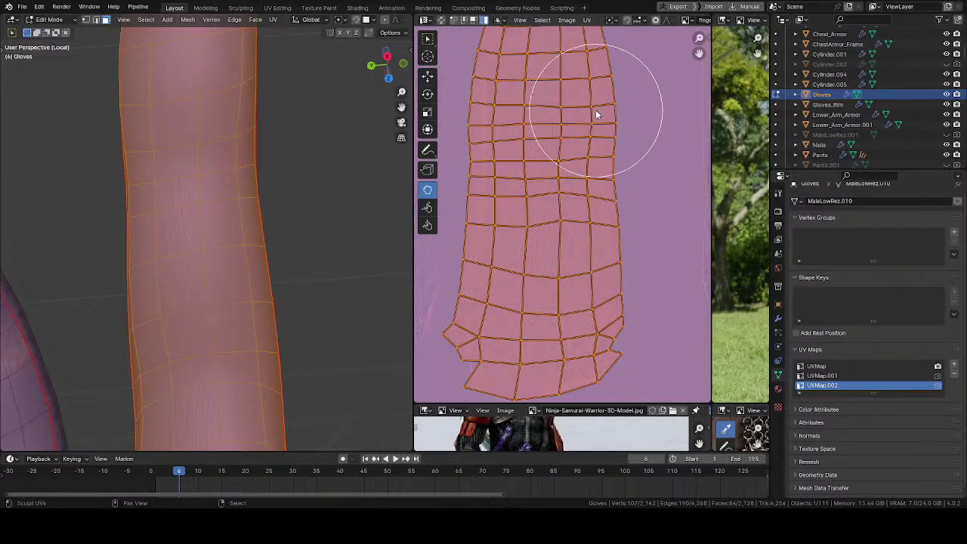
left_click_drag(595, 110, 595, 111)
middle_click_drag(525, 134, 529, 125)
key("f")
left_click(531, 128)
left_click_drag(565, 150, 566, 154)
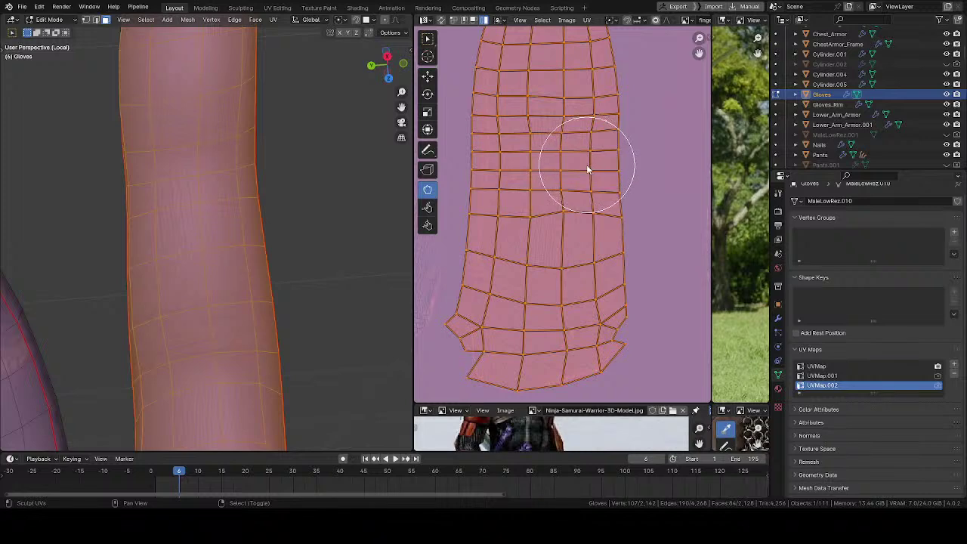
mouse_move(587, 169)
left_mouse_down()
mouse_move(598, 153)
mouse_move(554, 213)
mouse_move(494, 229)
mouse_move(598, 227)
left_mouse_up()
- Check the finger from a slightly different angle and lift the island's left and central lower-middle rows, resizing the brush between strokes
mouse_move(234, 254)
middle_mouse_down()
mouse_move(63, 245)
mouse_move(182, 315)
mouse_move(240, 324)
mouse_move(340, 246)
mouse_move(280, 248)
mouse_move(244, 284)
middle_mouse_up()
middle_click_drag(546, 184, 536, 163)
key("f")
left_click(502, 174)
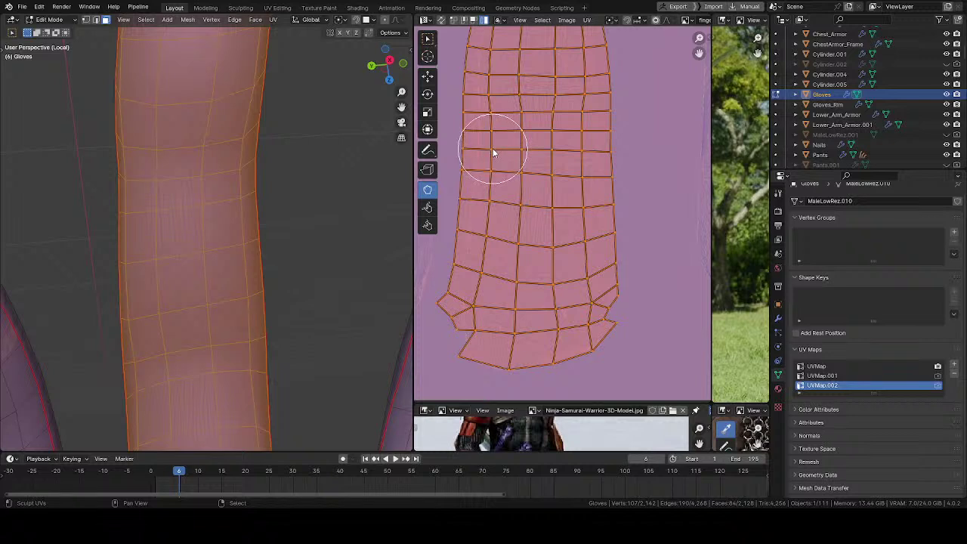
middle_click_drag(516, 167, 524, 114)
key("f")
left_click(566, 134)
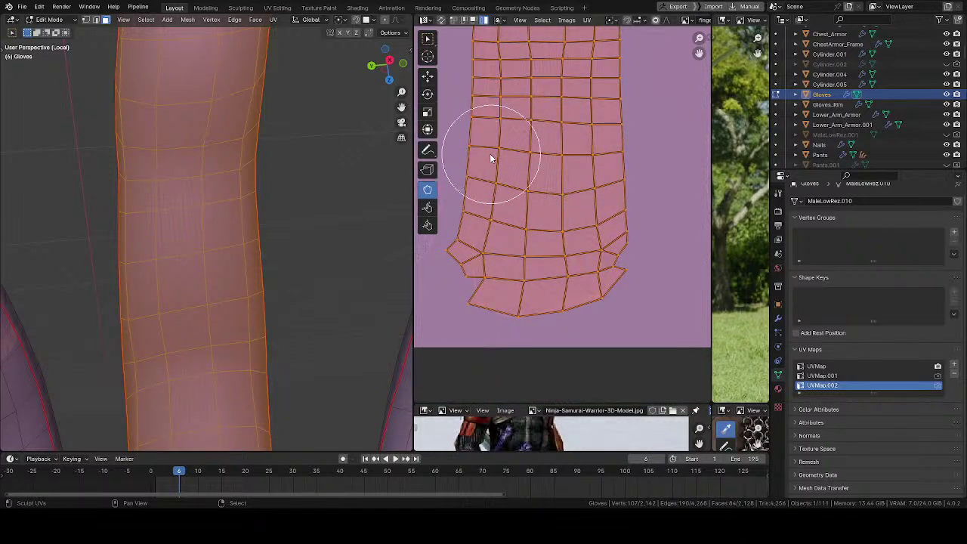
left_click_drag(478, 155, 480, 144)
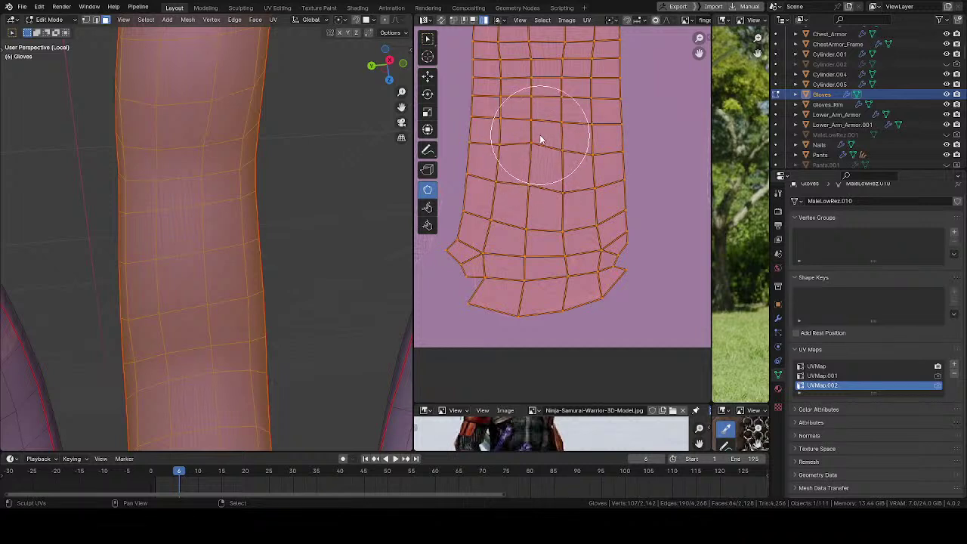
left_click_drag(540, 139, 542, 156)
key("f")
left_click(532, 160)
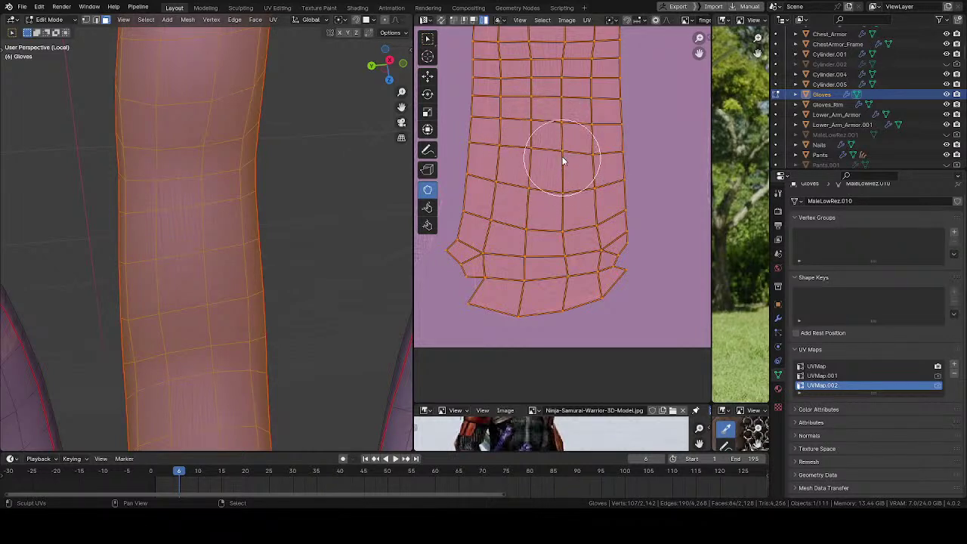
- Inspect the finger from the side and raise the closely spaced lower-middle rows across the island's width with a smaller brush
middle_click_drag(204, 242, 182, 246)
middle_click_drag(249, 200, 254, 197, "shift")
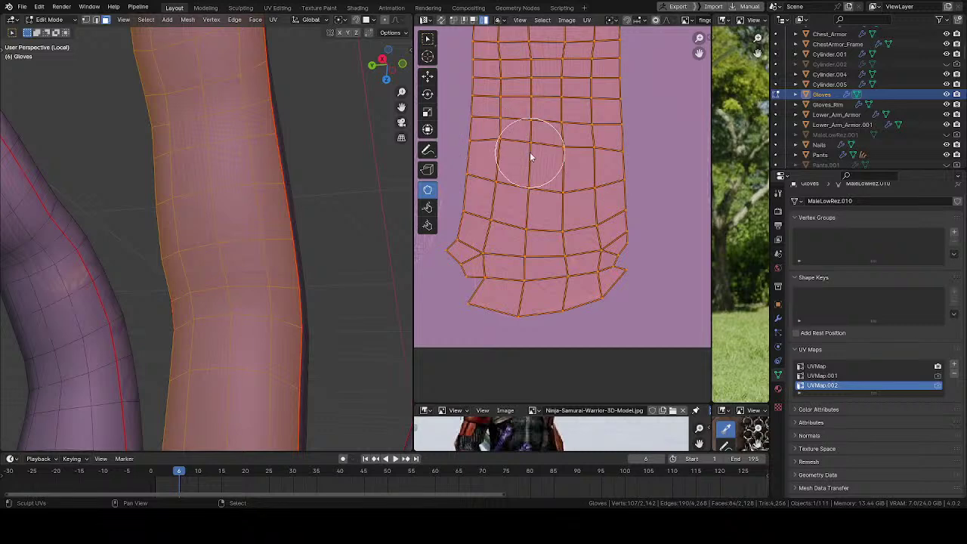
middle_click_drag(539, 123, 535, 155)
middle_click_drag(534, 155, 551, 139, "ctrl")
key("f")
left_click(549, 155)
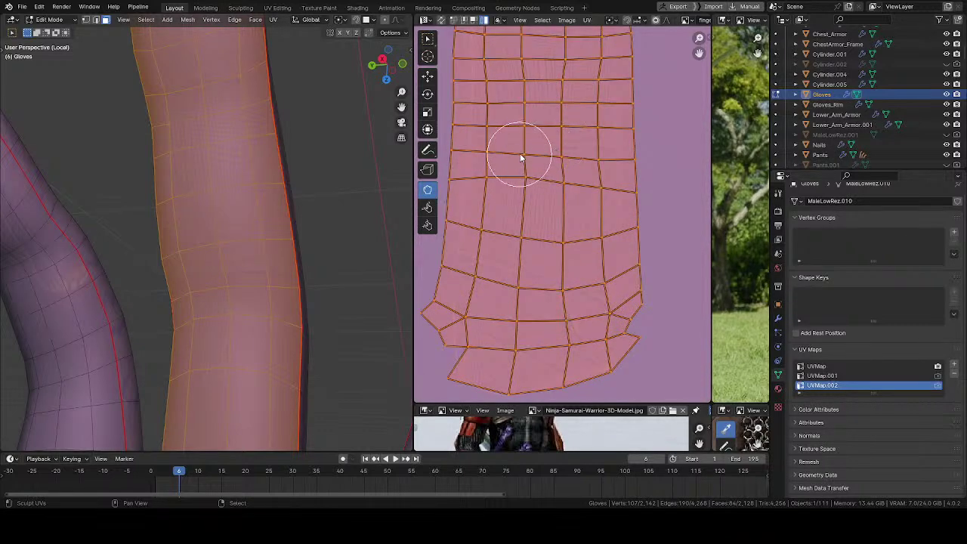
left_click_drag(521, 153, 524, 136)
mouse_move(490, 181)
left_mouse_down()
mouse_move(556, 184)
mouse_move(567, 147)
mouse_move(601, 170)
mouse_move(602, 187)
mouse_move(600, 179)
left_mouse_up()
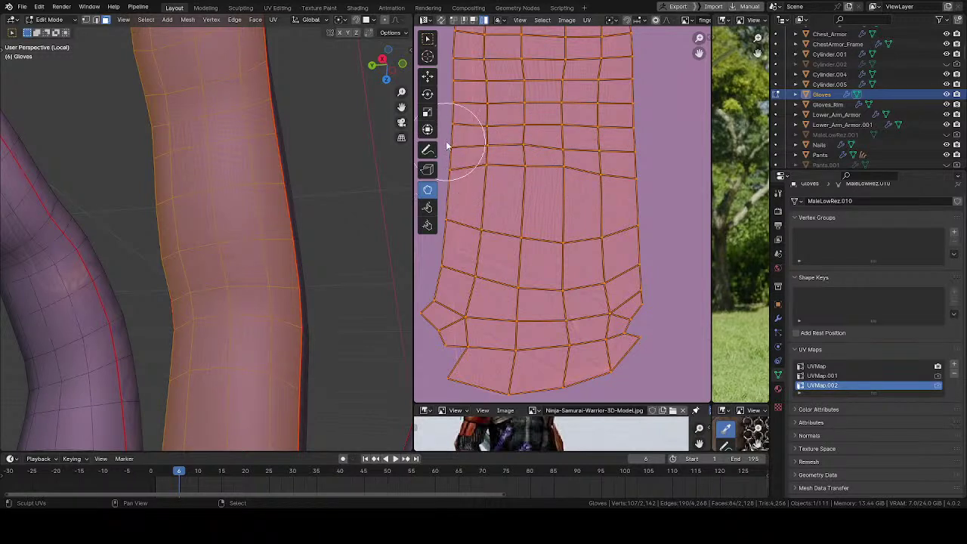
- Resize the brush and shift the tightly packed middle rows upward from the island's left edge to its right side
middle_click_drag(493, 106, 495, 168)
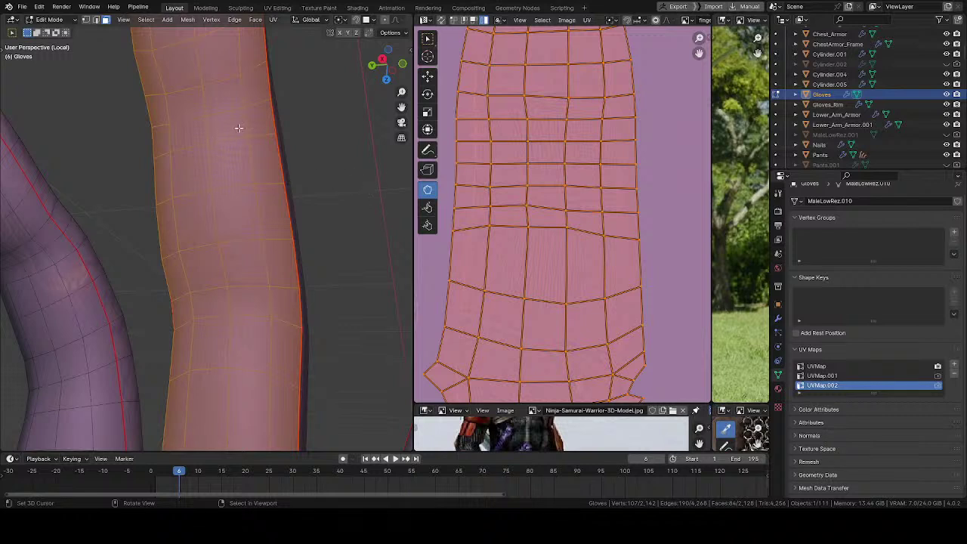
middle_click_drag(511, 151, 521, 174)
key("f")
left_click(524, 186)
mouse_move(466, 188)
left_mouse_down()
mouse_move(462, 166)
mouse_move(585, 169)
mouse_move(581, 178)
mouse_move(616, 185)
mouse_move(619, 169)
left_mouse_up()
- Adjust the brush radius and raise the left ends of the island's tightly packed middle rows
key("f")
left_click(593, 182)
key("f")
left_click(633, 183)
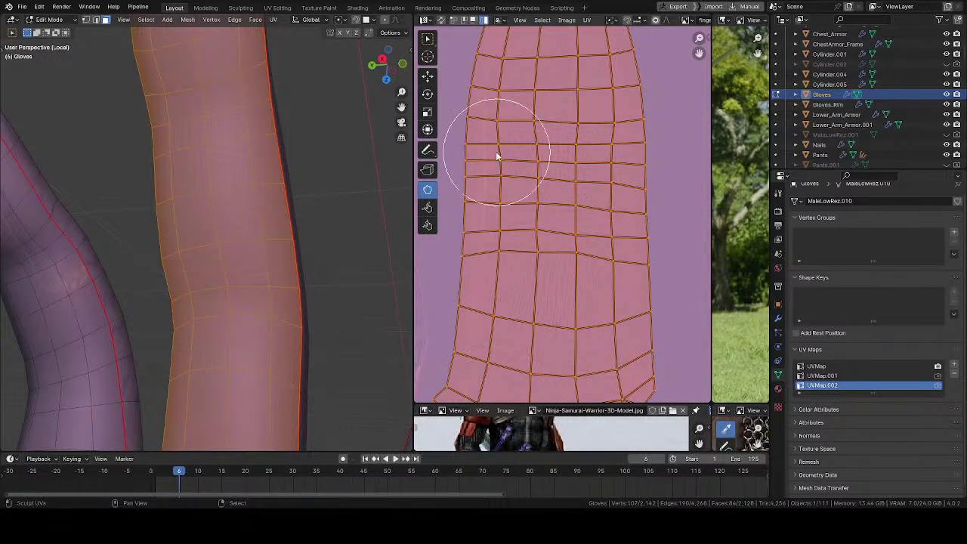
left_click_drag(484, 153, 484, 137)
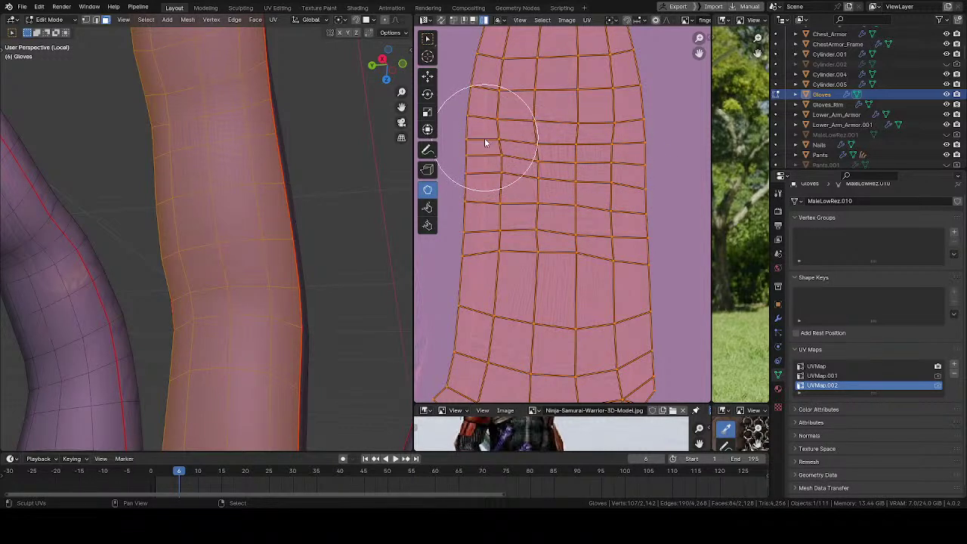
- Shrink the brush and nudge the central vertices of the upper-middle row slightly upward
middle_click_drag(498, 139, 515, 178)
key("f")
left_click(491, 177)
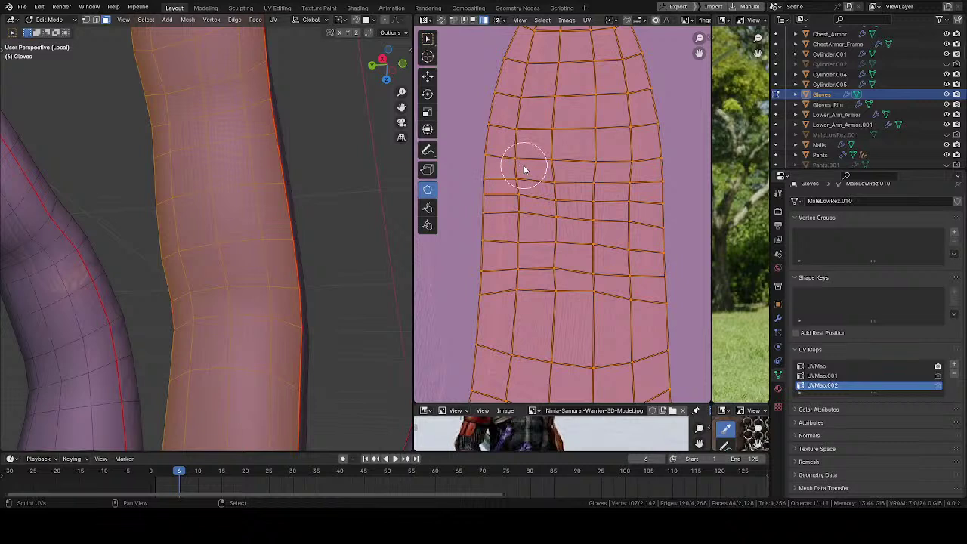
left_click_drag(559, 157, 555, 144)
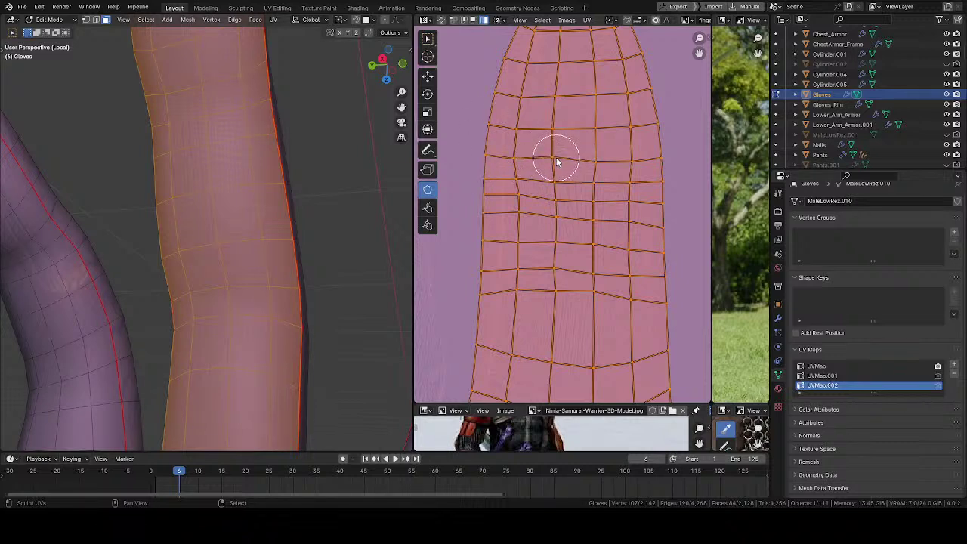
- Check the finger's crease, undo a trial stroke on the left, and straighten the centre and right of the island's upper-middle rows
mouse_move(212, 181)
middle_mouse_down()
mouse_move(125, 224)
mouse_move(272, 185)
middle_mouse_up()
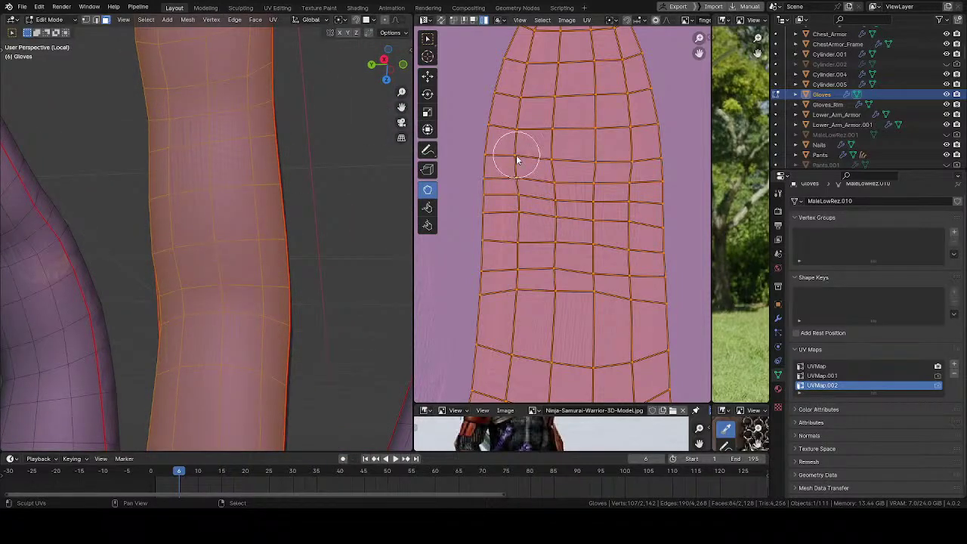
left_click_drag(516, 156, 520, 170)
key("ctrl+z")
left_click_drag(555, 179, 562, 184)
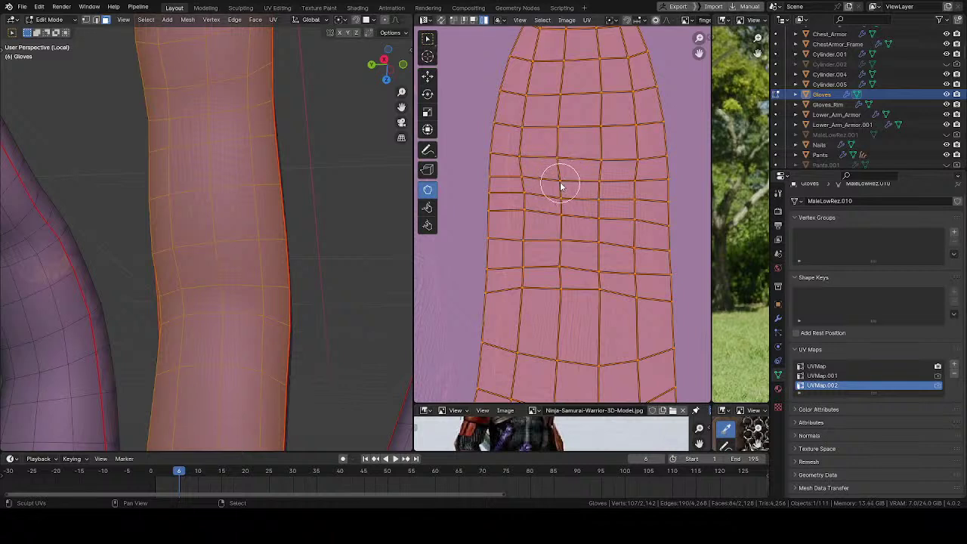
left_click_drag(603, 157, 635, 153)
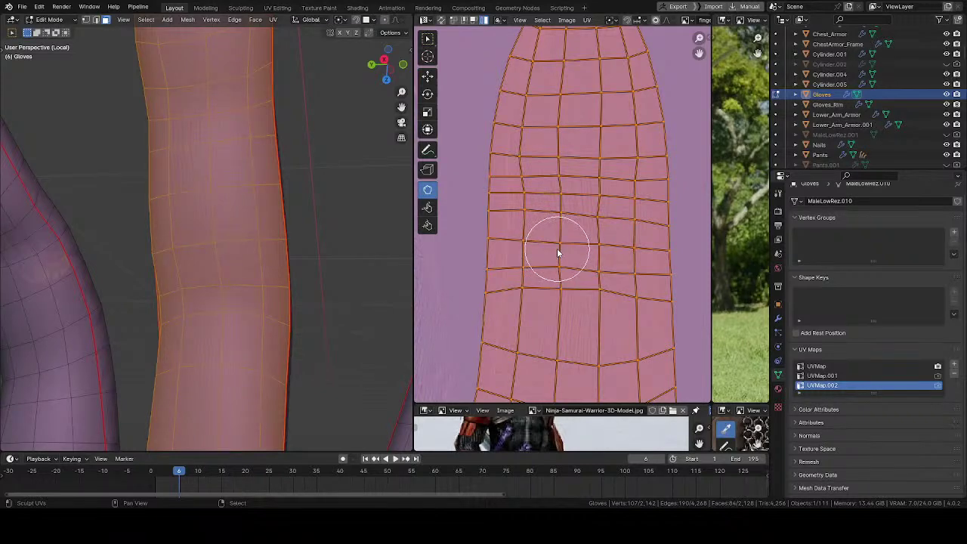
- View the fingers without the mesh overlay and smooth the centre and right side of the island's lower-middle rows
middle_click_drag(227, 227, 295, 223)
left_click(230, 198)
scroll(226, 191, "down", 2)
left_click_drag(629, 295, 575, 295)
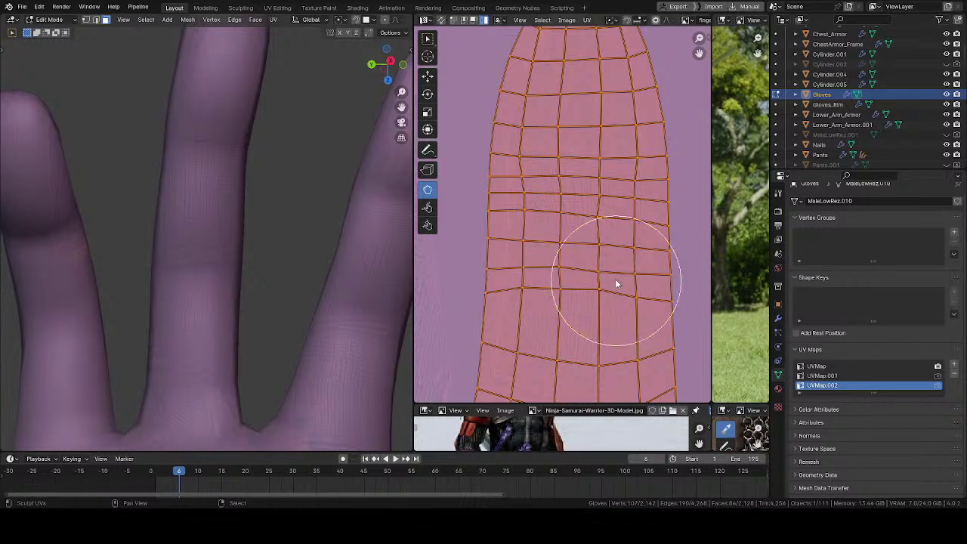
mouse_move(615, 260)
left_mouse_down()
mouse_move(614, 296)
mouse_move(574, 319)
left_mouse_up()
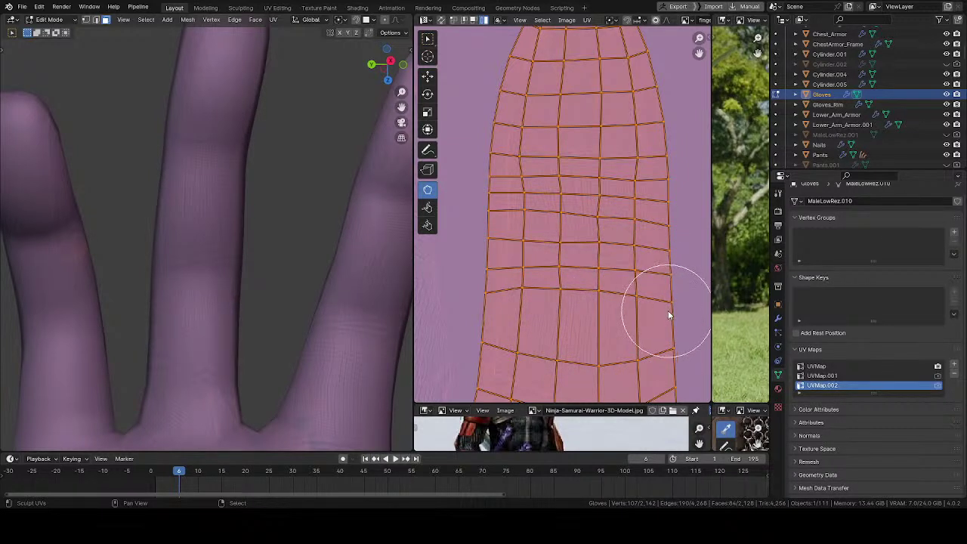
- Enlarge the brush and lift the middle of the first wide row below the tightly packed rows to level it
middle_click_drag(605, 339, 596, 246)
key("f")
left_click(624, 272)
key("f")
left_click(526, 264)
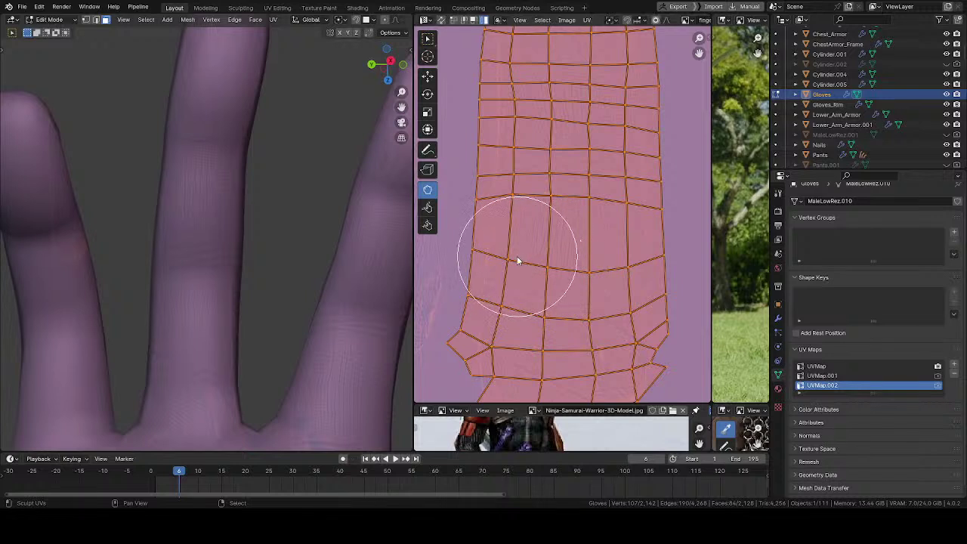
mouse_move(506, 261)
left_mouse_down()
mouse_move(521, 250)
mouse_move(566, 250)
left_mouse_up()
- Adjust the brush radius and pull the centre and left of the next row above the island's base upward
key("f")
left_click(593, 276)
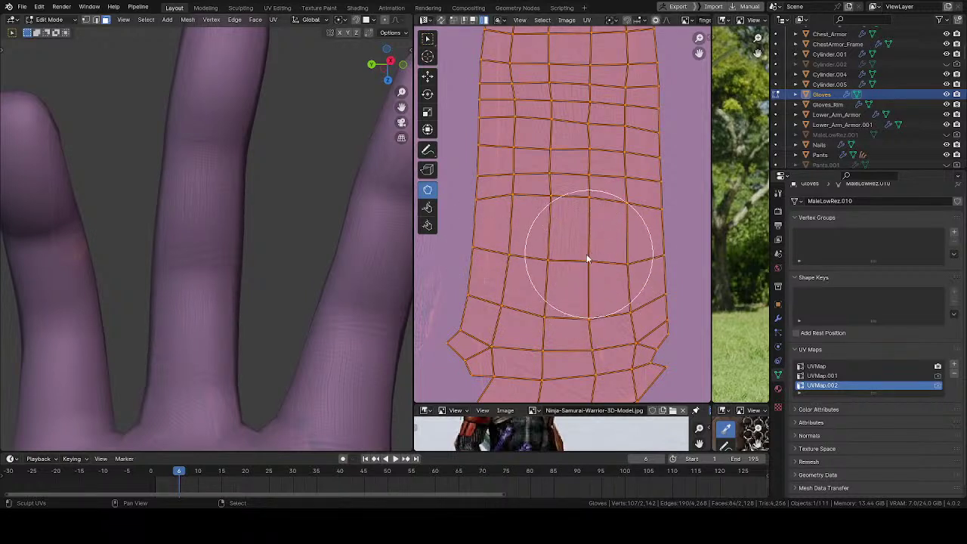
mouse_move(614, 302)
left_mouse_down()
mouse_move(486, 308)
mouse_move(539, 323)
mouse_move(544, 312)
left_mouse_up()
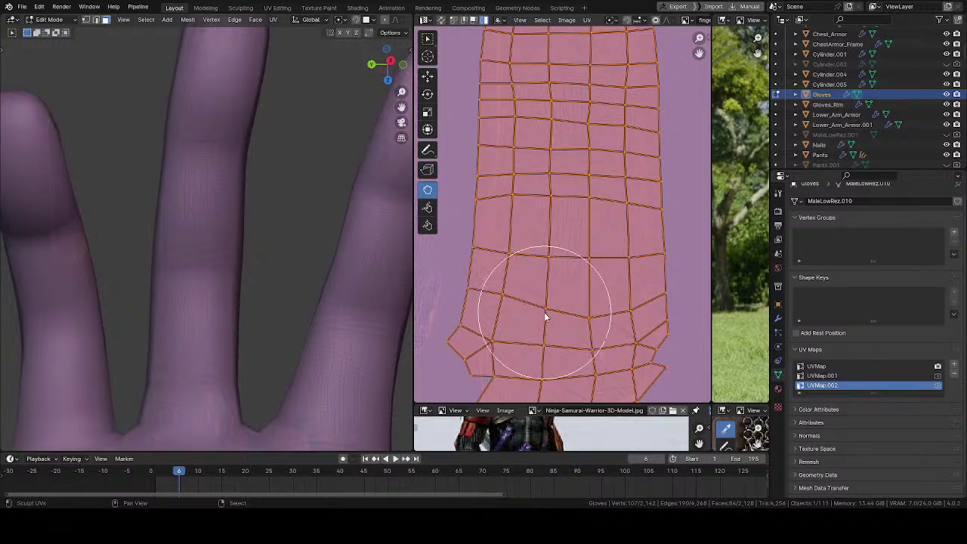
- Pull the UV rows near the base of the finger island toward the fingertip with an enlarged Grab brush
mouse_move(378, 317)
middle_mouse_down()
mouse_move(233, 218)
mouse_move(114, 226)
middle_mouse_up()
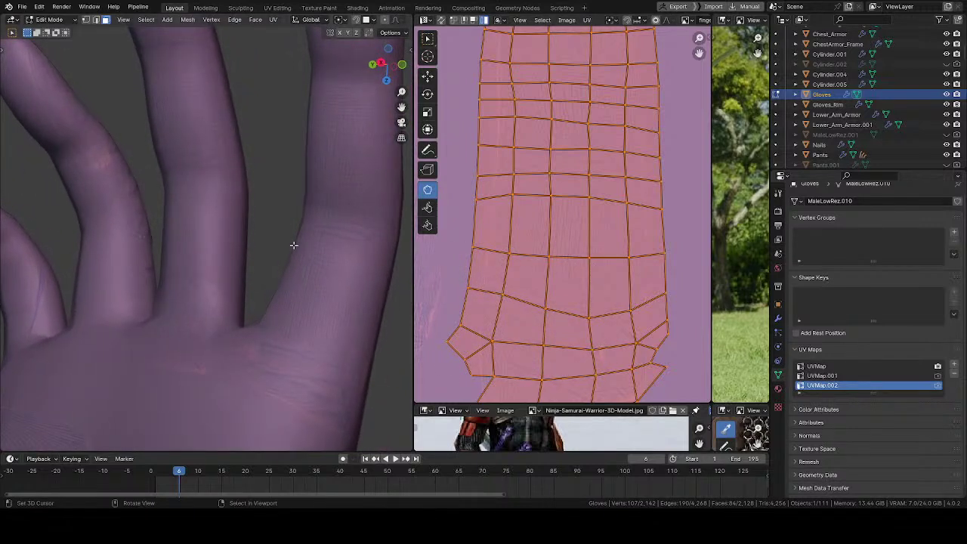
key("f")
left_click(501, 308)
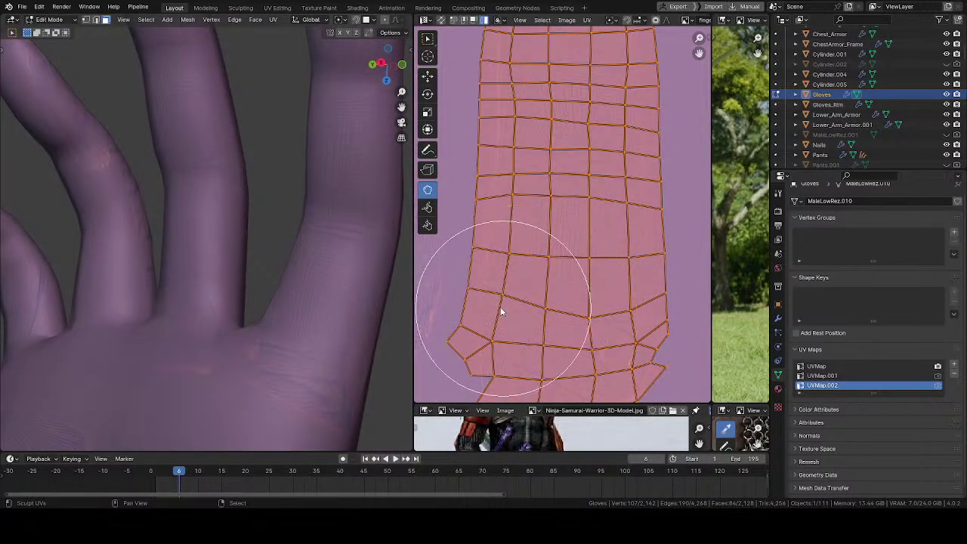
mouse_move(498, 286)
left_mouse_down()
mouse_move(501, 309)
mouse_move(489, 315)
mouse_move(501, 275)
mouse_move(542, 306)
mouse_move(561, 287)
mouse_move(585, 307)
mouse_move(591, 268)
mouse_move(604, 302)
mouse_move(633, 324)
mouse_move(529, 302)
mouse_move(466, 307)
mouse_move(498, 315)
mouse_move(509, 252)
mouse_move(521, 250)
mouse_move(473, 253)
mouse_move(508, 244)
left_mouse_up()
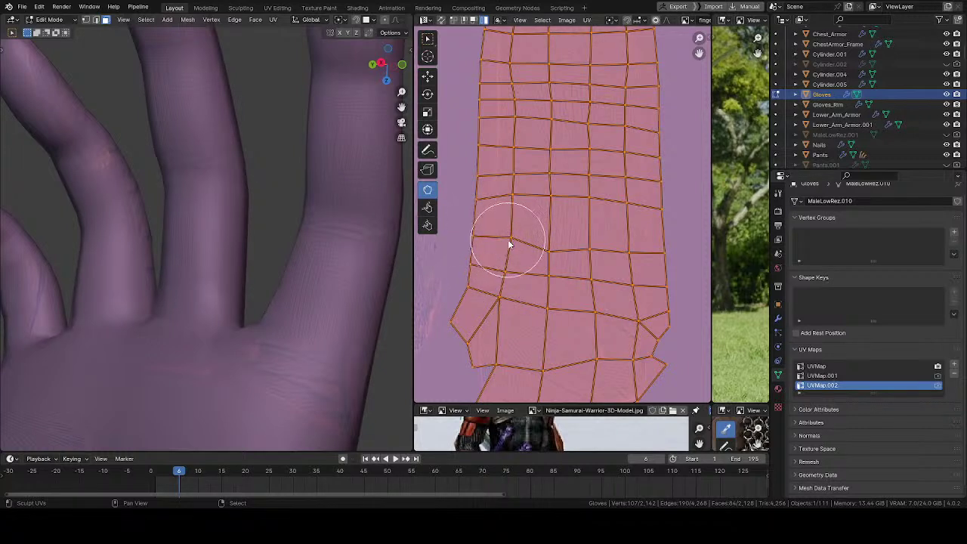
mouse_move(585, 253)
left_mouse_down()
mouse_move(606, 265)
mouse_move(548, 293)
left_mouse_up()
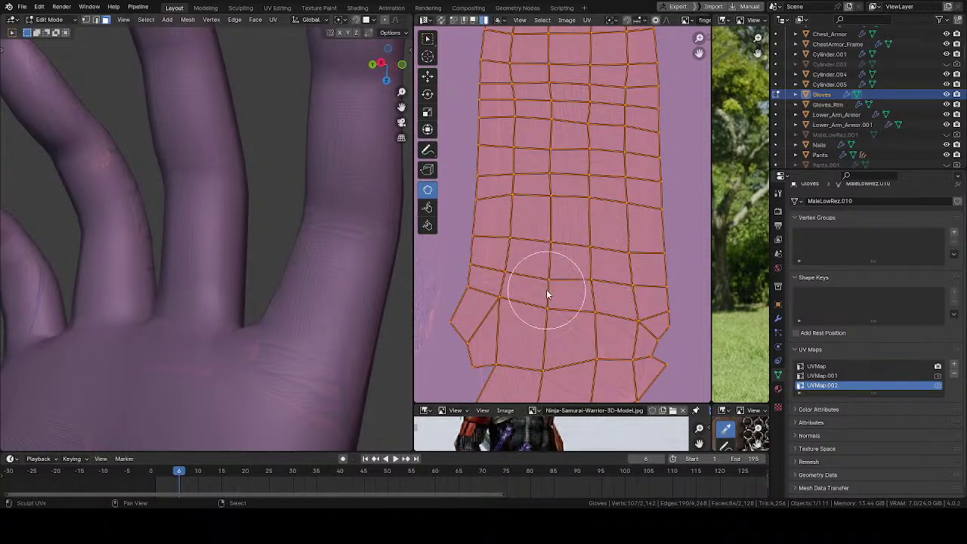
- Reshape the finger island's left base corner around the small webbing flap, spreading its inner vertices outward
scroll(249, 276, "up", 5)
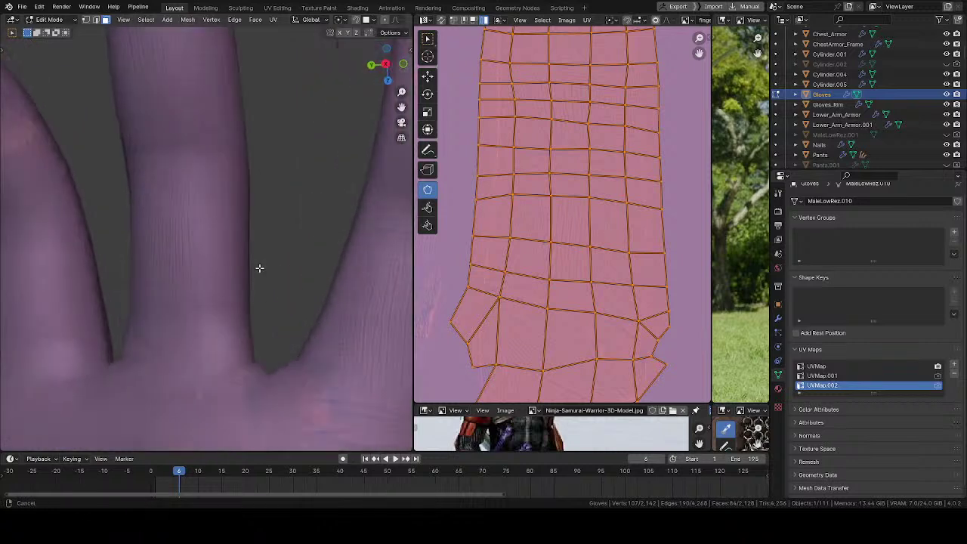
mouse_move(592, 285)
left_mouse_down()
mouse_move(599, 321)
mouse_move(597, 246)
mouse_move(582, 282)
mouse_move(602, 285)
mouse_move(602, 295)
mouse_move(535, 292)
mouse_move(539, 275)
mouse_move(565, 304)
mouse_move(513, 303)
mouse_move(514, 268)
mouse_move(506, 282)
mouse_move(565, 281)
mouse_move(579, 269)
mouse_move(593, 282)
mouse_move(494, 340)
mouse_move(460, 324)
left_mouse_up()
middle_click_drag(450, 269, 543, 260)
key("f")
left_click(526, 280)
mouse_move(508, 222)
left_mouse_down()
mouse_move(544, 249)
mouse_move(542, 297)
mouse_move(516, 270)
mouse_move(548, 325)
mouse_move(524, 317)
mouse_move(551, 313)
mouse_move(576, 274)
left_mouse_up()
left_click_drag(587, 224, 580, 192)
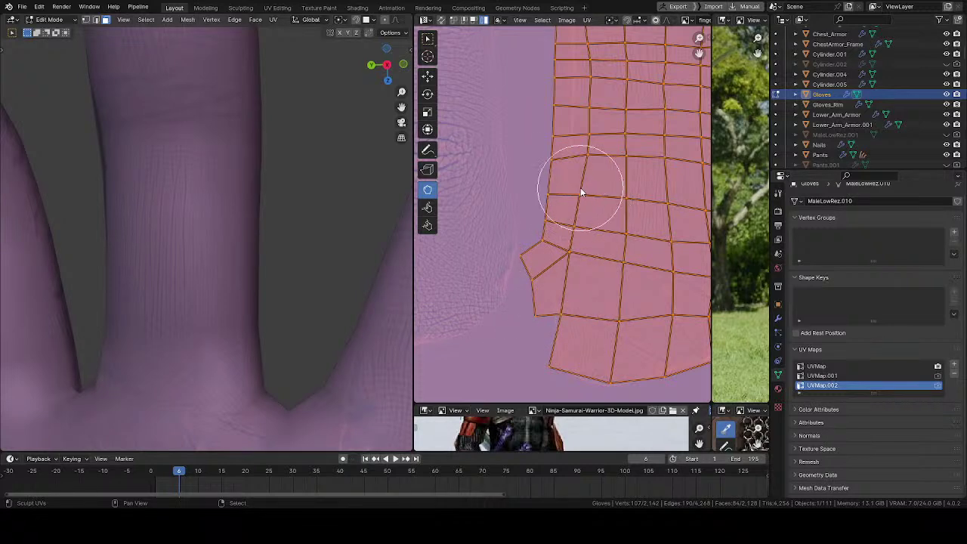
left_click_drag(595, 118, 586, 112)
middle_click_drag(586, 112, 562, 91)
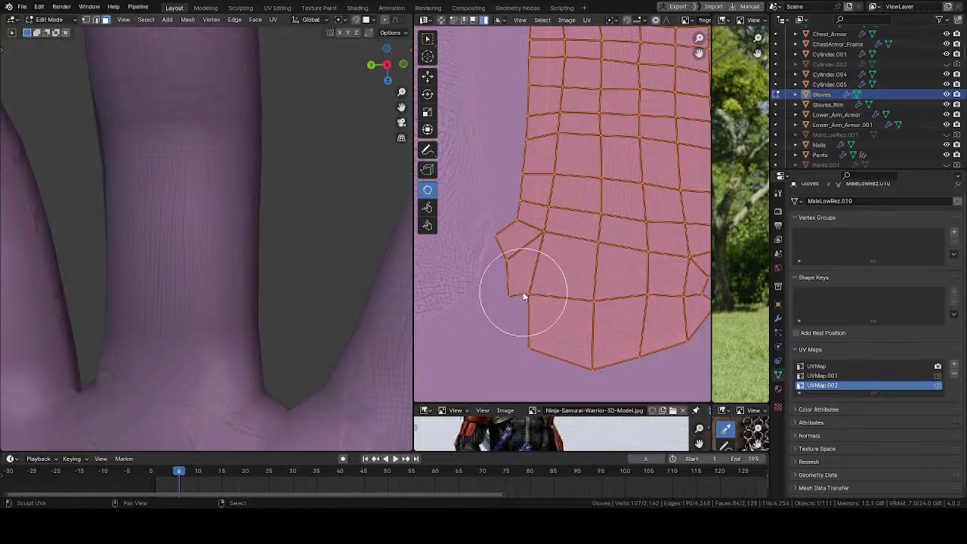
left_click_drag(553, 229, 532, 225)
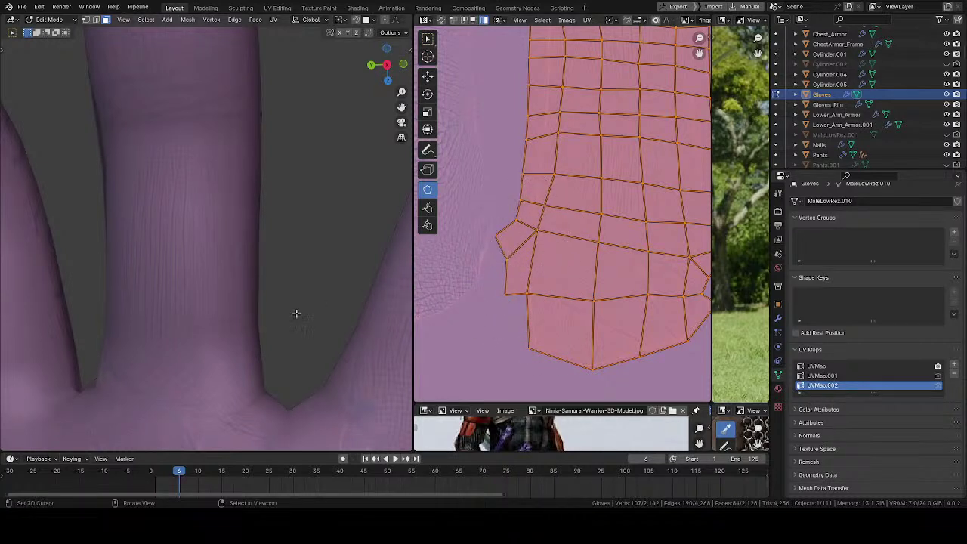
- Pull the centre of the finger's base row down and relax the UV rows above it to even their spacing
mouse_move(296, 313)
middle_mouse_down()
mouse_move(194, 302)
mouse_move(222, 328)
mouse_move(275, 267)
mouse_move(256, 265)
mouse_move(263, 253)
middle_mouse_up()
mouse_move(544, 239)
left_mouse_down()
mouse_move(542, 264)
mouse_move(539, 244)
mouse_move(611, 253)
mouse_move(597, 278)
left_mouse_up()
middle_click_drag(605, 251, 531, 232)
key("f")
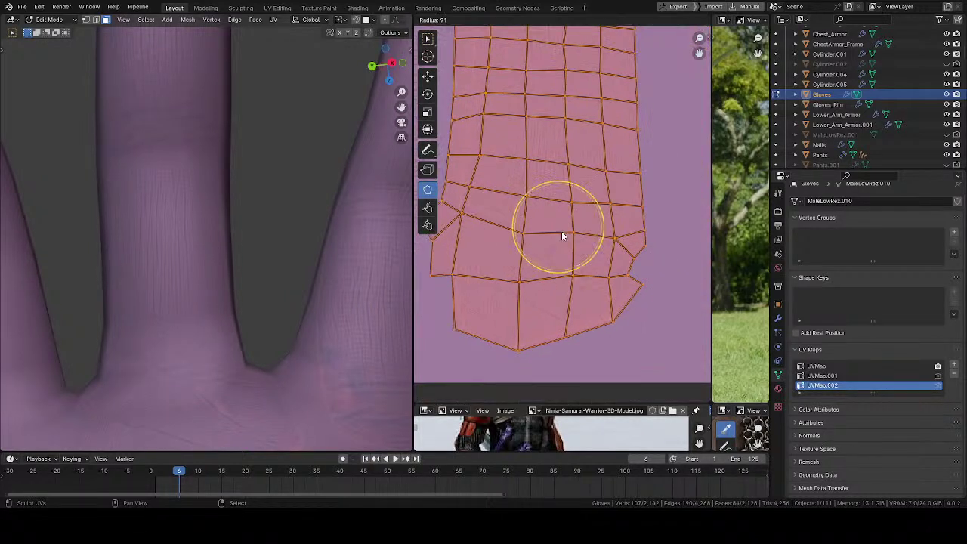
left_click(566, 238)
mouse_move(572, 235)
left_mouse_down()
mouse_move(570, 258)
mouse_move(622, 249)
left_mouse_up()
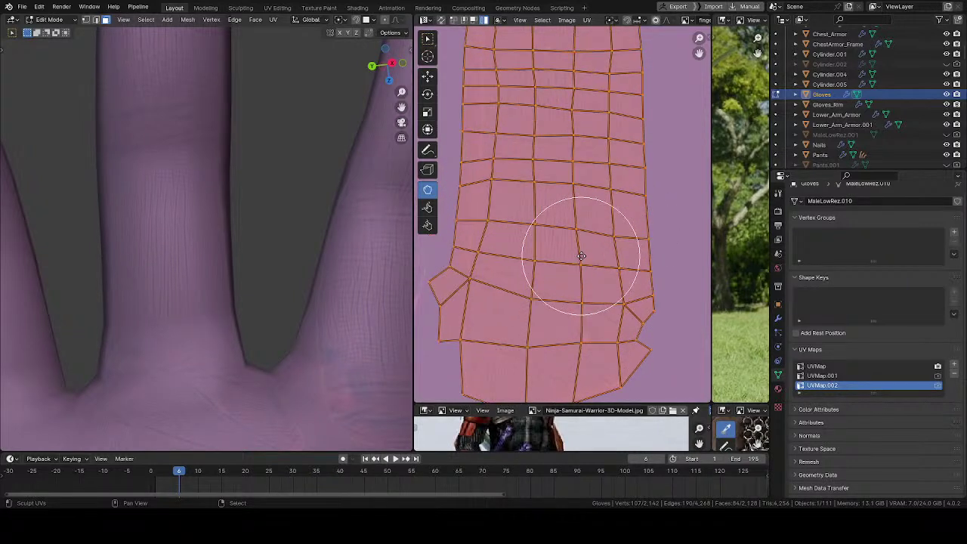
mouse_move(581, 256)
left_mouse_down("shift")
mouse_move(609, 233)
mouse_move(559, 237)
mouse_move(600, 234)
mouse_move(565, 233)
mouse_move(563, 219)
mouse_move(576, 214)
mouse_move(529, 215)
mouse_move(497, 198)
mouse_move(567, 170)
mouse_move(543, 143)
mouse_move(587, 132)
mouse_move(536, 134)
left_mouse_up("shift")
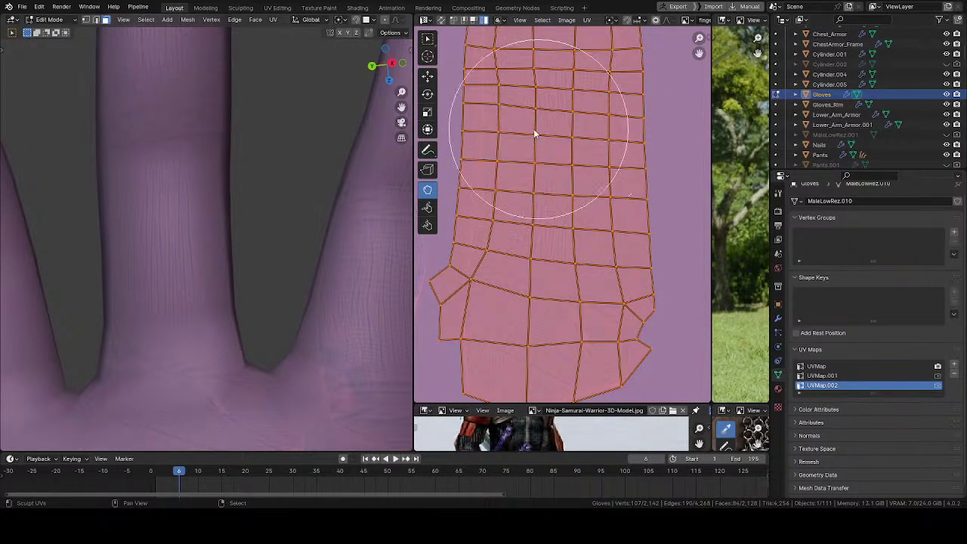
- Shift the rows in the middle of the finger island upward with a larger Grab brush to balance the texture stretch
mouse_move(249, 245)
middle_mouse_down()
mouse_move(81, 241)
mouse_move(181, 205)
middle_mouse_up()
middle_click_drag(601, 182, 583, 191)
scroll(593, 242, "up", 1)
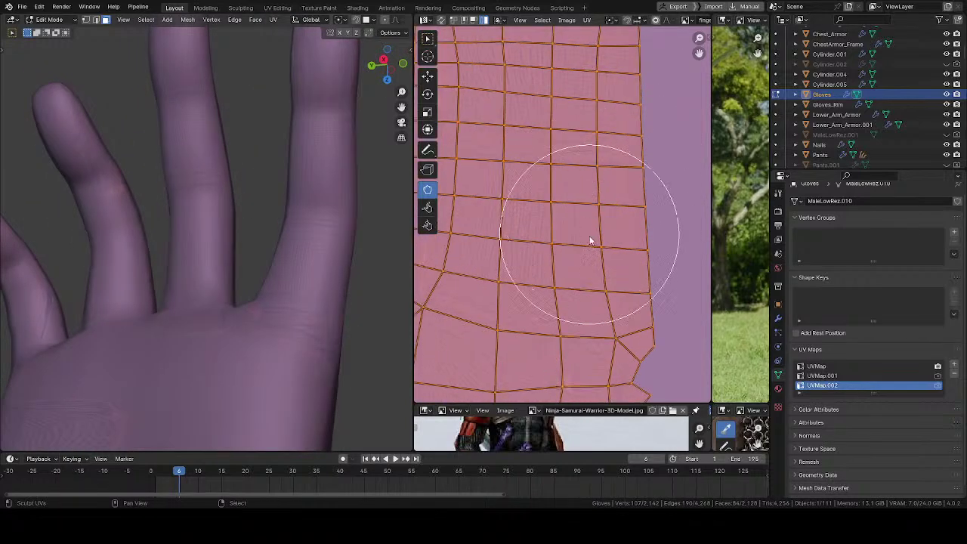
middle_click_drag(589, 235, 591, 192)
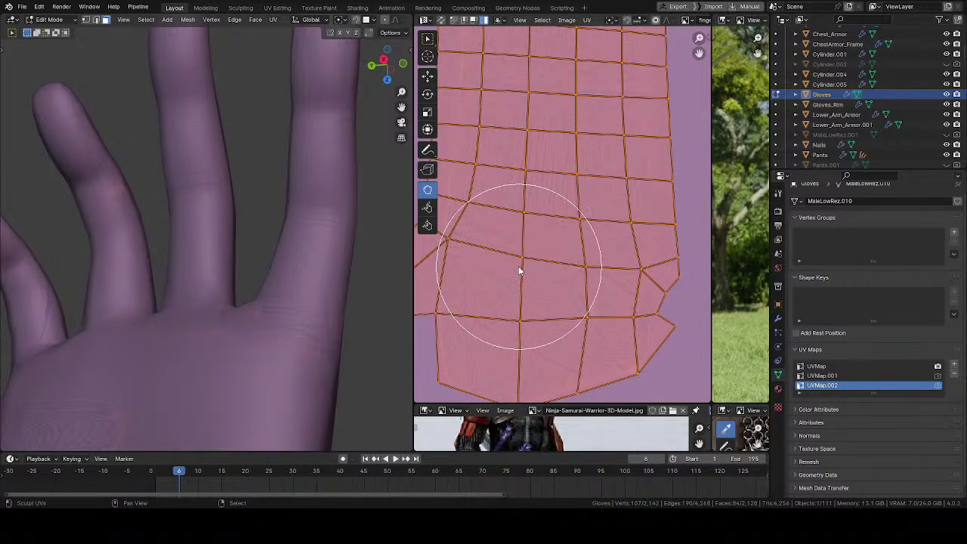
mouse_move(355, 295)
middle_mouse_down()
mouse_move(216, 324)
mouse_move(232, 210)
mouse_move(267, 300)
mouse_move(261, 278)
mouse_move(239, 284)
mouse_move(347, 292)
mouse_move(332, 302)
mouse_move(309, 362)
mouse_move(125, 261)
mouse_move(205, 317)
mouse_move(234, 293)
middle_mouse_up()
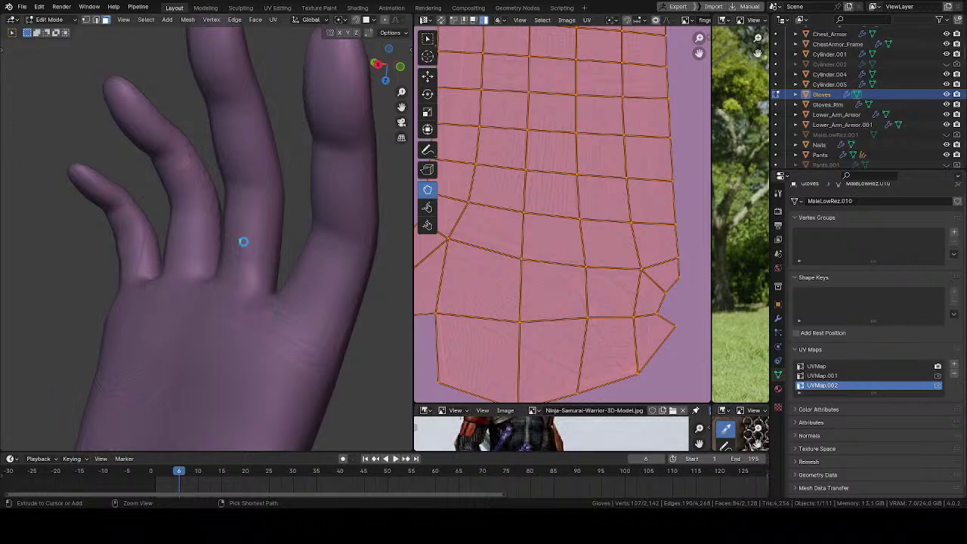
middle_click_drag(256, 260, 263, 265)
mouse_move(541, 156)
middle_mouse_down()
mouse_move(551, 210)
mouse_move(543, 195)
middle_mouse_up()
middle_click_drag(543, 194, 565, 208)
key("f")
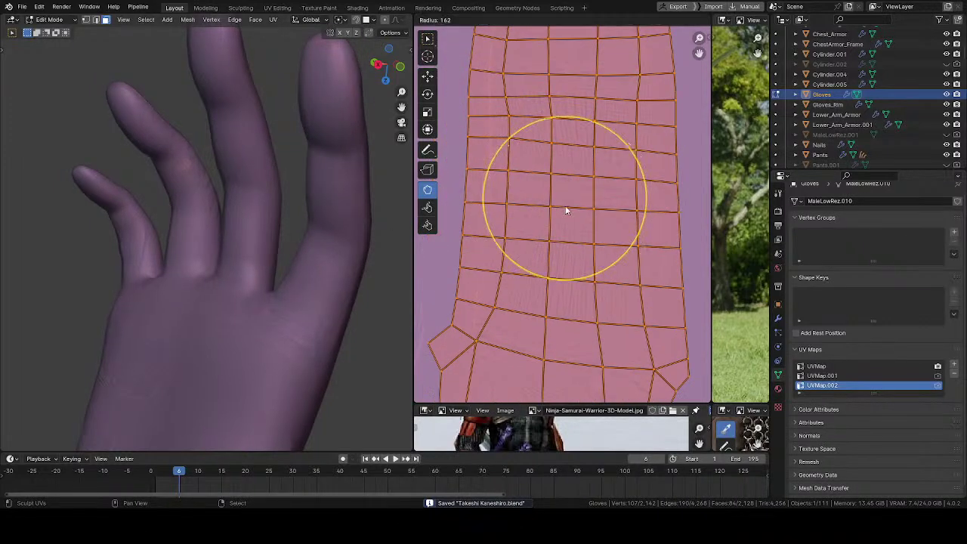
left_click(565, 207)
left_click_drag(535, 218, 535, 195)
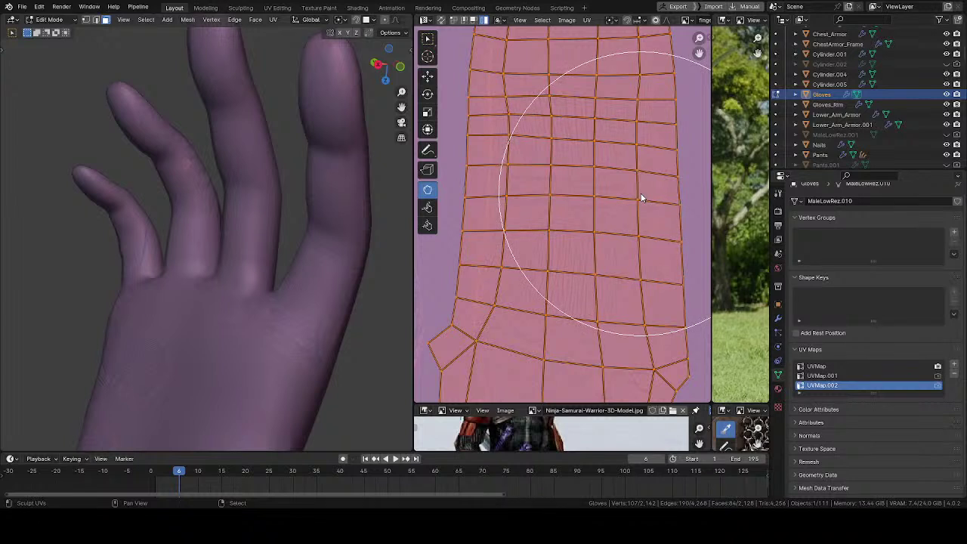
- Relax the UV vertices along the left edge of the finger island's middle rows with a smaller brush
scroll(277, 194, "up", 3)
mouse_move(277, 194)
middle_mouse_down()
mouse_move(405, 195)
mouse_move(352, 209)
middle_mouse_up()
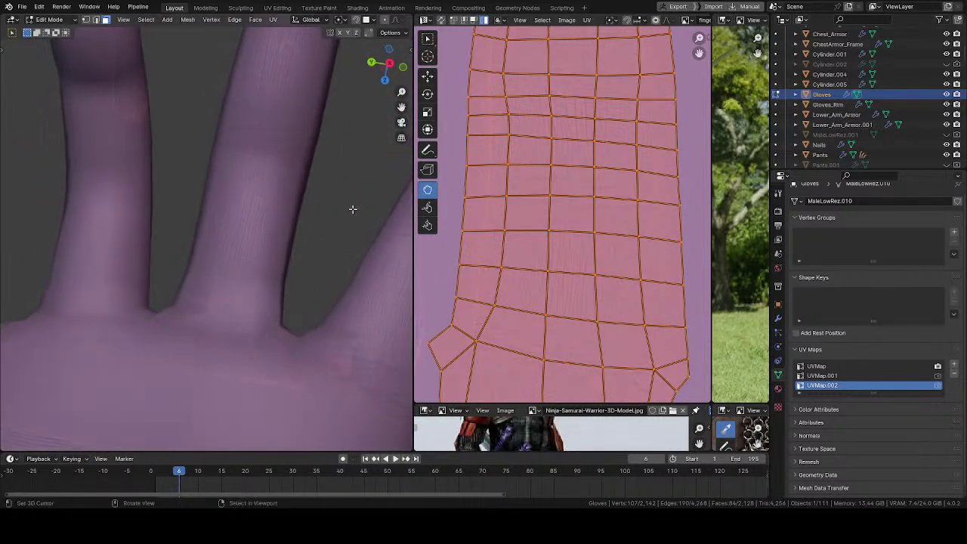
key("f")
left_click(483, 153)
mouse_move(507, 133)
left_mouse_down("shift")
mouse_move(557, 131)
mouse_move(497, 89)
left_mouse_up("shift")
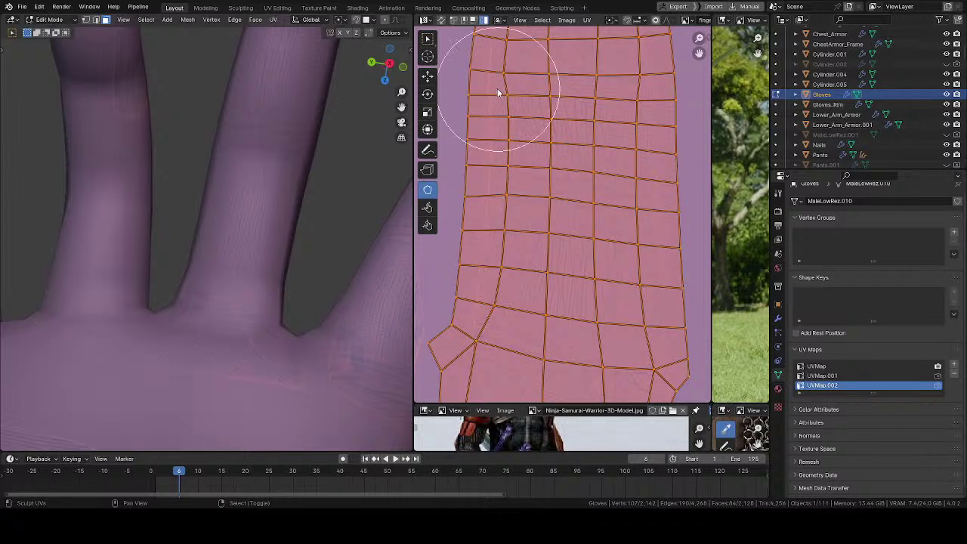
- Check the texture on the glove fingers and save the project file
scroll(260, 300, "up", 3)
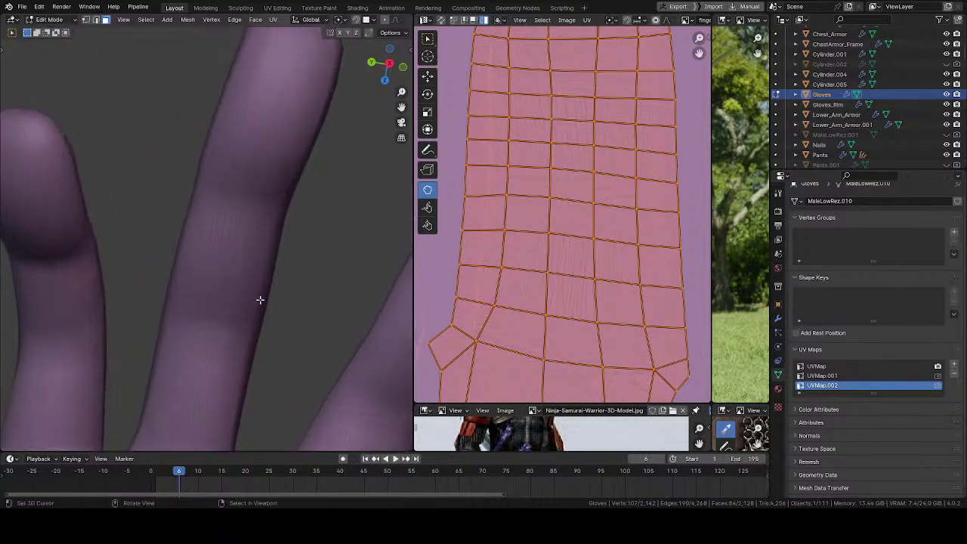
scroll(225, 268, "down", 2)
middle_click_drag(224, 267, 191, 257)
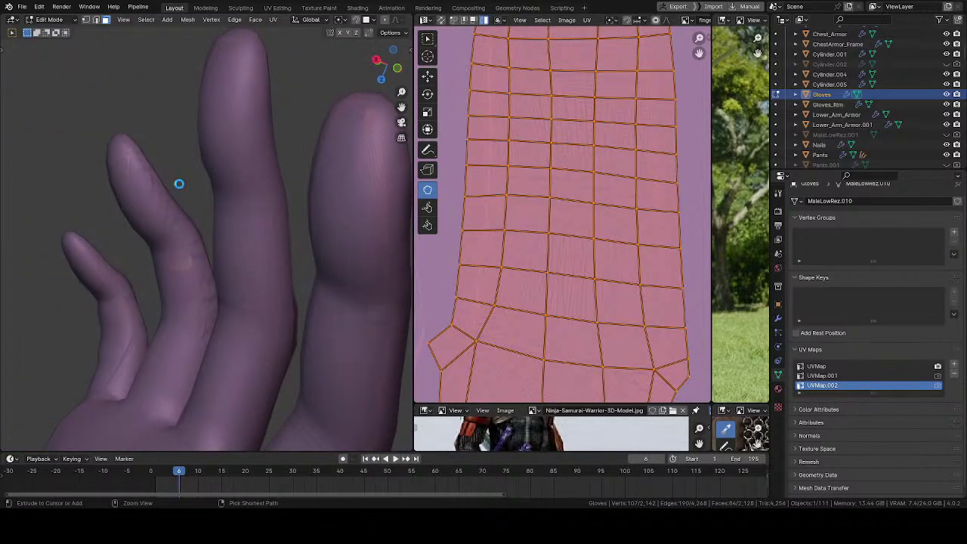
key("ctrl+s")
- Push the rounded fingertip of the UV island down toward the finger body with a large Grab brush
middle_click_drag(565, 168, 558, 252)
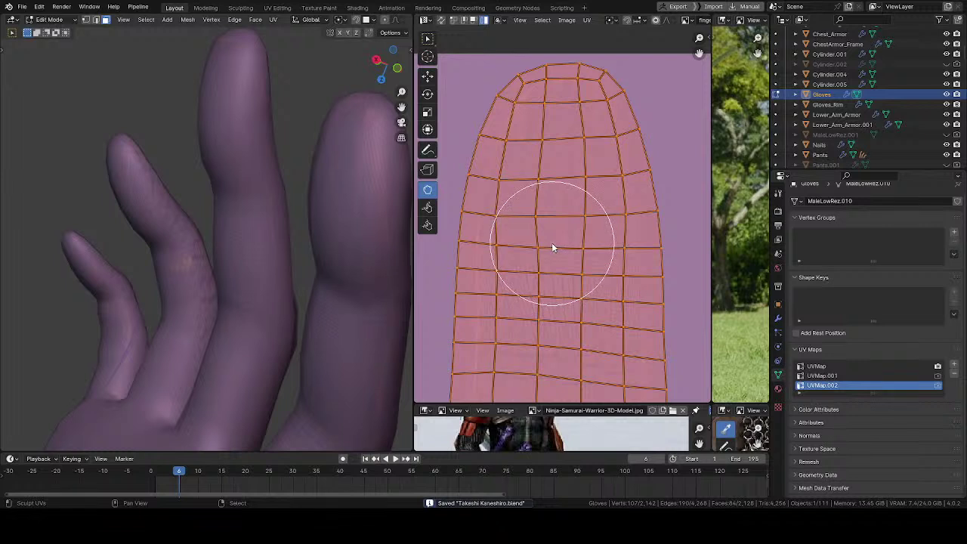
middle_click_drag(560, 144, 548, 189)
key("f")
left_click(594, 200)
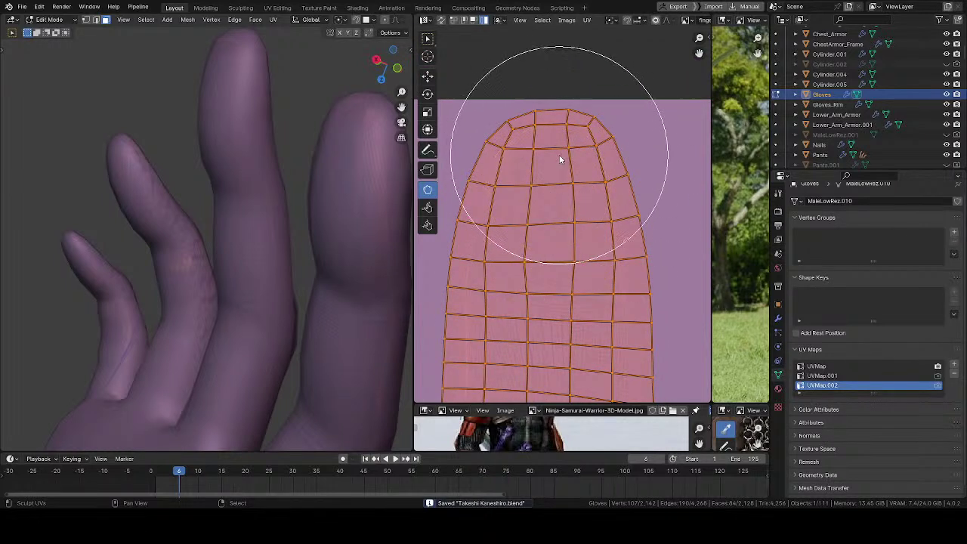
left_click_drag(561, 147, 560, 191)
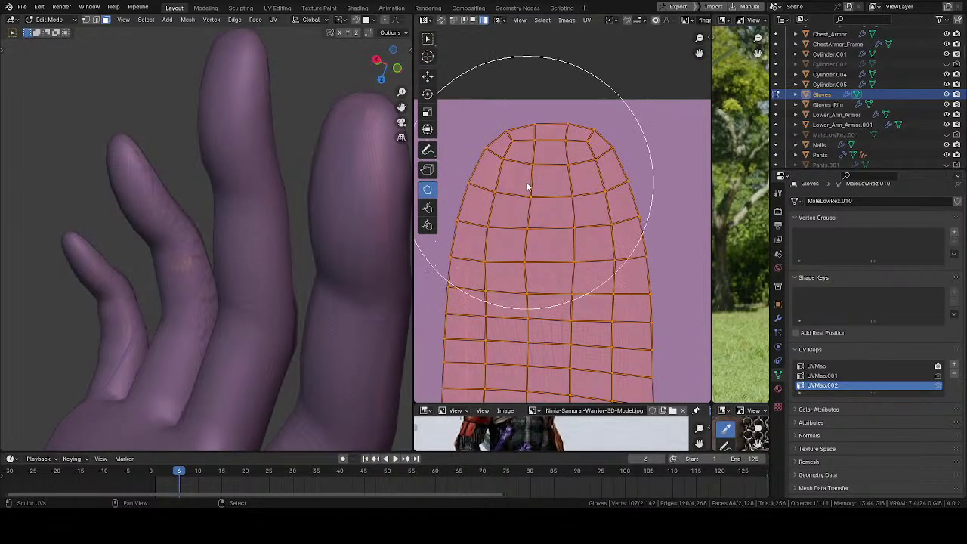
- Pull the left side of the fingertip UVs inward with a slightly smaller Grab brush
key("bracketleft")
left_click_drag(483, 194, 495, 201)
key("bracketleft")
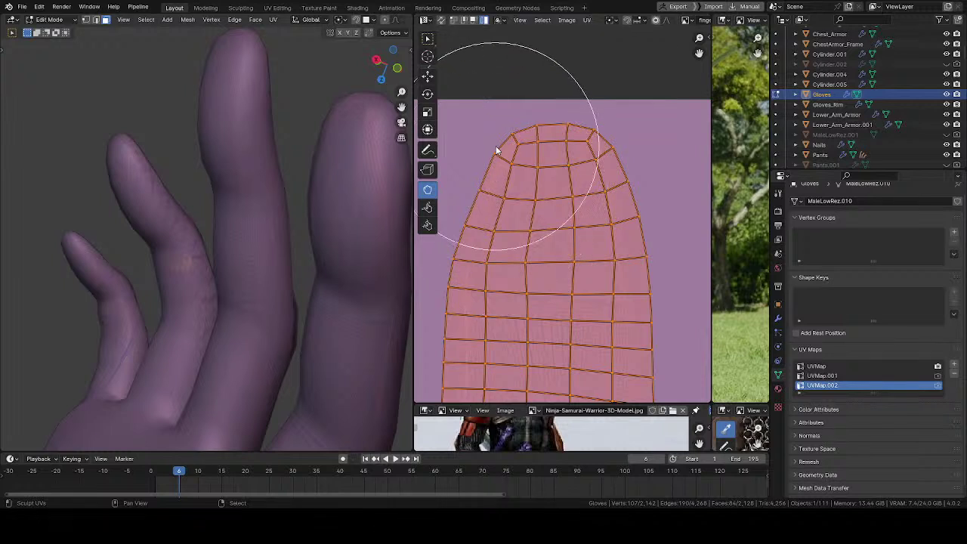
left_click_drag(495, 146, 504, 148)
- Narrow the right side of the finger island from the tip down to the middle rows by moving its edge inward
mouse_move(536, 168)
middle_mouse_down()
mouse_move(519, 156)
mouse_move(474, 169)
middle_mouse_up()
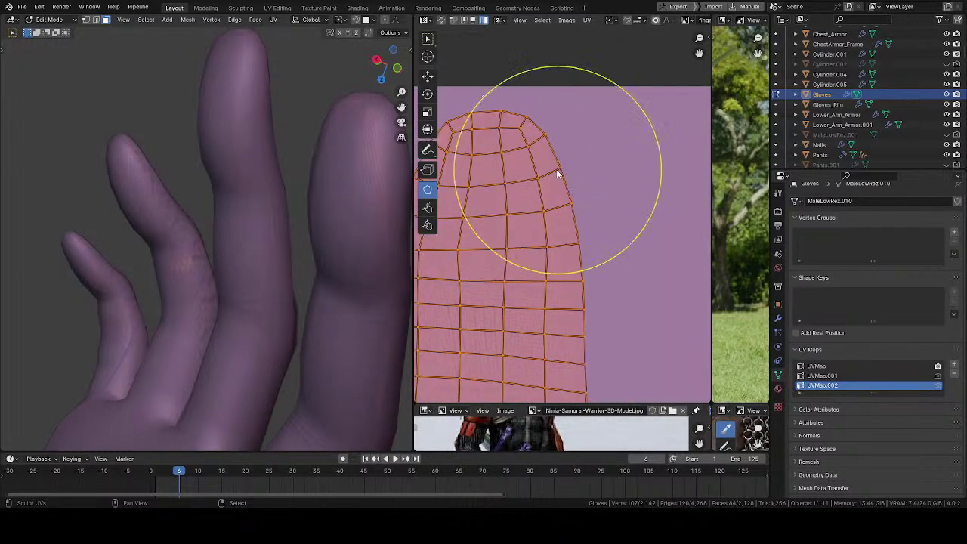
left_click_drag(555, 177, 538, 187)
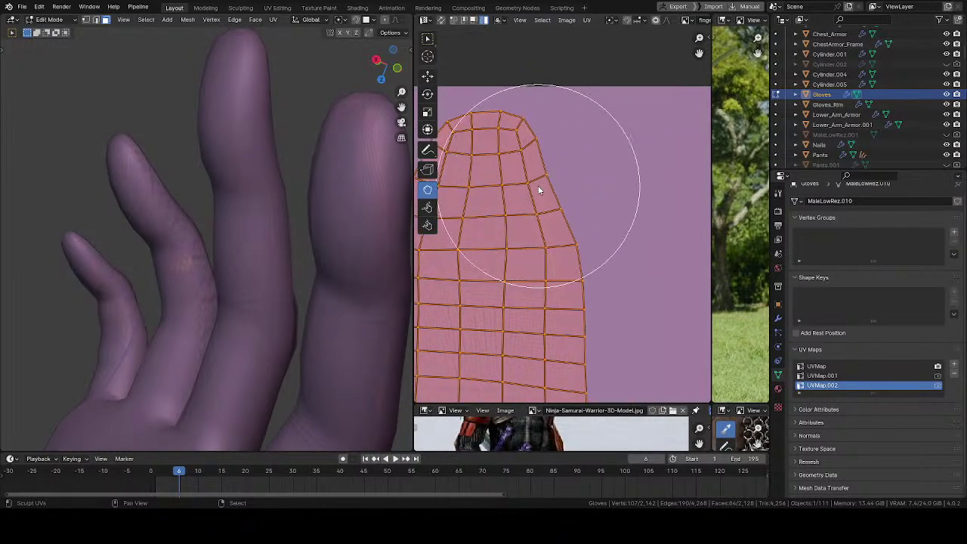
left_click_drag(576, 255, 559, 259)
key("f")
left_click(582, 260)
key("f")
left_click(595, 341)
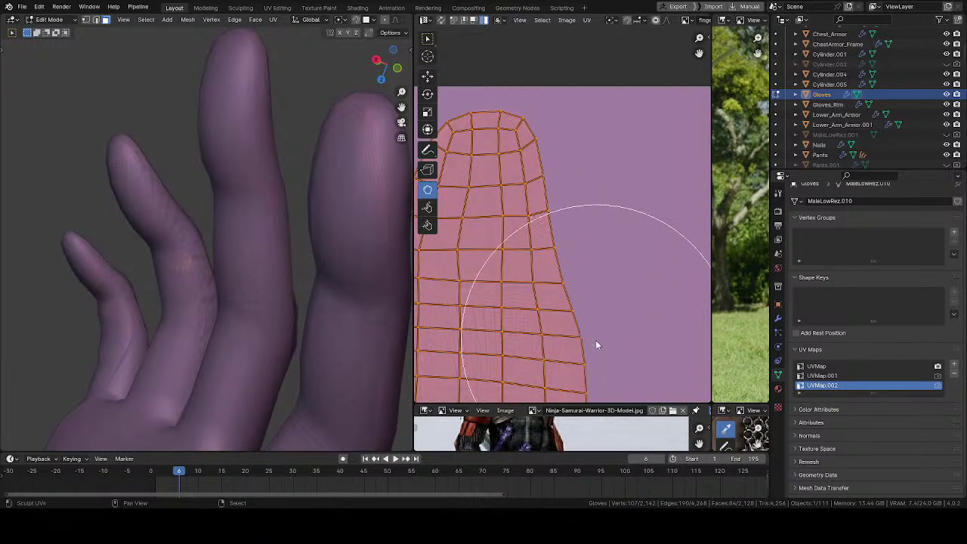
left_click_drag(581, 344, 564, 345)
- Narrow the left side of the finger island below the tip by nudging its edge inward
middle_click_drag(539, 263, 621, 246)
key("f")
left_click(623, 234)
middle_click_drag(559, 238, 617, 226)
key("f")
left_click(639, 230)
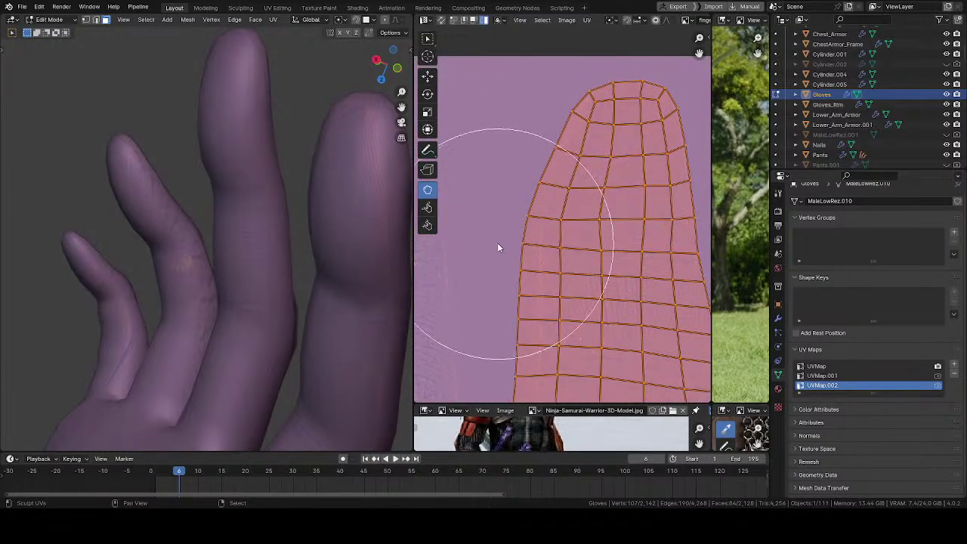
left_click_drag(509, 243, 533, 245)
scroll(521, 219, "down", 3, "shift")
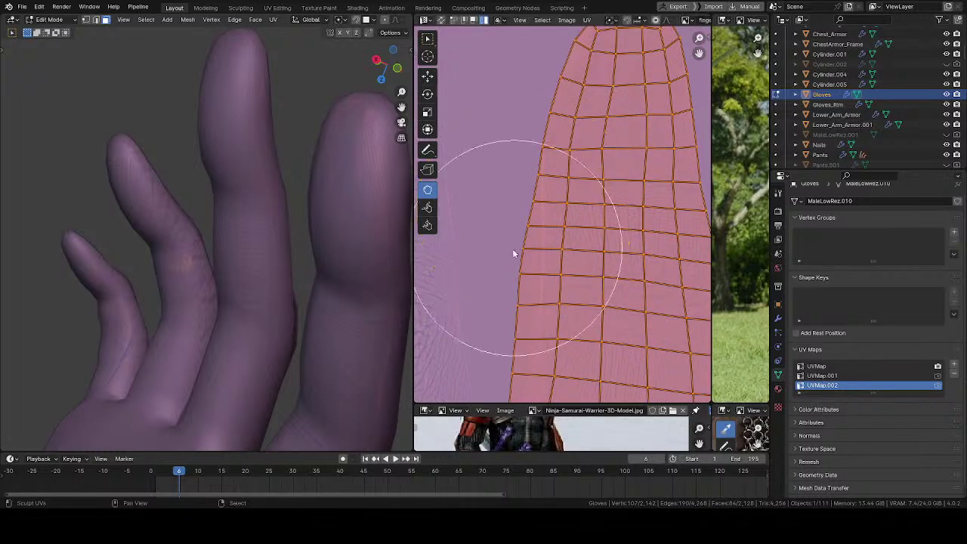
left_click_drag(528, 227, 537, 229)
- Straighten the right edge of the finger island through its middle and lower rows by nudging it inward
middle_click_drag(539, 233, 458, 188)
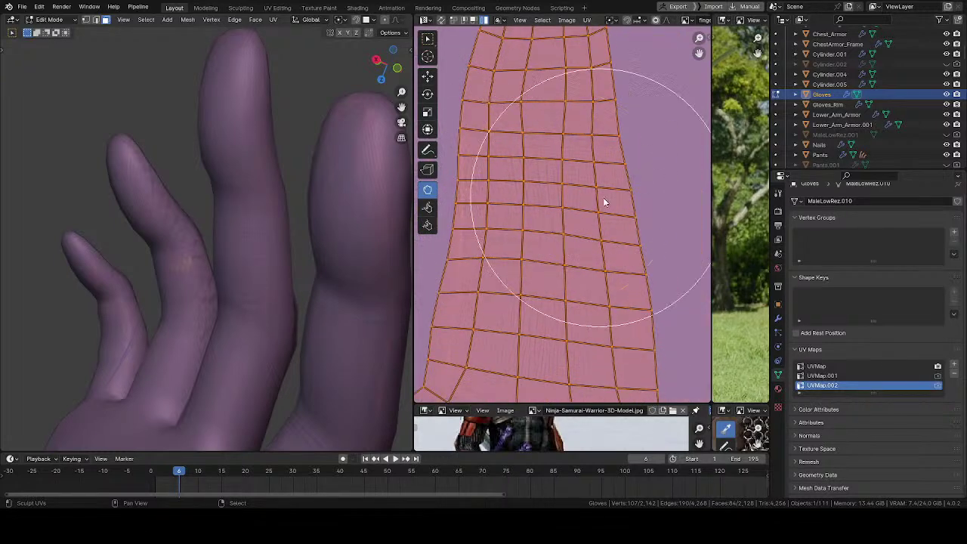
left_click_drag(650, 238, 645, 240)
left_click_drag(647, 306, 635, 301)
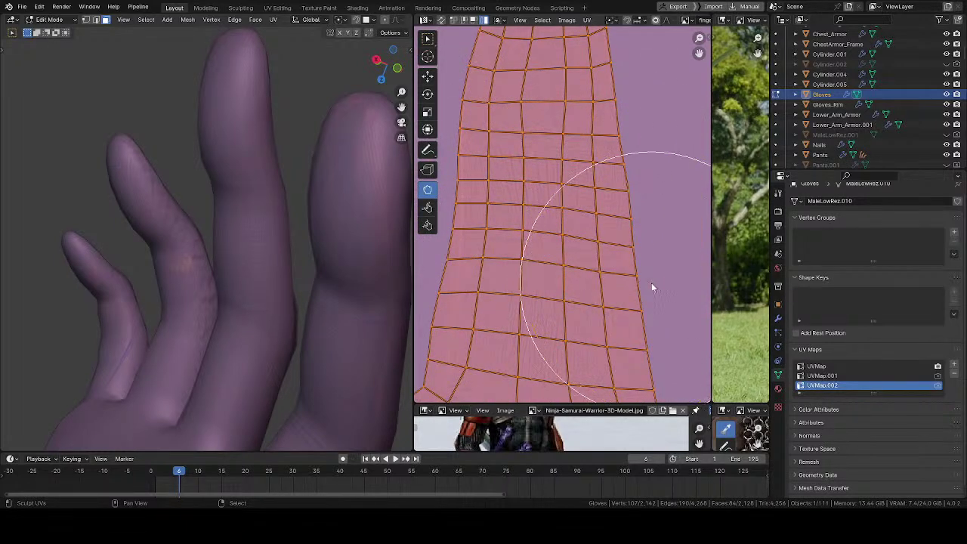
- Nudge the left edge of the finger island's lower half inward to match the opposite side
mouse_move(571, 278)
middle_mouse_down()
mouse_move(593, 225)
mouse_move(635, 189)
middle_mouse_up()
left_click(450, 226)
left_click_drag(495, 226, 508, 230)
left_click_drag(467, 318, 477, 321)
- Move the right edge just above the finger island's base slightly inward with a resized Grab brush
middle_click_drag(523, 260, 451, 239)
key("f")
left_click(686, 257)
left_click_drag(655, 306, 642, 312)
left_click_drag(657, 353, 652, 356)
- Adjust the vertices of the finger island's lower right corner and webbing flap with a small Grab brush
middle_click_drag(601, 315, 552, 165)
key("f")
left_click(591, 294)
left_click_drag(602, 255, 594, 309)
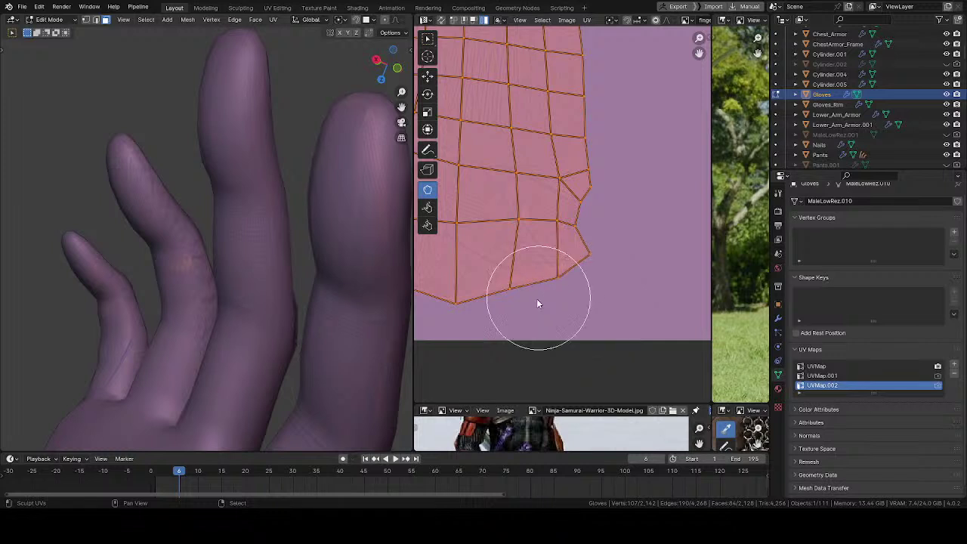
left_click_drag(564, 278, 556, 284)
key("f")
left_click(595, 268)
mouse_move(588, 225)
left_mouse_down()
mouse_move(605, 222)
mouse_move(600, 192)
left_mouse_up()
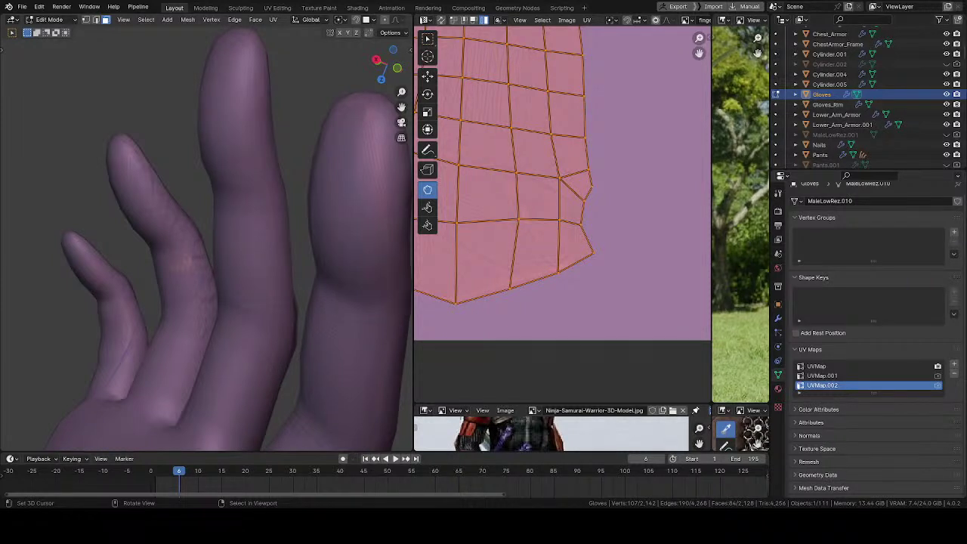
- Adjust the vertices along the bottom edge of the finger island, shifting the lowest point to the left
middle_click_drag(319, 227, 317, 199)
middle_click_drag(551, 151, 648, 121)
mouse_move(551, 274)
left_mouse_down()
mouse_move(524, 277)
mouse_move(611, 260)
left_mouse_up()
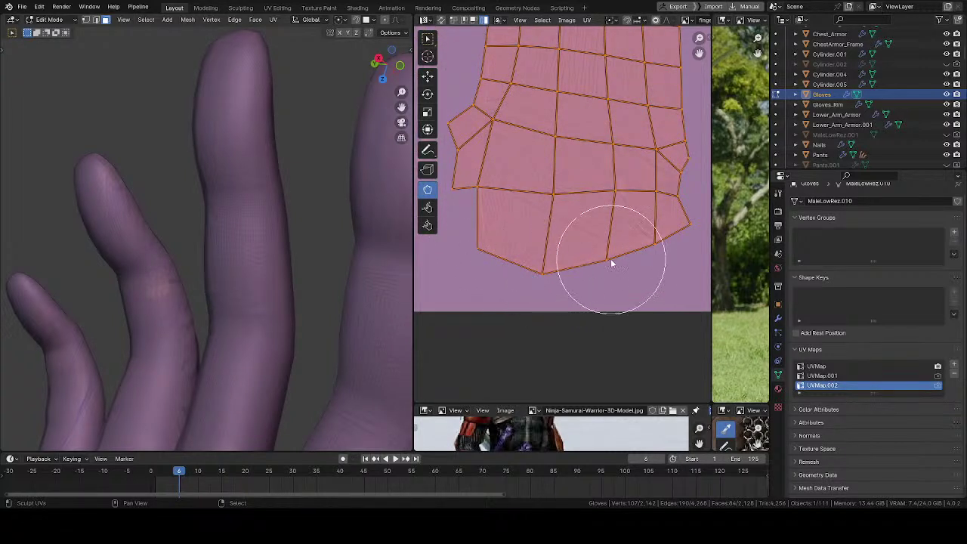
mouse_move(385, 259)
middle_mouse_down()
mouse_move(239, 254)
mouse_move(241, 233)
mouse_move(339, 229)
middle_mouse_up()
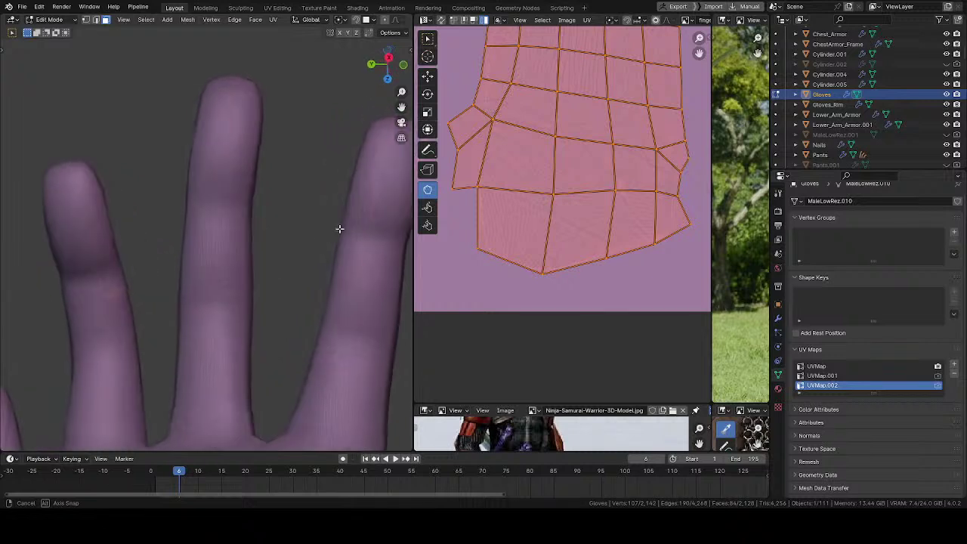
- Examine the fabric texture on the glove's fingers with the overlays hidden, ending with the wireframe overlays shown again
mouse_move(261, 272)
middle_mouse_down("ctrl")
mouse_move(262, 175)
mouse_move(236, 287)
mouse_move(134, 237)
mouse_move(162, 222)
mouse_move(204, 237)
mouse_move(205, 176)
mouse_move(196, 201)
mouse_move(219, 268)
mouse_move(204, 245)
mouse_move(205, 313)
mouse_move(369, 257)
mouse_move(234, 265)
mouse_move(273, 211)
mouse_move(328, 226)
mouse_move(348, 330)
mouse_move(237, 194)
mouse_move(252, 184)
mouse_move(204, 210)
mouse_move(216, 242)
mouse_move(293, 261)
mouse_move(233, 216)
mouse_move(313, 254)
mouse_move(205, 289)
mouse_move(261, 281)
middle_mouse_up("ctrl")
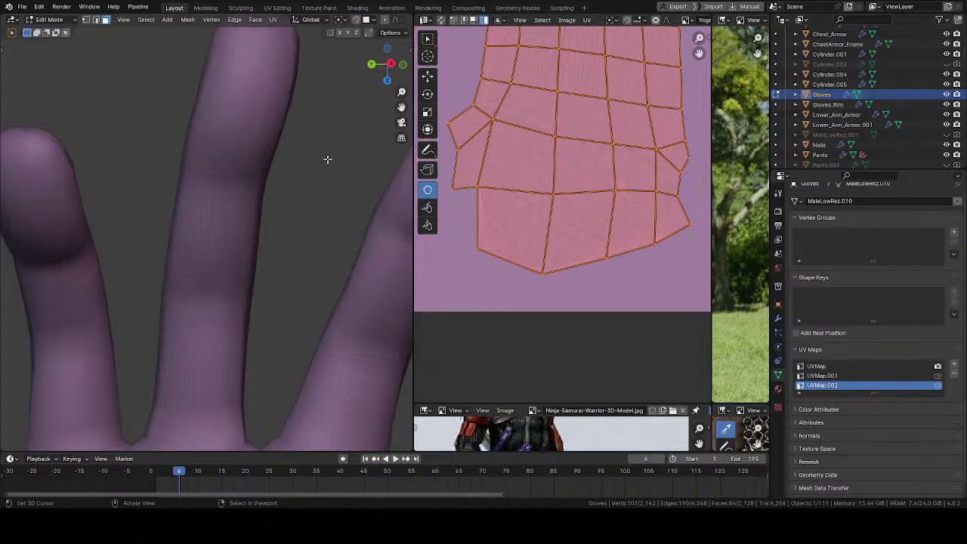
scroll(207, 190, "down", 4)
mouse_move(236, 231)
middle_mouse_down()
mouse_move(164, 211)
mouse_move(161, 249)
mouse_move(231, 216)
middle_mouse_up()
middle_click_drag(560, 182, 558, 200)
scroll(259, 261, "down", 3)
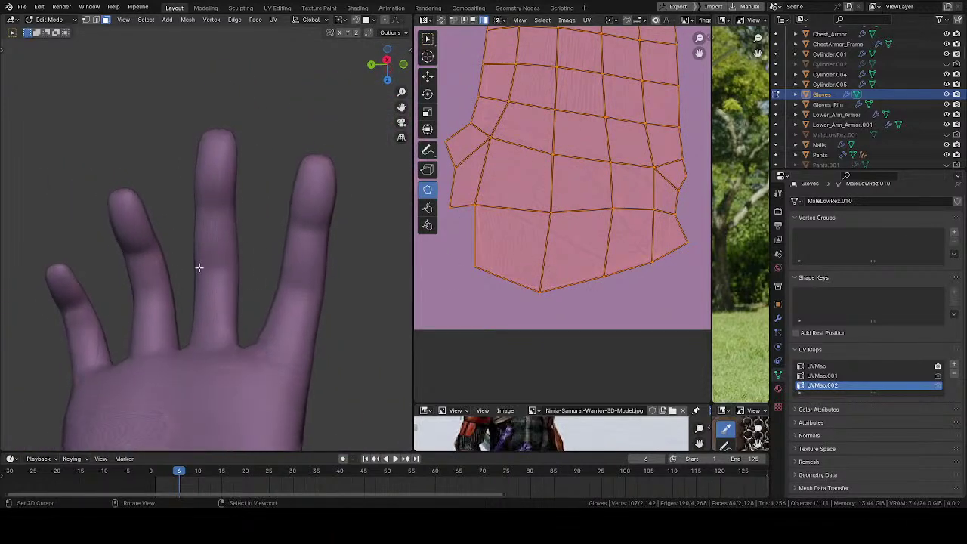
middle_click_drag(198, 268, 211, 225, "shift")
key("shift+alt+z")
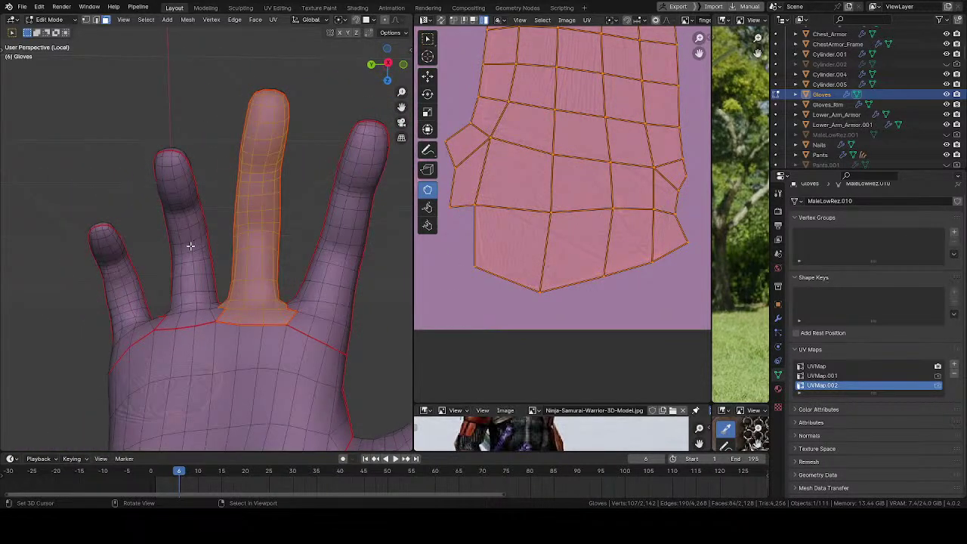
- Select only the palm-side mesh section of the ring finger and pick its UV island with the Select tool
key("alt+a")
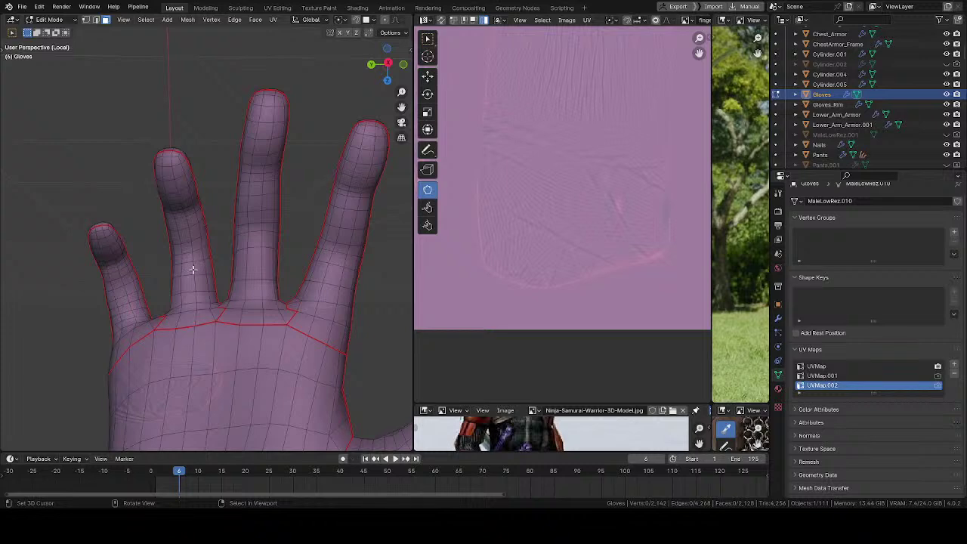
key("l")
middle_click_drag(190, 270, 324, 220)
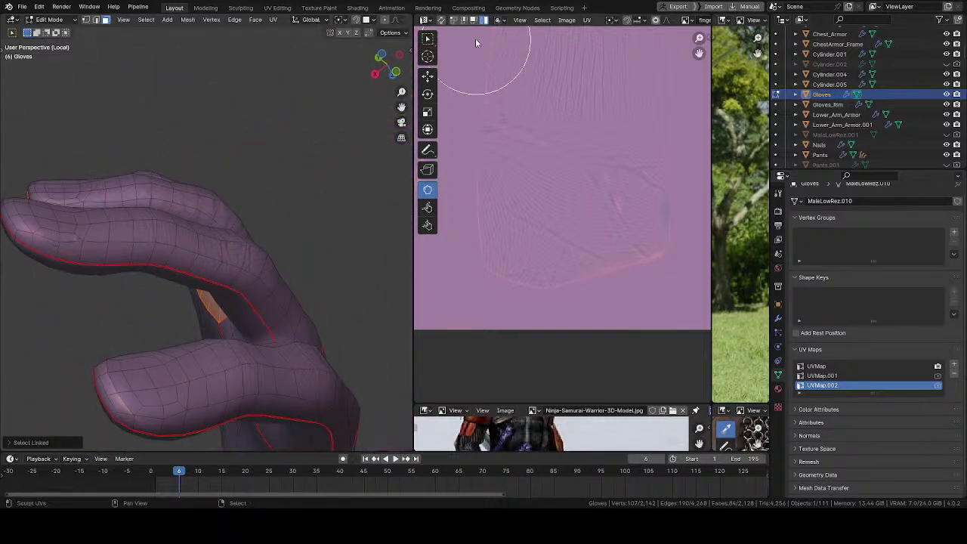
left_click(427, 39)
middle_click_drag(535, 139, 569, 175)
scroll(566, 175, "down", 4)
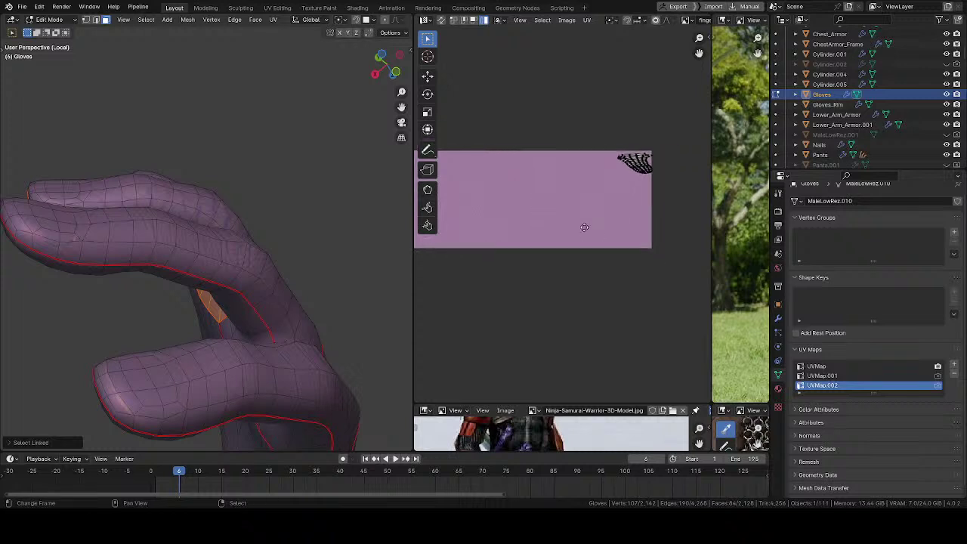
left_click(642, 166)
- Rotate the ring finger's UV island and try to stretch it along Y
key("r")
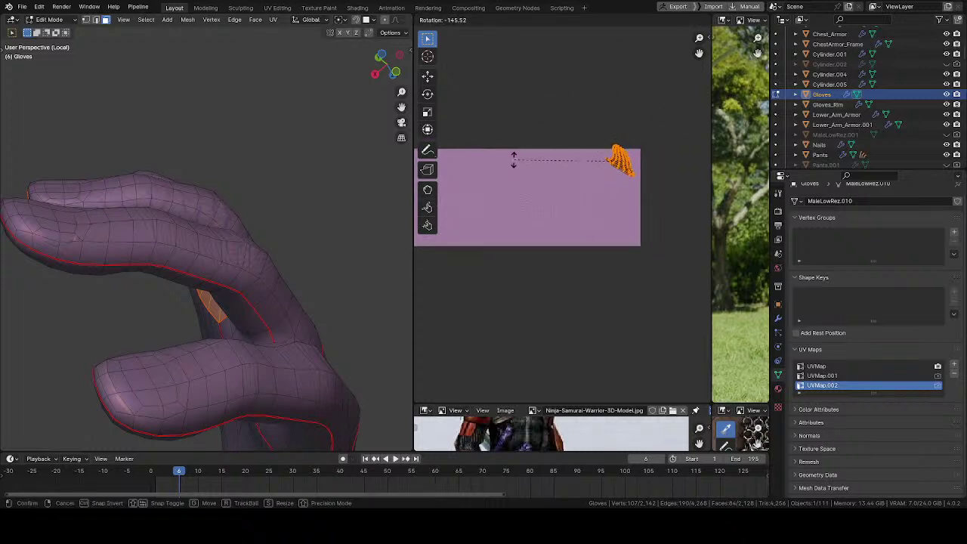
left_click(516, 160)
key("g")
key("y")
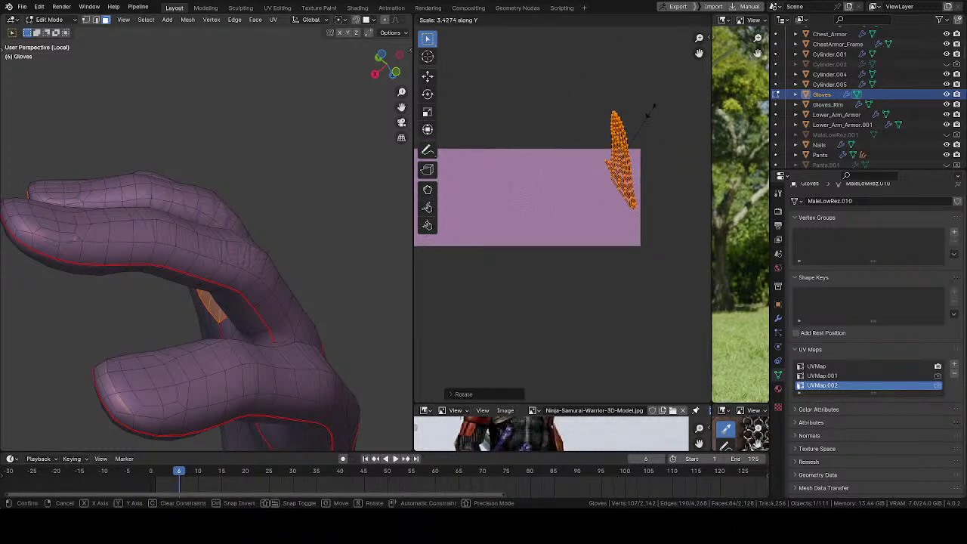
left_click(647, 146)
- Rotate the ring finger island further and scale it up about 3 times along Y
key("r")
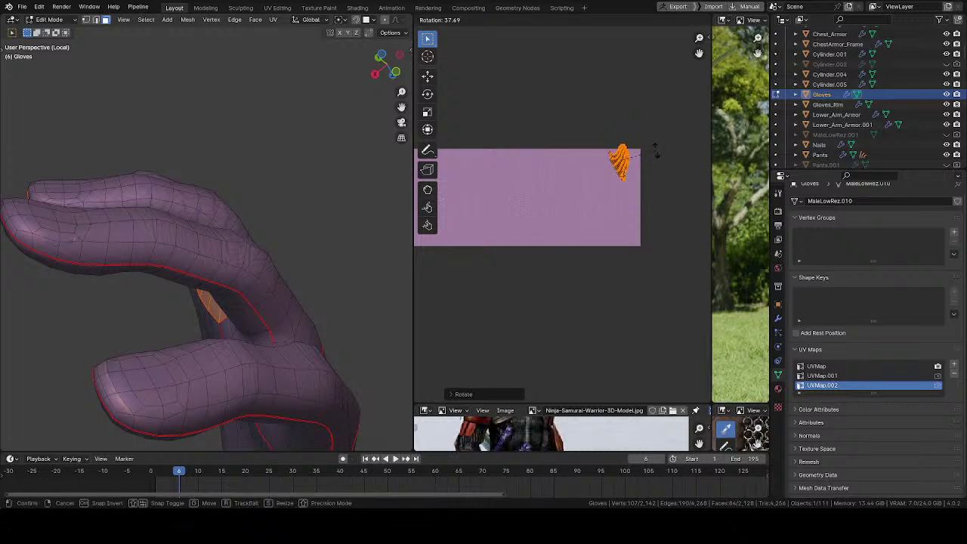
left_click(667, 144)
key("r")
left_click(603, 104)
key("s")
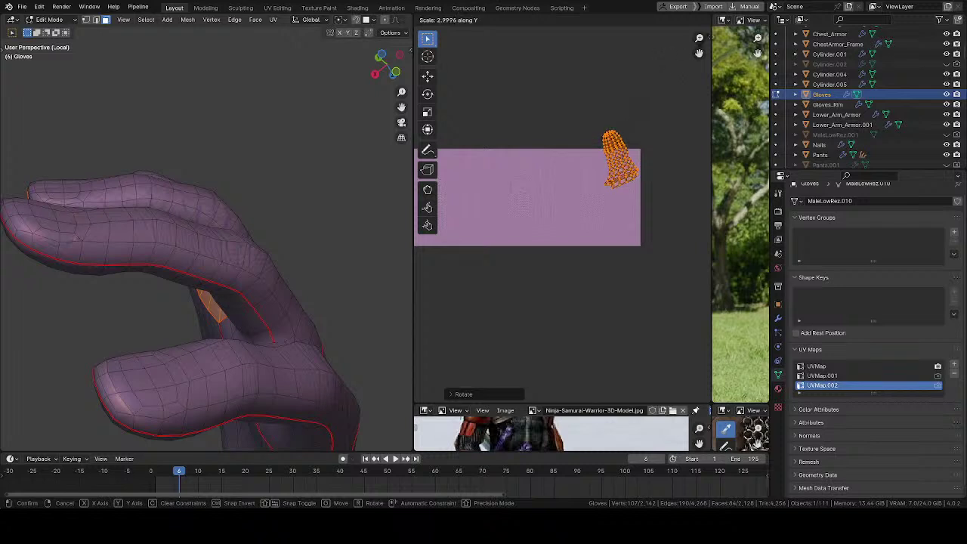
left_click(695, 75)
- Rotate the ring finger island upright and lengthen it to finger proportions
key("r")
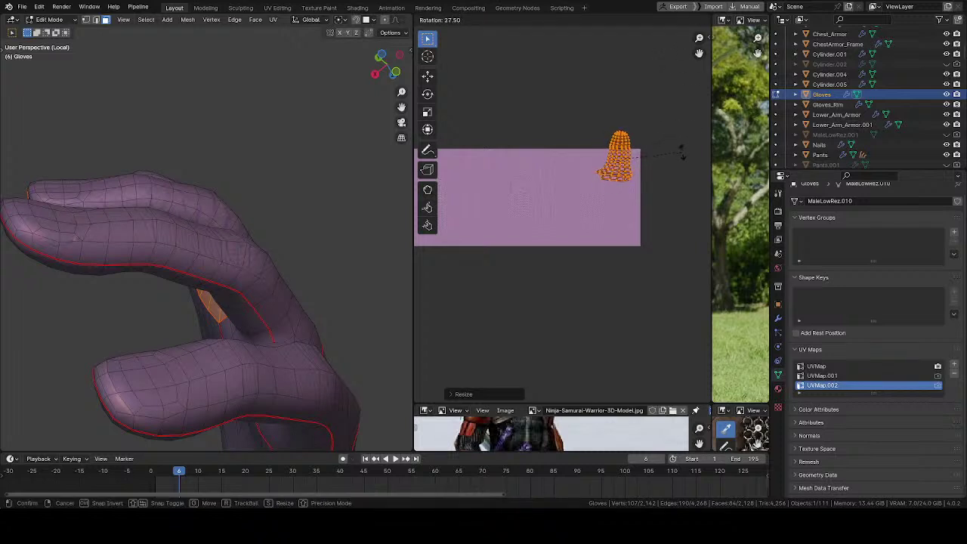
left_click(679, 147)
key("s")
left_click(675, 119)
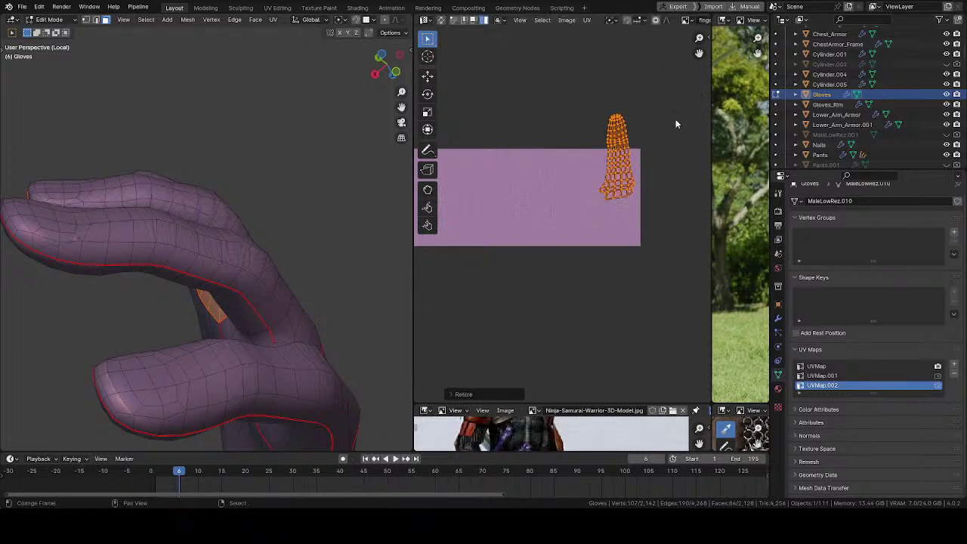
- Move the ring finger island onto a finger shape of the fabric texture and save the file
key("g")
left_click(658, 169)
middle_click_drag(639, 191, 531, 189)
middle_click_drag(556, 212, 559, 159, "ctrl")
middle_click_drag(509, 205, 527, 209)
key("g")
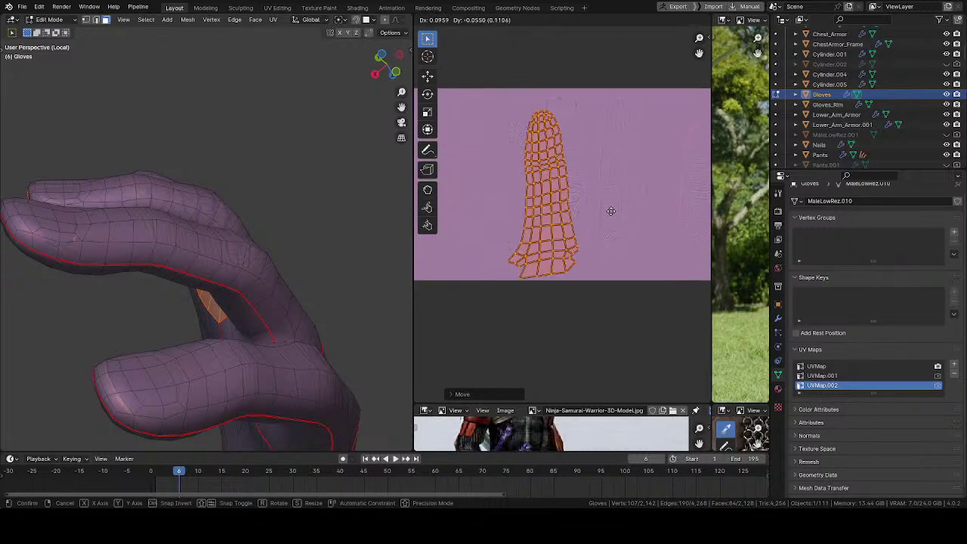
left_click(621, 194)
mouse_move(596, 207)
middle_mouse_down()
mouse_move(583, 243)
mouse_move(604, 160)
mouse_move(587, 173)
mouse_move(561, 164)
middle_mouse_up()
key("ctrl+s")
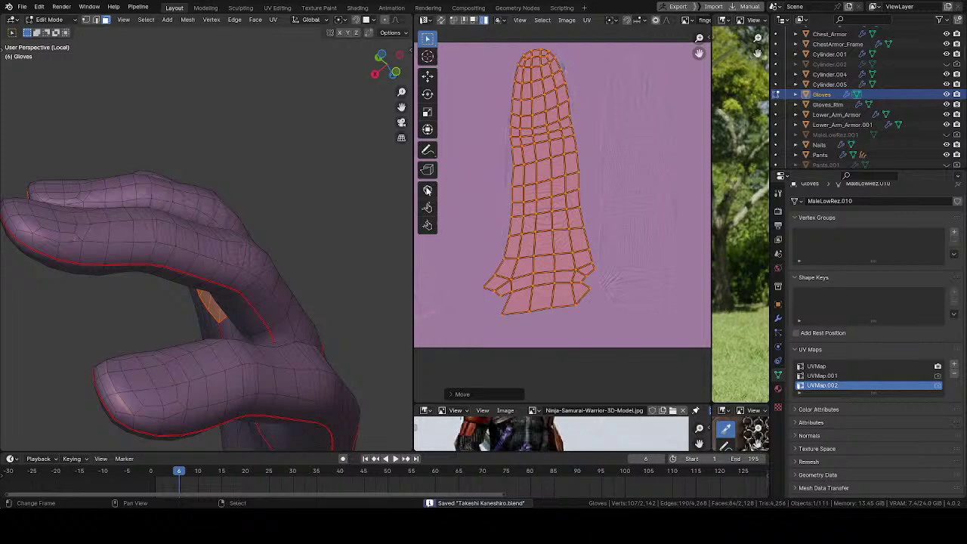
- Shift the ring finger island's body leftward over the texture with a large Grab brush
left_click(428, 189)
key("ctrl+s")
left_click_drag(468, 205, 428, 189)
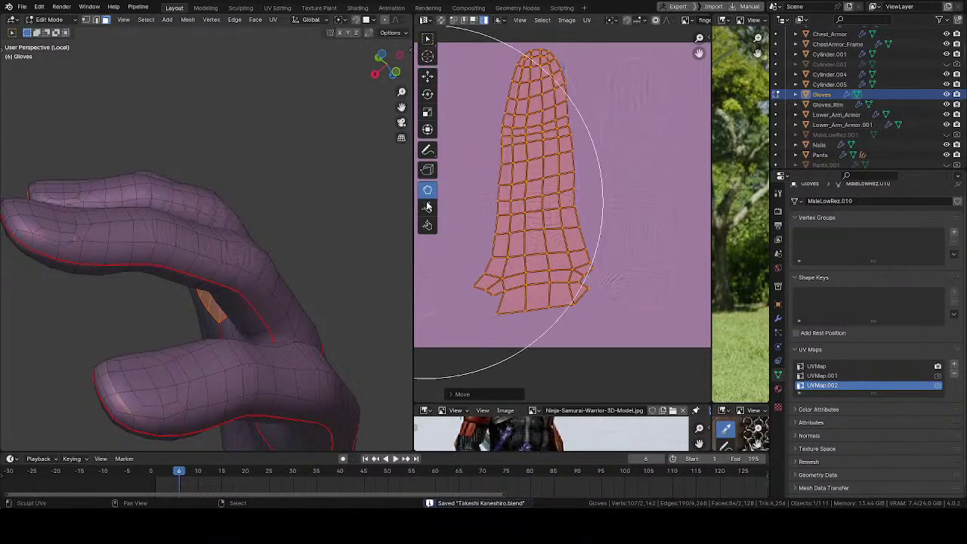
middle_click_drag(544, 148, 523, 192)
mouse_move(560, 172)
left_mouse_down()
mouse_move(556, 146)
mouse_move(571, 157)
mouse_move(542, 144)
left_mouse_up()
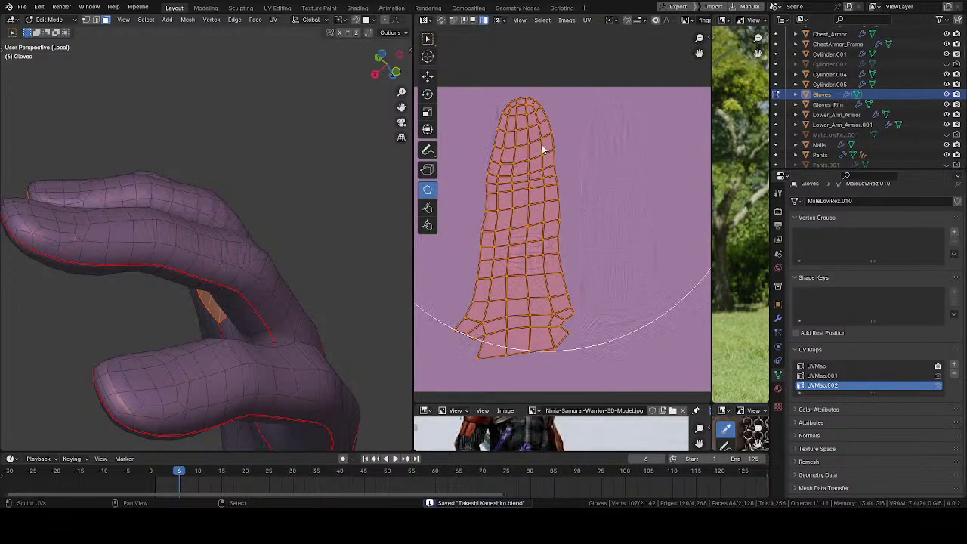
- Widen the island's fingertip by pulling its upper right and upper left edges outward with a smaller Grab brush
key("bracketleft")
key("bracketleft")
mouse_move(580, 77)
left_mouse_down()
mouse_move(592, 81)
mouse_move(592, 70)
left_mouse_up()
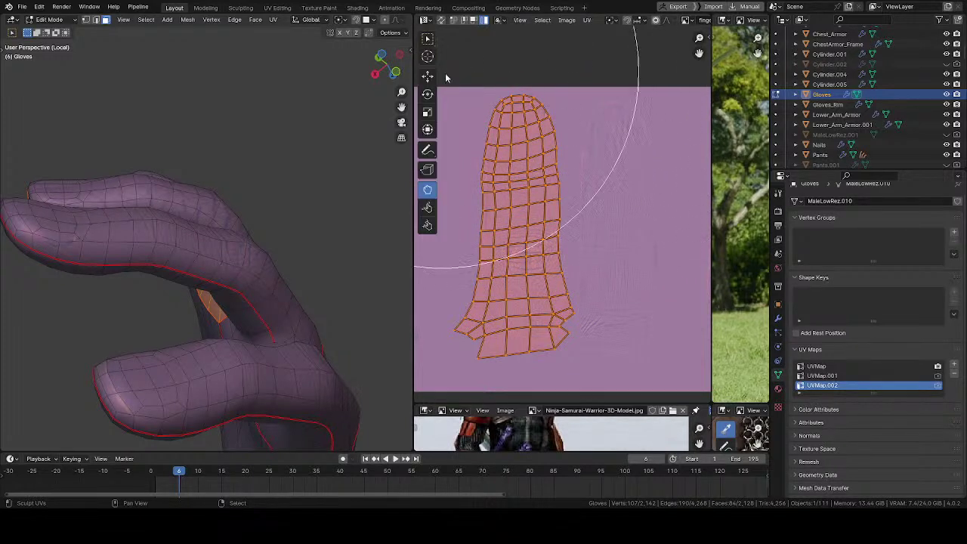
left_click_drag(481, 84, 463, 79)
- Pull the island's lower right corner slightly outward and down to level the base edge
middle_click_drag(511, 101, 523, 62)
left_click_drag(592, 204, 619, 233)
key("bracketleft")
key("bracketleft")
mouse_move(518, 240)
middle_mouse_down()
mouse_move(520, 207)
mouse_move(526, 233)
middle_mouse_up()
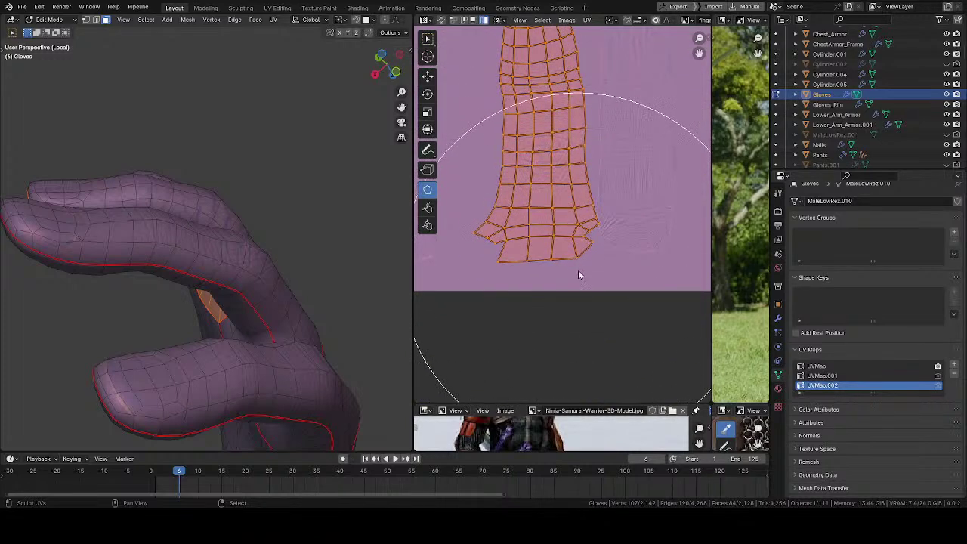
- Inspect the back of the glove's fingers and nudge the left edge of the island's middle section slightly outward
middle_click_drag(222, 302, 125, 314)
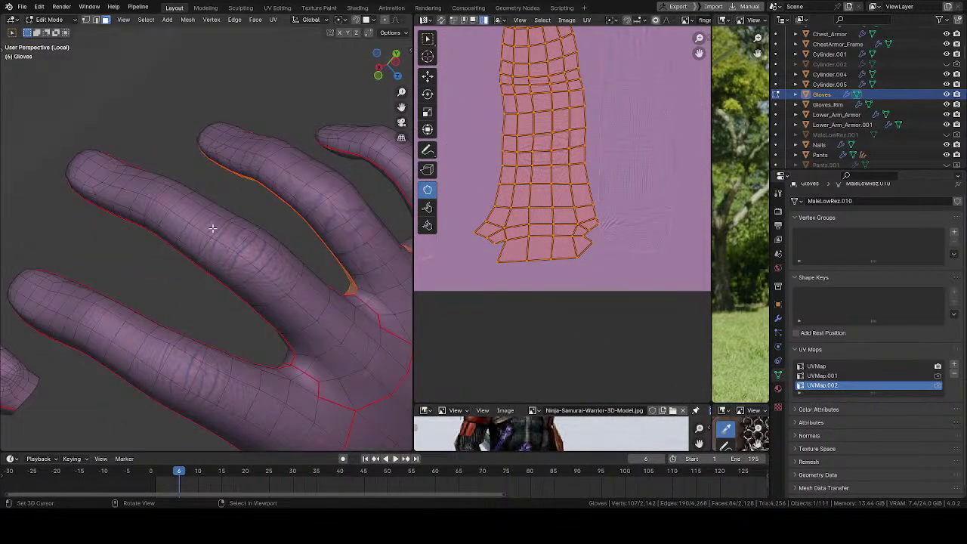
middle_click_drag(296, 228, 232, 344)
middle_click_drag(219, 349, 207, 381)
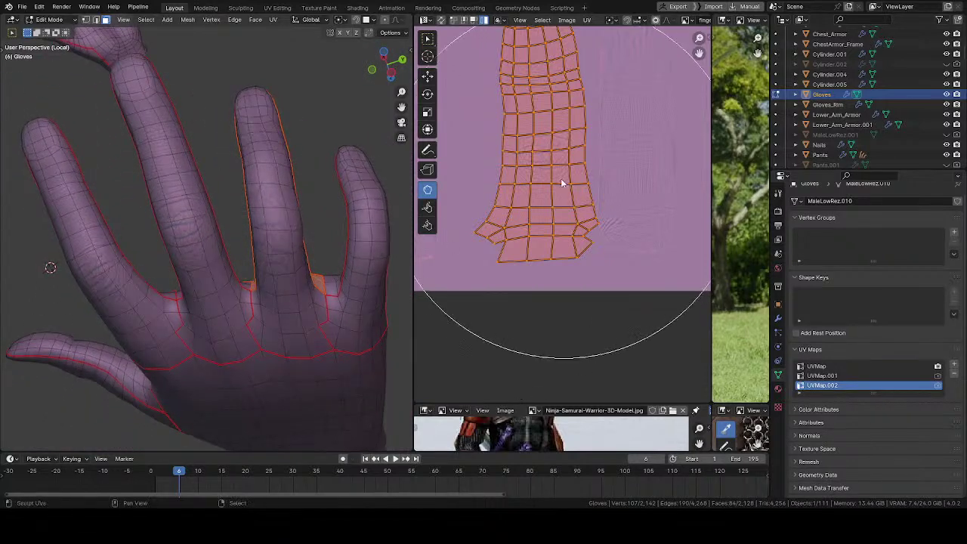
middle_click_drag(559, 178, 569, 222)
mouse_move(537, 151)
left_mouse_down()
mouse_move(507, 161)
mouse_move(520, 164)
left_mouse_up()
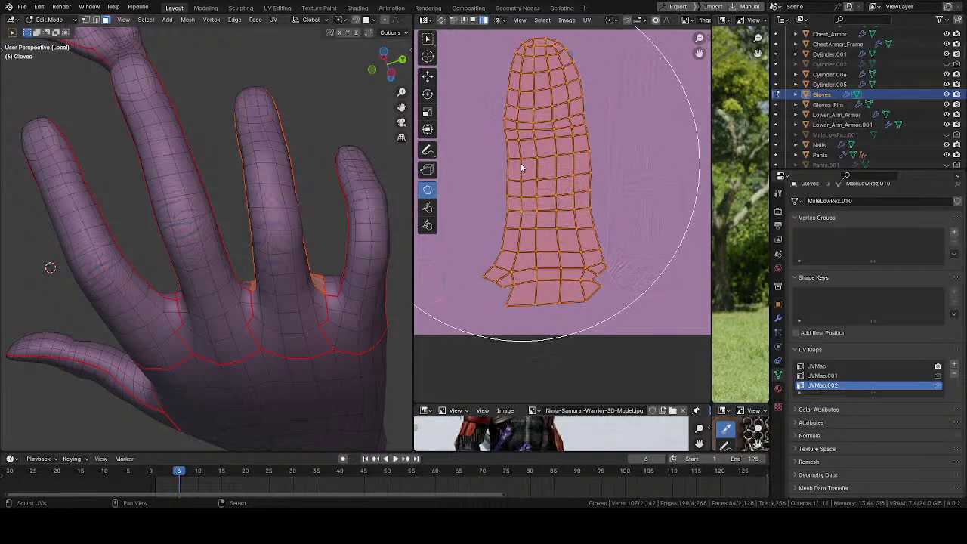
- Check the whole glove's orientation and move the ring finger island to the neighbouring finger area of the texture
scroll(259, 383, "down", 5)
middle_click_drag(259, 384, 190, 433)
middle_click_drag(148, 202, 328, 231, "shift")
scroll(331, 343, "down", 5)
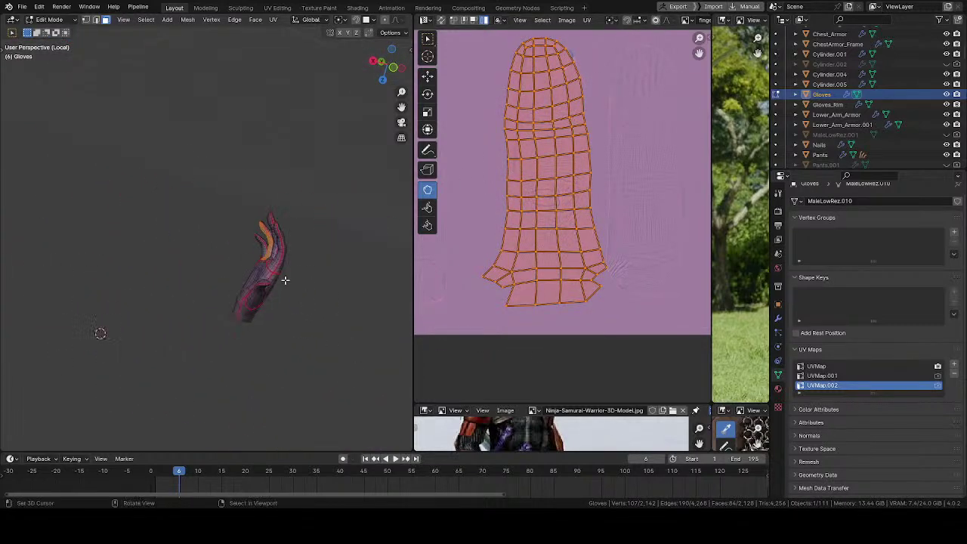
middle_click_drag(285, 280, 295, 277)
middle_click_drag(573, 211, 513, 225)
scroll(513, 226, "down", 2)
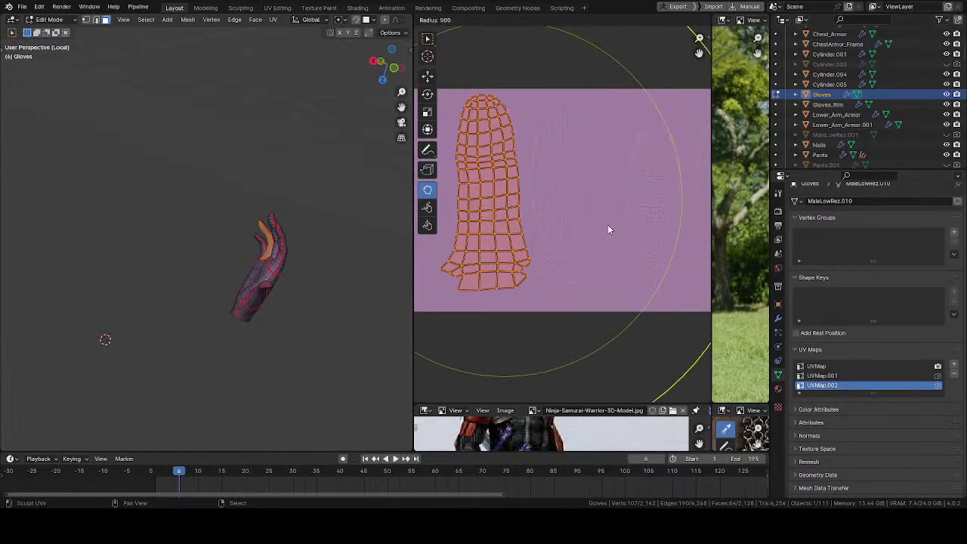
key("g")
left_click(582, 204)
scroll(591, 144, "up", 2)
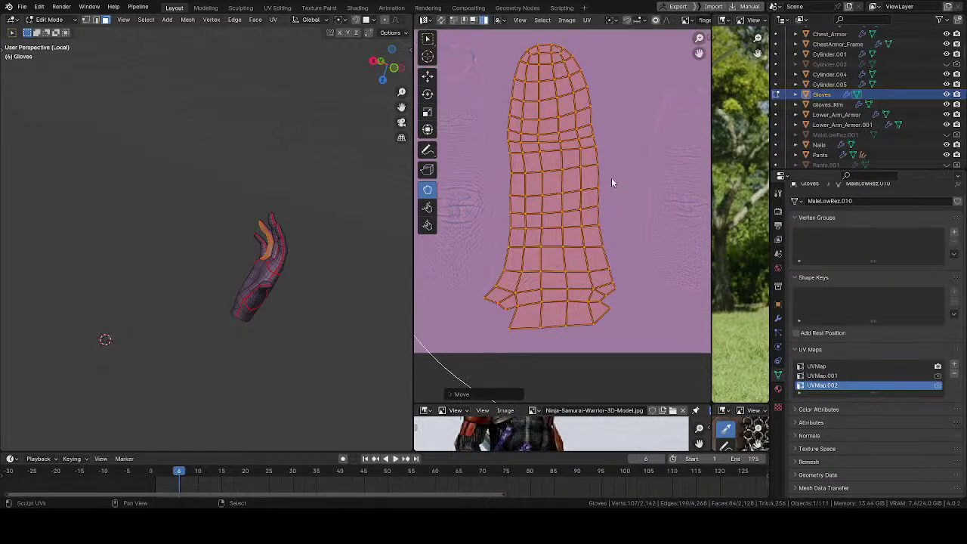
- Shift the island's lower half slightly left and nudge its left edge with a resized Grab brush
left_click_drag(612, 183, 586, 231)
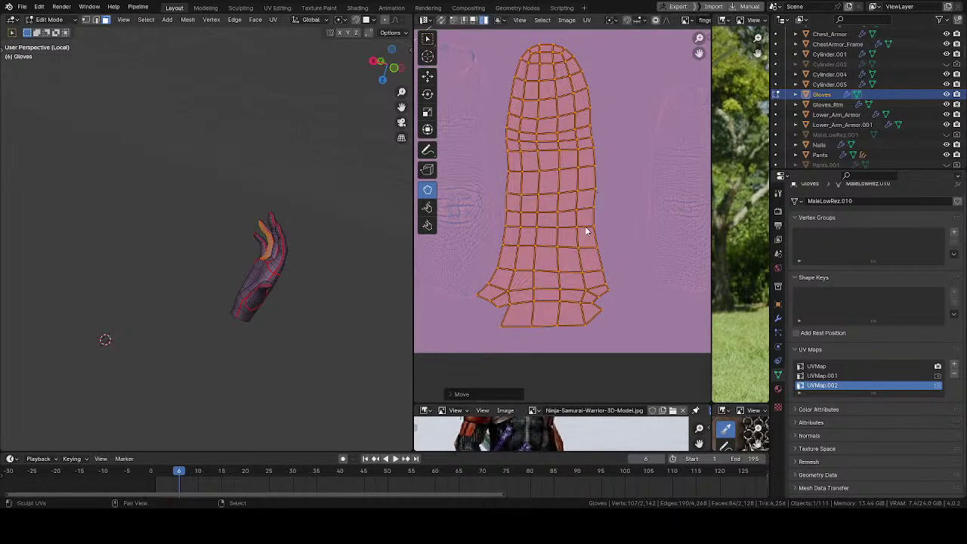
middle_click_drag(585, 228, 577, 208)
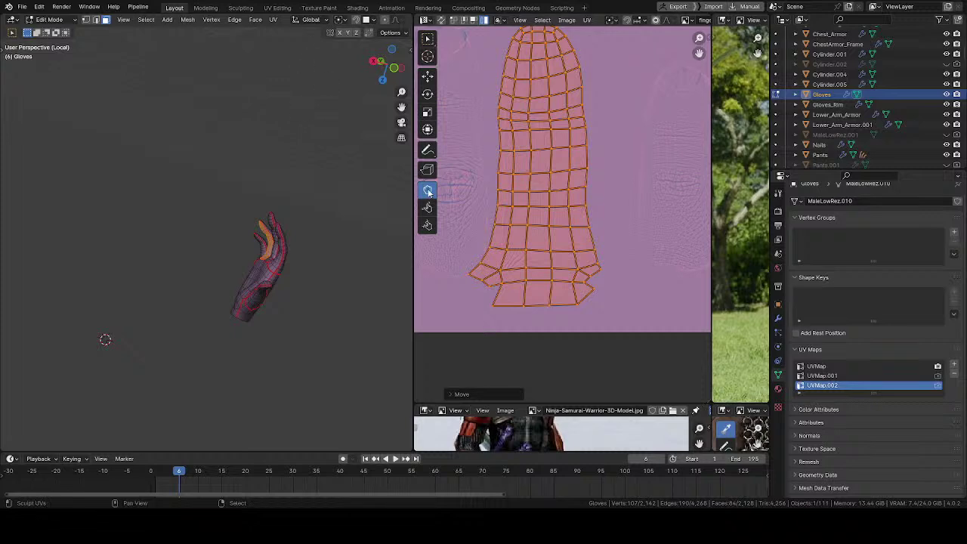
mouse_move(495, 207)
middle_mouse_down()
mouse_move(497, 252)
mouse_move(486, 206)
middle_mouse_up()
key("f")
left_click(473, 204)
left_click_drag(446, 231, 441, 232)
- Raise the island's base section with the Grab brush to fit the texture at the bottom of the ring finger
middle_click_drag(476, 235, 509, 146)
mouse_move(559, 283)
left_mouse_down()
mouse_move(559, 295)
mouse_move(561, 287)
left_mouse_up()
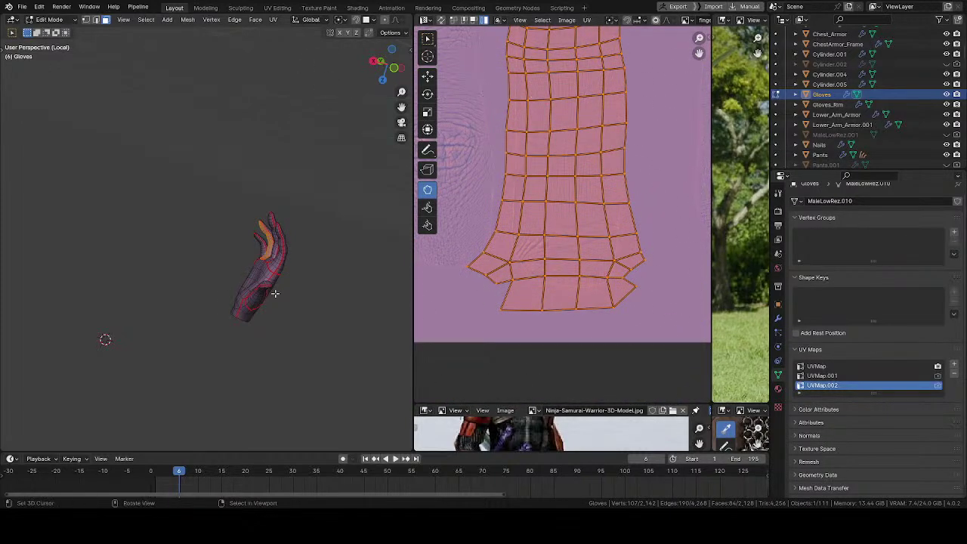
middle_click_drag(275, 293, 259, 206, "ctrl")
mouse_move(559, 249)
left_mouse_down()
mouse_move(559, 265)
mouse_move(573, 163)
left_mouse_up()
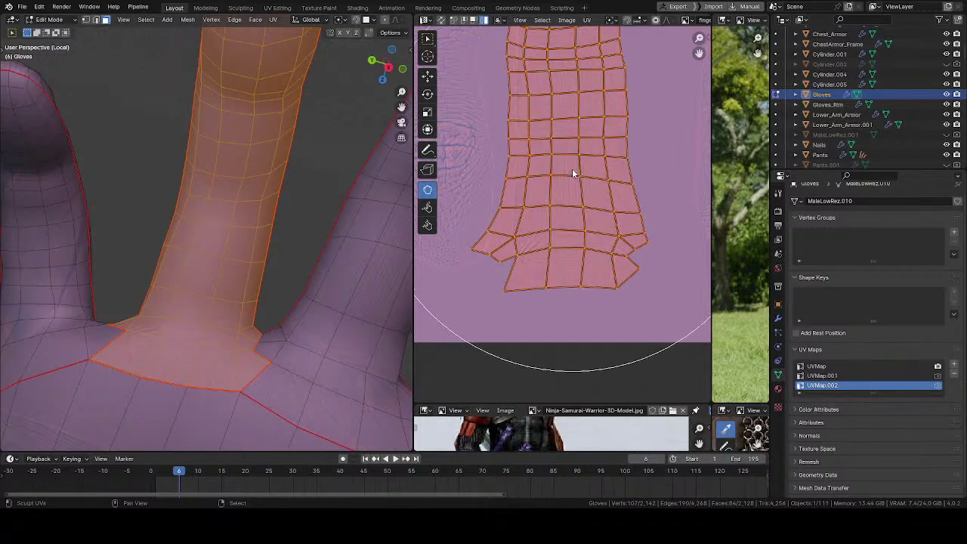
middle_click_drag(158, 272, 117, 278)
- Refine the left edge of the island's upper half with a reduced Grab brush
middle_click_drag(549, 197, 540, 329)
middle_click_drag(566, 235, 565, 260)
key("f")
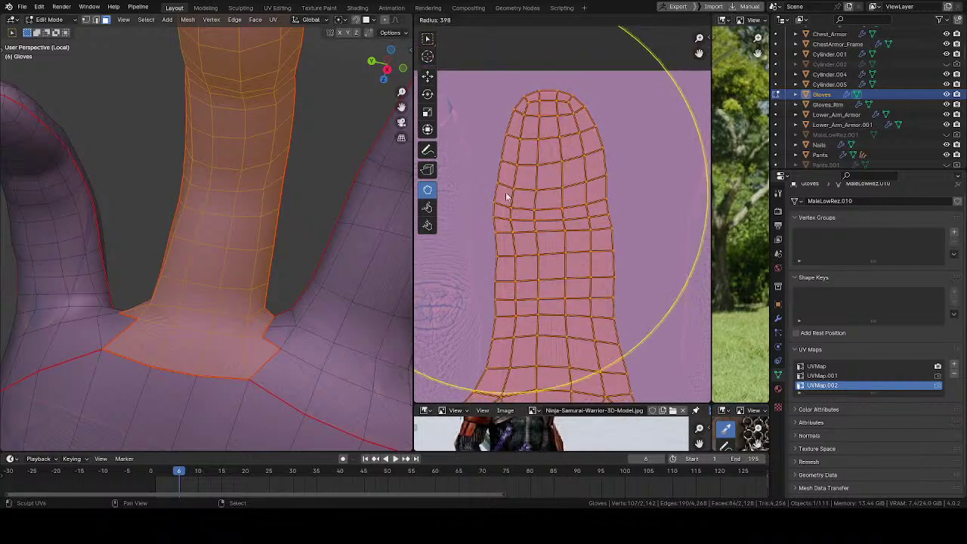
left_click(504, 189)
key("f")
left_click(476, 137)
left_click_drag(472, 152, 478, 231)
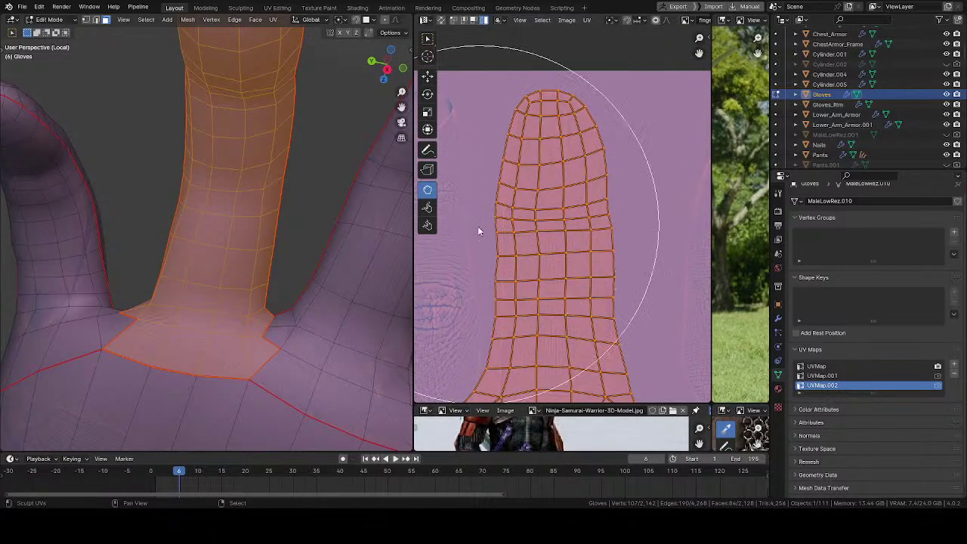
left_click_drag(464, 176, 482, 172)
mouse_move(463, 225)
left_mouse_down()
mouse_move(486, 172)
mouse_move(466, 148)
left_mouse_up()
left_click_drag(472, 214, 463, 212)
left_click_drag(480, 121, 492, 118)
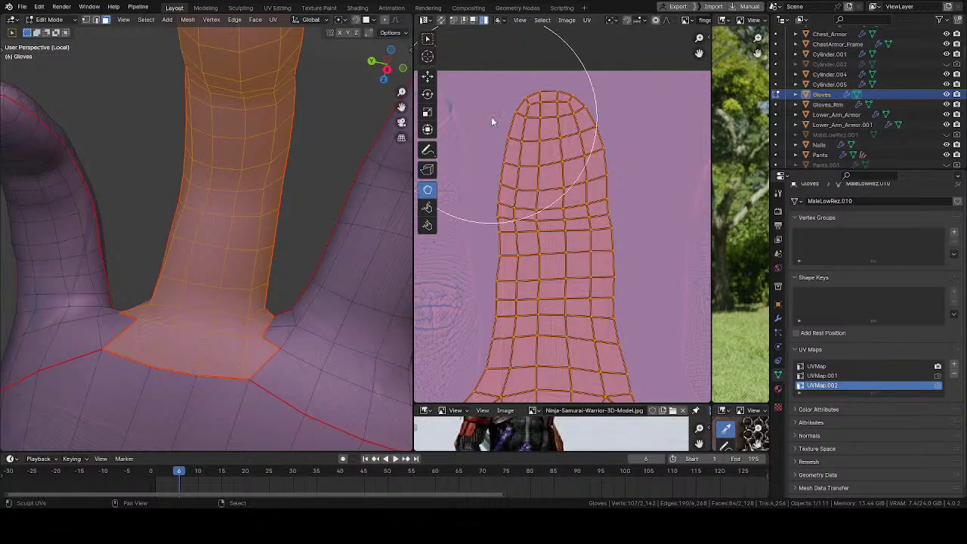
- Pull the island's right edge inward and adjust the rows at the left of the knuckle area with a smaller Grab brush
mouse_move(621, 140)
left_mouse_down()
mouse_move(635, 272)
mouse_move(628, 265)
left_mouse_up()
key("f")
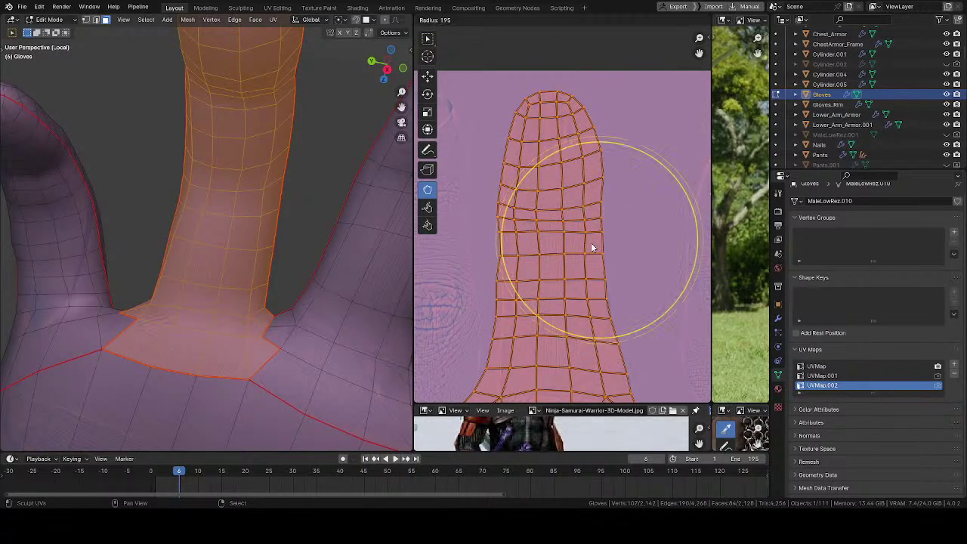
left_click(574, 245)
key("f")
left_click(511, 246)
mouse_move(542, 225)
left_mouse_down()
mouse_move(527, 236)
mouse_move(583, 216)
mouse_move(522, 218)
mouse_move(505, 201)
left_mouse_up()
- Nudge the island's right edge at the knuckle and its left edge below the knuckle inward
middle_click_drag(545, 193, 542, 180)
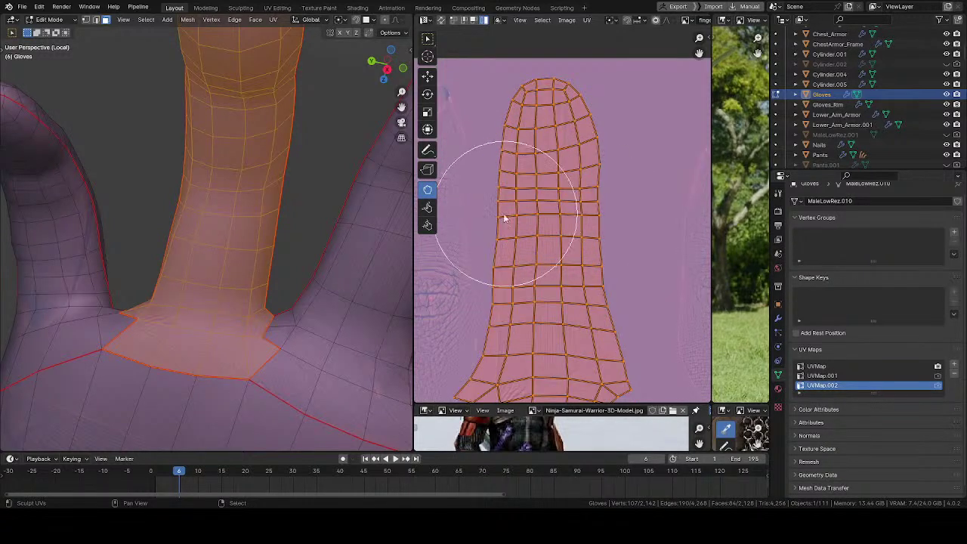
left_click_drag(593, 206, 576, 214)
middle_click_drag(532, 230, 546, 198)
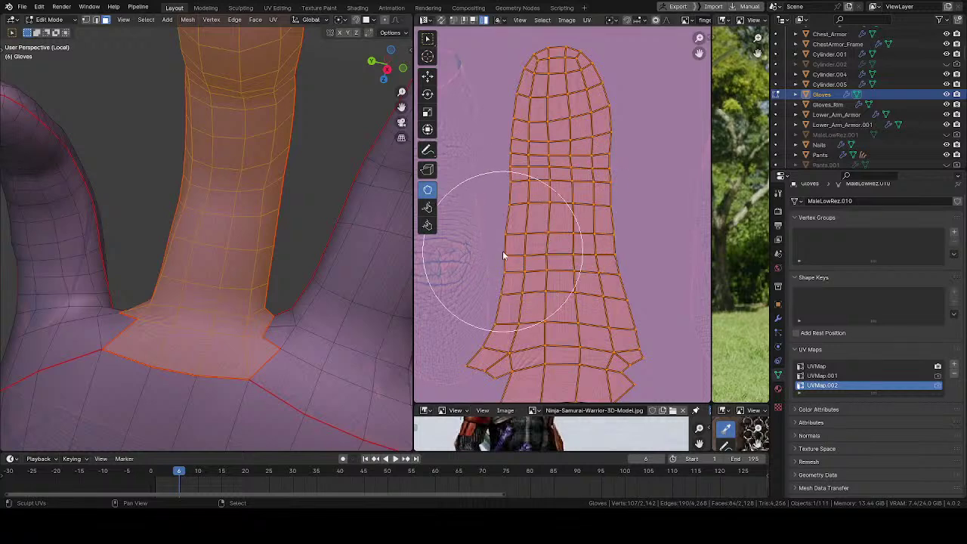
left_click_drag(502, 250, 519, 249)
- Pull the lower-left corner of the island's base inward with a resized Grab brush
middle_click_drag(504, 313, 520, 241)
key("f")
left_click(538, 274)
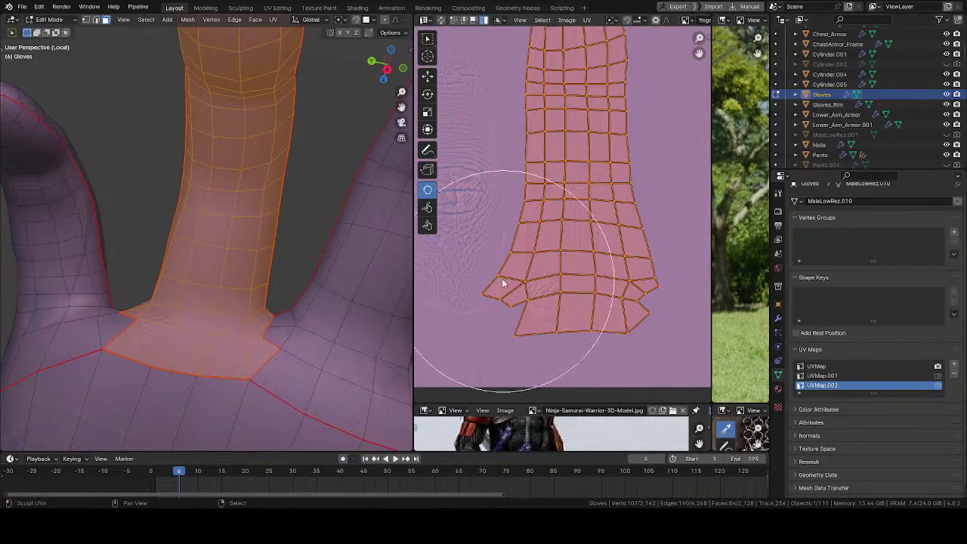
left_click_drag(504, 282, 524, 293)
key("f")
left_click(500, 291)
left_click_drag(554, 259, 548, 260)
key("f")
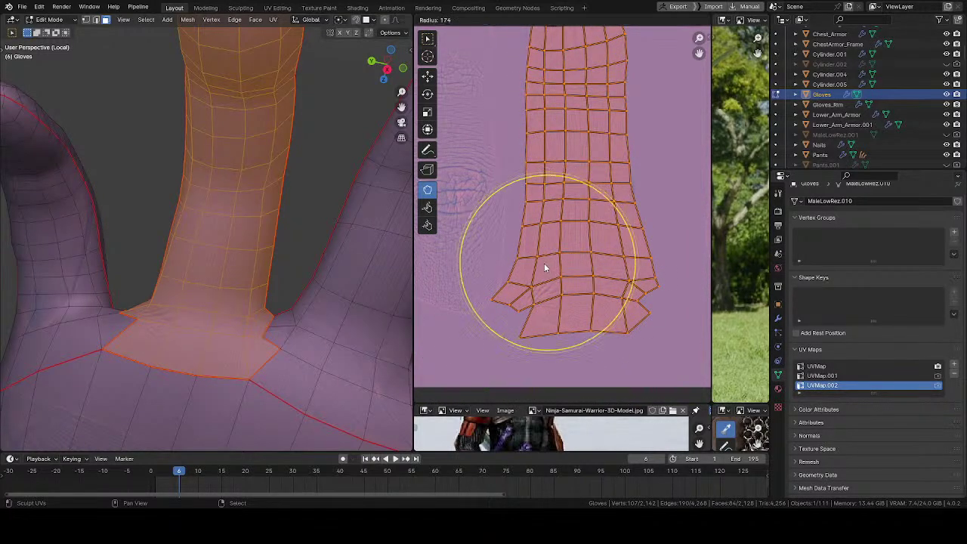
left_click(529, 263)
- Pull the right edge of the island's base inward with the Grab brush to straighten that side
key("f")
left_click(662, 266)
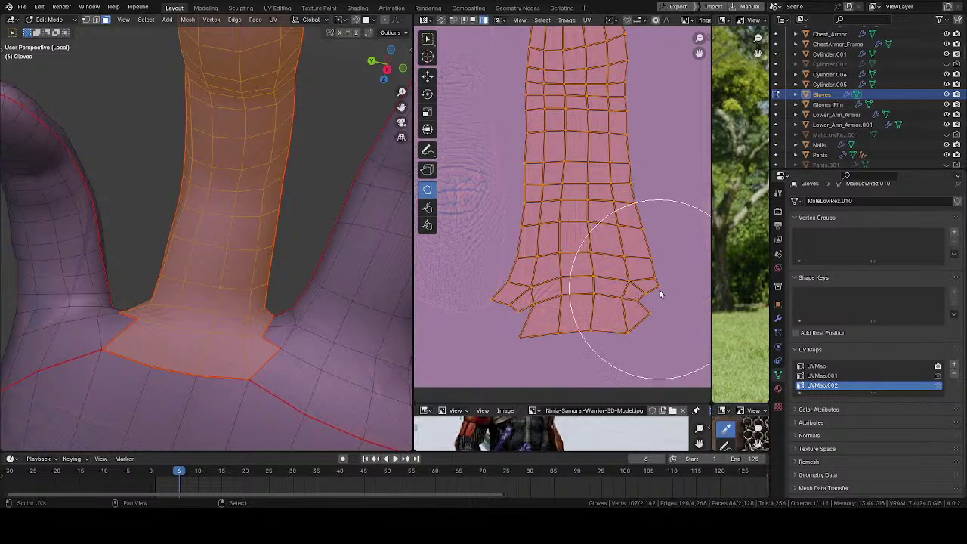
key("f")
left_click(675, 311)
left_click_drag(675, 323, 651, 326)
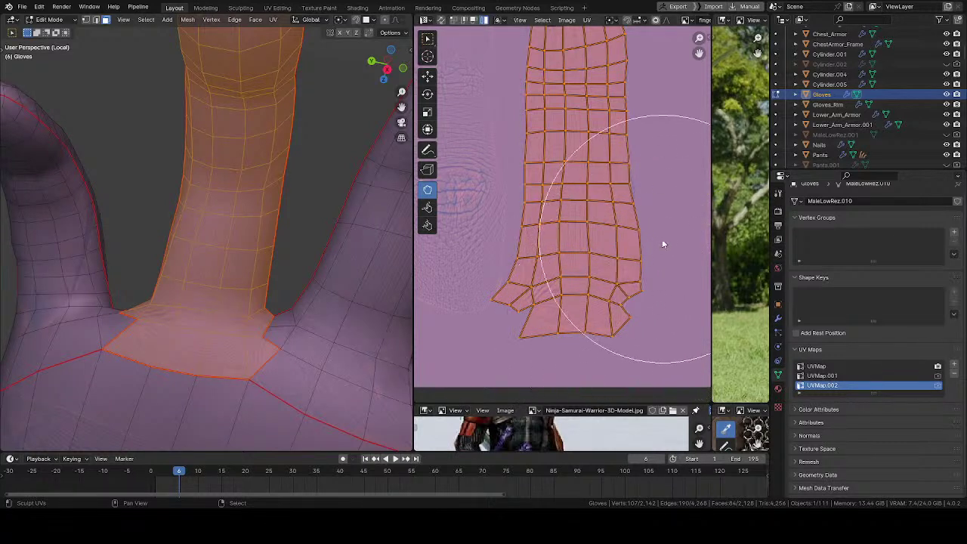
key("f")
left_click(651, 175)
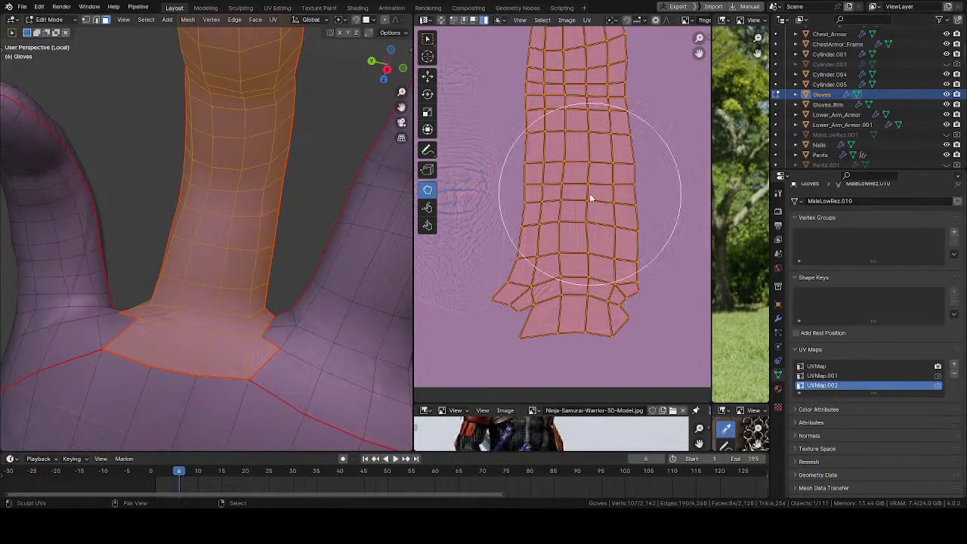
- Nudge the central rows of the island's base upward and pull its lower-right section slightly down
middle_click_drag(254, 235, 268, 326)
scroll(247, 257, "up", 2)
scroll(559, 287, "up", 2)
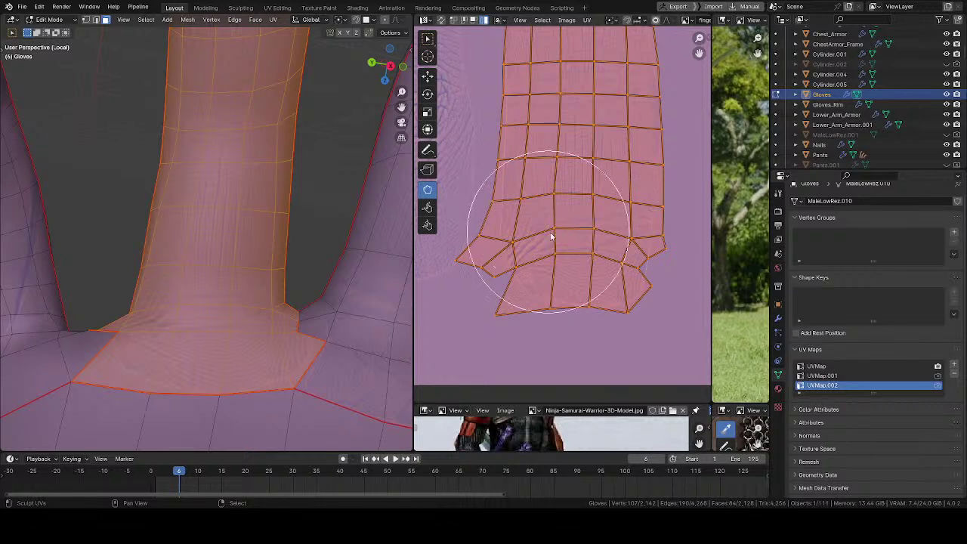
mouse_move(556, 233)
left_mouse_down()
mouse_move(554, 250)
mouse_move(551, 218)
left_mouse_up()
middle_click_drag(552, 218, 529, 232)
middle_click_drag(214, 291, 211, 324)
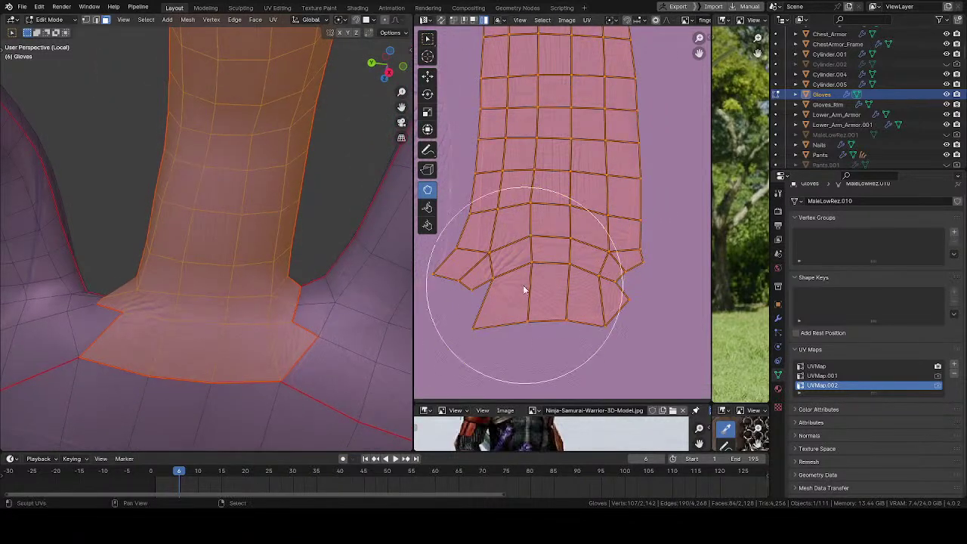
key("f")
left_click(562, 287)
mouse_move(604, 285)
left_mouse_down()
mouse_move(617, 287)
mouse_move(609, 315)
mouse_move(602, 288)
mouse_move(610, 287)
mouse_move(602, 303)
left_mouse_up()
left_click_drag(549, 328, 556, 340)
- Raise the base's bottom-left corner with a smaller Grab brush and lower its arched central rows to level them
key("f")
left_click(456, 357)
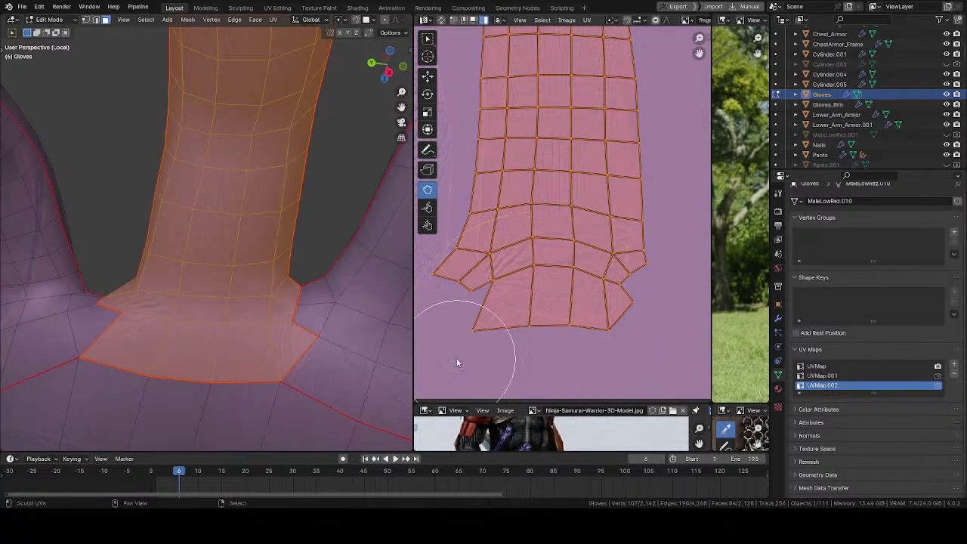
mouse_move(458, 339)
left_mouse_down()
mouse_move(477, 297)
mouse_move(465, 312)
left_mouse_up()
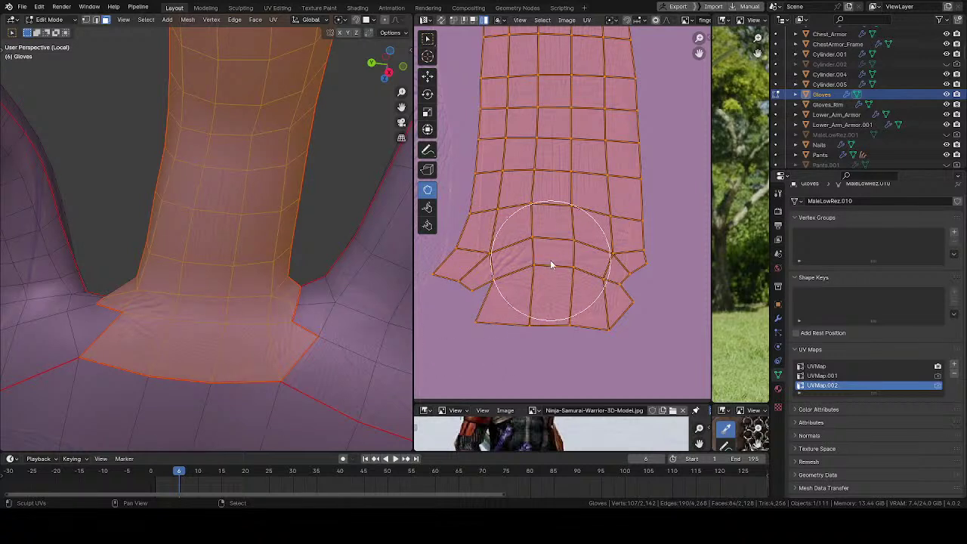
mouse_move(550, 260)
left_mouse_down()
mouse_move(549, 275)
mouse_move(565, 281)
mouse_move(527, 242)
mouse_move(532, 264)
left_mouse_up()
middle_click_drag(167, 255, 231, 253)
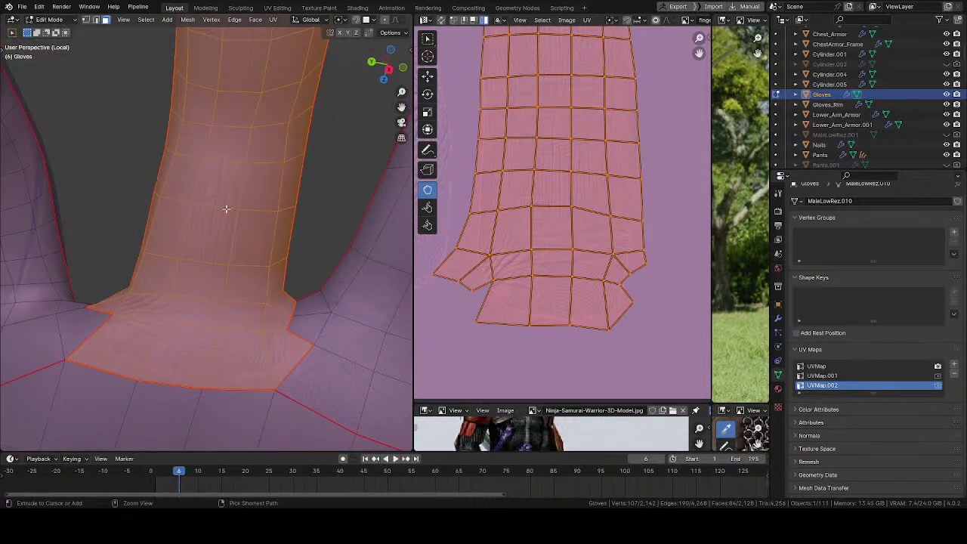
- Save the file and hide the viewport overlays to view the glove's texture
key("ctrl+s")
middle_click_drag(226, 209, 234, 227)
key("shift+alt+z")
- Replace the selection with the ring finger's back-side UV island and rotate it so the fingertip points up
key("alt+a")
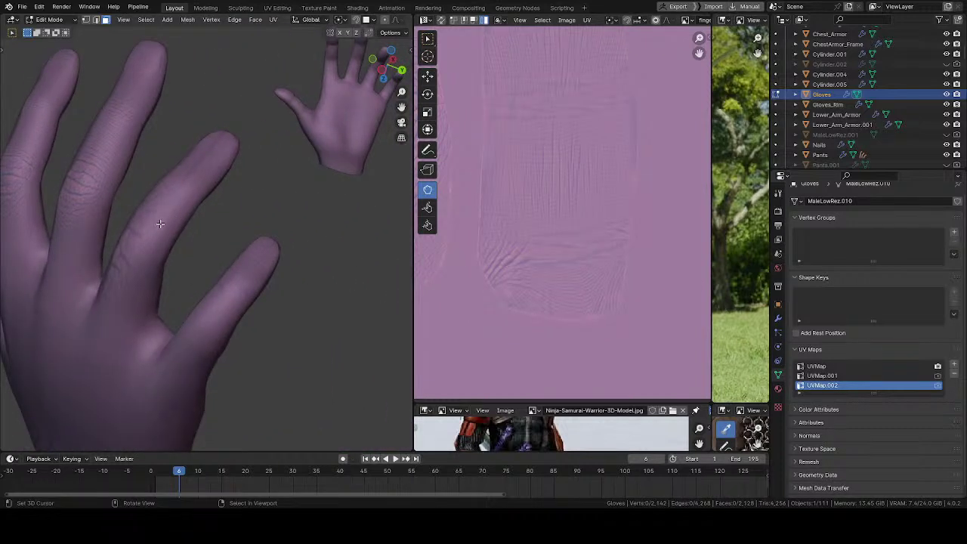
mouse_move(563, 201)
middle_mouse_down("ctrl")
mouse_move(570, 241)
mouse_move(551, 185)
middle_mouse_up("ctrl")
middle_click_drag(552, 185, 622, 214)
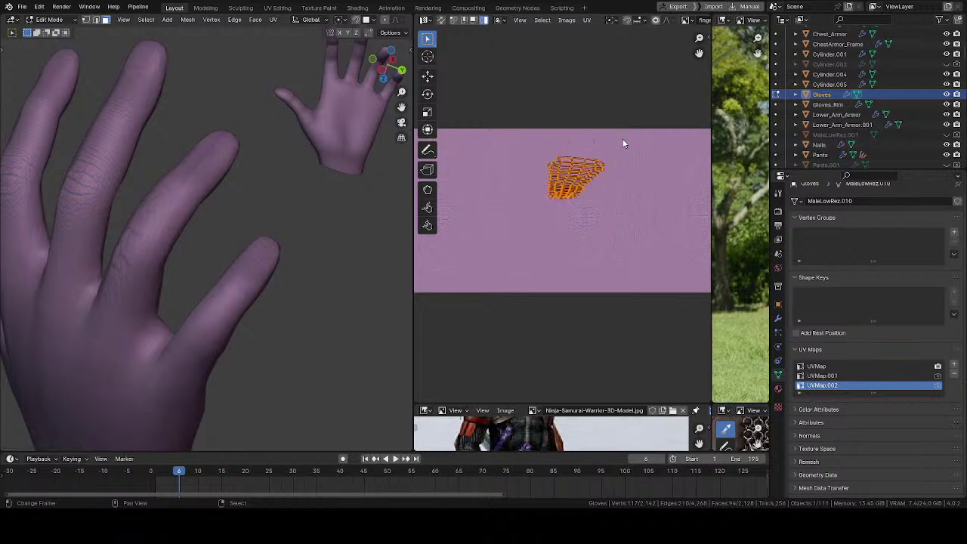
key("r")
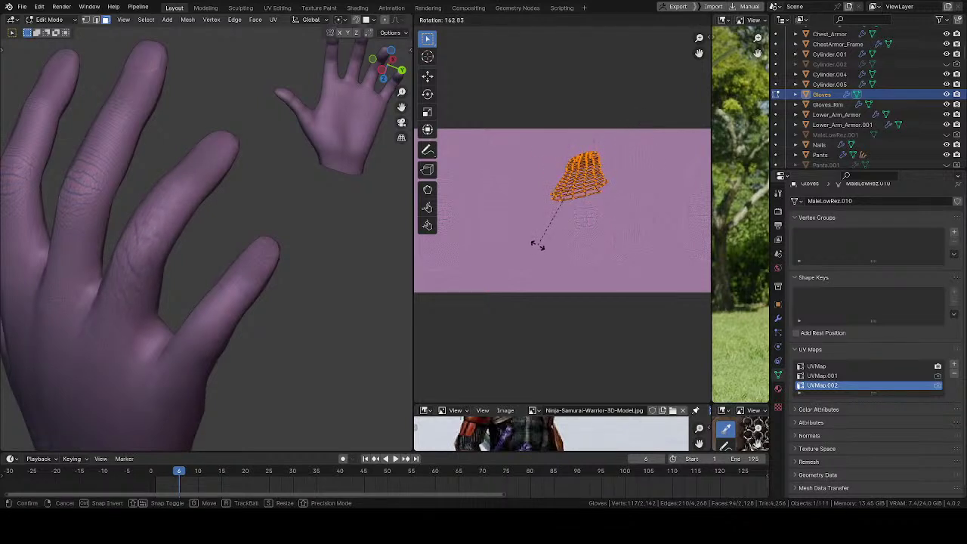
left_click(640, 188)
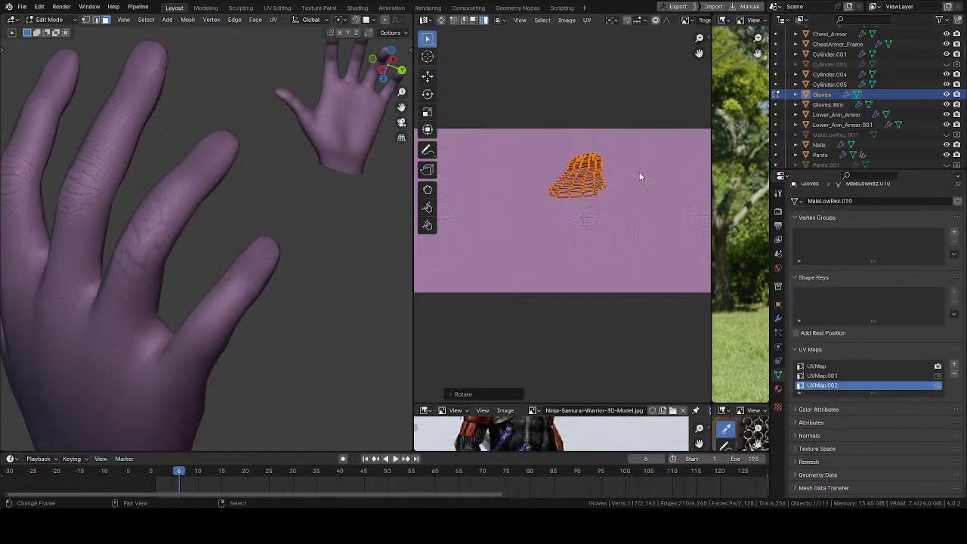
- Stretch the ring finger island vertically and fine-tune its rotation to make it upright
key("s")
key("y")
left_click(655, 51)
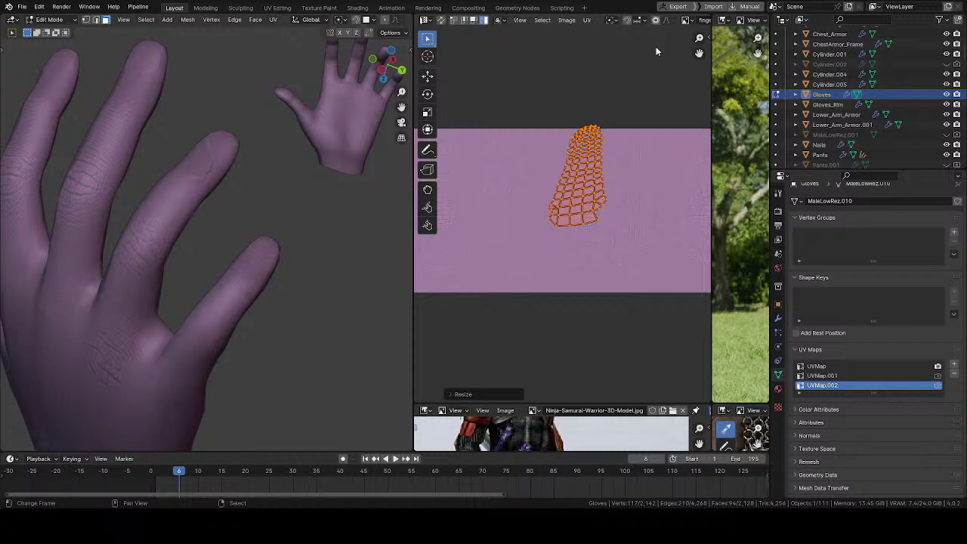
key("r")
left_click(654, 130)
key("r")
left_click(640, 126)
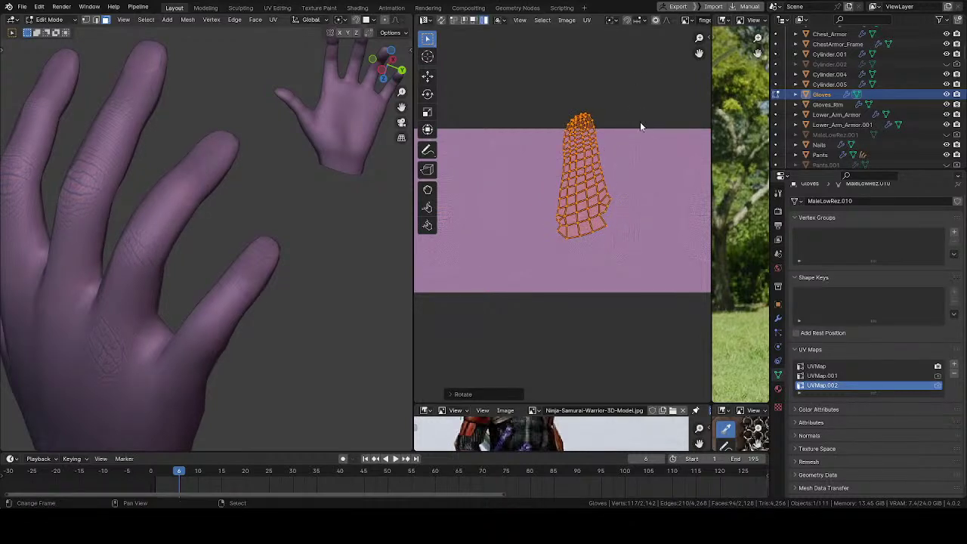
- Enlarge the island and move it over the matching finger area of the texture
key("s")
left_click(642, 125)
scroll(610, 169, "up", 1)
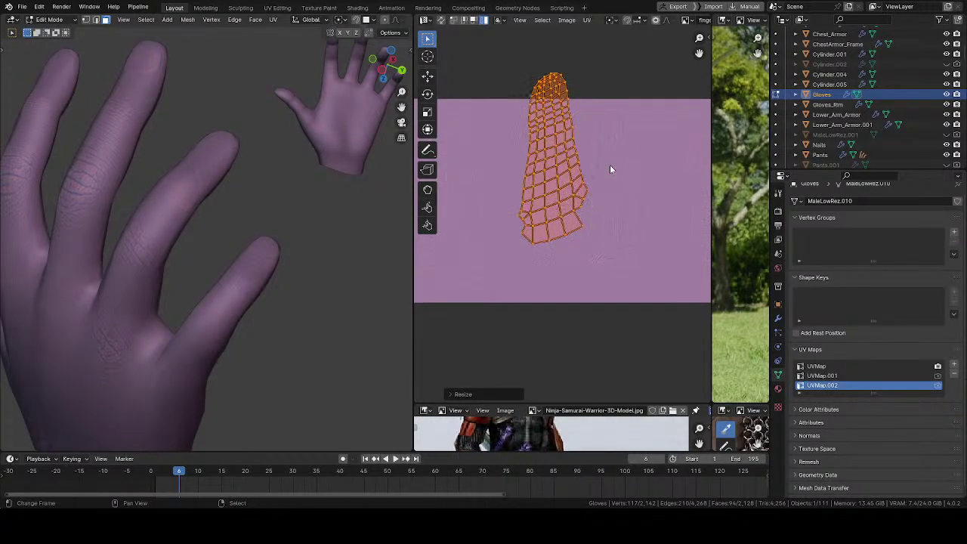
key("g")
left_click(615, 209)
scroll(612, 144, "up", 1)
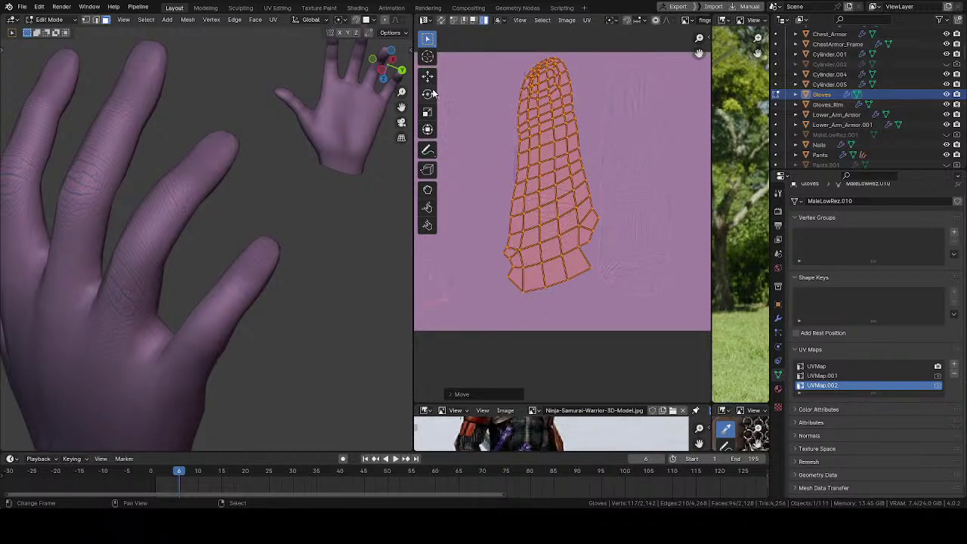
- Reshape the island's tilted fingertip and pull its left edge outward with the Grab brush
left_click(427, 187)
key("f")
left_click(556, 126)
left_click_drag(518, 99, 499, 90)
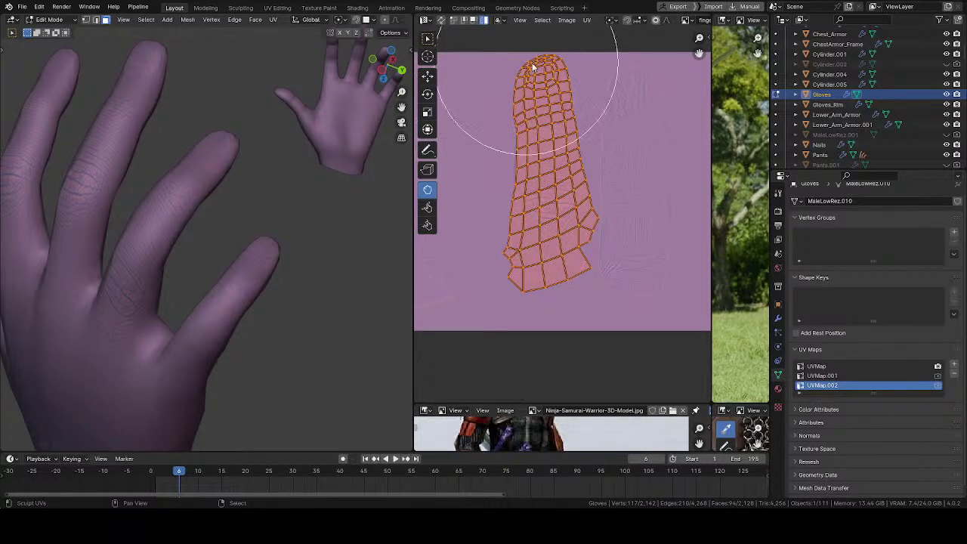
mouse_move(571, 96)
left_mouse_down()
mouse_move(590, 114)
mouse_move(548, 106)
left_mouse_up()
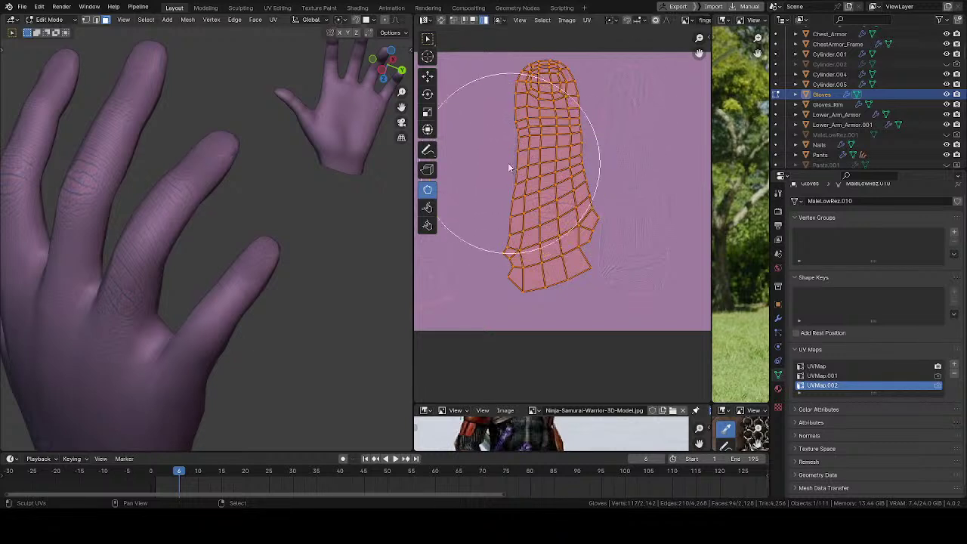
left_click_drag(508, 168, 471, 155)
- Level the slanted rows by pulling the base's right side down and nudging its left side up
key("f")
left_click(603, 189)
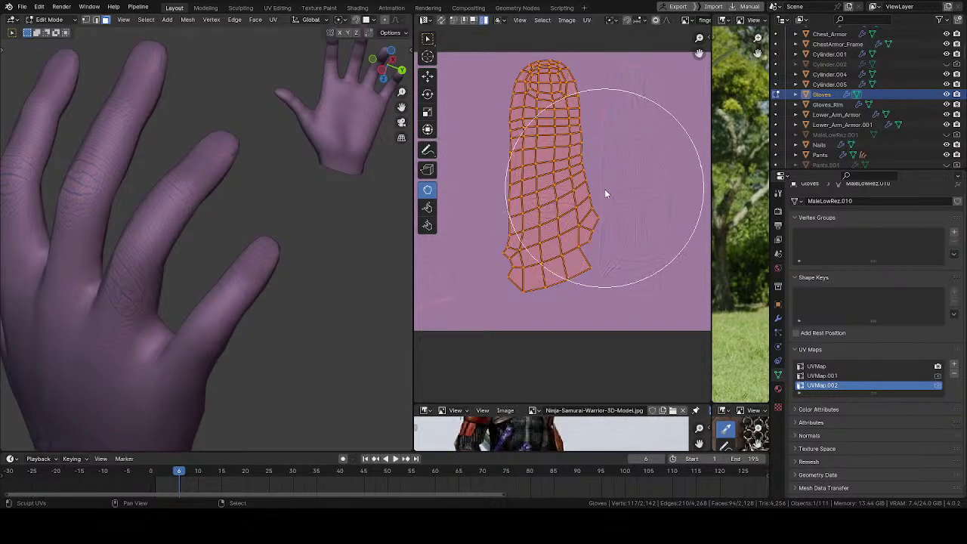
left_click_drag(593, 277, 588, 321)
left_click_drag(507, 279, 509, 261)
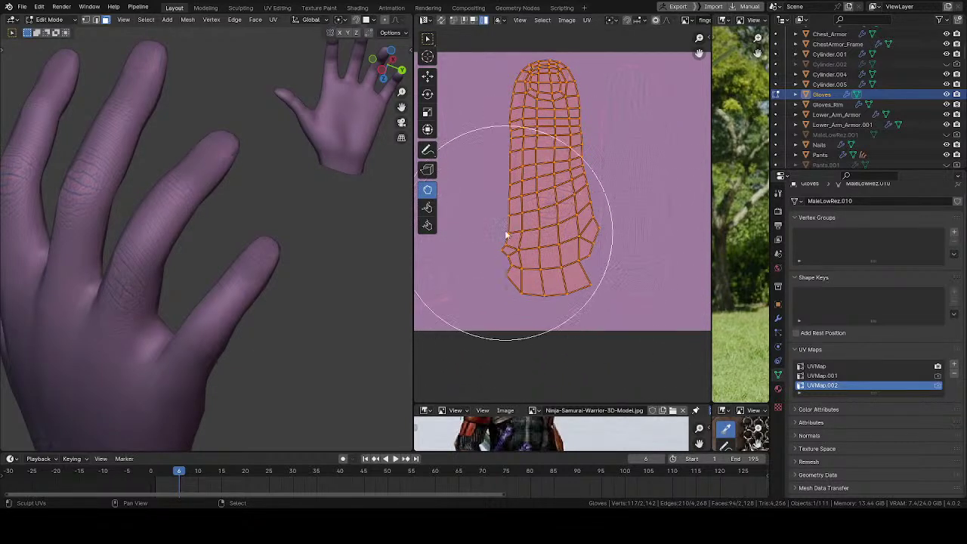
middle_click_drag(529, 217, 522, 214)
key("f")
left_click(521, 213)
left_click_drag(496, 198, 500, 183)
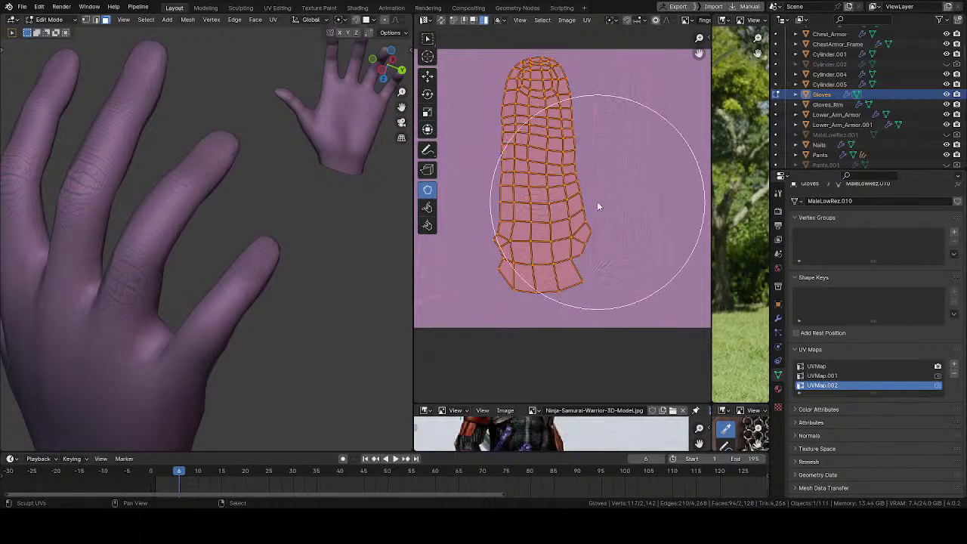
- Lower the island's knuckle and base rows with the Grab brush and even out the rows along the left edge
mouse_move(325, 219)
middle_mouse_down()
mouse_move(202, 238)
mouse_move(237, 281)
mouse_move(173, 335)
mouse_move(202, 226)
mouse_move(86, 209)
mouse_move(449, 202)
middle_mouse_up()
mouse_move(538, 231)
left_mouse_down()
mouse_move(535, 216)
mouse_move(541, 260)
left_mouse_up()
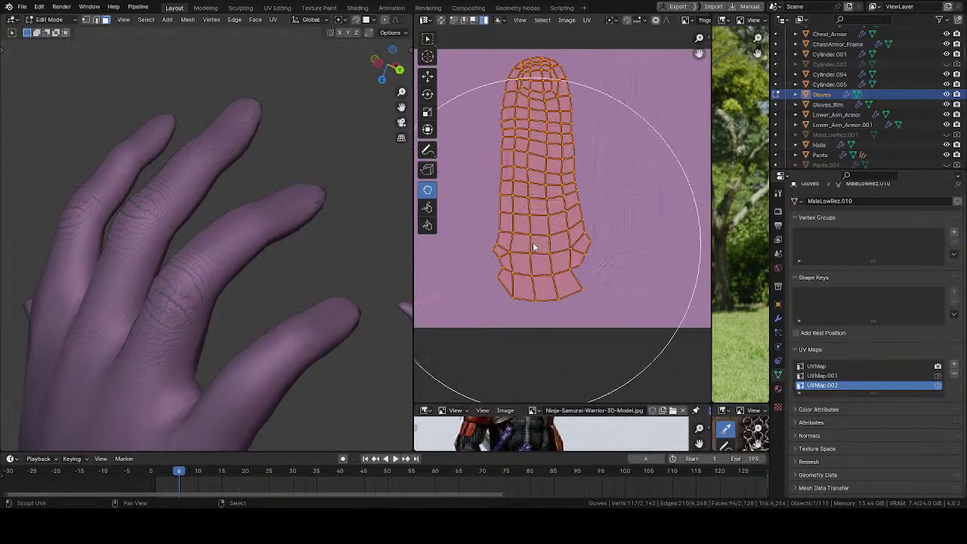
key("f")
left_click(473, 219)
mouse_move(481, 159)
left_mouse_down()
mouse_move(476, 177)
mouse_move(500, 183)
mouse_move(513, 202)
mouse_move(544, 157)
mouse_move(548, 187)
left_mouse_up()
key("f")
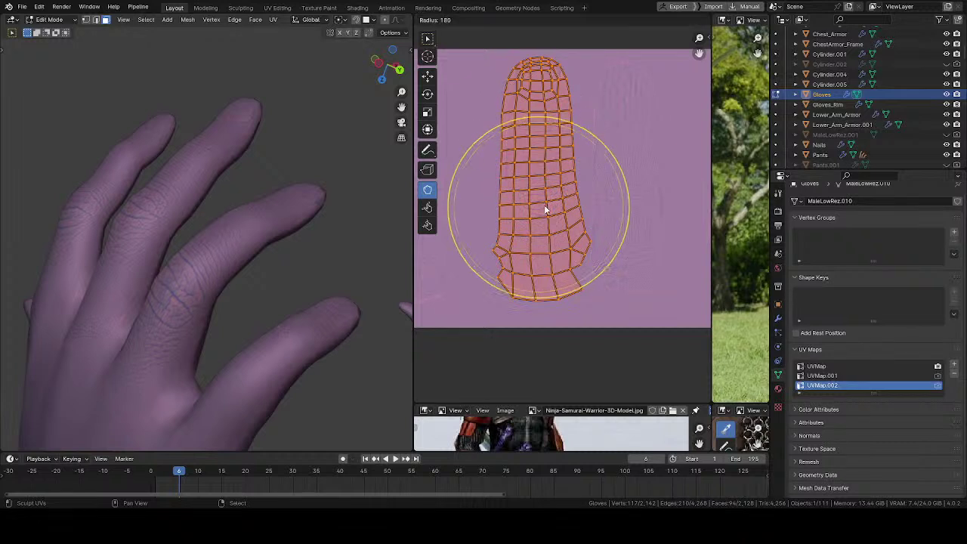
left_click(543, 204)
- Relax the island's bottom rows and adjust the rows around the knuckle to fit the wrinkle texture
key("f")
left_click(599, 225)
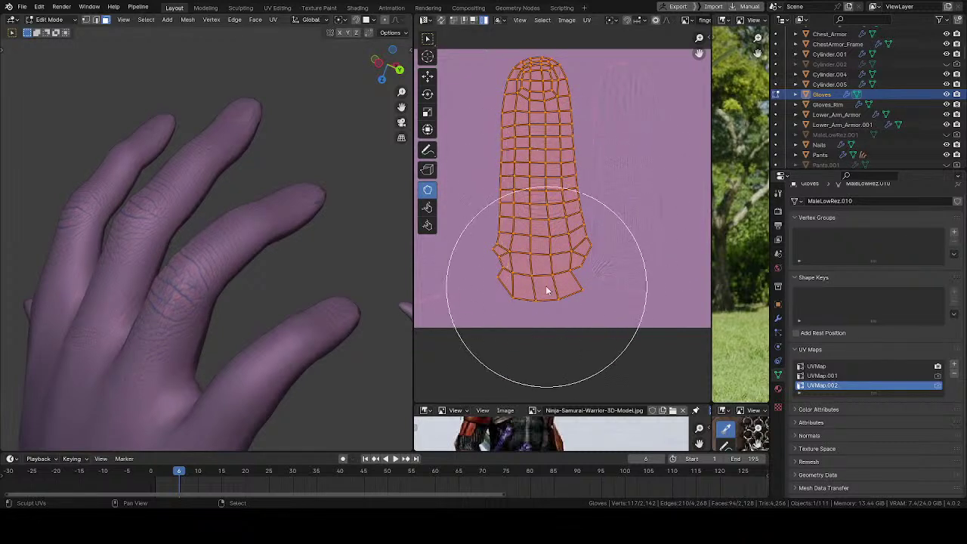
left_click_drag(546, 288, 545, 278, "shift")
mouse_move(216, 291)
middle_mouse_down()
mouse_move(228, 293)
mouse_move(254, 268)
mouse_move(292, 275)
mouse_move(277, 237)
mouse_move(241, 330)
mouse_move(203, 374)
middle_mouse_up()
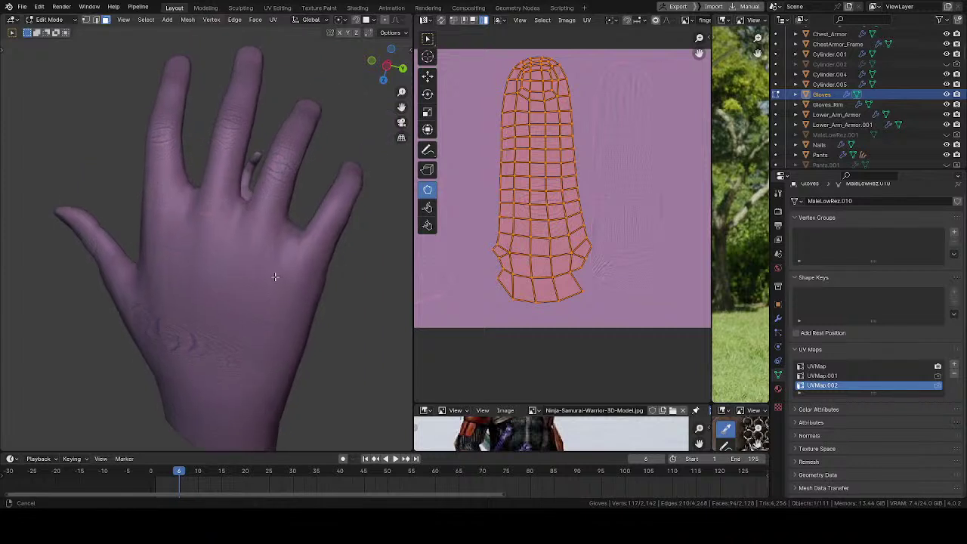
mouse_move(274, 276)
middle_mouse_down("ctrl")
mouse_move(249, 254)
mouse_move(244, 272)
mouse_move(123, 227)
mouse_move(159, 226)
middle_mouse_up("ctrl")
mouse_move(521, 231)
left_mouse_down()
mouse_move(519, 242)
mouse_move(566, 222)
mouse_move(574, 209)
mouse_move(559, 175)
left_mouse_up()
- Pull the lower-right part of the island's base downward to fit the texture on the finger's side
middle_click_drag(559, 176, 534, 283)
middle_click_drag(534, 283, 504, 163, "ctrl")
middle_click_drag(505, 252, 532, 227)
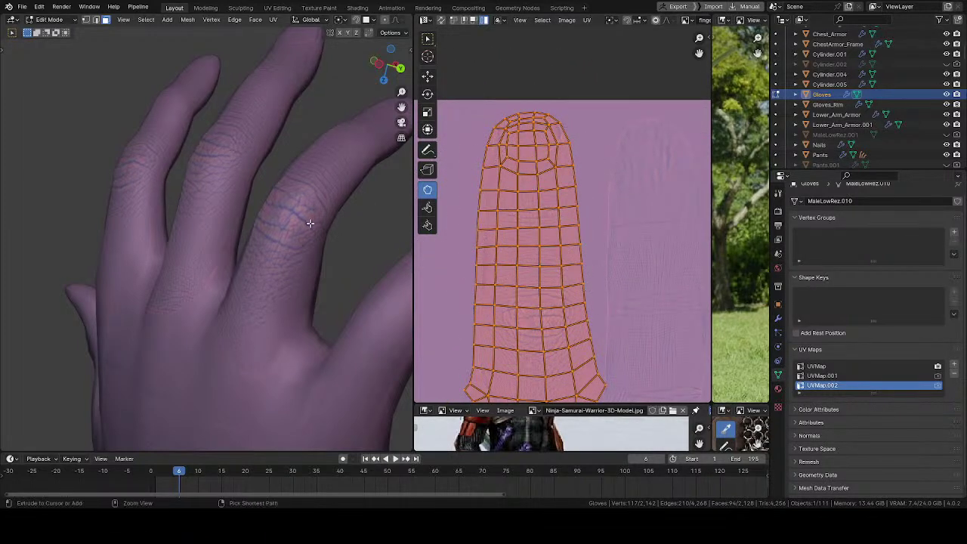
middle_click_drag(310, 224, 264, 396)
middle_click_drag(488, 295, 504, 168)
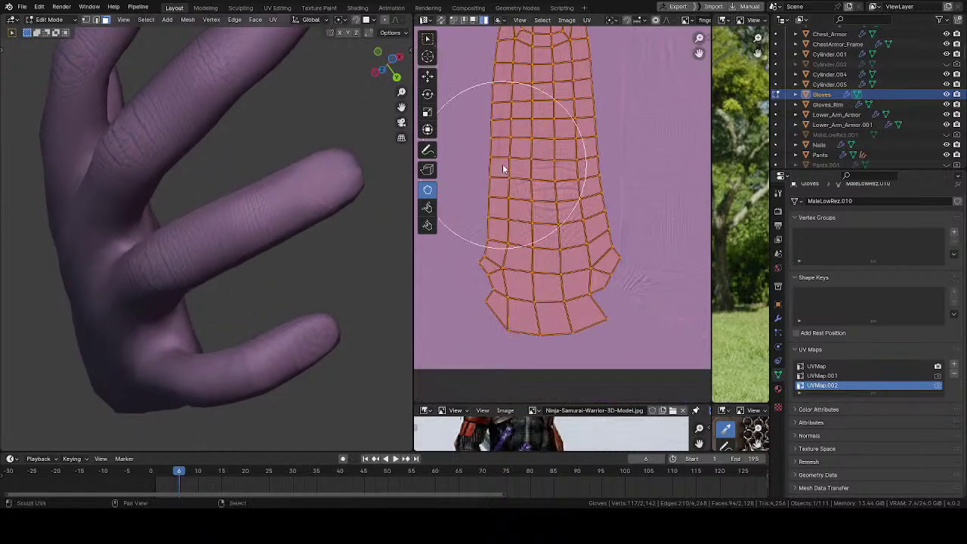
scroll(567, 185, "up", 1)
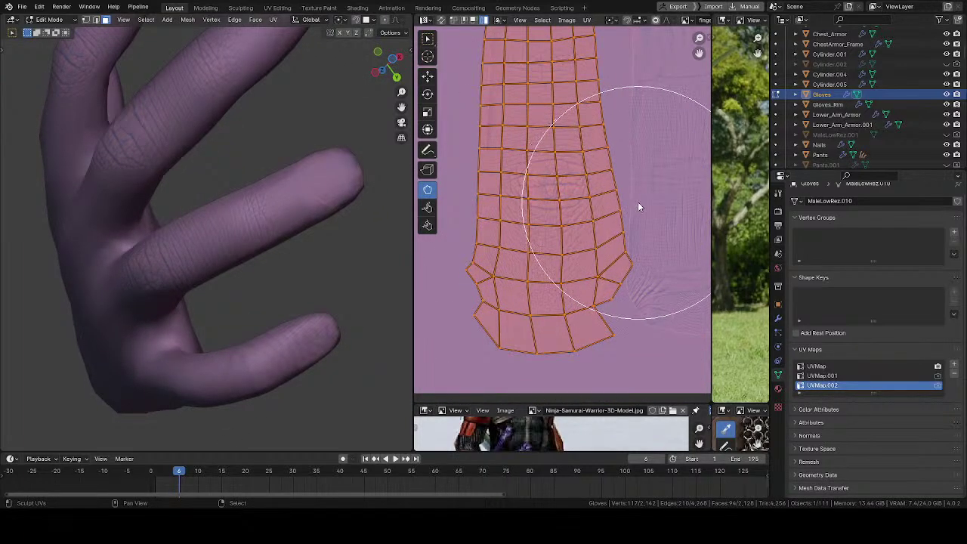
mouse_move(604, 308)
left_mouse_down()
mouse_move(616, 320)
mouse_move(577, 346)
left_mouse_up()
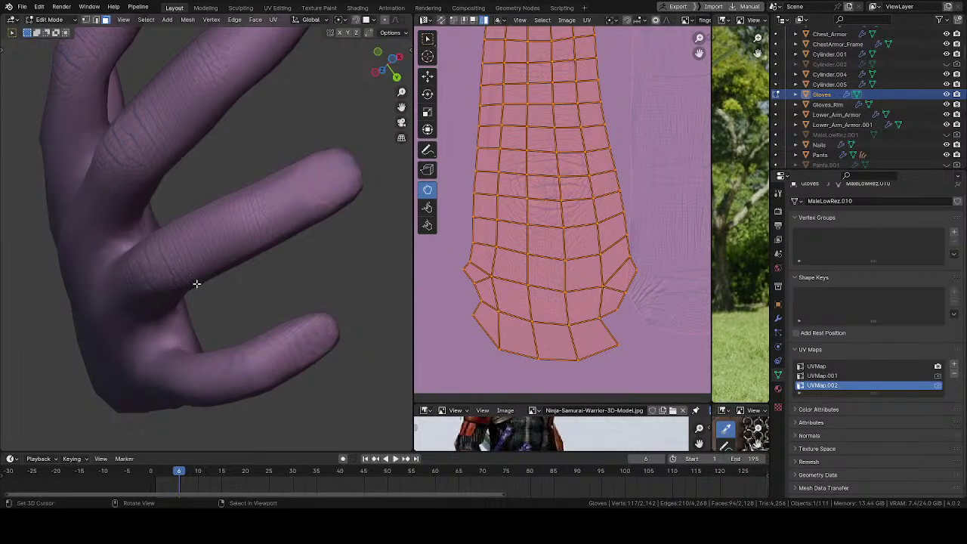
- Clear the selection and select the linked faces of the little finger's back-side island
middle_click_drag(197, 284, 208, 169)
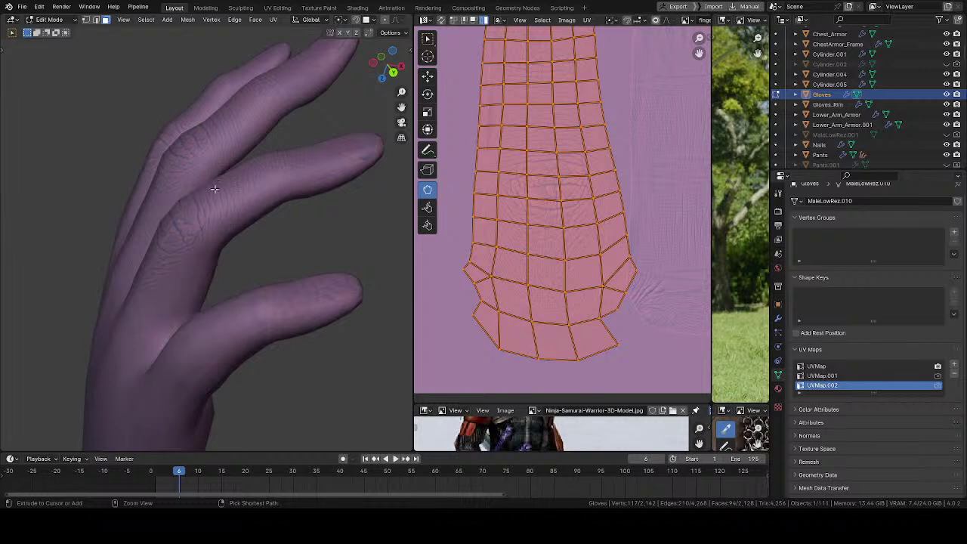
middle_click_drag(231, 204, 154, 255)
middle_click_drag(316, 312, 332, 294)
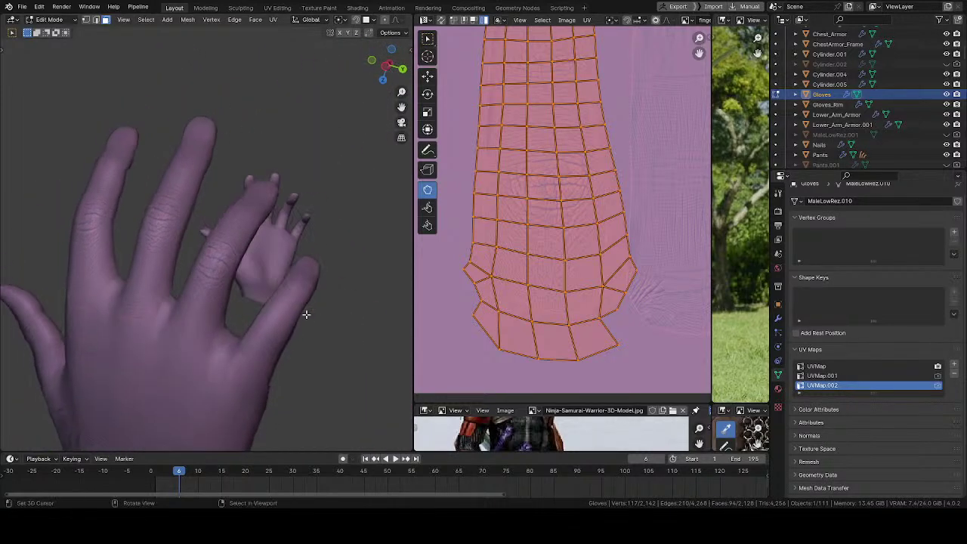
scroll(518, 228, "down", 4)
key("alt+a")
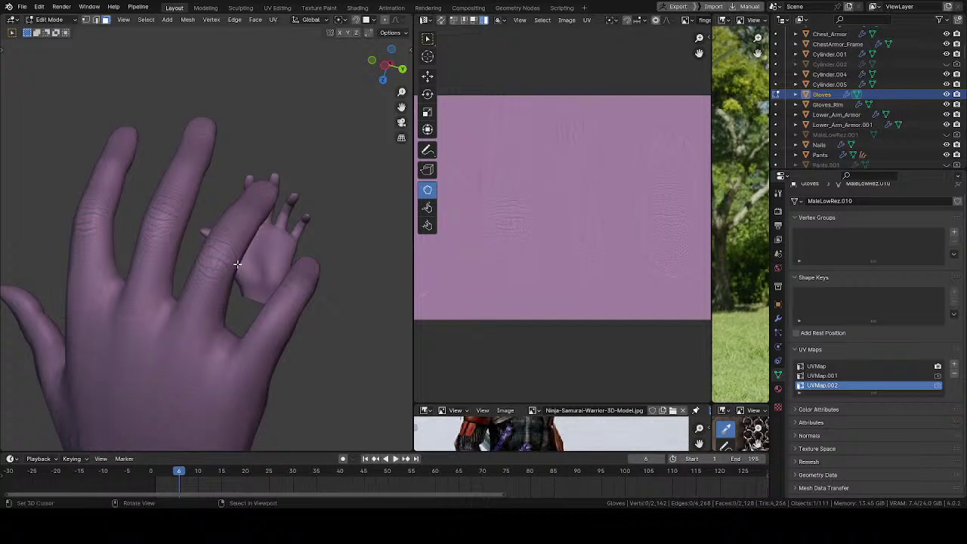
key("ctrl+l")
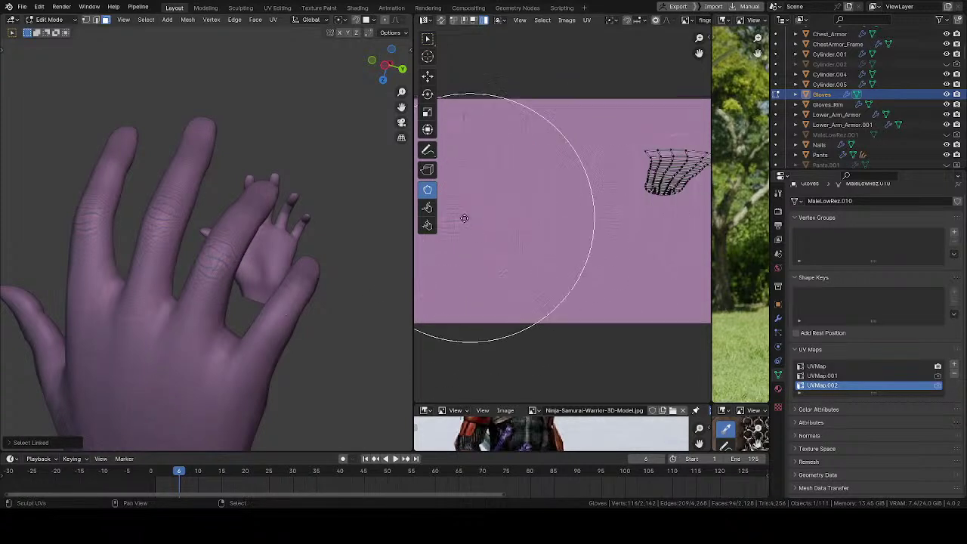
- Select all UVs of the little finger's back-side island and rotate it so the fingertip end faces up
scroll(479, 144, "down", 1)
left_click(428, 42)
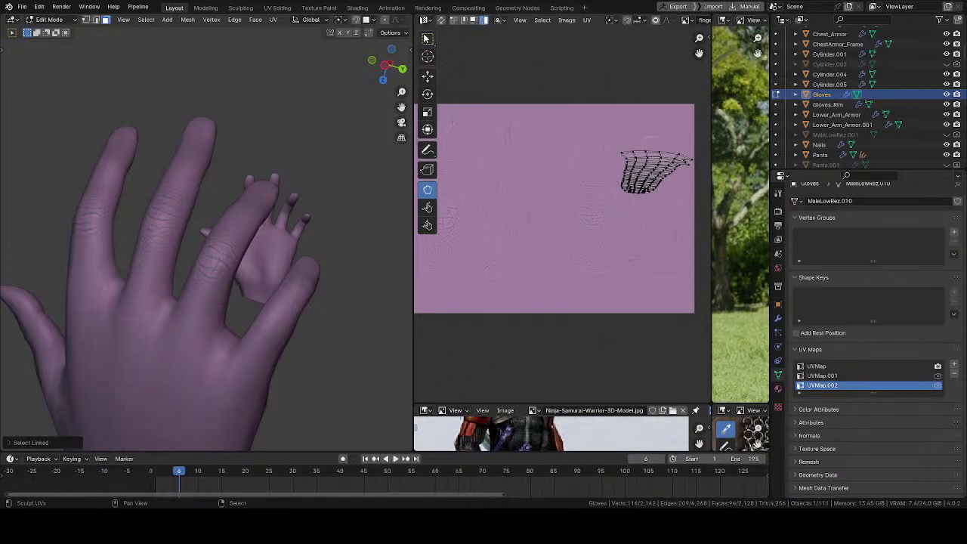
left_click(428, 41)
key("a")
key("r")
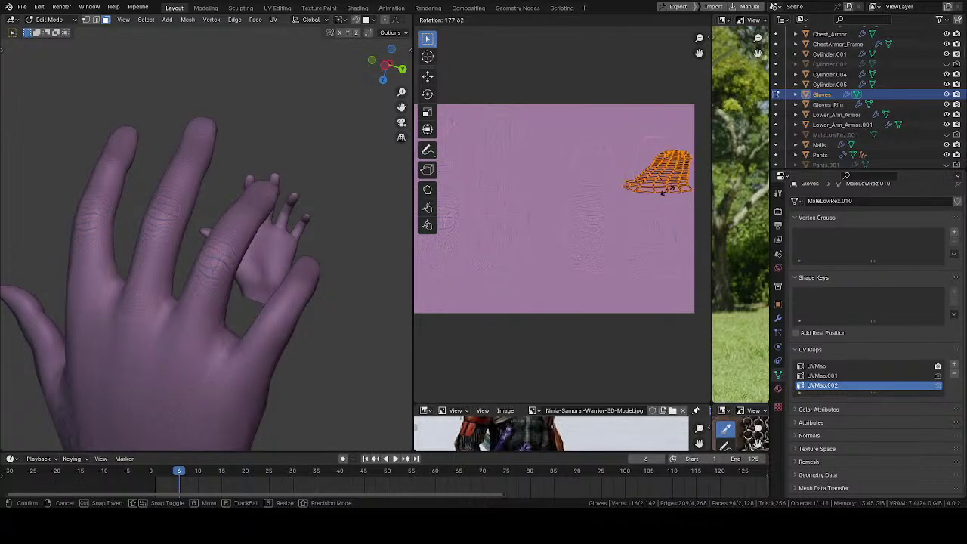
left_click(670, 177)
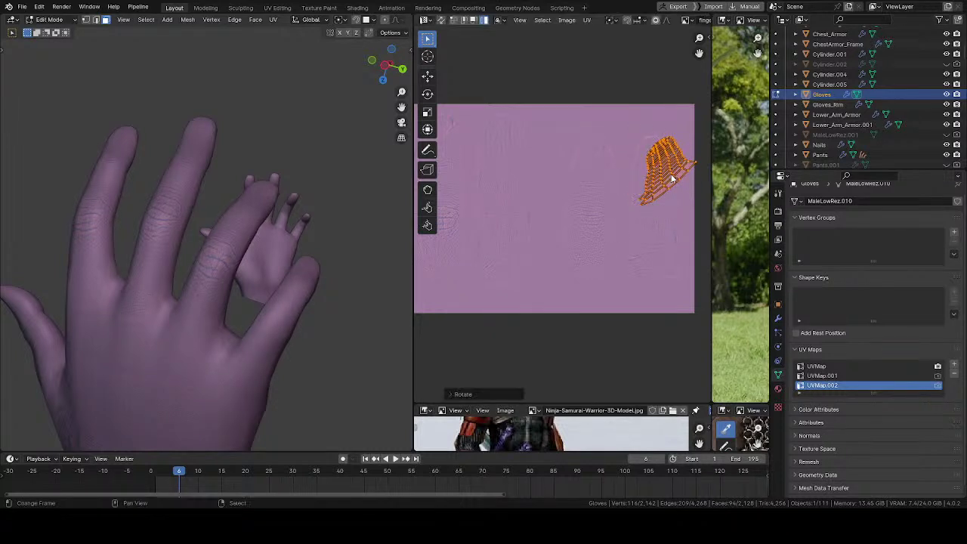
key("s")
key("y")
key("Escape")
key("r")
left_click(684, 179)
- Stretch the island along Y to finger length and adjust its rotation so it stands upright
key("s")
key("y")
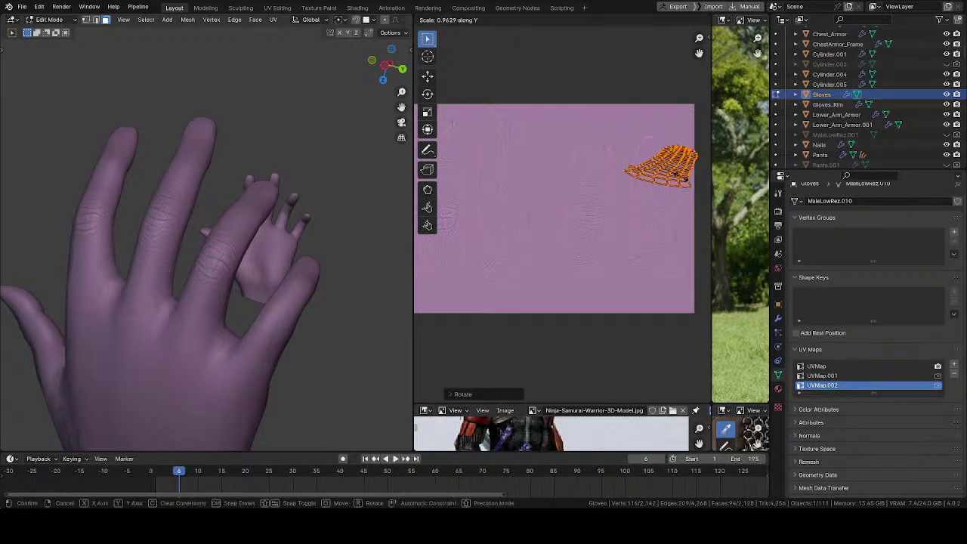
key("y")
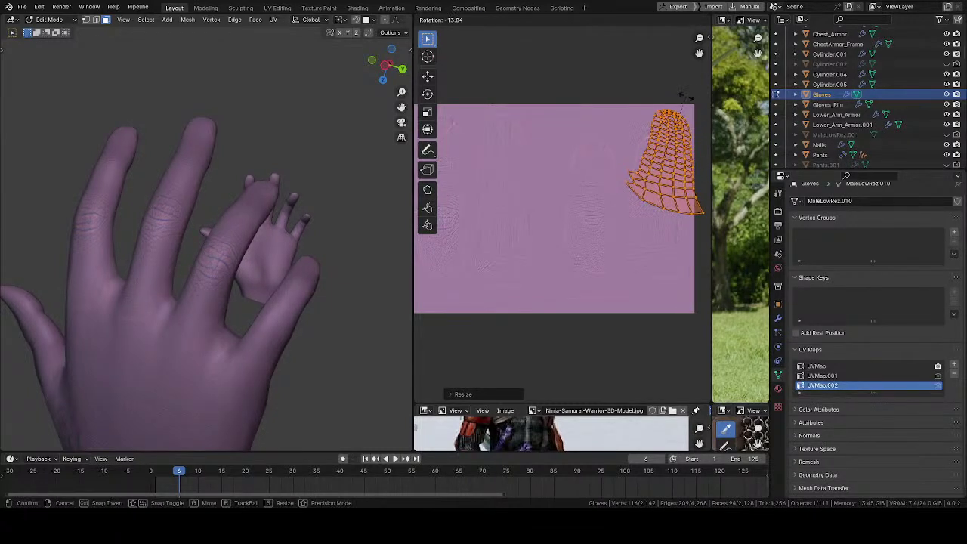
key("y")
left_click(682, 83)
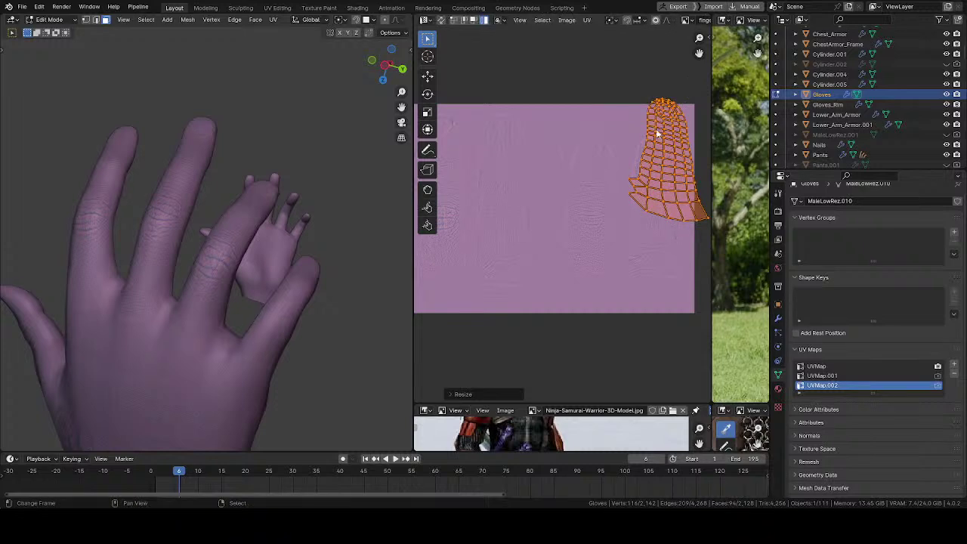
- Move the island onto the finger's wrinkle texture and scale it up to cover the pattern
middle_click_drag(659, 134, 651, 134)
key("g")
left_click(605, 223)
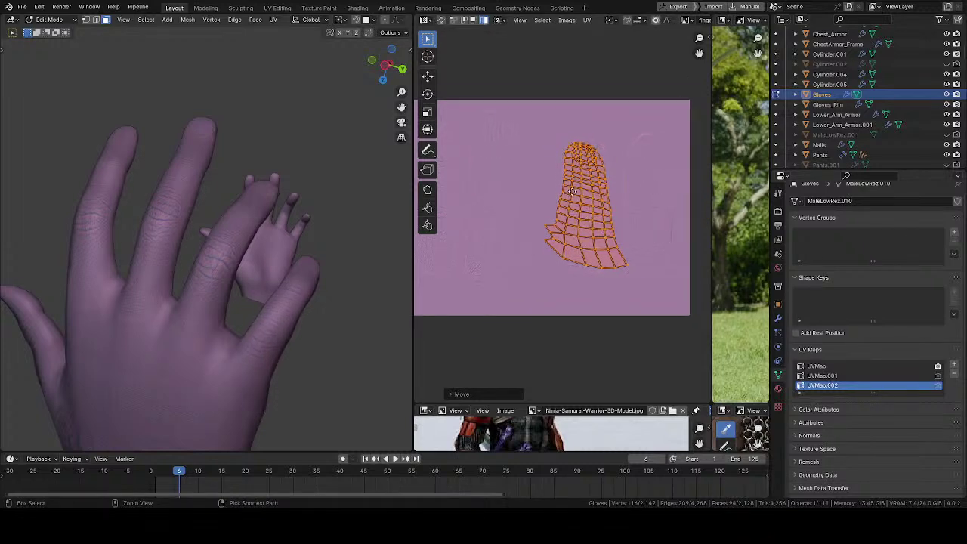
scroll(624, 87, "up", 3)
scroll(595, 129, "up", 2)
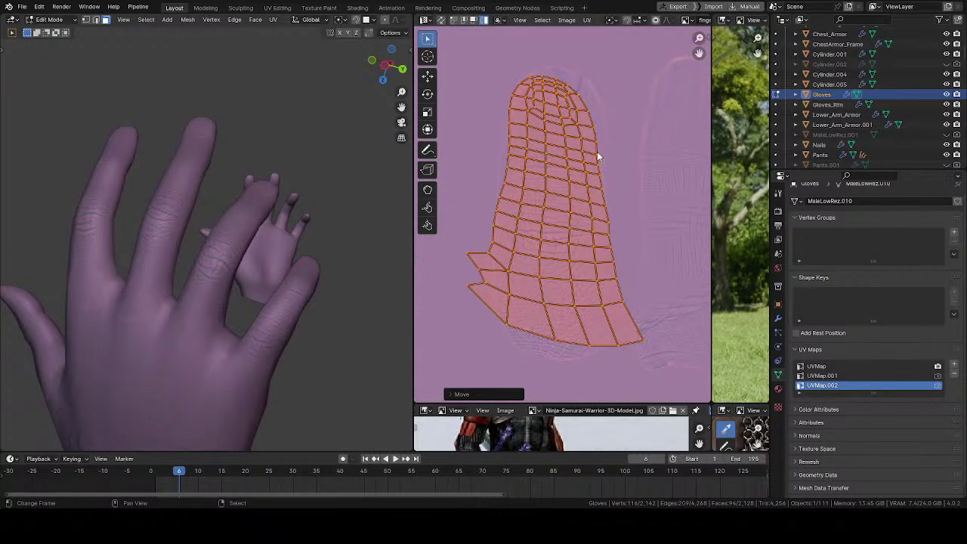
key("s")
left_click(487, 99)
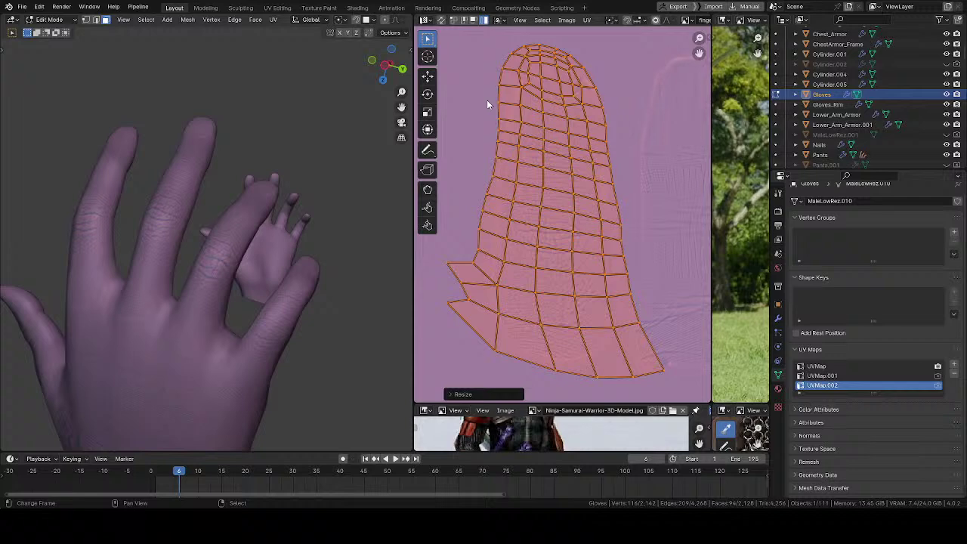
- Reshape the island's fingertip with the Grab brush, levelling the slanted rows and fitting the rounded end to the texture
left_click(427, 189)
key("f")
left_click(582, 163)
mouse_move(597, 84)
left_mouse_down()
mouse_move(612, 104)
mouse_move(605, 127)
left_mouse_up()
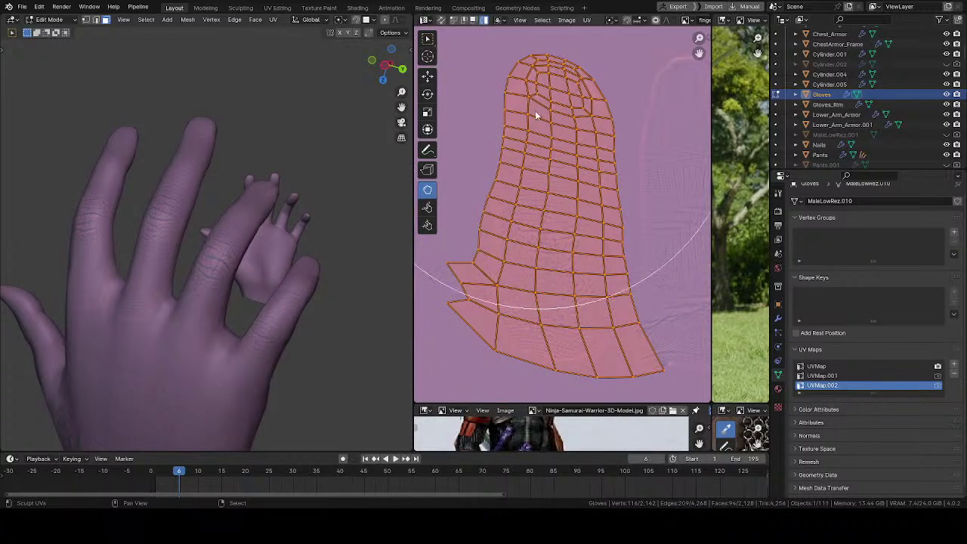
left_click_drag(528, 108, 498, 129)
key("f")
left_click(432, 151)
left_click_drag(560, 105, 571, 83)
key("f")
left_click(542, 84)
mouse_move(592, 115)
left_mouse_down()
mouse_move(584, 99)
mouse_move(608, 77)
left_mouse_up()
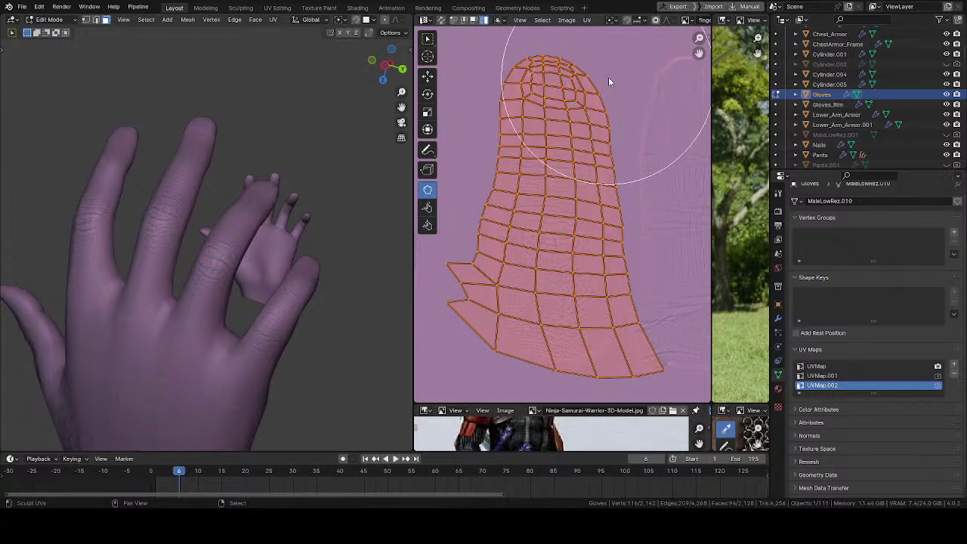
left_click_drag(488, 53, 509, 71)
- Lower the island's base and knuckle rows with the Grab brush to match the wrinkle texture
middle_click_drag(596, 214, 614, 138)
key("f")
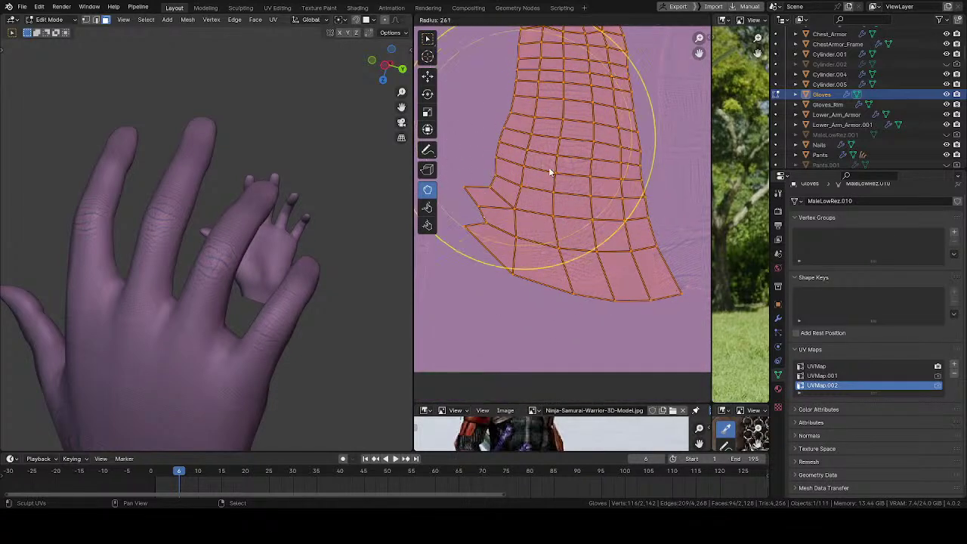
left_click(539, 200)
left_click_drag(492, 247, 495, 268)
mouse_move(581, 274)
left_mouse_down()
mouse_move(580, 288)
mouse_move(547, 150)
mouse_move(608, 171)
mouse_move(623, 155)
left_mouse_up()
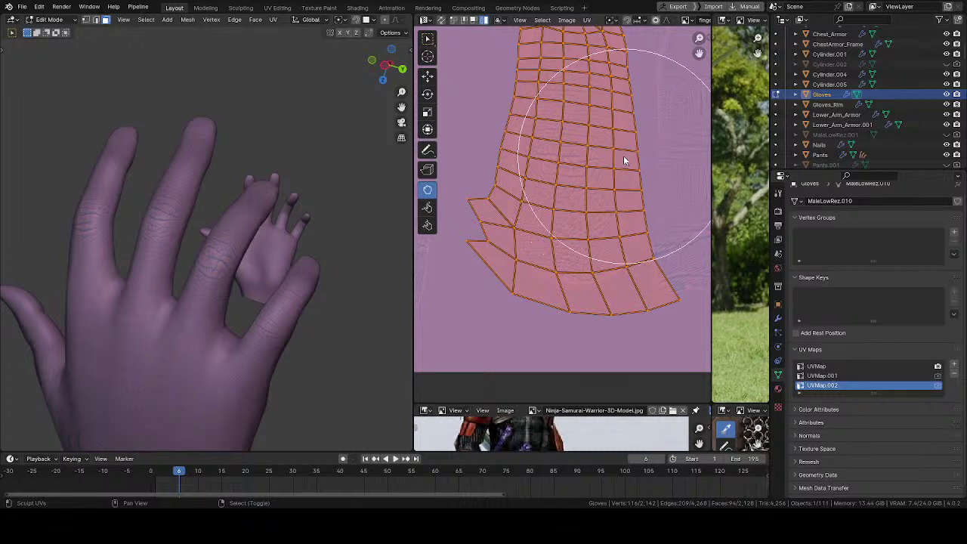
middle_click_drag(274, 310, 248, 276)
mouse_move(144, 352)
middle_mouse_down()
mouse_move(108, 274)
mouse_move(214, 201)
mouse_move(89, 164)
mouse_move(216, 385)
mouse_move(227, 374)
middle_mouse_up()
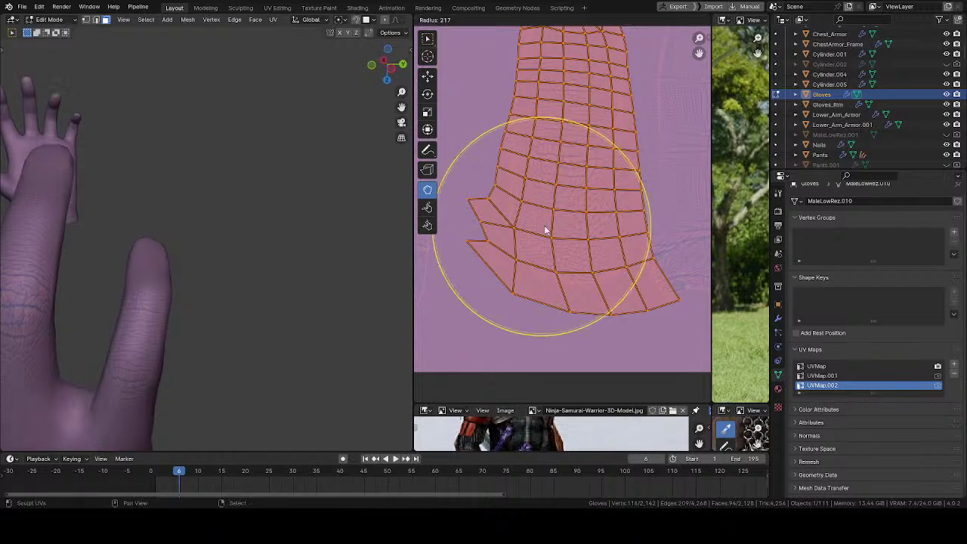
left_click(591, 226)
left_click_drag(552, 176, 549, 187)
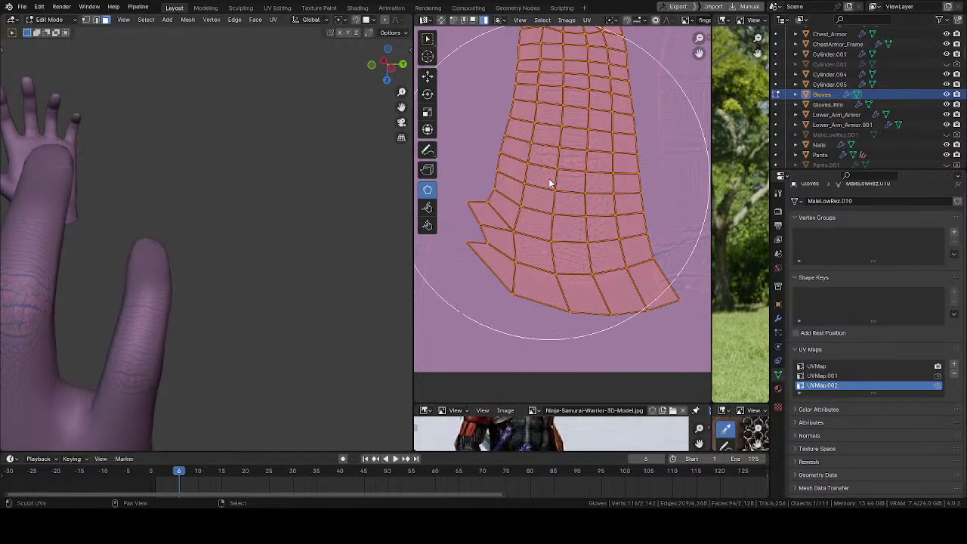
- Pull the upper part of the island's left edge outward to widen the section below the fingertip
middle_click_drag(542, 181, 521, 256)
key("f")
left_click(551, 209)
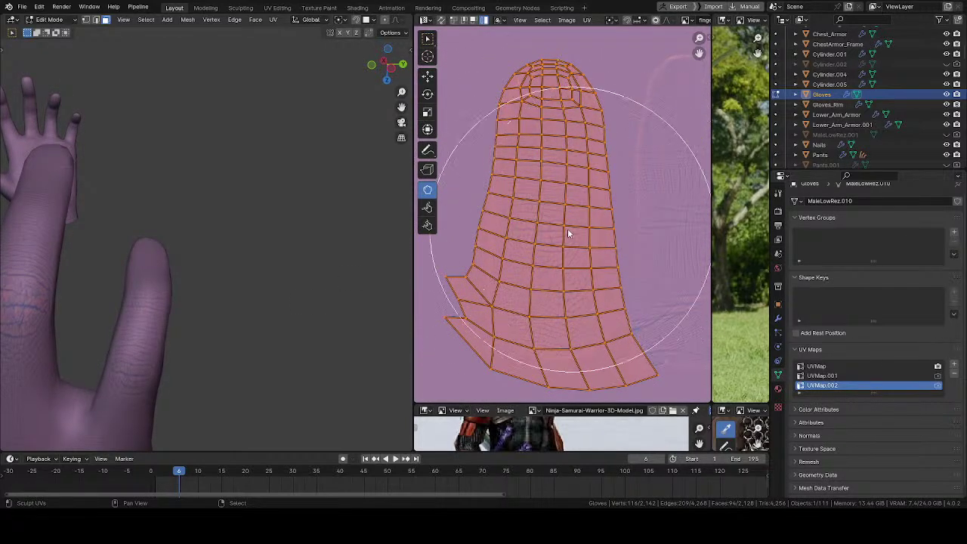
mouse_move(568, 233)
left_mouse_down()
mouse_move(483, 151)
mouse_move(455, 143)
mouse_move(447, 190)
mouse_move(471, 112)
left_mouse_up()
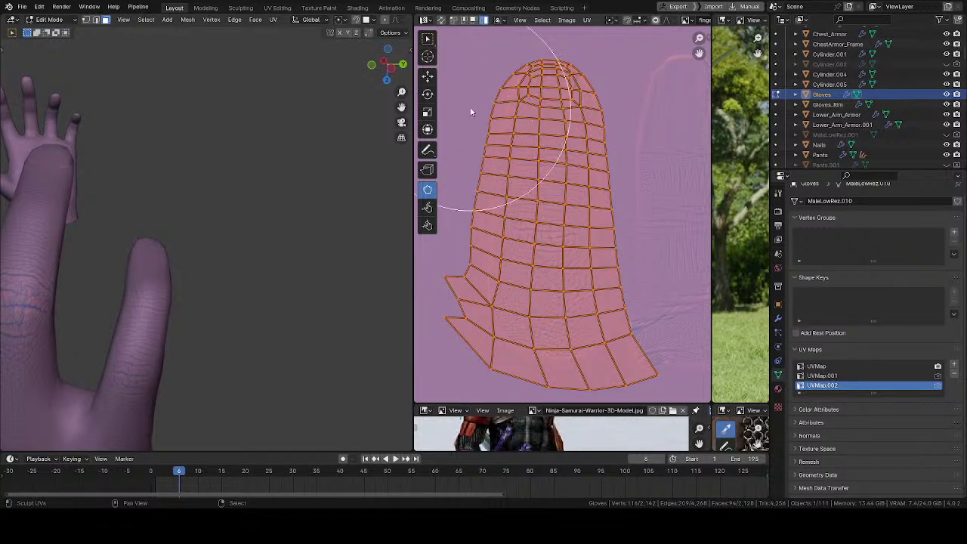
- Adjust the lower-right side and bottom edge of the island's base with the Grab brush
mouse_move(277, 287)
middle_mouse_down()
mouse_move(162, 307)
mouse_move(236, 259)
mouse_move(212, 224)
mouse_move(127, 211)
mouse_move(190, 324)
mouse_move(182, 261)
mouse_move(292, 261)
middle_mouse_up()
middle_click_drag(630, 306, 585, 258)
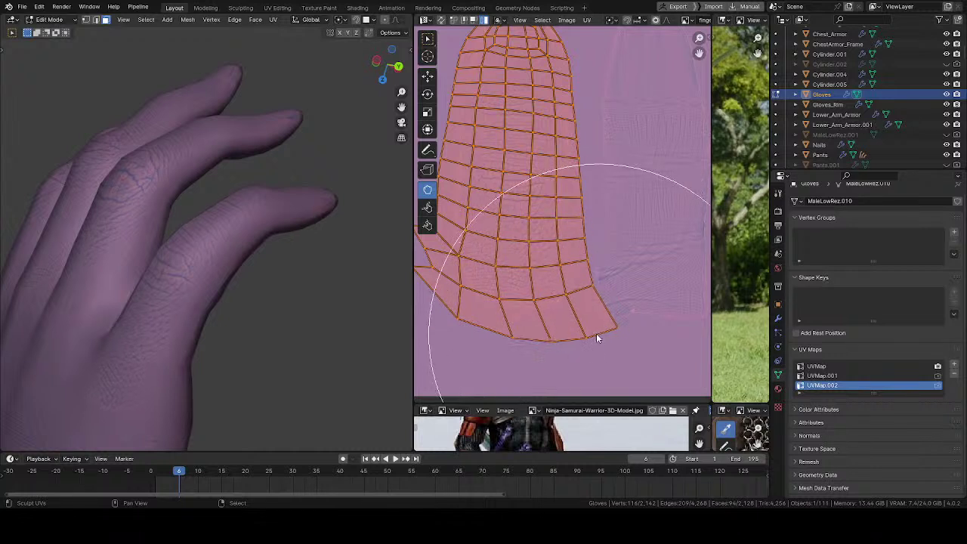
mouse_move(596, 338)
left_mouse_down()
mouse_move(577, 335)
mouse_move(616, 280)
mouse_move(600, 281)
mouse_move(608, 148)
mouse_move(598, 347)
left_mouse_up()
left_click_drag(531, 340, 532, 345)
middle_click_drag(506, 264, 617, 241)
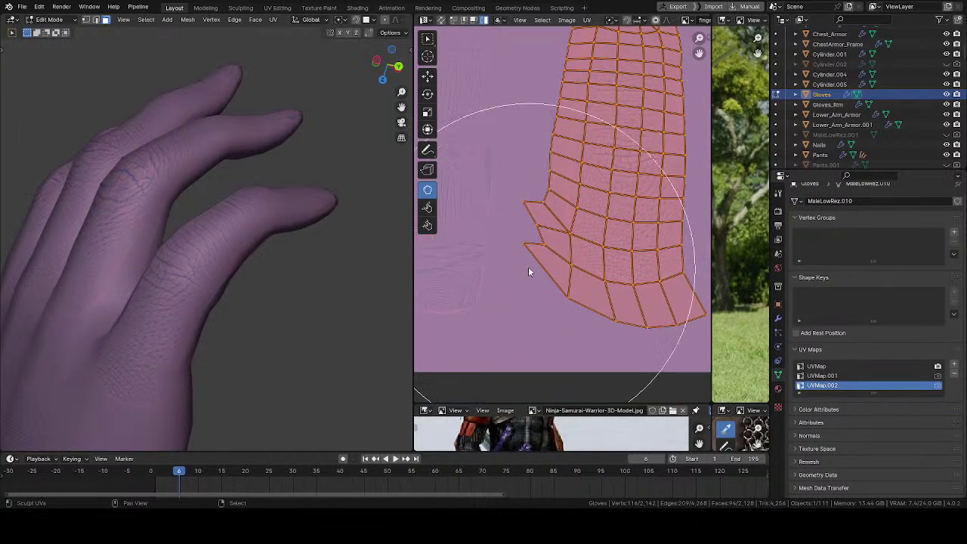
- Push the flaps at the lower left of the island's base outward with the Grab brush
left_click_drag(522, 257, 504, 262)
key("f")
left_click(479, 292)
key("f")
left_click(531, 261)
left_click_drag(568, 199, 563, 195)
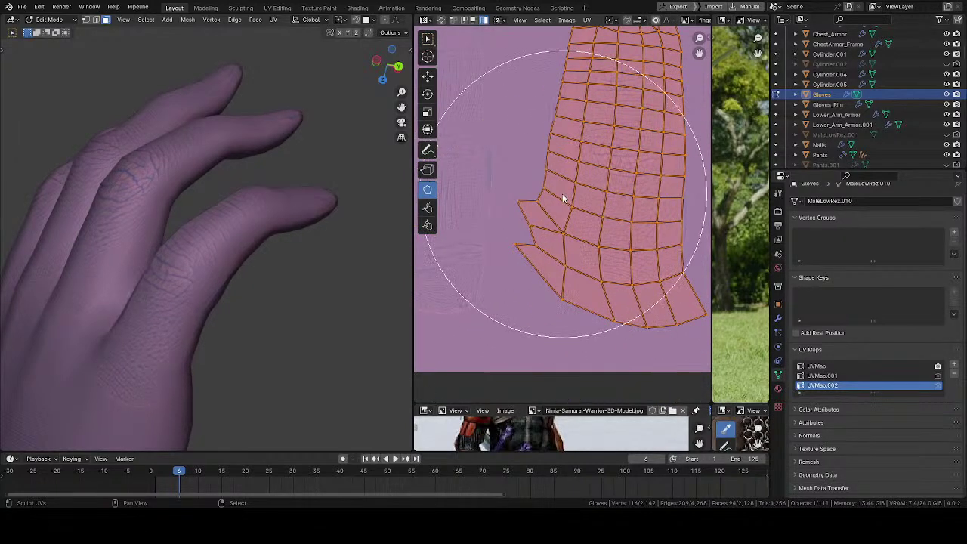
- Pull the island's left edge inward above the base flaps and even out the neighbouring rows
key("f")
left_click(486, 162)
left_click_drag(518, 139, 541, 163)
key("f")
left_click(556, 121)
mouse_move(541, 119)
left_mouse_down()
mouse_move(548, 114)
mouse_move(534, 231)
mouse_move(579, 272)
mouse_move(592, 262)
left_mouse_up()
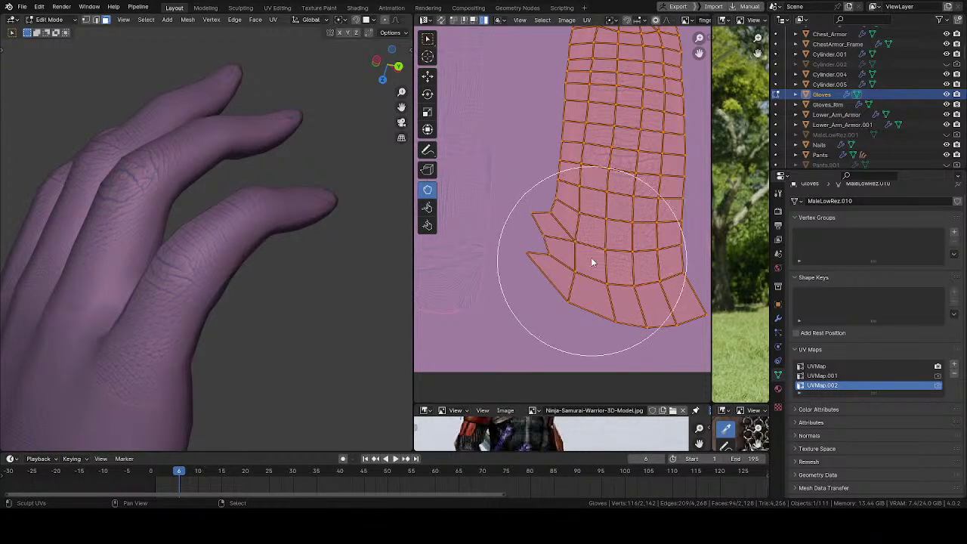
left_click_drag(589, 158, 585, 151)
middle_click_drag(557, 145, 551, 225)
key("f")
left_click(530, 88)
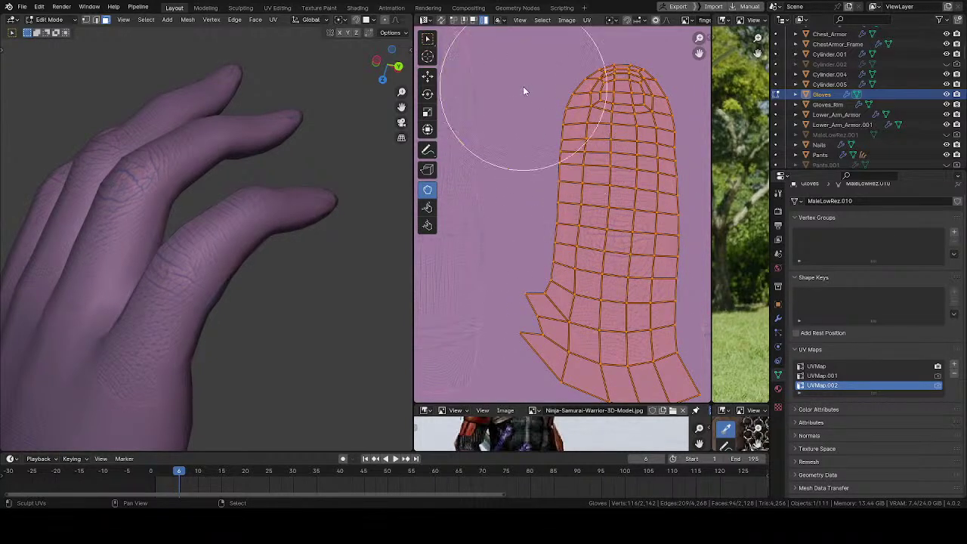
- Inspect the finger textures around the hand, clear the selection and select the linked faces of the little finger's palm-side island
mouse_move(259, 210)
middle_mouse_down()
mouse_move(241, 341)
mouse_move(261, 348)
mouse_move(176, 231)
mouse_move(112, 196)
mouse_move(101, 154)
mouse_move(128, 102)
mouse_move(212, 301)
middle_mouse_up()
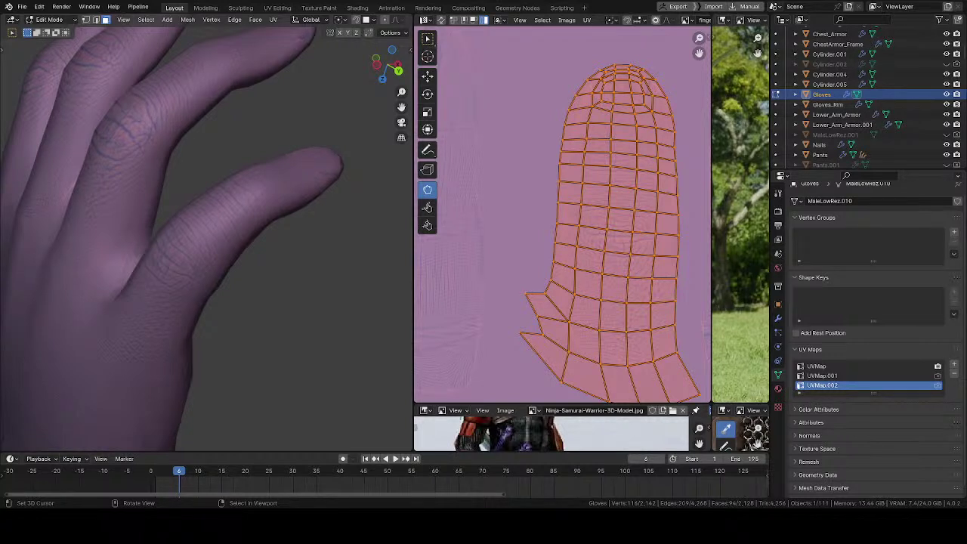
middle_click_drag(201, 201, 188, 229)
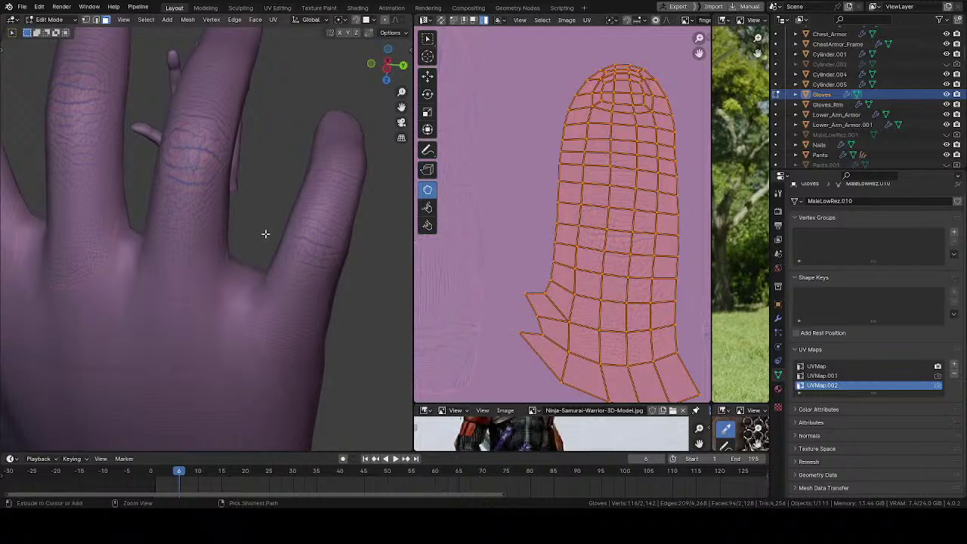
mouse_move(266, 232)
middle_mouse_down()
mouse_move(250, 207)
mouse_move(244, 254)
mouse_move(260, 233)
middle_mouse_up()
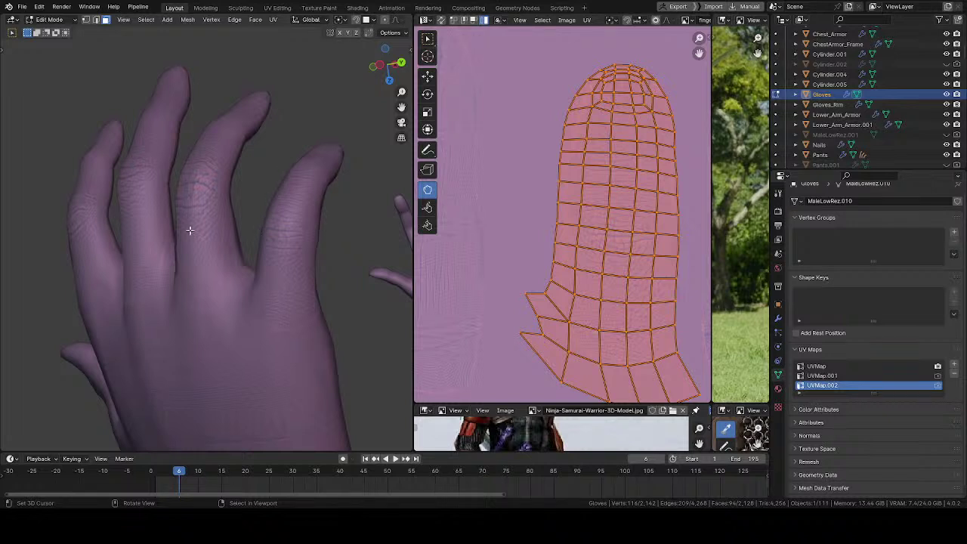
middle_click_drag(190, 230, 193, 362)
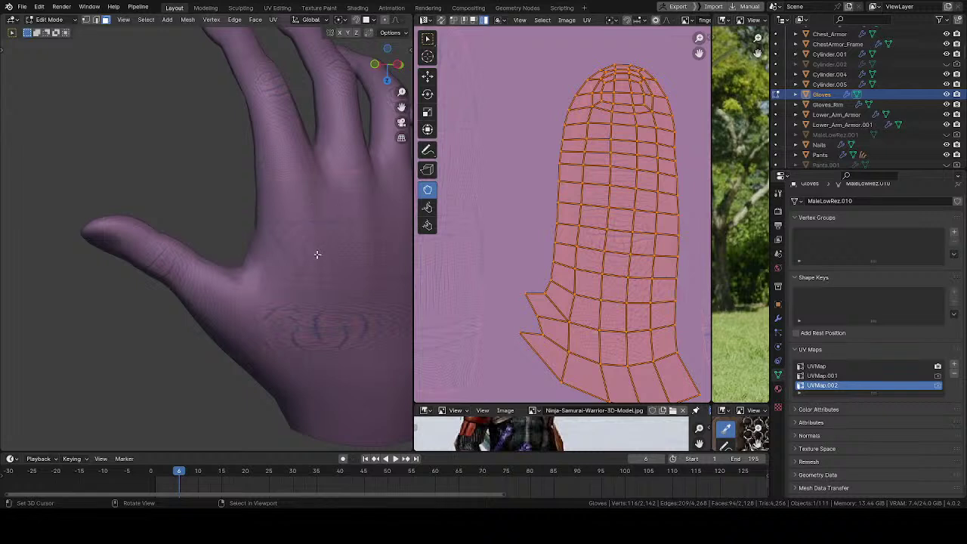
middle_click_drag(317, 255, 229, 272)
key("alt+a")
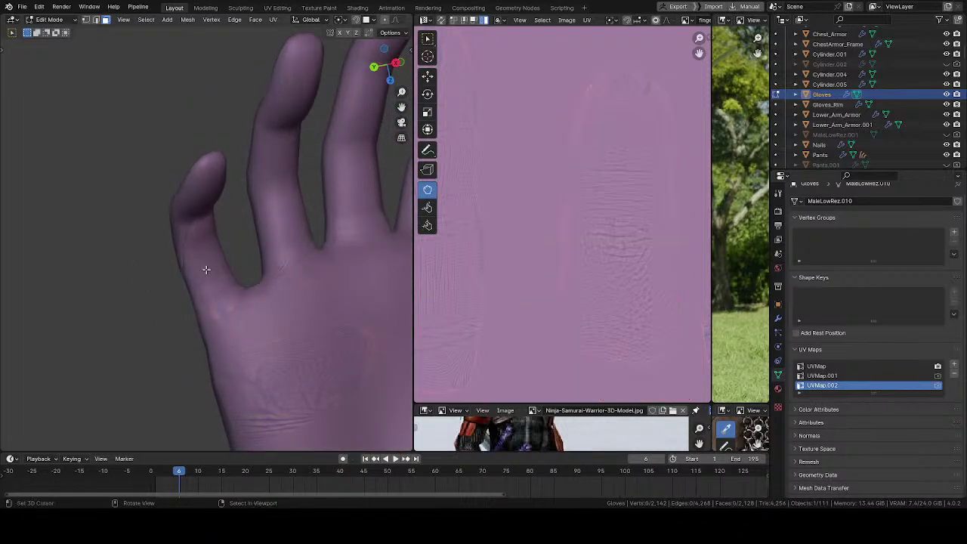
key("l")
- Select all UVs of the palm-side little-finger island and rotate it toward an upright position
scroll(565, 231, "down", 4)
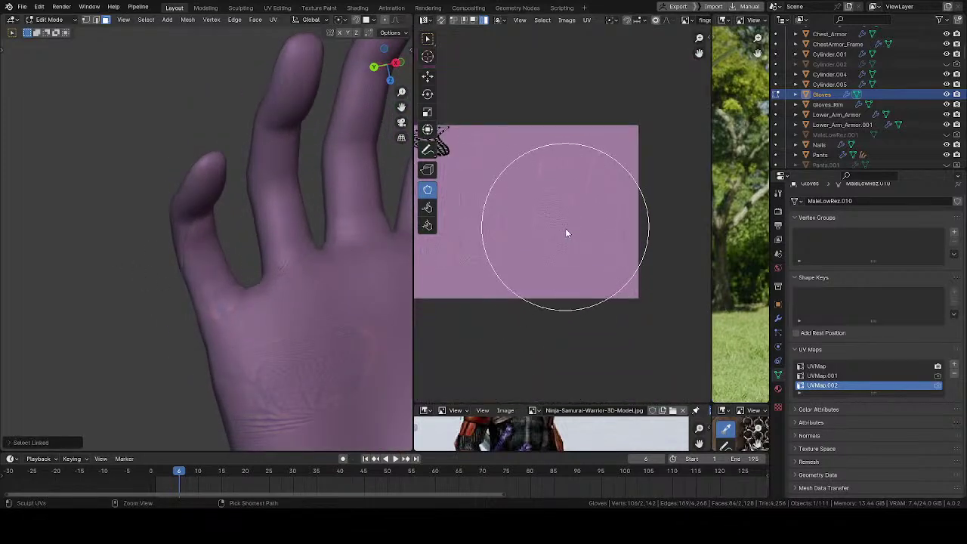
left_click(427, 39)
middle_click_drag(506, 235, 572, 215)
key("a")
key("r")
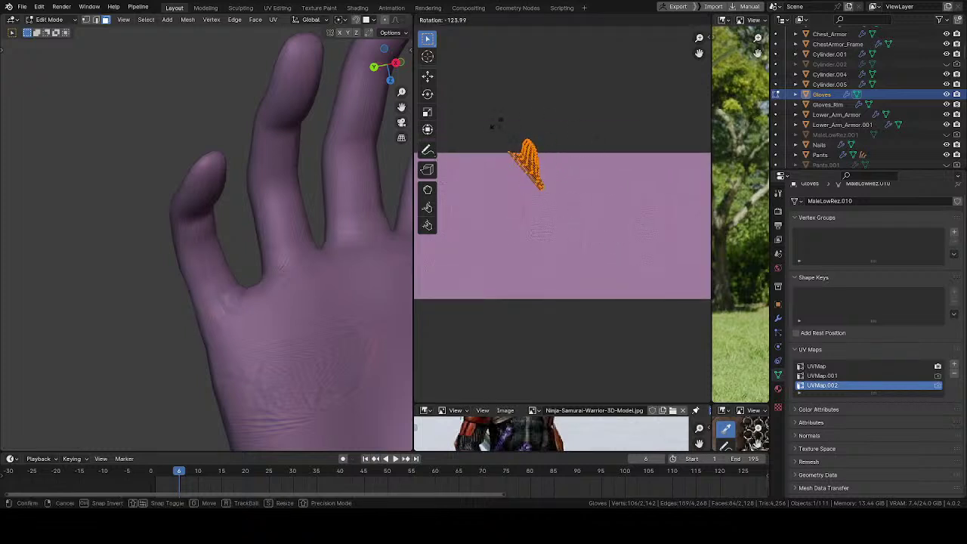
left_click(511, 139)
- Rotate the palm-side island further so its tip faces up and stretch it along Y
key("r")
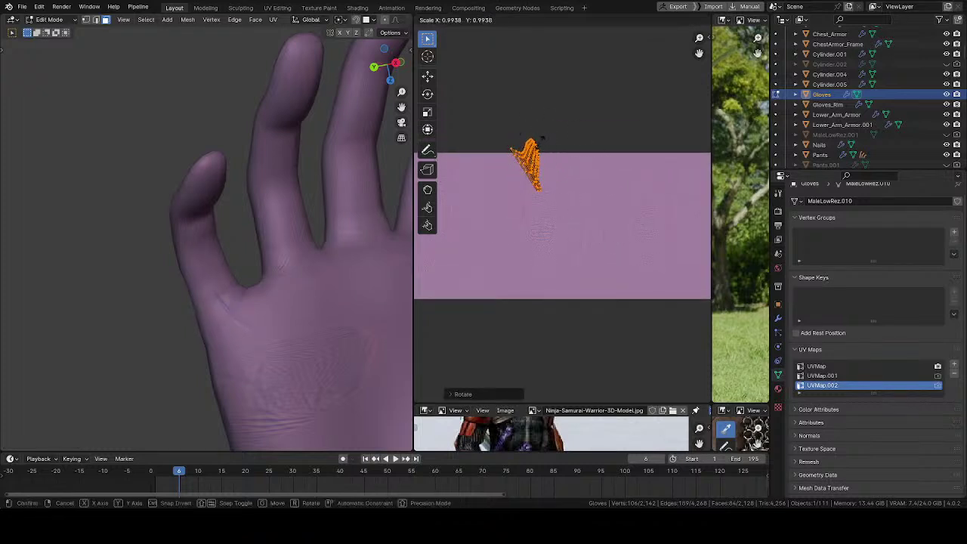
key("Escape")
key("s")
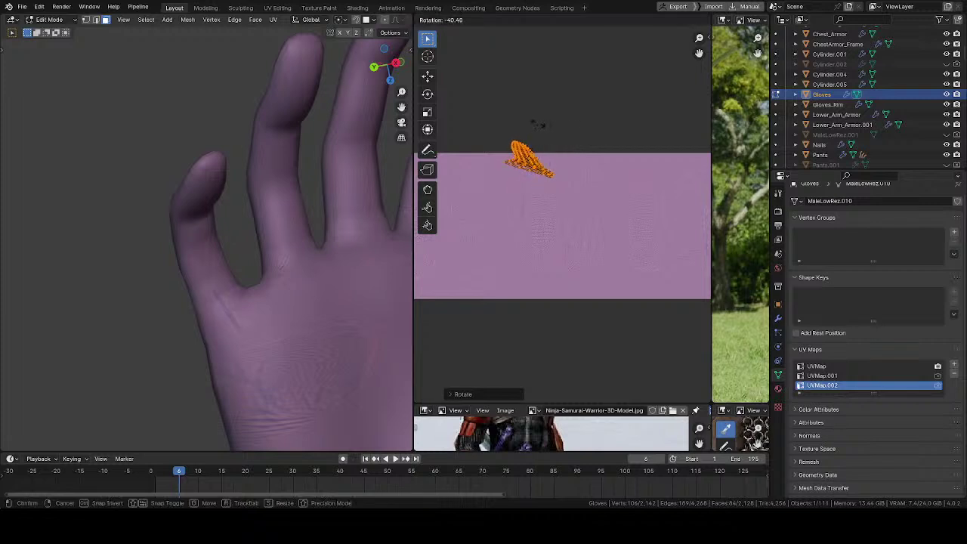
key("y")
left_click(623, 81)
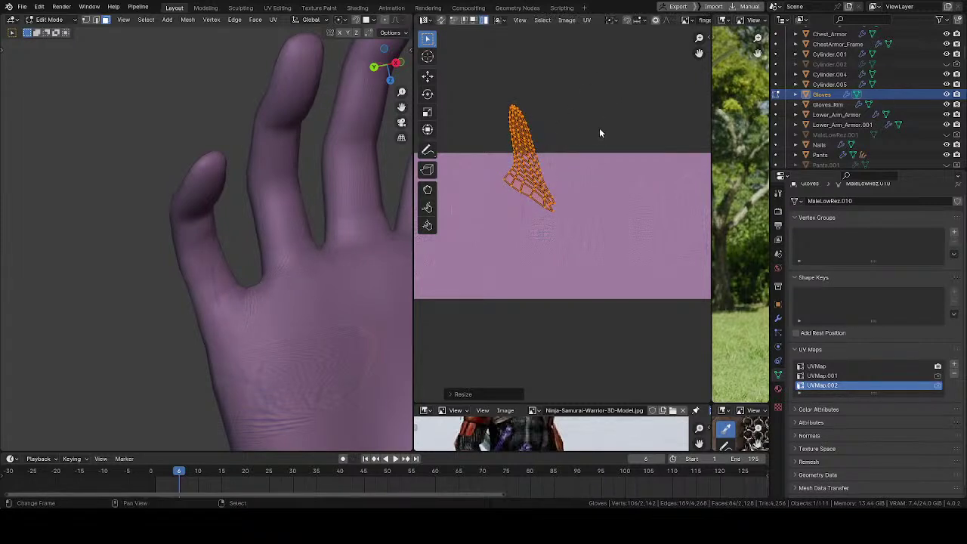
- Fine-tune the palm-side island's rotation and its scale along Y
middle_click_drag(588, 134, 565, 140)
key("r")
left_click(562, 142)
key("s")
key("r")
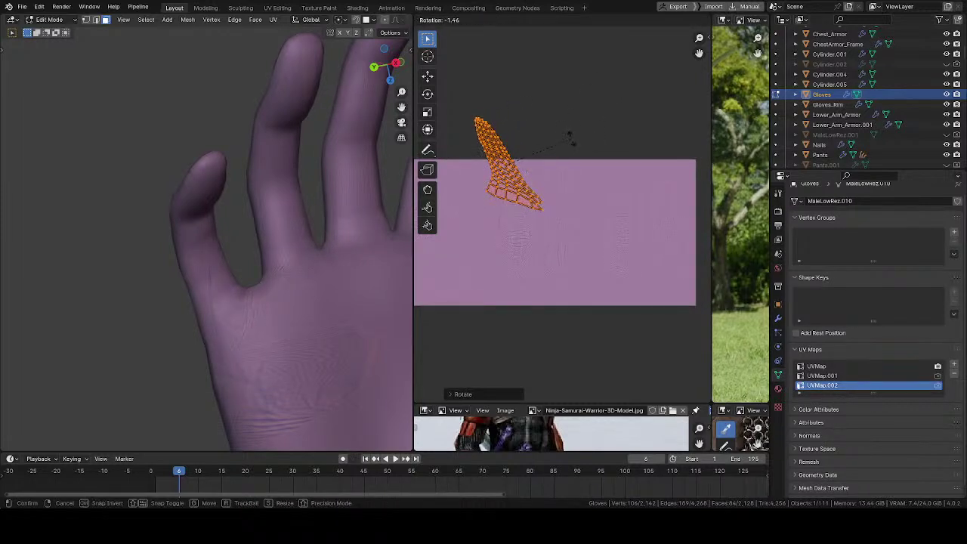
key("y")
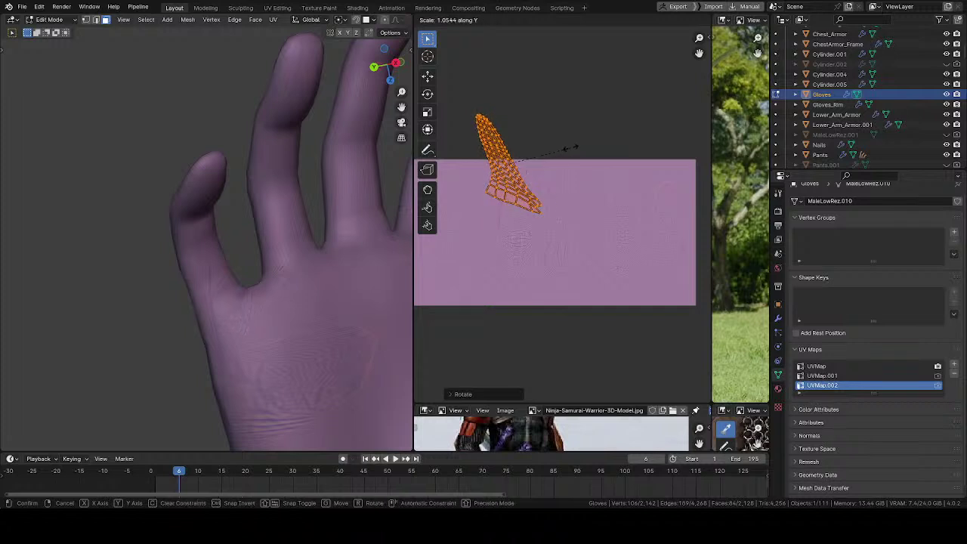
left_click(571, 156)
- Move the palm-side island onto the finger texture near the image's right edge
middle_click_drag(570, 159, 536, 161)
key("g")
left_click(682, 289)
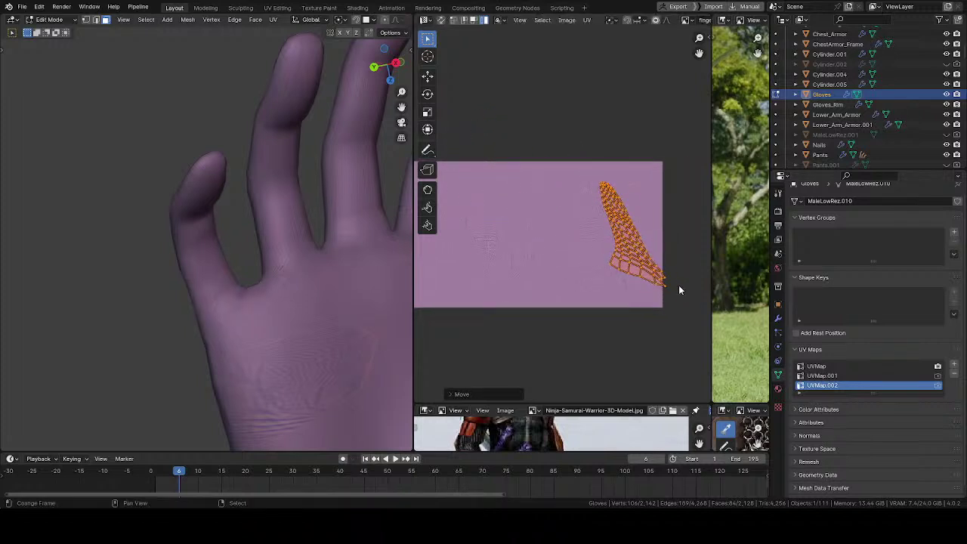
- Rotate the palm-side little-finger UV island until its finger section stands upright
middle_click_drag(676, 283, 590, 270)
middle_click_drag(565, 218, 587, 212, "ctrl")
middle_click_drag(586, 217, 598, 184, "ctrl")
key("r")
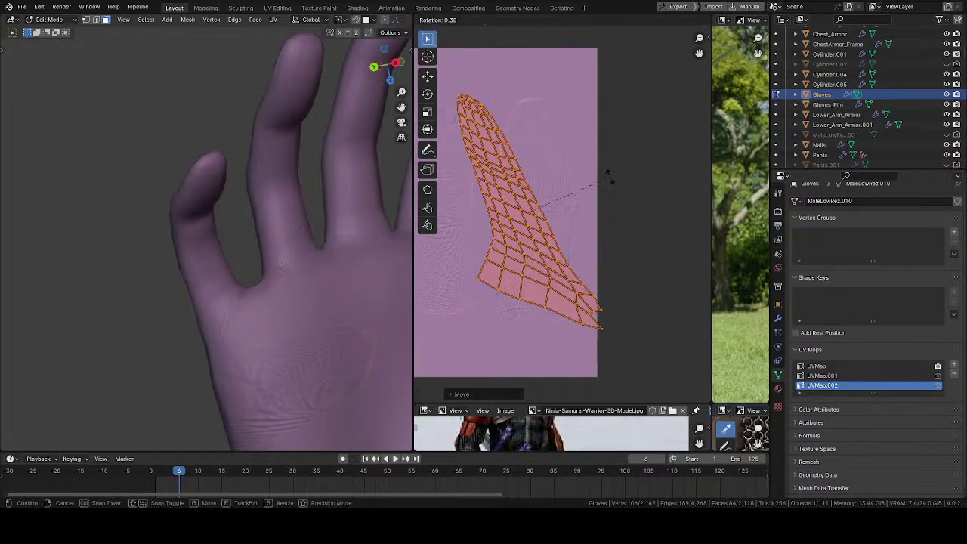
left_click(542, 144)
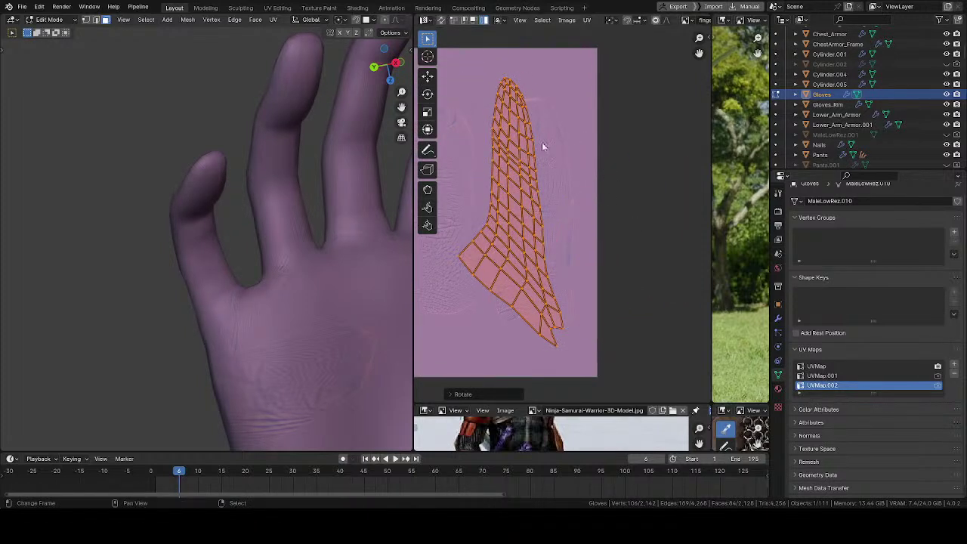
- With the Grab UV sculpt brush, pull the island's lower-left corner down and shift its upper finger section right
left_click(427, 194)
key("f")
left_click(551, 206)
left_click_drag(477, 257, 453, 302)
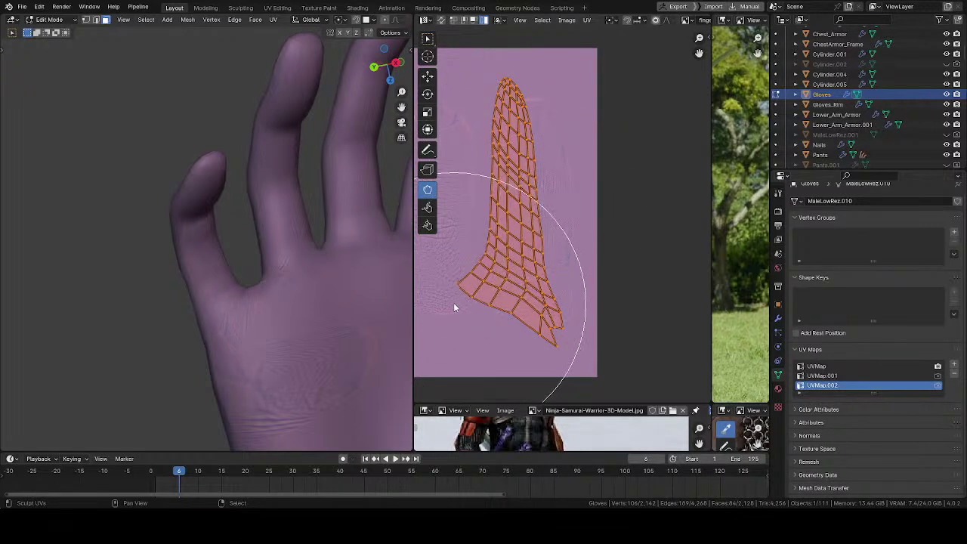
key("f")
left_click(585, 171)
left_click_drag(541, 161, 578, 172)
- Widen the upper finger section by grabbing its left and right edges outward
key("f")
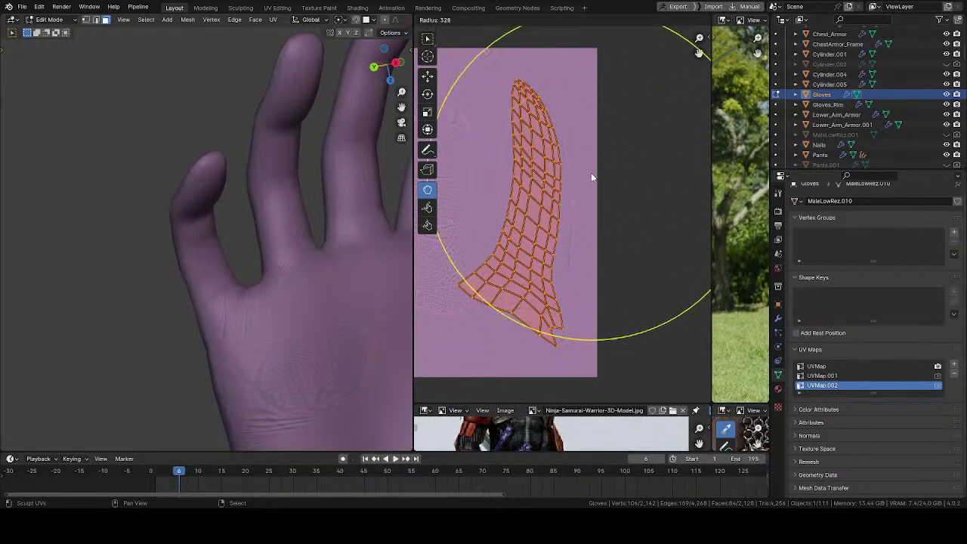
left_click(568, 171)
left_click_drag(475, 153, 453, 178)
key("f")
left_click(484, 172)
left_click_drag(542, 113, 595, 127)
- Broaden the island's fingertip with a smaller Grab brush, pulling both of its sides outward
key("f")
left_click(486, 124)
left_click_drag(486, 116, 447, 147)
key("f")
left_click(528, 103)
left_click_drag(530, 104, 576, 77)
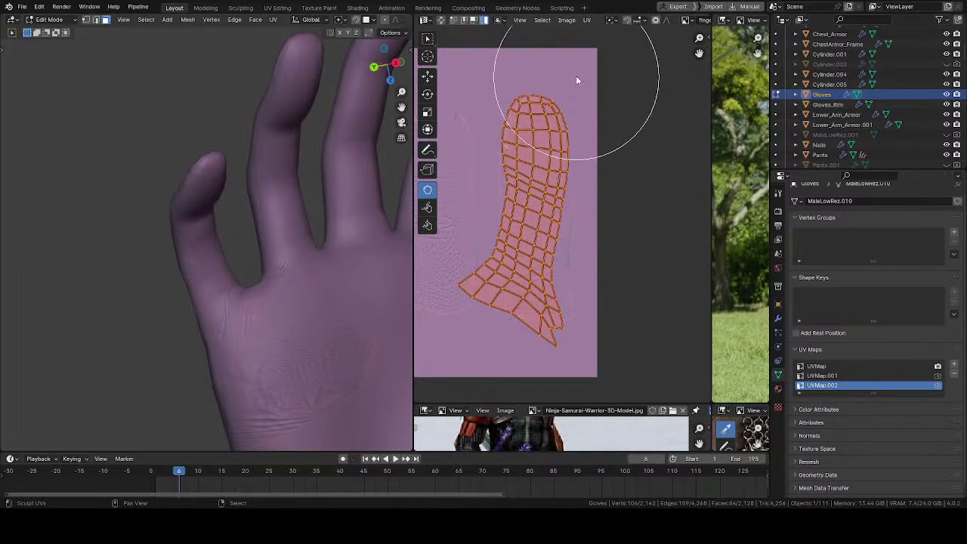
- Widen the middle of the finger island by pulling its left and right edges outward
key("f")
left_click(566, 101)
left_click_drag(517, 175, 460, 218)
key("f")
left_click(552, 214)
mouse_move(539, 220)
left_mouse_down()
mouse_move(575, 222)
mouse_move(589, 240)
left_mouse_up()
- Pull the island's base corners downward and adjust their spread to open up the UV faces there
key("f")
left_click(599, 343)
left_click_drag(535, 322, 590, 366)
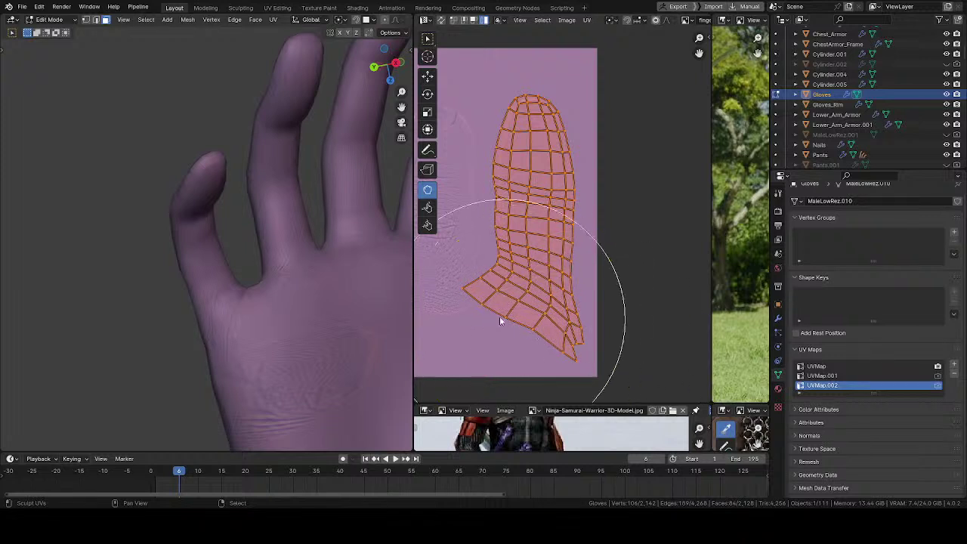
left_click_drag(501, 319, 449, 362)
mouse_move(483, 254)
left_mouse_down()
mouse_move(441, 262)
mouse_move(451, 264)
left_mouse_up()
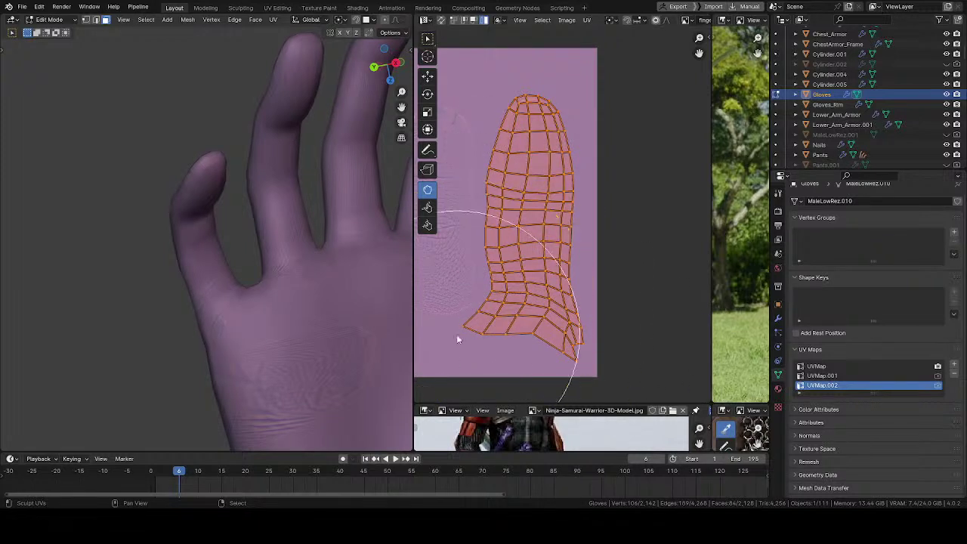
left_click_drag(458, 339, 478, 348)
left_click_drag(571, 370, 582, 365)
- Nudge the left edge of the finger's middle inward to even out the island's outline
key("f")
left_click(463, 271)
left_click_drag(481, 236, 492, 231)
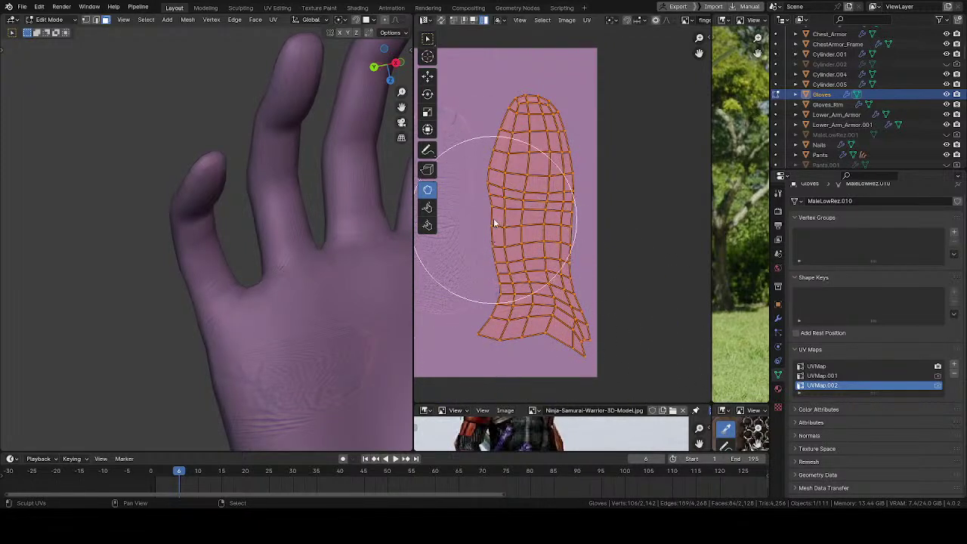
key("f")
left_click(482, 179)
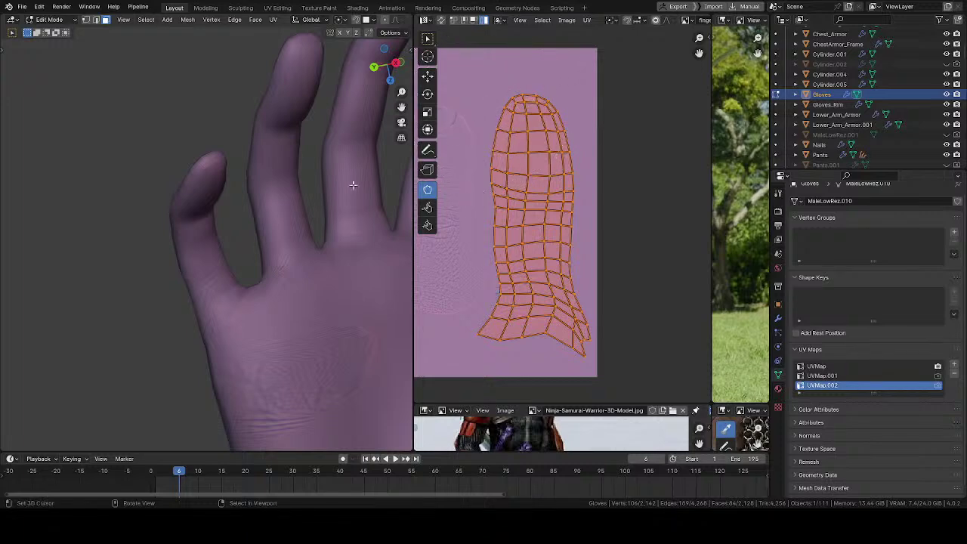
- Even out the grid spacing along the finger's middle and tip with a smaller Grab brush
middle_click_drag(352, 183, 386, 215)
mouse_move(513, 170)
middle_mouse_down()
mouse_move(498, 201)
mouse_move(563, 148)
middle_mouse_up()
key("f")
left_click(574, 149)
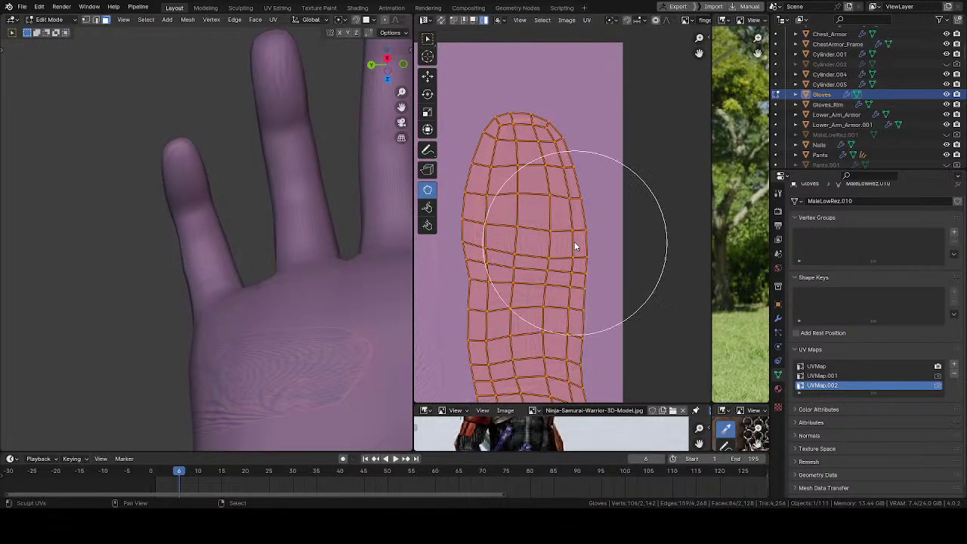
mouse_move(473, 317)
left_mouse_down()
mouse_move(460, 188)
mouse_move(492, 141)
mouse_move(557, 114)
left_mouse_up()
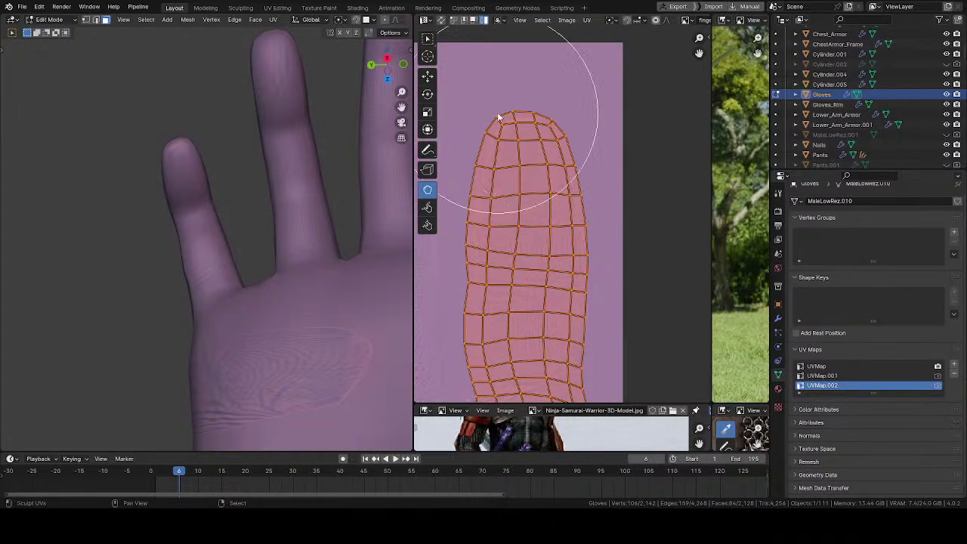
- Enlarge the Grab brush, push the lower left side outward and pull the island's bottom edge down
scroll(244, 204, "up", 3)
middle_click_drag(244, 204, 251, 197)
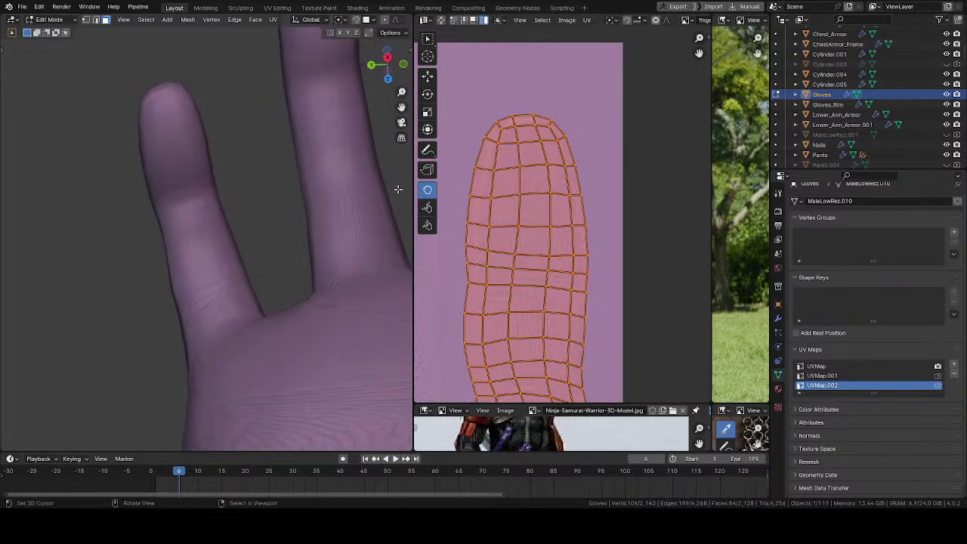
middle_click_drag(295, 241, 263, 211)
middle_click_drag(515, 287, 504, 129)
key("bracketright")
key("bracketright")
key("bracketright")
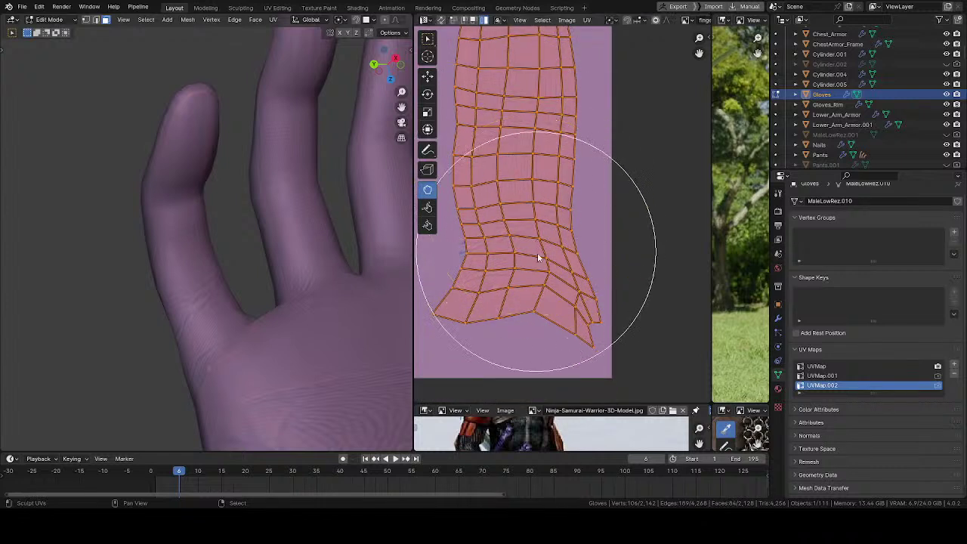
left_click_drag(441, 248, 395, 267)
left_click_drag(476, 337, 482, 348)
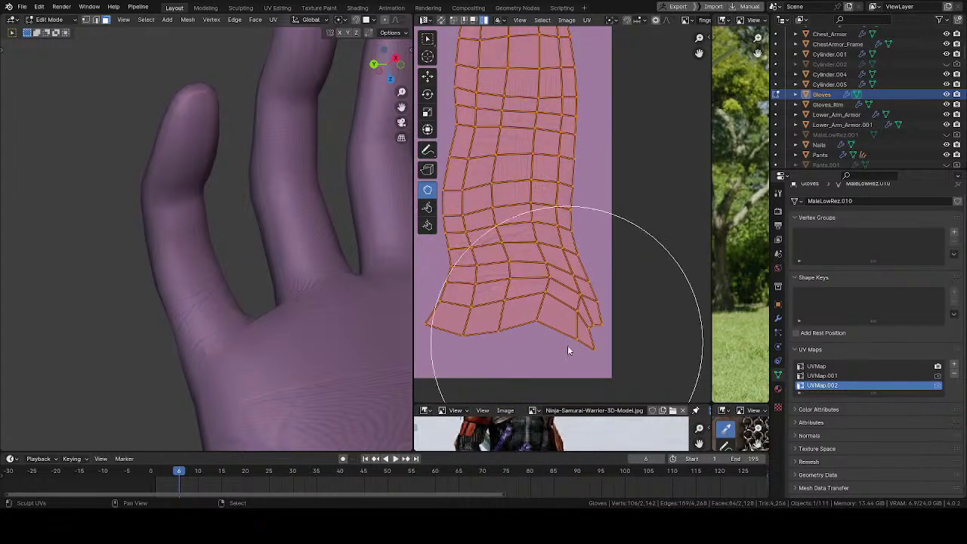
left_click_drag(567, 345, 580, 349)
- Untangle the pinched faces at the base's lower-right corner and pull the bottom edge into an even line
key("f")
left_click(593, 303)
left_click_drag(604, 302, 610, 287)
left_click_drag(616, 330, 632, 310)
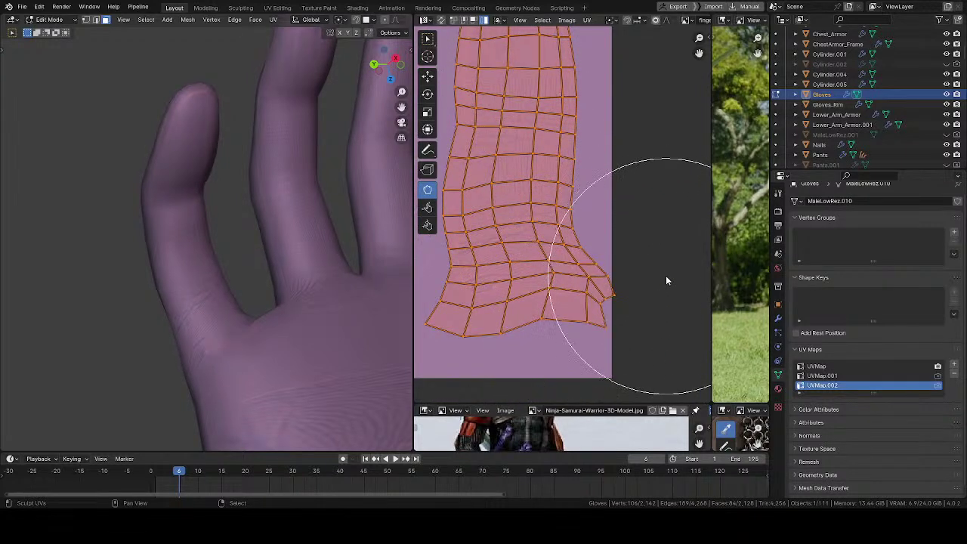
left_click_drag(665, 278, 641, 303)
left_click_drag(551, 340, 538, 360)
mouse_move(553, 314)
left_mouse_down("shift")
mouse_move(498, 275)
mouse_move(539, 275)
mouse_move(587, 327)
mouse_move(593, 364)
left_mouse_up("shift")
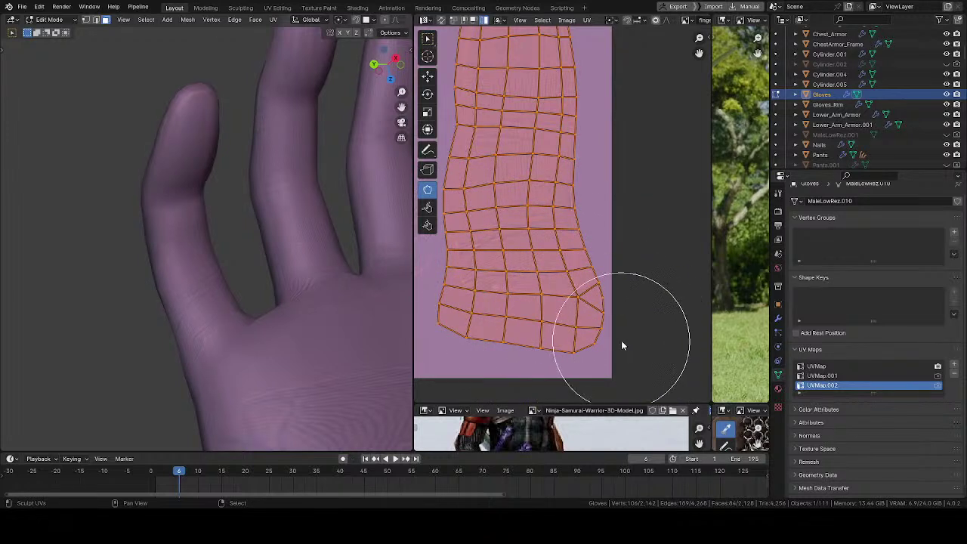
- Square off the base's lower-right corner and adjust its lower-left corner with a small Grab brush
key("f")
left_click(604, 340)
mouse_move(617, 323)
left_mouse_down()
mouse_move(595, 322)
mouse_move(617, 295)
mouse_move(597, 362)
left_mouse_up()
key("f")
left_click(619, 307)
middle_click_drag(481, 311, 550, 297)
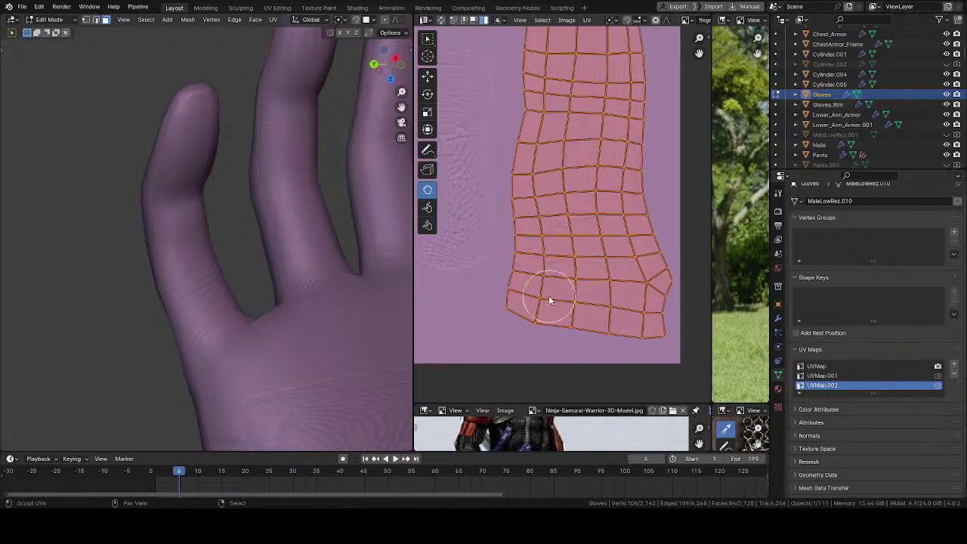
mouse_move(500, 324)
left_mouse_down()
mouse_move(501, 336)
mouse_move(558, 312)
left_mouse_up()
- Lift the middle of the island's bottom edge slightly with a resized Grab brush
key("f")
left_click(618, 322)
middle_click_drag(545, 261, 516, 257)
key("f")
left_click(563, 292)
left_click_drag(541, 335, 540, 325)
- Smooth the island's left edge between the base and the finger's middle
middle_click_drag(482, 206, 485, 280)
key("f")
left_click(479, 262)
left_click_drag(507, 248, 523, 252)
key("f")
left_click(481, 242)
left_click_drag(512, 199, 505, 202)
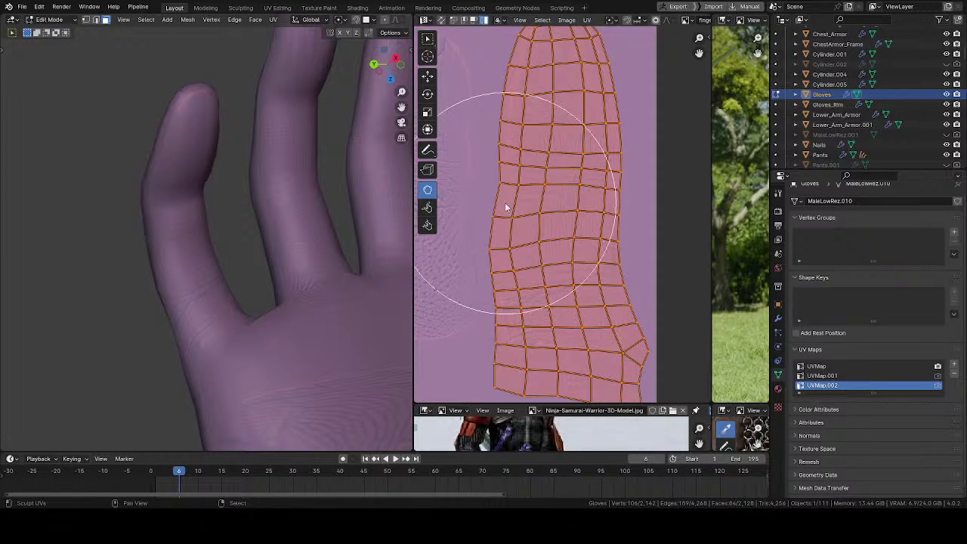
- Raise the UV rows of the lower finger and the base with a large Grab brush
middle_click_drag(254, 240, 293, 234)
key("f")
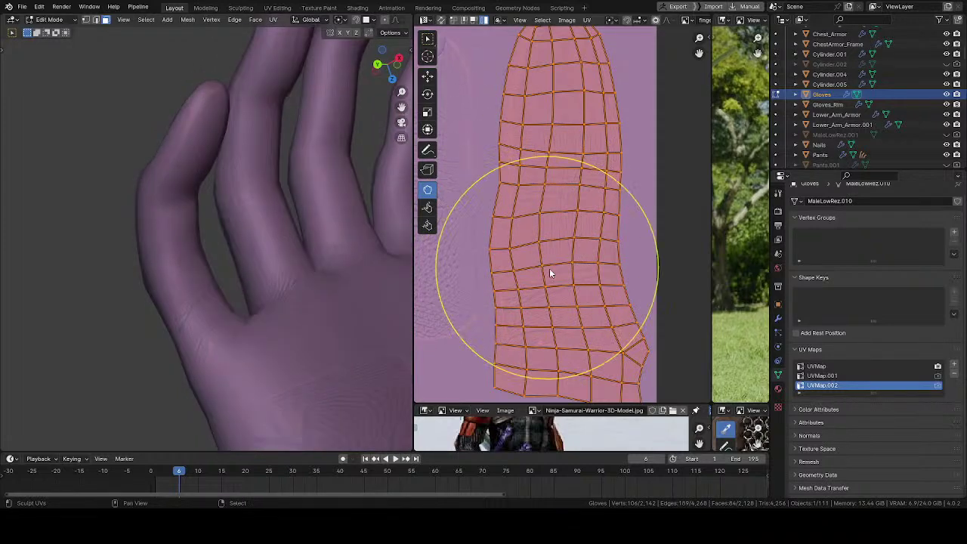
left_click(571, 277)
left_click_drag(493, 266, 492, 239)
middle_click_drag(495, 242, 491, 236)
key("f")
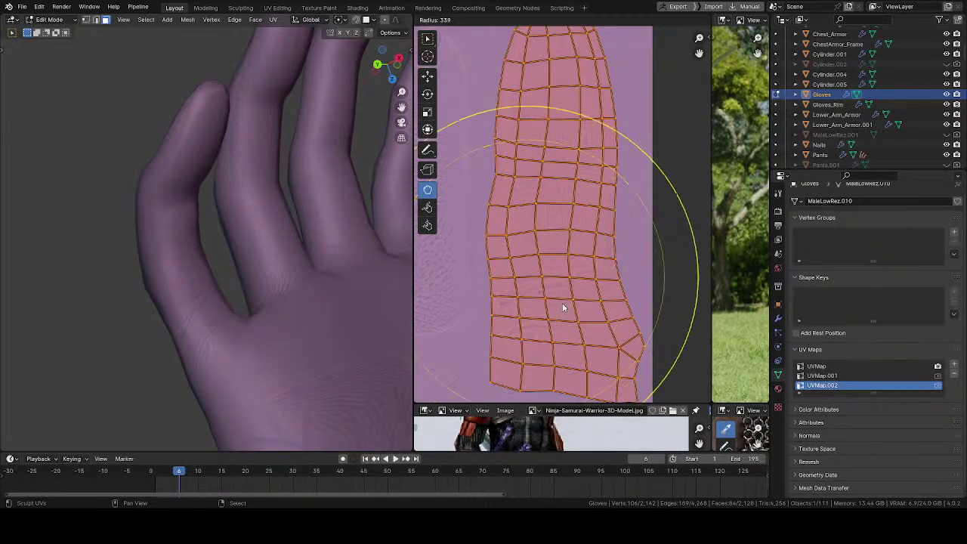
left_click(589, 317)
left_click_drag(561, 355, 561, 304)
- Move the base's right corner slightly inward and push the finger's right edge outward
middle_click_drag(527, 282, 490, 292)
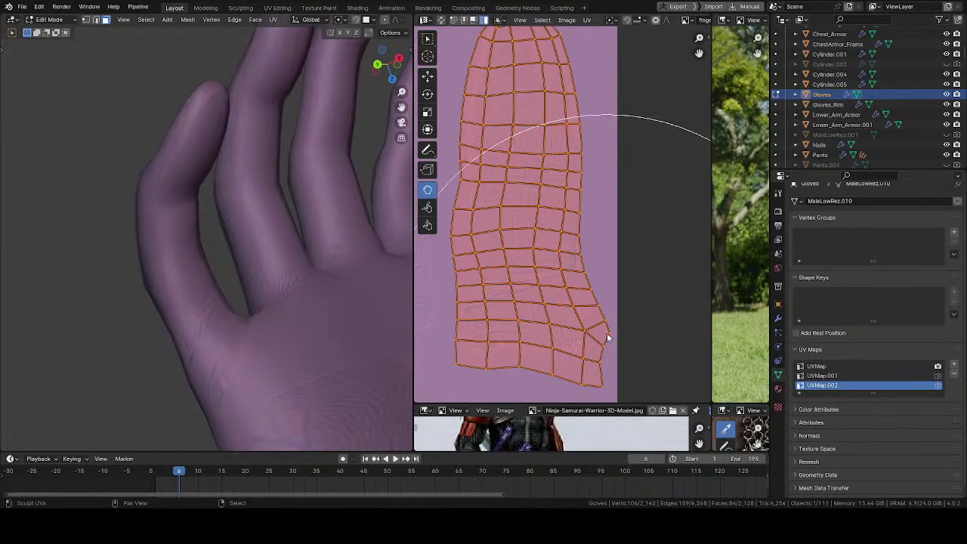
left_click_drag(607, 333, 596, 323)
key("f")
left_click(585, 233)
left_click_drag(585, 236, 611, 234)
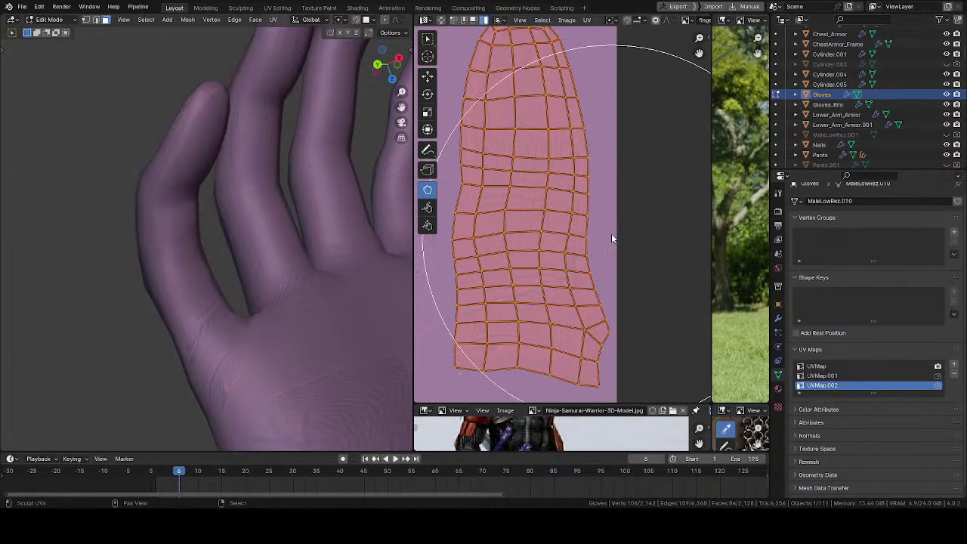
key("f")
left_click(446, 254)
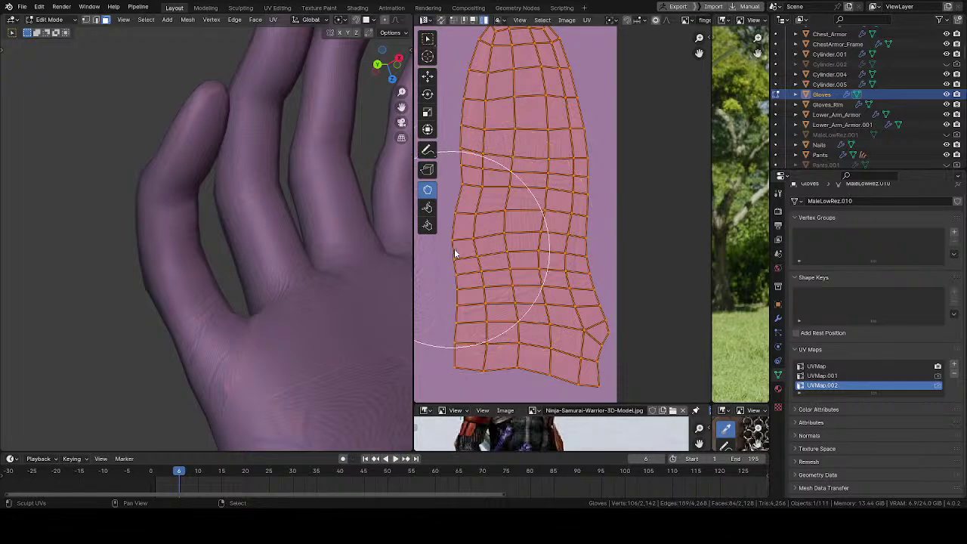
- Straighten the left edge and inner edge loops along the finger's middle
middle_click_drag(454, 248, 494, 255)
middle_click_drag(543, 191, 528, 233, "shift")
key("f")
left_click(543, 247)
mouse_move(495, 219)
left_mouse_down("shift")
mouse_move(496, 196)
mouse_move(480, 178)
mouse_move(555, 173)
left_mouse_up("shift")
middle_click_drag(302, 190, 244, 183)
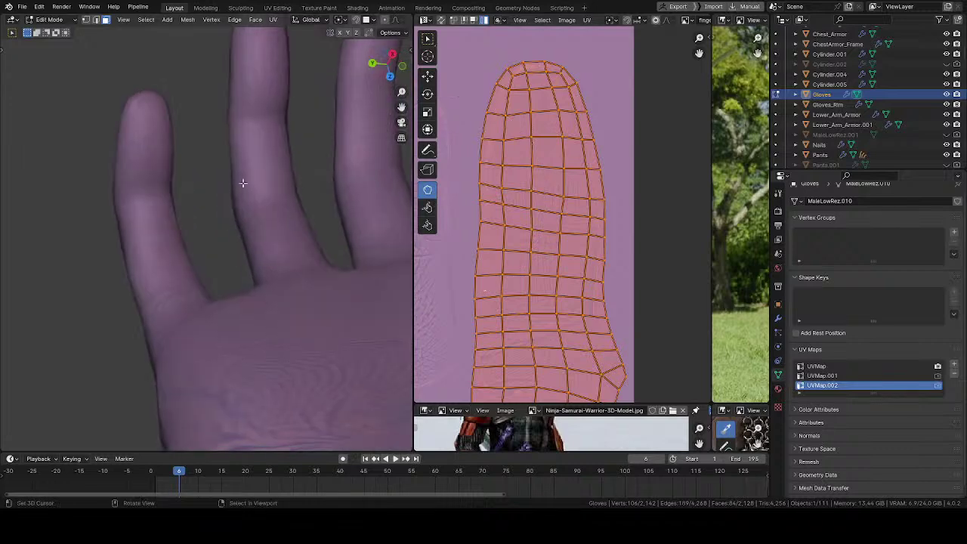
- Raise the UV rows around the finger's upper joint on both sides of the island
key("f")
left_click(639, 210)
key("f")
left_click(674, 201)
left_click_drag(499, 206, 500, 182)
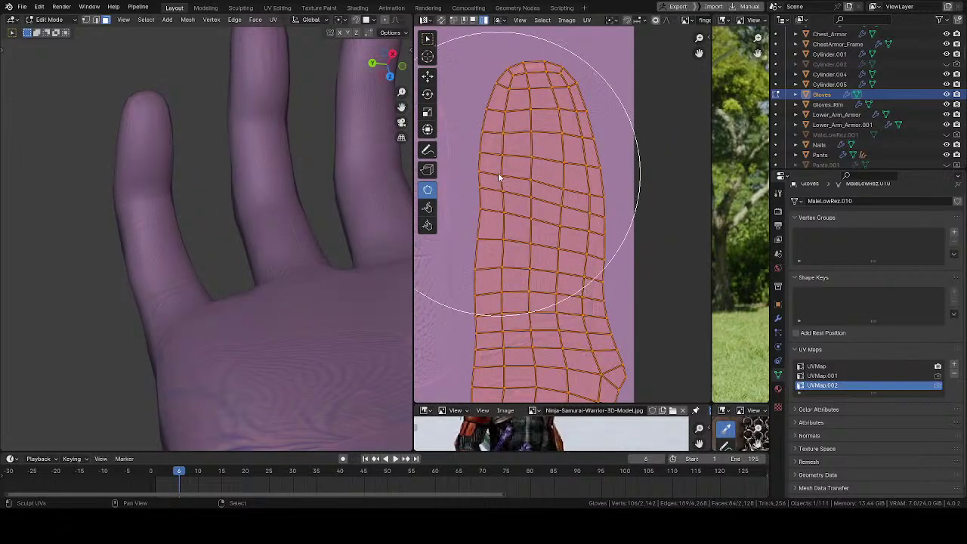
middle_click_drag(498, 174, 500, 198)
mouse_move(591, 206)
left_mouse_down()
mouse_move(589, 171)
mouse_move(589, 182)
left_mouse_up()
key("f")
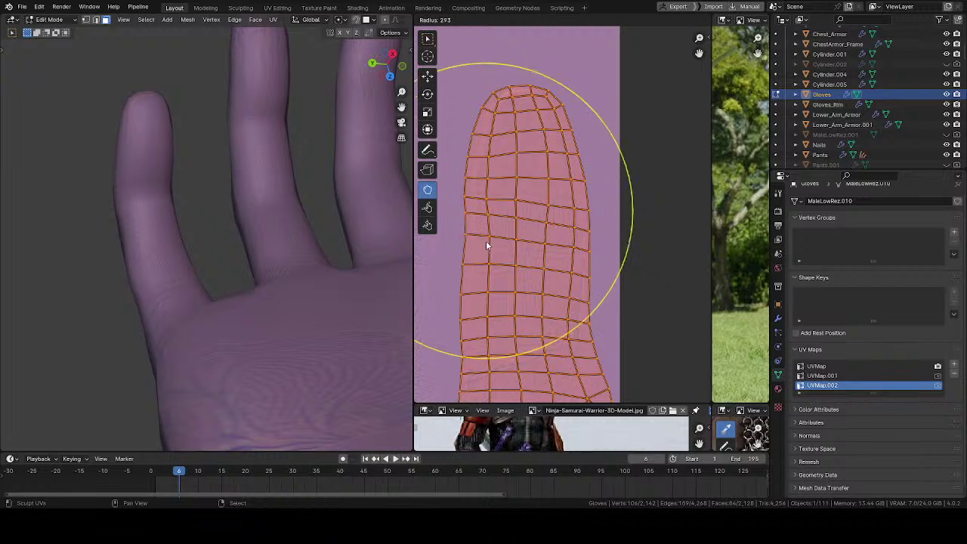
left_click(490, 238)
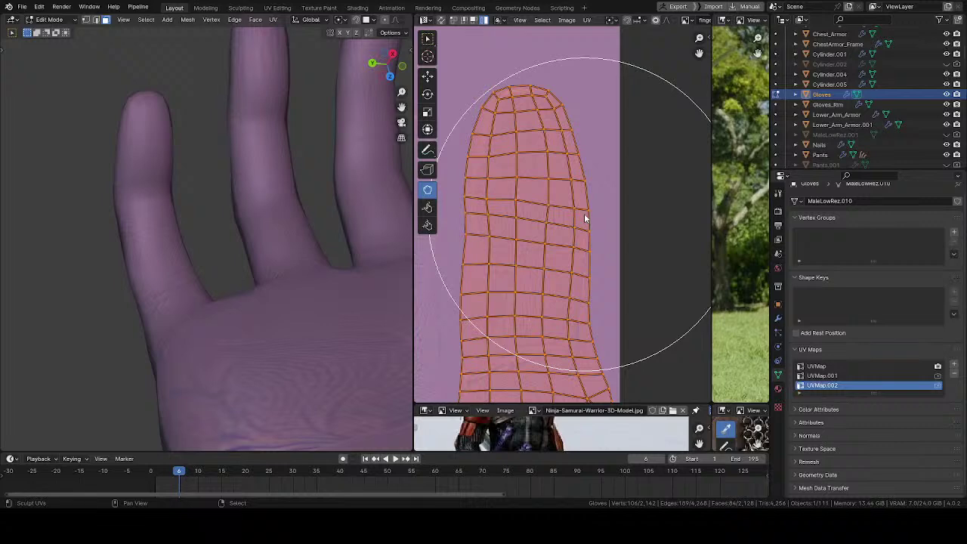
- Nudge the upper joint's UV rows slightly higher at the left and right edges
middle_click_drag(462, 282, 472, 274)
key("f")
left_click(495, 216)
left_click_drag(472, 198, 472, 187)
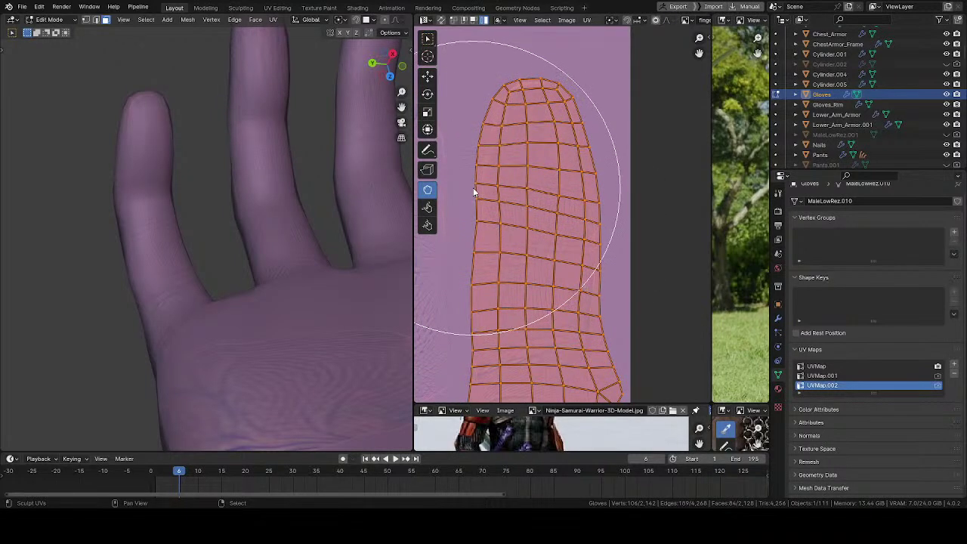
middle_click_drag(493, 192, 471, 184)
mouse_move(573, 209)
left_mouse_down()
mouse_move(579, 181)
mouse_move(575, 204)
left_mouse_up()
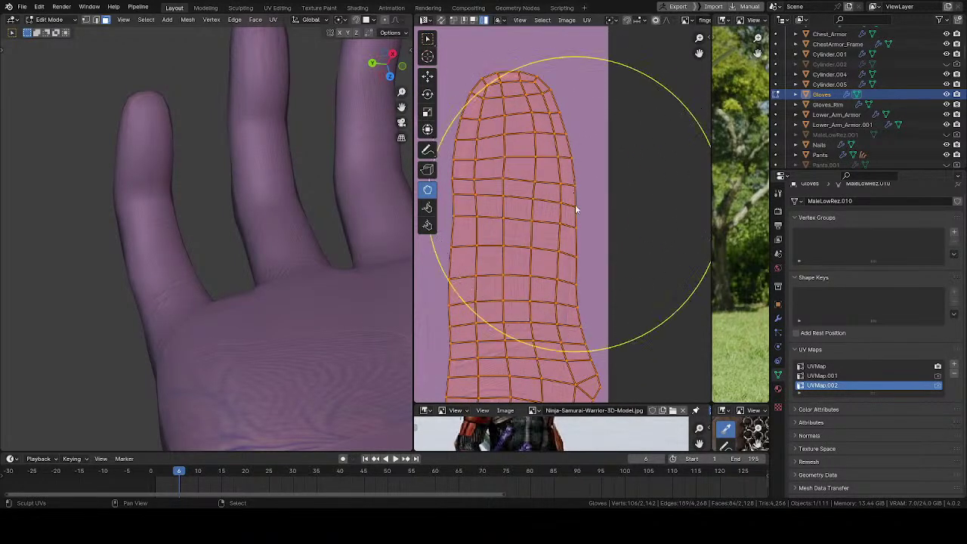
left_click(585, 243)
- Level the slanted UV rows across the upper joint with smaller Grab brushes
key("f")
left_click(469, 219)
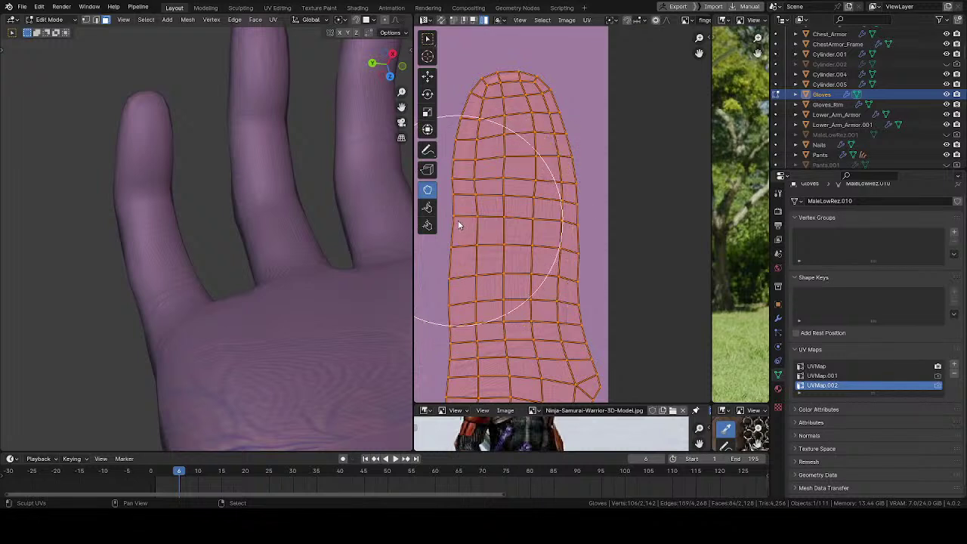
left_click_drag(458, 222, 460, 235)
key("f")
left_click(594, 204)
mouse_move(447, 190)
left_mouse_down()
mouse_move(453, 176)
mouse_move(526, 153)
mouse_move(556, 180)
left_mouse_up()
key("f")
left_click(486, 169)
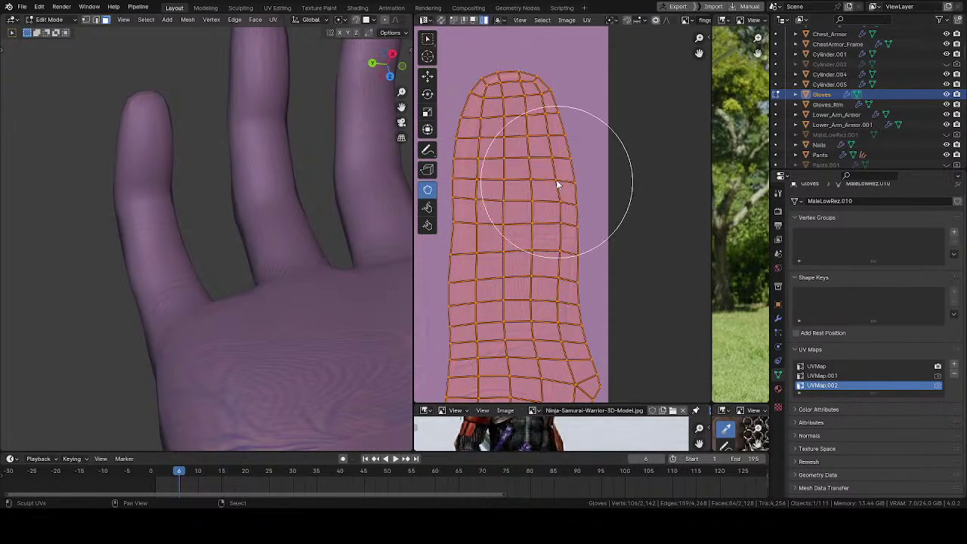
- Make a small grab correction on the left side of the finger's lower middle and inspect the glove's little finger
mouse_move(227, 200)
middle_mouse_down()
mouse_move(207, 205)
mouse_move(283, 190)
mouse_move(215, 190)
mouse_move(172, 216)
middle_mouse_up()
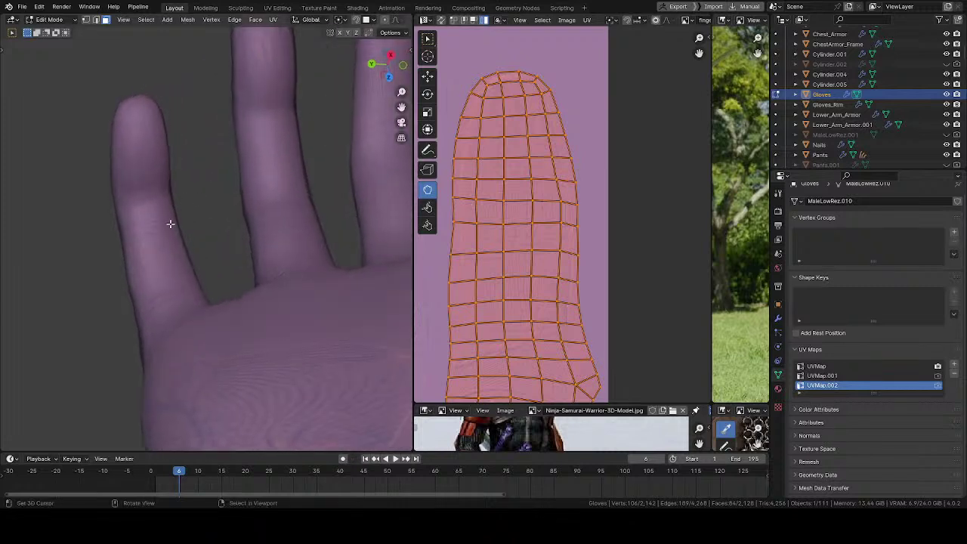
key("f")
left_click(491, 263)
mouse_move(491, 265)
left_mouse_down("shift")
mouse_move(472, 245)
mouse_move(498, 261)
left_mouse_up("shift")
mouse_move(277, 275)
middle_mouse_down()
mouse_move(229, 345)
mouse_move(235, 327)
middle_mouse_up()
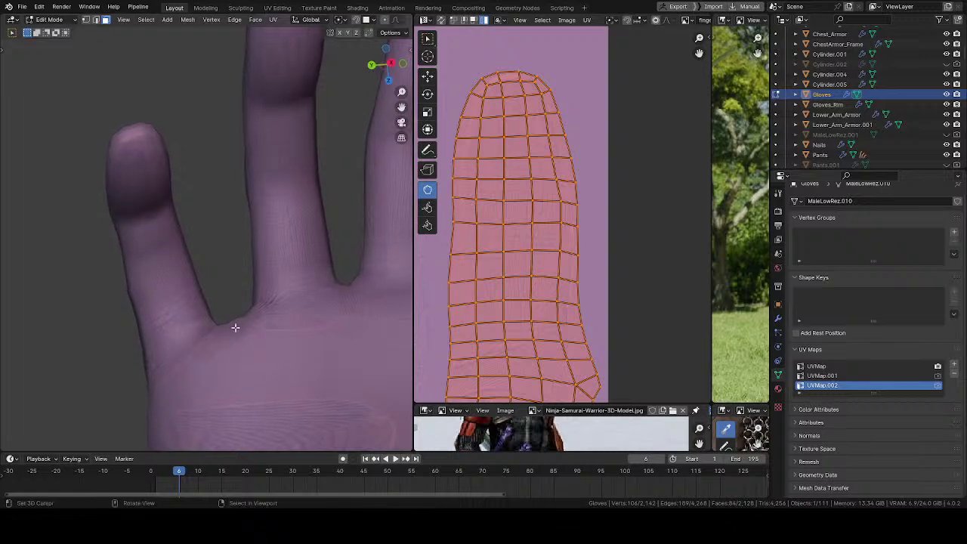
- Lift the island's base and lower rows with a large Grab brush to reposition the wrinkles at the finger's root
middle_click_drag(530, 282, 533, 239)
key("f")
left_click(591, 328)
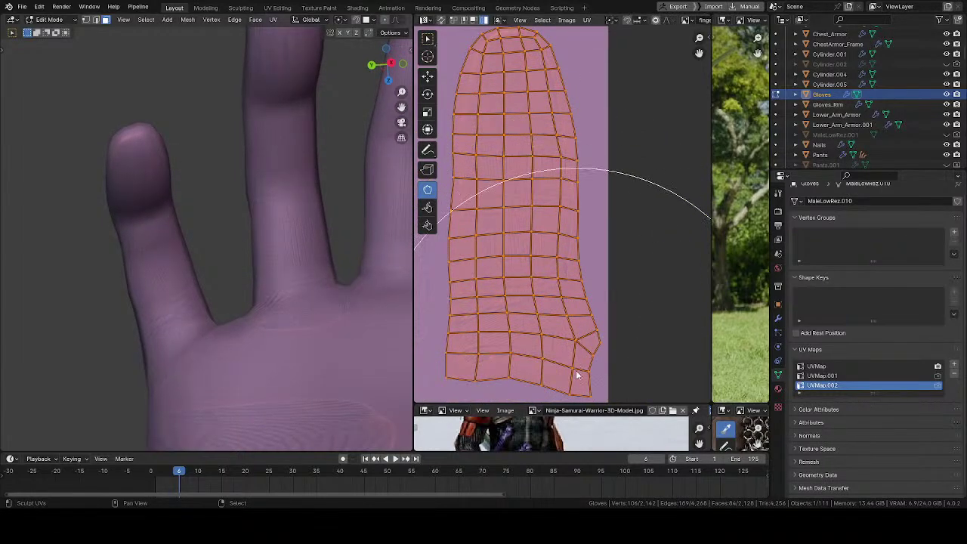
mouse_move(585, 362)
left_mouse_down()
mouse_move(547, 254)
mouse_move(481, 280)
left_mouse_up()
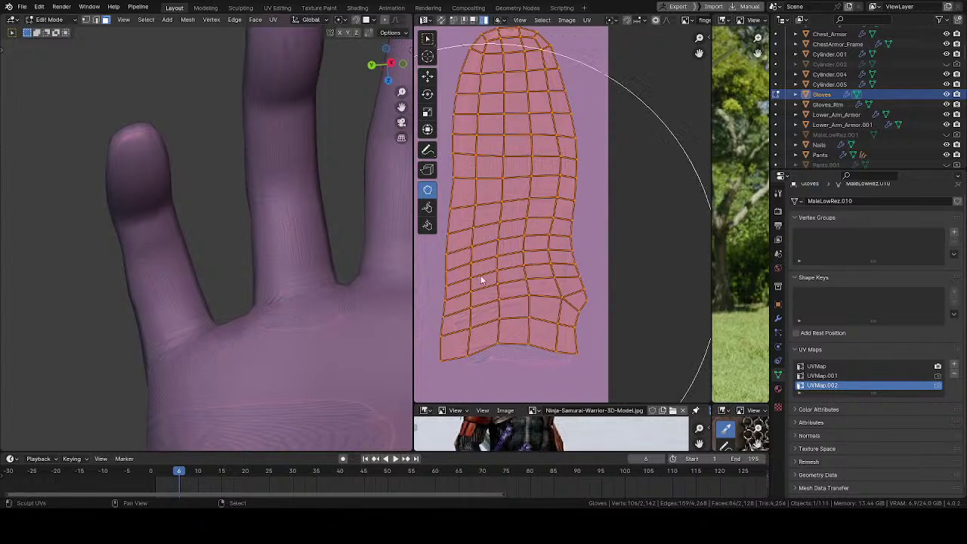
- Lower the little finger island's base and lower left edge slightly with a large Grab brush
mouse_move(248, 293)
middle_mouse_down()
mouse_move(252, 354)
mouse_move(255, 337)
middle_mouse_up()
key("f")
left_click(506, 368)
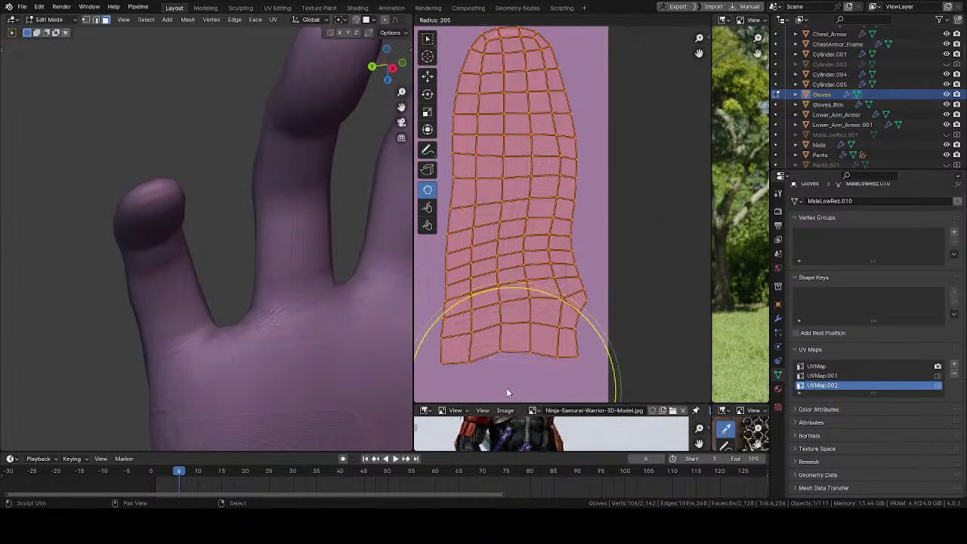
left_click(507, 388)
left_click_drag(524, 384, 535, 393)
left_click_drag(433, 322, 443, 335)
- Pull the island's lower left corner inward to the right with a smaller Grab brush
middle_click_drag(465, 305, 496, 243)
key("f")
left_click(495, 295)
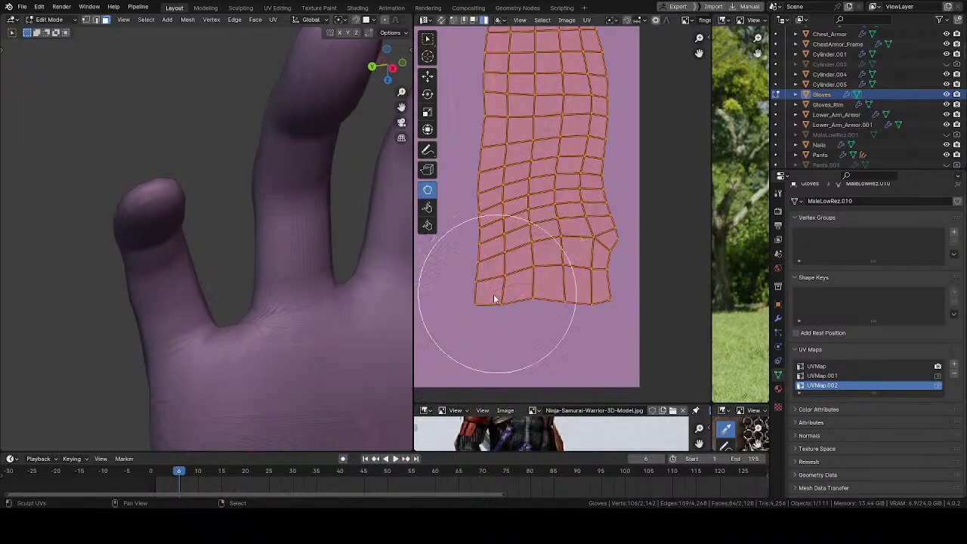
left_click_drag(462, 318, 505, 321)
- Flatten the island's bottom rows by grabbing their middle slightly downward with resized Grab brushes
key("f")
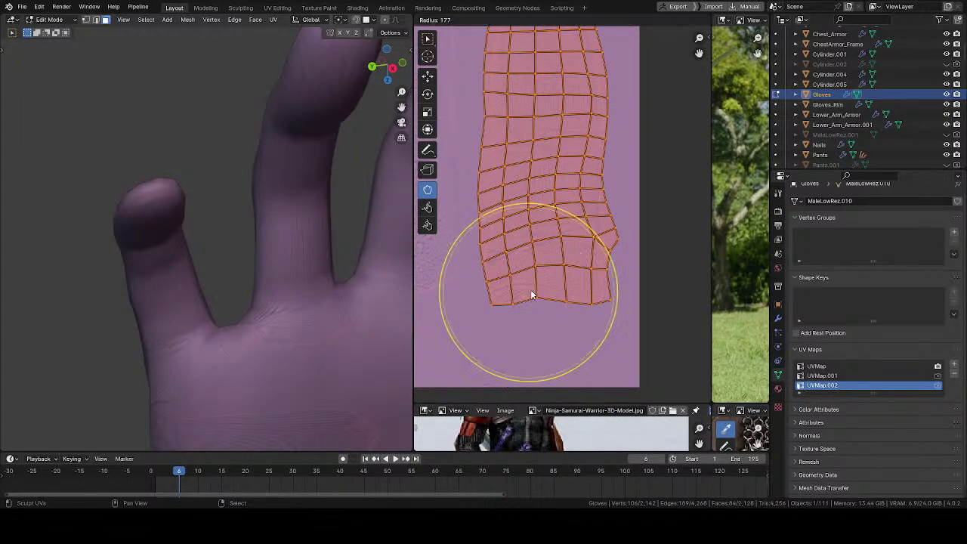
left_click(528, 288)
key("f")
left_click(516, 271)
left_click_drag(546, 247, 548, 255)
key("f")
left_click(530, 272)
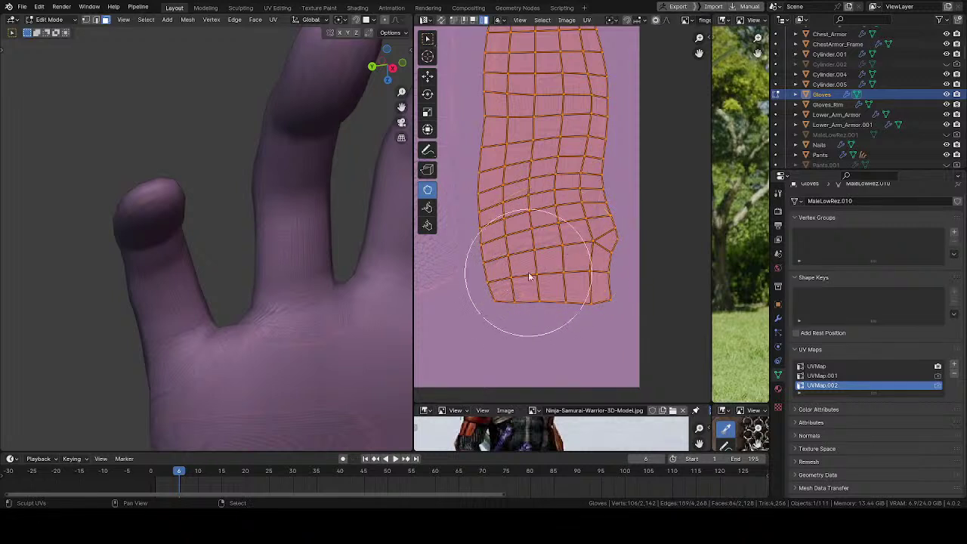
- Lift the UV rows along the left edge of the island's lower middle with a large Grab brush
mouse_move(303, 302)
middle_mouse_down()
mouse_move(267, 297)
mouse_move(315, 231)
mouse_move(256, 246)
middle_mouse_up()
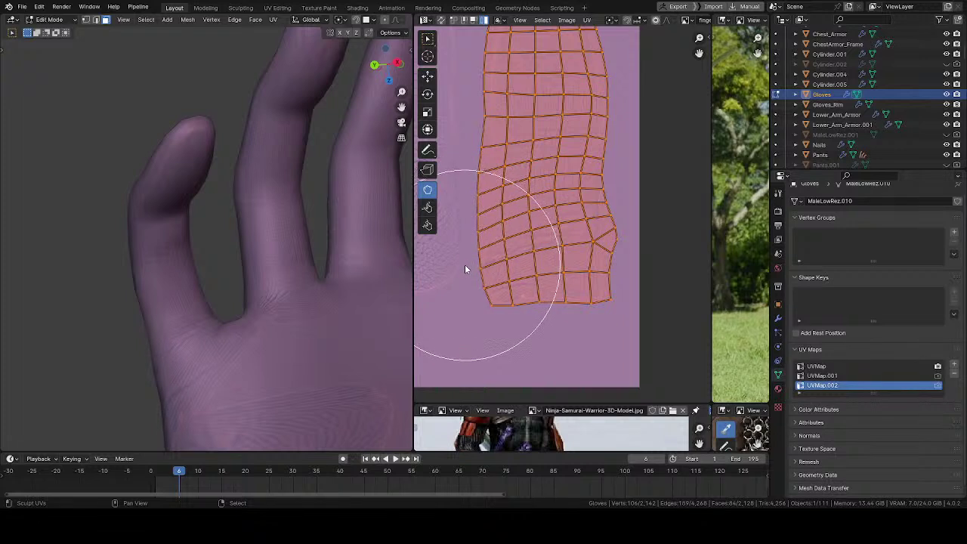
mouse_move(466, 264)
left_mouse_down()
mouse_move(458, 223)
mouse_move(434, 215)
mouse_move(462, 207)
mouse_move(456, 170)
left_mouse_up()
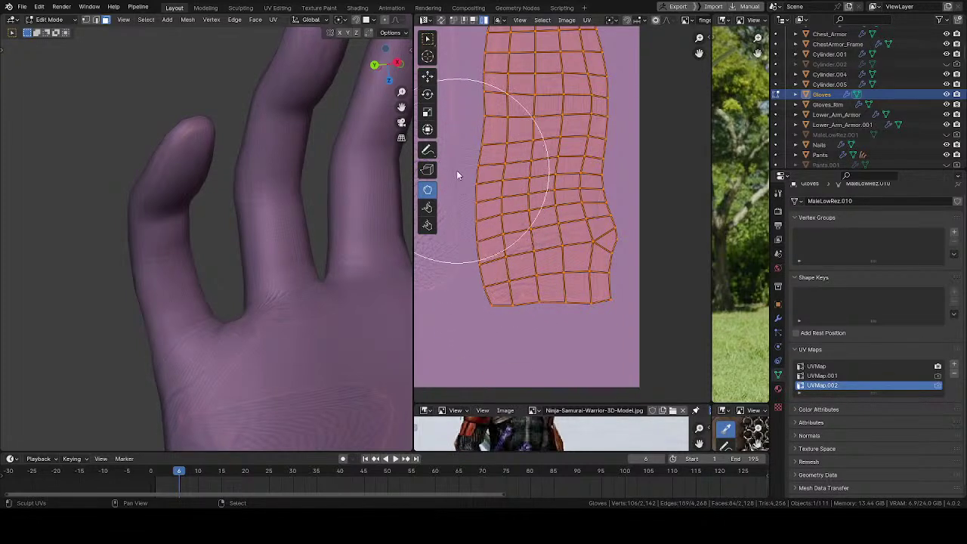
mouse_move(345, 201)
middle_mouse_down()
mouse_move(151, 244)
mouse_move(253, 220)
mouse_move(263, 205)
mouse_move(352, 216)
middle_mouse_up()
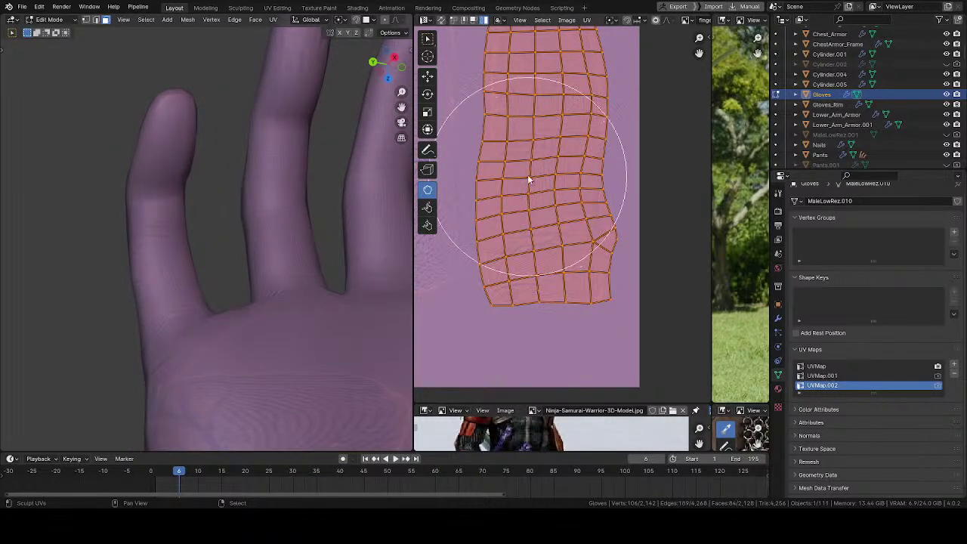
- Try to pull the island's middle UV rows downward toward the right edge with the Grab brush
mouse_move(529, 177)
left_mouse_down()
mouse_move(509, 173)
mouse_move(587, 146)
mouse_move(593, 198)
left_mouse_up()
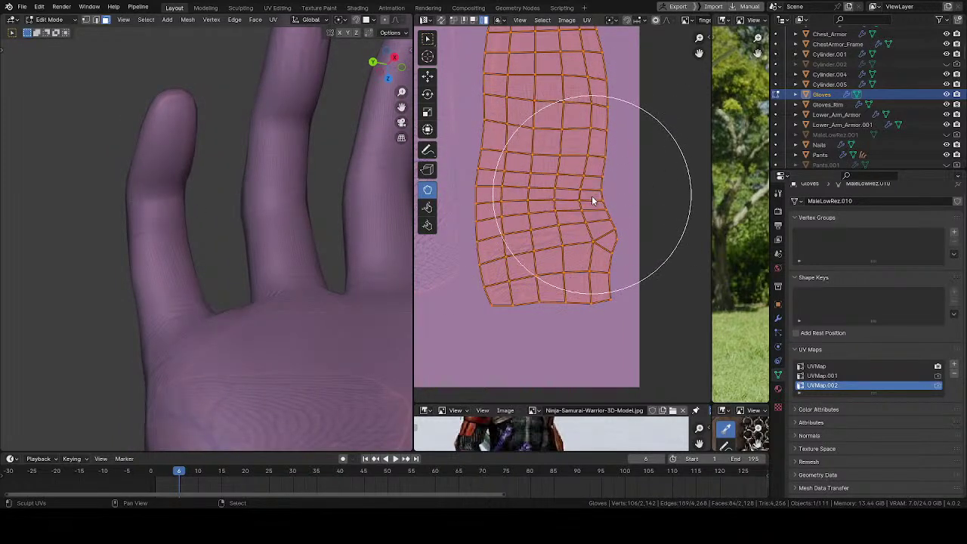
key("ctrl+z")
key("ctrl+z")
- Raise the island's middle UV rows at the left and right edges with large Grab brushes to move the joint wrinkles
middle_click_drag(528, 153, 519, 193)
key("f")
left_click(519, 194)
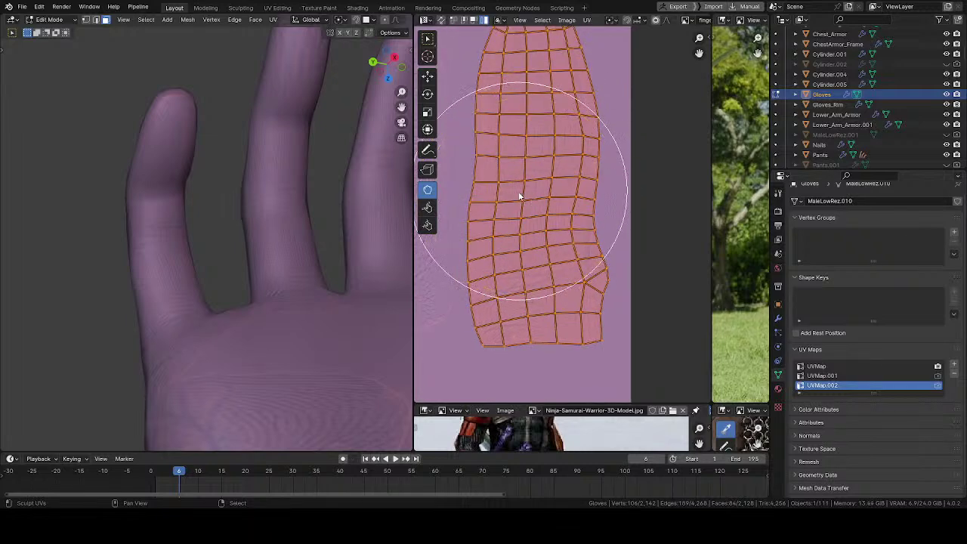
key("f")
left_click(521, 195)
left_click_drag(461, 213, 463, 168)
key("f")
left_click(583, 197)
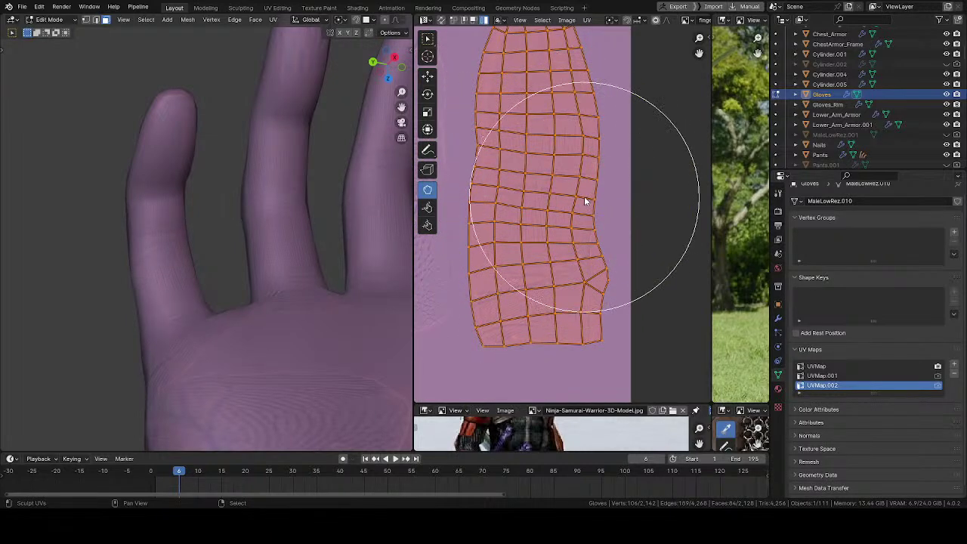
mouse_move(584, 200)
left_mouse_down()
mouse_move(589, 164)
mouse_move(559, 190)
mouse_move(461, 173)
mouse_move(590, 180)
mouse_move(595, 159)
mouse_move(468, 212)
mouse_move(478, 196)
mouse_move(529, 184)
mouse_move(565, 182)
mouse_move(594, 205)
mouse_move(595, 191)
left_mouse_up()
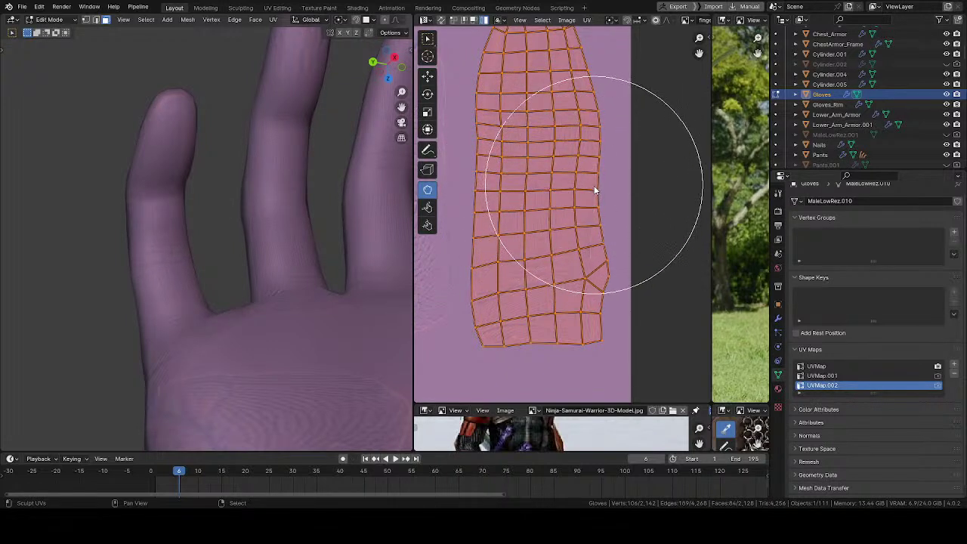
- Push the bulging lower right edge of the island inward with a large Grab brush
mouse_move(201, 257)
middle_mouse_down()
mouse_move(59, 287)
mouse_move(56, 258)
middle_mouse_up()
middle_click_drag(561, 173, 519, 220)
key("f")
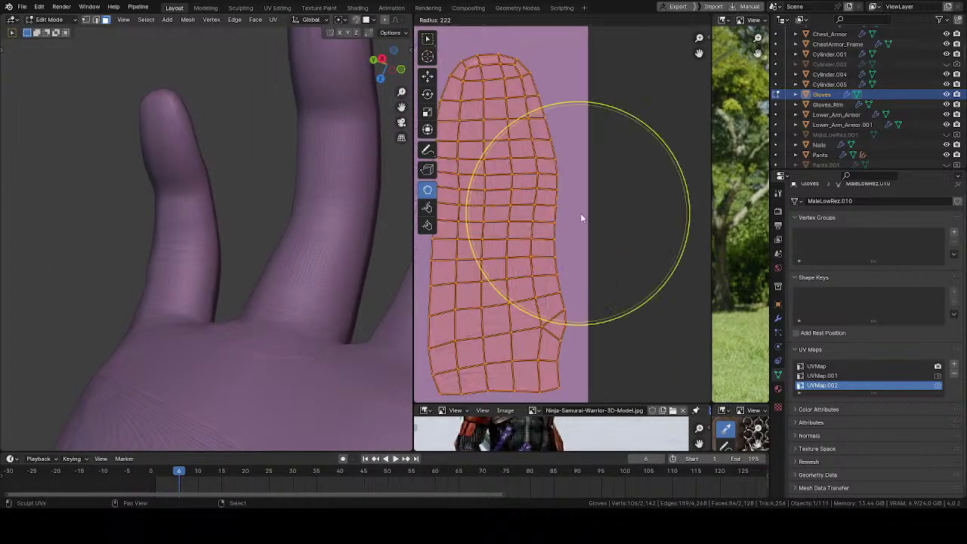
left_click(581, 214)
key("f")
left_click(589, 324)
left_click_drag(585, 325, 553, 330)
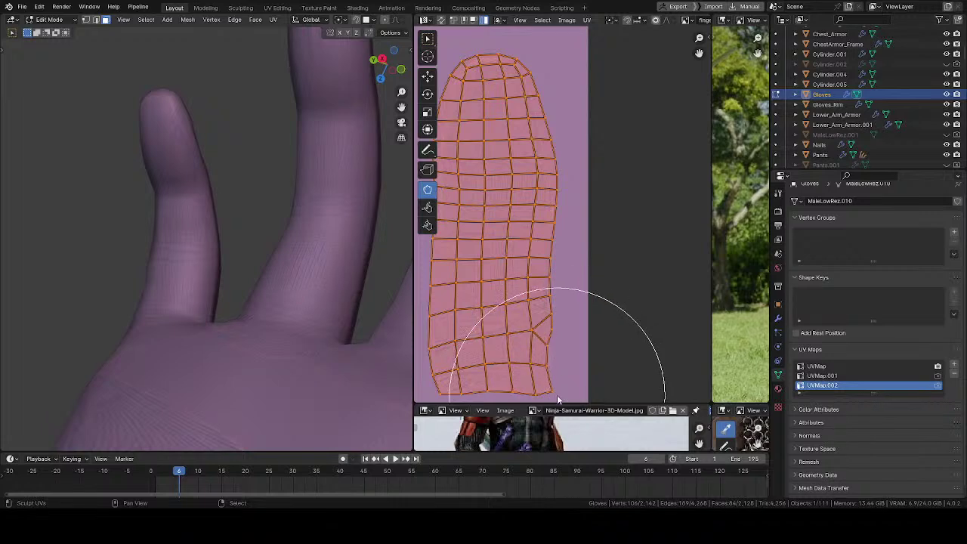
key("f")
left_click(563, 363)
- Narrow the island's upper half by grabbing its right and left edges inward, and check the little finger from another side
middle_click_drag(582, 190, 579, 232)
key("f")
left_click(579, 232)
left_click_drag(576, 191, 562, 193)
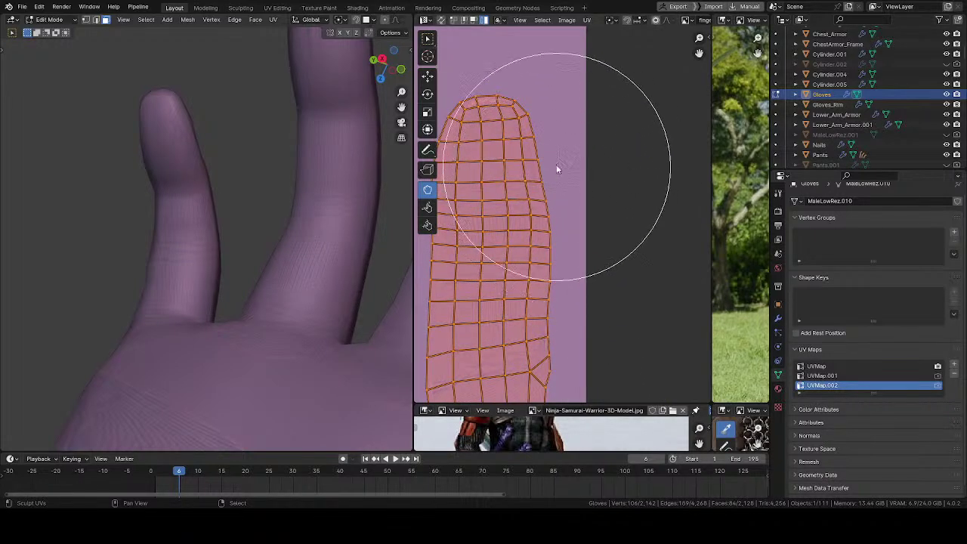
scroll(530, 114, "left", 7, "ctrl")
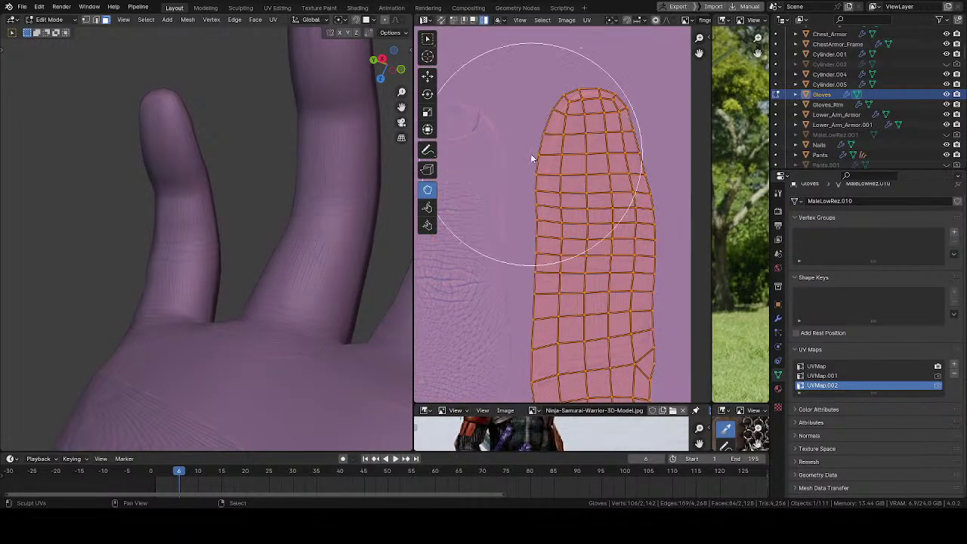
mouse_move(532, 158)
left_mouse_down()
mouse_move(545, 74)
mouse_move(552, 86)
left_mouse_up()
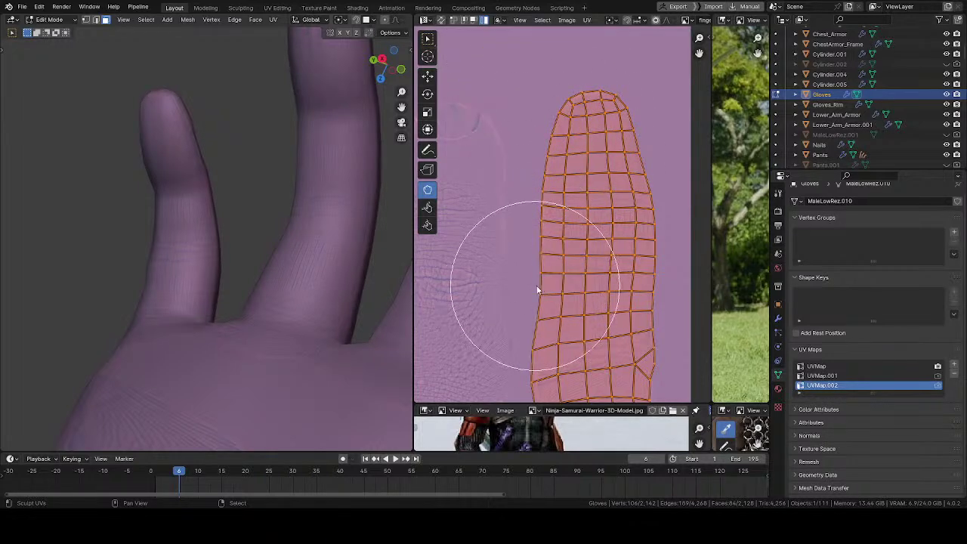
scroll(537, 286, "down", 7, "shift")
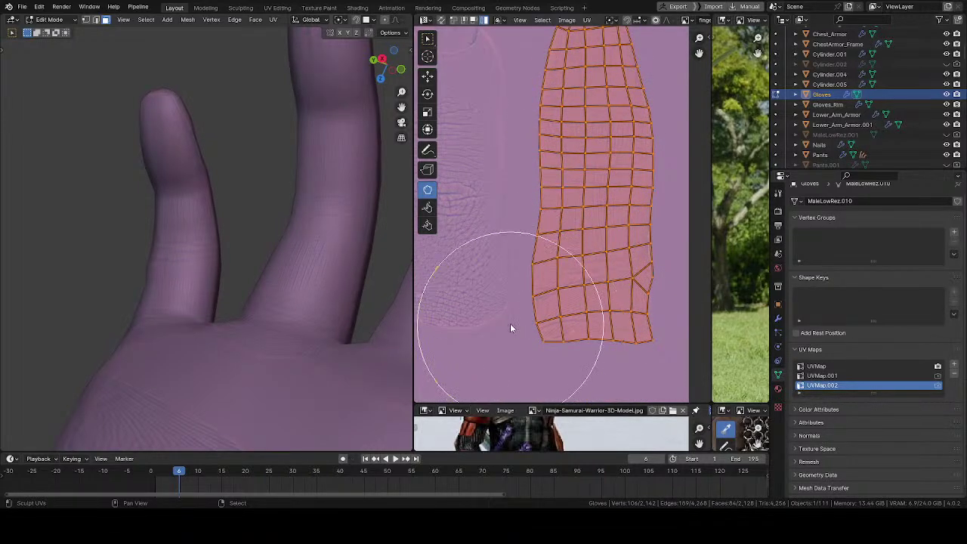
mouse_move(340, 257)
middle_mouse_down()
mouse_move(155, 270)
mouse_move(302, 295)
mouse_move(285, 201)
mouse_move(146, 165)
mouse_move(86, 184)
mouse_move(131, 216)
mouse_move(91, 227)
mouse_move(106, 223)
middle_mouse_up()
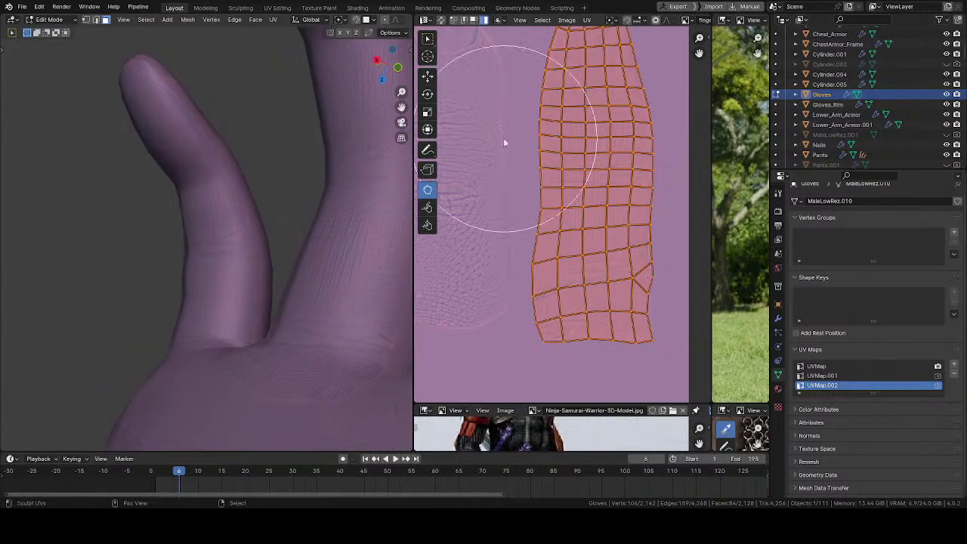
- Shift the UV rows across the island's upper middle downward on the left and right with a large Grab brush
middle_click_drag(598, 128, 576, 173)
key("f")
left_click(599, 179)
left_click_drag(542, 160, 540, 170)
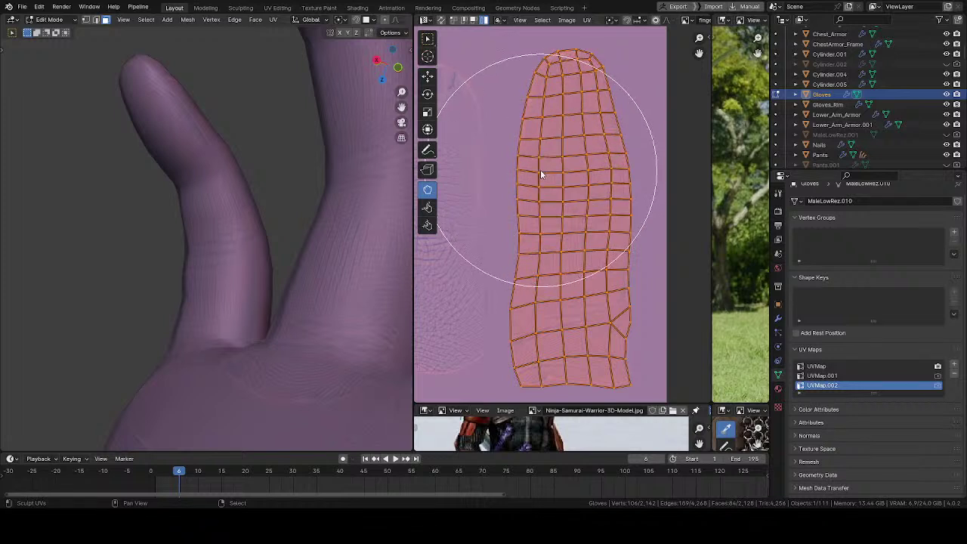
left_click_drag(608, 156, 610, 173)
- Level the upper middle rows by nudging the left edge slightly up and the right edge down
key("f")
left_click(553, 190)
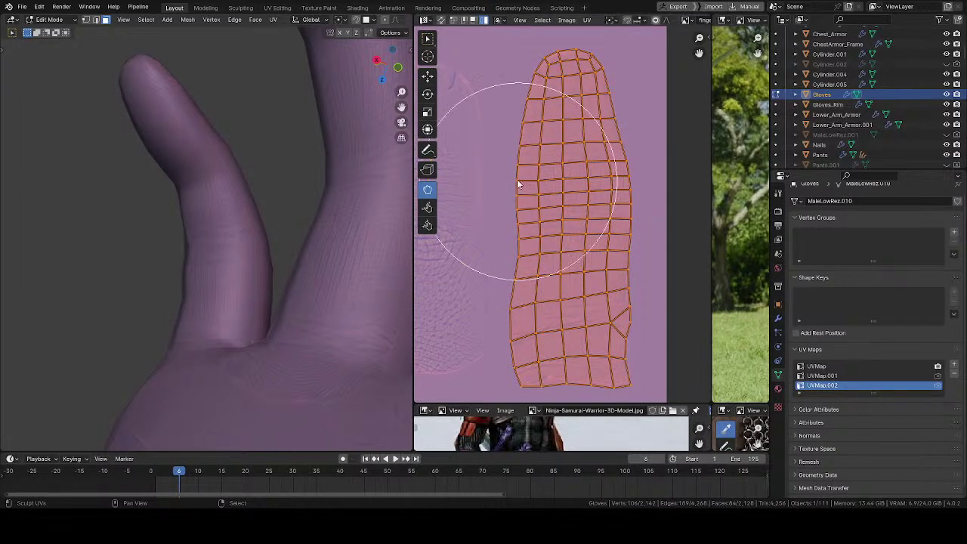
left_click_drag(517, 181, 519, 177)
left_click_drag(648, 157, 647, 177)
key("f")
left_click(643, 177)
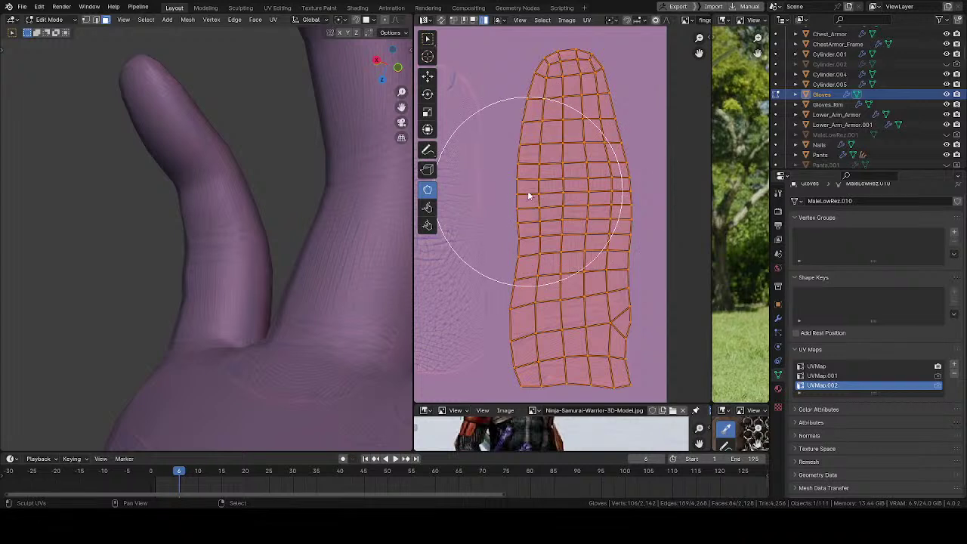
- Reposition the upper middle rows at the island's right edge with the Grab brush while checking the palm side
mouse_move(244, 204)
middle_mouse_down()
mouse_move(356, 147)
mouse_move(381, 166)
middle_mouse_up()
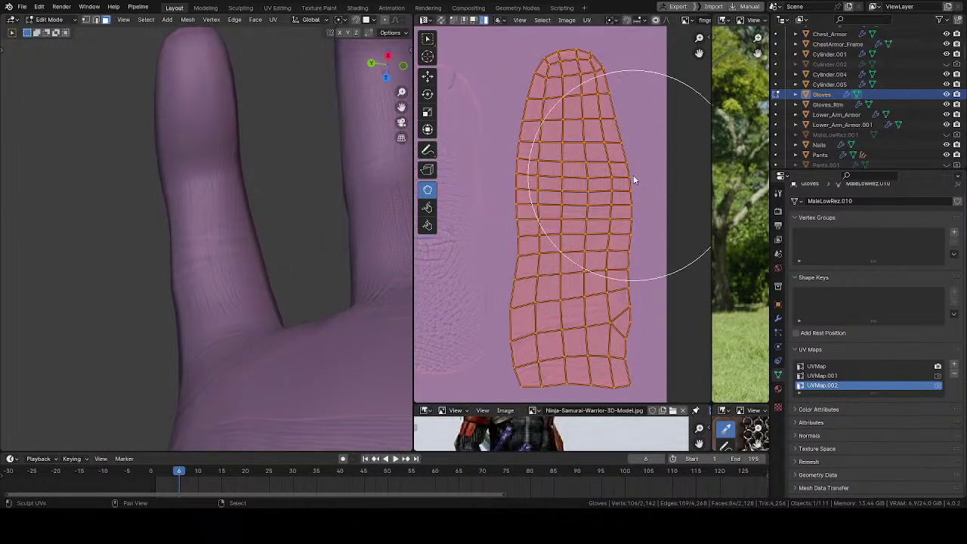
mouse_move(635, 180)
left_mouse_down()
mouse_move(578, 190)
mouse_move(634, 186)
mouse_move(622, 190)
left_mouse_up()
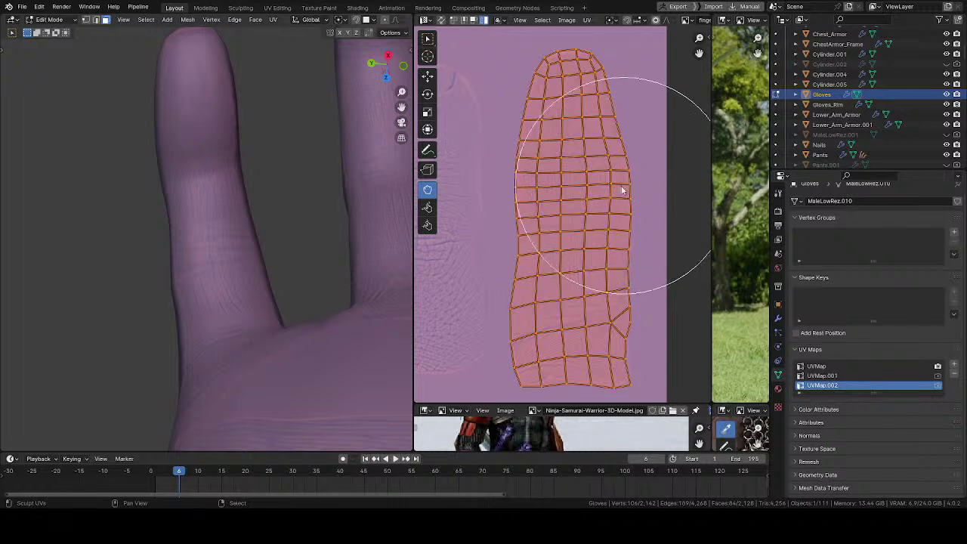
mouse_move(355, 197)
middle_mouse_down()
mouse_move(247, 233)
mouse_move(334, 220)
mouse_move(255, 255)
middle_mouse_up()
- Straighten the UV rows across the island's lower middle with smaller Grab brushes
key("f")
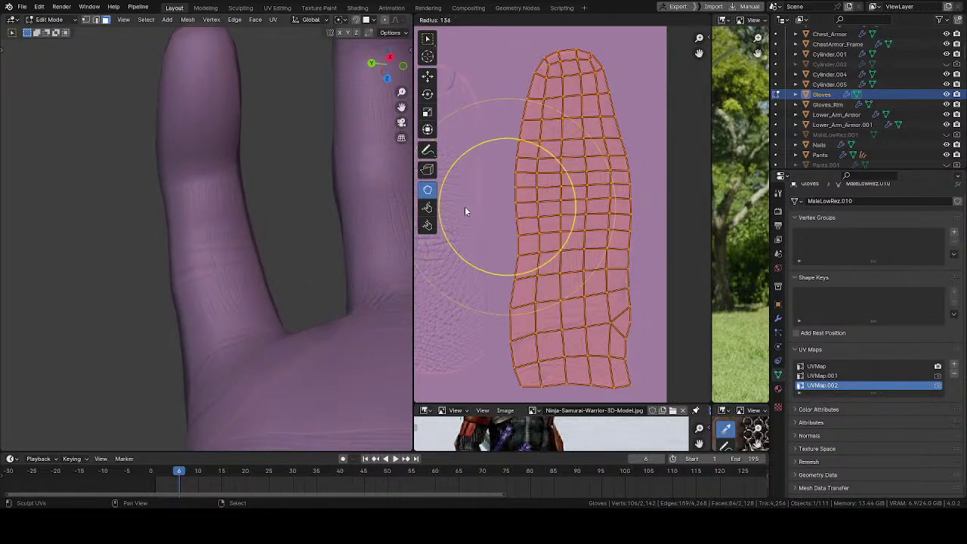
left_click(465, 211)
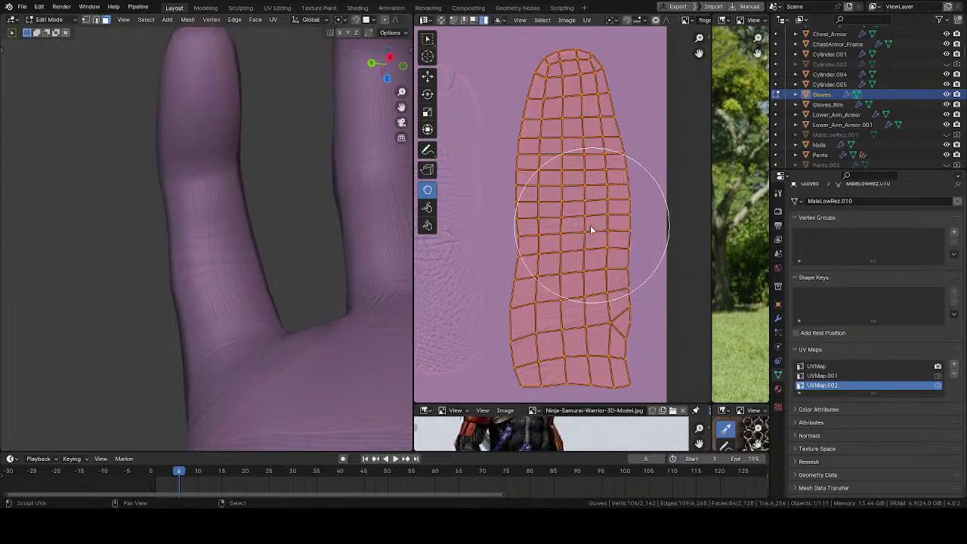
key("f")
left_click(583, 247)
left_click_drag(510, 244, 509, 237)
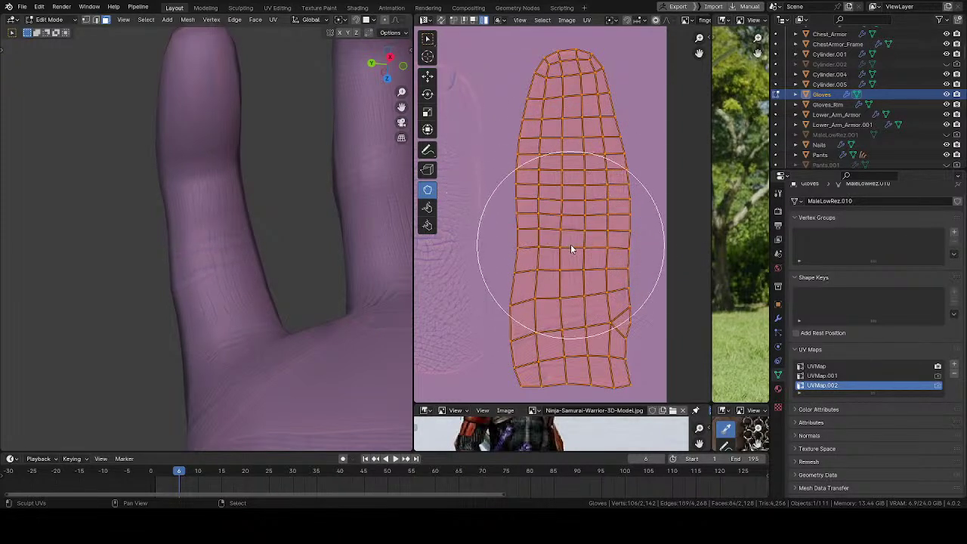
- Inspect the little finger from several sides and save the file
middle_click_drag(317, 272, 456, 219)
middle_click_drag(489, 224, 259, 262)
key("ctrl+s")
middle_click_drag(219, 203, 242, 235)
key("ctrl+s")
mouse_move(233, 401)
middle_mouse_down()
mouse_move(282, 192)
mouse_move(237, 413)
mouse_move(249, 355)
mouse_move(233, 395)
mouse_move(243, 323)
mouse_move(222, 434)
mouse_move(242, 276)
mouse_move(319, 195)
mouse_move(231, 295)
mouse_move(336, 209)
mouse_move(325, 231)
mouse_move(231, 275)
mouse_move(249, 218)
mouse_move(232, 277)
mouse_move(367, 277)
mouse_move(208, 241)
mouse_move(207, 340)
mouse_move(181, 295)
mouse_move(237, 283)
mouse_move(154, 295)
mouse_move(169, 352)
mouse_move(234, 194)
mouse_move(241, 233)
mouse_move(291, 216)
mouse_move(387, 268)
middle_mouse_up()
- Save the file, switch the gloves to Texture Paint mode and make UVMap the active UV map
key("ctrl+Tab")
left_click(195, 276)
key("ctrl+s")
key("alt+shift+z")
key("ctrl+Tab")
left_click(304, 197)
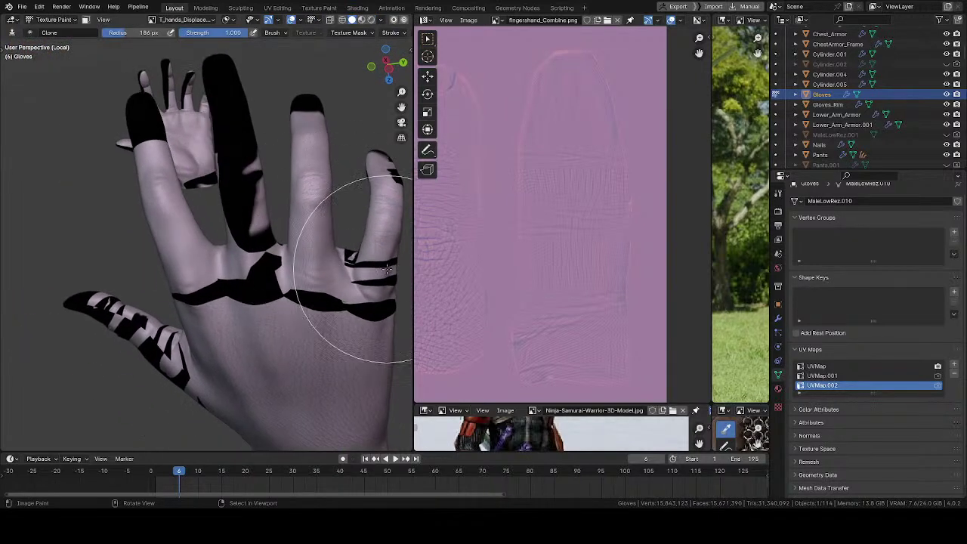
left_click(816, 366)
mouse_move(221, 232)
middle_mouse_down()
mouse_move(216, 275)
mouse_move(294, 223)
middle_mouse_up()
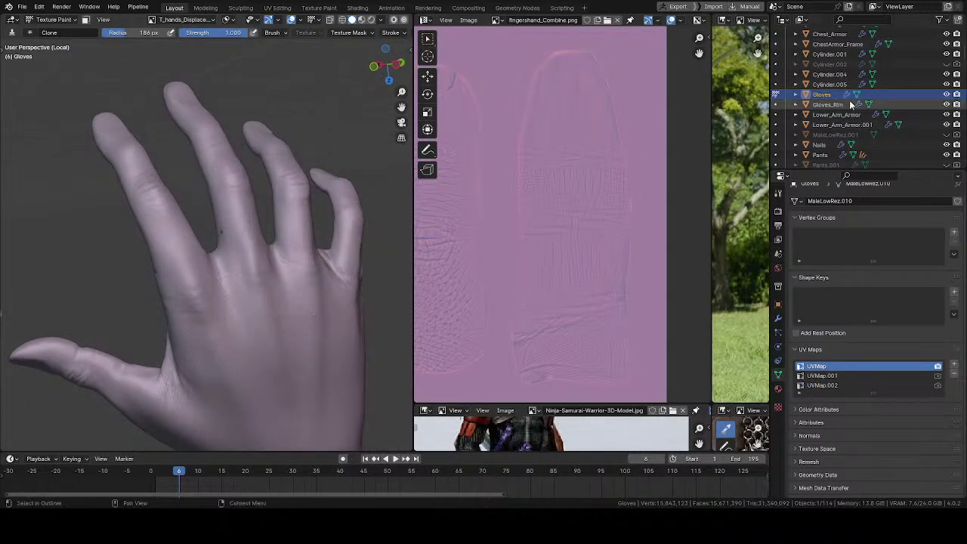
- Set the Clone brush's source image to fingershand_Combine.png and its source UV map to UVMap.002
key("t")
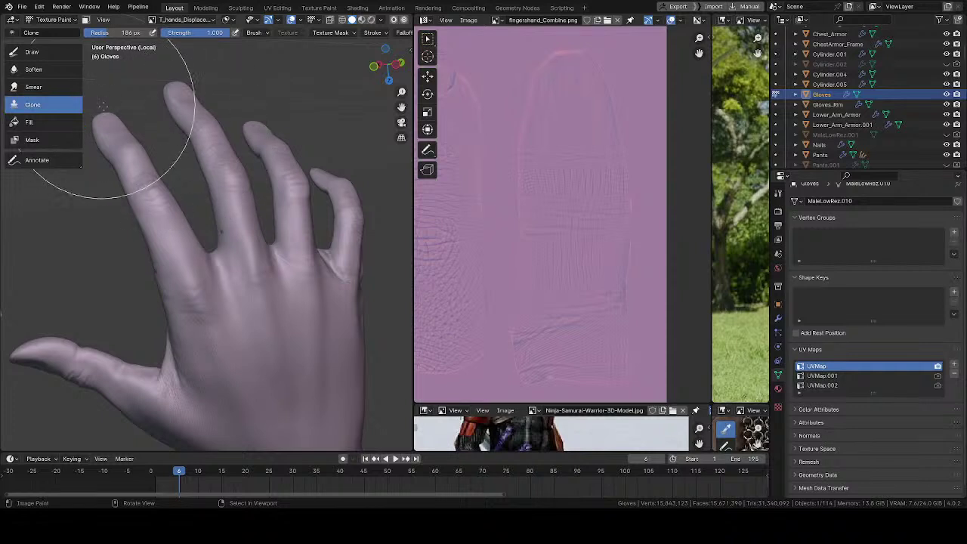
left_click(778, 194)
scroll(846, 280, "down", 4)
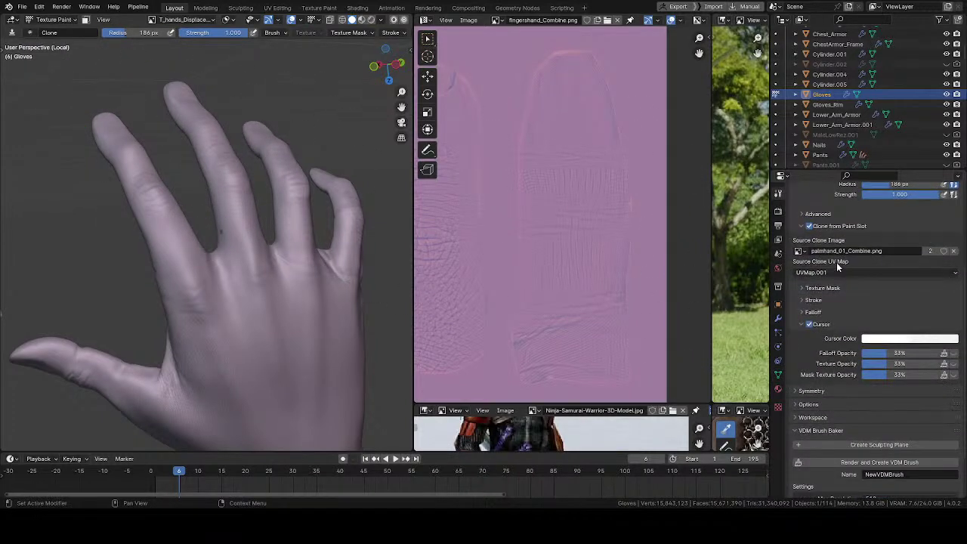
left_click(798, 252)
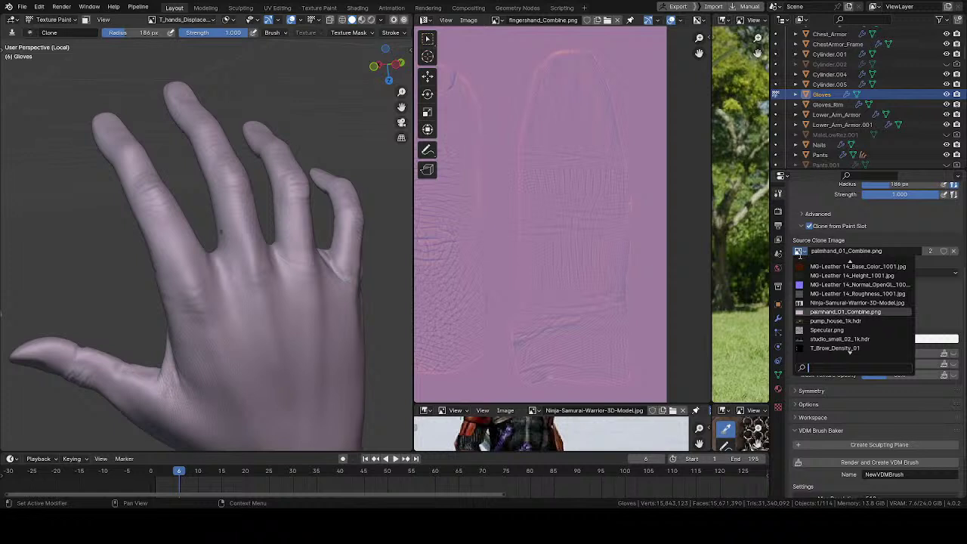
type("fin")
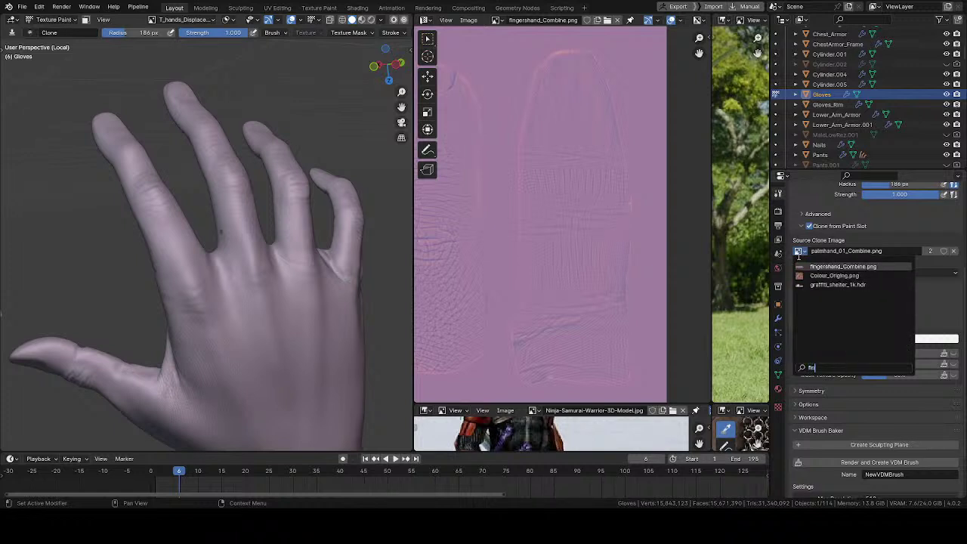
left_click(839, 265)
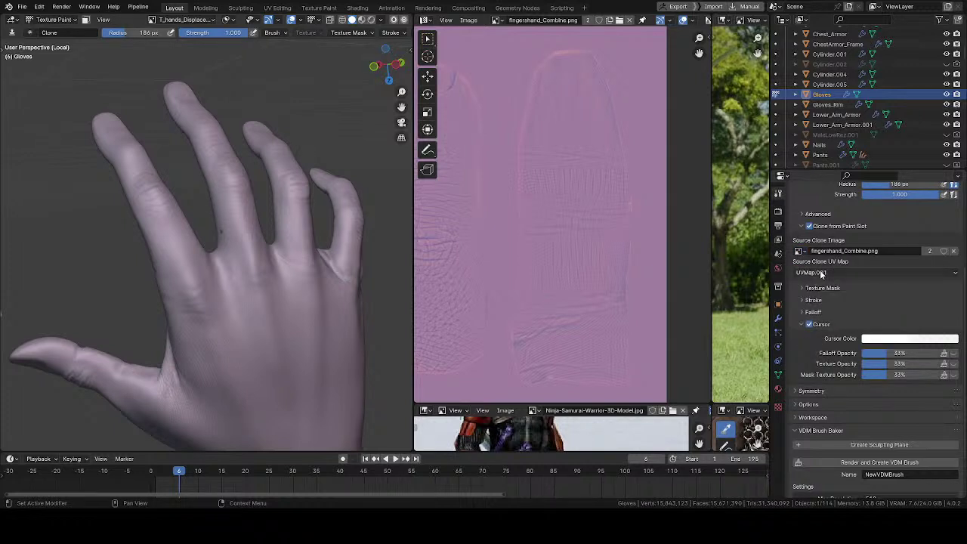
left_click(816, 273)
left_click(823, 302)
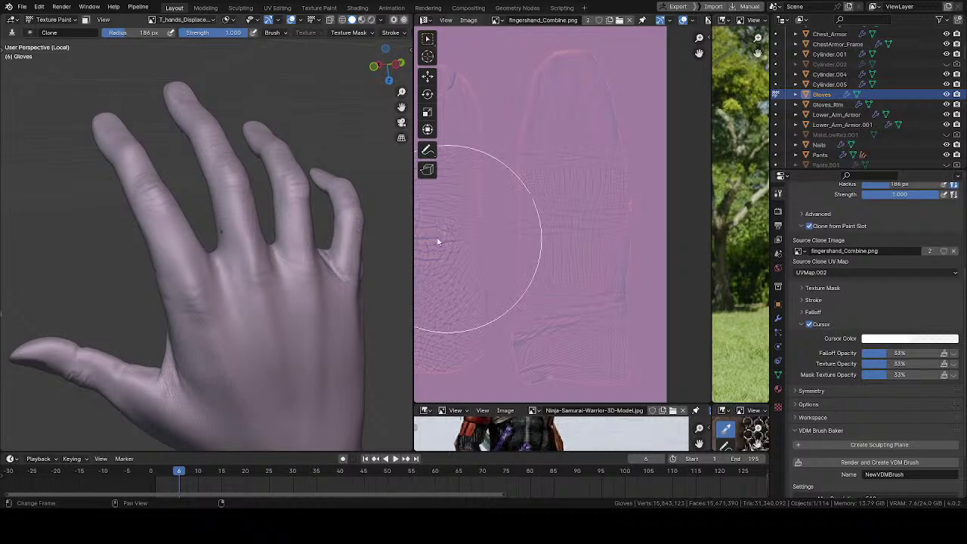
mouse_move(164, 262)
middle_mouse_down("ctrl")
mouse_move(204, 261)
mouse_move(190, 250)
mouse_move(240, 297)
middle_mouse_up("ctrl")
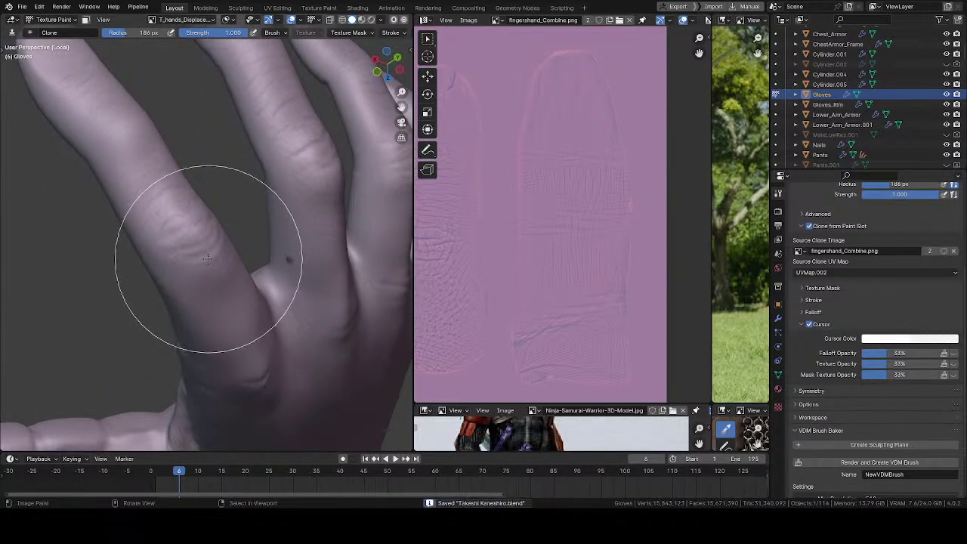
- Try clone-painting the wrinkle detail along the back of the index finger with a 123 px brush
middle_click_drag(207, 258, 189, 239)
key("f")
left_click(173, 254)
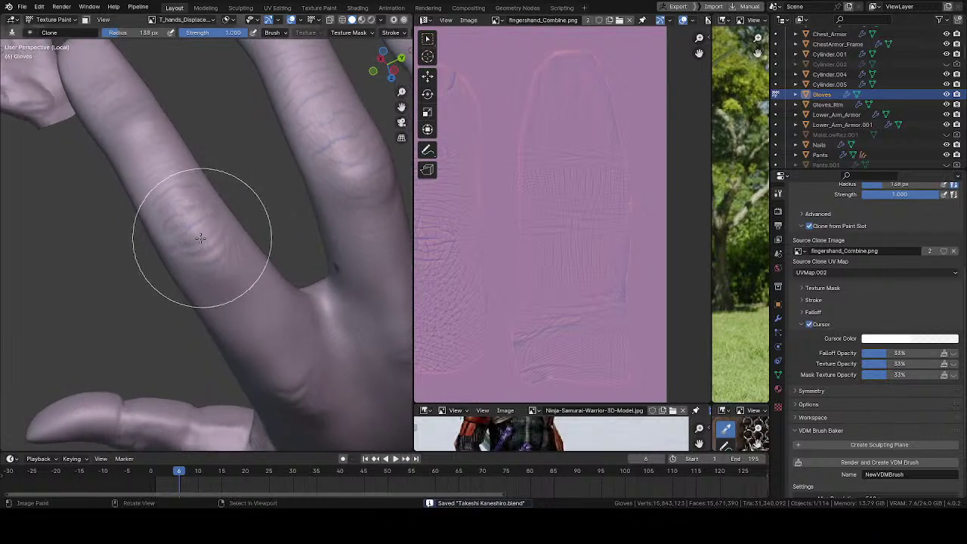
key("f")
left_click(187, 231)
mouse_move(166, 198)
left_mouse_down()
mouse_move(187, 227)
mouse_move(198, 195)
mouse_move(139, 162)
mouse_move(149, 147)
mouse_move(107, 99)
left_mouse_up()
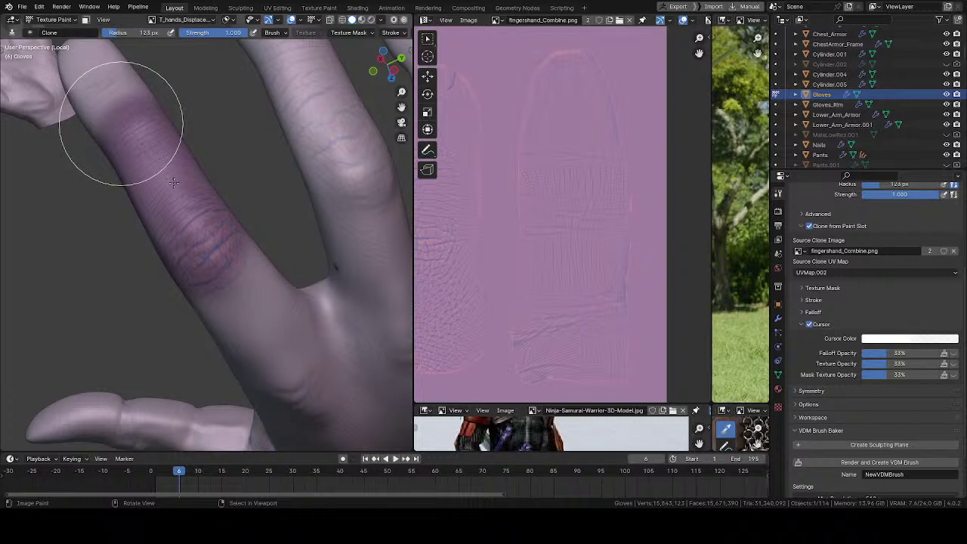
left_click(121, 123)
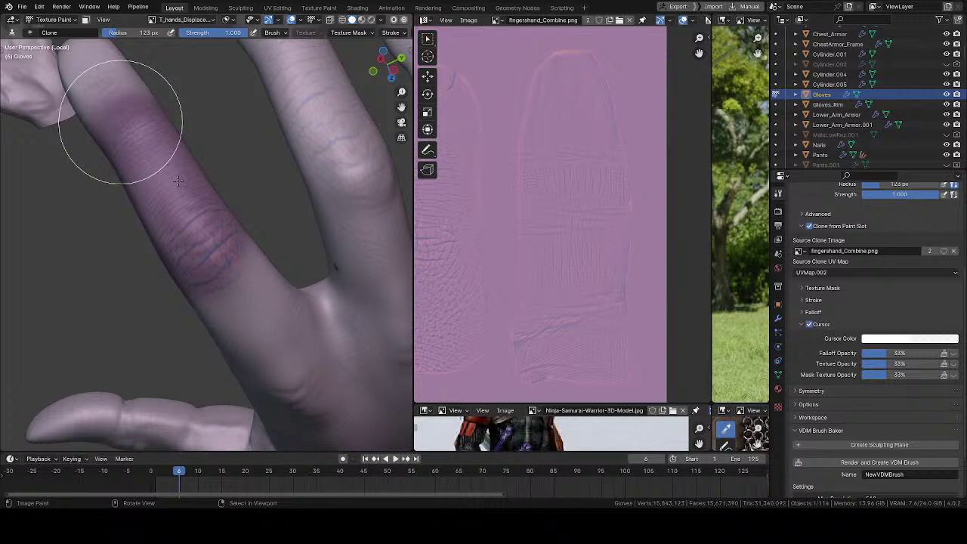
left_click_drag(177, 180, 178, 181)
scroll(177, 179, "down", 5)
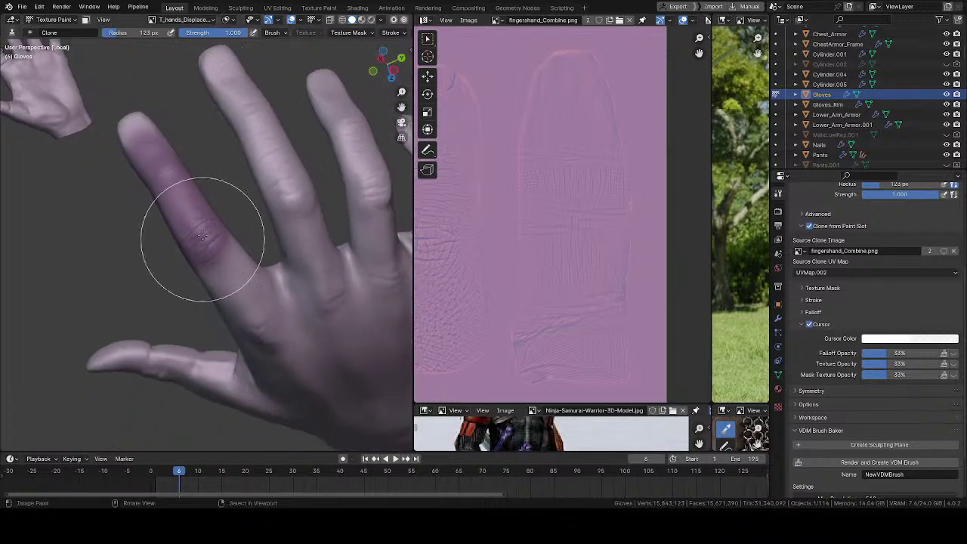
- Show the gloves' material nodes in the Shader Editor and set the fingershand_Combine.png color space to Non-Color
left_click(426, 21)
left_click(436, 124)
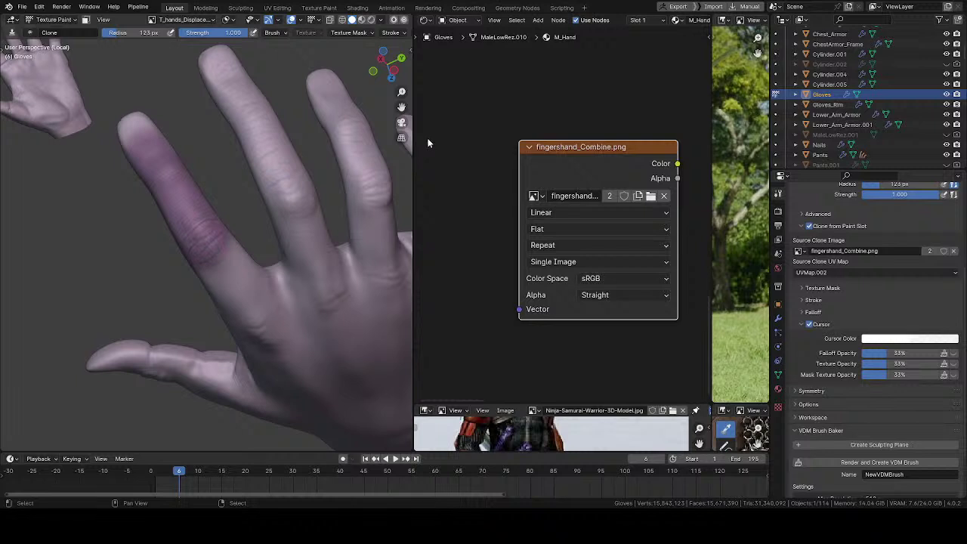
middle_click_drag(497, 243, 478, 236)
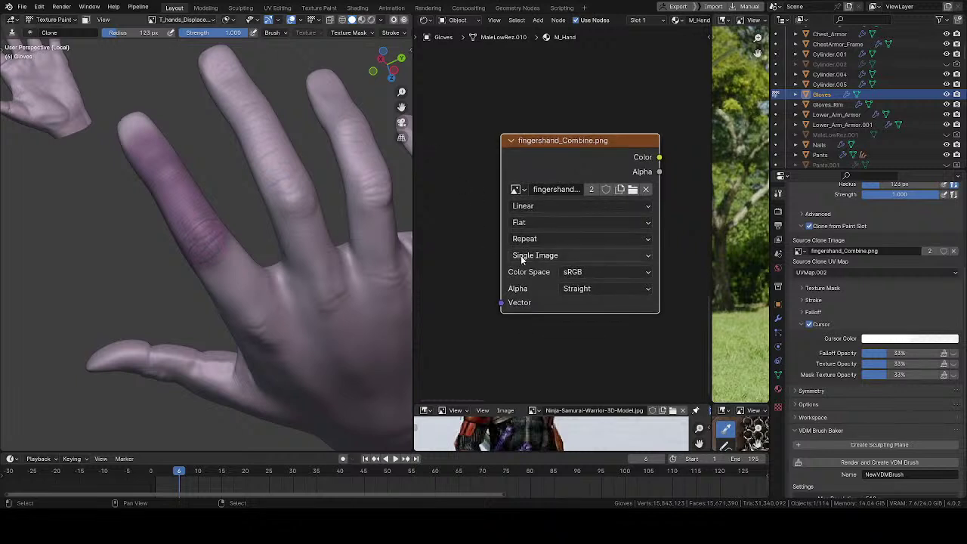
left_click(575, 274)
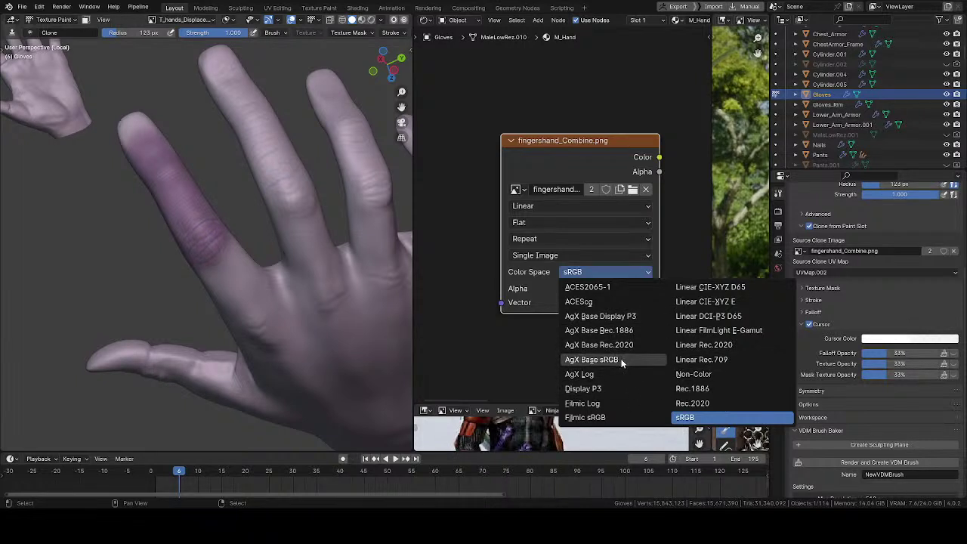
left_click(690, 374)
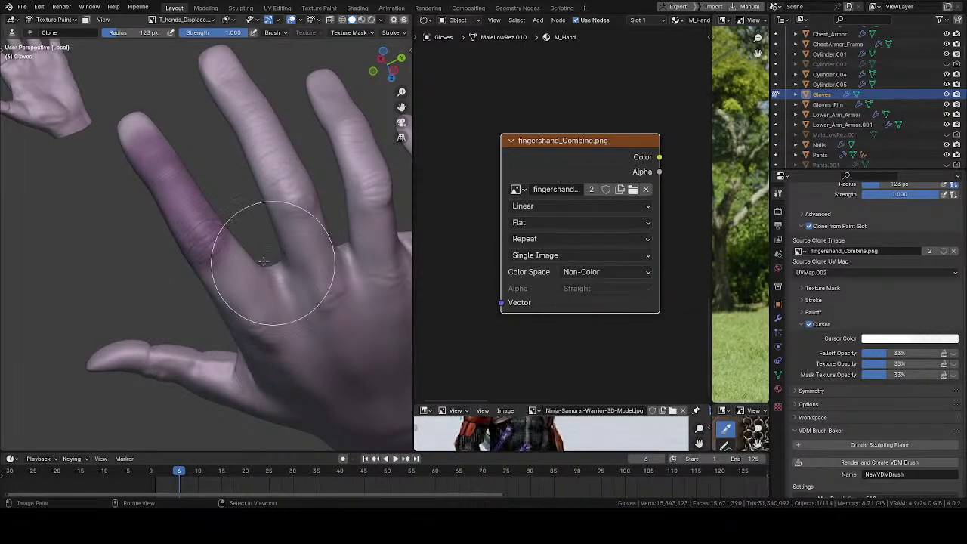
- Clone over the purple-tinted index finger from the middle knuckle to the tip, reducing the brush radius to 75 px
mouse_move(203, 235)
middle_mouse_down()
mouse_move(219, 244)
mouse_move(210, 222)
middle_mouse_up()
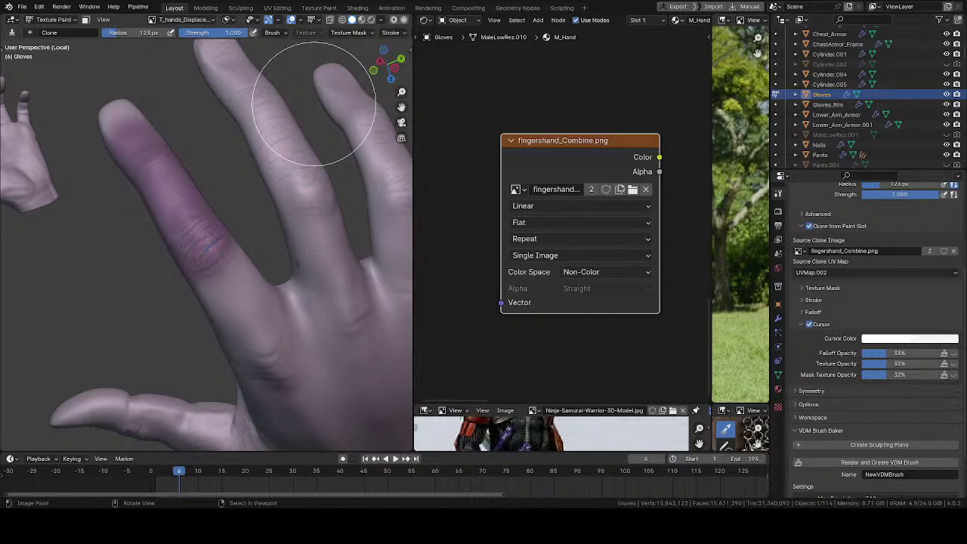
mouse_move(334, 226)
middle_mouse_down()
mouse_move(261, 216)
mouse_move(244, 242)
mouse_move(212, 251)
middle_mouse_up()
scroll(261, 217, "down", 2)
scroll(270, 227, "up", 3)
scroll(250, 251, "up", 2)
key("f")
left_click(231, 260)
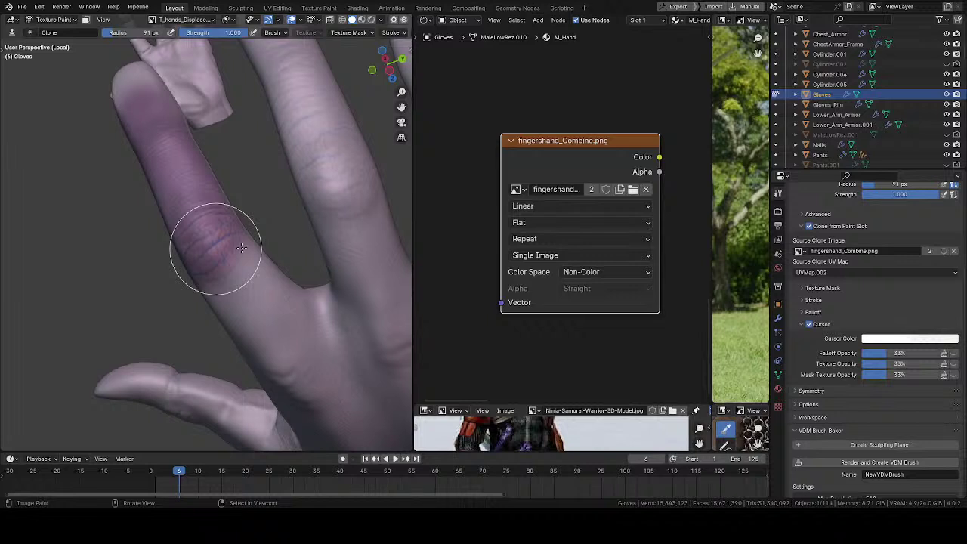
left_click_drag(241, 248, 242, 244)
middle_click_drag(246, 245, 229, 253)
key("bracketleft")
left_click_drag(181, 209, 189, 198)
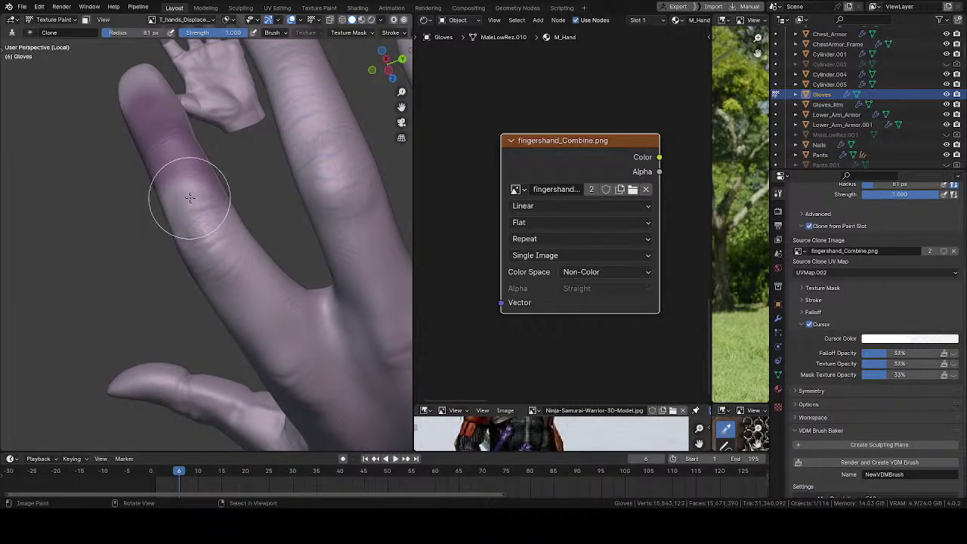
middle_click_drag(216, 227, 212, 254)
key("bracketleft")
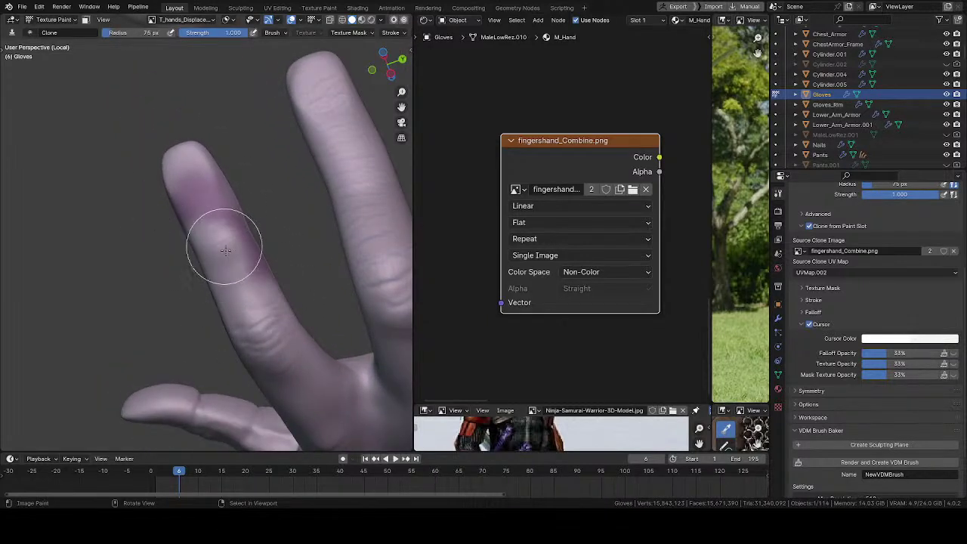
mouse_move(226, 250)
left_mouse_down()
mouse_move(263, 291)
mouse_move(184, 197)
mouse_move(221, 200)
left_mouse_up()
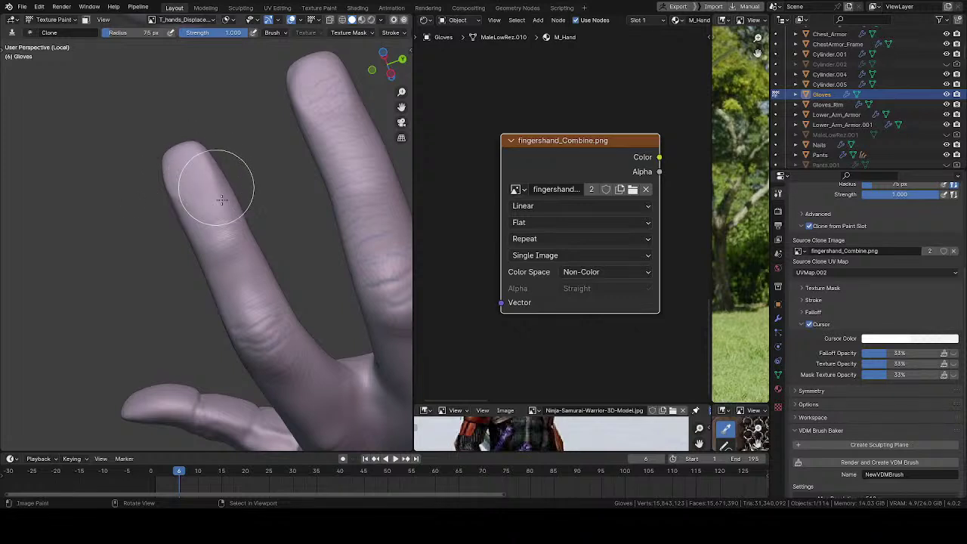
middle_click_drag(183, 201, 216, 231)
key("bracketright")
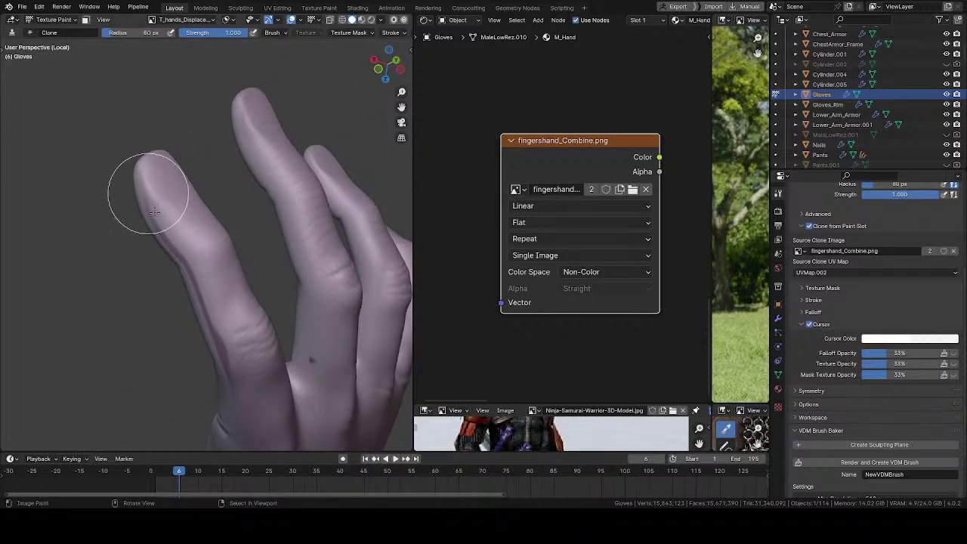
- Clone-paint the side of the index finger with an 80 px brush and undo the finger's clone strokes
left_click_drag(154, 211, 230, 372)
mouse_move(224, 331)
middle_mouse_down("shift")
mouse_move(254, 242)
mouse_move(313, 162)
mouse_move(287, 129)
mouse_move(297, 116)
mouse_move(263, 168)
mouse_move(270, 208)
middle_mouse_up("shift")
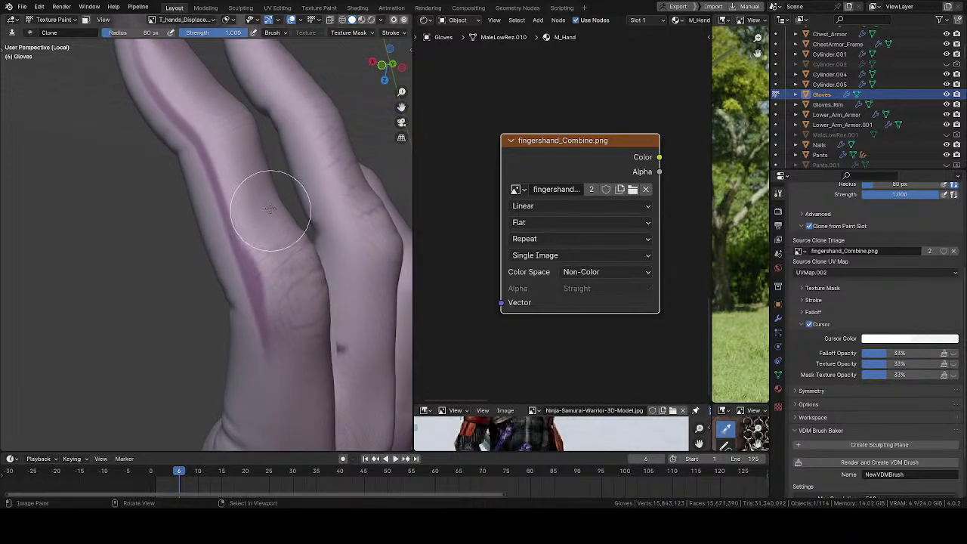
left_click_drag(287, 164, 272, 179)
middle_click_drag(271, 186, 300, 229)
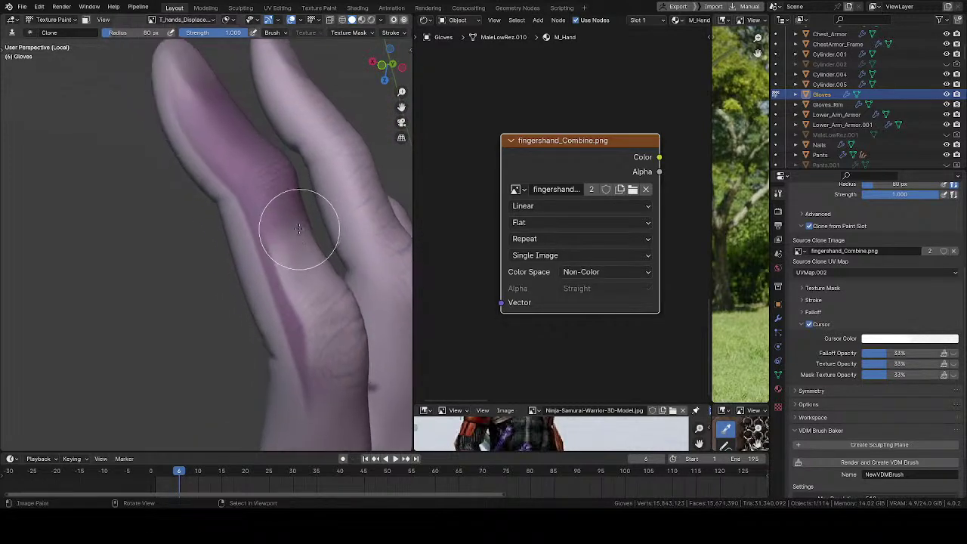
mouse_move(255, 202)
middle_mouse_down("ctrl")
mouse_move(253, 155)
mouse_move(257, 195)
mouse_move(295, 194)
mouse_move(309, 245)
middle_mouse_up("ctrl")
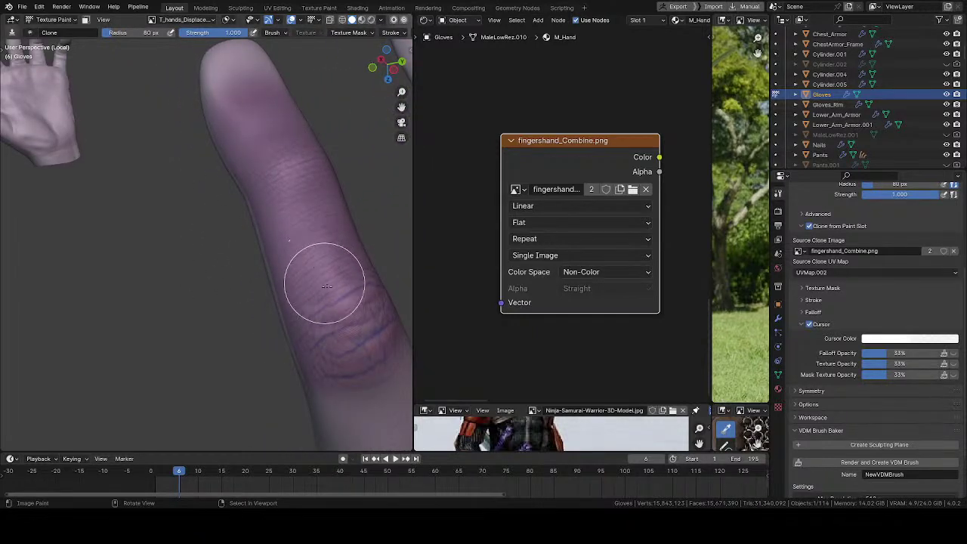
mouse_move(326, 285)
middle_mouse_down()
mouse_move(273, 253)
mouse_move(257, 256)
middle_mouse_up()
key("ctrl+z")
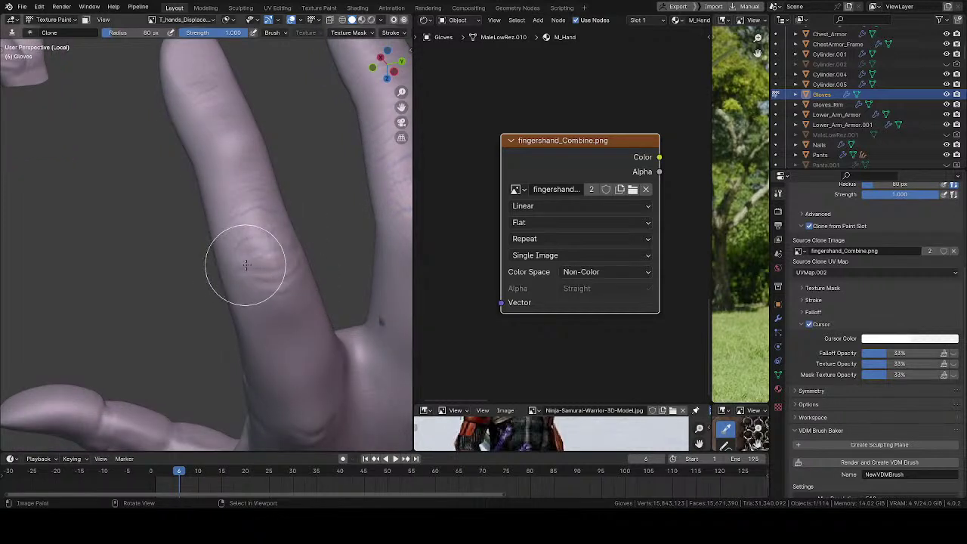
- Clone-paint the wrinkle detail over the index finger's middle knuckle, using brush radii of 65 and 56 px
key("f")
left_click(257, 279)
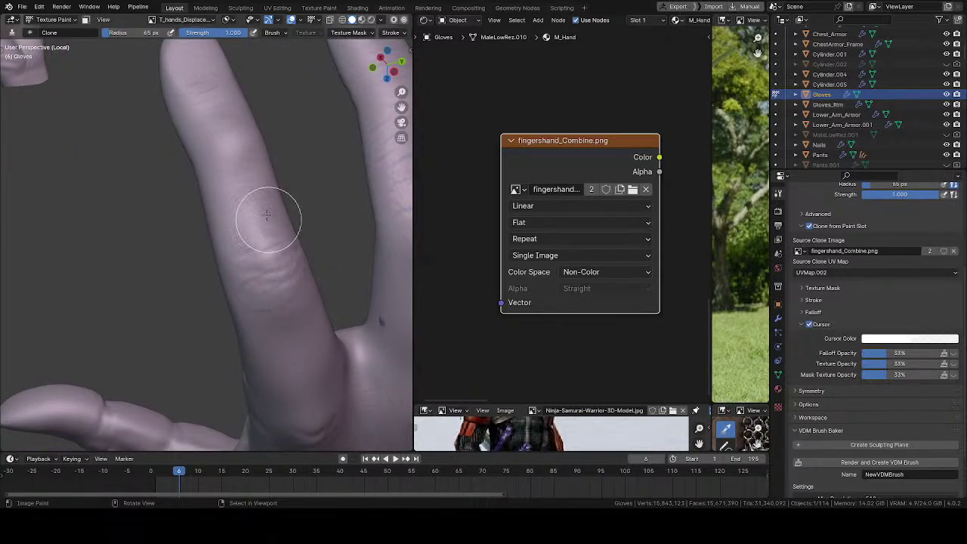
middle_click_drag(266, 295, 257, 296)
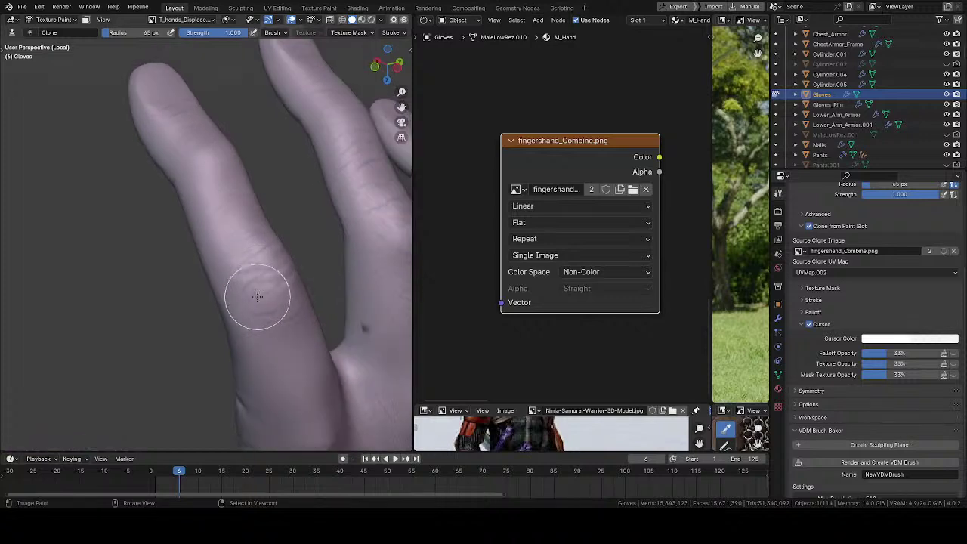
mouse_move(291, 363)
middle_mouse_down()
mouse_move(231, 331)
mouse_move(201, 287)
mouse_move(228, 222)
middle_mouse_up()
key("f")
left_click(227, 219)
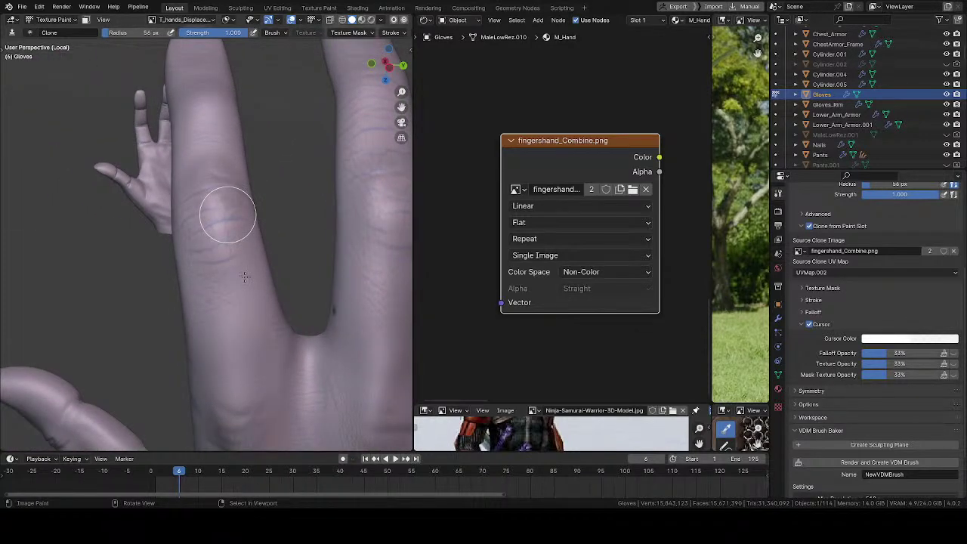
middle_click_drag(244, 282, 270, 289)
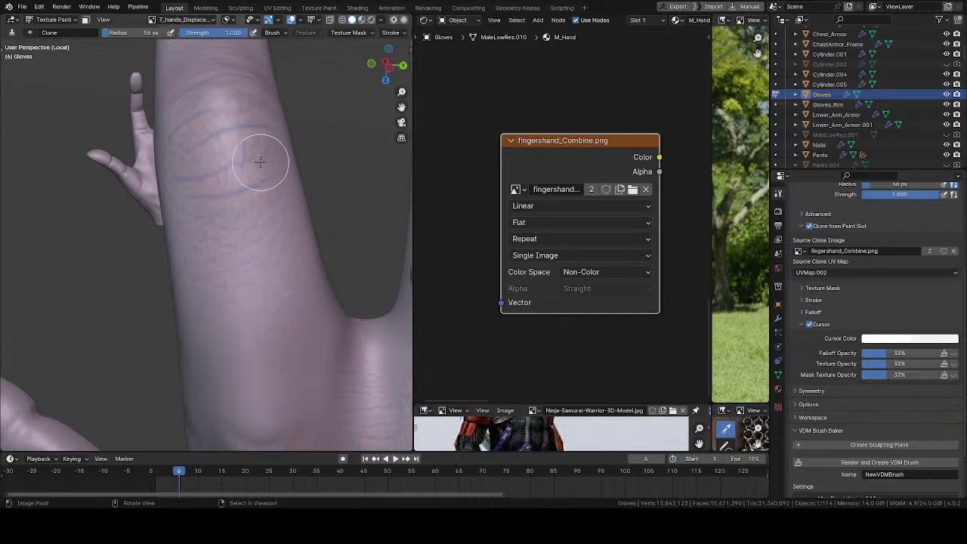
- Clone-paint the skin detail over the index finger's lower segment, from the middle knuckle down to the base
middle_click_drag(260, 161, 218, 190)
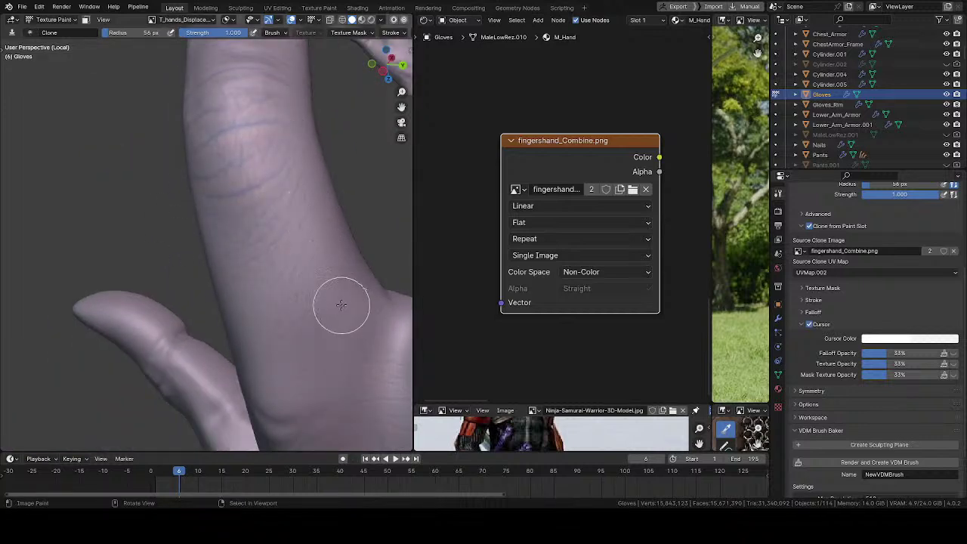
middle_click_drag(342, 304, 265, 228)
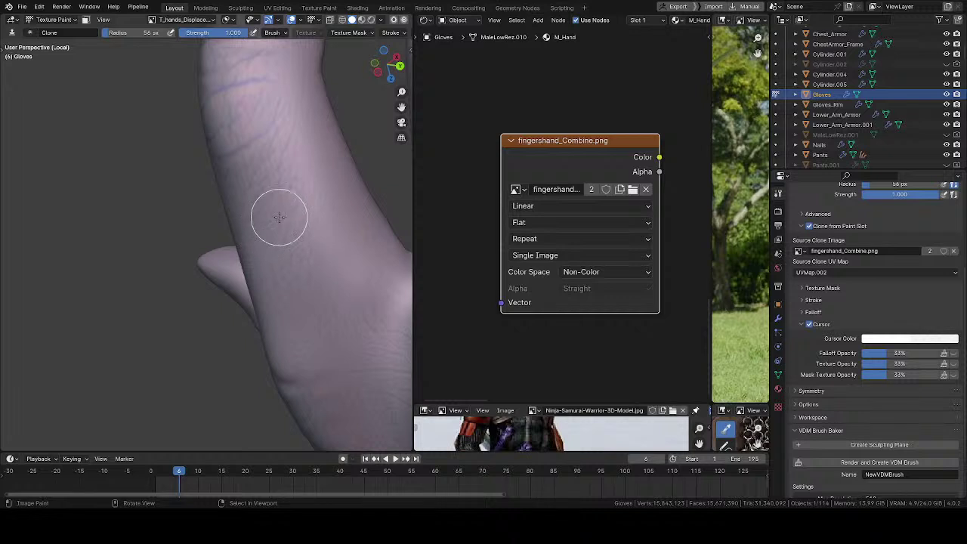
middle_click_drag(330, 267, 270, 240)
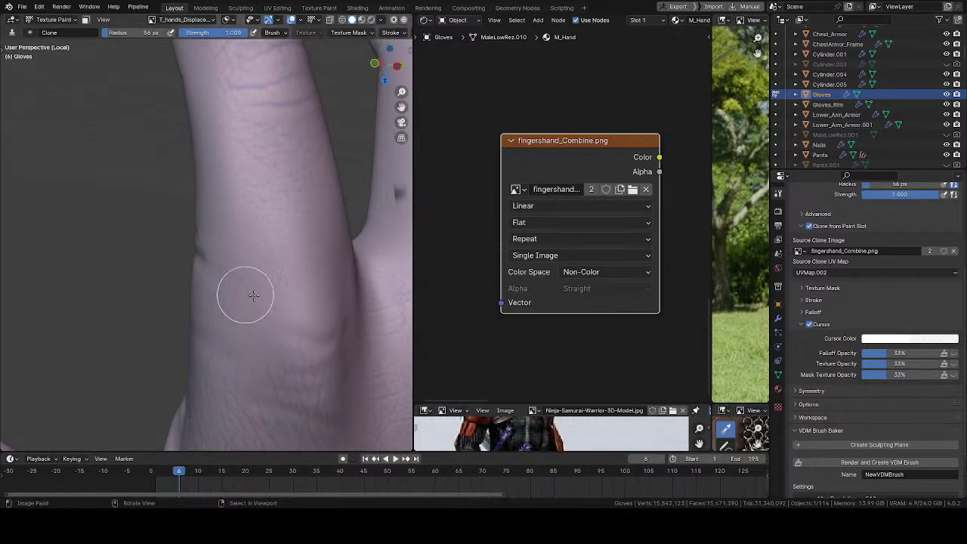
middle_click_drag(311, 296, 309, 280)
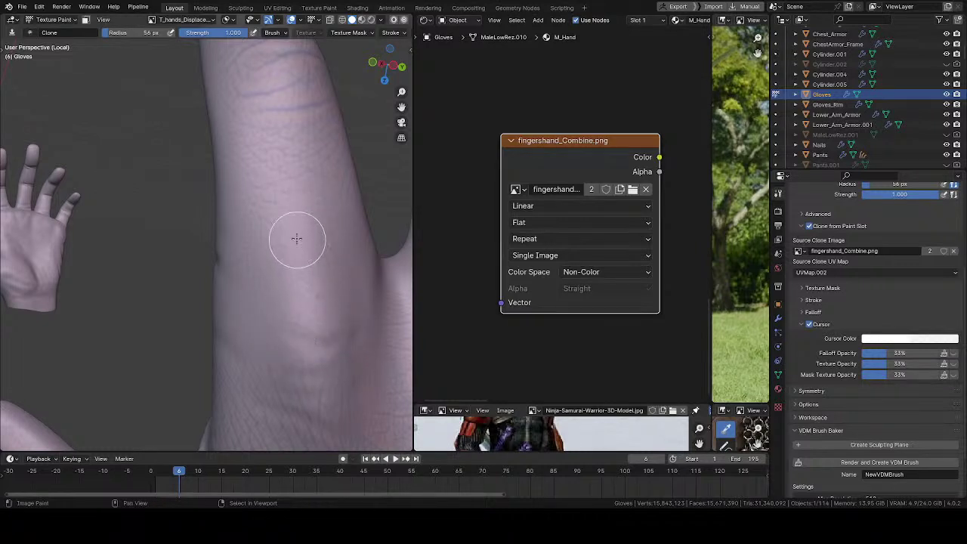
middle_click_drag(297, 233, 266, 240)
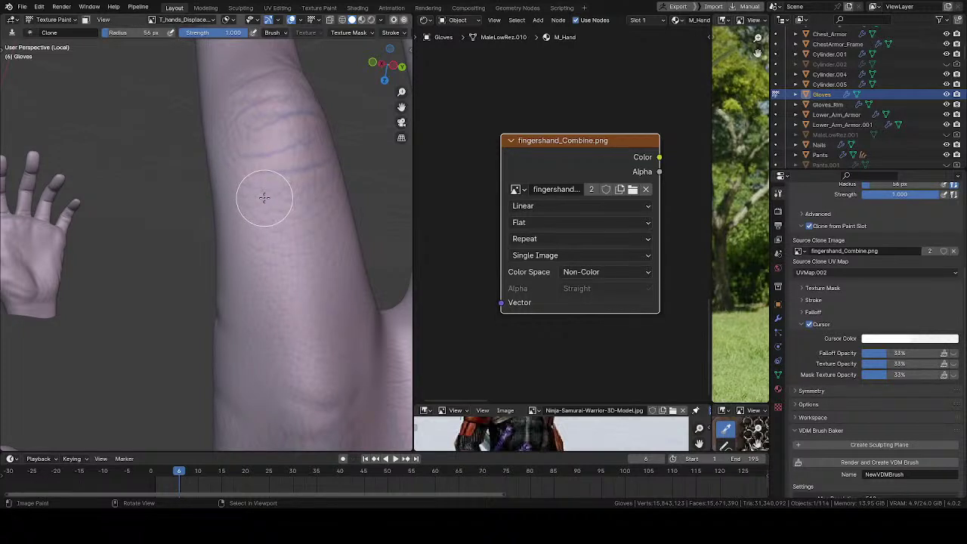
left_click_drag(265, 198, 255, 171)
- Clone-paint the detail onto the index fingertip and around its uppermost joint with the 56 px brush
mouse_move(303, 267)
middle_mouse_down()
mouse_move(308, 220)
mouse_move(258, 353)
mouse_move(244, 332)
middle_mouse_up()
scroll(245, 329, "up", 4)
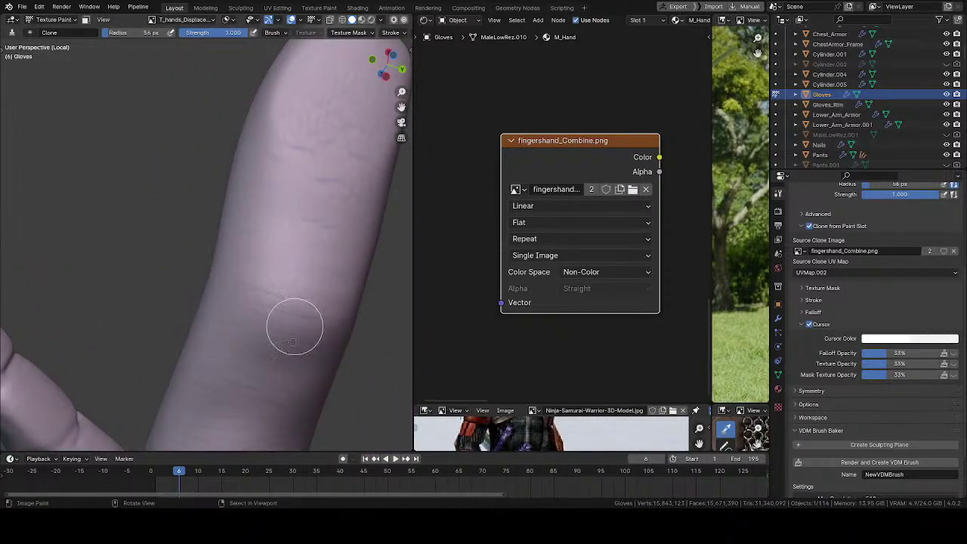
mouse_move(337, 204)
middle_mouse_down()
mouse_move(303, 204)
mouse_move(276, 144)
middle_mouse_up()
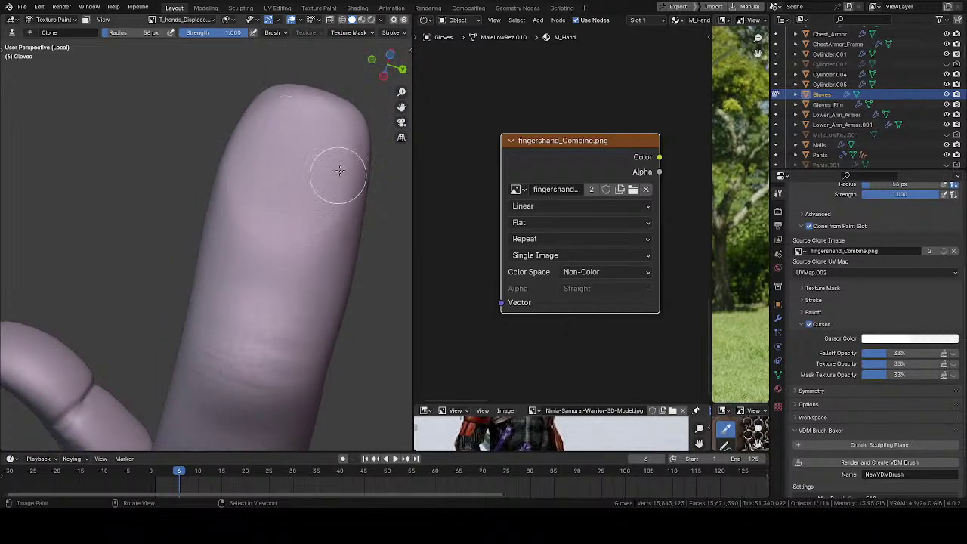
mouse_move(320, 271)
middle_mouse_down()
mouse_move(287, 209)
mouse_move(331, 168)
middle_mouse_up()
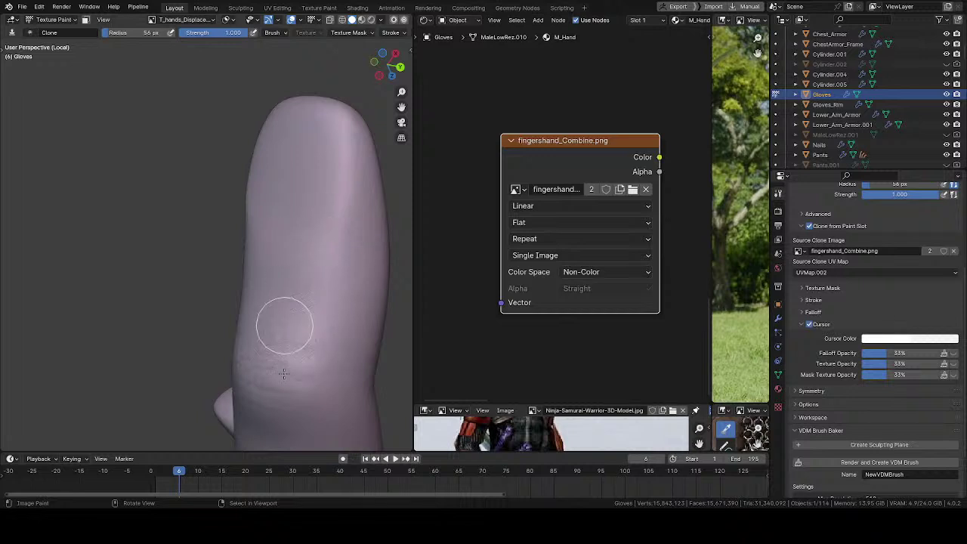
middle_click_drag(319, 328, 281, 237)
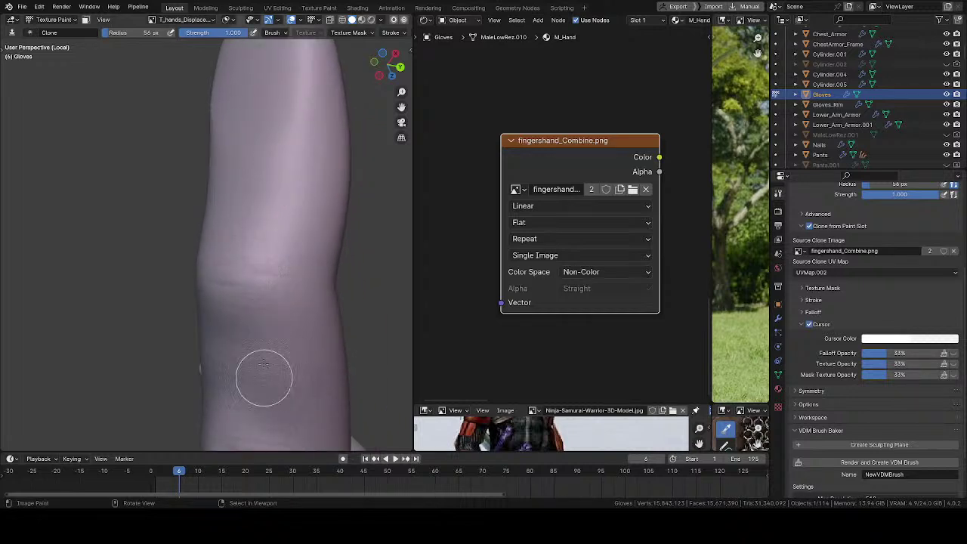
- Clone-paint the skin detail along the side of the index finger, from the middle knuckle down to the base knuckle
mouse_move(264, 364)
middle_mouse_down()
mouse_move(225, 224)
mouse_move(328, 267)
mouse_move(341, 216)
middle_mouse_up()
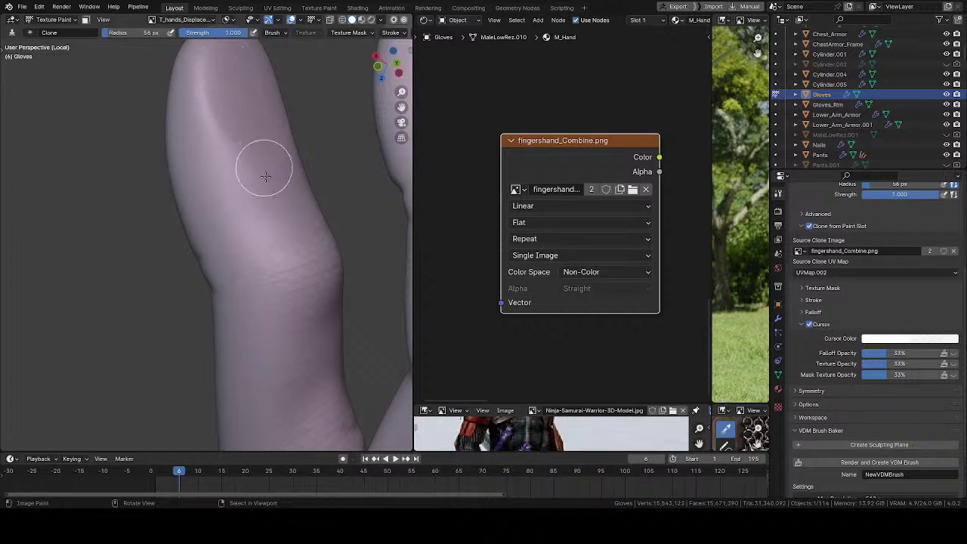
mouse_move(294, 341)
middle_mouse_down()
mouse_move(287, 259)
mouse_move(309, 145)
middle_mouse_up()
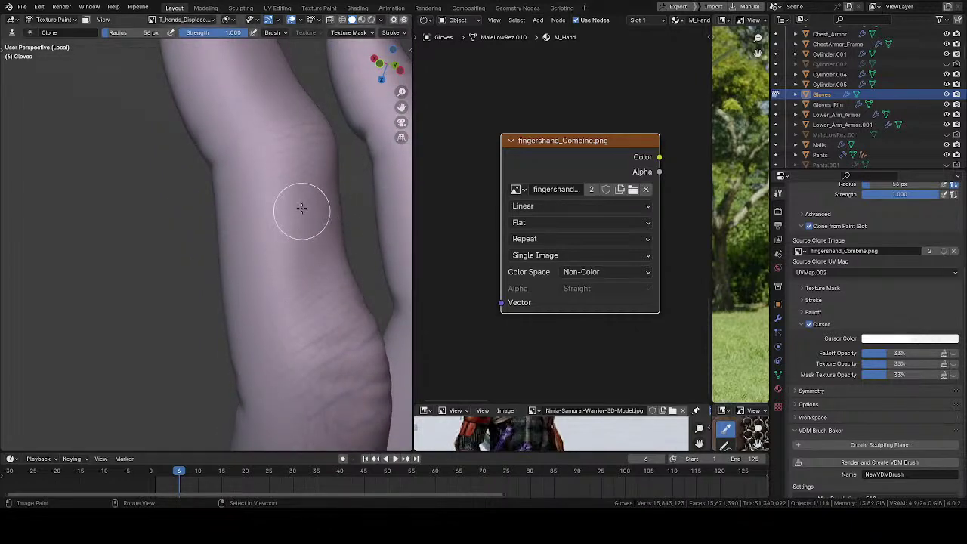
middle_click_drag(331, 345, 295, 210)
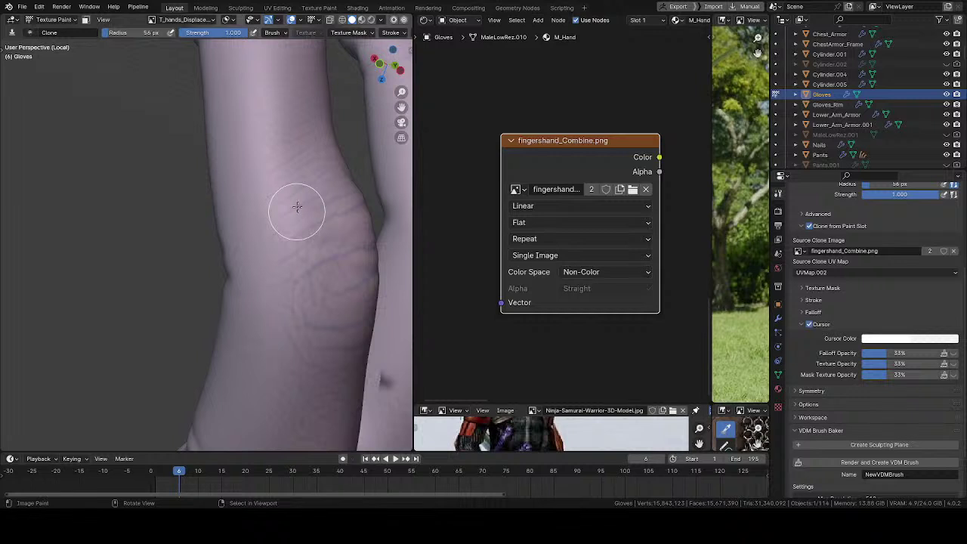
mouse_move(323, 259)
middle_mouse_down()
mouse_move(298, 201)
mouse_move(308, 227)
middle_mouse_up()
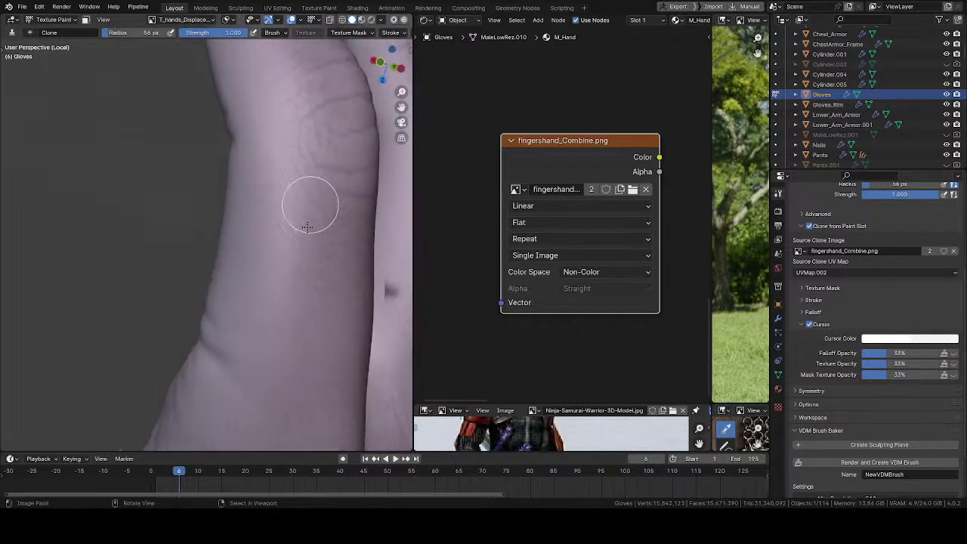
- Clone-paint the palm side of the index finger's lowest segment and the crease where it meets the palm
middle_click_drag(313, 297, 241, 226)
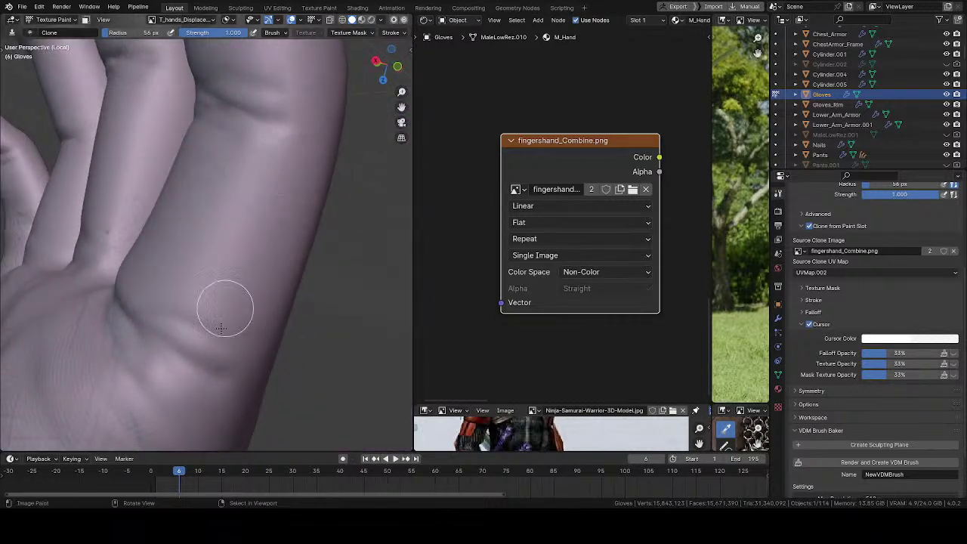
mouse_move(221, 327)
middle_mouse_down()
mouse_move(255, 237)
mouse_move(259, 186)
middle_mouse_up()
middle_click_drag(244, 297, 279, 185)
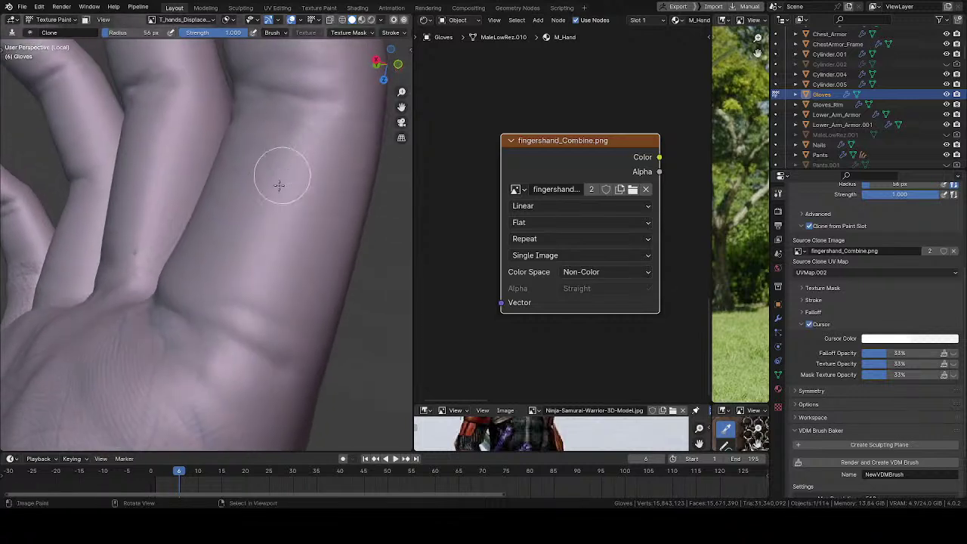
middle_click_drag(233, 224, 279, 304)
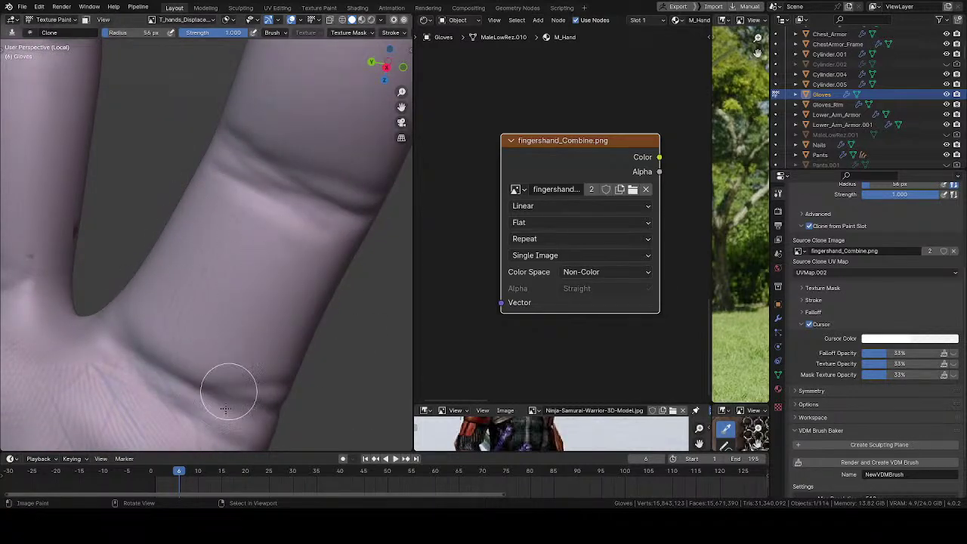
mouse_move(255, 384)
middle_mouse_down()
mouse_move(287, 302)
mouse_move(248, 212)
middle_mouse_up()
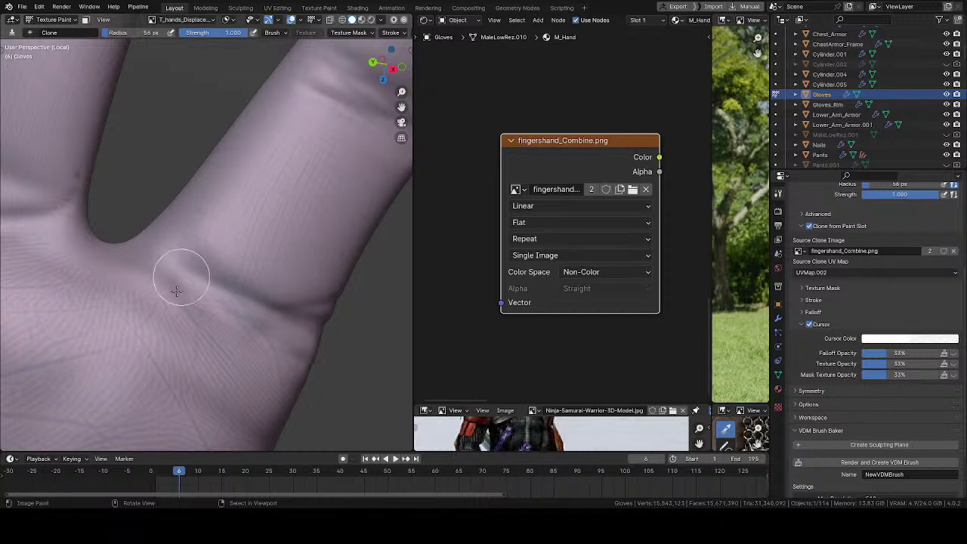
middle_click_drag(280, 356, 238, 286)
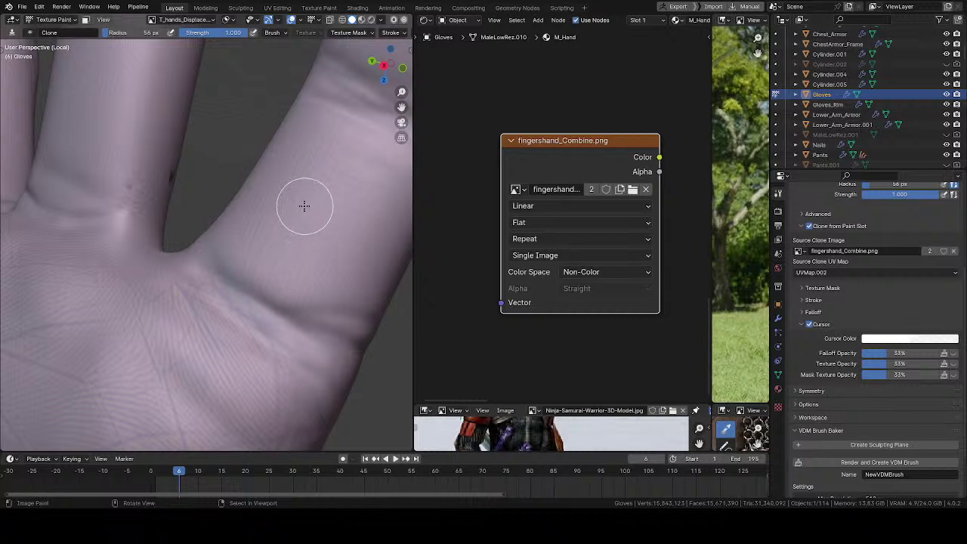
middle_click_drag(287, 238, 268, 210)
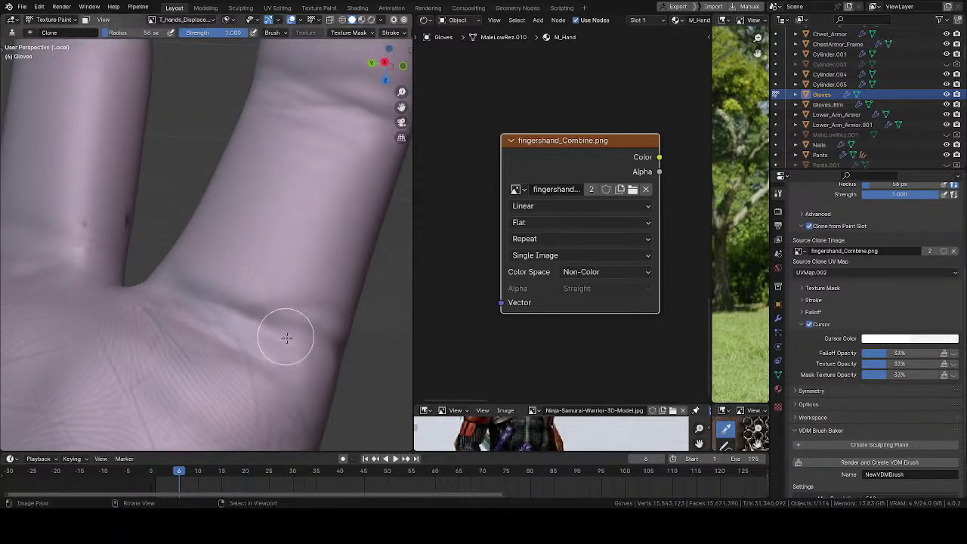
middle_click_drag(286, 337, 189, 255)
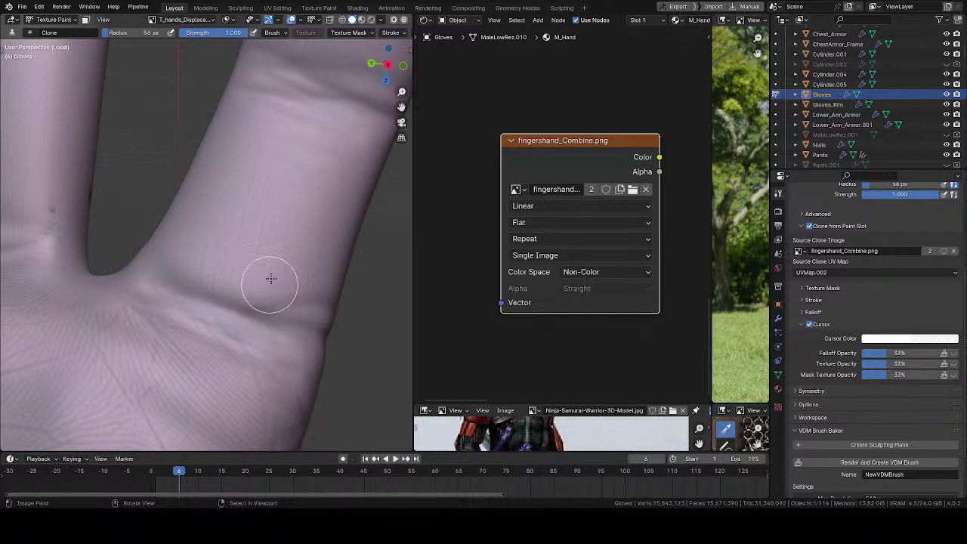
- Clone-paint the wrinkle detail over the palm side of the index finger's middle segment and its joint creases
middle_click_drag(272, 278, 253, 157)
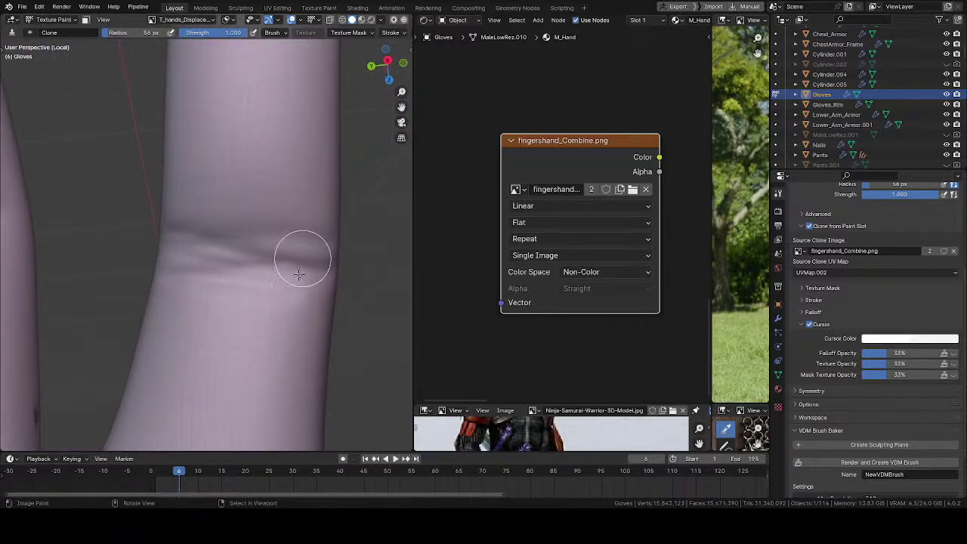
mouse_move(186, 264)
middle_mouse_down()
mouse_move(181, 235)
mouse_move(219, 249)
mouse_move(231, 237)
middle_mouse_up()
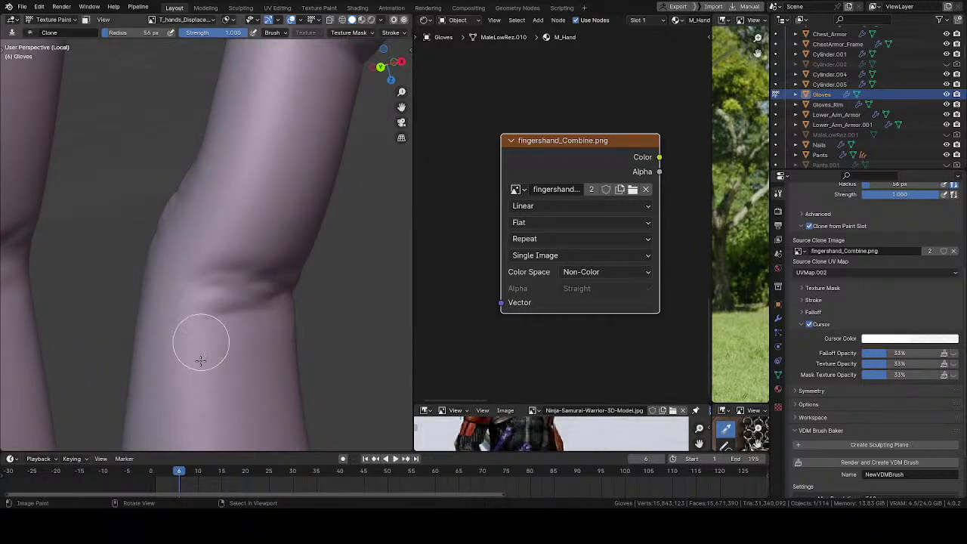
mouse_move(190, 403)
middle_mouse_down("shift")
mouse_move(242, 220)
mouse_move(235, 229)
middle_mouse_up("shift")
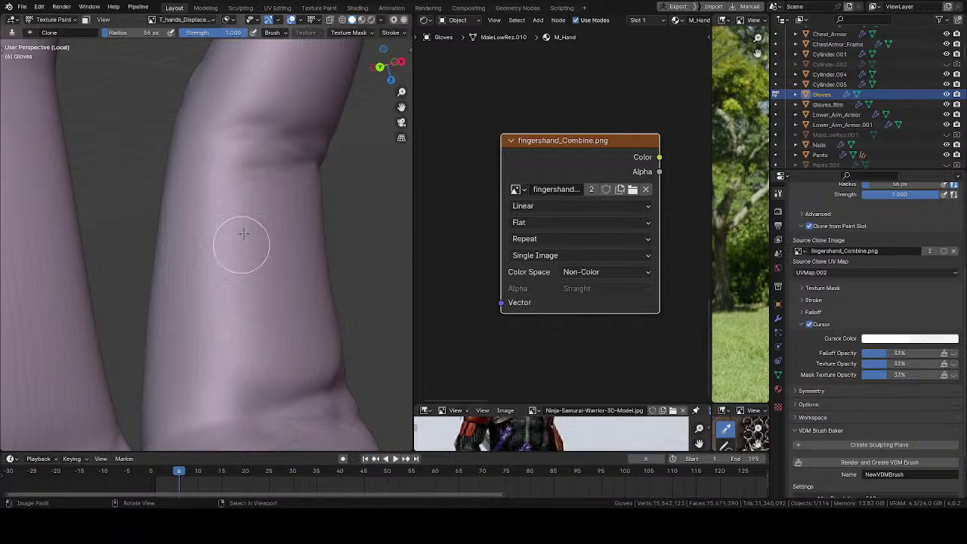
mouse_move(240, 274)
middle_mouse_down("shift")
mouse_move(252, 160)
mouse_move(237, 147)
middle_mouse_up("shift")
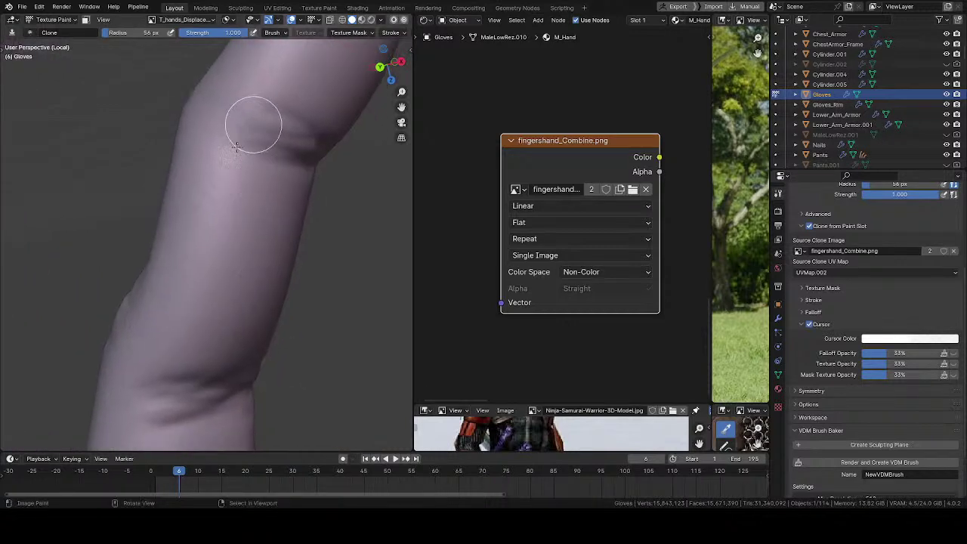
mouse_move(232, 293)
middle_mouse_down()
mouse_move(182, 225)
mouse_move(241, 235)
mouse_move(249, 184)
middle_mouse_up()
middle_click_drag(259, 313, 261, 188)
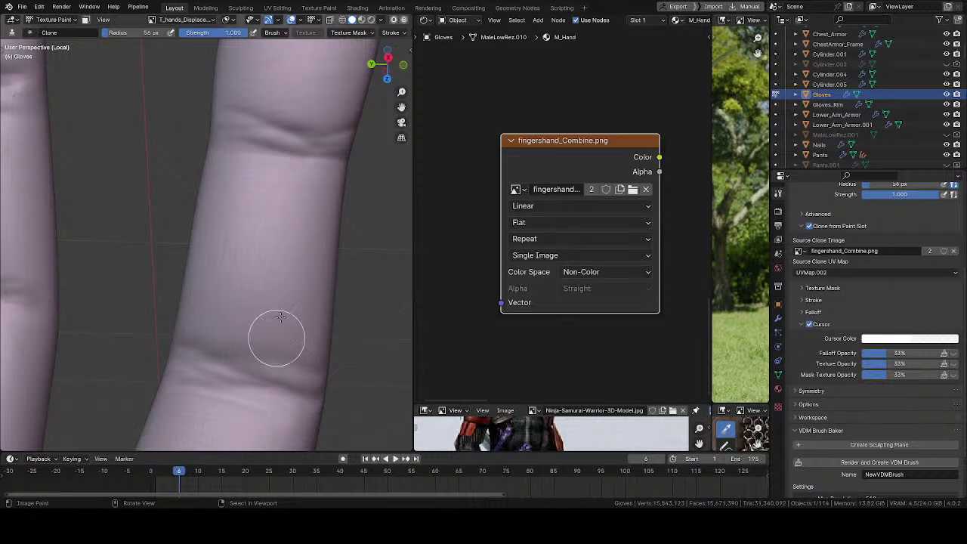
middle_click_drag(280, 317, 318, 220)
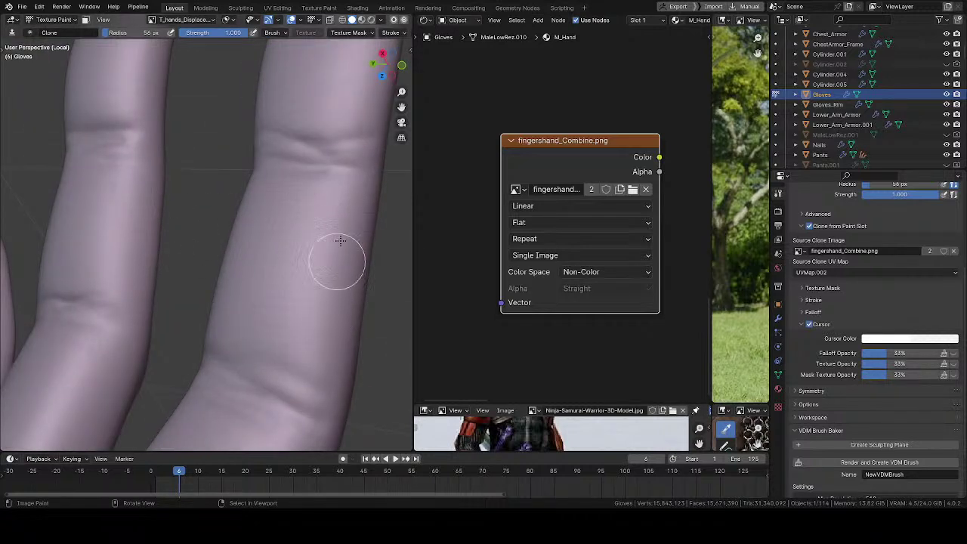
- Clone-paint the skin detail over the index fingertip's pad, its sides and the crease below it
mouse_move(281, 172)
middle_mouse_down("shift")
mouse_move(274, 319)
mouse_move(295, 155)
middle_mouse_up("shift")
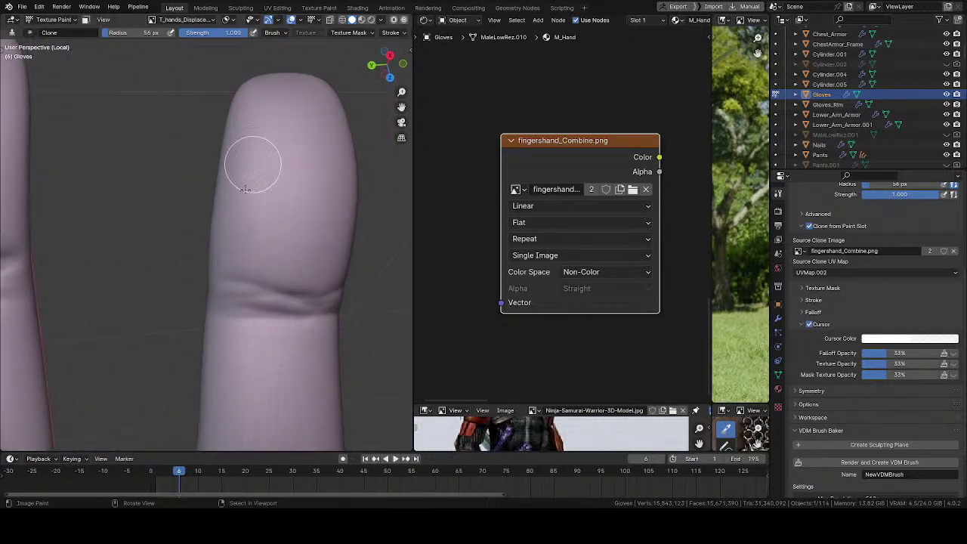
middle_click_drag(312, 253, 347, 178)
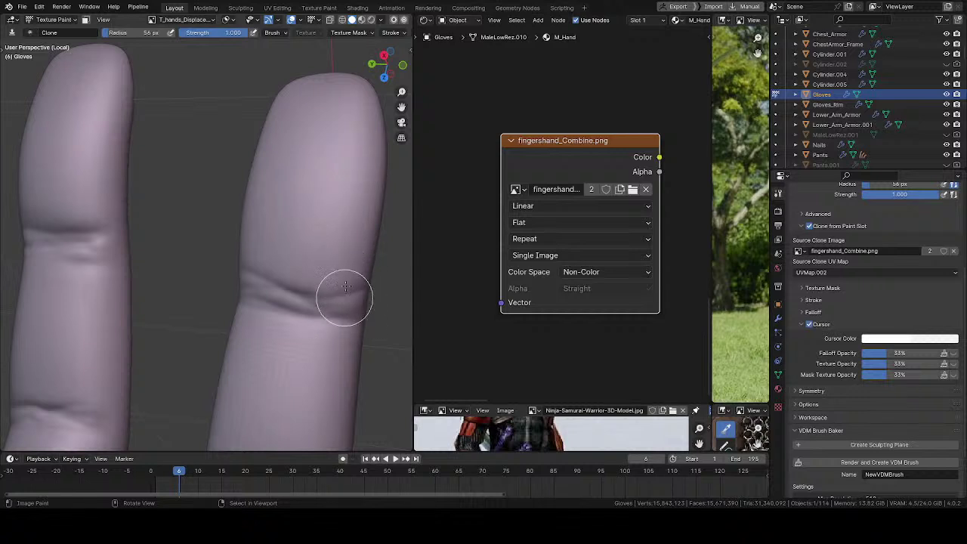
middle_click_drag(345, 286, 274, 242)
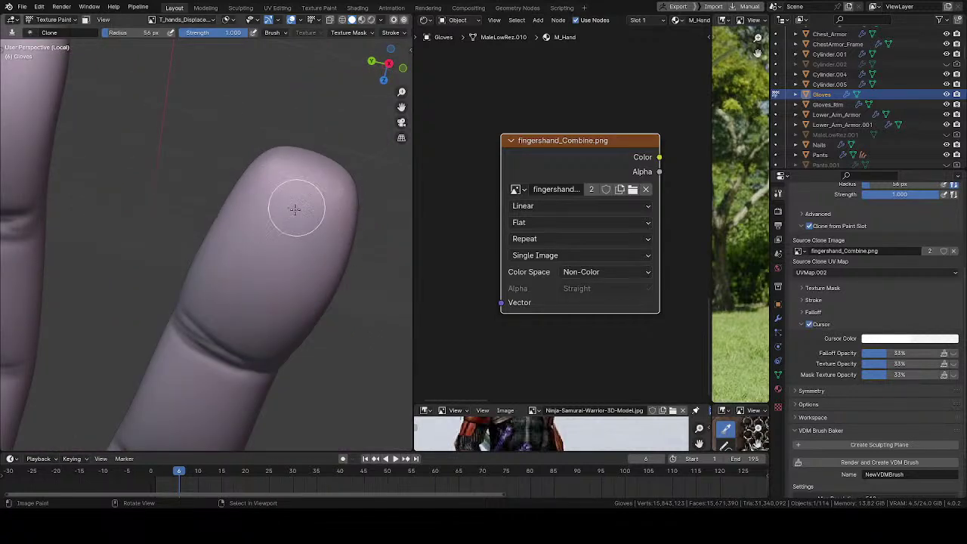
middle_click_drag(295, 209, 312, 166)
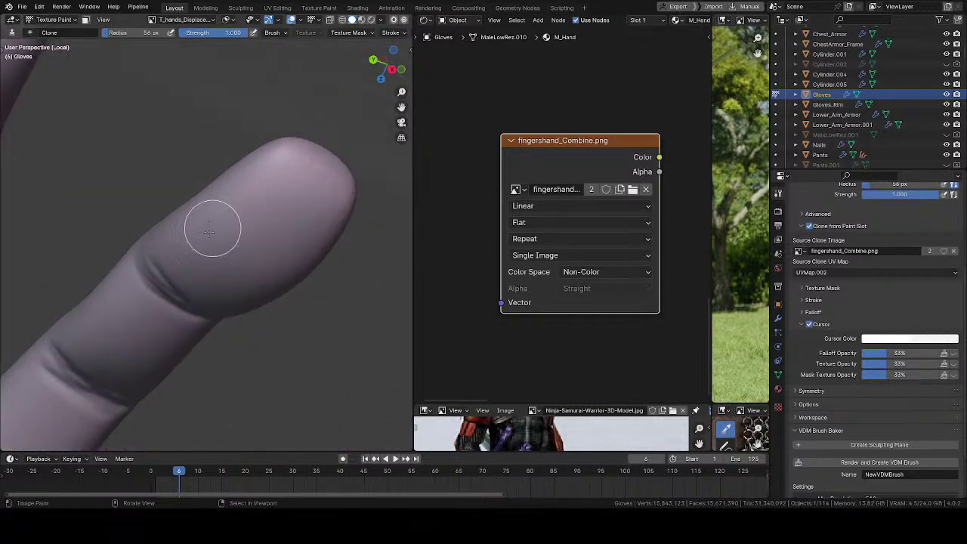
middle_click_drag(210, 230, 248, 201)
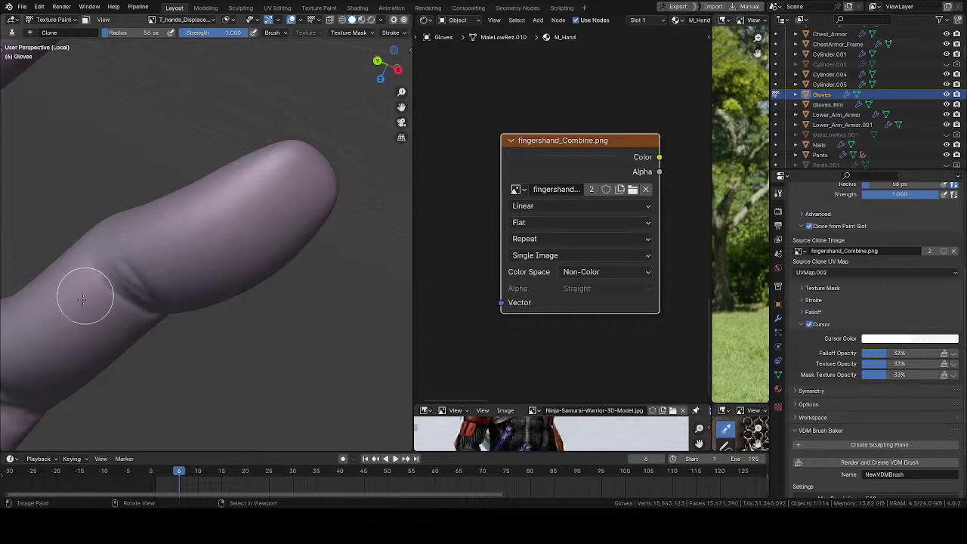
middle_click_drag(182, 233, 238, 316)
mouse_move(187, 408)
middle_mouse_down()
mouse_move(233, 314)
mouse_move(238, 190)
middle_mouse_up()
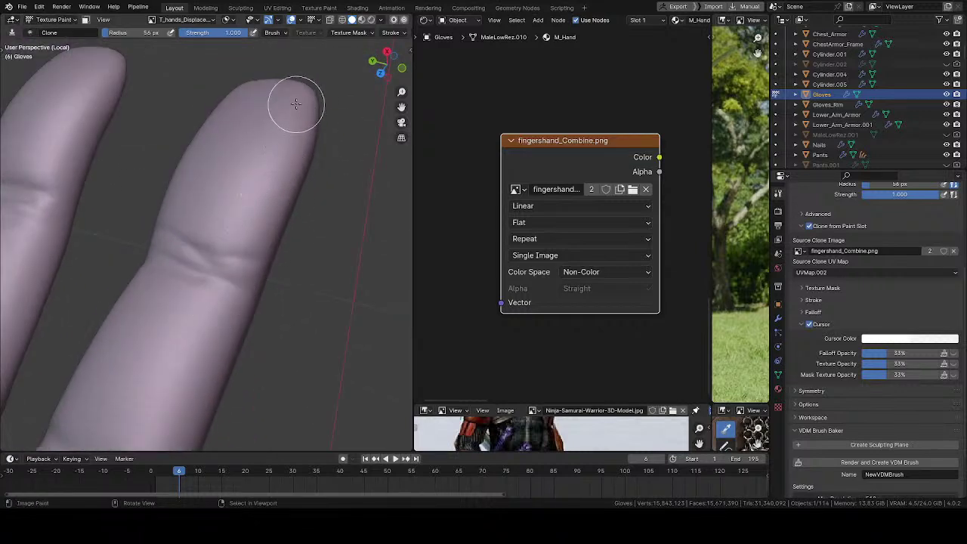
- Clone-paint the palm side and side surface of the middle finger's middle segment with the 56 px brush
mouse_move(297, 103)
middle_mouse_down()
mouse_move(242, 173)
mouse_move(242, 222)
mouse_move(373, 189)
middle_mouse_up()
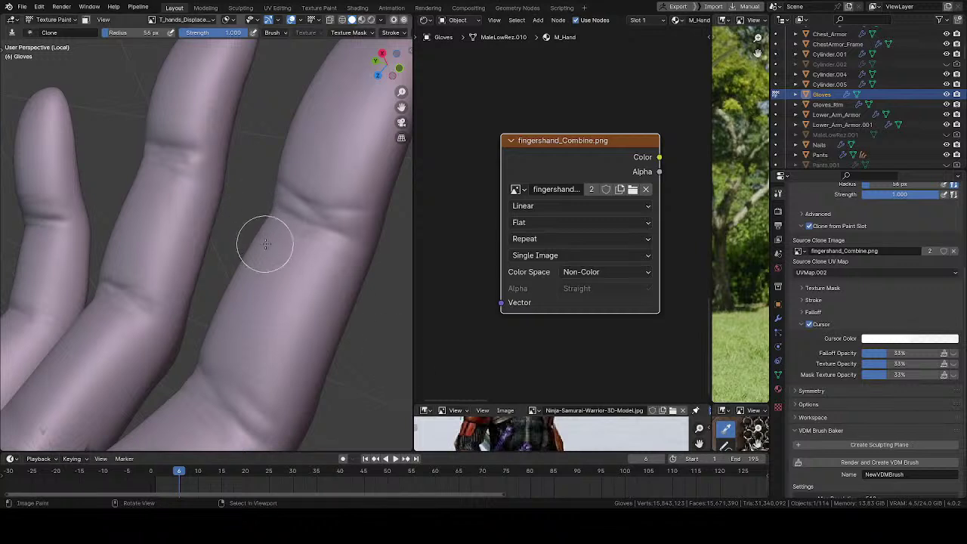
mouse_move(265, 244)
middle_mouse_down()
mouse_move(193, 216)
mouse_move(365, 274)
mouse_move(215, 266)
mouse_move(256, 183)
middle_mouse_up()
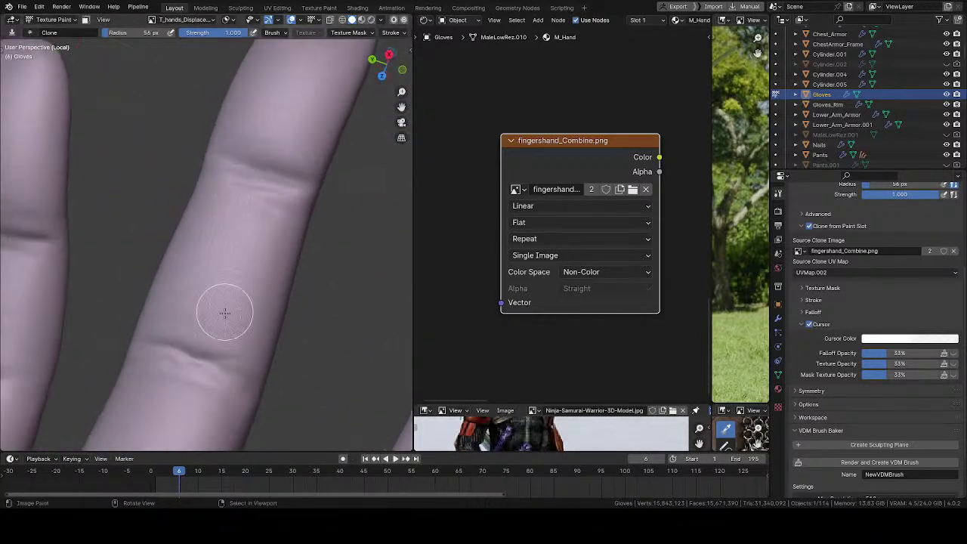
mouse_move(237, 141)
middle_mouse_down()
mouse_move(244, 270)
mouse_move(259, 256)
middle_mouse_up()
mouse_move(302, 166)
middle_mouse_down()
mouse_move(276, 208)
mouse_move(185, 189)
middle_mouse_up()
middle_click_drag(183, 253, 268, 192, "shift")
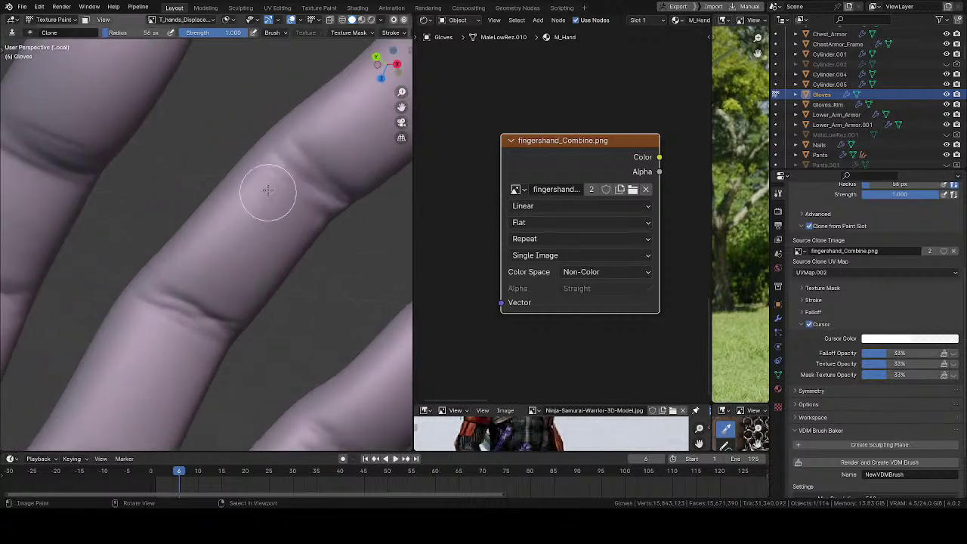
- Clone-paint the skin detail over the palm side of the middle finger's lowest segment, down to its base
mouse_move(235, 307)
middle_mouse_down("shift")
mouse_move(292, 194)
mouse_move(235, 175)
middle_mouse_up("shift")
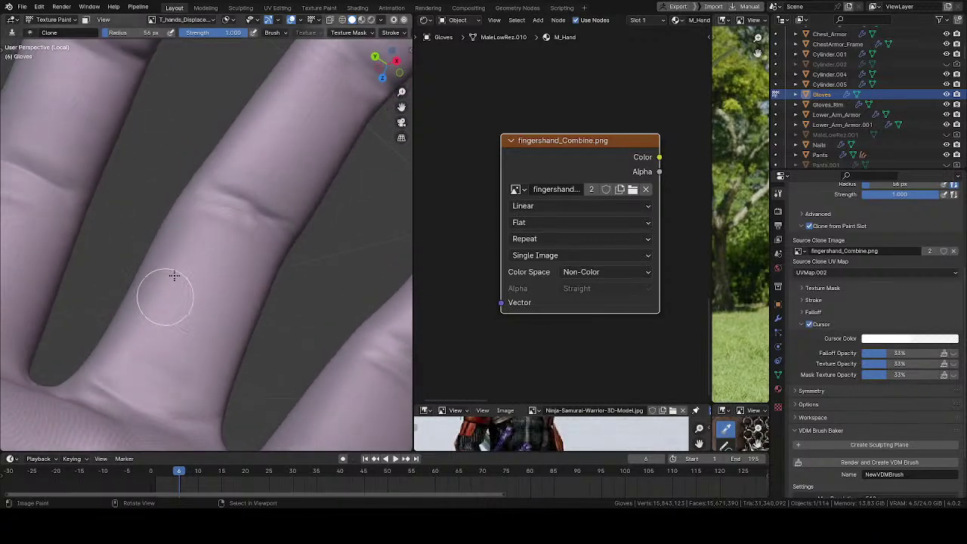
mouse_move(211, 320)
middle_mouse_down("shift")
mouse_move(245, 244)
mouse_move(212, 210)
middle_mouse_up("shift")
middle_click_drag(292, 206, 302, 113)
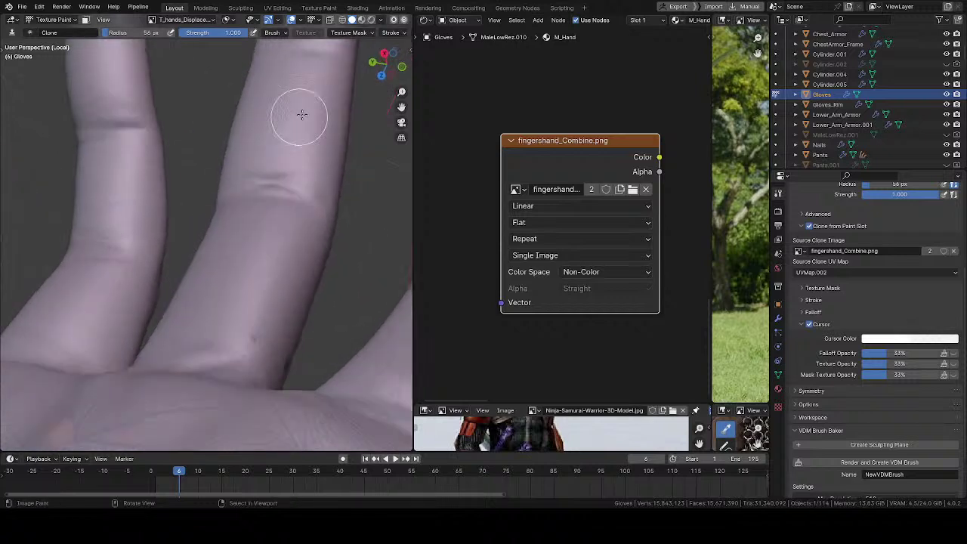
middle_click_drag(274, 271, 320, 212)
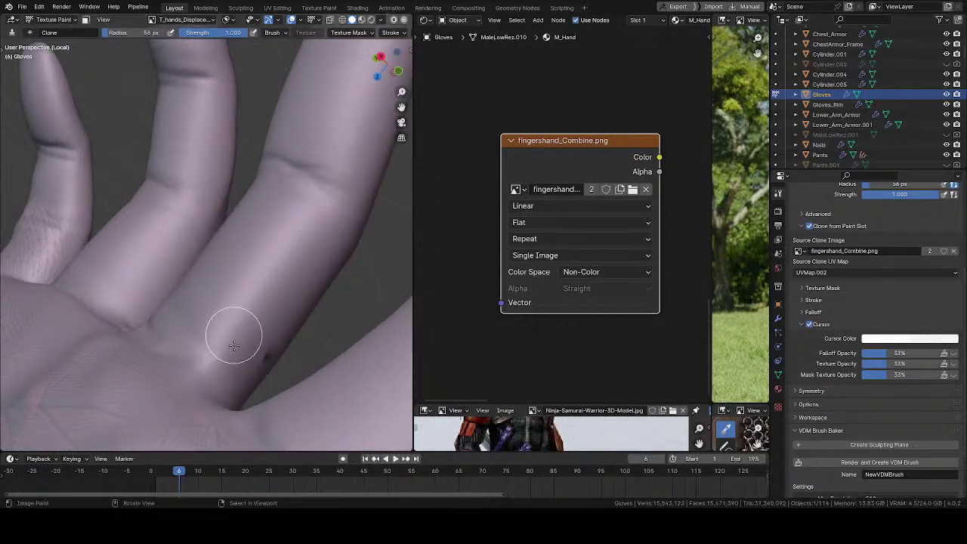
mouse_move(255, 294)
middle_mouse_down()
mouse_move(242, 319)
mouse_move(259, 265)
mouse_move(180, 291)
middle_mouse_up()
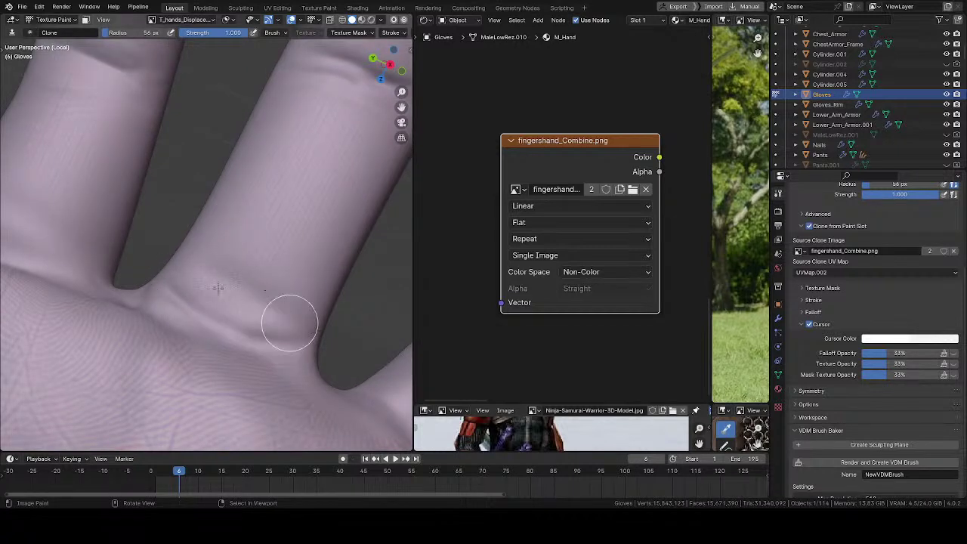
- Clone-paint the crease at the middle finger's base and the webbing beside it to blend the finger into the palm
mouse_move(290, 324)
middle_mouse_down()
mouse_move(294, 287)
mouse_move(294, 328)
mouse_move(272, 341)
mouse_move(256, 291)
mouse_move(264, 231)
mouse_move(252, 245)
middle_mouse_up()
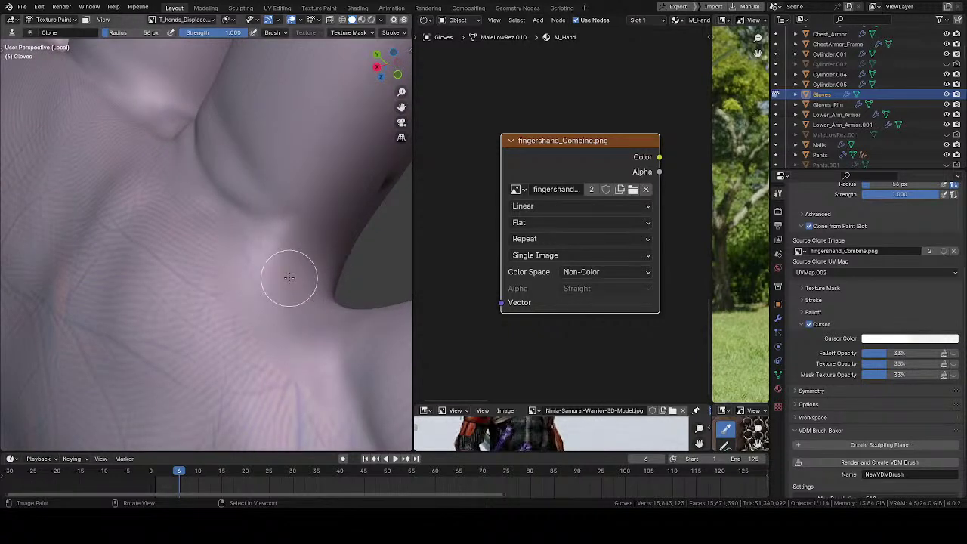
middle_click_drag(291, 266, 278, 254)
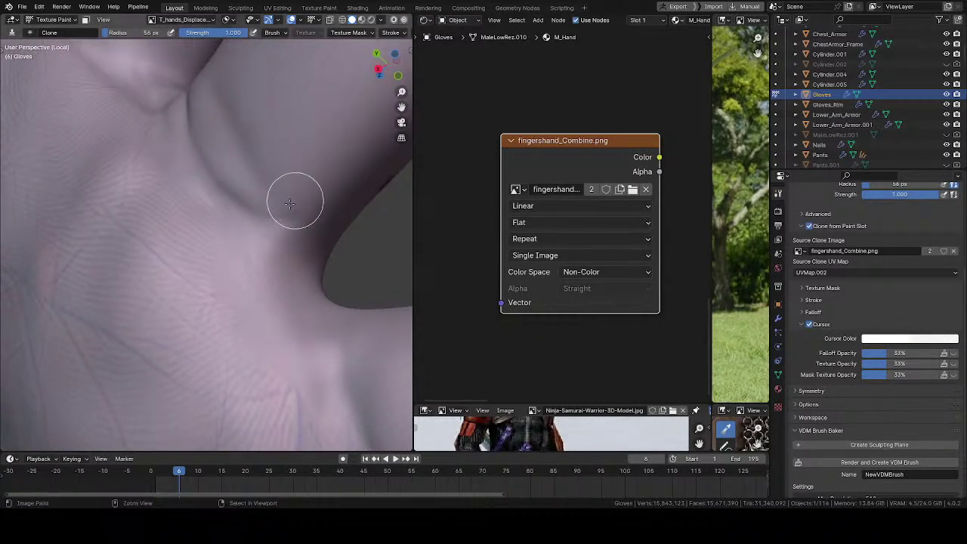
middle_click_drag(280, 216, 237, 303)
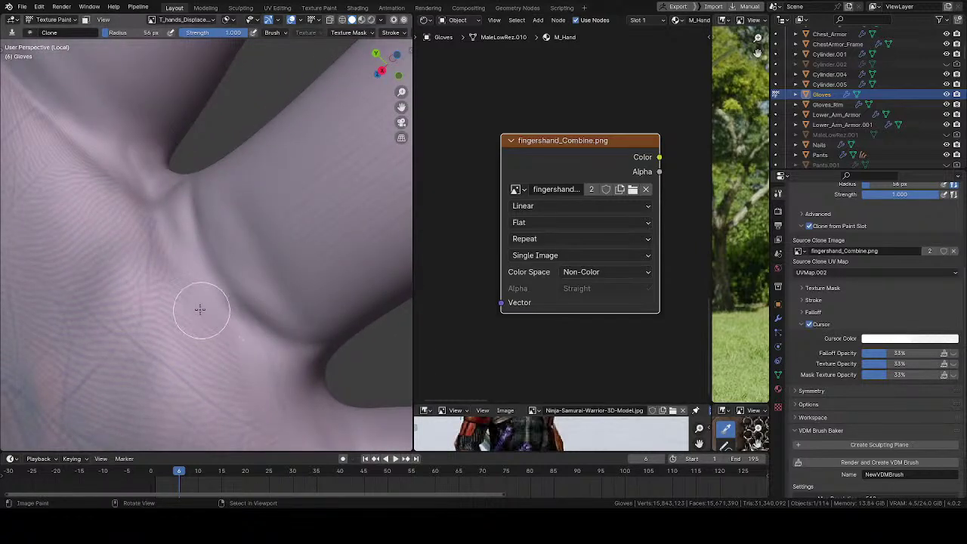
middle_click_drag(244, 264, 186, 250)
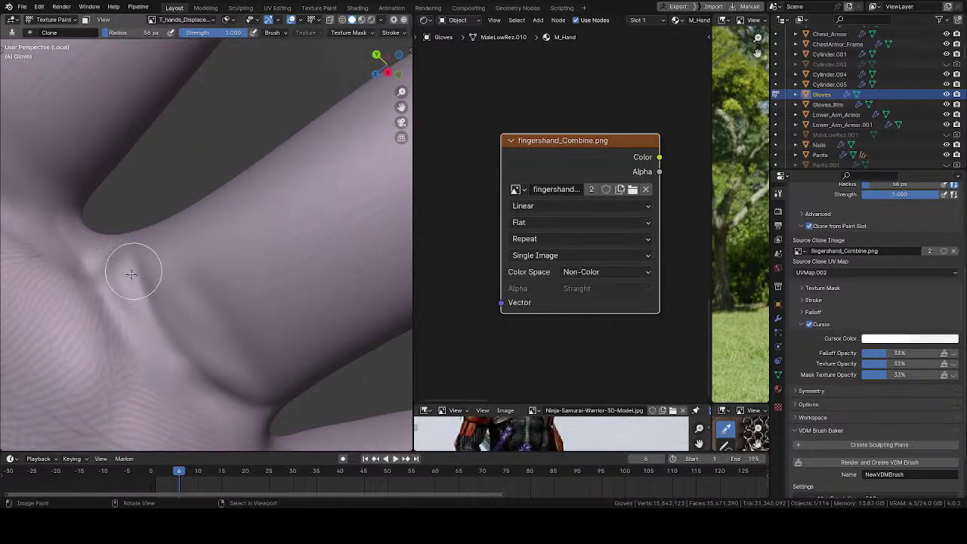
middle_click_drag(166, 305, 138, 259)
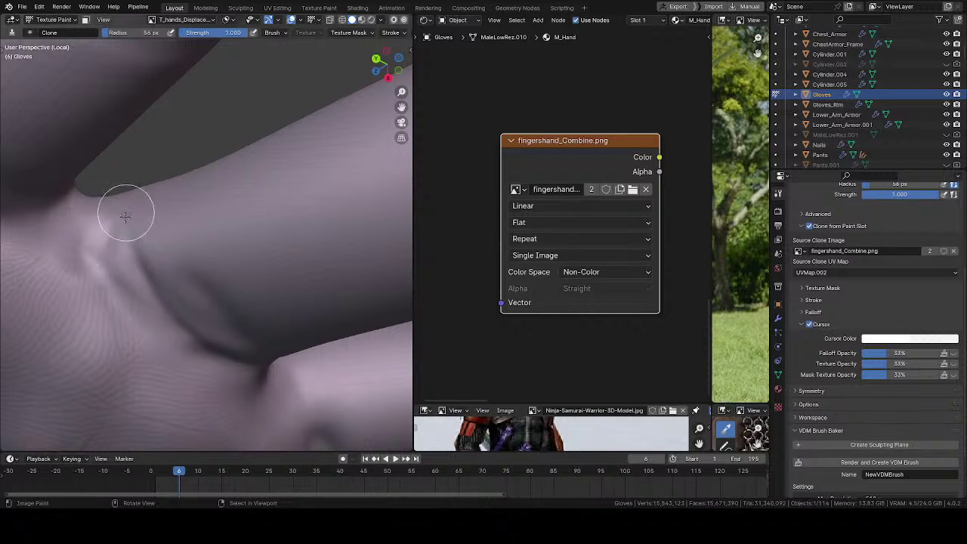
- Clone-paint the middle finger's base beside the webbing and the crease between its middle and lowest segments
middle_click_drag(179, 225, 144, 259)
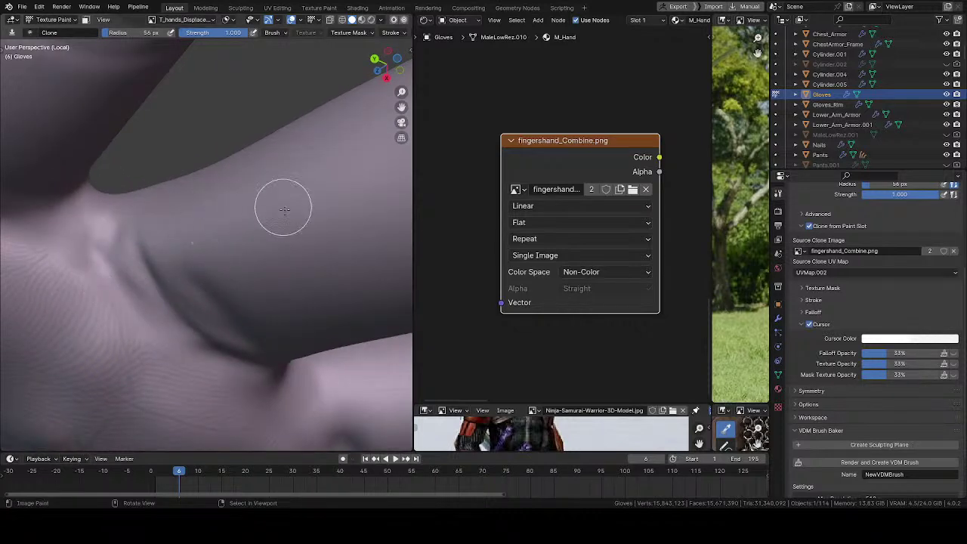
mouse_move(333, 158)
middle_mouse_down("ctrl")
mouse_move(229, 231)
mouse_move(286, 266)
mouse_move(262, 200)
mouse_move(280, 216)
middle_mouse_up("ctrl")
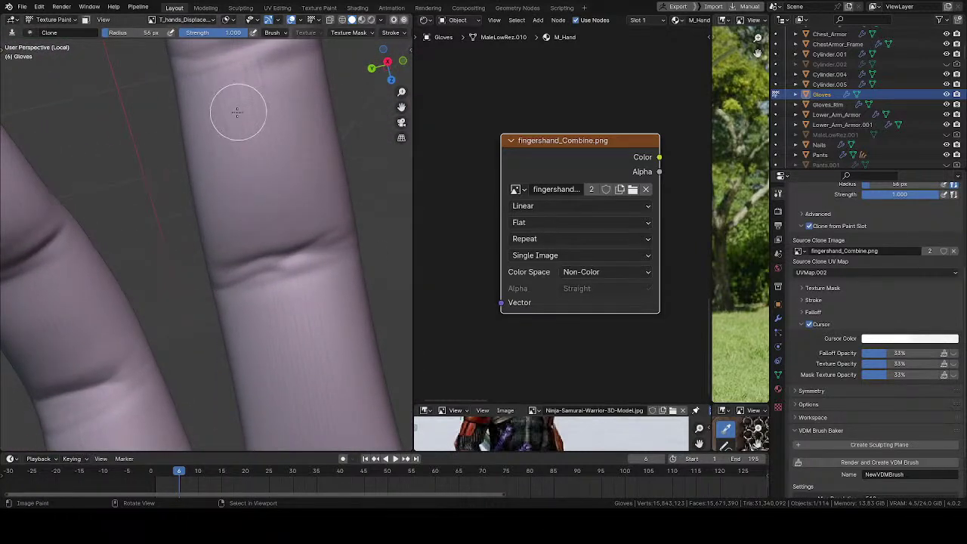
middle_click_drag(242, 171, 349, 163)
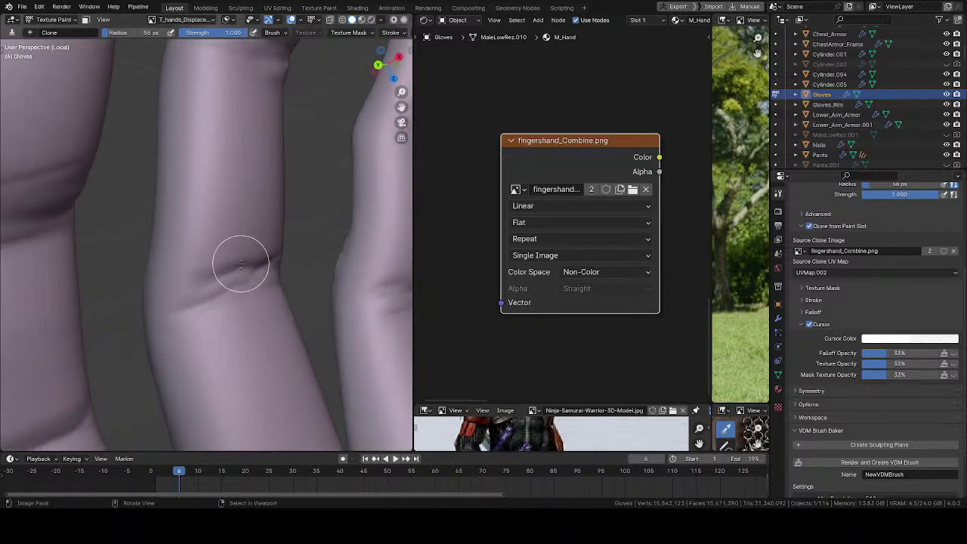
middle_click_drag(214, 243, 207, 250)
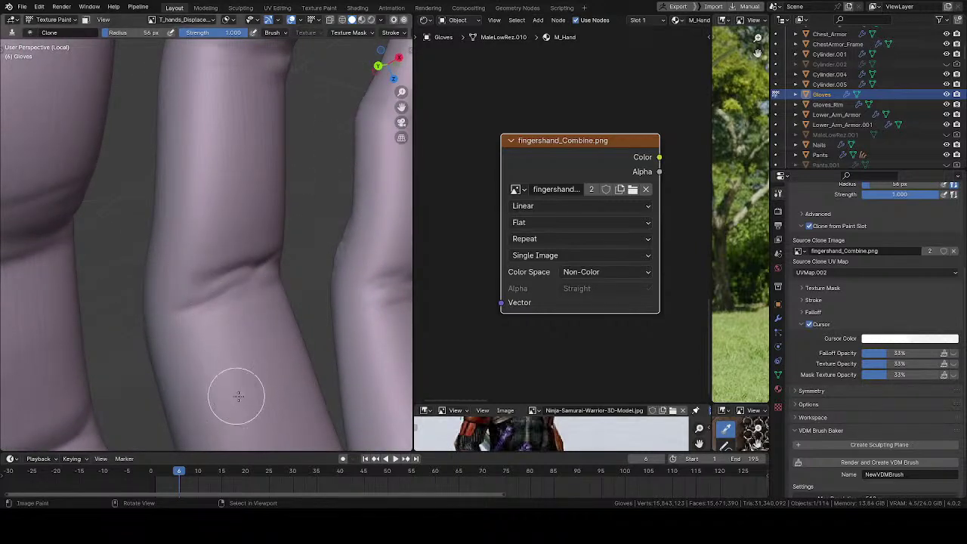
middle_click_drag(232, 384, 212, 247, "shift")
middle_click_drag(239, 325, 229, 257)
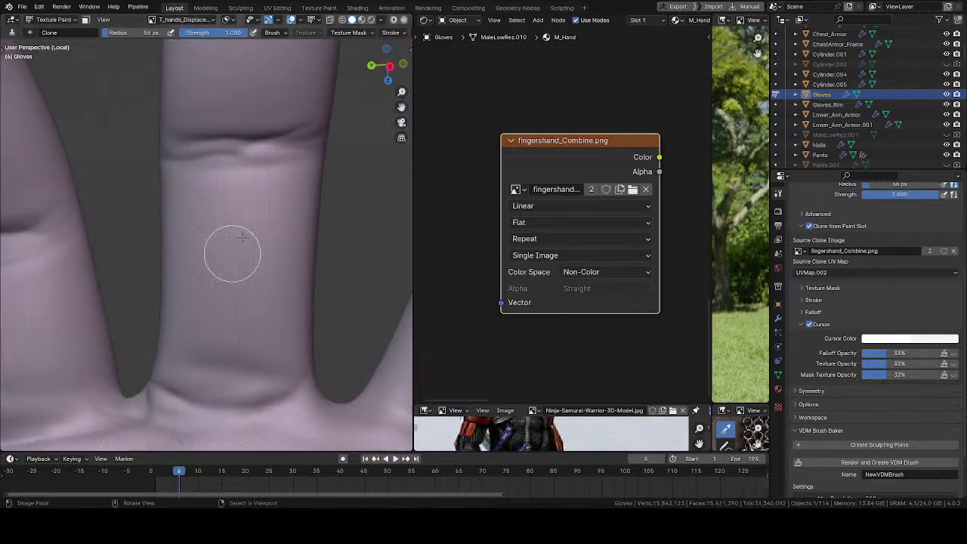
- Clone-paint over the dark pit on the side of the middle finger's lowest segment and the surface around it
mouse_move(241, 189)
middle_mouse_down("shift")
mouse_move(214, 318)
mouse_move(245, 195)
middle_mouse_up("shift")
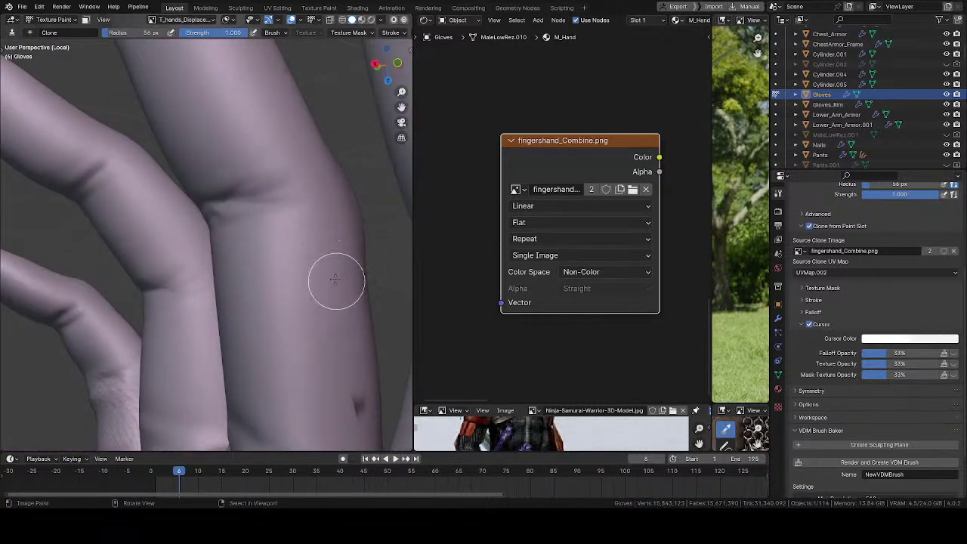
middle_click_drag(335, 280, 241, 171, "shift")
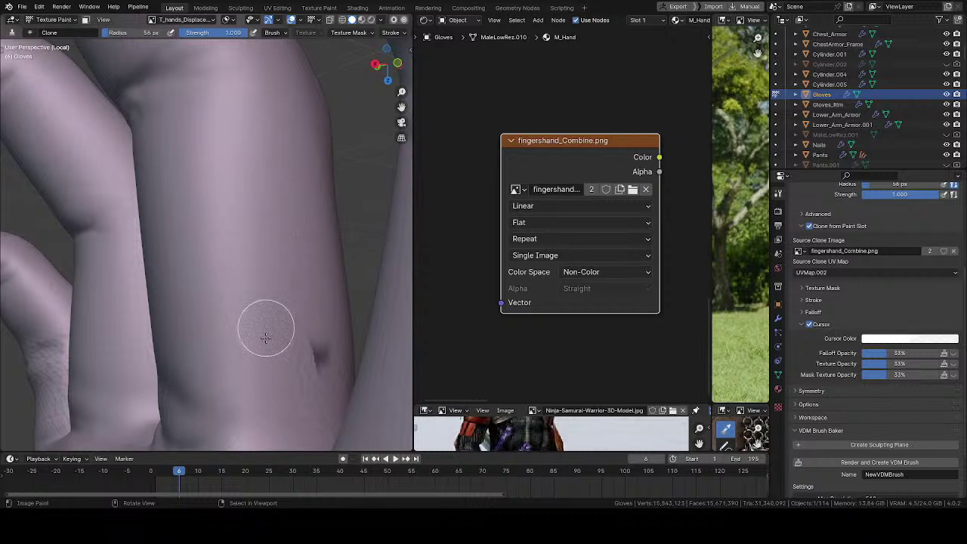
mouse_move(266, 338)
left_mouse_down()
mouse_move(280, 376)
mouse_move(268, 350)
mouse_move(321, 355)
mouse_move(311, 197)
left_mouse_up()
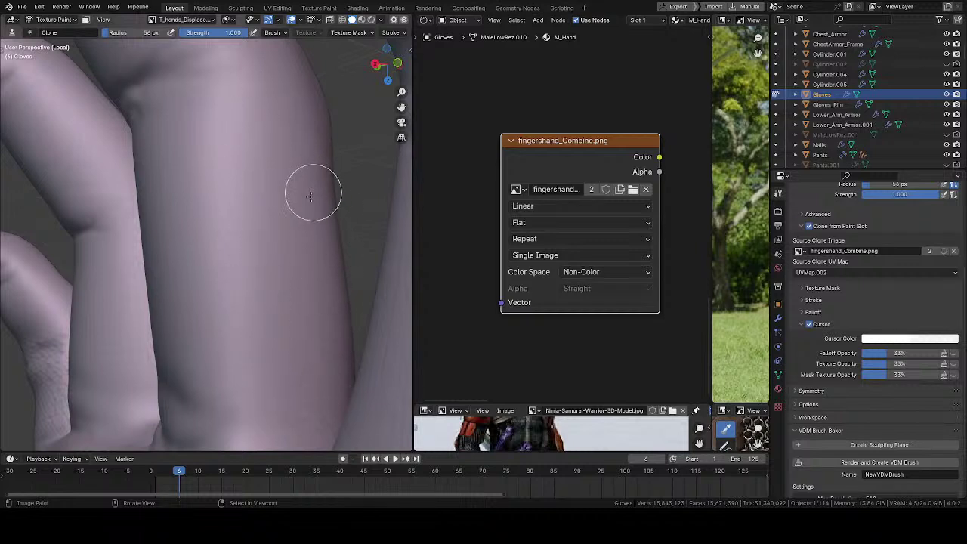
middle_click_drag(287, 249, 305, 280)
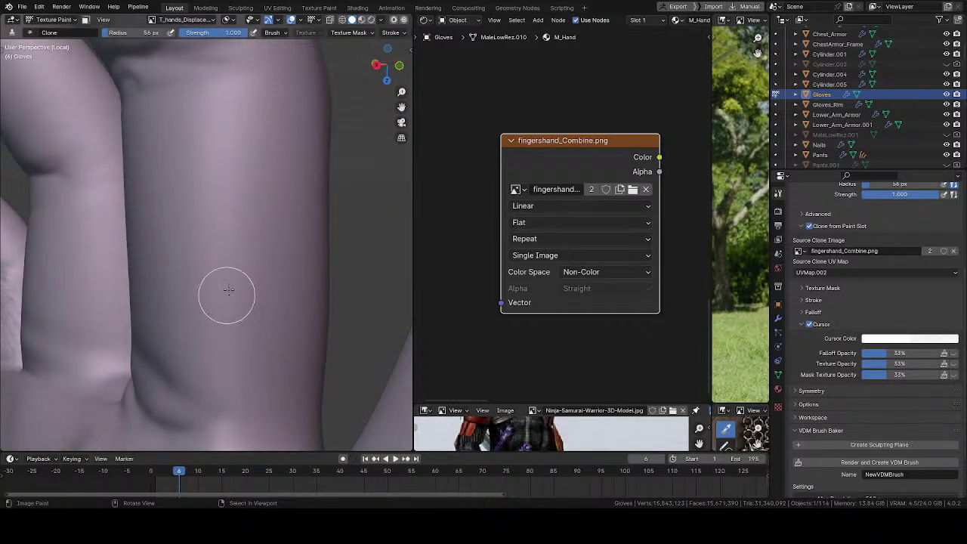
- Clone-paint the back of the middle finger's lowest segment from the middle knuckle towards the hand
middle_click_drag(240, 207, 106, 340, "ctrl")
mouse_move(106, 340)
middle_mouse_down("ctrl")
mouse_move(85, 309)
mouse_move(237, 216)
mouse_move(236, 175)
middle_mouse_up("ctrl")
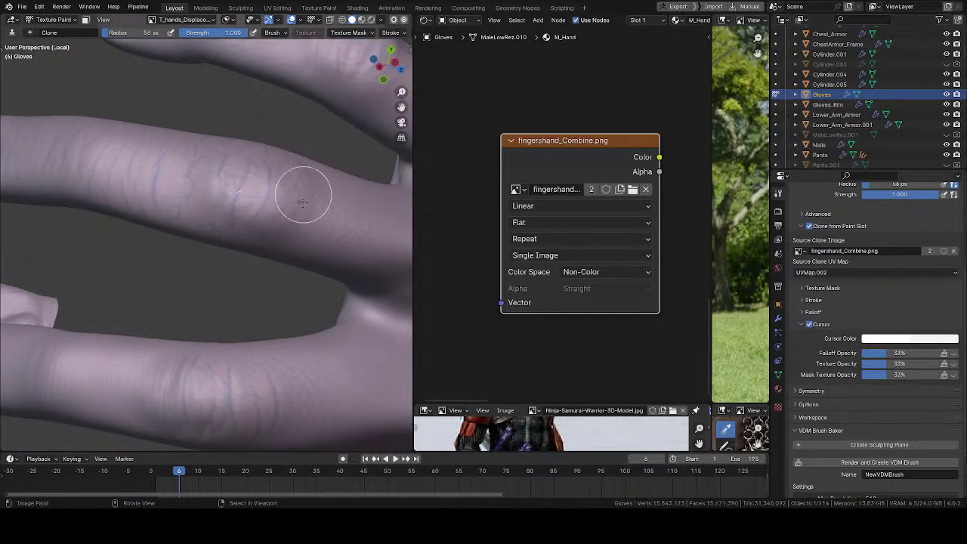
middle_click_drag(303, 203, 232, 191)
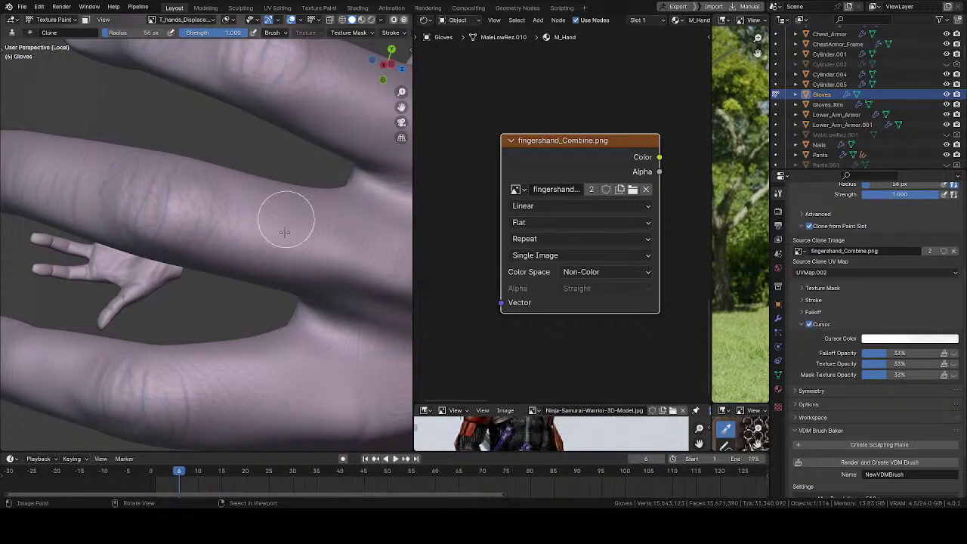
middle_click_drag(297, 263, 236, 198)
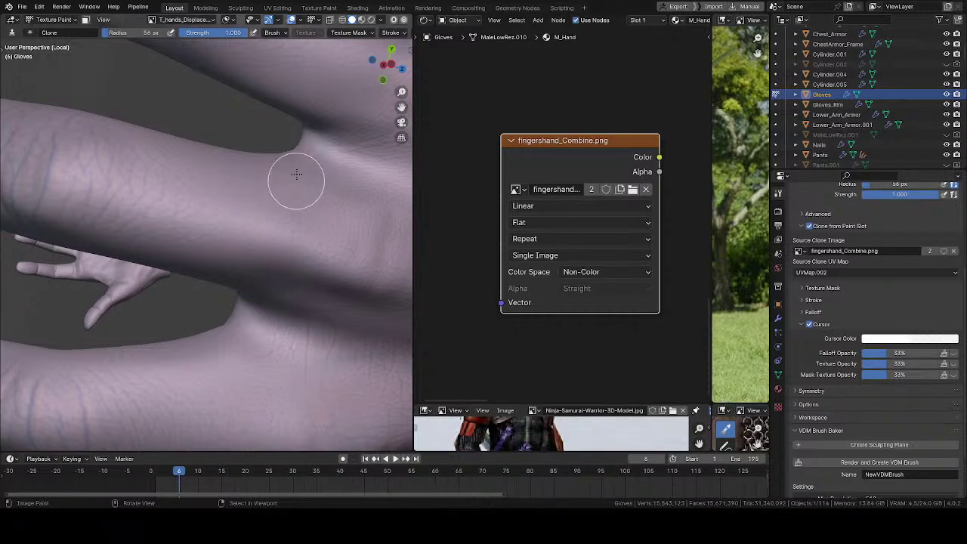
mouse_move(287, 175)
middle_mouse_down()
mouse_move(254, 179)
mouse_move(254, 210)
mouse_move(209, 164)
middle_mouse_up()
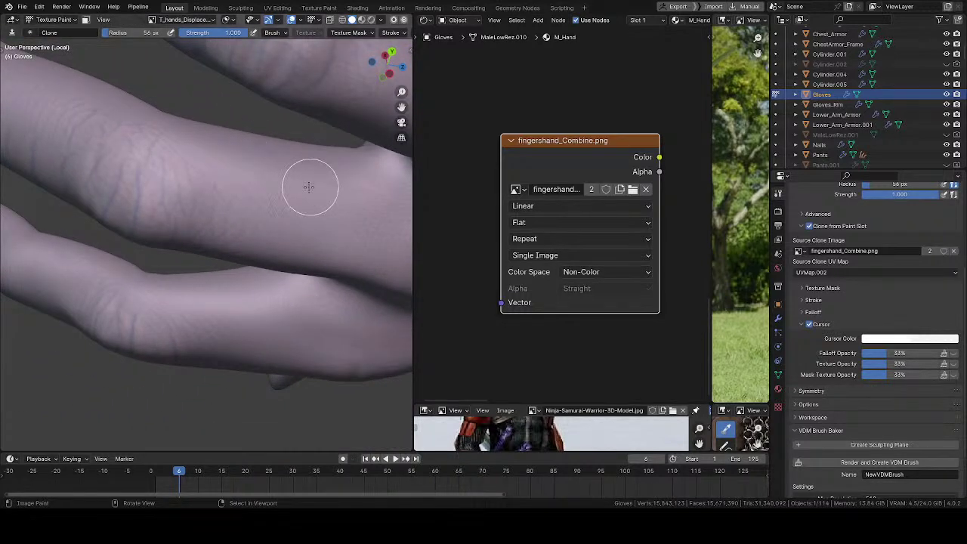
- Clone-paint the back of the middle finger's base and the neighbouring webbing to blend the finger into the hand
mouse_move(309, 187)
middle_mouse_down()
mouse_move(264, 177)
mouse_move(291, 158)
mouse_move(283, 129)
mouse_move(278, 182)
mouse_move(207, 164)
mouse_move(259, 176)
middle_mouse_up()
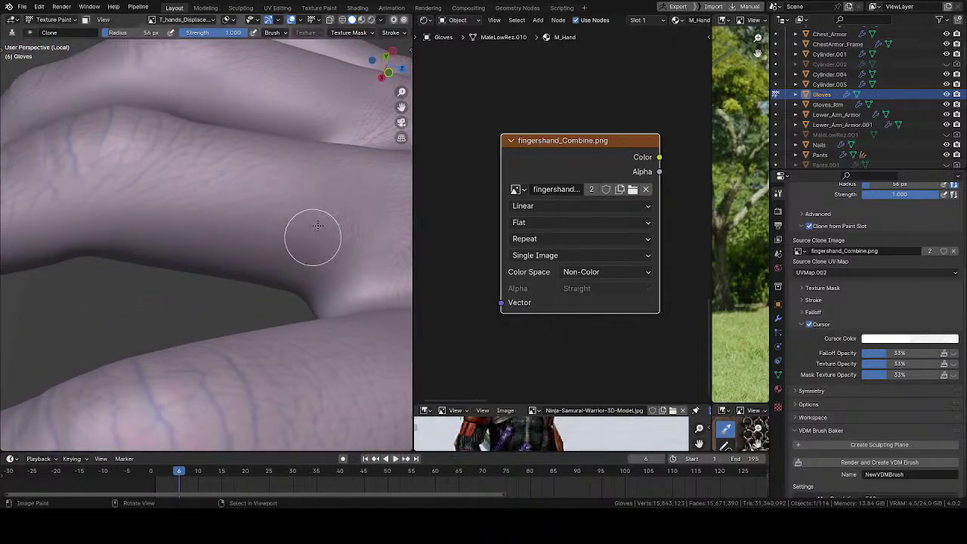
middle_click_drag(360, 203, 323, 164)
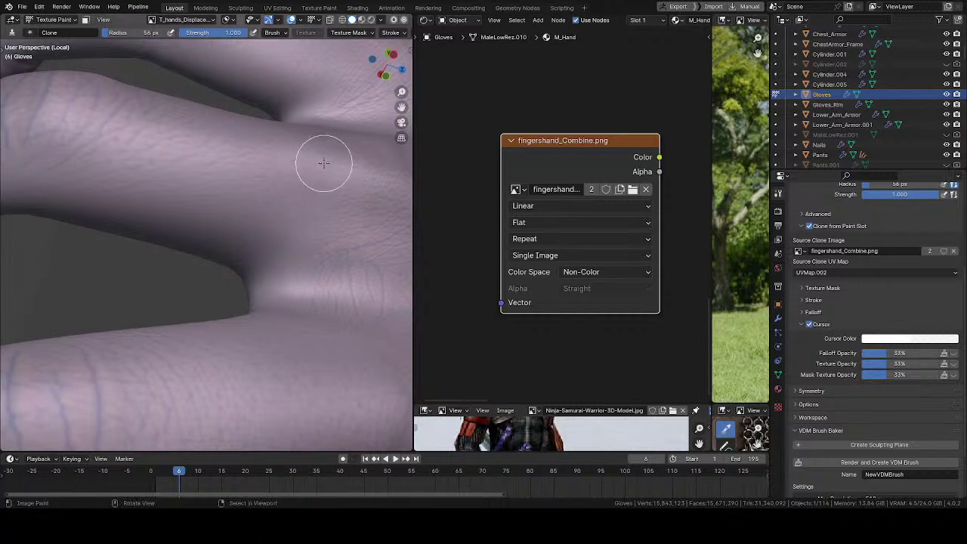
middle_click_drag(299, 221, 296, 226)
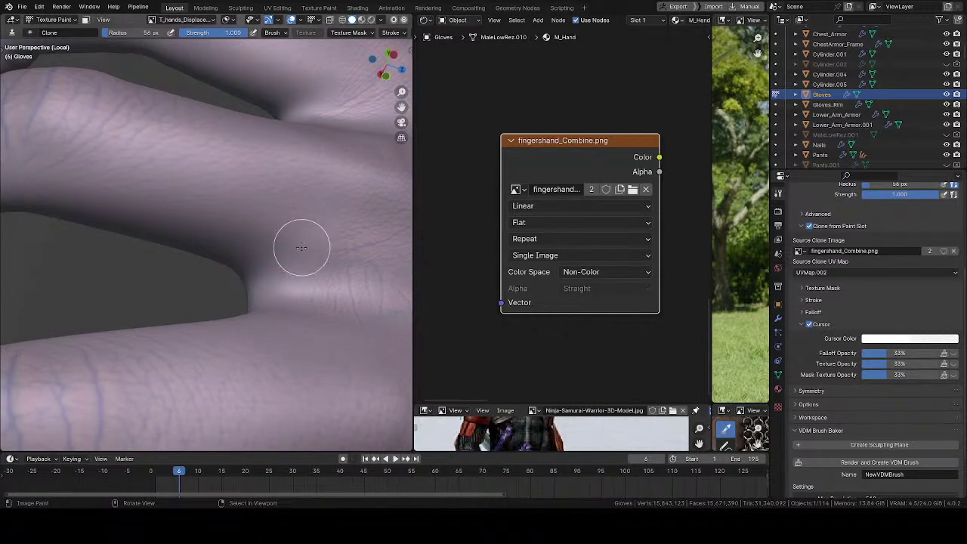
mouse_move(299, 186)
middle_mouse_down()
mouse_move(265, 179)
mouse_move(331, 265)
middle_mouse_up()
scroll(312, 181, "down", 2)
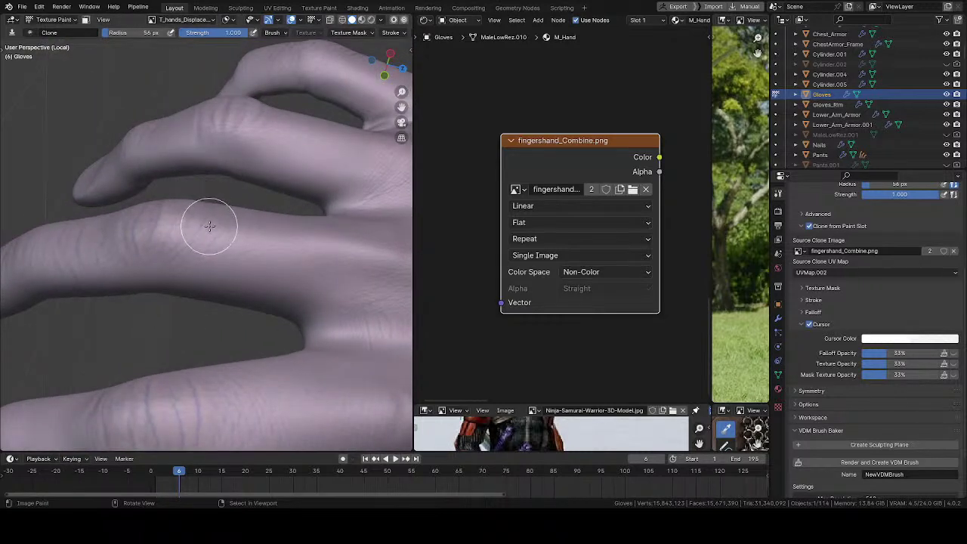
- Clone-paint the back and sides of the middle finger around its middle knuckle and middle segment
mouse_move(213, 225)
middle_mouse_down()
mouse_move(287, 253)
mouse_move(286, 222)
mouse_move(272, 220)
middle_mouse_up()
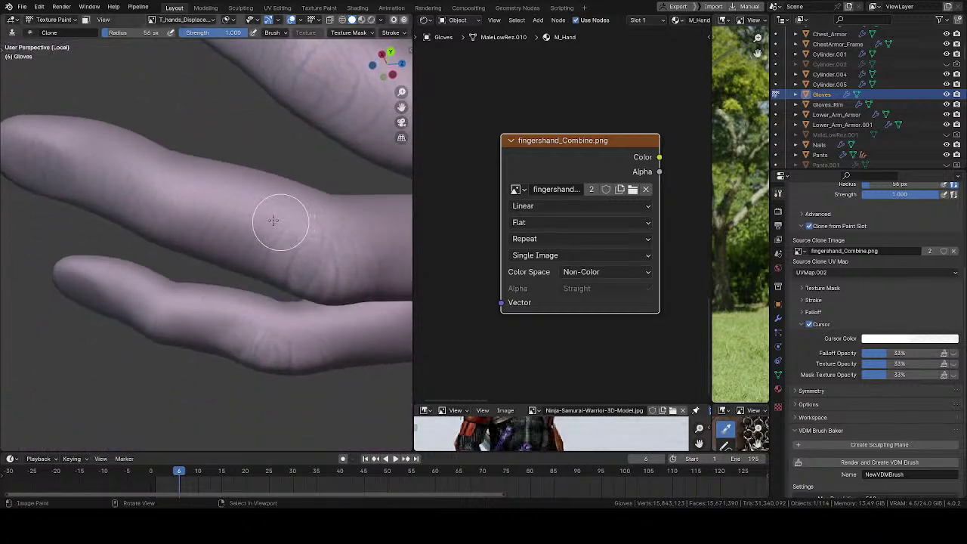
mouse_move(164, 199)
middle_mouse_down()
mouse_move(229, 209)
mouse_move(230, 235)
middle_mouse_up()
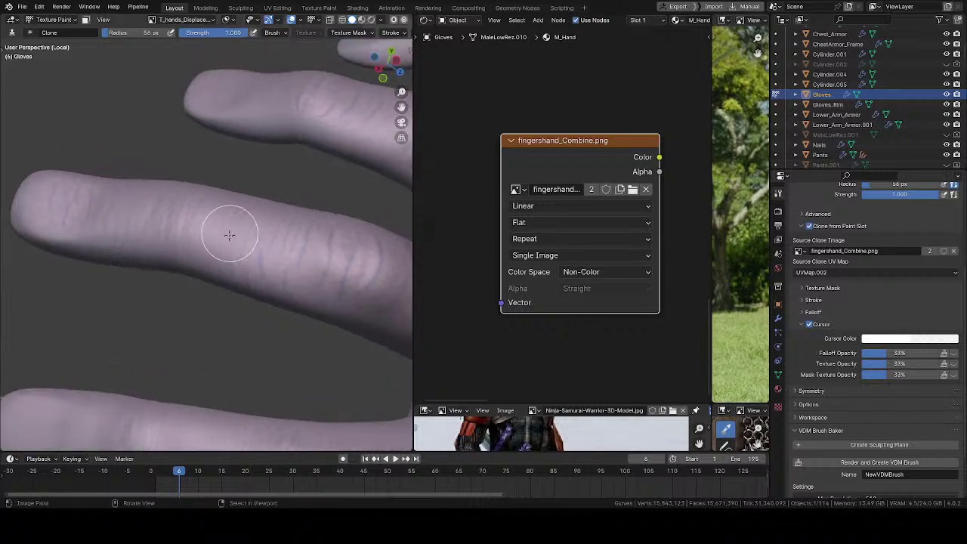
middle_click_drag(296, 257, 308, 237)
middle_click_drag(346, 274, 297, 254)
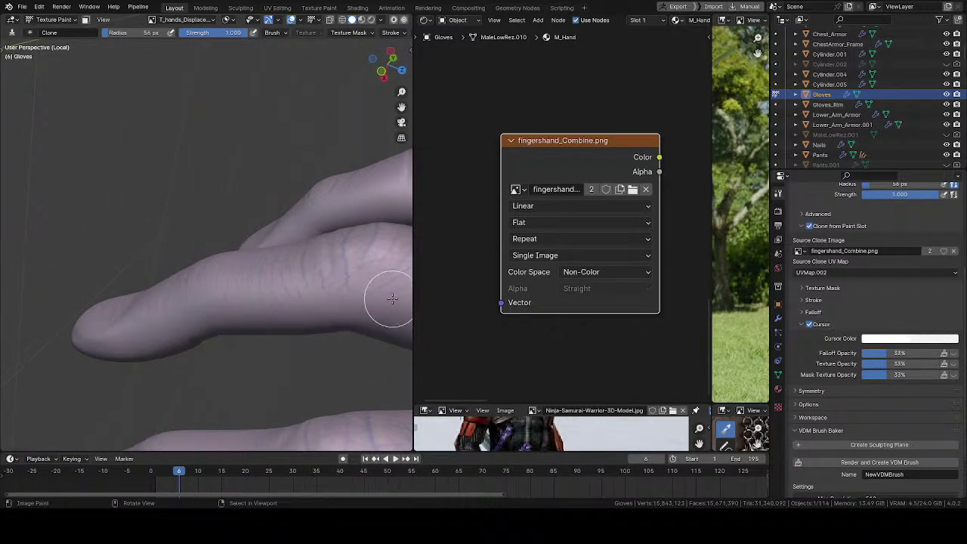
middle_click_drag(337, 285, 215, 290, "shift")
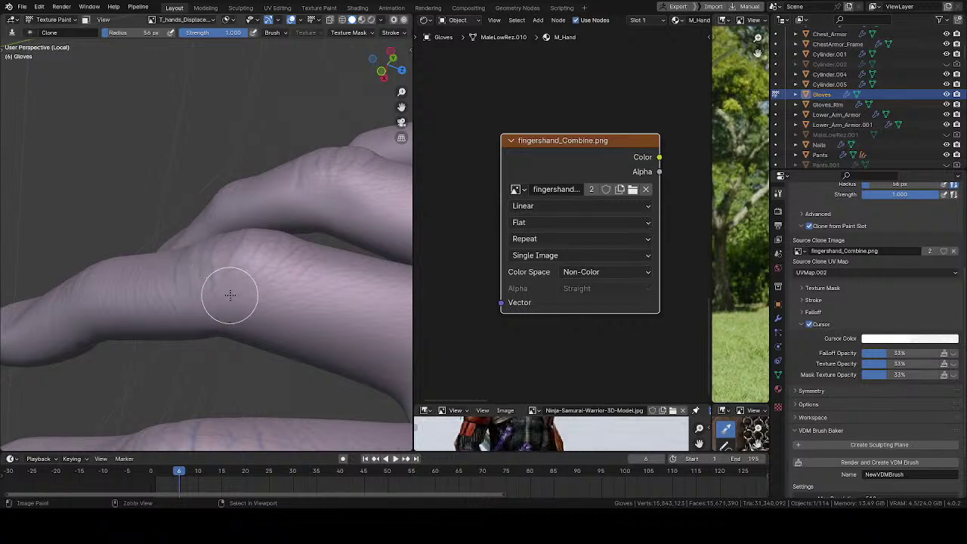
middle_click_drag(230, 295, 231, 309)
middle_click_drag(292, 320, 213, 249)
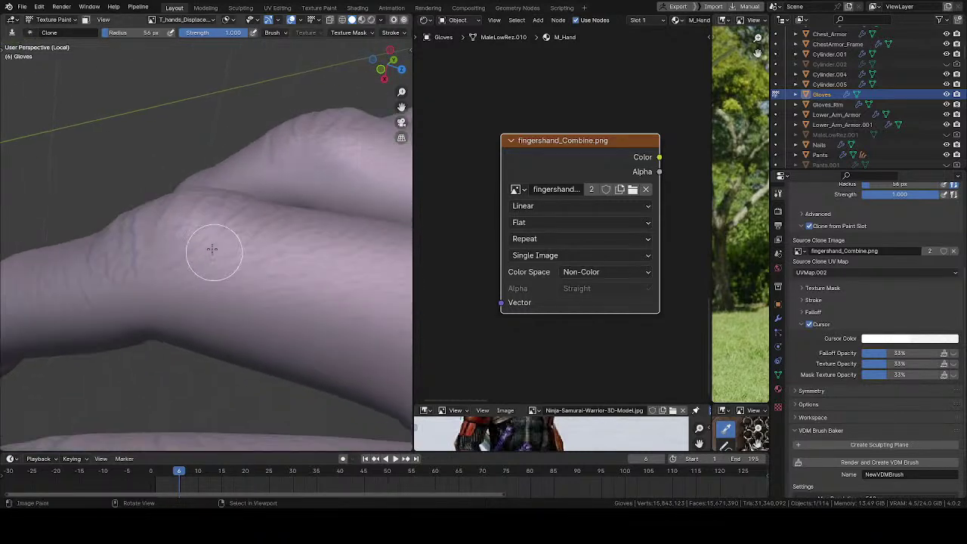
- Clone-paint the nail side of the middle fingertip and the sides of the joint behind it
mouse_move(318, 292)
middle_mouse_down()
mouse_move(235, 262)
mouse_move(263, 255)
middle_mouse_up()
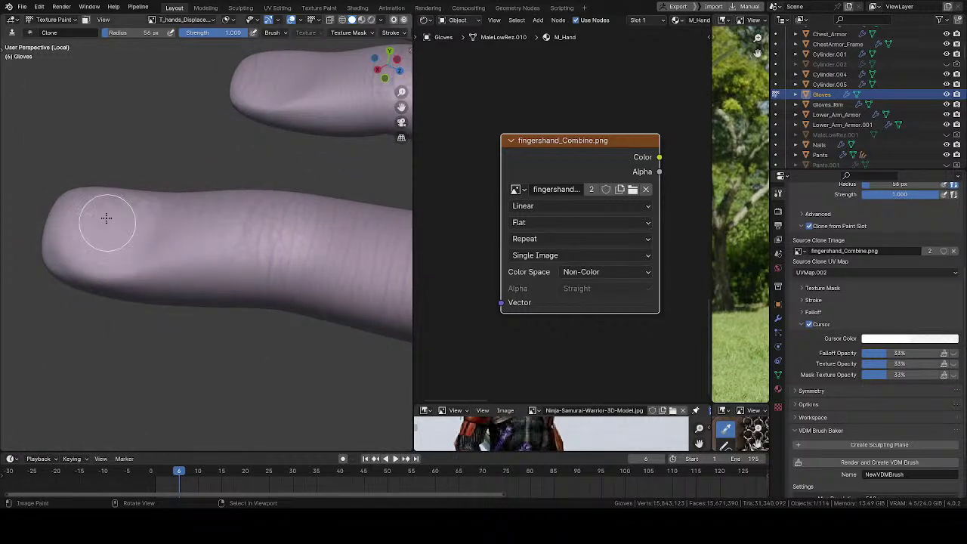
mouse_move(69, 249)
middle_mouse_down()
mouse_move(119, 211)
mouse_move(196, 264)
middle_mouse_up()
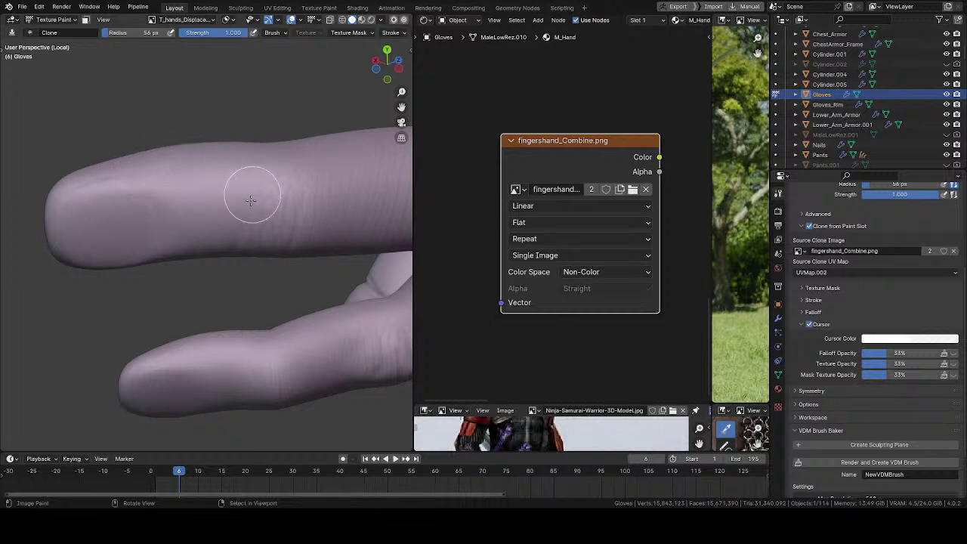
middle_click_drag(185, 186, 203, 235)
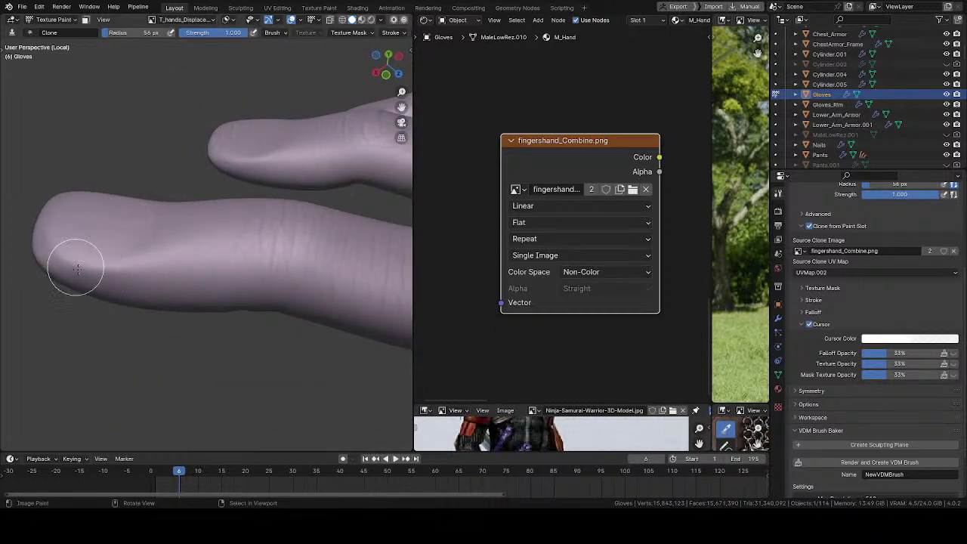
mouse_move(198, 266)
middle_mouse_down()
mouse_move(201, 241)
mouse_move(216, 274)
middle_mouse_up()
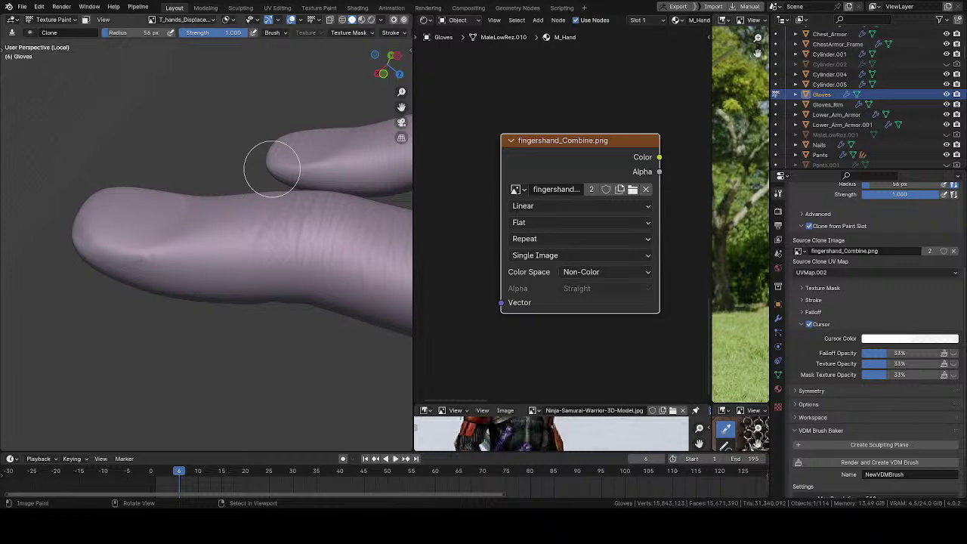
middle_click_drag(210, 238, 232, 261)
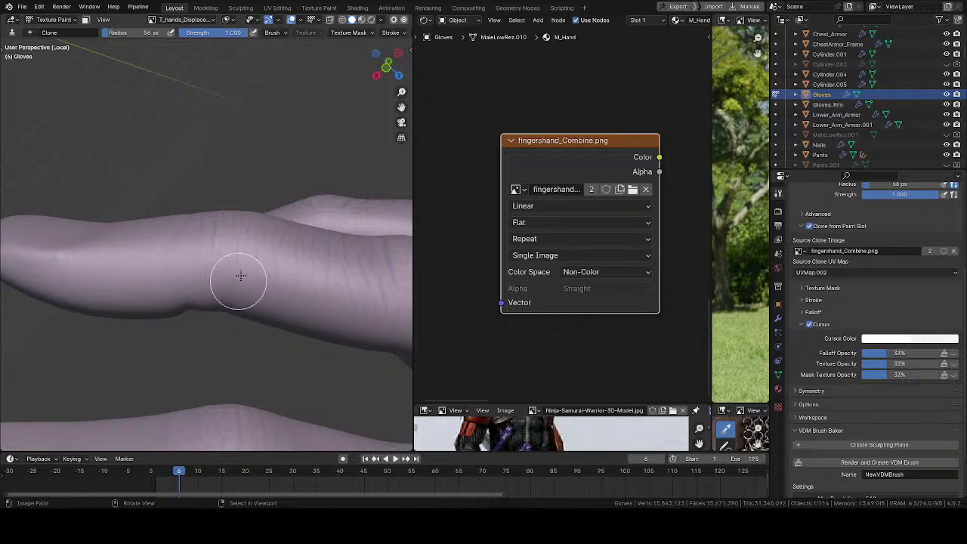
mouse_move(363, 298)
middle_mouse_down()
mouse_move(231, 335)
mouse_move(195, 372)
mouse_move(203, 340)
middle_mouse_up()
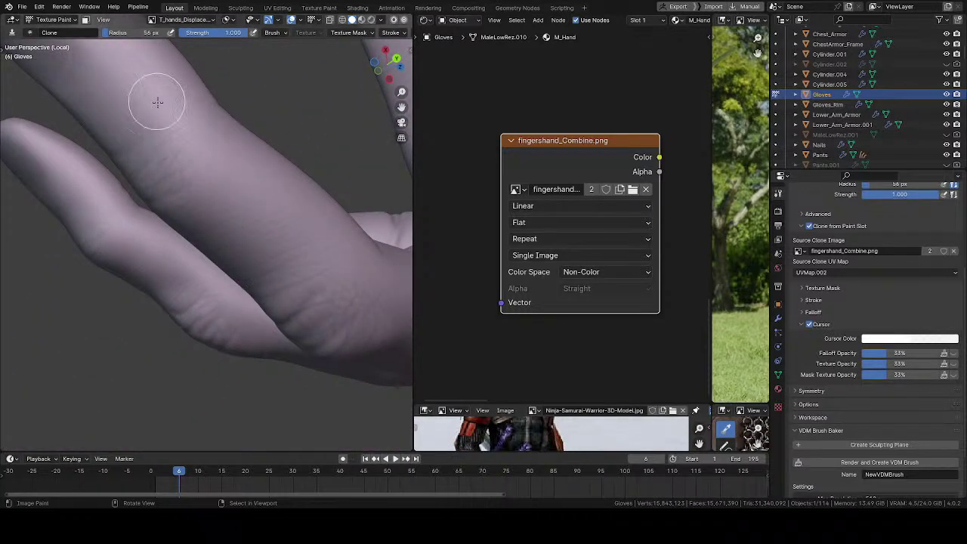
- Save the Blender file after checking the middle finger from the palm side
mouse_move(310, 268)
middle_mouse_down()
mouse_move(272, 234)
mouse_move(339, 123)
mouse_move(270, 259)
mouse_move(312, 308)
middle_mouse_up()
scroll(311, 309, "up", 2)
middle_click_drag(259, 280, 317, 219, "shift")
scroll(310, 236, "down", 3)
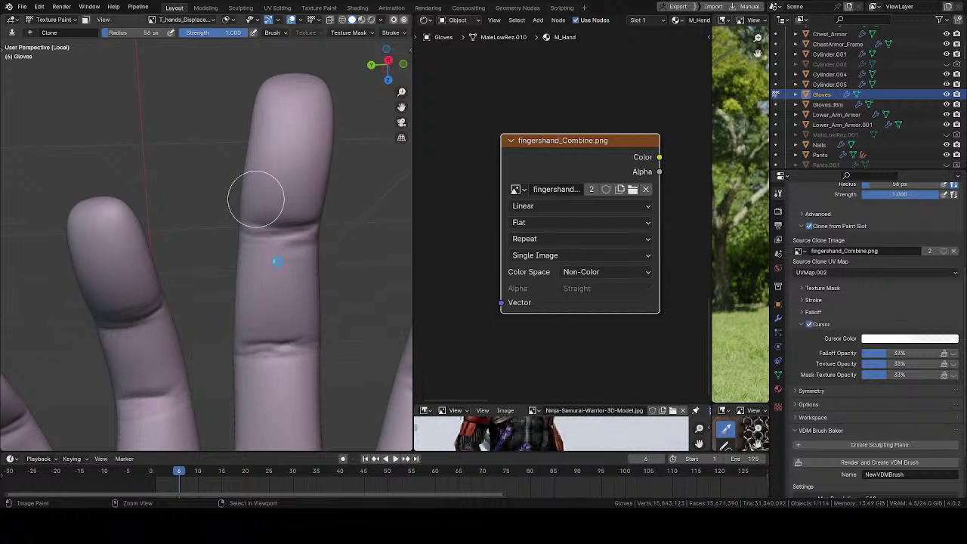
key("ctrl+s")
middle_click_drag(270, 312, 238, 162, "shift")
scroll(261, 250, "down", 3)
middle_click_drag(264, 269, 235, 269)
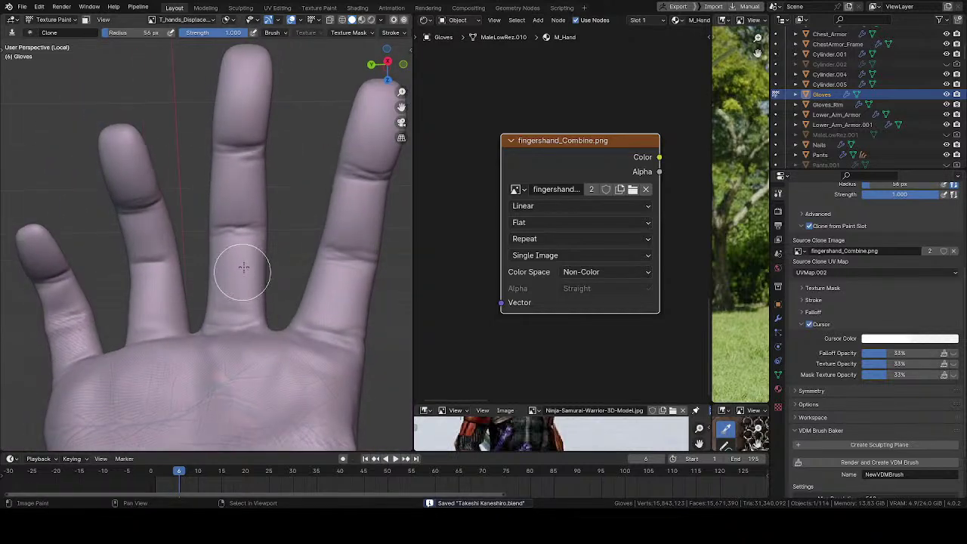
- Clone-paint the skin detail over the palm side of the ring finger's lowest segment with the 56 px brush
scroll(230, 253, "up", 3)
mouse_move(212, 208)
middle_mouse_down("shift")
mouse_move(278, 216)
mouse_move(301, 143)
middle_mouse_up("shift")
scroll(276, 184, "up", 2)
middle_click_drag(276, 184, 266, 177, "shift")
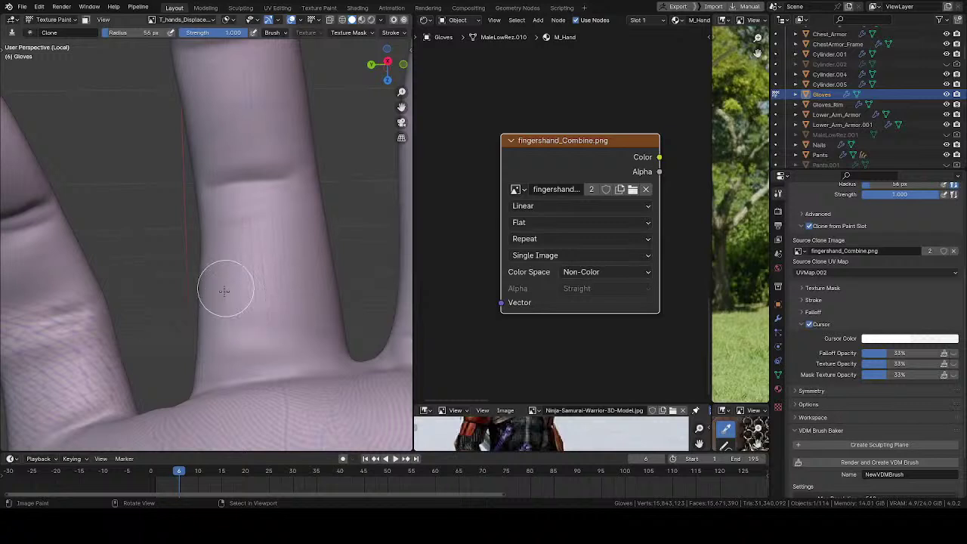
middle_click_drag(287, 325, 293, 334)
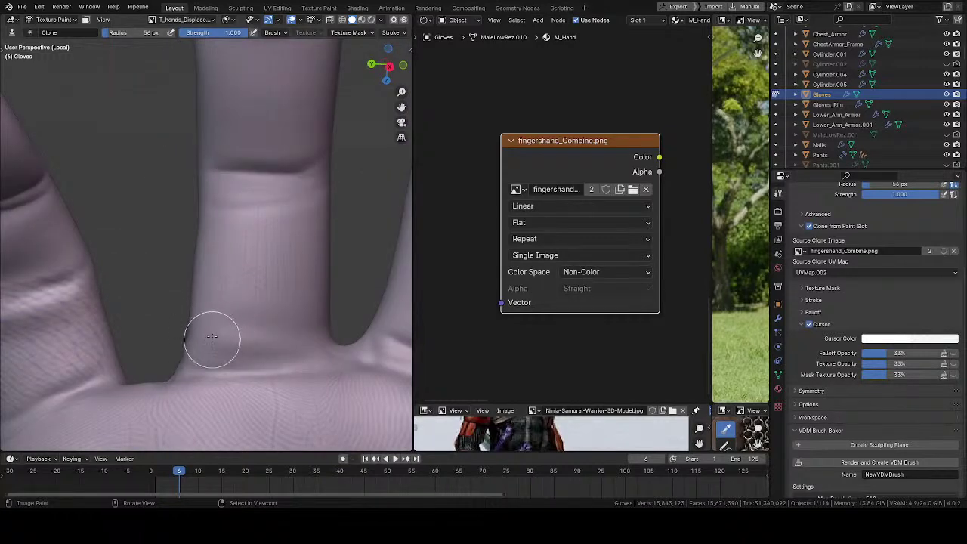
- Clone-paint the skin detail around the ring finger's base, covering its side and the transition into the palm
middle_click_drag(232, 341, 233, 304, "shift")
scroll(233, 304, "up", 2)
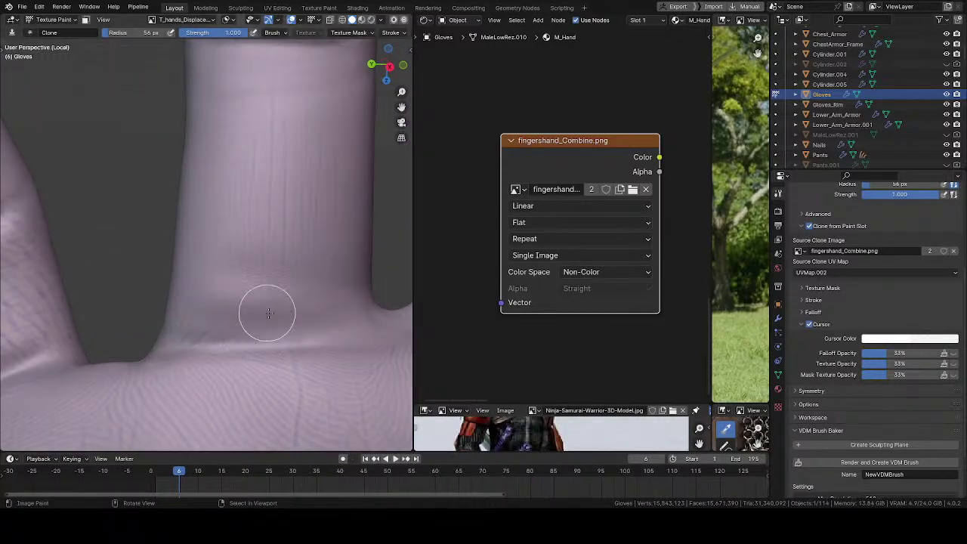
middle_click_drag(332, 317, 350, 270)
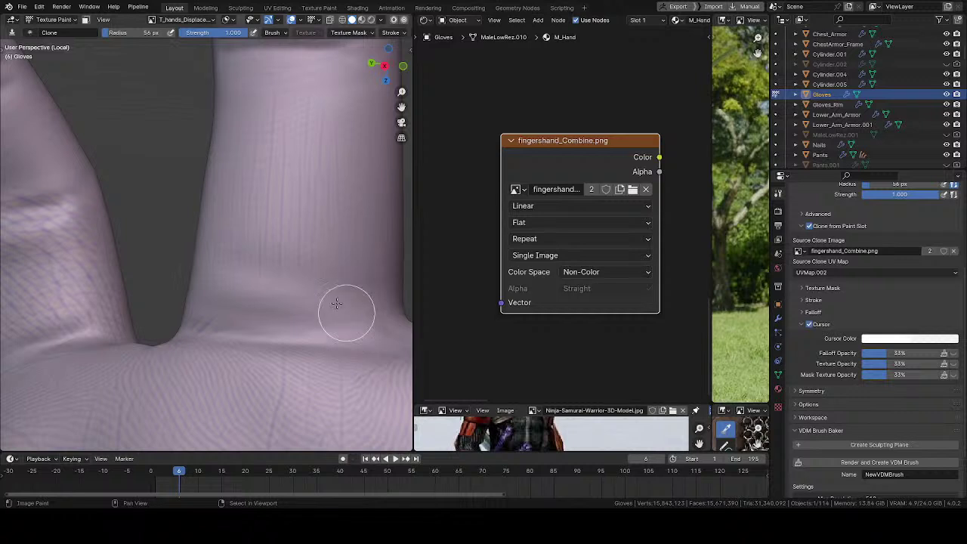
middle_click_drag(345, 309, 261, 272)
middle_click_drag(188, 249, 264, 308)
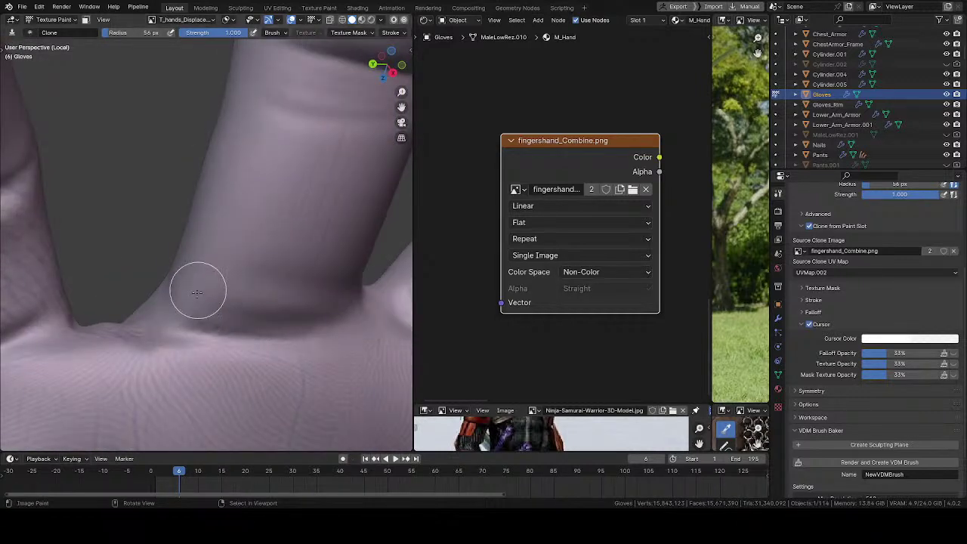
middle_click_drag(248, 162, 209, 181)
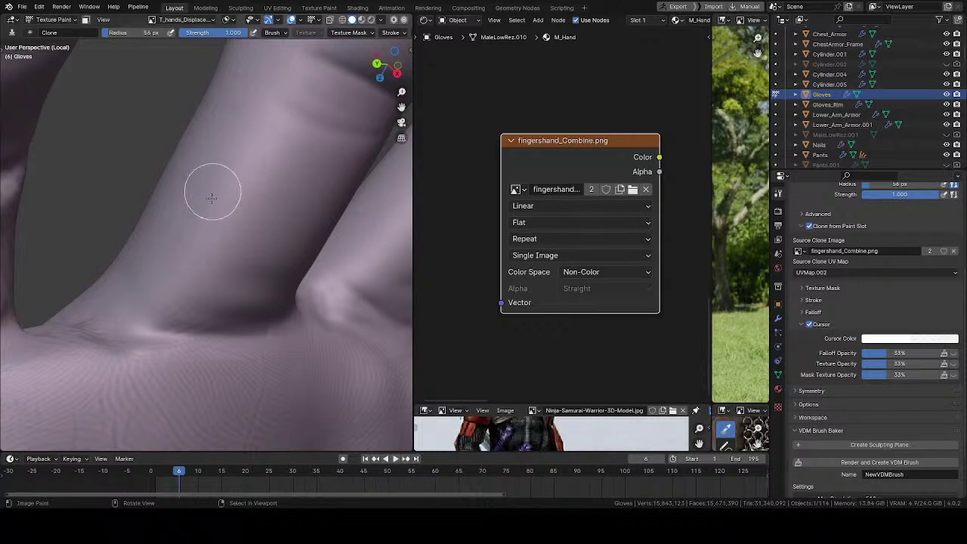
middle_click_drag(140, 330, 177, 319)
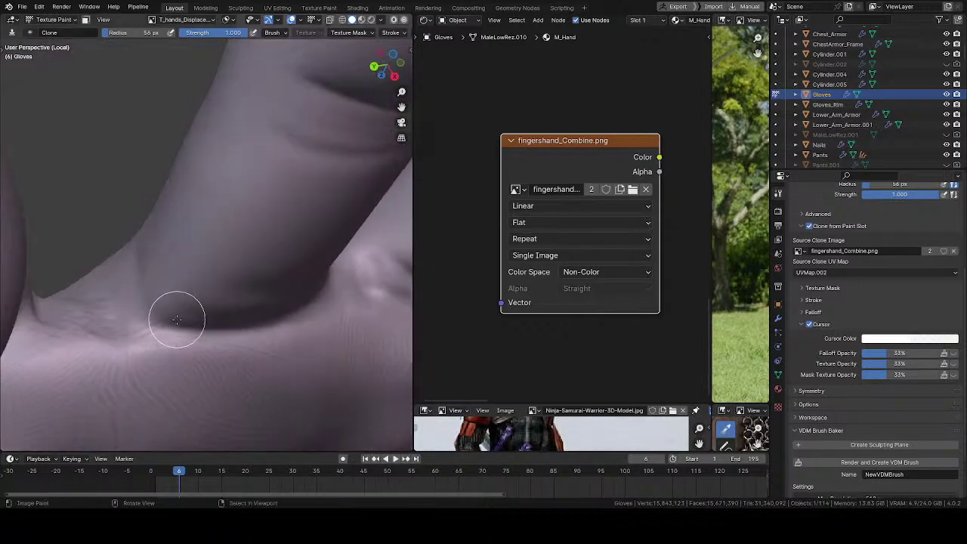
- Clone-paint the palm-side crease at the ring finger's middle joint and the middle segment up to the next joint
middle_click_drag(229, 276, 249, 181)
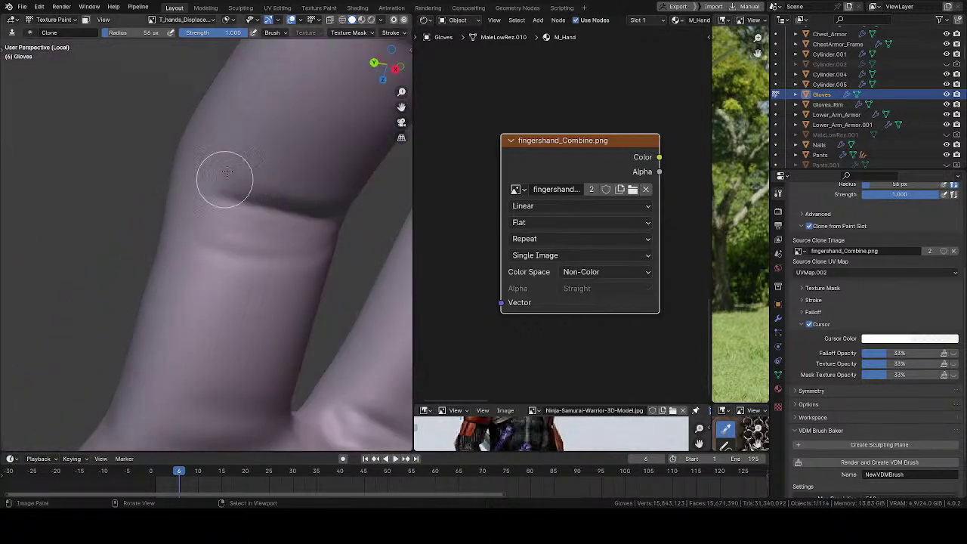
mouse_move(277, 231)
middle_mouse_down()
mouse_move(282, 173)
mouse_move(198, 222)
middle_mouse_up()
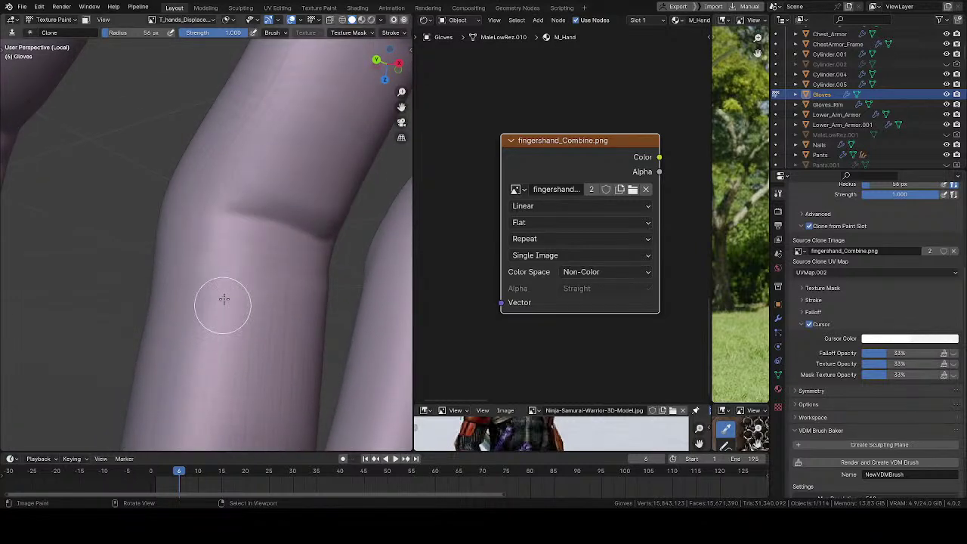
middle_click_drag(216, 302, 245, 208)
middle_click_drag(281, 134, 234, 247, "shift")
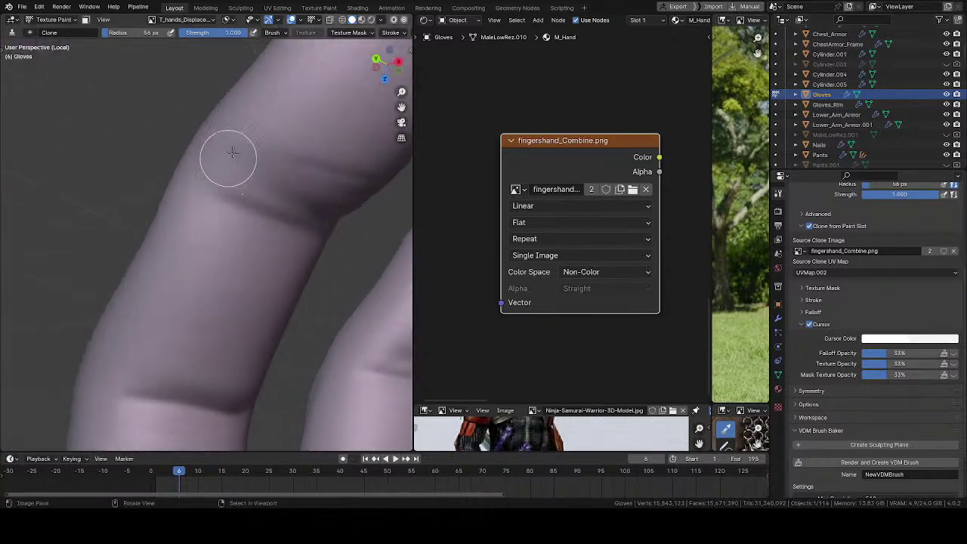
middle_click_drag(245, 176, 299, 100)
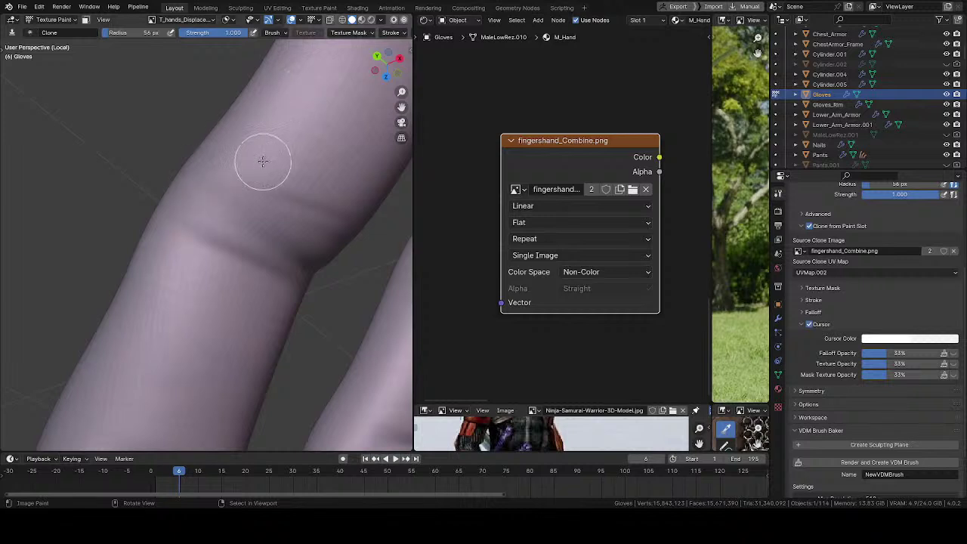
middle_click_drag(261, 160, 207, 226, "shift")
middle_click_drag(187, 289, 252, 210)
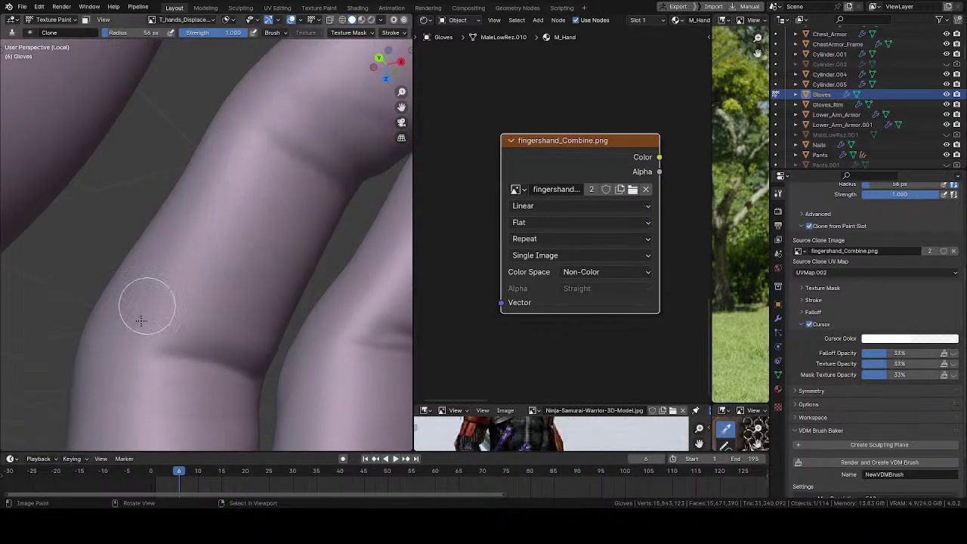
- Clone-paint the ring finger's outermost joint crease and the pad of its fingertip
middle_click_drag(141, 321, 187, 296)
middle_click_drag(275, 201, 244, 103)
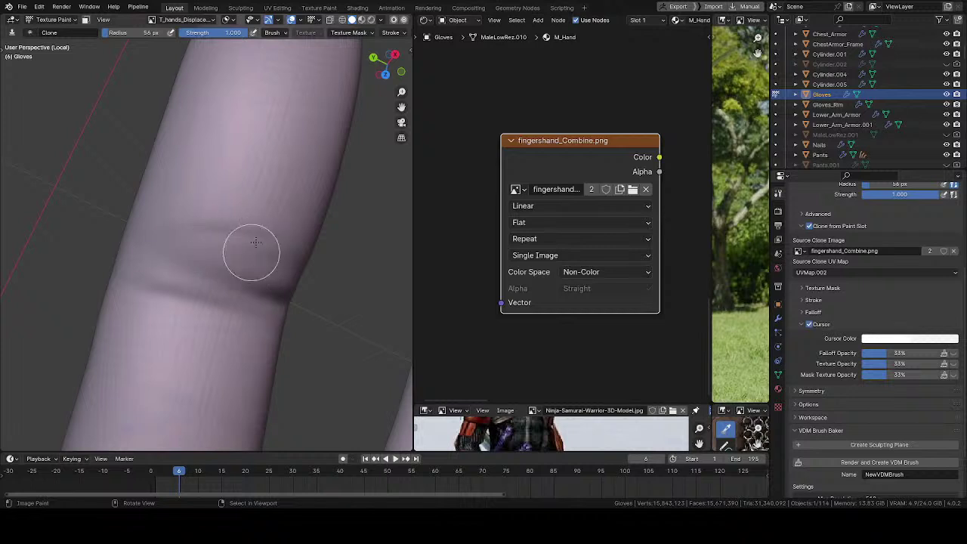
middle_click_drag(256, 242, 171, 224)
middle_click_drag(278, 252, 277, 219)
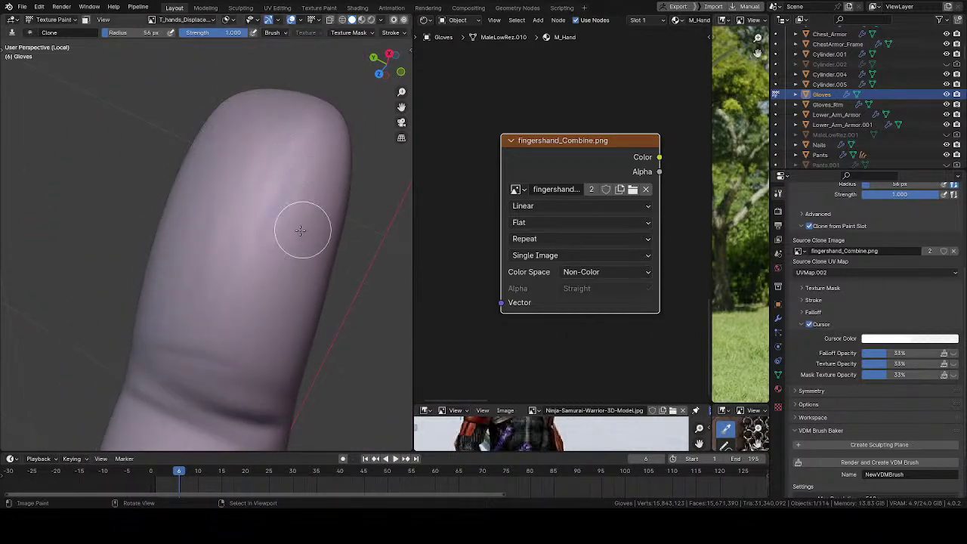
middle_click_drag(314, 184, 310, 103, "shift")
middle_click_drag(155, 411, 171, 296, "shift")
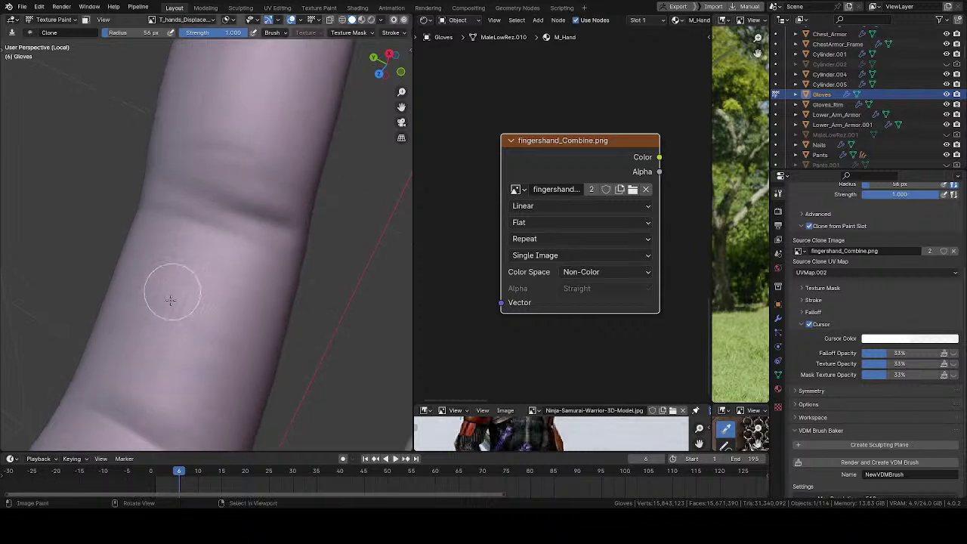
- Clone-paint the opposite side of the ring finger from the outermost joint down to its base
middle_click_drag(278, 224, 148, 240)
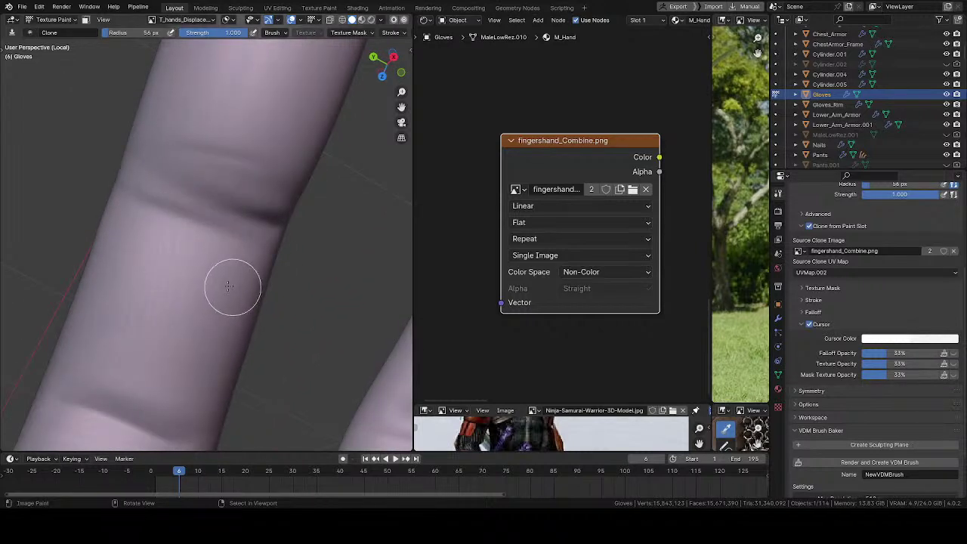
middle_click_drag(228, 286, 207, 199)
middle_click_drag(208, 296, 244, 233)
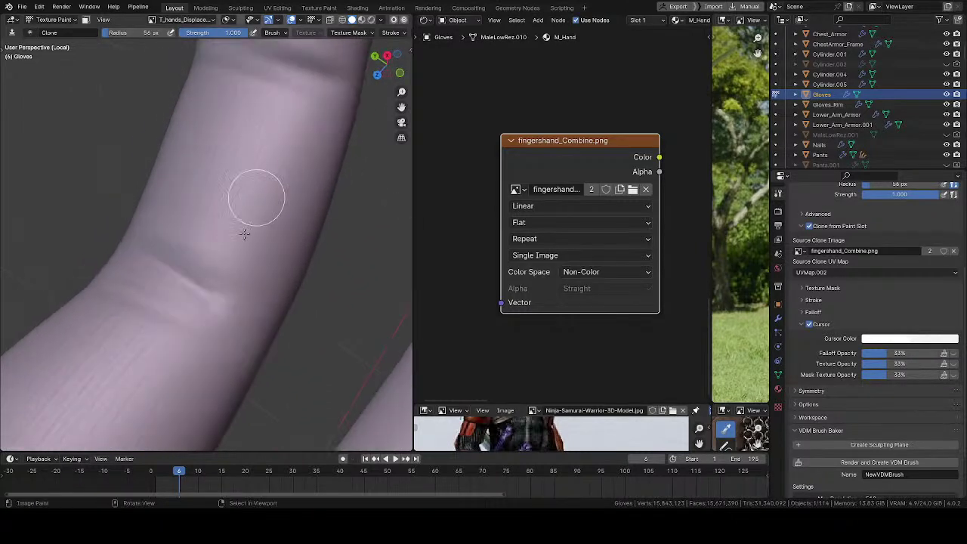
middle_click_drag(300, 154, 312, 116)
middle_click_drag(280, 252, 218, 258, "shift")
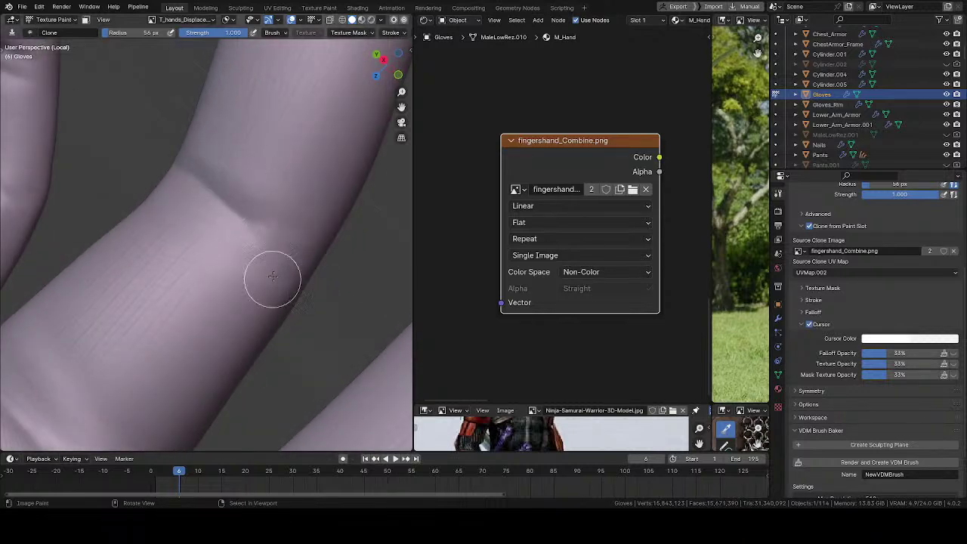
mouse_move(273, 276)
middle_mouse_down()
mouse_move(242, 169)
mouse_move(282, 219)
middle_mouse_up()
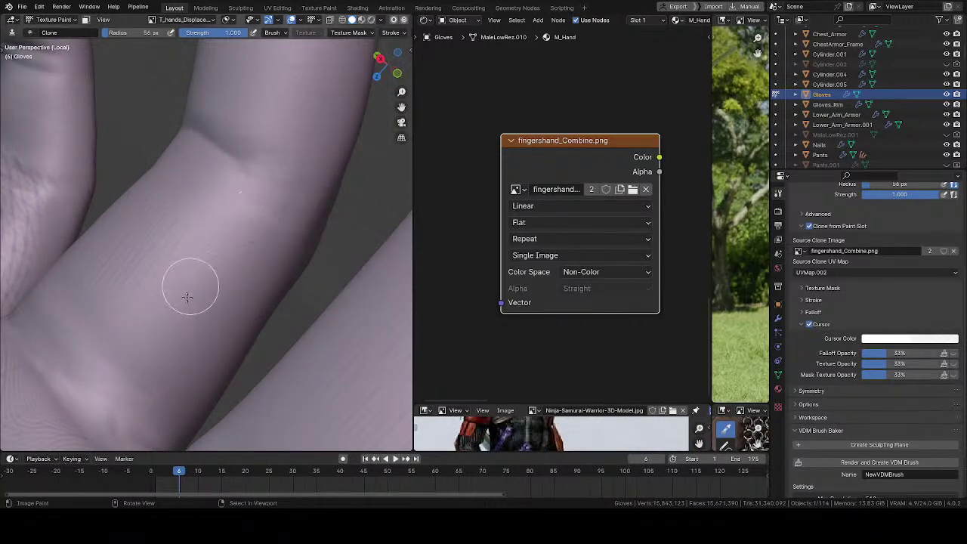
mouse_move(162, 371)
middle_mouse_down()
mouse_move(229, 309)
mouse_move(42, 310)
mouse_move(253, 233)
mouse_move(269, 198)
middle_mouse_up()
mouse_move(319, 253)
middle_mouse_down()
mouse_move(294, 259)
mouse_move(238, 200)
middle_mouse_up()
- Clone-paint the wrinkle detail over the back of the ring finger around its middle knuckle
mouse_move(300, 295)
middle_mouse_down("shift")
mouse_move(251, 263)
mouse_move(219, 184)
middle_mouse_up("shift")
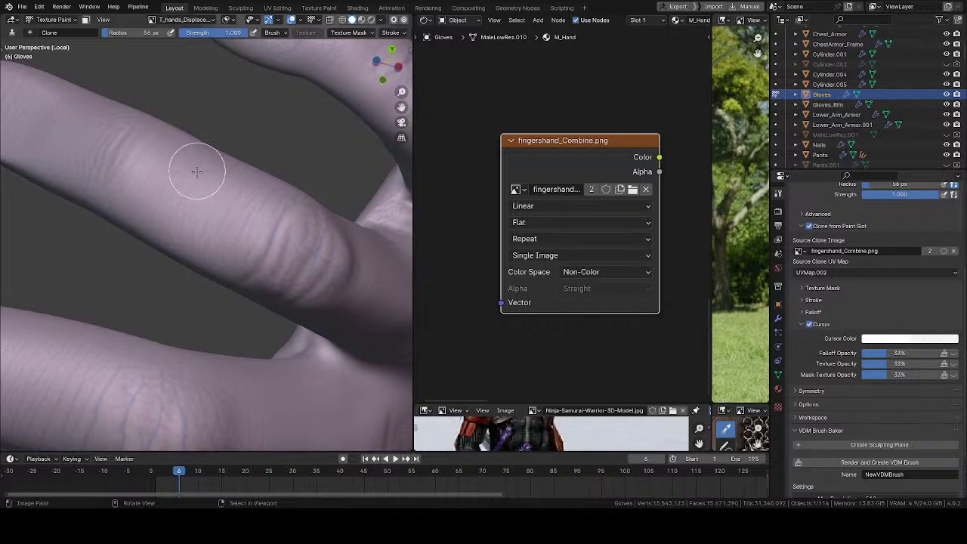
mouse_move(232, 244)
middle_mouse_down()
mouse_move(220, 226)
mouse_move(219, 240)
mouse_move(251, 276)
middle_mouse_up()
mouse_move(321, 302)
middle_mouse_down()
mouse_move(253, 261)
mouse_move(259, 229)
middle_mouse_up()
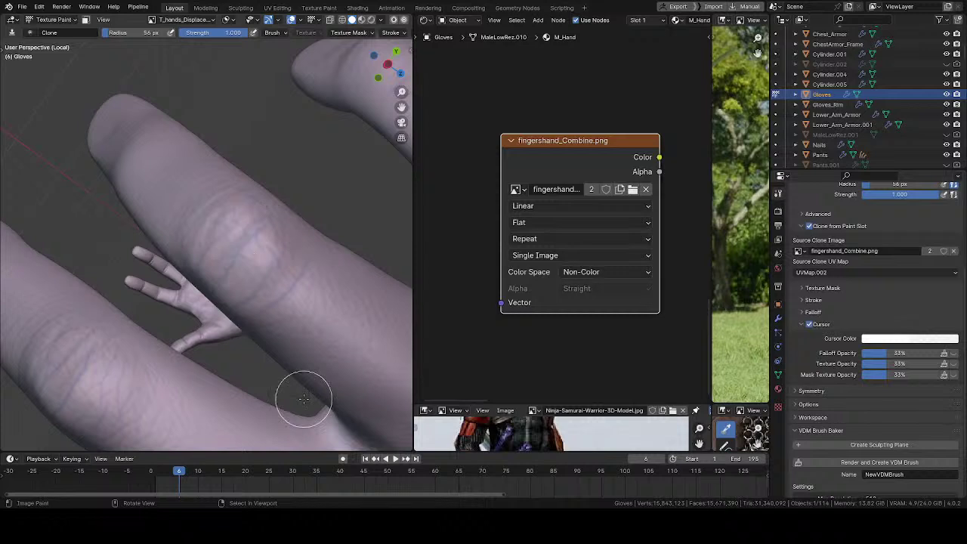
middle_click_drag(251, 235, 248, 257)
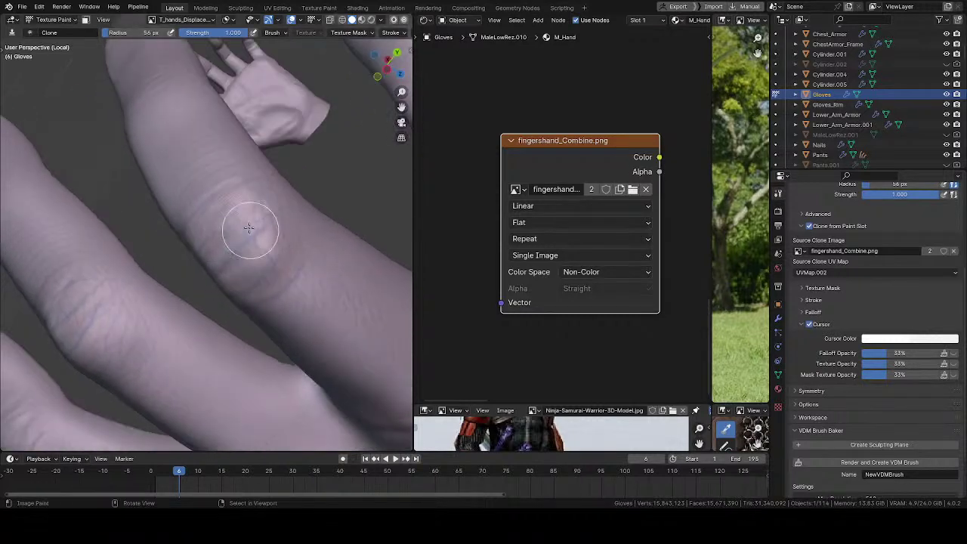
middle_click_drag(241, 201, 253, 213)
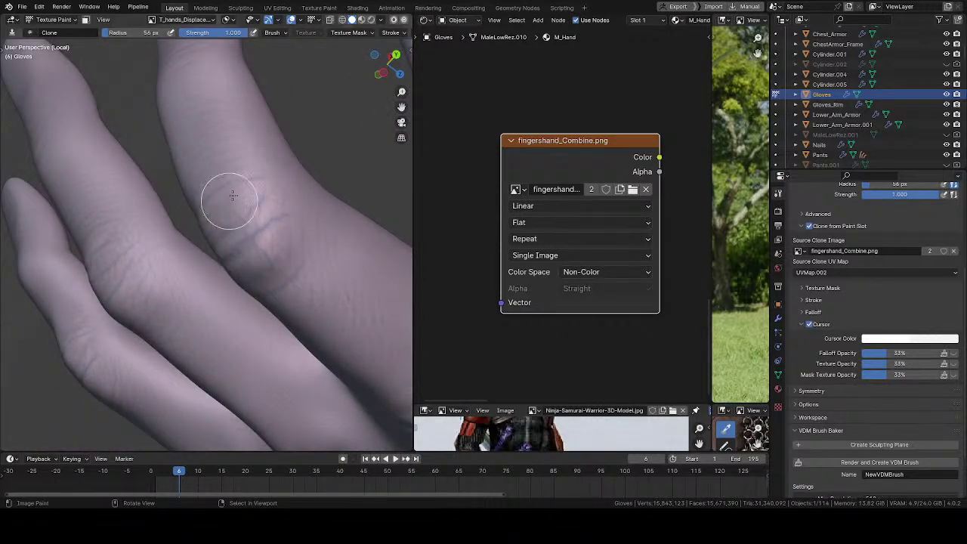
- Clone-paint the back of the ring finger's lowest segment and blend it into the back of the hand
middle_click_drag(285, 246, 227, 235)
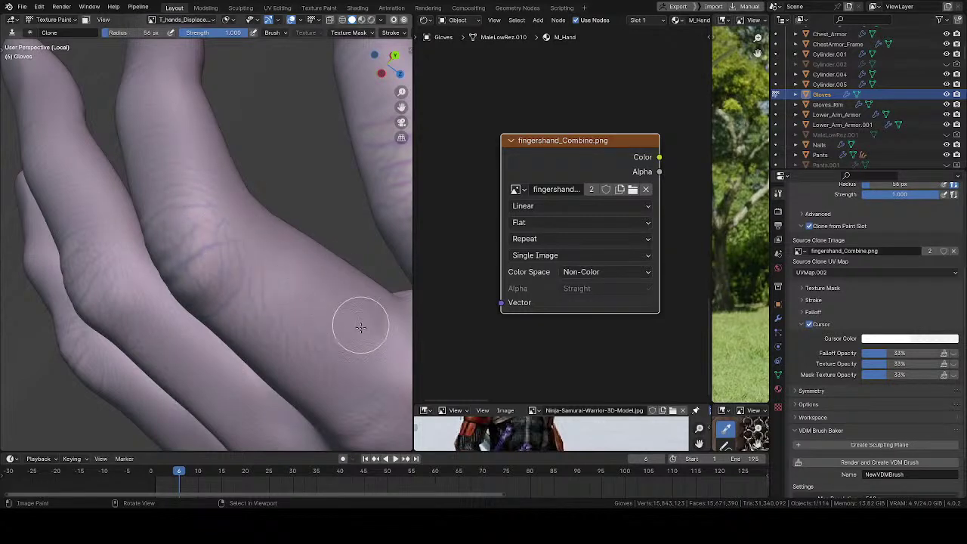
mouse_move(360, 324)
middle_mouse_down()
mouse_move(250, 319)
mouse_move(259, 244)
mouse_move(205, 216)
middle_mouse_up()
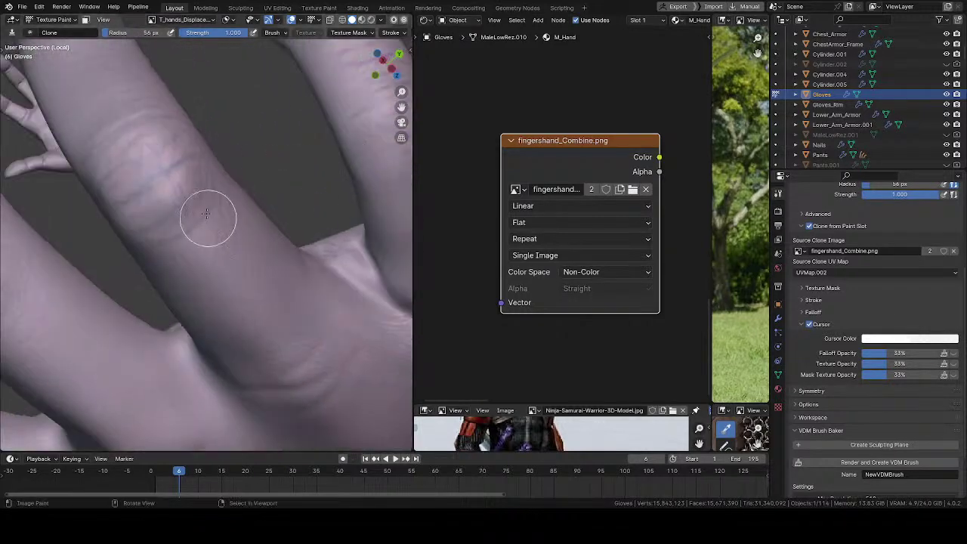
middle_click_drag(268, 285, 244, 253)
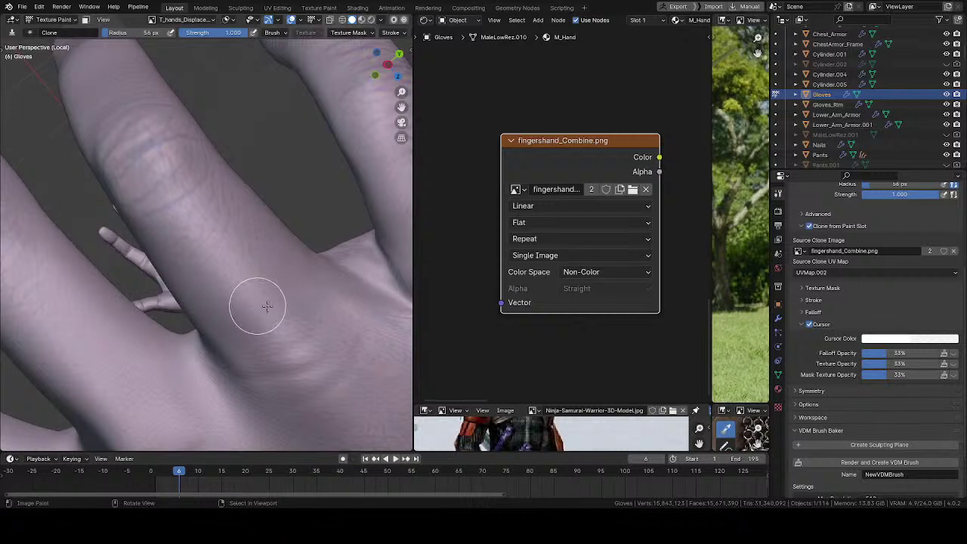
middle_click_drag(309, 302, 233, 291)
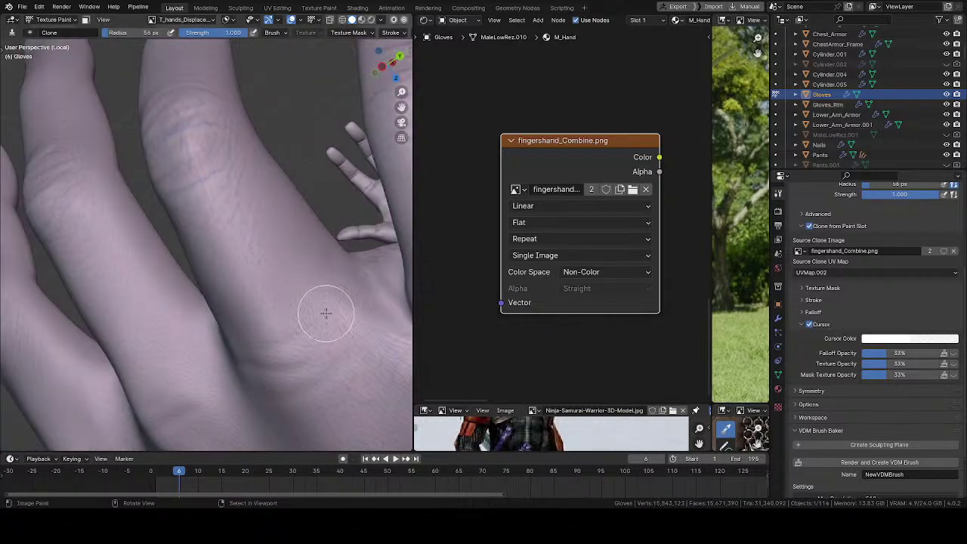
middle_click_drag(309, 242, 284, 213)
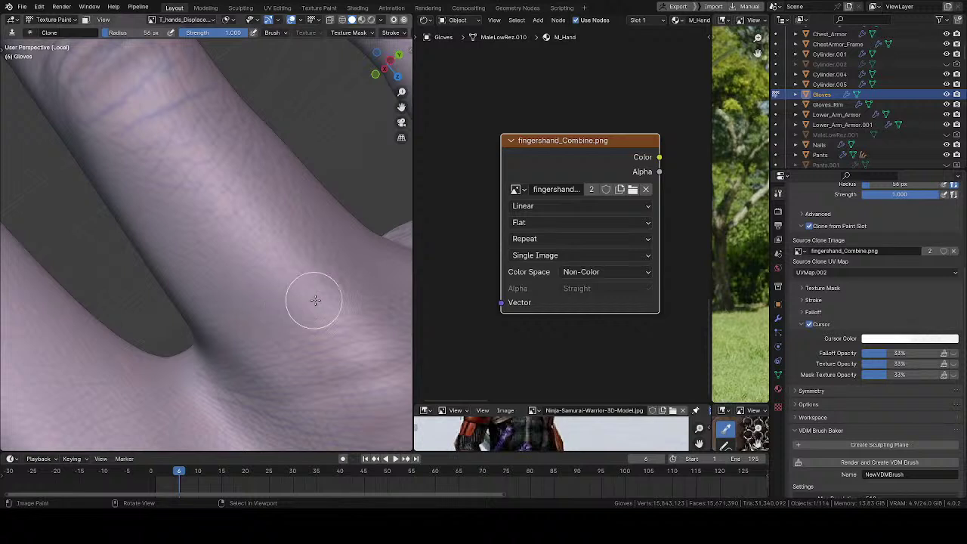
- Clone-paint the side of the ring finger's lowest segment from the middle knuckle to the webbing at its base
mouse_move(370, 294)
middle_mouse_down()
mouse_move(304, 235)
mouse_move(237, 320)
middle_mouse_up()
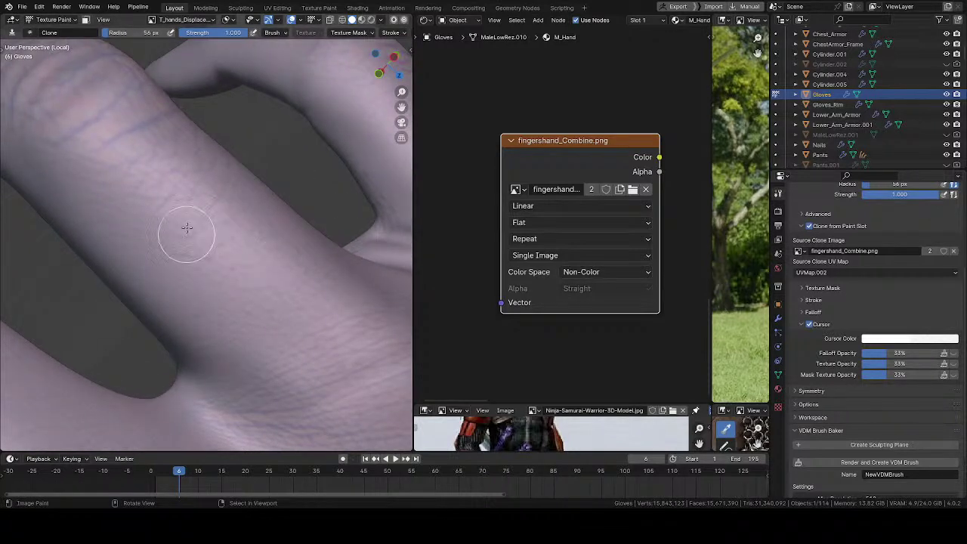
middle_click_drag(141, 166, 267, 207)
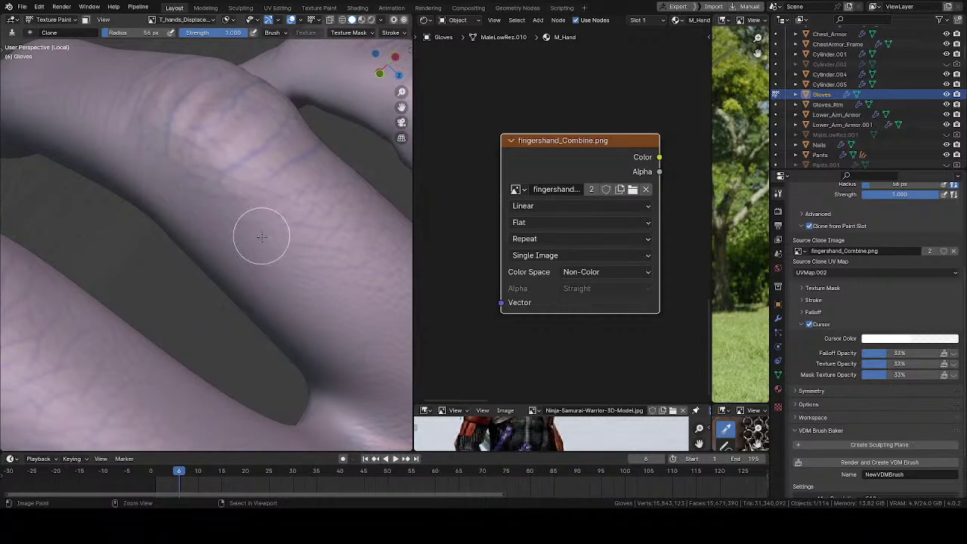
middle_click_drag(261, 237, 268, 252, "ctrl")
middle_click_drag(322, 298, 268, 258, "shift")
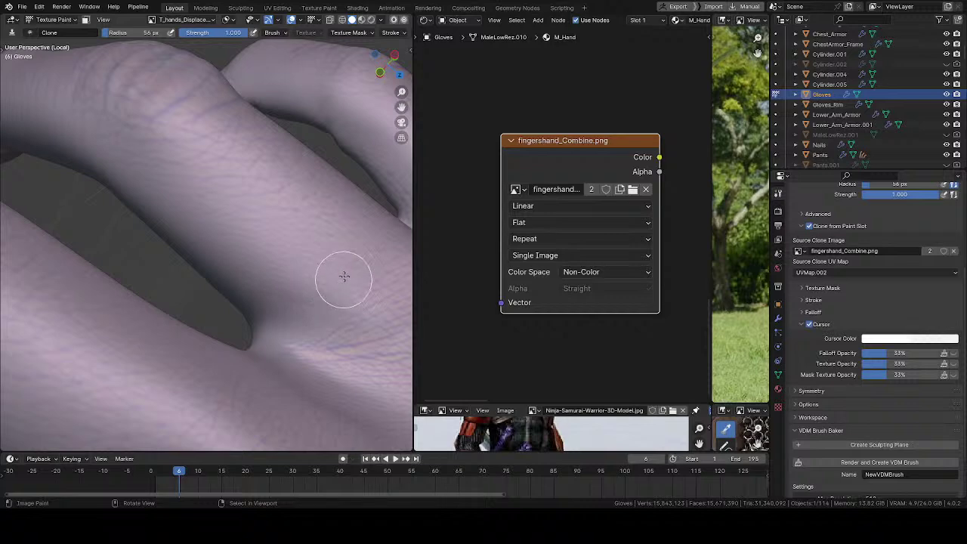
- Examine the cloned skin detail along the finger, from its base and knuckle up to the fingertip
middle_click_drag(367, 252, 287, 255)
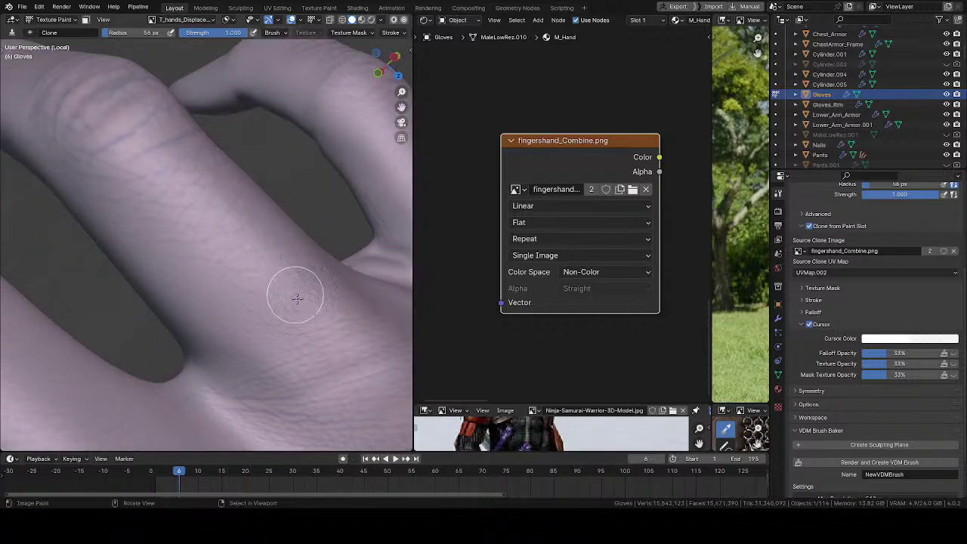
middle_click_drag(297, 298, 270, 208, "shift")
middle_click_drag(271, 208, 276, 246, "ctrl")
mouse_move(151, 166)
middle_mouse_down("shift")
mouse_move(241, 264)
mouse_move(367, 324)
mouse_move(189, 226)
middle_mouse_up("shift")
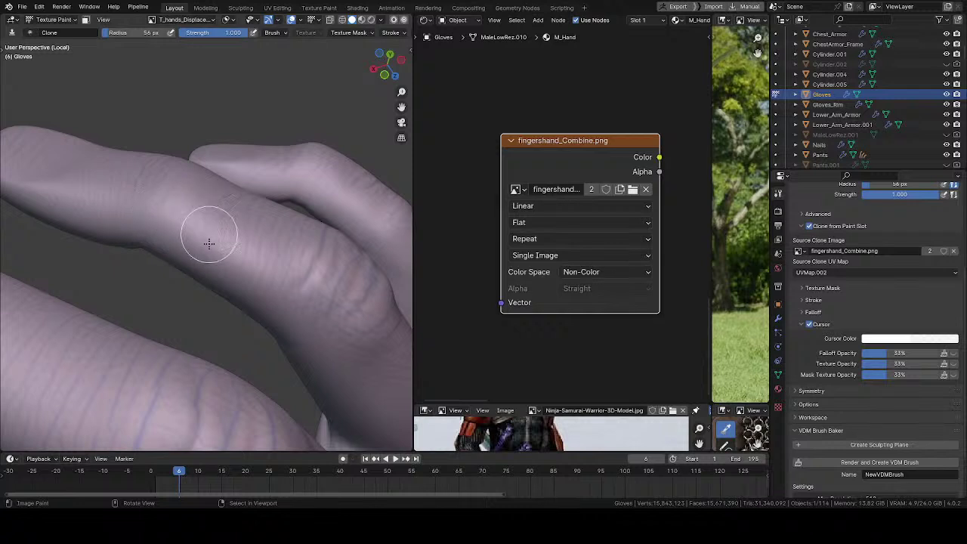
mouse_move(260, 264)
middle_mouse_down()
mouse_move(237, 211)
mouse_move(244, 261)
middle_mouse_up()
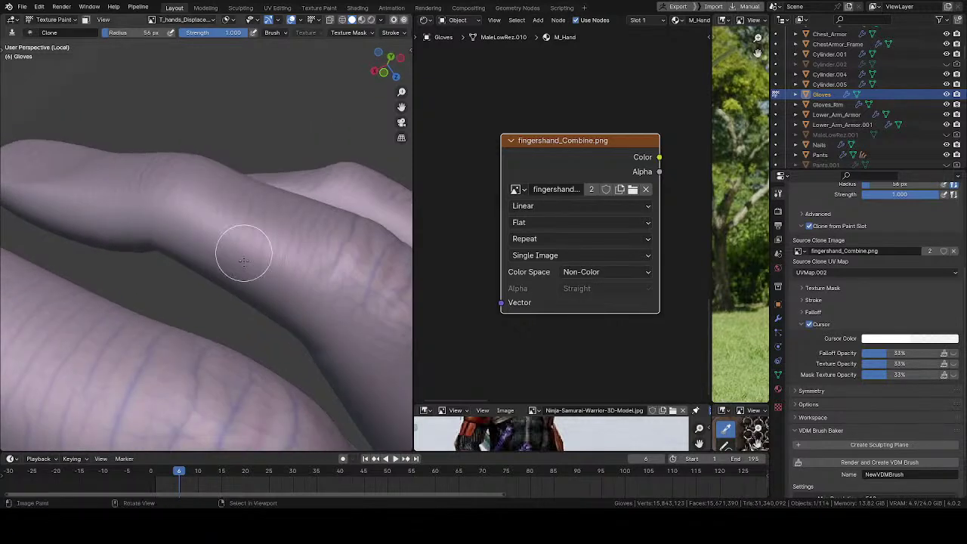
middle_click_drag(183, 202, 286, 284, "shift")
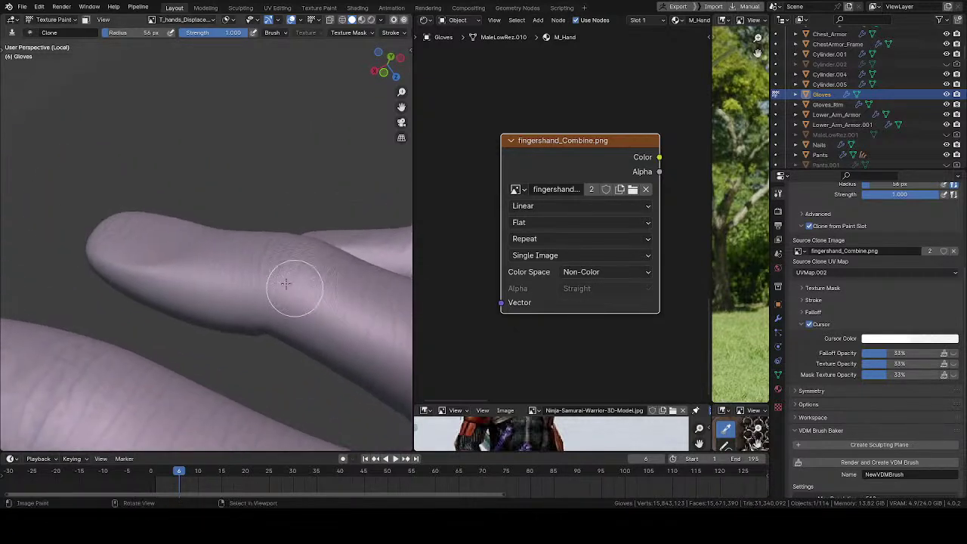
scroll(285, 284, "down", 2)
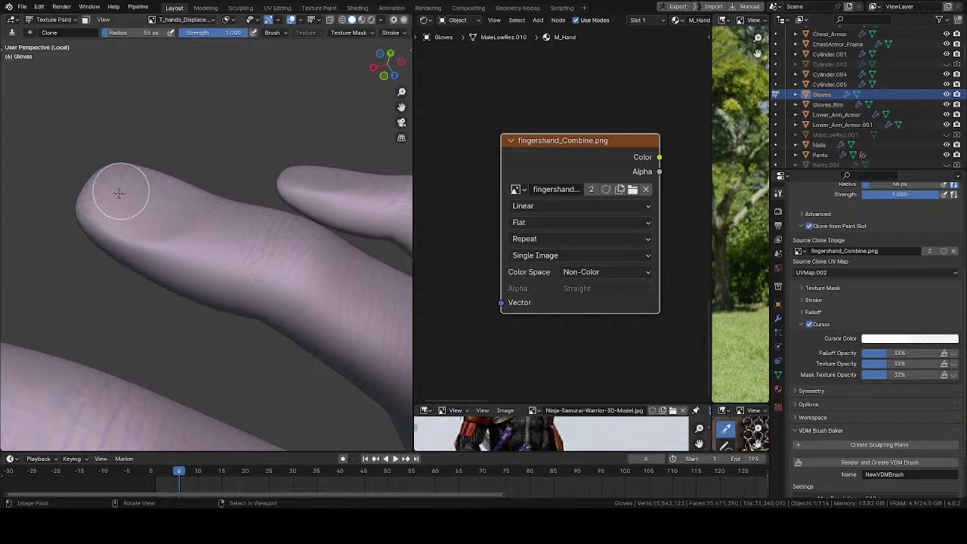
middle_click_drag(112, 176, 173, 199)
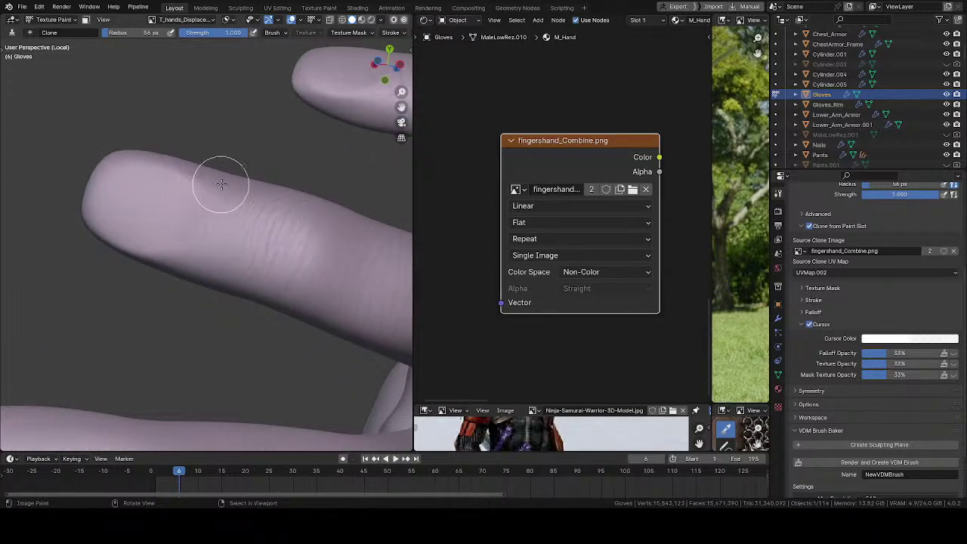
- Inspect the fingertip and finger joints from several sides for gaps in the cloned skin detail
mouse_move(320, 212)
middle_mouse_down("shift")
mouse_move(218, 242)
mouse_move(257, 247)
mouse_move(211, 263)
middle_mouse_up("shift")
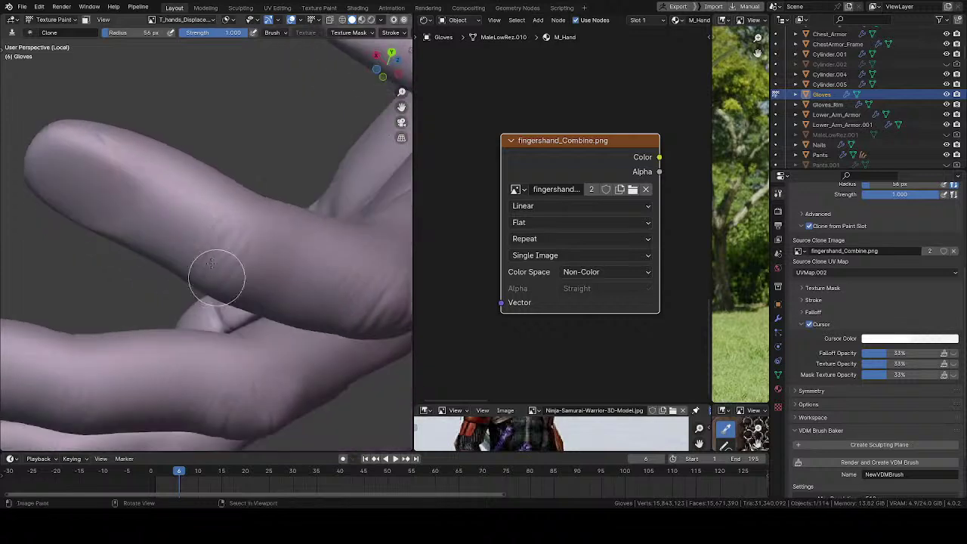
middle_click_drag(188, 173, 240, 222)
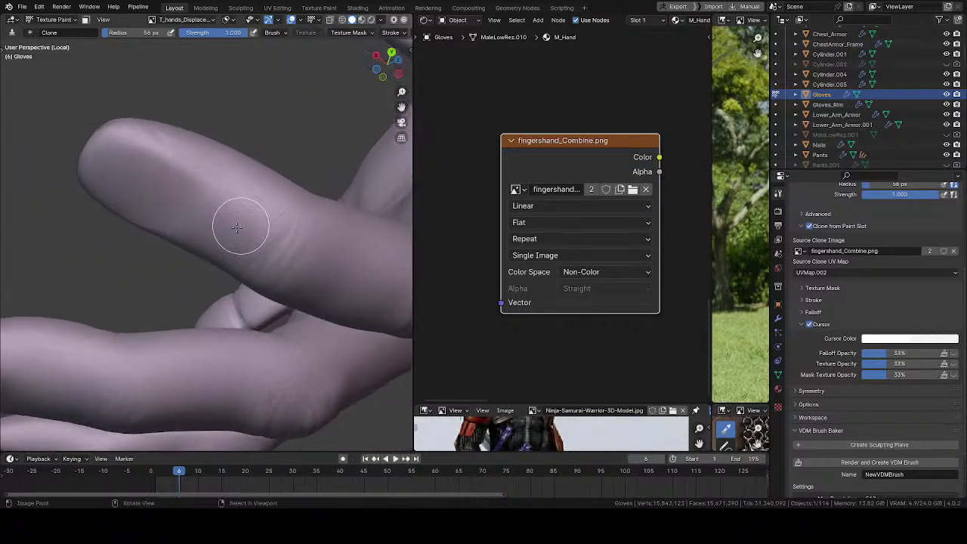
middle_click_drag(233, 274, 199, 161)
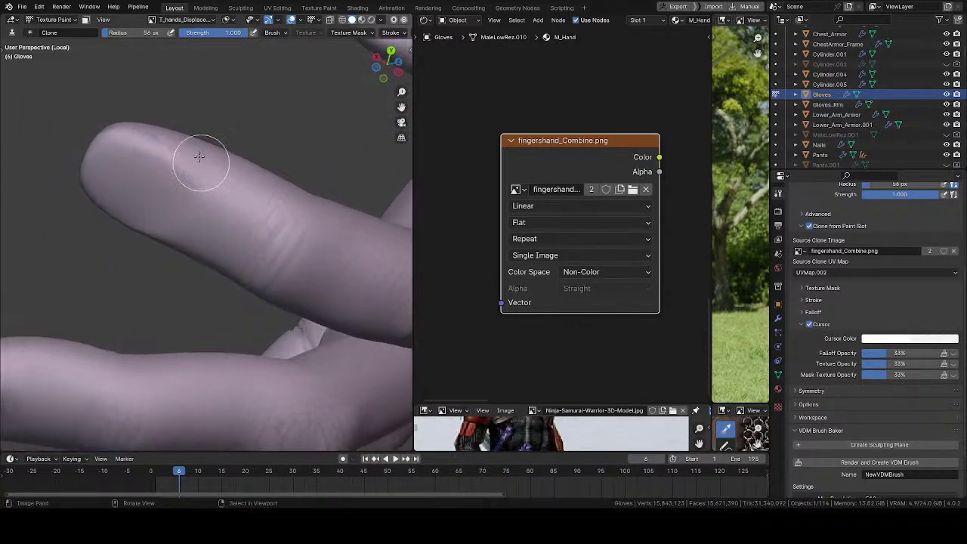
mouse_move(164, 261)
middle_mouse_down()
mouse_move(213, 231)
mouse_move(156, 233)
middle_mouse_up()
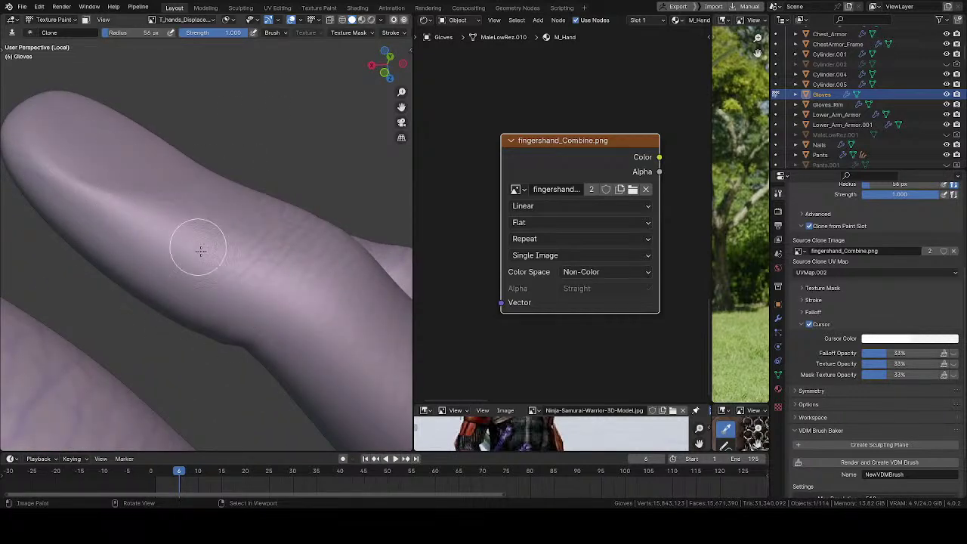
mouse_move(199, 250)
middle_mouse_down()
mouse_move(159, 201)
mouse_move(133, 248)
middle_mouse_up()
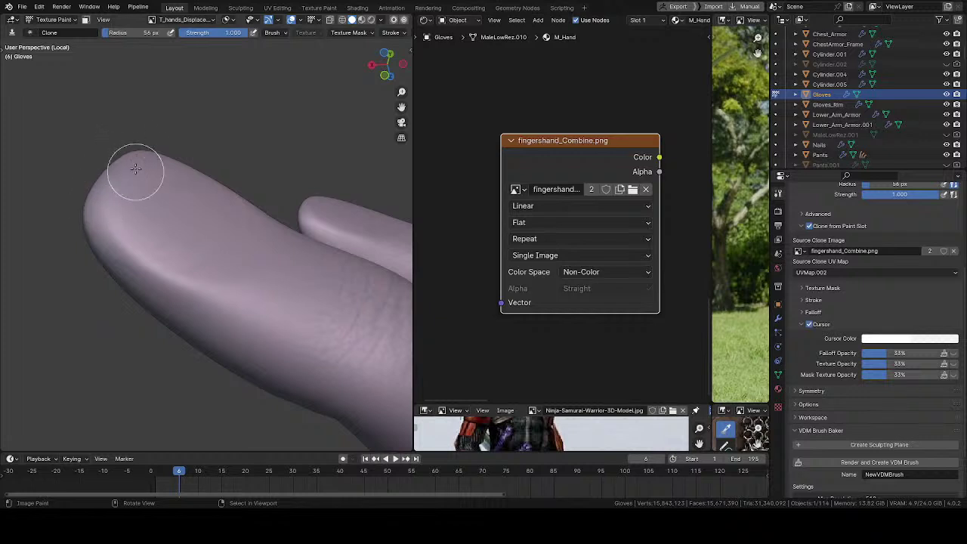
mouse_move(196, 234)
middle_mouse_down()
mouse_move(238, 280)
mouse_move(229, 231)
middle_mouse_up()
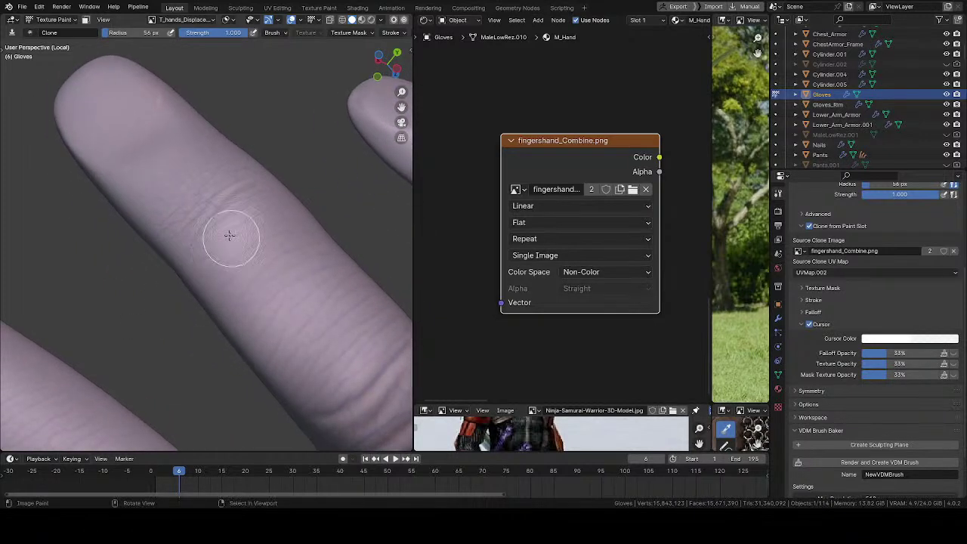
middle_click_drag(266, 285, 264, 199)
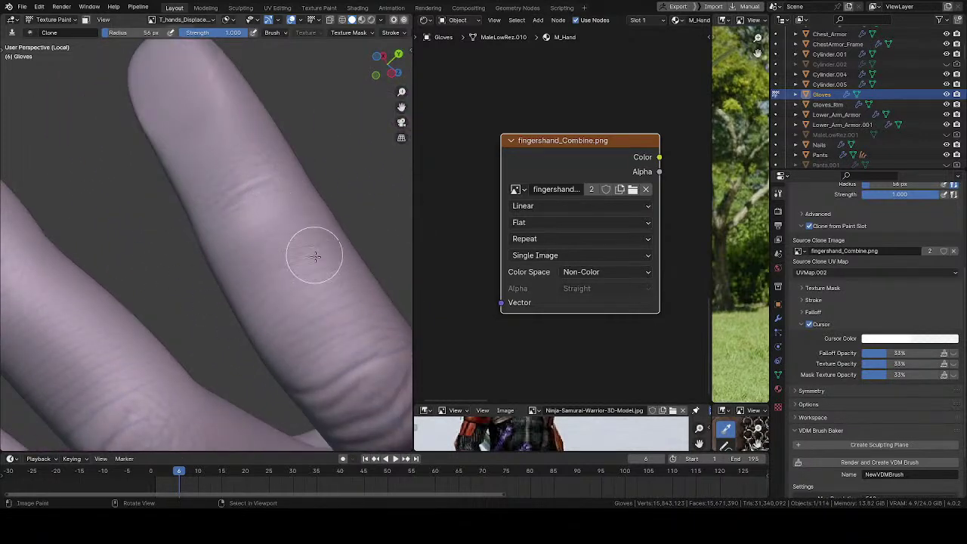
mouse_move(313, 252)
middle_mouse_down()
mouse_move(237, 180)
mouse_move(222, 204)
middle_mouse_up()
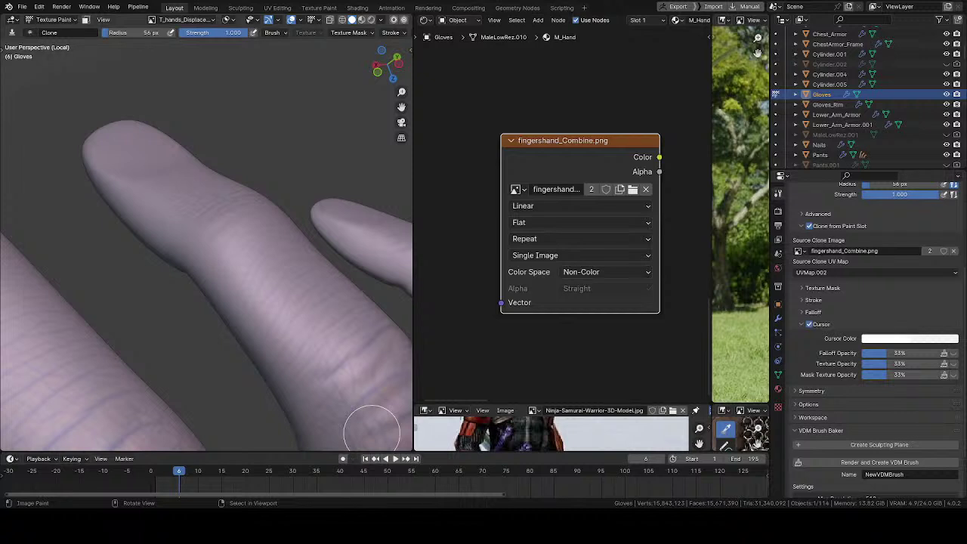
- Clone skin detail from fingershand_Combine.png over the palm side of the finger, between the fingertip crease and the finger's base
mouse_move(244, 247)
middle_mouse_down()
mouse_move(259, 312)
mouse_move(190, 183)
mouse_move(240, 242)
mouse_move(201, 233)
mouse_move(227, 242)
middle_mouse_up()
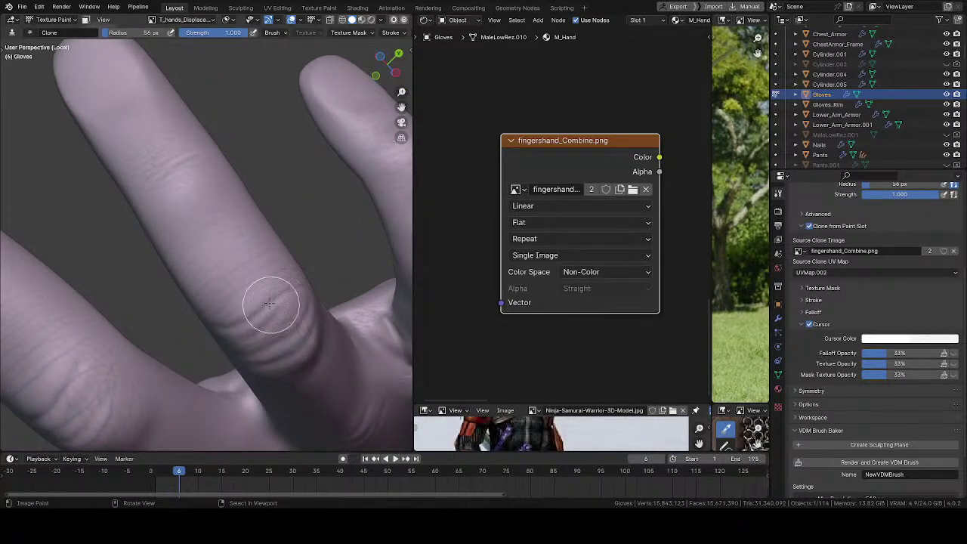
mouse_move(270, 304)
middle_mouse_down()
mouse_move(270, 296)
mouse_move(292, 335)
mouse_move(219, 273)
mouse_move(179, 331)
mouse_move(191, 423)
mouse_move(215, 143)
mouse_move(313, 115)
middle_mouse_up()
scroll(229, 238, "up", 1)
mouse_move(235, 234)
middle_mouse_down("shift")
mouse_move(274, 175)
mouse_move(219, 239)
middle_mouse_up("shift")
left_click_drag(180, 227, 175, 237)
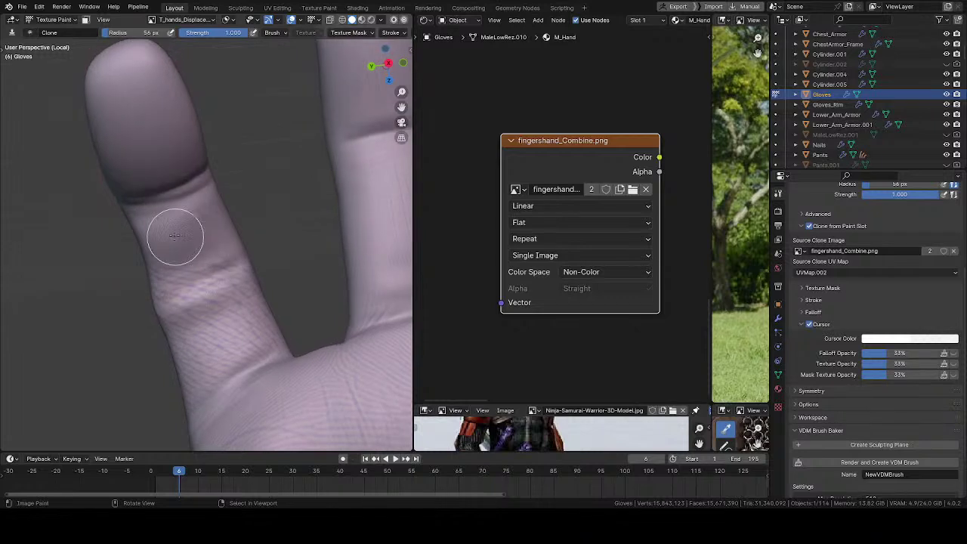
middle_click_drag(169, 218, 159, 223)
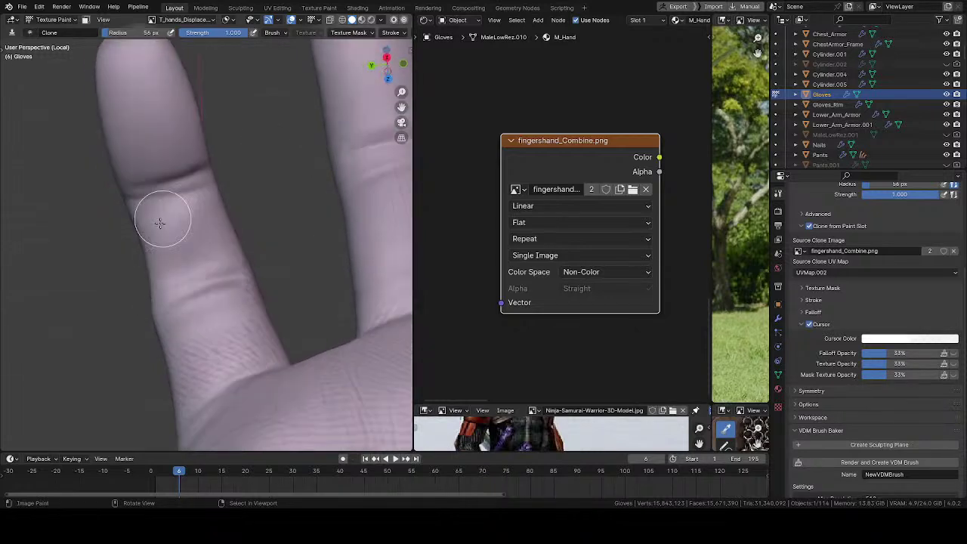
mouse_move(232, 287)
middle_mouse_down()
mouse_move(195, 226)
mouse_move(195, 209)
mouse_move(199, 232)
mouse_move(212, 194)
mouse_move(251, 280)
middle_mouse_up()
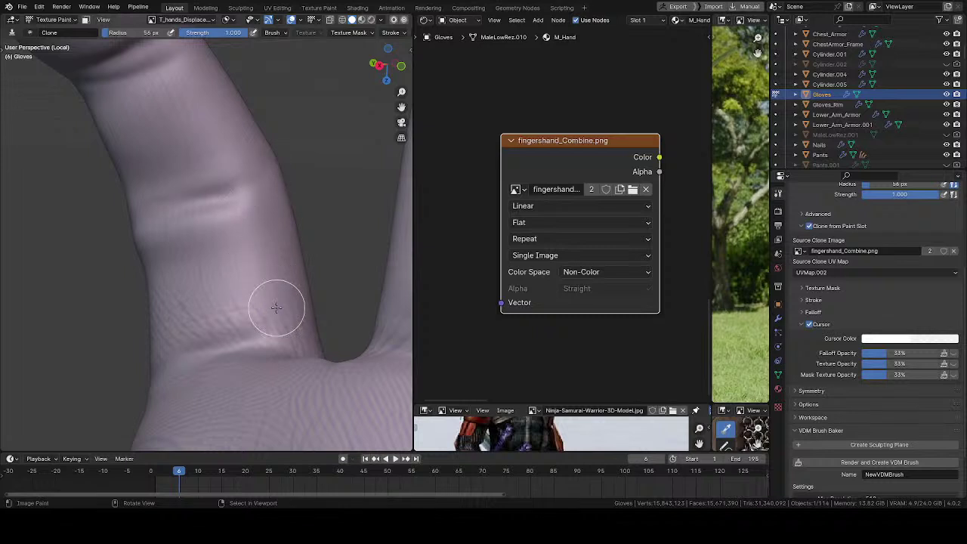
middle_click_drag(278, 319, 228, 329)
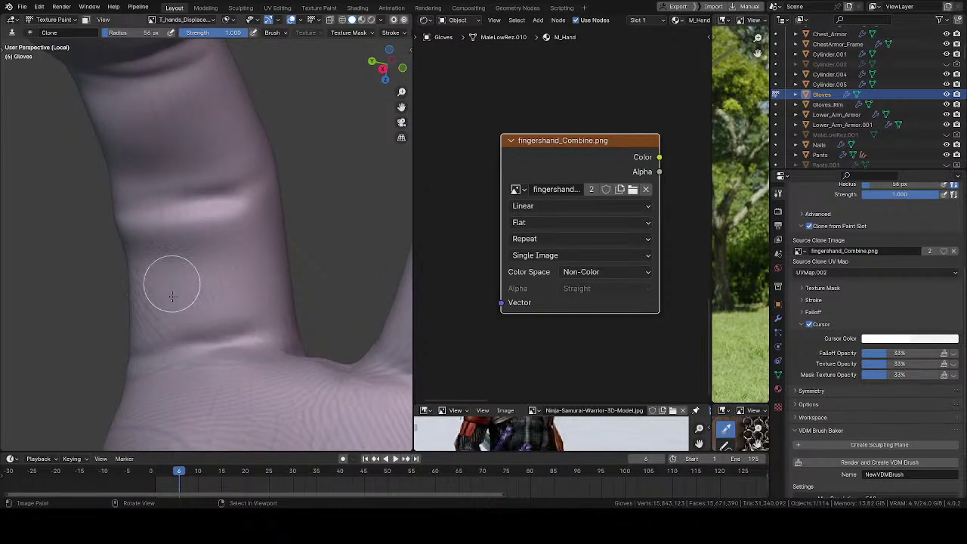
- Blend the skin texture with the Clone brush along the crease where the finger meets the palm
middle_click_drag(172, 296, 213, 219)
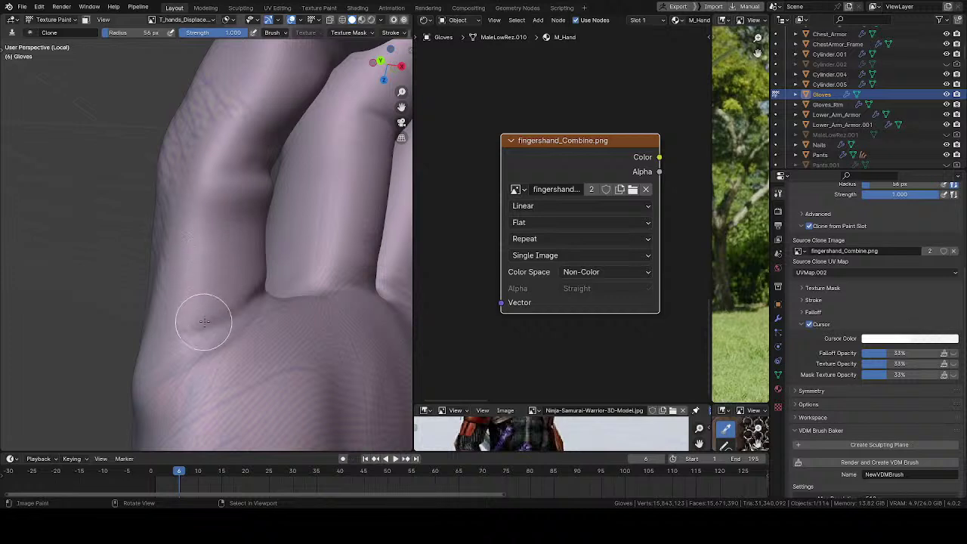
middle_click_drag(227, 290, 209, 313)
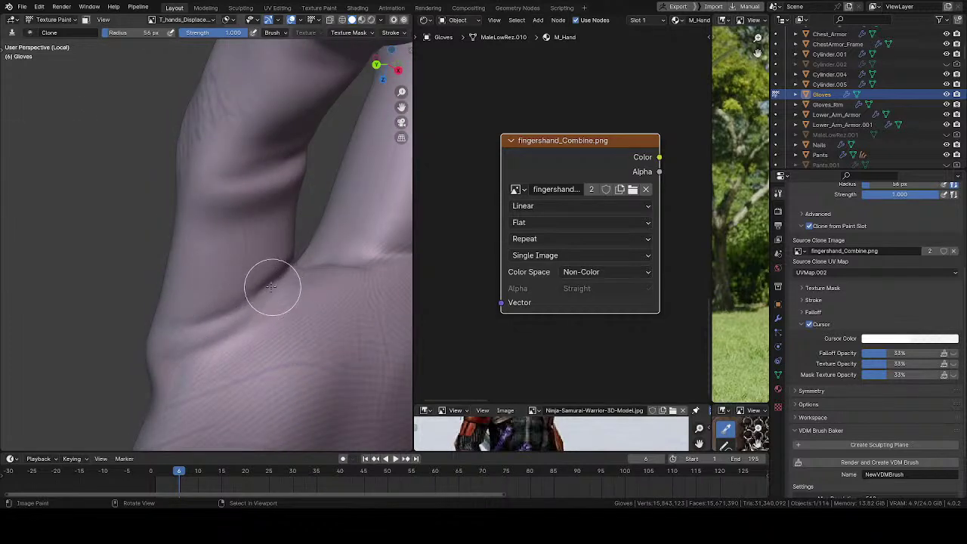
middle_click_drag(270, 287, 317, 265)
scroll(249, 280, "up", 4)
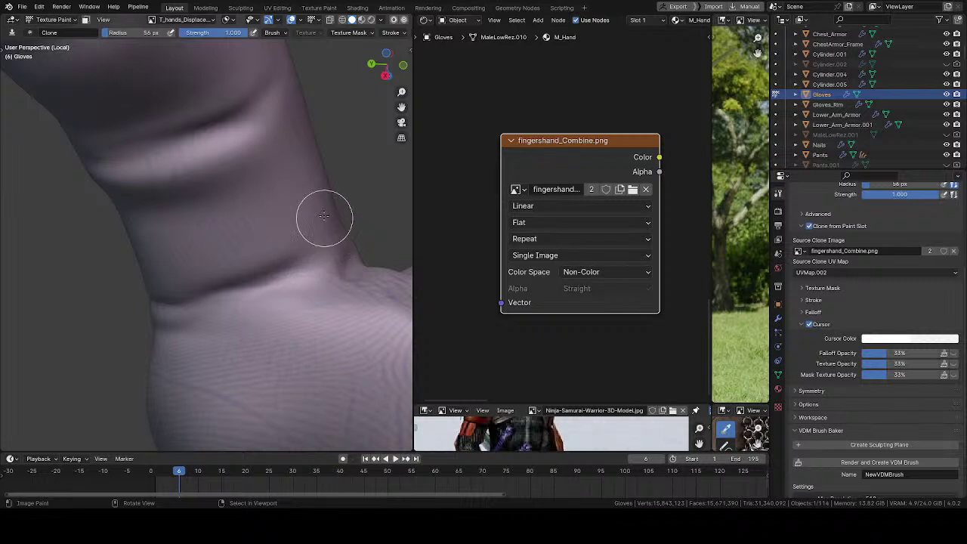
mouse_move(323, 216)
middle_mouse_down()
mouse_move(275, 214)
mouse_move(324, 220)
middle_mouse_up()
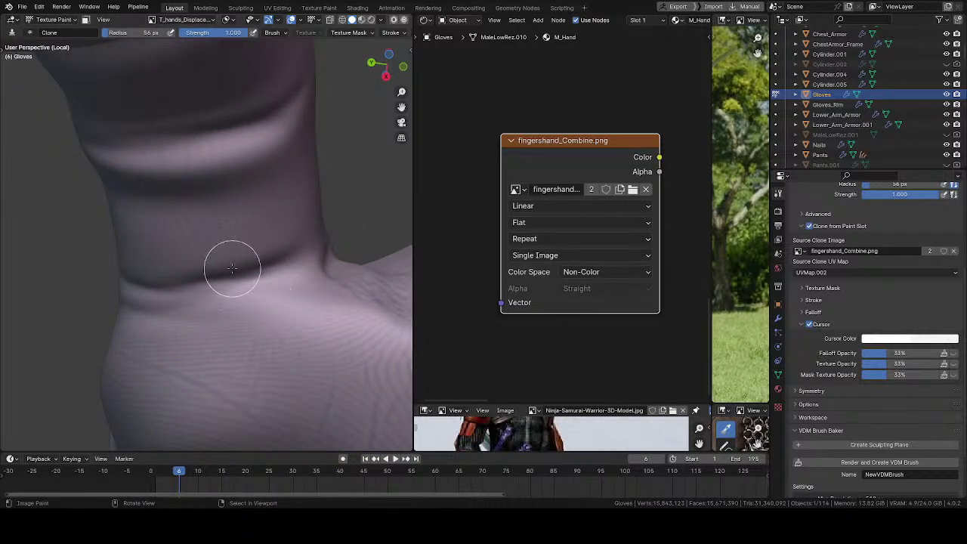
mouse_move(231, 270)
middle_mouse_down()
mouse_move(229, 282)
mouse_move(229, 270)
middle_mouse_up()
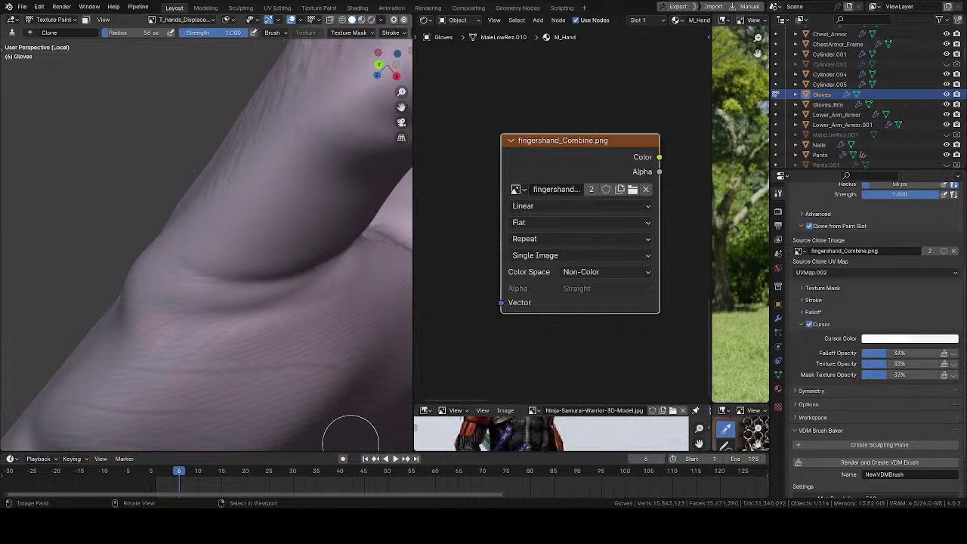
mouse_move(280, 272)
middle_mouse_down()
mouse_move(302, 234)
mouse_move(261, 239)
mouse_move(191, 195)
mouse_move(181, 204)
middle_mouse_up()
scroll(177, 241, "down", 2)
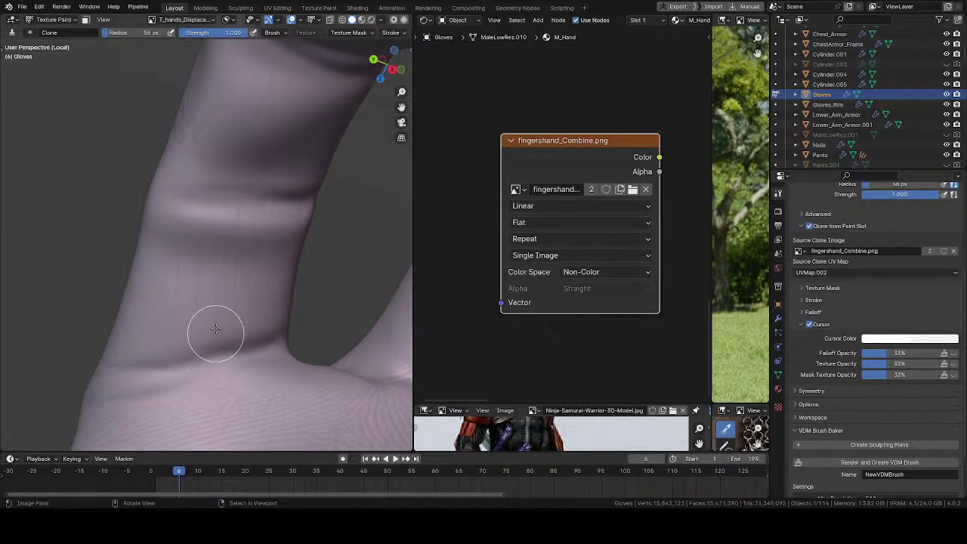
scroll(219, 328, "up", 2)
mouse_move(226, 325)
middle_mouse_down("shift")
mouse_move(231, 211)
mouse_move(238, 274)
middle_mouse_up("shift")
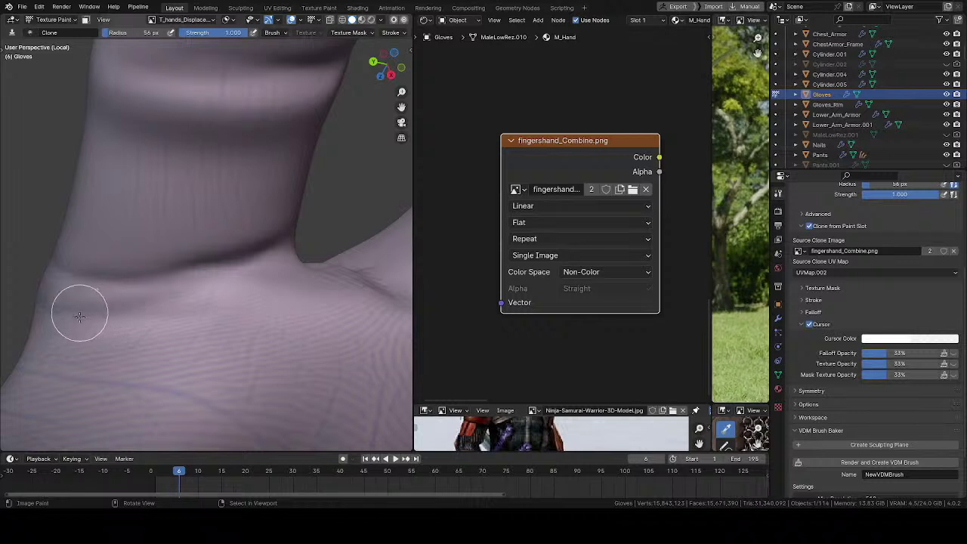
middle_click_drag(164, 311, 198, 291)
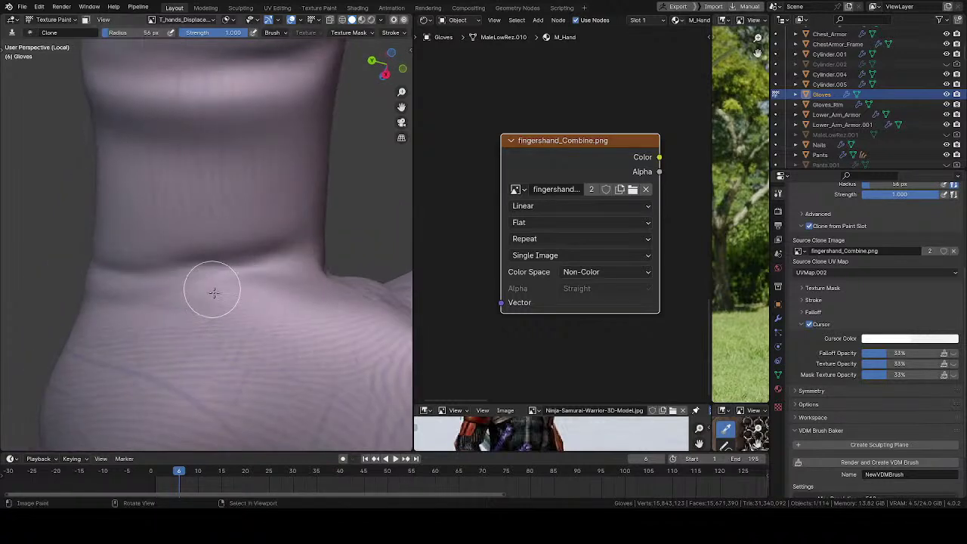
- Clone skin detail around the fingertip pad and the crease beneath it on the palm side
mouse_move(283, 228)
middle_mouse_down()
mouse_move(244, 285)
mouse_move(205, 173)
mouse_move(280, 355)
middle_mouse_up()
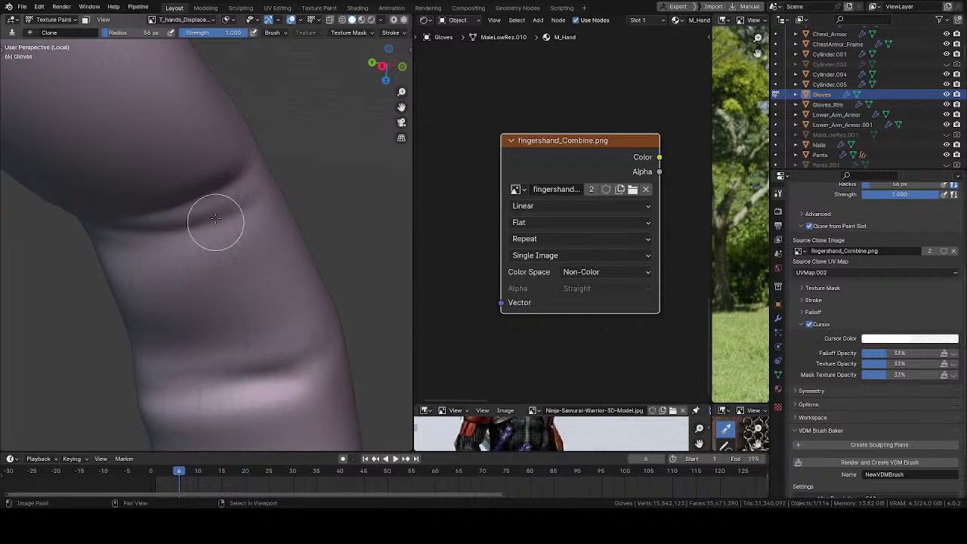
mouse_move(216, 216)
middle_mouse_down()
mouse_move(239, 280)
mouse_move(204, 170)
mouse_move(151, 108)
middle_mouse_up()
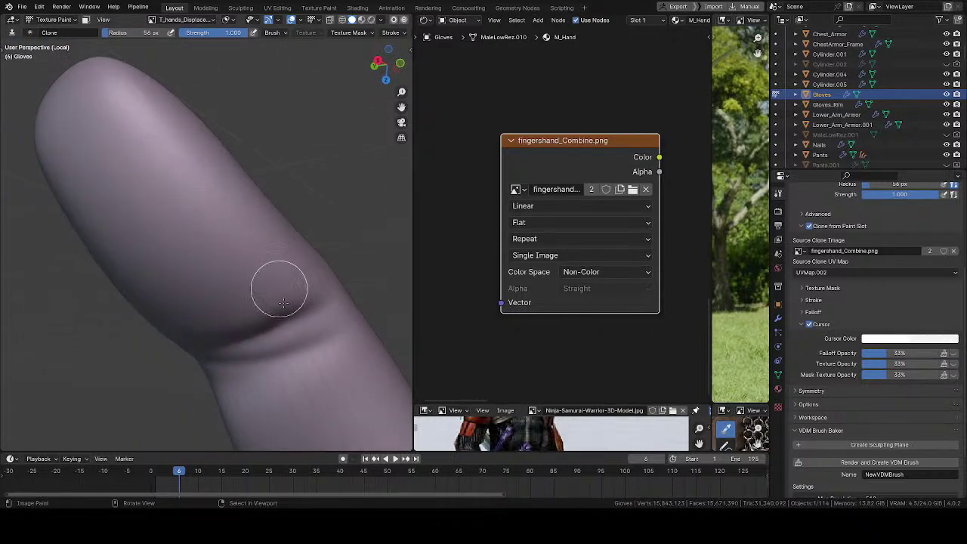
mouse_move(177, 277)
middle_mouse_down()
mouse_move(249, 161)
mouse_move(250, 191)
middle_mouse_up()
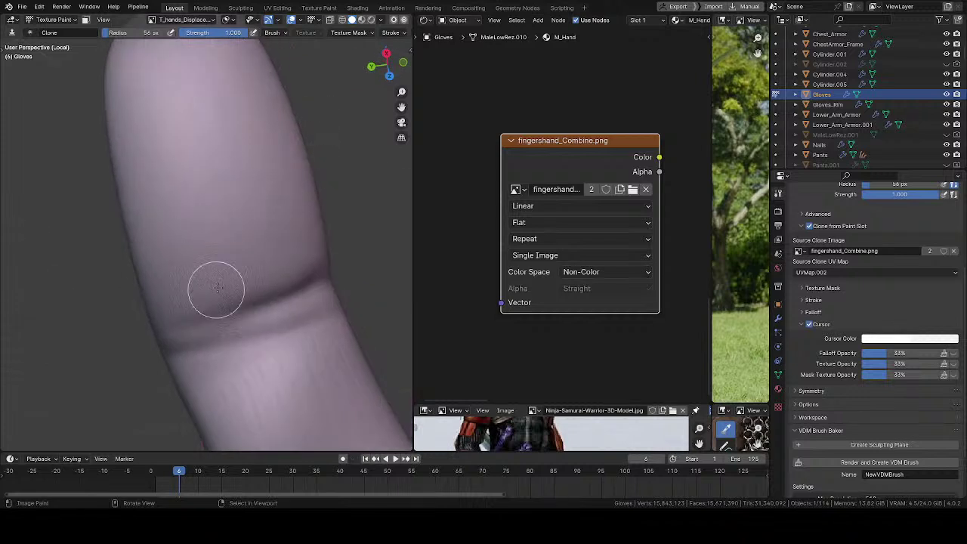
middle_click_drag(161, 142, 229, 158)
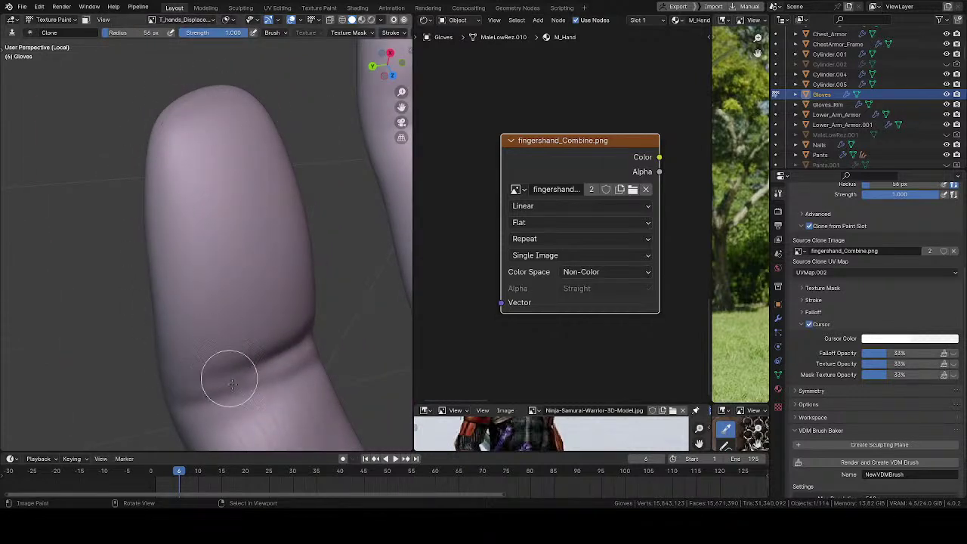
- Clone skin wrinkles onto the side and back of the finger around its knuckle
middle_click_drag(257, 364, 203, 234)
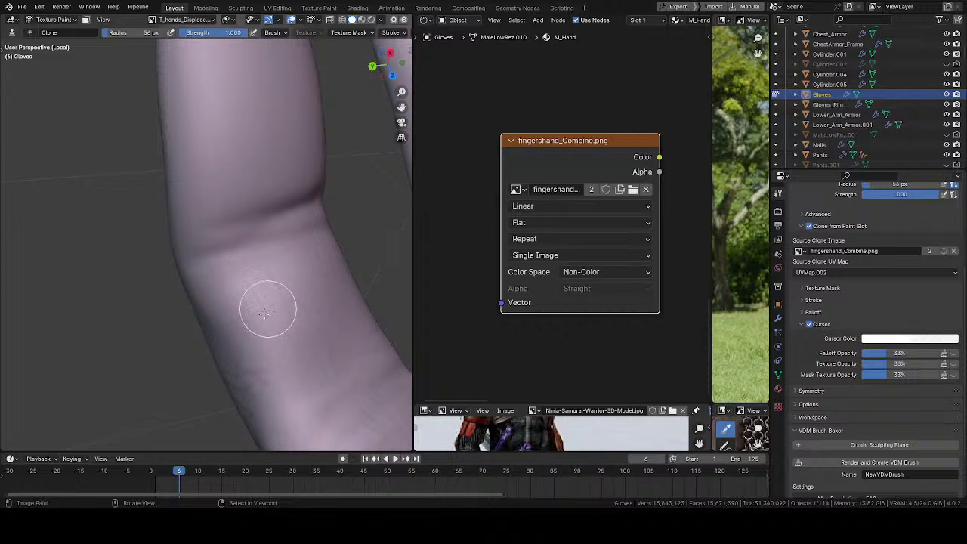
middle_click_drag(274, 356, 252, 284)
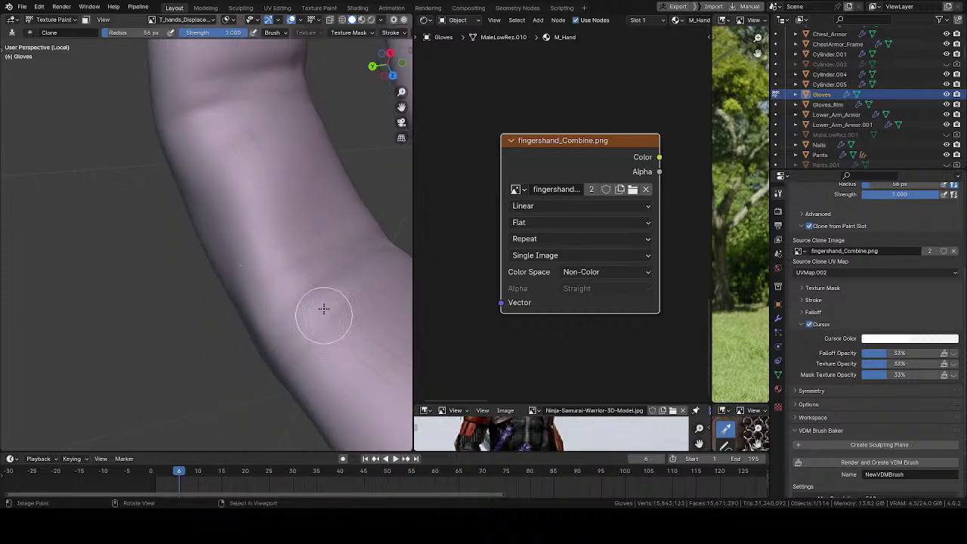
mouse_move(323, 313)
middle_mouse_down()
mouse_move(254, 250)
mouse_move(188, 244)
middle_mouse_up()
middle_click_drag(231, 214, 262, 189)
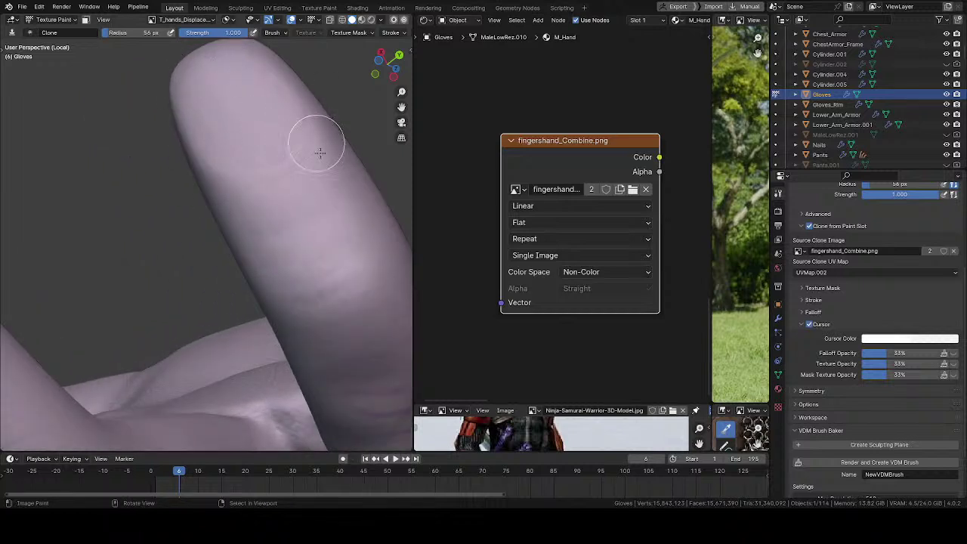
mouse_move(283, 220)
middle_mouse_down()
mouse_move(248, 240)
mouse_move(249, 205)
middle_mouse_up()
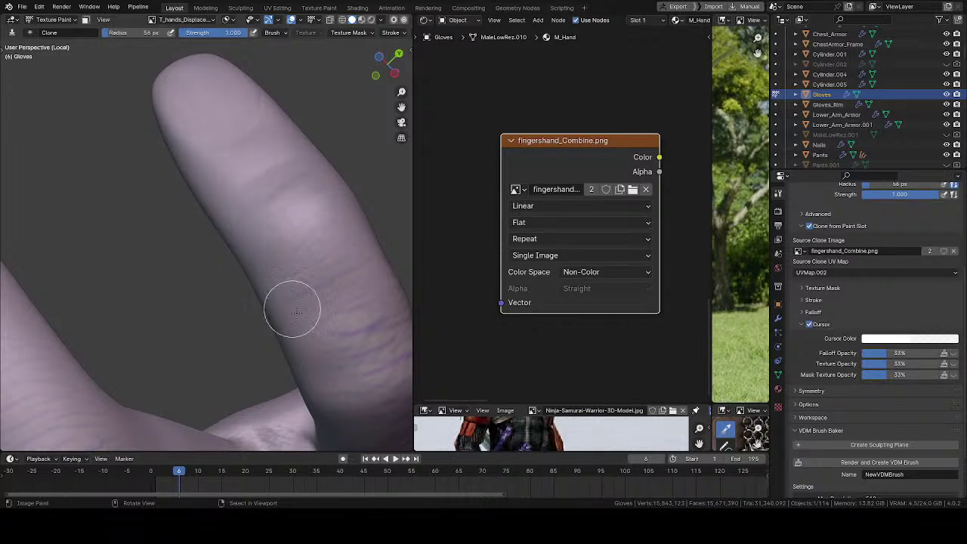
- Clone skin wrinkles along the side and back of the finger, from below the fingertip past the knuckle to the base
middle_click_drag(296, 292, 263, 164)
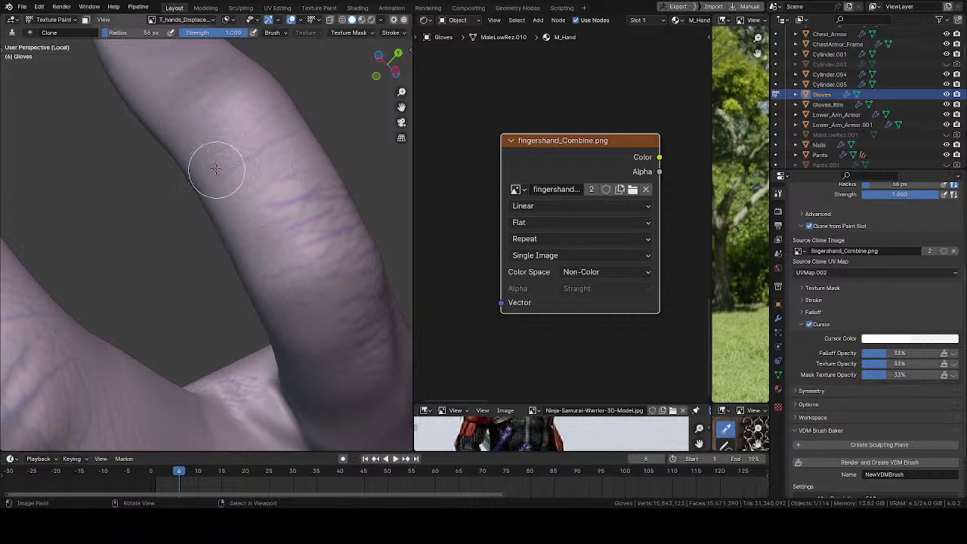
middle_click_drag(306, 242, 297, 179)
mouse_move(341, 219)
middle_mouse_down()
mouse_move(244, 255)
mouse_move(240, 82)
middle_mouse_up()
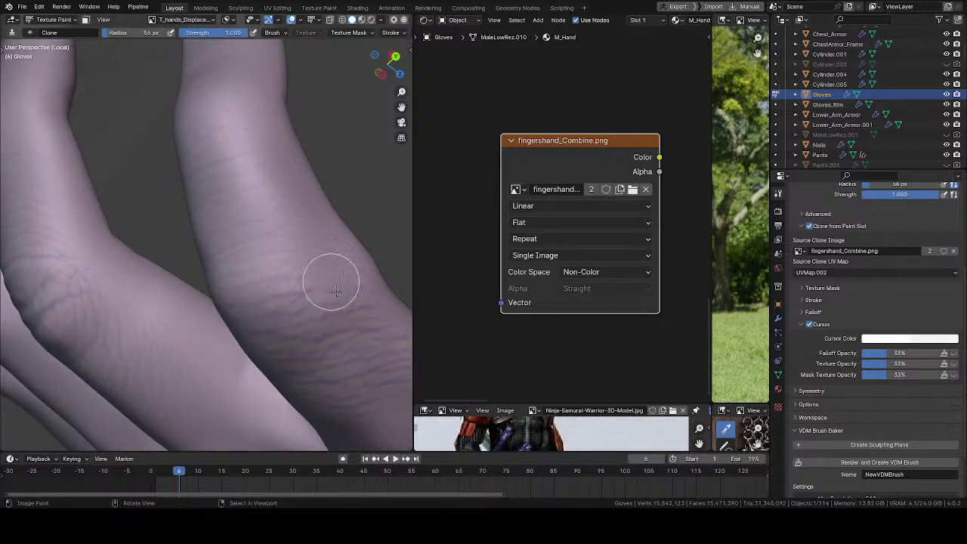
middle_click_drag(327, 280, 249, 146)
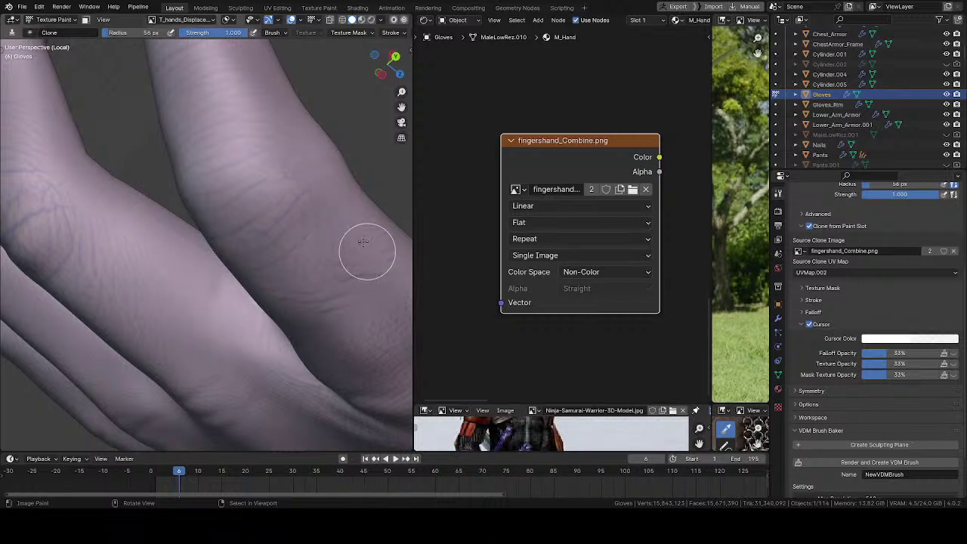
mouse_move(341, 274)
middle_mouse_down()
mouse_move(250, 231)
mouse_move(273, 216)
middle_mouse_up()
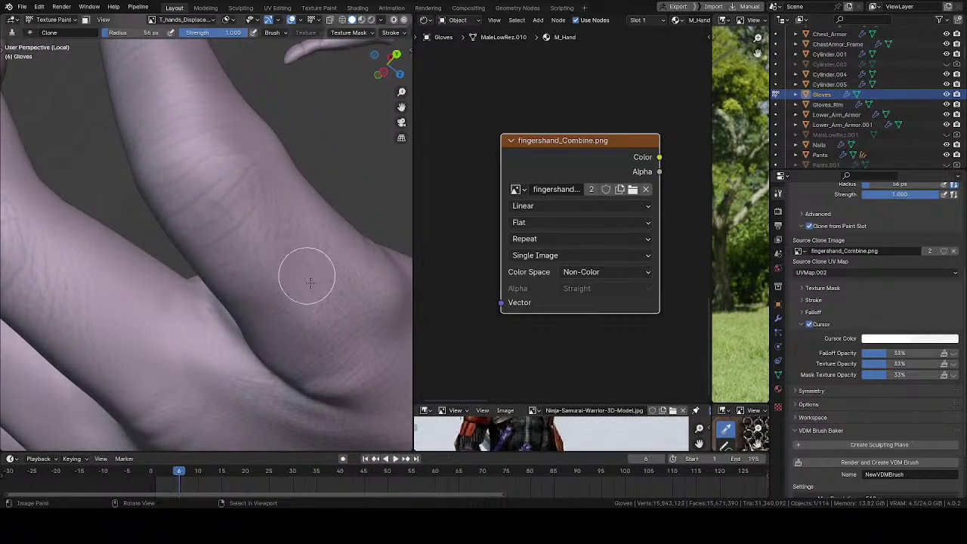
mouse_move(343, 261)
middle_mouse_down()
mouse_move(287, 219)
mouse_move(305, 179)
middle_mouse_up()
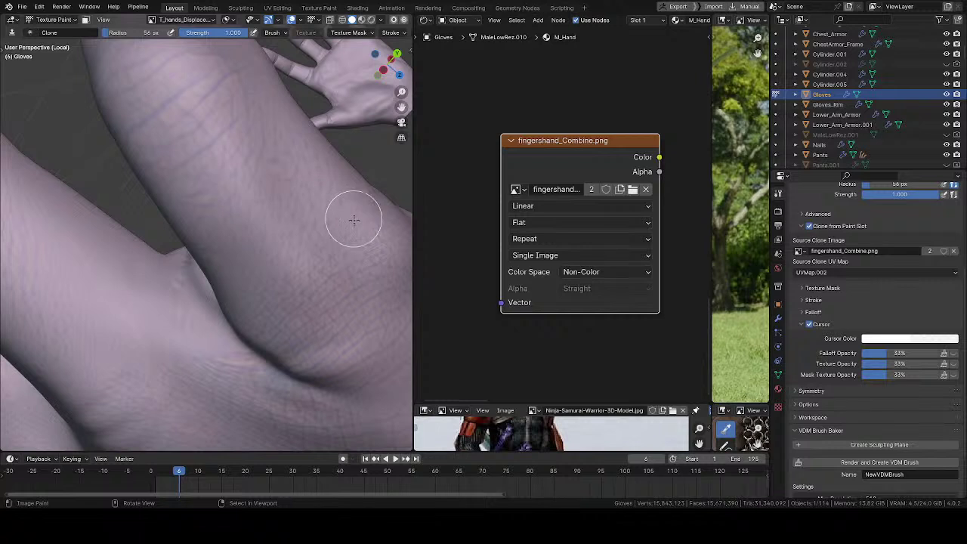
- Clone skin detail around the inner side of the finger and down to the web at its base
middle_click_drag(354, 216, 270, 254)
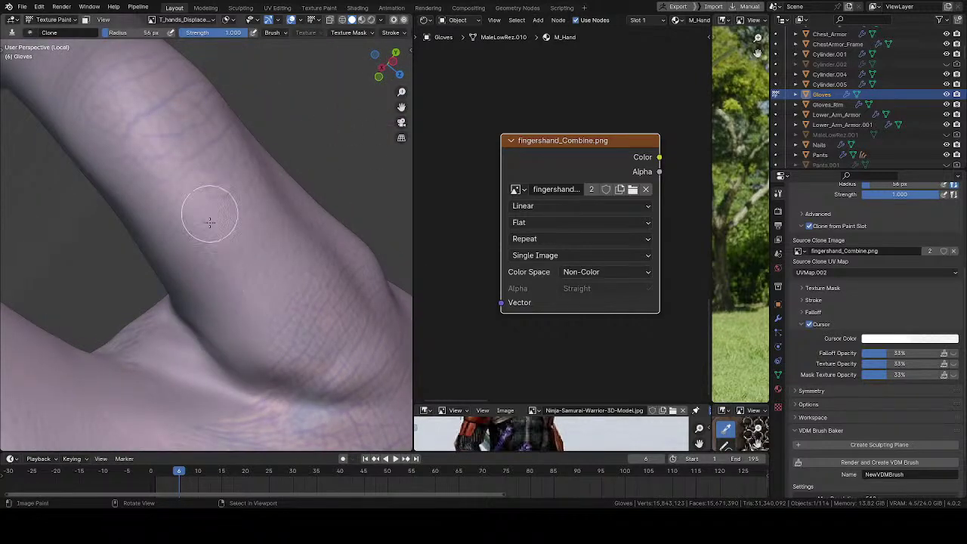
mouse_move(132, 131)
middle_mouse_down("shift")
mouse_move(218, 204)
mouse_move(234, 188)
middle_mouse_up("shift")
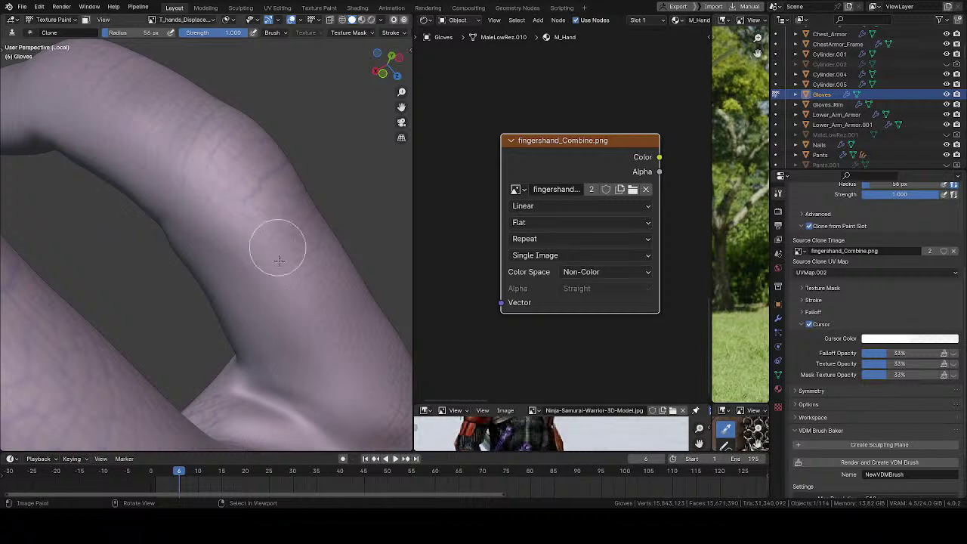
middle_click_drag(278, 320, 253, 264, "shift")
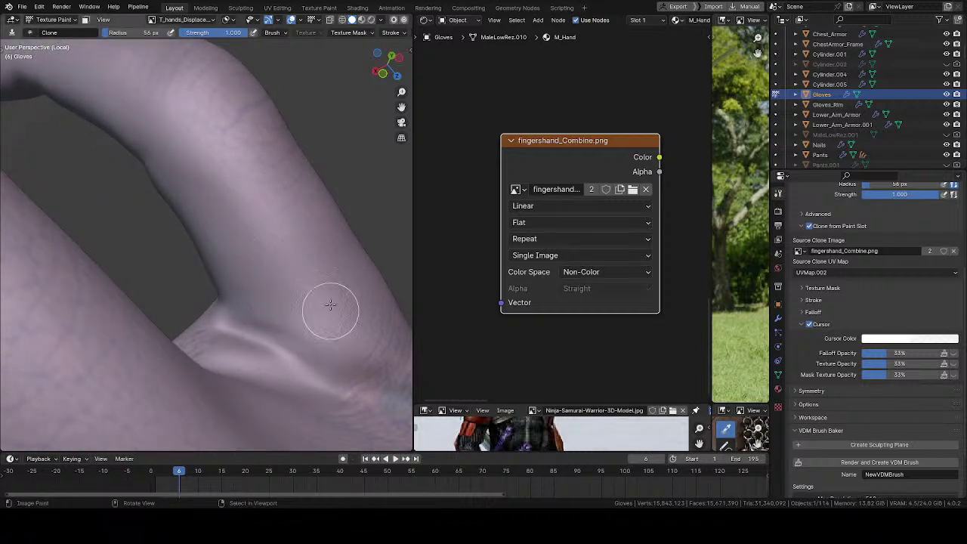
middle_click_drag(349, 341, 245, 263)
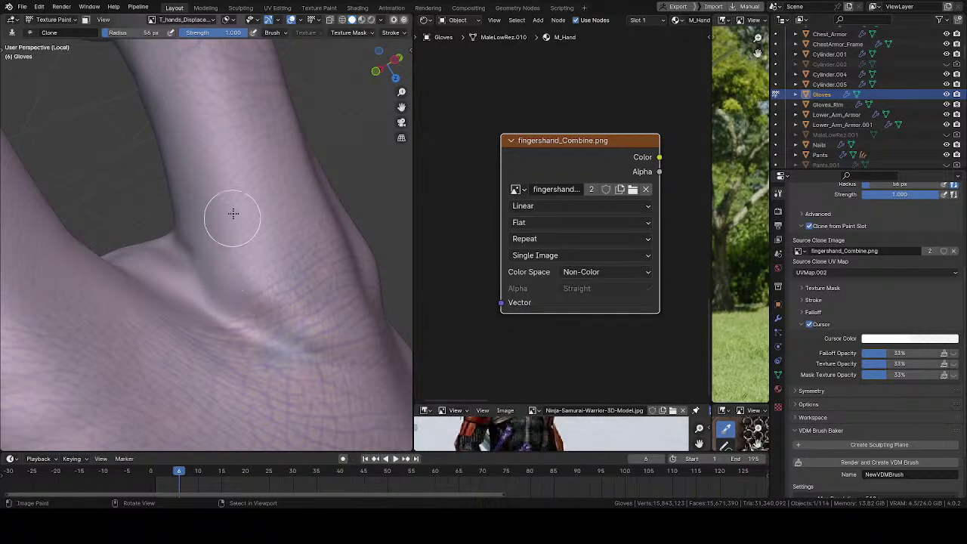
- Review the whole back of the hand and save the blend file
scroll(233, 215, "down", 5)
mouse_move(209, 317)
middle_mouse_down()
mouse_move(242, 319)
mouse_move(239, 366)
mouse_move(170, 282)
middle_mouse_up()
key("ctrl+s")
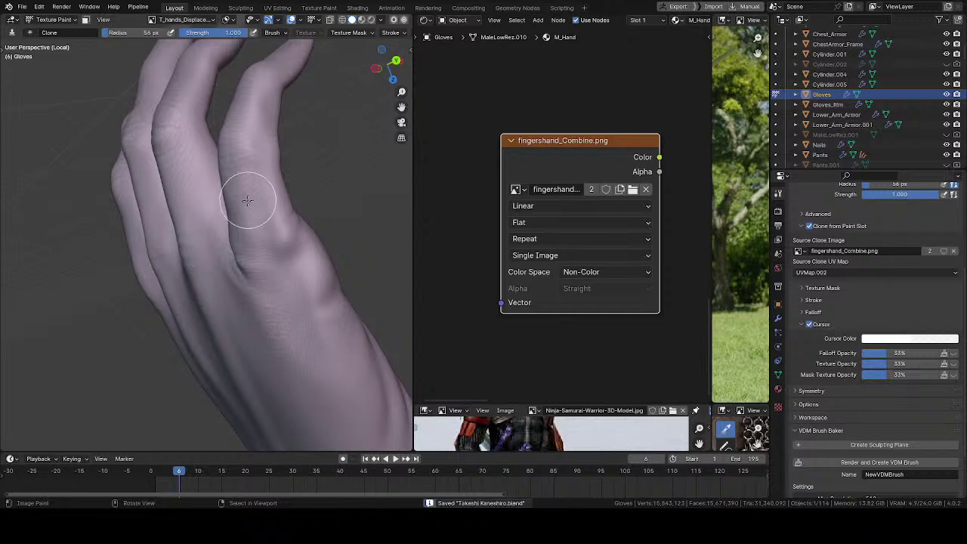
- Clone skin wrinkles over the back of the thumb's knuckle and the segment below it
mouse_move(248, 199)
middle_mouse_down()
mouse_move(298, 199)
mouse_move(274, 188)
mouse_move(284, 202)
mouse_move(313, 194)
mouse_move(262, 258)
mouse_move(327, 194)
mouse_move(313, 181)
mouse_move(276, 238)
mouse_move(226, 255)
middle_mouse_up()
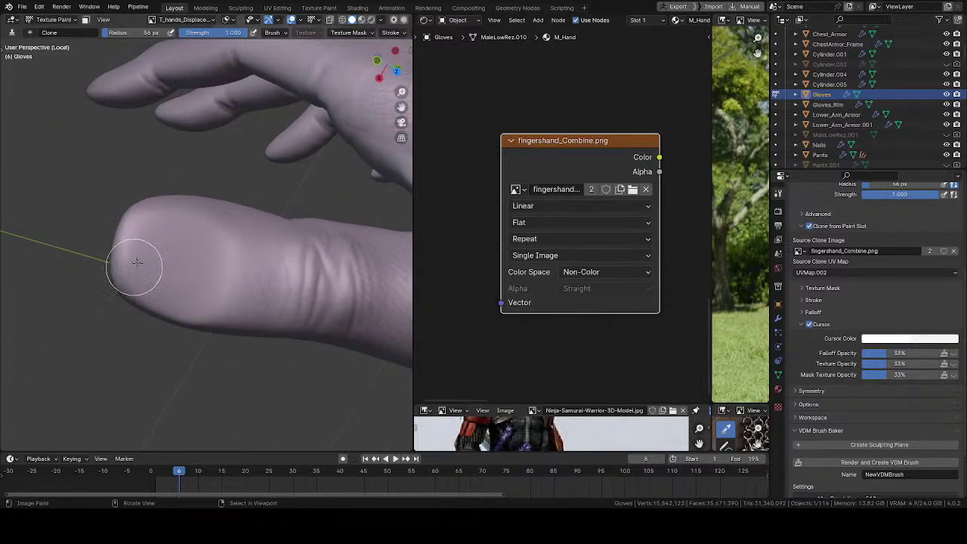
middle_click_drag(341, 254, 204, 243)
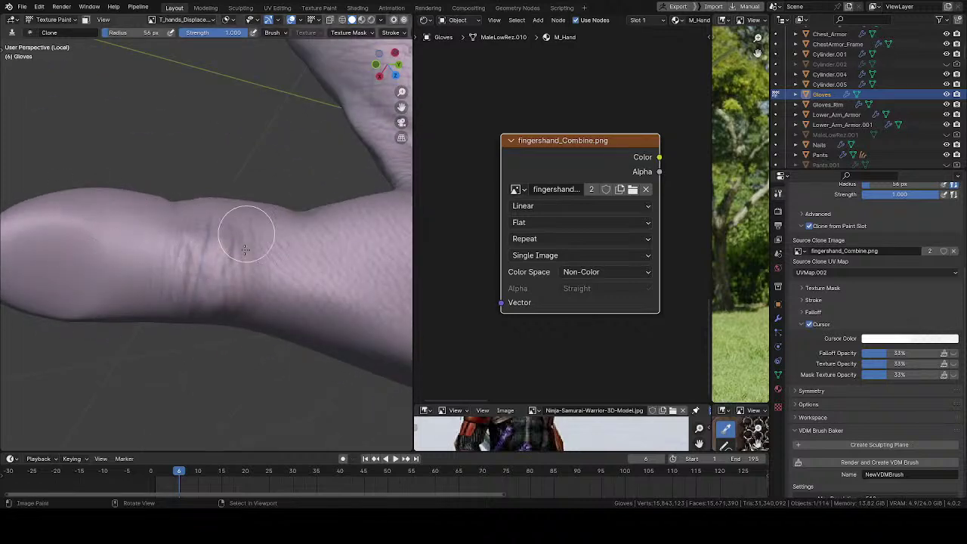
mouse_move(288, 241)
middle_mouse_down()
mouse_move(184, 222)
mouse_move(209, 214)
middle_mouse_up()
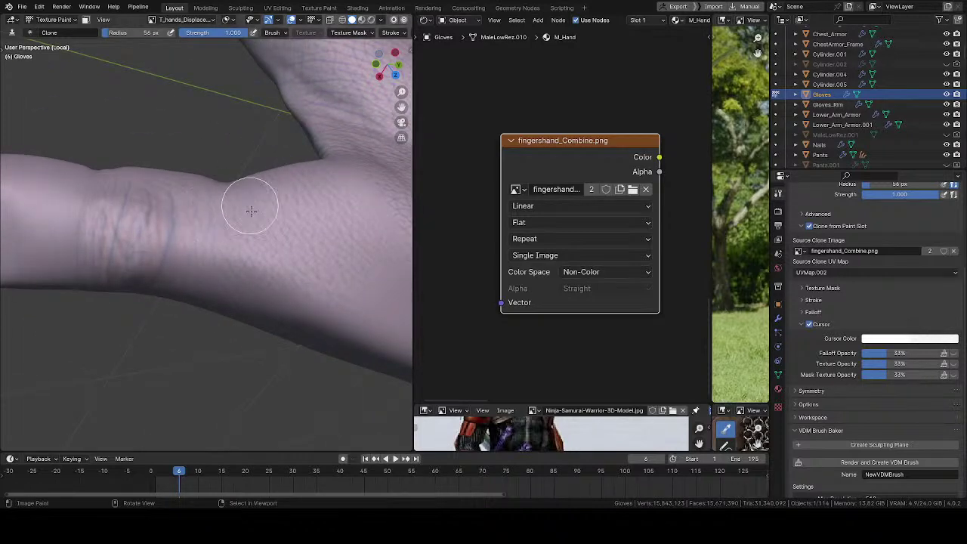
mouse_move(282, 190)
middle_mouse_down()
mouse_move(220, 218)
mouse_move(268, 186)
mouse_move(241, 198)
mouse_move(247, 178)
mouse_move(245, 196)
mouse_move(173, 224)
middle_mouse_up()
mouse_move(147, 179)
middle_mouse_down()
mouse_move(220, 244)
mouse_move(215, 148)
middle_mouse_up()
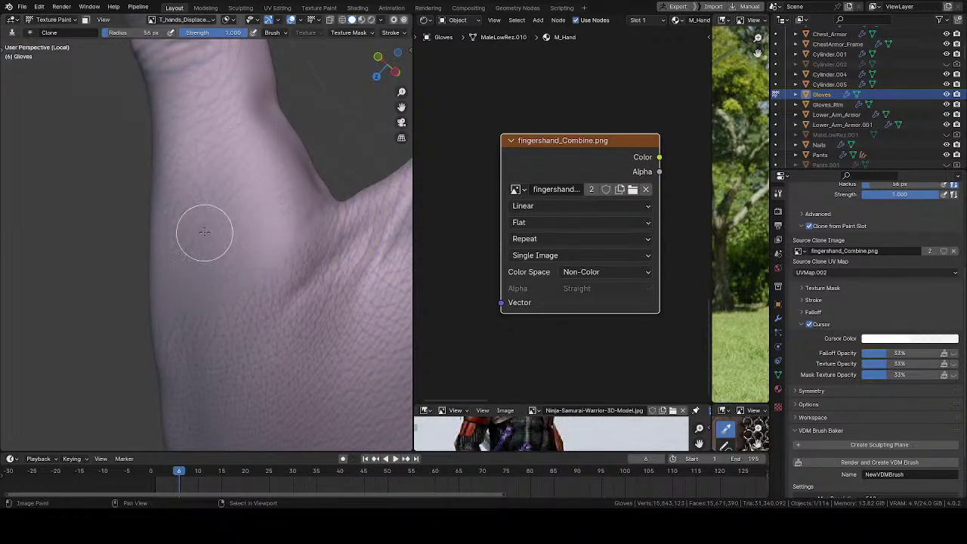
- Fill the smooth patch at the thumb's base with cloned skin detail, blending it into the back of the hand
middle_click_drag(204, 232, 249, 238)
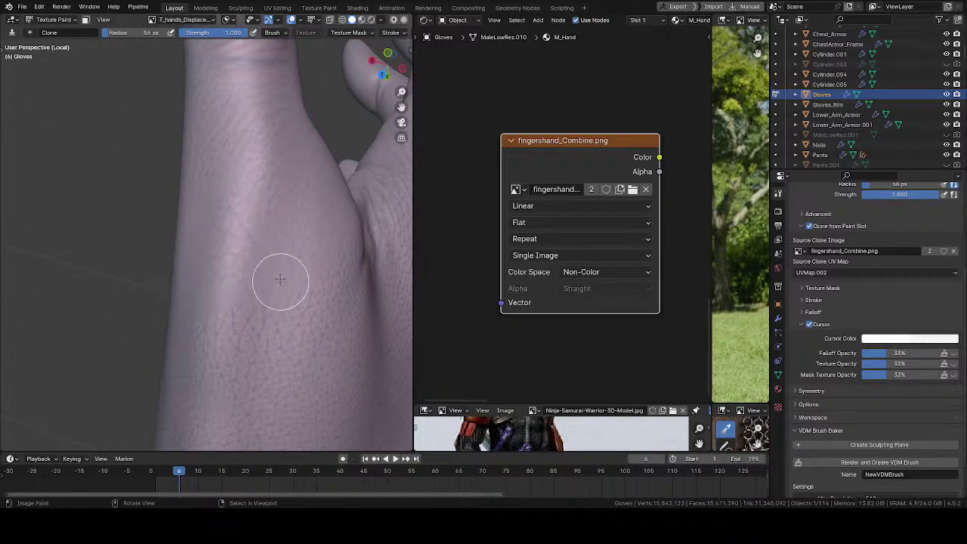
mouse_move(255, 290)
middle_mouse_down()
mouse_move(287, 263)
mouse_move(291, 278)
mouse_move(268, 280)
mouse_move(252, 256)
middle_mouse_up()
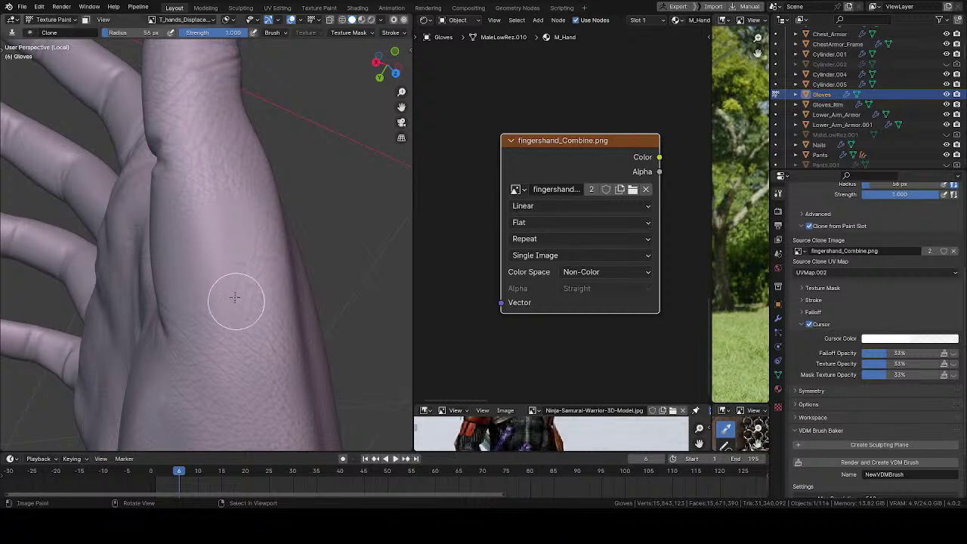
mouse_move(209, 300)
middle_mouse_down()
mouse_move(236, 240)
mouse_move(249, 250)
mouse_move(210, 277)
middle_mouse_up()
mouse_move(200, 227)
middle_mouse_down()
mouse_move(202, 236)
mouse_move(182, 236)
middle_mouse_up()
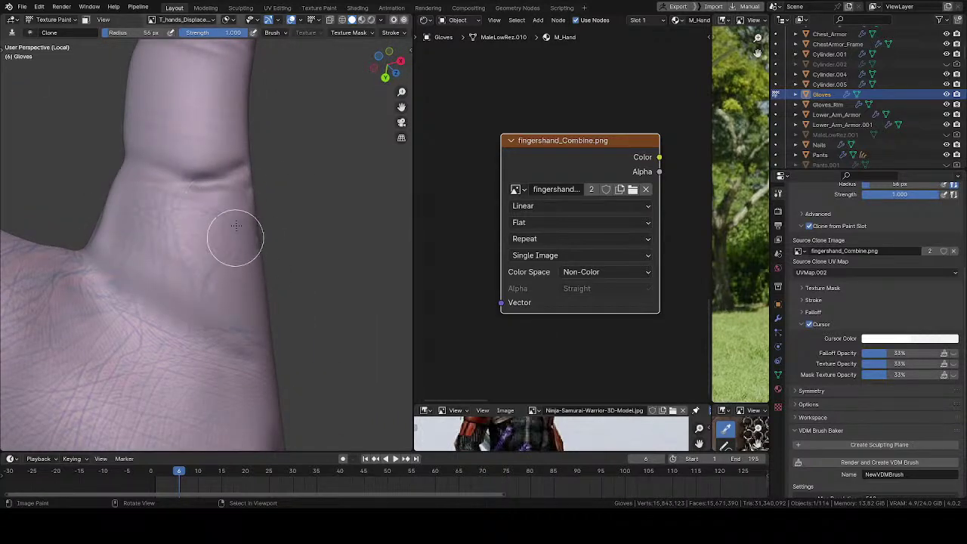
- Clone skin detail over the palm side of the thumb, from its lower segment up past the joint creases
middle_click_drag(235, 225, 205, 254)
middle_click_drag(184, 222, 173, 265)
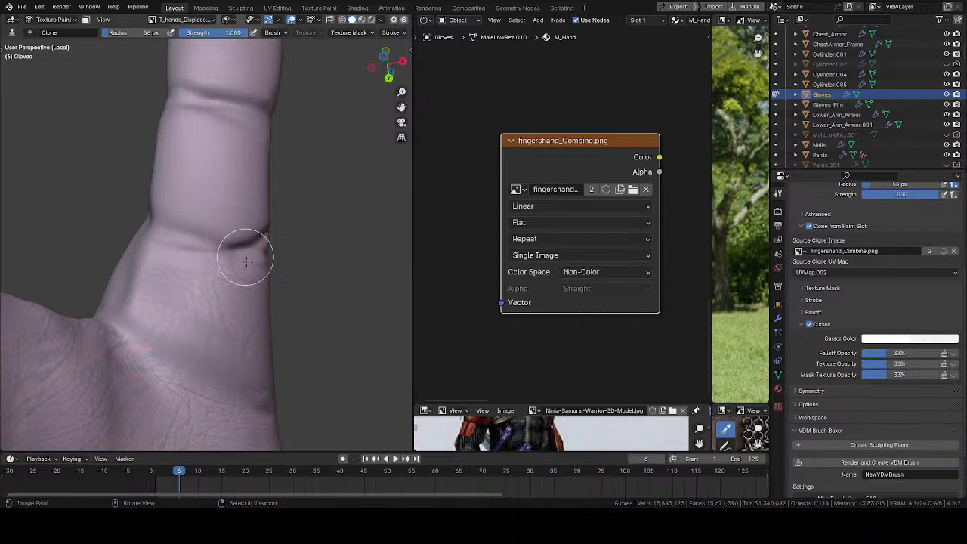
middle_click_drag(245, 262, 278, 351, "shift")
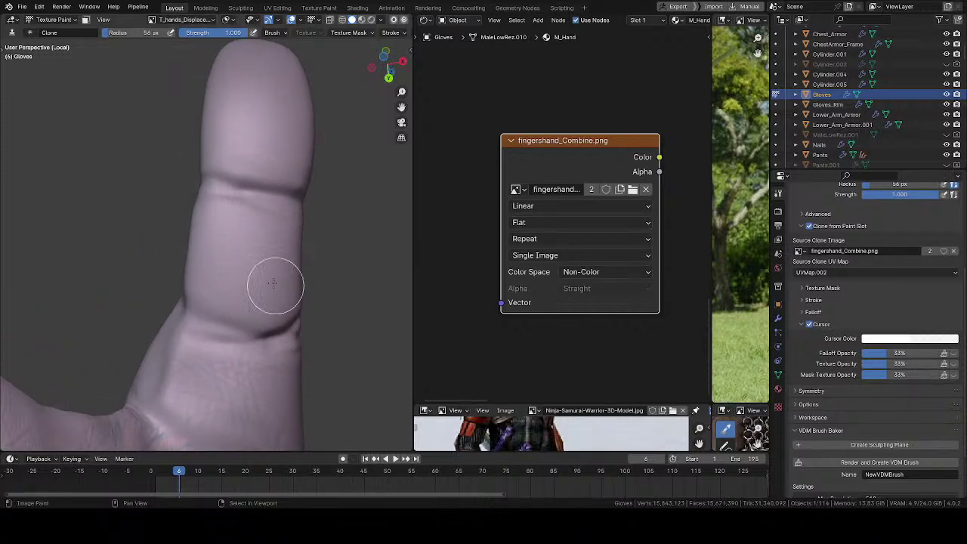
middle_click_drag(280, 285, 262, 386, "shift")
mouse_move(262, 386)
middle_mouse_down("ctrl")
mouse_move(253, 305)
mouse_move(302, 129)
middle_mouse_up("ctrl")
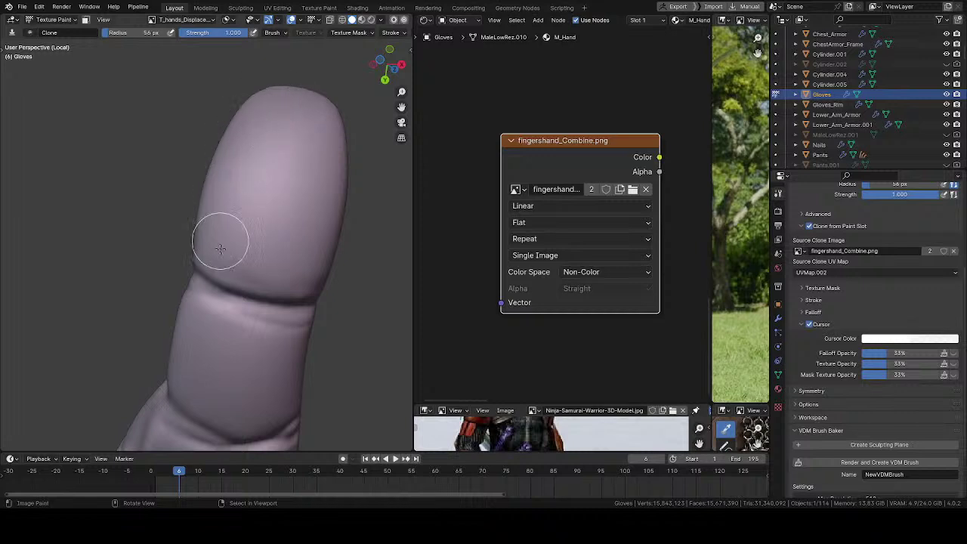
- Clone skin detail around the thumb's tip pad and down the inner side of the thumb
middle_click_drag(258, 159, 240, 244)
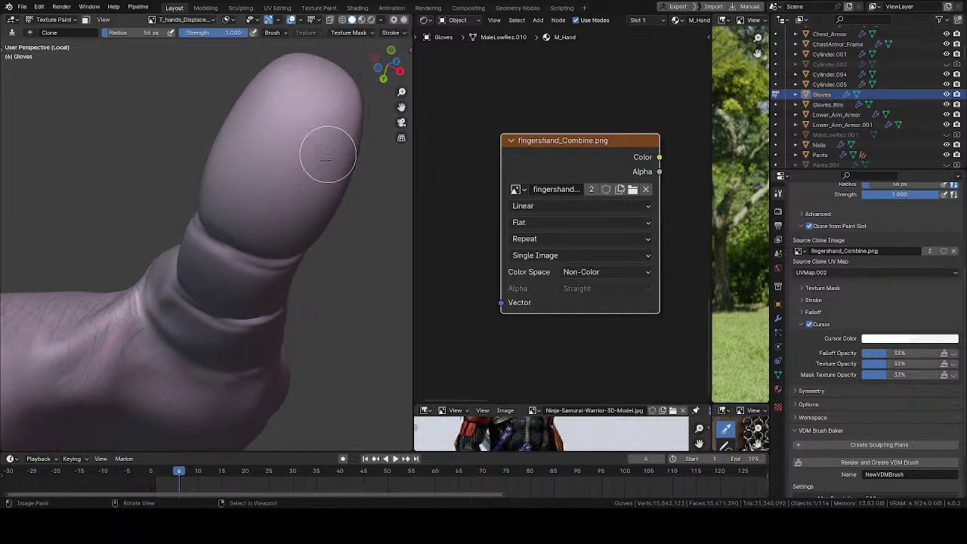
middle_click_drag(328, 151, 285, 259)
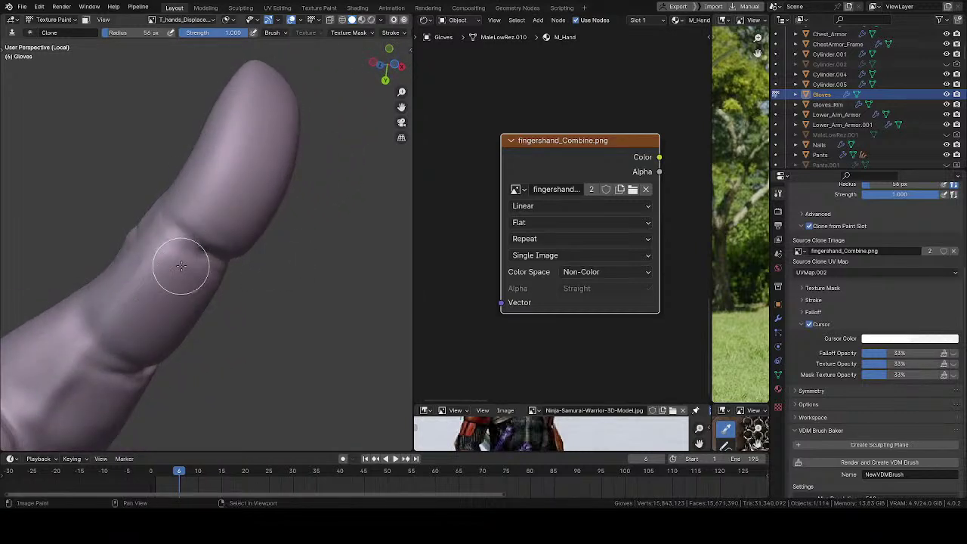
middle_click_drag(184, 259, 249, 173)
middle_click_drag(169, 252, 185, 280)
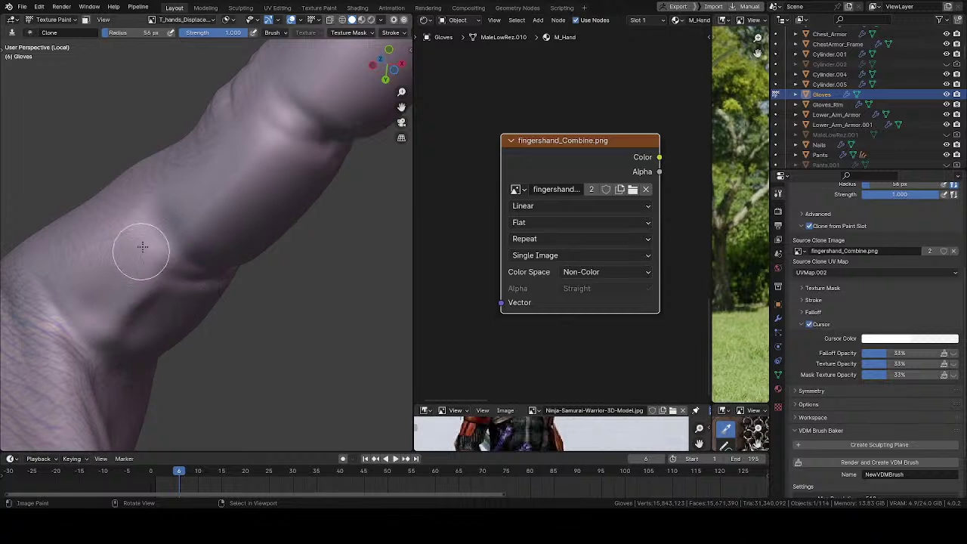
middle_click_drag(71, 287, 68, 255)
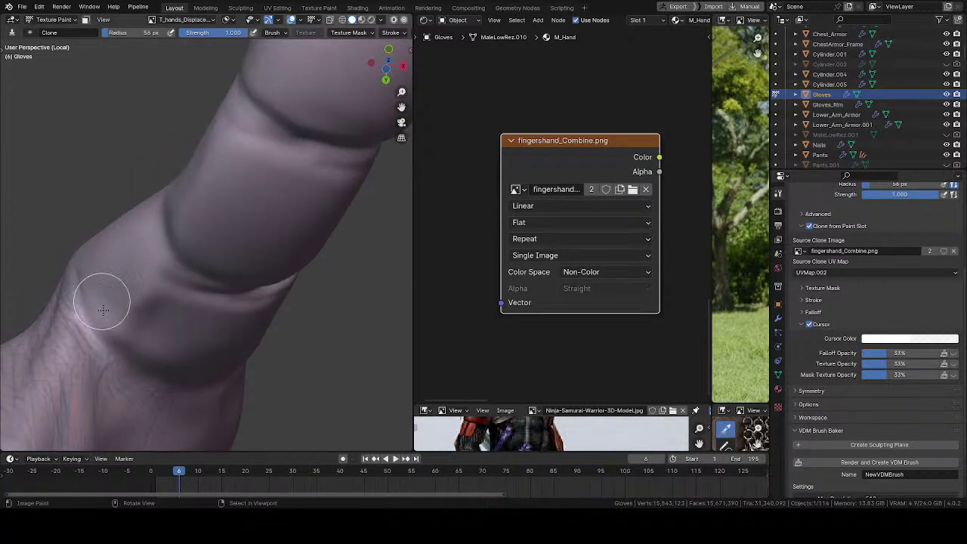
- Blend cloned skin creases where the base of the thumb meets the palm
mouse_move(136, 327)
middle_mouse_down()
mouse_move(140, 242)
mouse_move(165, 117)
middle_mouse_up()
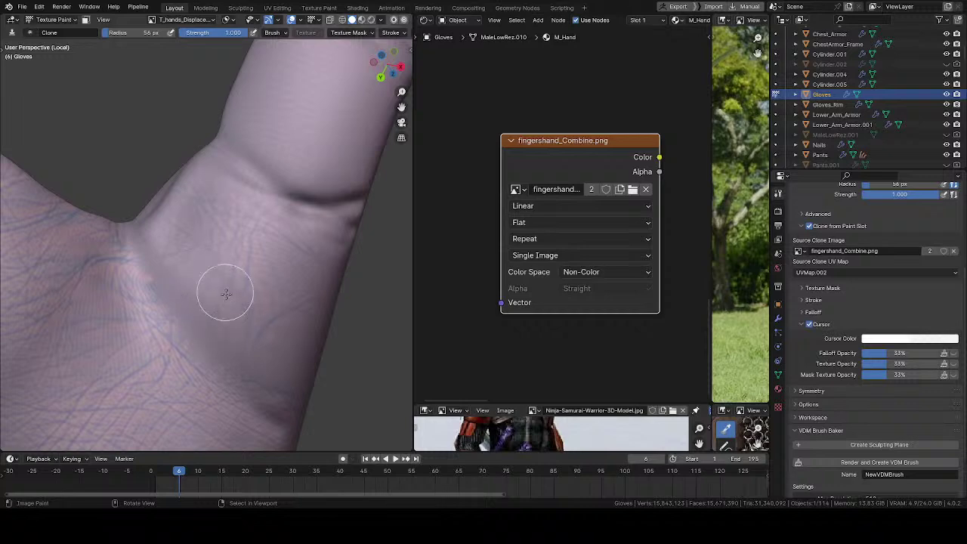
mouse_move(226, 294)
middle_mouse_down()
mouse_move(250, 311)
mouse_move(232, 244)
middle_mouse_up()
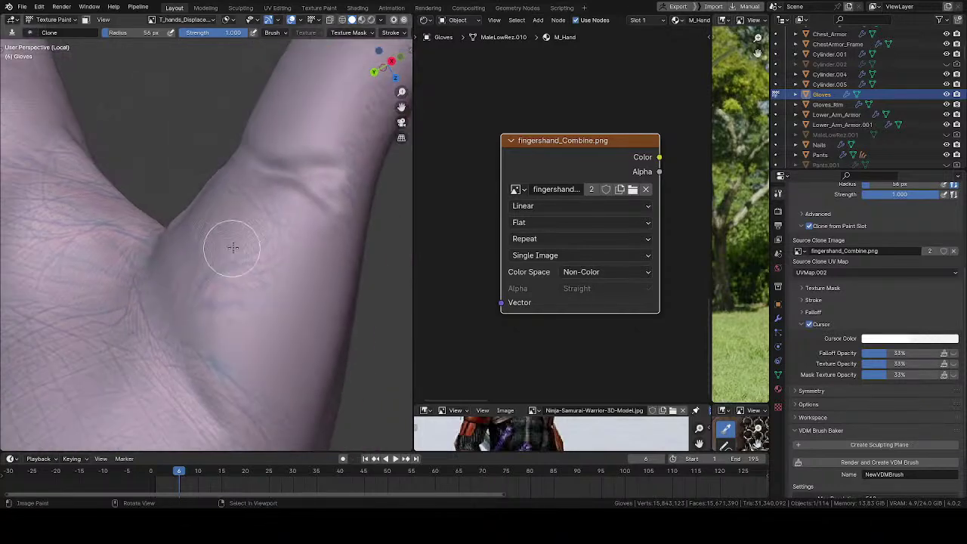
scroll(226, 331, "down", 4)
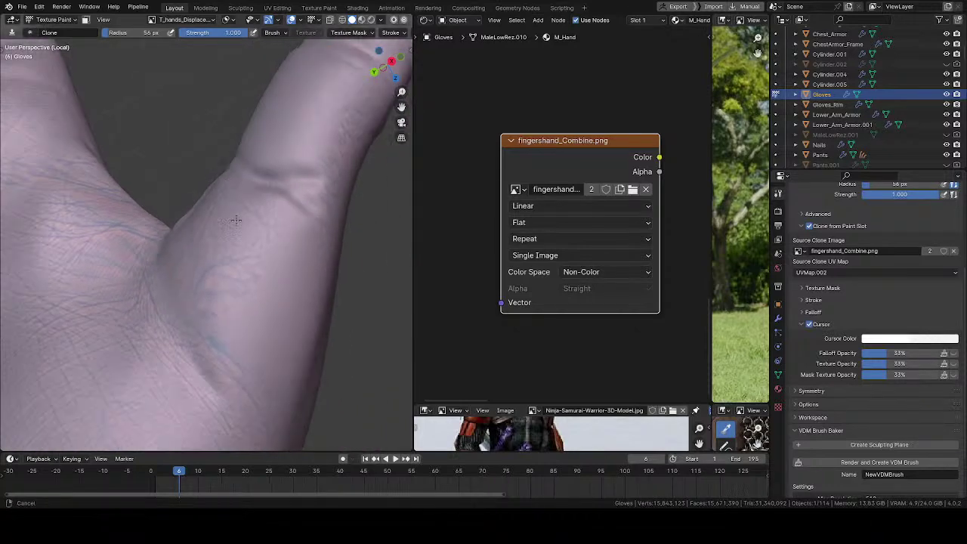
middle_click_drag(215, 261, 154, 245)
middle_click_drag(206, 271, 218, 297)
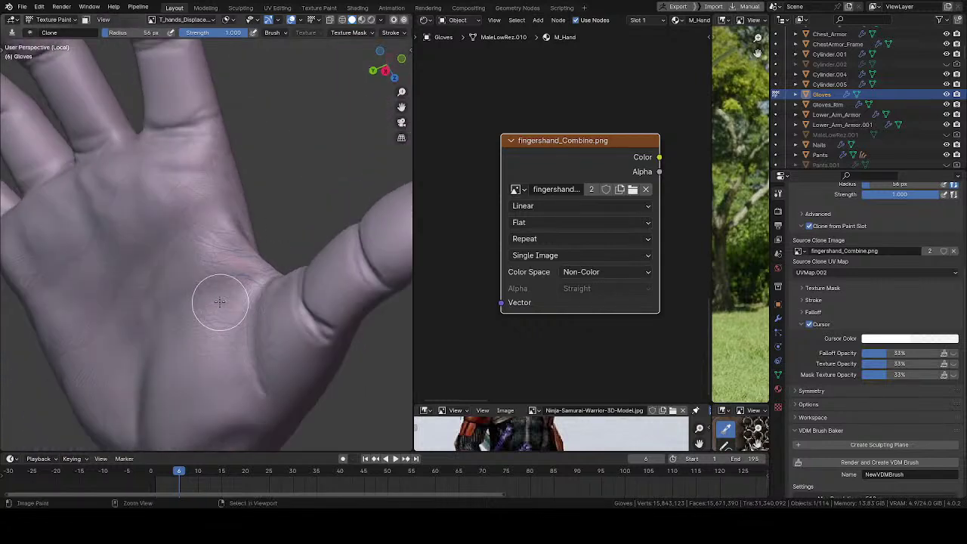
- Save the painted work and switch the Gloves object from Texture Paint to Object Mode
middle_click_drag(216, 223, 220, 216)
key("q")
left_click(200, 222)
key("ctrl+Tab")
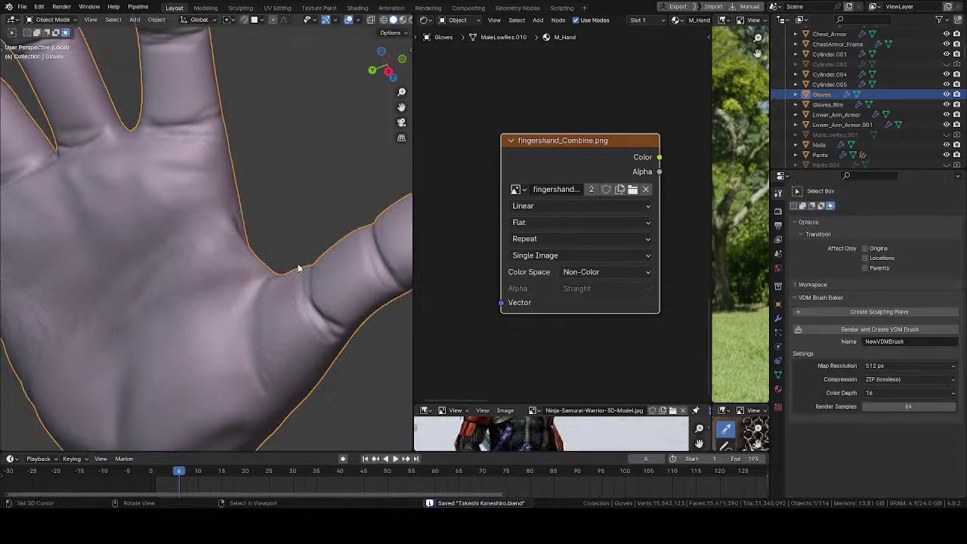
- Hide the viewport overlays to view the palm and thumb without the selection outline
scroll(298, 265, "down", 3)
middle_click_drag(298, 264, 292, 273)
key("shift+alt+z")
middle_click_drag(285, 202, 309, 209)
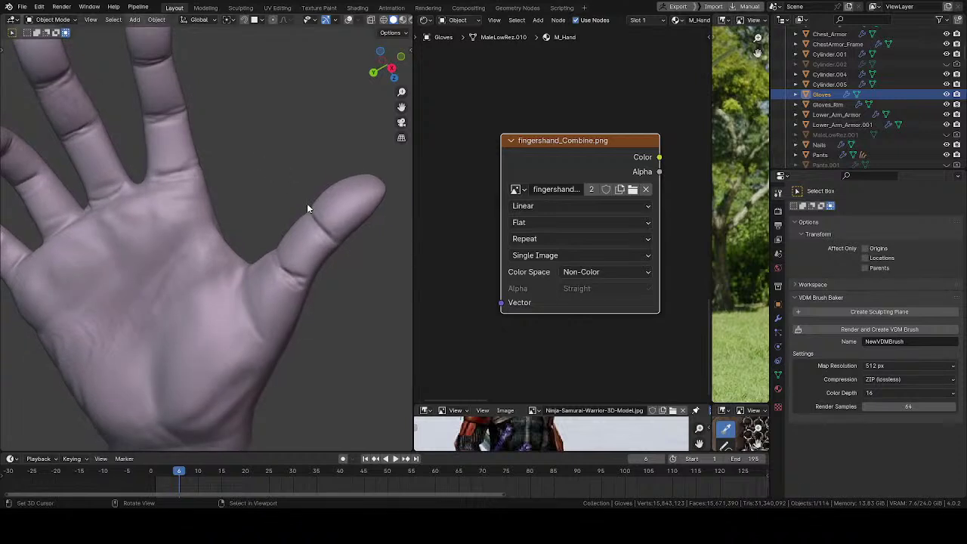
- Show the Gloves mesh's UV maps and select the T_hands_Displacement image node in the M_Hand material
left_click(778, 374)
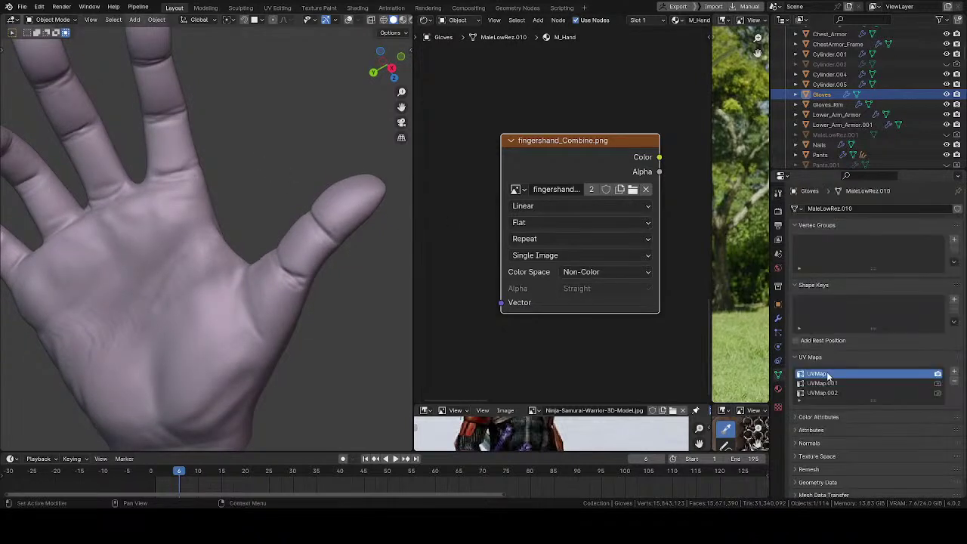
middle_click_drag(493, 98, 453, 107)
scroll(544, 215, "down", 9)
middle_click_drag(590, 198, 531, 219)
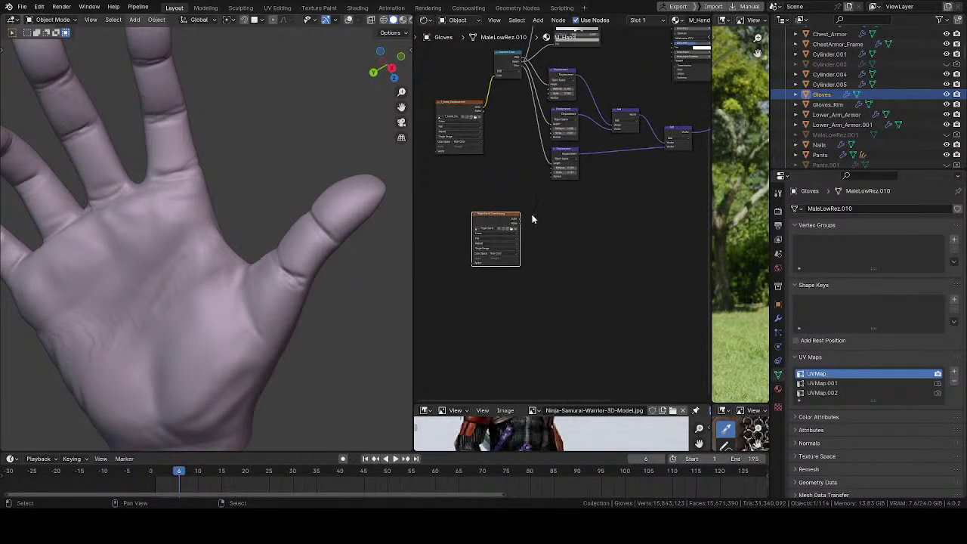
middle_click_drag(497, 179, 546, 249)
scroll(559, 208, "up", 6)
middle_click_drag(475, 156, 617, 173)
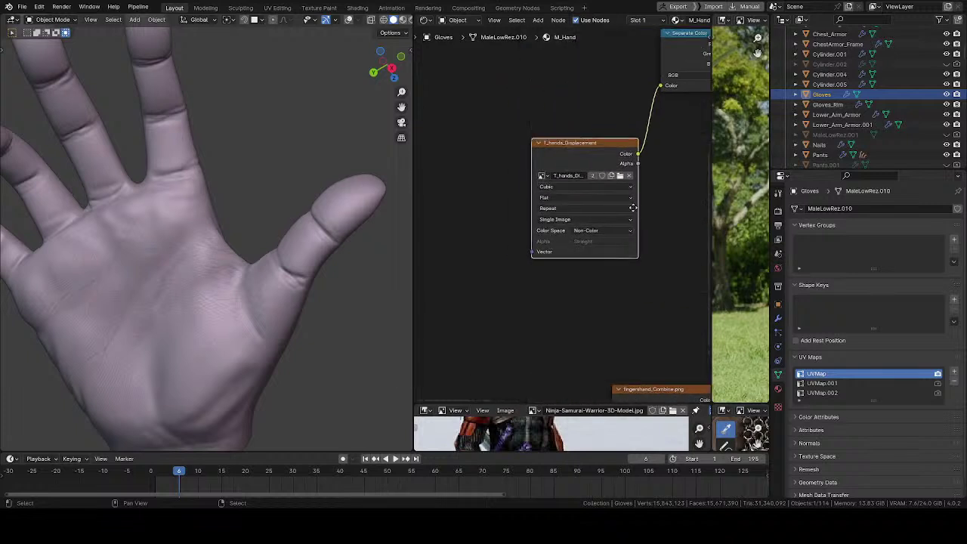
- Save the blend file and switch the viewport to rendered shading with the back of the hand in view
scroll(263, 215, "up", 2)
mouse_move(263, 221)
middle_mouse_down()
mouse_move(147, 264)
mouse_move(265, 233)
mouse_move(220, 273)
mouse_move(192, 345)
mouse_move(222, 260)
mouse_move(247, 294)
mouse_move(274, 212)
mouse_move(362, 268)
mouse_move(273, 419)
mouse_move(322, 307)
mouse_move(266, 196)
middle_mouse_up()
key("ctrl+s")
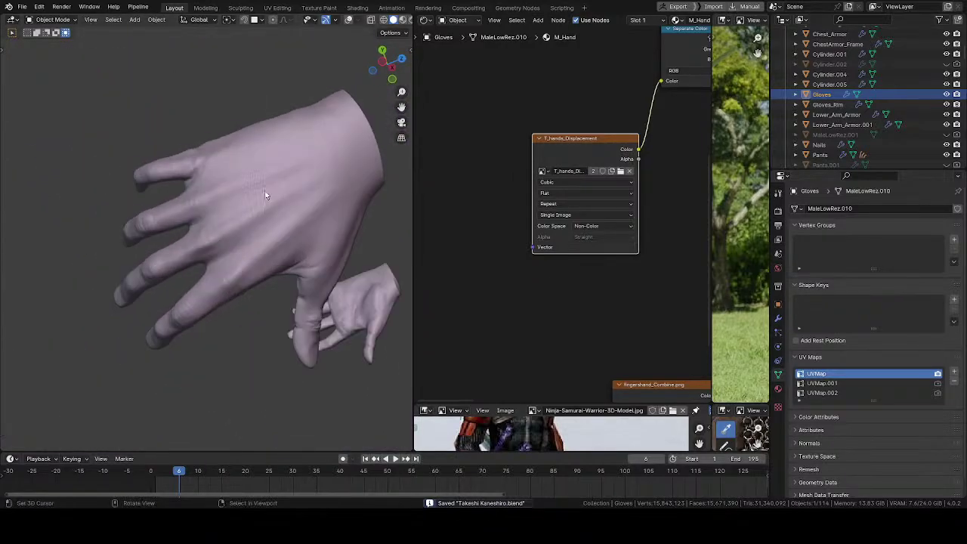
key("z")
left_click(335, 152)
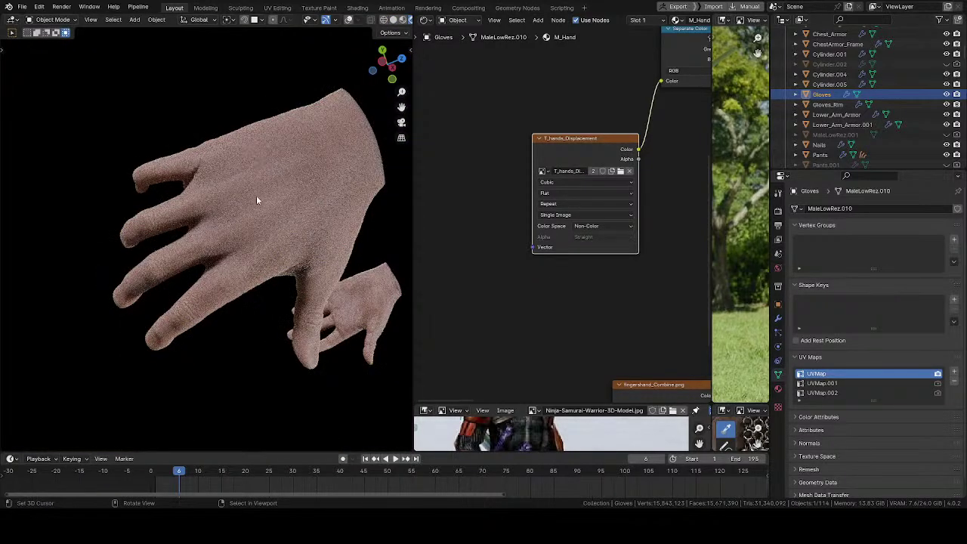
- Examine the rendered skin detail on the thumb, the back of the hand and the palm side of the fingers
middle_click_drag(254, 218, 245, 321)
middle_click_drag(204, 249, 325, 279)
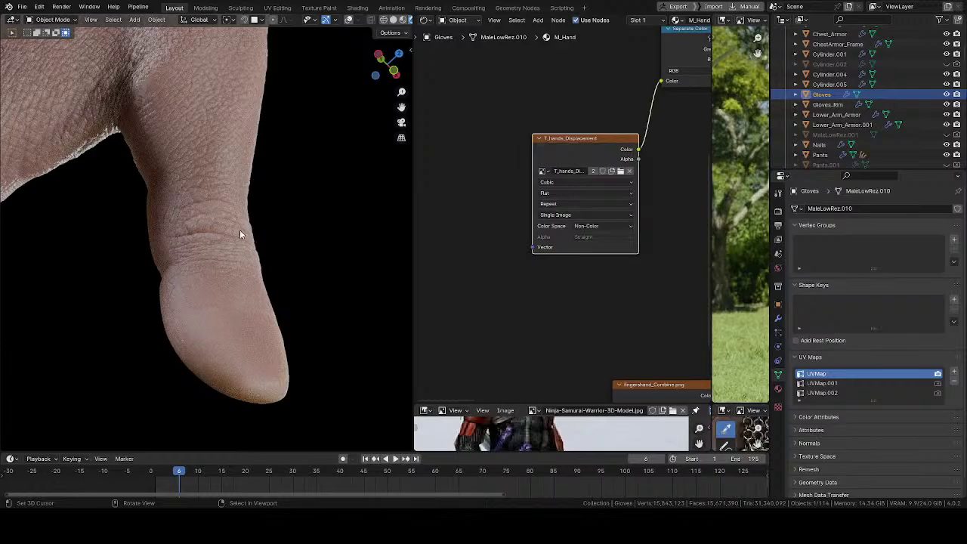
middle_click_drag(240, 229, 129, 280)
middle_click_drag(267, 164, 248, 287, "shift")
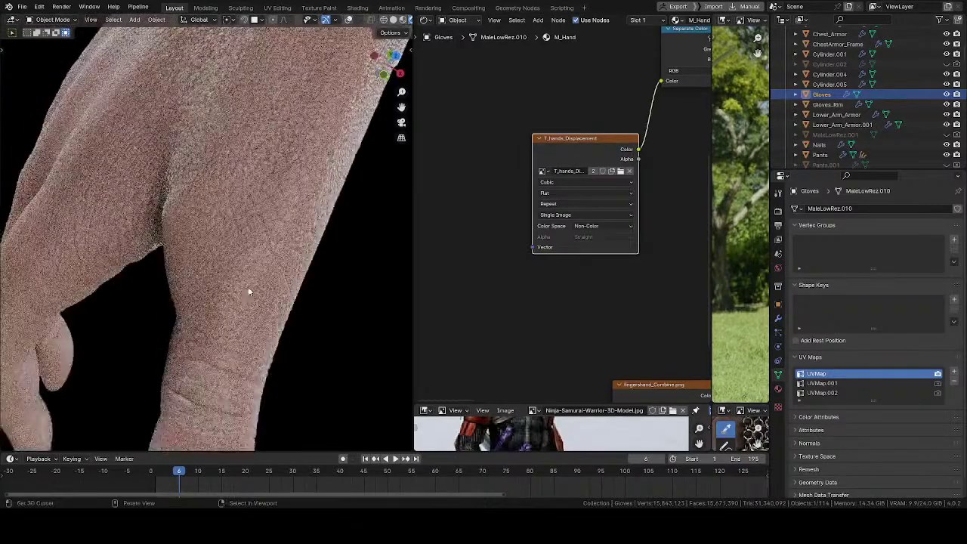
scroll(253, 265, "down", 2)
middle_click_drag(252, 244, 339, 179)
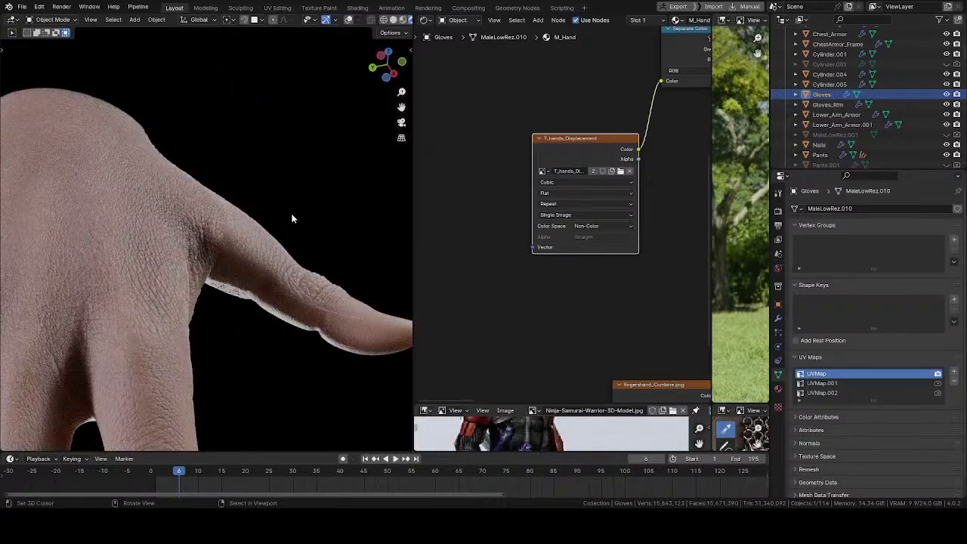
middle_click_drag(163, 239, 330, 188, "shift")
middle_click_drag(325, 235, 244, 129)
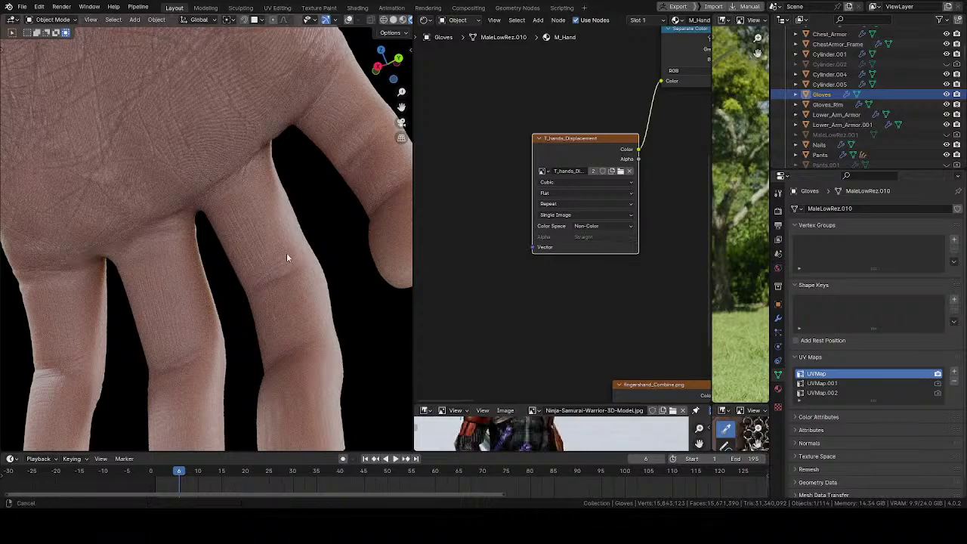
middle_click_drag(286, 252, 323, 207)
middle_click_drag(211, 205, 231, 194)
- Examine the rendered skin around the thumb's base and the web between thumb and index finger from several sides
middle_click_drag(277, 116, 296, 295)
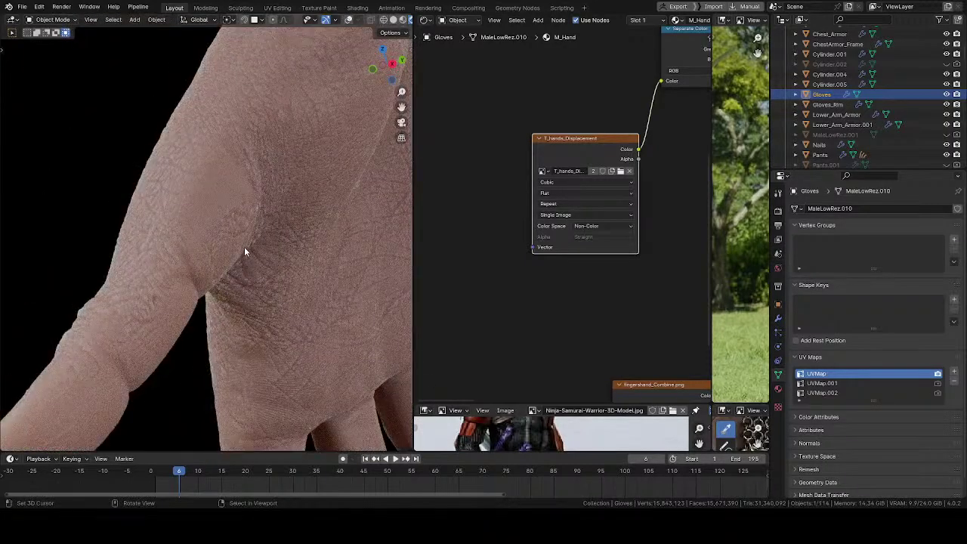
middle_click_drag(265, 217, 307, 309)
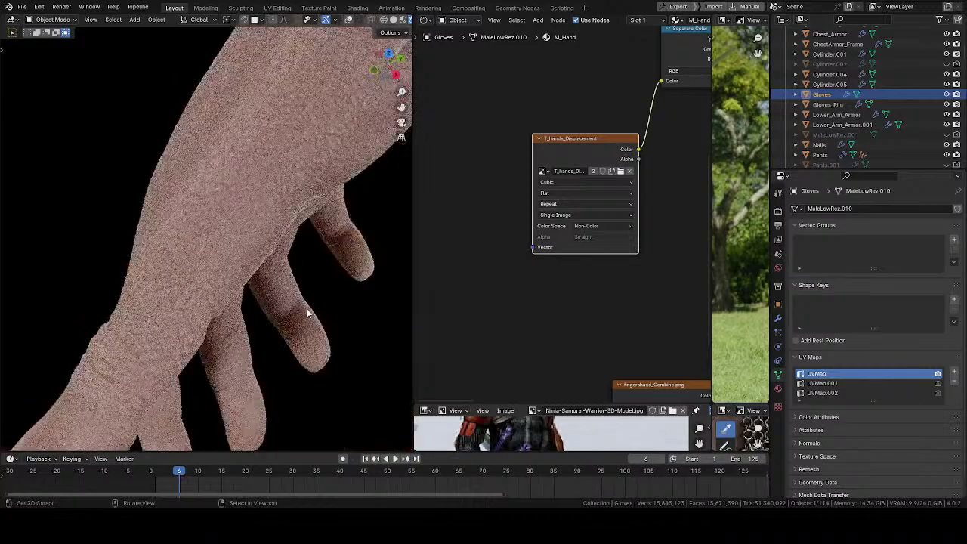
middle_click_drag(252, 207, 254, 235)
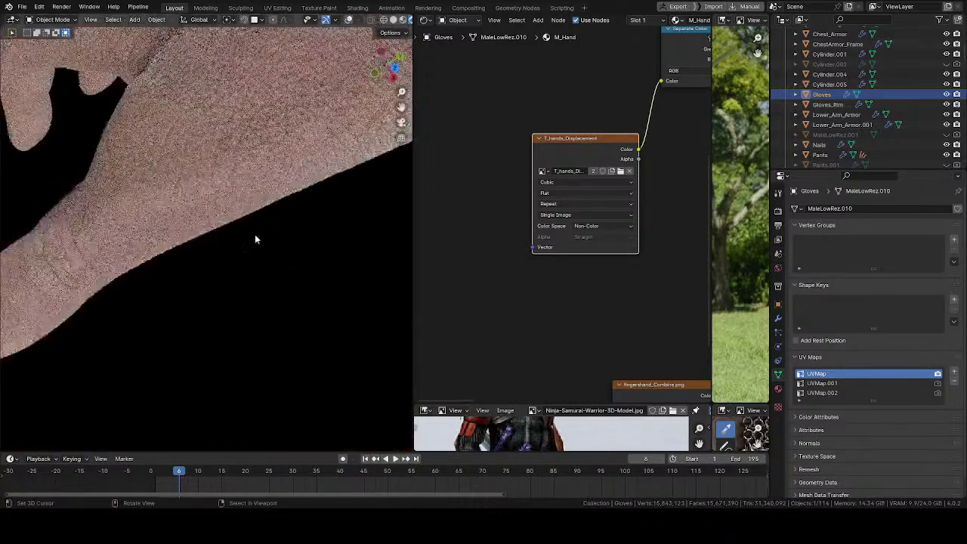
scroll(264, 233, "down", 3)
scroll(264, 238, "up", 3)
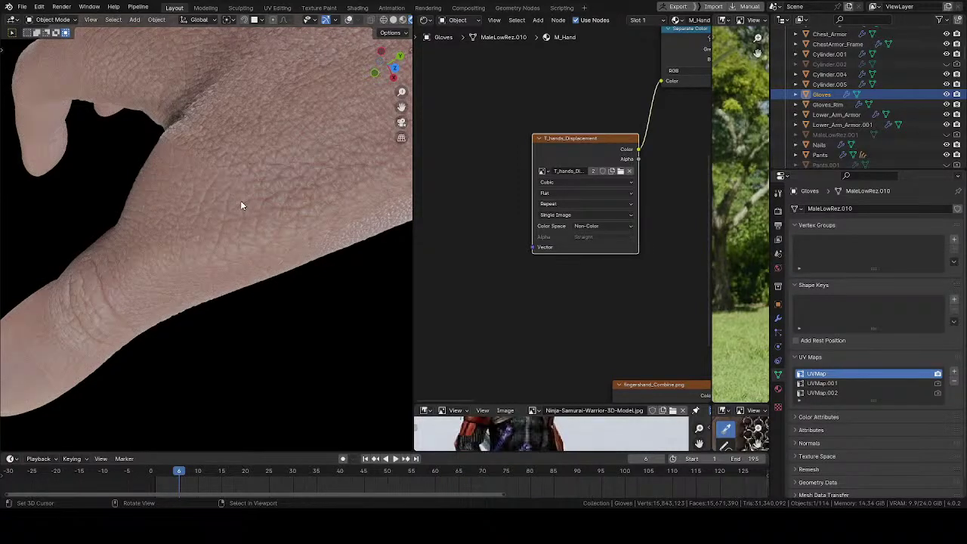
middle_click_drag(241, 201, 305, 289)
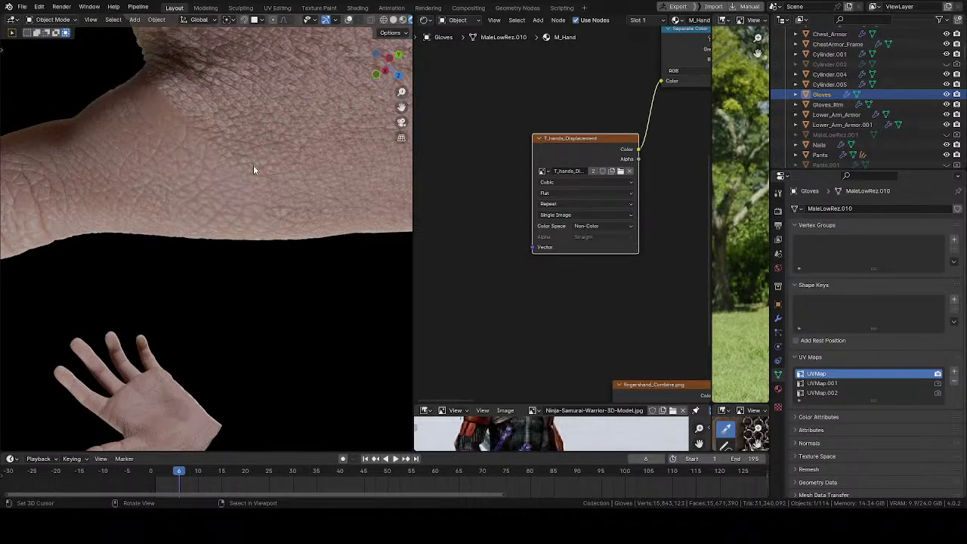
middle_click_drag(254, 115, 237, 265)
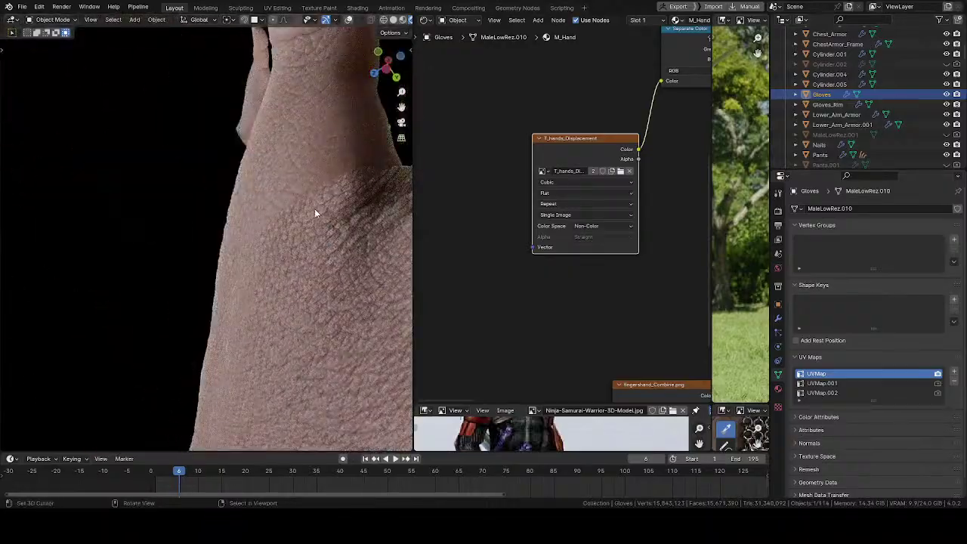
middle_click_drag(314, 208, 345, 243)
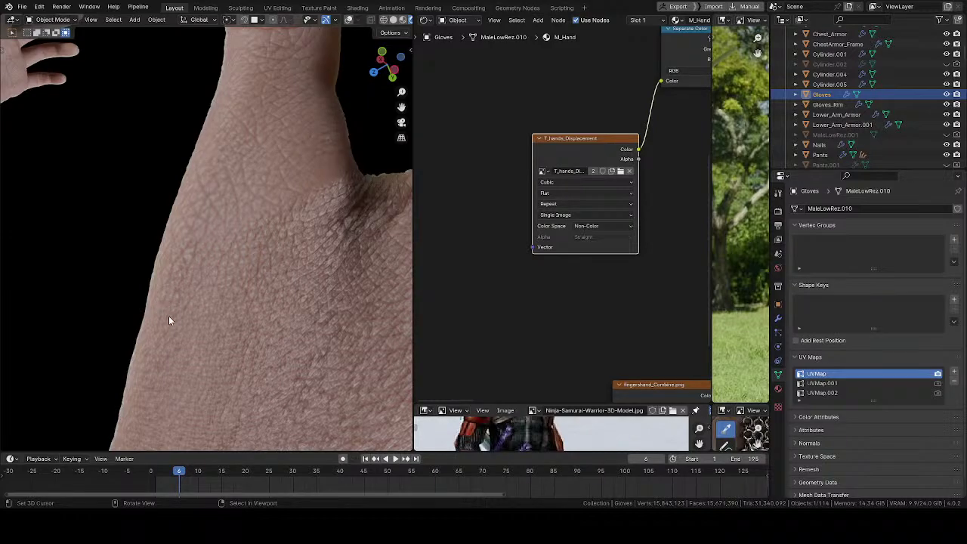
middle_click_drag(186, 301, 333, 295)
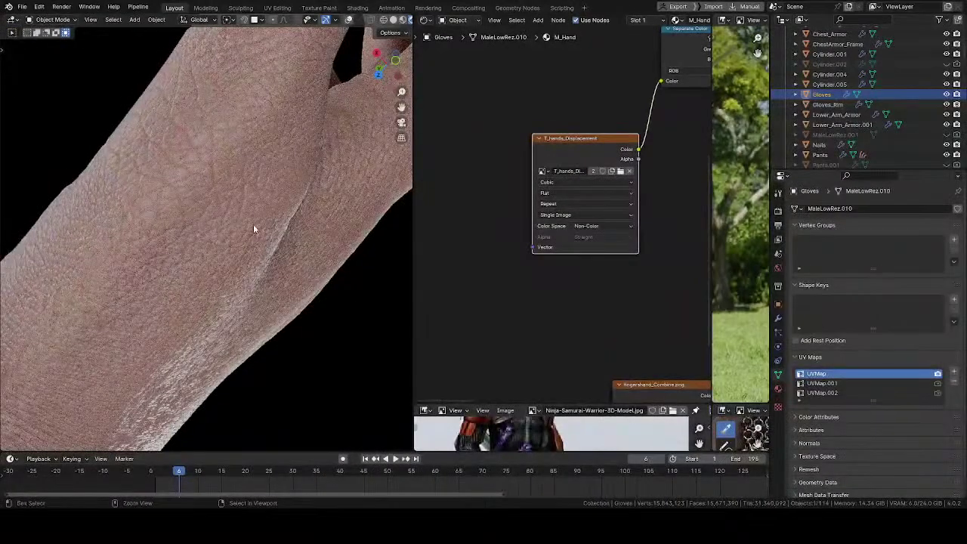
- Bring the whole palm into the rendered view and save the blend file
scroll(253, 230, "down", 7)
middle_click_drag(252, 295, 224, 287)
scroll(225, 287, "up", 4)
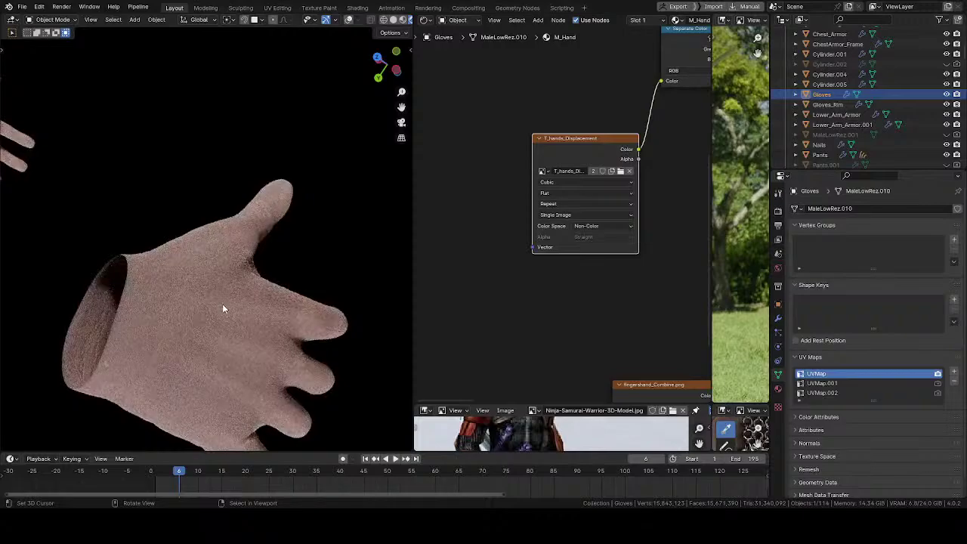
middle_click_drag(200, 324, 361, 112)
middle_click_drag(182, 356, 279, 192, "shift")
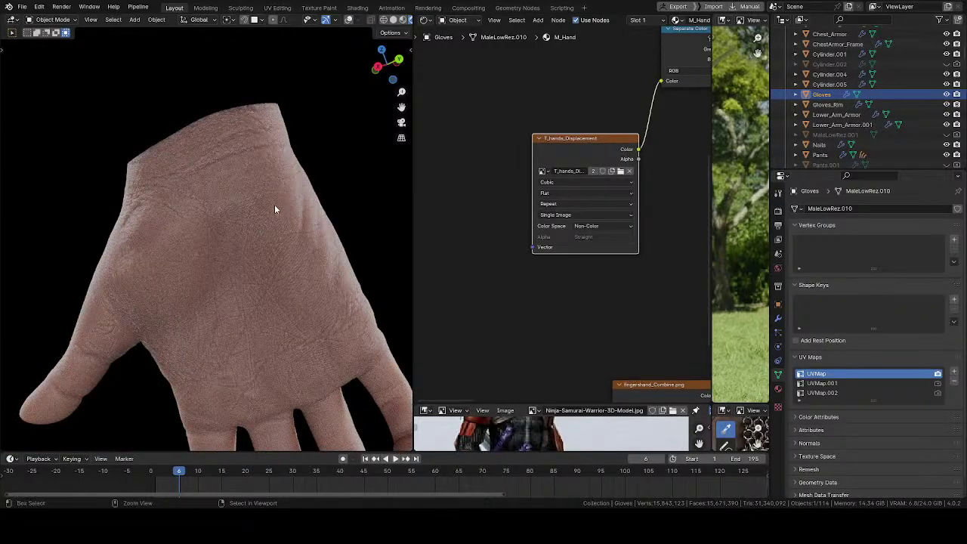
key("ctrl+s")
- Examine the rendered thumb from the palm side and the tip, and review the back of the hand and fingers
middle_click_drag(186, 327, 270, 225, "ctrl")
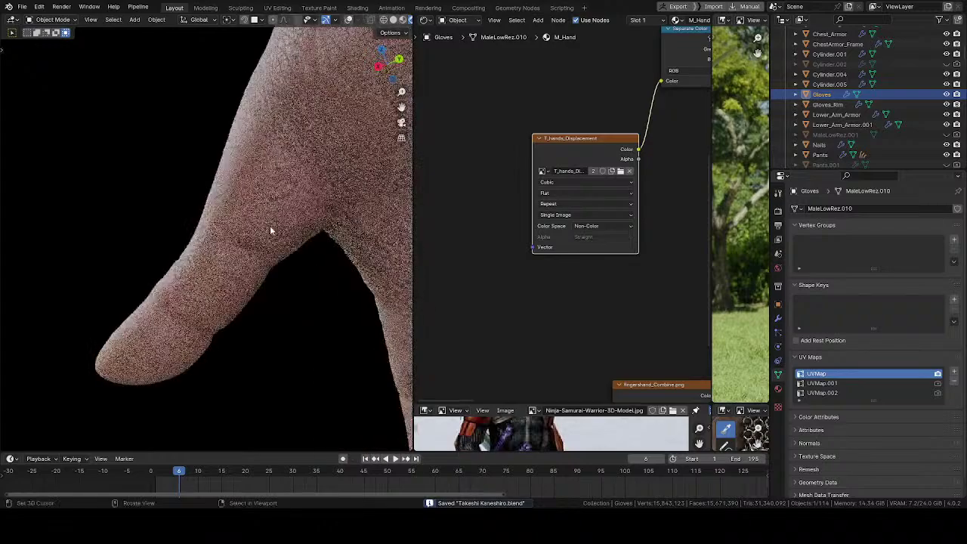
middle_click_drag(257, 285, 179, 264)
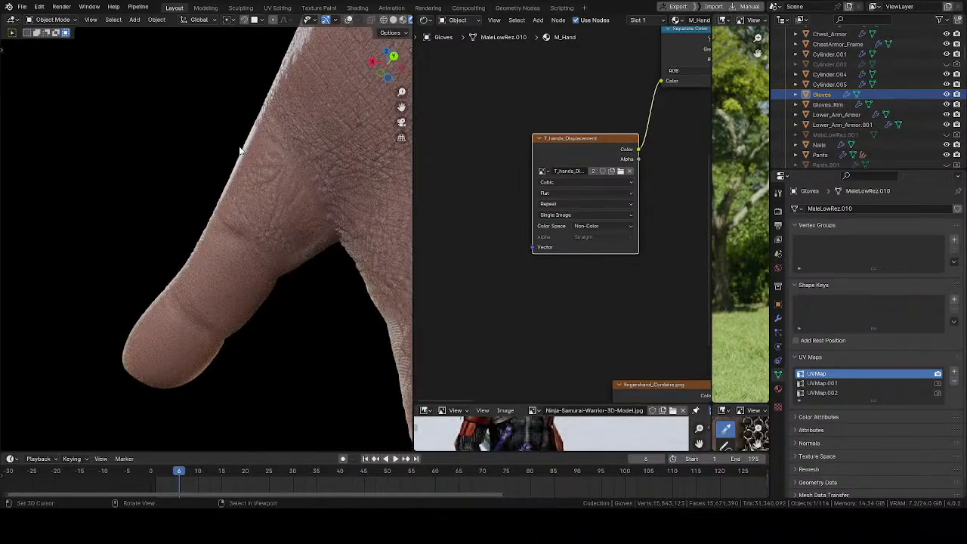
middle_click_drag(205, 204, 308, 198)
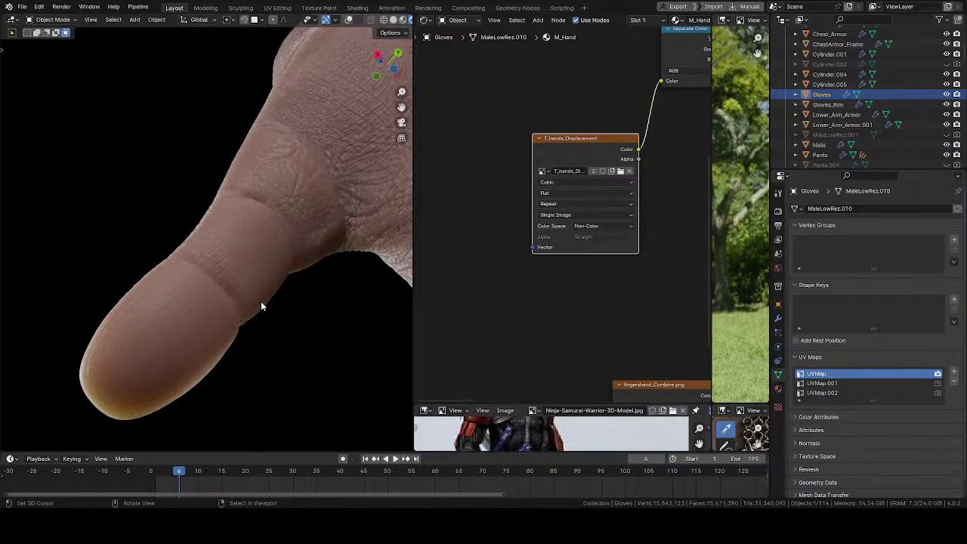
mouse_move(261, 303)
middle_mouse_down("ctrl")
mouse_move(170, 242)
mouse_move(273, 298)
mouse_move(261, 317)
middle_mouse_up("ctrl")
middle_click_drag(281, 271, 194, 427)
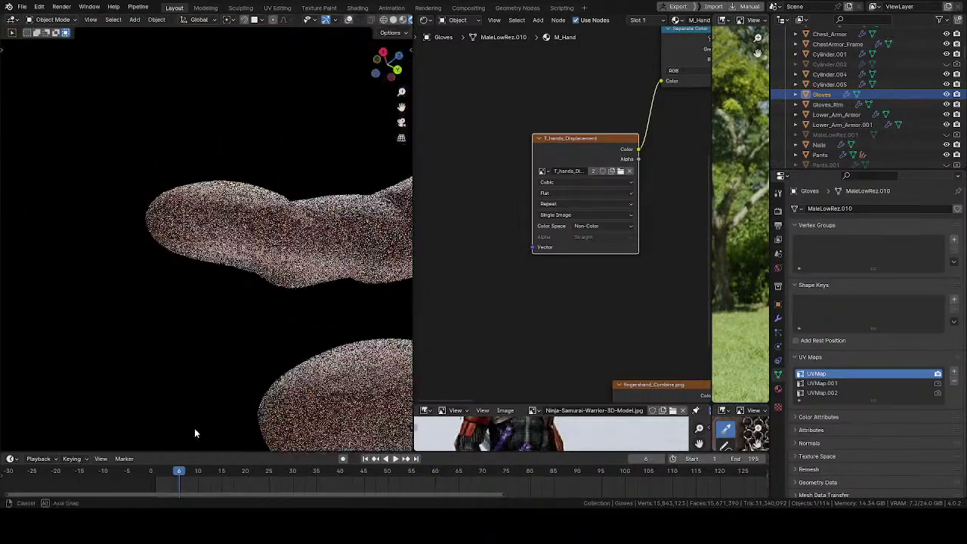
middle_click_drag(208, 272, 85, 325)
middle_click_drag(200, 306, 302, 229)
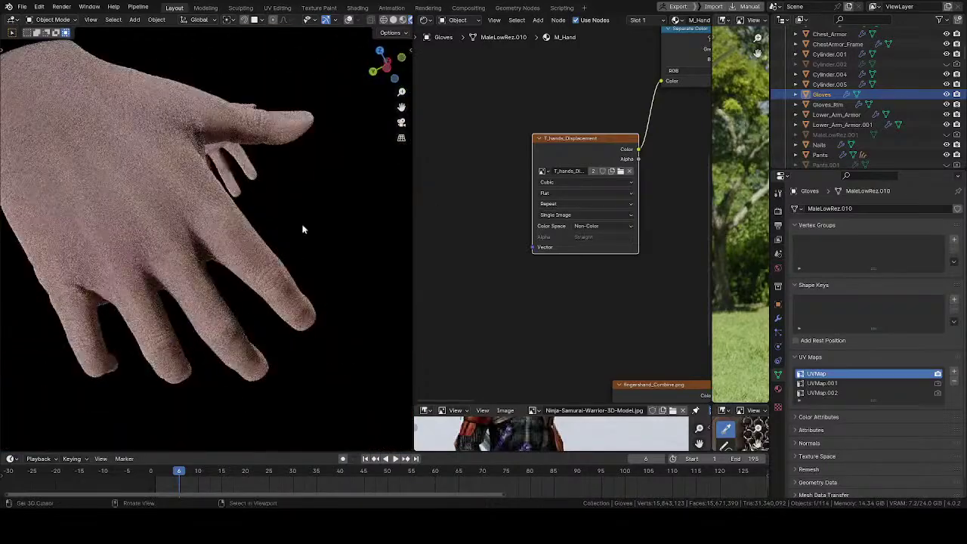
mouse_move(245, 261)
middle_mouse_down()
mouse_move(265, 231)
mouse_move(257, 222)
mouse_move(249, 283)
mouse_move(315, 259)
mouse_move(244, 246)
middle_mouse_up()
scroll(262, 216, "up", 4)
- Switch the viewport to solid shading and put the Gloves object into Texture Paint mode with the thumb web in view
key("z")
left_click(345, 191)
key("ctrl+Tab")
left_click(319, 221)
middle_click_drag(317, 212, 199, 268)
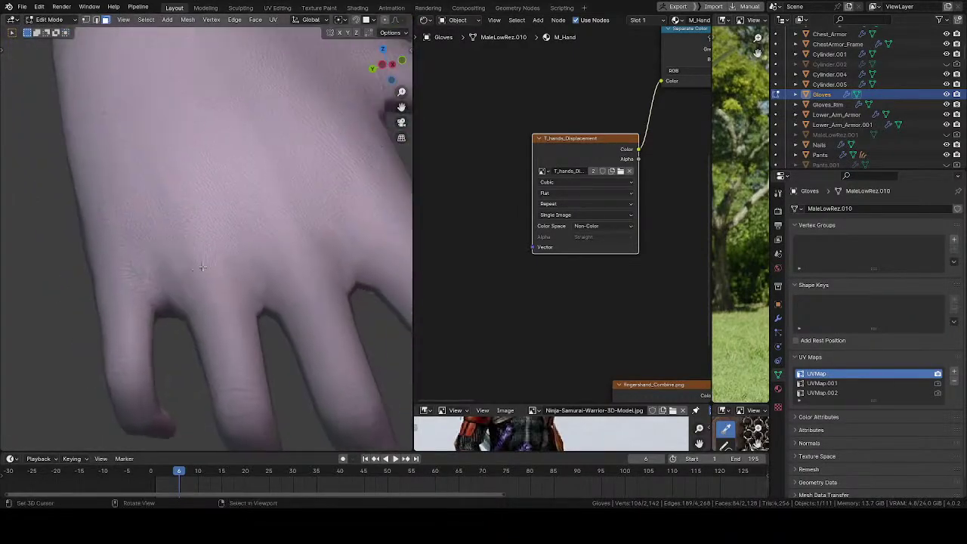
key("ctrl+Tab")
left_click(289, 222)
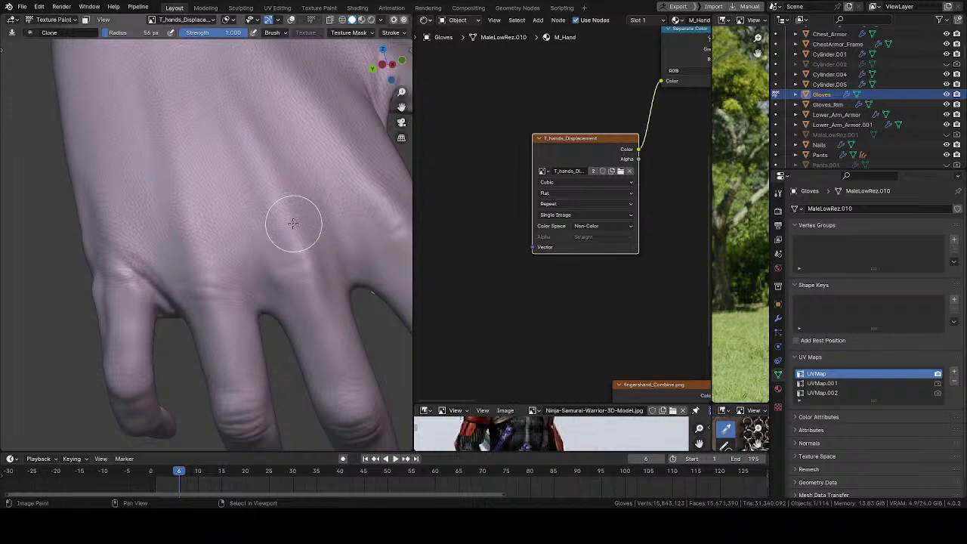
middle_click_drag(293, 227, 136, 259)
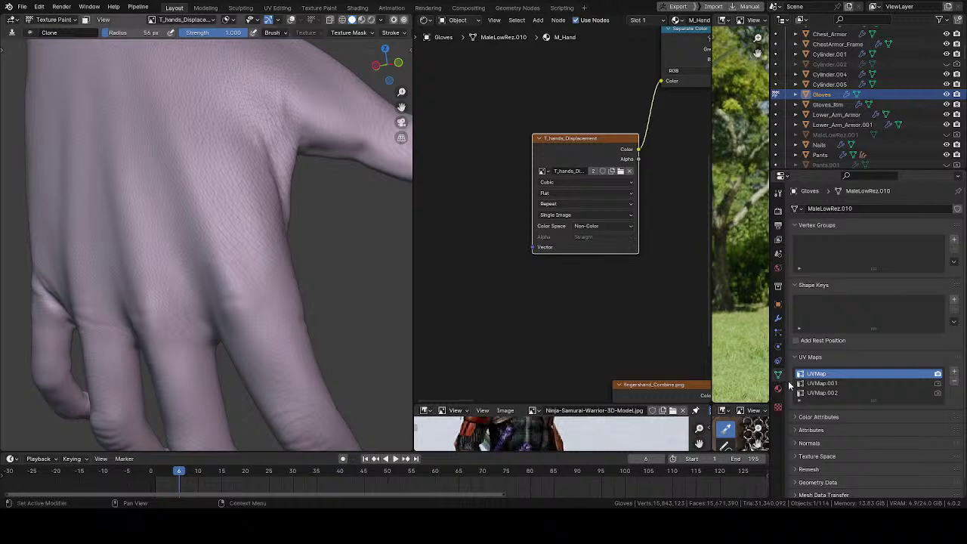
- Set the Clone brush's source UV map to UVMap and clear its source clone image
left_click(779, 194)
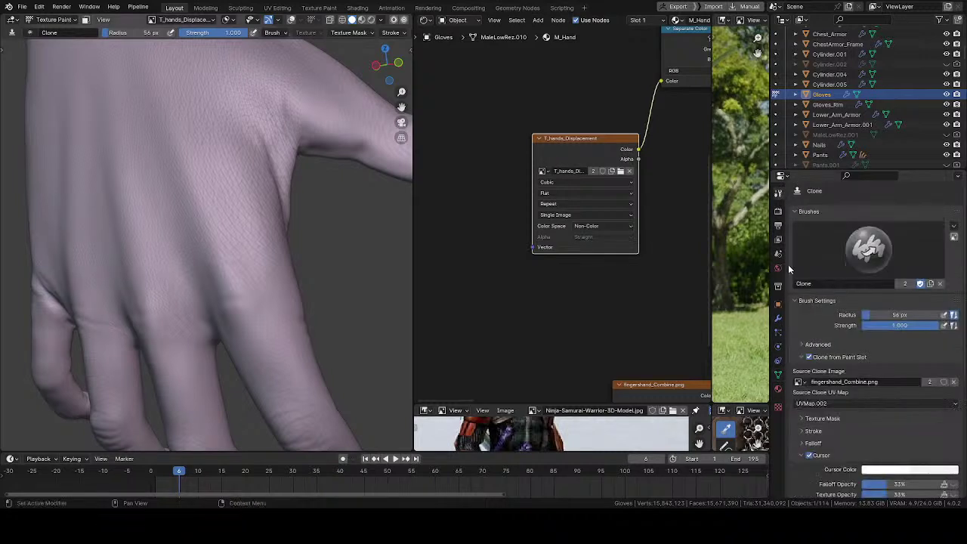
left_click(827, 403)
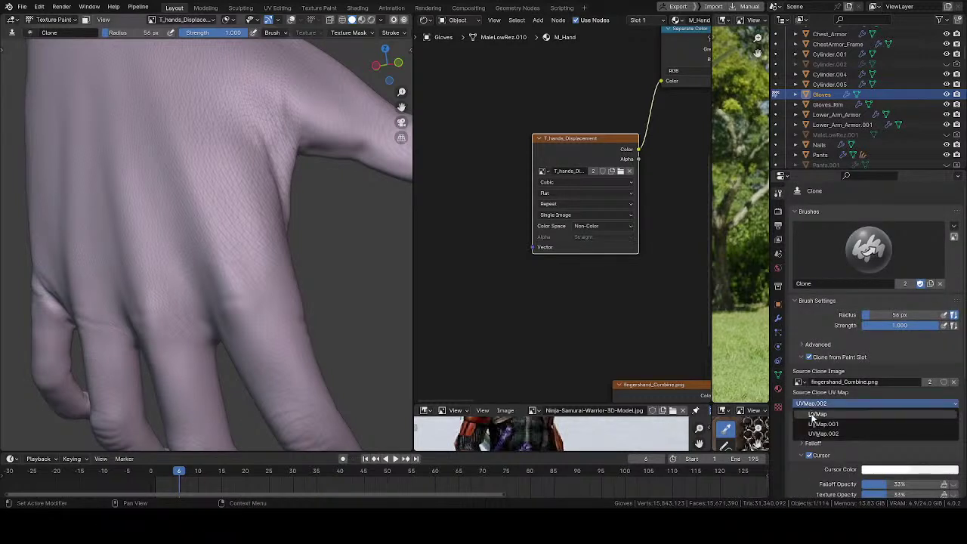
left_click(814, 414)
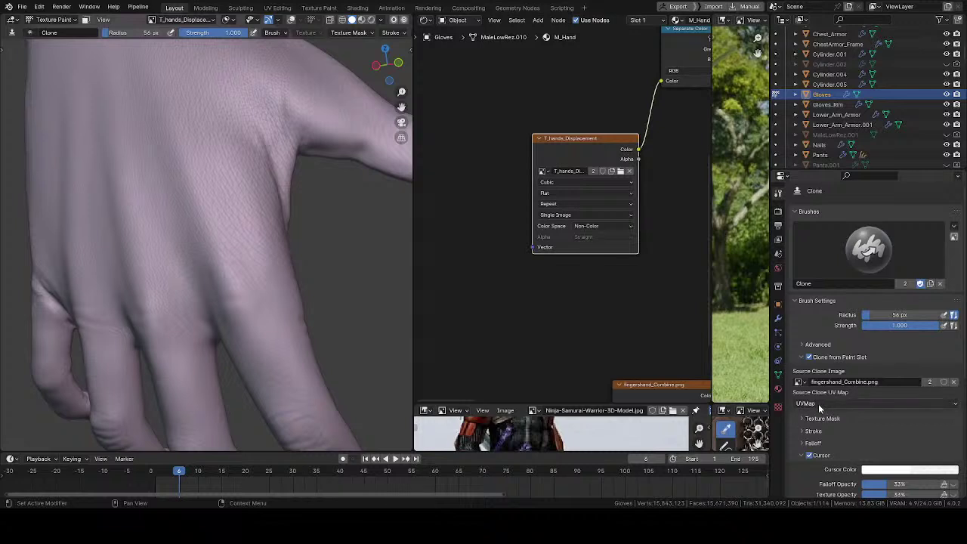
left_click(954, 382)
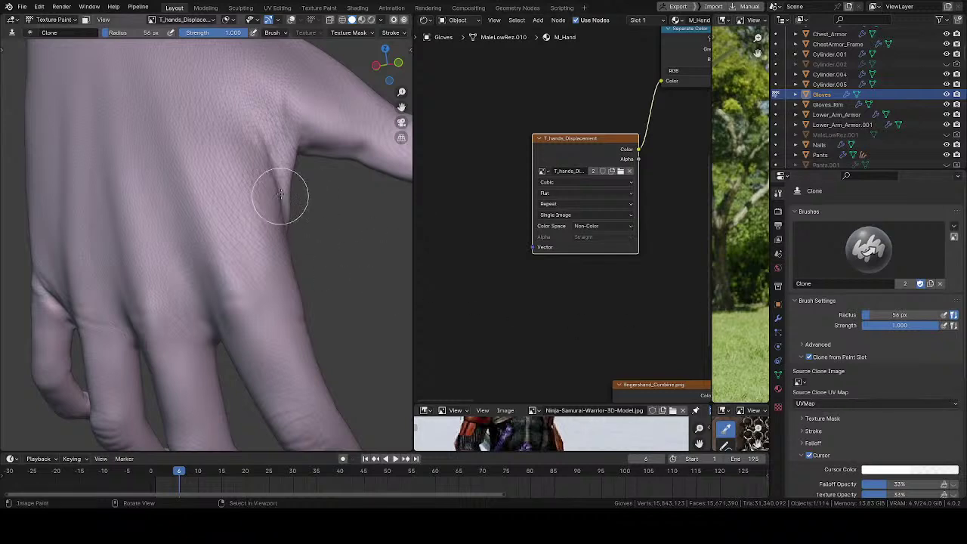
- Show the viewport overlays and place the 3D cursor on the textured skin near the thumb's base
mouse_move(280, 194)
middle_mouse_down()
mouse_move(224, 281)
mouse_move(219, 250)
middle_mouse_up()
scroll(227, 219, "up", 3)
mouse_move(227, 212)
middle_mouse_down()
mouse_move(240, 201)
mouse_move(302, 204)
middle_mouse_up()
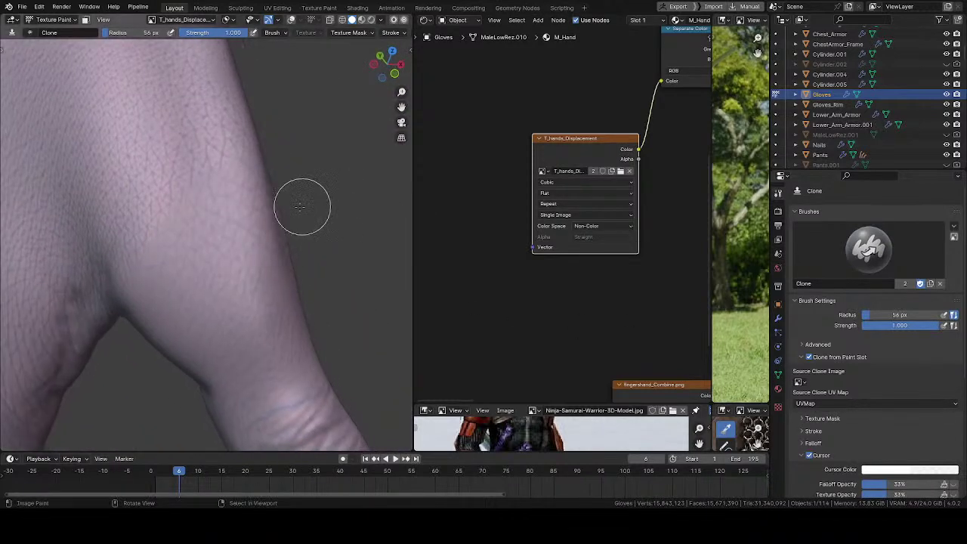
scroll(291, 226, "up", 1)
middle_click_drag(282, 241, 291, 242)
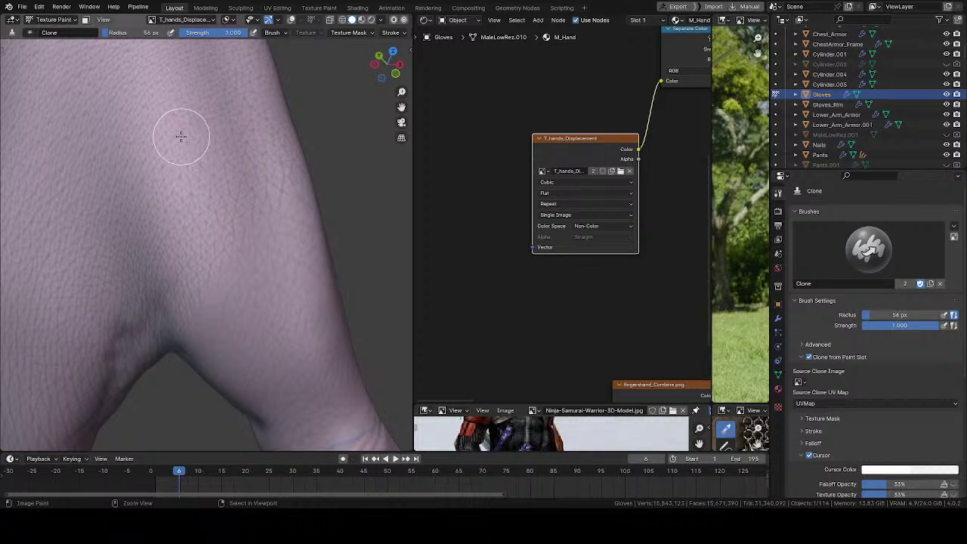
scroll(195, 151, "up", 1)
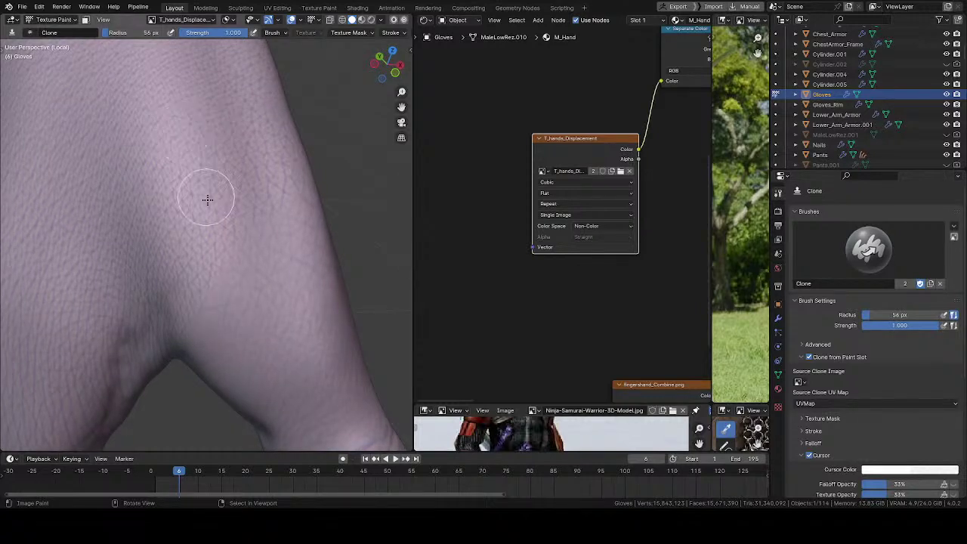
middle_click_drag(209, 200, 218, 220)
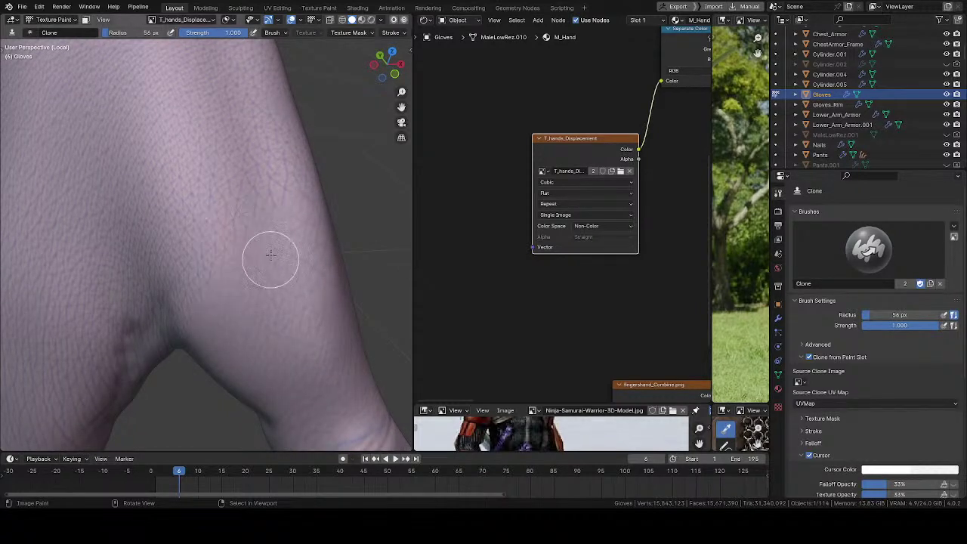
mouse_move(278, 156)
middle_mouse_down()
mouse_move(250, 209)
mouse_move(224, 189)
middle_mouse_up()
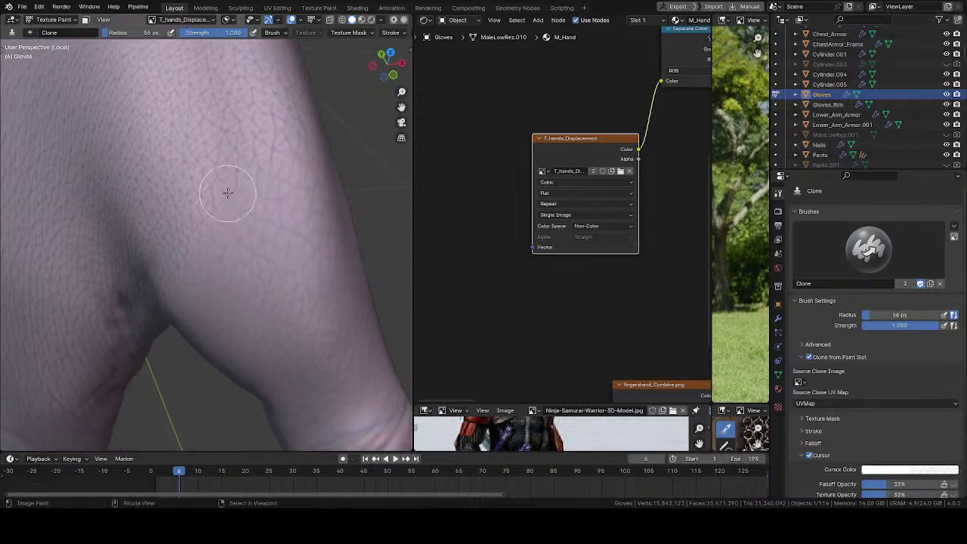
right_click(167, 60, "shift")
mouse_move(222, 199)
middle_mouse_down()
mouse_move(231, 198)
mouse_move(226, 189)
middle_mouse_up()
- Check the 3D cursor in Object Mode and return the reselected Gloves object to Texture Paint mode
key("ctrl+Tab")
left_click(161, 195)
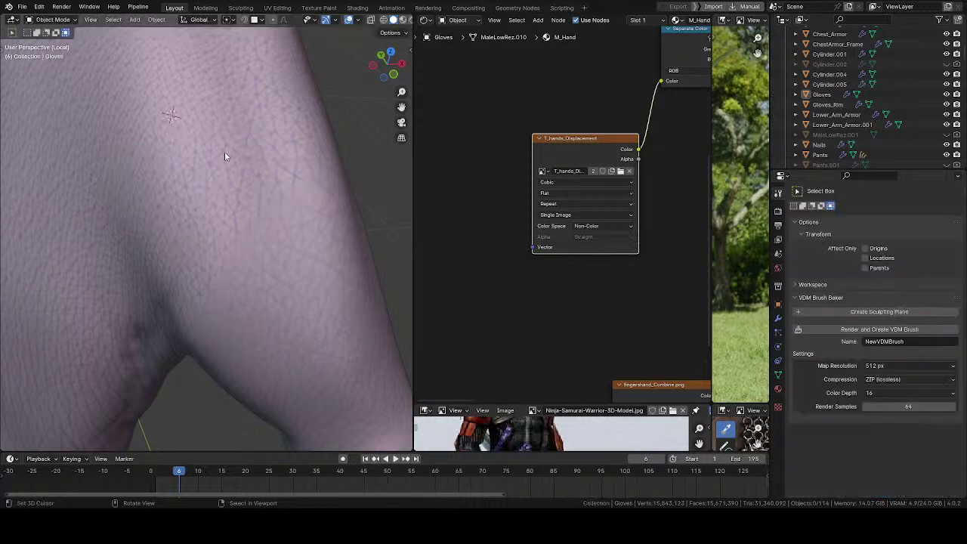
left_click(226, 150)
key("ctrl+Tab")
left_click(290, 116)
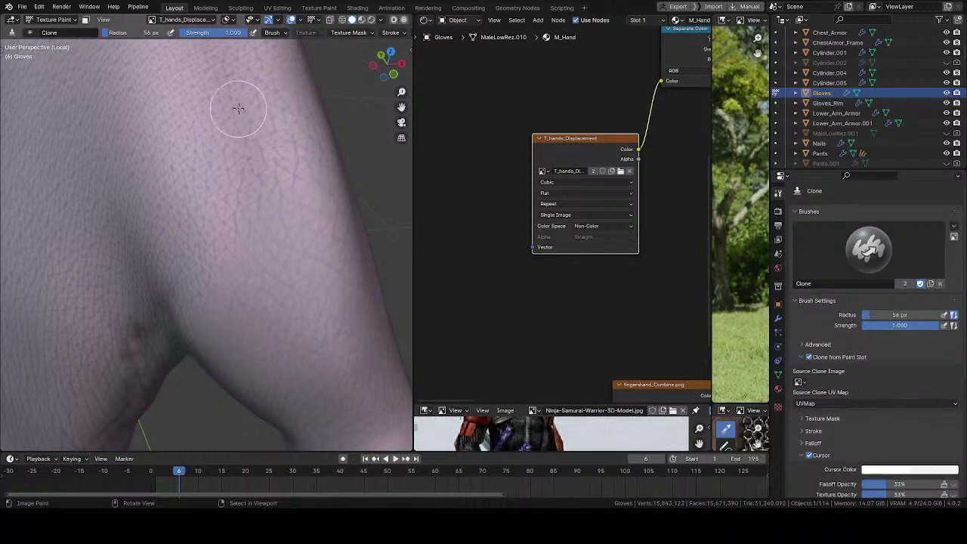
- Switch the viewport to wireframe shading to show the Gloves mesh edges around the thumb web
key("z")
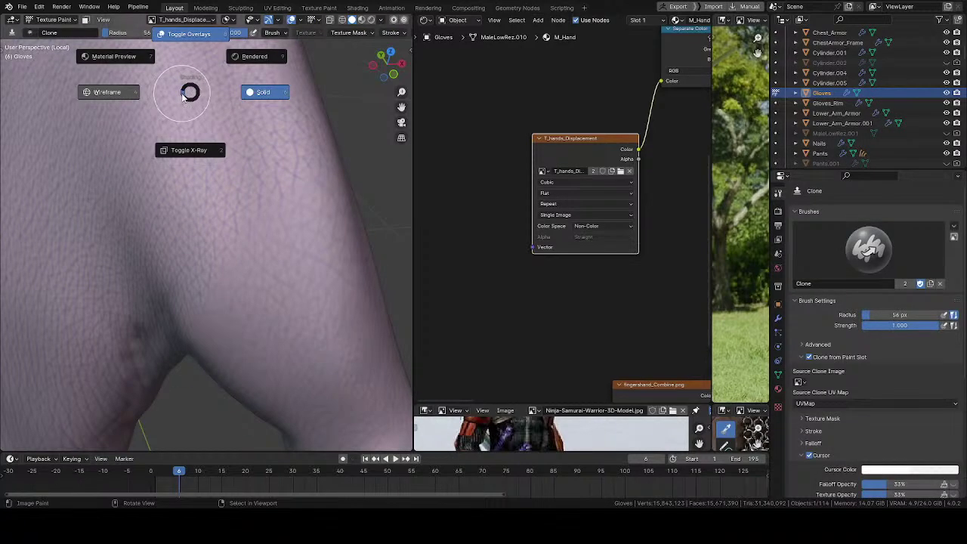
left_click(180, 96)
key("z")
left_click(195, 150)
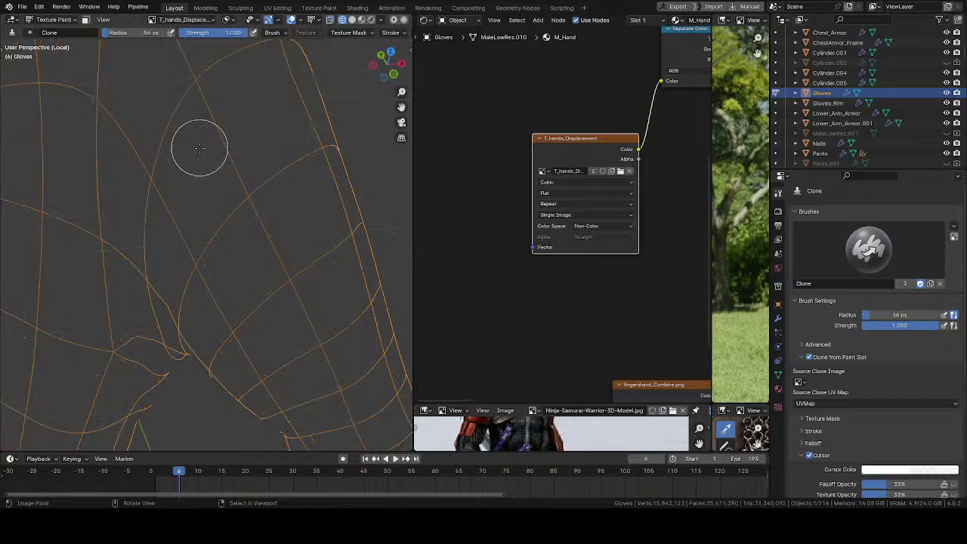
- Return the viewport to solid shading and examine the skin texture around the thumb's base and web
key("z")
left_click(267, 146)
middle_click_drag(237, 160, 240, 187)
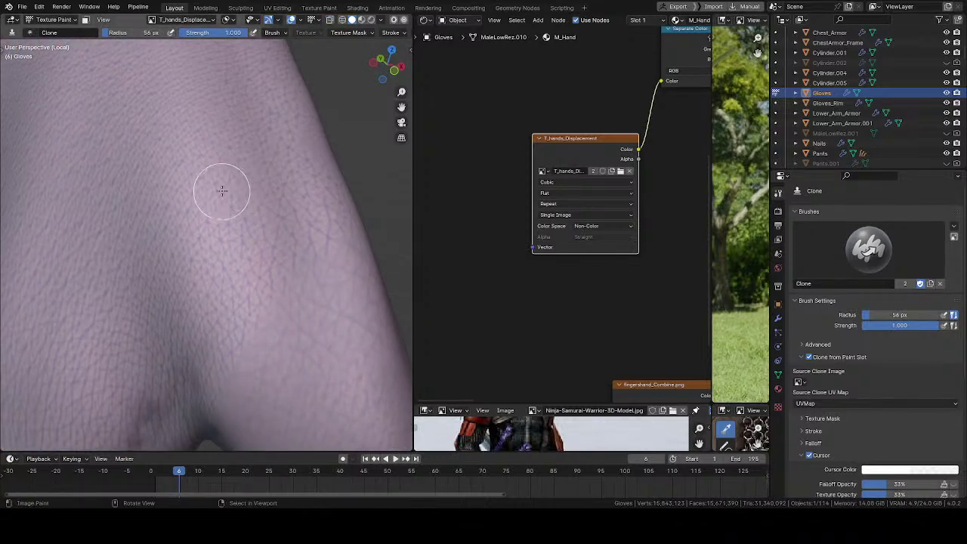
scroll(222, 190, "up", 1)
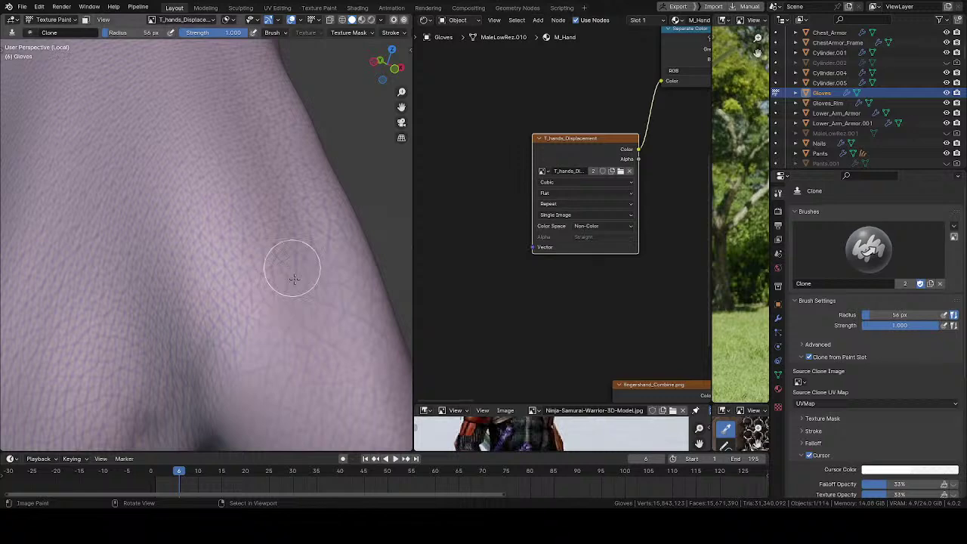
middle_click_drag(289, 281, 244, 237)
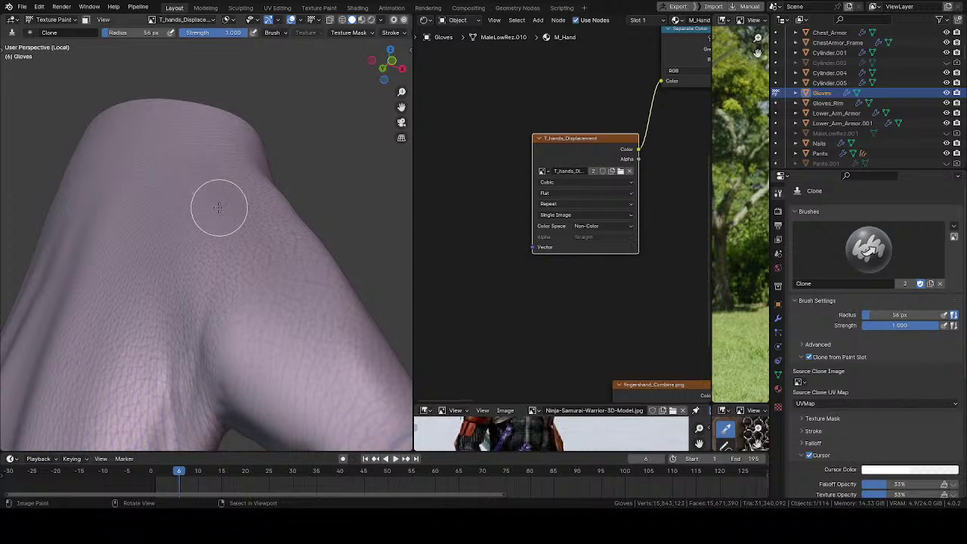
mouse_move(239, 199)
middle_mouse_down()
mouse_move(252, 369)
mouse_move(190, 309)
mouse_move(202, 228)
mouse_move(216, 214)
middle_mouse_up()
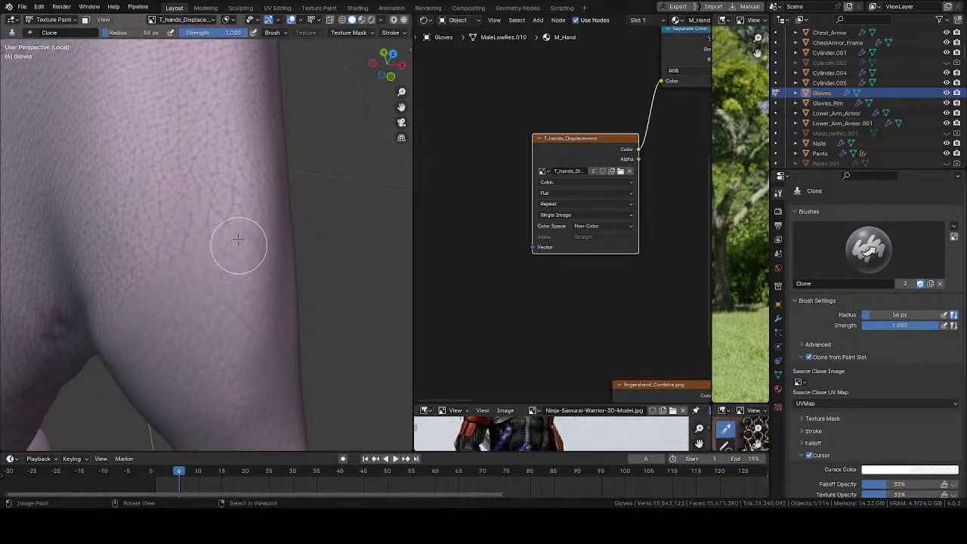
middle_click_drag(237, 238, 198, 194)
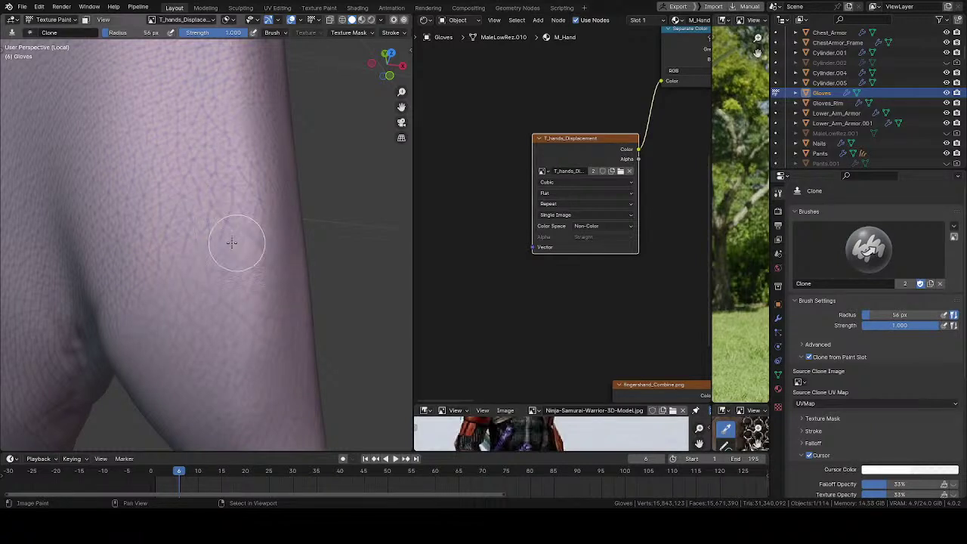
middle_click_drag(231, 241, 253, 204)
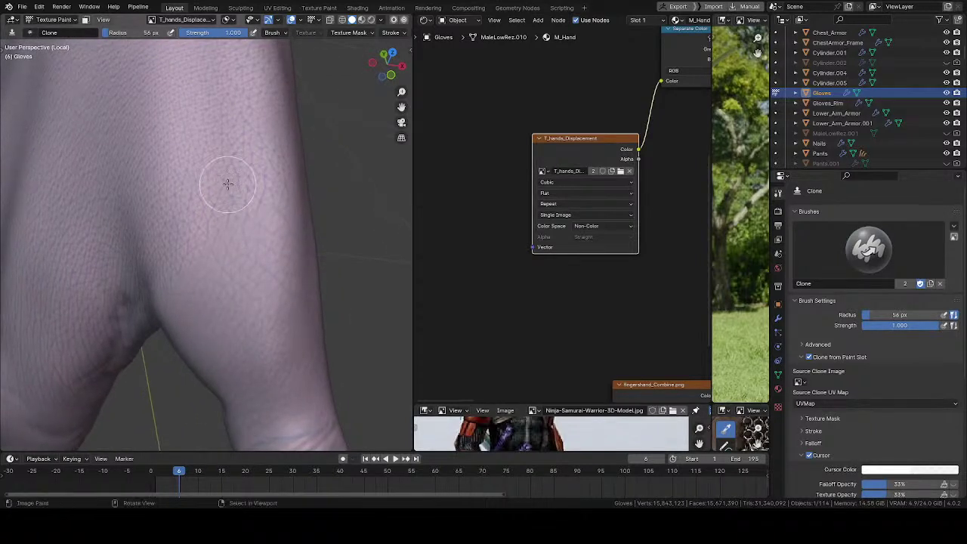
- Show the 3D viewport's paint tools and replace the shader node editor with an image editor in Paint mode
key("t")
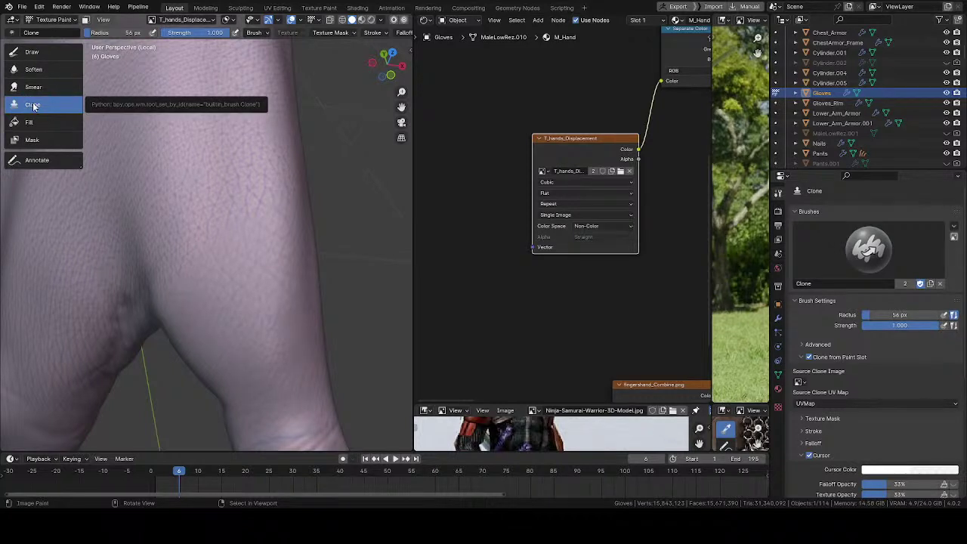
left_click(425, 21)
left_click(440, 59)
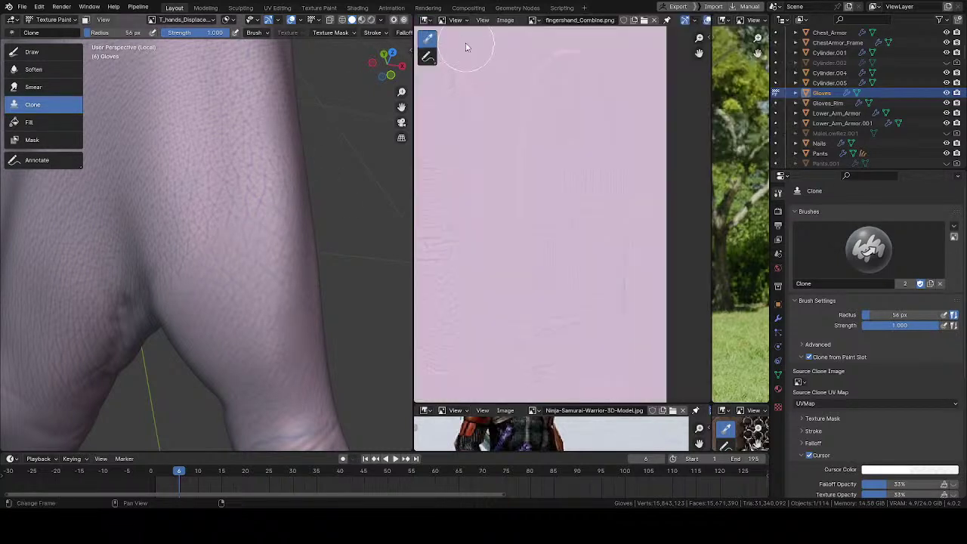
left_click(455, 20)
left_click(454, 52)
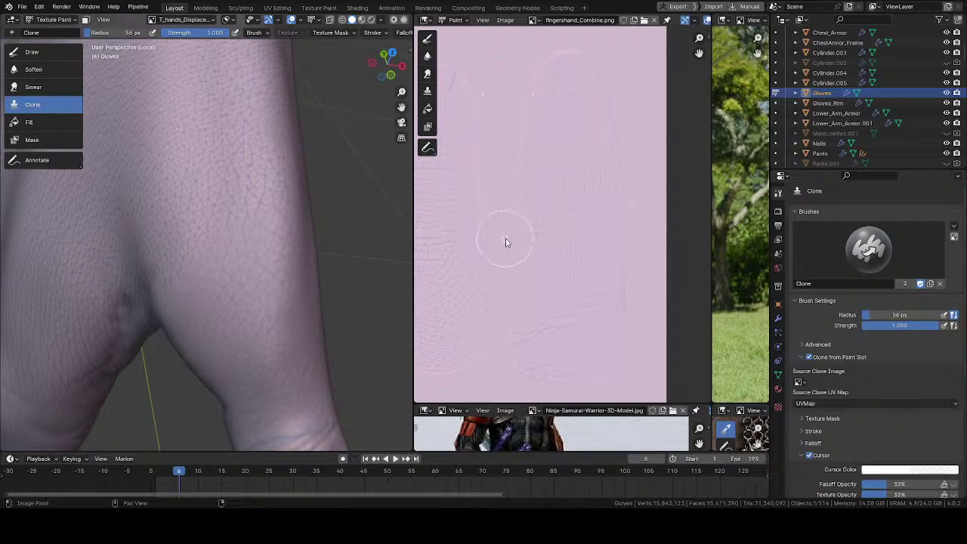
- Unlink fingershand_Combine.png from the image editor and load the T_hands_Displacement image instead
scroll(580, 228, "down", 3)
left_click(654, 20)
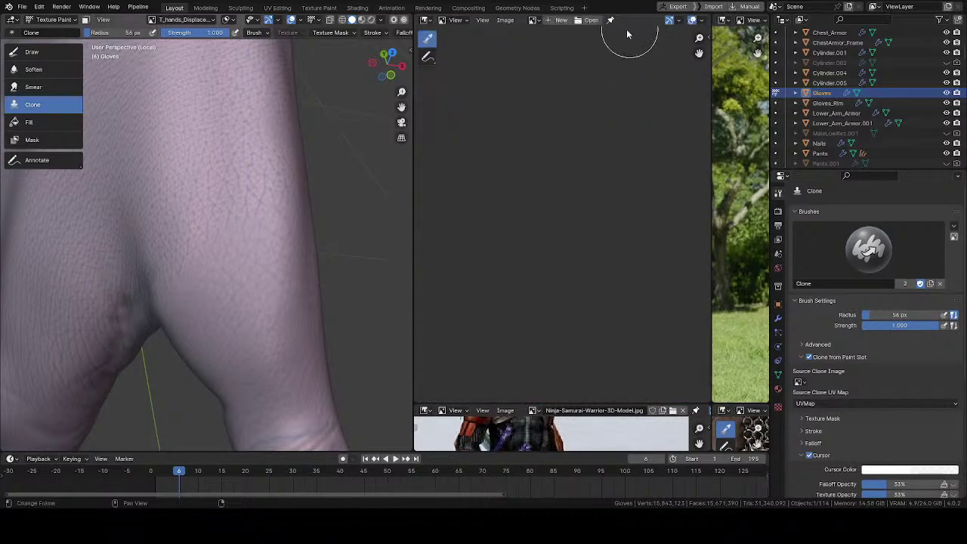
left_click(534, 21)
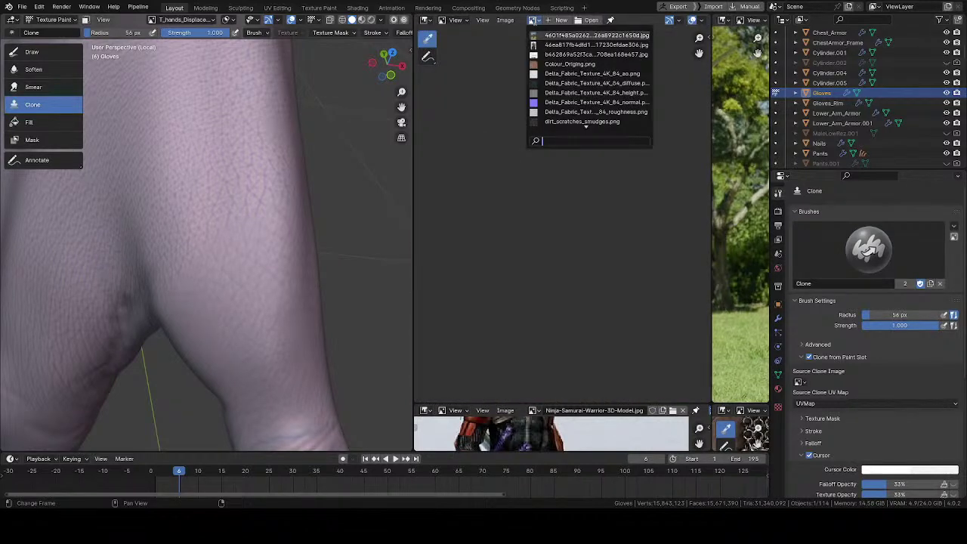
type("han")
left_click(570, 35)
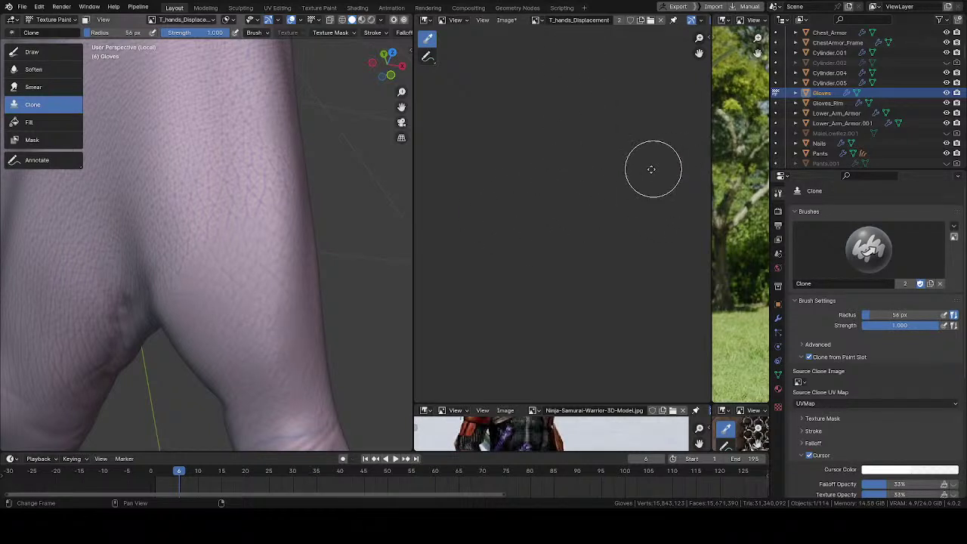
- Put the image editor in Paint mode with the Clone tool active, close up on the displacement map's skin detail
middle_click_drag(652, 170, 598, 303)
scroll(647, 185, "up", 9)
middle_click_drag(657, 163, 686, 297)
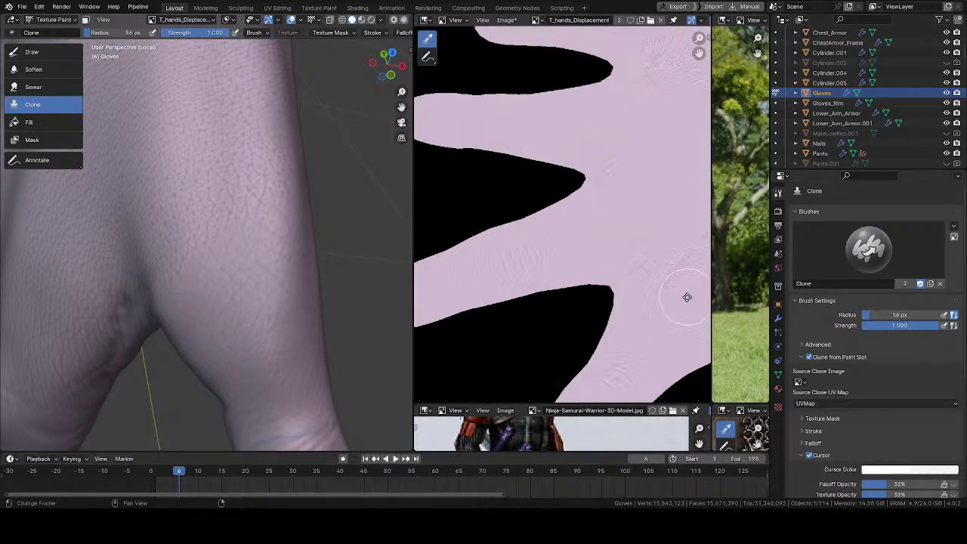
scroll(658, 182, "up", 4)
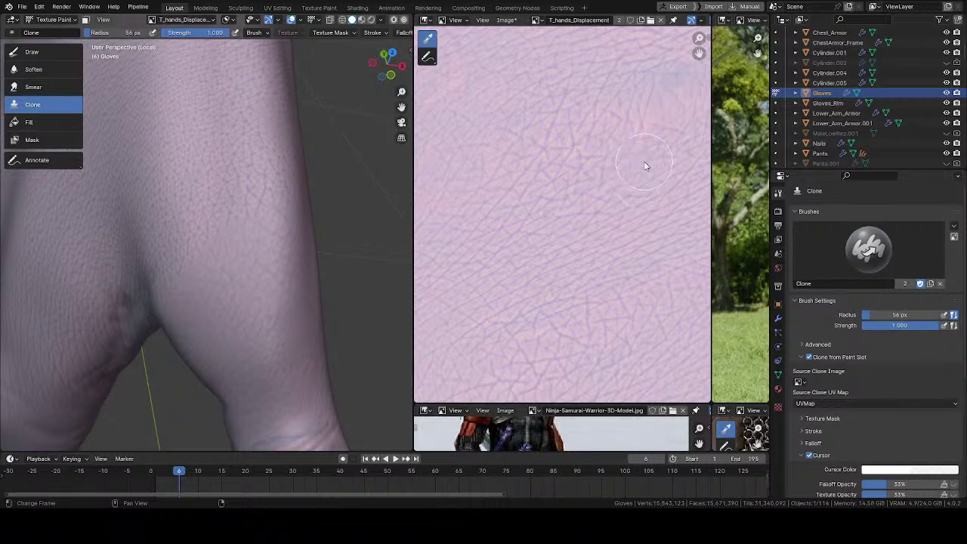
left_click(453, 24)
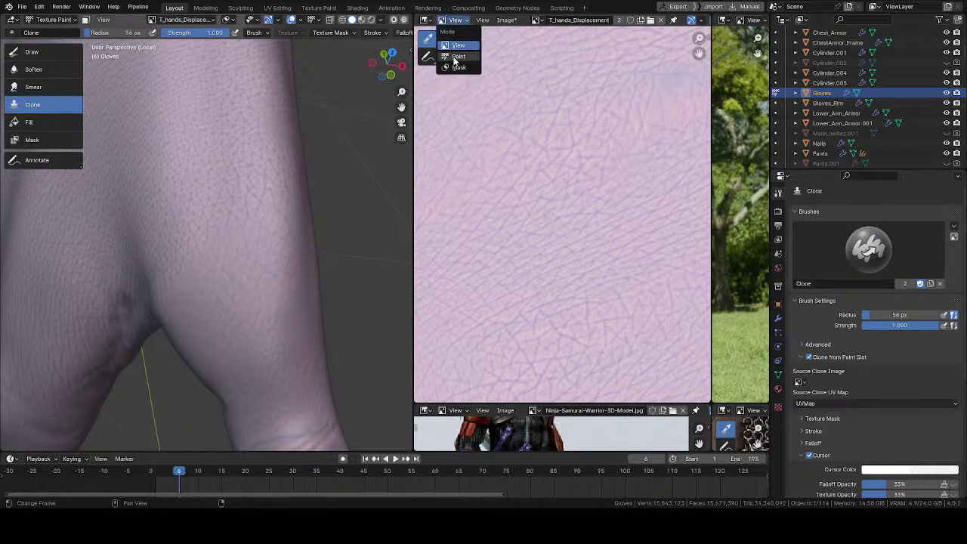
left_click(454, 66)
left_click(428, 110)
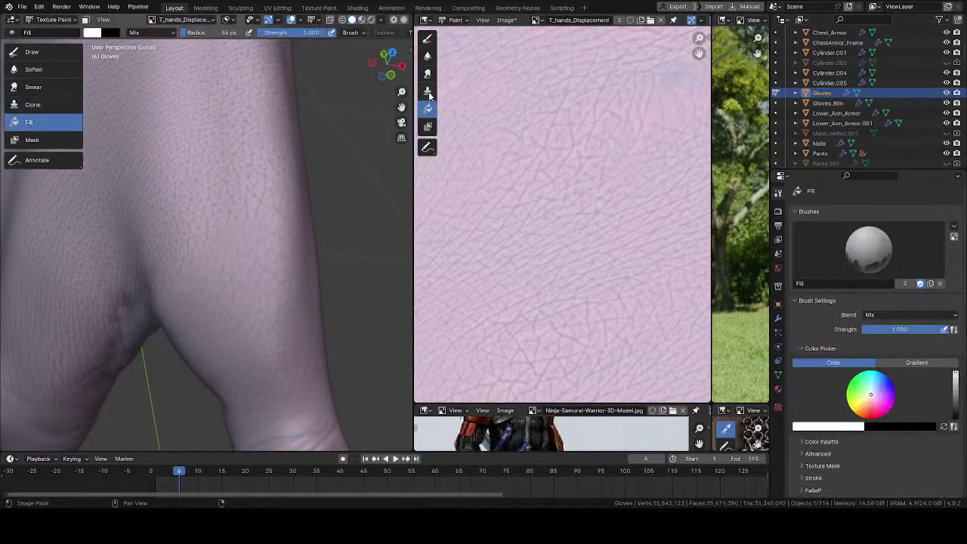
left_click(428, 91)
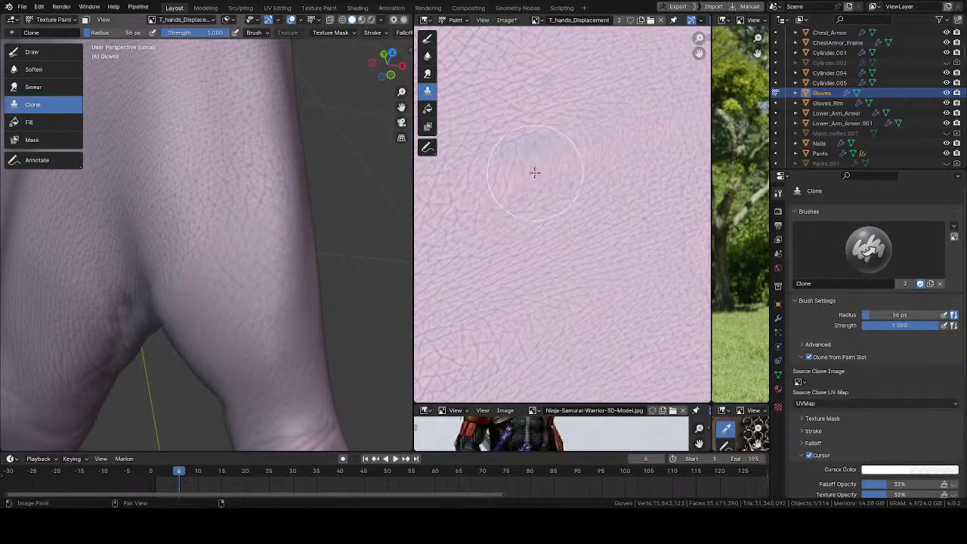
- Turn off Clone from Paint Slot and sample a clone source on the textured skin above the thumb's base
left_click(809, 357)
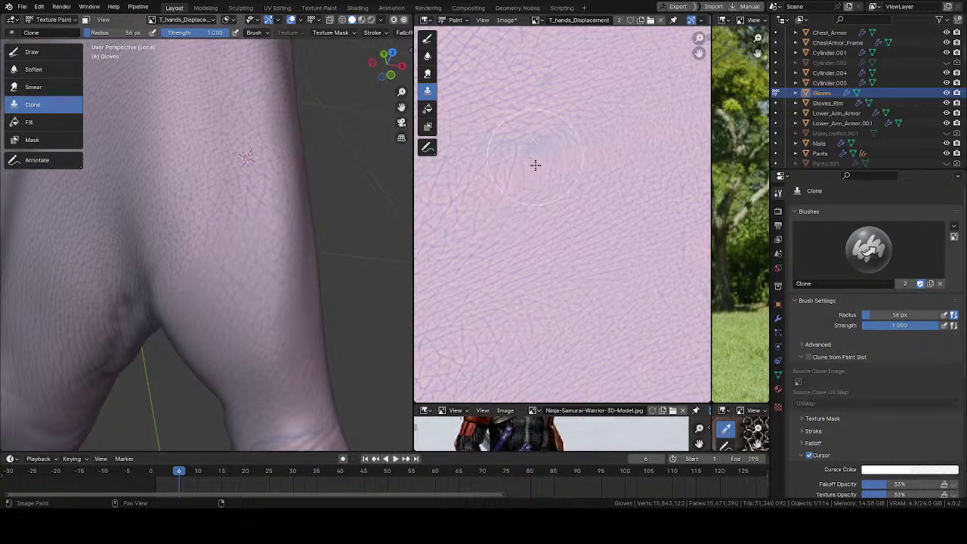
left_click(193, 136, "ctrl")
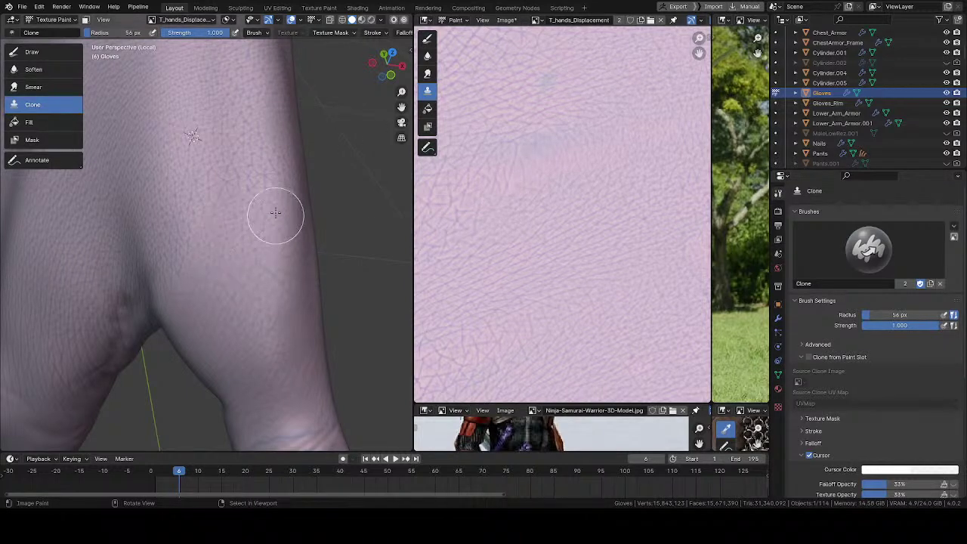
mouse_move(261, 151)
middle_mouse_down()
mouse_move(244, 144)
mouse_move(258, 151)
middle_mouse_up()
mouse_move(248, 224)
middle_mouse_down("ctrl")
mouse_move(251, 165)
mouse_move(262, 196)
middle_mouse_up("ctrl")
- Enlarge the Clone brush radius to 116 px, sample skin on the thumb's upper side, and clone it over the smooth skin below
key("f")
mouse_move(216, 252)
middle_mouse_down()
mouse_move(227, 260)
mouse_move(250, 184)
mouse_move(264, 175)
mouse_move(234, 176)
mouse_move(243, 206)
middle_mouse_up()
left_click(246, 261)
key("f")
left_click(270, 199)
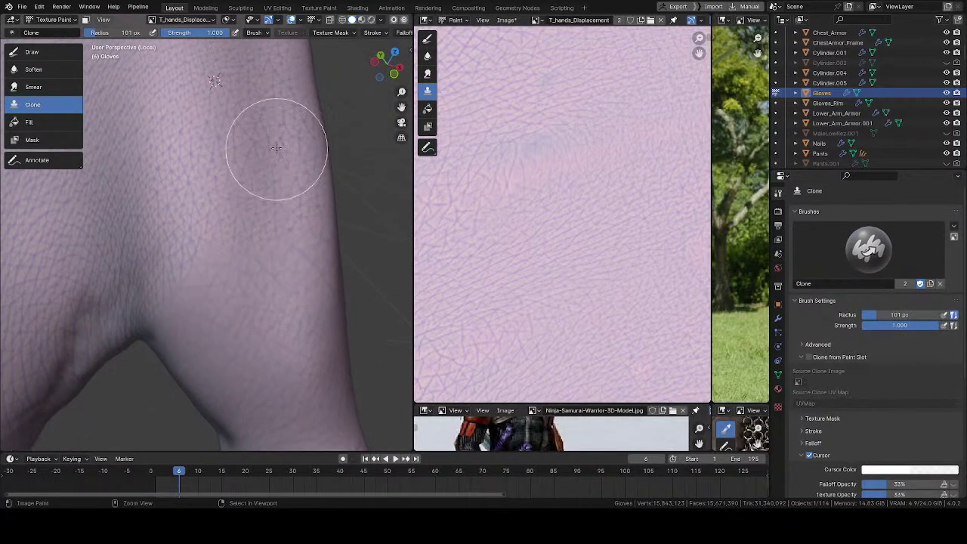
key("f")
left_click(261, 92)
left_click(259, 92, "ctrl")
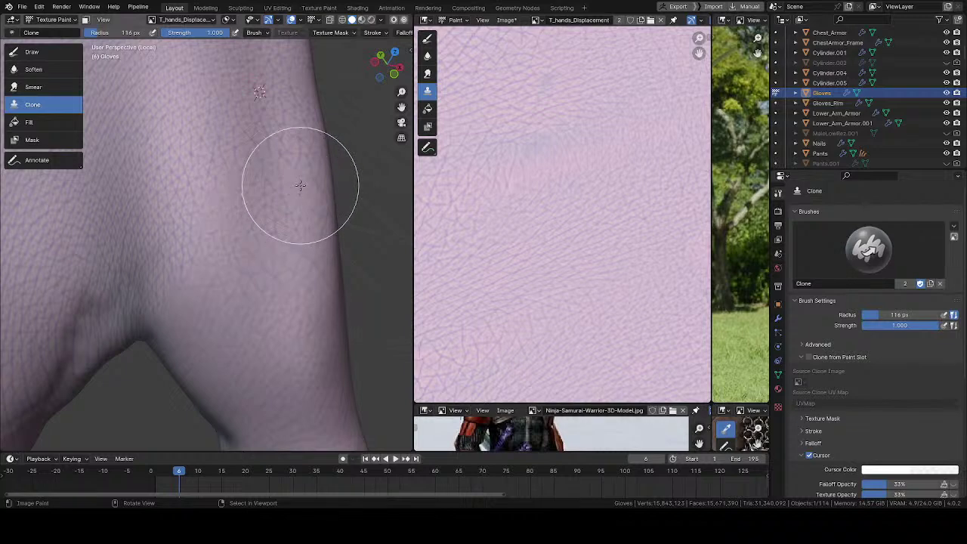
middle_click_drag(270, 169, 227, 211)
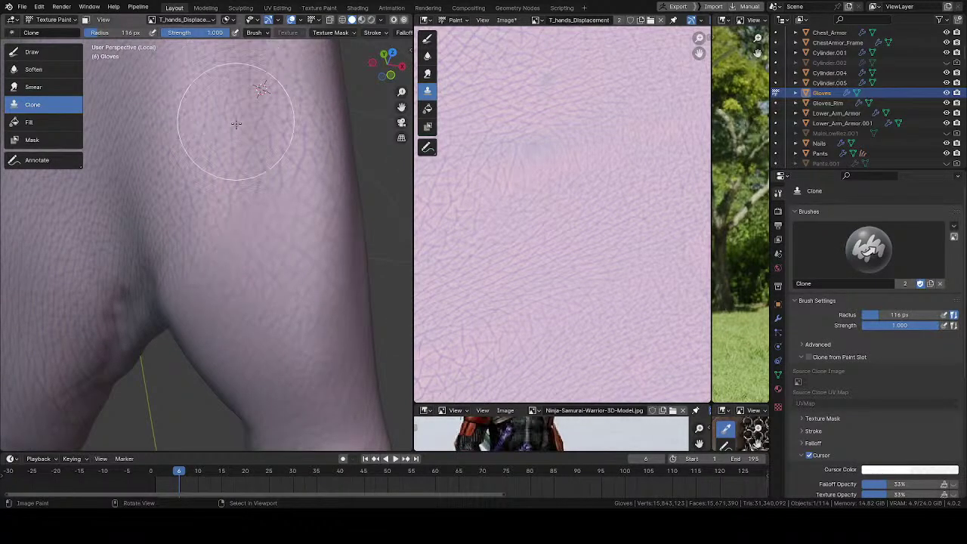
- Resample detailed skin above the thumb's base and clone it down over the smooth area towards the knuckle
left_click(236, 105, "ctrl")
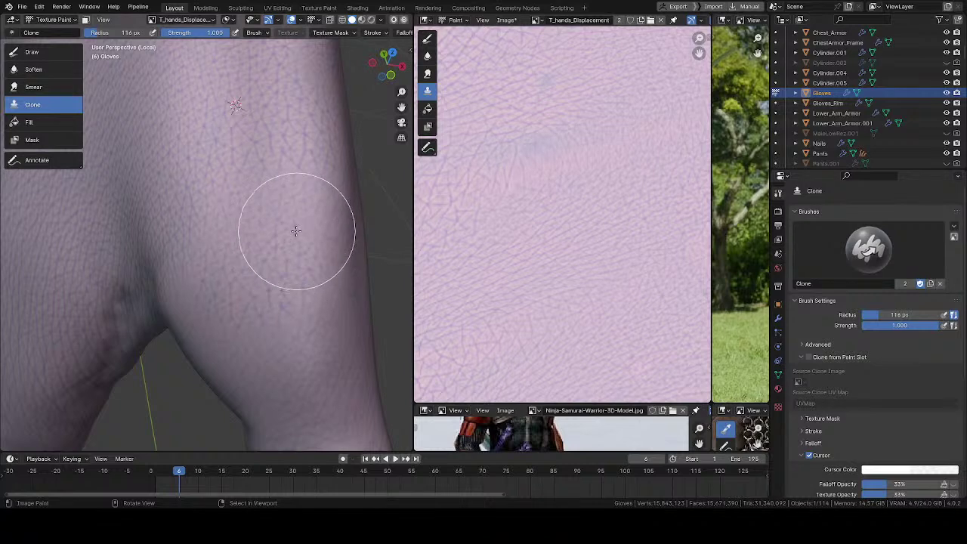
mouse_move(259, 189)
middle_mouse_down()
mouse_move(274, 146)
mouse_move(287, 216)
mouse_move(334, 190)
middle_mouse_up()
middle_click_drag(289, 252, 290, 194, "ctrl")
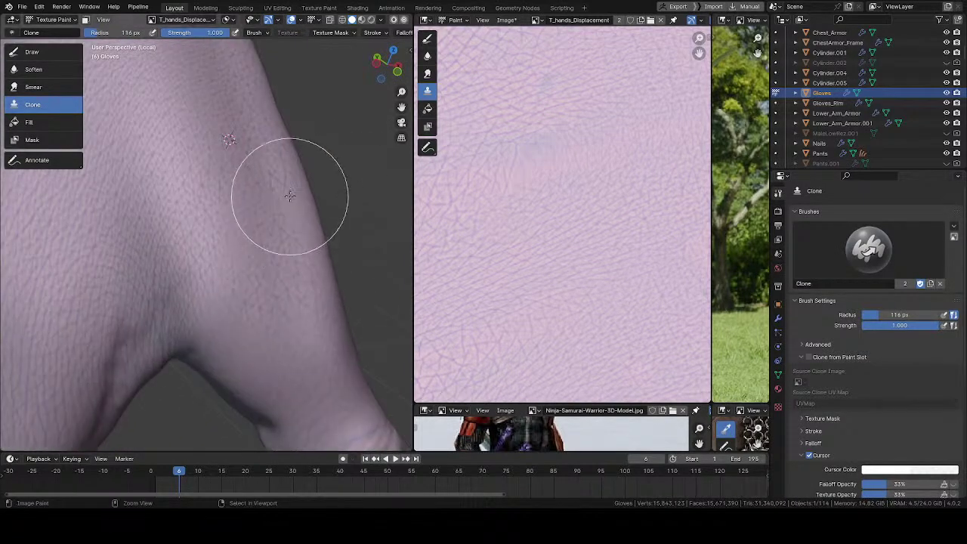
key("z")
key("Escape")
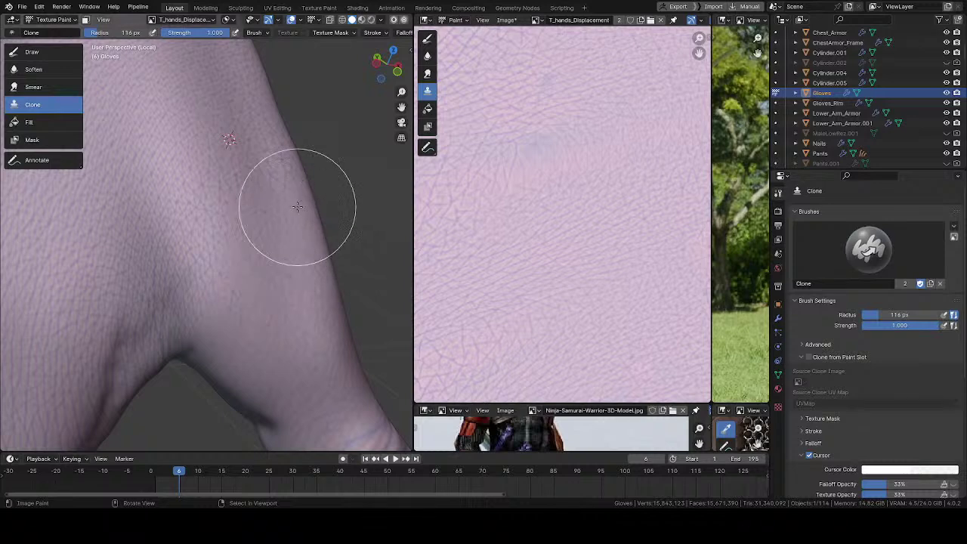
middle_click_drag(292, 222, 242, 283)
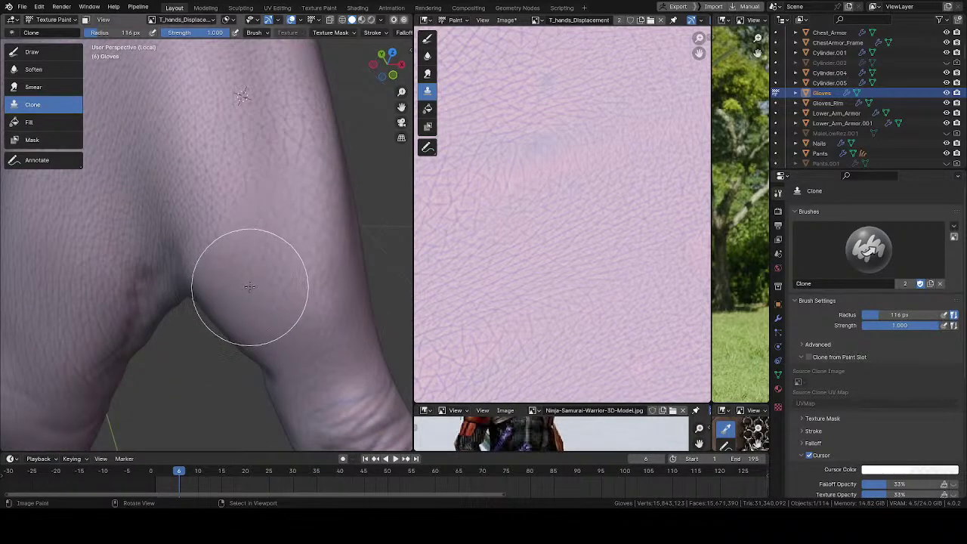
mouse_move(231, 189)
middle_mouse_down()
mouse_move(319, 86)
mouse_move(231, 108)
mouse_move(263, 222)
mouse_move(289, 219)
middle_mouse_up()
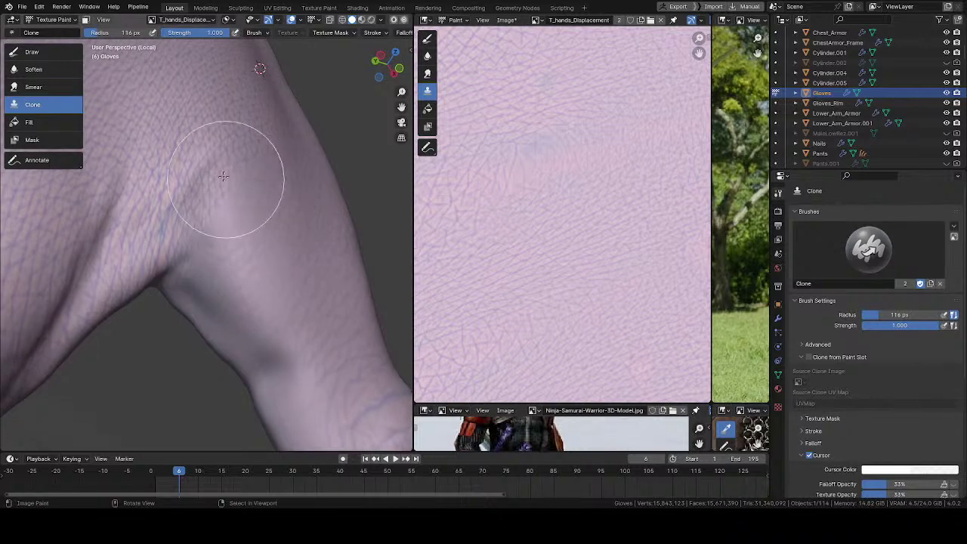
- Sample the skin just above the thumb web and clone its detail onto the smooth skin beside the web
left_click(195, 111, "ctrl")
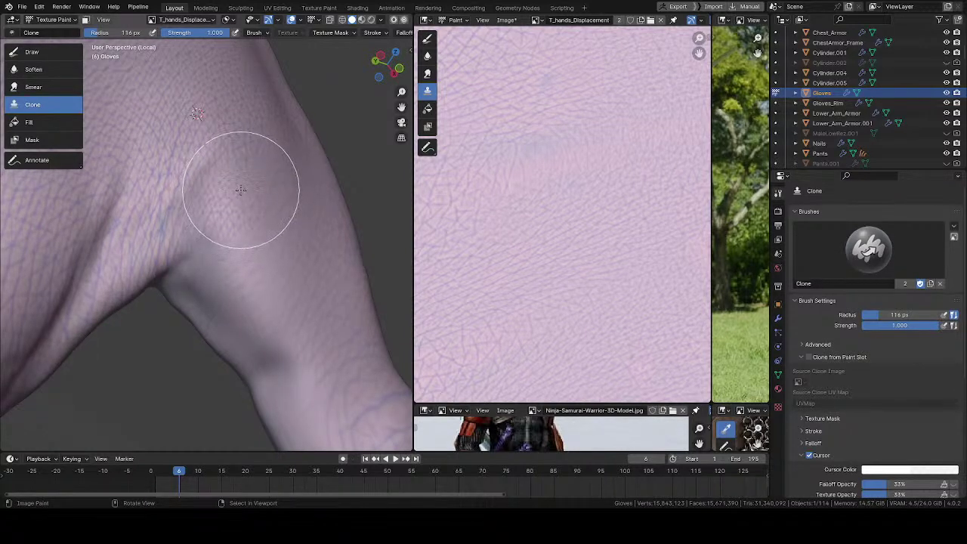
mouse_move(258, 168)
middle_mouse_down()
mouse_move(235, 151)
mouse_move(231, 160)
middle_mouse_up()
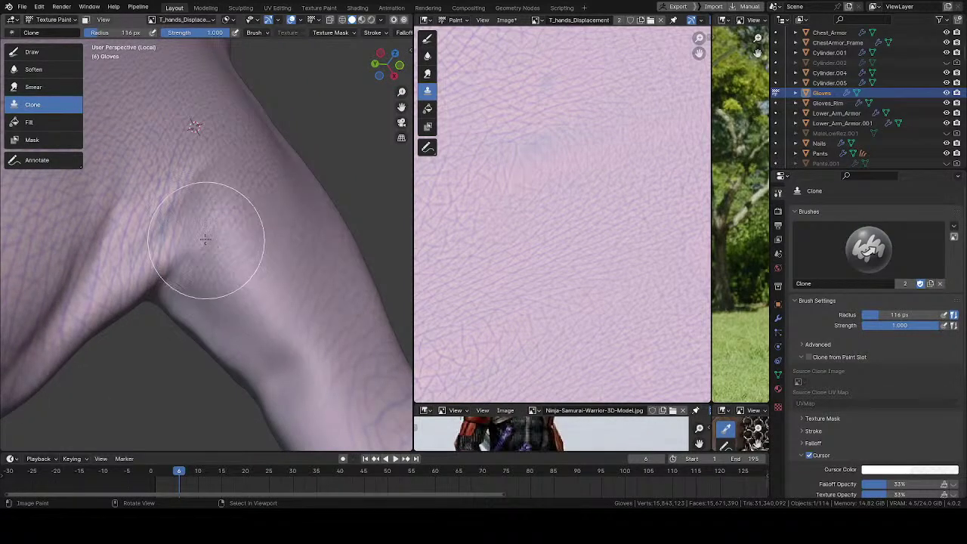
mouse_move(226, 216)
middle_mouse_down()
mouse_move(244, 287)
mouse_move(229, 248)
mouse_move(237, 179)
mouse_move(245, 243)
middle_mouse_up()
key("z")
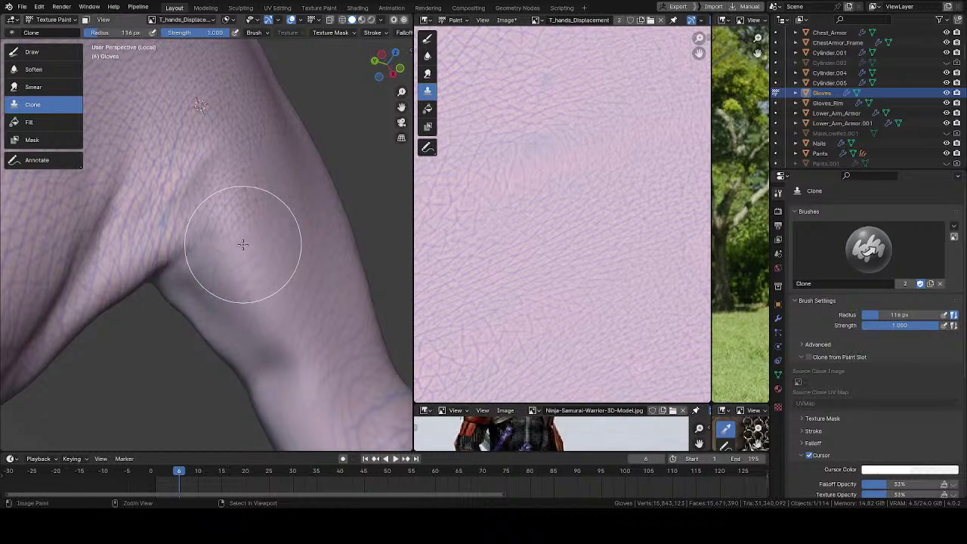
- Set the Clone brush radius to 161 px, sample the creased skin at the thumb web, and clone it across the thumb's inner side
key("f")
left_click(176, 179)
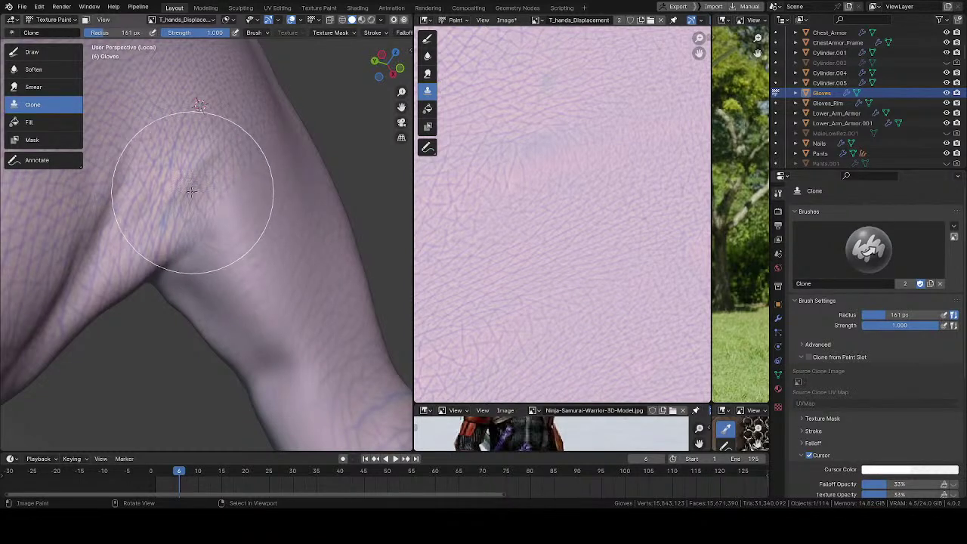
left_click(176, 179, "ctrl")
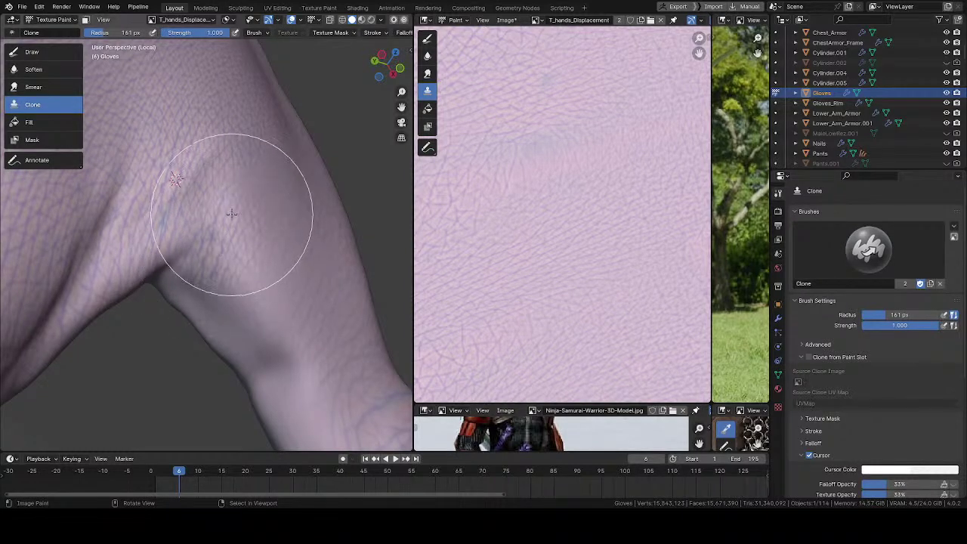
left_click_drag(263, 195, 263, 186)
middle_click_drag(266, 188, 175, 238)
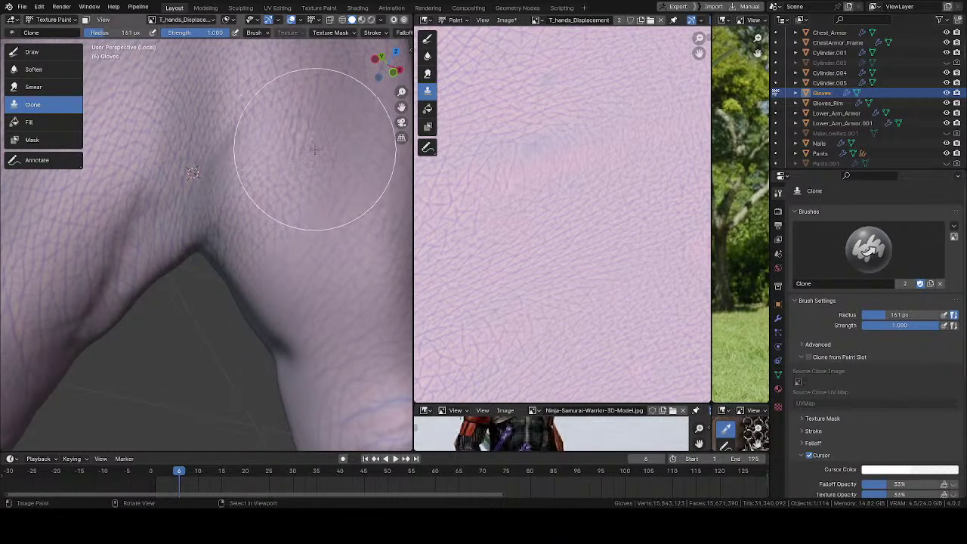
middle_click_drag(302, 173, 253, 249)
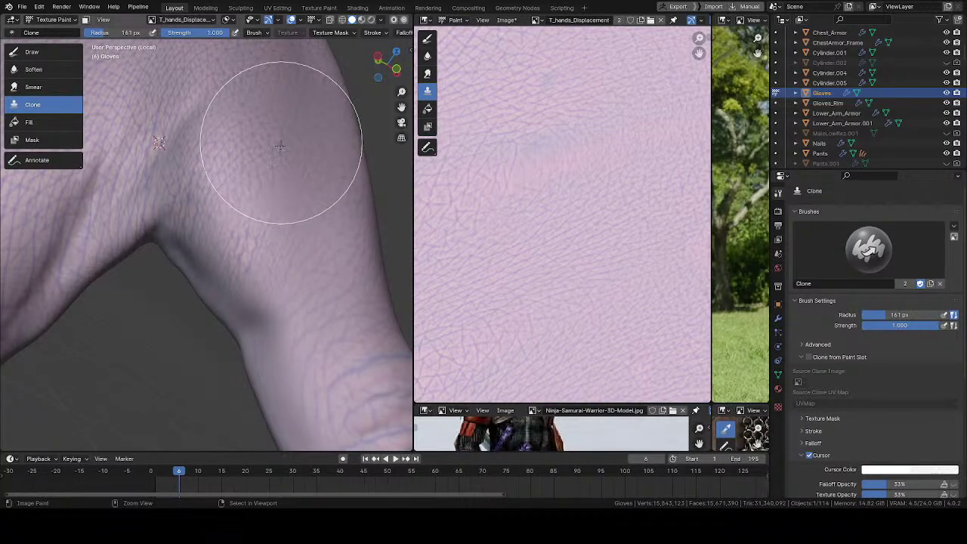
- Resample the clone source on the detailed skin between the back of the hand and the thumb's base
mouse_move(279, 143)
middle_mouse_down()
mouse_move(279, 173)
mouse_move(177, 281)
middle_mouse_up()
middle_click_drag(261, 227, 295, 205)
mouse_move(295, 205)
middle_mouse_down("shift")
mouse_move(294, 248)
mouse_move(335, 207)
mouse_move(324, 232)
mouse_move(315, 220)
mouse_move(370, 155)
mouse_move(272, 184)
mouse_move(201, 255)
middle_mouse_up("shift")
mouse_move(201, 255)
middle_mouse_down("ctrl")
mouse_move(189, 320)
mouse_move(202, 338)
middle_mouse_up("ctrl")
left_click(215, 157, "ctrl")
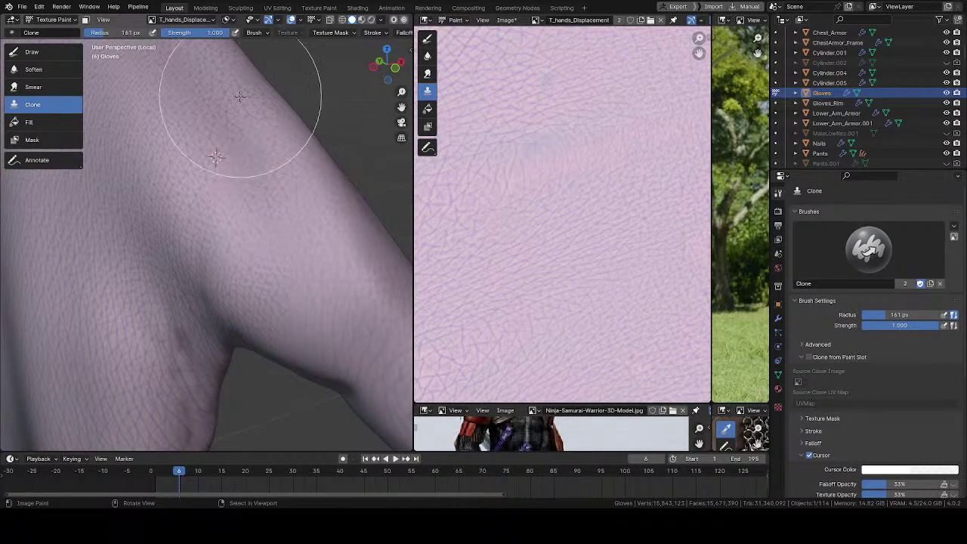
- Sample the detailed skin above the thumb web and clone it over the smooth area down the thumb's base towards the knuckle
left_click(192, 137, "ctrl")
mouse_move(319, 280)
left_mouse_down()
mouse_move(335, 283)
mouse_move(346, 246)
left_mouse_up()
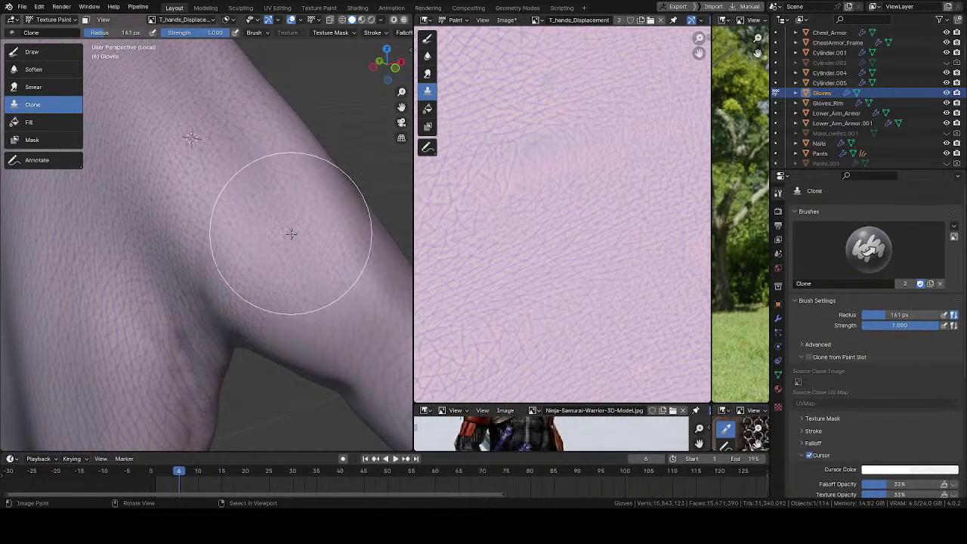
middle_click_drag(305, 265, 314, 246)
mouse_move(279, 239)
middle_mouse_down()
mouse_move(330, 250)
mouse_move(298, 242)
middle_mouse_up()
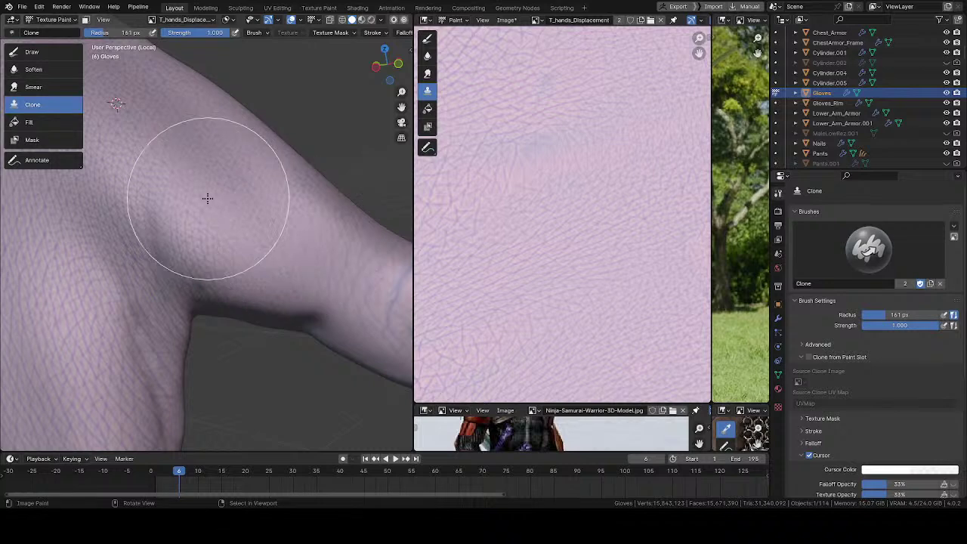
mouse_move(207, 199)
middle_mouse_down()
mouse_move(249, 223)
mouse_move(141, 203)
mouse_move(227, 250)
middle_mouse_up()
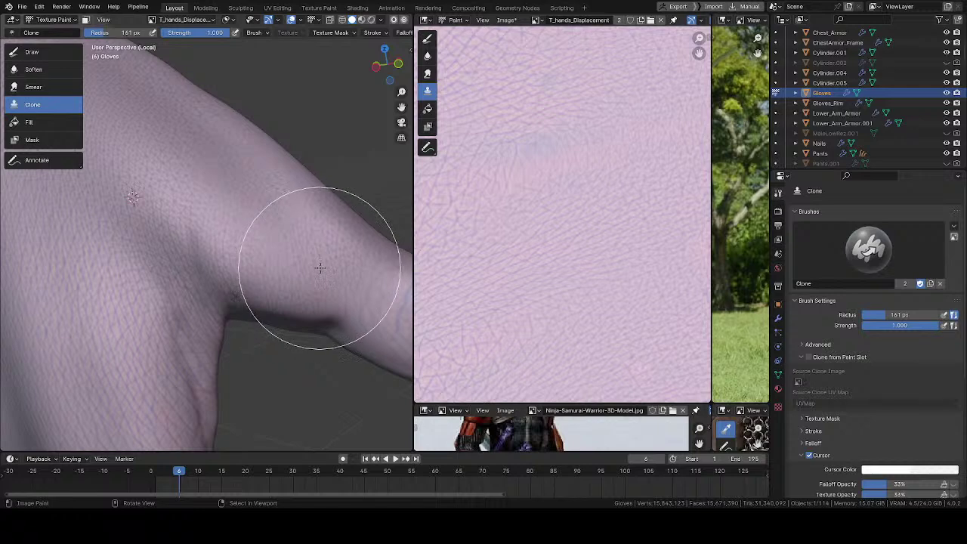
mouse_move(319, 268)
middle_mouse_down()
mouse_move(264, 287)
mouse_move(321, 318)
mouse_move(265, 250)
mouse_move(225, 258)
middle_mouse_up()
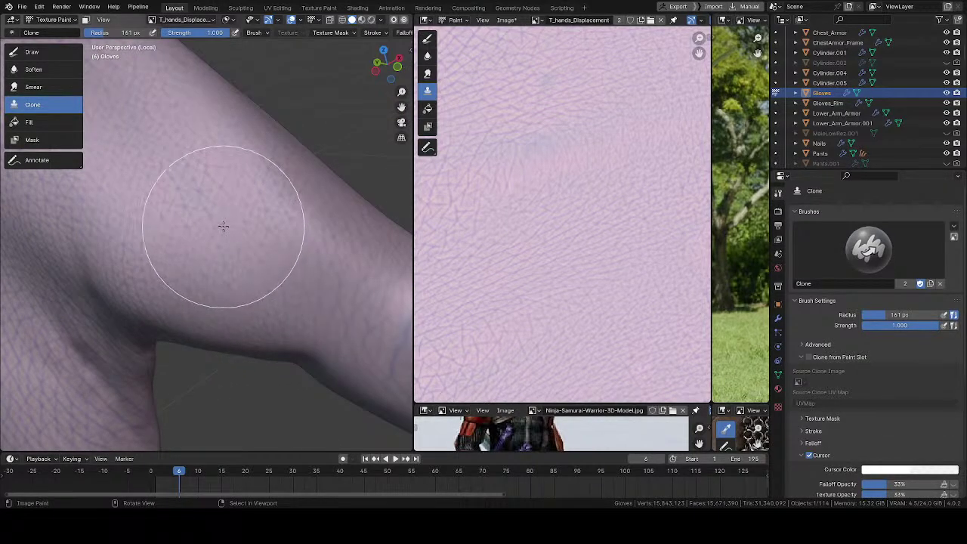
mouse_move(244, 294)
middle_mouse_down()
mouse_move(237, 190)
mouse_move(237, 297)
middle_mouse_up()
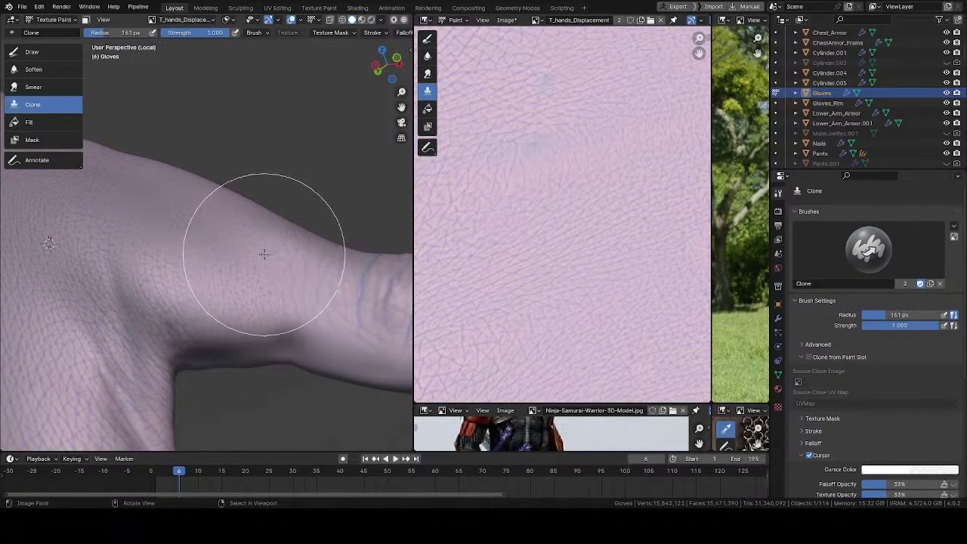
mouse_move(267, 293)
middle_mouse_down()
mouse_move(207, 252)
mouse_move(182, 287)
mouse_move(164, 393)
mouse_move(250, 313)
mouse_move(189, 316)
middle_mouse_up()
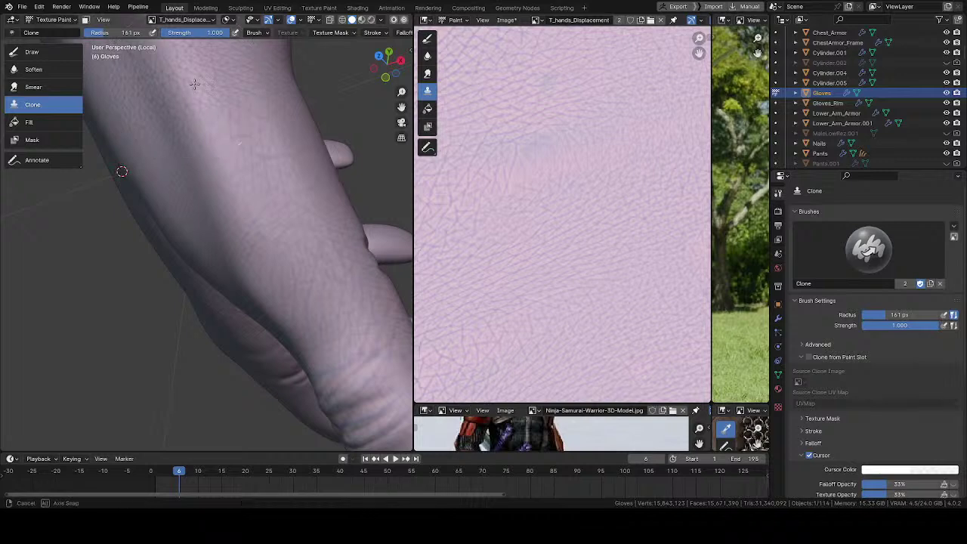
- Resample the clone source on the skin above the thumb's base and reduce the Clone brush radius to 118 px
mouse_move(189, 87)
middle_mouse_down()
mouse_move(216, 108)
mouse_move(237, 173)
mouse_move(206, 118)
middle_mouse_up()
left_click(206, 118, "ctrl")
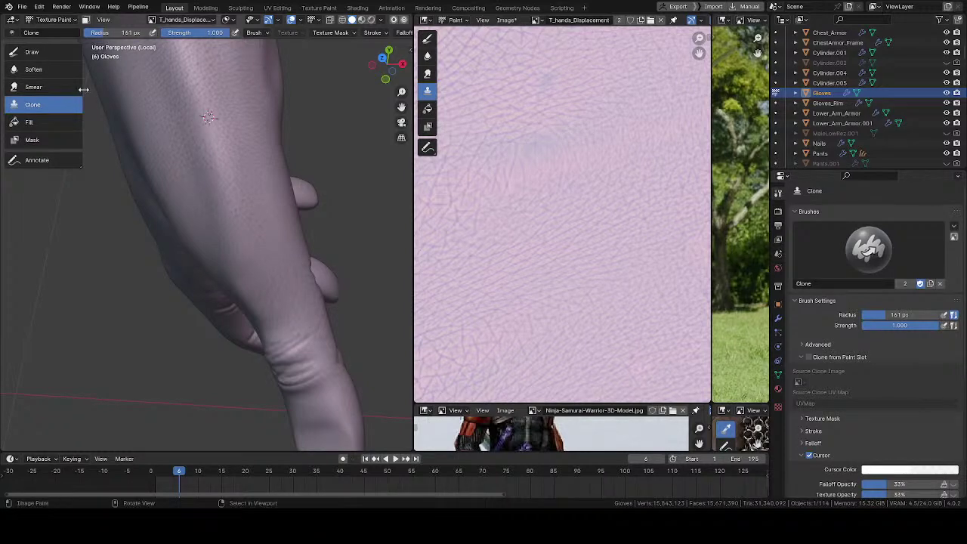
middle_click_drag(234, 206, 234, 201)
key("f")
left_click(210, 221)
scroll(227, 212, "up", 2)
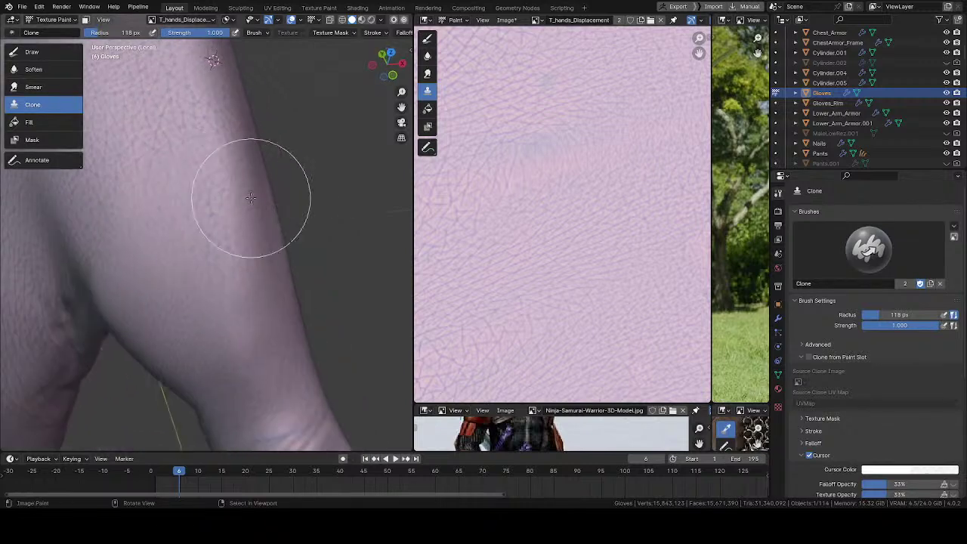
scroll(250, 198, "up", 2)
- Sample the detailed skin just above the thumb's base and clone it over the remaining smooth patches beside the web and outer edge
left_click(175, 144, "ctrl")
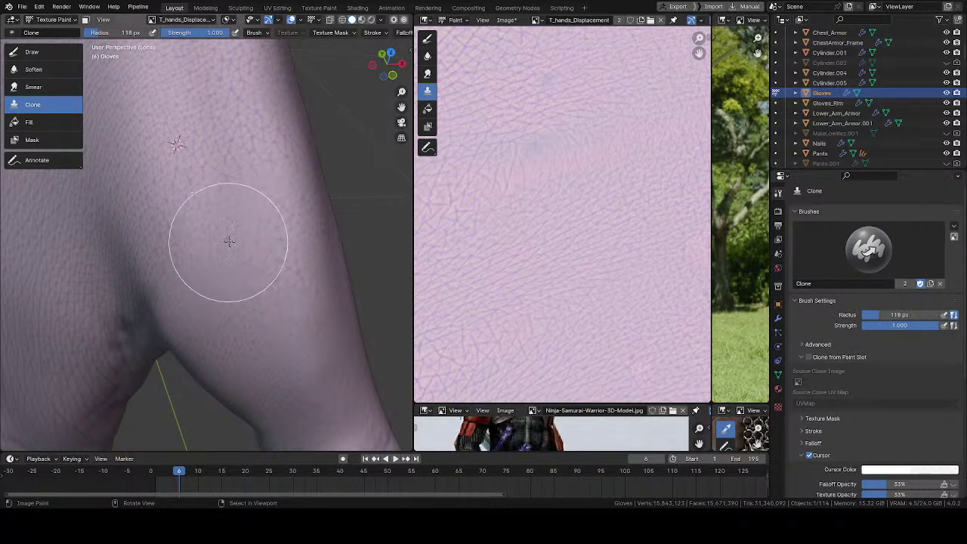
mouse_move(250, 214)
middle_mouse_down()
mouse_move(252, 229)
mouse_move(257, 221)
middle_mouse_up()
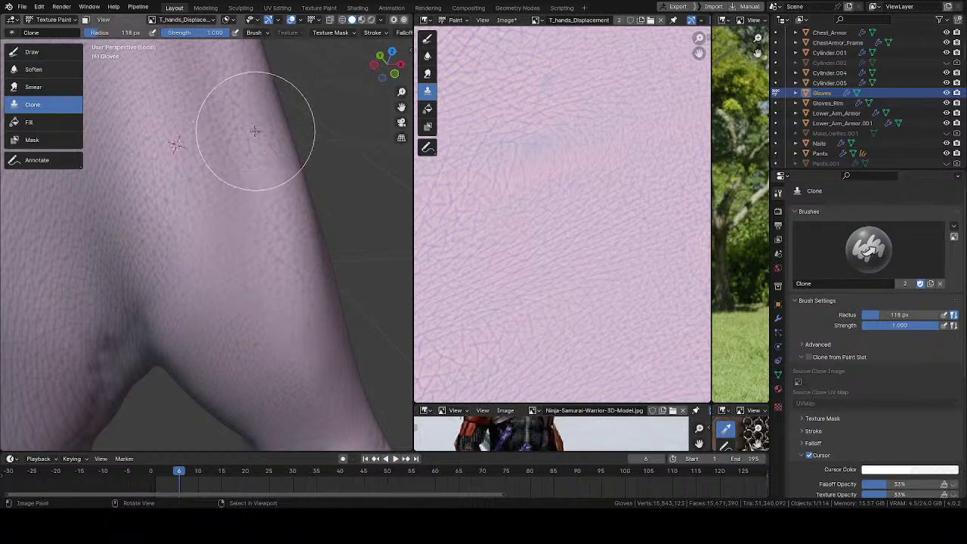
scroll(250, 162, "down", 2)
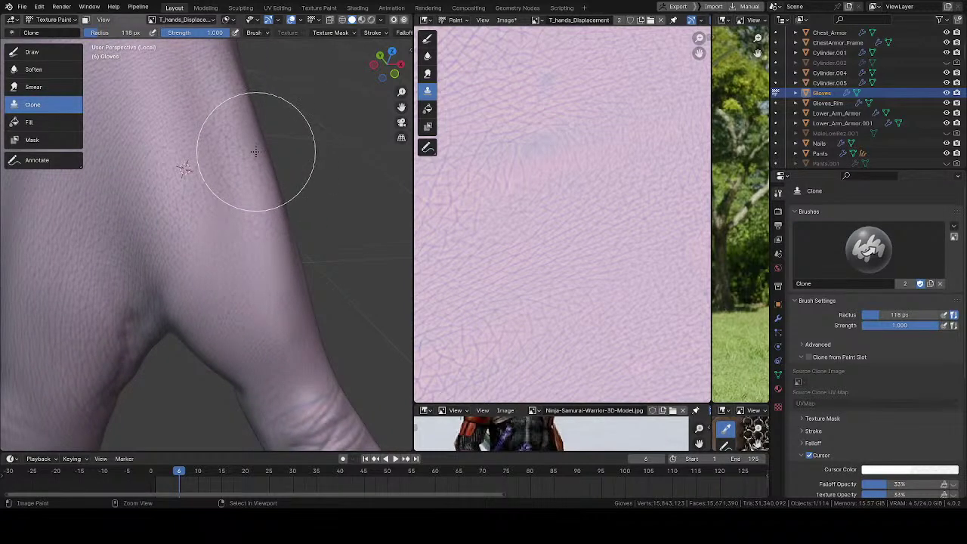
middle_click_drag(253, 209, 263, 126)
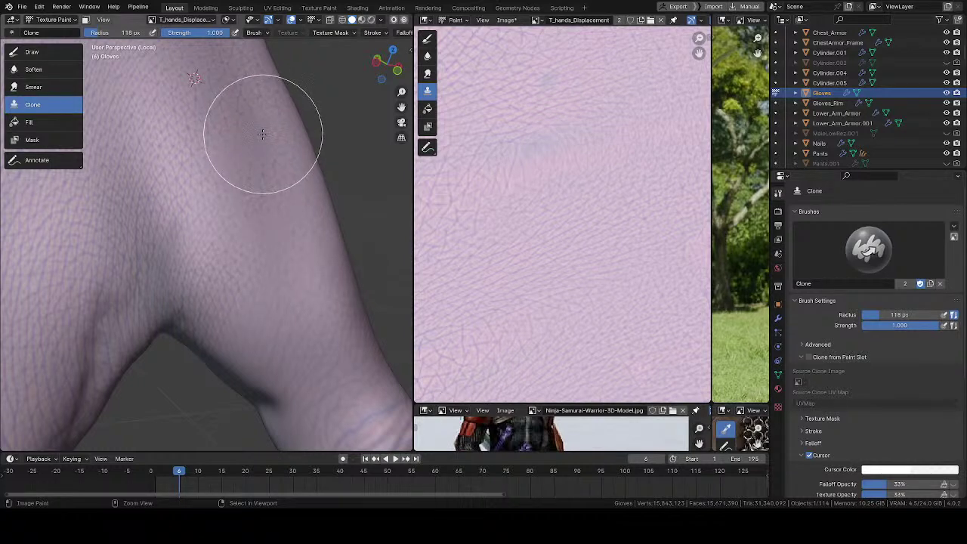
middle_click_drag(257, 146, 216, 233)
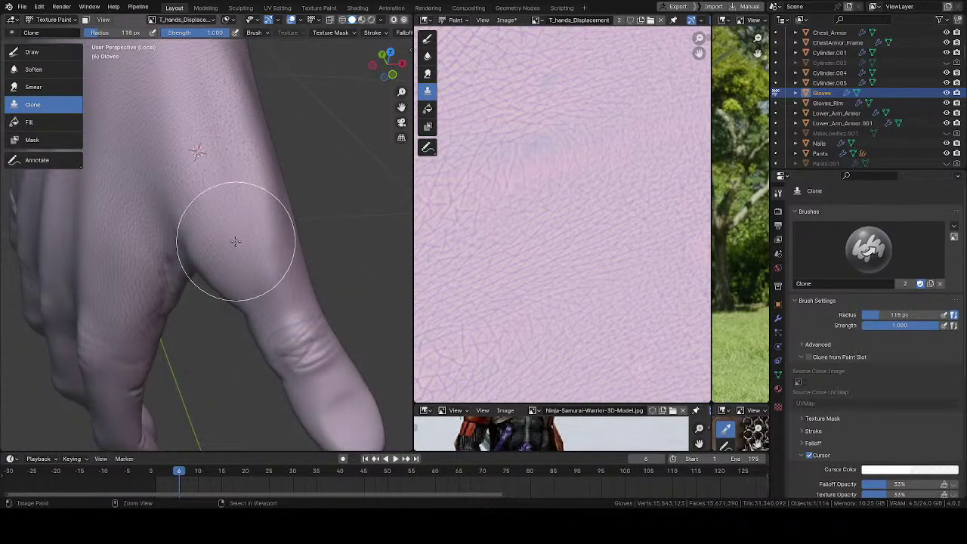
scroll(235, 208, "up", 3)
mouse_move(236, 179)
middle_mouse_down()
mouse_move(270, 118)
mouse_move(263, 184)
mouse_move(242, 62)
middle_mouse_up()
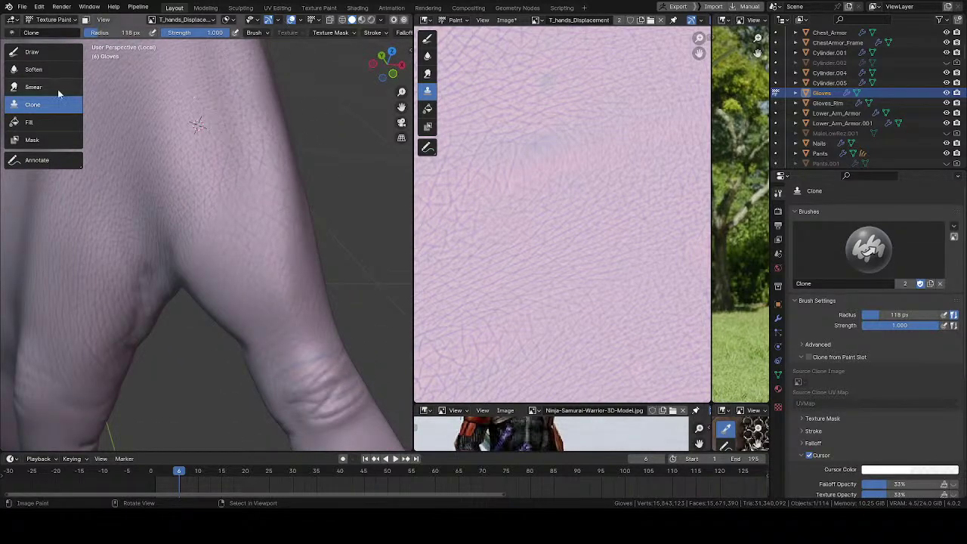
- Switch to the Draw tool and assign the skin displacement image as the brush's stencil texture
left_click(48, 53)
scroll(327, 34, "down", 3)
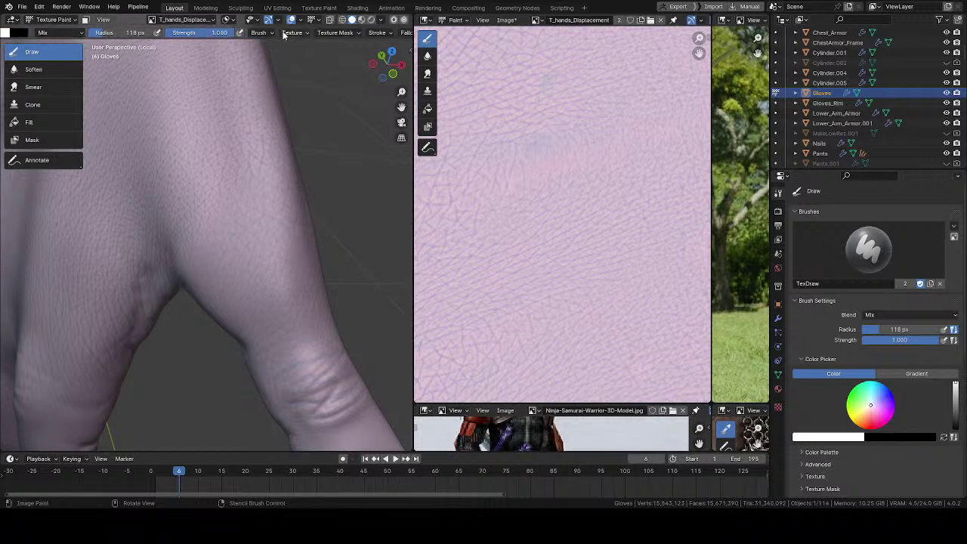
left_click(291, 33)
left_click(250, 52)
left_click(306, 81)
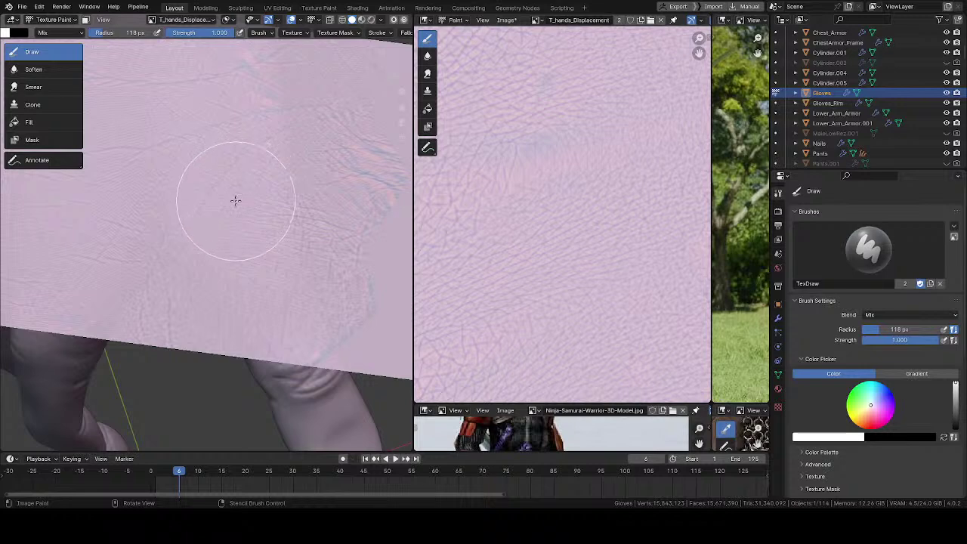
- Position and enlarge the skin stencil so its fine detail covers the thumb's base
middle_click_drag(240, 205, 275, 254)
mouse_move(273, 255)
right_mouse_down()
mouse_move(267, 225)
mouse_move(237, 194)
mouse_move(353, 259)
mouse_move(393, 216)
mouse_move(332, 250)
mouse_move(395, 276)
mouse_move(409, 305)
mouse_move(302, 283)
mouse_move(326, 310)
mouse_move(350, 190)
mouse_move(285, 218)
mouse_move(280, 237)
mouse_move(291, 190)
mouse_move(182, 162)
mouse_move(190, 197)
mouse_move(202, 204)
mouse_move(283, 206)
mouse_move(261, 229)
mouse_move(239, 207)
right_mouse_up()
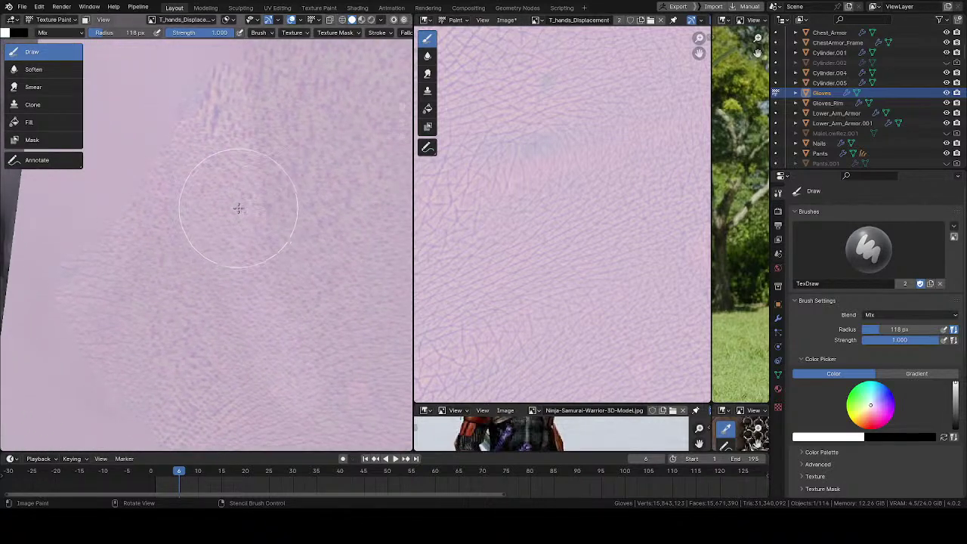
middle_click_drag(240, 295, 302, 244)
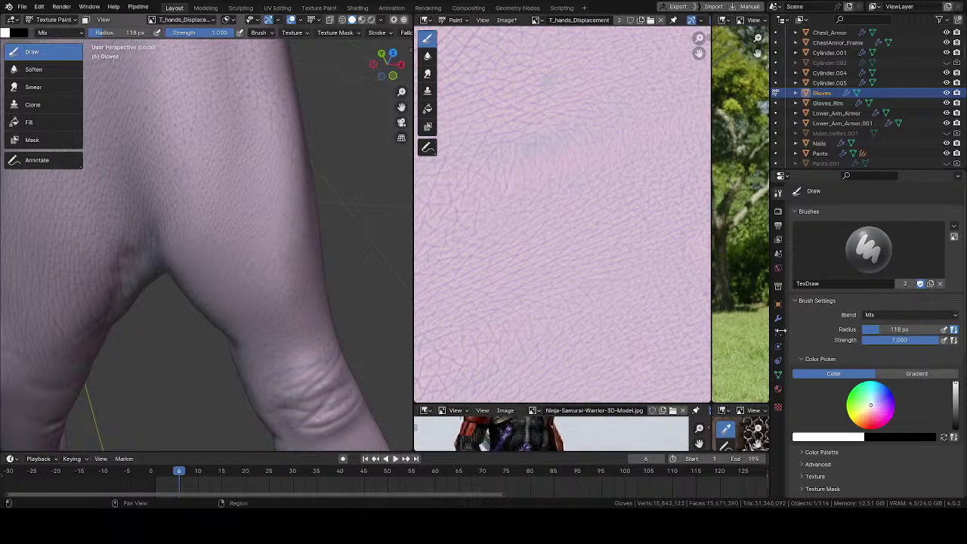
- Set the brush cursor's texture opacity to 32% and paint stencil skin detail across the thumb's base from several angles
scroll(836, 355, "down", 8)
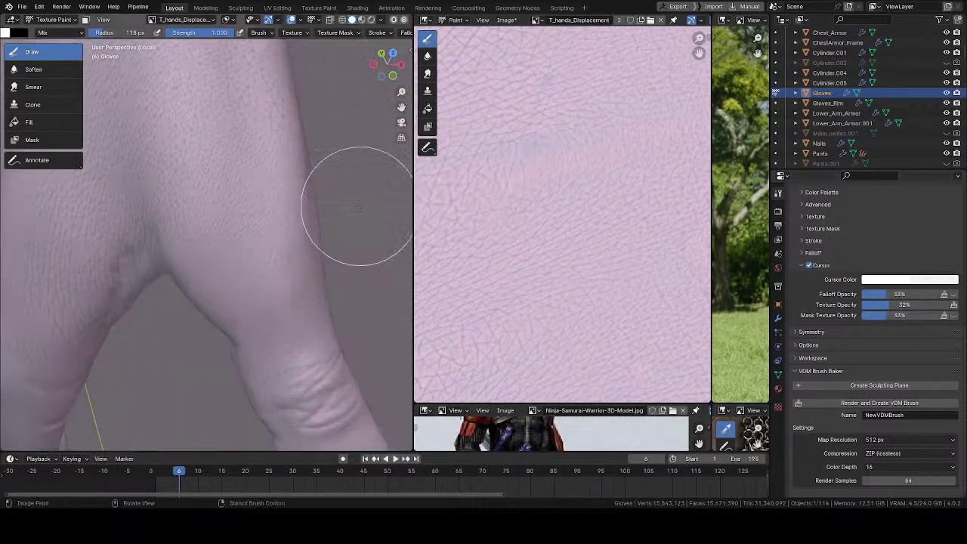
mouse_move(266, 183)
middle_mouse_down()
mouse_move(281, 164)
mouse_move(274, 156)
middle_mouse_up()
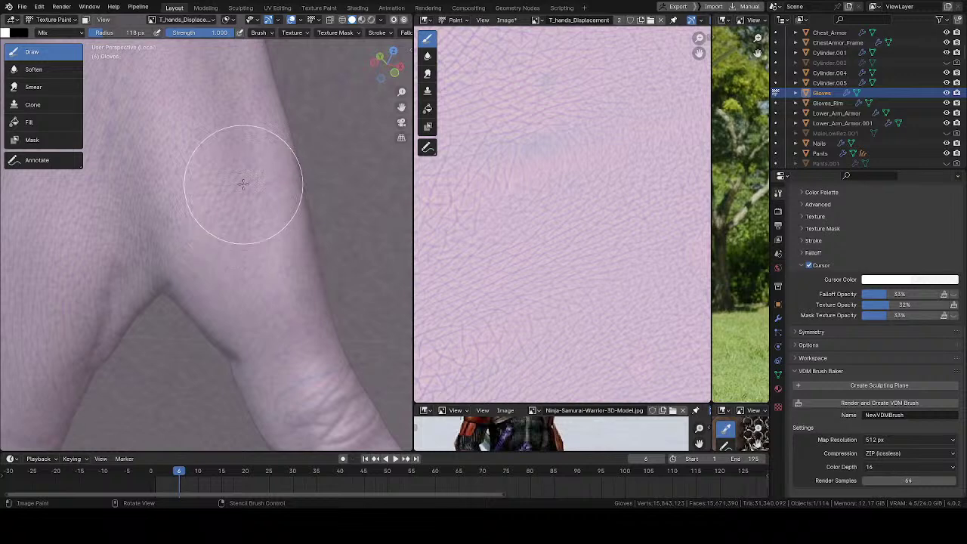
mouse_move(250, 199)
middle_mouse_down()
mouse_move(224, 225)
mouse_move(266, 276)
middle_mouse_up()
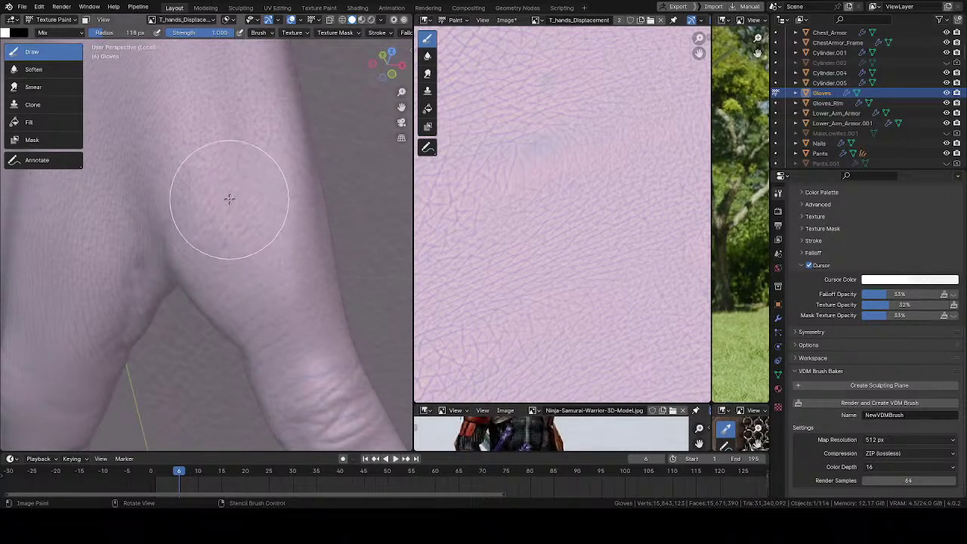
mouse_move(272, 182)
middle_mouse_down()
mouse_move(305, 188)
mouse_move(269, 182)
mouse_move(260, 193)
middle_mouse_up()
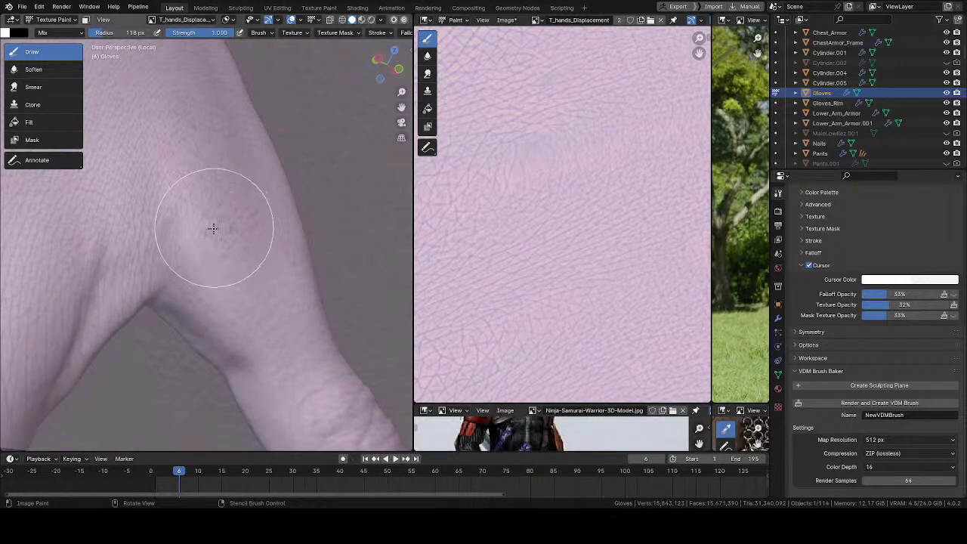
middle_click_drag(202, 264, 233, 248)
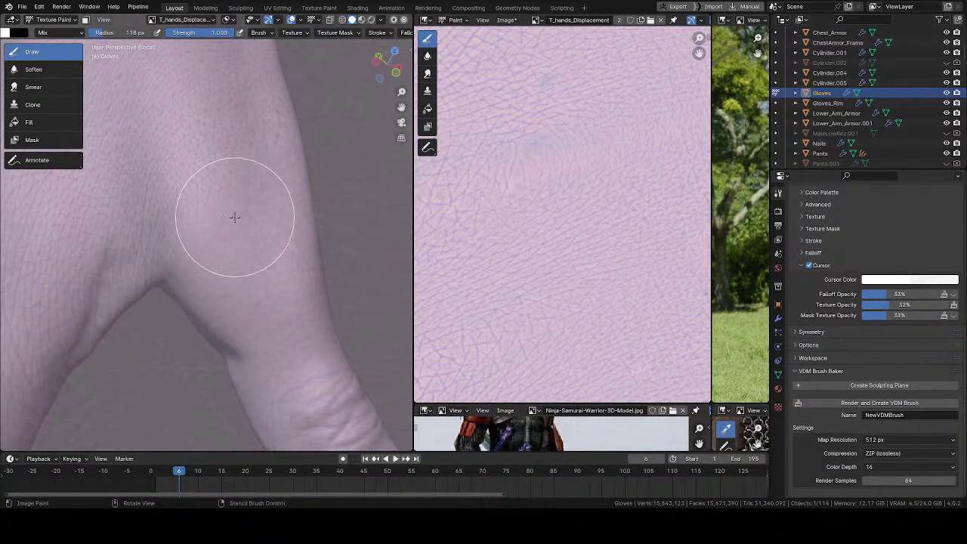
middle_click_drag(252, 176, 246, 240)
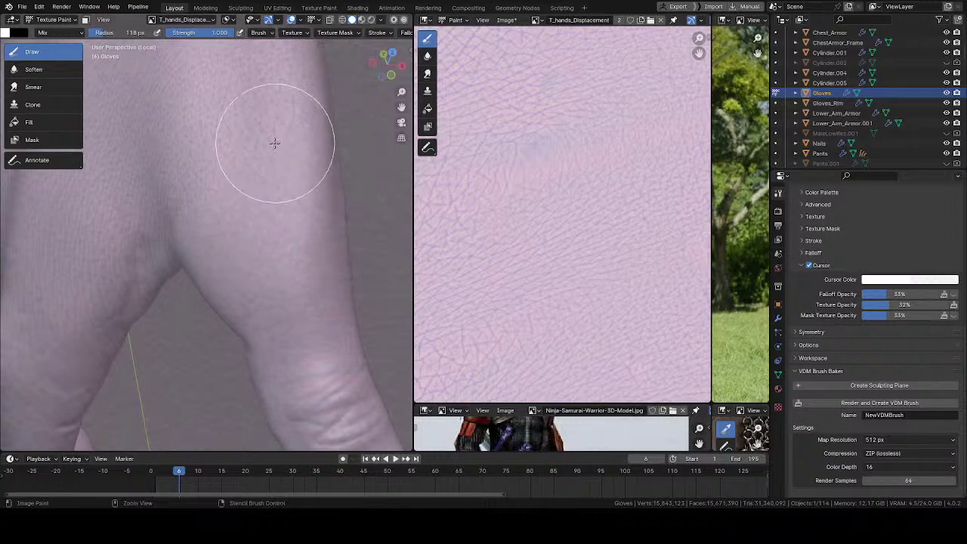
- Realign the skin stencil over the thumb and paint its detail down from the thumb's base towards the knuckle
mouse_move(267, 292)
left_mouse_down("ctrl")
mouse_move(296, 313)
mouse_move(317, 283)
left_mouse_up("ctrl")
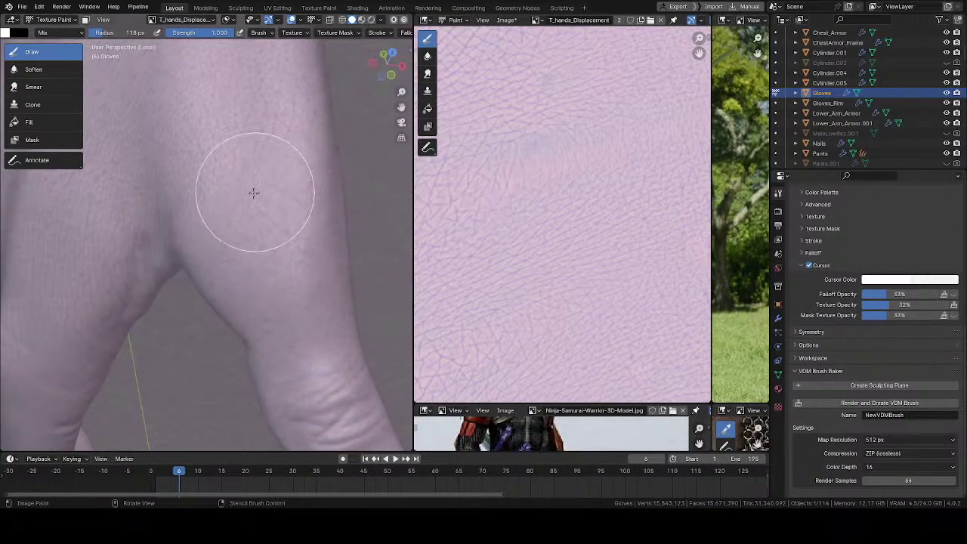
middle_click_drag(283, 200, 273, 201)
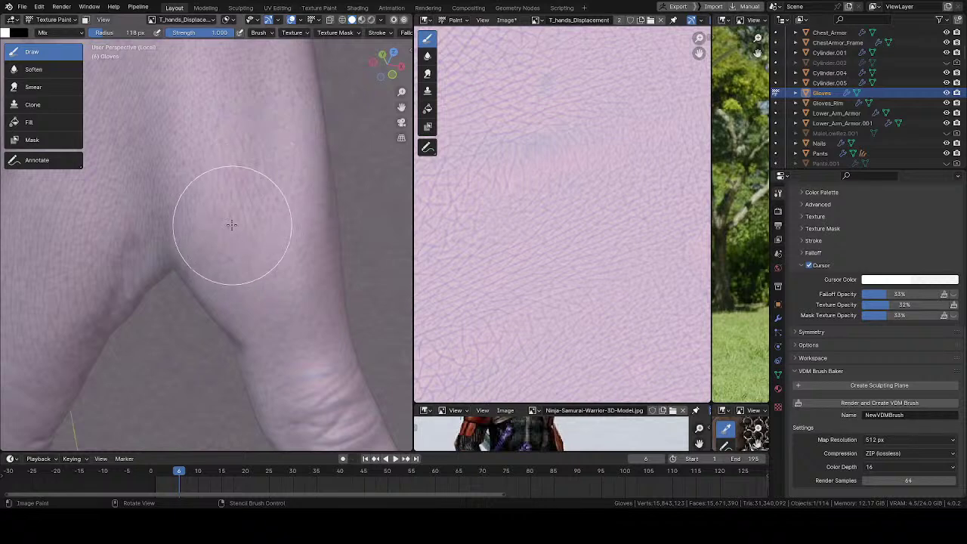
middle_click_drag(270, 144, 219, 222)
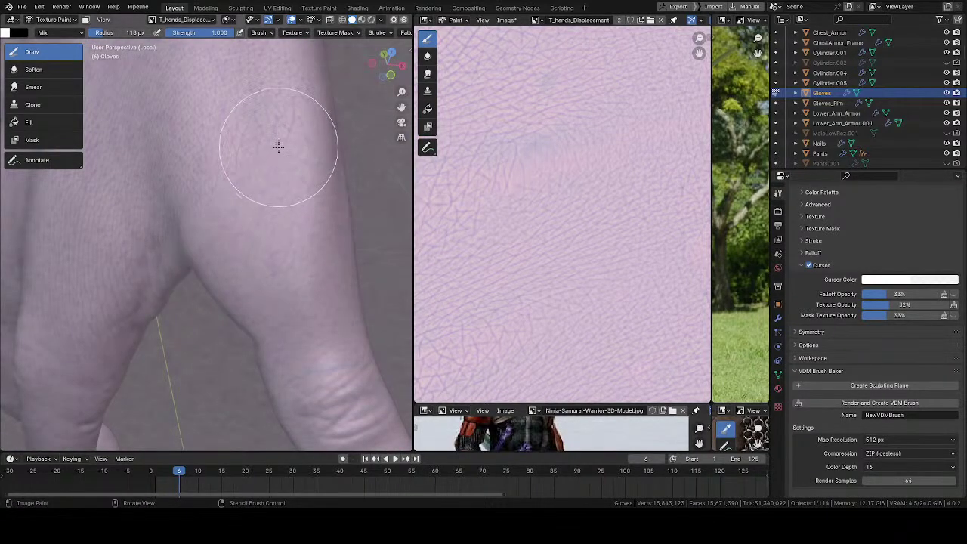
right_click_drag(278, 147, 352, 218)
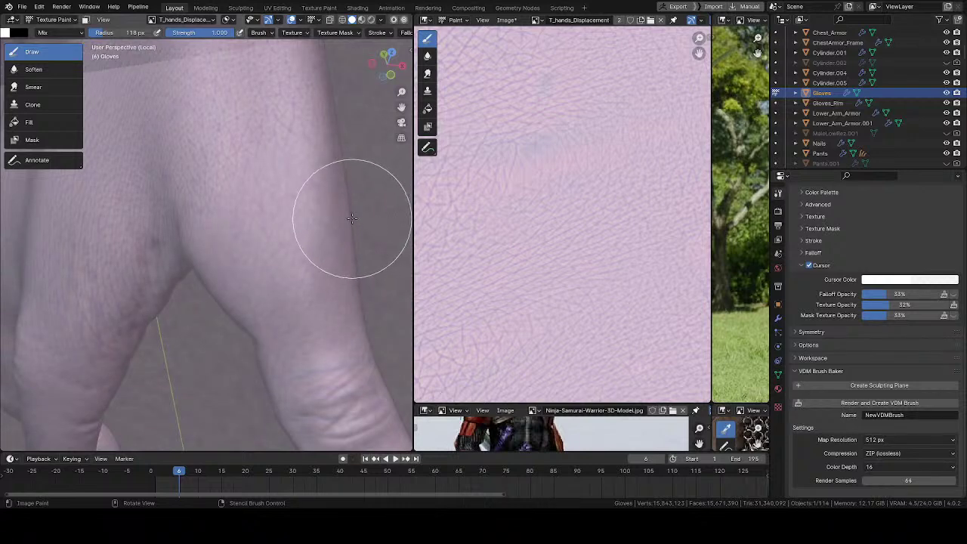
right_click_drag(297, 195, 291, 204)
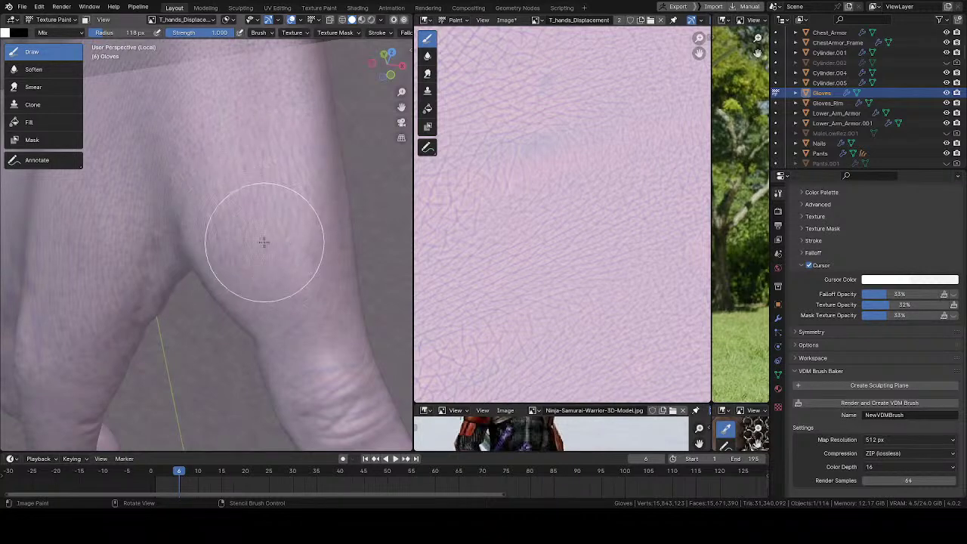
- Set the brush cursor's texture opacity to 100% after checking the painted thumb base
middle_click_drag(262, 182, 295, 164)
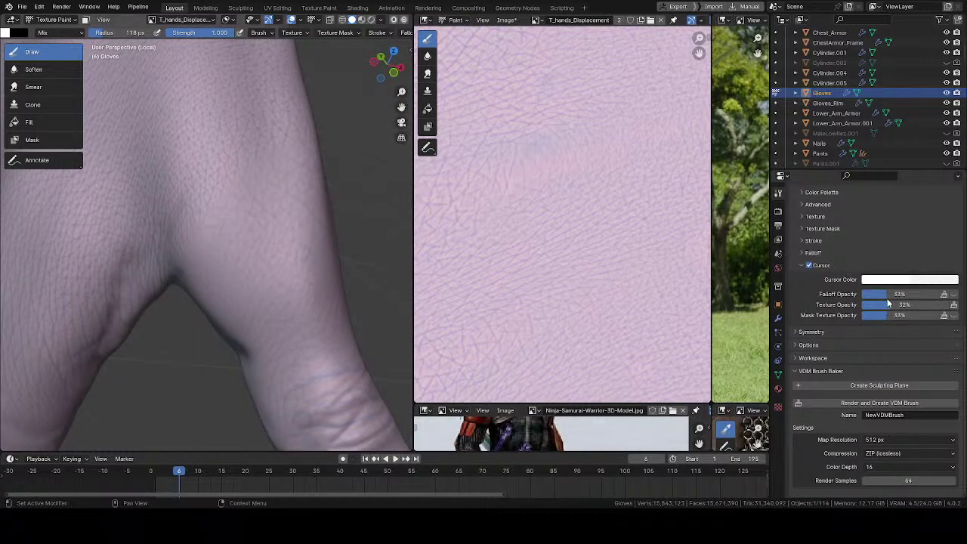
middle_click_drag(239, 162, 220, 245)
scroll(219, 246, "down", 5)
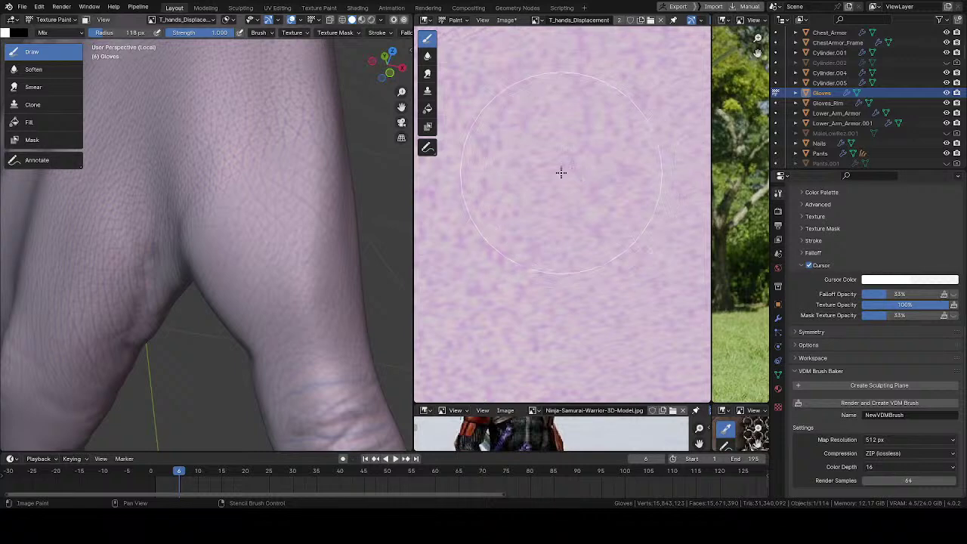
- Switch the paint image view from T_hands_Displacement to palmhand_01_Combine.png
left_click(536, 19)
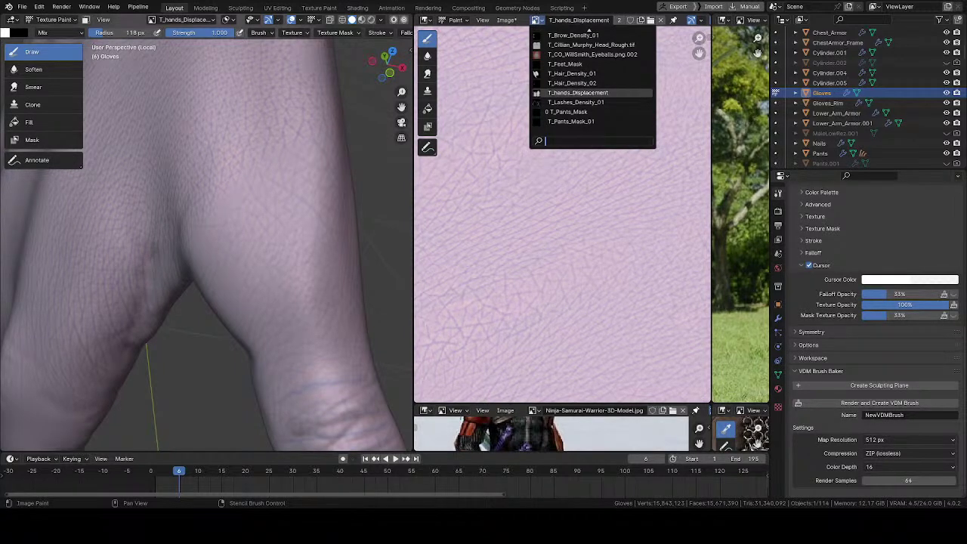
left_click(577, 93)
middle_click_drag(518, 151, 594, 301, "ctrl")
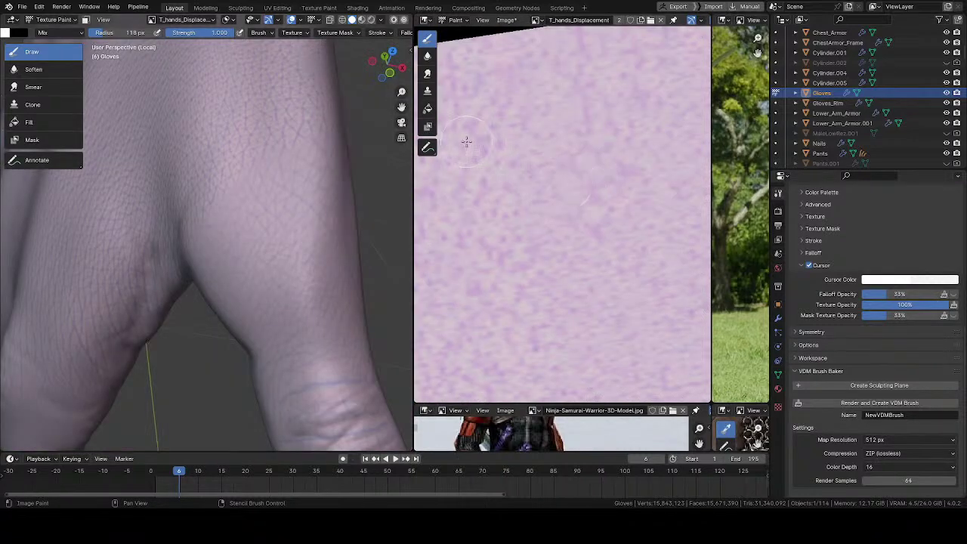
scroll(461, 143, "down", 5)
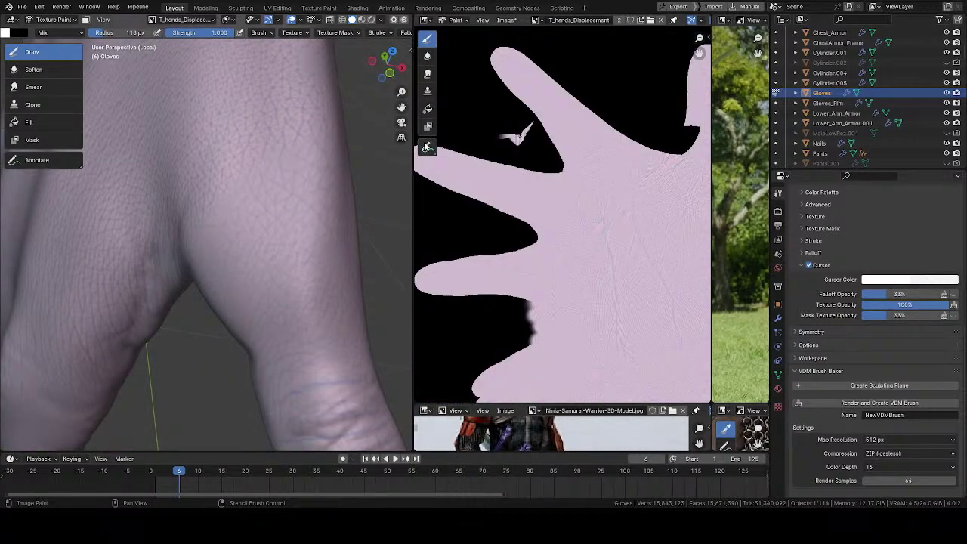
left_click(536, 21)
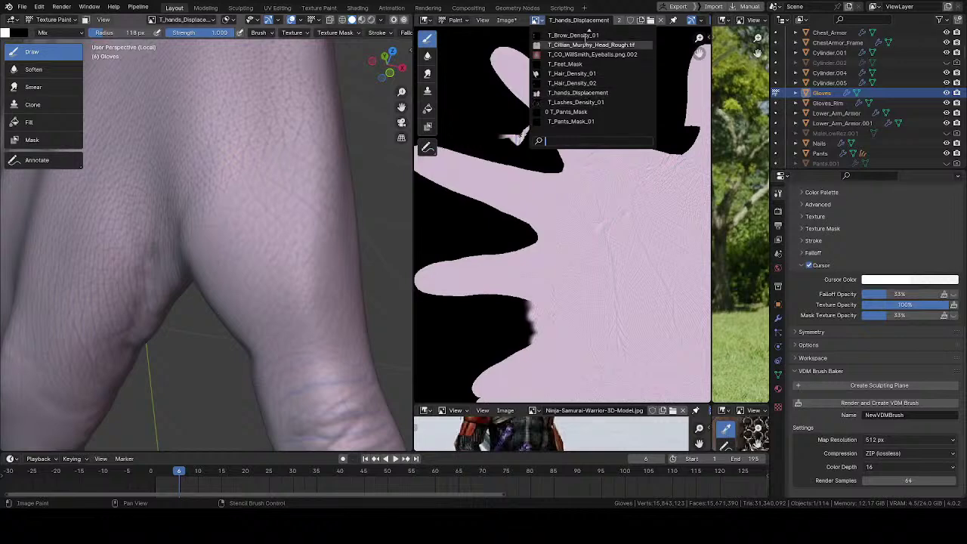
type("pal")
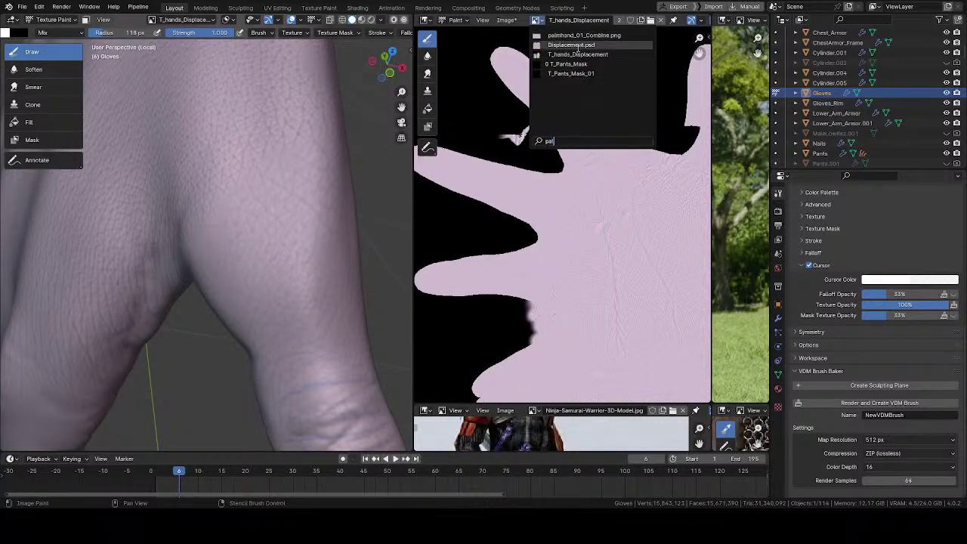
left_click(593, 36)
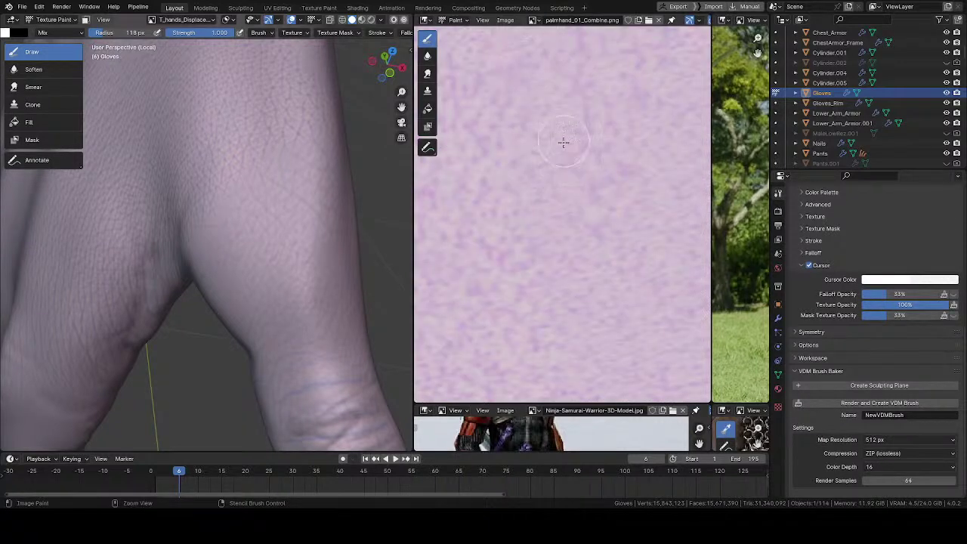
- Examine the skin pattern in palmhand_01_Combine.png for an area suited to the thumb's base
middle_click_drag(563, 142, 571, 292)
middle_click_drag(544, 28, 578, 14, "ctrl")
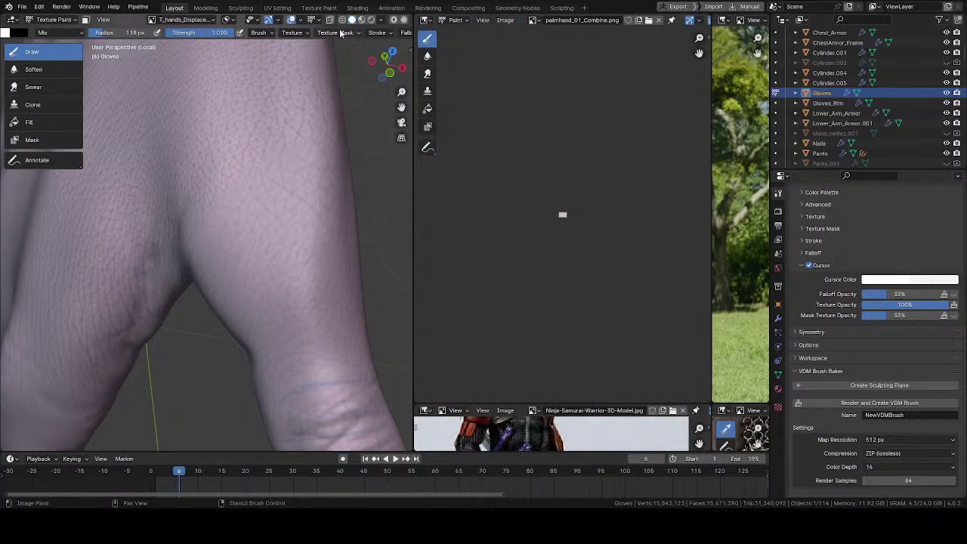
left_click(293, 33)
scroll(578, 174, "up", 15)
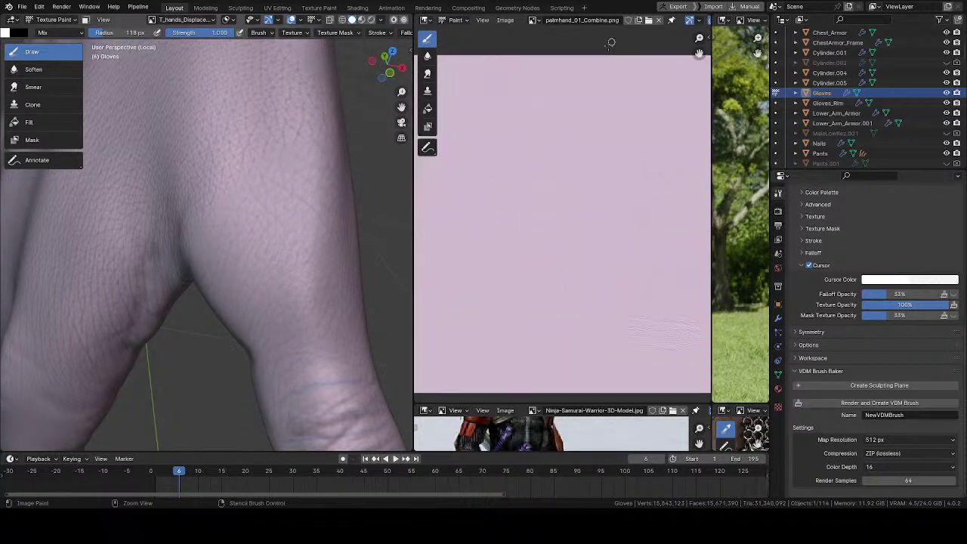
middle_click_drag(615, 214, 608, 225)
middle_click_drag(591, 266, 572, 221)
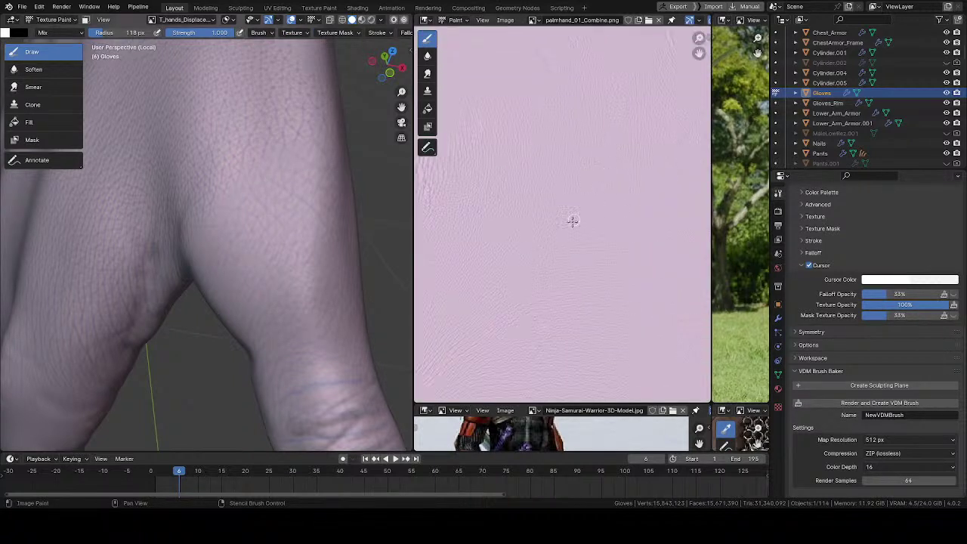
middle_click_drag(645, 132, 662, 185)
middle_click_drag(500, 218, 526, 232)
middle_click_drag(537, 196, 456, 253)
middle_click_drag(571, 213, 580, 161)
- Assign Texture.001 as the Draw brush's texture with Stencil mapping
left_click(292, 33)
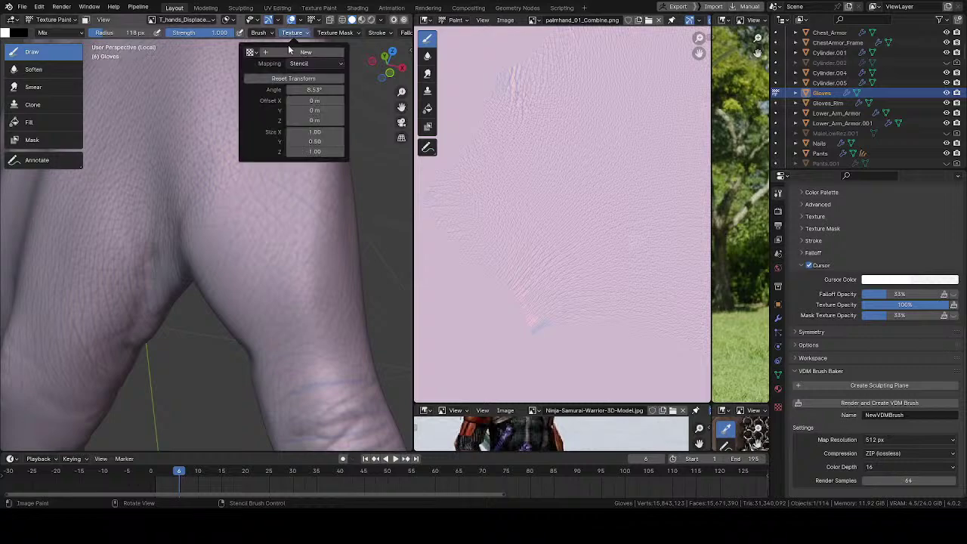
left_click(251, 52)
left_click(306, 81)
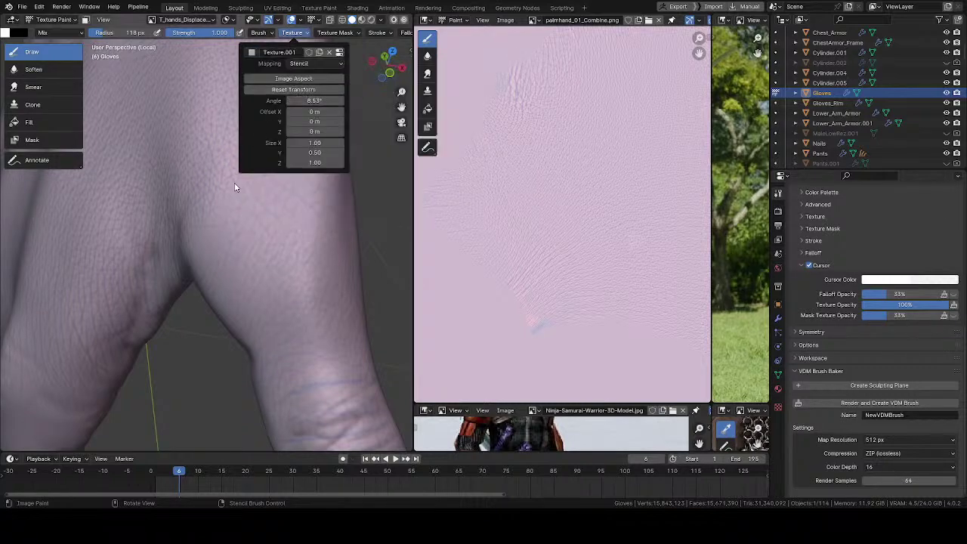
- Move, scale and rotate the skin stencil so its finely creased area covers the thumb and its base
middle_click_drag(237, 184, 261, 283, "ctrl")
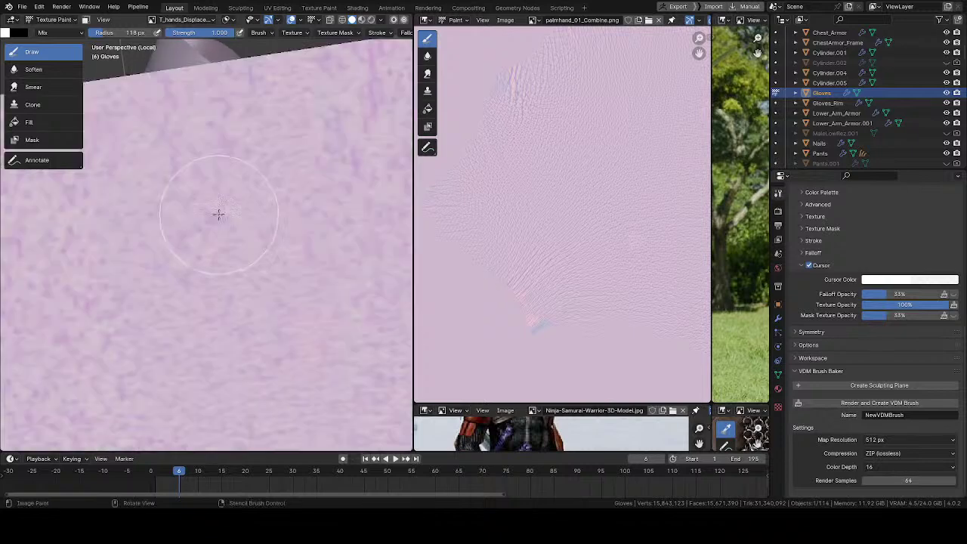
middle_click_drag(219, 216, 257, 141, "shift")
mouse_move(271, 158)
right_mouse_down("shift")
mouse_move(208, 131)
mouse_move(312, 265)
mouse_move(258, 298)
right_mouse_up("shift")
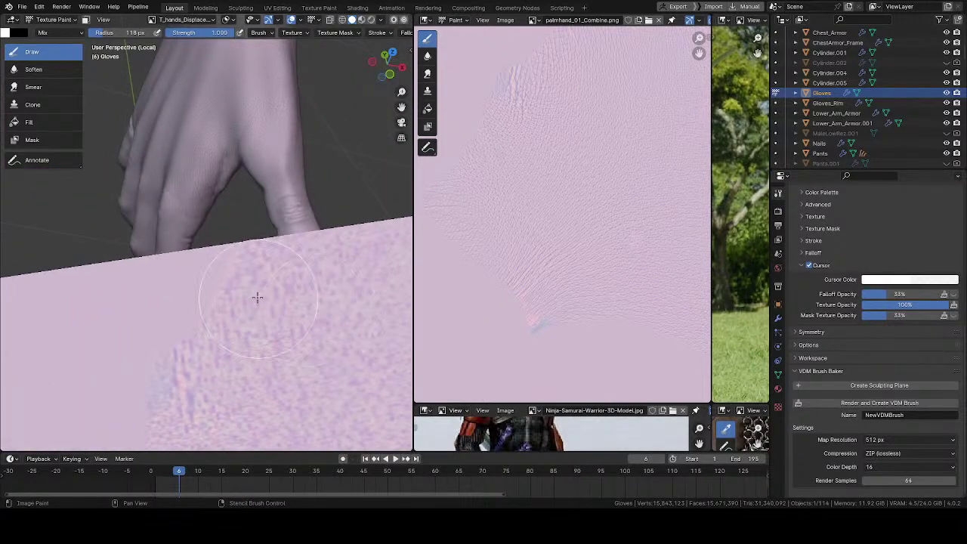
middle_click_drag(269, 265, 253, 302, "shift")
right_click_drag(258, 351, 243, 117)
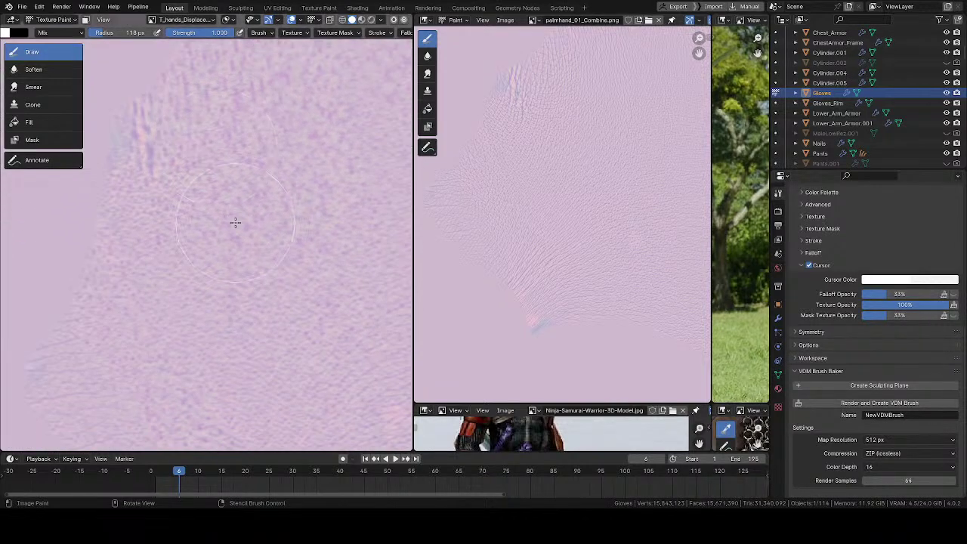
right_click_drag(235, 222, 257, 159)
mouse_move(250, 268)
right_mouse_down("ctrl")
mouse_move(252, 291)
mouse_move(334, 249)
mouse_move(259, 312)
mouse_move(384, 342)
right_mouse_up("ctrl")
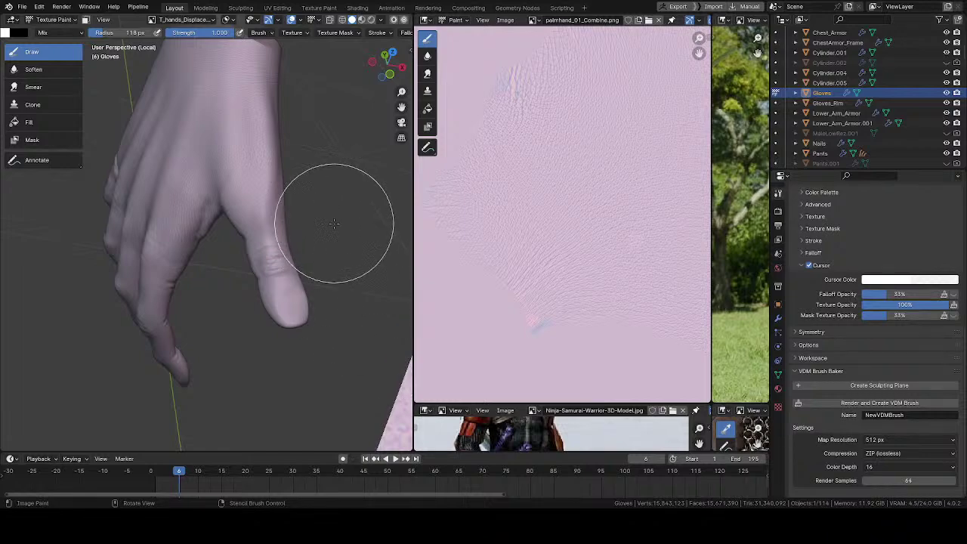
right_click_drag(333, 224, 262, 241, "ctrl")
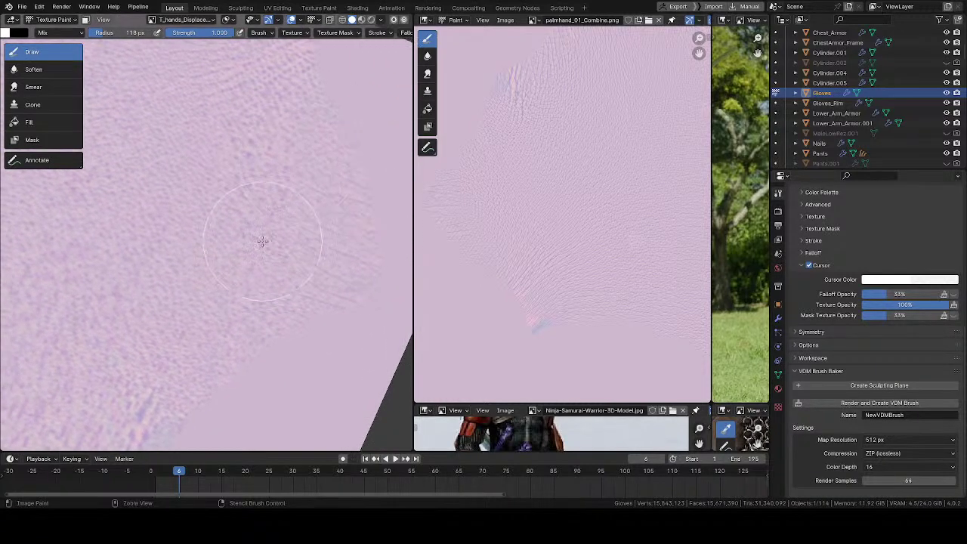
middle_click_drag(262, 241, 188, 277)
right_click_drag(219, 231, 363, 272)
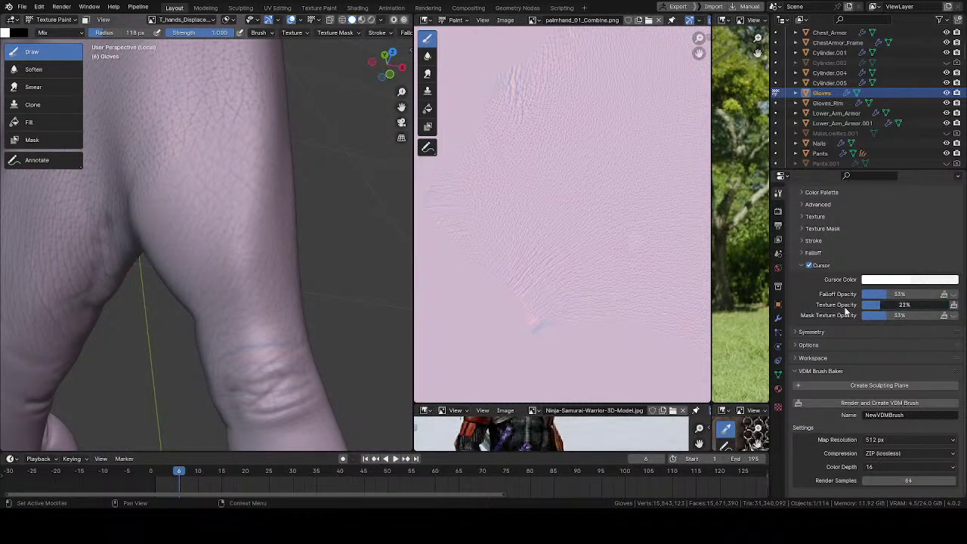
- Set the brush cursor's texture opacity to 42% and paint realigned stencil skin detail onto the thumb's base
left_click_drag(864, 313, 864, 313)
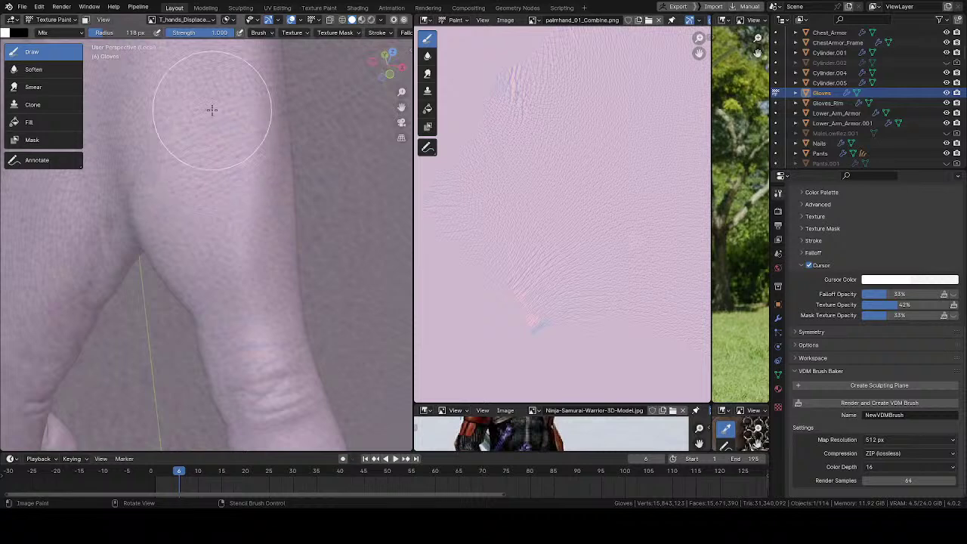
middle_click_drag(217, 104, 234, 129)
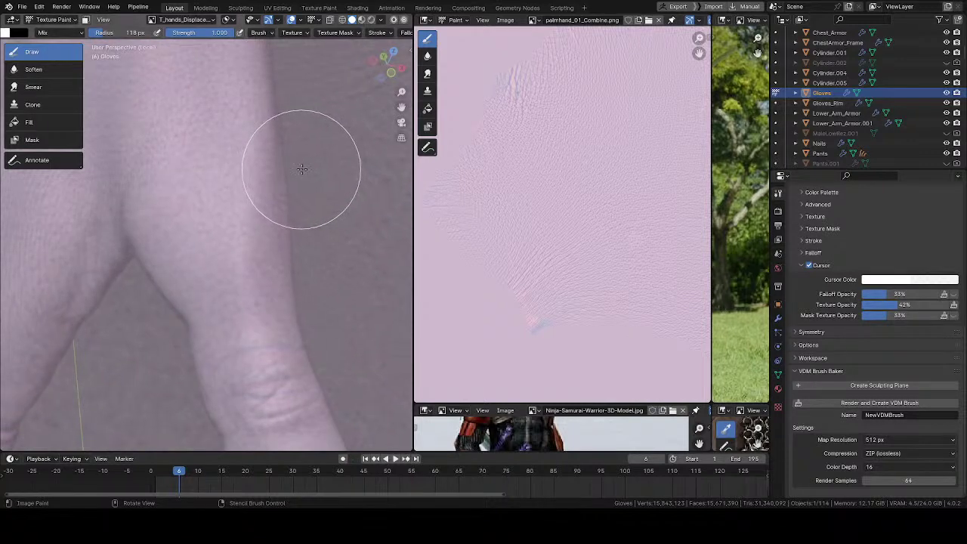
middle_click_drag(315, 168, 188, 237)
mouse_move(188, 237)
right_mouse_down()
mouse_move(173, 259)
mouse_move(114, 194)
mouse_move(75, 173)
right_mouse_up()
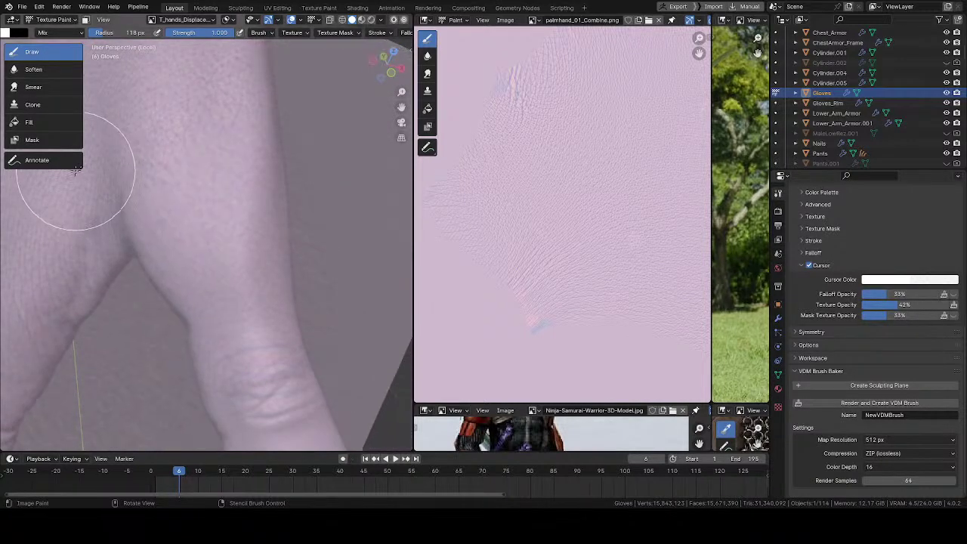
middle_click_drag(235, 116, 209, 190)
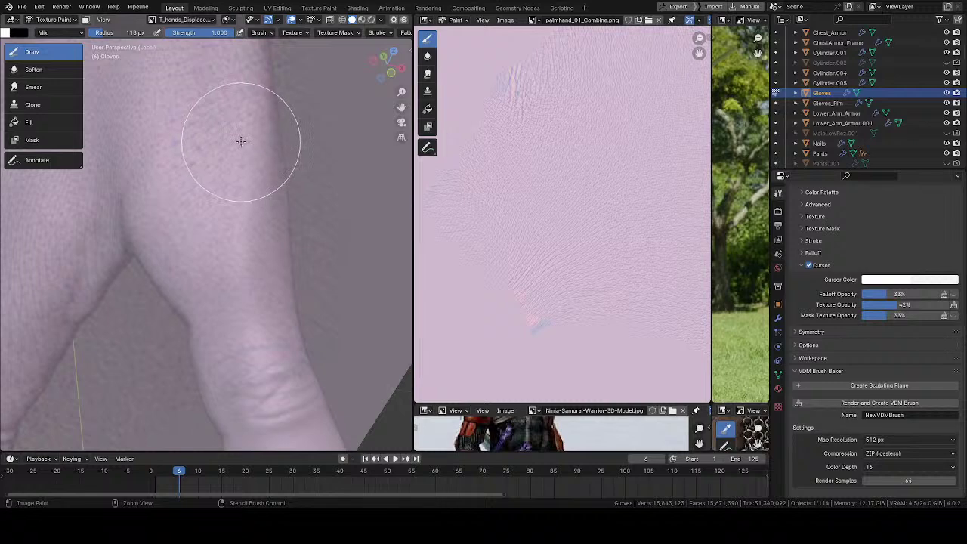
mouse_move(225, 168)
middle_mouse_down()
mouse_move(177, 143)
mouse_move(188, 179)
middle_mouse_up()
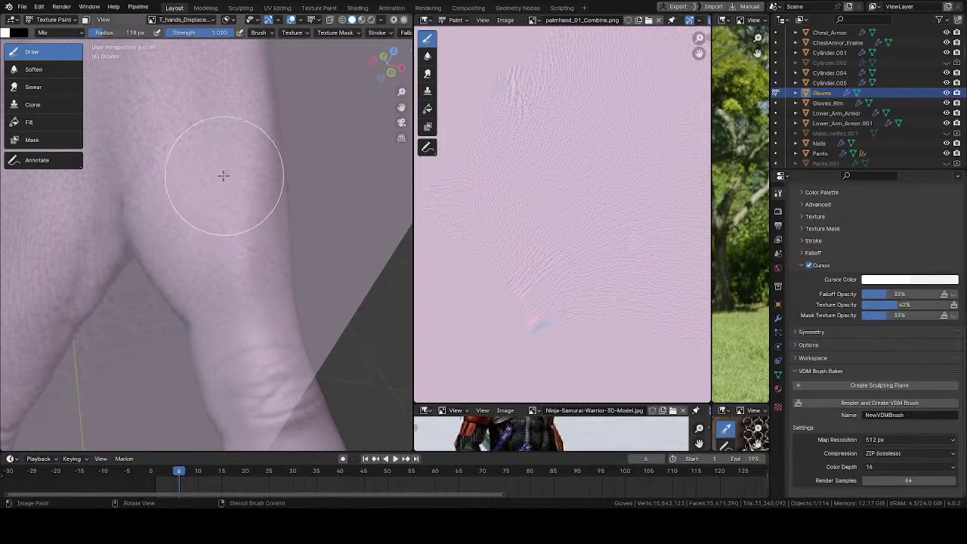
- Reduce the brush radius to 75 px and paint repositioned stencil detail over the thumb's base from a turned angle
key("f")
left_click(185, 167)
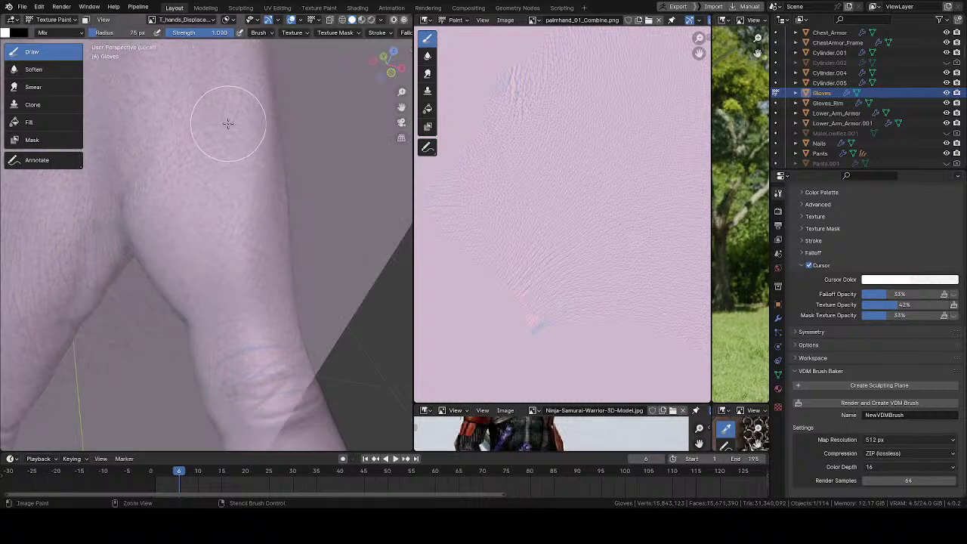
mouse_move(202, 161)
right_mouse_down()
mouse_move(308, 212)
mouse_move(306, 226)
right_mouse_up()
mouse_move(219, 262)
right_mouse_down()
mouse_move(139, 214)
mouse_move(194, 159)
right_mouse_up()
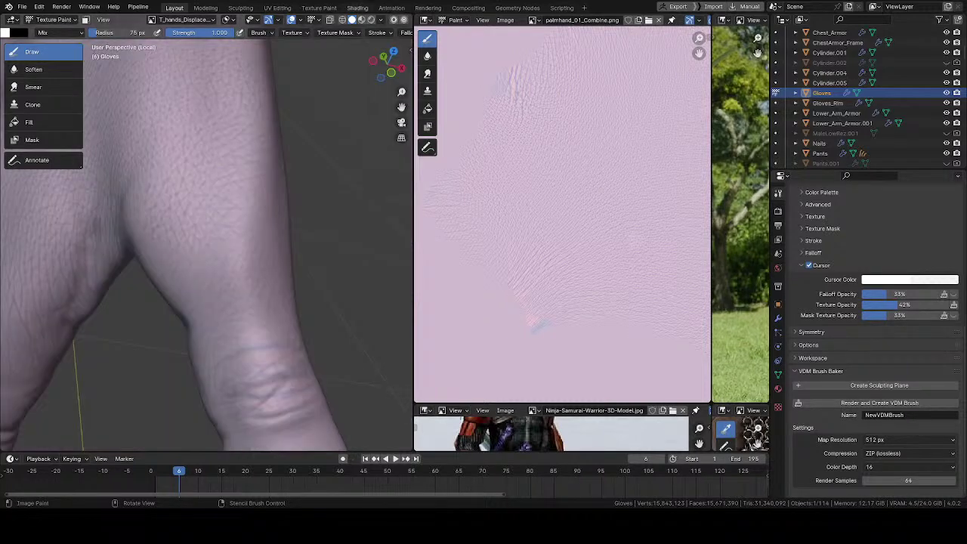
middle_click_drag(246, 162, 211, 188)
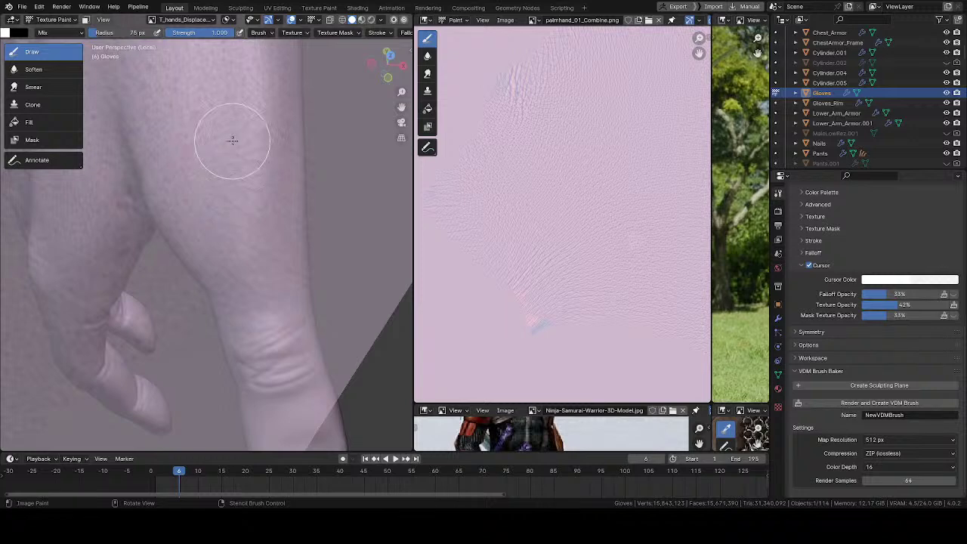
mouse_move(237, 149)
right_mouse_down("shift")
mouse_move(207, 149)
mouse_move(236, 160)
right_mouse_up("shift")
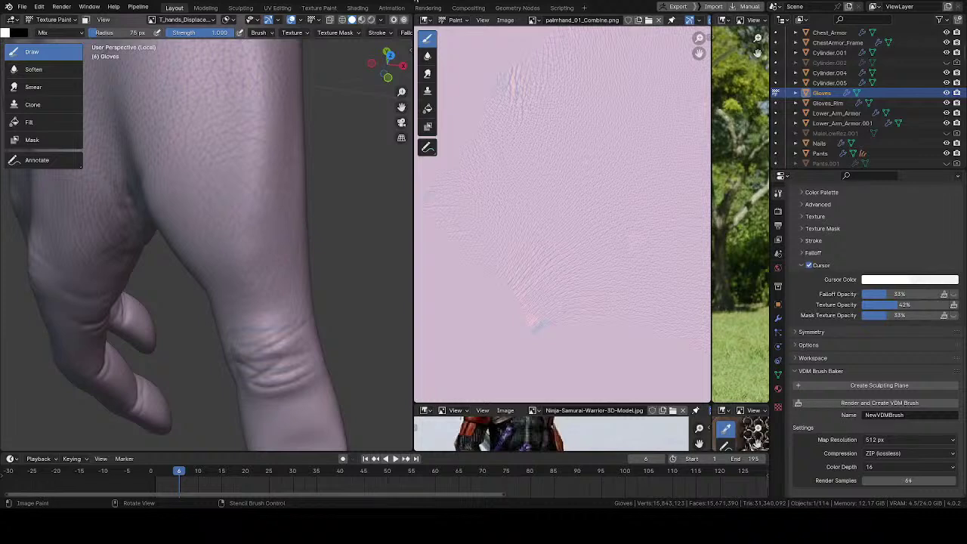
- Shift and resize the skin stencil and paint its detail down the thumb towards the wrinkled knuckle
mouse_move(247, 230)
right_mouse_down()
mouse_move(211, 285)
mouse_move(292, 233)
mouse_move(287, 194)
mouse_move(252, 226)
mouse_move(196, 352)
mouse_move(238, 304)
right_mouse_up()
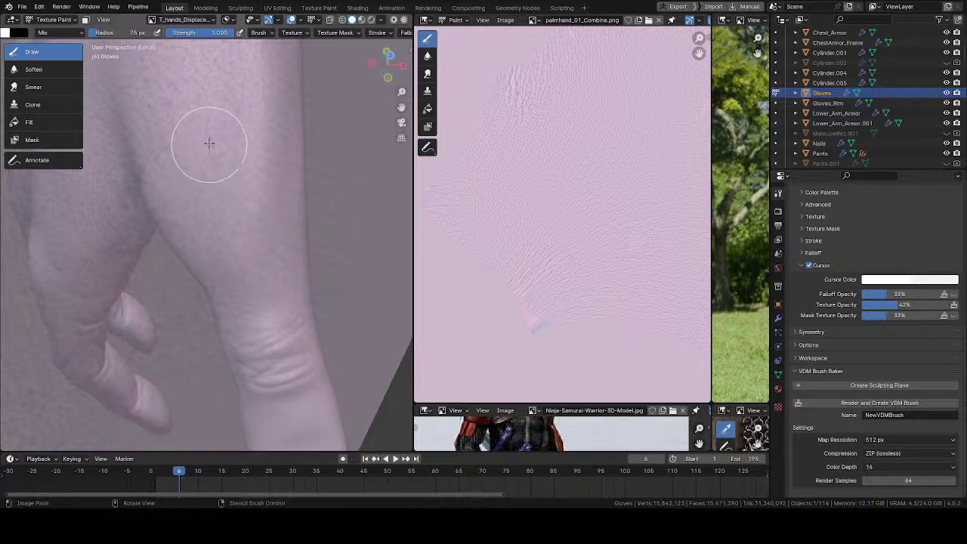
middle_click_drag(261, 207, 263, 201)
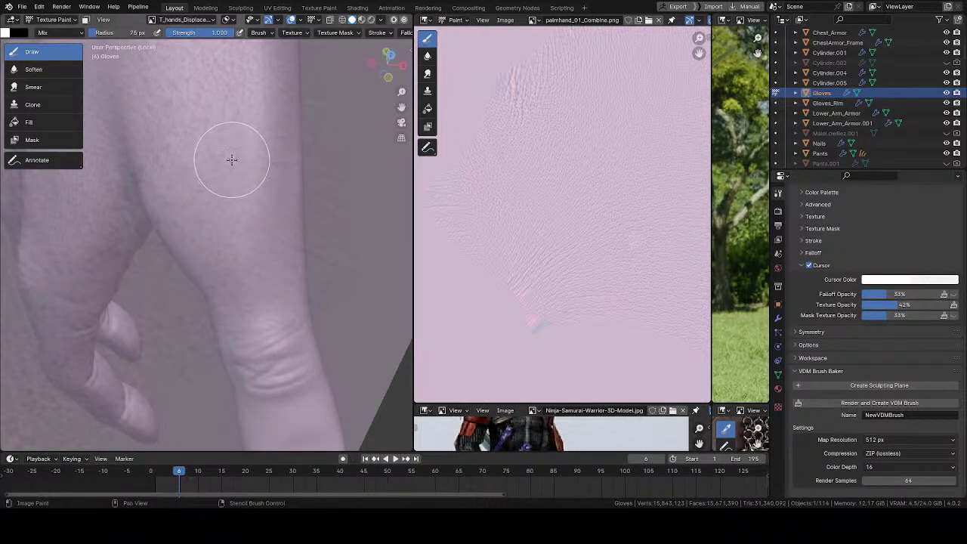
right_click_drag(232, 159, 223, 177, "shift")
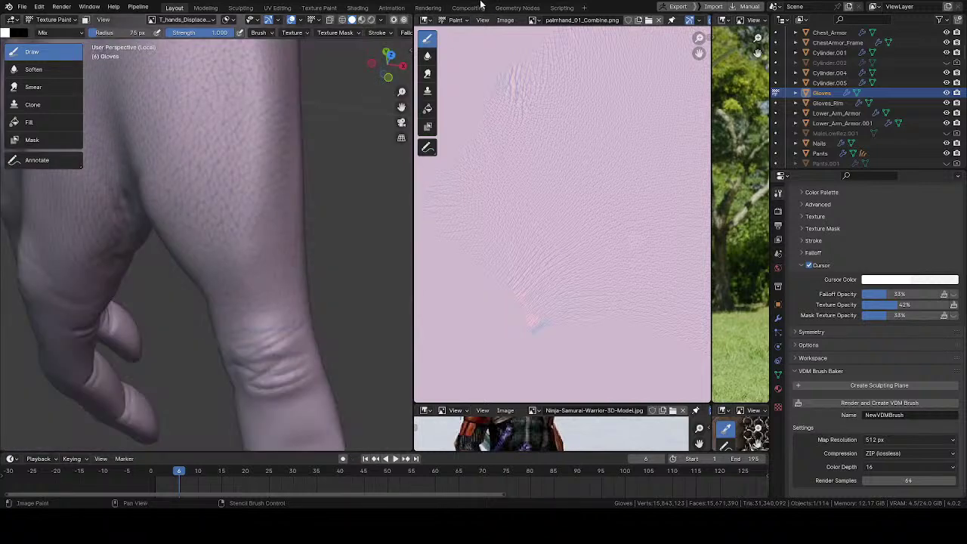
mouse_move(306, 143)
middle_mouse_down()
mouse_move(363, 142)
mouse_move(278, 158)
mouse_move(237, 197)
mouse_move(192, 159)
middle_mouse_up()
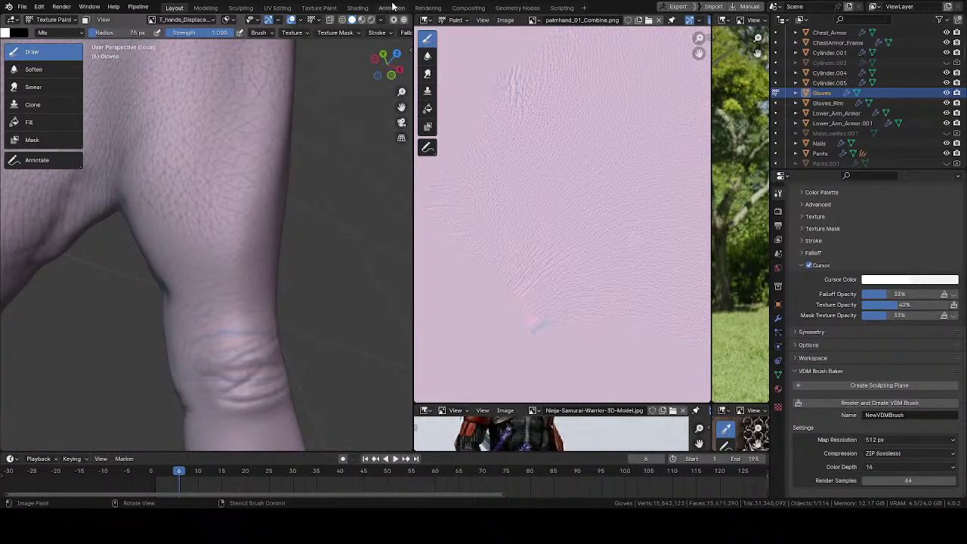
- Paint stencil skin detail around the outer side of the thumb's base from several viewing angles
middle_click_drag(324, 108, 247, 158)
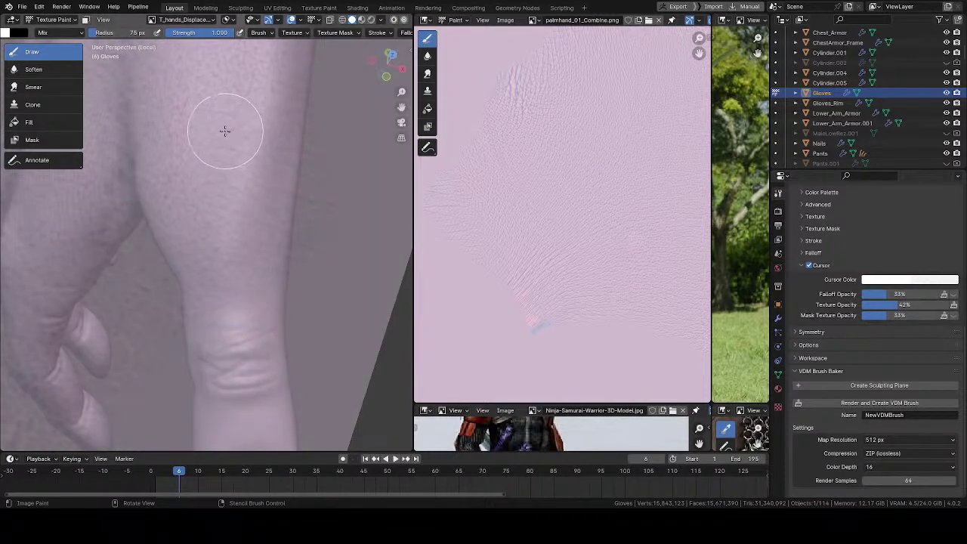
middle_click_drag(316, 87, 267, 144)
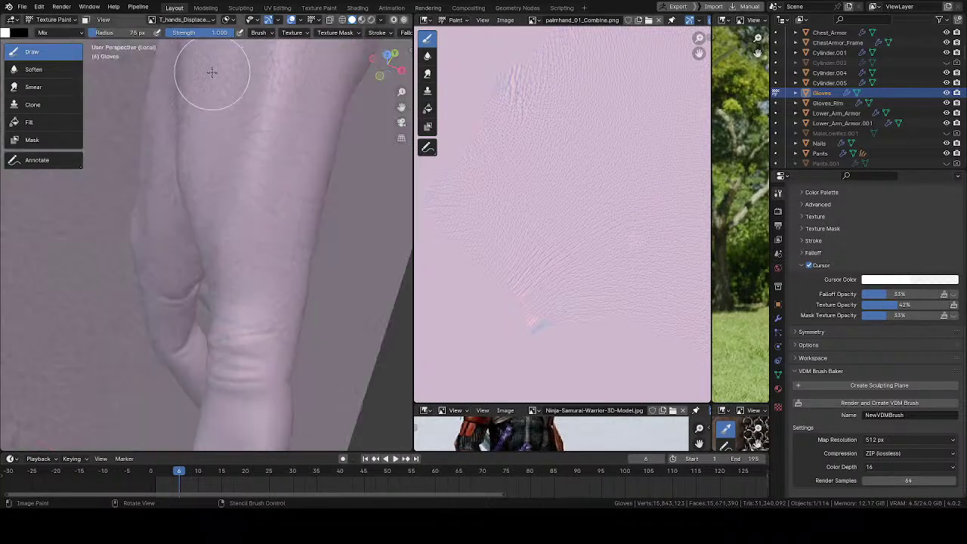
mouse_move(279, 181)
middle_mouse_down()
mouse_move(338, 204)
mouse_move(239, 324)
mouse_move(357, 183)
mouse_move(303, 214)
middle_mouse_up()
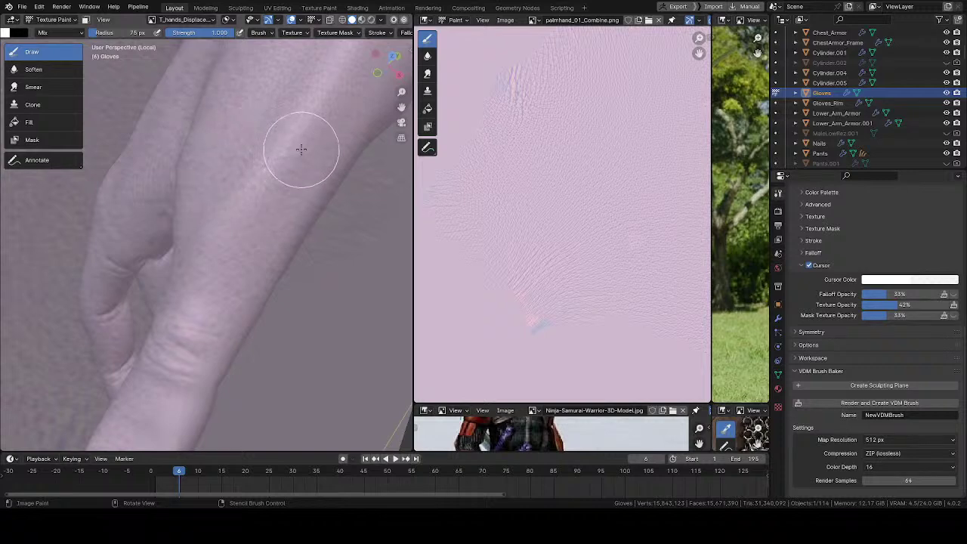
mouse_move(300, 149)
middle_mouse_down()
mouse_move(231, 143)
mouse_move(231, 134)
mouse_move(266, 136)
mouse_move(295, 181)
mouse_move(316, 264)
mouse_move(306, 256)
middle_mouse_up()
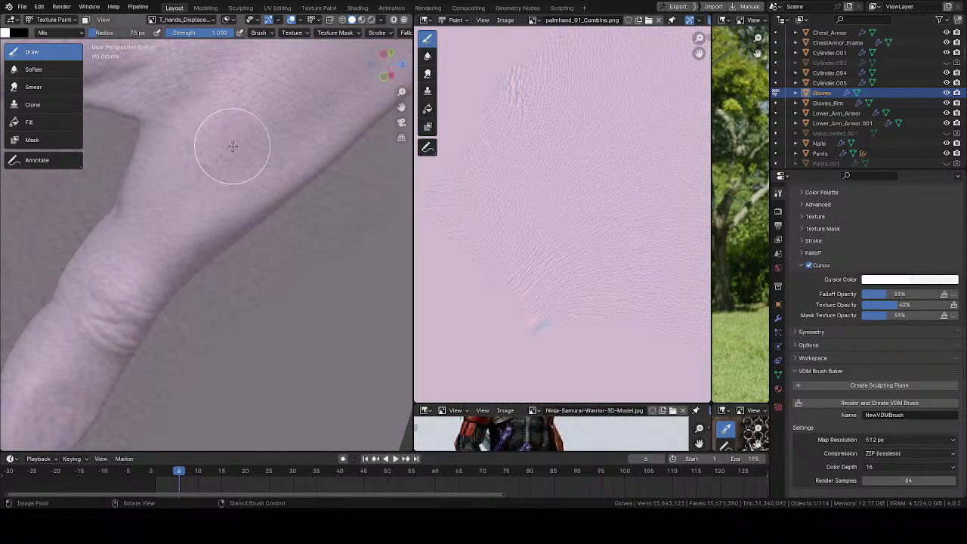
mouse_move(268, 151)
middle_mouse_down()
mouse_move(316, 136)
mouse_move(302, 139)
middle_mouse_up()
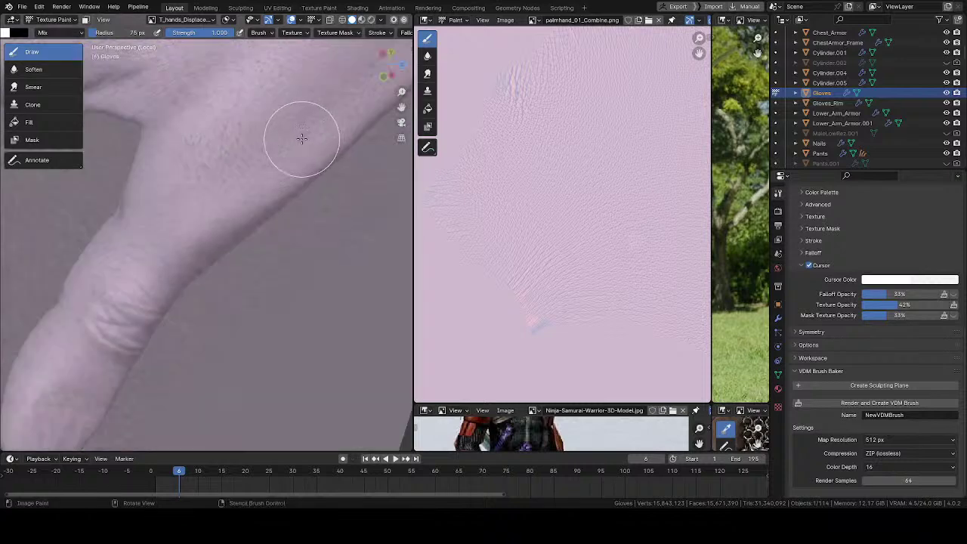
- Paint stencil skin detail over the thumb's base and down towards the wrinkled knuckle
mouse_move(266, 108)
middle_mouse_down()
mouse_move(195, 34)
mouse_move(182, 136)
middle_mouse_up()
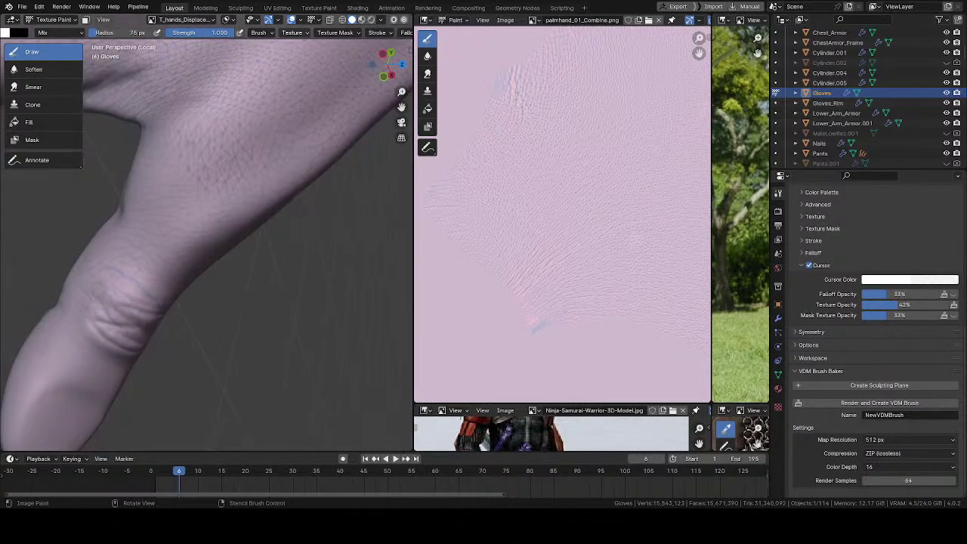
left_click(293, 32)
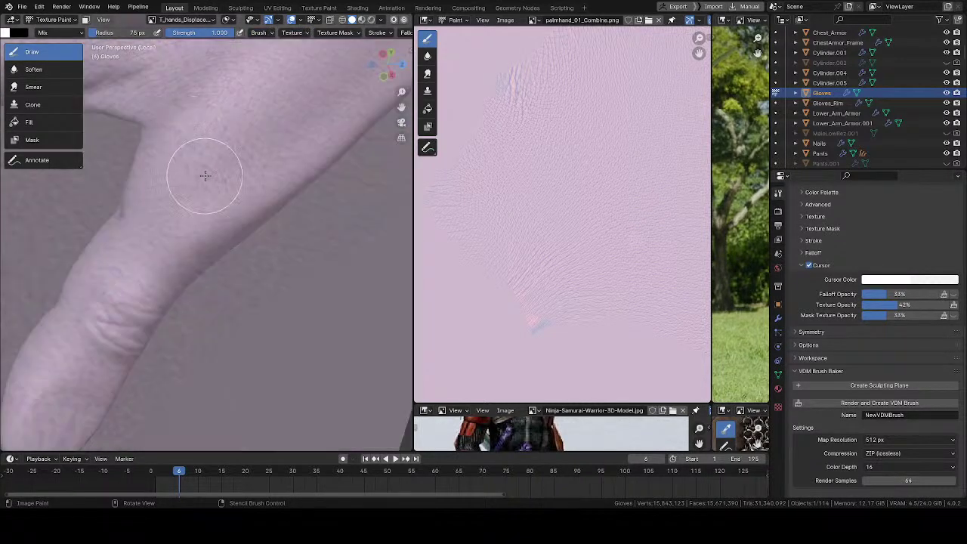
mouse_move(204, 178)
middle_mouse_down()
mouse_move(227, 222)
mouse_move(188, 148)
middle_mouse_up()
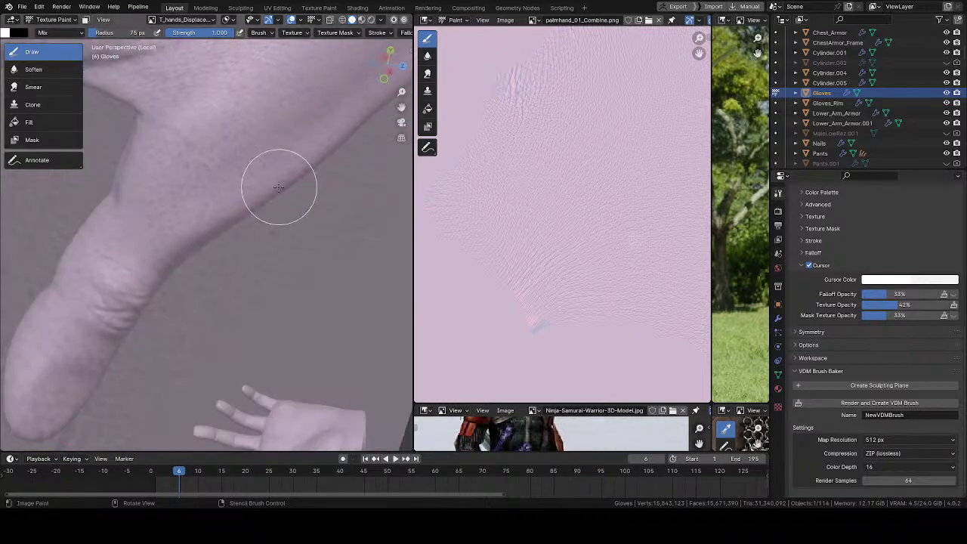
mouse_move(279, 194)
middle_mouse_down()
mouse_move(215, 147)
mouse_move(280, 255)
middle_mouse_up()
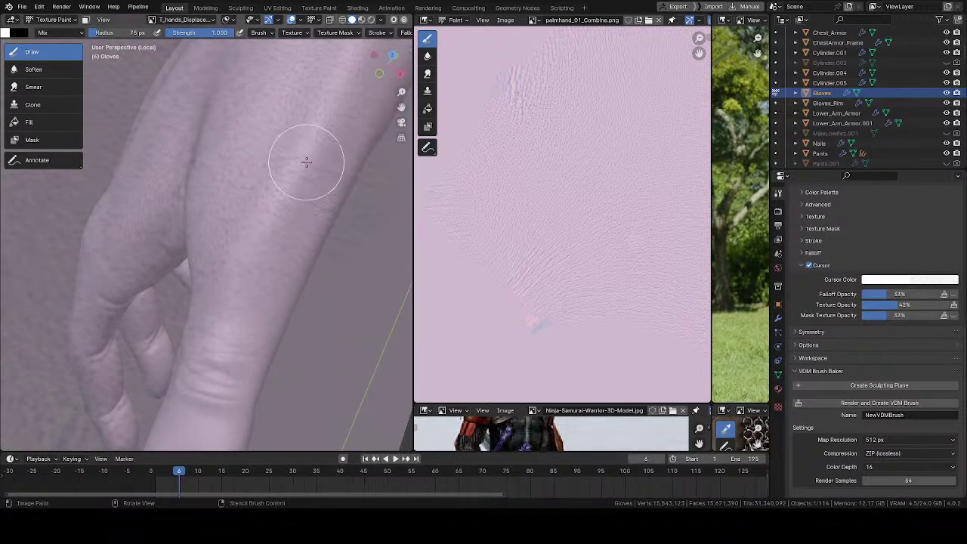
middle_click_drag(263, 237, 254, 257)
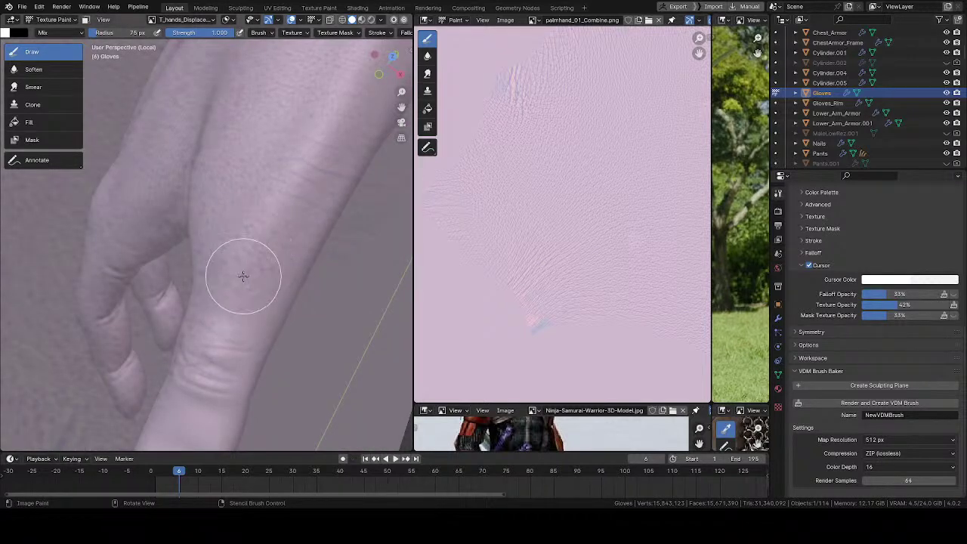
- Paint stencil skin detail along the thumb side of the hand, covering the area between the knuckle wrinkles and the thumb's base
mouse_move(277, 210)
middle_mouse_down()
mouse_move(396, 248)
mouse_move(355, 259)
mouse_move(194, 222)
mouse_move(222, 388)
mouse_move(121, 358)
middle_mouse_up()
middle_click_drag(216, 331, 269, 362)
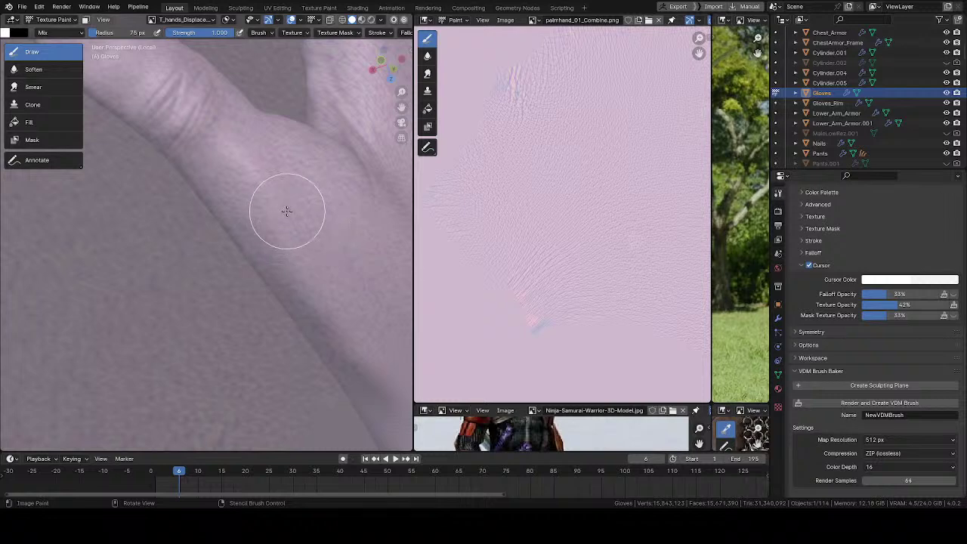
middle_click_drag(269, 179, 278, 204)
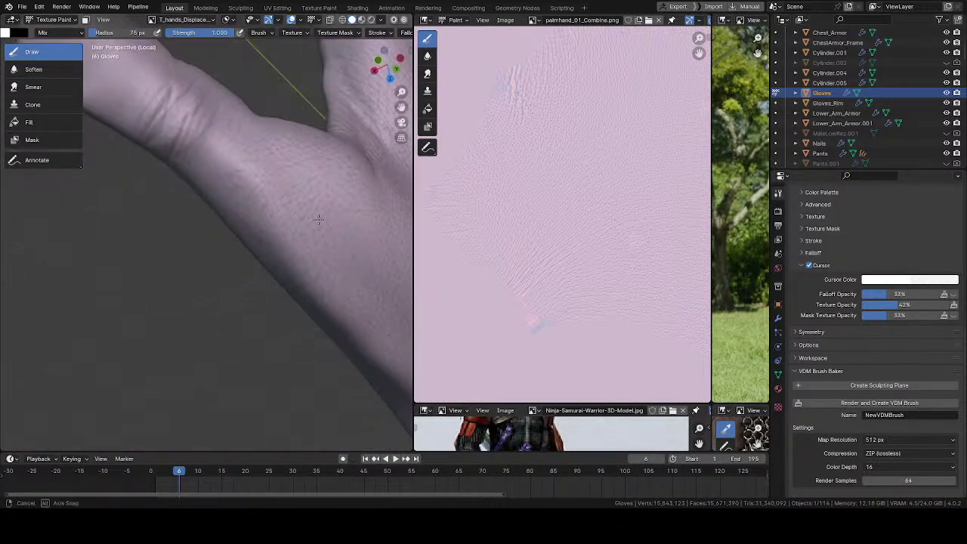
mouse_move(313, 189)
middle_mouse_down()
mouse_move(345, 205)
mouse_move(342, 260)
mouse_move(328, 282)
middle_mouse_up()
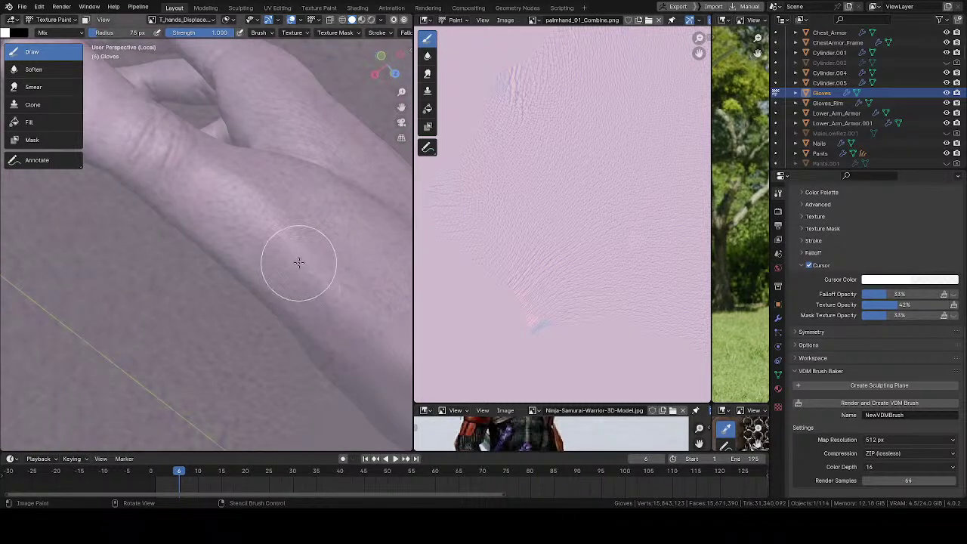
middle_click_drag(283, 235, 279, 198)
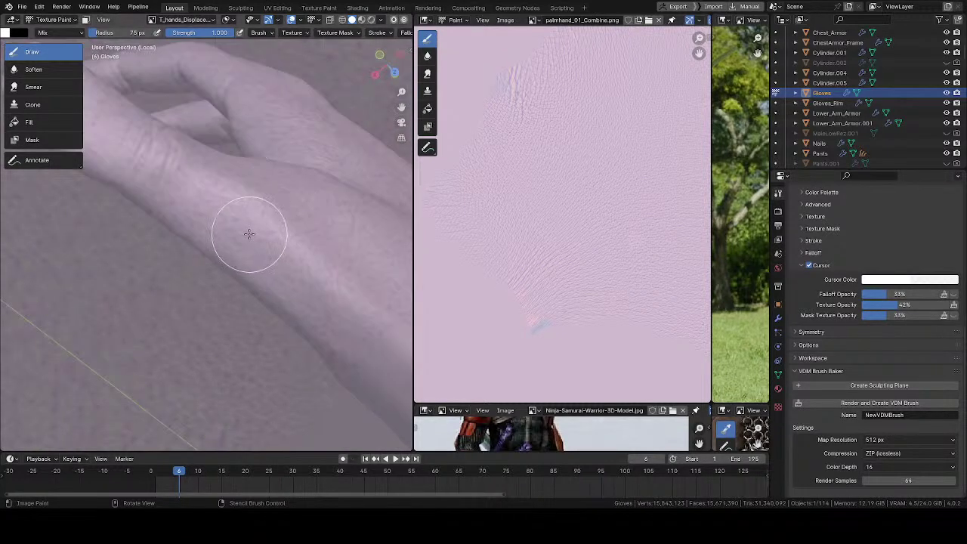
mouse_move(250, 234)
middle_mouse_down()
mouse_move(222, 231)
mouse_move(253, 167)
middle_mouse_up()
mouse_move(278, 289)
middle_mouse_down()
mouse_move(295, 303)
mouse_move(303, 268)
mouse_move(257, 230)
mouse_move(280, 225)
mouse_move(300, 168)
mouse_move(283, 208)
middle_mouse_up()
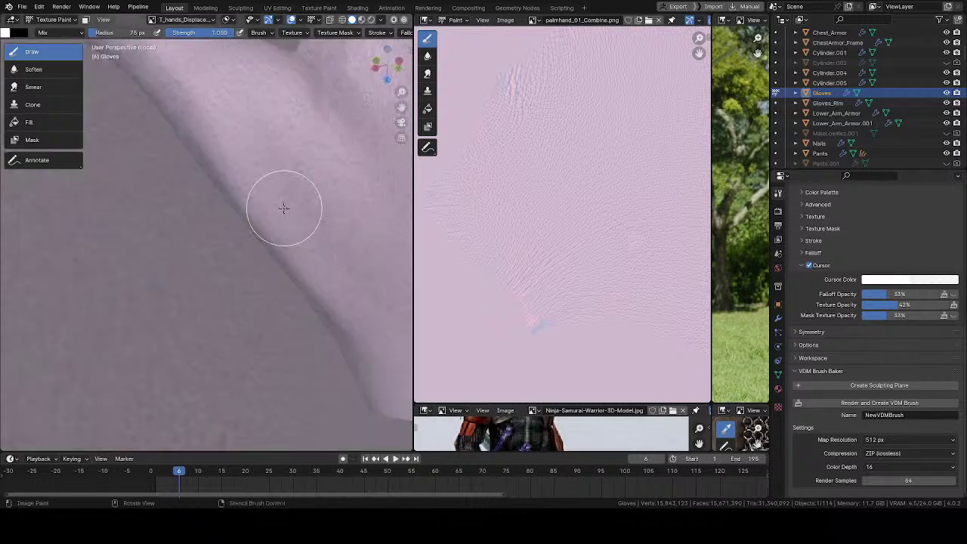
- Paint stencil skin detail along the hand's outer edge from the thumb's base towards the wrist
mouse_move(280, 169)
middle_mouse_down()
mouse_move(436, 138)
mouse_move(312, 140)
middle_mouse_up()
mouse_move(220, 291)
middle_mouse_down()
mouse_move(211, 428)
mouse_move(259, 129)
mouse_move(327, 220)
mouse_move(321, 238)
middle_mouse_up()
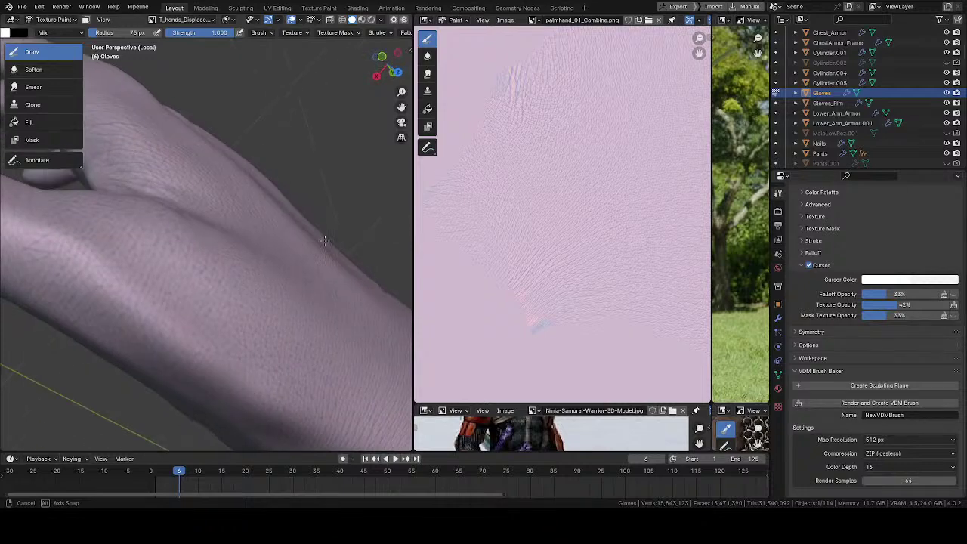
mouse_move(301, 363)
middle_mouse_down("ctrl")
mouse_move(291, 297)
mouse_move(270, 264)
mouse_move(266, 185)
mouse_move(277, 254)
middle_mouse_up("ctrl")
scroll(276, 254, "down", 8)
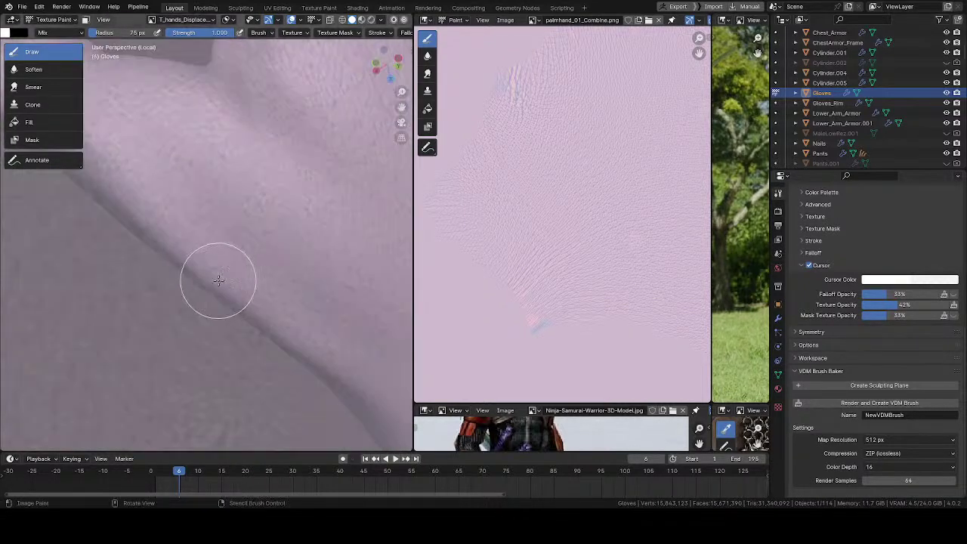
mouse_move(252, 319)
middle_mouse_down()
mouse_move(212, 262)
mouse_move(269, 231)
mouse_move(271, 257)
mouse_move(240, 182)
middle_mouse_up()
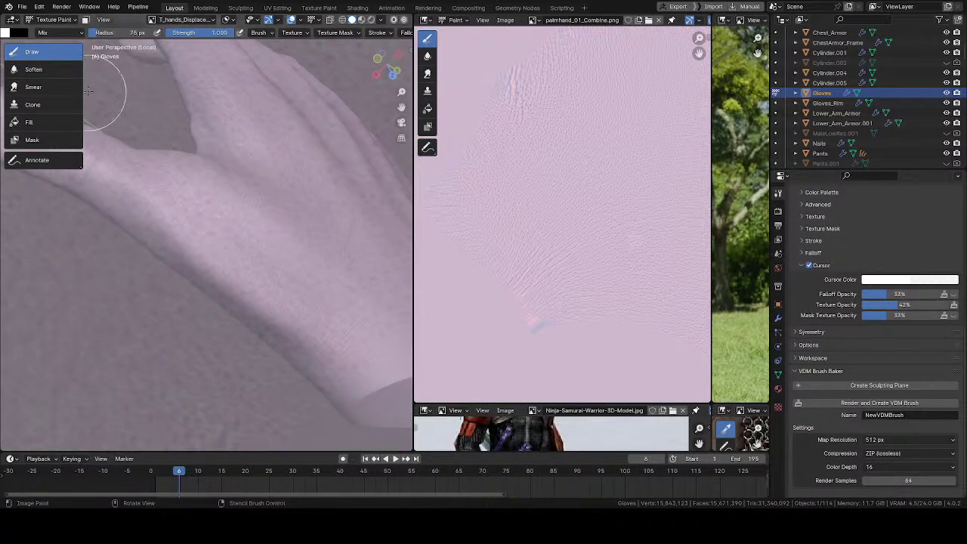
scroll(108, 86, "up", 3)
- Switch to the Clone brush and enable cloning from a paint slot, using palmhand_01_Combine.png as source image and UVMap.001 as source UV map
left_click(68, 105)
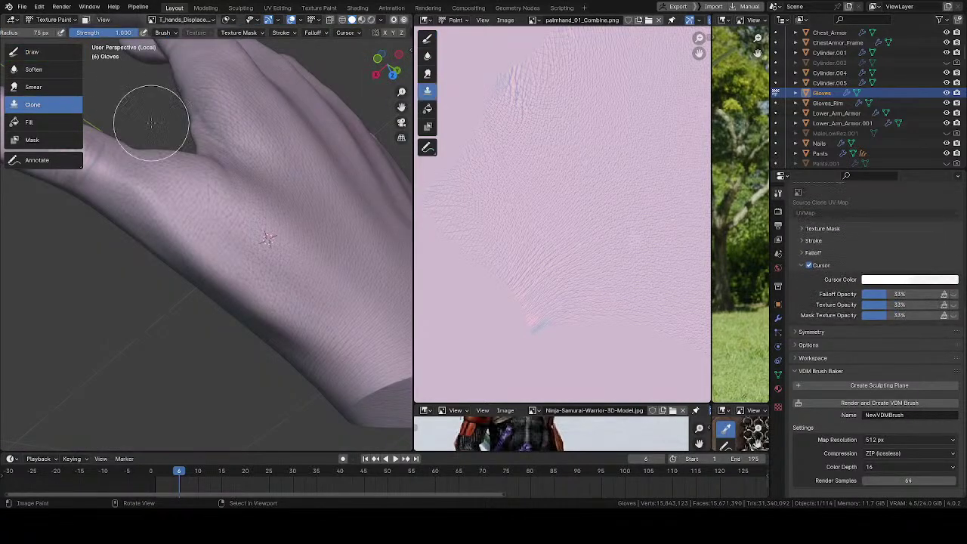
left_click(230, 35)
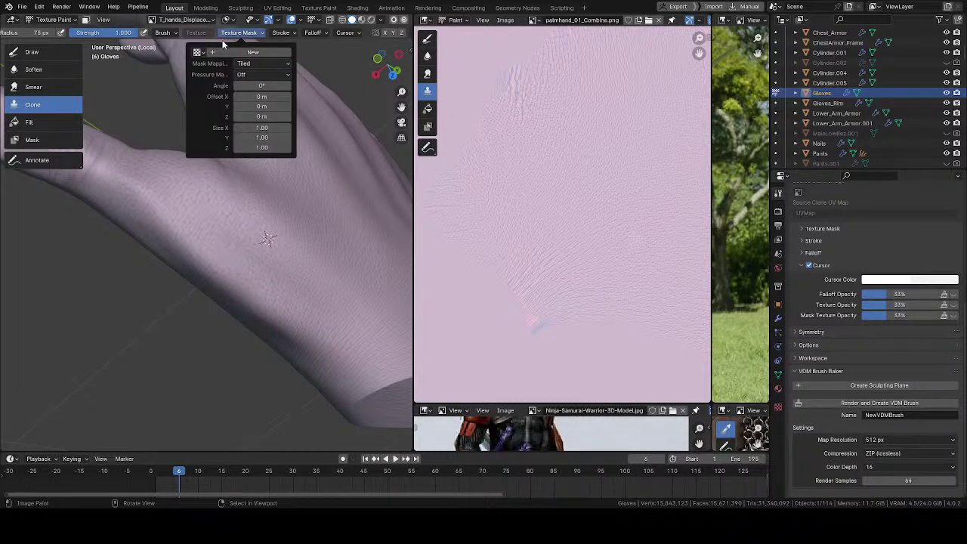
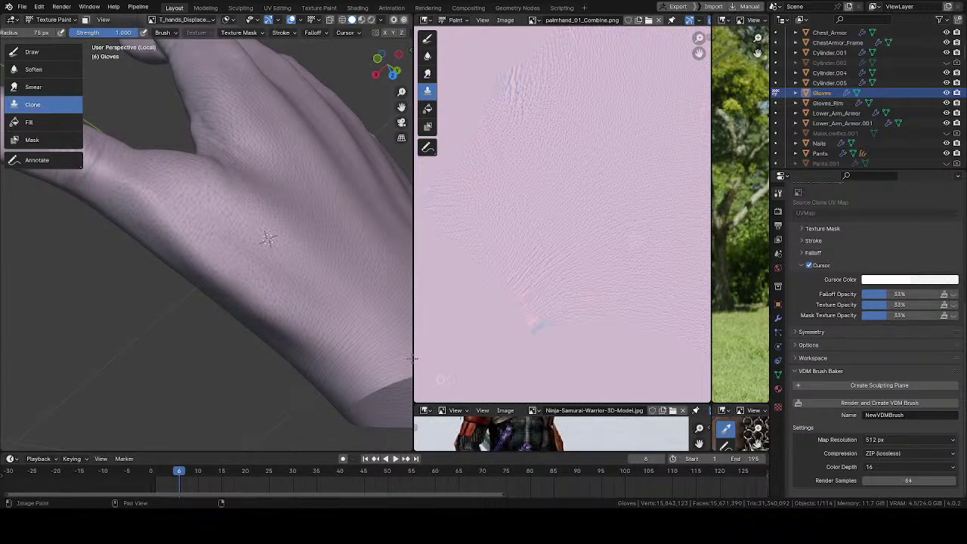
mouse_move(272, 270)
middle_mouse_down()
mouse_move(259, 315)
mouse_move(262, 235)
mouse_move(235, 274)
mouse_move(254, 312)
mouse_move(251, 275)
mouse_move(266, 347)
mouse_move(235, 295)
mouse_move(274, 229)
mouse_move(263, 252)
mouse_move(153, 99)
middle_mouse_up()
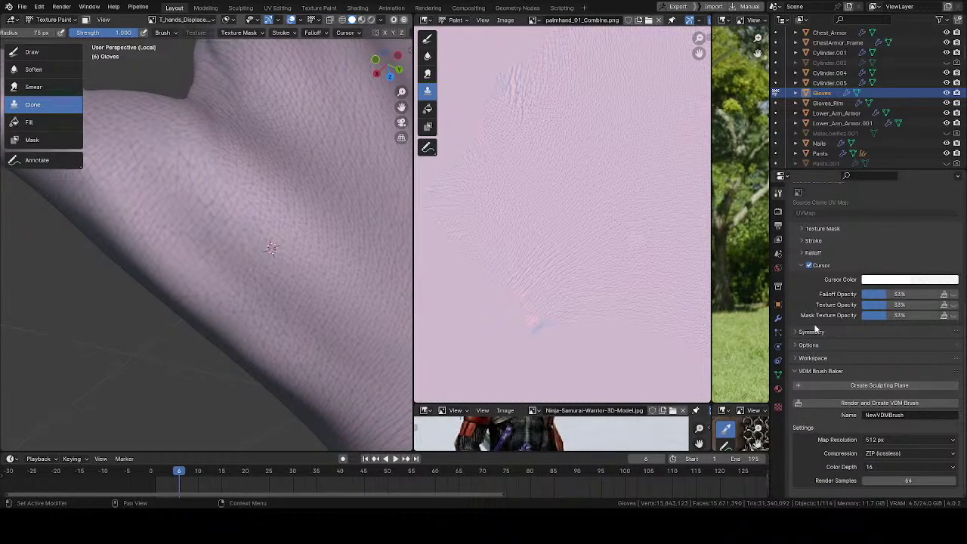
scroll(805, 435, "up", 6)
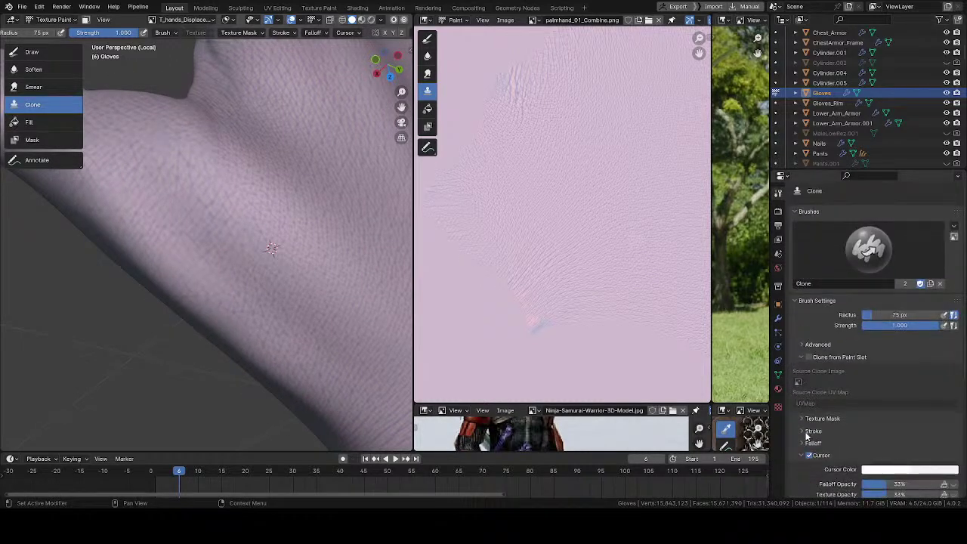
left_click(807, 357)
left_click(799, 381)
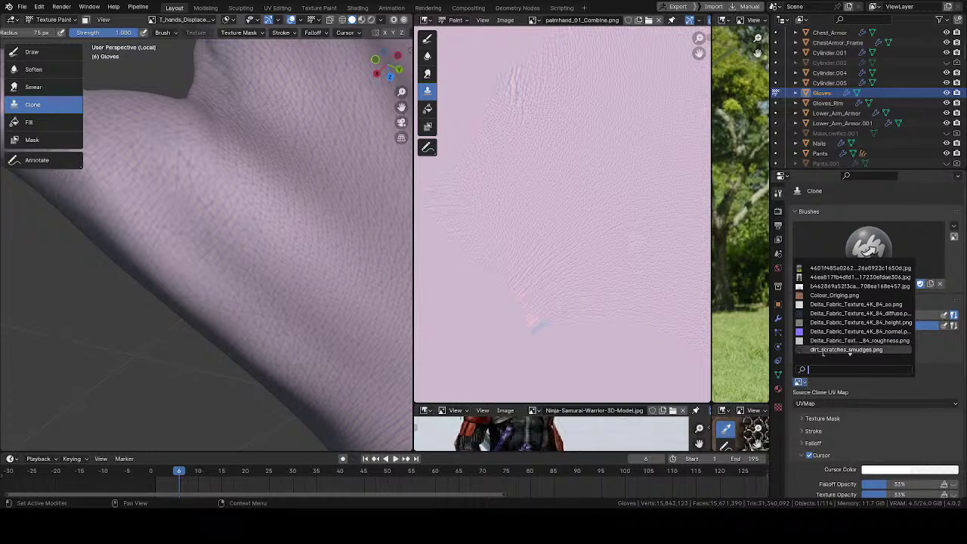
type("pal")
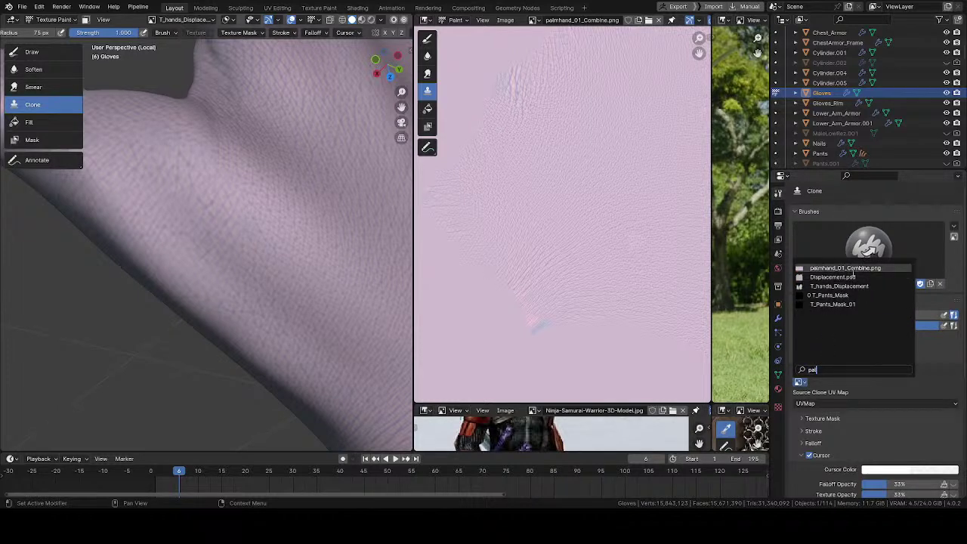
left_click(843, 268)
left_click(830, 402)
left_click(824, 426)
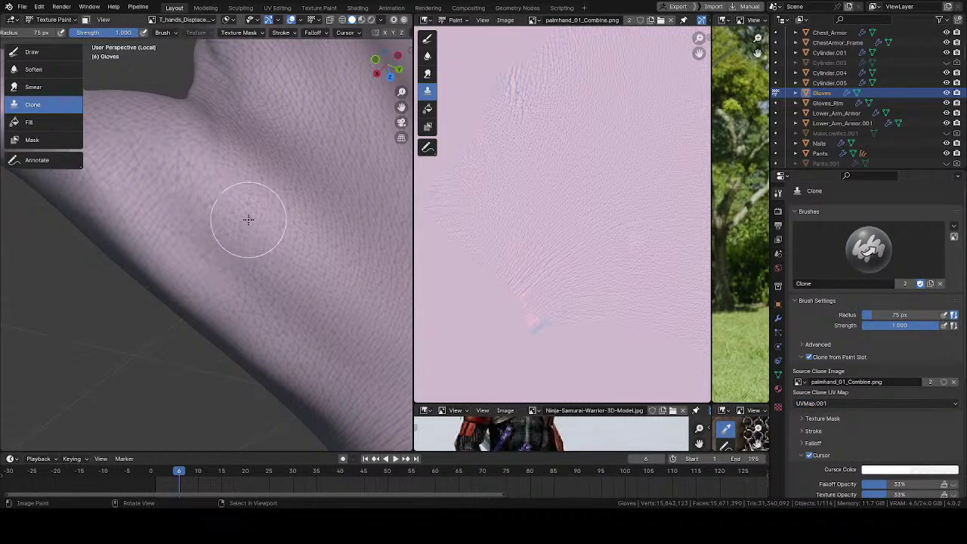
- Clone skin detail onto the soft patches at the thumb's base, adjusting the brush radius to 56, 58 and 74 px
middle_click_drag(248, 219, 248, 244)
scroll(291, 179, "up", 3)
key("f")
left_click(266, 161)
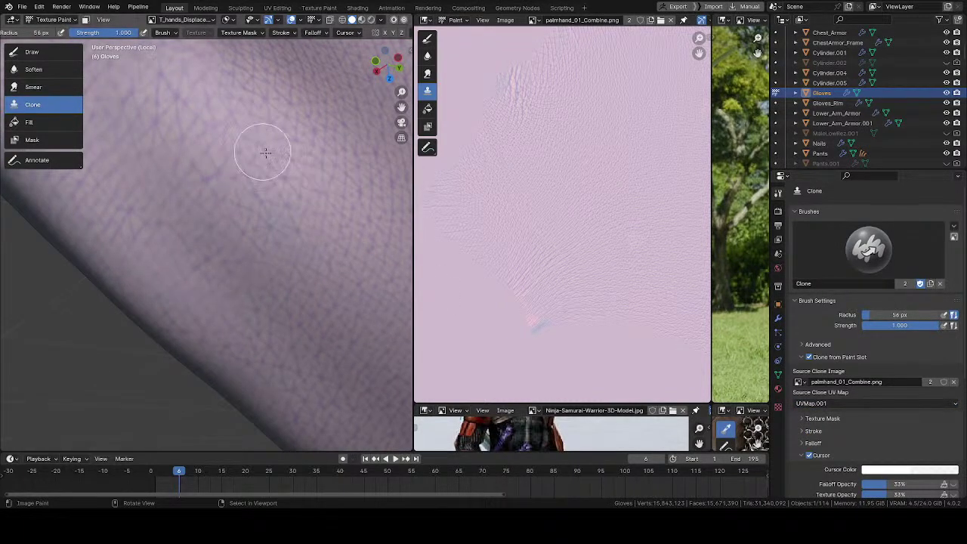
key("f")
left_click(269, 116)
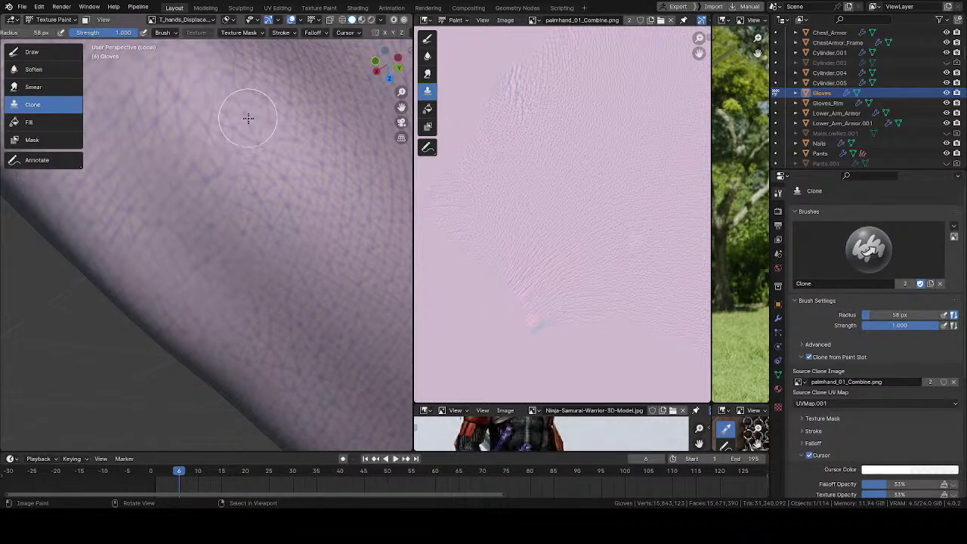
key("f")
left_click(285, 132)
key("bracketleft")
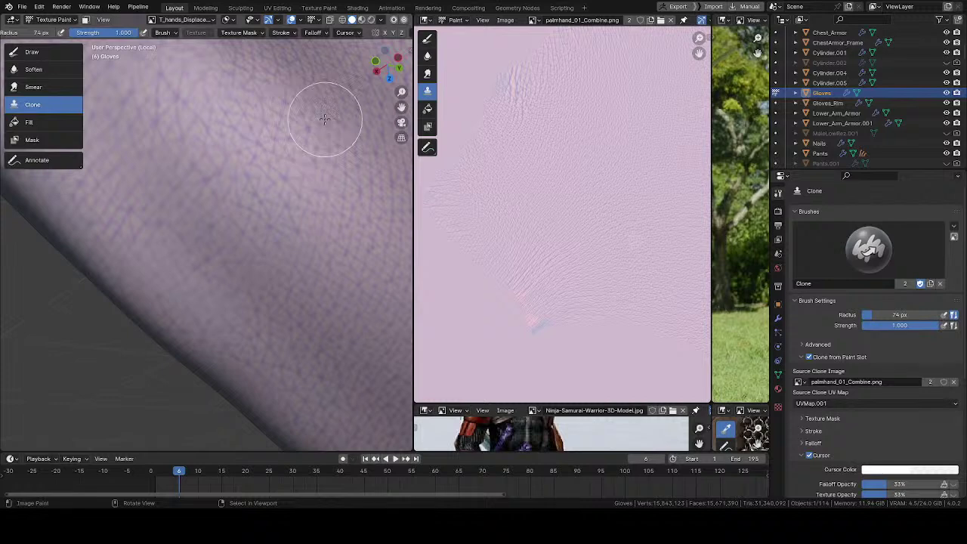
- Clone skin detail over the fold between the thumb's base and the back of the hand, using brush radii of 61 and 67 px
scroll(243, 228, "up", 2)
mouse_move(242, 227)
middle_mouse_down()
mouse_move(244, 259)
mouse_move(274, 242)
middle_mouse_up()
key("f")
left_click(267, 241)
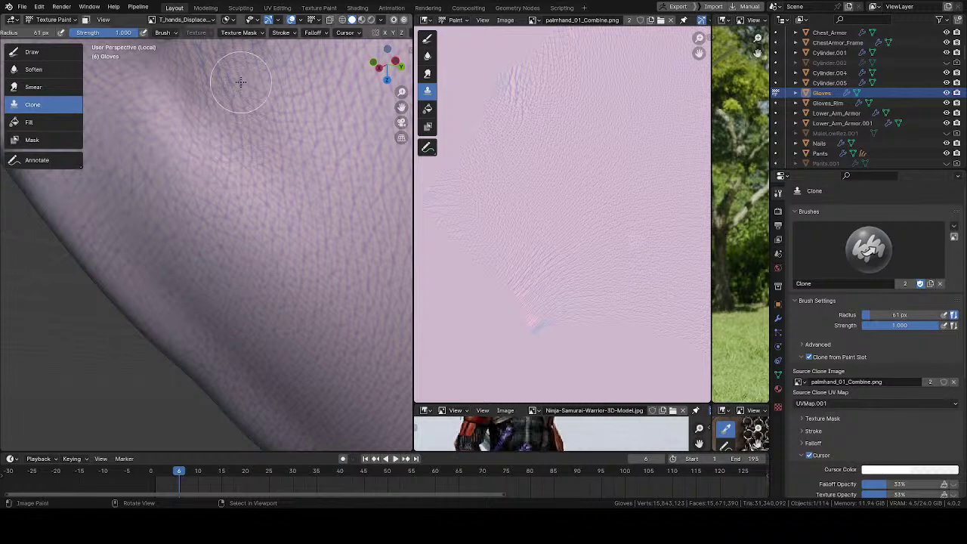
middle_click_drag(250, 207, 265, 225)
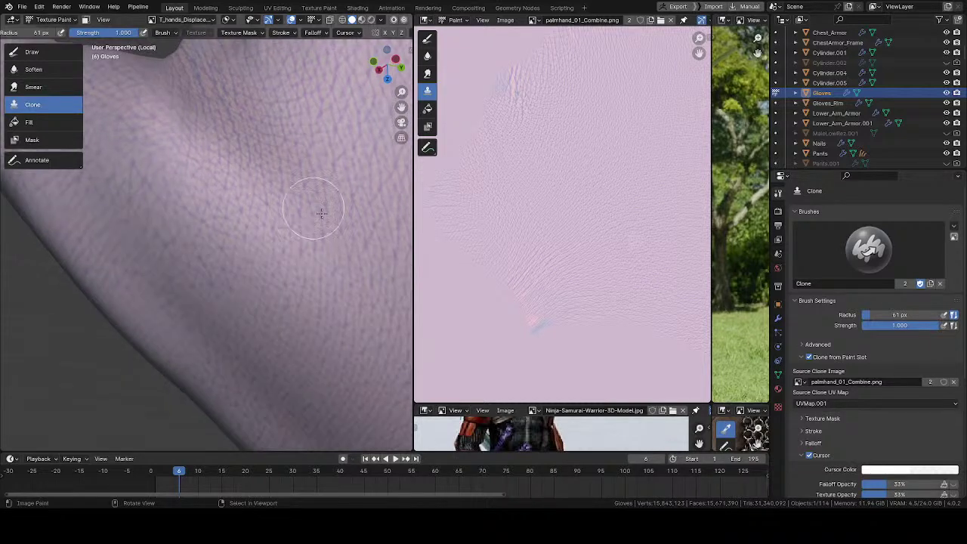
key("f")
left_click(337, 222)
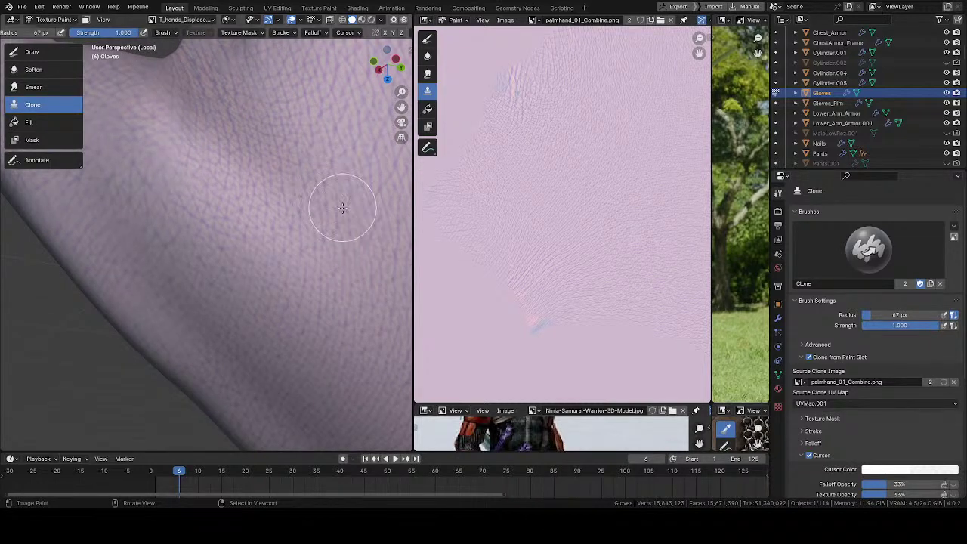
- Reduce the clone brush's radius to 60 px and blend cloned skin detail across the ridge below the thumb
mouse_move(320, 220)
middle_mouse_down()
mouse_move(280, 236)
mouse_move(287, 228)
middle_mouse_up()
key("bracketleft")
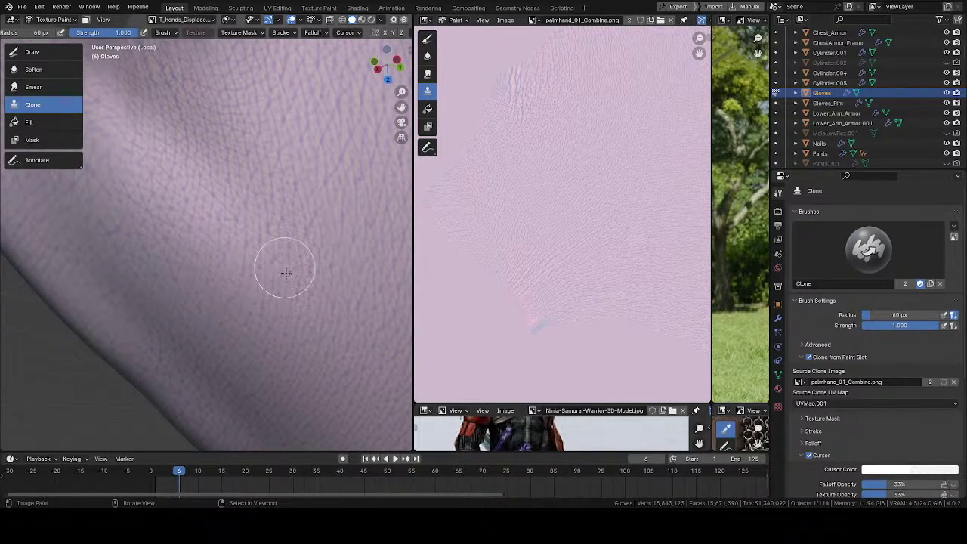
mouse_move(307, 277)
middle_mouse_down()
mouse_move(233, 216)
mouse_move(217, 277)
middle_mouse_up()
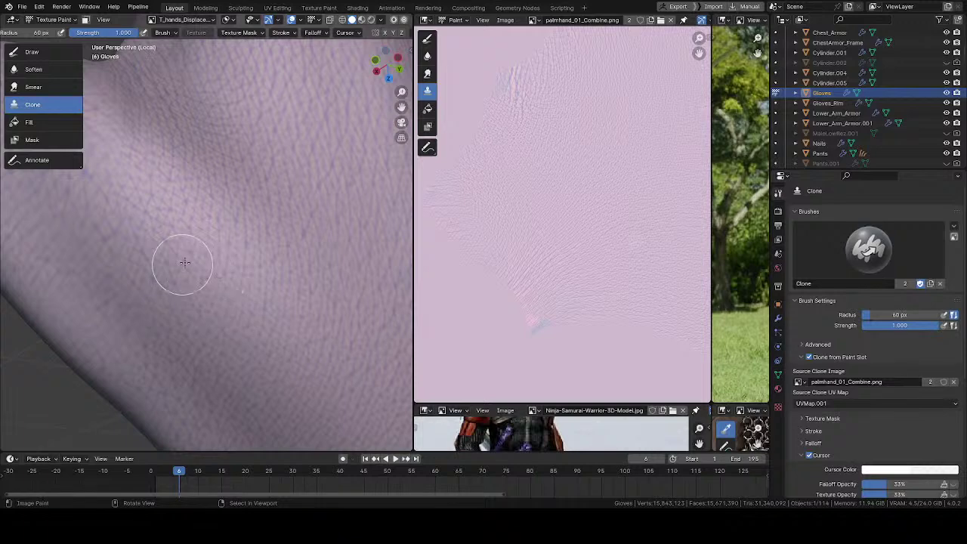
mouse_move(162, 201)
middle_mouse_down()
mouse_move(248, 177)
mouse_move(245, 121)
mouse_move(234, 255)
mouse_move(192, 272)
middle_mouse_up()
left_click(195, 34)
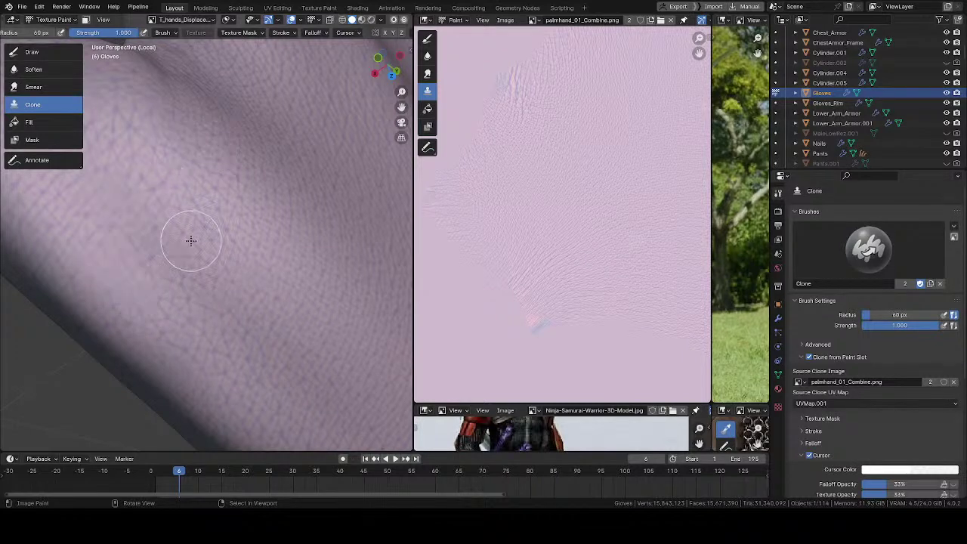
- Clone skin detail along the hand's outer edge below the thumb from several viewing angles
middle_click_drag(191, 240, 155, 280)
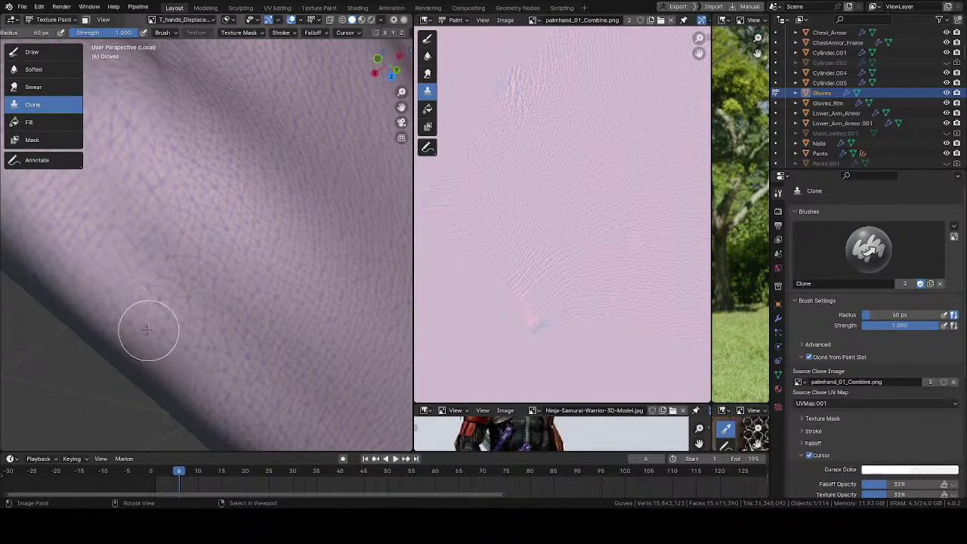
middle_click_drag(147, 328, 213, 224)
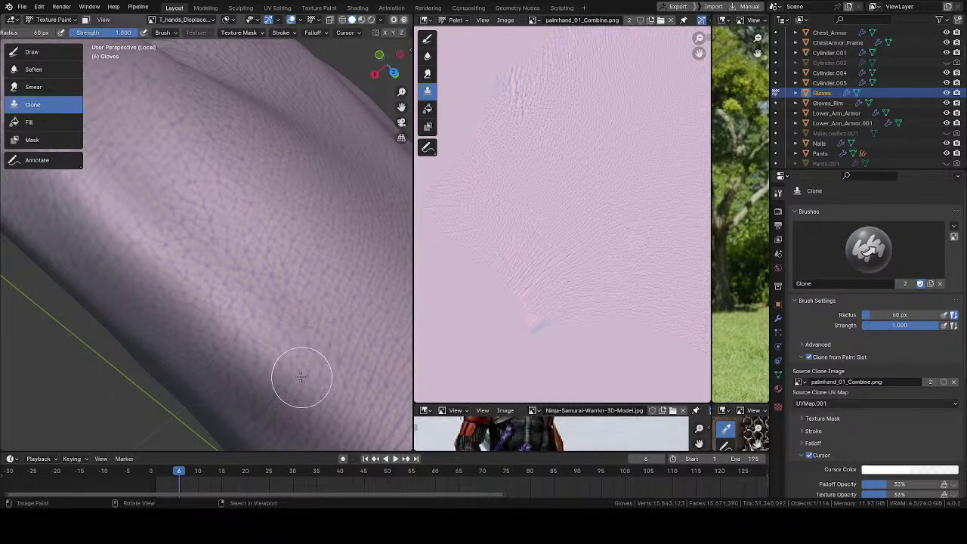
middle_click_drag(108, 152, 176, 291)
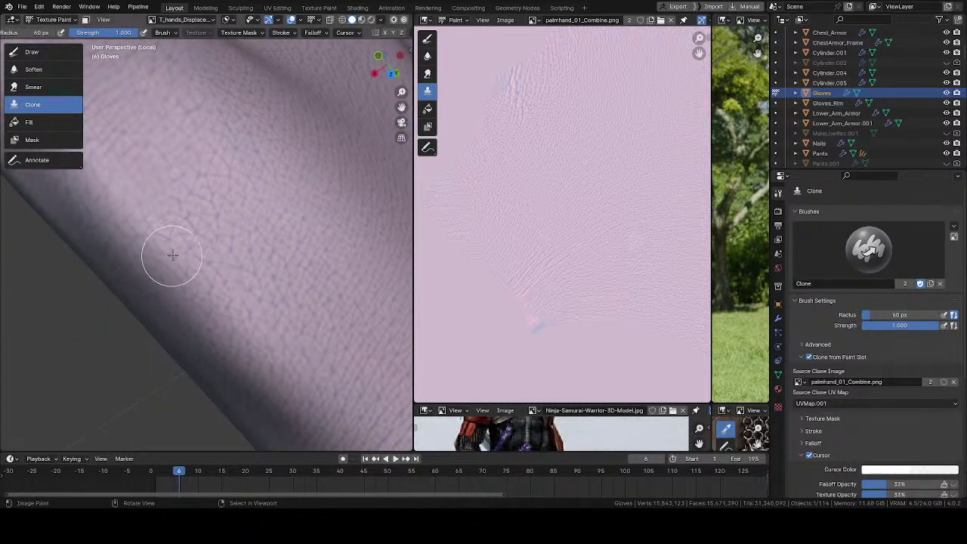
mouse_move(168, 255)
middle_mouse_down()
mouse_move(177, 229)
mouse_move(216, 322)
mouse_move(225, 322)
mouse_move(226, 272)
middle_mouse_up()
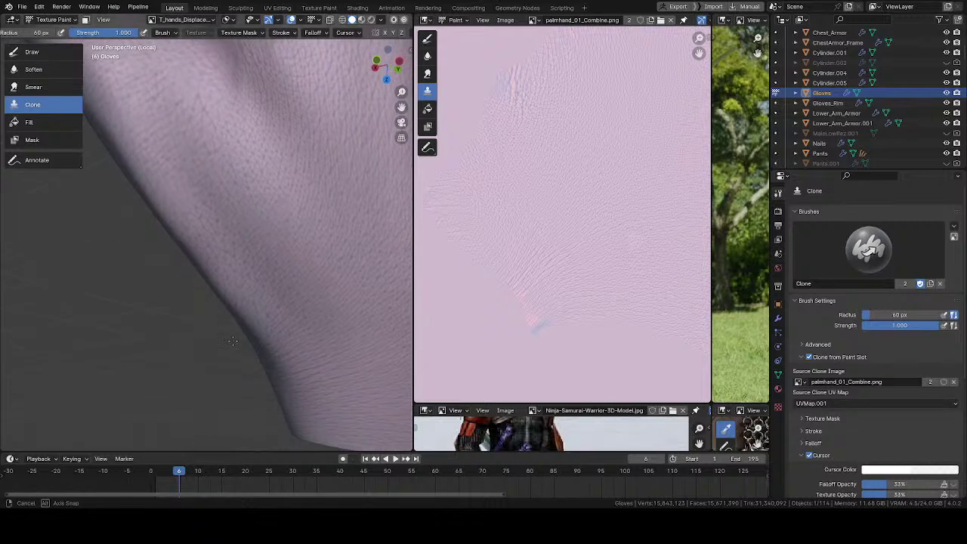
scroll(219, 275, "up", 4)
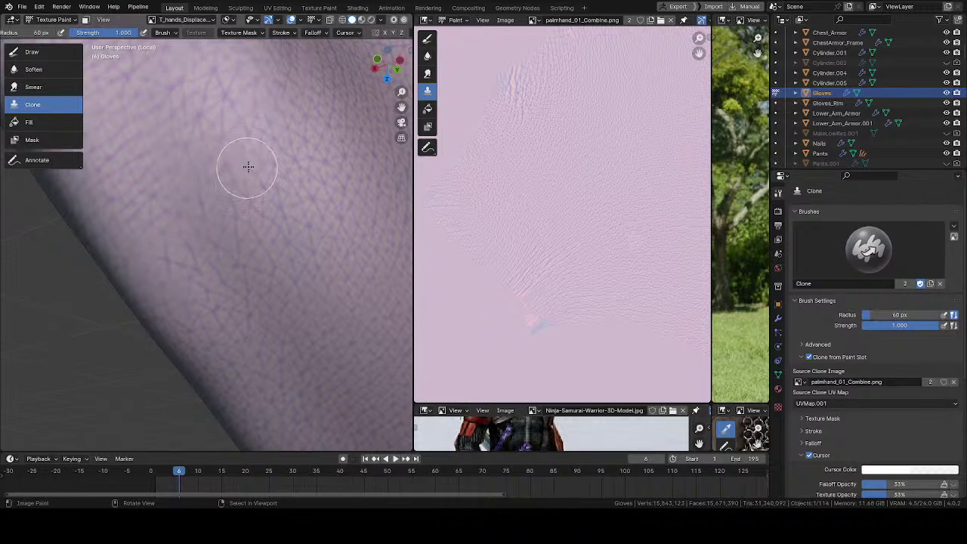
- Save the project with the cloned skin work around the thumb and palm
middle_click_drag(246, 167, 243, 248, "ctrl")
key("ctrl+s")
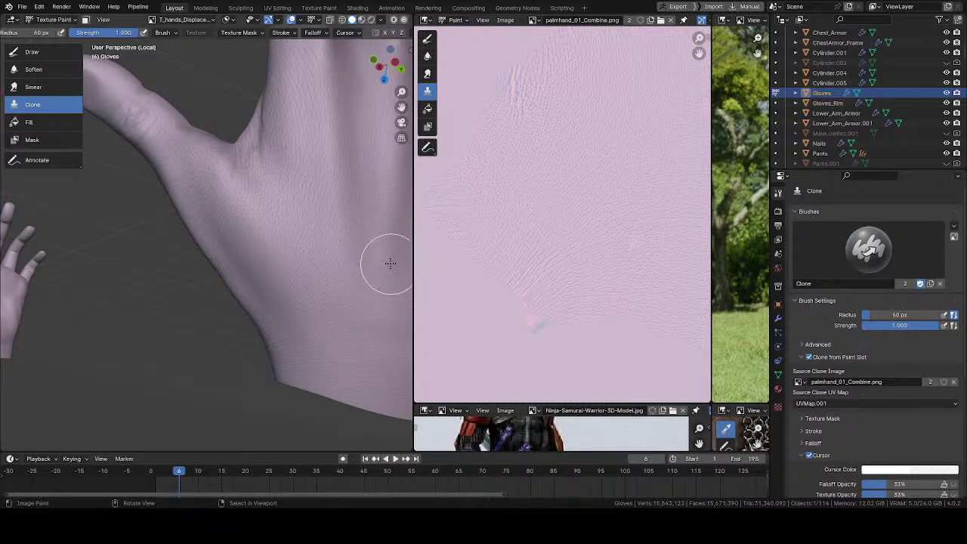
middle_click_drag(319, 227, 242, 326)
mouse_move(267, 282)
middle_mouse_down()
mouse_move(296, 312)
mouse_move(280, 259)
mouse_move(351, 338)
mouse_move(262, 270)
mouse_move(410, 229)
mouse_move(393, 219)
mouse_move(223, 256)
mouse_move(197, 244)
mouse_move(267, 270)
mouse_move(229, 259)
mouse_move(270, 253)
mouse_move(212, 235)
mouse_move(249, 281)
mouse_move(110, 242)
mouse_move(194, 249)
mouse_move(220, 178)
mouse_move(225, 219)
mouse_move(252, 283)
mouse_move(239, 217)
mouse_move(196, 158)
middle_mouse_up()
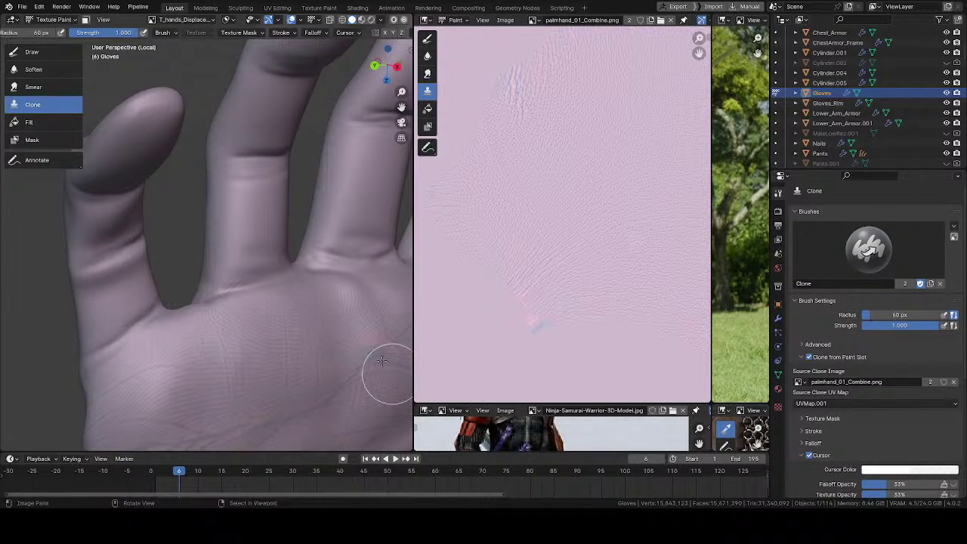
middle_click_drag(384, 371, 186, 264)
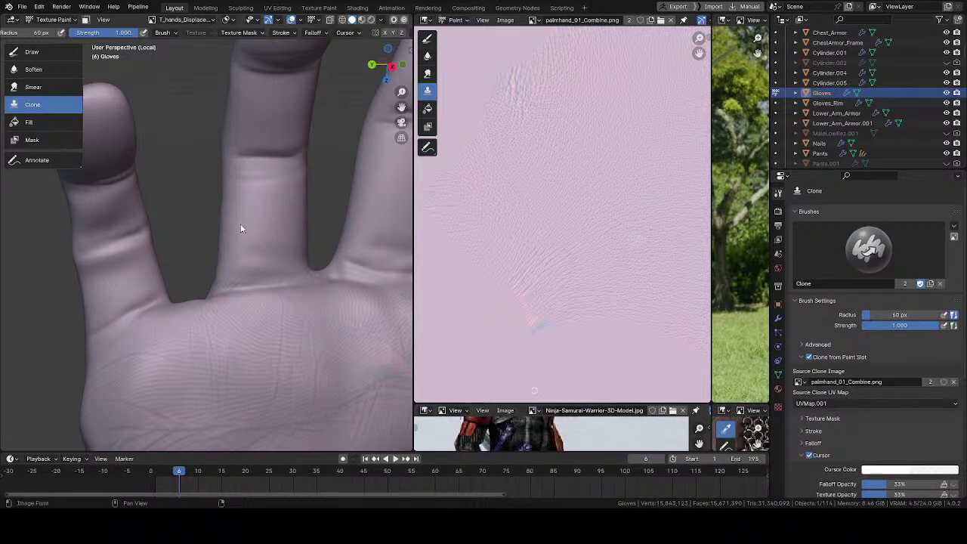
middle_click_drag(240, 227, 302, 231)
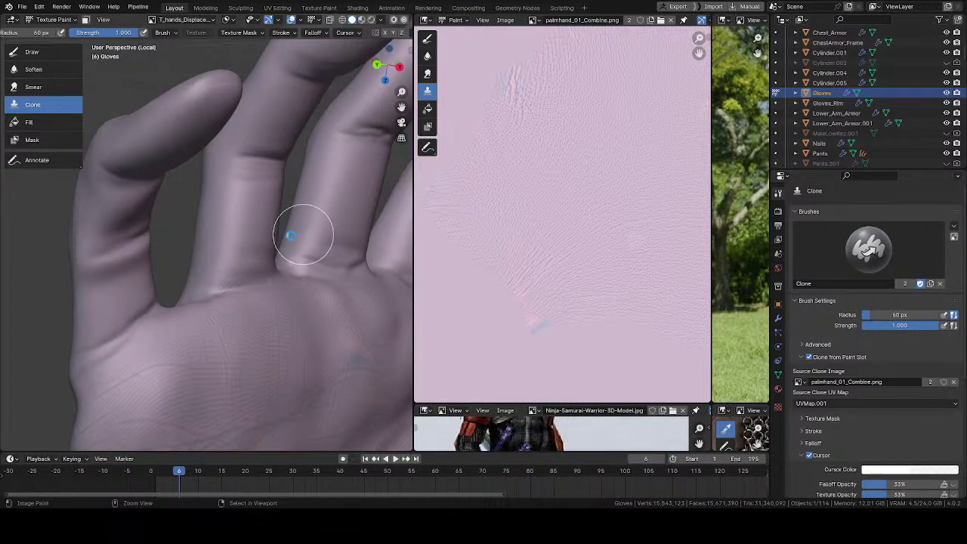
key("ctrl+s")
key("q")
left_click(258, 236)
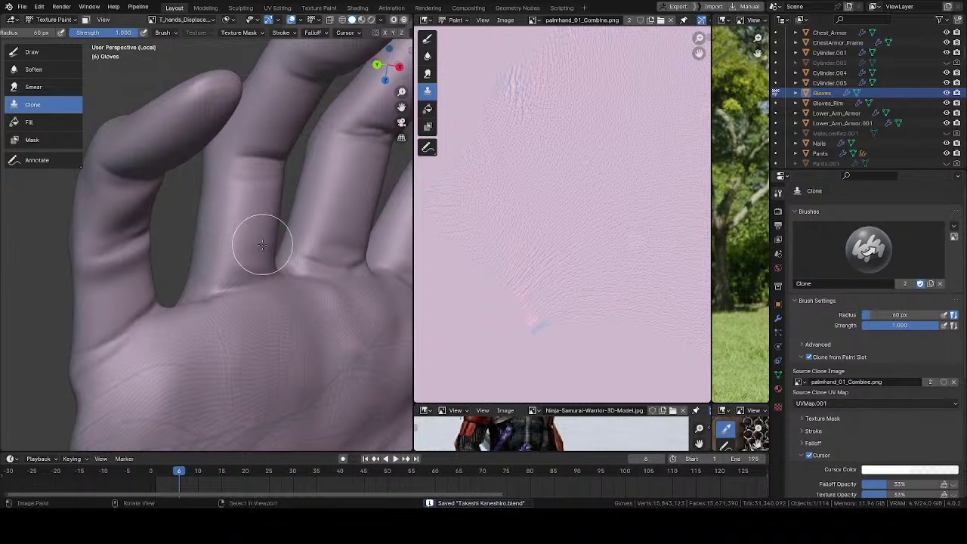
- Examine the finger bases, the knuckles and the webbing on both sides of the hand for areas lacking skin detail
mouse_move(264, 251)
middle_mouse_down()
mouse_move(406, 297)
mouse_move(253, 309)
mouse_move(200, 349)
mouse_move(286, 354)
mouse_move(287, 370)
mouse_move(233, 161)
mouse_move(235, 336)
mouse_move(233, 327)
middle_mouse_up()
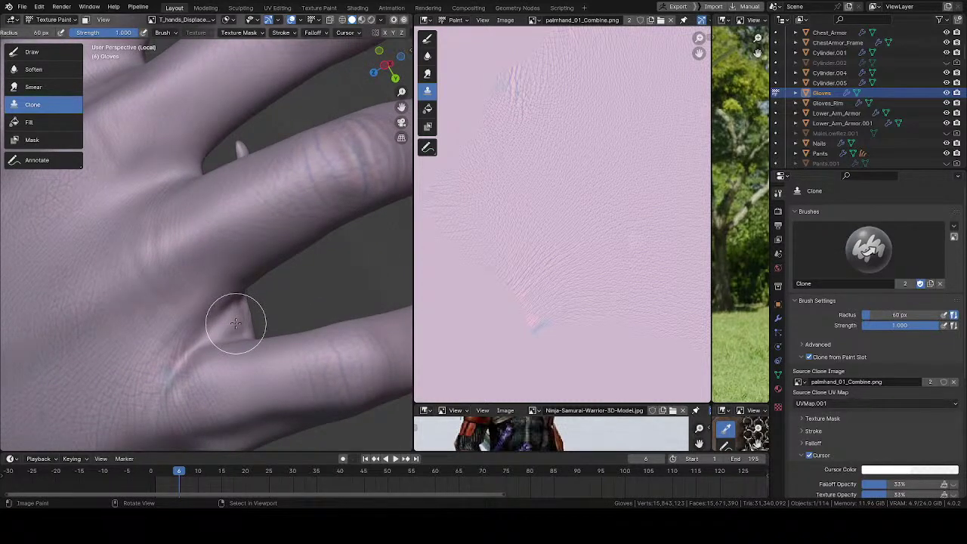
middle_click_drag(236, 324, 274, 96)
mouse_move(248, 242)
middle_mouse_down()
mouse_move(185, 294)
mouse_move(274, 346)
mouse_move(233, 306)
mouse_move(237, 295)
mouse_move(251, 382)
mouse_move(233, 341)
middle_mouse_up()
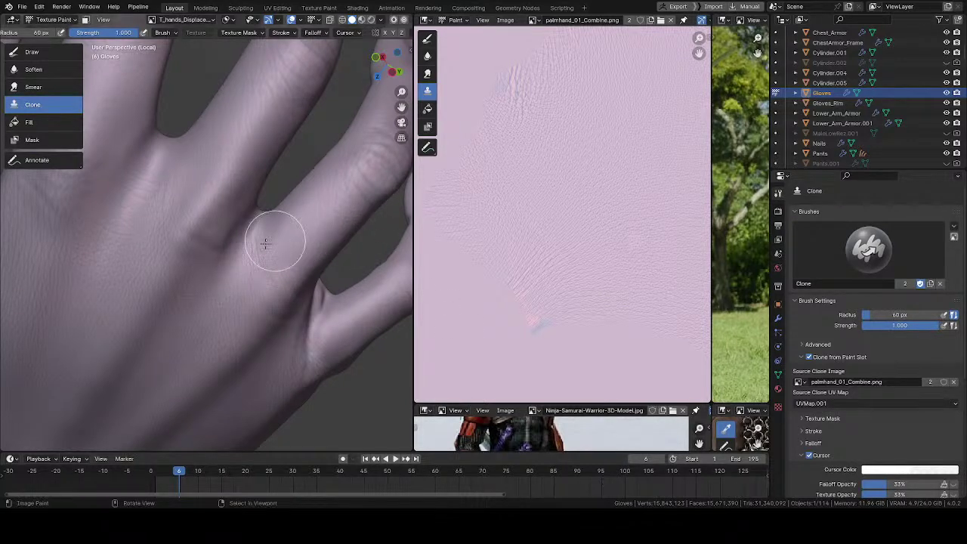
mouse_move(275, 239)
middle_mouse_down()
mouse_move(177, 212)
mouse_move(205, 205)
middle_mouse_up()
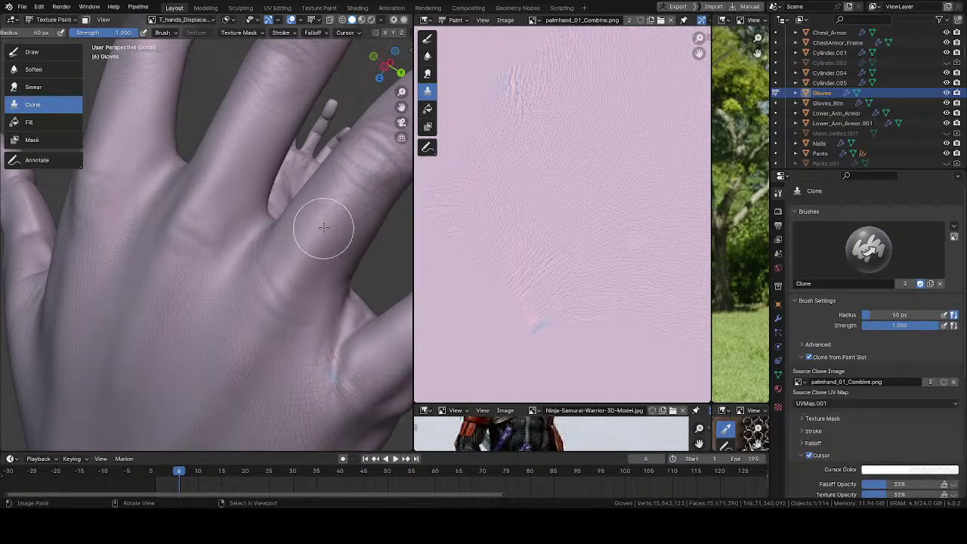
mouse_move(336, 281)
middle_mouse_down()
mouse_move(222, 241)
mouse_move(181, 202)
mouse_move(135, 246)
mouse_move(205, 303)
mouse_move(273, 317)
mouse_move(225, 216)
middle_mouse_up()
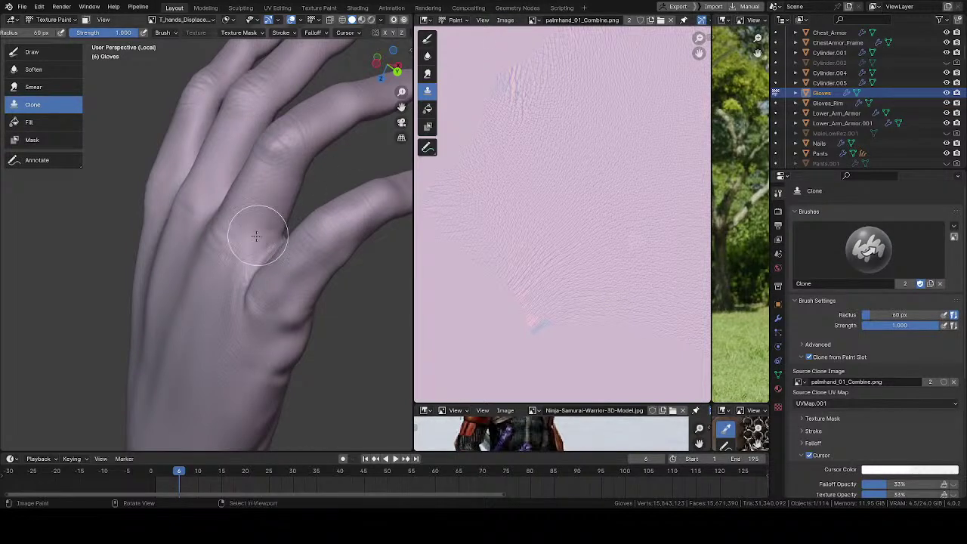
middle_click_drag(255, 227, 87, 218)
scroll(303, 240, "up", 4)
middle_click_drag(340, 236, 292, 342, "shift")
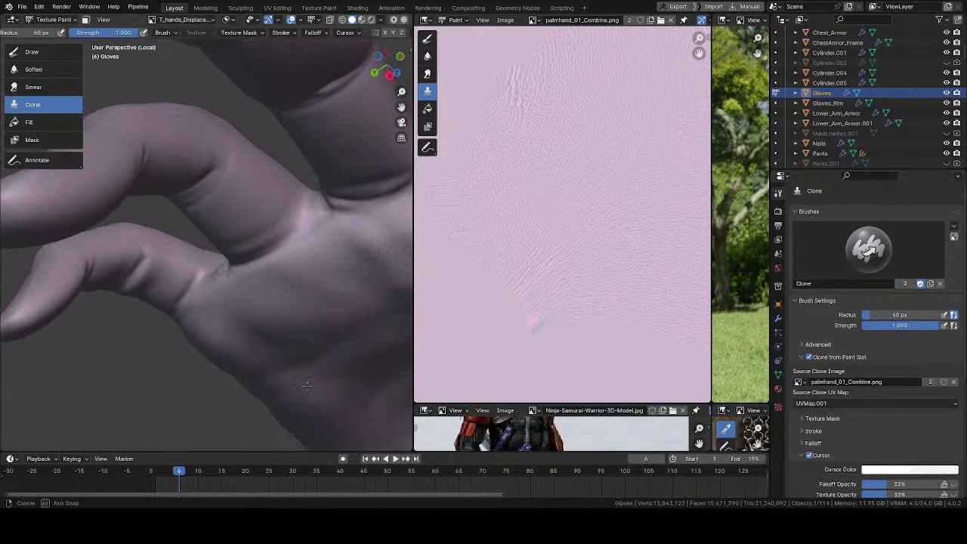
scroll(279, 242, "up", 4)
middle_click_drag(291, 227, 226, 322, "shift")
scroll(239, 246, "up", 3)
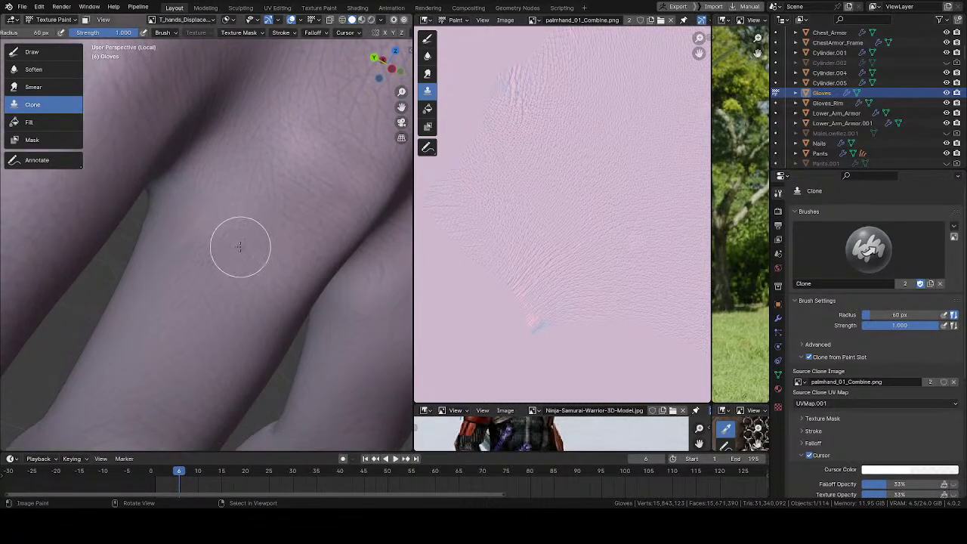
- Turn off Clone from Paint Slot and clone skin sampled near the knuckle onto the finger base beside the webbing
mouse_move(240, 247)
middle_mouse_down()
mouse_move(275, 238)
mouse_move(239, 164)
mouse_move(254, 228)
mouse_move(282, 165)
mouse_move(255, 190)
middle_mouse_up()
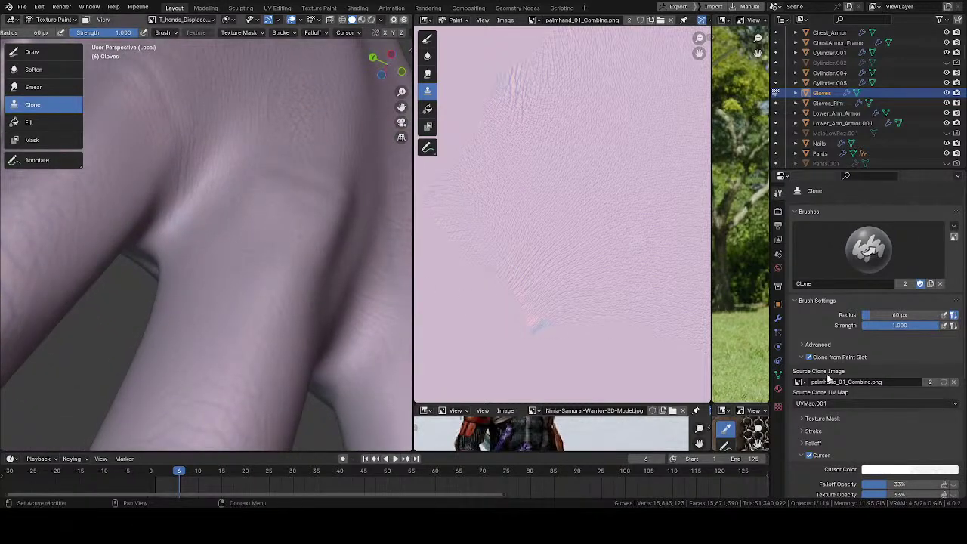
left_click(809, 356)
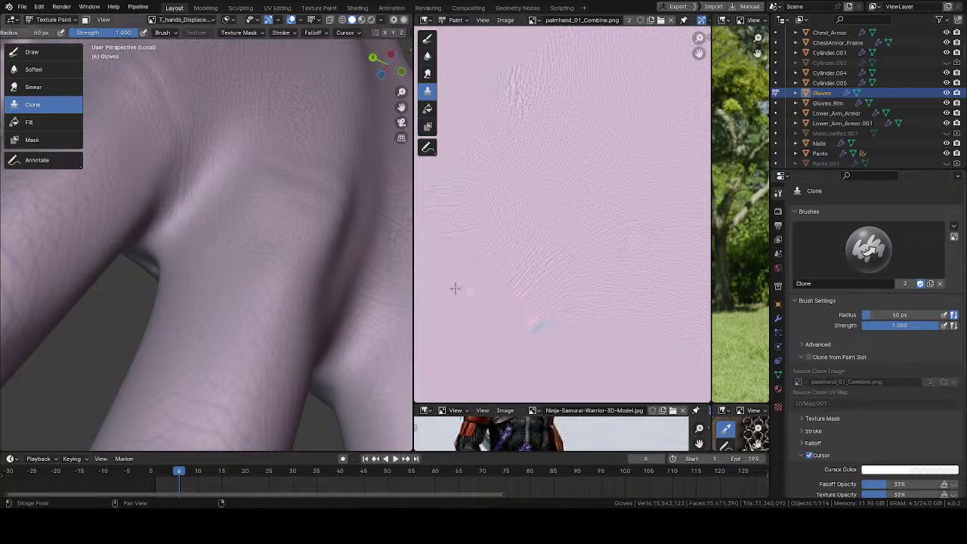
mouse_move(224, 201)
middle_mouse_down()
mouse_move(200, 185)
mouse_move(225, 135)
mouse_move(237, 170)
mouse_move(228, 170)
middle_mouse_up()
left_click(235, 114, "ctrl")
mouse_move(201, 229)
middle_mouse_down()
mouse_move(241, 222)
mouse_move(181, 260)
middle_mouse_up()
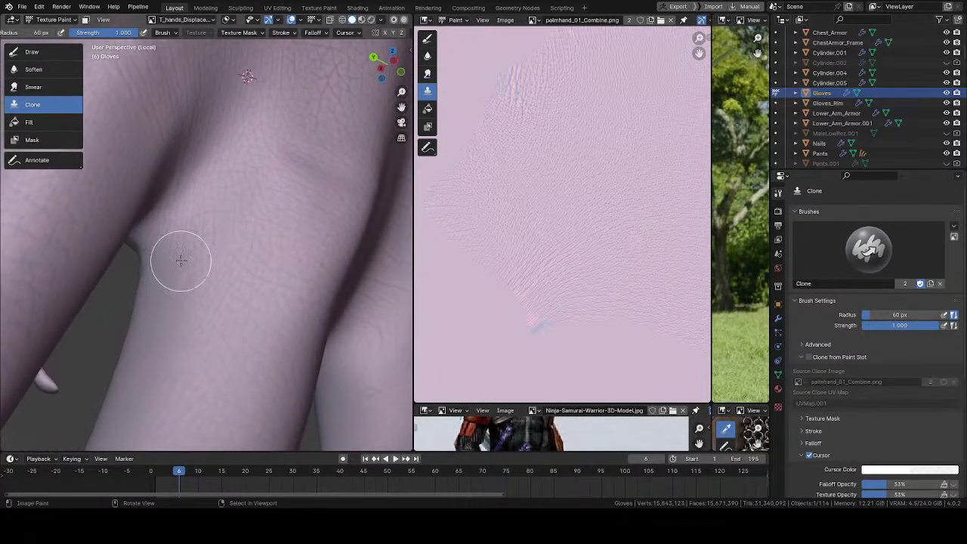
left_click(220, 155, "ctrl")
middle_click_drag(219, 155, 235, 157)
left_click_drag(164, 266, 201, 274)
middle_click_drag(201, 274, 220, 256)
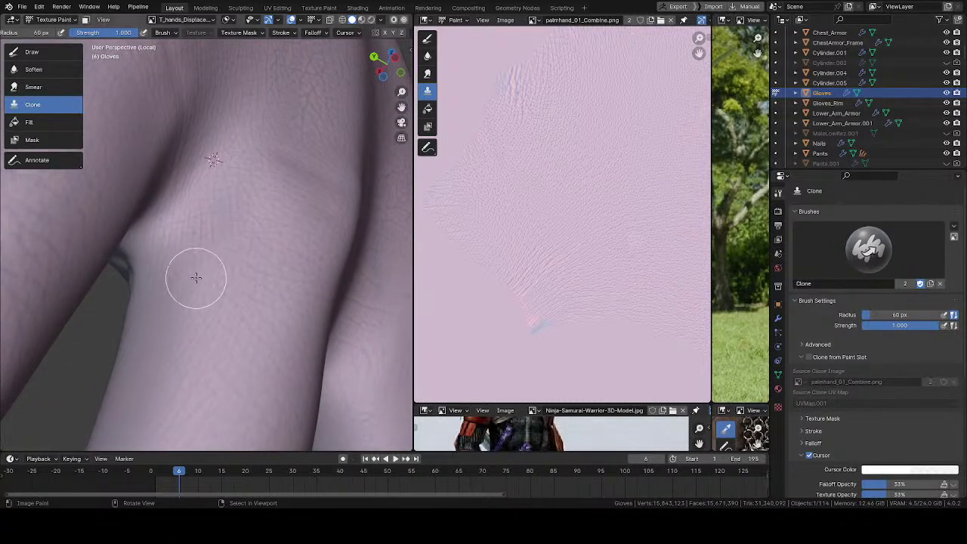
- Clone skin detail from the back of the neighbouring finger's base toward the webbing
mouse_move(214, 221)
middle_mouse_down()
mouse_move(219, 207)
mouse_move(112, 158)
middle_mouse_up()
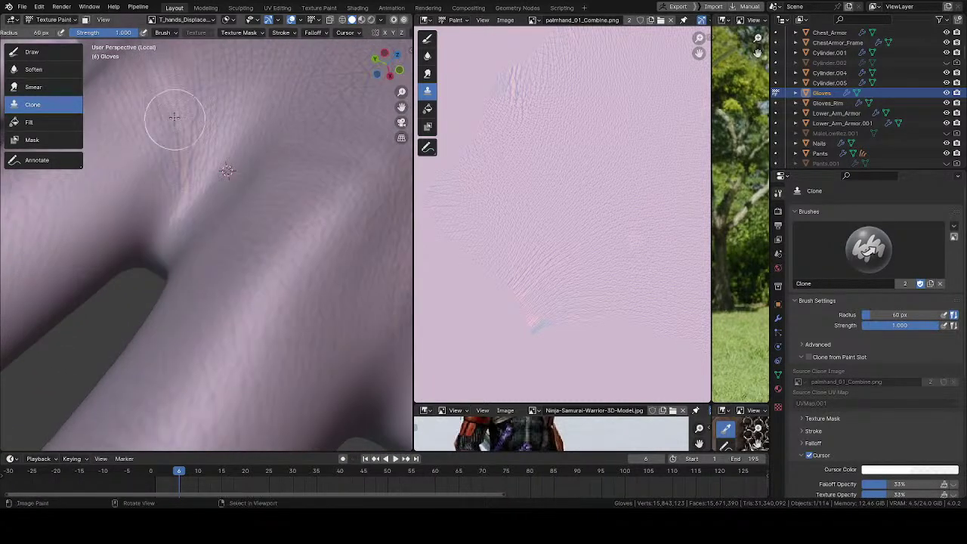
mouse_move(166, 201)
middle_mouse_down()
mouse_move(160, 173)
mouse_move(175, 209)
middle_mouse_up()
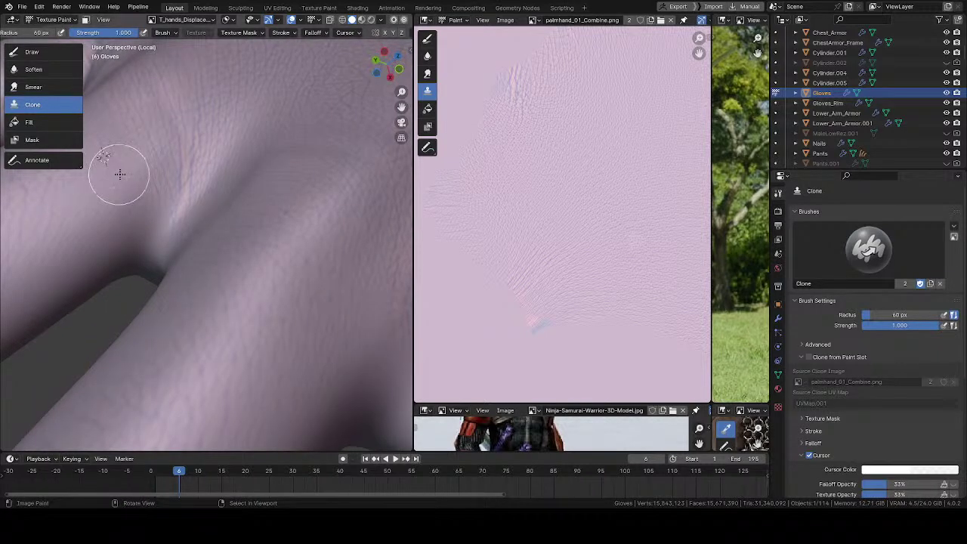
mouse_move(118, 173)
middle_mouse_down()
mouse_move(205, 199)
mouse_move(168, 181)
middle_mouse_up()
middle_click_drag(225, 214, 193, 167)
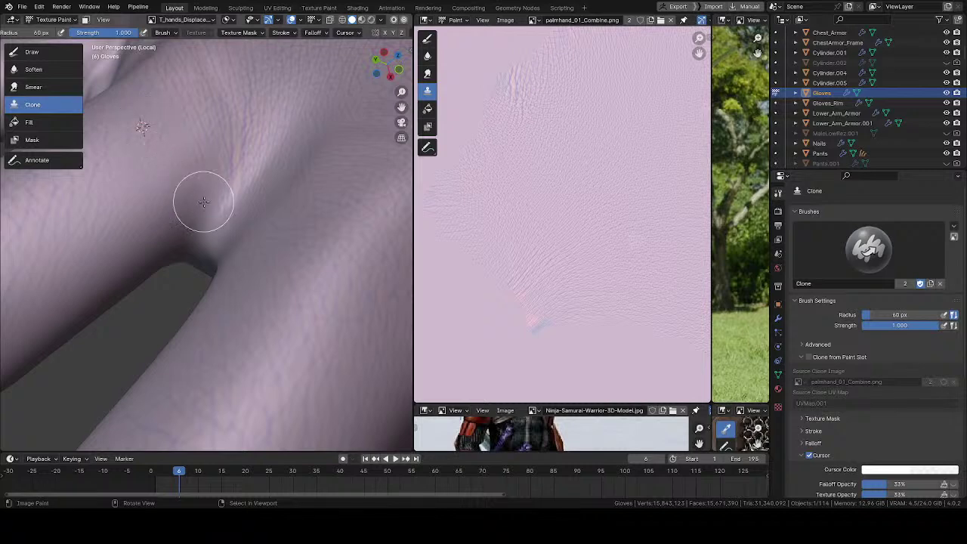
middle_click_drag(208, 213, 211, 195)
left_click(217, 130, "ctrl")
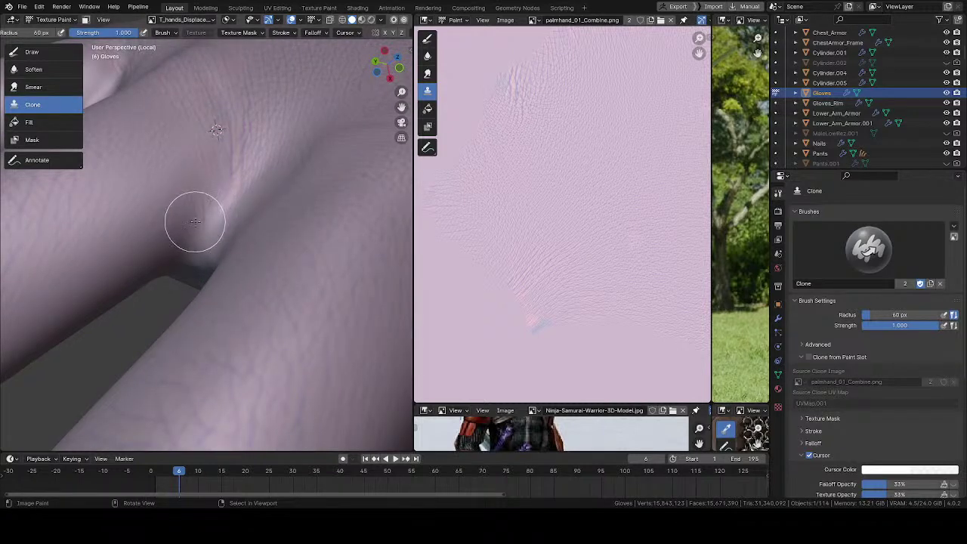
- Resample skin around the knuckle and clone it into the crease leading down to the webbing
left_click(145, 143, "ctrl")
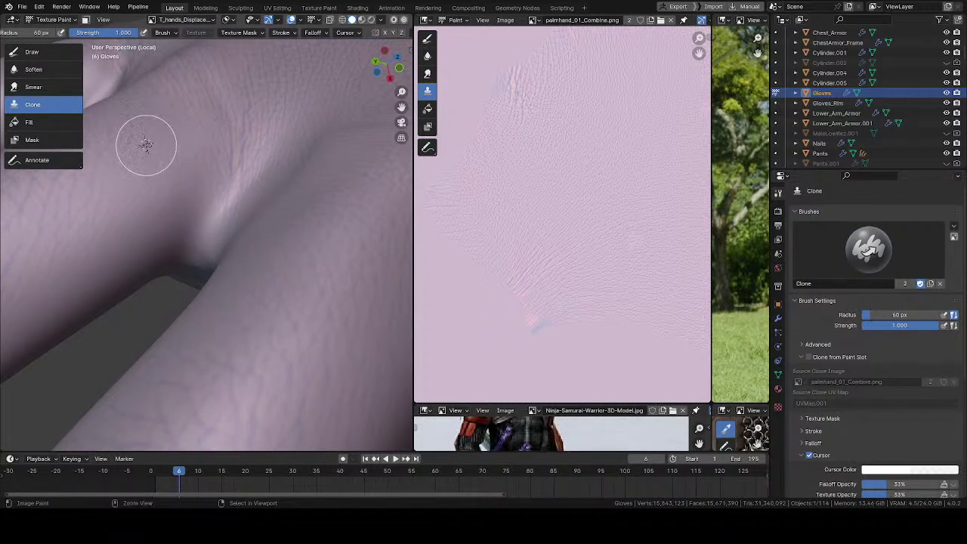
middle_click_drag(191, 216, 257, 144)
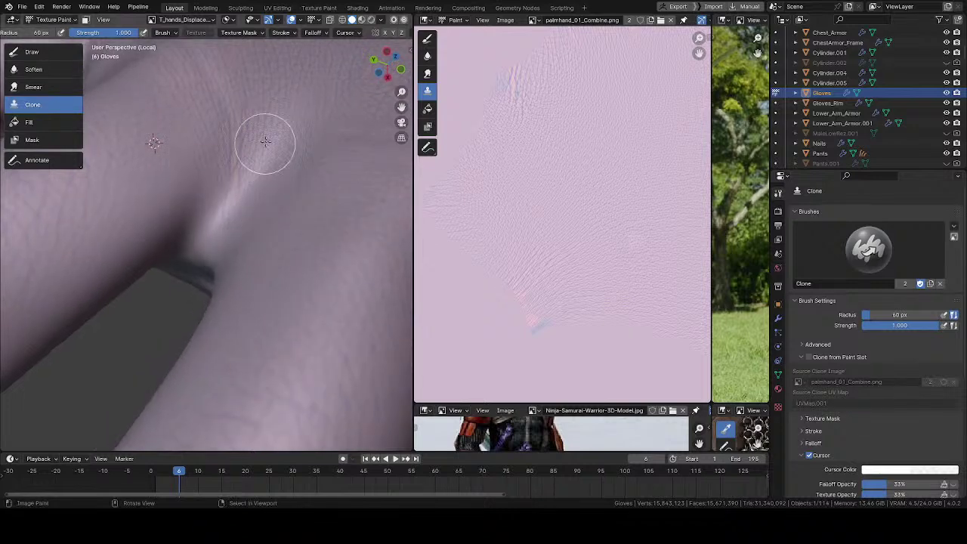
left_click(259, 142, "ctrl")
mouse_move(216, 227)
middle_mouse_down()
mouse_move(227, 189)
mouse_move(218, 199)
mouse_move(225, 253)
mouse_move(216, 228)
mouse_move(250, 205)
mouse_move(217, 240)
mouse_move(167, 334)
mouse_move(113, 305)
mouse_move(112, 295)
mouse_move(248, 279)
mouse_move(144, 255)
mouse_move(201, 194)
mouse_move(238, 210)
mouse_move(244, 235)
mouse_move(235, 219)
mouse_move(249, 189)
middle_mouse_up()
left_click(232, 204, "ctrl")
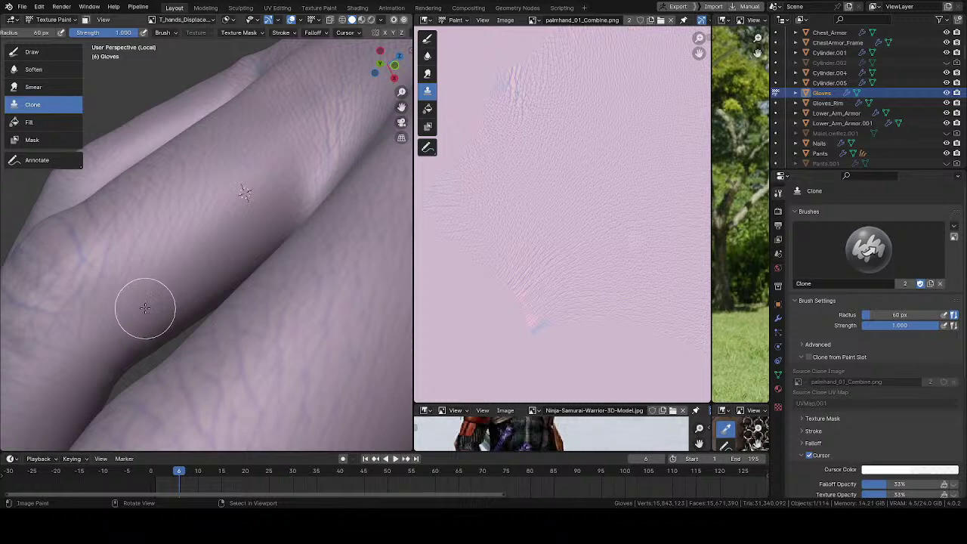
- Clone skin detail along the side of the finger above the webbing, enlarging the brush radius to 88 px
middle_click_drag(134, 291, 149, 275)
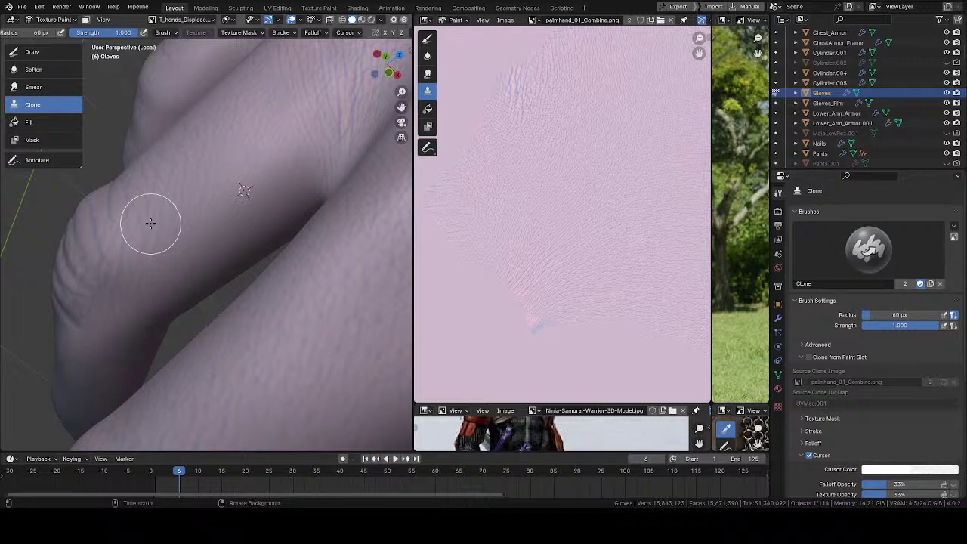
mouse_move(290, 157)
middle_mouse_down()
mouse_move(334, 161)
mouse_move(332, 144)
mouse_move(307, 252)
mouse_move(304, 176)
middle_mouse_up()
left_click(216, 121, "ctrl")
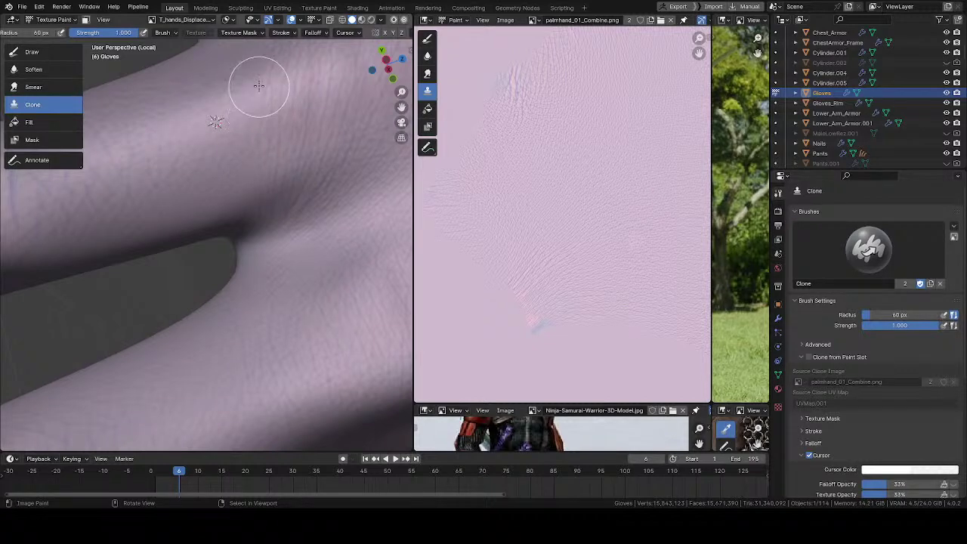
mouse_move(265, 101)
middle_mouse_down()
mouse_move(271, 138)
mouse_move(268, 159)
mouse_move(258, 160)
middle_mouse_up()
key("f")
left_click(283, 159)
key("f")
left_click(302, 116)
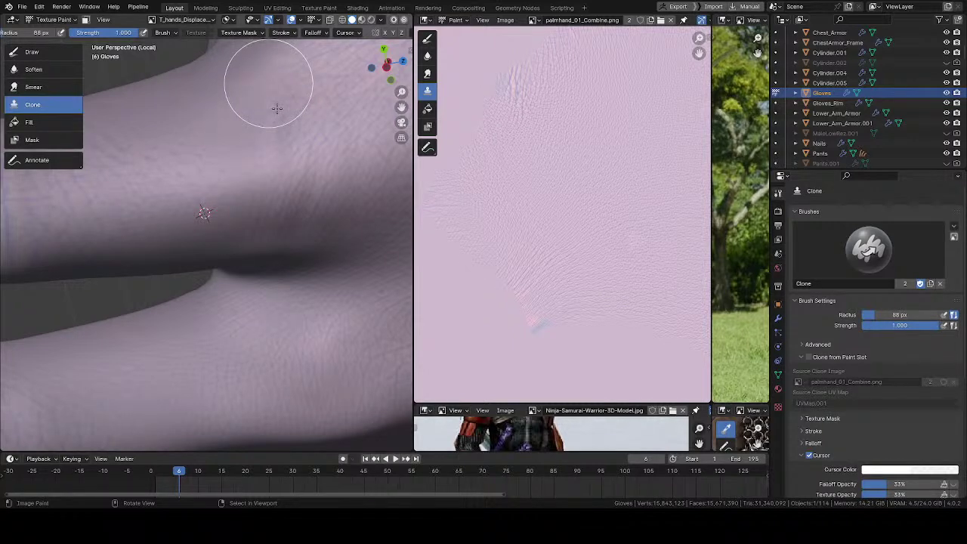
- Clone skin detail onto the palm side of the webbing between the fingers, increasing the brush radius to 105 px
mouse_move(277, 108)
middle_mouse_down()
mouse_move(273, 251)
mouse_move(255, 201)
middle_mouse_up()
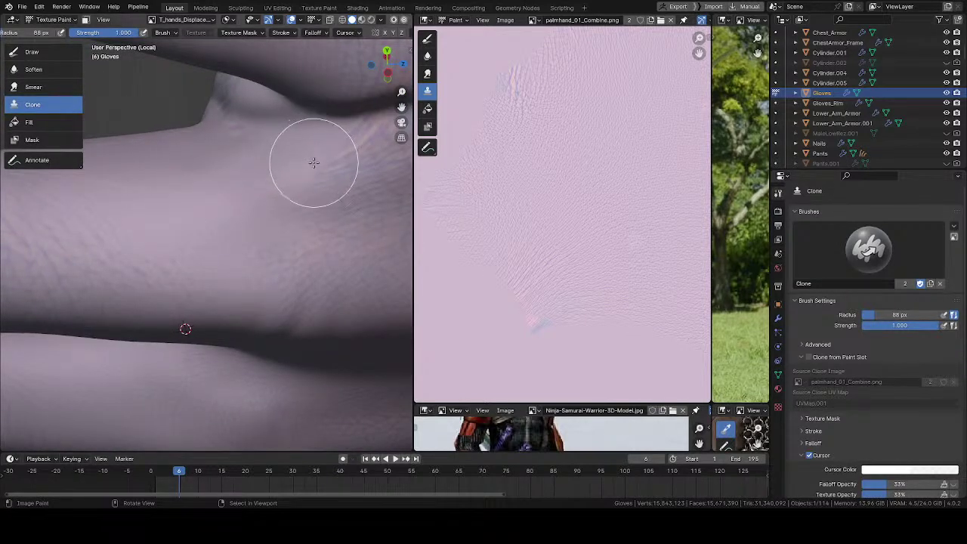
mouse_move(314, 163)
middle_mouse_down()
mouse_move(335, 136)
mouse_move(340, 105)
mouse_move(309, 156)
mouse_move(282, 86)
mouse_move(263, 220)
mouse_move(350, 233)
mouse_move(326, 144)
mouse_move(260, 281)
middle_mouse_up()
left_click(377, 131, "ctrl")
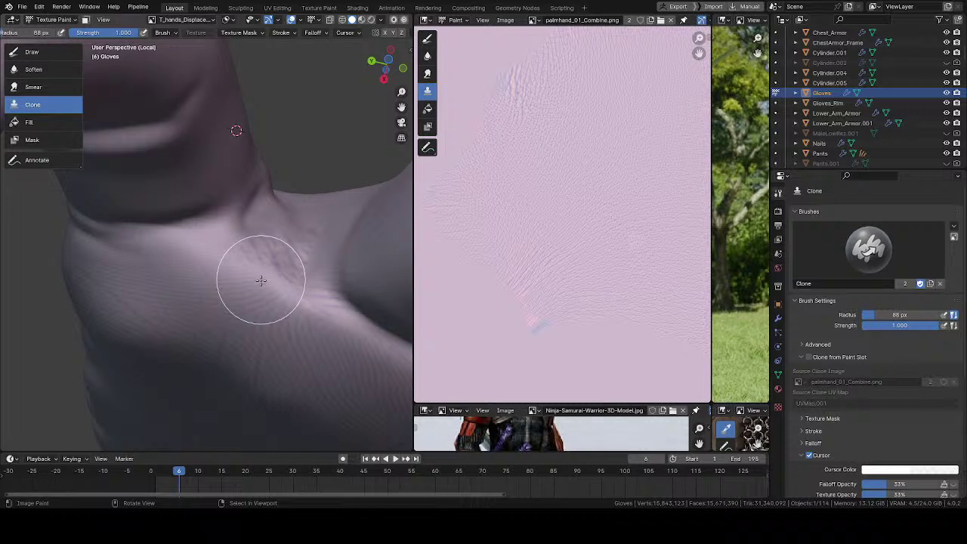
left_click(218, 308, "ctrl")
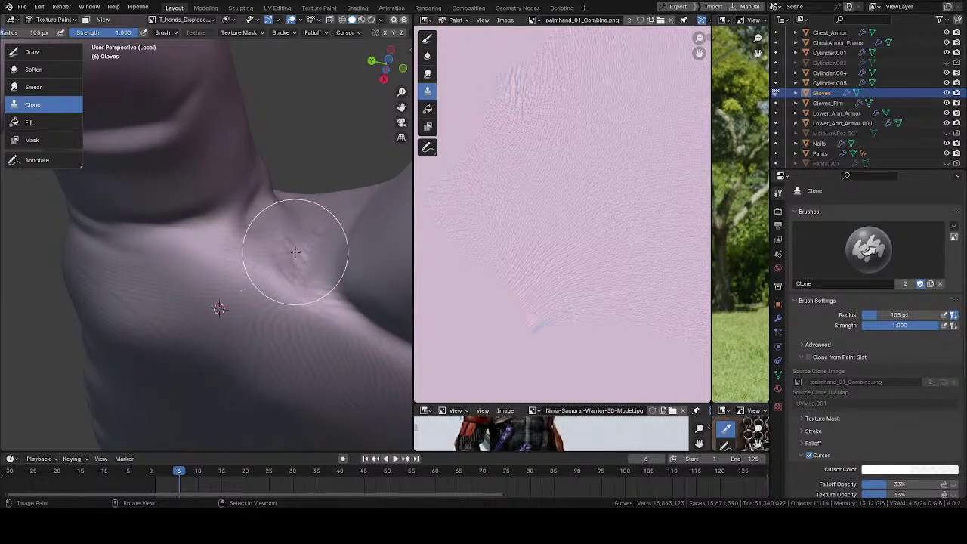
left_click_drag(296, 252, 299, 261)
- Reduce the clone brush's radius to 101 px and clone skin over the fold of the webbing between the fingers
mouse_move(299, 261)
middle_mouse_down()
mouse_move(319, 266)
mouse_move(302, 194)
mouse_move(369, 160)
middle_mouse_up()
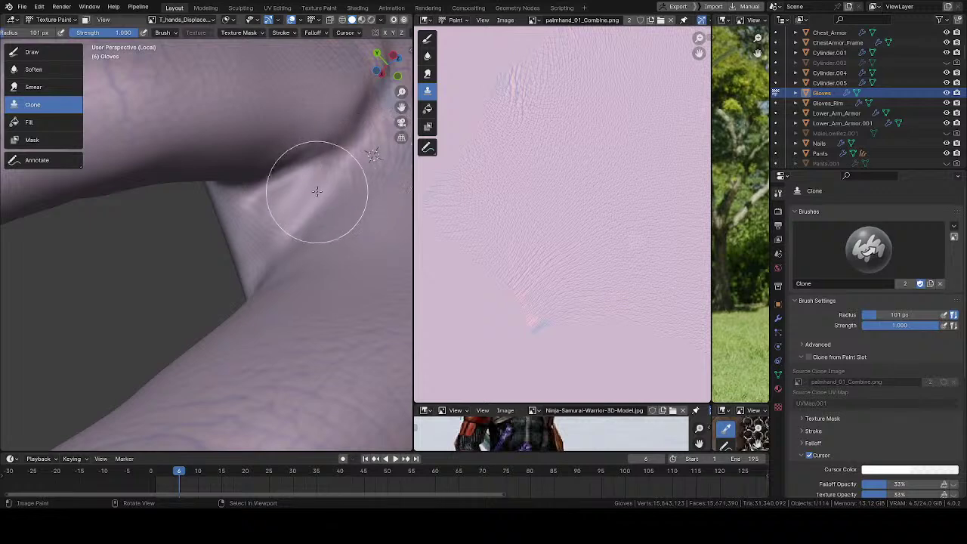
mouse_move(313, 190)
middle_mouse_down()
mouse_move(270, 194)
mouse_move(319, 225)
mouse_move(297, 235)
middle_mouse_up()
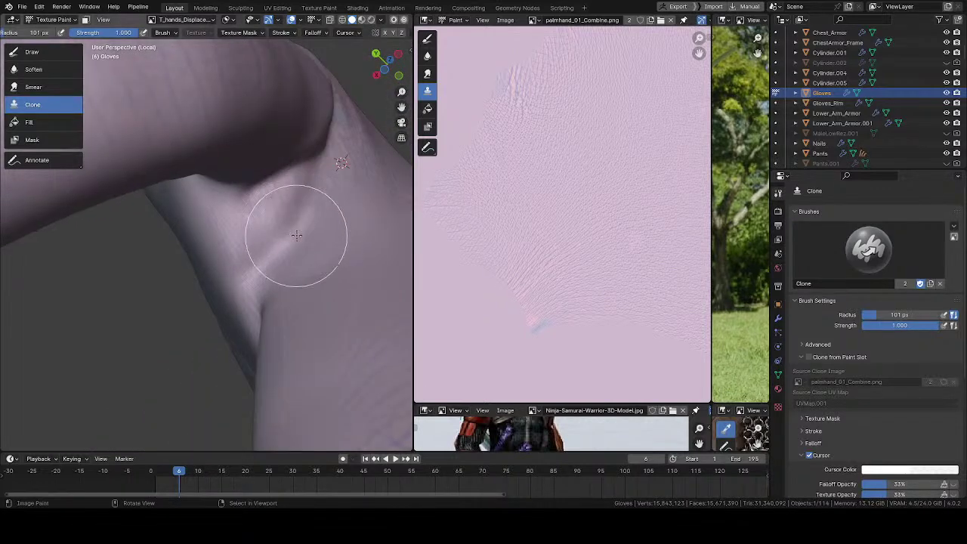
left_click_drag(333, 204, 358, 186)
mouse_move(361, 184)
middle_mouse_down()
mouse_move(277, 264)
mouse_move(283, 281)
mouse_move(328, 274)
mouse_move(372, 231)
mouse_move(292, 302)
mouse_move(321, 184)
mouse_move(212, 199)
middle_mouse_up()
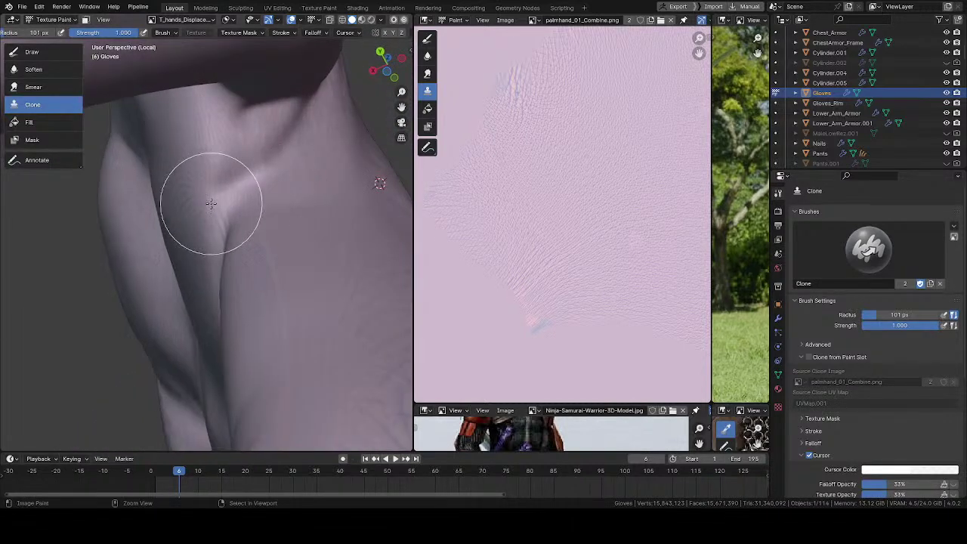
- Clone skin detail onto the smooth inner side of the finger just beyond the webbing
mouse_move(234, 242)
middle_mouse_down()
mouse_move(285, 234)
mouse_move(249, 277)
middle_mouse_up()
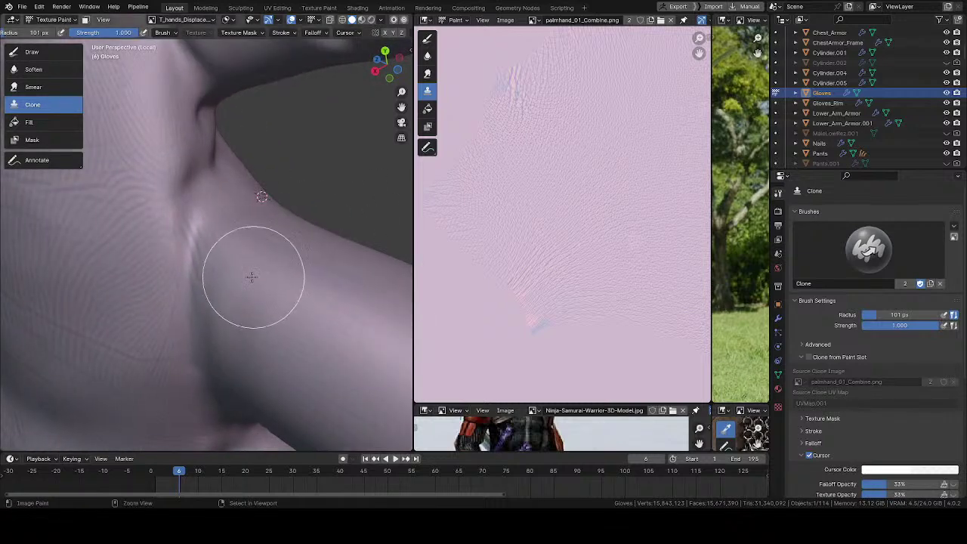
mouse_move(259, 309)
middle_mouse_down()
mouse_move(327, 343)
mouse_move(205, 249)
middle_mouse_up()
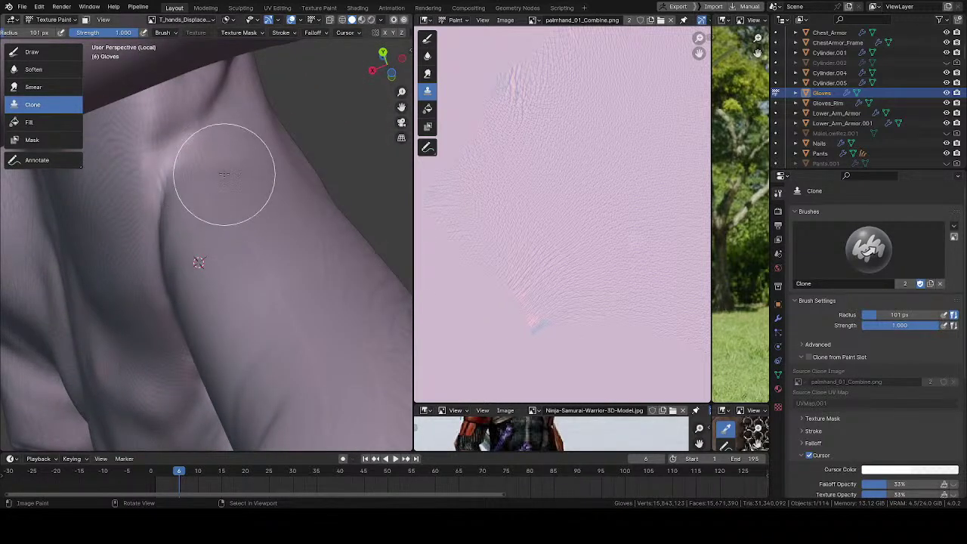
mouse_move(226, 173)
middle_mouse_down()
mouse_move(254, 163)
mouse_move(276, 201)
middle_mouse_up()
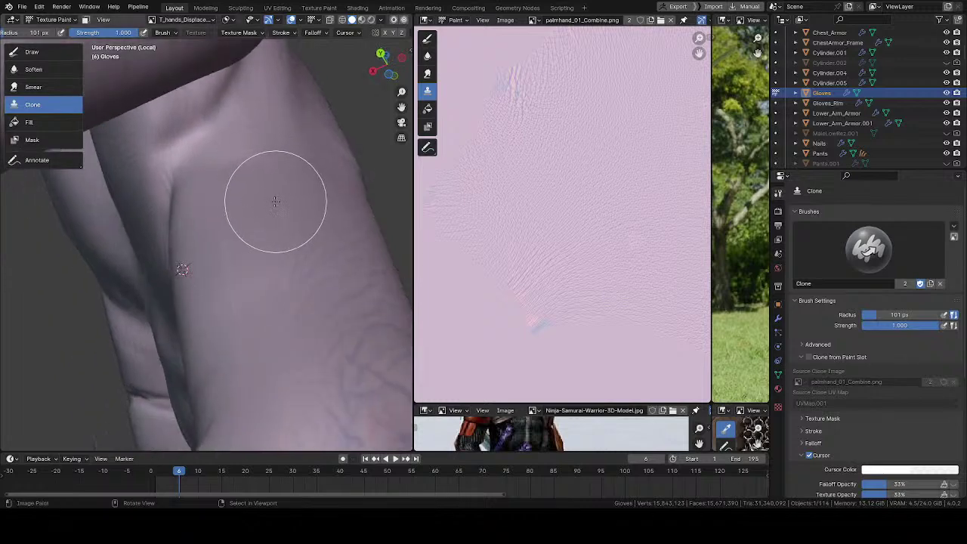
middle_click_drag(331, 223, 334, 201)
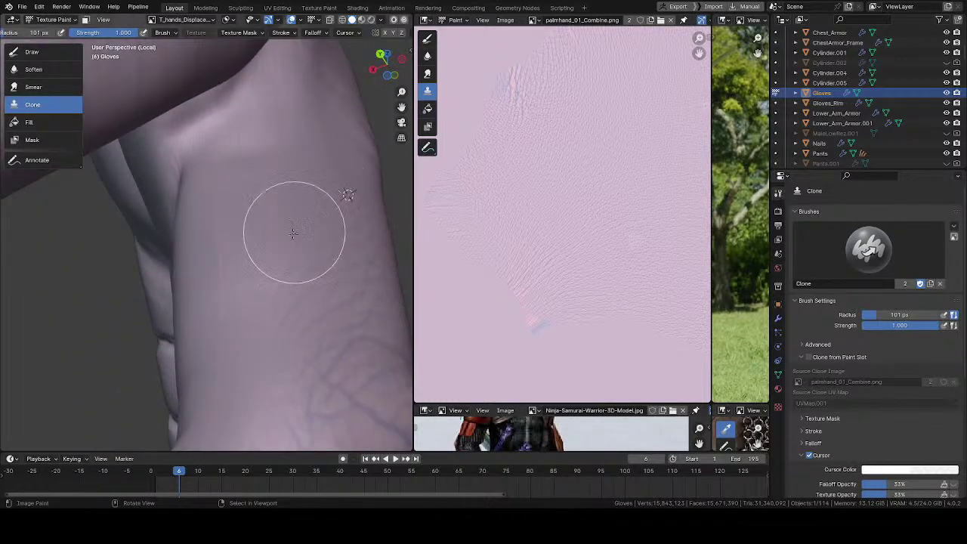
- Clone skin detail along the smooth side of the finger toward its knuckle, increasing the brush radius to 118 px
middle_click_drag(281, 241, 239, 233)
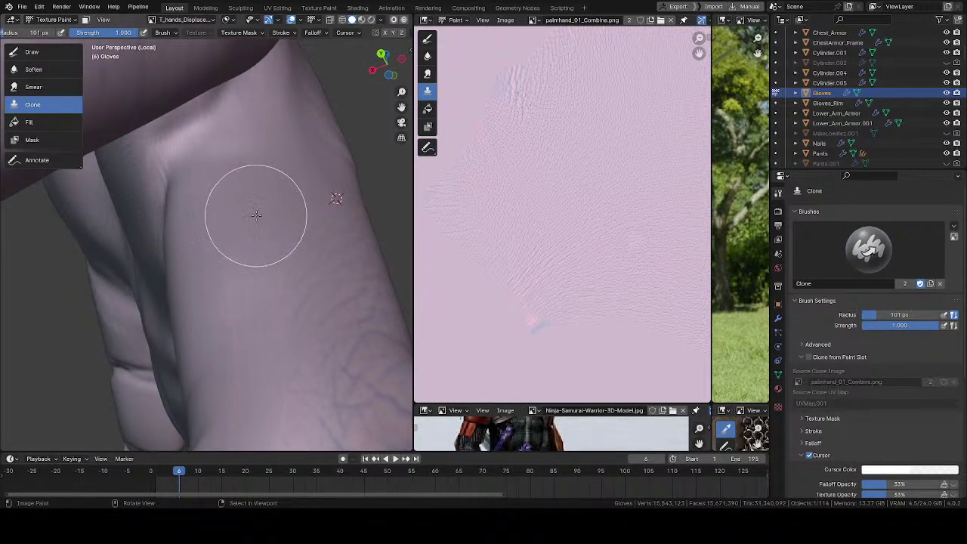
mouse_move(303, 198)
middle_mouse_down()
mouse_move(254, 229)
mouse_move(319, 198)
mouse_move(310, 244)
middle_mouse_up()
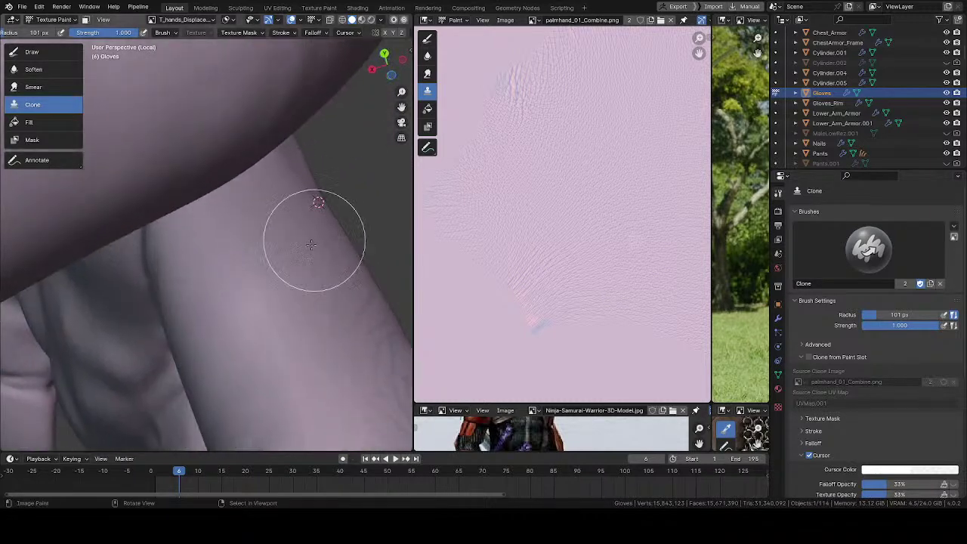
left_click(202, 320, "ctrl")
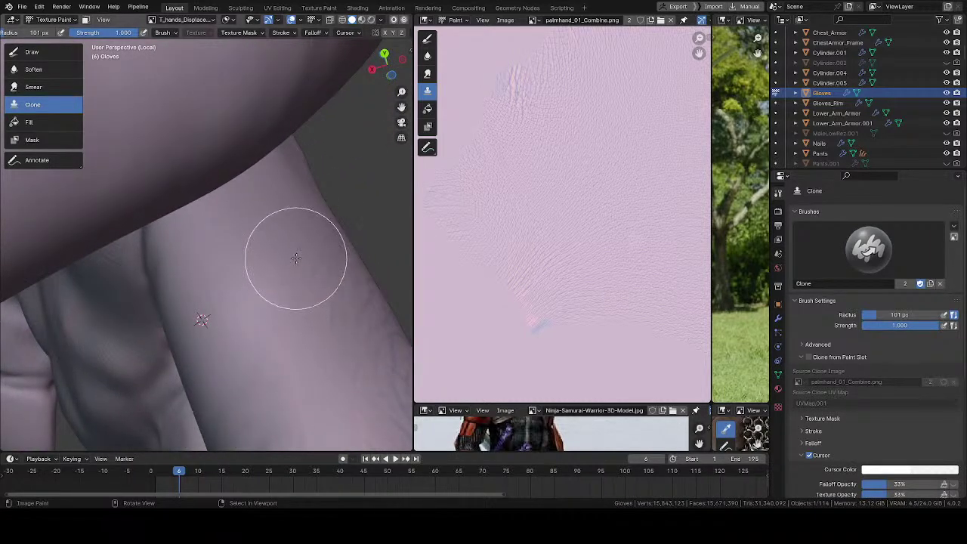
mouse_move(302, 306)
middle_mouse_down()
mouse_move(273, 263)
mouse_move(282, 309)
mouse_move(280, 216)
mouse_move(295, 265)
mouse_move(238, 250)
mouse_move(209, 296)
mouse_move(216, 302)
mouse_move(184, 276)
middle_mouse_up()
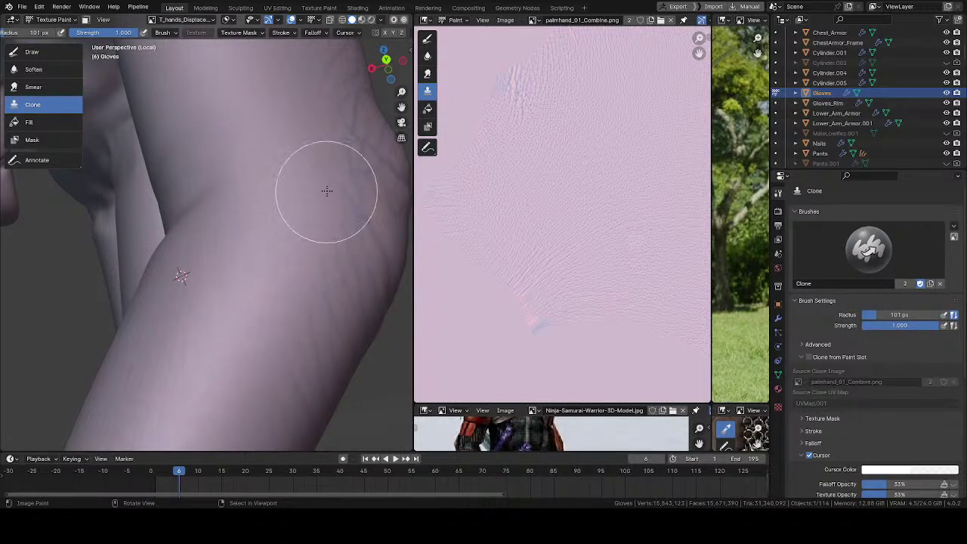
mouse_move(302, 161)
middle_mouse_down()
mouse_move(247, 126)
mouse_move(251, 93)
mouse_move(294, 176)
mouse_move(283, 159)
middle_mouse_up()
mouse_move(267, 207)
middle_mouse_down()
mouse_move(227, 258)
mouse_move(326, 241)
middle_mouse_up()
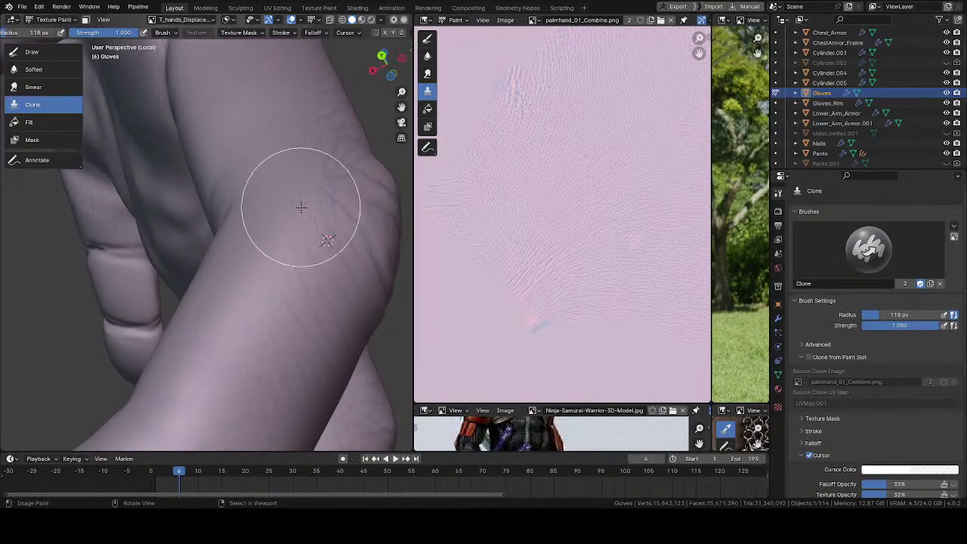
- Enlarge the clone brush's radius to 148 px and clone creased skin from the knuckle onto its smooth side
key("f")
left_click(318, 210)
left_click(348, 268, "ctrl")
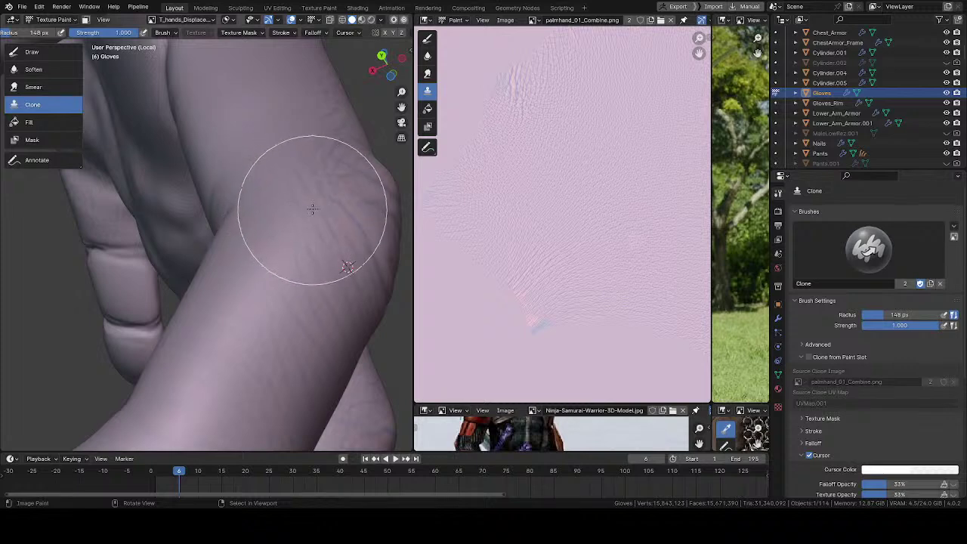
left_click(345, 194, "ctrl")
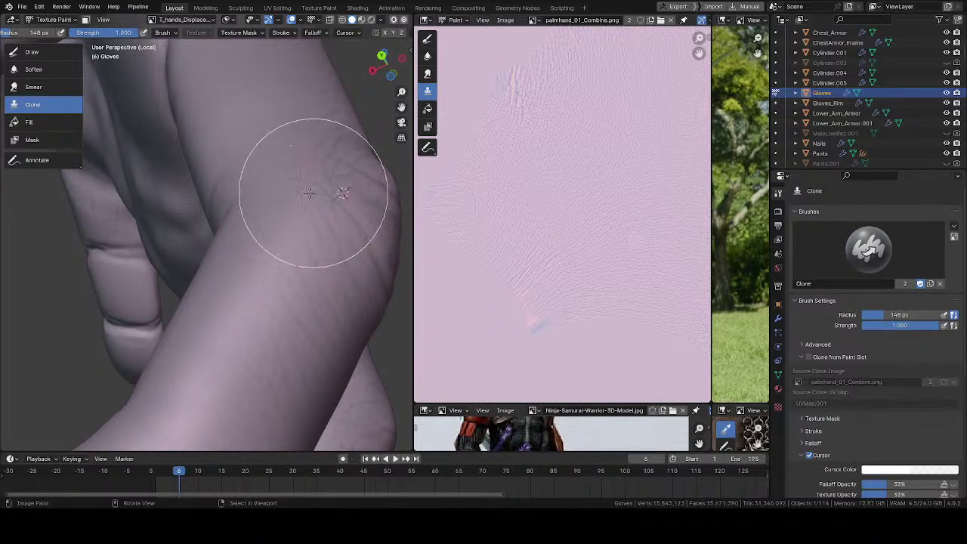
left_click_drag(309, 174, 300, 235)
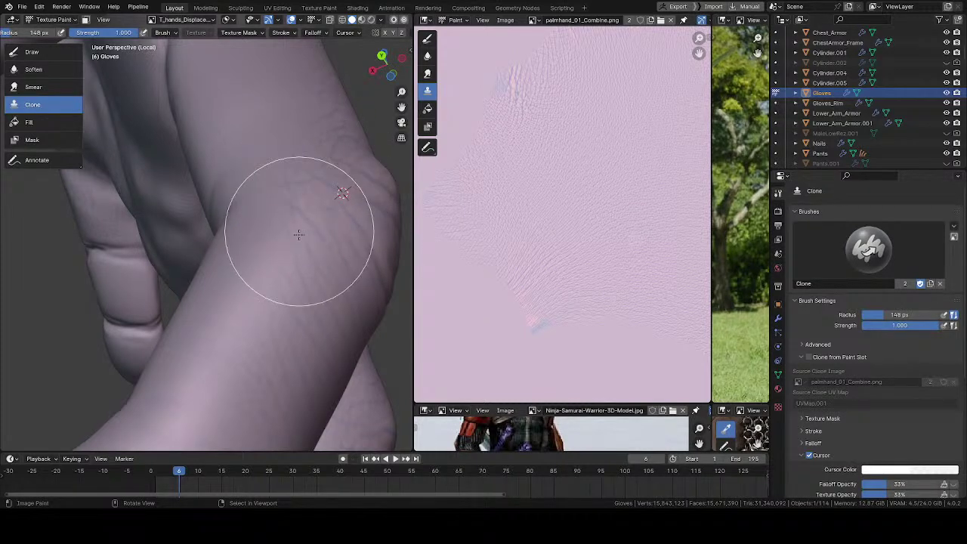
left_click(327, 309, "ctrl")
- Reduce the clone brush's radius to 133 px and clone skin detail onto the finger between its base and the middle knuckle
mouse_move(283, 205)
middle_mouse_down()
mouse_move(237, 285)
mouse_move(219, 161)
mouse_move(244, 161)
mouse_move(291, 219)
mouse_move(277, 293)
mouse_move(292, 263)
middle_mouse_up()
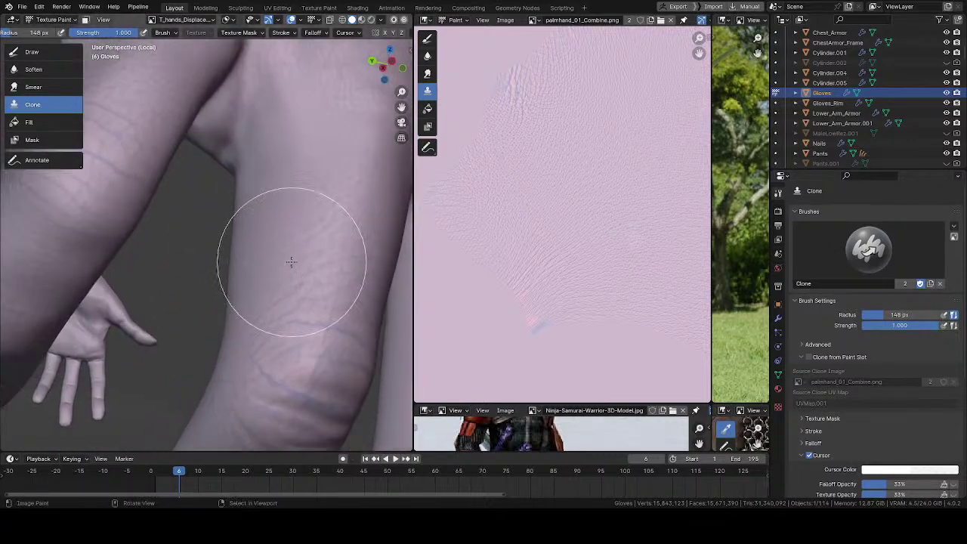
scroll(292, 264, "up", 1)
key("f")
left_click(305, 277)
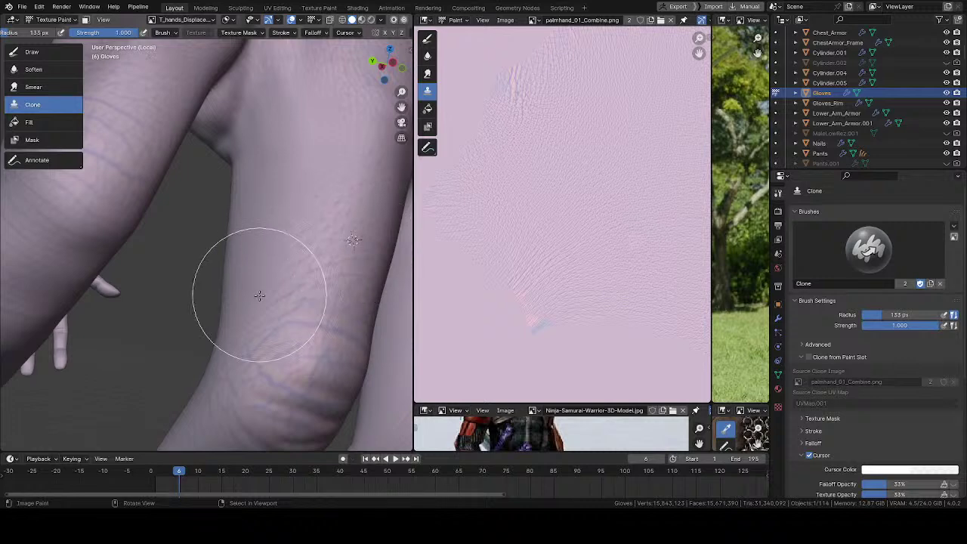
middle_click_drag(292, 179, 292, 158)
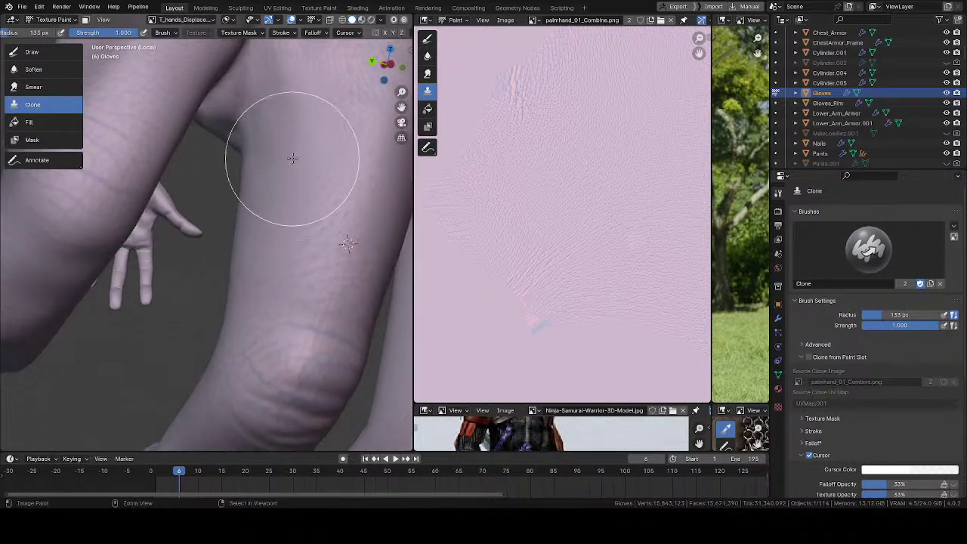
middle_click_drag(290, 231, 201, 204)
scroll(286, 238, "down", 2)
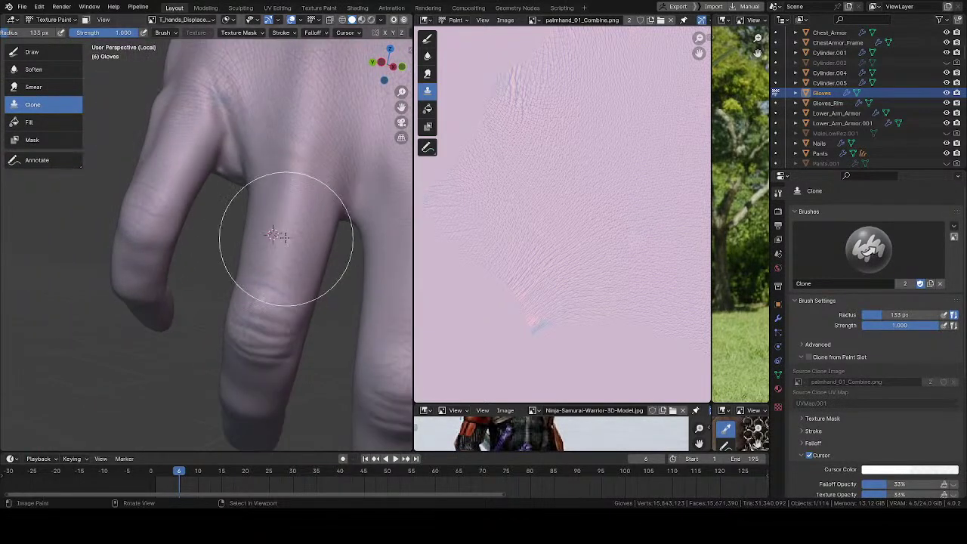
key("q")
left_click(252, 207)
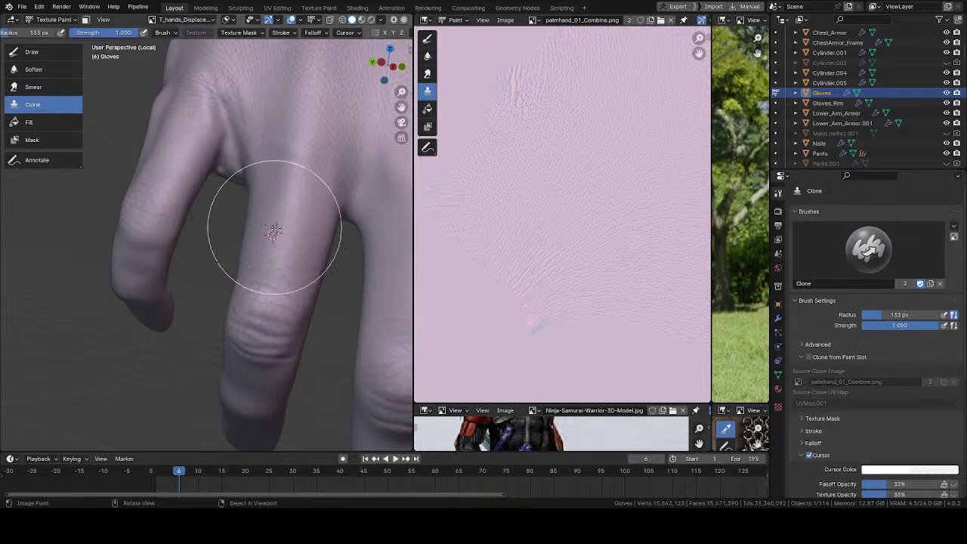
- Clone skin from the edge of the hand onto the outer side of the adjoining finger, reducing the brush radius to 109 px
middle_click_drag(273, 230, 243, 330)
middle_click_drag(172, 308, 235, 184)
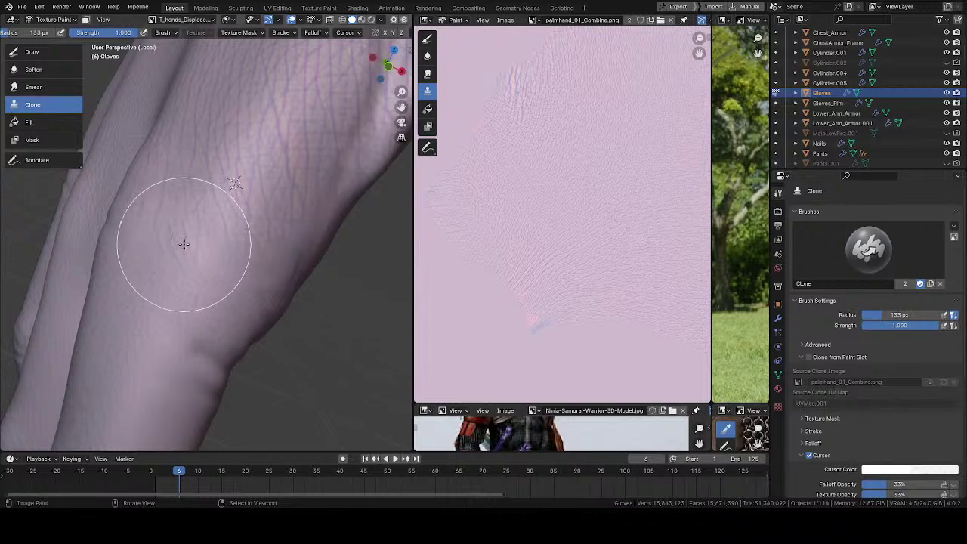
mouse_move(219, 231)
middle_mouse_down()
mouse_move(233, 196)
mouse_move(251, 202)
mouse_move(261, 166)
middle_mouse_up()
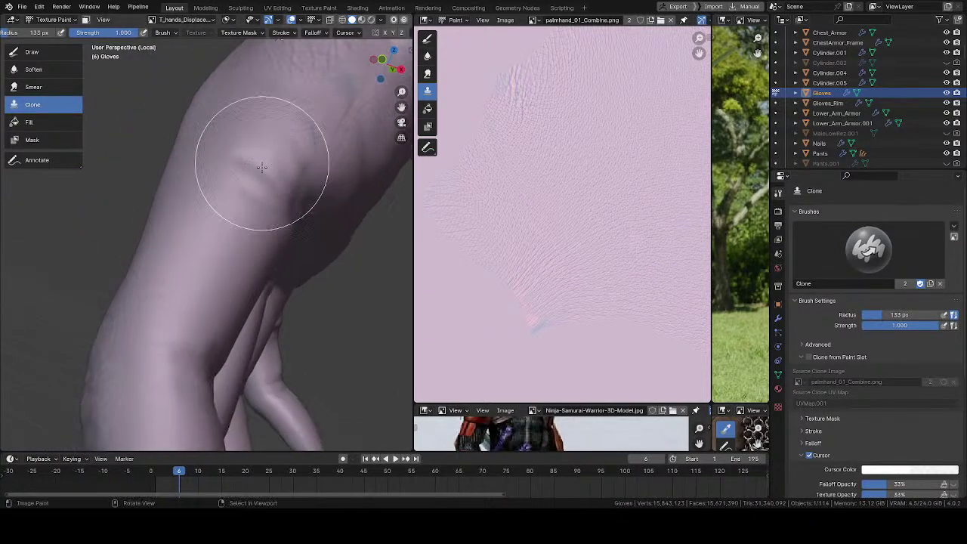
middle_click_drag(230, 231, 263, 225)
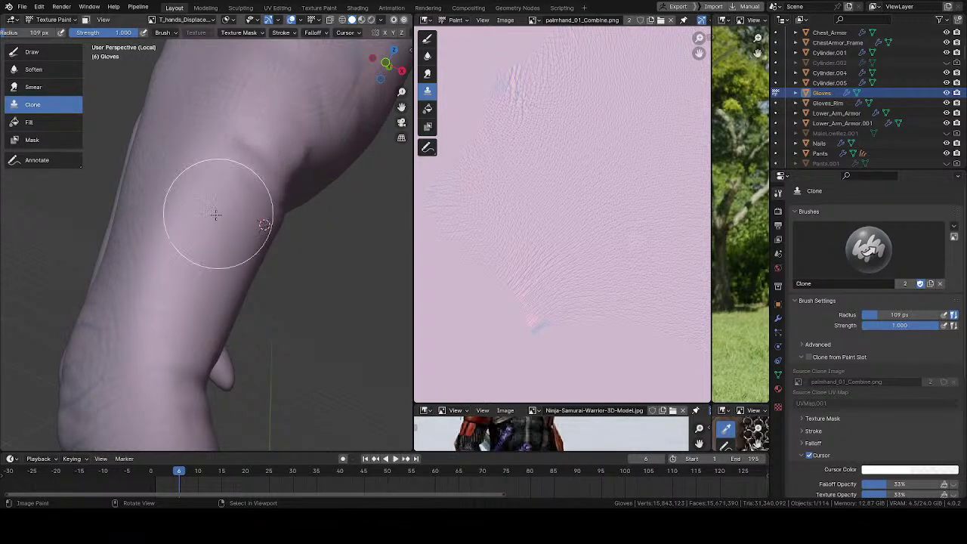
mouse_move(176, 291)
middle_mouse_down()
mouse_move(213, 292)
mouse_move(195, 203)
middle_mouse_up()
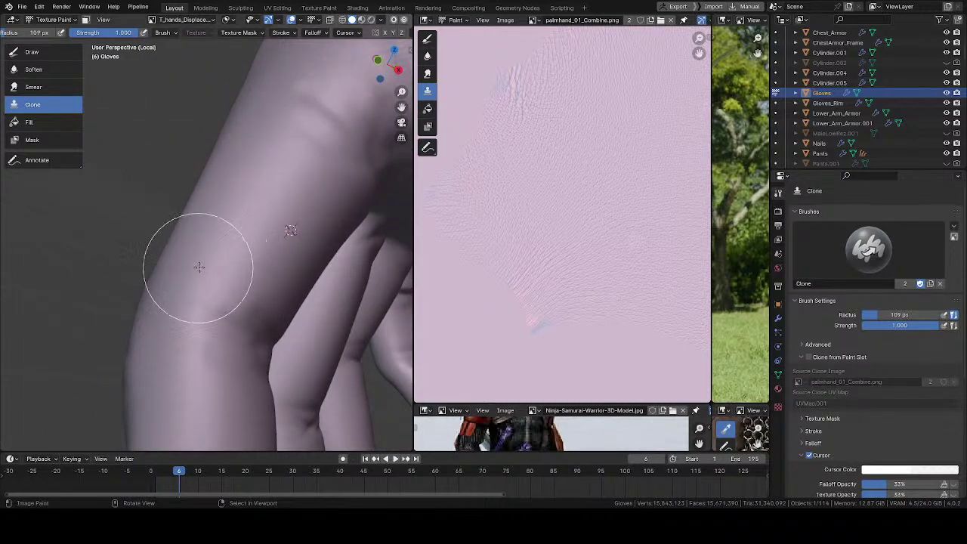
mouse_move(199, 267)
middle_mouse_down()
mouse_move(230, 211)
mouse_move(137, 212)
mouse_move(253, 205)
mouse_move(296, 218)
mouse_move(227, 201)
mouse_move(194, 226)
mouse_move(257, 203)
mouse_move(263, 222)
mouse_move(181, 372)
mouse_move(294, 173)
mouse_move(237, 233)
mouse_move(259, 188)
middle_mouse_up()
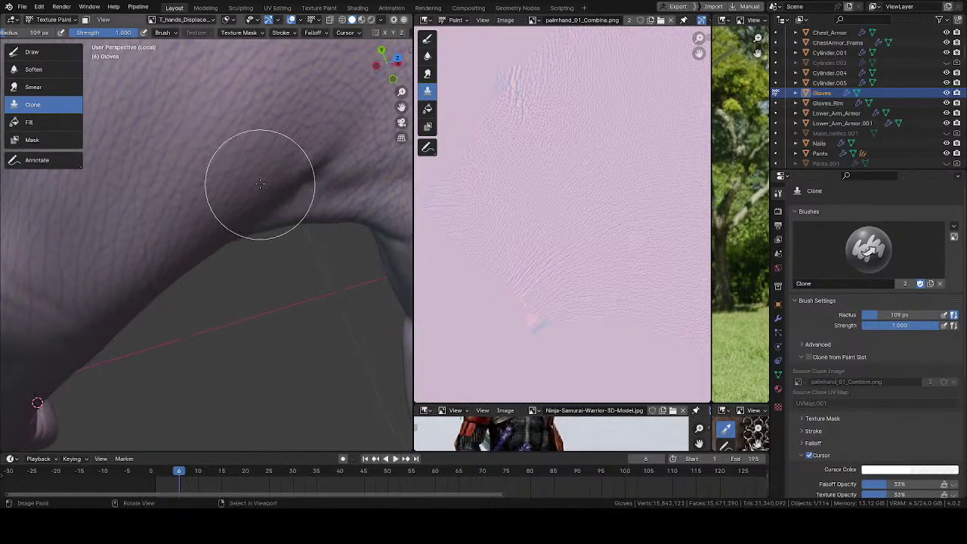
key("q")
left_click(219, 183)
- Set the clone brush's radius to 90 px and sample skin near the smooth side of the finger's base
mouse_move(197, 96)
middle_mouse_down()
mouse_move(237, 324)
mouse_move(291, 168)
mouse_move(299, 190)
mouse_move(243, 196)
mouse_move(270, 209)
mouse_move(255, 339)
middle_mouse_up()
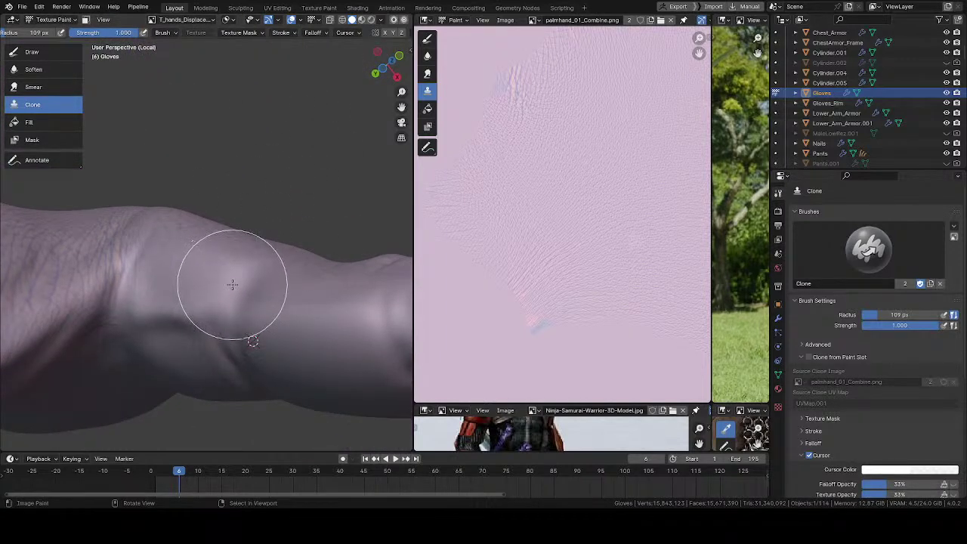
middle_click_drag(242, 280, 238, 306)
key("f")
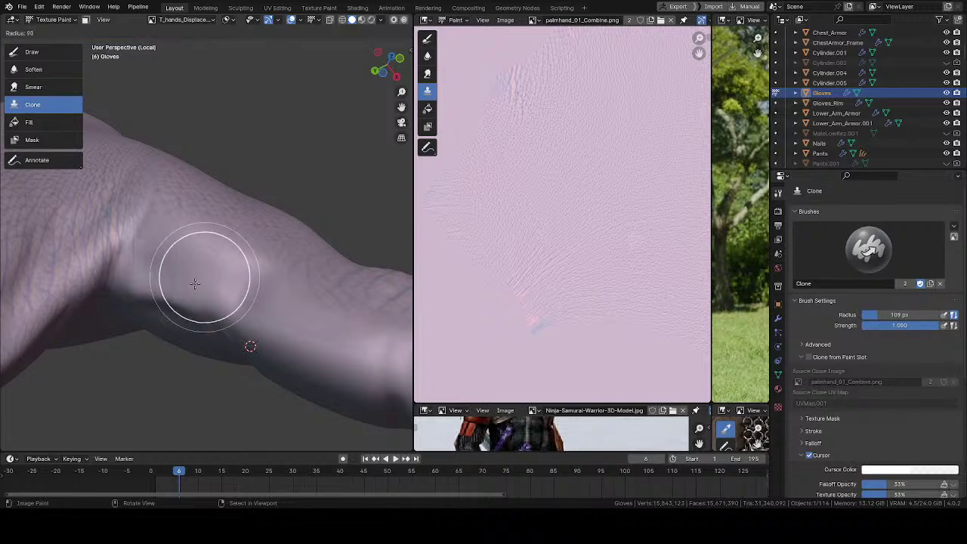
left_click(195, 282)
left_click(175, 276, "ctrl")
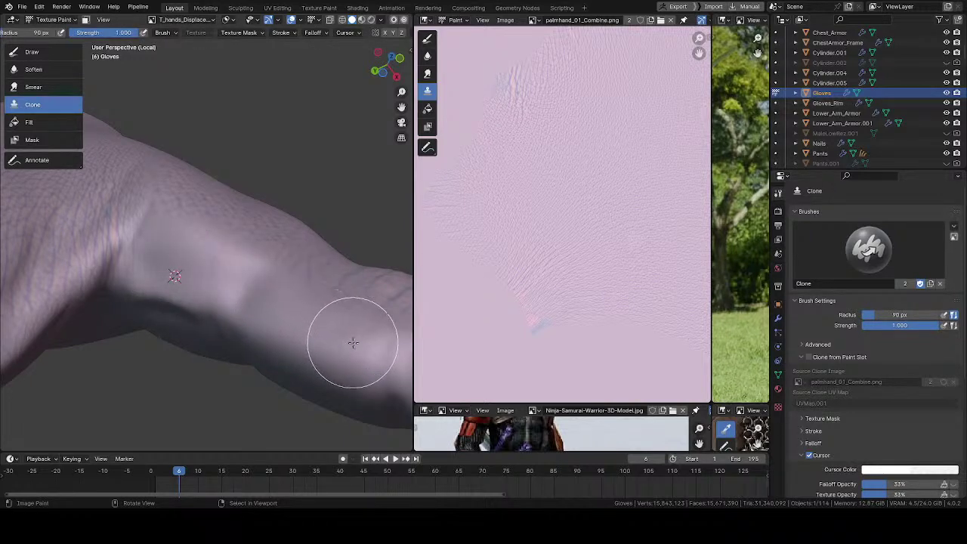
- Continue cloning skin along the finger's smooth side past the middle joint, reducing the brush radius to 83 px
mouse_move(317, 324)
middle_mouse_down()
mouse_move(80, 283)
mouse_move(84, 261)
middle_mouse_up()
middle_click_drag(216, 298, 240, 369)
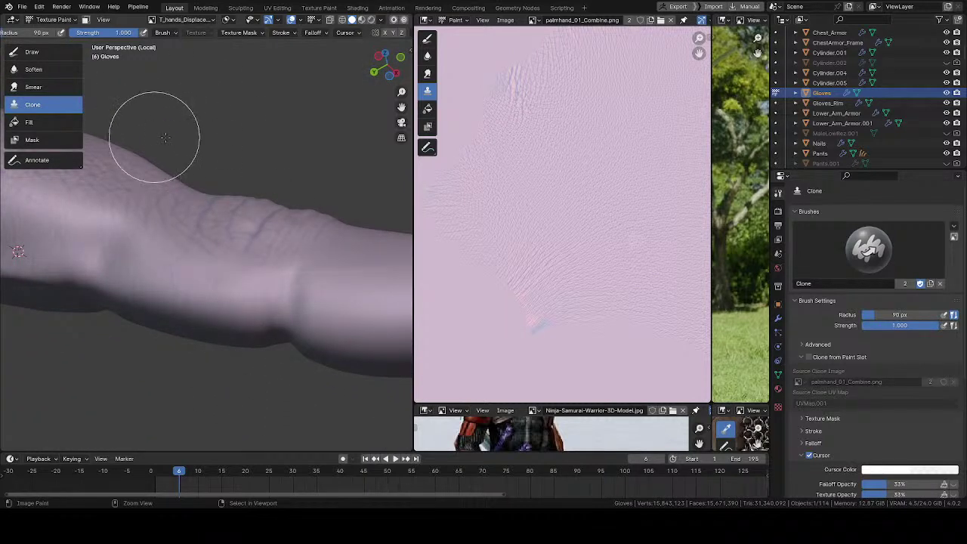
middle_click_drag(166, 129, 229, 146)
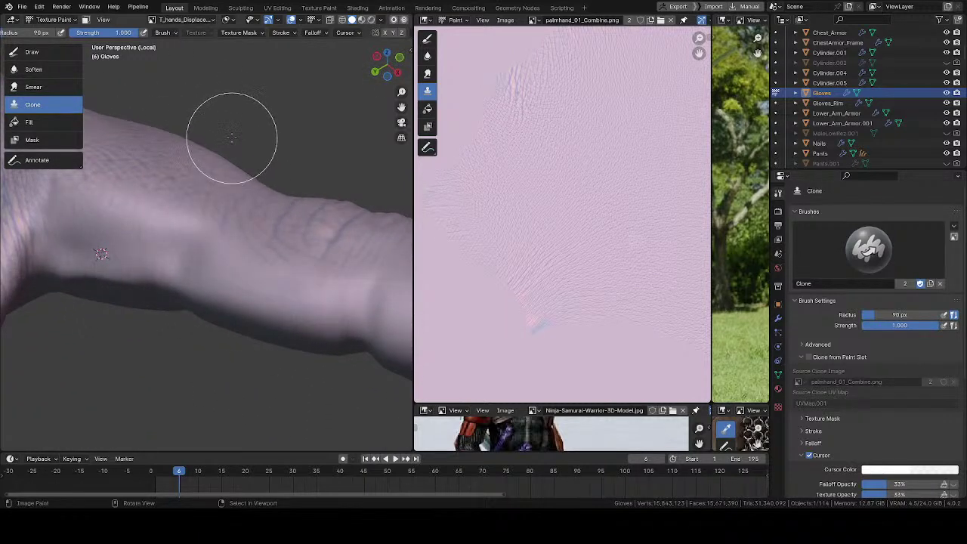
middle_click_drag(186, 280, 189, 263)
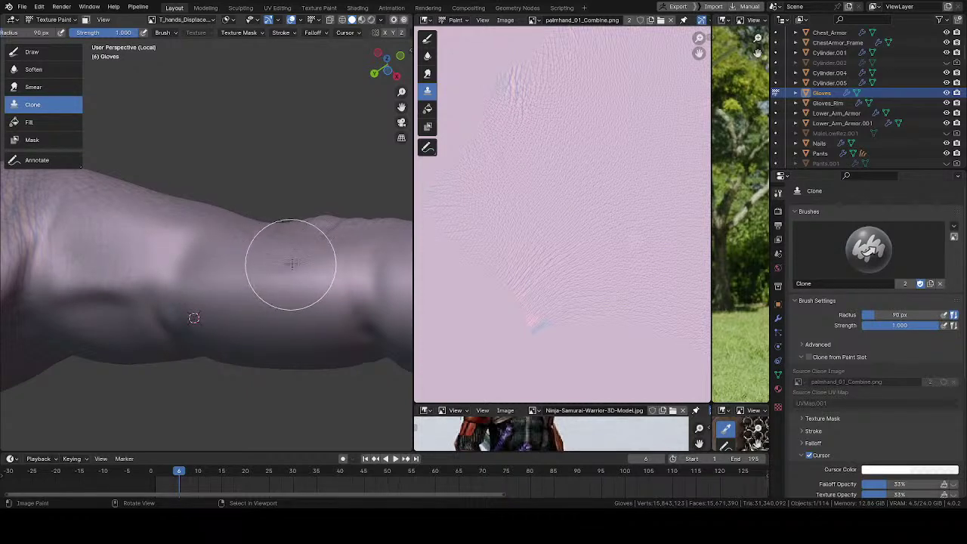
mouse_move(335, 263)
middle_mouse_down()
mouse_move(168, 270)
mouse_move(234, 263)
mouse_move(265, 303)
middle_mouse_up()
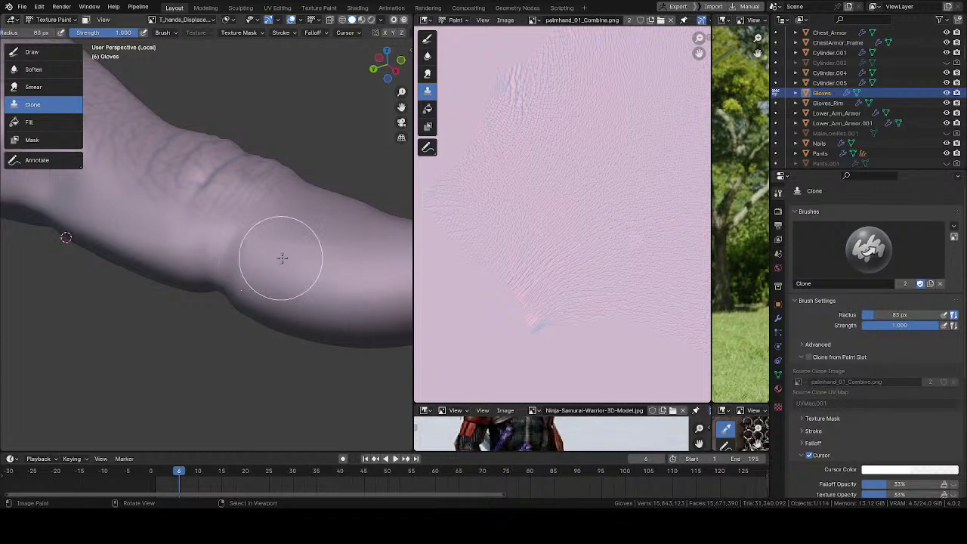
- Increase the clone brush's radius to 115 px and clone skin across the inner side of the finger's base
mouse_move(354, 265)
middle_mouse_down("shift")
mouse_move(272, 257)
mouse_move(201, 291)
mouse_move(215, 269)
mouse_move(169, 237)
mouse_move(235, 181)
mouse_move(179, 263)
mouse_move(216, 255)
mouse_move(239, 335)
mouse_move(232, 340)
middle_mouse_up("shift")
scroll(171, 256, "up", 1)
key("f")
left_click(219, 208)
mouse_move(219, 209)
middle_mouse_down()
mouse_move(224, 229)
mouse_move(194, 190)
middle_mouse_up()
scroll(195, 190, "down", 1)
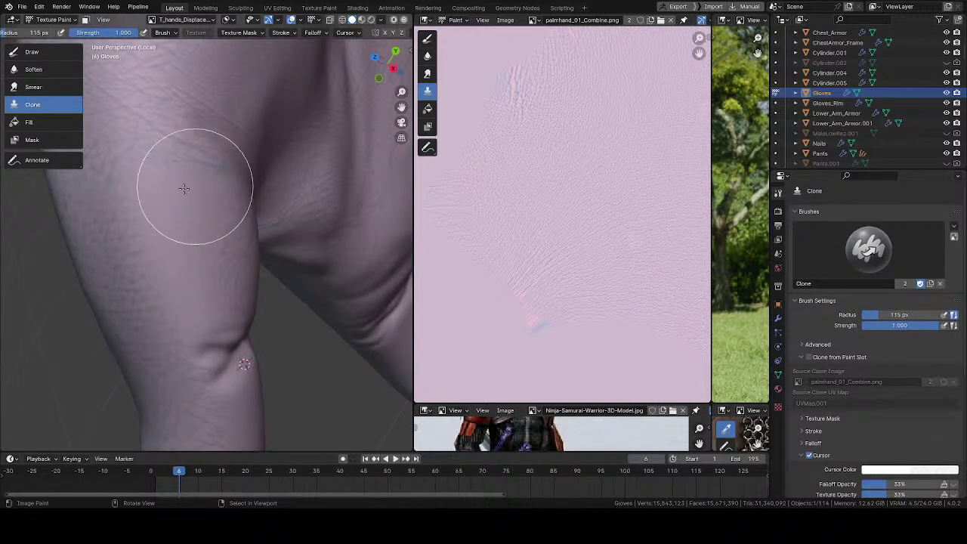
left_click(90, 227, "ctrl")
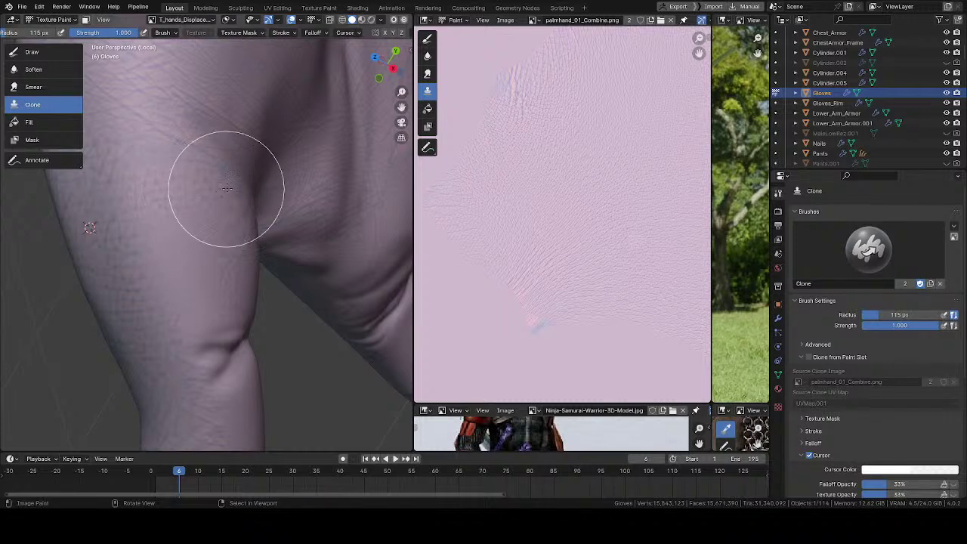
left_click_drag(227, 188, 173, 168)
- Extend the cloned skin down the side of the finger, over the first crease and along the segment beyond it
middle_click_drag(173, 168, 182, 173)
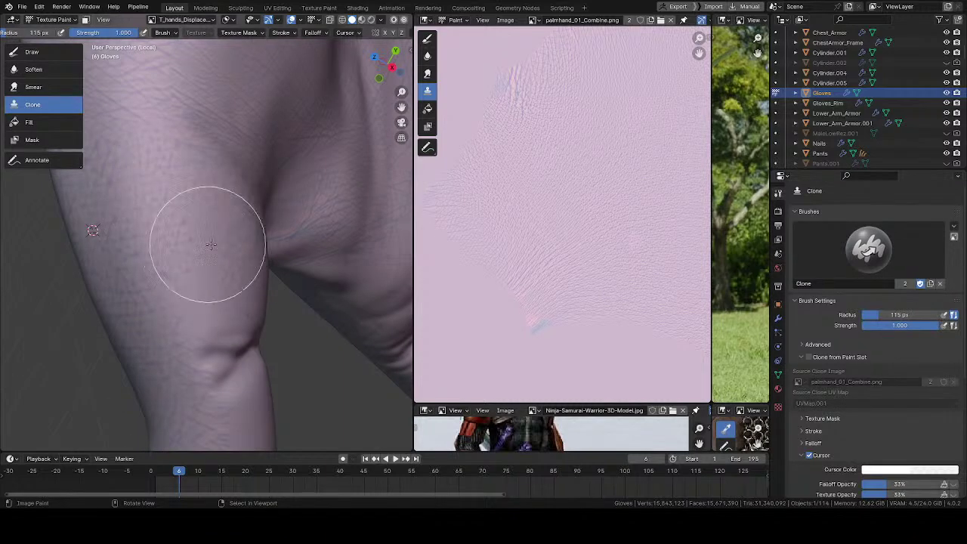
middle_click_drag(191, 226, 189, 246)
mouse_move(187, 291)
left_mouse_down()
mouse_move(222, 300)
mouse_move(218, 319)
left_mouse_up()
mouse_move(198, 300)
middle_mouse_down("shift")
mouse_move(176, 184)
mouse_move(178, 231)
middle_mouse_up("shift")
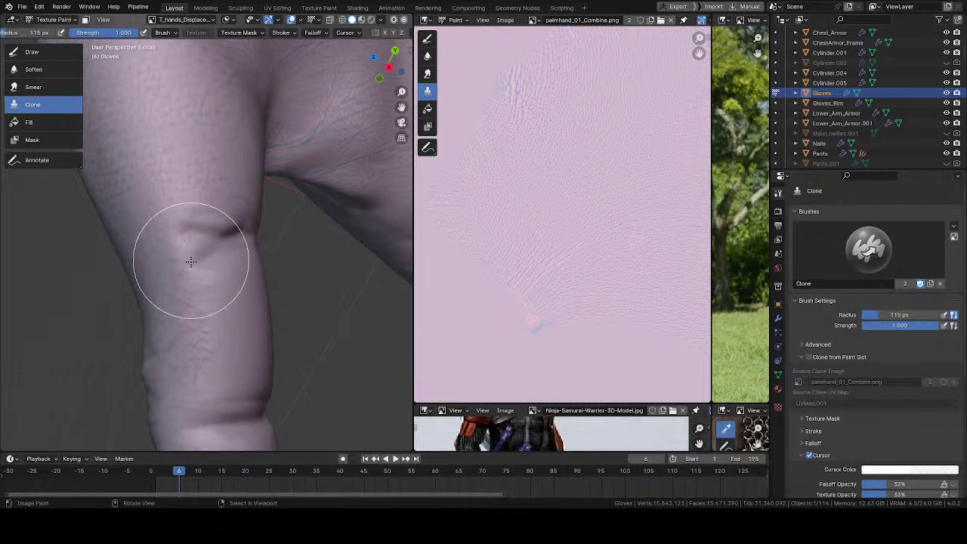
mouse_move(189, 298)
left_mouse_down()
mouse_move(176, 311)
mouse_move(193, 348)
mouse_move(182, 396)
left_mouse_up()
- Clone skin from the palm onto the smooth palm side of the finger just above its first crease
middle_click_drag(178, 407, 266, 180)
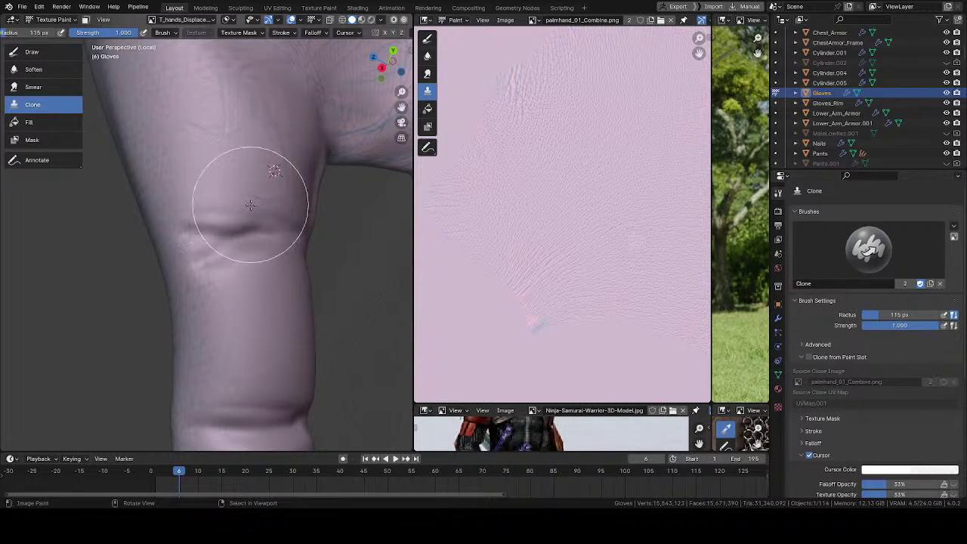
middle_click_drag(239, 126, 233, 161)
scroll(238, 185, "down", 2)
mouse_move(245, 205)
middle_mouse_down()
mouse_move(194, 225)
mouse_move(212, 209)
middle_mouse_up()
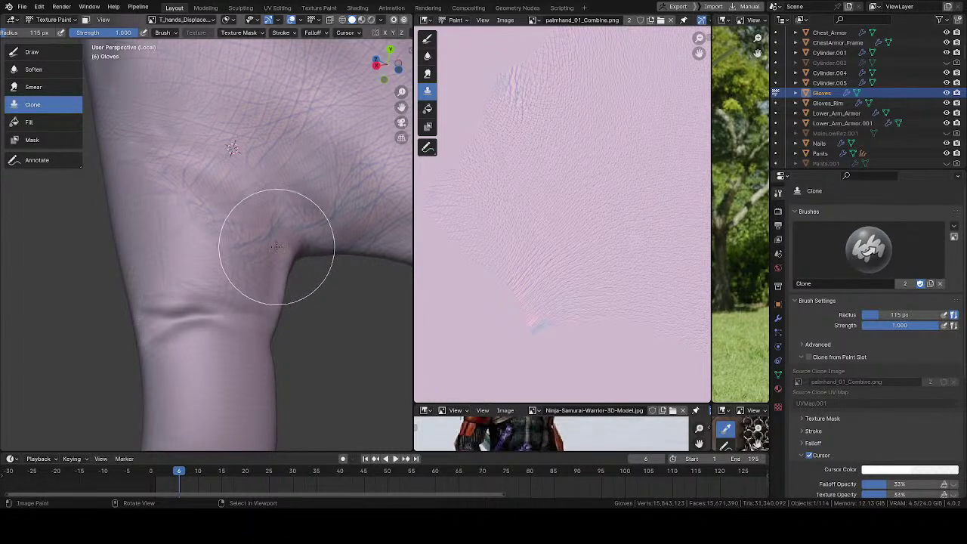
- Clone fine palm lines across the finger's base beside the webbing and blend them toward the finger's outer edge
middle_click_drag(277, 246, 244, 180)
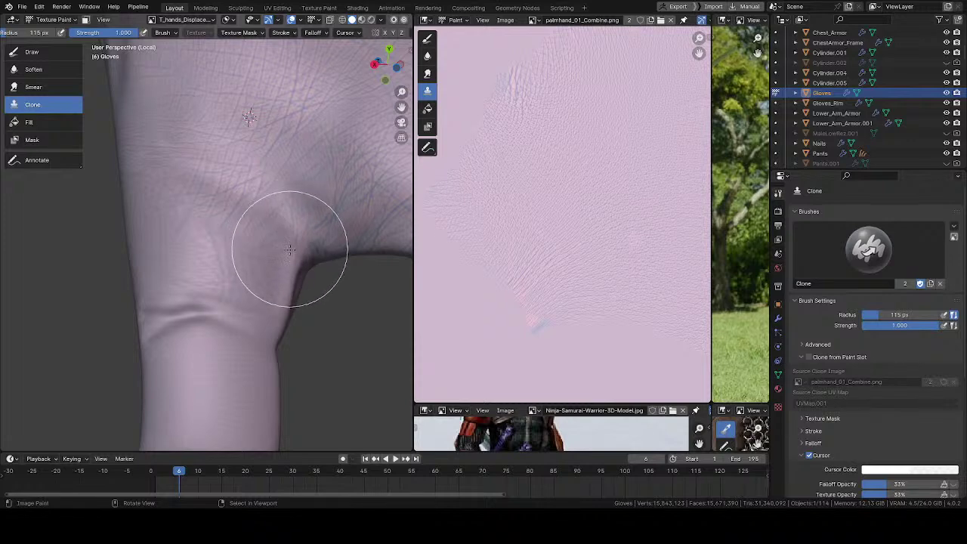
mouse_move(289, 250)
left_mouse_down()
mouse_move(274, 270)
mouse_move(234, 248)
left_mouse_up()
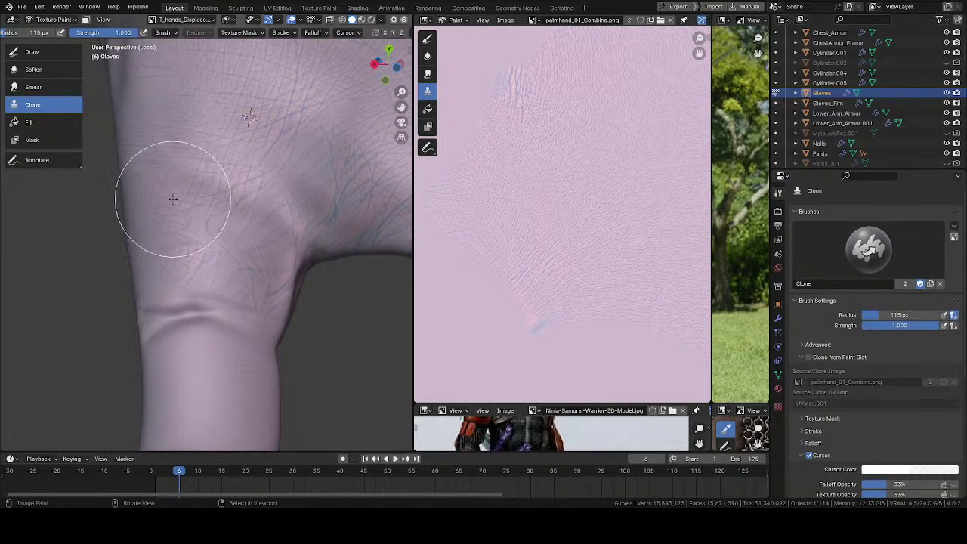
middle_click_drag(226, 191, 309, 226)
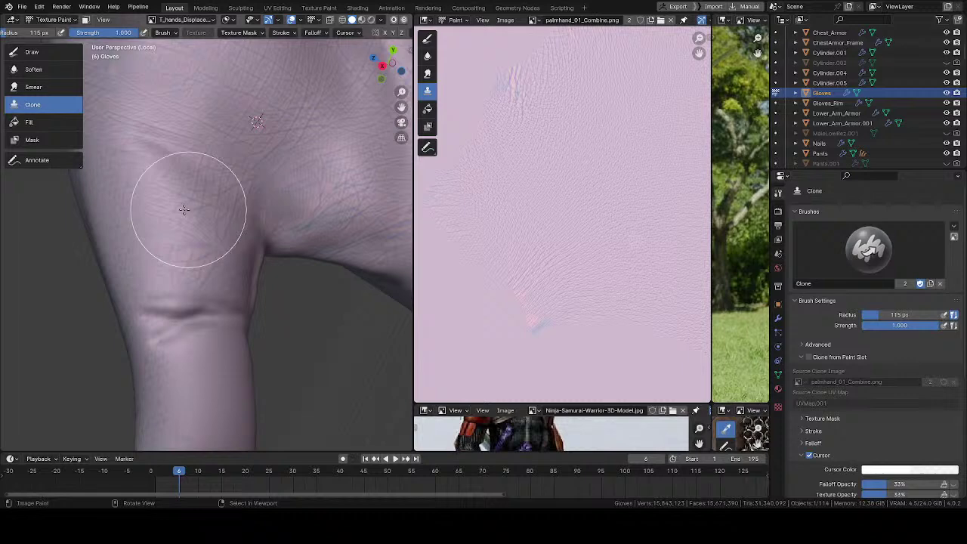
mouse_move(142, 226)
middle_mouse_down()
mouse_move(206, 229)
mouse_move(129, 216)
mouse_move(159, 231)
mouse_move(183, 268)
mouse_move(216, 161)
mouse_move(217, 189)
mouse_move(173, 237)
middle_mouse_up()
left_click(103, 236, "ctrl")
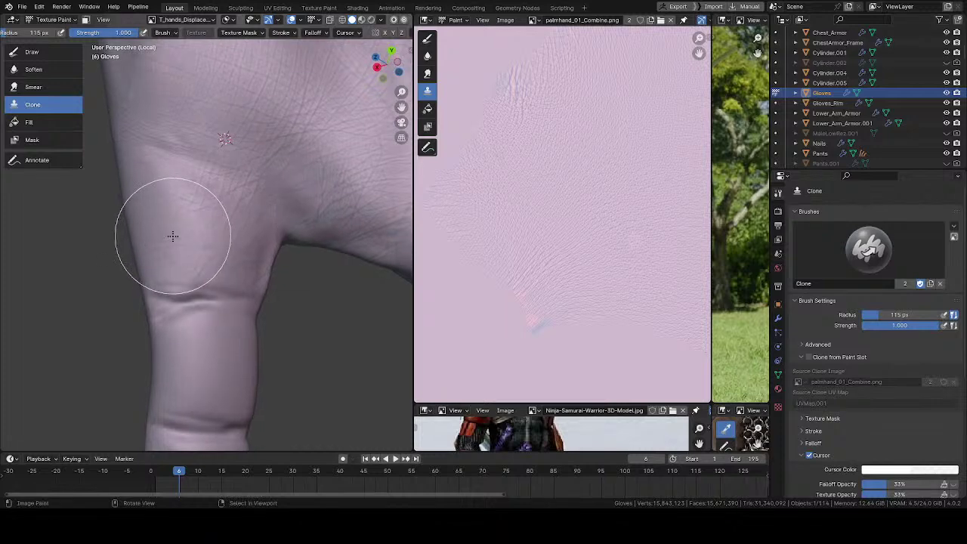
- Clone skin down to the finger's first crease, and blend palmhand_01_Combine.png detail over the finger's base with Clone from Paint Slot at 77 px
mouse_move(173, 237)
left_mouse_down()
mouse_move(209, 237)
mouse_move(222, 280)
mouse_move(182, 275)
left_mouse_up()
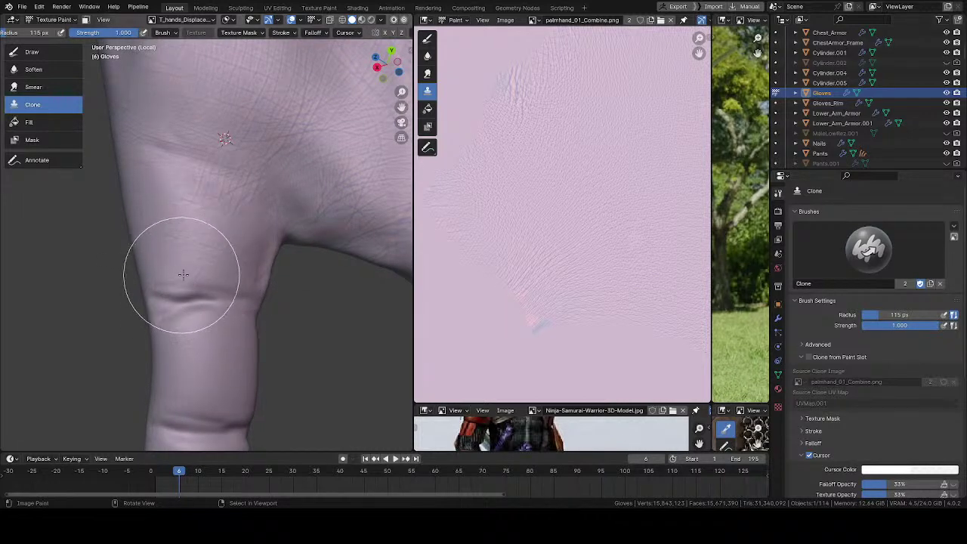
mouse_move(226, 258)
middle_mouse_down()
mouse_move(173, 244)
mouse_move(171, 223)
mouse_move(199, 240)
middle_mouse_up()
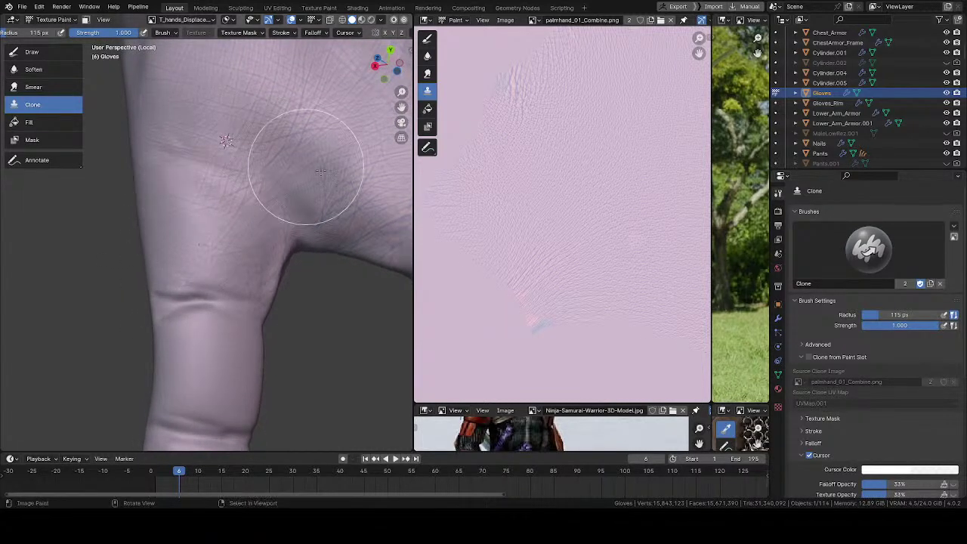
left_click(809, 357)
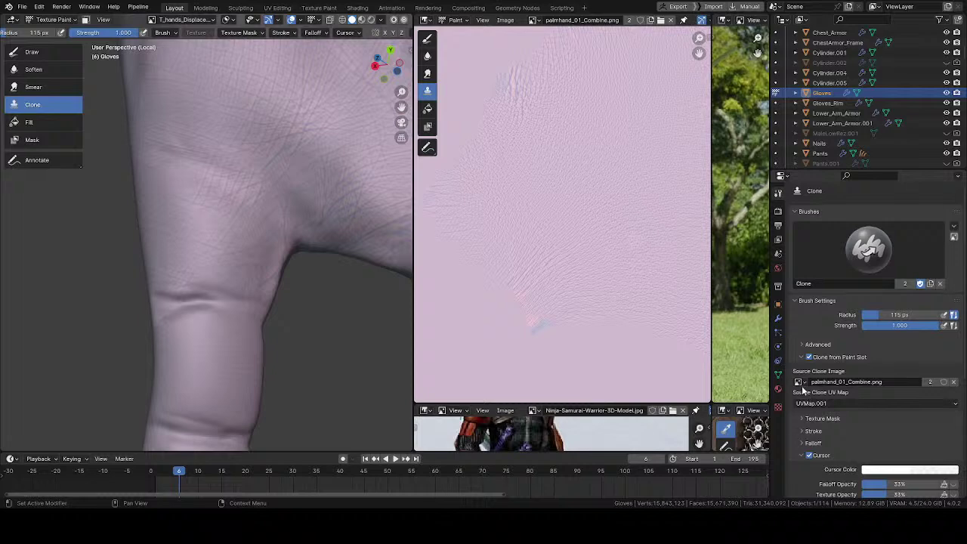
key("f")
left_click(207, 216)
left_click_drag(181, 192, 203, 219)
- Set the source clone image to fingershand_Combine.png with UVMap.002 as its clone UV map
left_click(798, 382)
type("fin")
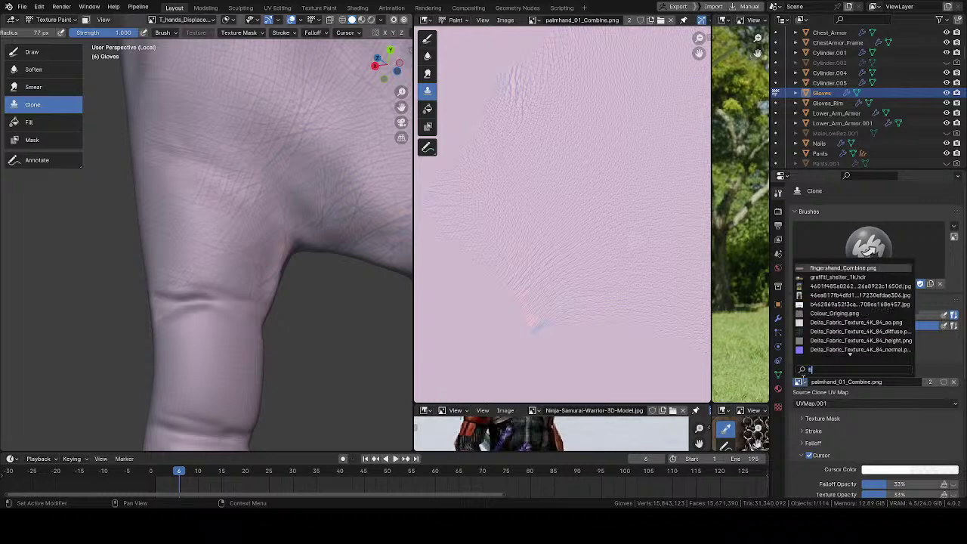
left_click(843, 267)
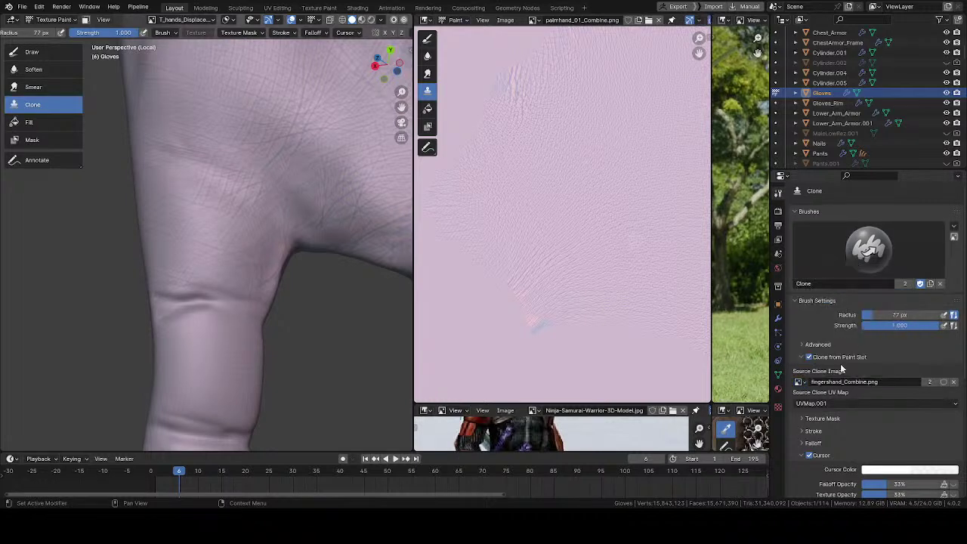
left_click(831, 403)
left_click(827, 435)
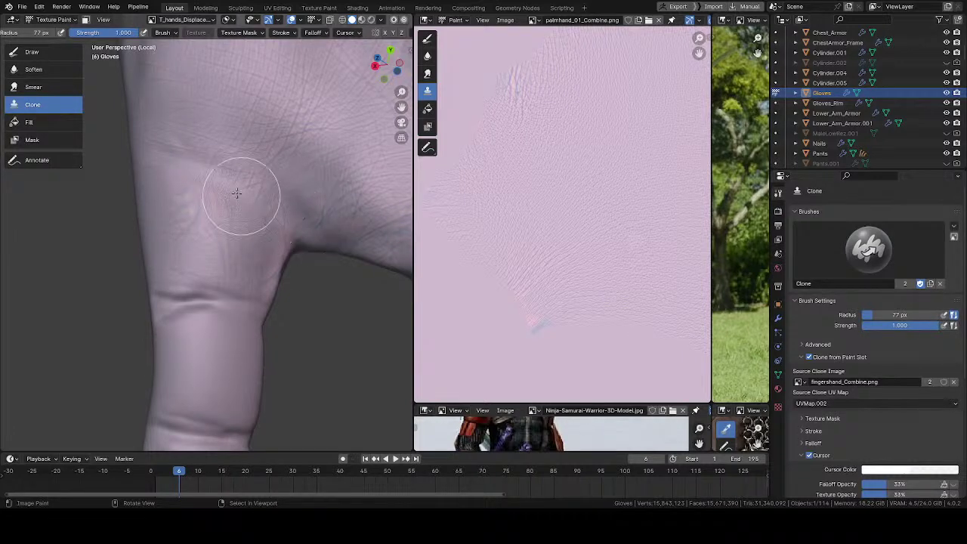
- Paint finger skin detail between the finger's base and its first crease, reducing the brush radius to 54 px
mouse_move(237, 196)
left_mouse_down()
mouse_move(249, 183)
mouse_move(213, 220)
left_mouse_up()
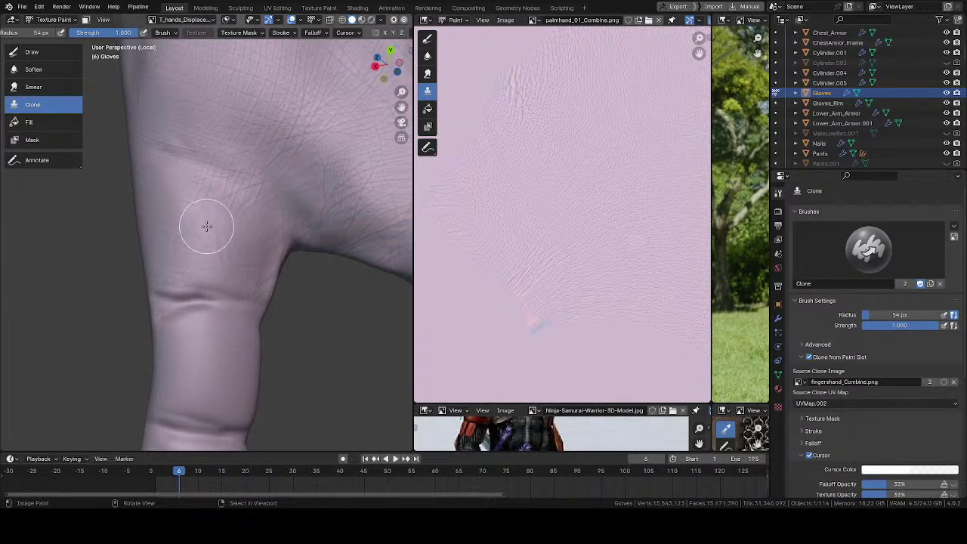
middle_click_drag(203, 223, 220, 191)
middle_click_drag(232, 229, 187, 246)
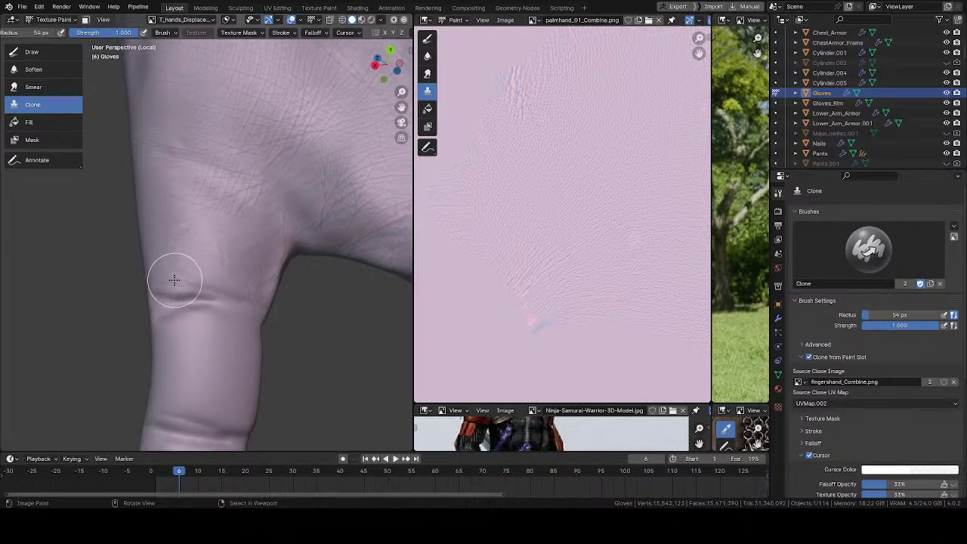
middle_click_drag(226, 253, 252, 238)
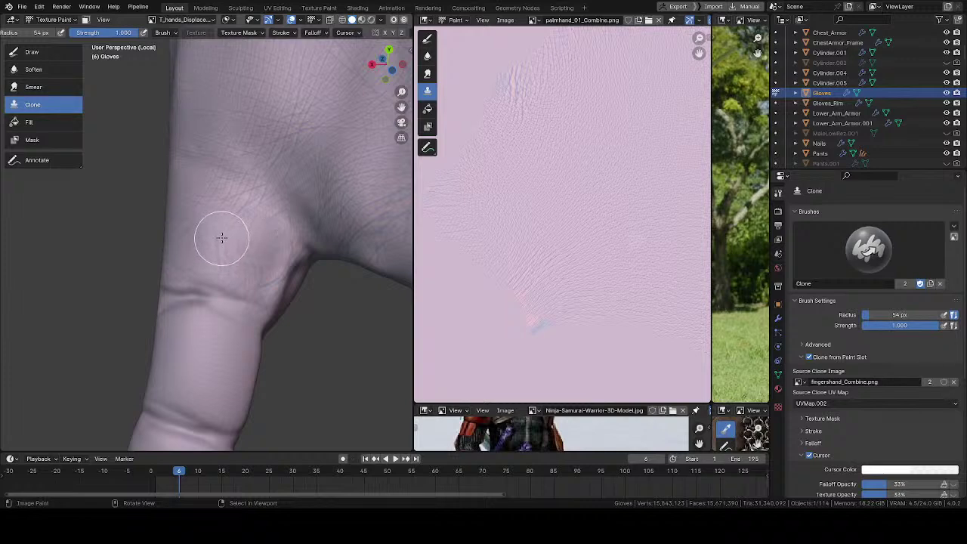
- Set the clone brush's radius to 86 px for the orange-blue patch on the thumb side of the wrist
middle_click_drag(233, 263, 331, 168)
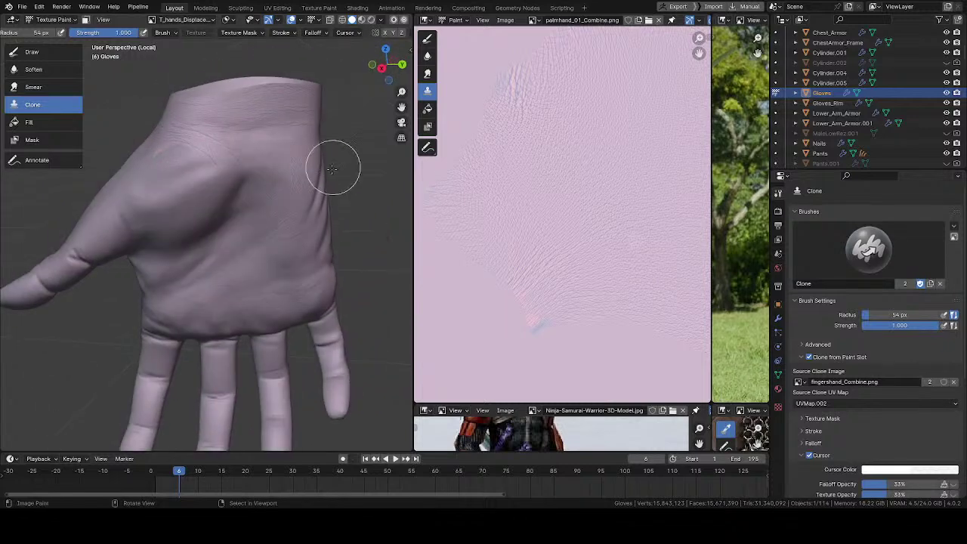
key("q")
left_click(298, 180)
middle_click_drag(309, 102, 362, 181, "shift")
scroll(300, 188, "up", 7)
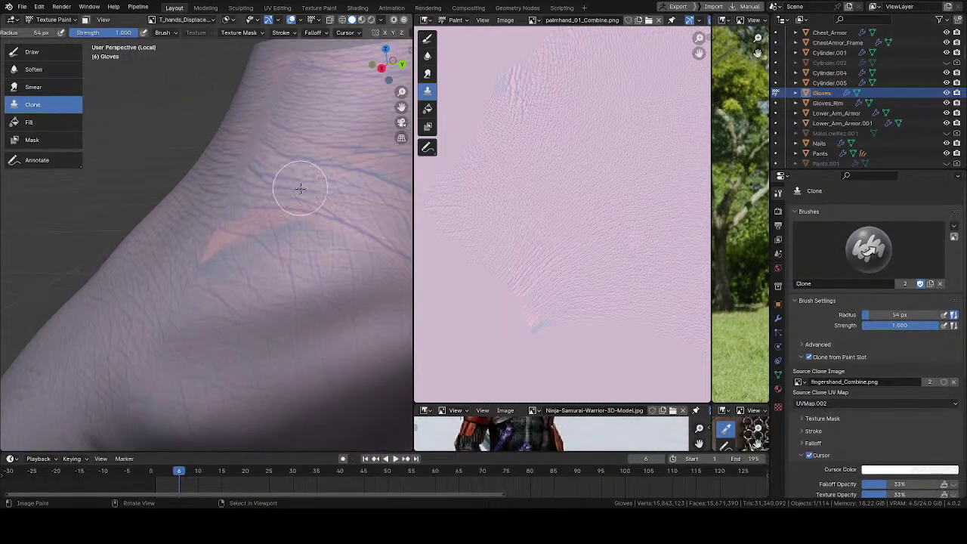
middle_click_drag(300, 188, 332, 205)
key("f")
left_click(227, 223)
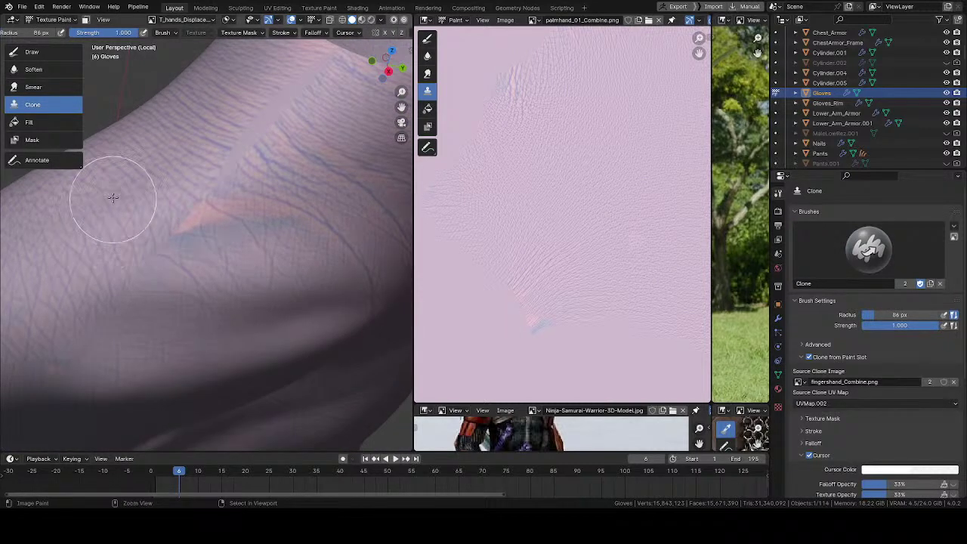
- Switch the source clone image to palmhand_01_Combine.png with UVMap.001 as its clone UV map
middle_click_drag(209, 156, 292, 173)
left_click(800, 382)
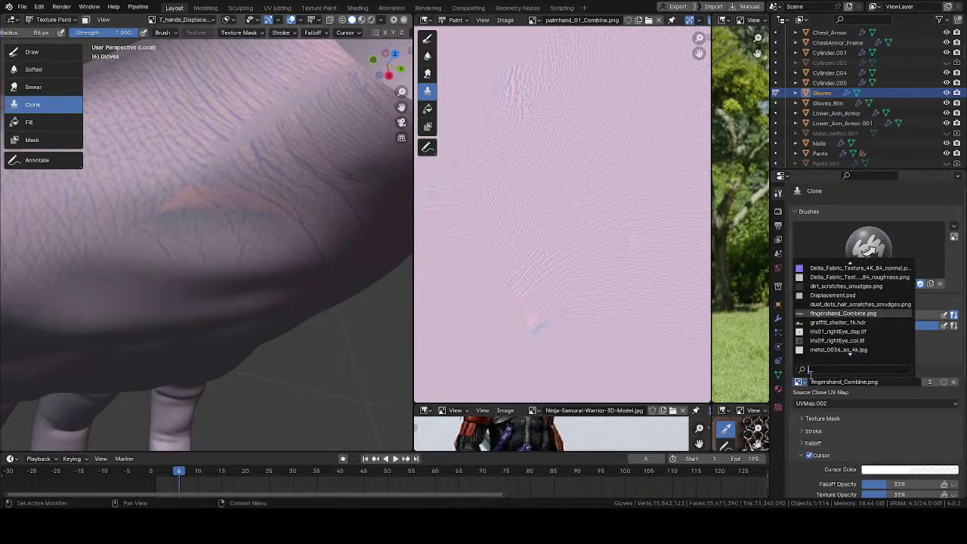
type("p")
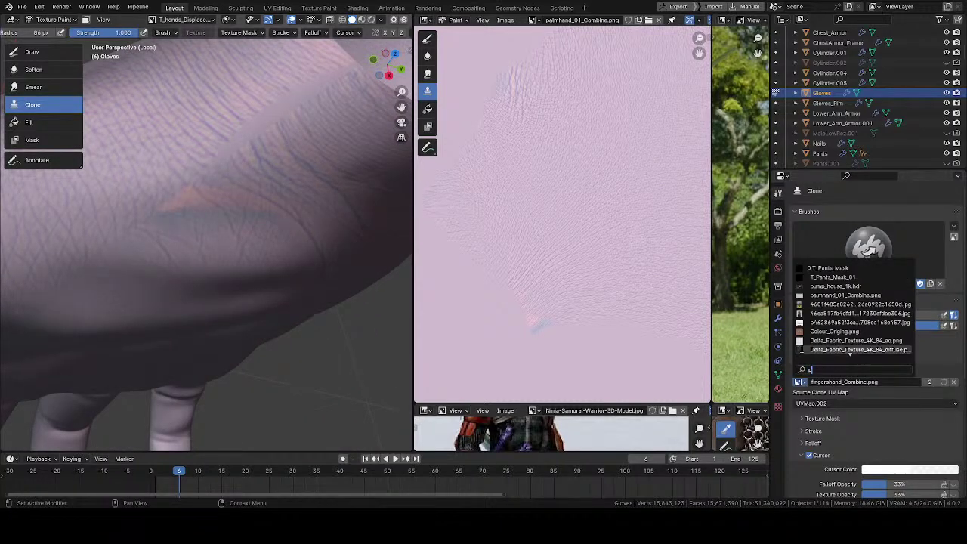
type("al")
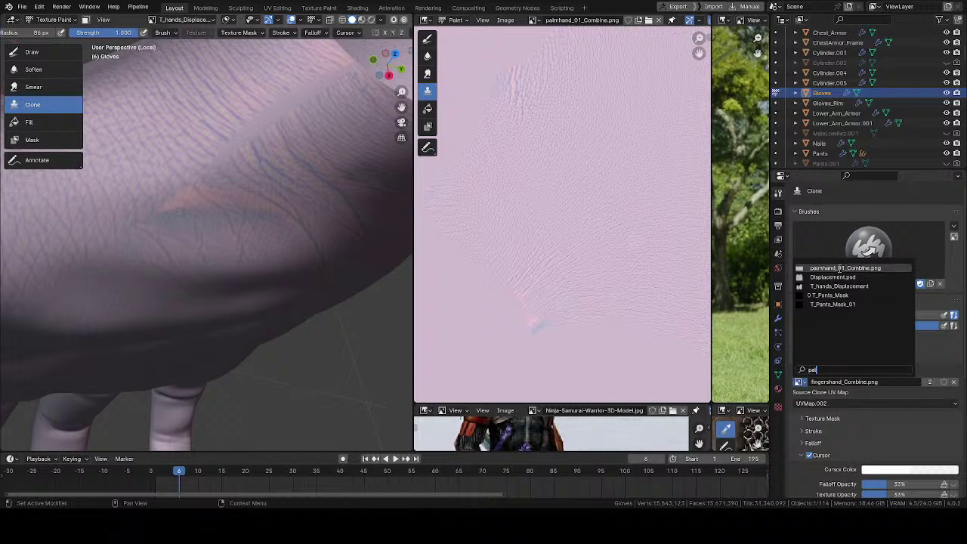
left_click(838, 268)
left_click(831, 403)
left_click(825, 418)
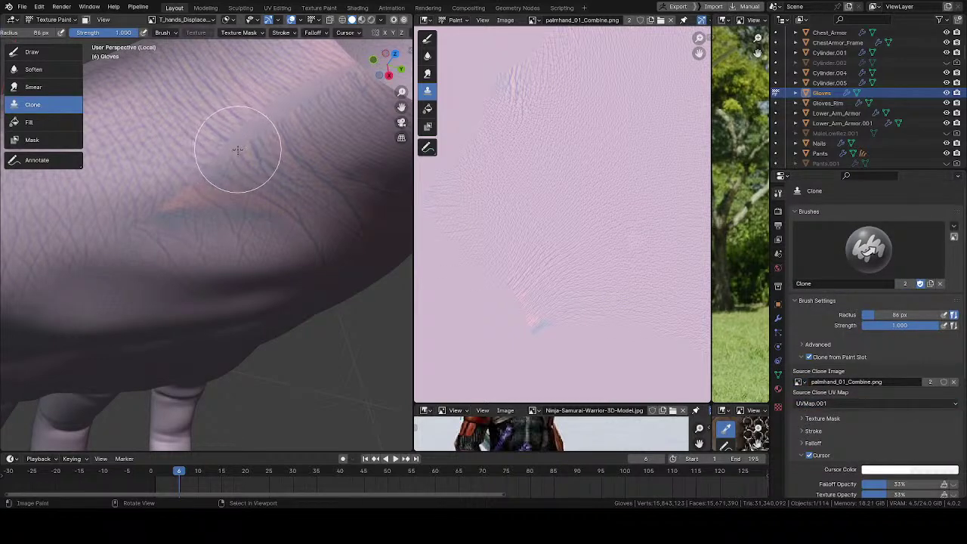
- Turn off Clone from Paint Slot and clone nearby skin across the wrist's seam toward the glove's open edge with 71 and 94 px brushes
mouse_move(345, 108)
middle_mouse_down()
mouse_move(335, 162)
mouse_move(373, 125)
mouse_move(254, 216)
mouse_move(233, 168)
mouse_move(244, 151)
middle_mouse_up()
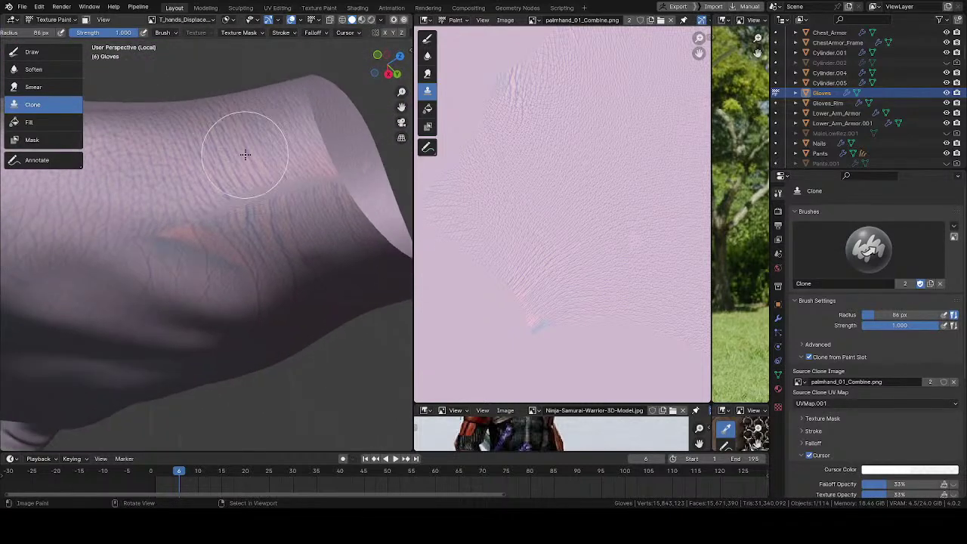
left_click(798, 382)
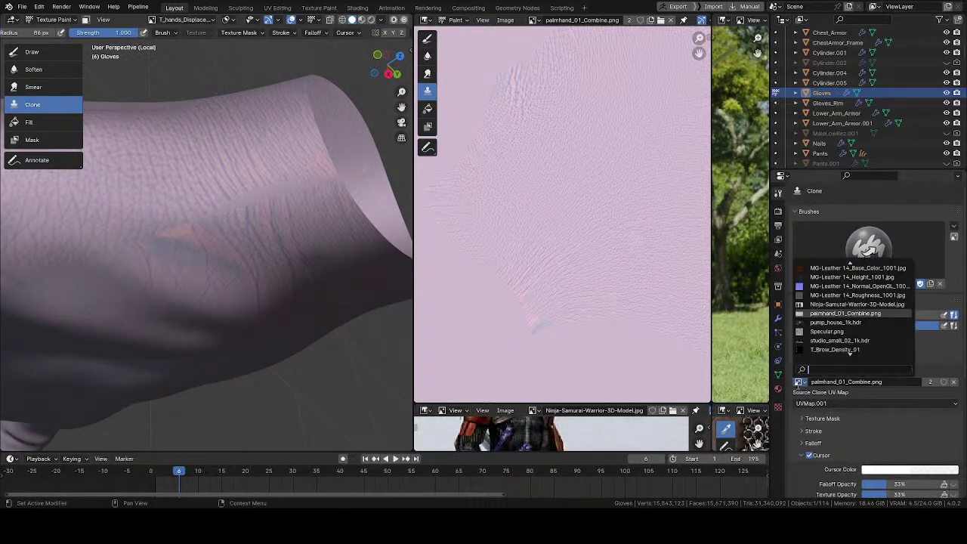
left_click(210, 135, "ctrl")
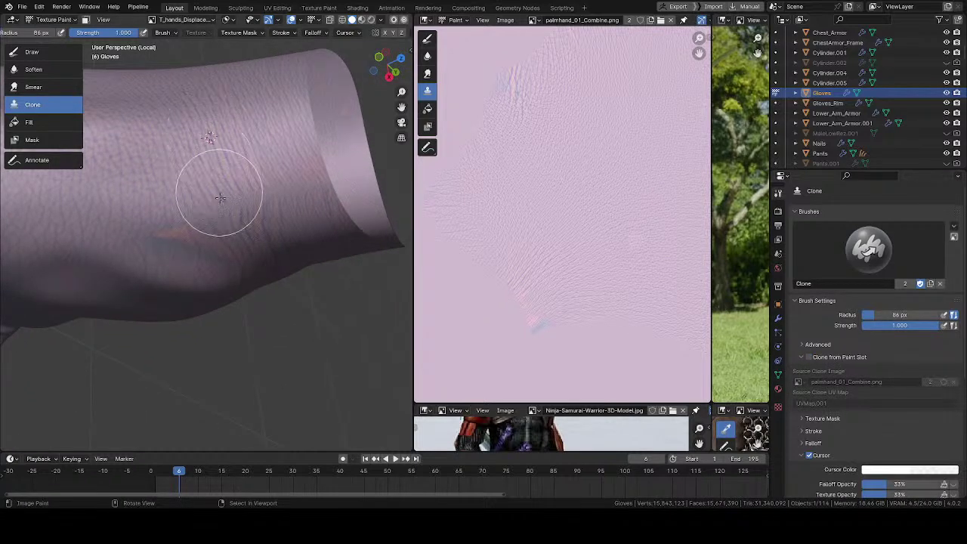
middle_click_drag(219, 194, 213, 210)
key("f")
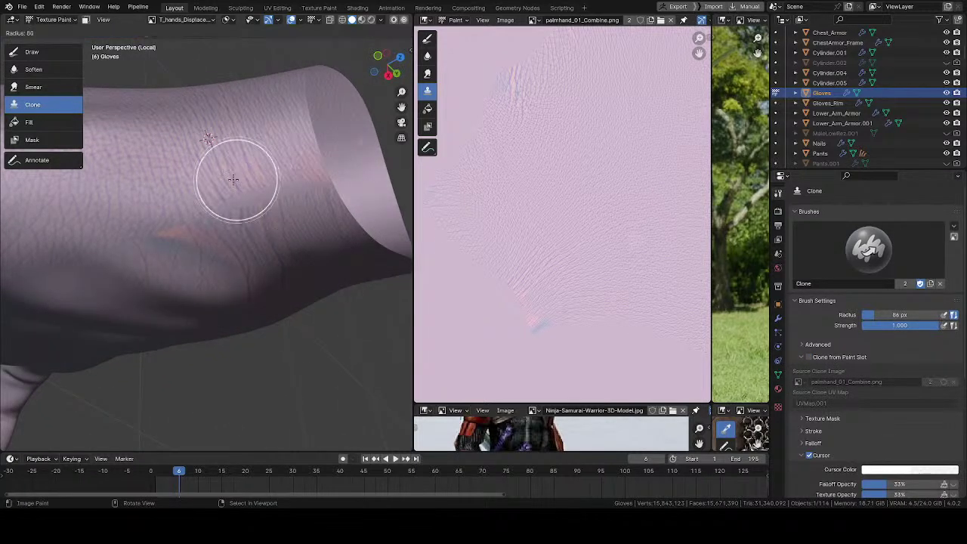
left_click(270, 181)
left_click(216, 148, "ctrl")
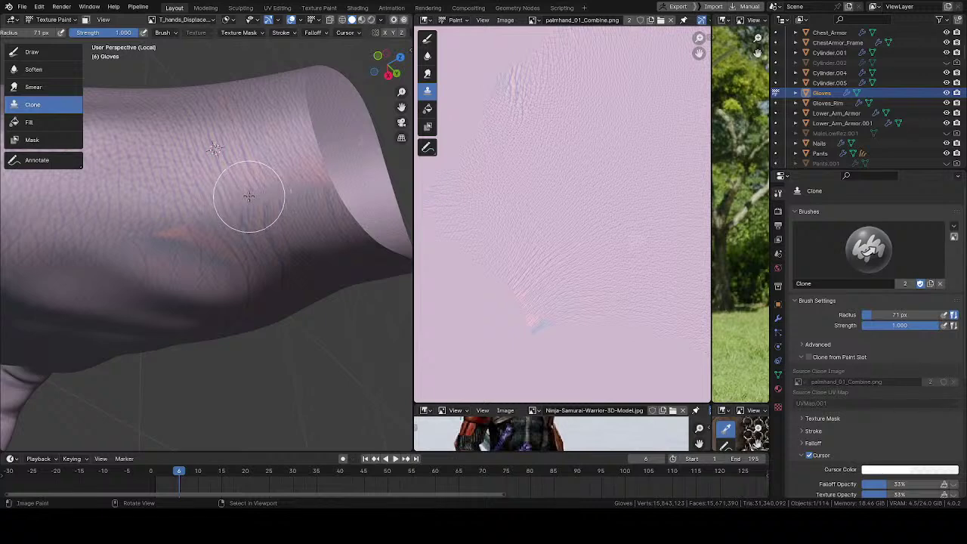
key("f")
left_click(287, 195)
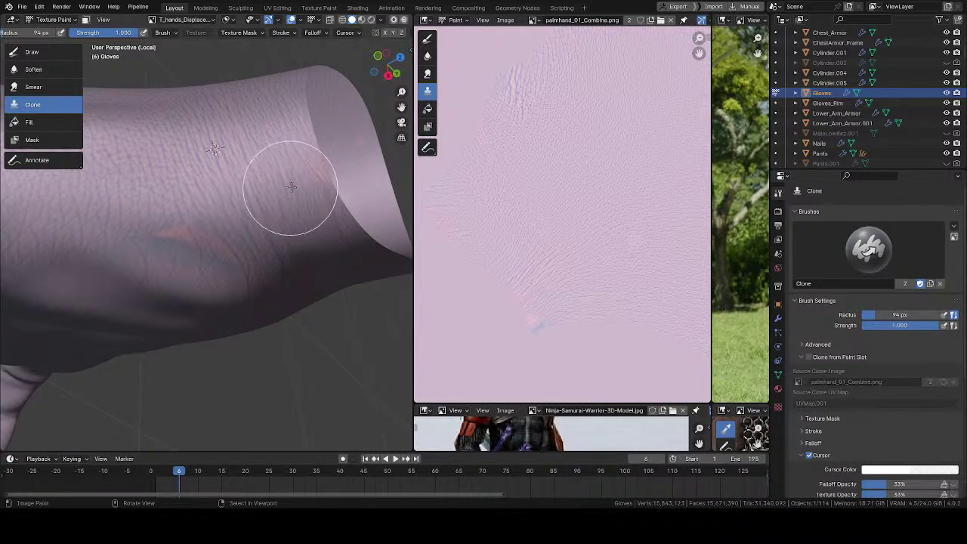
- Reduce the brush radius to 88 px and clone wrist skin over the orange-blue patch near the thumb
middle_click_drag(302, 190, 214, 161)
key("bracketleft")
left_click(144, 189, "ctrl")
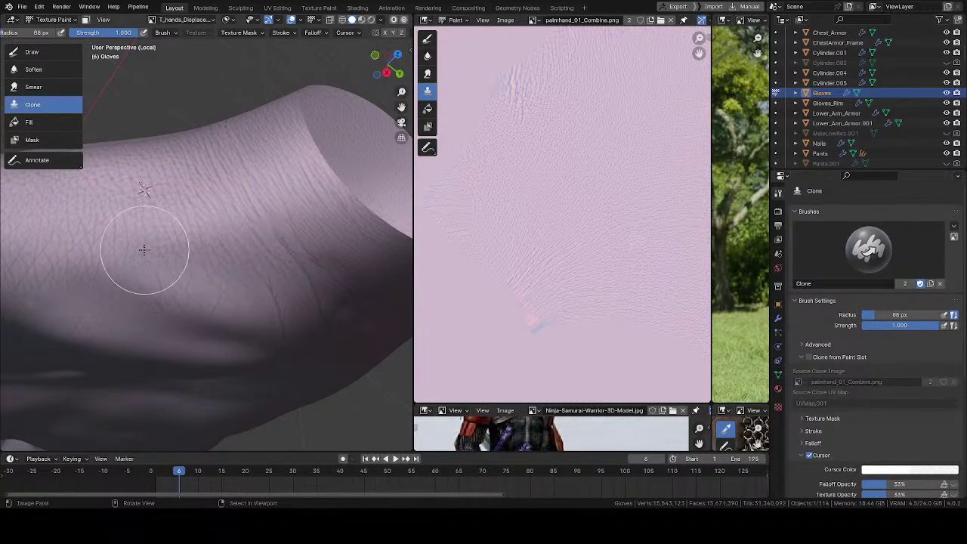
- Extend the cloned wrist skin toward the base of the thumb, using brush radii of 102 and 135 px
middle_click_drag(123, 243, 245, 186, "shift")
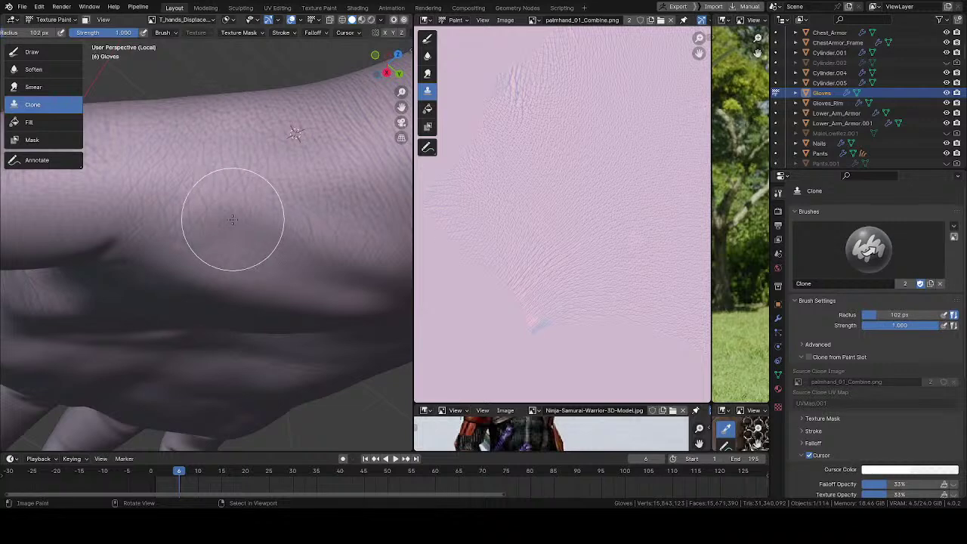
middle_click_drag(155, 190, 237, 125)
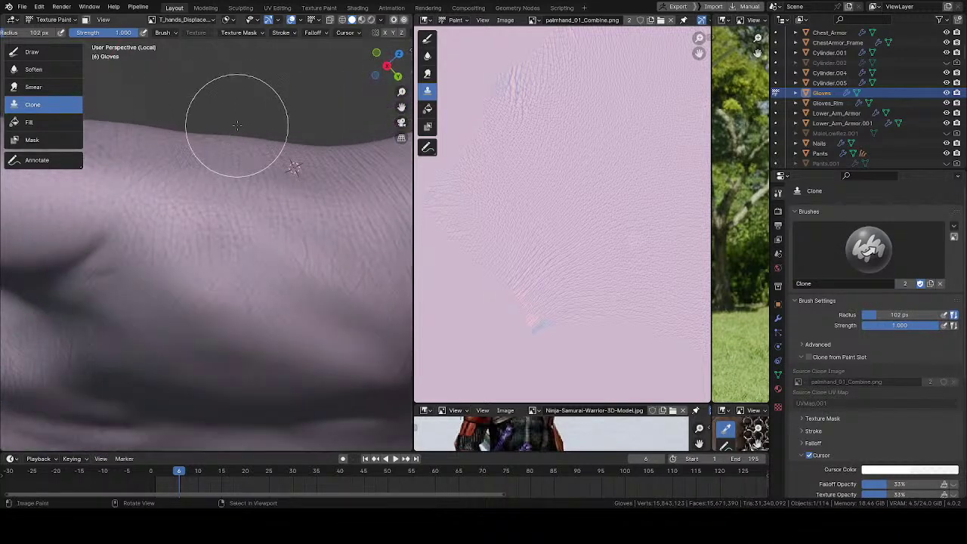
left_click(231, 160, "ctrl")
middle_click_drag(231, 163, 226, 200)
key("f")
left_click(281, 174)
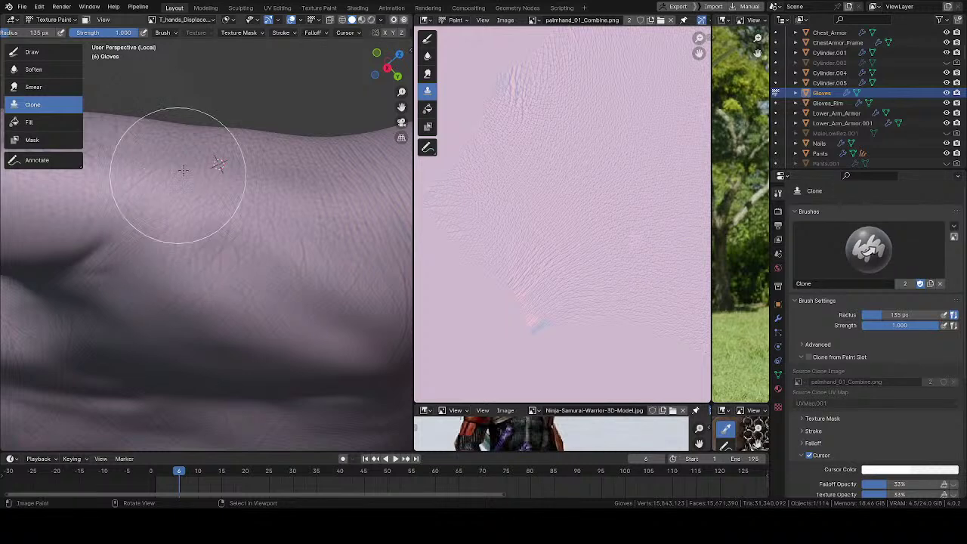
- Enable Clone from Paint Slot for the Clone brush with palmhand_01_Combine.png as source, and set its radius to 107 px
mouse_move(161, 162)
middle_mouse_down()
mouse_move(209, 233)
mouse_move(216, 225)
middle_mouse_up()
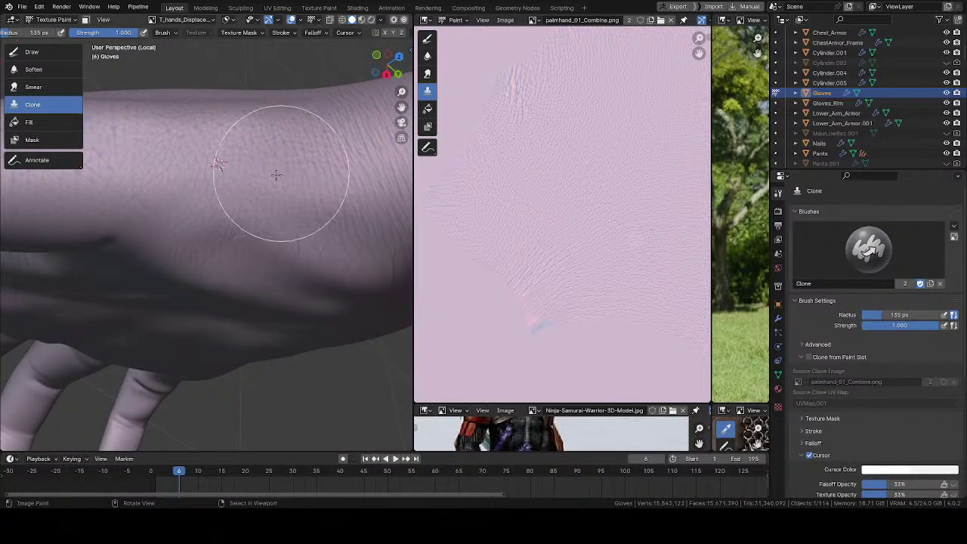
middle_click_drag(276, 176, 265, 215)
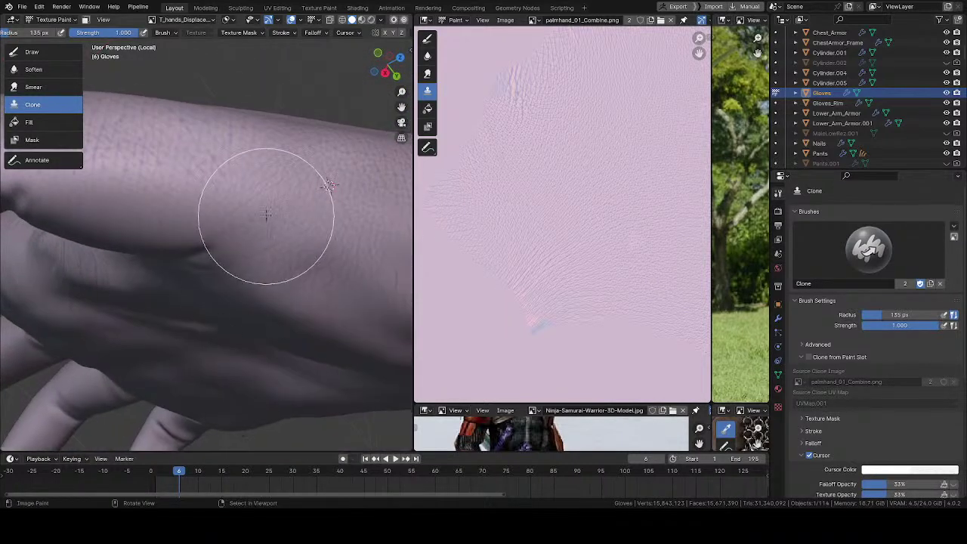
mouse_move(334, 216)
middle_mouse_down()
mouse_move(214, 231)
mouse_move(213, 275)
middle_mouse_up()
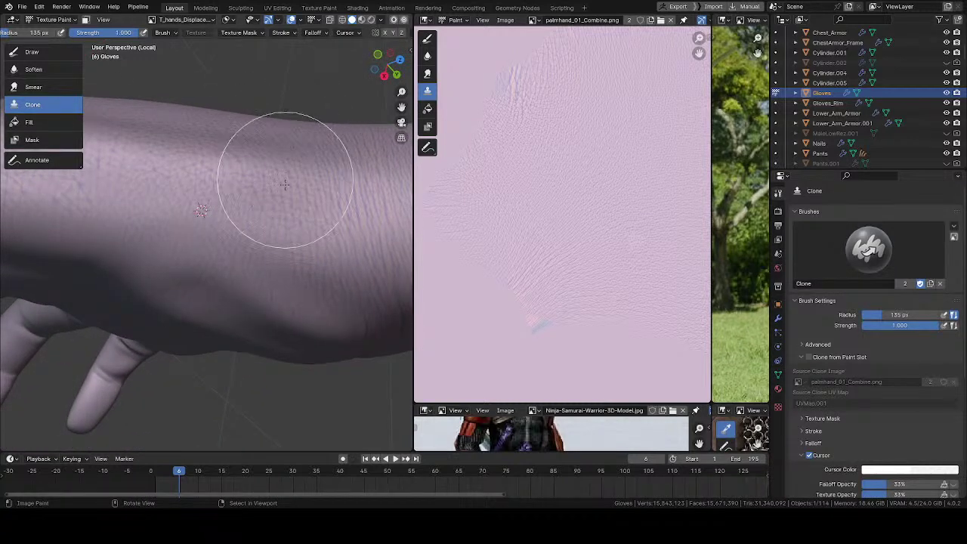
left_click(810, 369)
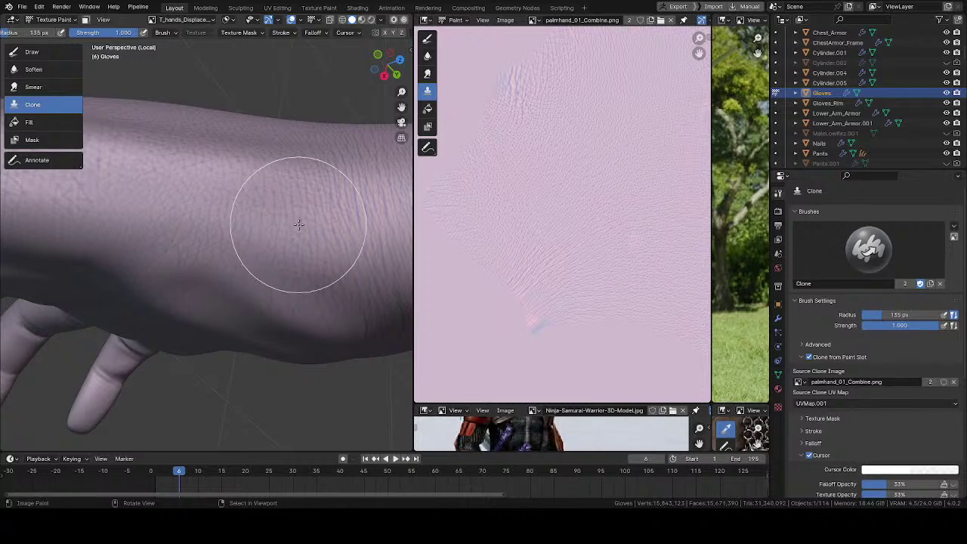
mouse_move(291, 216)
middle_mouse_down()
mouse_move(226, 147)
mouse_move(232, 118)
middle_mouse_up()
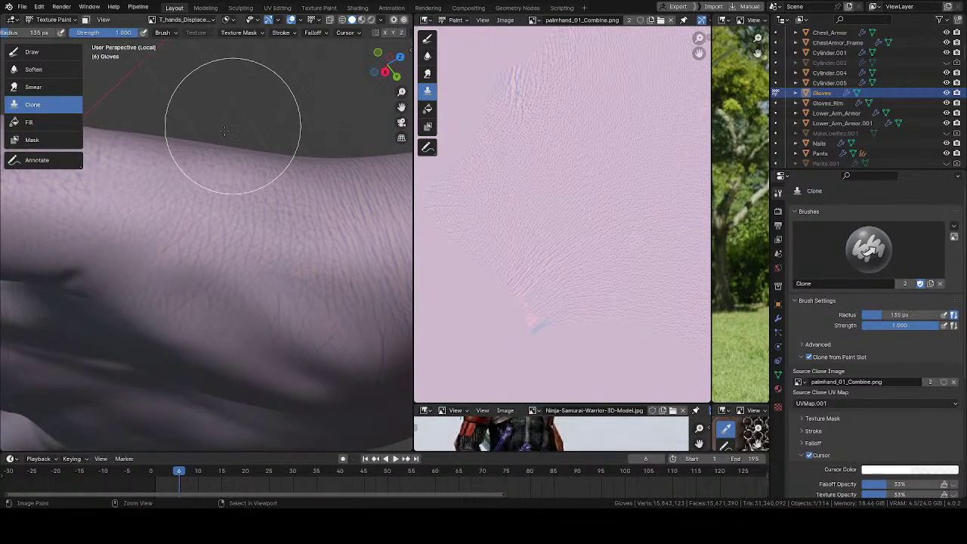
key("f")
left_click(198, 201)
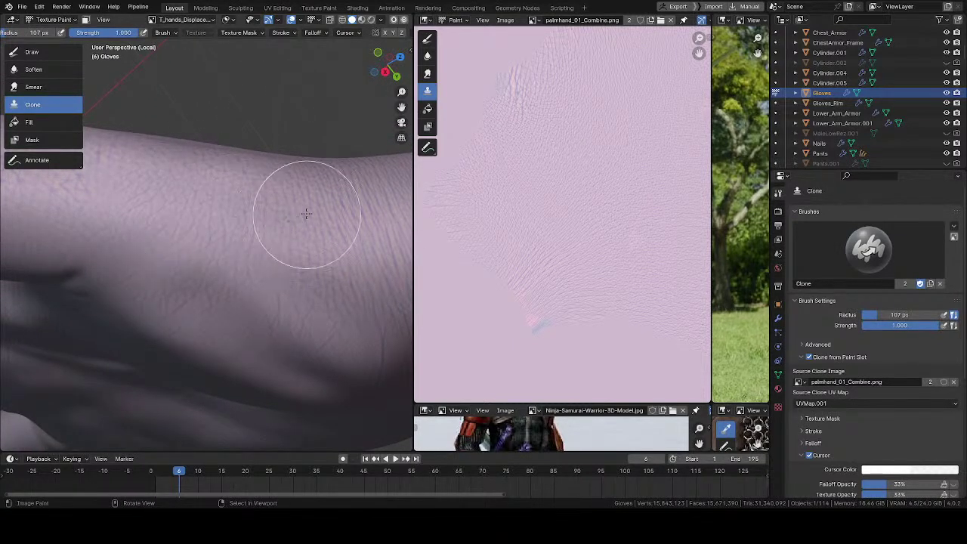
- Switch the gloves object from Texture Paint to Object Mode and display it in rendered shading
middle_click_drag(302, 209, 264, 179)
mouse_move(179, 190)
middle_mouse_down()
mouse_move(250, 219)
mouse_move(255, 168)
mouse_move(235, 234)
mouse_move(274, 161)
mouse_move(222, 224)
mouse_move(249, 227)
mouse_move(162, 184)
middle_mouse_up()
middle_click_drag(226, 216, 197, 272)
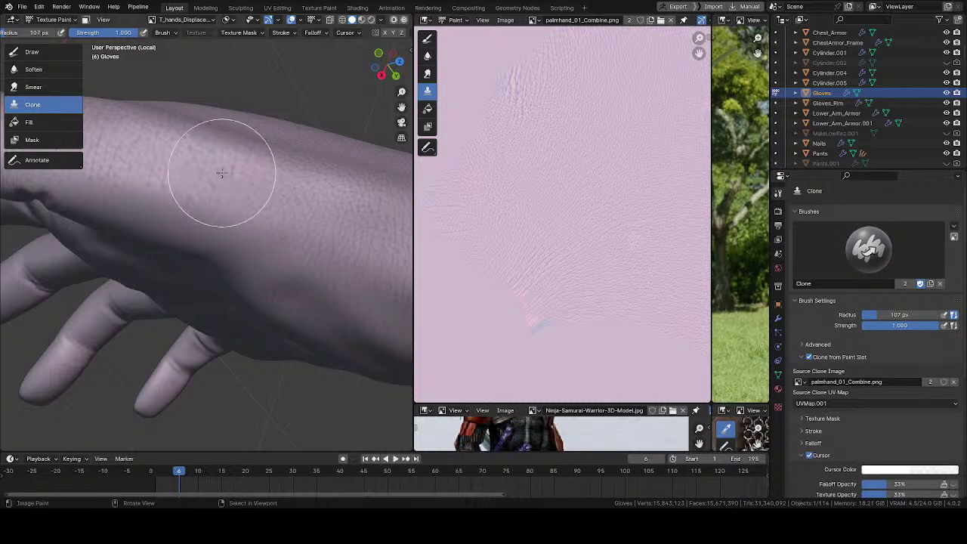
mouse_move(209, 155)
middle_mouse_down()
mouse_move(226, 255)
mouse_move(281, 48)
middle_mouse_up()
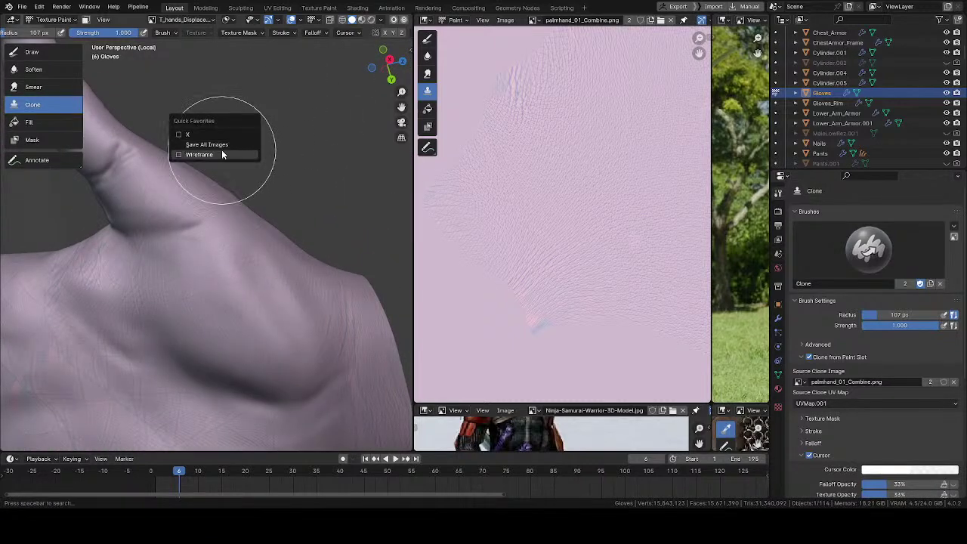
key("ctrl+Tab")
left_click(211, 201)
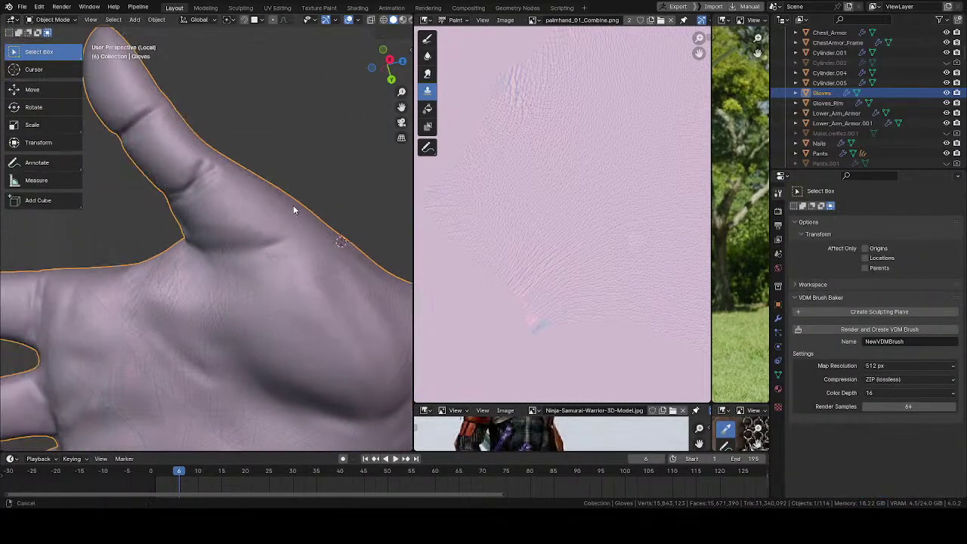
mouse_move(294, 210)
middle_mouse_down()
mouse_move(238, 231)
mouse_move(267, 143)
mouse_move(261, 240)
mouse_move(239, 209)
middle_mouse_up()
key("z")
left_click(317, 161)
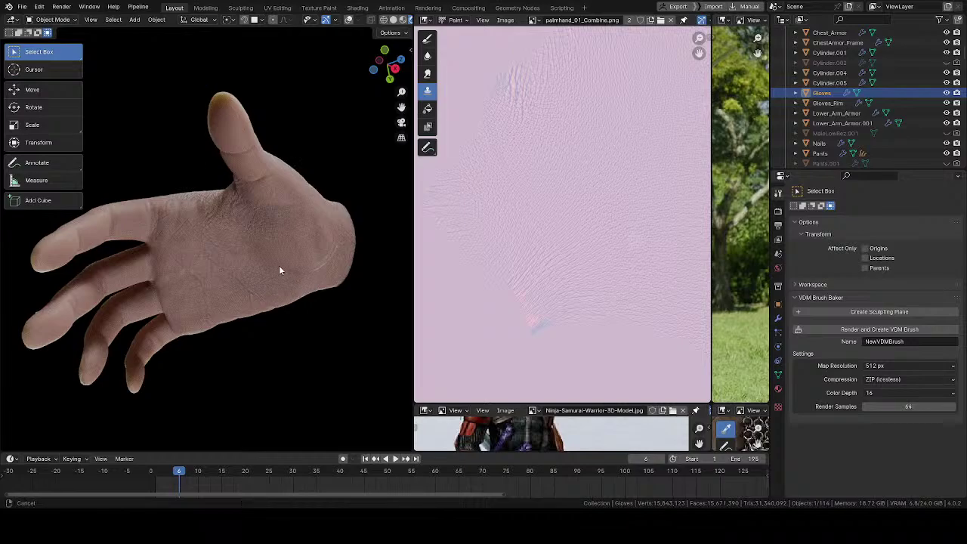
- Examine the rendered skin detail on the palm, the back of the hand, the thumb and the fingers
scroll(279, 265, "up", 8)
middle_click_drag(286, 268, 321, 321)
scroll(294, 284, "down", 2)
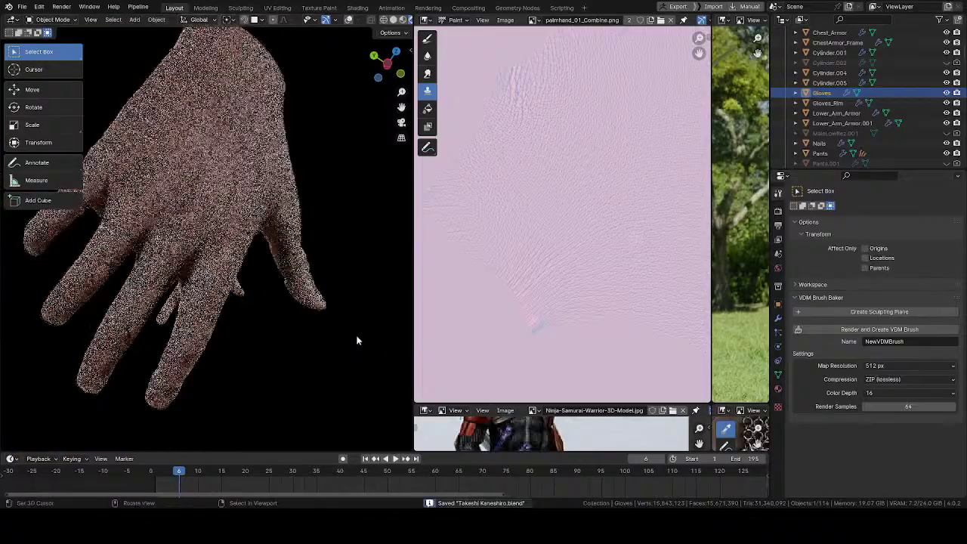
middle_click_drag(294, 263, 352, 335)
middle_click_drag(303, 271, 254, 134)
scroll(237, 304, "up", 2)
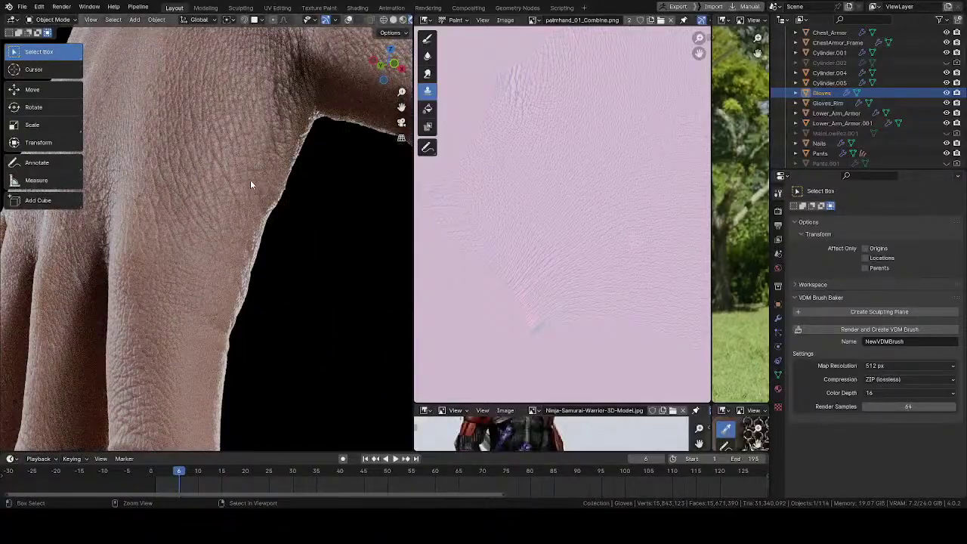
middle_click_drag(250, 180, 192, 289)
middle_click_drag(297, 293, 177, 275)
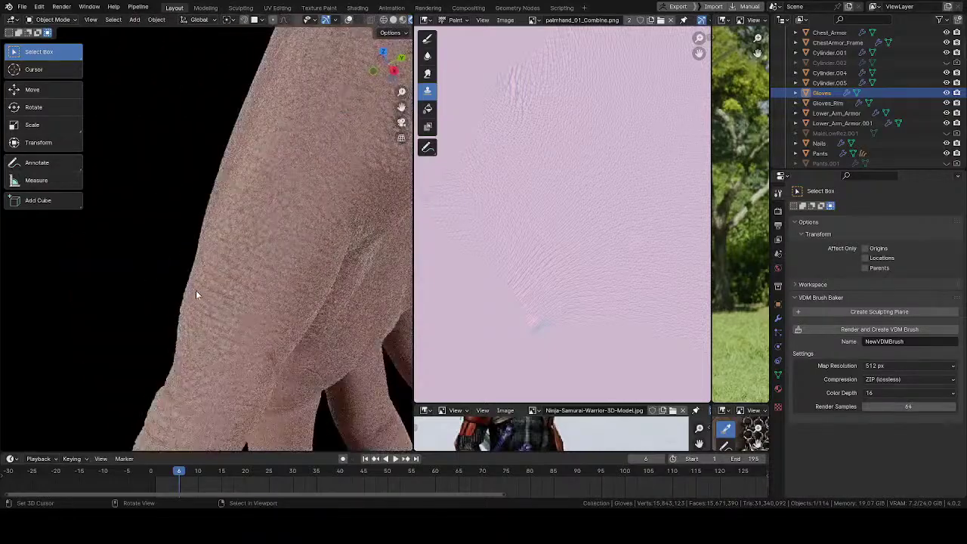
middle_click_drag(237, 291, 244, 207)
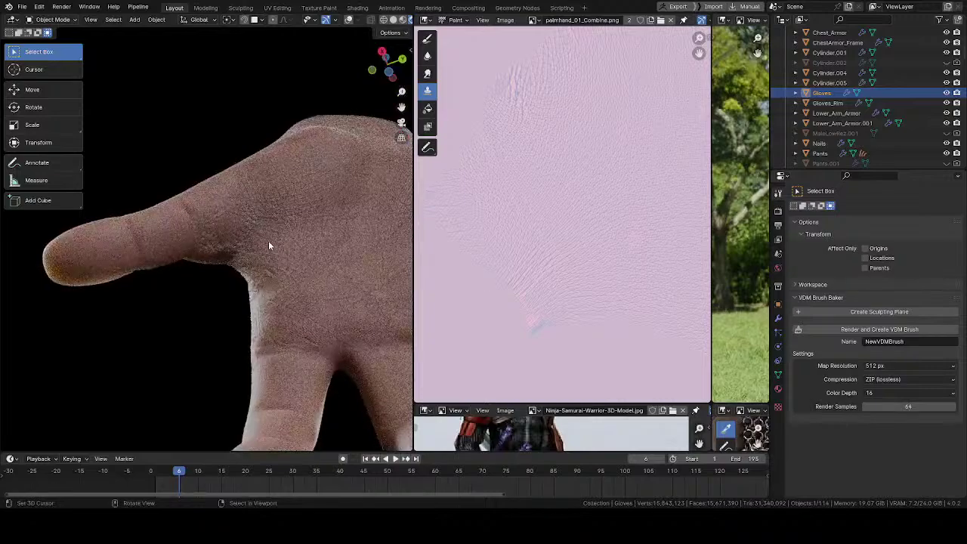
middle_click_drag(254, 240, 260, 208)
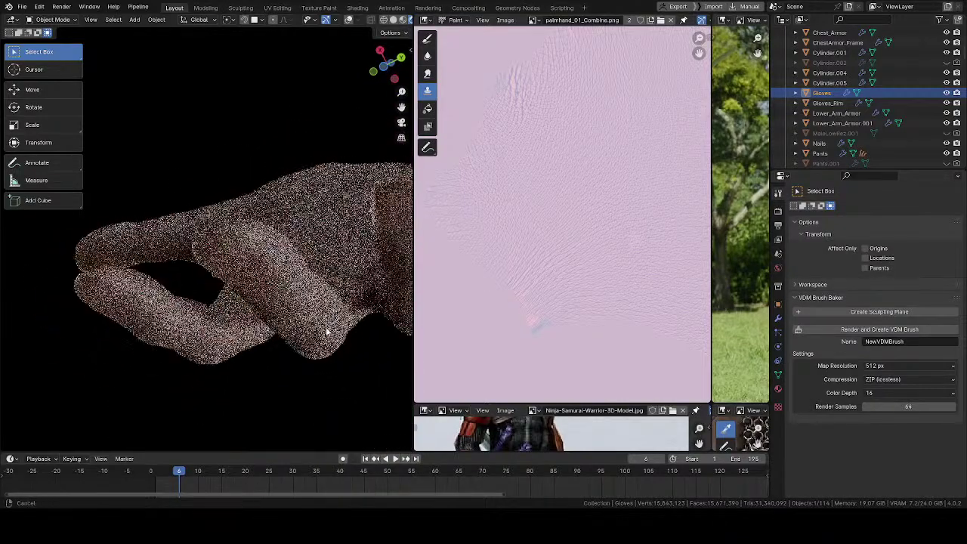
middle_click_drag(318, 267, 248, 311)
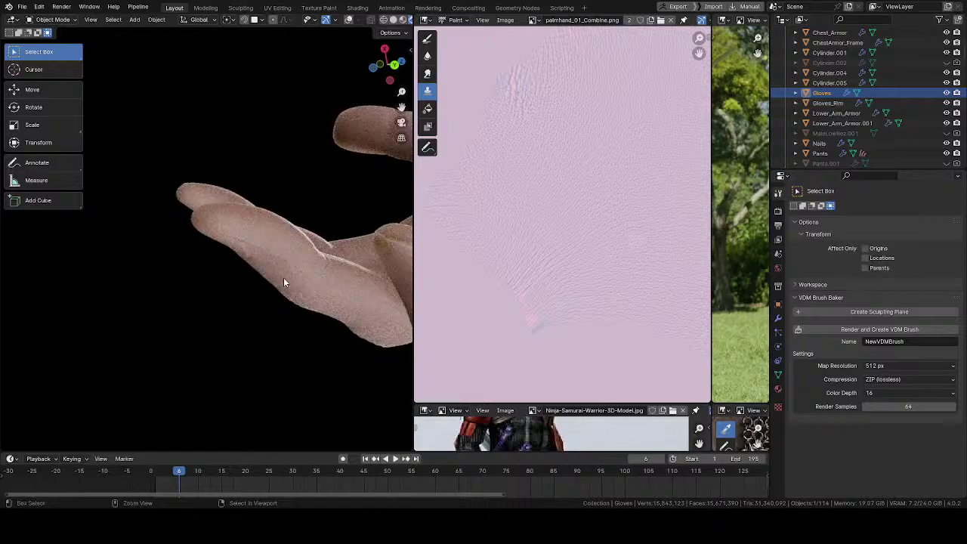
middle_click_drag(284, 278, 238, 288, "ctrl")
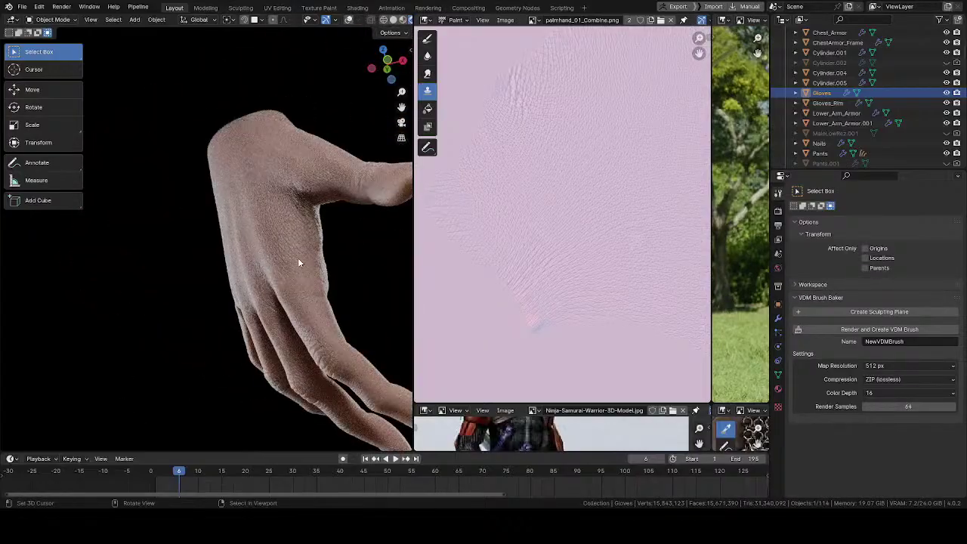
middle_click_drag(299, 259, 307, 207)
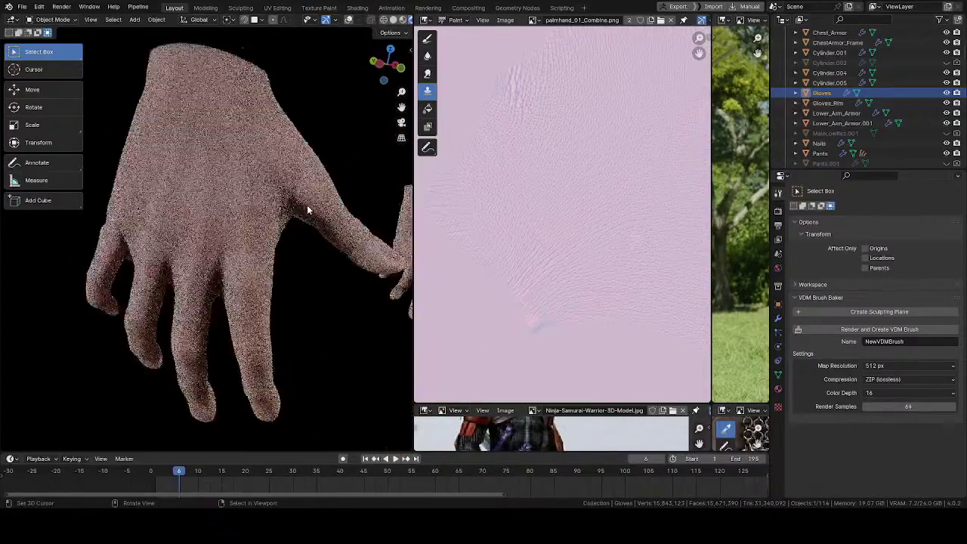
middle_click_drag(266, 240, 271, 263, "shift")
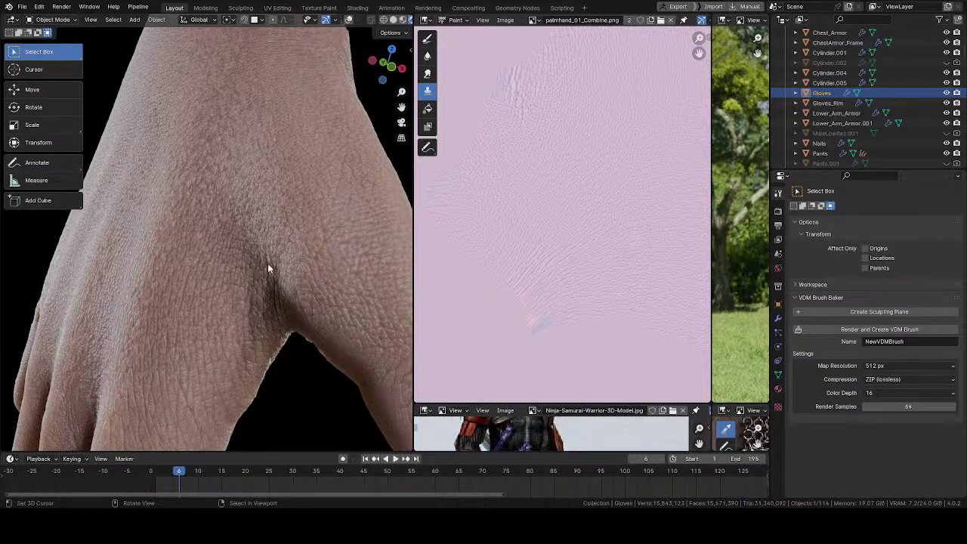
left_click(426, 21)
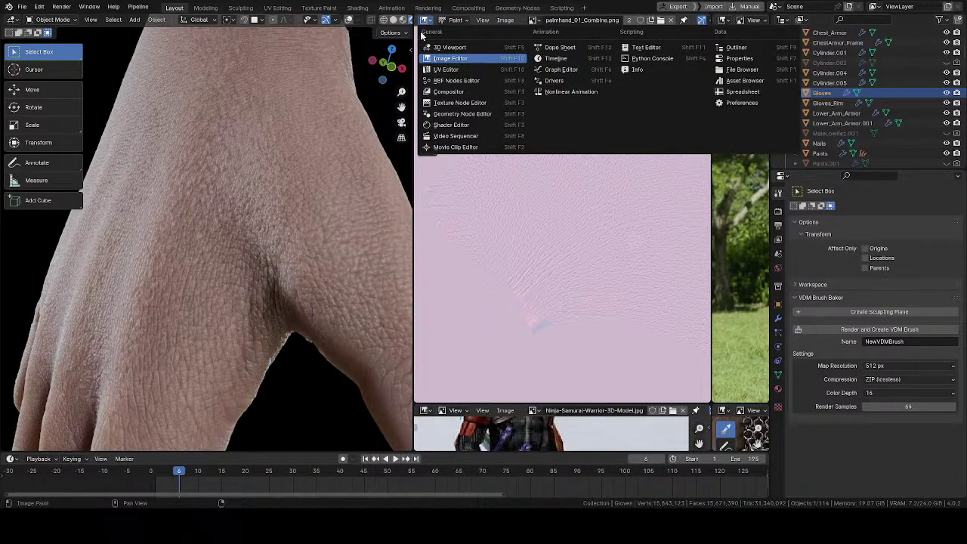
key("ctrl+Tab")
left_click(370, 148)
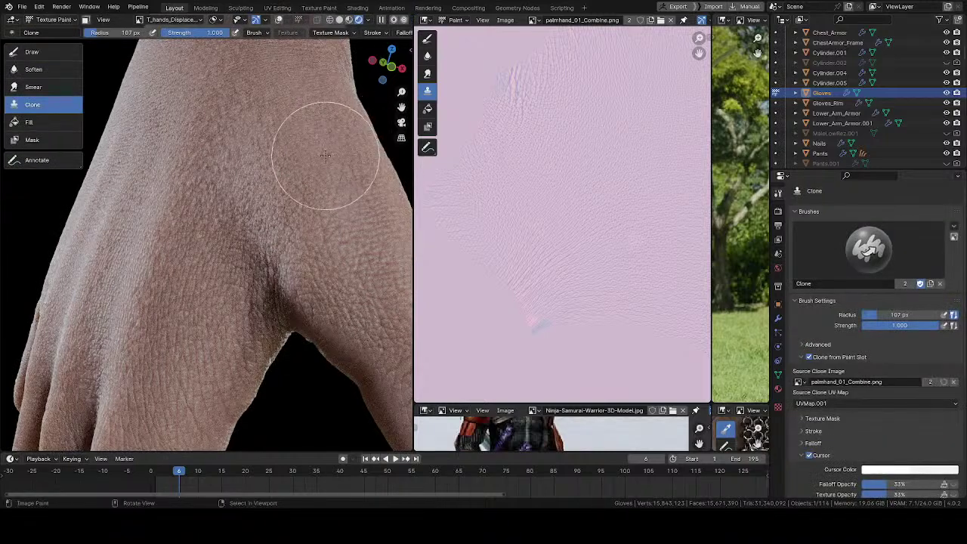
key("ctrl+Tab")
left_click(237, 155)
- Save the project file and change the image editor area to the Shader Editor showing the M_Hand material
key("ctrl+s")
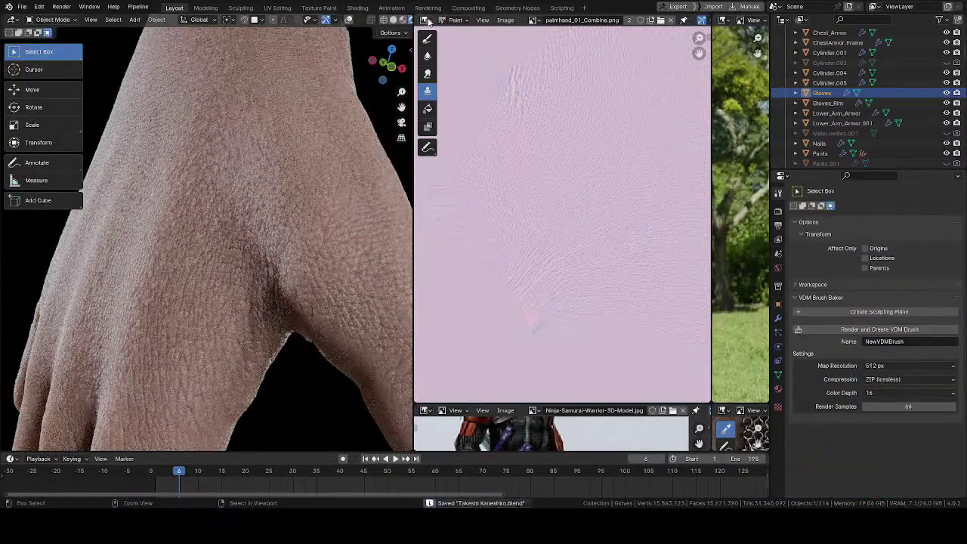
left_click(425, 20)
left_click(451, 126)
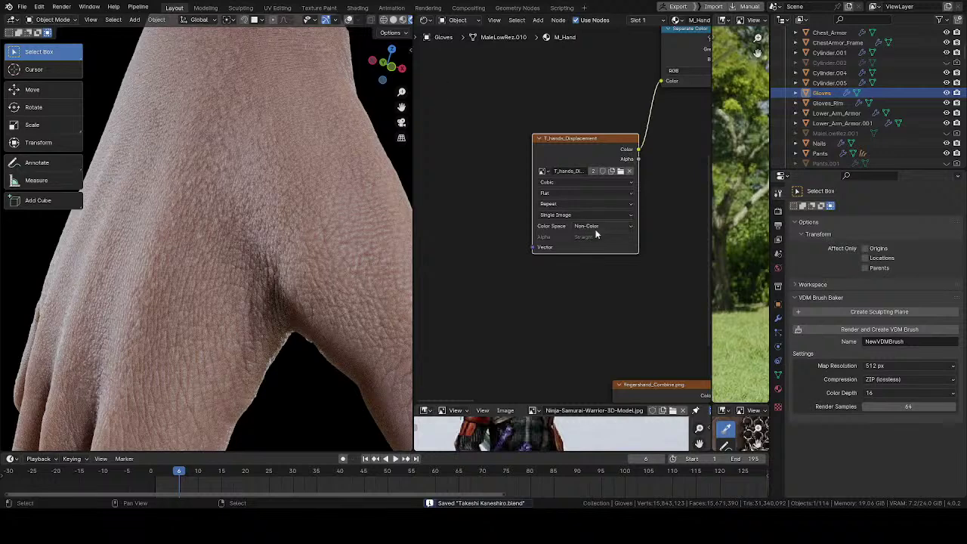
middle_click_drag(595, 235, 517, 231)
- Raise the gloves' Multires viewport, sculpt and render levels to 5, and save the project file
left_click(779, 319)
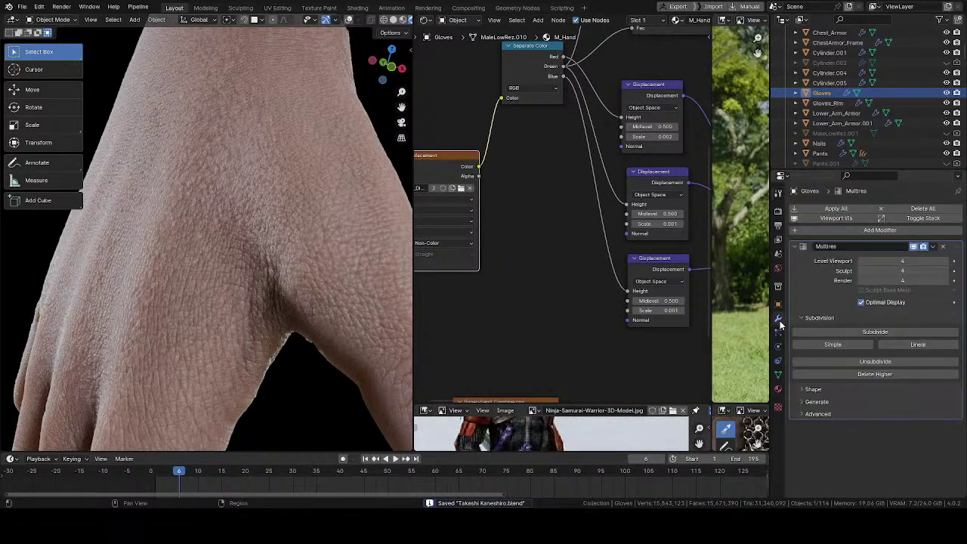
middle_click_drag(591, 242, 513, 207)
scroll(527, 227, "down", 4)
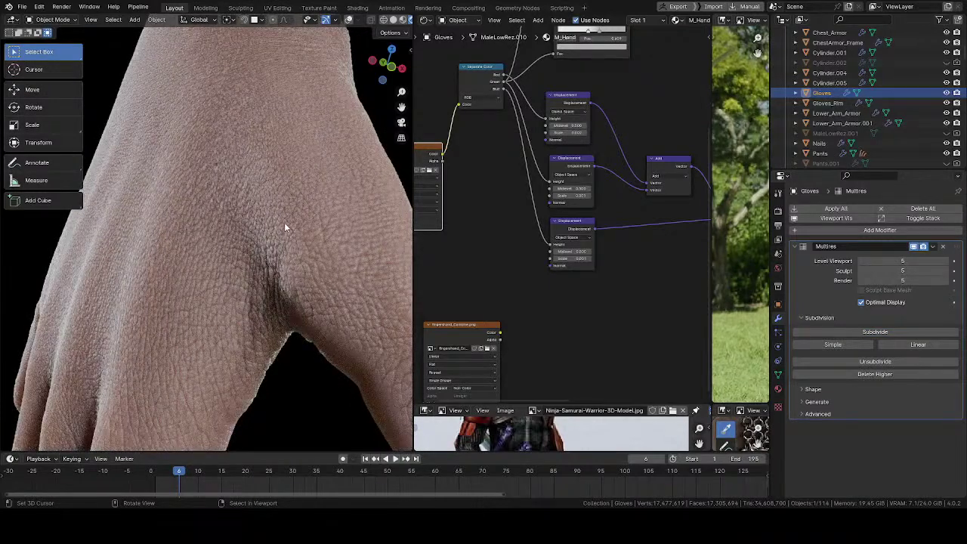
middle_click_drag(286, 221, 374, 210, "ctrl")
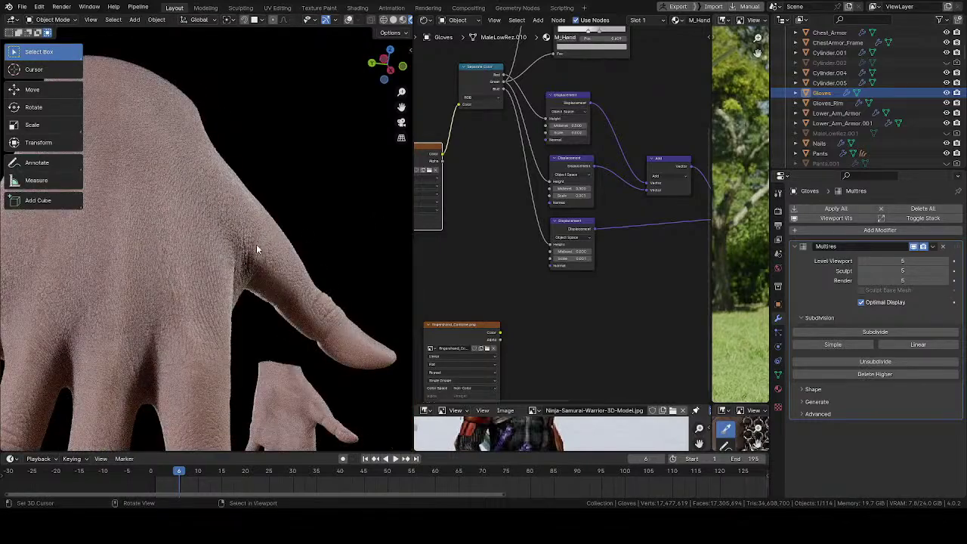
middle_click_drag(258, 249, 151, 285)
key("ctrl+s")
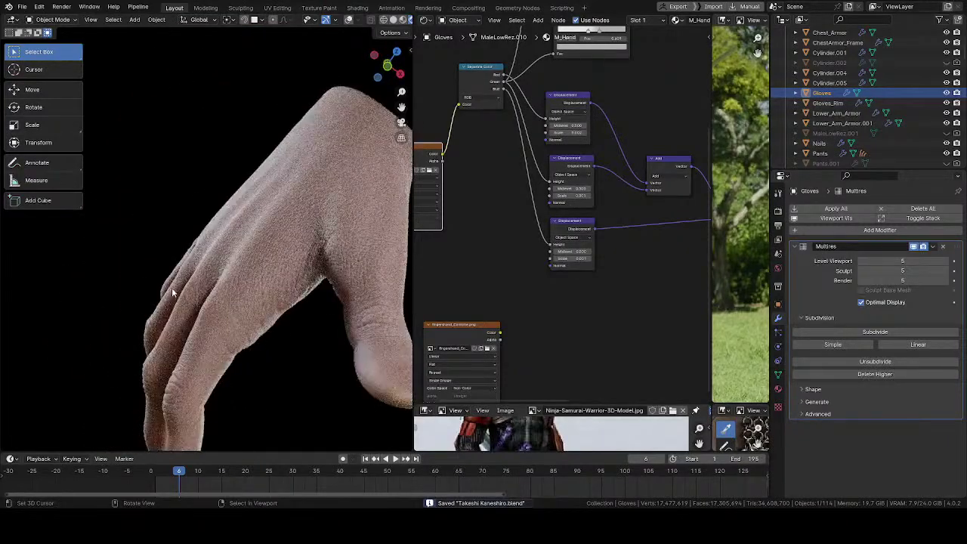
- Examine the Displacement node's scale in the M_Hand material and the rendered skin wrinkles on the back of the hand
scroll(611, 143, "up", 10)
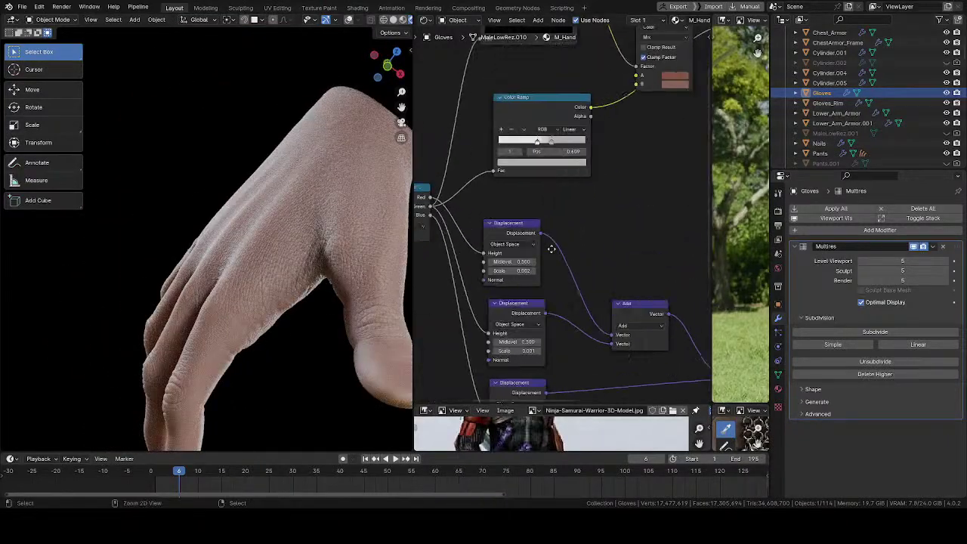
scroll(565, 199, "up", 1)
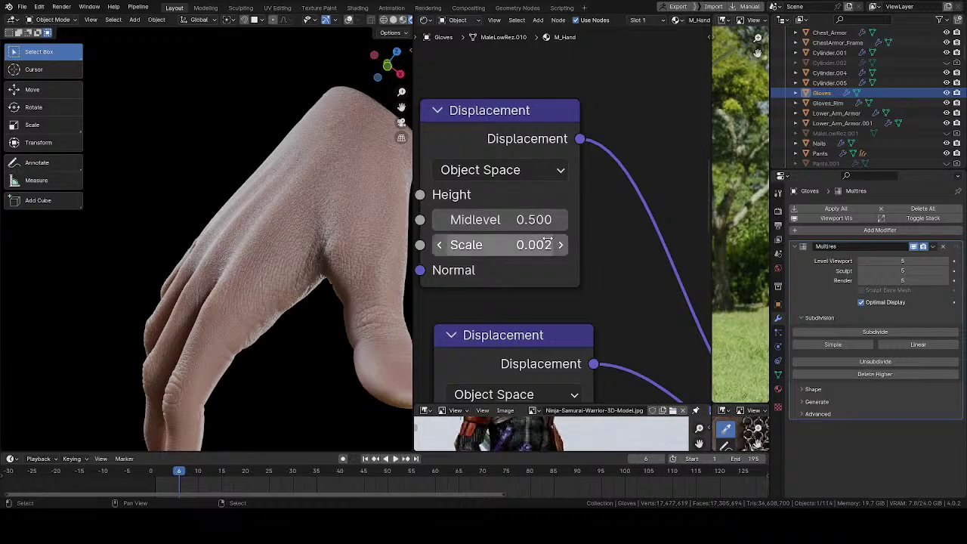
scroll(317, 280, "up", 5)
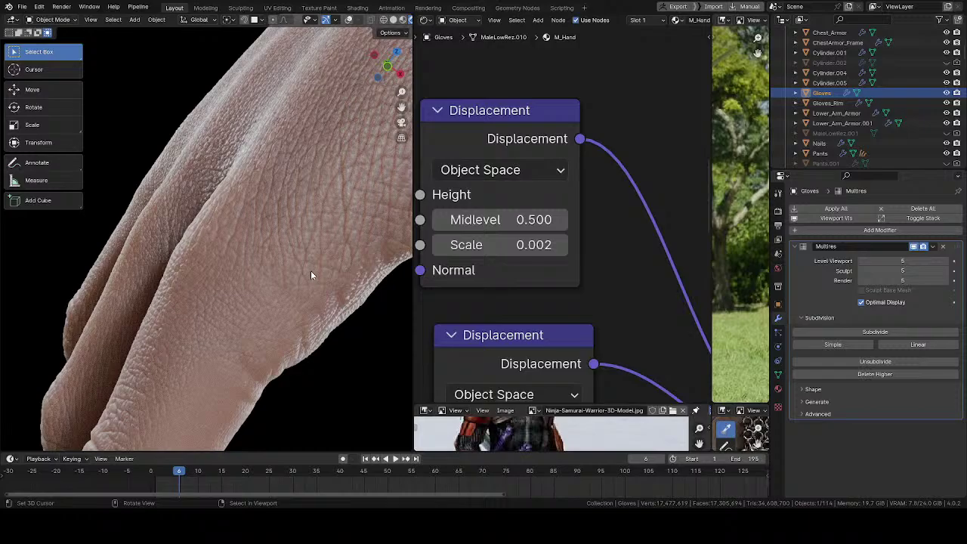
scroll(311, 273, "up", 3)
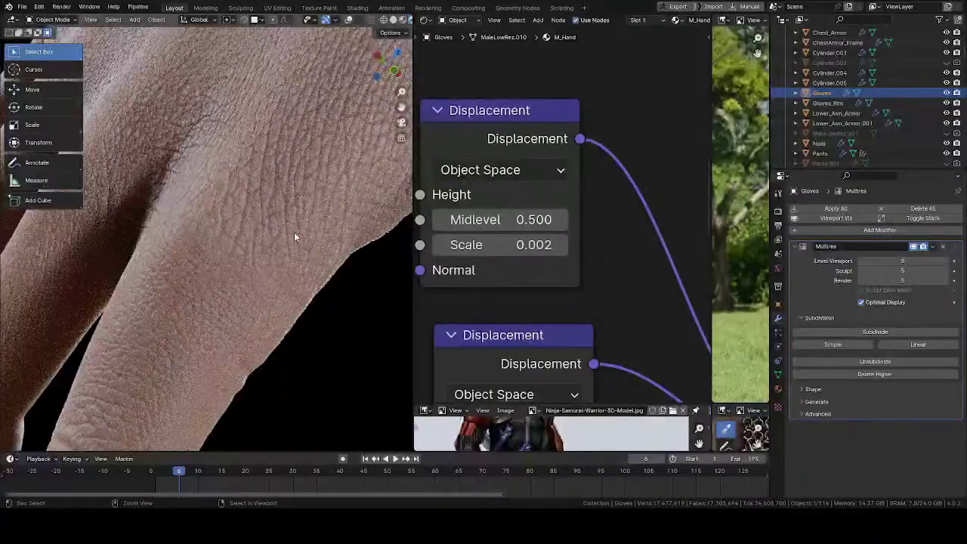
middle_click_drag(293, 238, 321, 357, "ctrl")
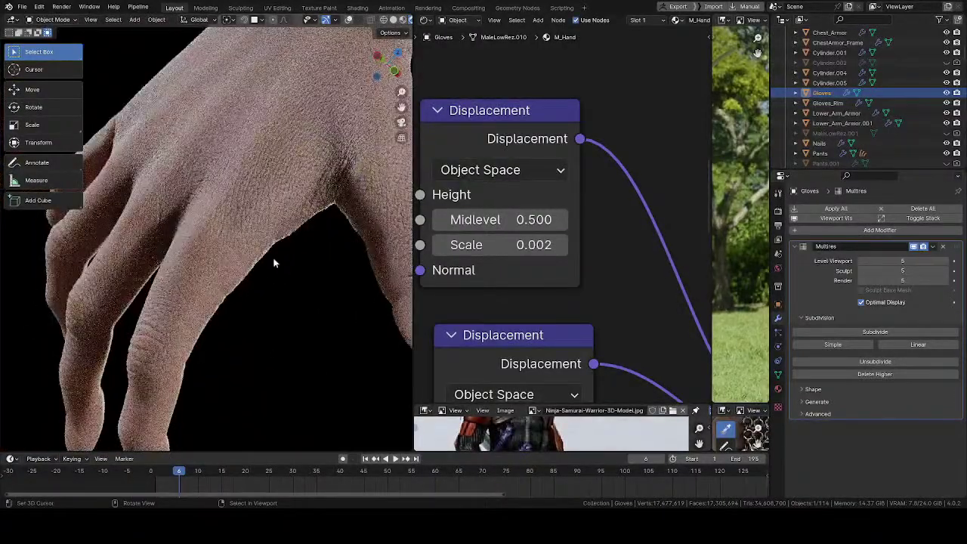
middle_click_drag(274, 260, 339, 295)
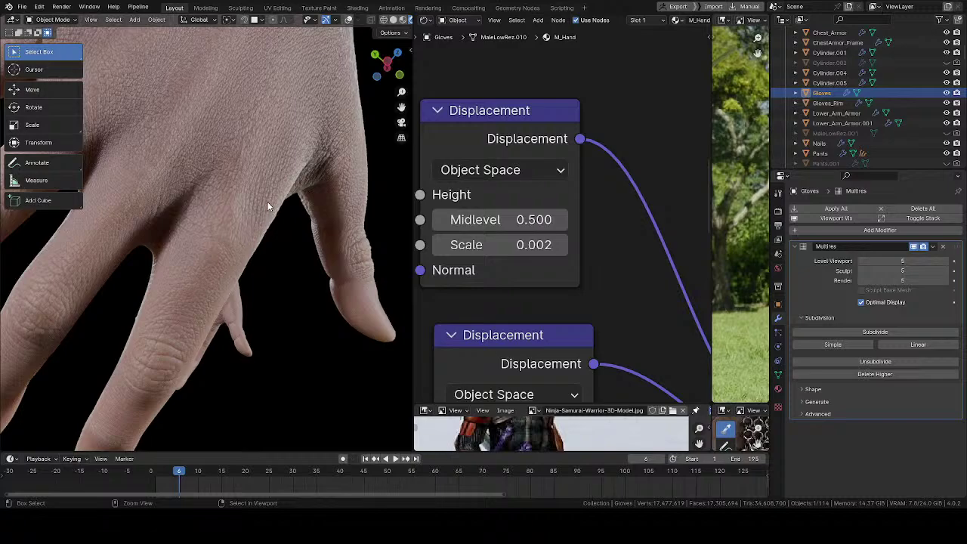
middle_click_drag(267, 203, 227, 231, "ctrl")
scroll(238, 216, "up", 5)
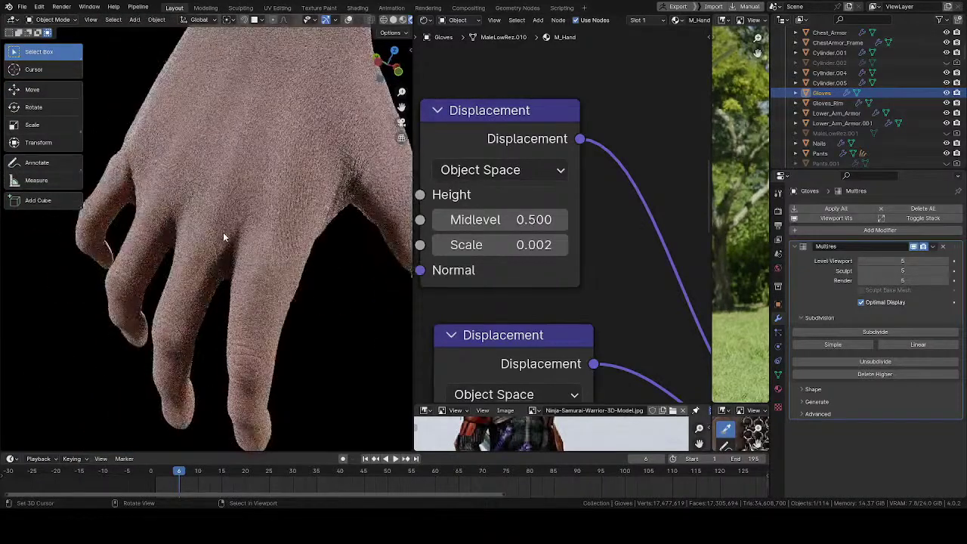
scroll(247, 265, "up", 8)
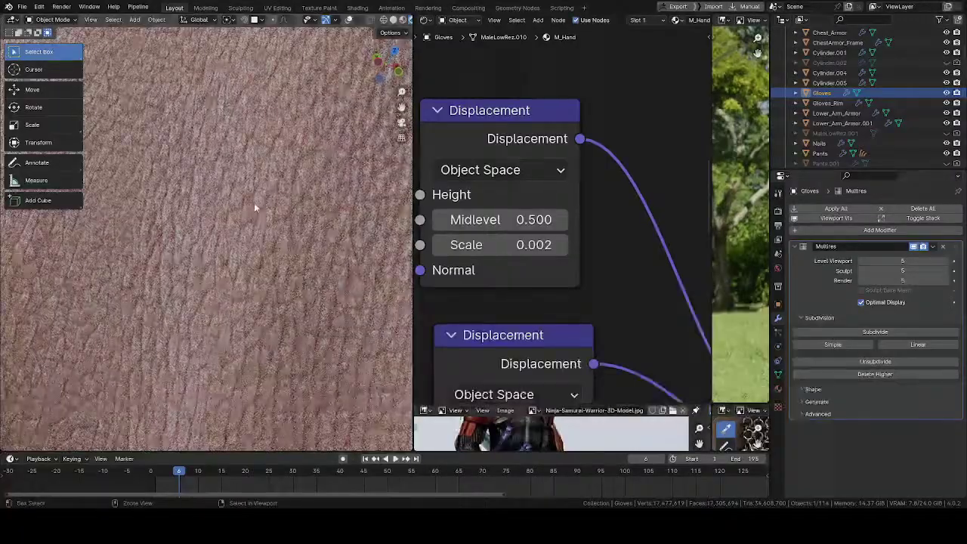
- Try 0.006 as the first subsurface Radius value in the M_Hand material and set it back to 0.008
middle_click_drag(254, 207, 268, 412, "ctrl")
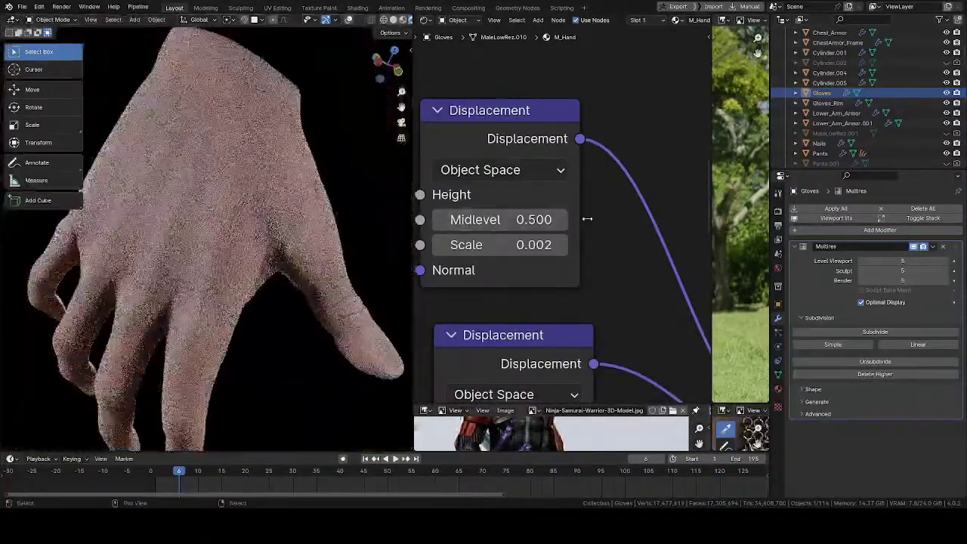
middle_click_drag(521, 232, 565, 307, "ctrl")
middle_click_drag(626, 164, 494, 202)
middle_click_drag(489, 277, 471, 240)
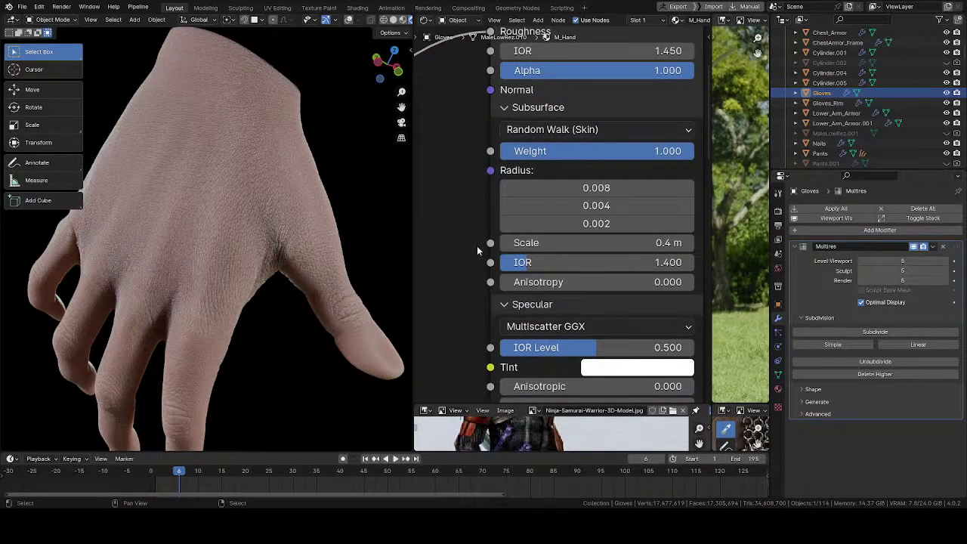
left_click(577, 185)
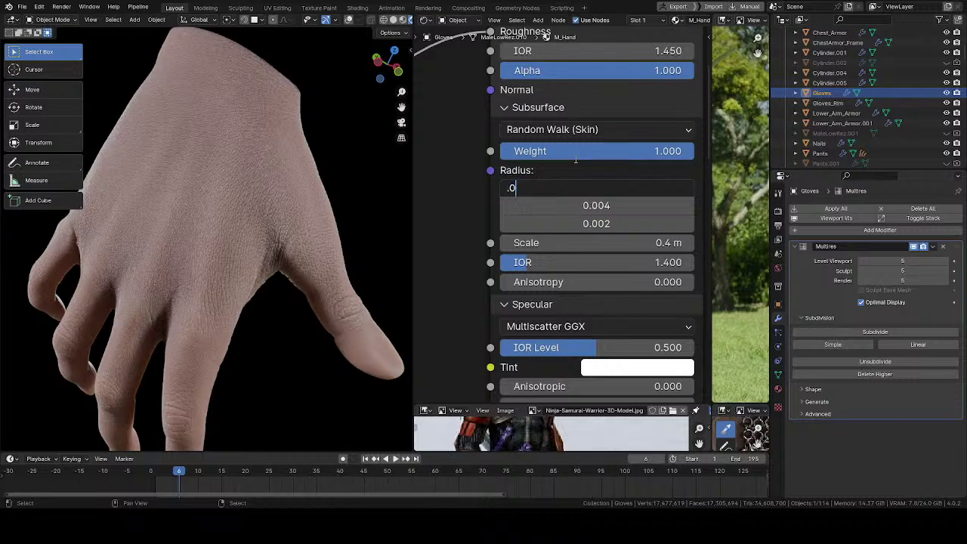
key("Return")
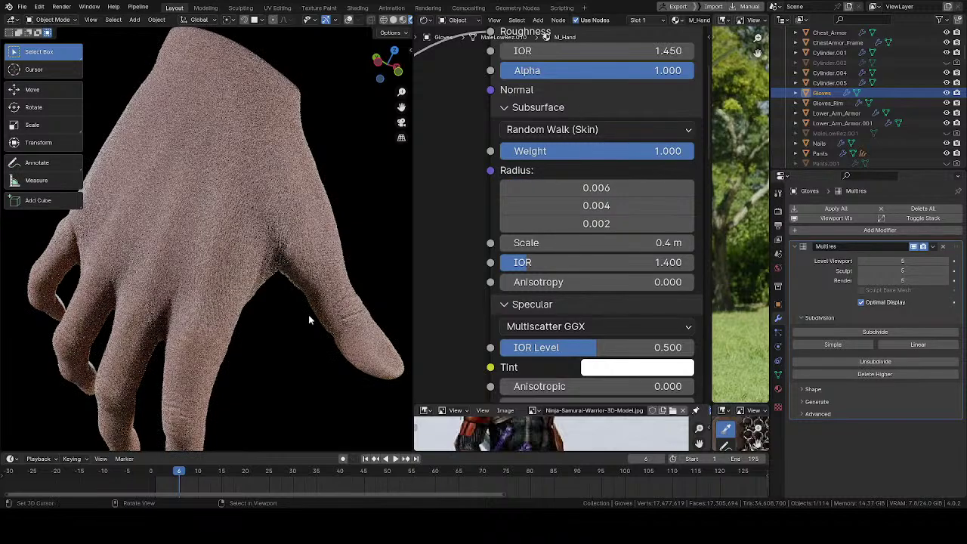
middle_click_drag(273, 324, 276, 281, "ctrl")
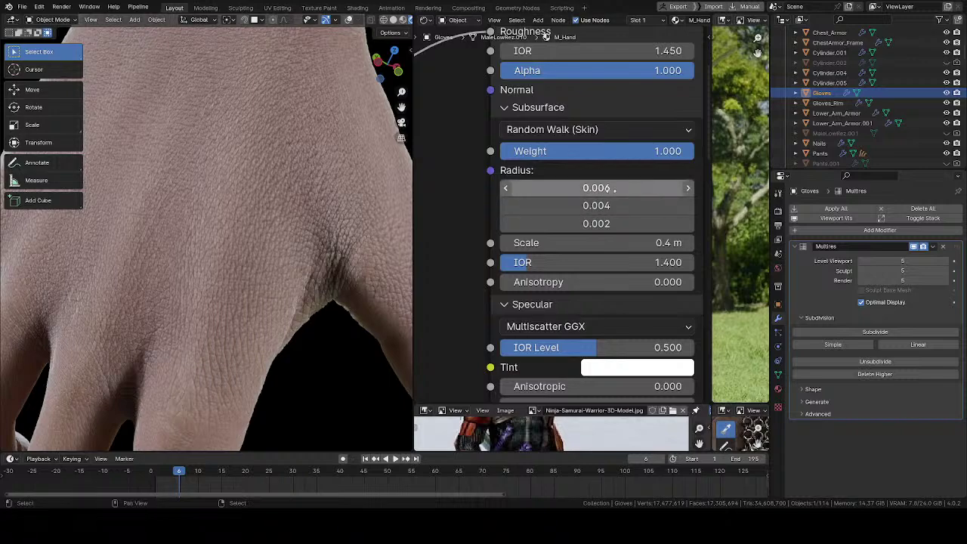
left_click(604, 188)
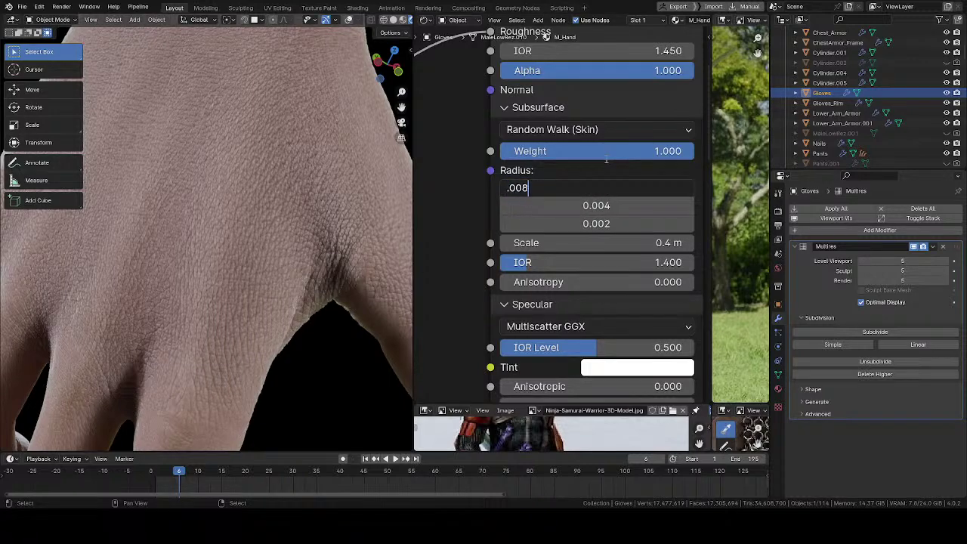
key("Return")
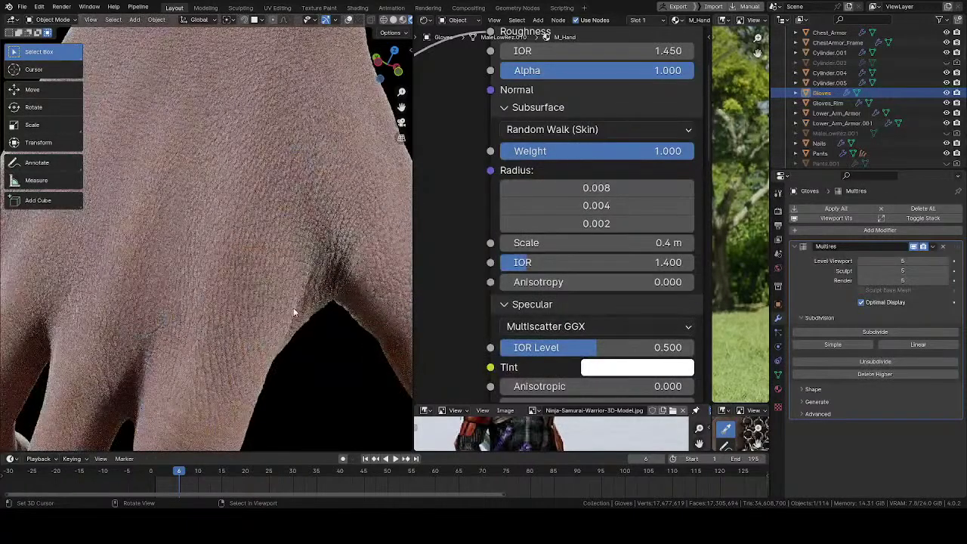
- Set the first subsurface Radius value of the M_Hand material to 0.01 and save the project file
left_click(596, 187)
key("BackSpace")
type(".01")
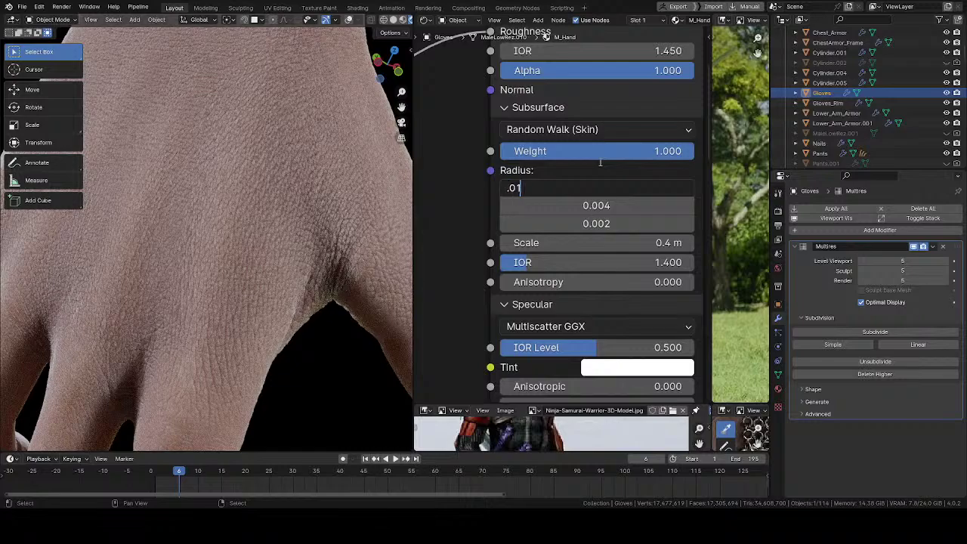
key("Return")
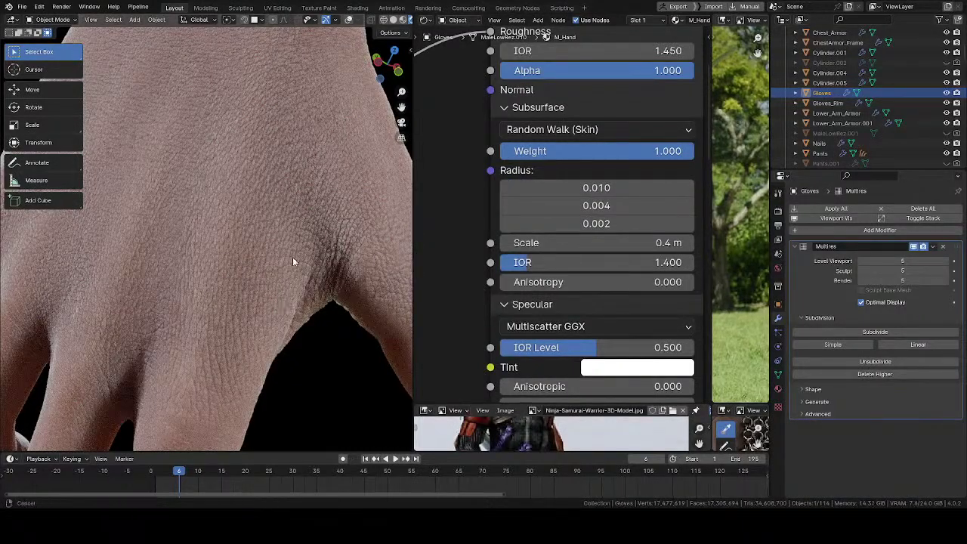
scroll(289, 274, "down", 3)
middle_click_drag(281, 297, 319, 223)
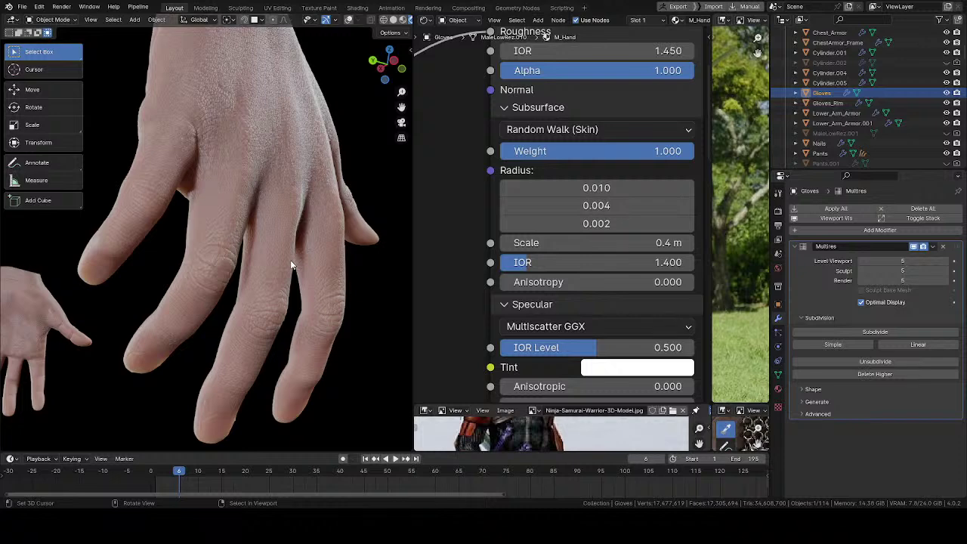
scroll(468, 269, "down", 2)
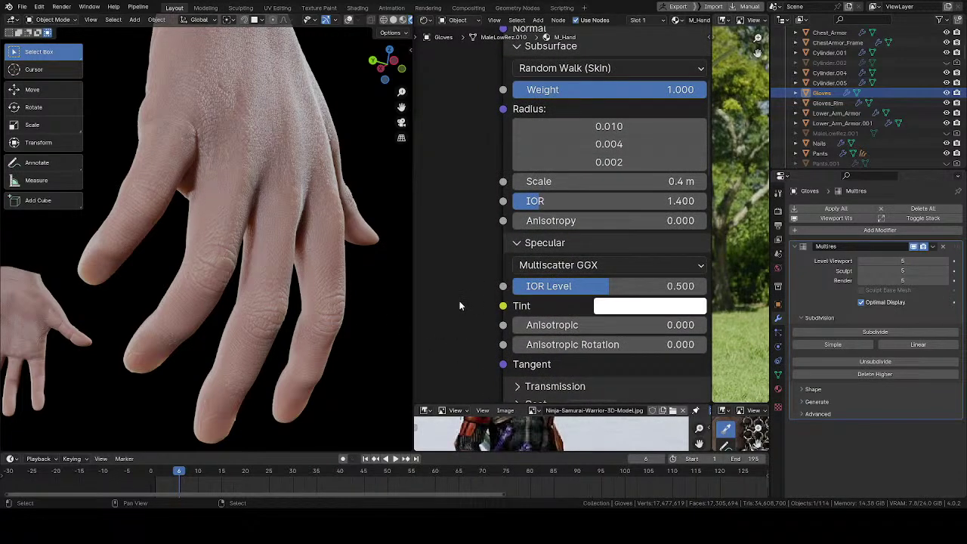
middle_click_drag(459, 305, 448, 217)
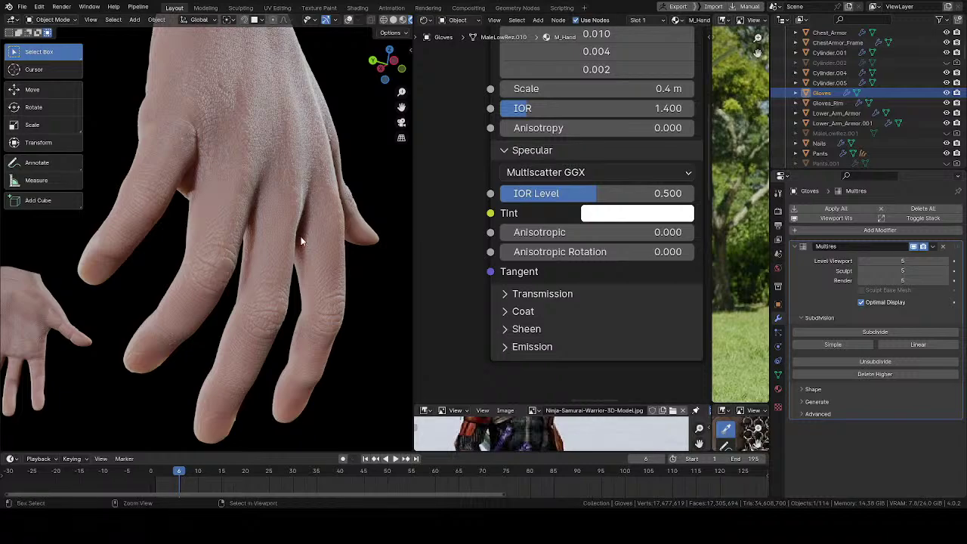
key("ctrl+s")
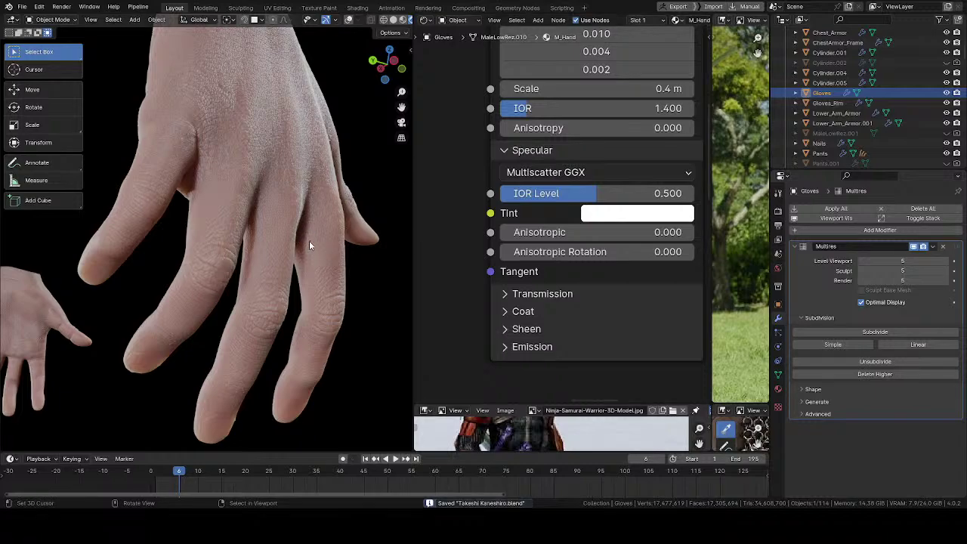
- Examine the rendered skin on the palm and around the base of the thumb
scroll(313, 241, "down", 5)
middle_click_drag(320, 295, 356, 209)
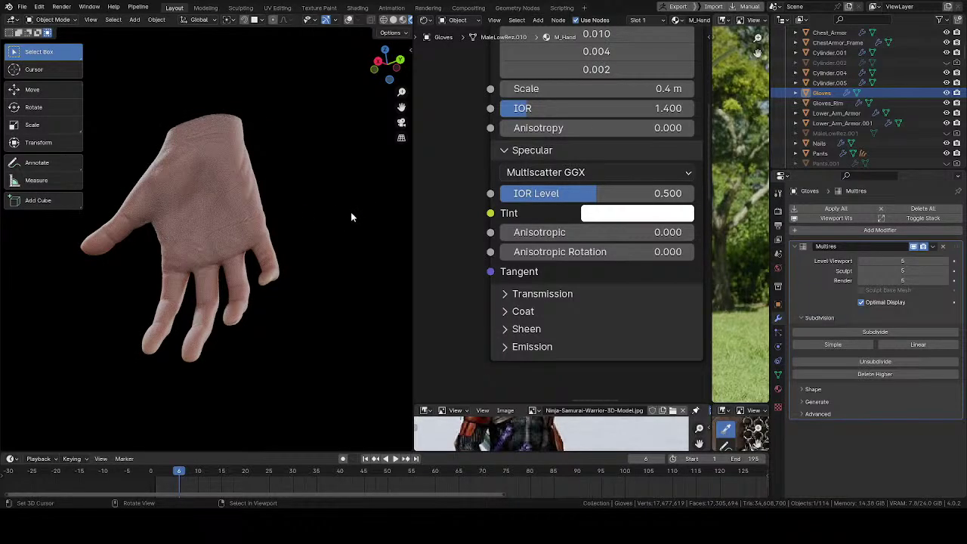
middle_click_drag(348, 217, 256, 233)
scroll(255, 231, "up", 8)
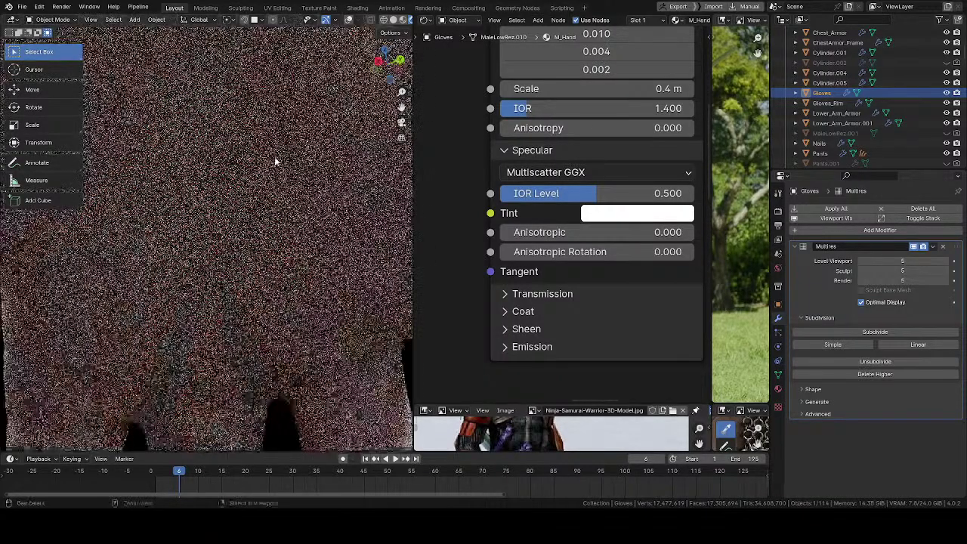
scroll(293, 211, "down", 6)
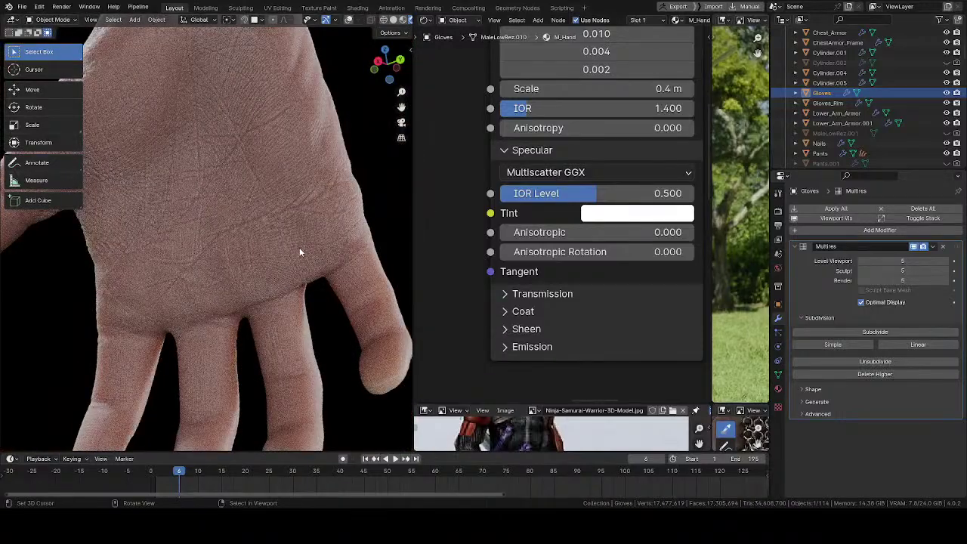
middle_click_drag(300, 253, 362, 307, "shift")
scroll(269, 229, "up", 4)
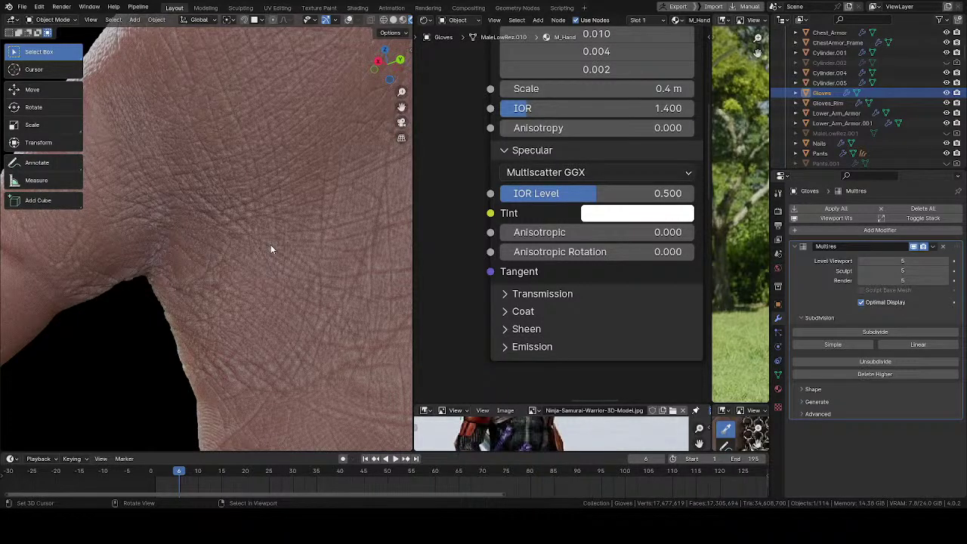
- Try a specular IOR Level of 0.3 on the hand material and set it back to 0.5
left_click(630, 193)
type(".3")
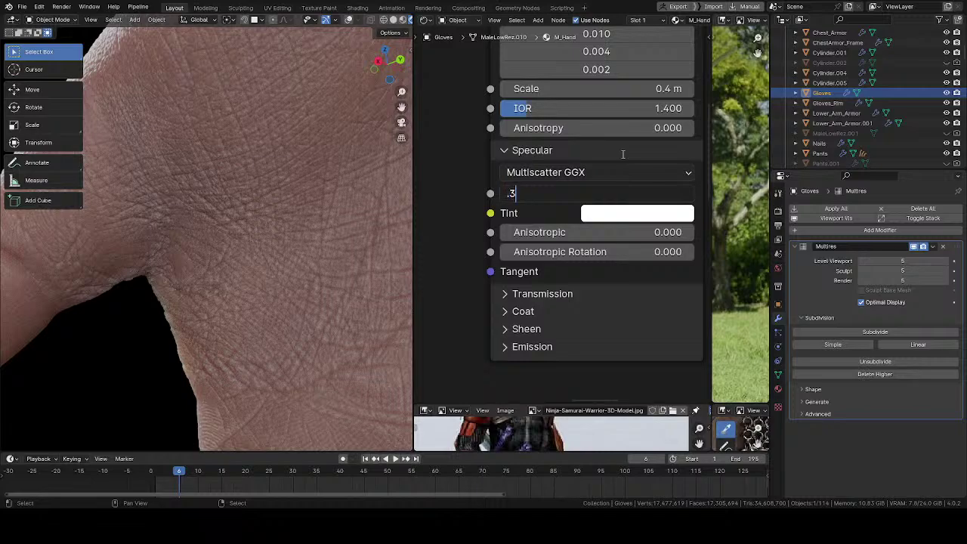
key("Return")
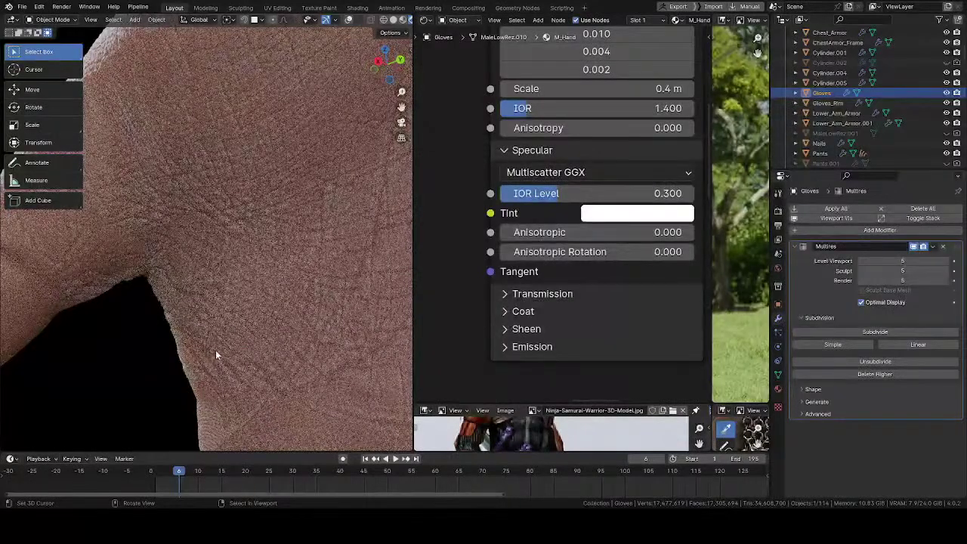
key("ctrl")
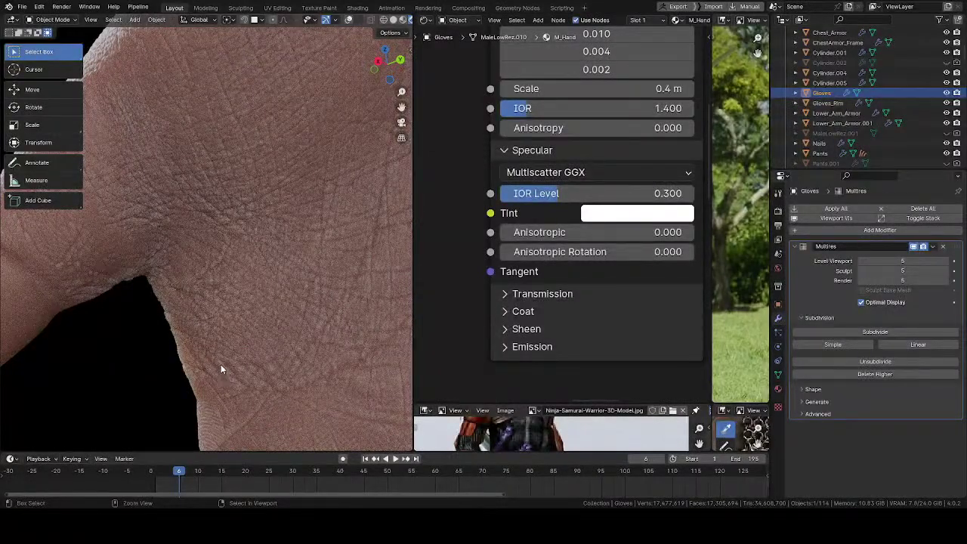
middle_click_drag(221, 351, 371, 152, "ctrl")
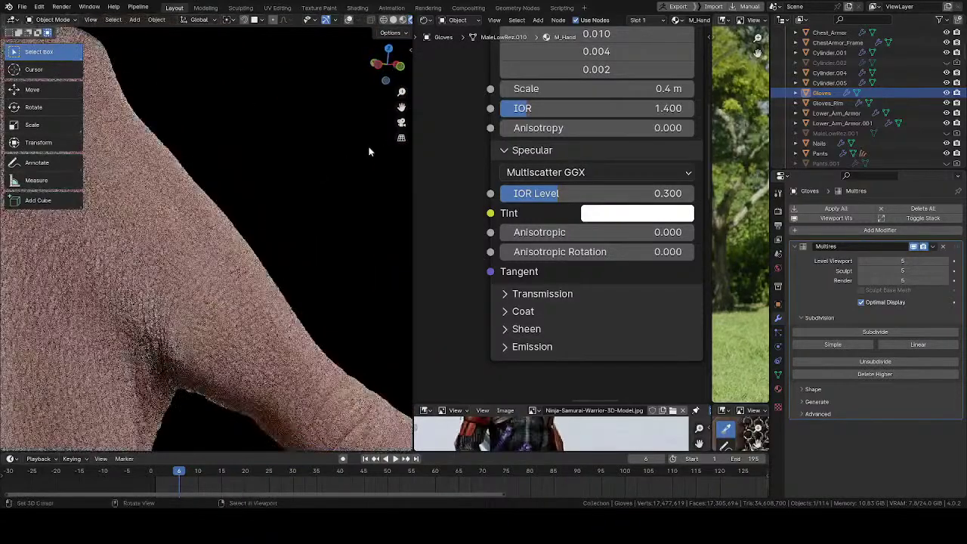
left_click(670, 194)
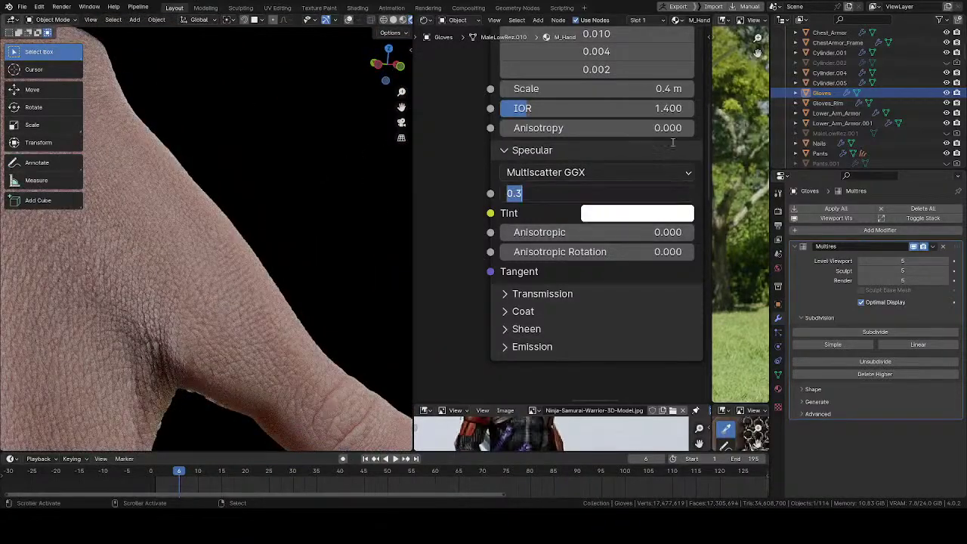
type(".5")
key("Return")
- Change the hand material's subsurface method to Random Walk and set its subsurface scale to 4 m
middle_click_drag(229, 229, 271, 298, "ctrl")
middle_click_drag(601, 155, 582, 330)
left_click(556, 151)
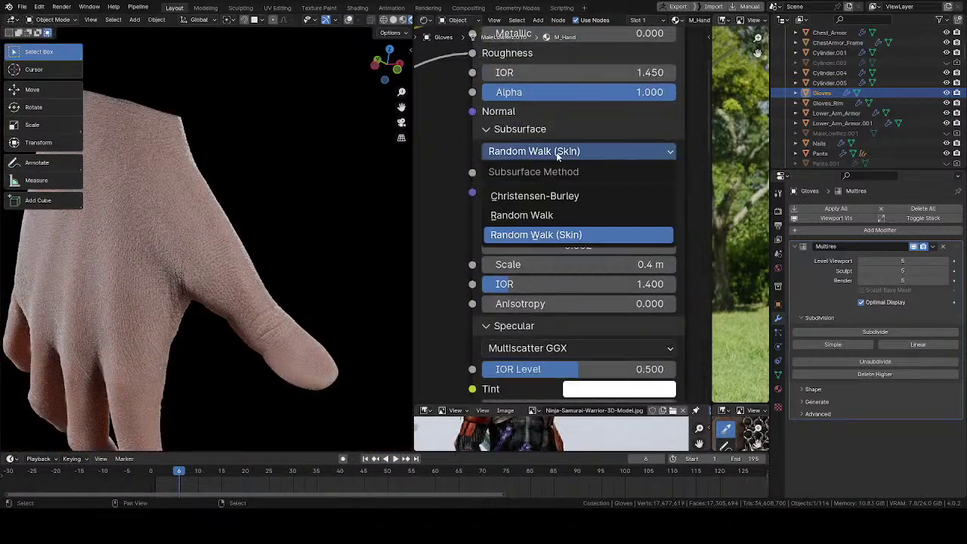
left_click(547, 217)
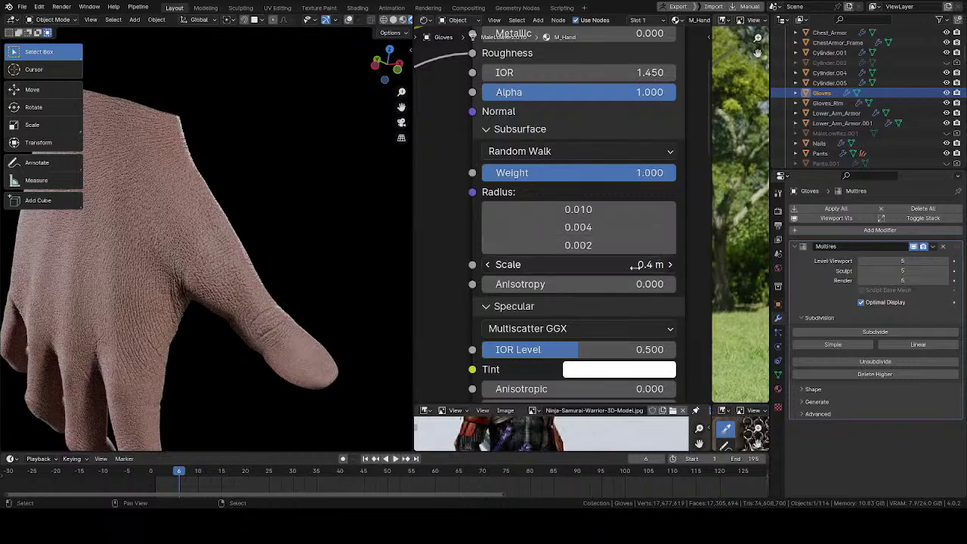
left_click(589, 264)
type("4")
key("Return")
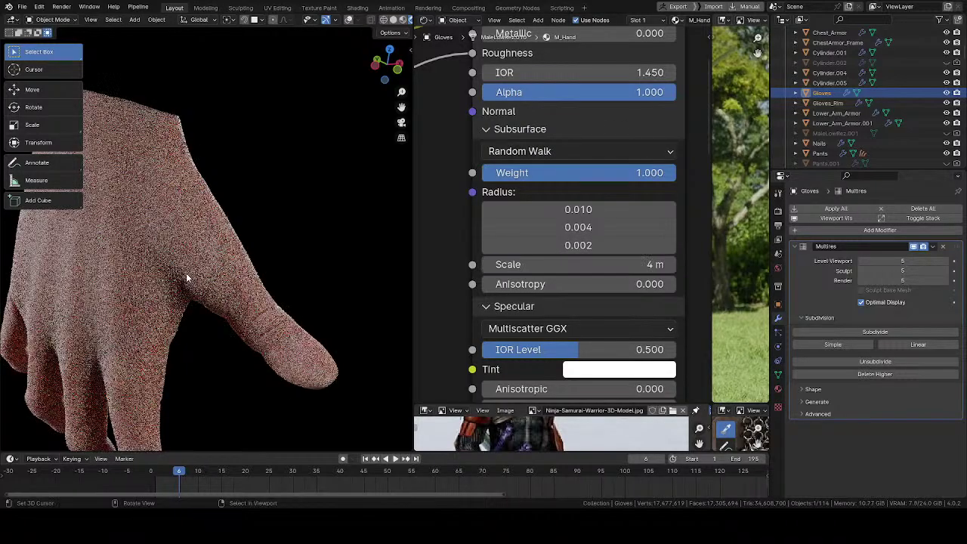
- Check the rendered back of the hand and fingers, and change the subsurface method to Christensen-Burley
middle_click_drag(258, 316, 279, 302)
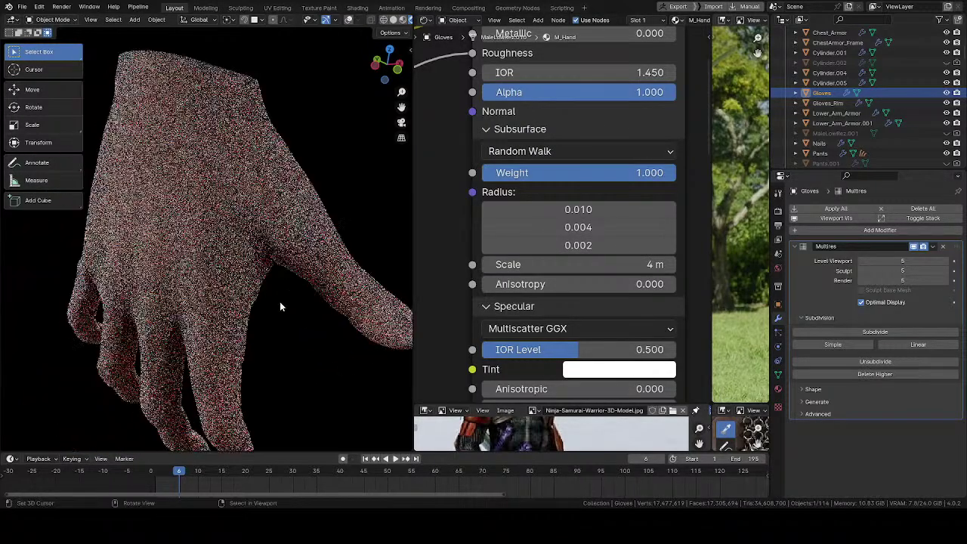
scroll(275, 310, "up", 4)
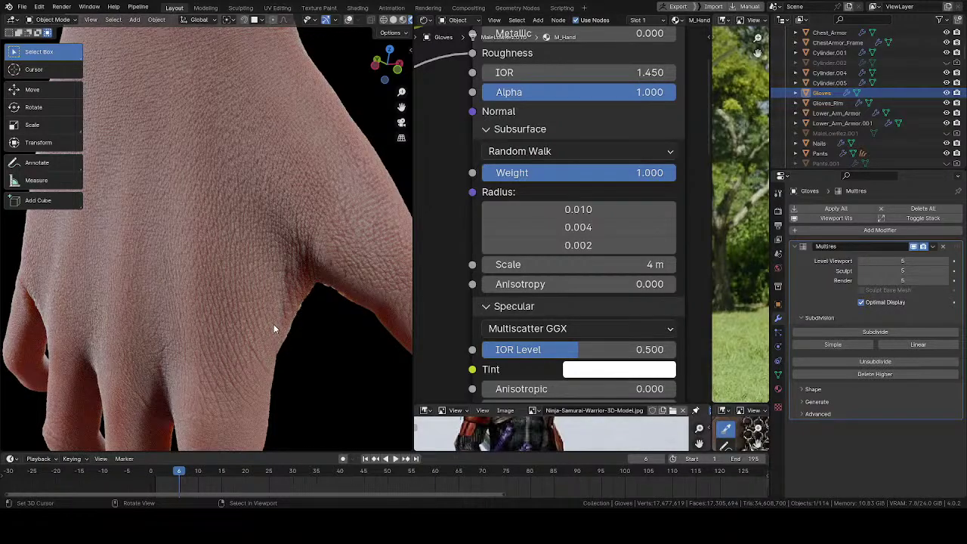
middle_click_drag(255, 259, 328, 210)
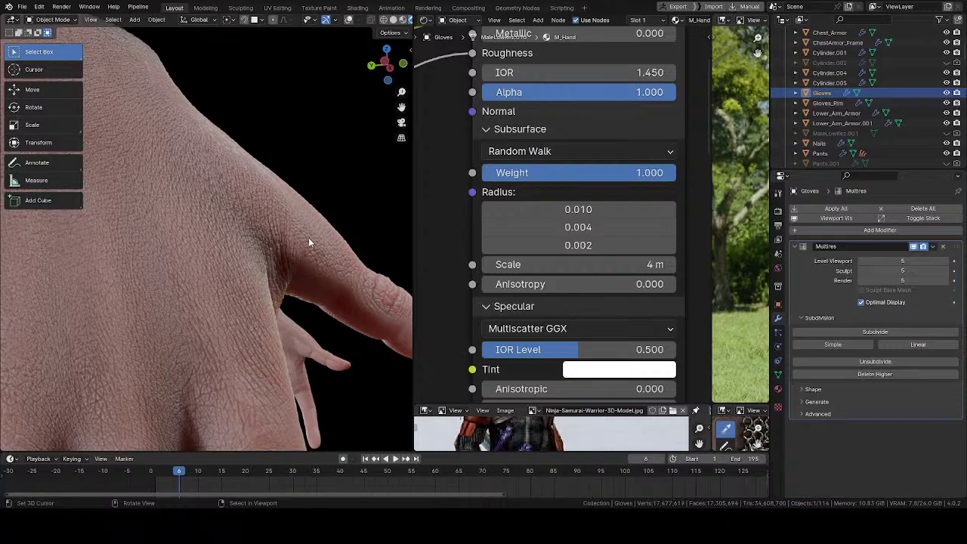
middle_click_drag(308, 238, 298, 324, "ctrl")
middle_click_drag(228, 293, 275, 204, "shift")
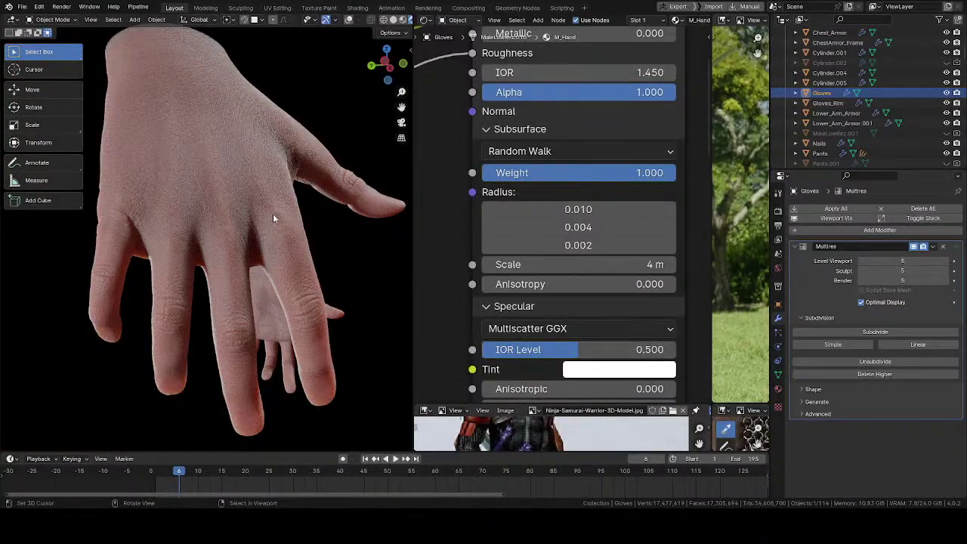
middle_click_drag(274, 214, 298, 227)
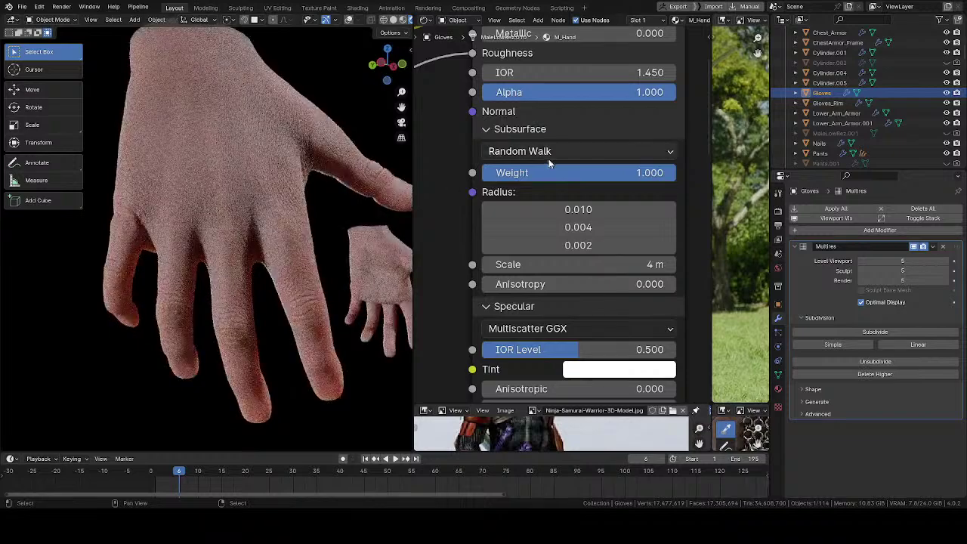
left_click(550, 151)
left_click(552, 198)
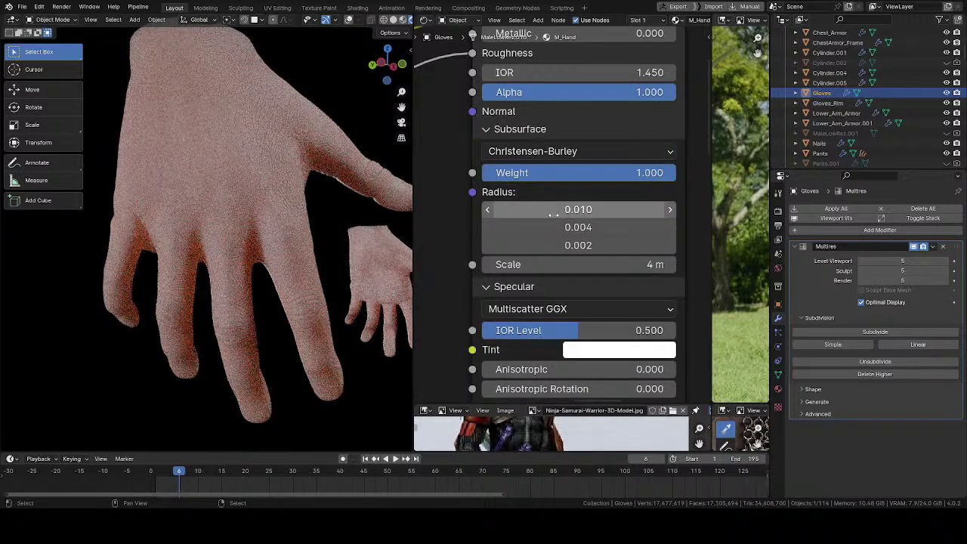
- Examine how the Christensen-Burley subsurface shading renders between the thumb and index finger and from the side
scroll(296, 274, "up", 2)
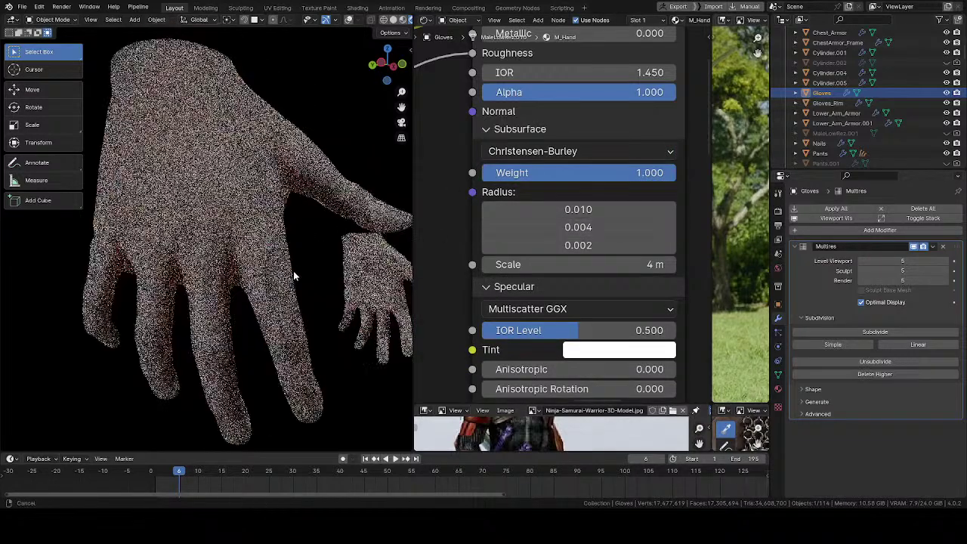
middle_click_drag(325, 180, 285, 231, "shift")
scroll(295, 210, "up", 3)
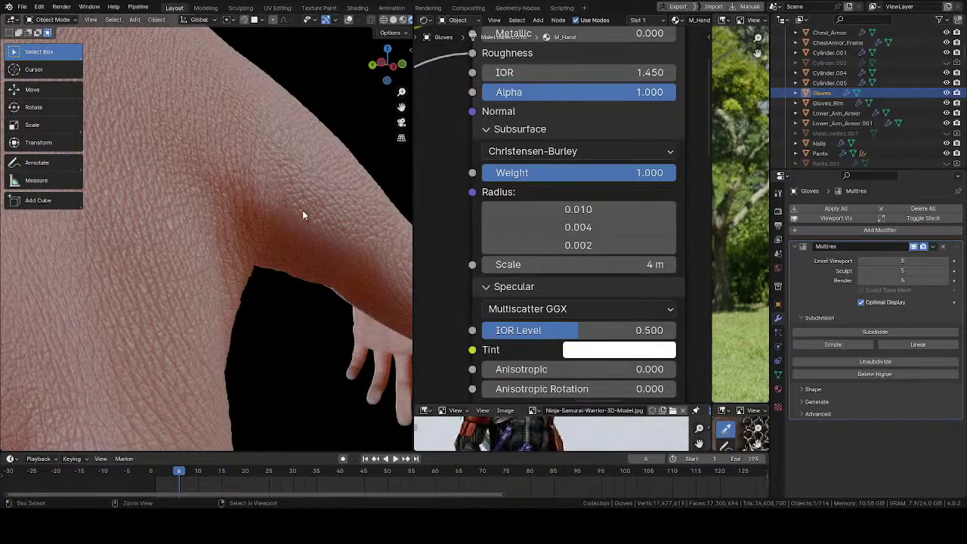
scroll(302, 216, "down", 4)
middle_click_drag(287, 350, 213, 246)
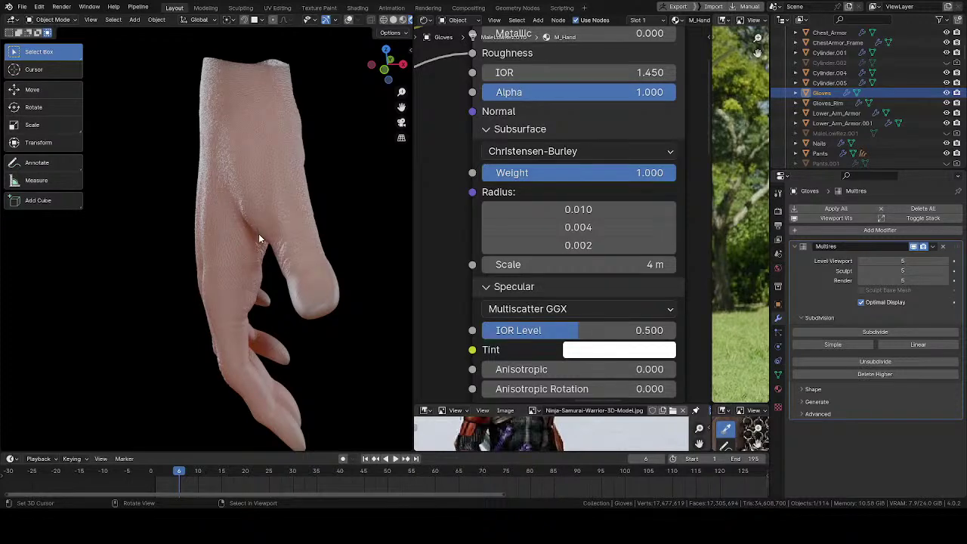
middle_click_drag(292, 207, 335, 216)
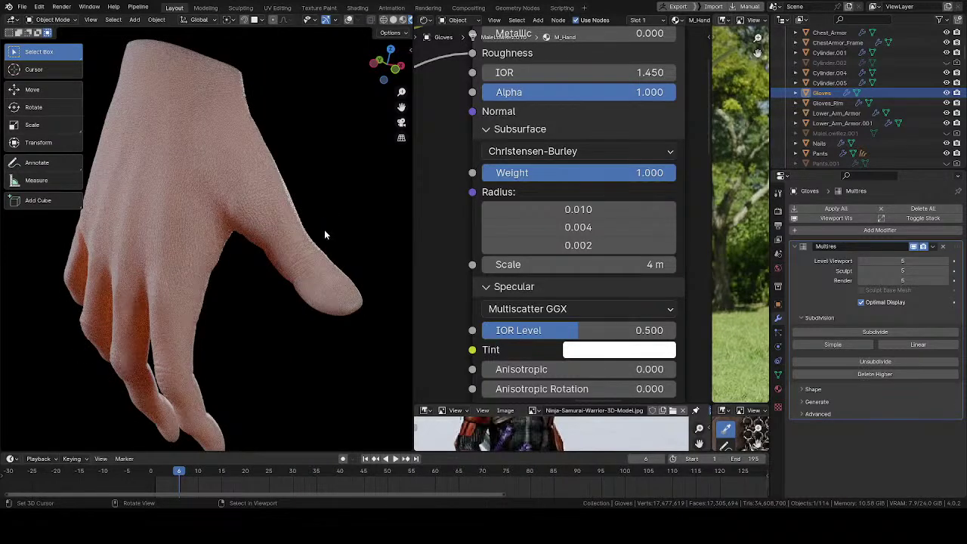
- Change the hand material's subsurface method back to Random Walk and set its subsurface scale to 0.4 m
left_click(578, 150)
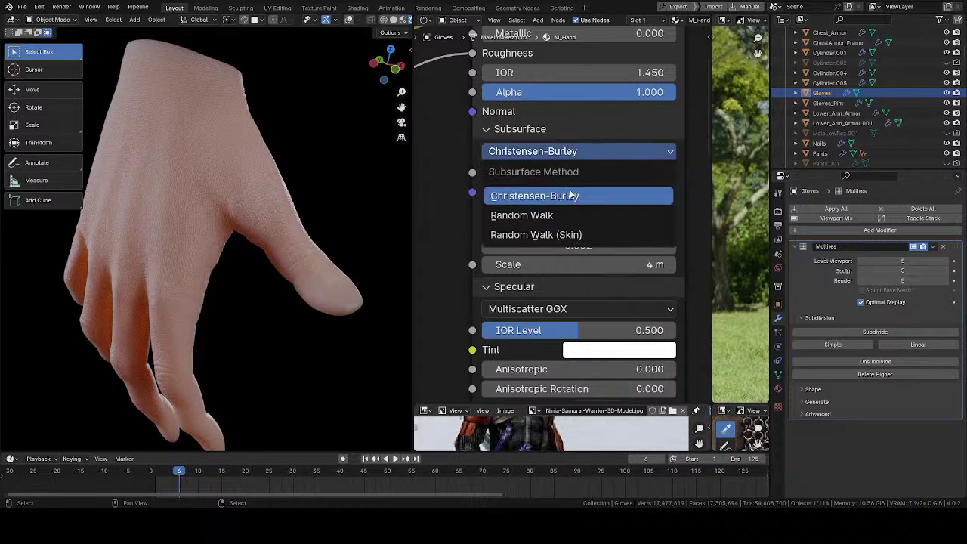
left_click(569, 216)
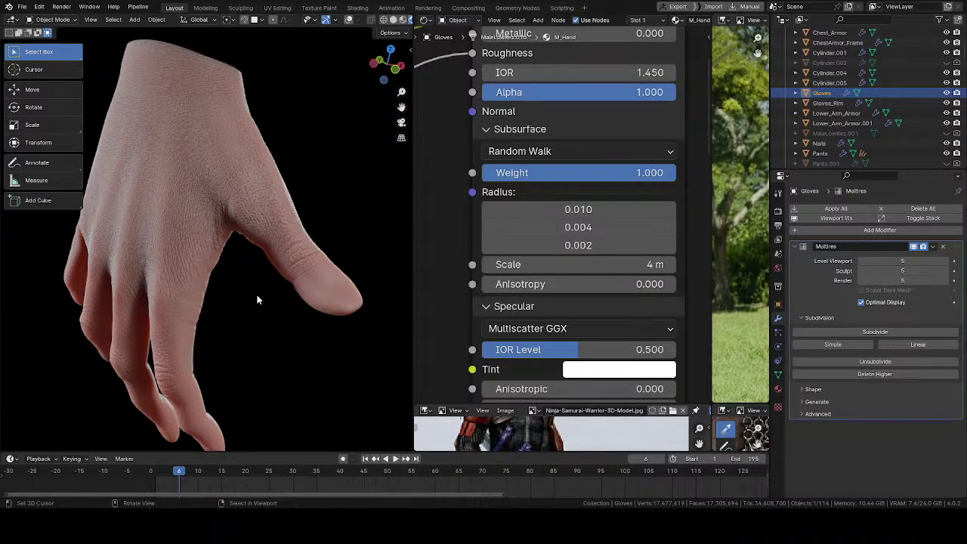
left_click(612, 268)
type(".4")
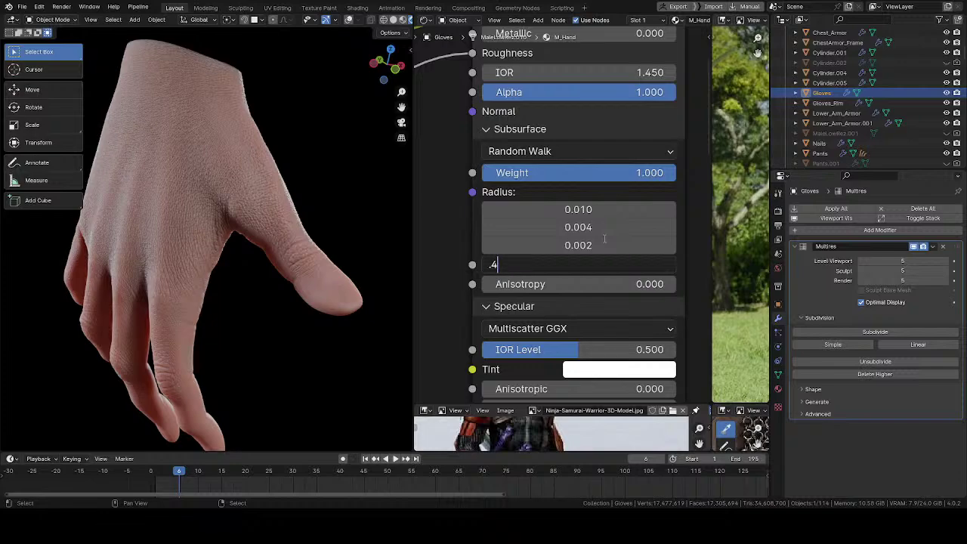
key("Return")
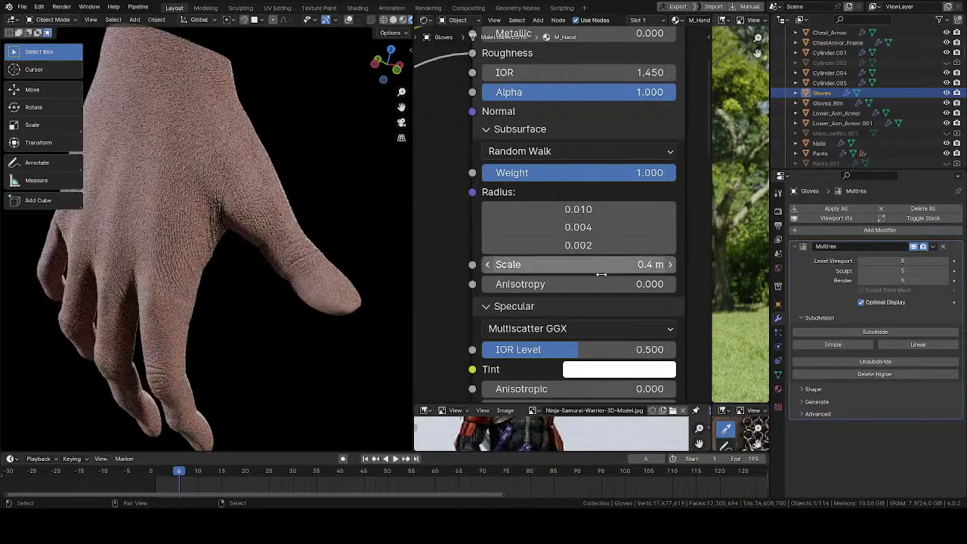
- Try a uniform subsurface radius of 0.1 for all three channels of the hand material
left_click_drag(579, 211, 578, 231)
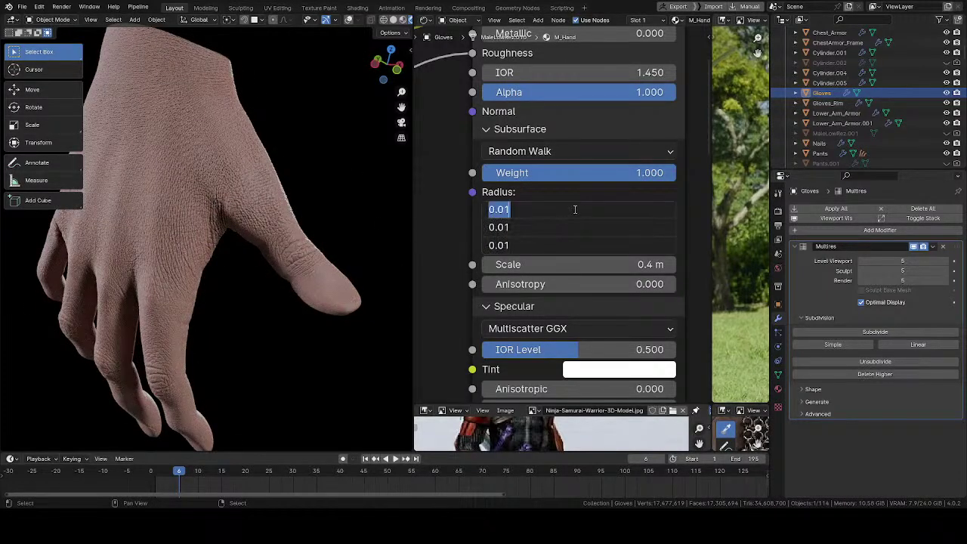
type(".1")
key("Return")
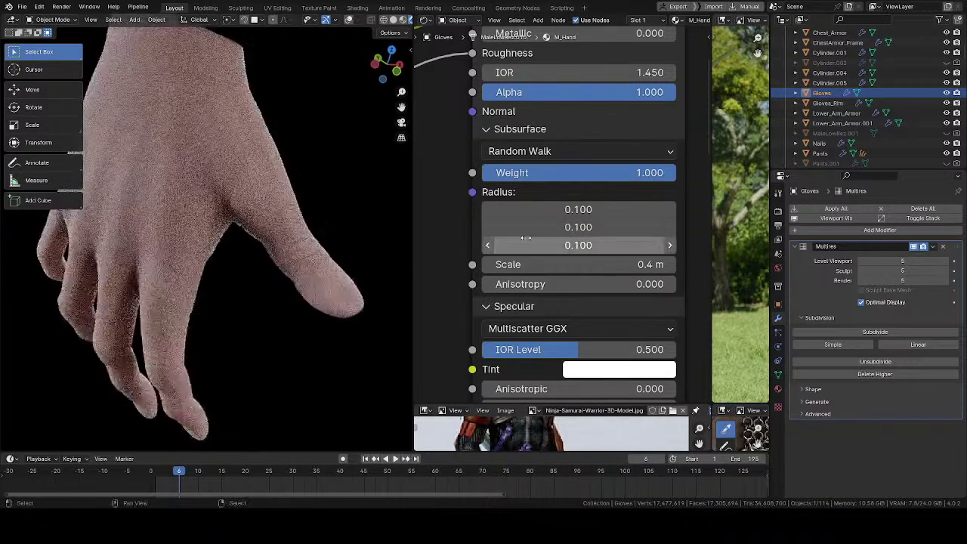
- Try a first subsurface radius value of 0.4 and a second of 0.2 on the hand material
left_click_drag(526, 238, 527, 210)
type(".4")
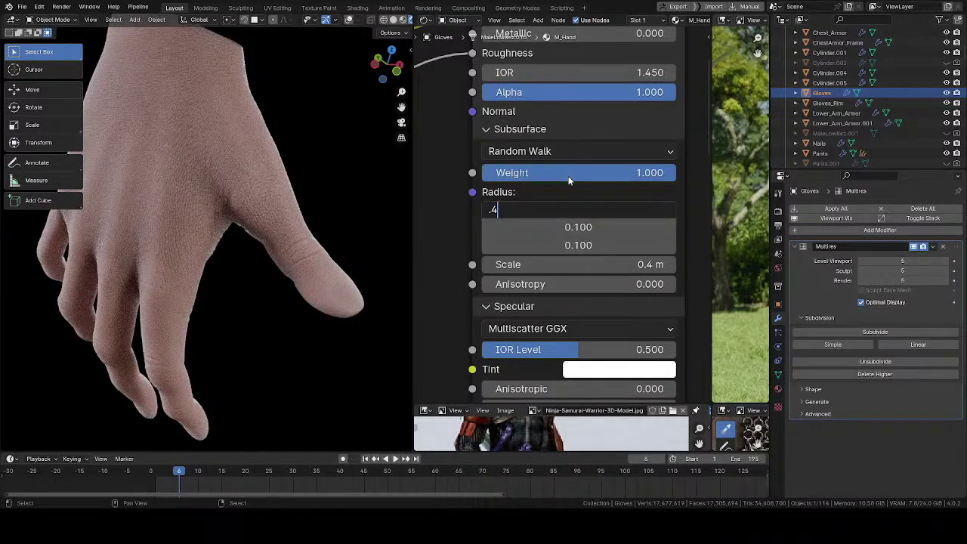
key("Return")
left_click(583, 227)
type(".2")
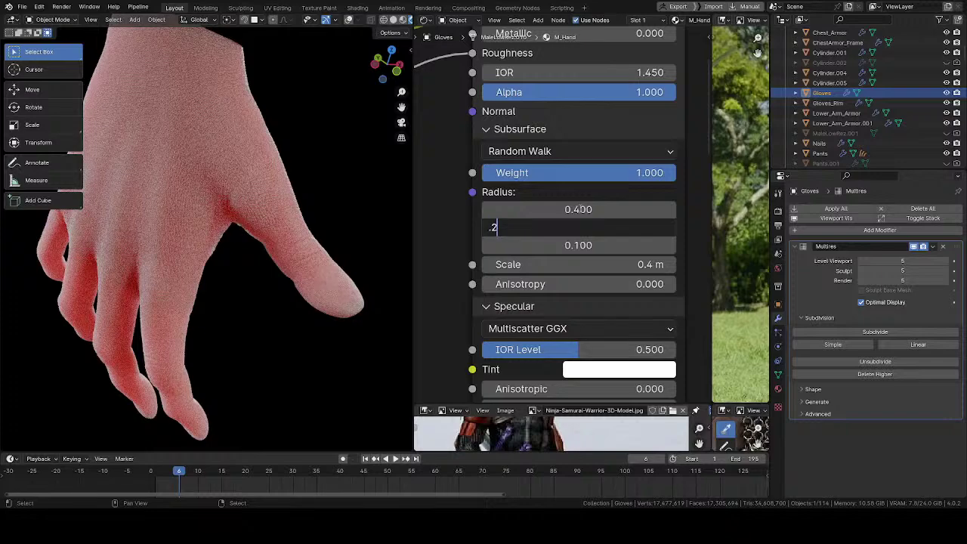
key("Return")
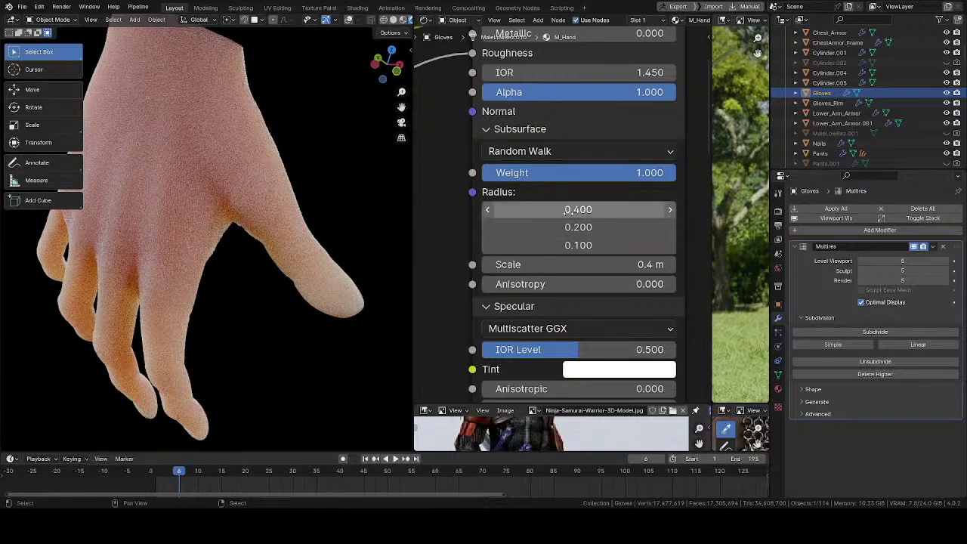
- Try subsurface radius values of 0.2, 0.1 and 0.08 on the hand material
left_click(567, 210)
type(".2")
key("Return")
left_click(613, 227)
type(".1")
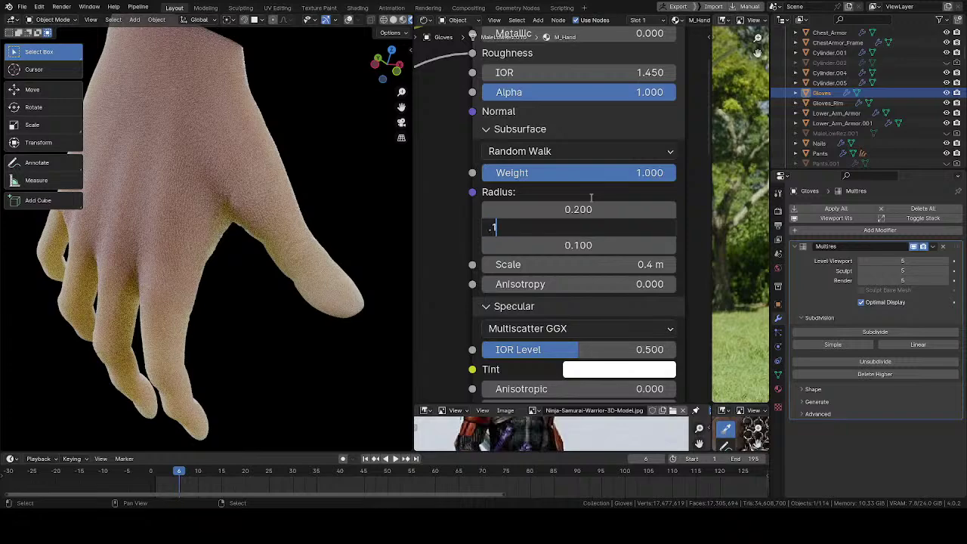
key("Return")
left_click(585, 244)
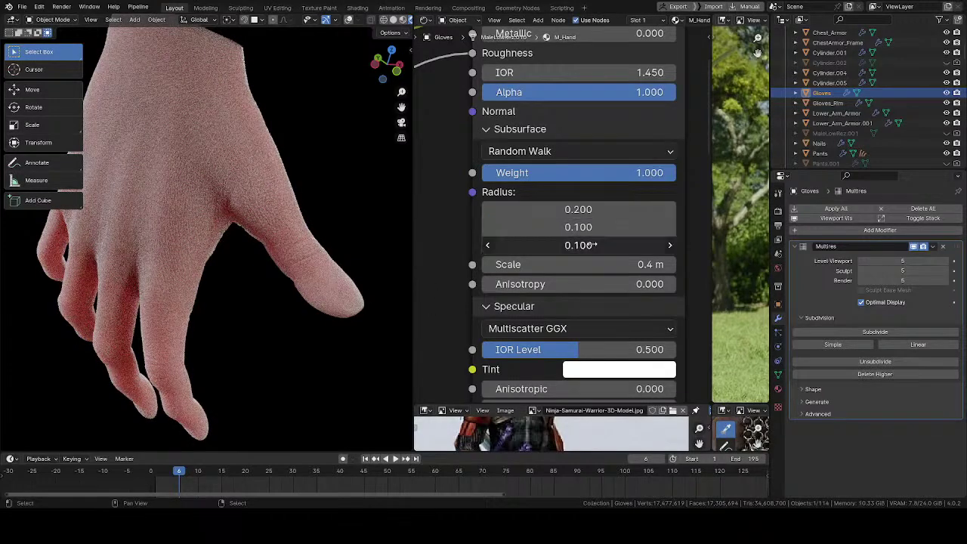
type(".08")
key("Return")
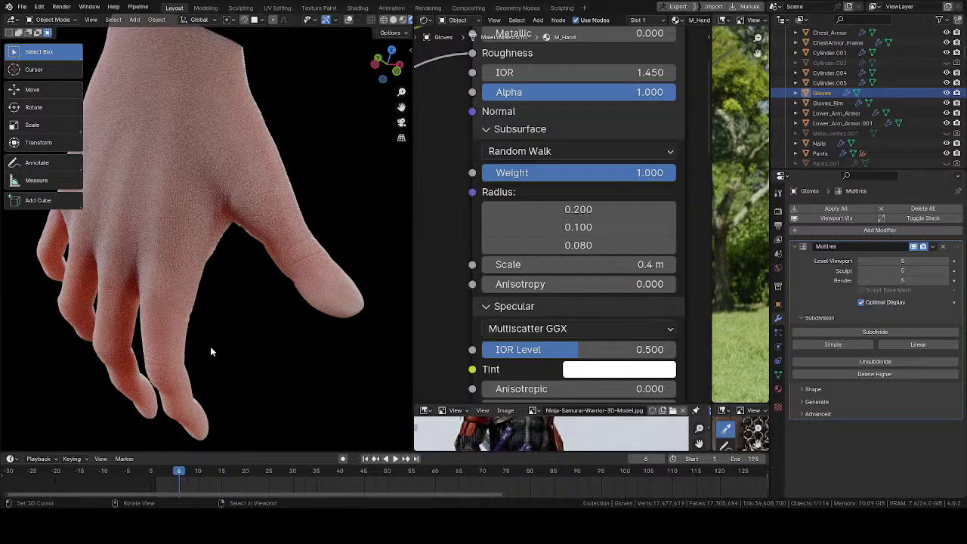
- Examine the rendered skin on the backs of both hands, up close around the thumb crease and from farther away
middle_click_drag(211, 349, 293, 320)
scroll(207, 239, "up", 4)
middle_click_drag(207, 240, 230, 308, "shift")
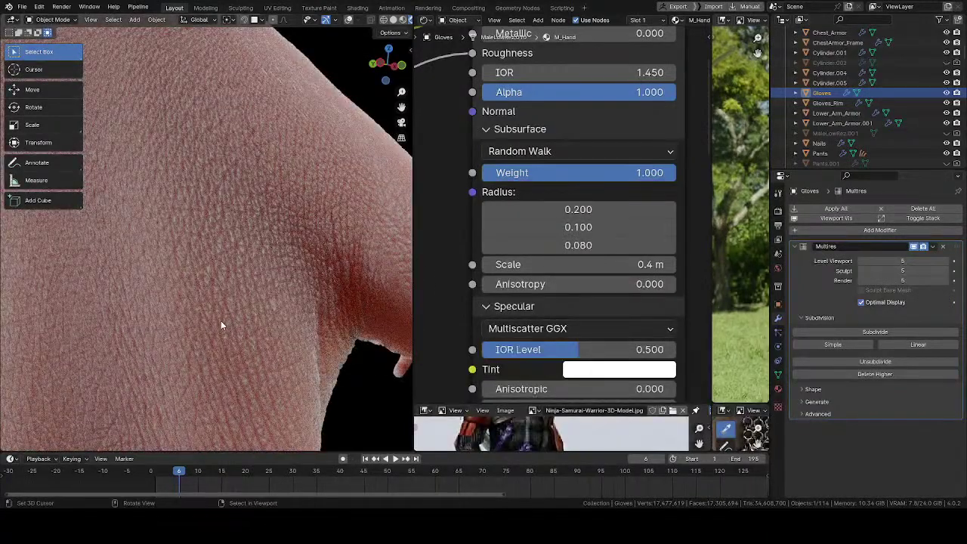
scroll(204, 315, "down", 6)
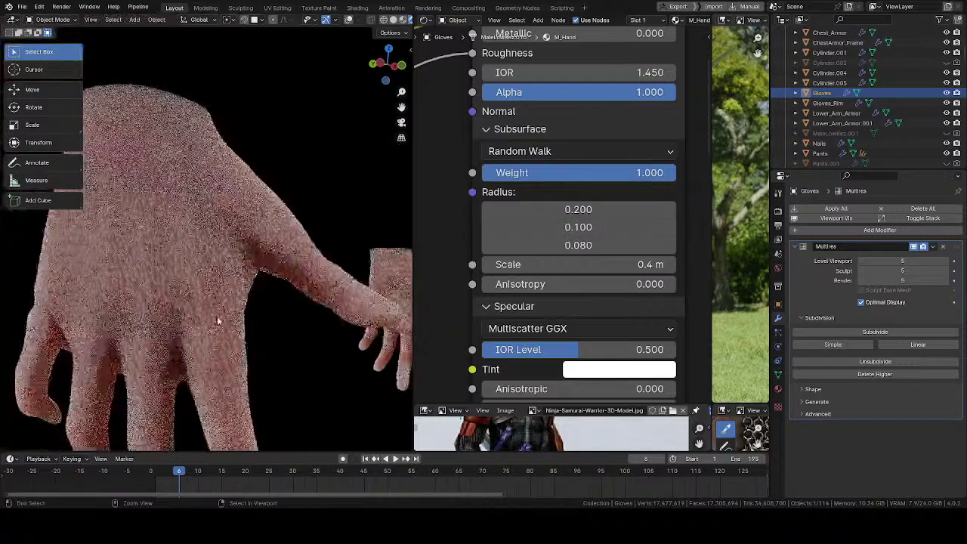
scroll(174, 277, "down", 4)
middle_click_drag(139, 245, 313, 248)
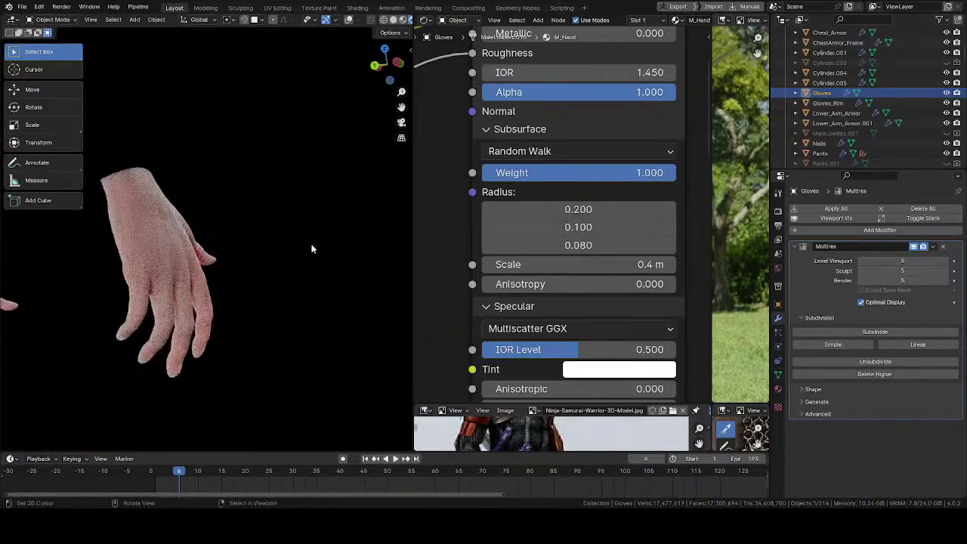
scroll(190, 229, "up", 8)
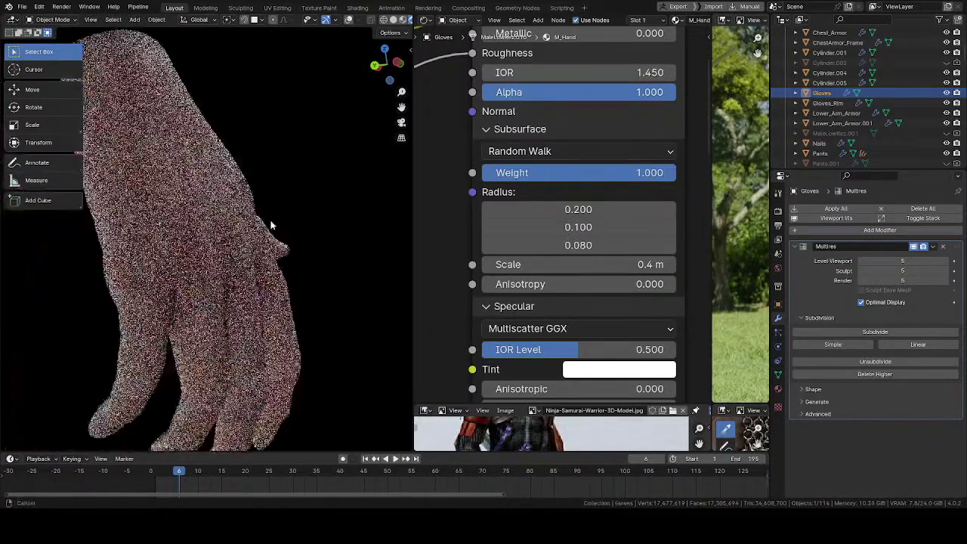
scroll(243, 265, "down", 6)
- Set the hand material's subsurface radius values to 0.12, 0.08 and 0.06
left_click(563, 210)
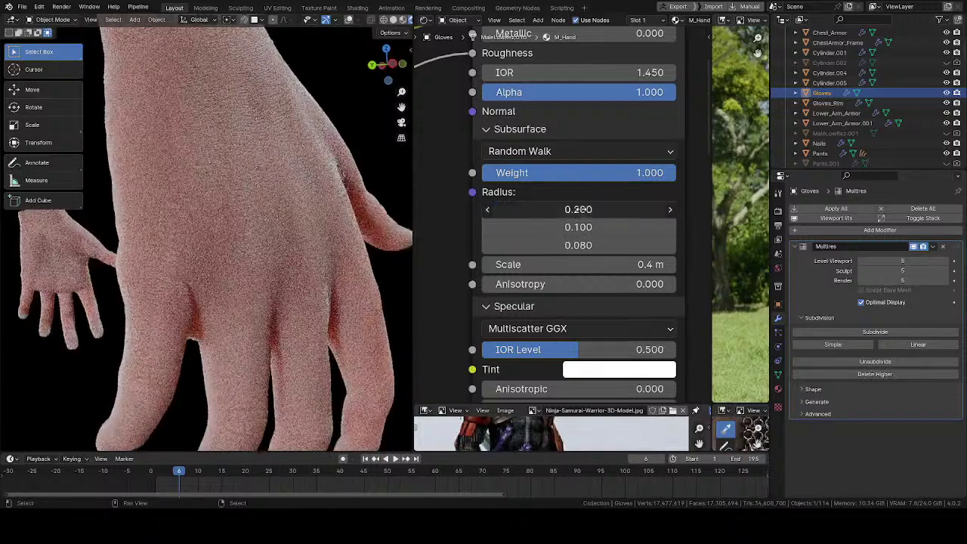
key("BackSpace")
type(".12")
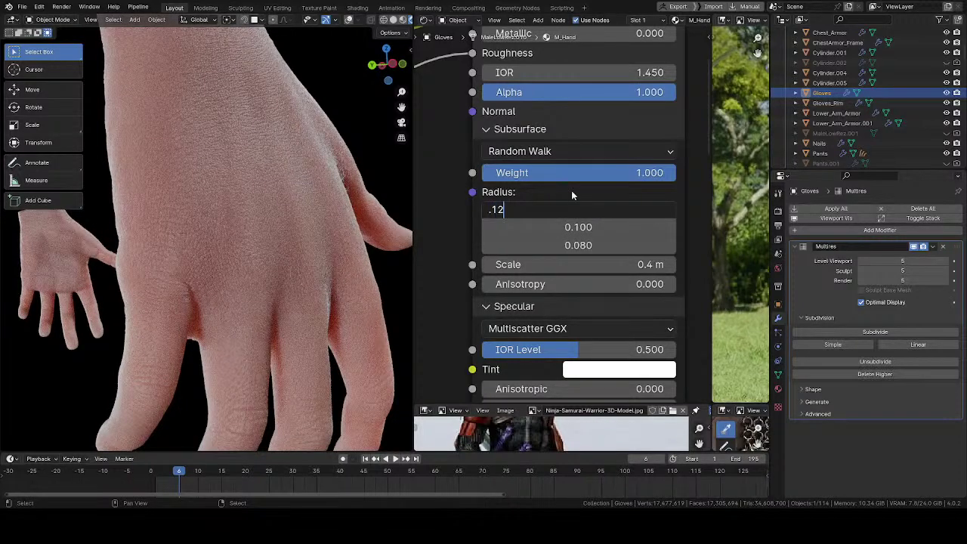
key("Return")
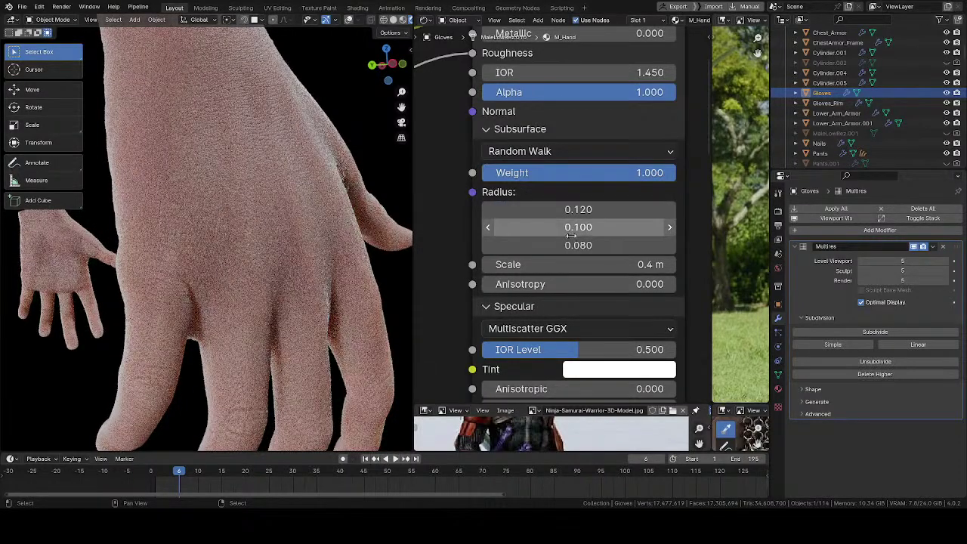
left_click(578, 228)
key("BackSpace")
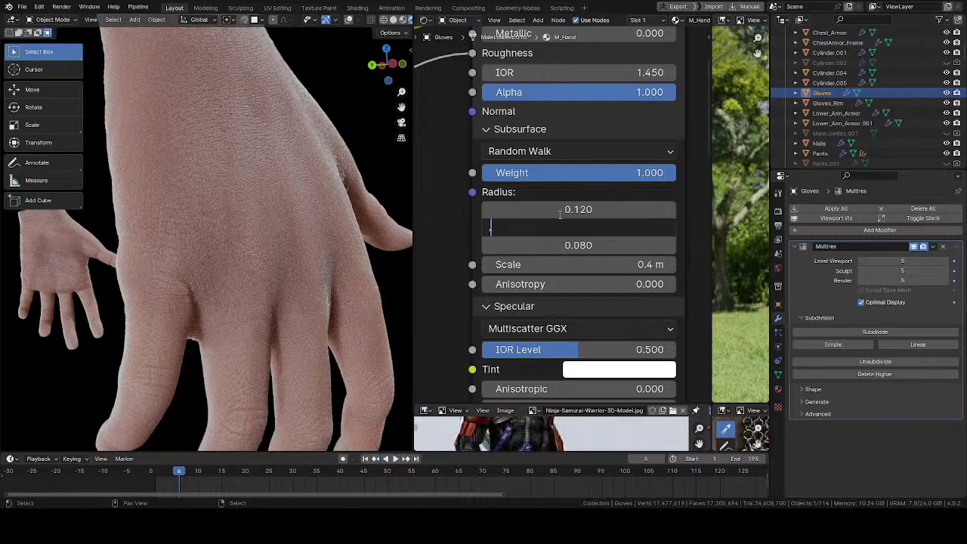
type(".08")
key("Return")
left_click(582, 245)
type("0.06")
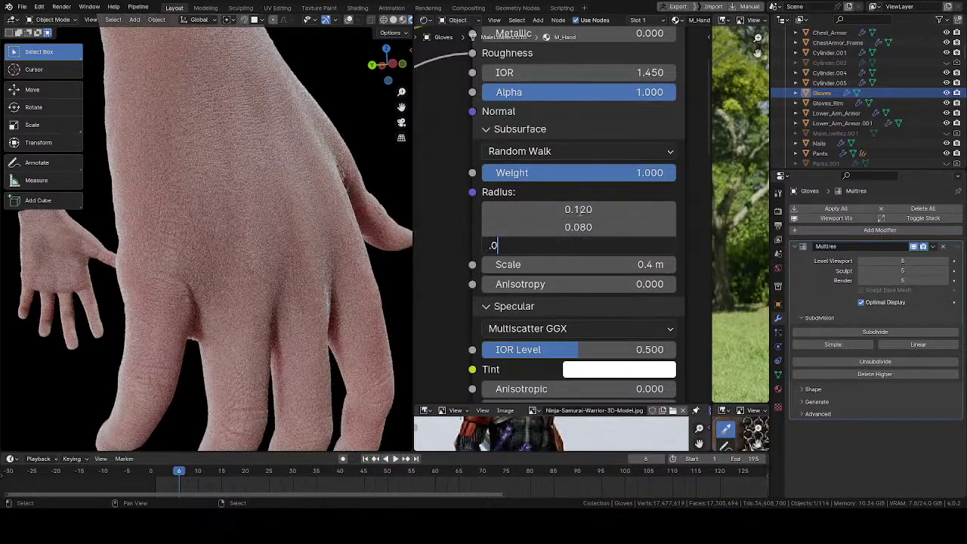
key("Return")
- Examine how the rendered skin shading looks on the back of the hand, the fingers and the palm
middle_click_drag(216, 281, 170, 277)
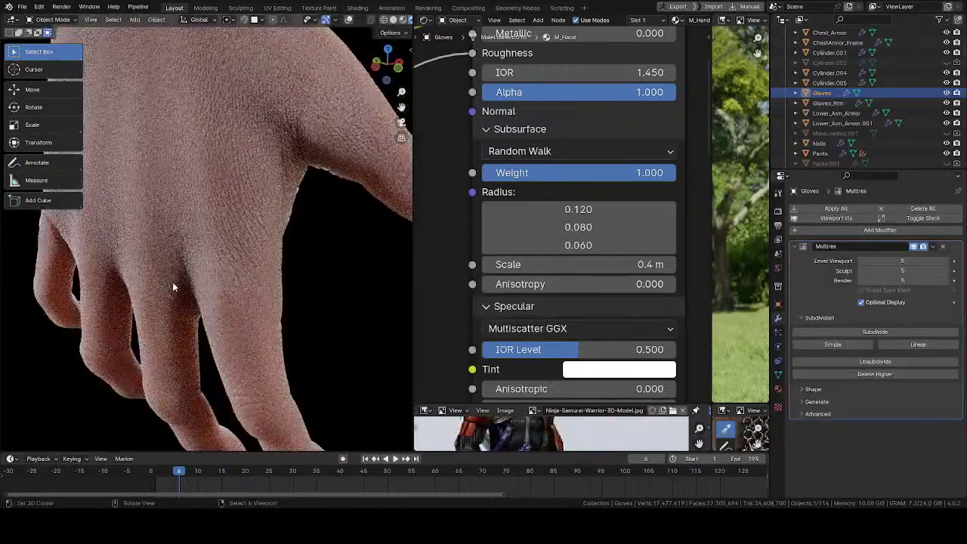
scroll(172, 288, "down", 5)
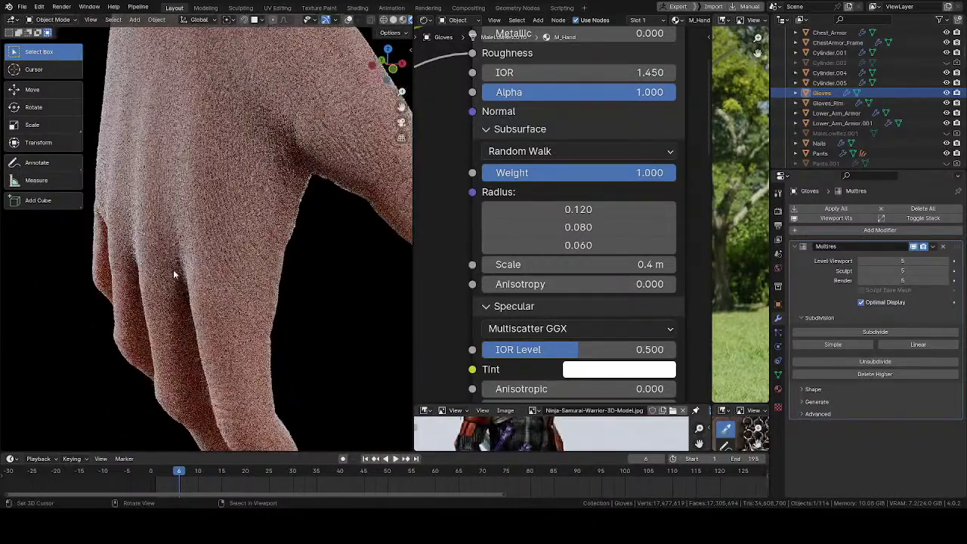
middle_click_drag(193, 272, 255, 168)
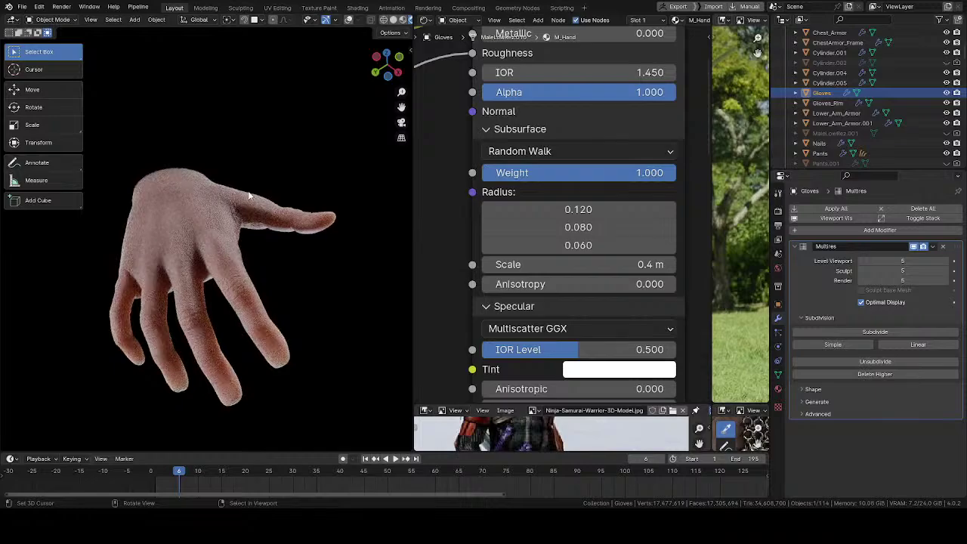
middle_click_drag(226, 244, 200, 248)
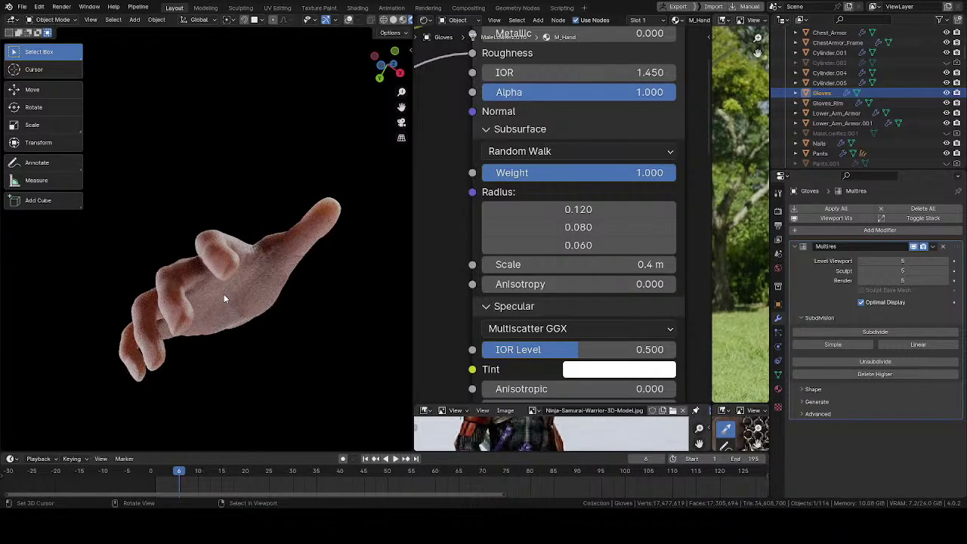
middle_click_drag(224, 294, 218, 269)
scroll(223, 278, "up", 5)
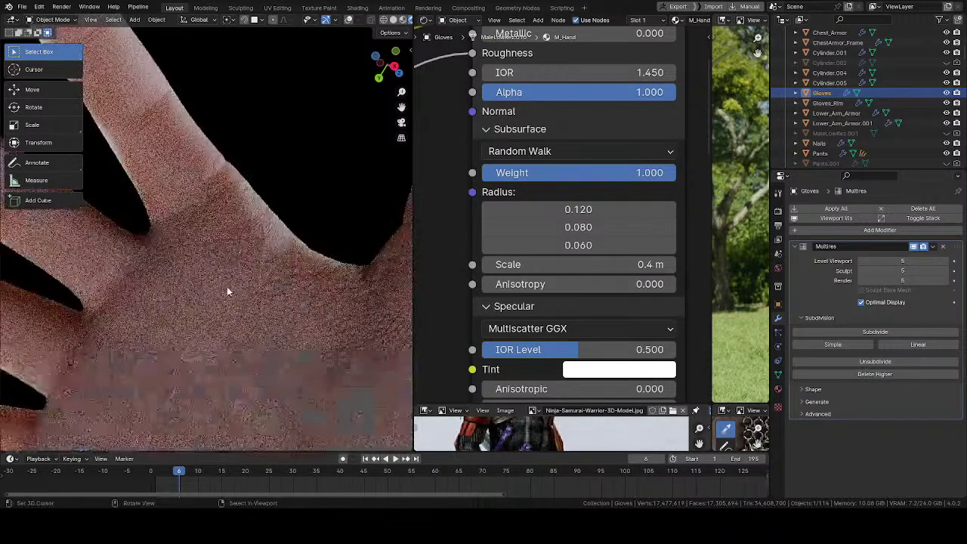
middle_click_drag(231, 302, 130, 310)
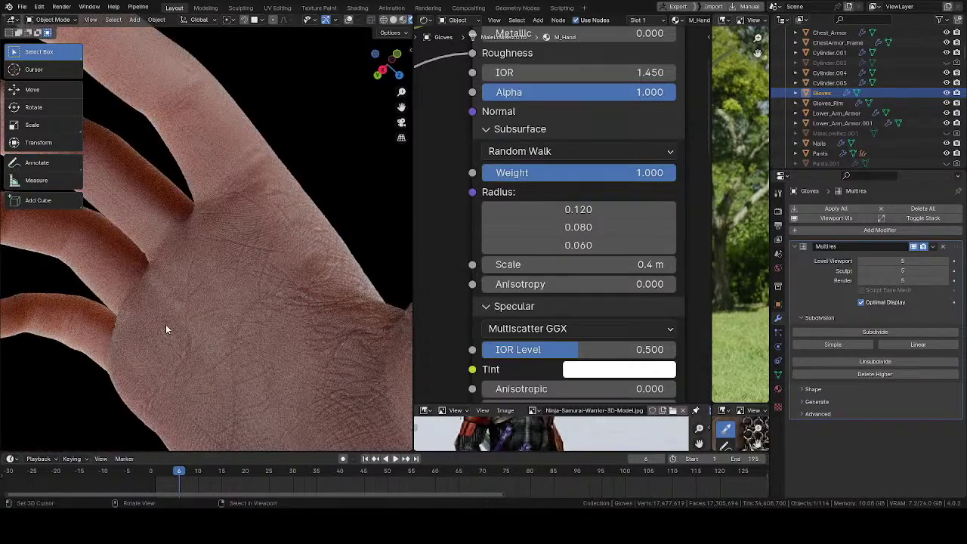
scroll(168, 330, "down", 5)
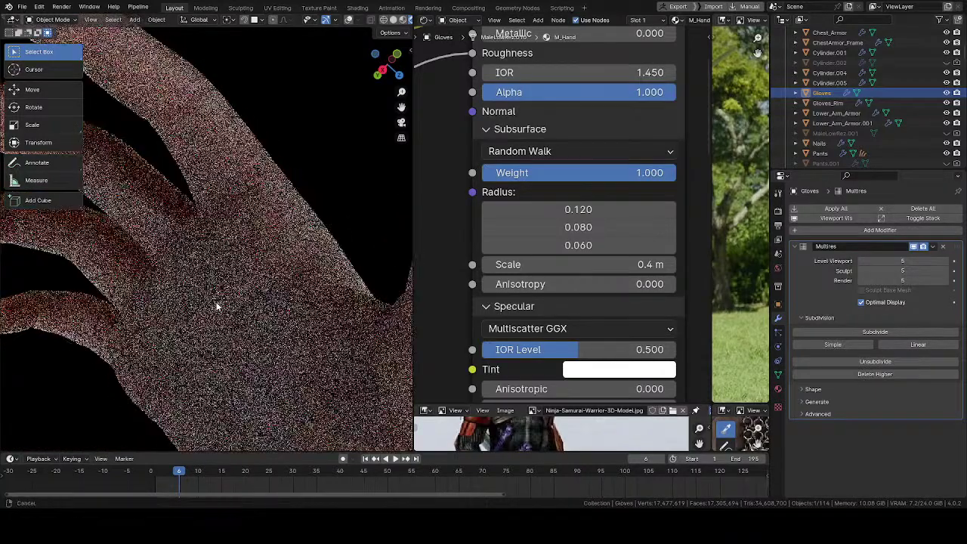
middle_click_drag(234, 270, 244, 151)
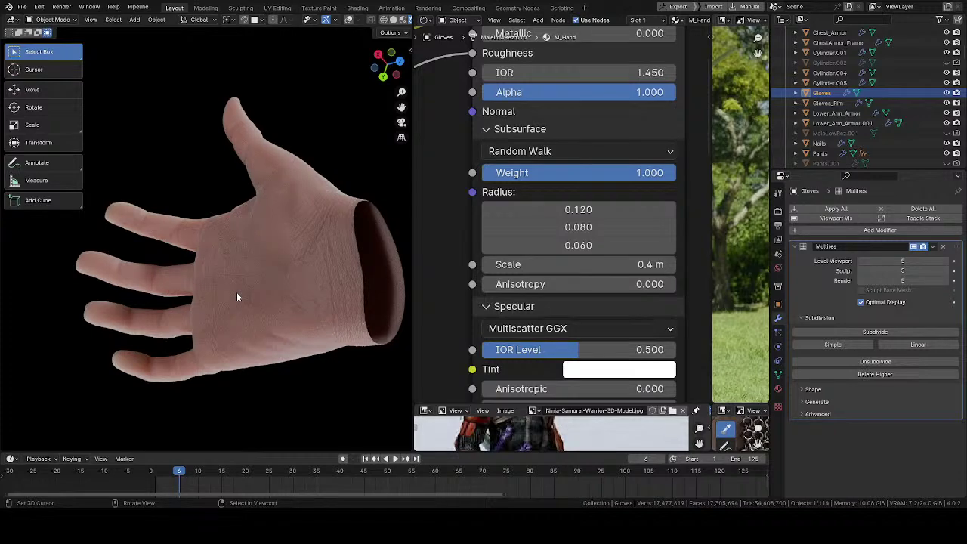
middle_click_drag(236, 293, 315, 302)
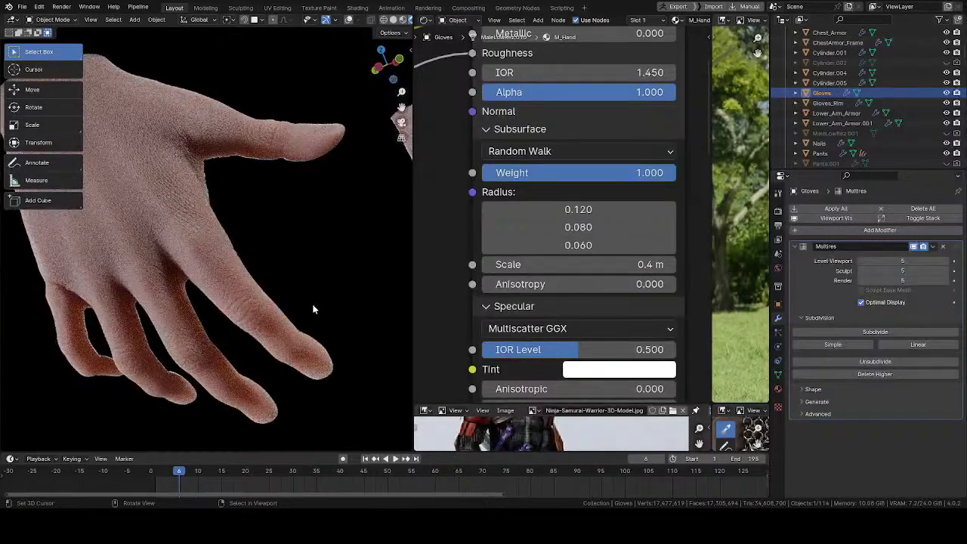
middle_click_drag(217, 274, 244, 305, "shift")
- Switch the hand mesh to solid shading and Texture Paint mode, and check the displacement detail along the index finger
key("z")
key("ctrl+Tab")
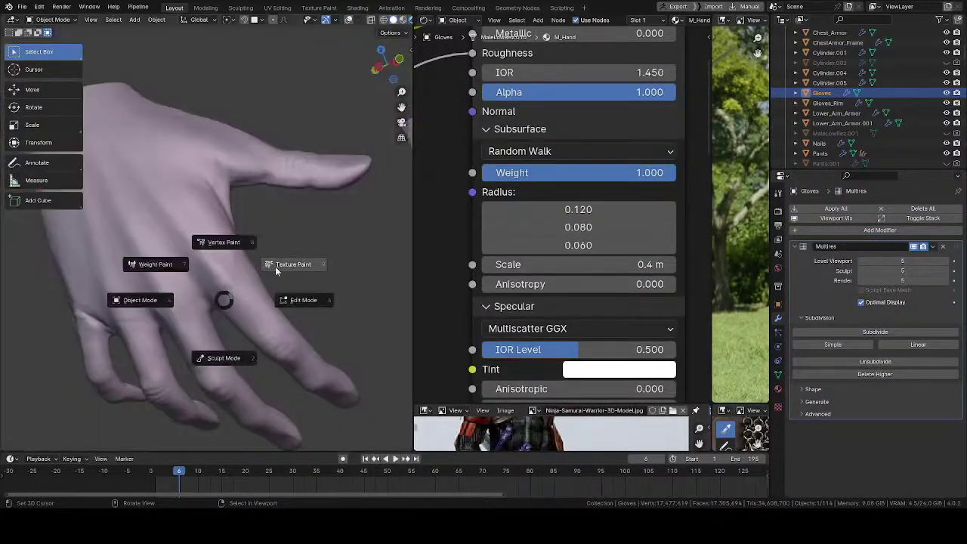
left_click(238, 277)
scroll(240, 212, "up", 6)
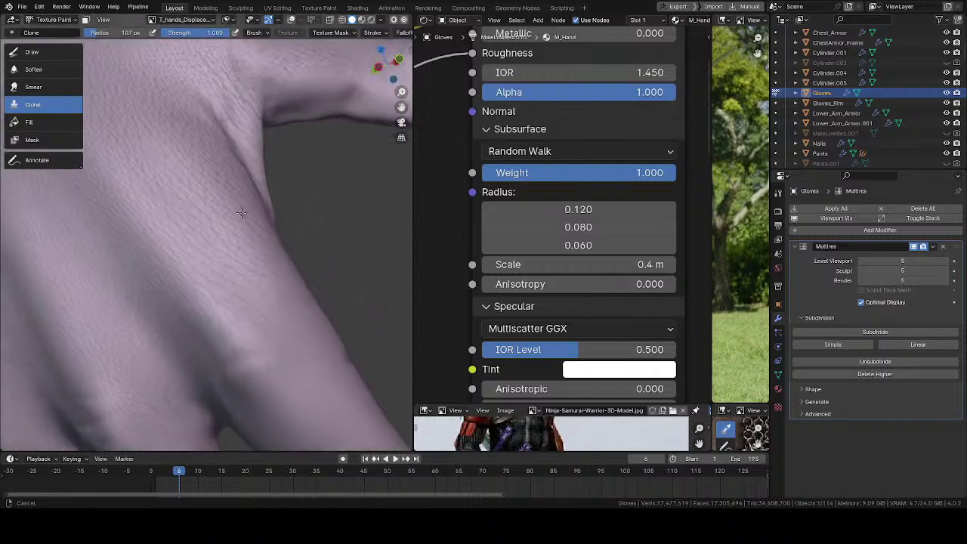
mouse_move(270, 259)
middle_mouse_down()
mouse_move(237, 341)
mouse_move(212, 302)
middle_mouse_up()
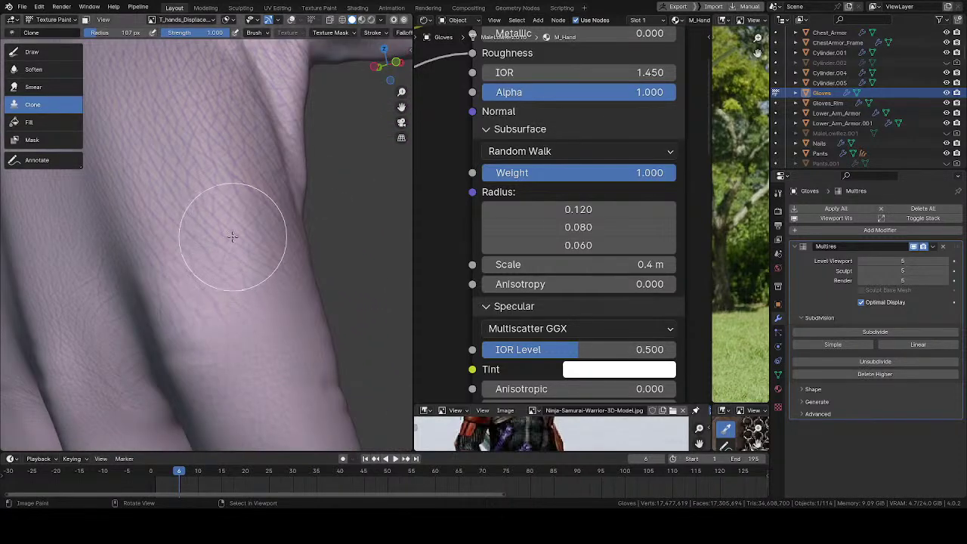
middle_click_drag(233, 229, 121, 258)
mouse_move(234, 119)
middle_mouse_down()
mouse_move(173, 185)
mouse_move(258, 205)
mouse_move(232, 188)
middle_mouse_up()
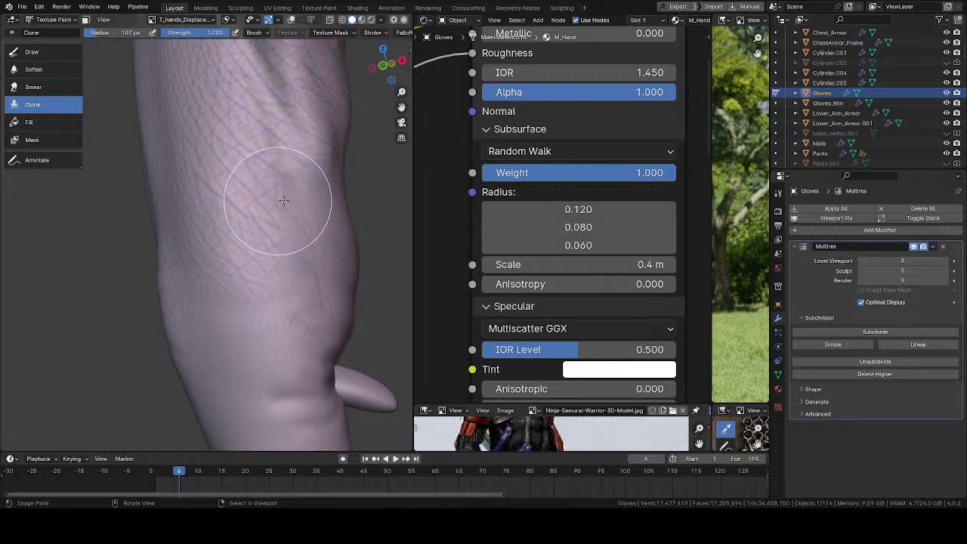
middle_click_drag(276, 166, 377, 86)
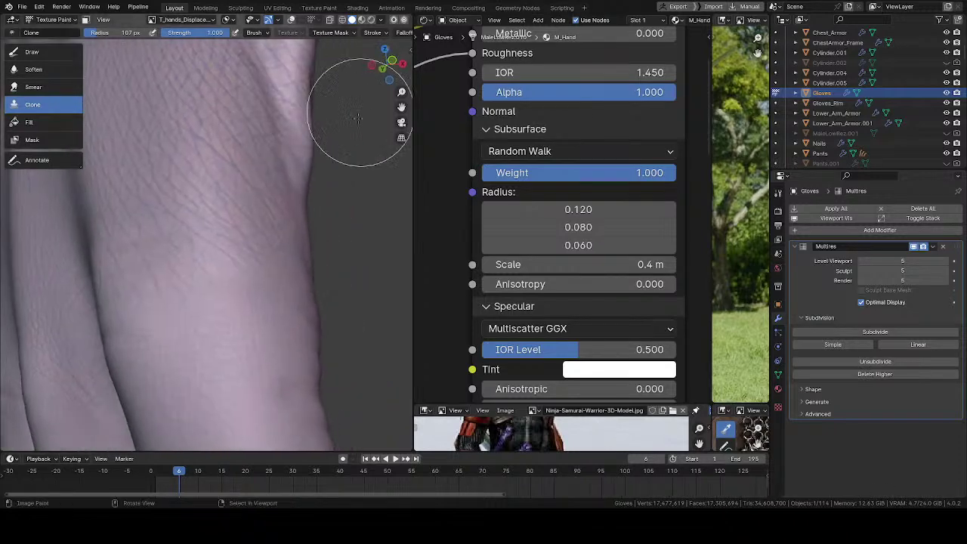
- Turn off cloning from the paint slot for the Clone brush and clone skin lines onto the smooth side of the outer finger's base
middle_click_drag(310, 361, 277, 233)
middle_click_drag(356, 315, 283, 323)
left_click(778, 193)
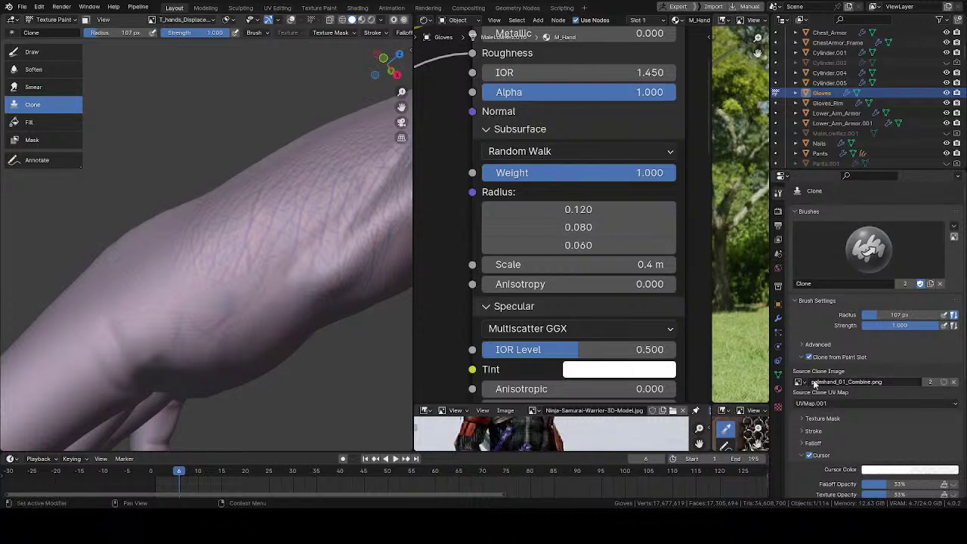
left_click(811, 358)
middle_click_drag(356, 302, 312, 184)
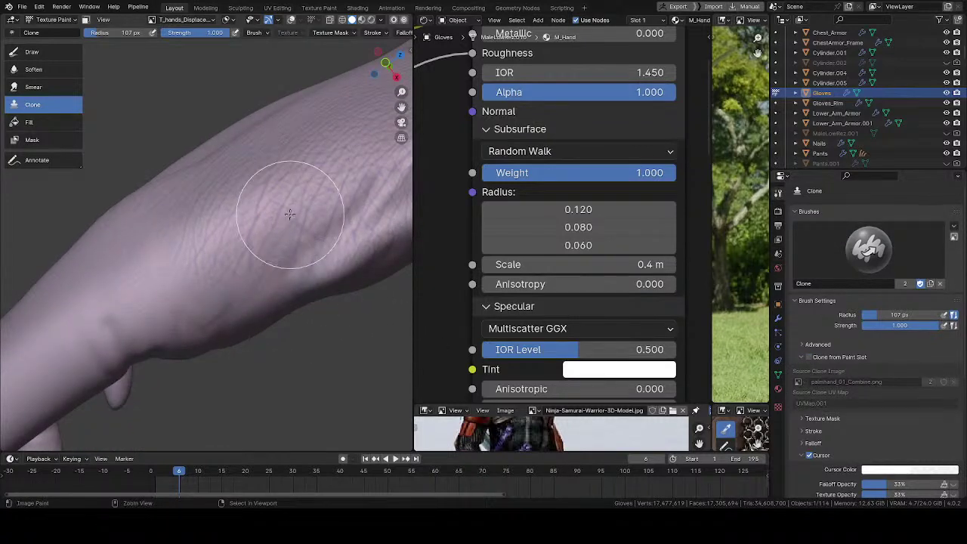
middle_click_drag(276, 211, 259, 227)
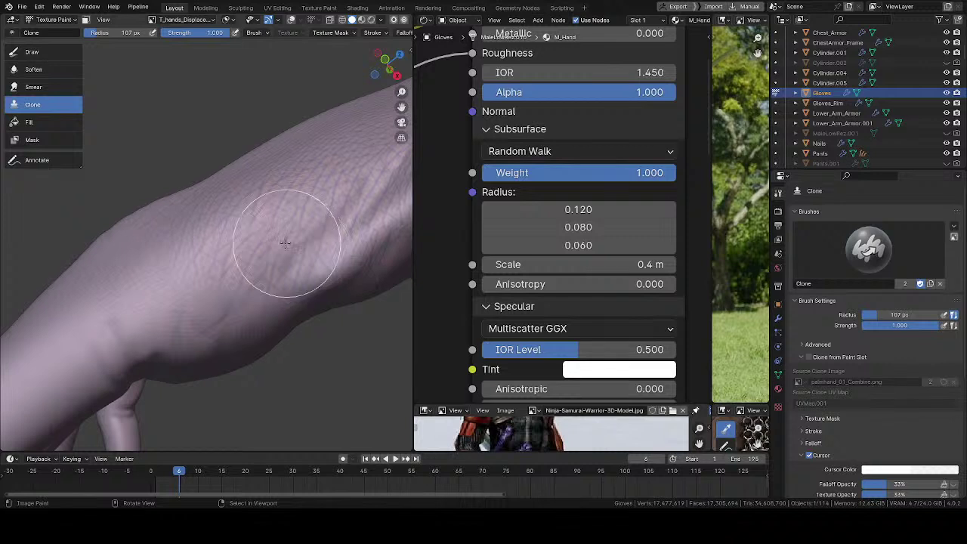
mouse_move(201, 276)
middle_mouse_down()
mouse_move(222, 255)
mouse_move(321, 321)
mouse_move(254, 302)
mouse_move(189, 242)
middle_mouse_up()
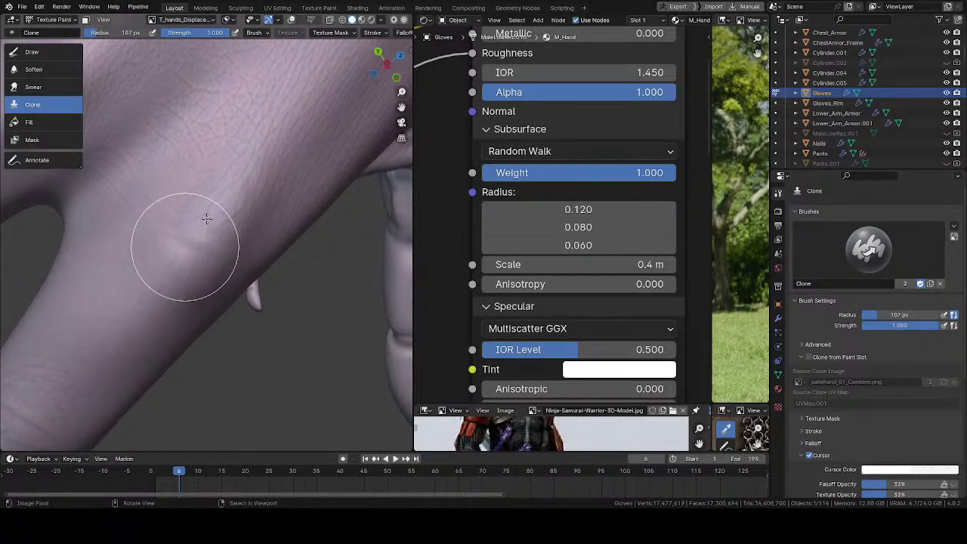
- Sample wrinkled skin from the back of the hand and clone it over the smooth knuckle at the outer finger's base
left_click(195, 126, "ctrl")
left_click(244, 198)
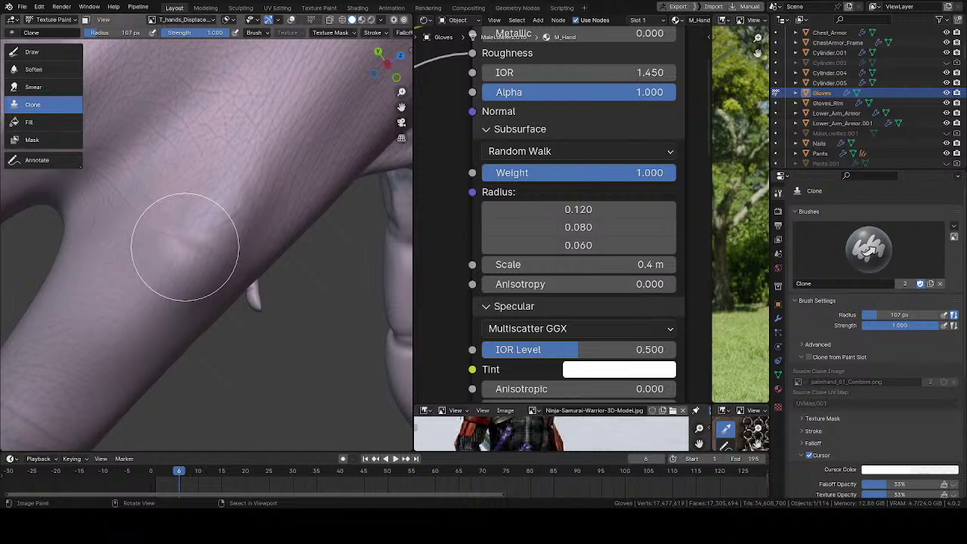
middle_click_drag(185, 247, 314, 307)
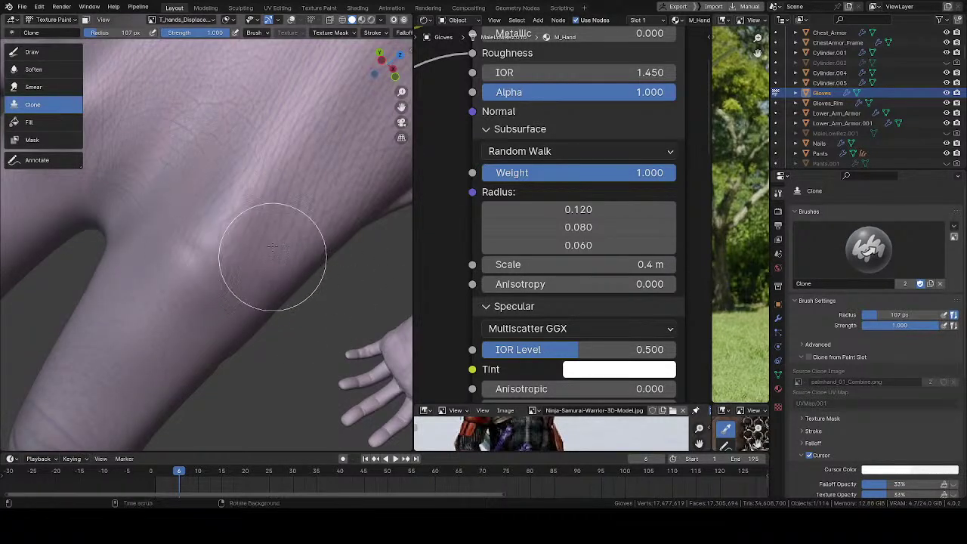
mouse_move(272, 255)
middle_mouse_down("alt")
mouse_move(298, 257)
mouse_move(272, 258)
mouse_move(287, 260)
mouse_move(287, 248)
middle_mouse_up("alt")
scroll(284, 240, "up", 2)
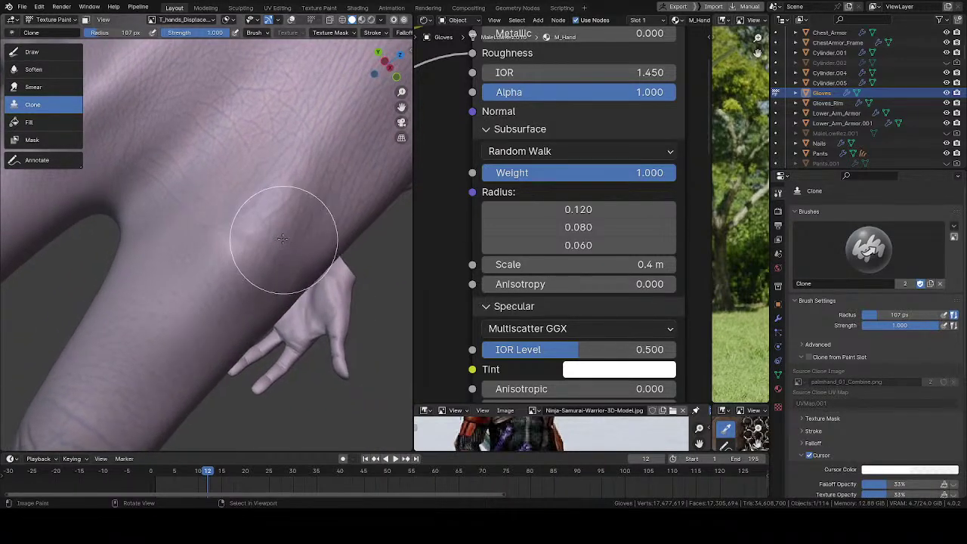
scroll(236, 195, "up", 2)
mouse_move(252, 183)
middle_mouse_down()
mouse_move(198, 125)
mouse_move(246, 175)
mouse_move(235, 201)
middle_mouse_up()
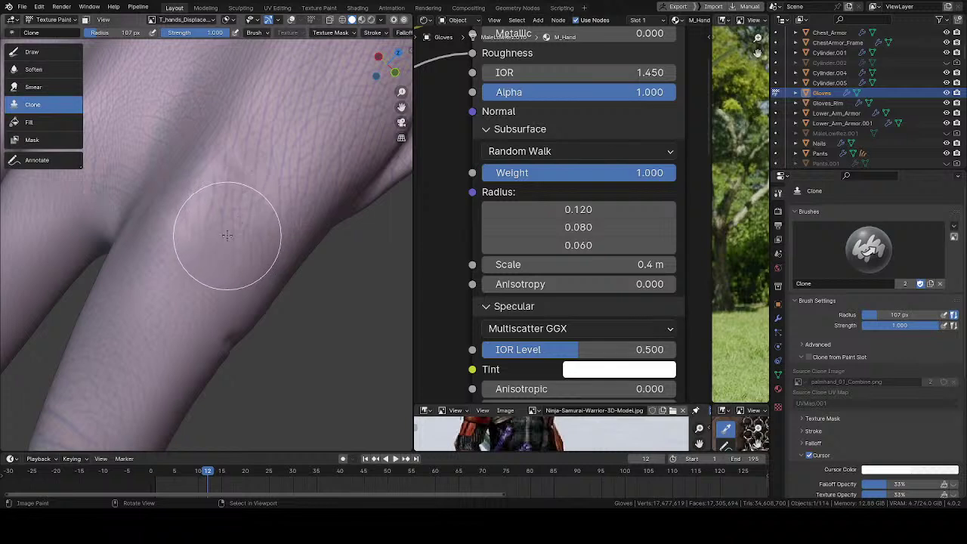
- Clone the long skin lines from the back of the hand down past the outer finger's knuckle
middle_click_drag(242, 199, 238, 129, "ctrl")
middle_click_drag(246, 180, 238, 198)
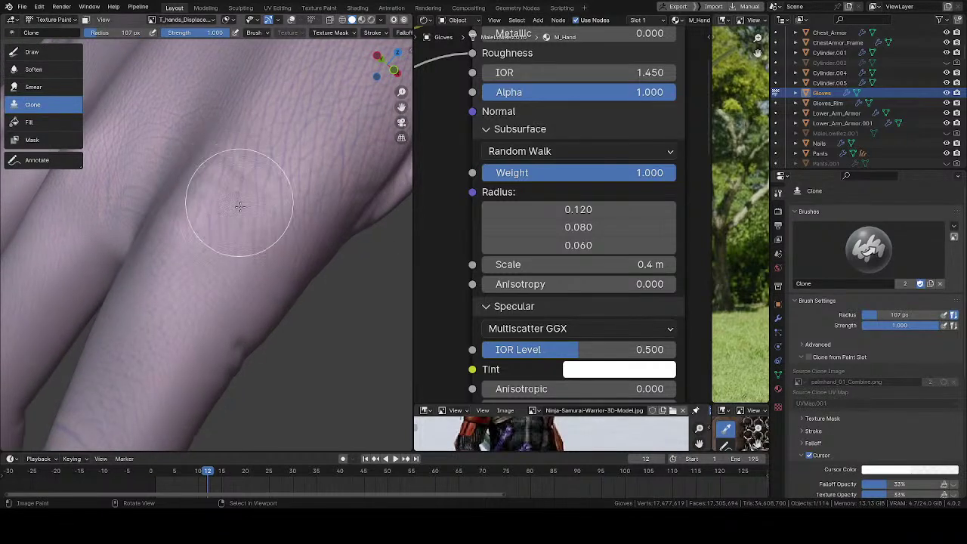
scroll(240, 196, "up", 1)
left_click(324, 157, "ctrl")
left_click_drag(246, 239, 239, 263)
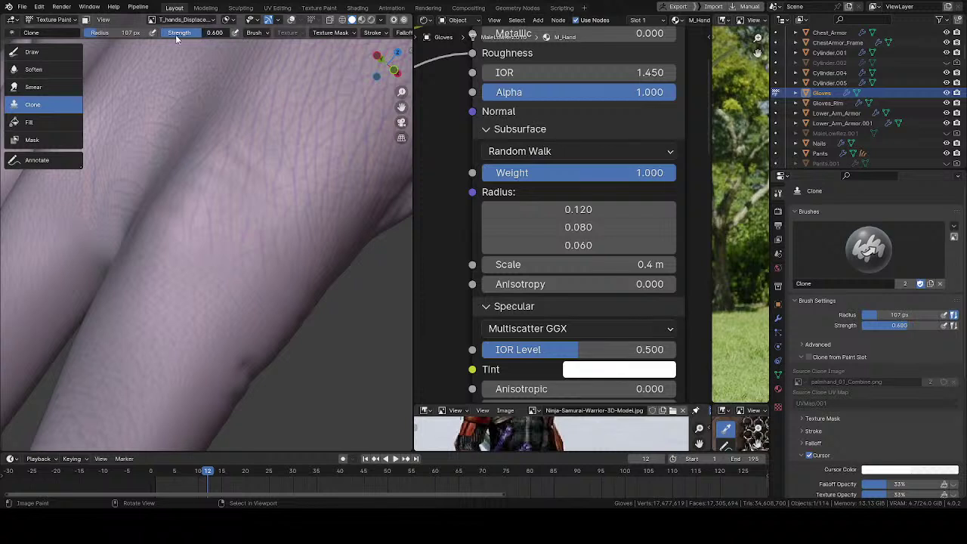
- Blend the skin lines at the knuckle with the Clone brush at 0.5 strength, and return the strength to 1
scroll(171, 34, "down", 1, "ctrl")
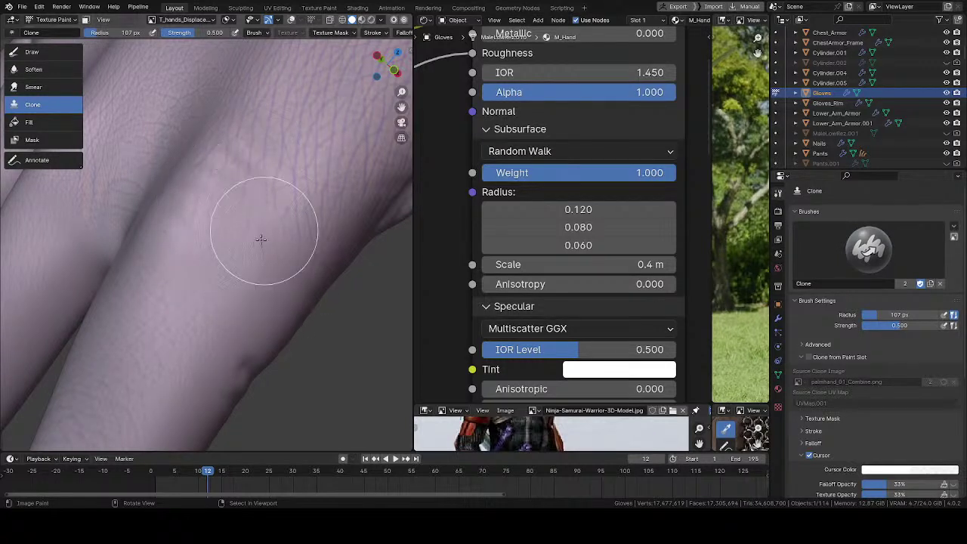
middle_click_drag(261, 240, 260, 118, "ctrl")
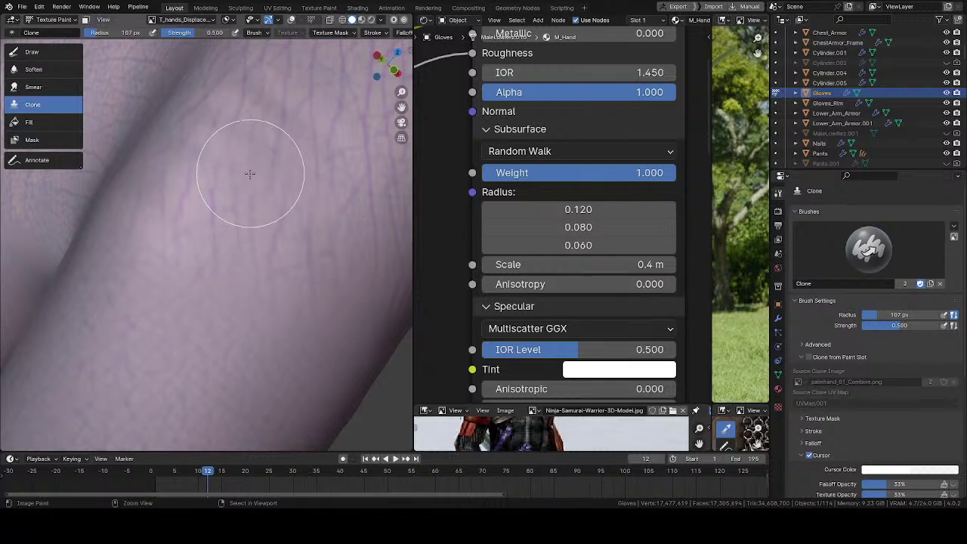
middle_click_drag(250, 174, 249, 253)
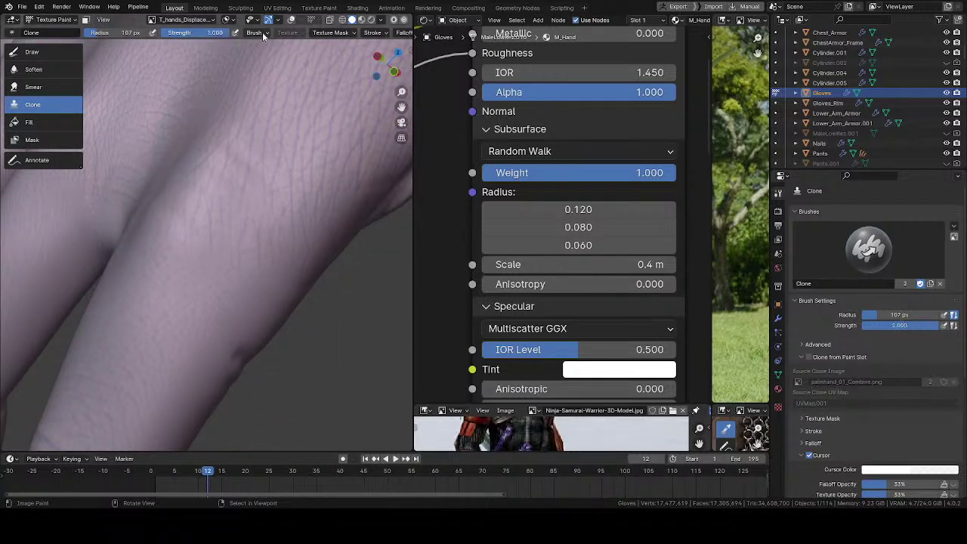
- Reduce the Clone brush radius to 42 px and clone fine lines into the smooth patches just below the knuckle
scroll(241, 209, "up", 2)
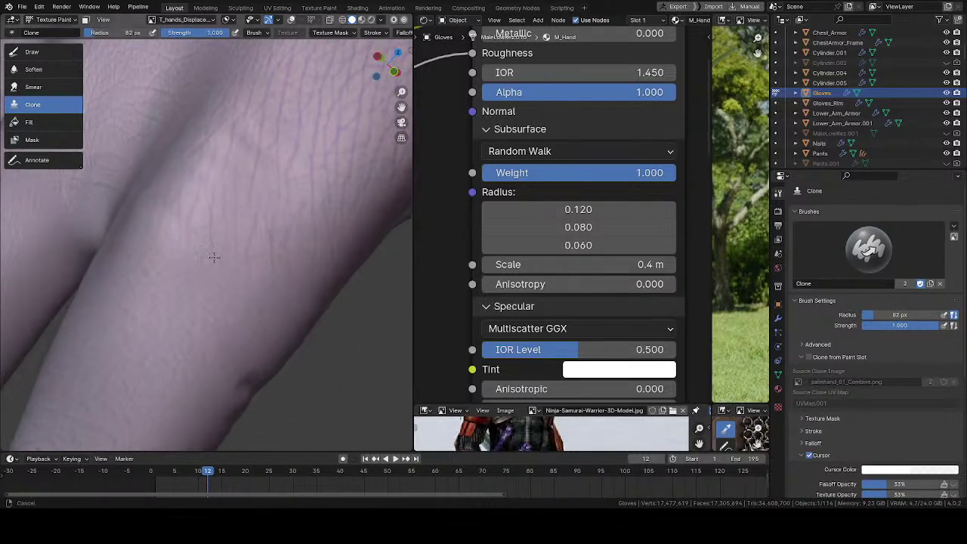
key("f")
left_click(151, 298)
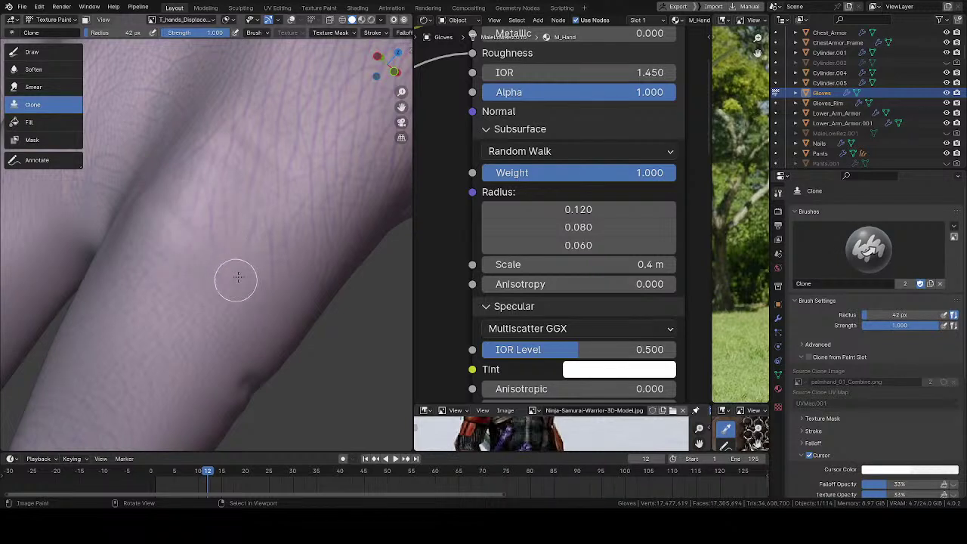
middle_click_drag(217, 232, 212, 199)
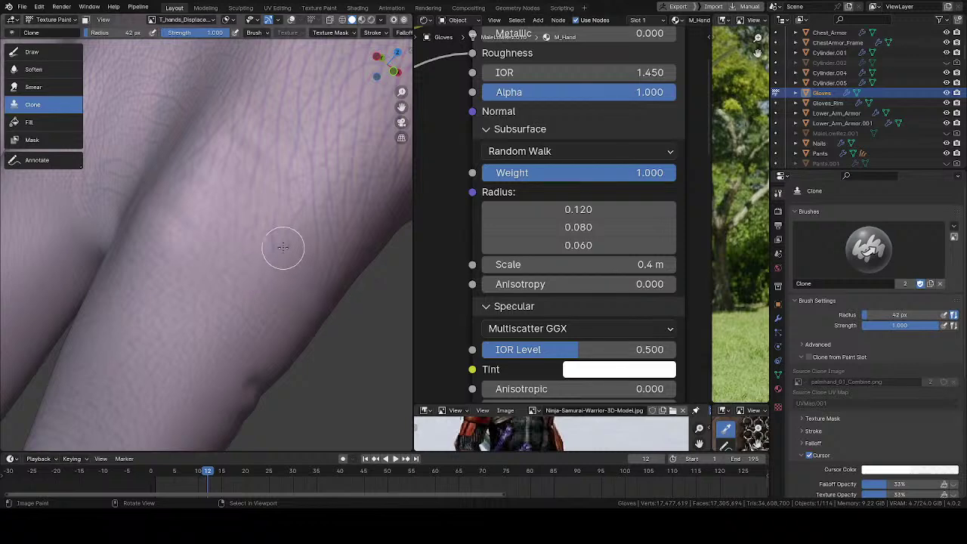
middle_click_drag(281, 256, 309, 272)
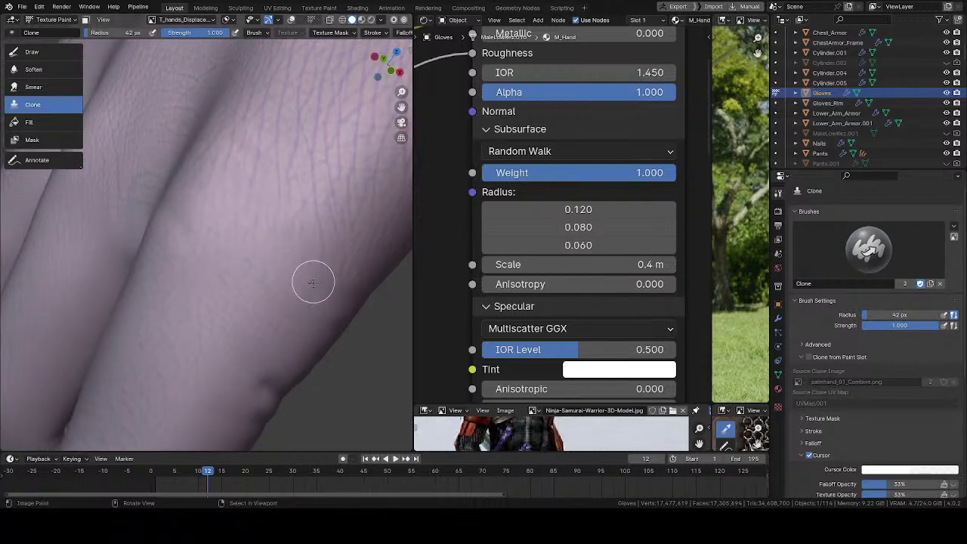
- Set the Clone brush radius to 59 px and clone skin lines across the transition between knuckle and finger
scroll(295, 243, "down", 2)
scroll(258, 197, "up", 2)
mouse_move(258, 198)
middle_mouse_down()
mouse_move(302, 231)
mouse_move(292, 233)
middle_mouse_up()
key("f")
left_click(270, 234)
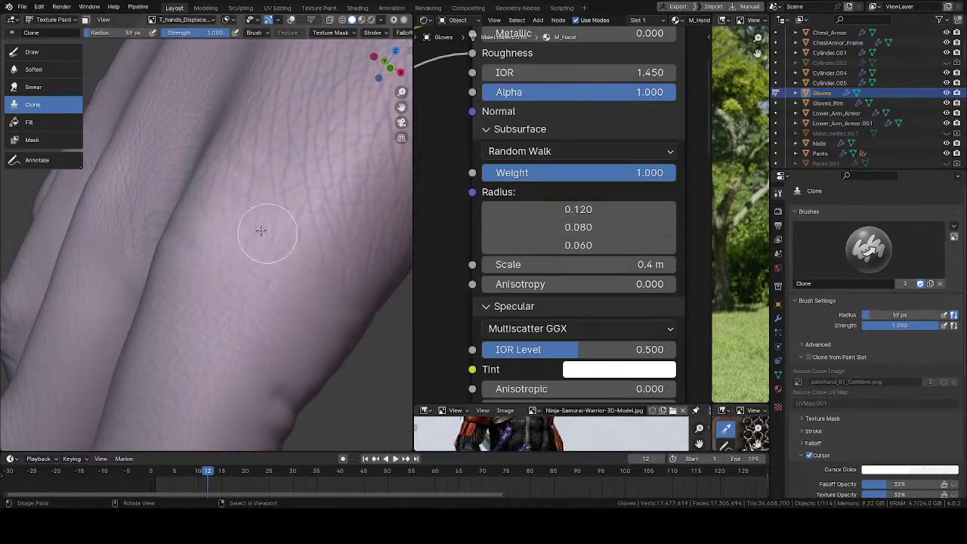
middle_click_drag(254, 192, 270, 100)
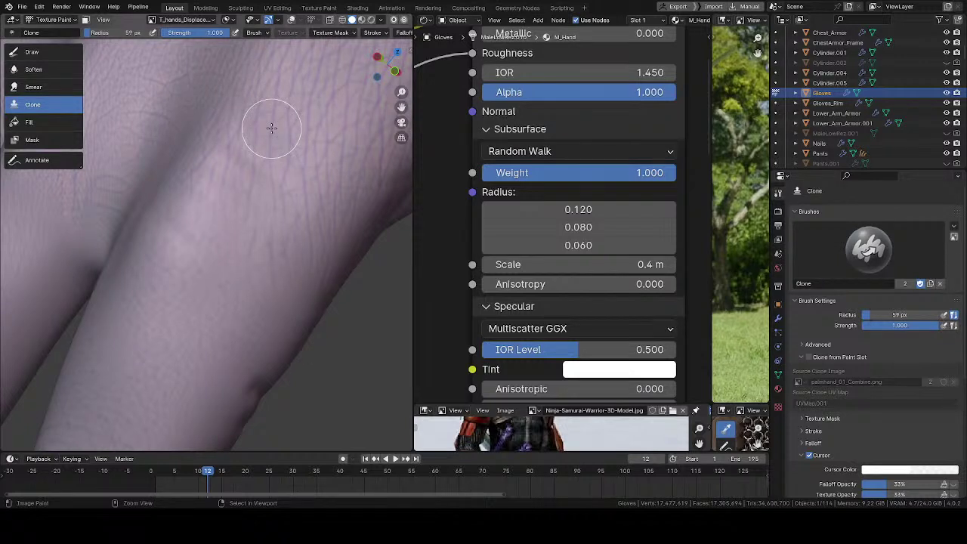
- Clone skin texture over the inner side of the knuckle, close to the gap with the neighbouring finger
middle_click_drag(272, 130, 265, 133)
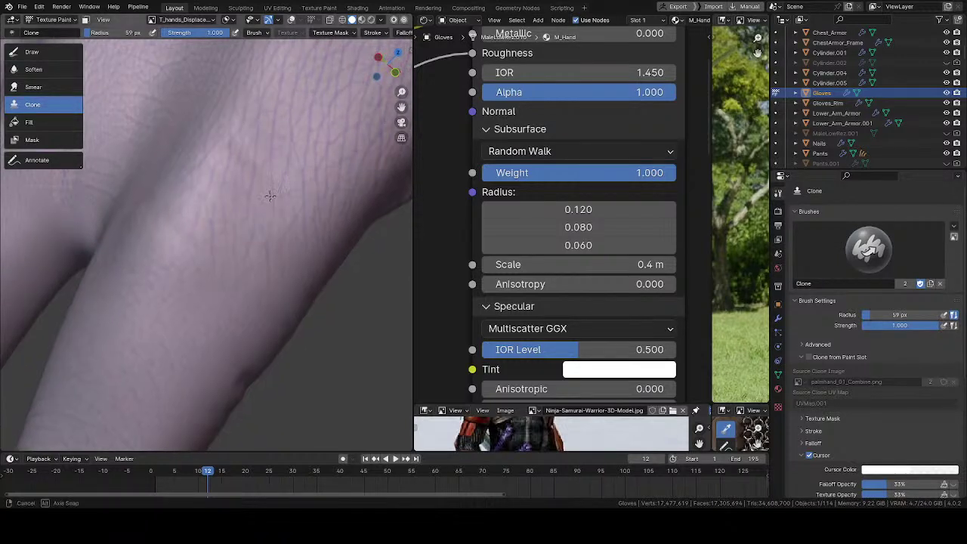
middle_click_drag(262, 168, 237, 167)
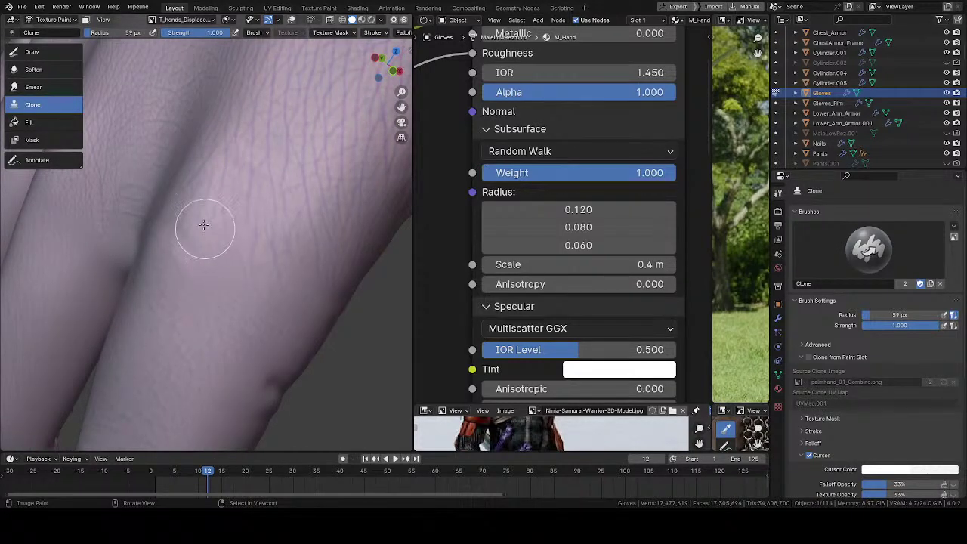
middle_click_drag(258, 198, 179, 119)
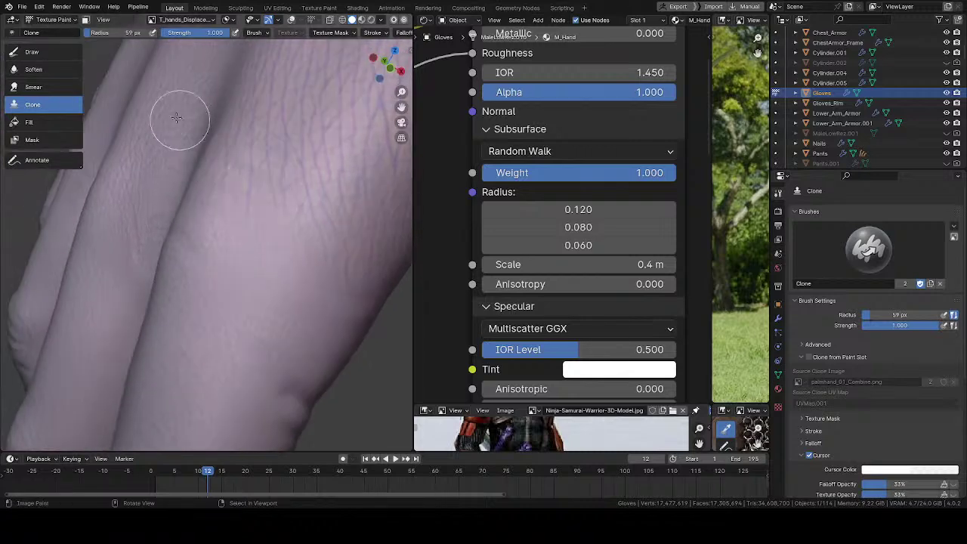
middle_click_drag(199, 189, 239, 277)
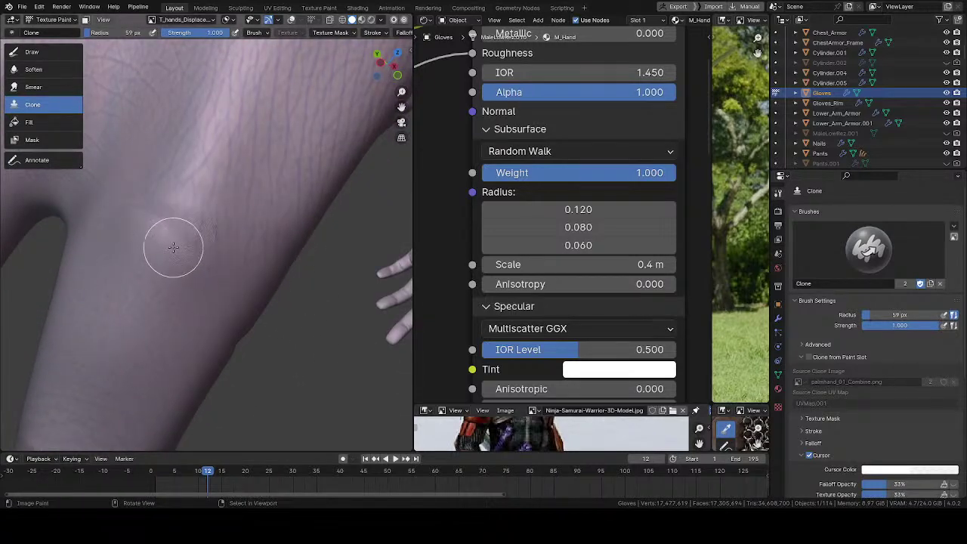
mouse_move(194, 244)
middle_mouse_down()
mouse_move(222, 186)
mouse_move(199, 319)
middle_mouse_up()
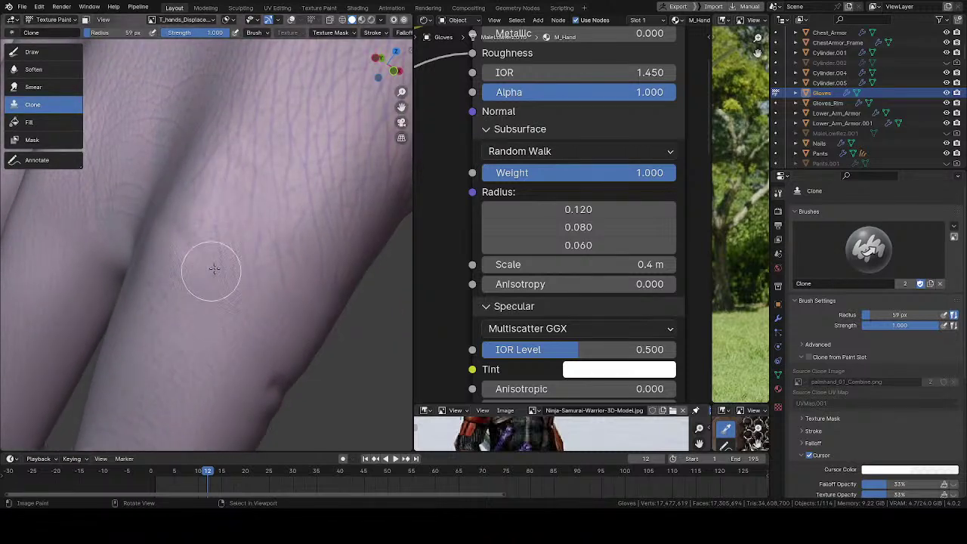
- Enlarge the Clone brush radius to 89 px and clone broader skin detail around the knuckle and the finger's side
middle_click_drag(264, 173, 292, 173)
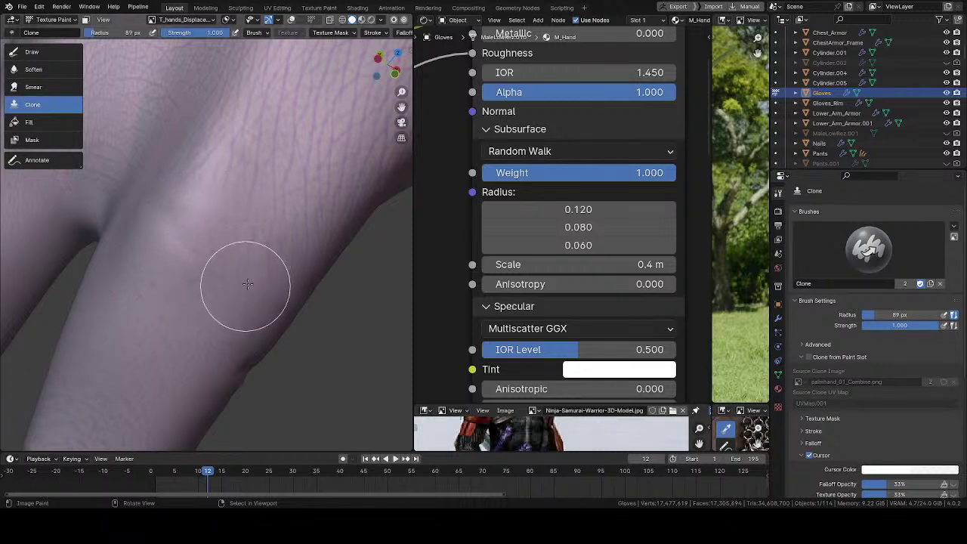
middle_click_drag(248, 162, 257, 198)
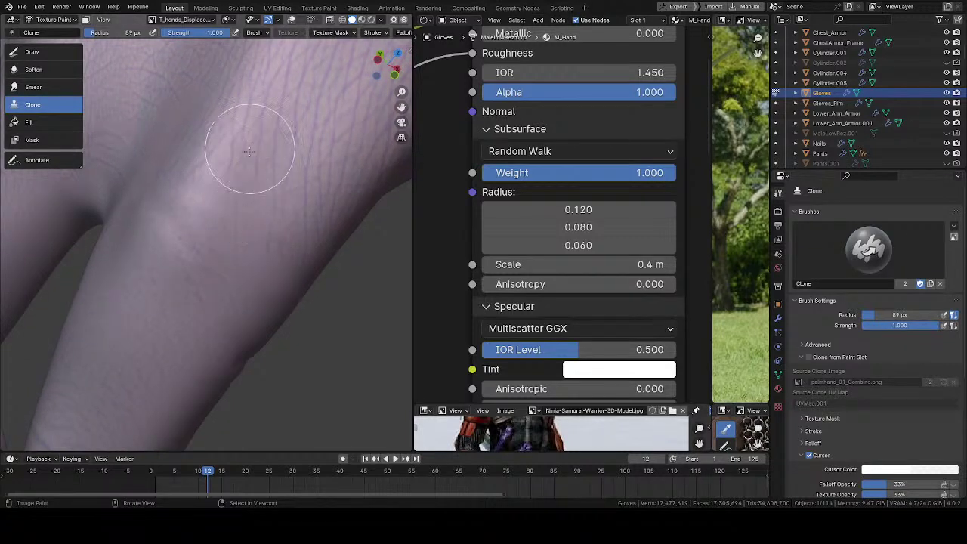
mouse_move(253, 151)
middle_mouse_down()
mouse_move(222, 196)
mouse_move(256, 193)
mouse_move(311, 222)
mouse_move(326, 266)
middle_mouse_up()
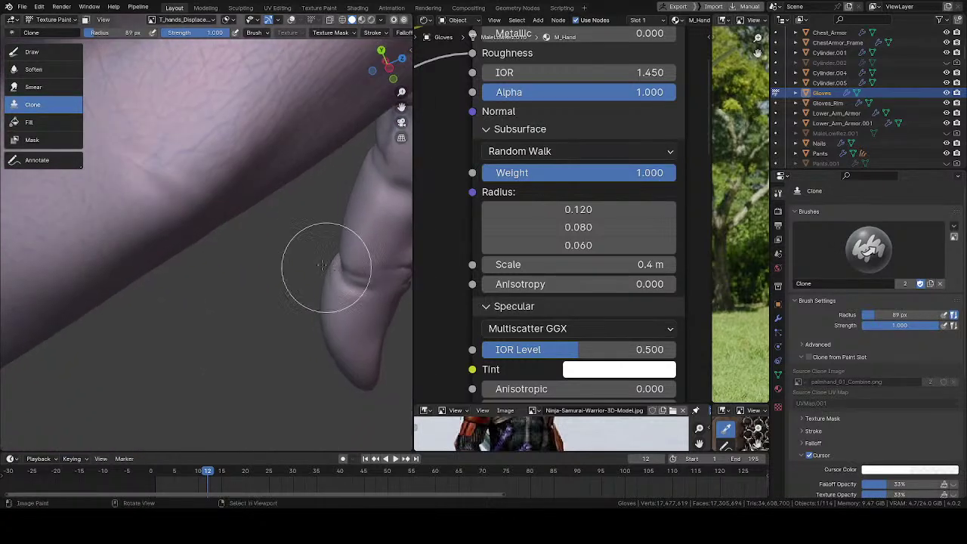
middle_click_drag(197, 206, 234, 251, "shift")
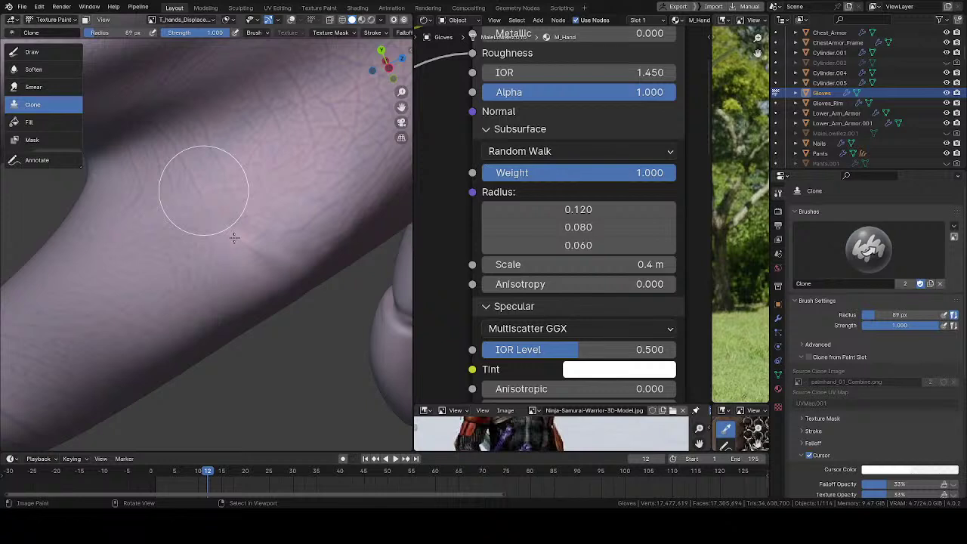
middle_click_drag(231, 233, 270, 253)
- Clone skin creases onto the smooth web between the outer finger and its neighbour
mouse_move(204, 175)
middle_mouse_down()
mouse_move(216, 129)
mouse_move(231, 129)
mouse_move(249, 227)
mouse_move(251, 150)
mouse_move(173, 244)
mouse_move(204, 168)
middle_mouse_up()
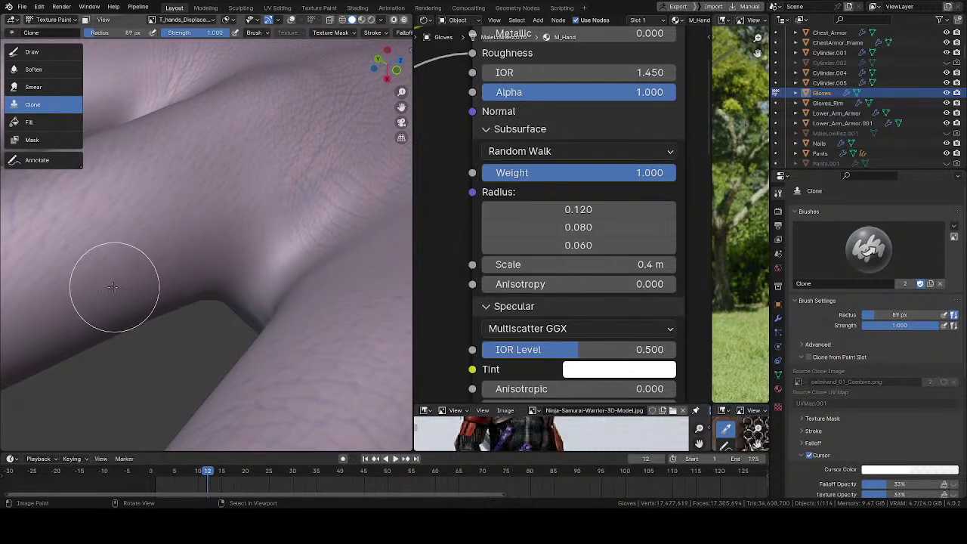
mouse_move(160, 226)
middle_mouse_down()
mouse_move(174, 198)
mouse_move(195, 226)
middle_mouse_up()
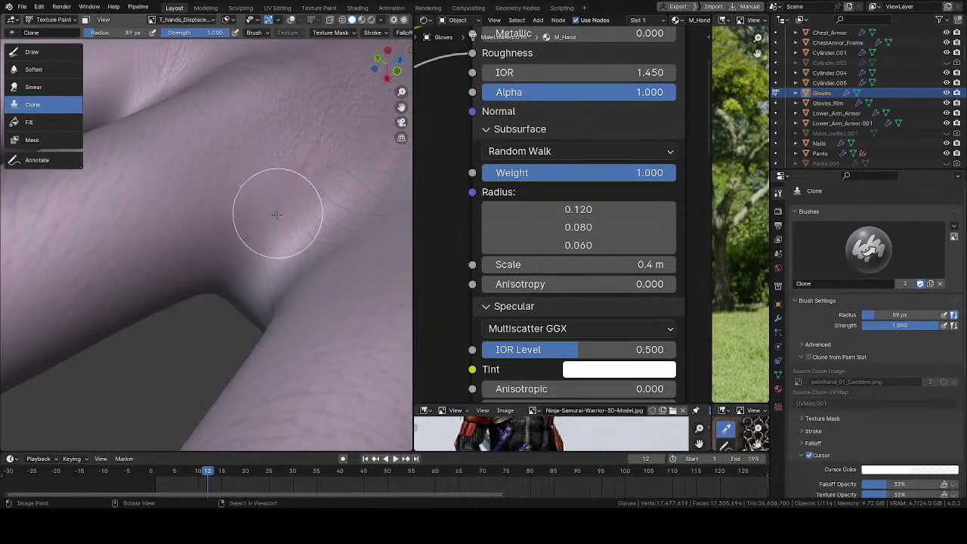
middle_click_drag(266, 270, 189, 302)
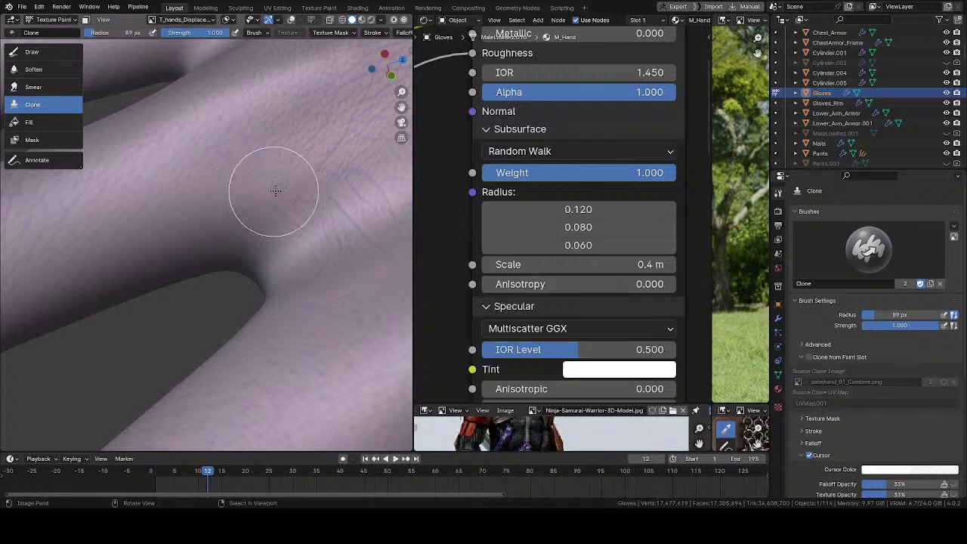
mouse_move(279, 186)
middle_mouse_down()
mouse_move(237, 349)
mouse_move(269, 405)
middle_mouse_up()
- Clone skin texture along the outer side of the finger's base, around the small dimple near its lower edge
mouse_move(268, 259)
middle_mouse_down()
mouse_move(216, 156)
mouse_move(193, 216)
mouse_move(156, 184)
mouse_move(204, 249)
mouse_move(237, 206)
mouse_move(211, 168)
middle_mouse_up()
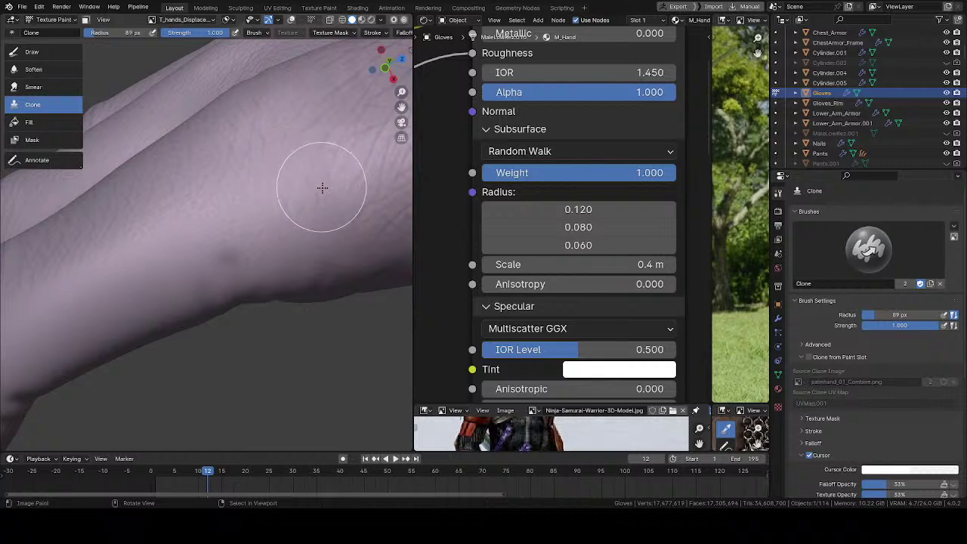
middle_click_drag(270, 225, 283, 232)
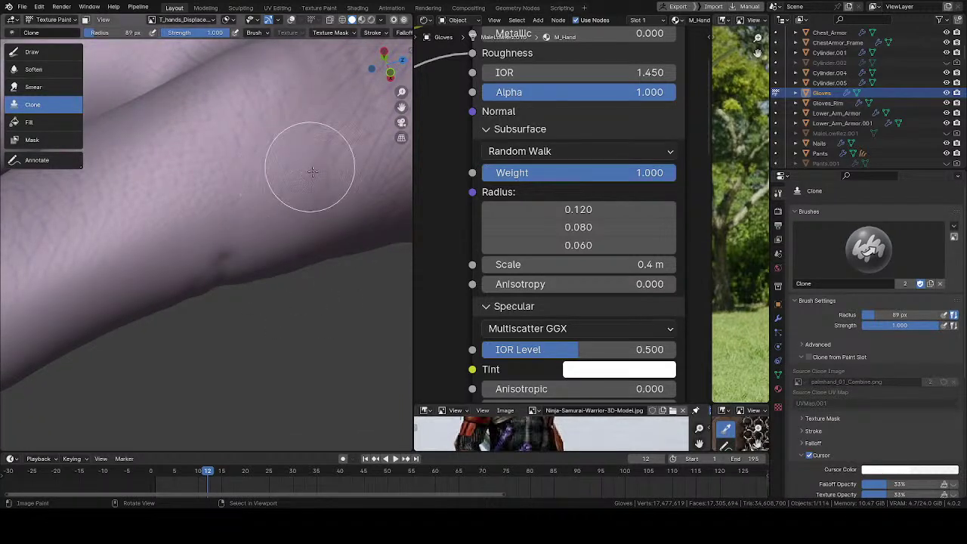
middle_click_drag(313, 172, 236, 253, "ctrl")
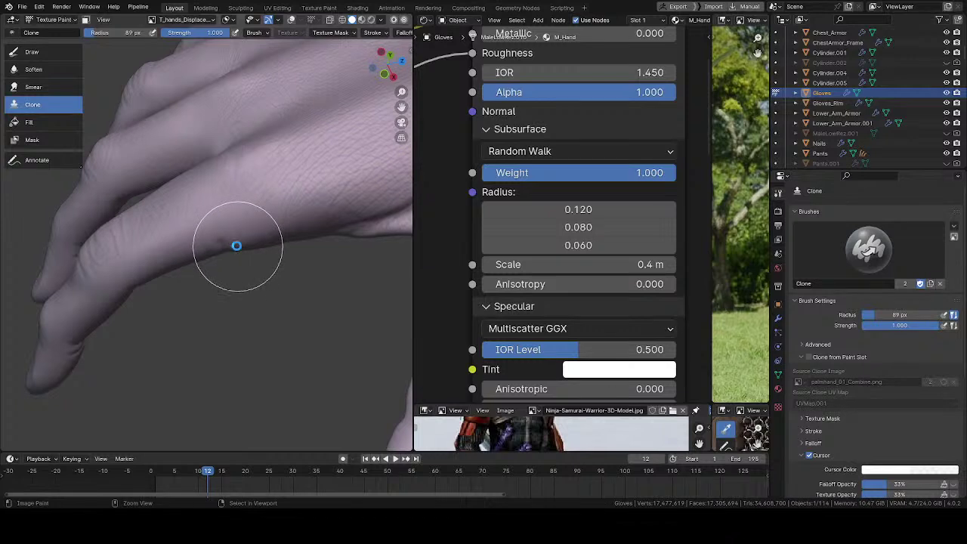
- Examine the finger joints and the side of the finger for remaining smooth areas, and save the project
key("ctrl+s")
key("q")
mouse_move(244, 219)
middle_mouse_down()
mouse_move(254, 215)
mouse_move(244, 280)
mouse_move(259, 173)
mouse_move(270, 205)
mouse_move(250, 184)
mouse_move(280, 199)
mouse_move(268, 122)
mouse_move(357, 247)
middle_mouse_up()
scroll(270, 179, "up", 5)
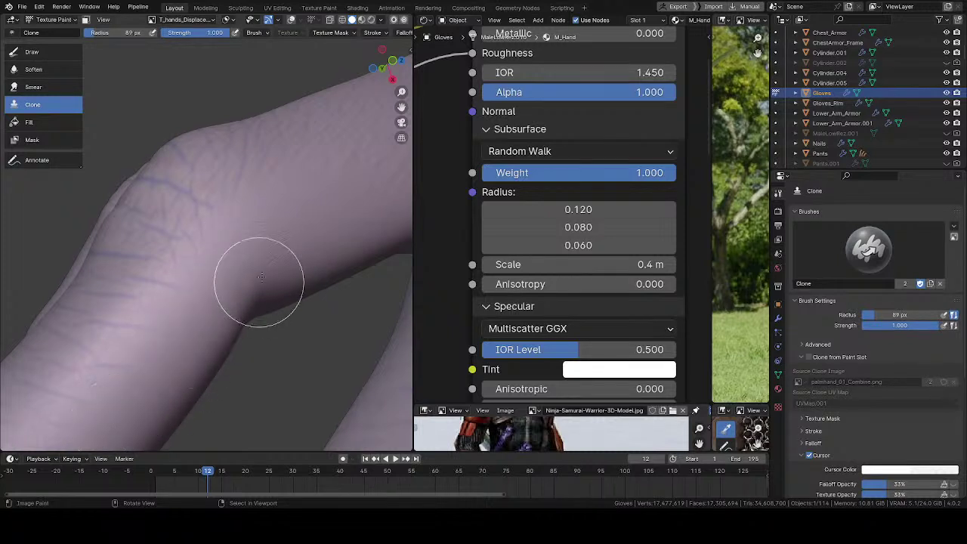
mouse_move(260, 277)
middle_mouse_down()
mouse_move(308, 246)
mouse_move(217, 114)
middle_mouse_up()
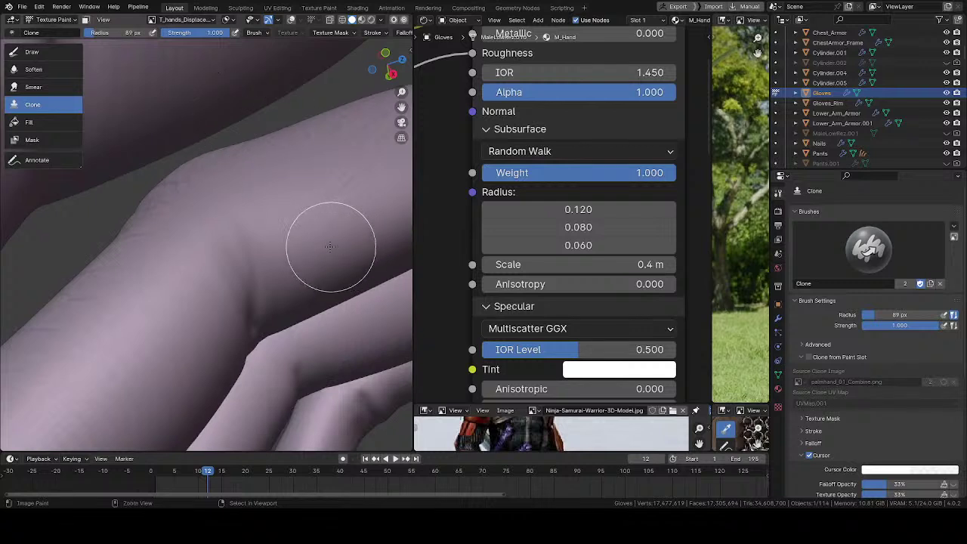
mouse_move(357, 193)
middle_mouse_down()
mouse_move(242, 173)
mouse_move(301, 195)
mouse_move(270, 162)
middle_mouse_up()
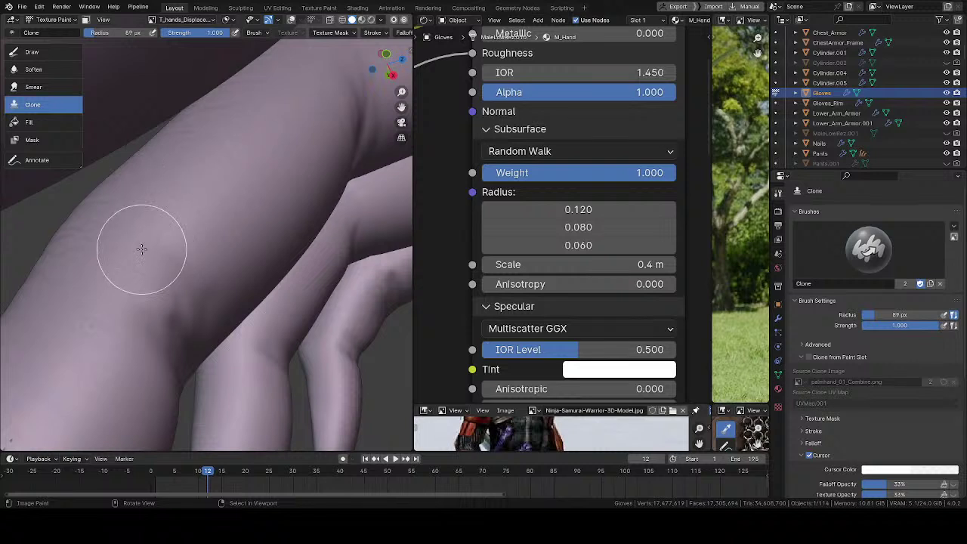
mouse_move(125, 252)
middle_mouse_down()
mouse_move(252, 276)
mouse_move(216, 222)
mouse_move(233, 236)
mouse_move(220, 255)
middle_mouse_up()
key("ctrl+s")
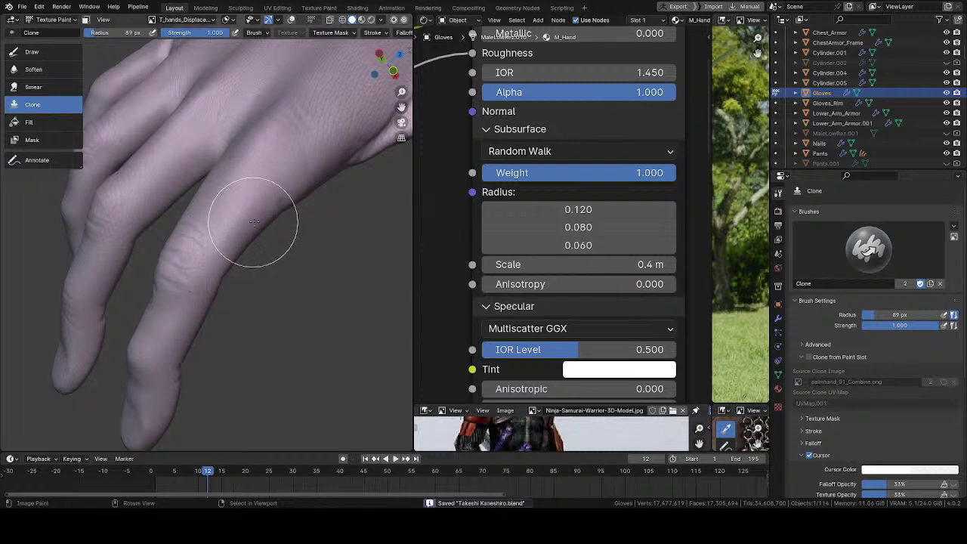
- Switch the Gloves object from Texture Paint to Object Mode and show the hand in rendered shading
middle_click_drag(252, 216, 232, 223)
key("q")
left_click(201, 227)
scroll(215, 231, "down", 3)
key("ctrl+Tab")
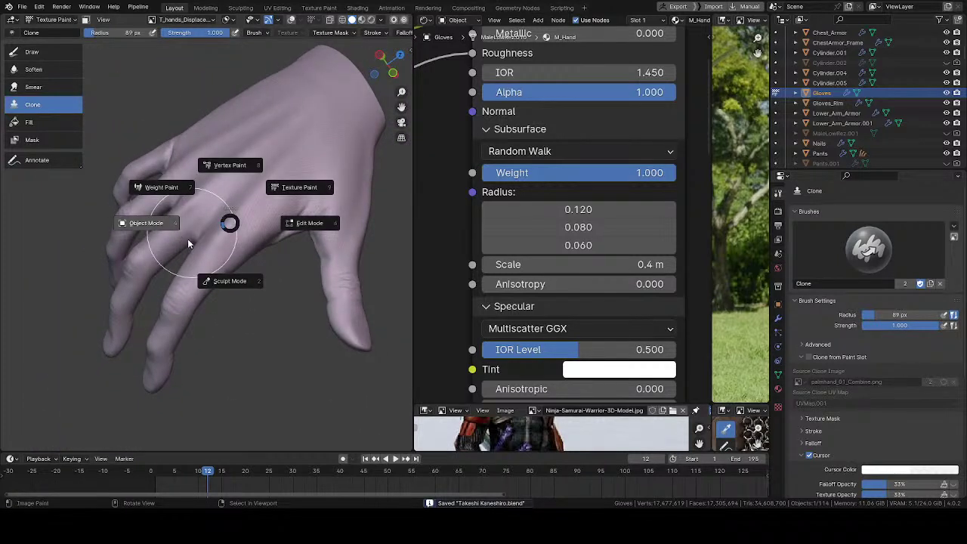
left_click(188, 241)
middle_click_drag(197, 254, 201, 238)
key("z")
left_click(259, 201)
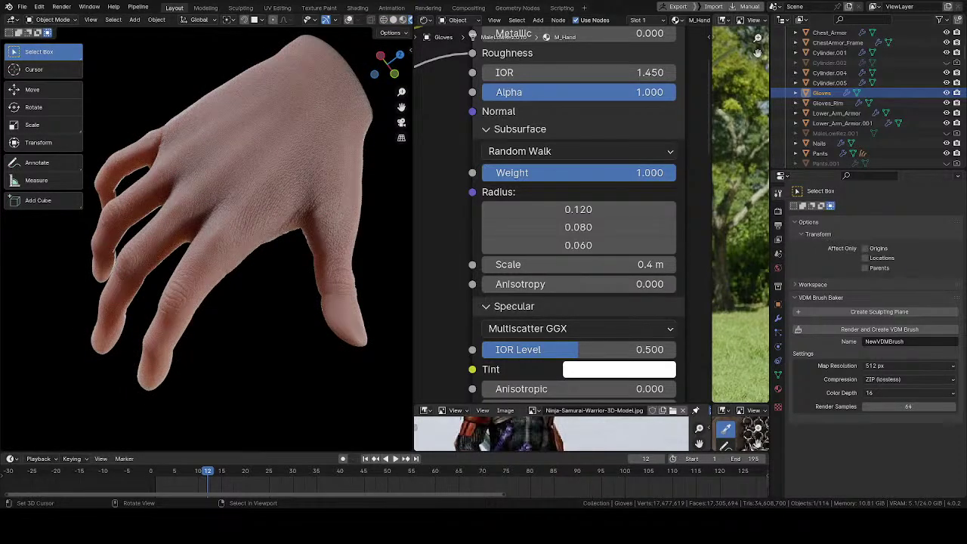
- Examine the rendered skin detail on the back of the hand and fingers, and save the project
middle_click_drag(272, 291, 343, 293)
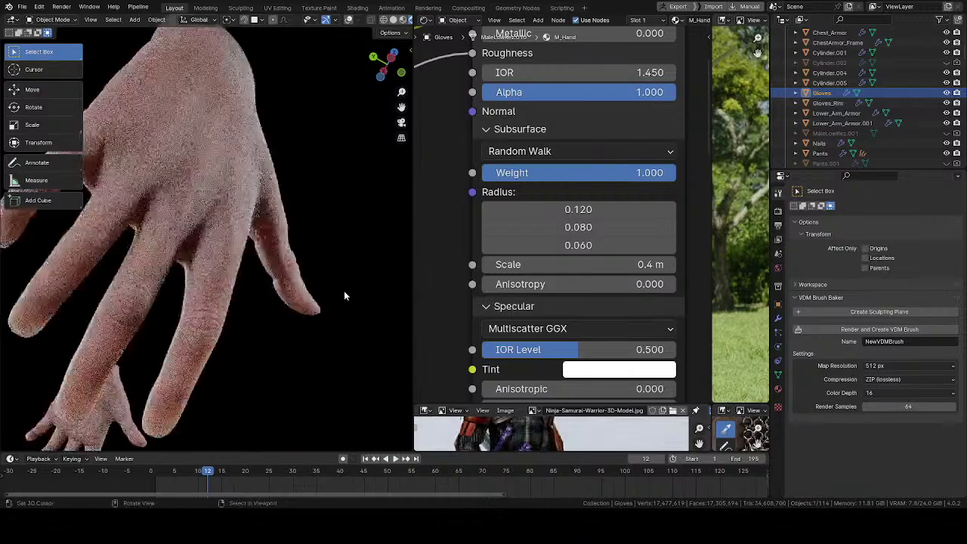
middle_click_drag(266, 266, 344, 294)
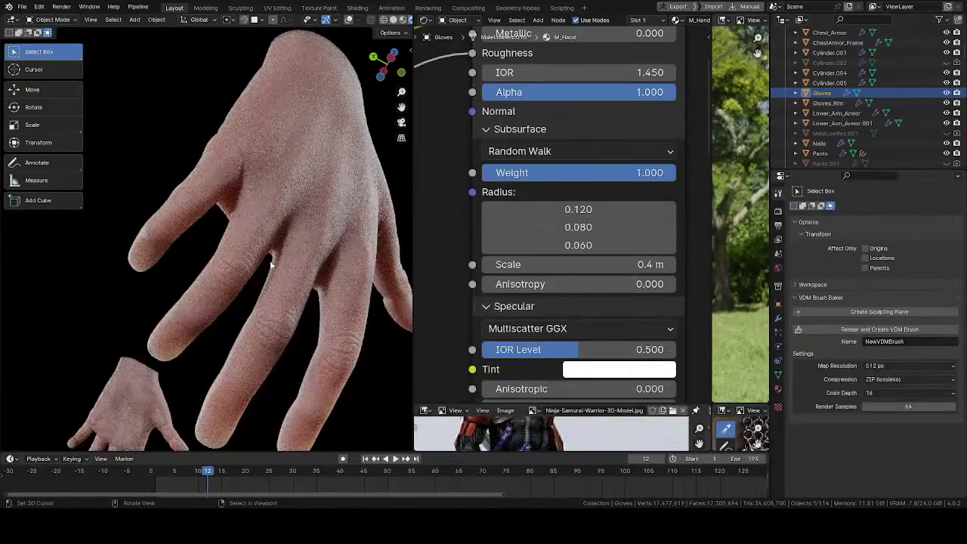
scroll(270, 262, "up", 6)
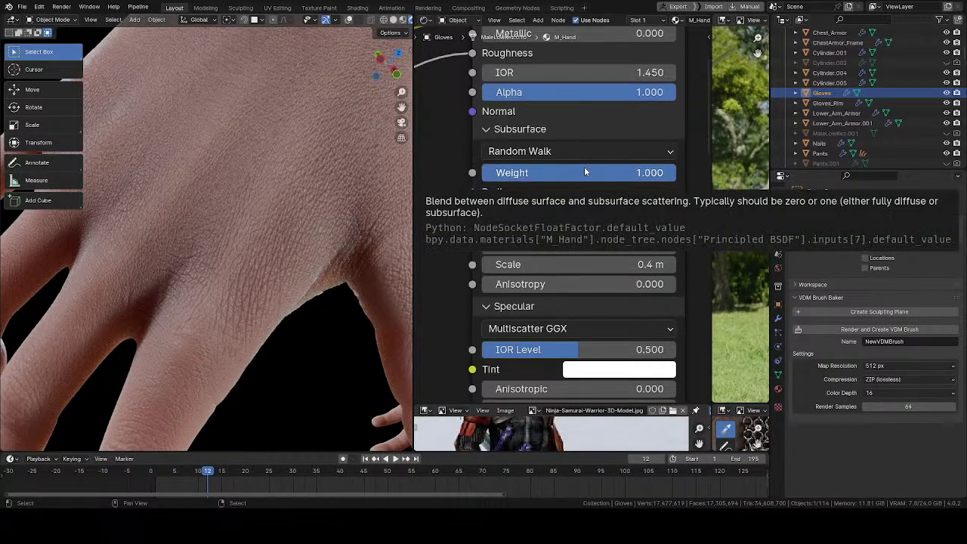
middle_click_drag(278, 257, 199, 216)
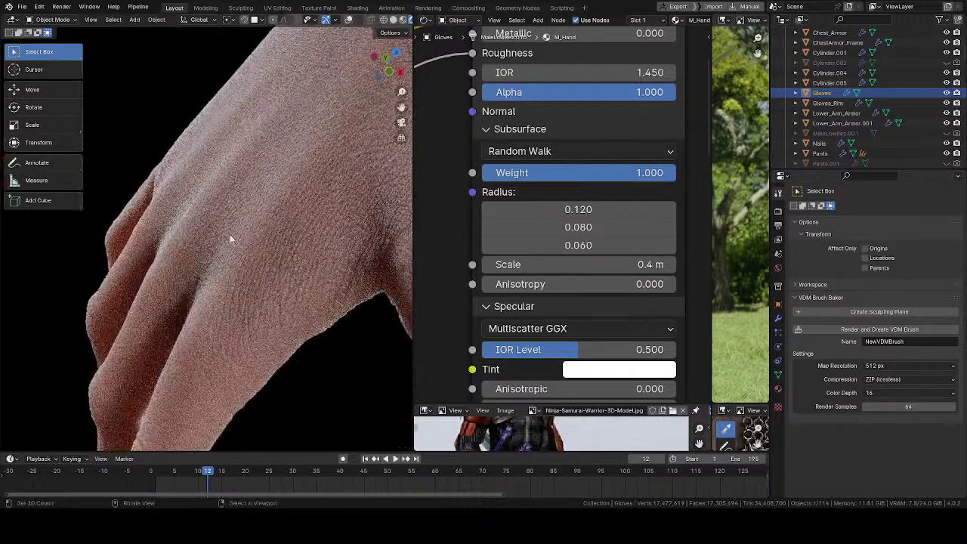
middle_click_drag(244, 254, 315, 316)
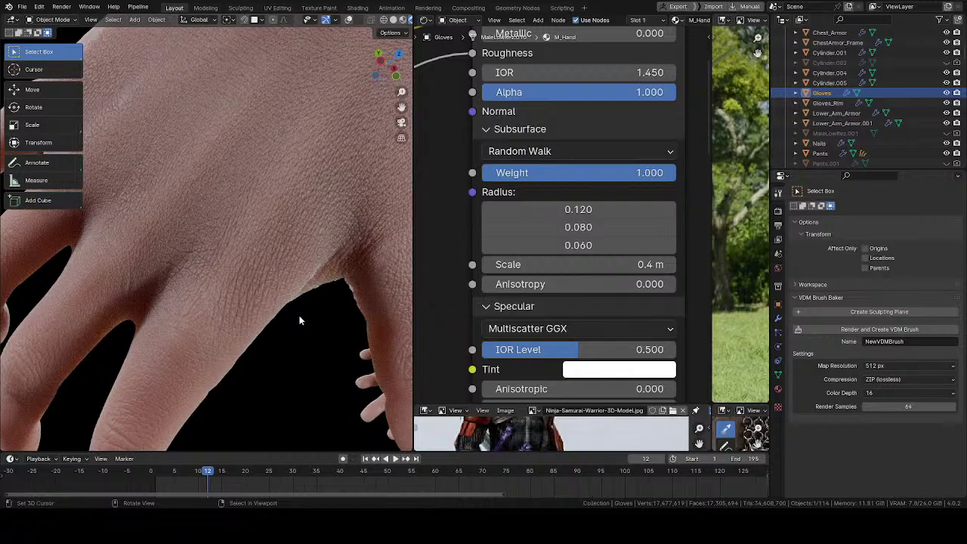
middle_click_drag(295, 312, 357, 211)
key("ctrl+s")
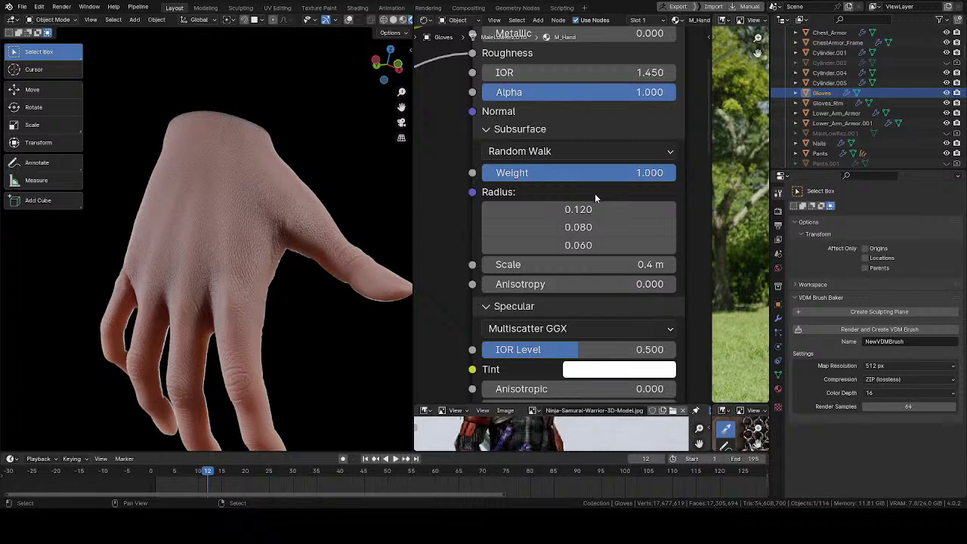
- Add a Combine XYZ node to the M_Hand material, below the Mix node and beside the Principled BSDF
middle_click_drag(580, 201, 640, 213)
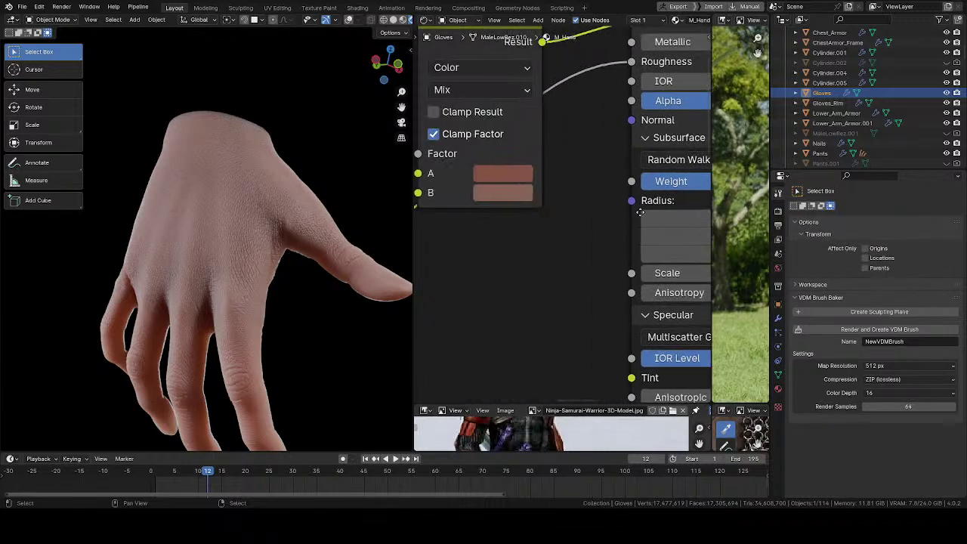
scroll(640, 212, "down", 4)
key("shift+a")
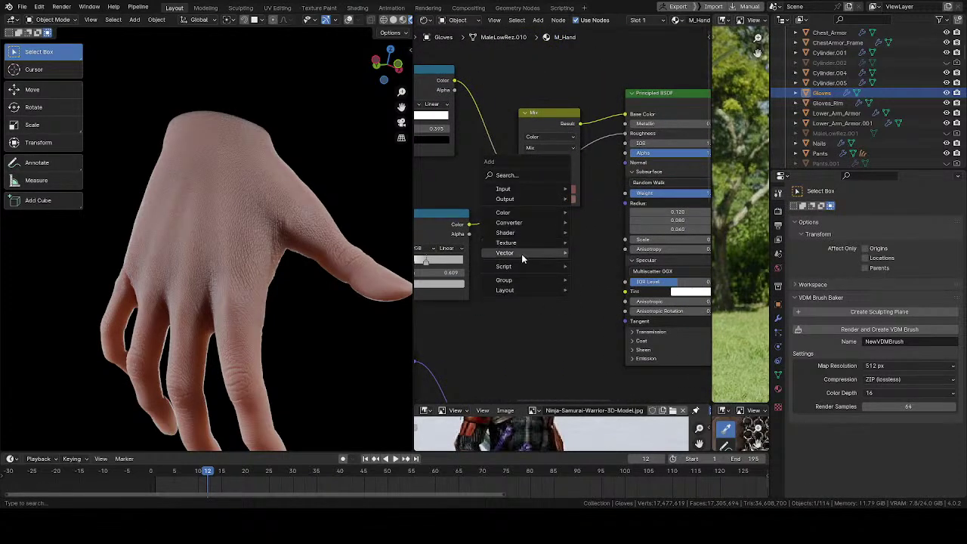
mouse_move(521, 256)
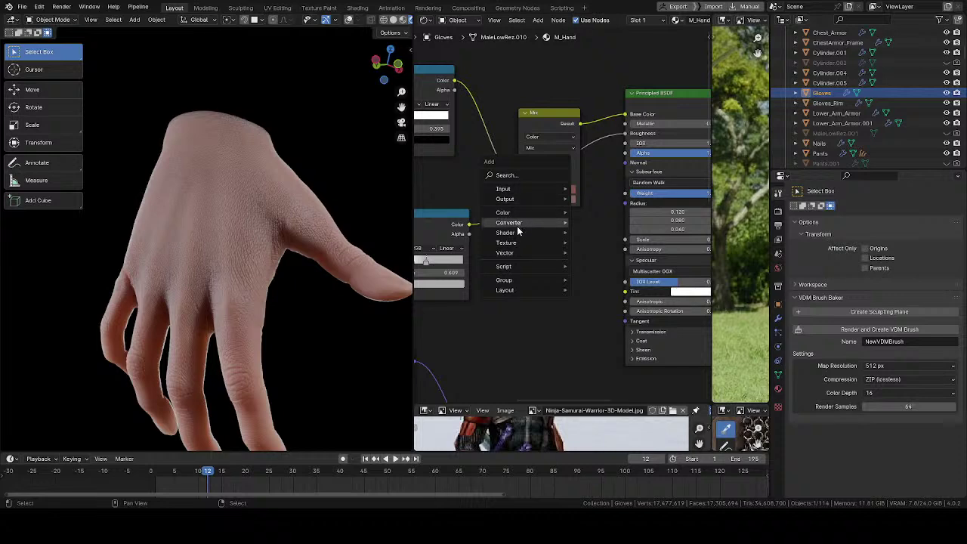
mouse_move(518, 224)
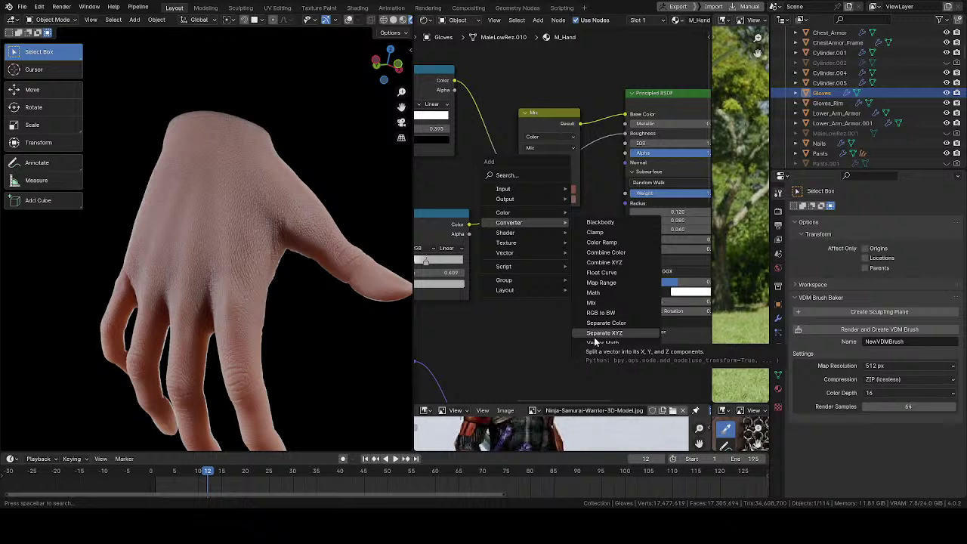
left_click(604, 262)
left_click(527, 243)
middle_click_drag(527, 249, 526, 179, "ctrl")
middle_click_drag(539, 230, 547, 266)
middle_click_drag(547, 266, 489, 237)
scroll(487, 245, "left", 2)
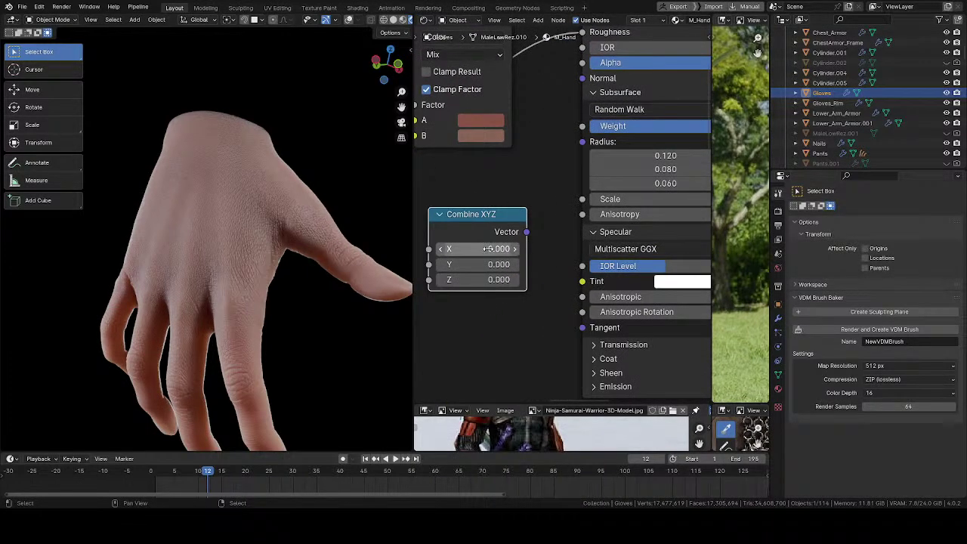
- Set the Combine XYZ node's components to X 0.12, Y 0.08 and Z 0.06
left_click(487, 248)
type(".12")
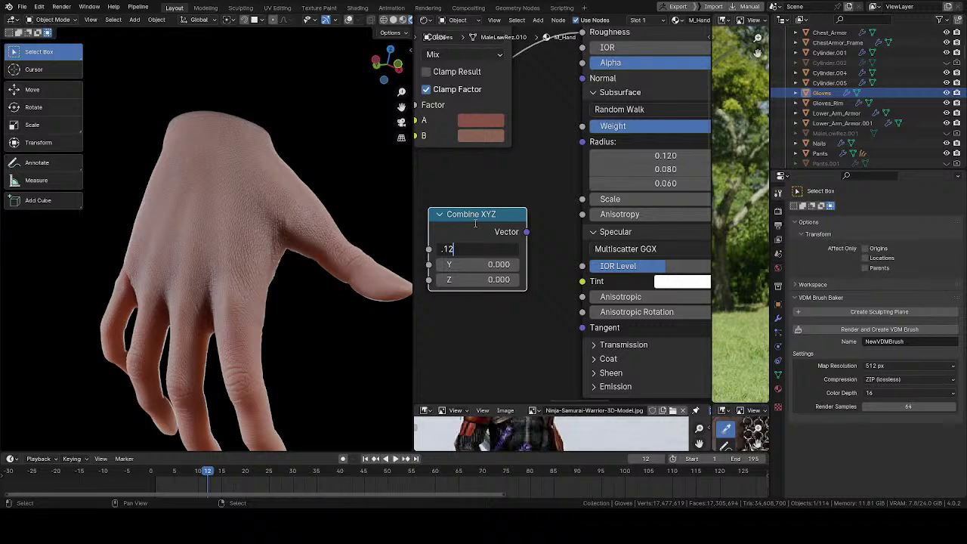
key("Tab")
type(".0")
key("Tab")
type(".0")
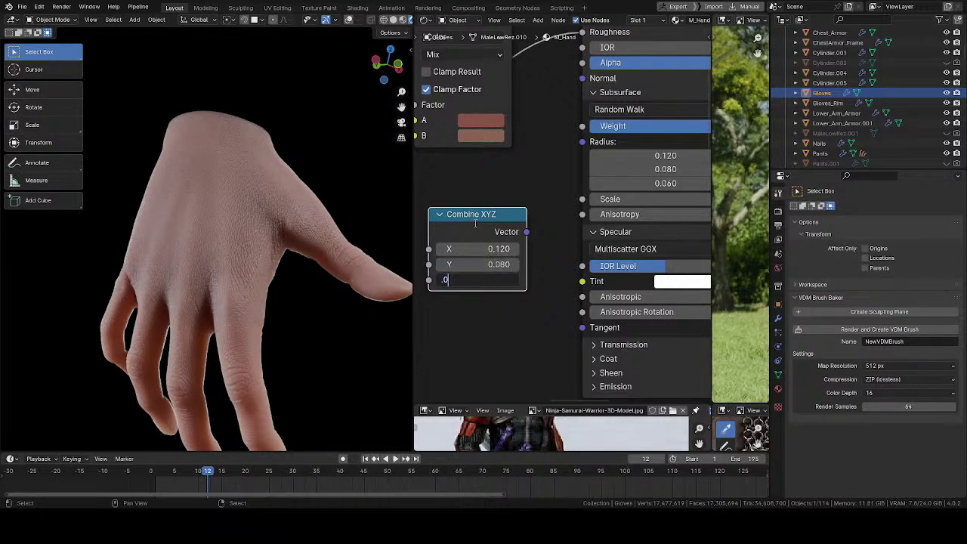
type("6")
key("Return")
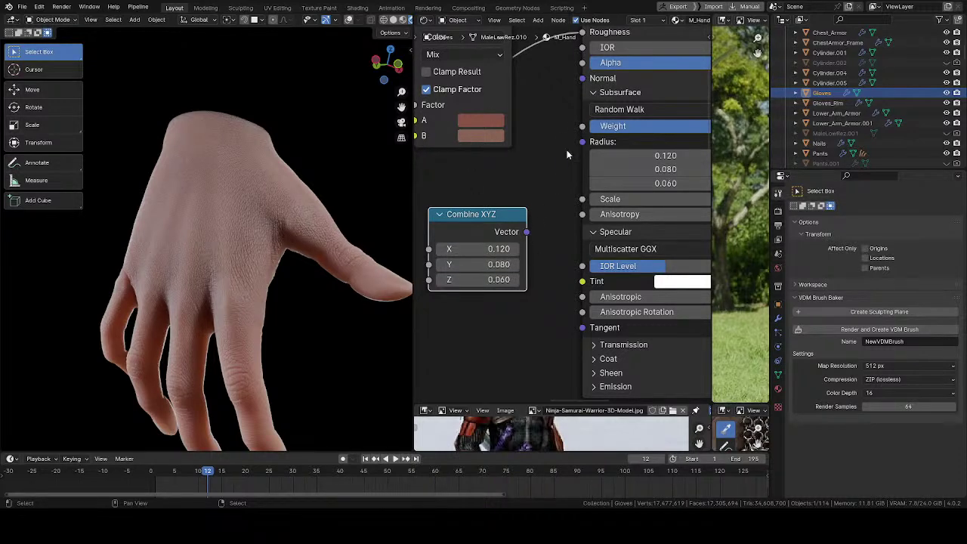
- Connect the Combine XYZ vector to the Principled BSDF's subsurface Radius and move the node farther from the shader
left_click_drag(527, 232, 582, 141)
middle_click_drag(491, 216, 557, 219)
left_click_drag(557, 218, 462, 230)
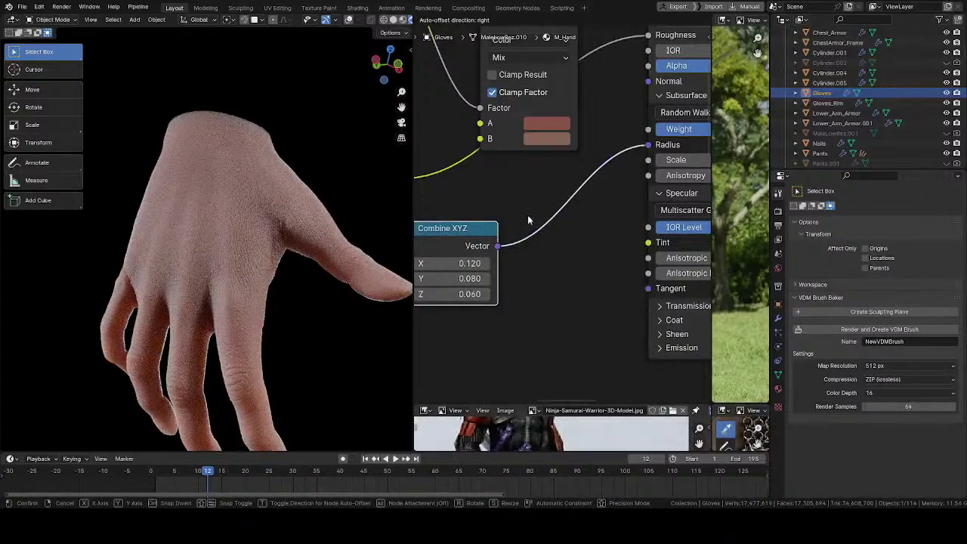
left_click(527, 220)
- Change the Principled BSDF's subsurface method to Random Walk (Skin)
scroll(469, 221, "down", 3)
left_click(572, 151)
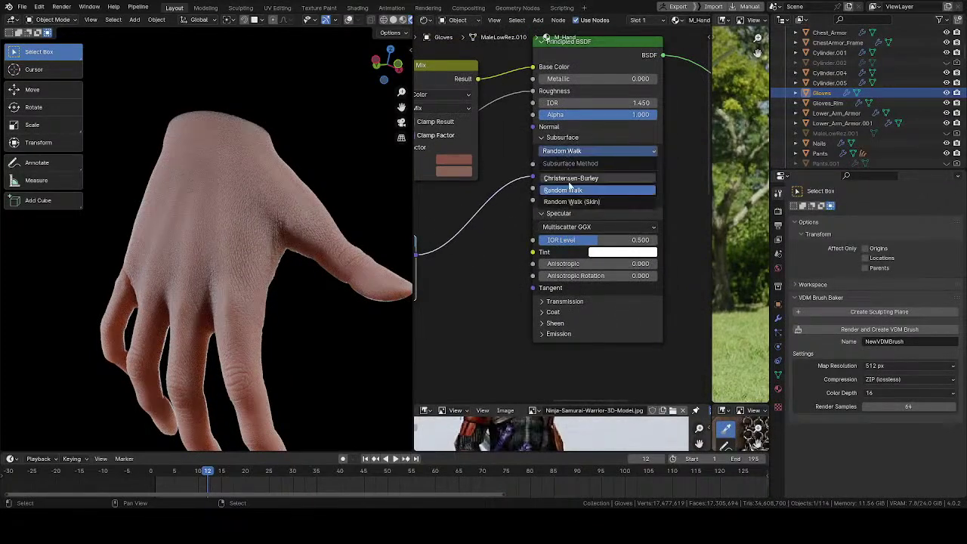
left_click(571, 202)
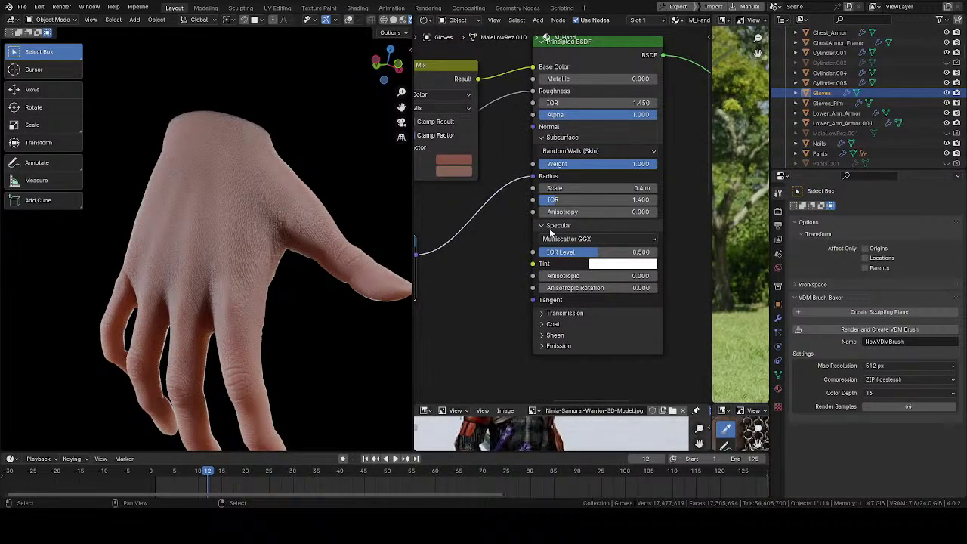
- Insert a Vector Math node set to Multiply between the Combine XYZ node and the subsurface Radius
middle_click_drag(454, 265, 572, 216)
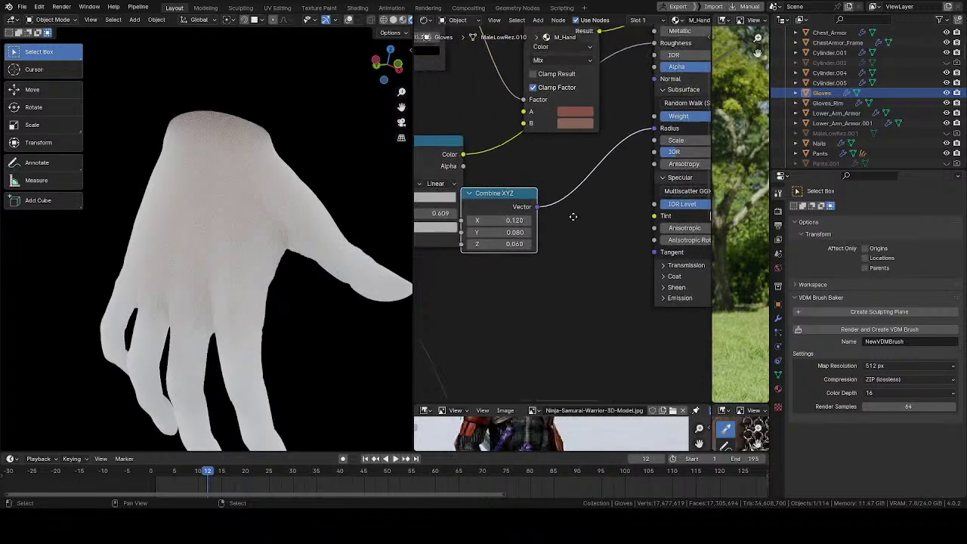
scroll(567, 209, "down", 3)
left_click_drag(512, 212, 485, 264)
middle_click_drag(532, 227, 509, 210)
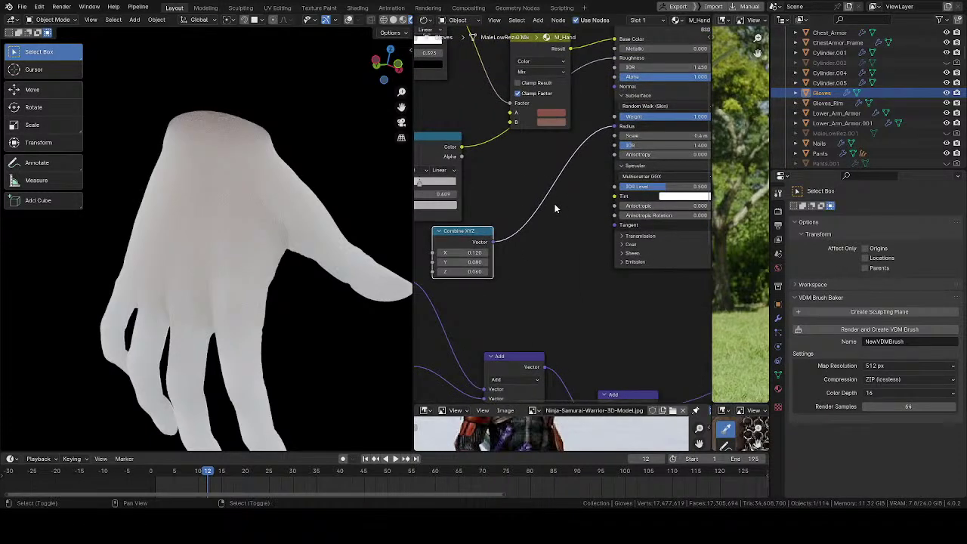
key("shift+a")
mouse_move(552, 205)
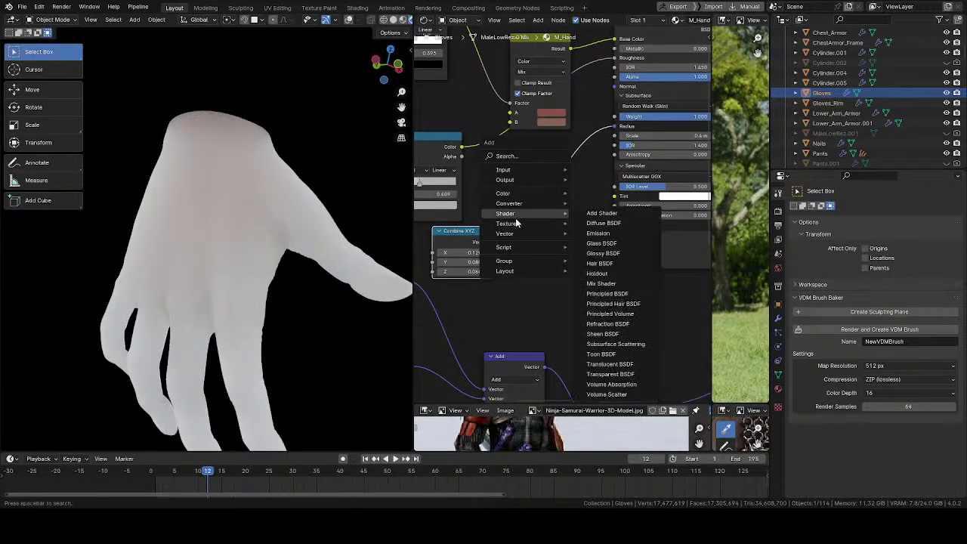
mouse_move(512, 205)
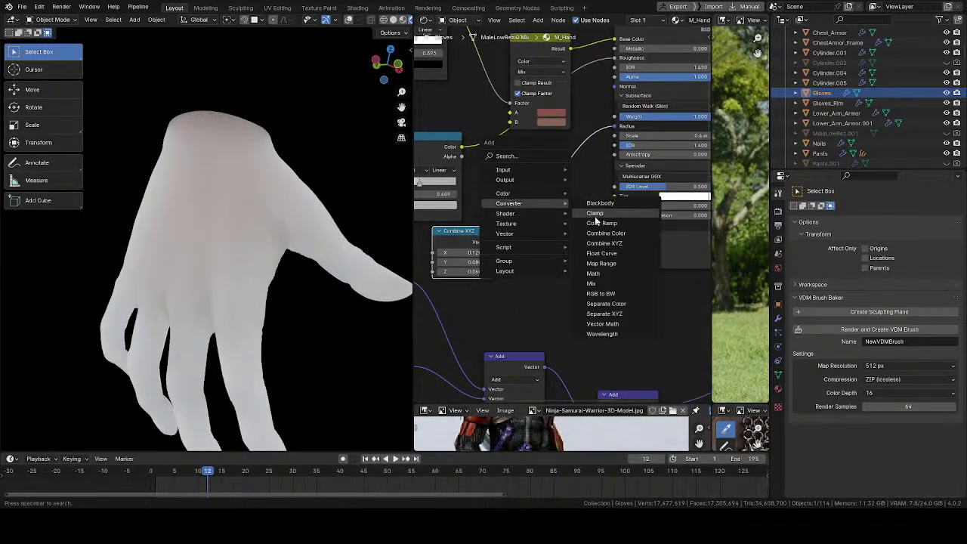
left_click(602, 323)
left_click(525, 178)
left_click(548, 206)
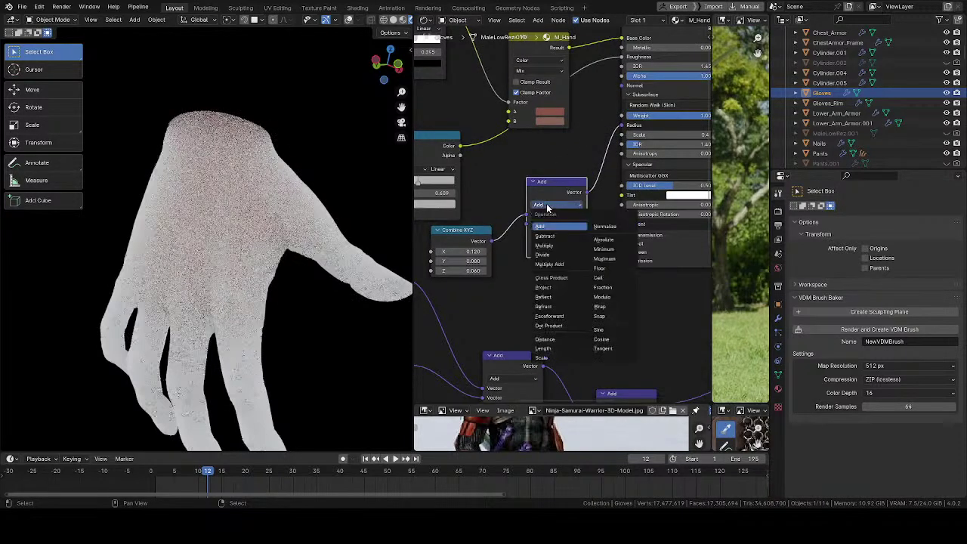
left_click(546, 246)
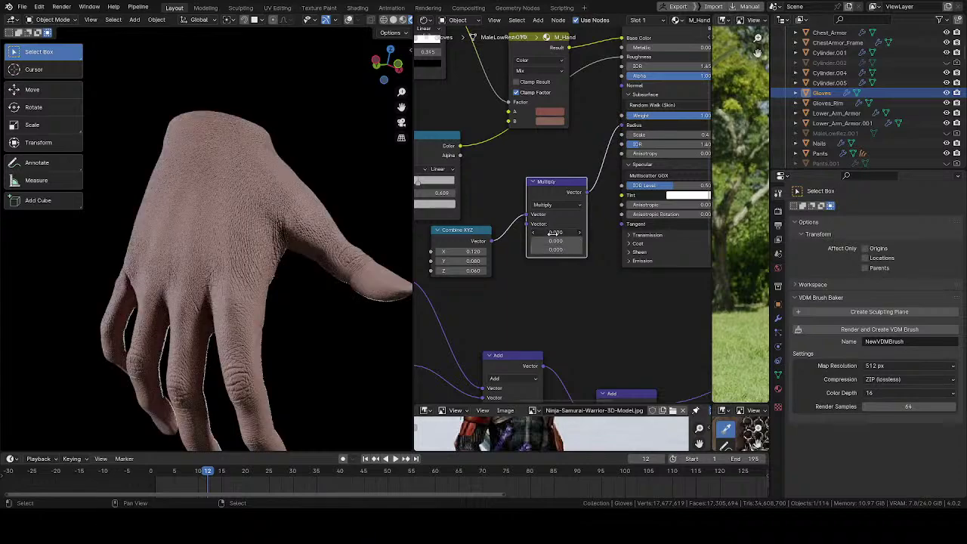
- Set all three values of the Multiply node's second vector to 0.01
key("BackSpace")
type(".01")
key("Return")
- Set all three values of the Multiply node's second vector to 0.1 and check the rendered hand
scroll(487, 275, "up", 5)
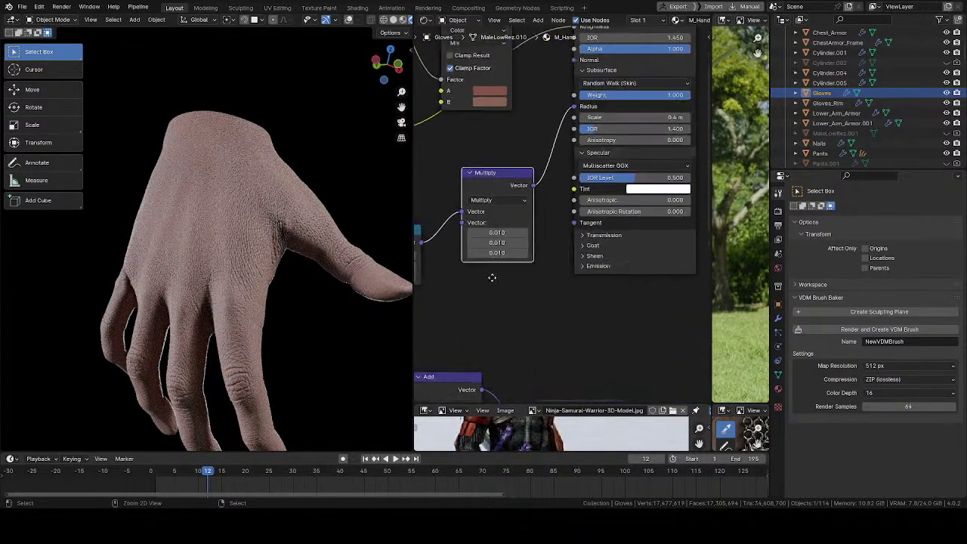
middle_click_drag(481, 252, 585, 242)
left_click_drag(529, 242, 535, 282)
key("BackSpace")
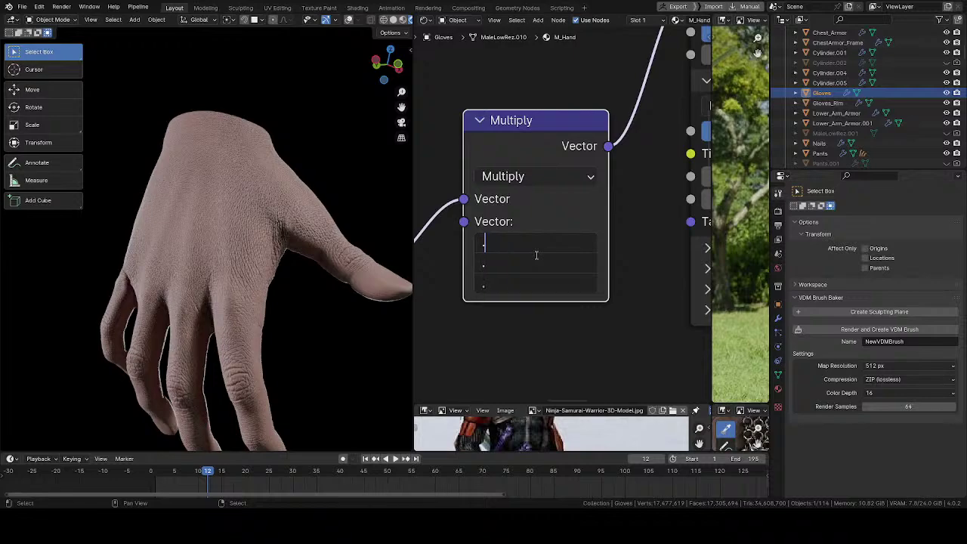
type(".1")
key("Return")
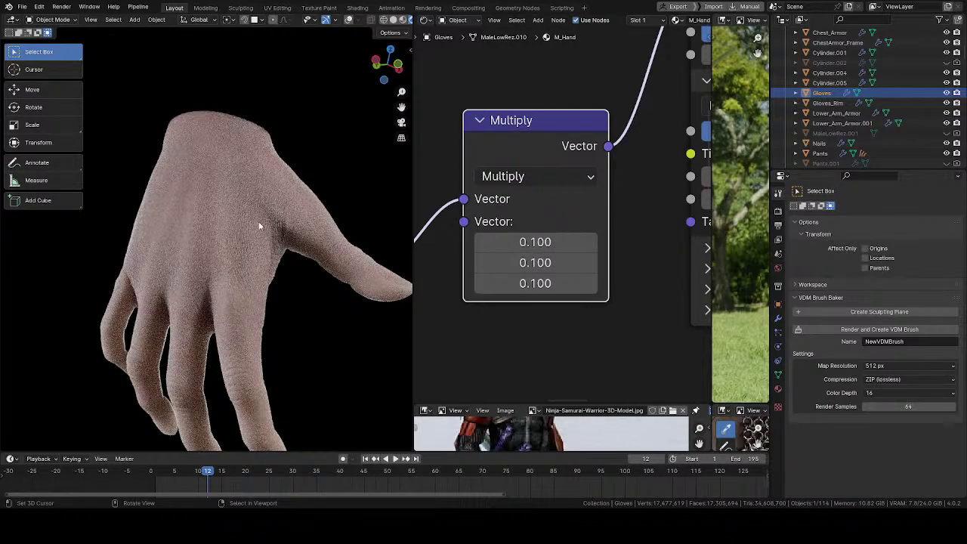
middle_click_drag(242, 305, 229, 237)
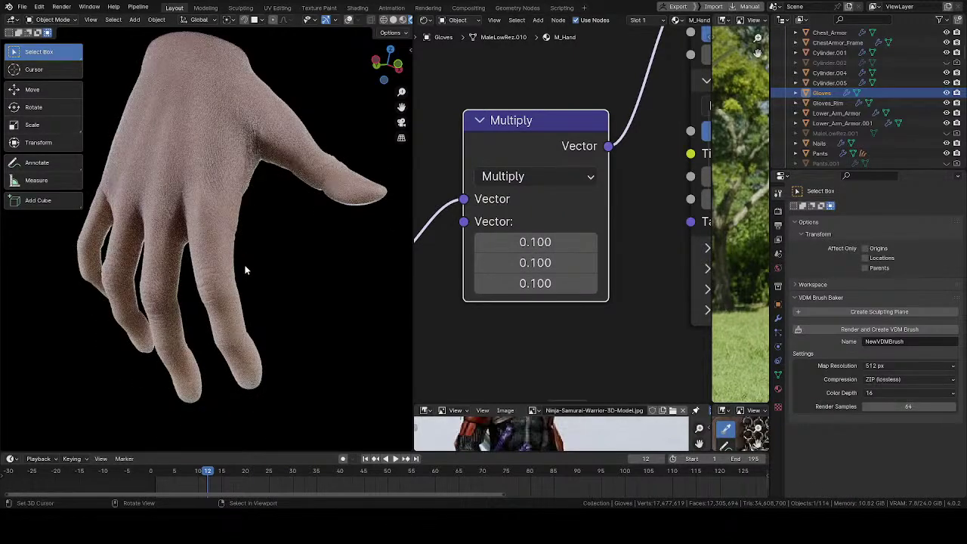
- Set the Combine XYZ node's Y to 0.06 and Z to 0.04, checking the back and palm of the rendered hand
middle_click_drag(459, 323, 592, 287)
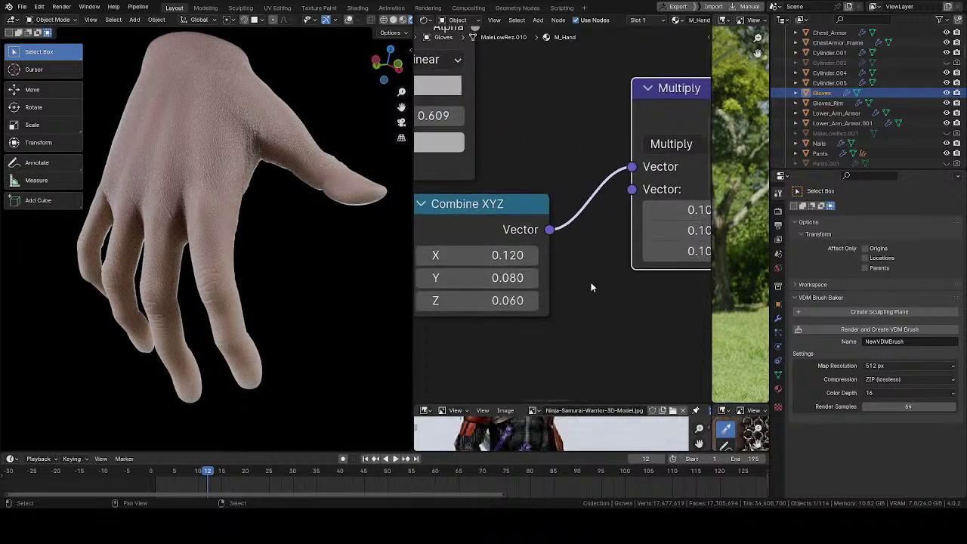
left_click(513, 280)
type("0.06")
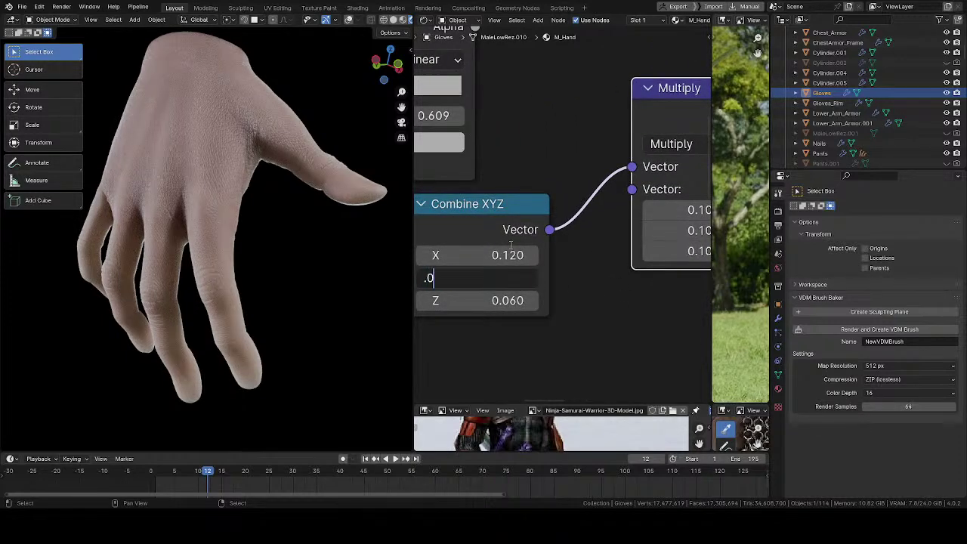
key("Return")
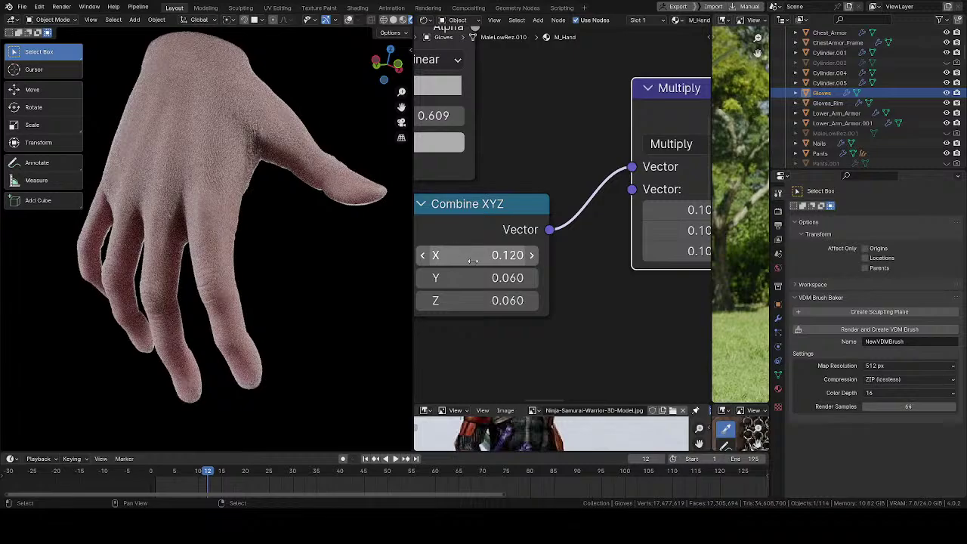
left_click(506, 301)
key("BackSpace")
type(".04")
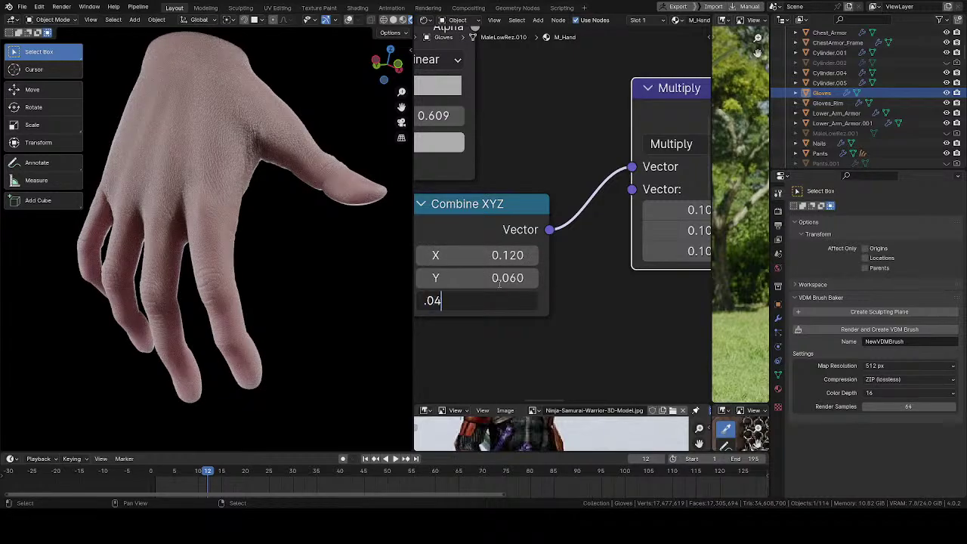
key("Return")
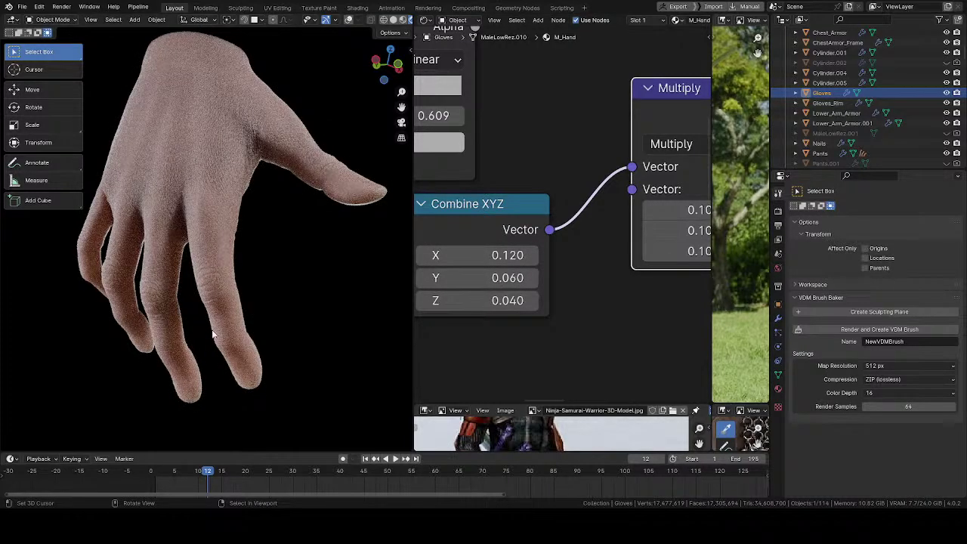
scroll(214, 334, "up", 6)
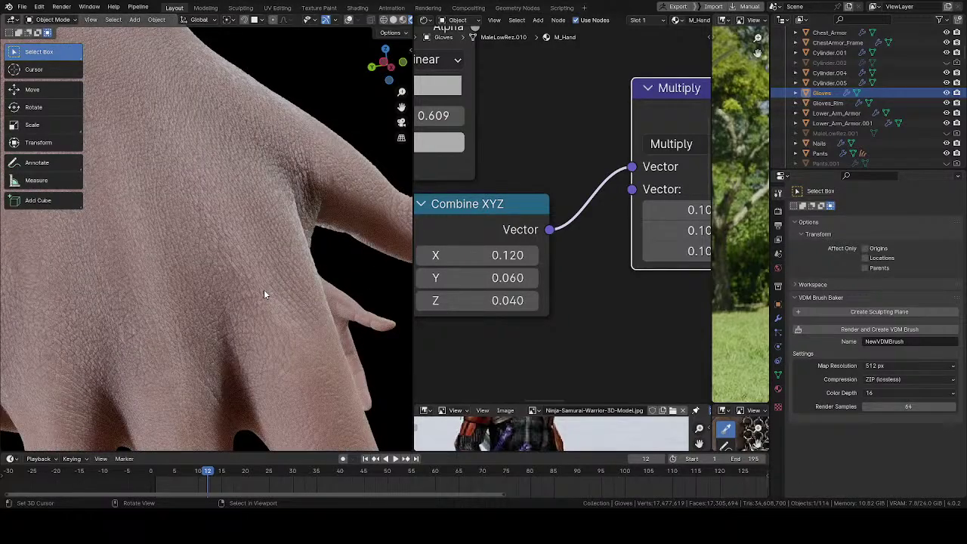
scroll(264, 293, "down", 6)
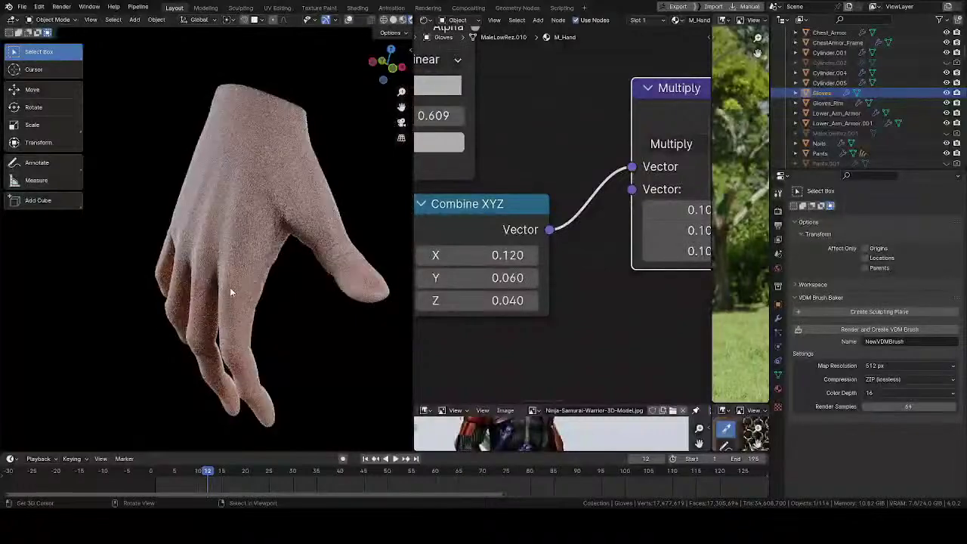
middle_click_drag(229, 287, 99, 245)
middle_click_drag(167, 255, 184, 281)
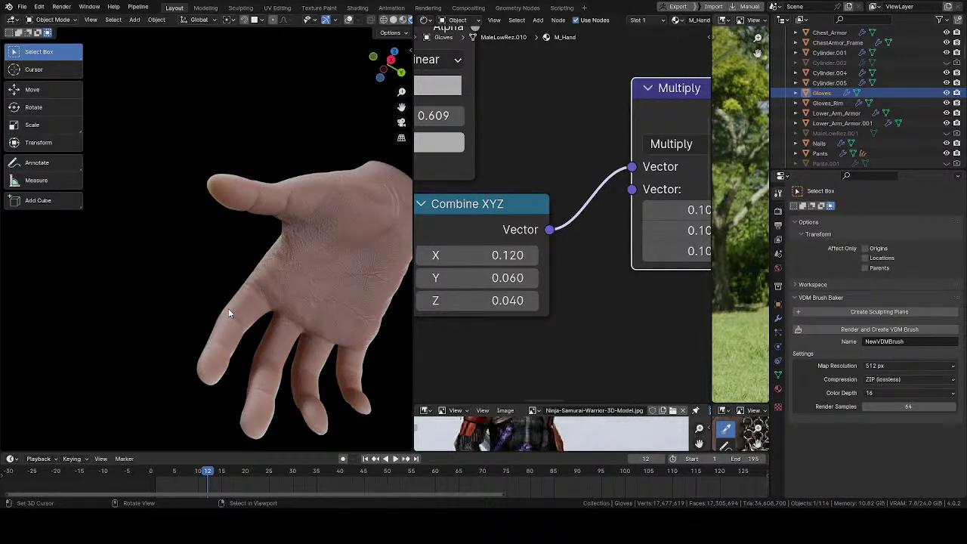
middle_click_drag(227, 313, 295, 229)
middle_click_drag(234, 314, 256, 189)
- Set the Combine XYZ node's Z value to 0.02
left_click(511, 300)
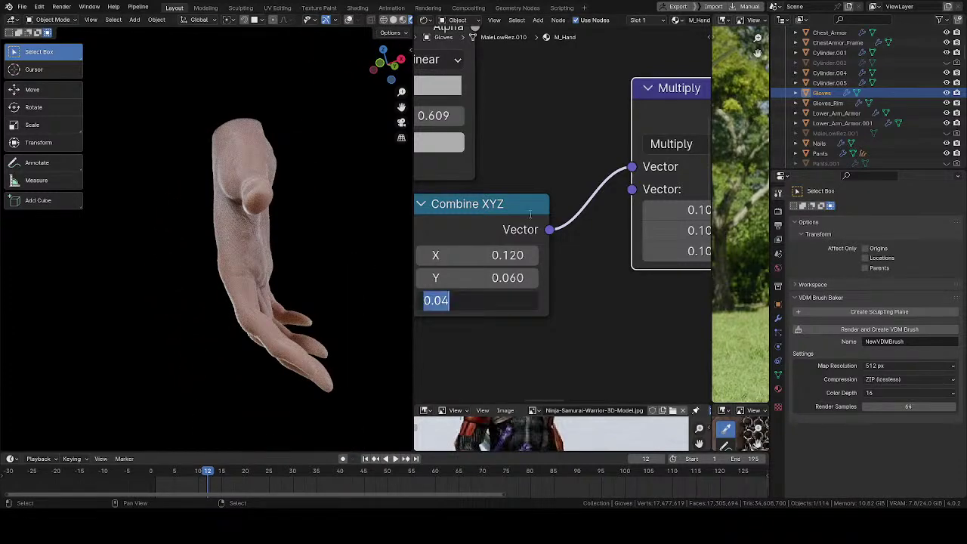
key("BackSpace")
type(".02")
key("Return")
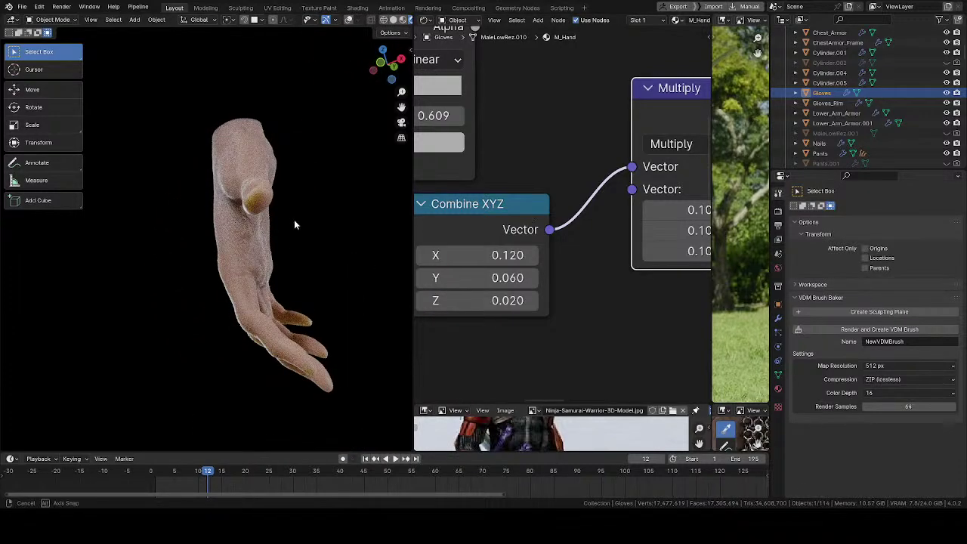
middle_click_drag(295, 222, 306, 226)
- Set the Combine XYZ node's Y value to 0.04 and inspect the rendered hand up close
left_click(511, 278)
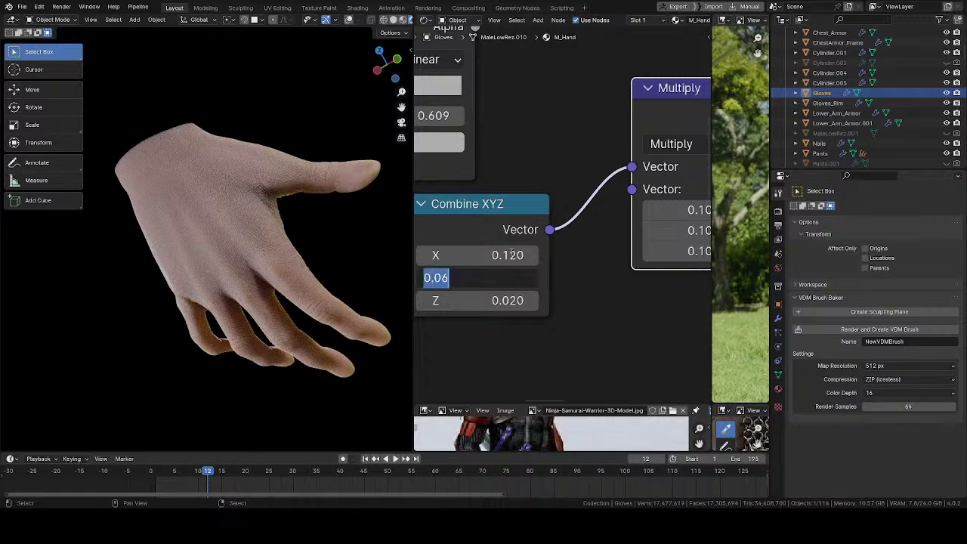
key("BackSpace")
type(".04")
key("Return")
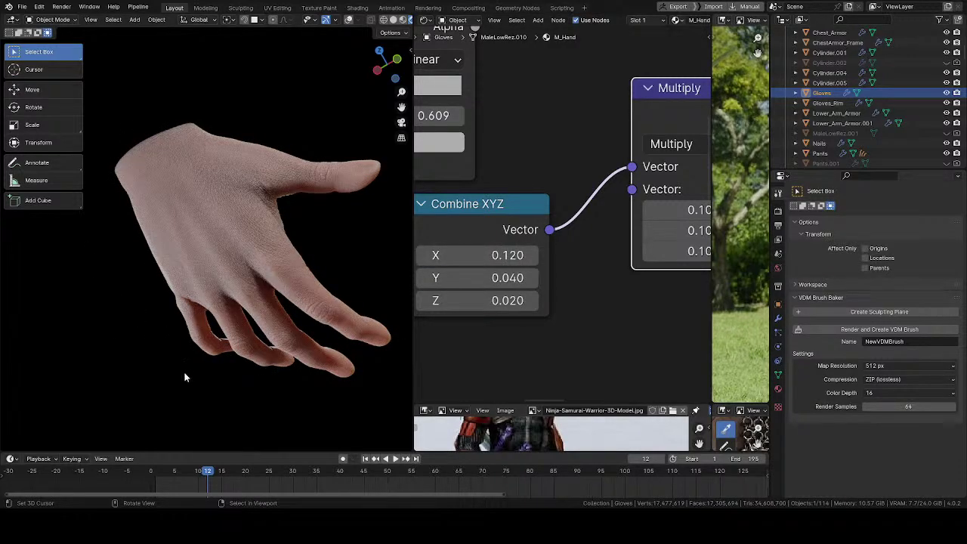
middle_click_drag(185, 377, 207, 273)
middle_click_drag(203, 321, 104, 438)
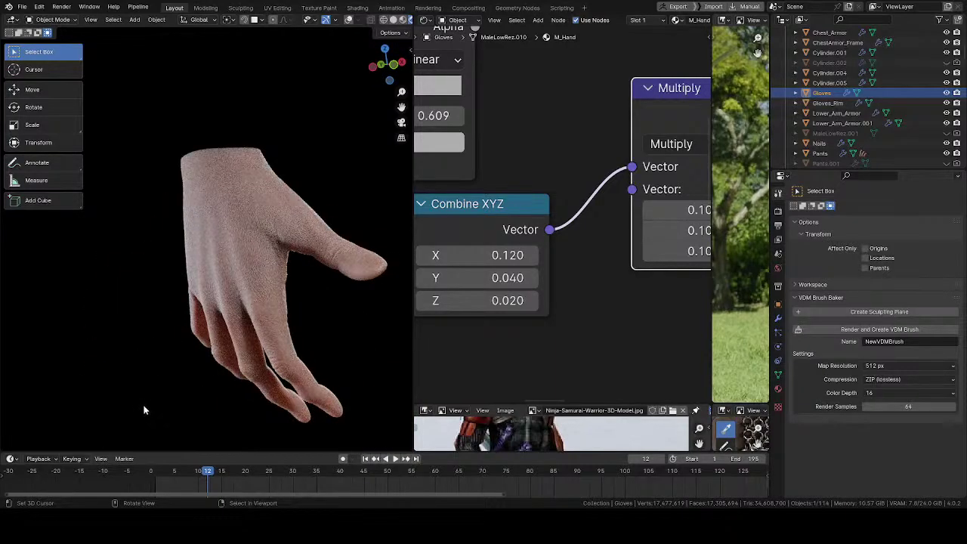
scroll(255, 253, "up", 6)
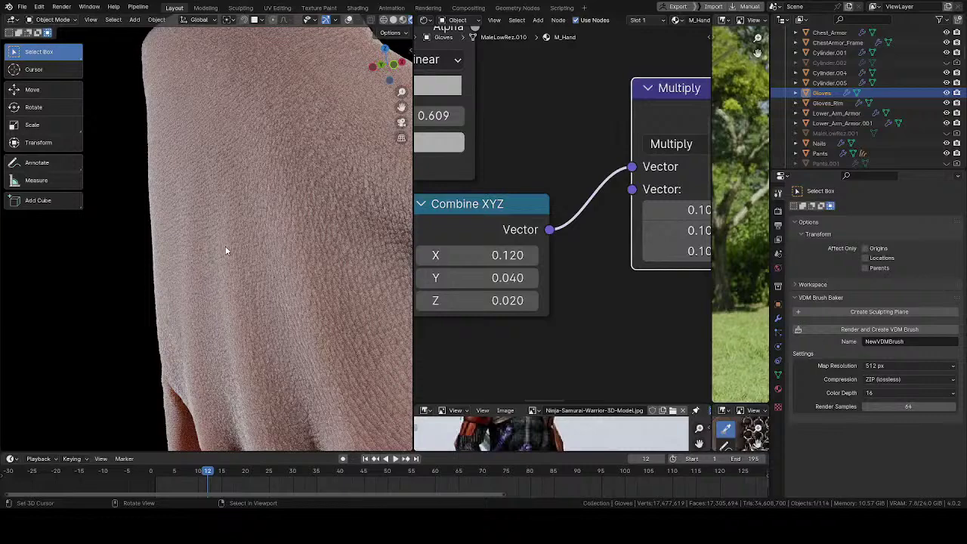
scroll(225, 244, "down", 6)
- Mute the Multiply node between Combine XYZ and the subsurface Radius
middle_click_drag(574, 249, 466, 251)
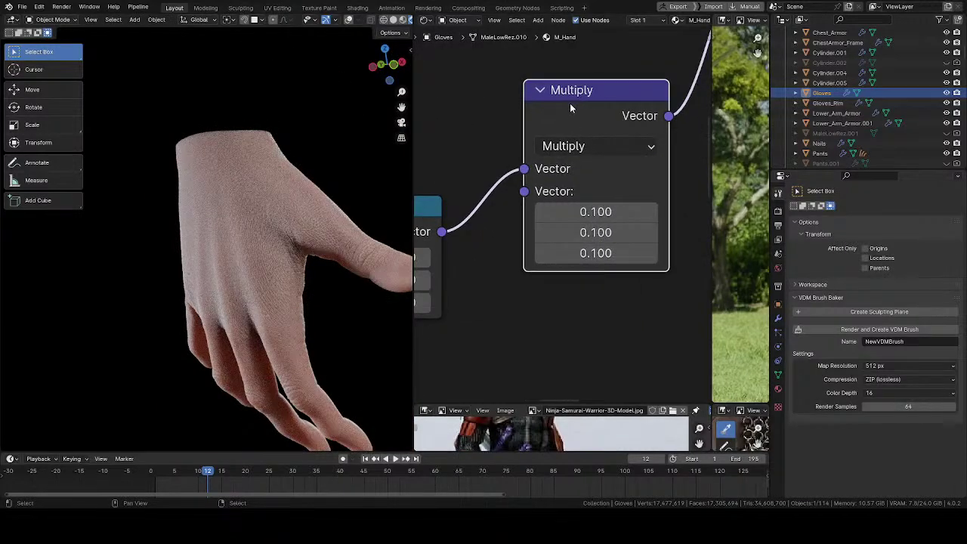
key("m")
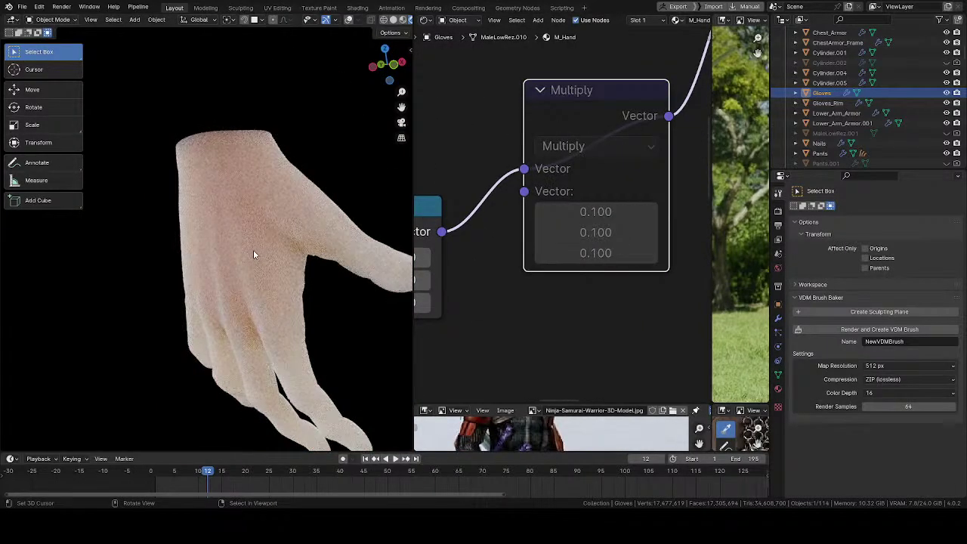
middle_click_drag(438, 142, 479, 141)
scroll(483, 196, "down", 3)
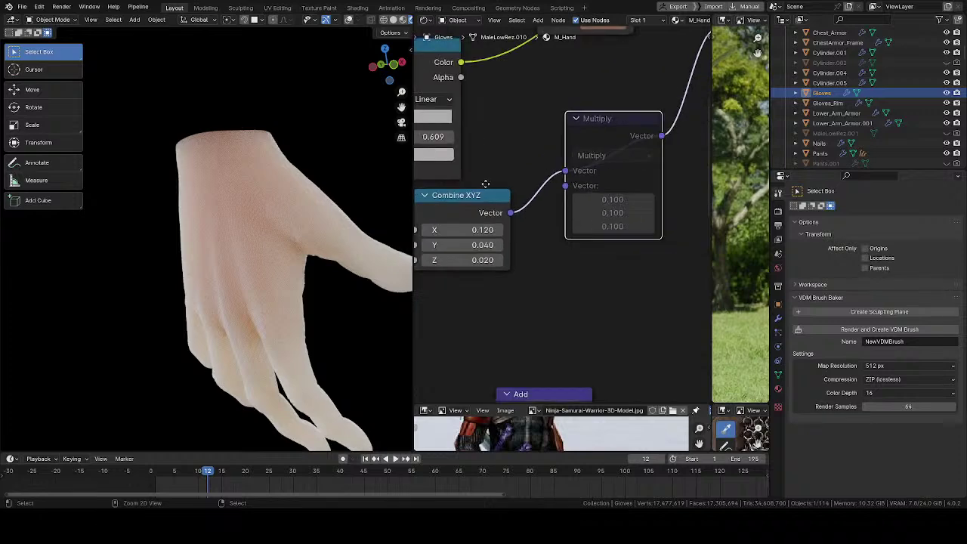
- Try connecting the Combine XYZ node's Vector output directly to the Principled BSDF's subsurface Radius
middle_click_drag(486, 217, 483, 249, "ctrl")
middle_click_drag(542, 186, 502, 203)
mouse_move(496, 230)
left_mouse_down()
mouse_move(578, 147)
mouse_move(604, 137)
mouse_move(597, 155)
mouse_move(604, 138)
left_mouse_up()
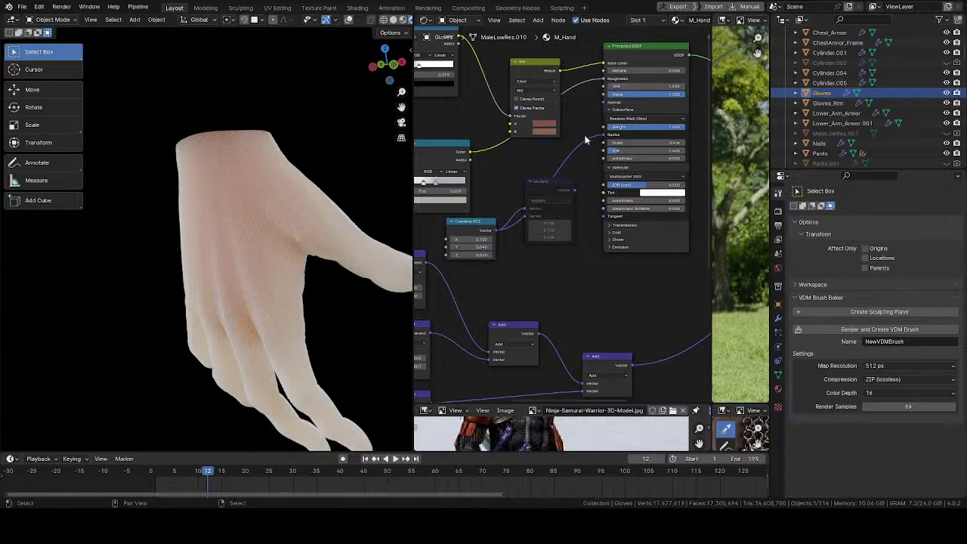
left_click(636, 119)
left_click_drag(605, 136, 622, 129)
- Change the Principled BSDF's subsurface method to Random Walk and save the file after checking the rendered hand
left_click(630, 119)
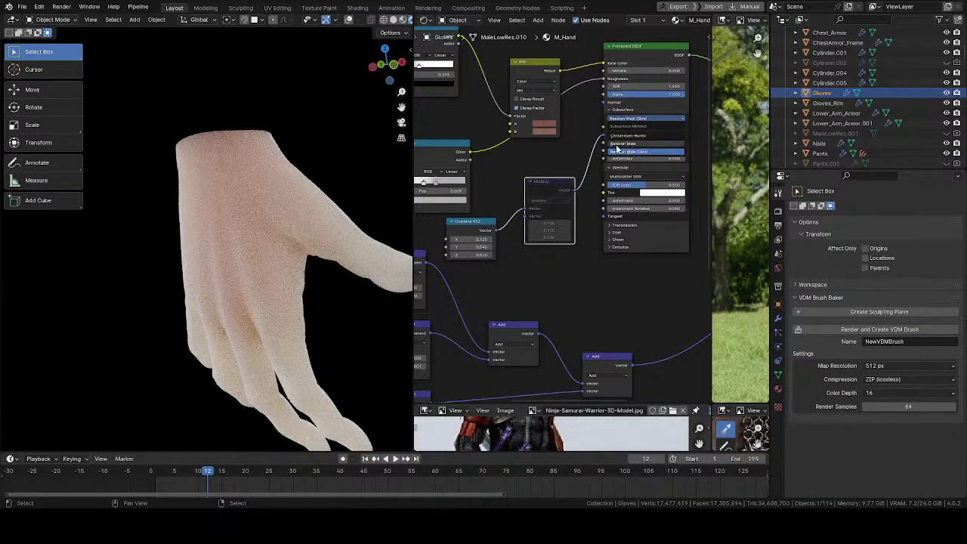
left_click(616, 144)
middle_click_drag(203, 224, 276, 214)
scroll(244, 253, "up", 5)
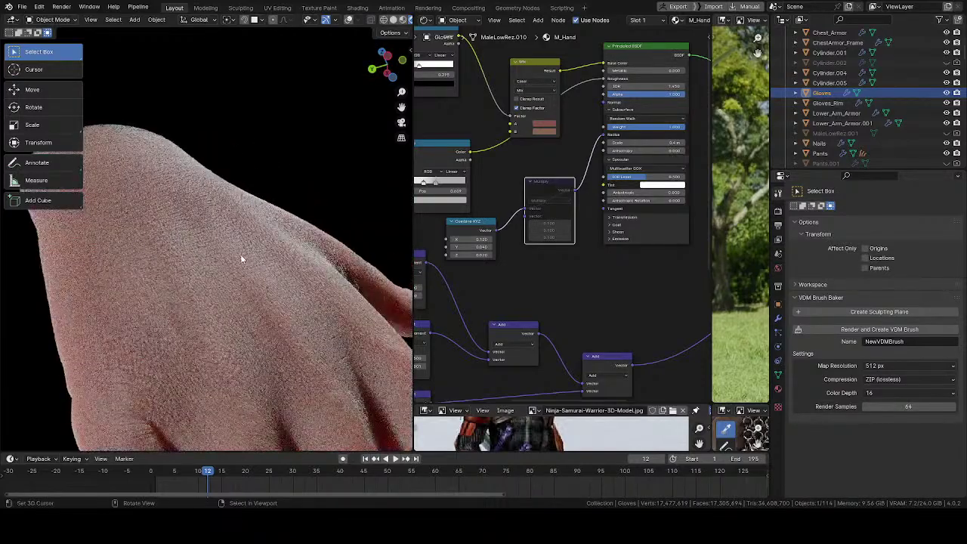
scroll(239, 265, "down", 3)
middle_click_drag(199, 213, 84, 262)
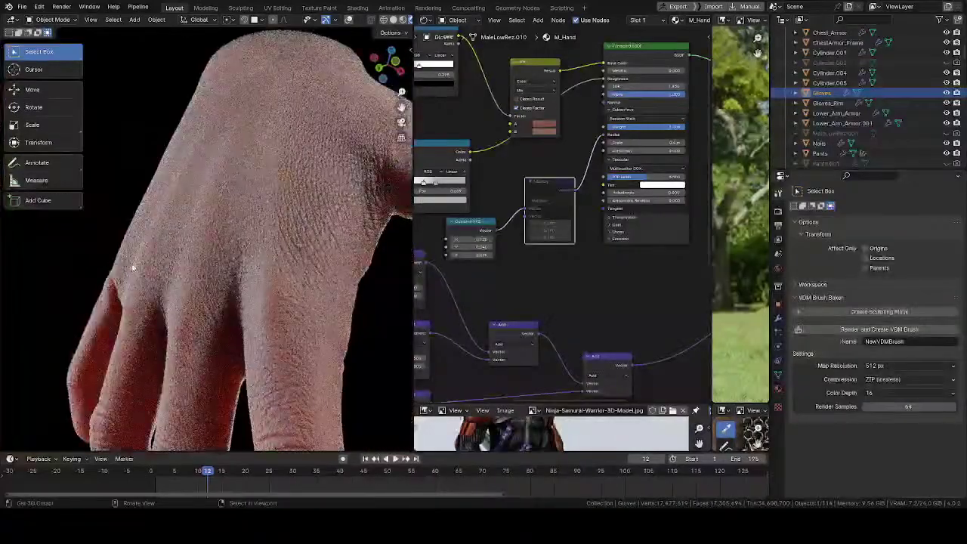
scroll(163, 324, "down", 4)
middle_click_drag(196, 276, 312, 201)
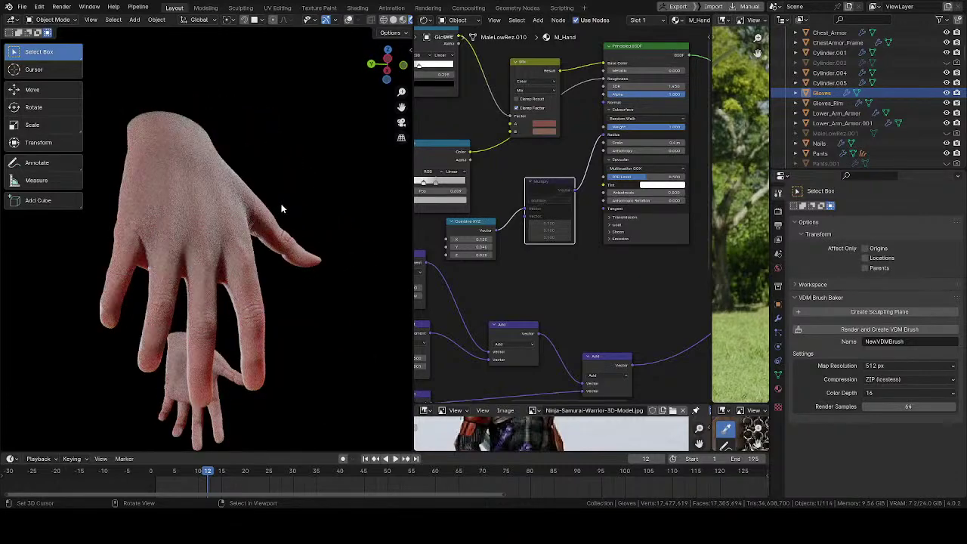
key("ctrl+s")
middle_click_drag(253, 232, 166, 274)
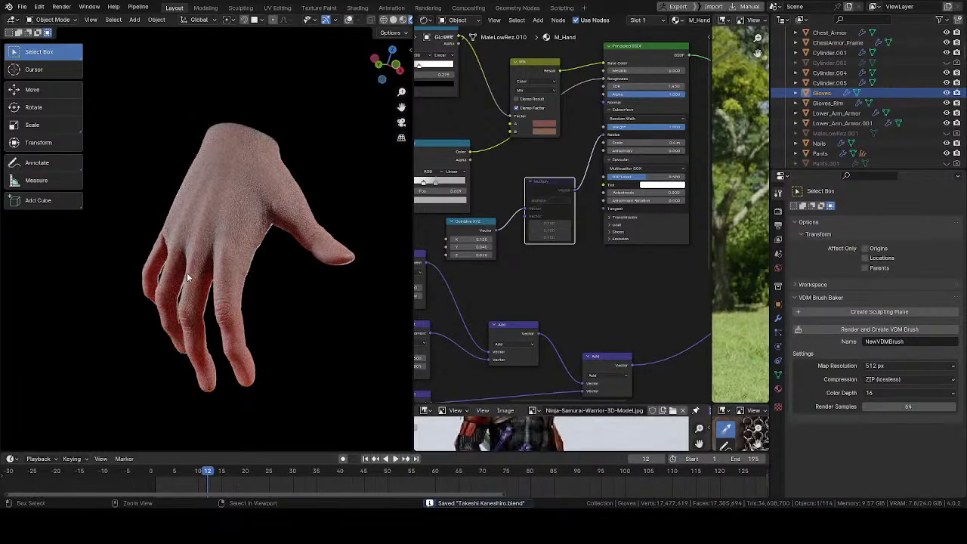
- Set the Combine XYZ node's Y value to 0.05
scroll(187, 272, "up", 1)
middle_click_drag(452, 201, 473, 158)
scroll(469, 167, "up", 10)
middle_click_drag(444, 210, 528, 229)
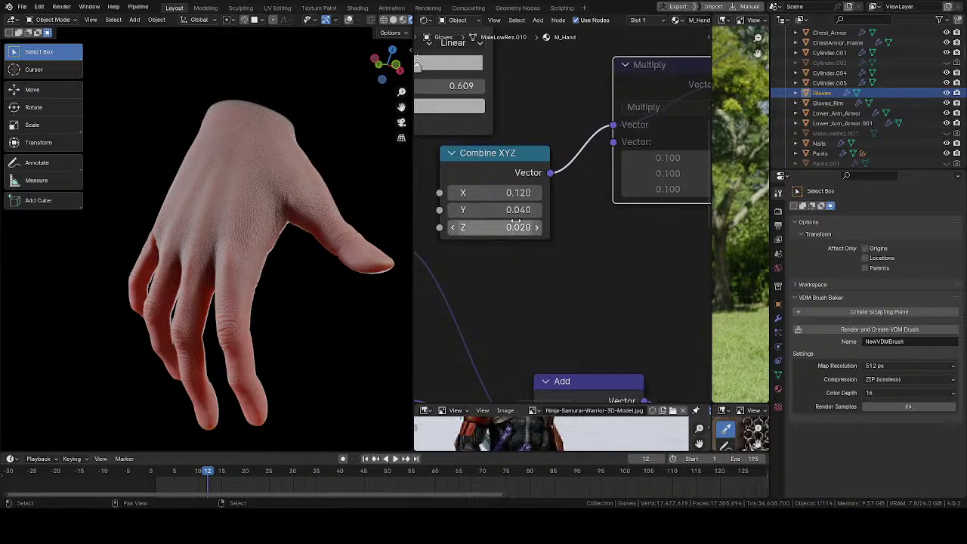
left_click(514, 212)
type("..05")
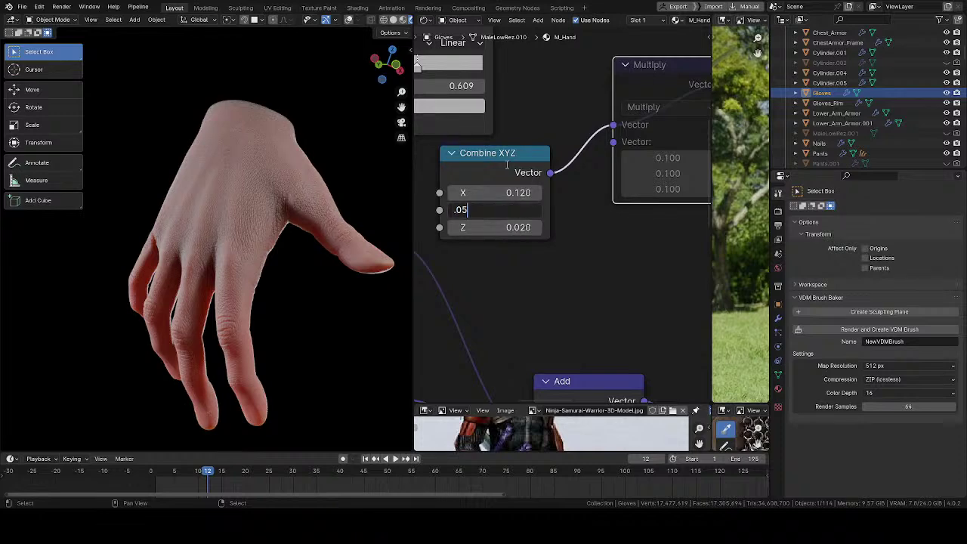
key("Return")
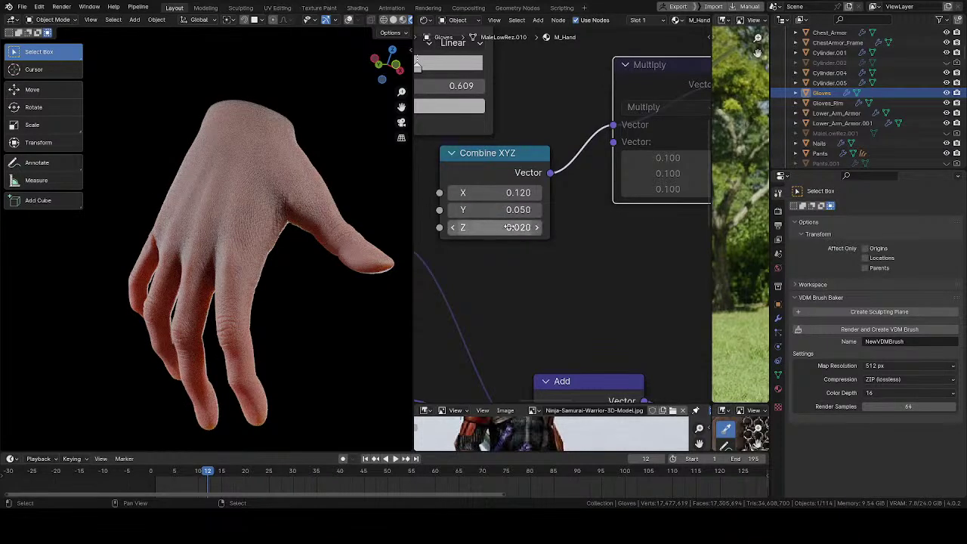
- Set the Combine XYZ node's Y value to 0.06 and save the file
left_click(501, 207)
type(".06")
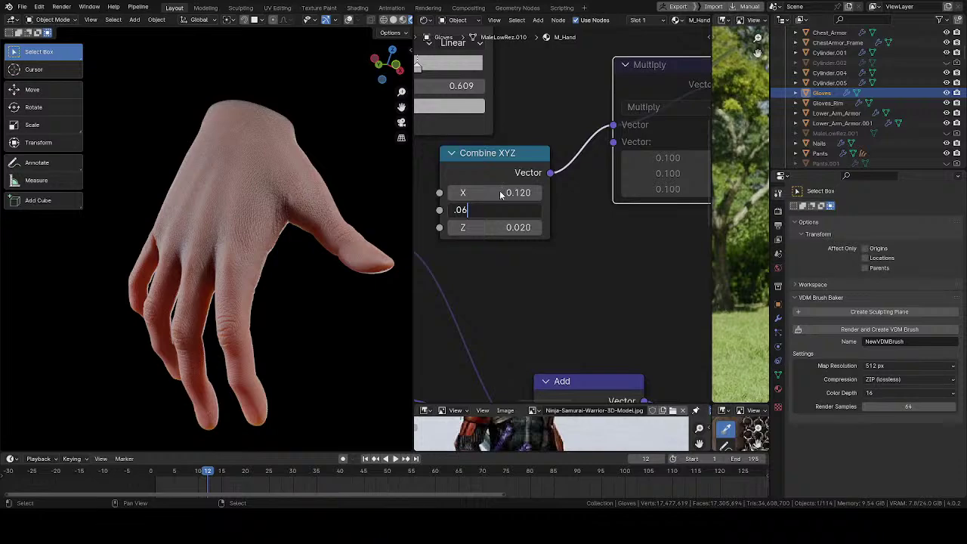
key("Return")
middle_click_drag(203, 266, 250, 298)
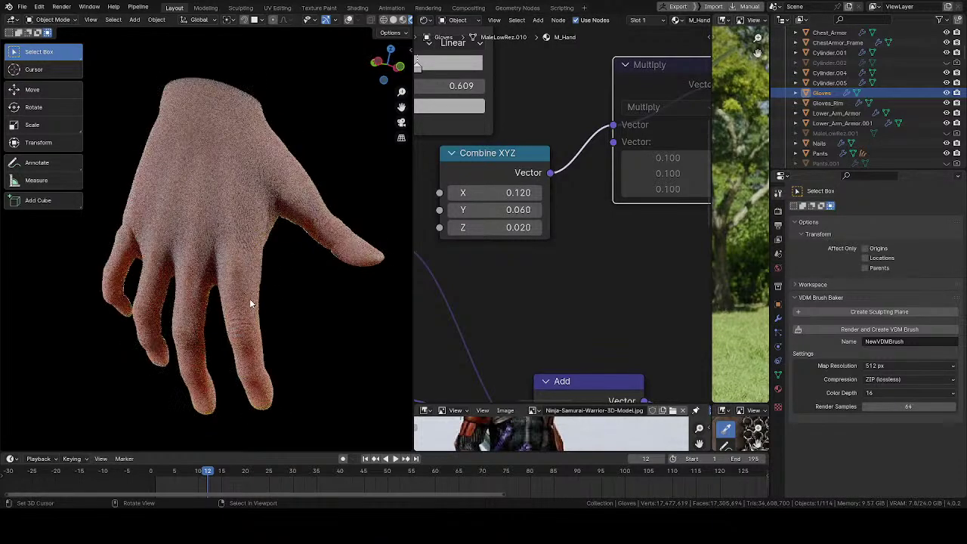
key("ctrl+s")
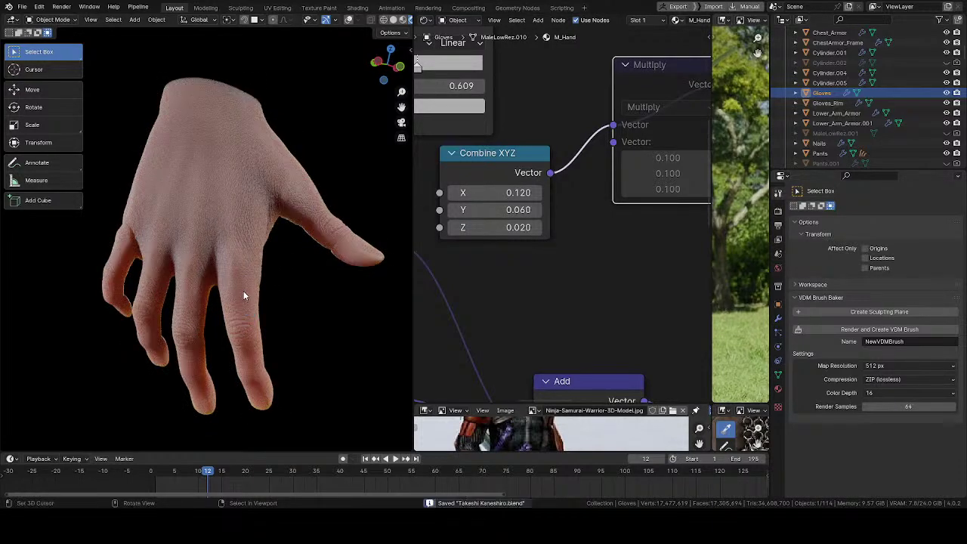
- Bring the rest of the character back into view and examine the rendered hands together with the armor
middle_click_drag(244, 276, 143, 211)
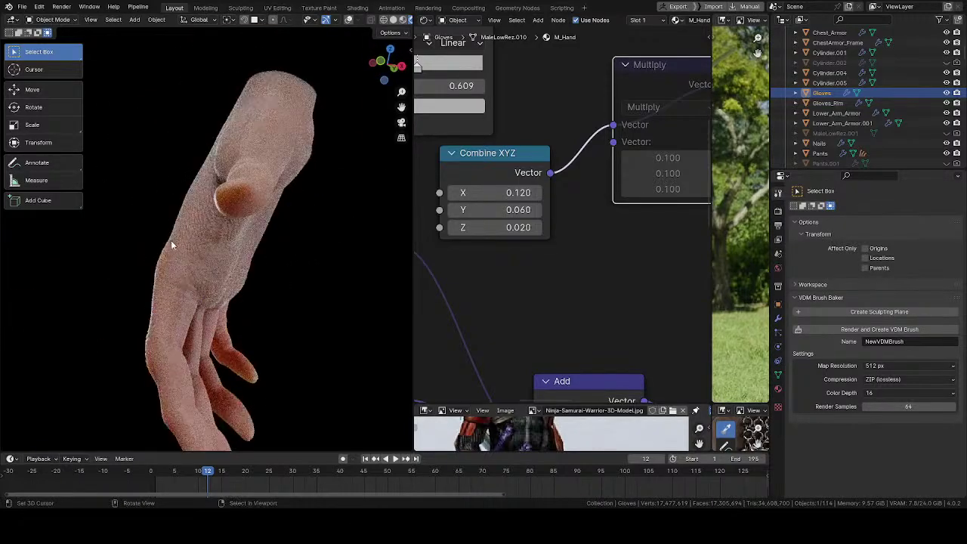
middle_click_drag(171, 244, 186, 259)
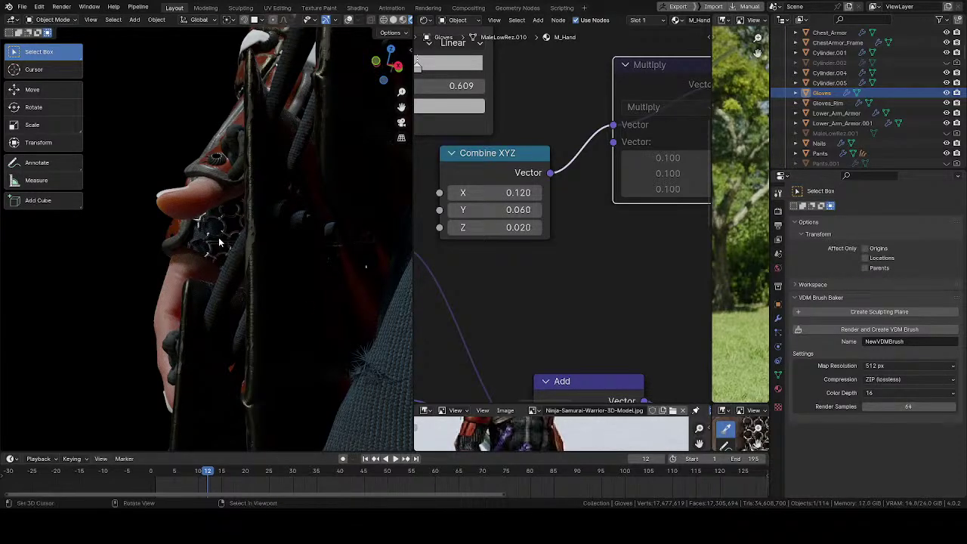
scroll(235, 231, "down", 4)
middle_click_drag(353, 266, 334, 267)
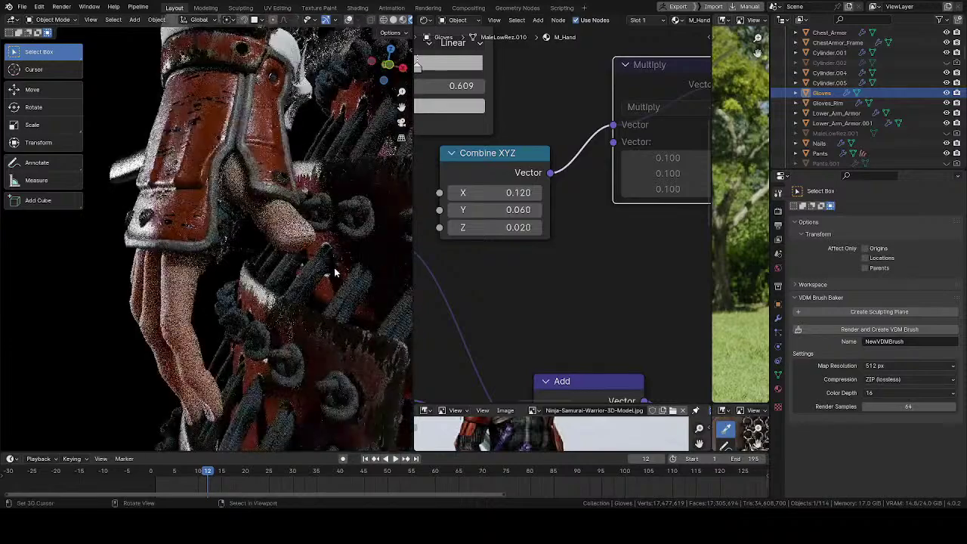
middle_click_drag(239, 213, 361, 180)
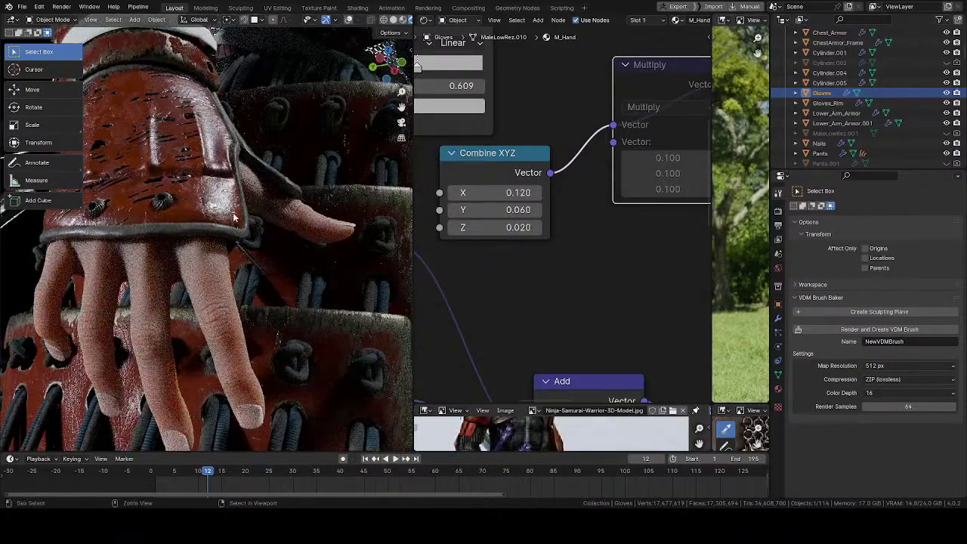
middle_click_drag(234, 218, 211, 302, "ctrl")
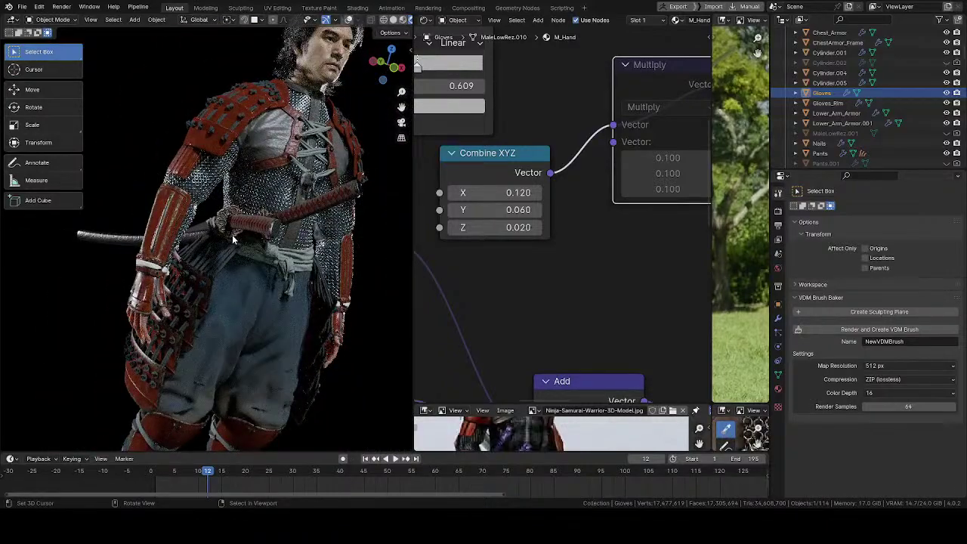
mouse_move(246, 208)
middle_mouse_down()
mouse_move(209, 218)
mouse_move(245, 226)
middle_mouse_up()
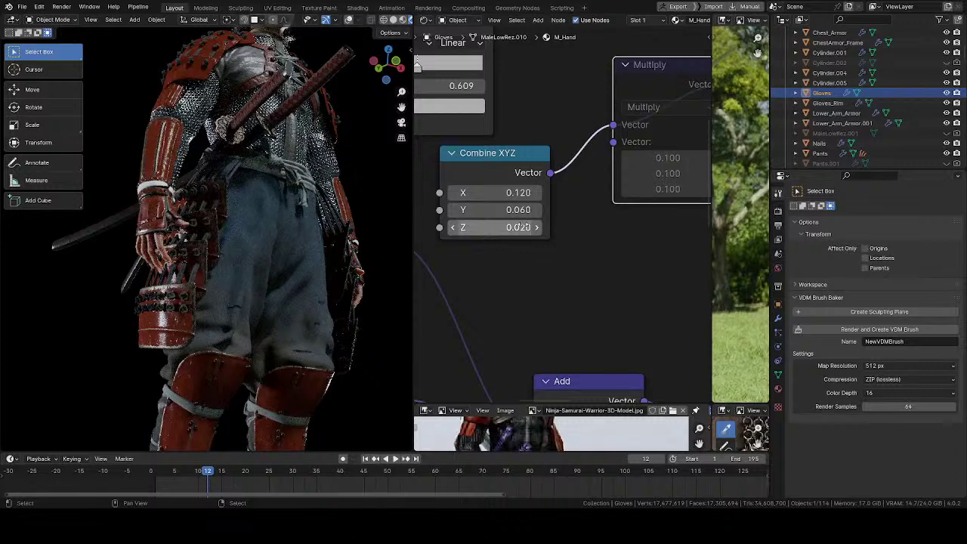
- Set the Combine XYZ node's Z value to 0.04 and inspect the rendered hand up close
left_click(522, 227)
type(".04")
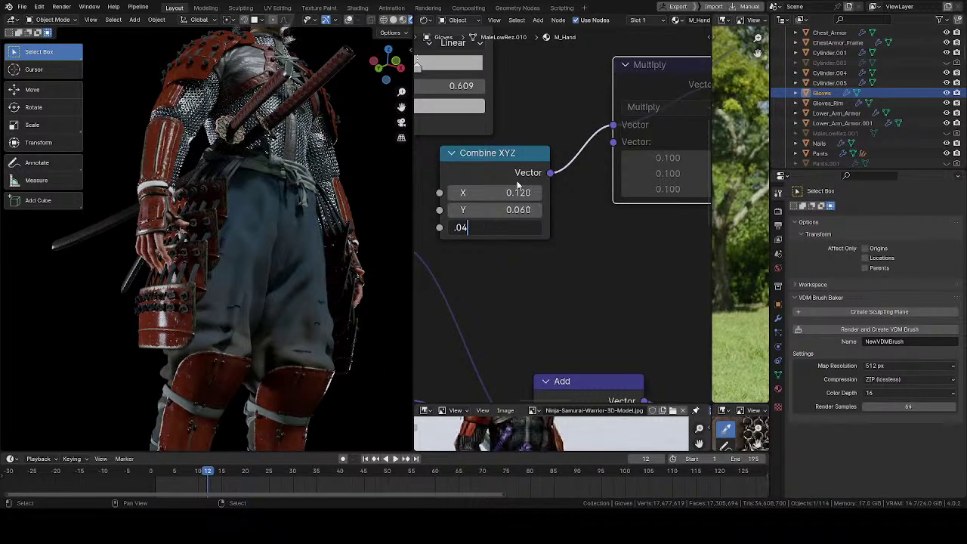
key("Return")
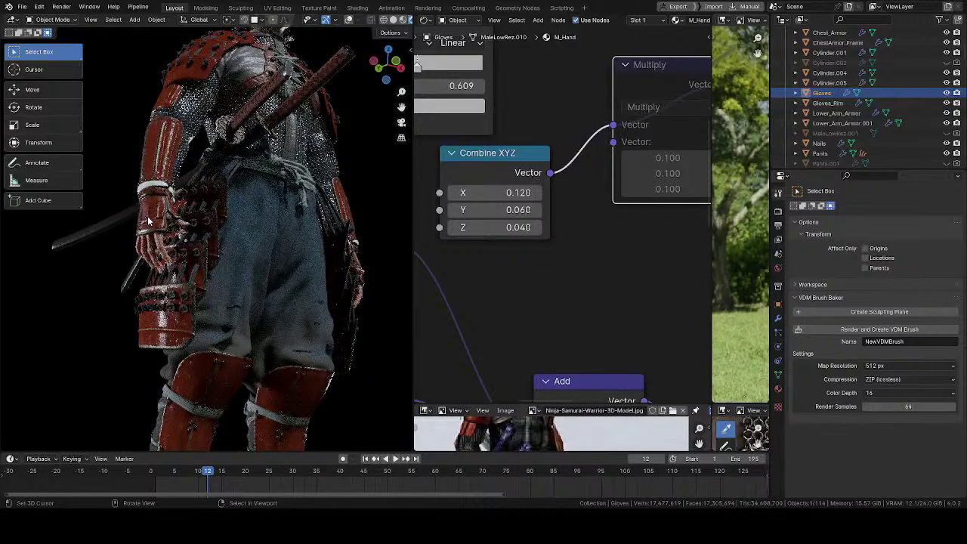
scroll(140, 218, "up", 5)
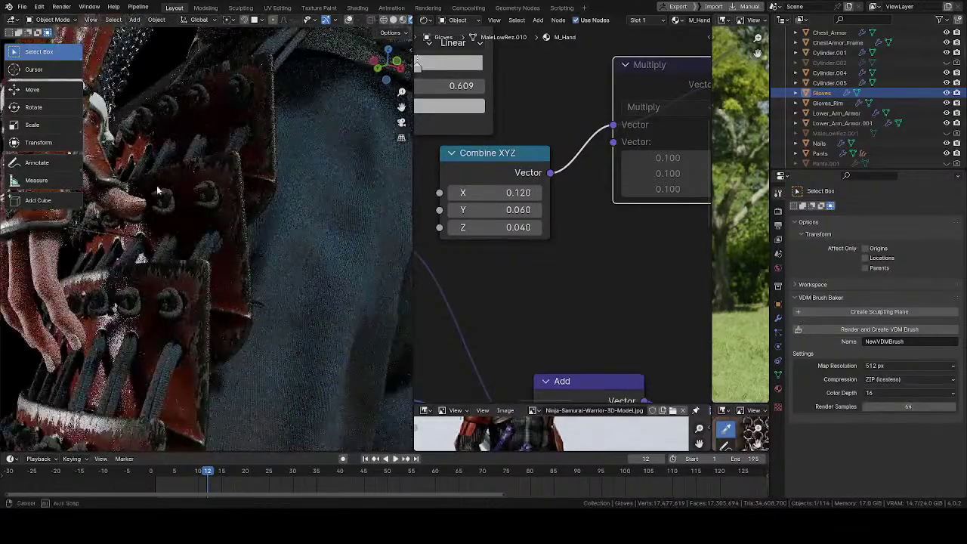
middle_click_drag(159, 191, 274, 211)
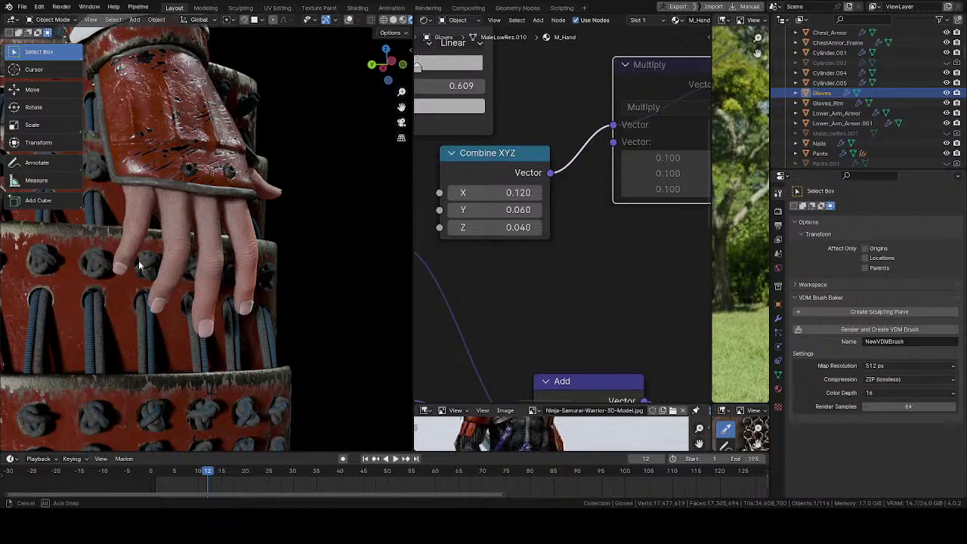
middle_click_drag(227, 227, 174, 232)
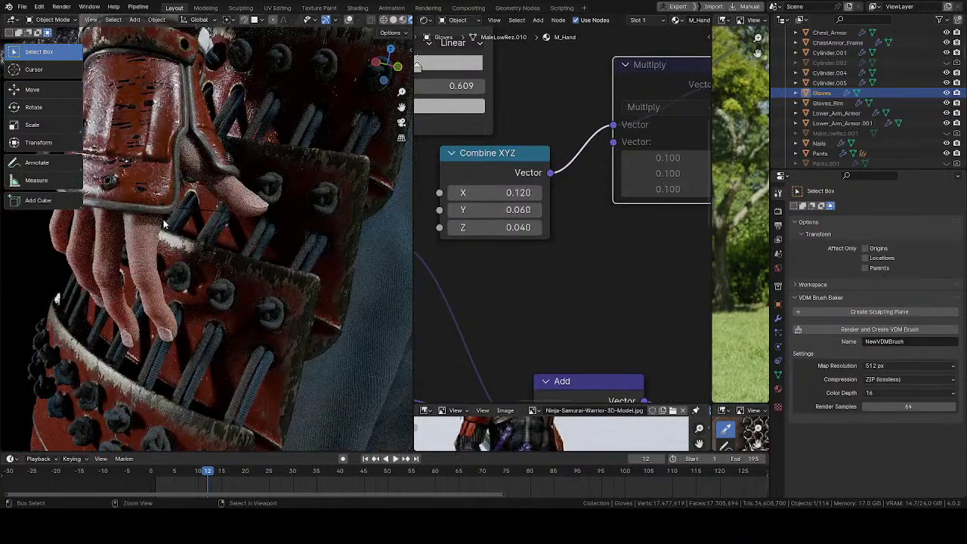
- Set the Combine XYZ node's Y value to 0.08 and check the hand up close and on the full character
left_click(525, 210)
type("0.08")
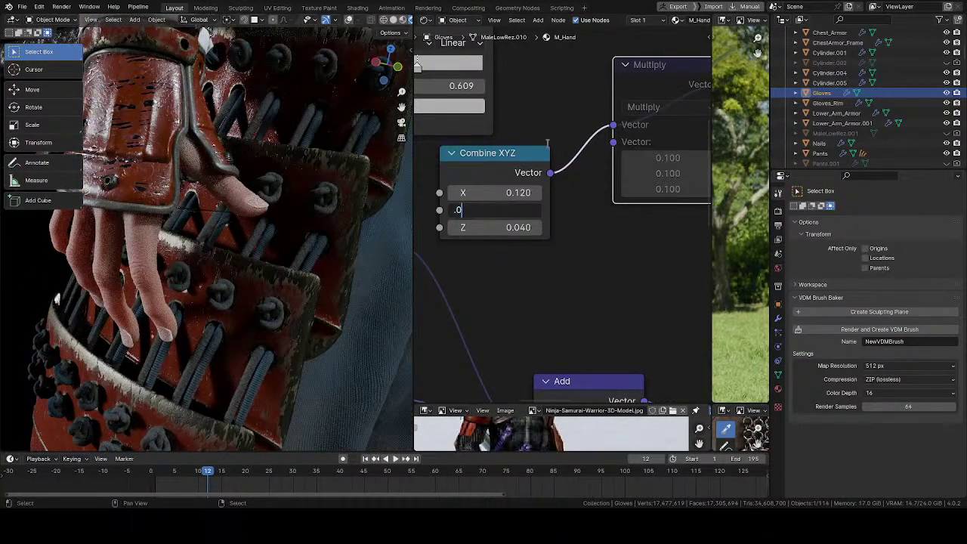
key("Return")
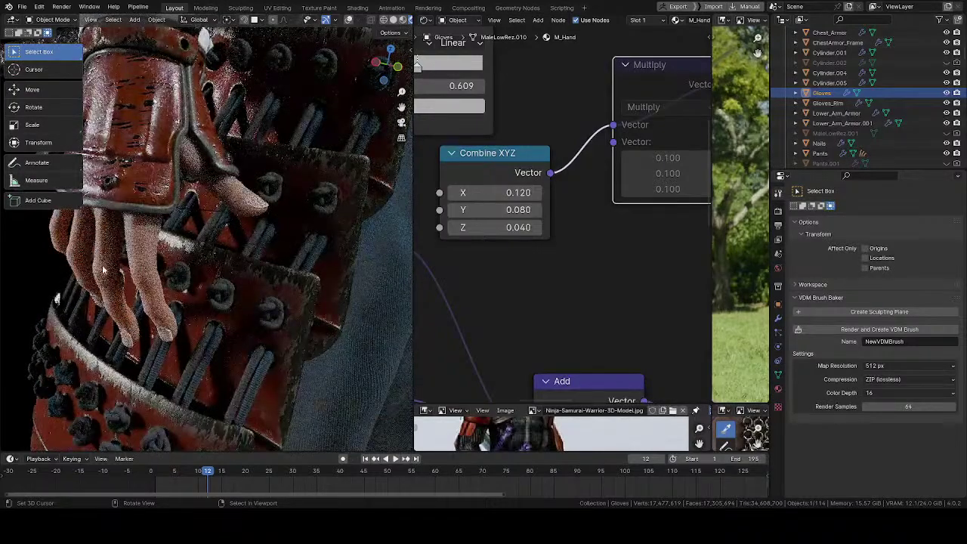
middle_click_drag(82, 243, 187, 172)
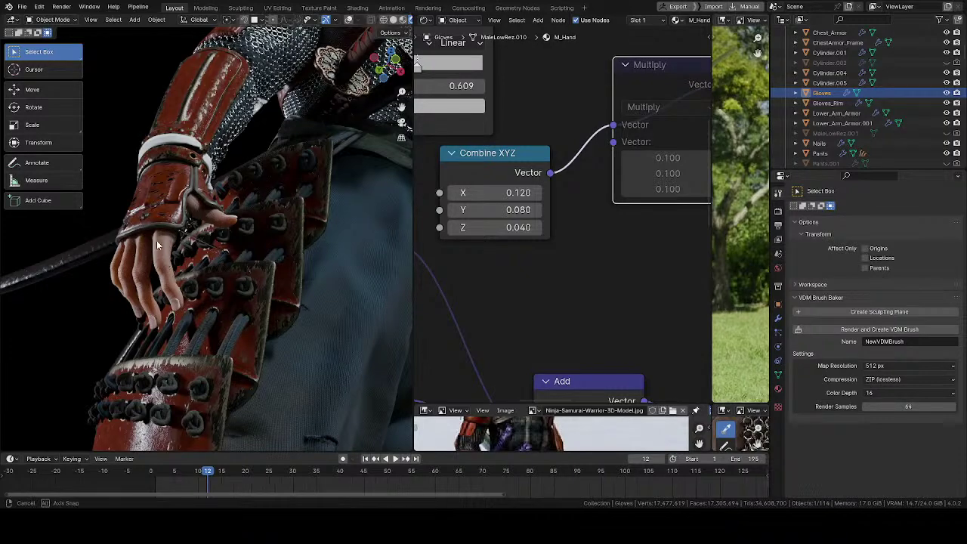
middle_click_drag(165, 266, 232, 270)
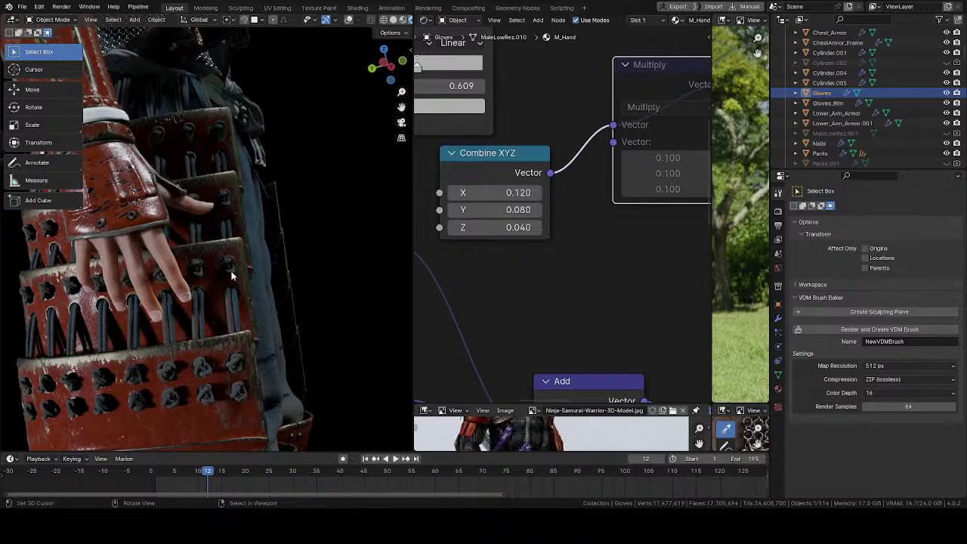
middle_click_drag(213, 257, 350, 203)
left_click(402, 125)
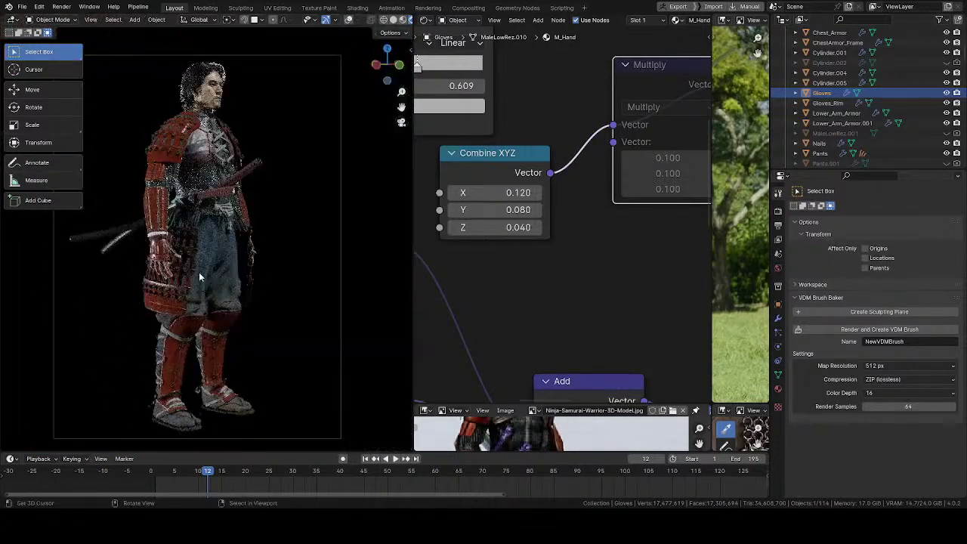
middle_click_drag(198, 274, 243, 220, "shift")
scroll(231, 265, "up", 2)
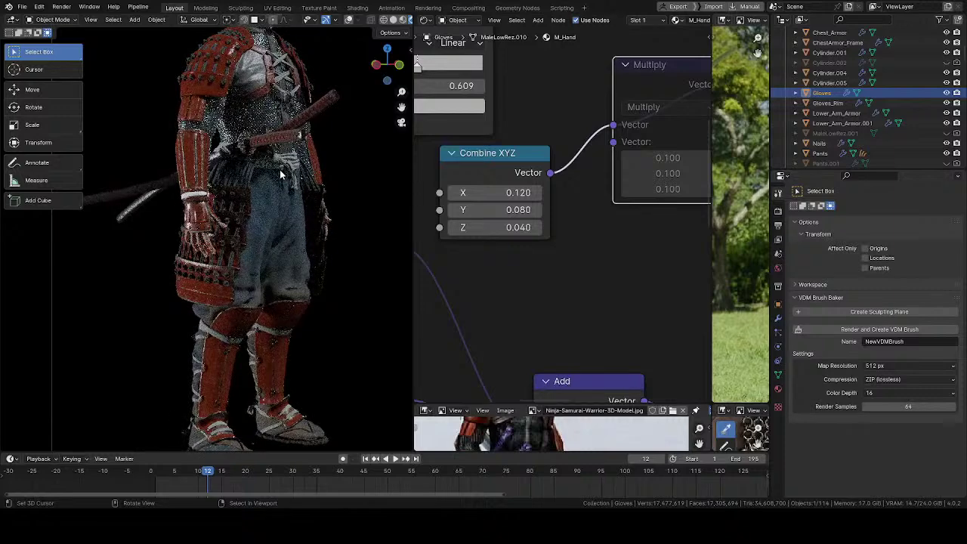
middle_click_drag(291, 141, 274, 222, "shift")
- Move the two color ramps and the Mix node away from the Principled BSDF, keeping the Multiply node beside Combine XYZ
middle_click_drag(520, 103, 507, 340)
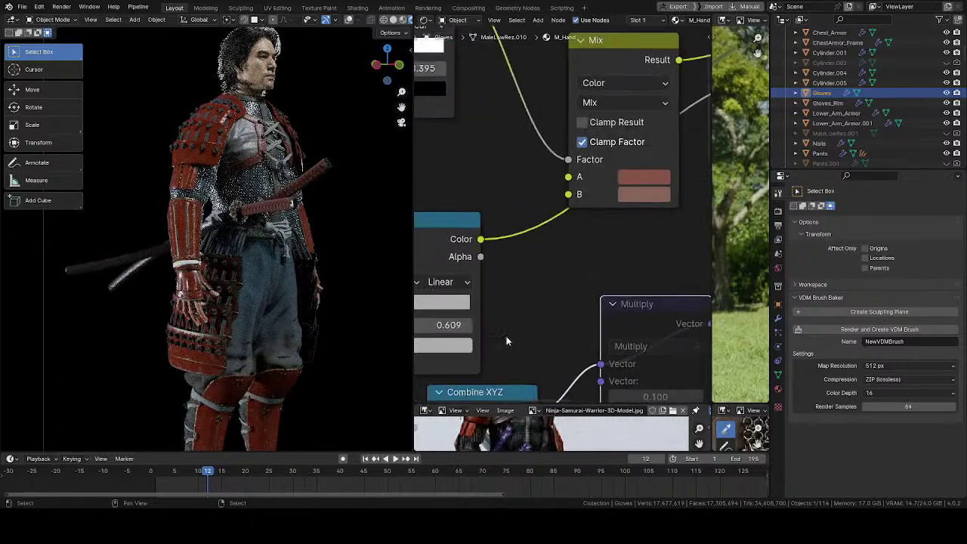
middle_click_drag(597, 232, 521, 251)
scroll(528, 261, "down", 10)
middle_click_drag(532, 283, 652, 263)
left_click_drag(545, 119, 679, 271)
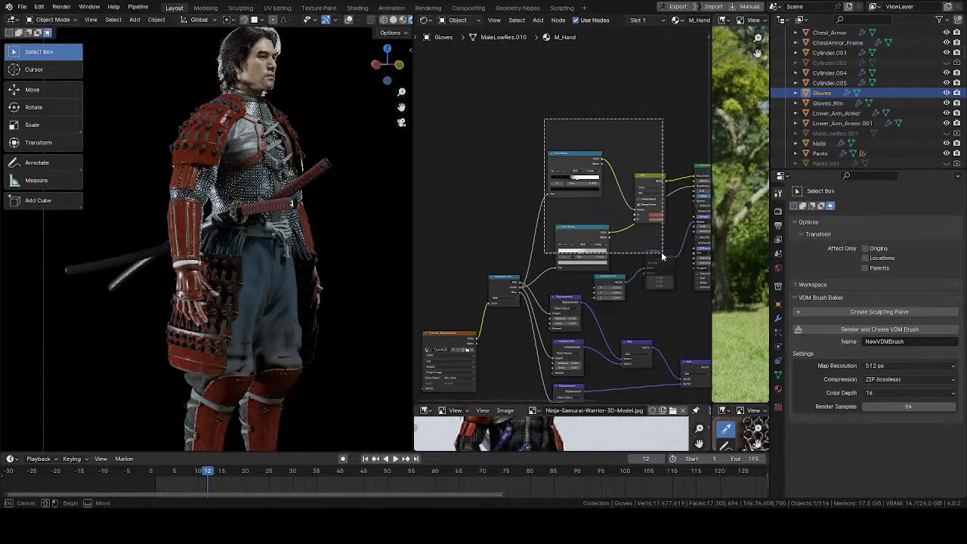
key("g")
left_click_drag(538, 106, 540, 105)
left_click(594, 212)
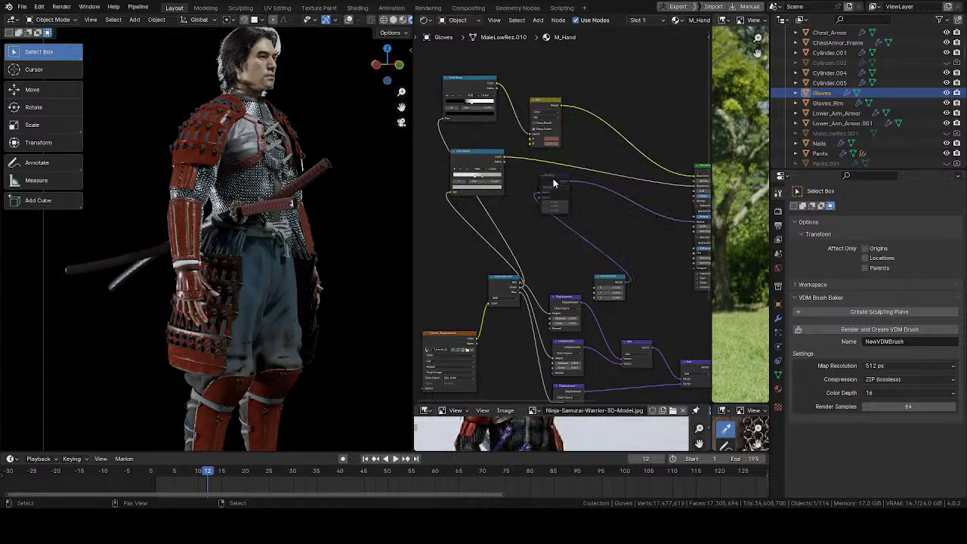
left_click_drag(553, 178, 664, 263)
left_click(573, 228)
- Insert a Hue/Saturation/Value node on the link between the Mix node and the Principled BSDF's Base Color
scroll(585, 181, "up", 4)
key("shift+a")
mouse_move(544, 130)
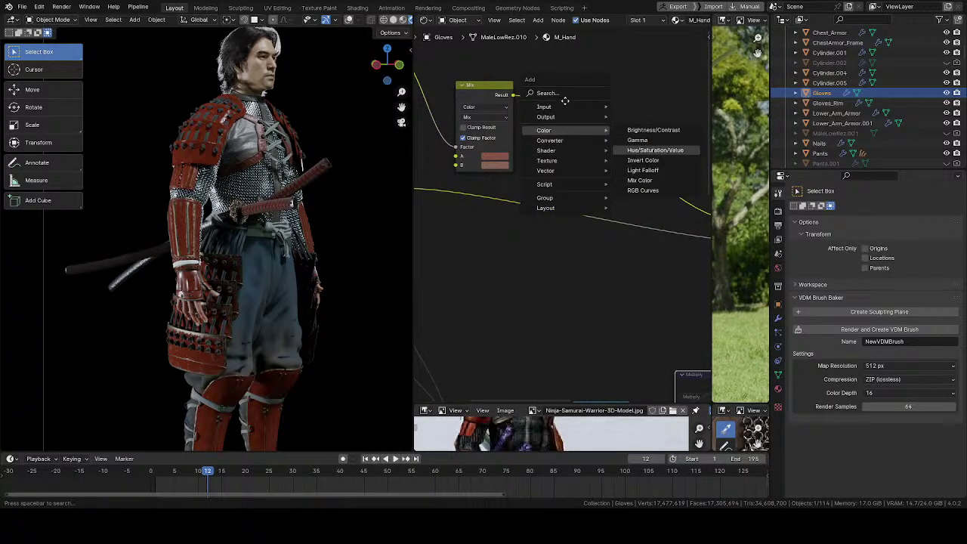
left_click(656, 151)
left_click(588, 136)
middle_click_drag(589, 136, 577, 183)
scroll(582, 182, "up", 4)
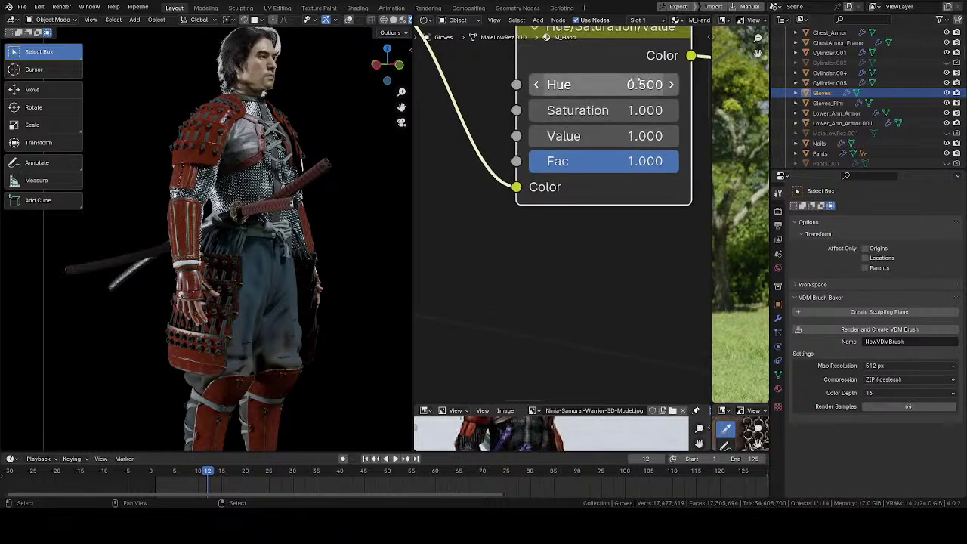
- Set the Hue/Saturation/Value node's Hue to 0.52 and inspect the hand up close
left_click(575, 85)
type(".52")
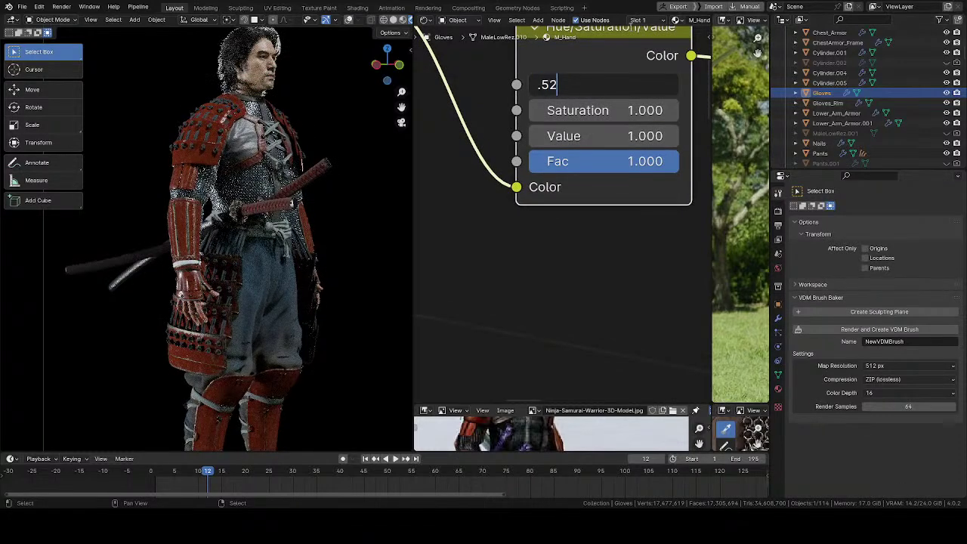
key("Return")
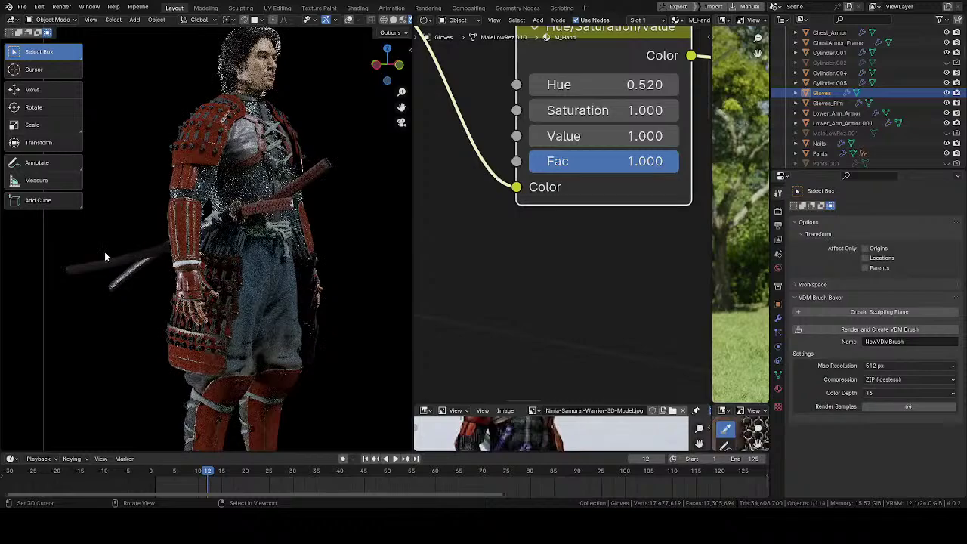
middle_click_drag(182, 345, 219, 112, "shift")
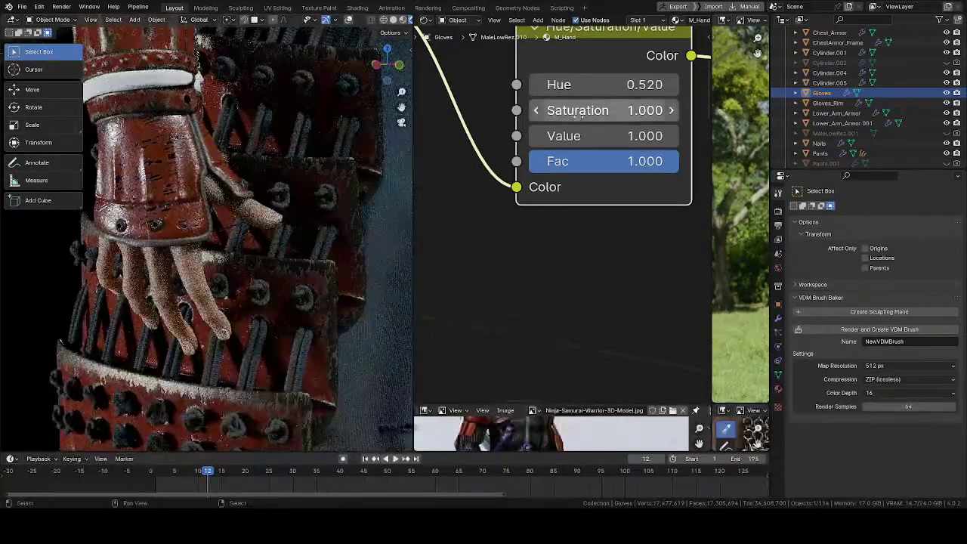
- Preview the Hue/Saturation/Value color directly on the hands, set its Hue to 0.55, and check it with the full shader
middle_click_drag(599, 162, 521, 175)
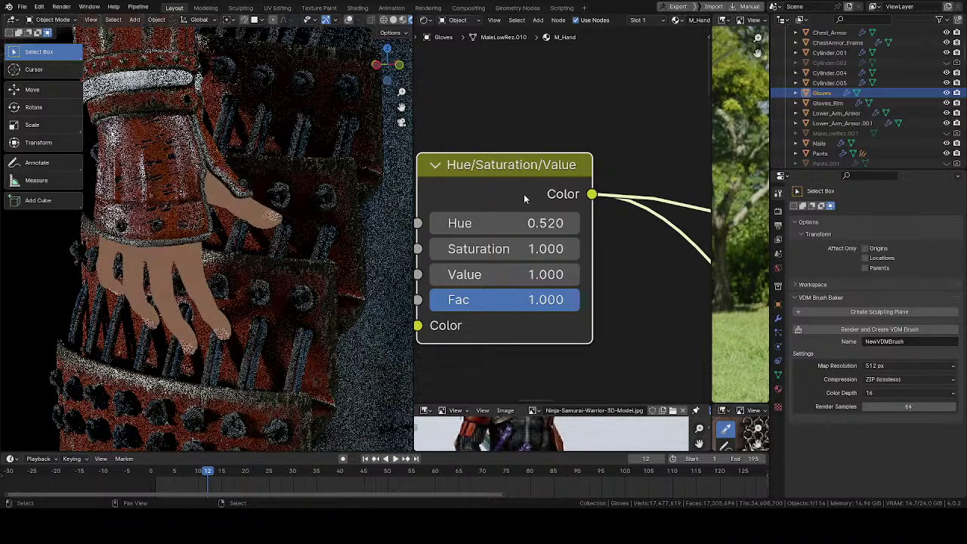
middle_click_drag(541, 195, 483, 144)
left_click(490, 172)
key("BackSpace")
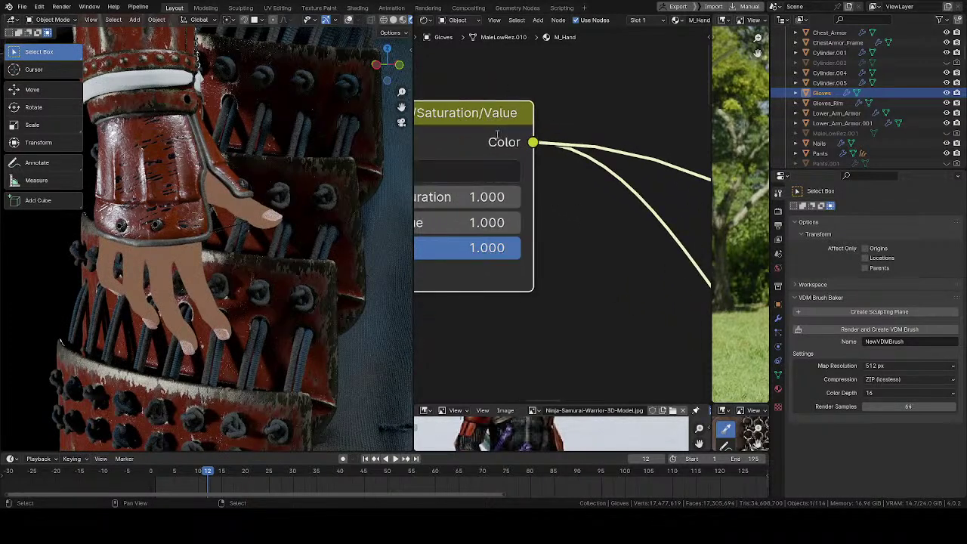
type("0.55")
key("Return")
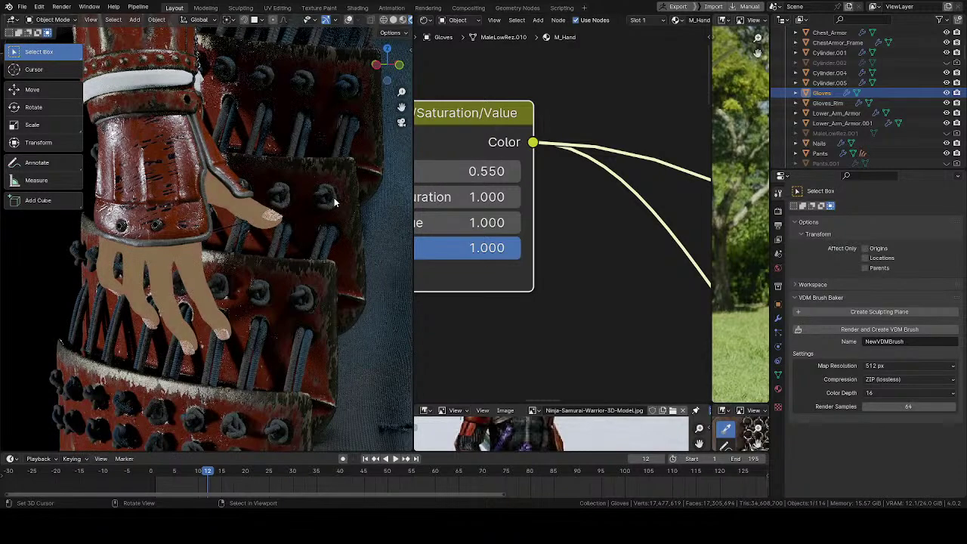
scroll(529, 161, "down", 6)
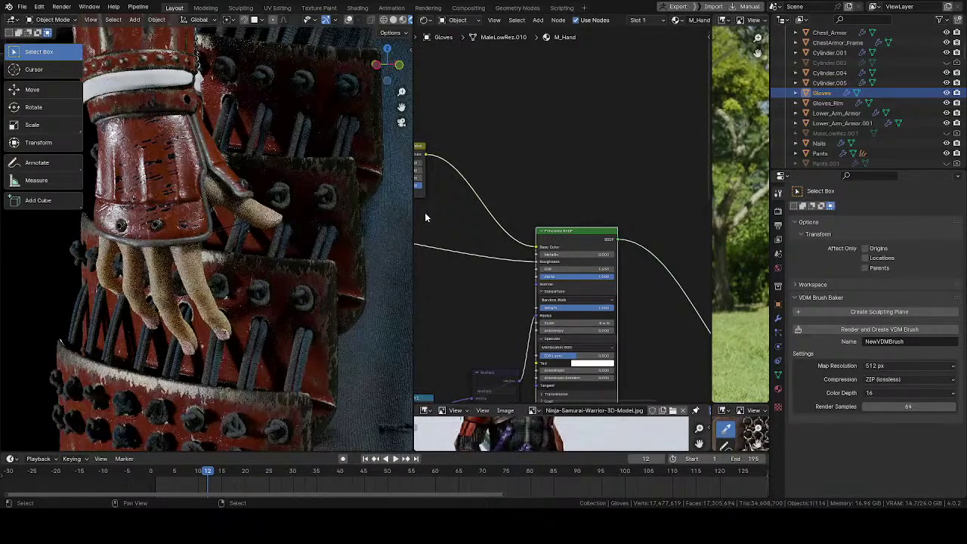
- Set the Hue/Saturation/Value node's Hue to 0.53
scroll(559, 212, "up", 6)
left_click(654, 194)
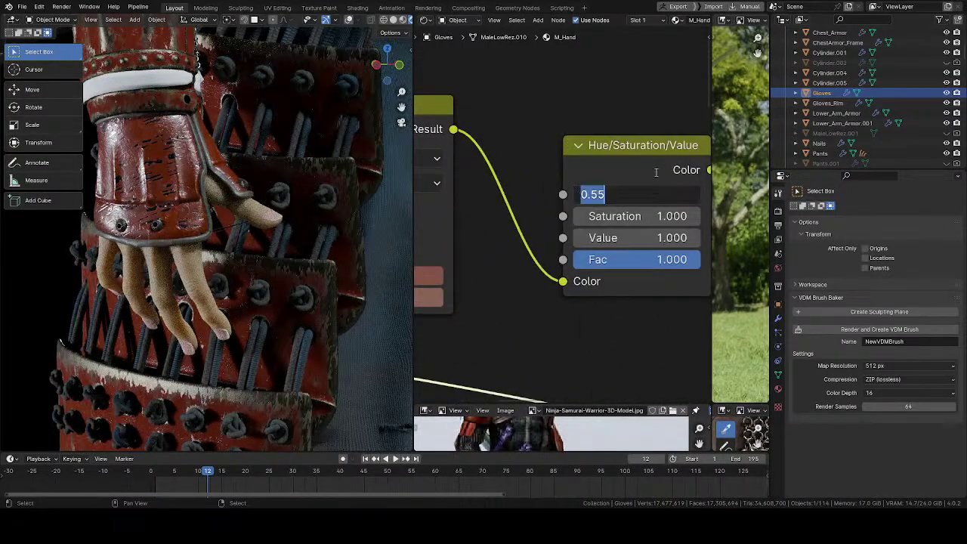
key("BackSpace")
type(".53")
key("Return")
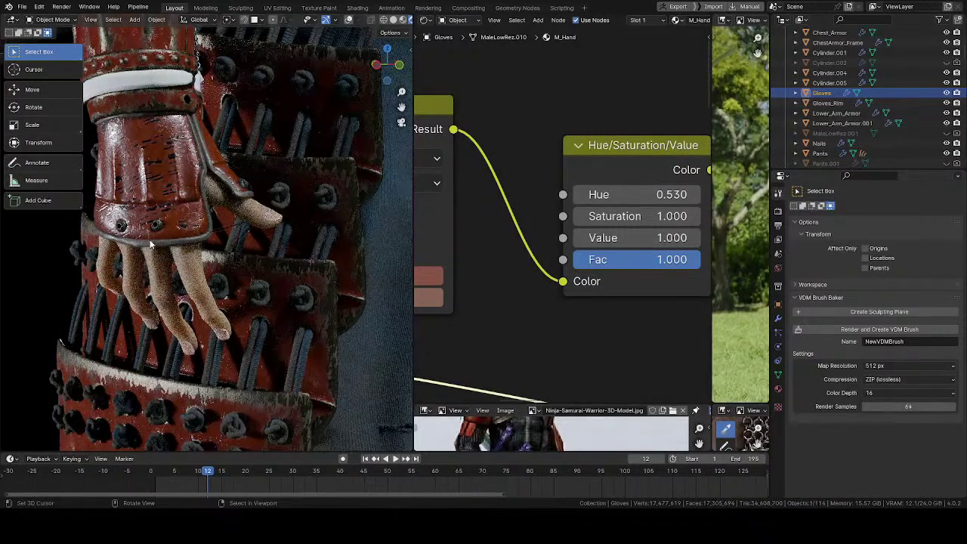
- Return to the camera view, switch the viewport to solid shading, and save the file
key("KP_0")
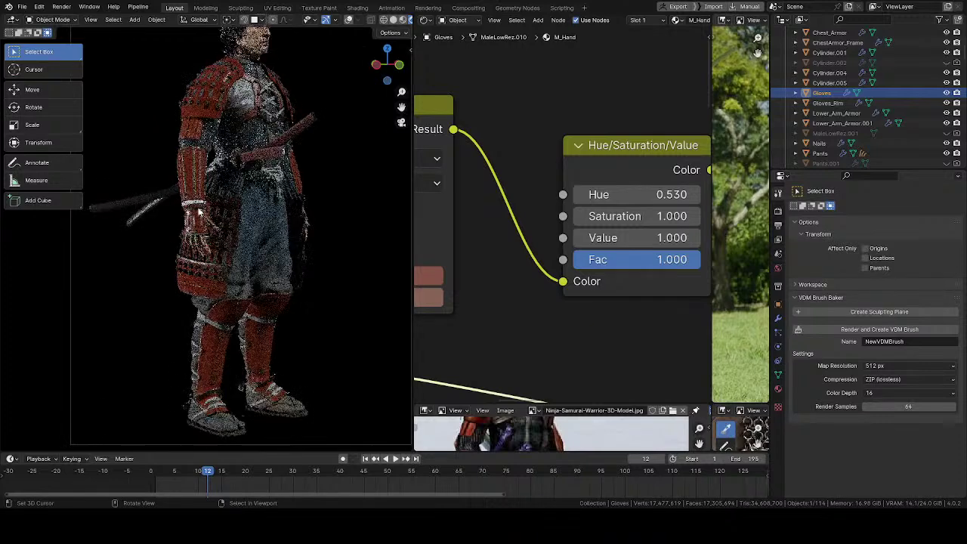
key("z")
left_click(231, 219)
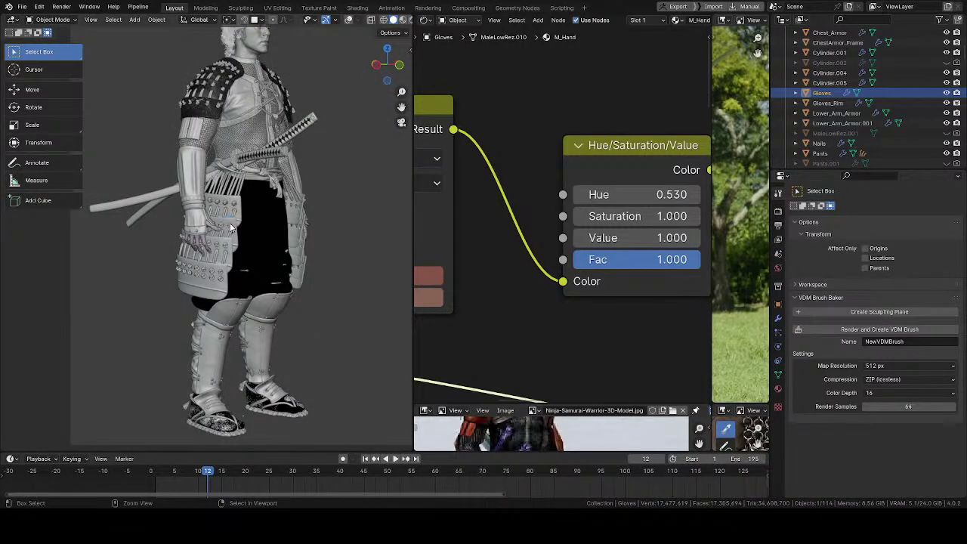
key("ctrl+s")
scroll(383, 21, "down", 2)
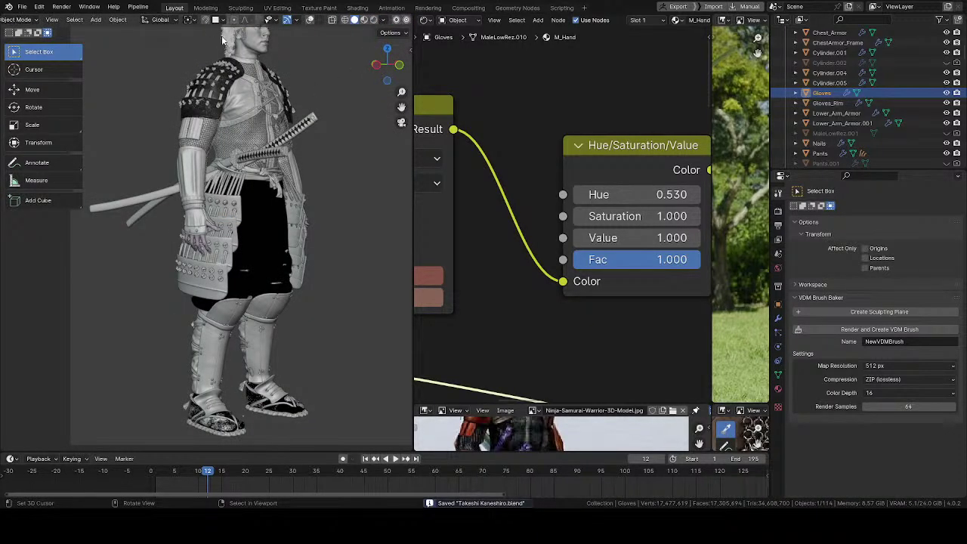
- Set the solid viewport shading color to Object
left_click(384, 20)
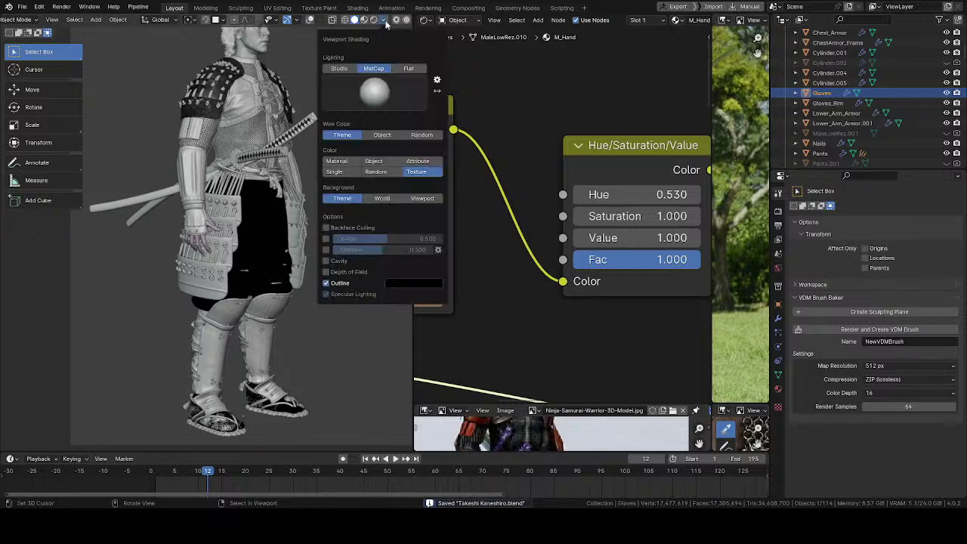
left_click(373, 161)
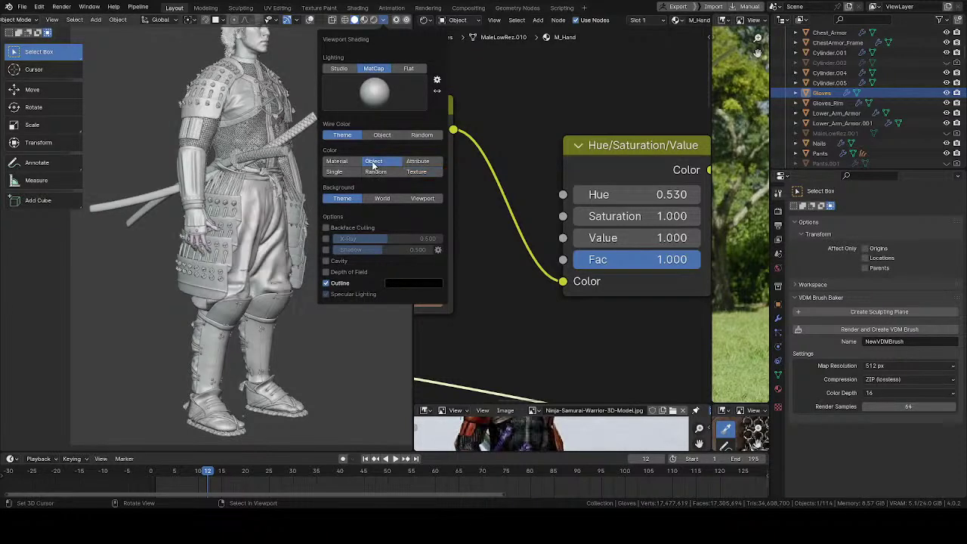
mouse_move(302, 57)
middle_mouse_down()
mouse_move(256, 157)
mouse_move(225, 187)
middle_mouse_up()
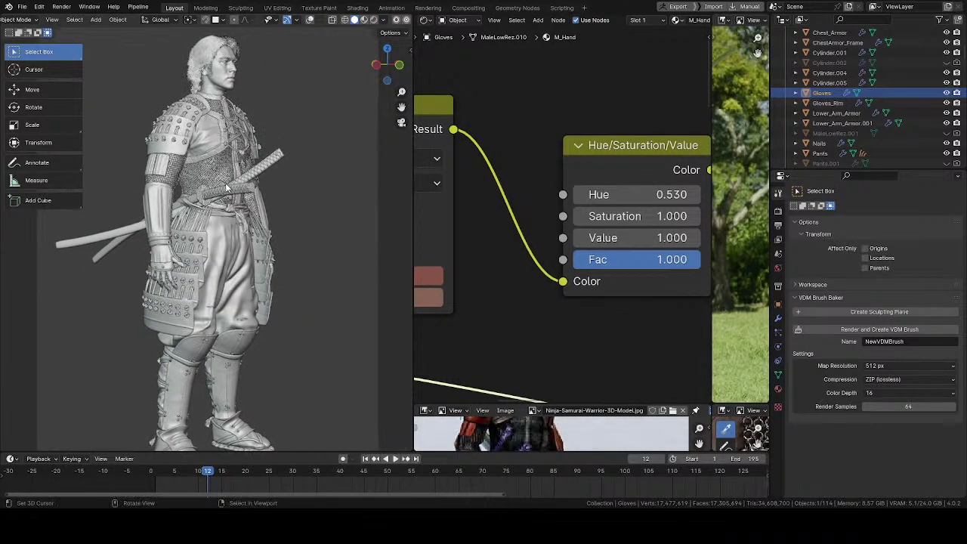
- Show the character through the camera, go back to frame 4 for the front view, and render the image
key("KP_0")
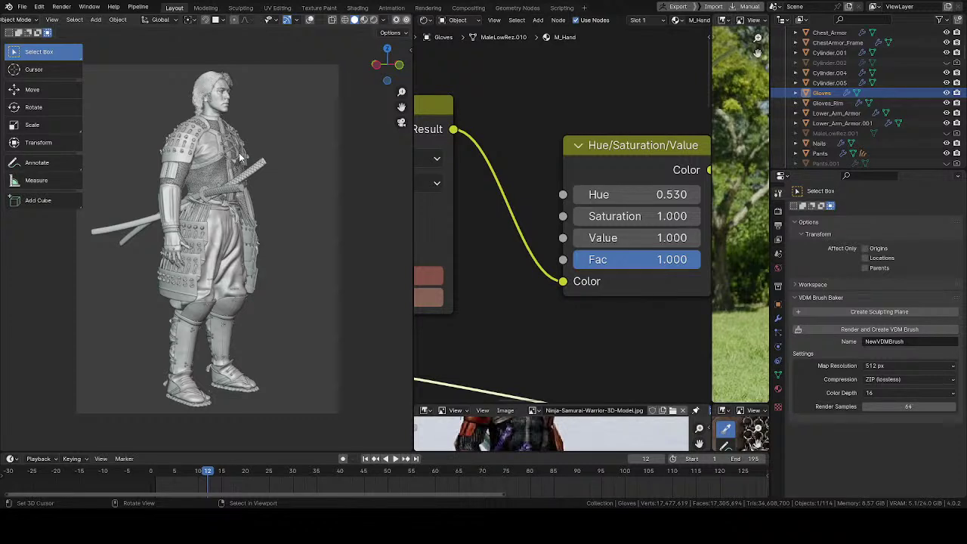
key("Left")
key("Left")
key("Left")
key("Left")
key("Left")
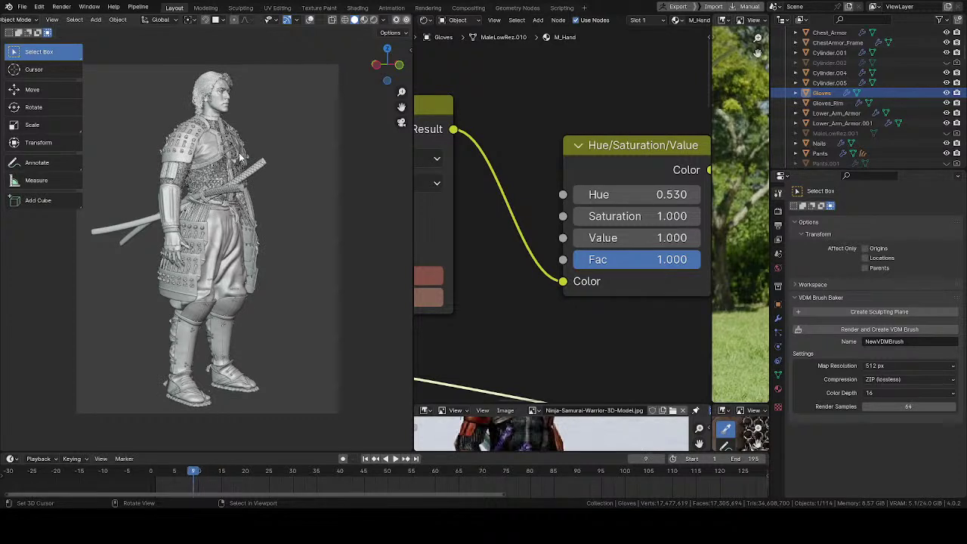
key("Left")
key("Left")
key("Left")
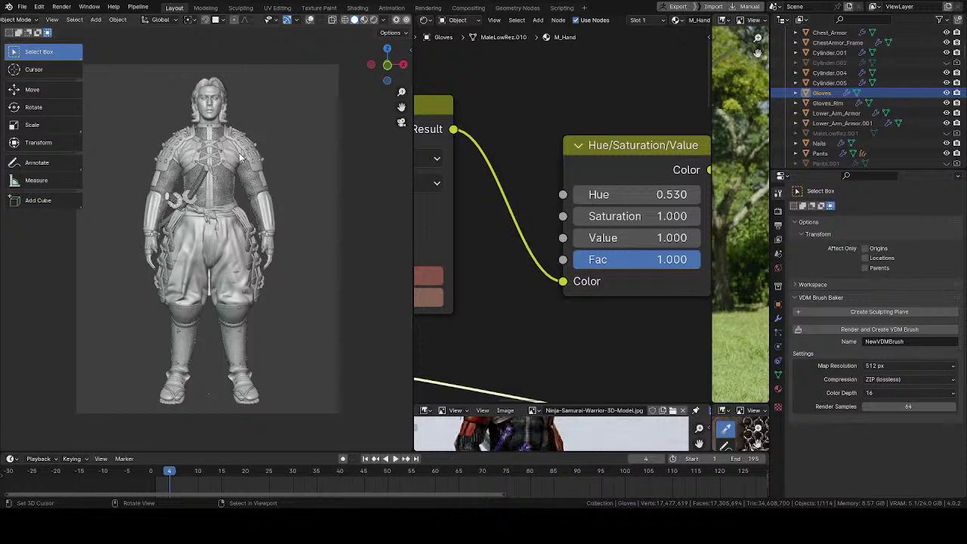
key("F12")
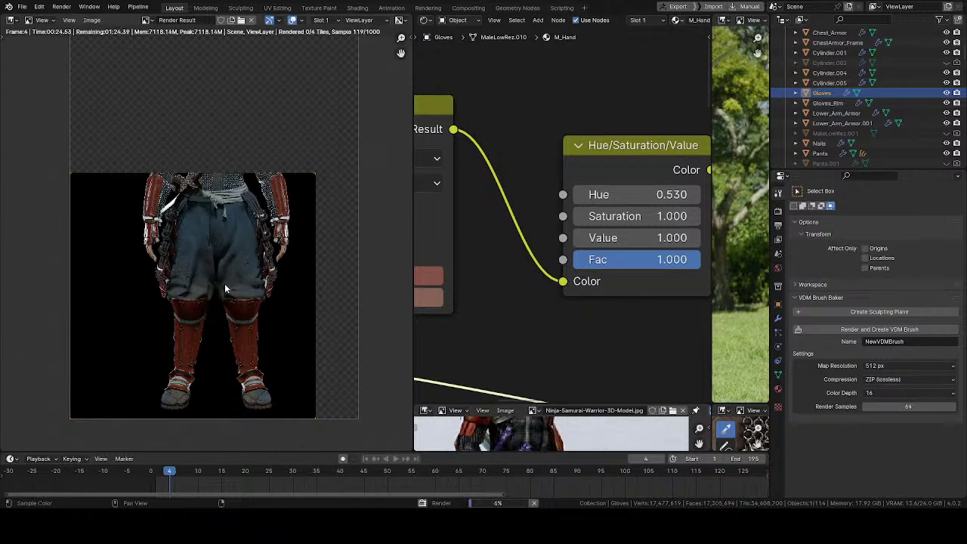
- Examine the front-view render up close around the forearm armor, waist sash, hip armor and hands
scroll(227, 281, "up", 5)
middle_click_drag(238, 227, 320, 318)
scroll(231, 318, "up", 4)
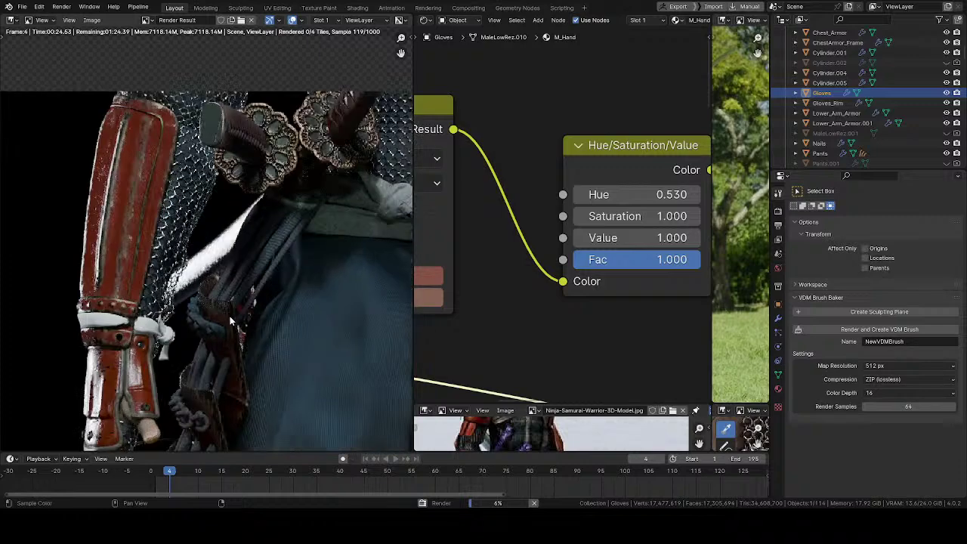
mouse_move(216, 306)
middle_mouse_down()
mouse_move(278, 277)
mouse_move(336, 178)
mouse_move(232, 300)
middle_mouse_up()
scroll(240, 299, "down", 4)
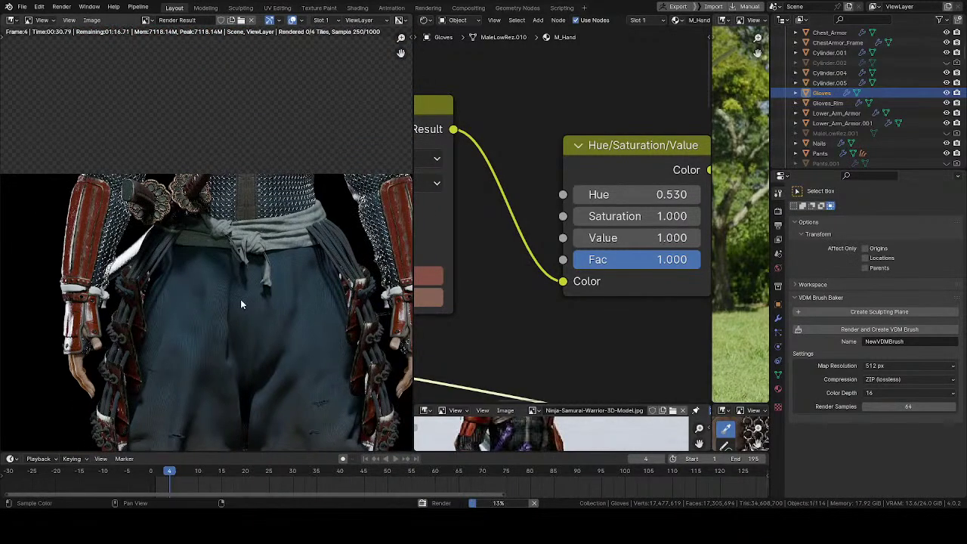
scroll(241, 297, "up", 2)
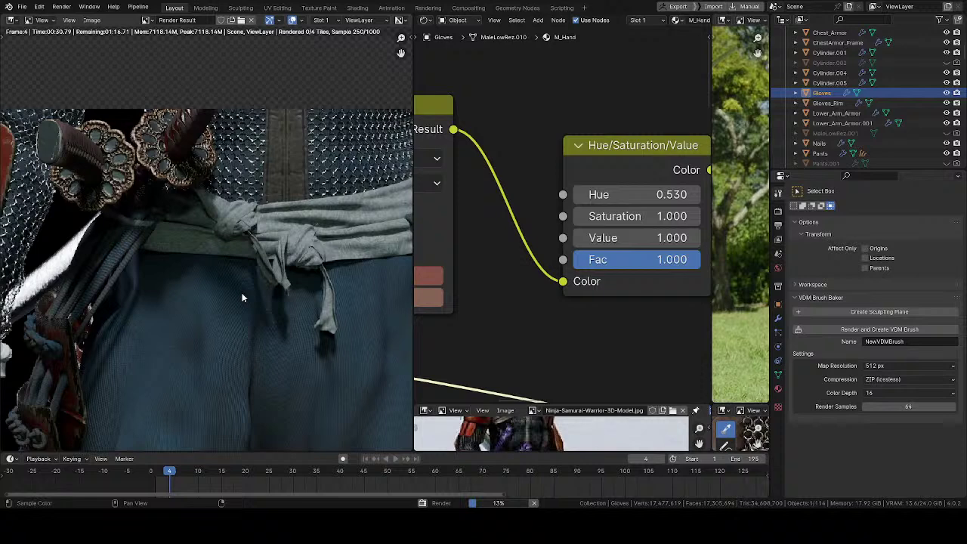
scroll(242, 298, "down", 2)
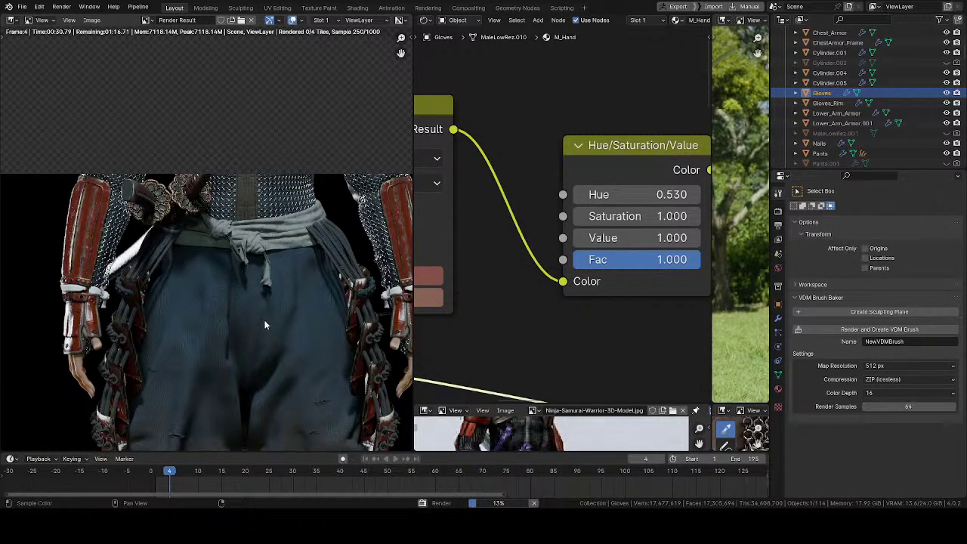
middle_click_drag(264, 321, 161, 234)
scroll(267, 266, "up", 5)
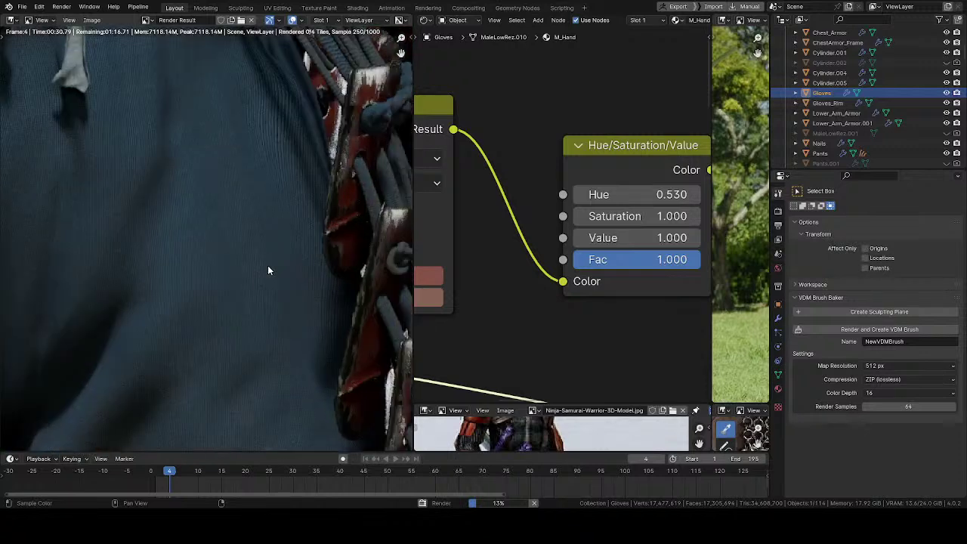
middle_click_drag(268, 266, 70, 261)
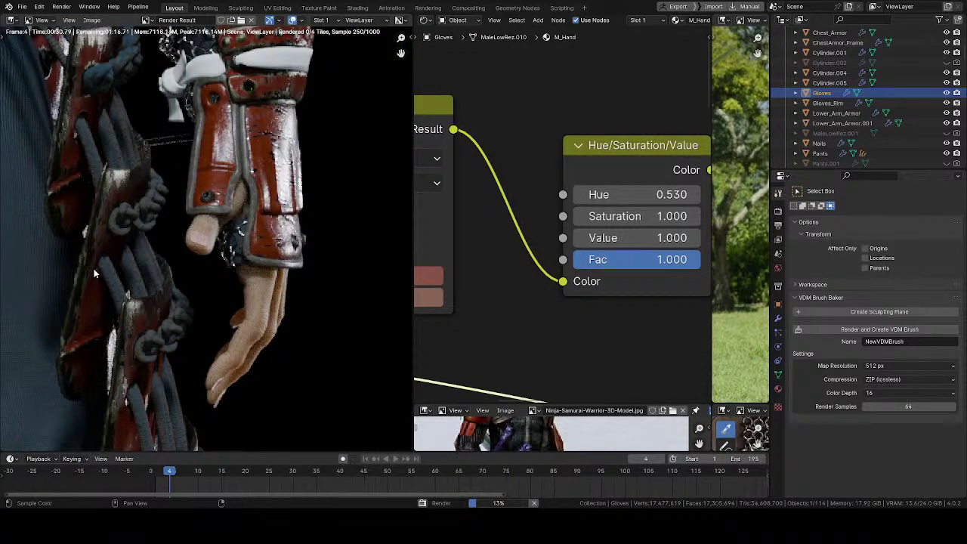
scroll(95, 273, "down", 1)
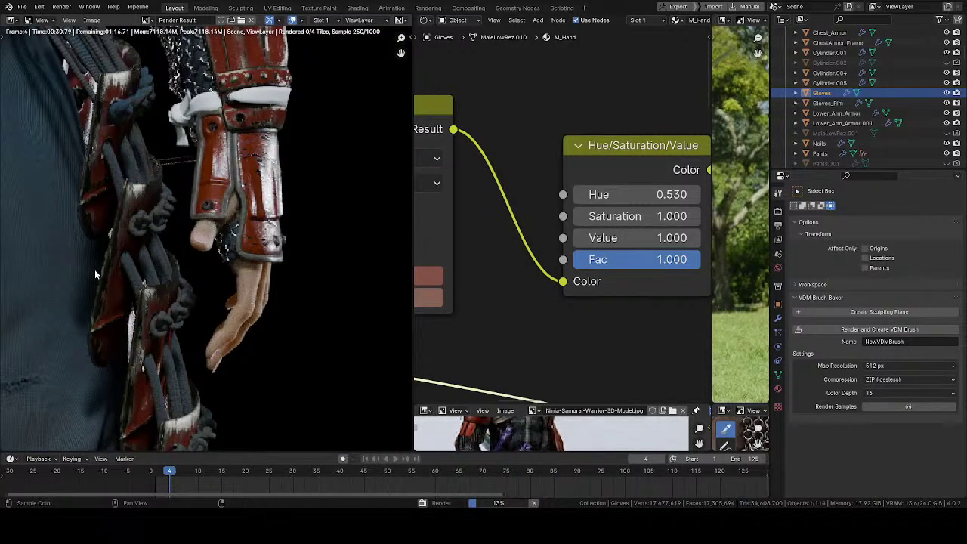
scroll(98, 272, "down", 2)
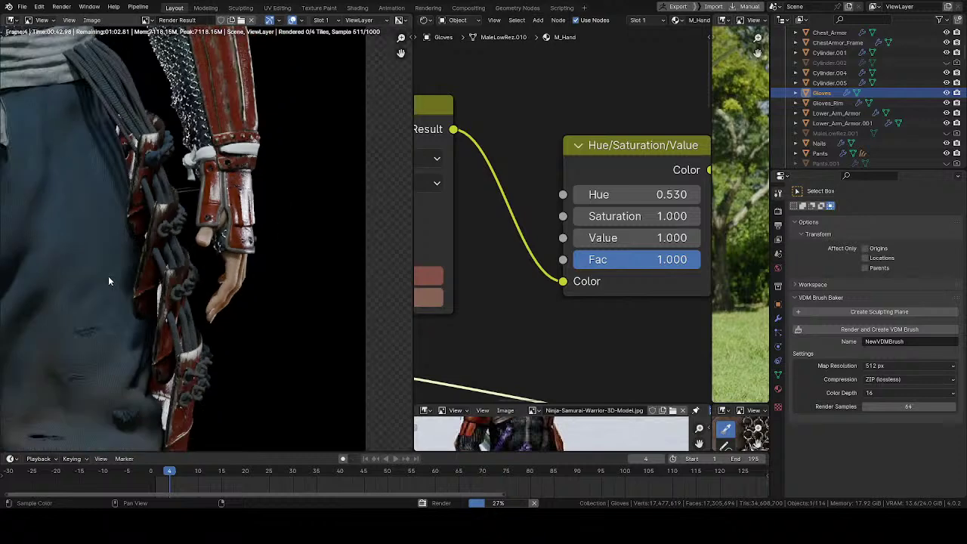
scroll(114, 300, "down", 2)
middle_click_drag(151, 302, 273, 414)
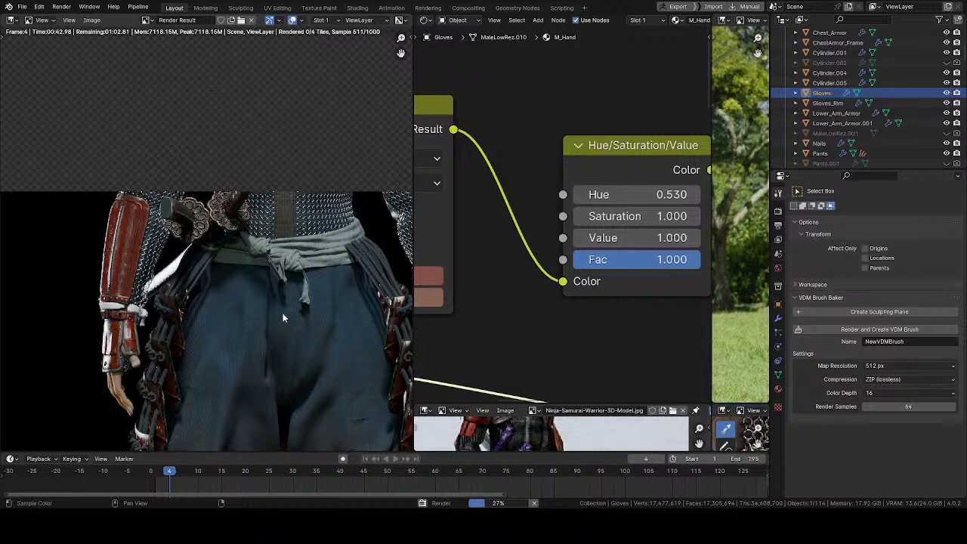
- Inspect the trousers' folds and tears and the shin armor in the front-view render
middle_click_drag(279, 333, 180, 294)
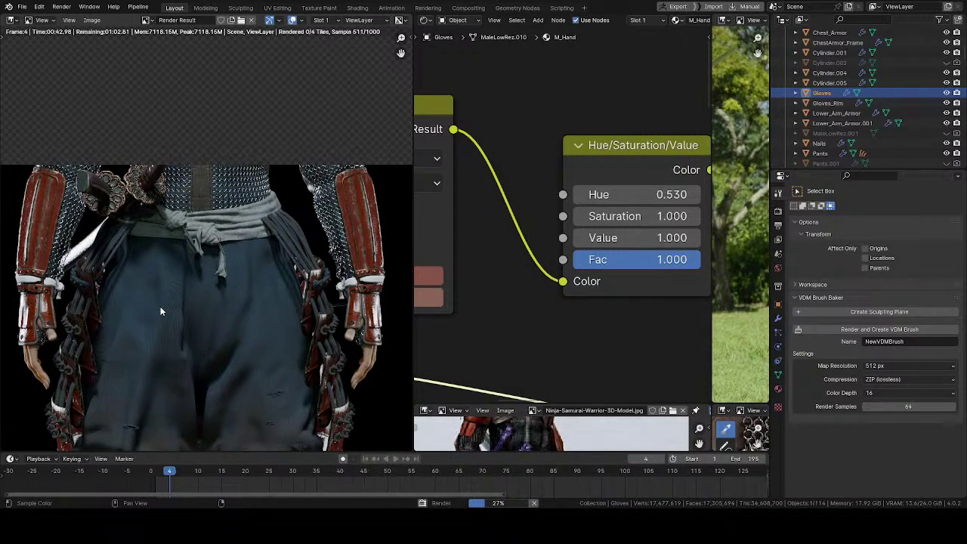
middle_click_drag(307, 246, 247, 291)
scroll(156, 318, "up", 3)
scroll(157, 318, "down", 2)
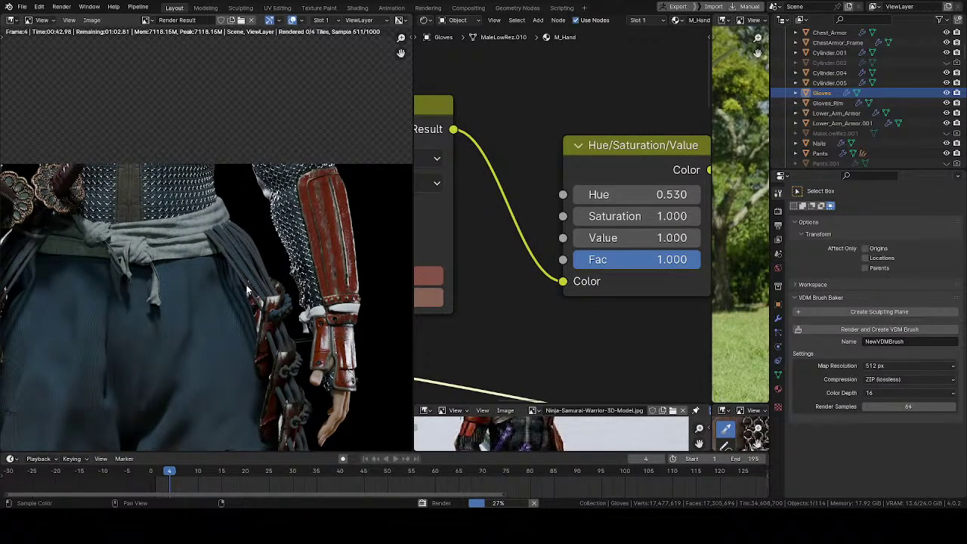
scroll(247, 289, "down", 3)
middle_click_drag(210, 339, 222, 254)
scroll(298, 317, "up", 3)
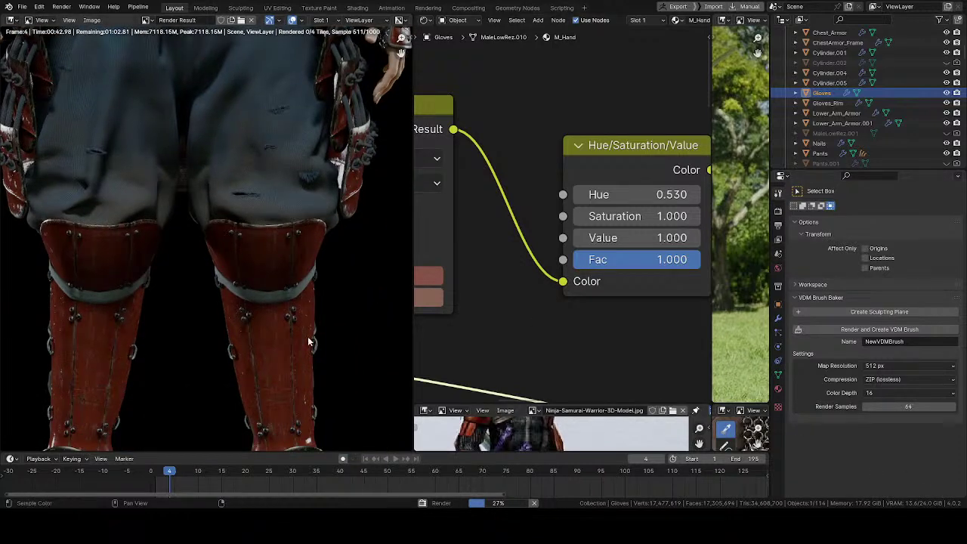
middle_click_drag(307, 334, 231, 318)
scroll(265, 191, "up", 4)
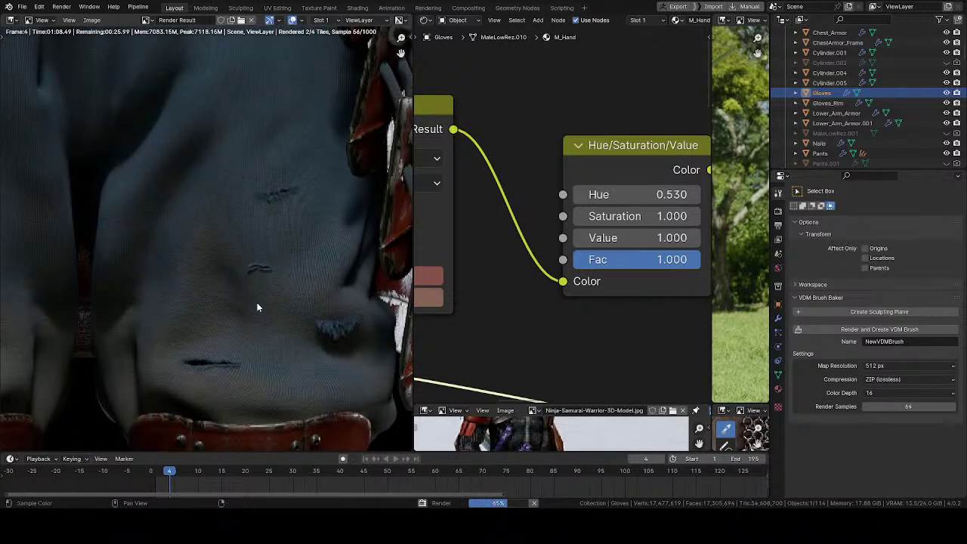
middle_click_drag(158, 308, 344, 369)
scroll(343, 370, "down", 1)
scroll(344, 369, "down", 1)
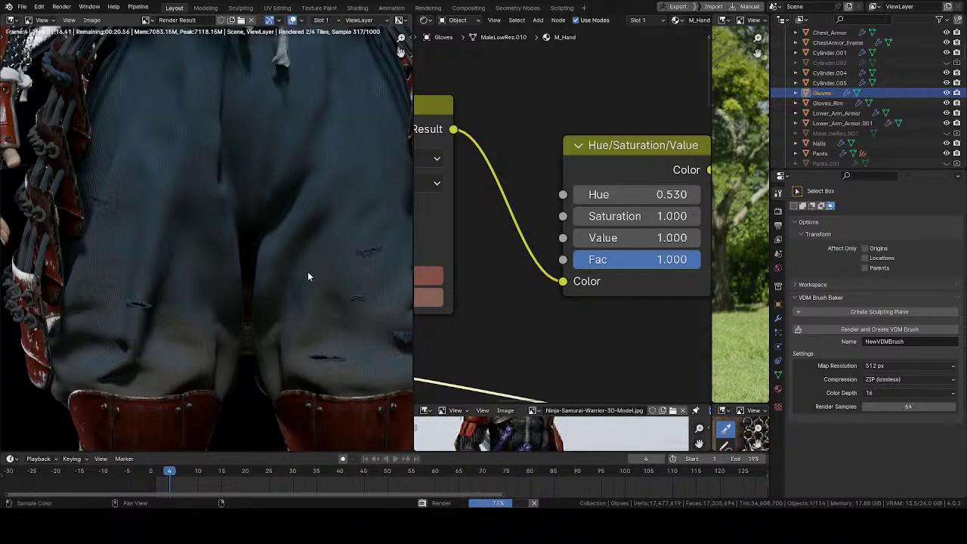
middle_click_drag(355, 242, 275, 305)
scroll(276, 305, "up", 2)
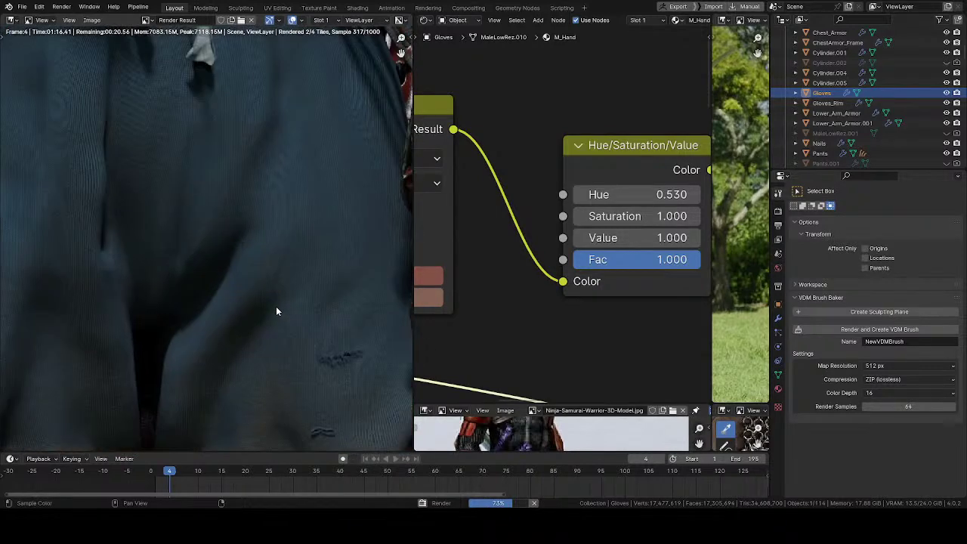
- Check the full figure, sword guards and wrist straps in the front-view render
scroll(277, 305, "down", 3)
middle_click_drag(266, 211, 288, 358)
scroll(287, 358, "down", 3)
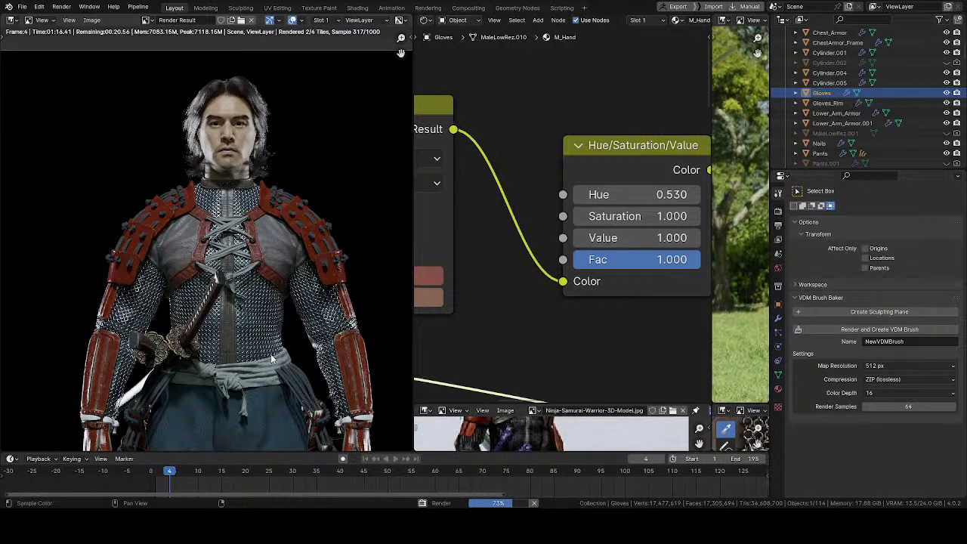
scroll(273, 360, "up", 3)
scroll(248, 248, "up", 2)
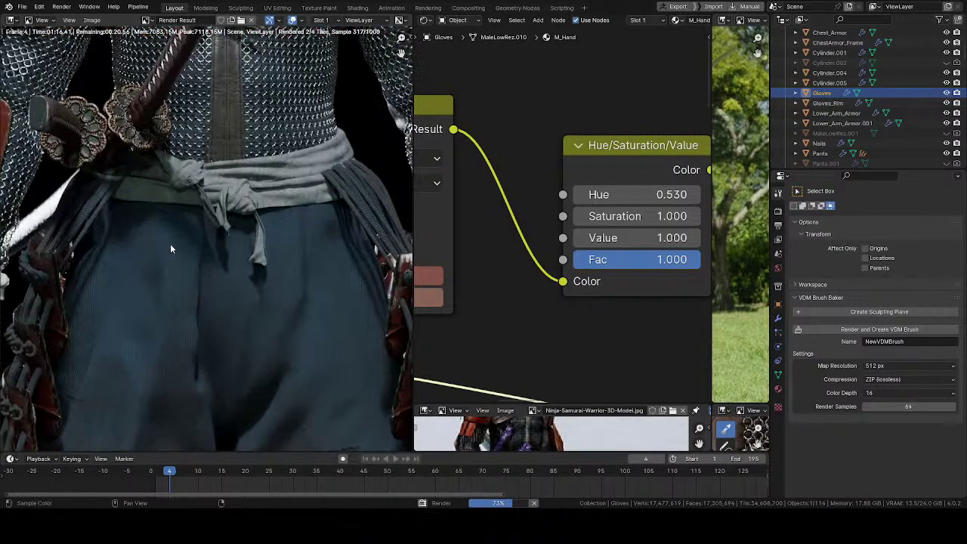
middle_click_drag(170, 249, 247, 327)
scroll(243, 326, "up", 3)
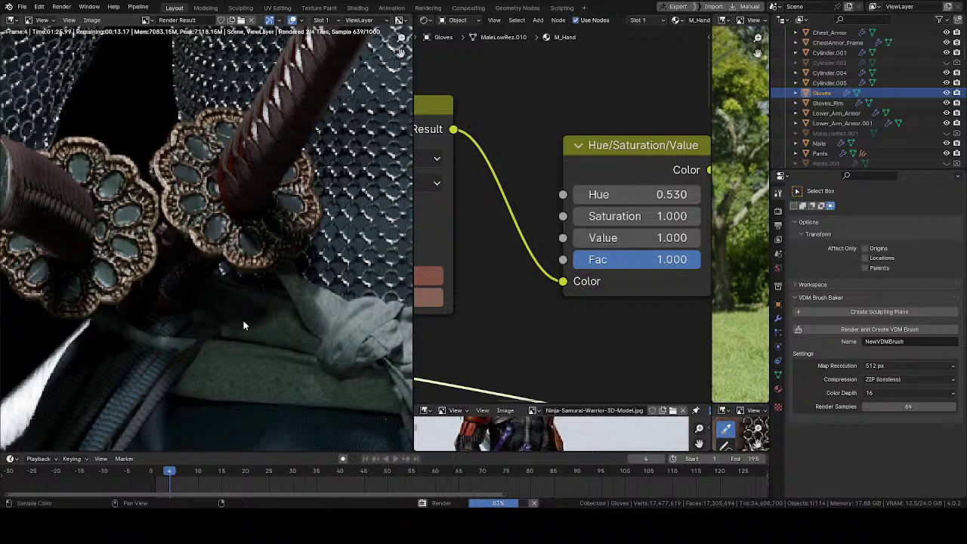
scroll(243, 326, "down", 3)
middle_click_drag(294, 308, 179, 272)
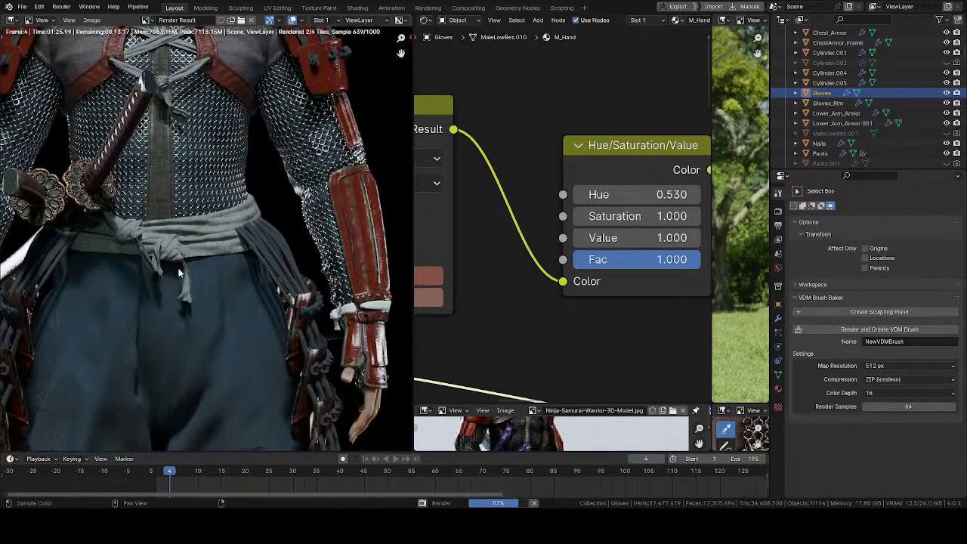
middle_click_drag(183, 314, 32, 252)
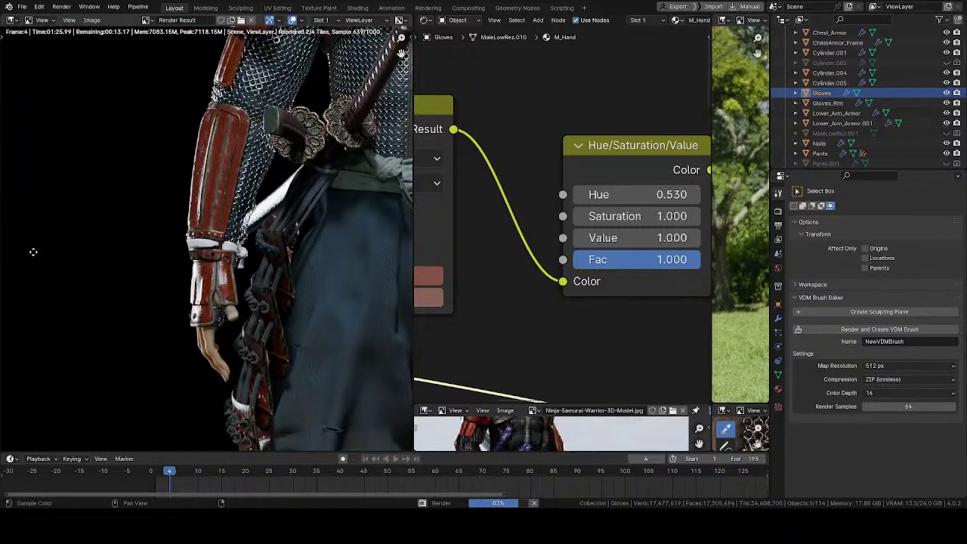
scroll(216, 244, "up", 3)
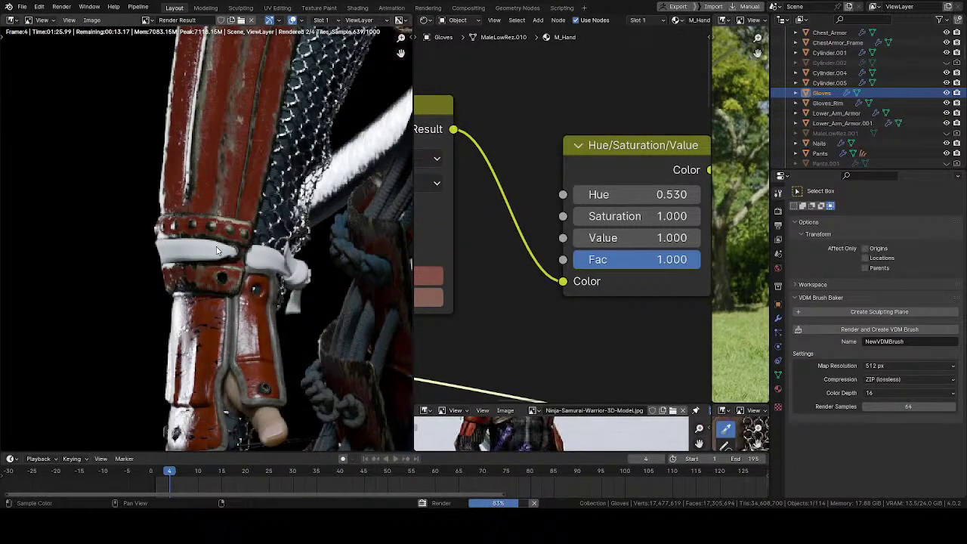
scroll(217, 251, "down", 3)
middle_click_drag(217, 251, 58, 296)
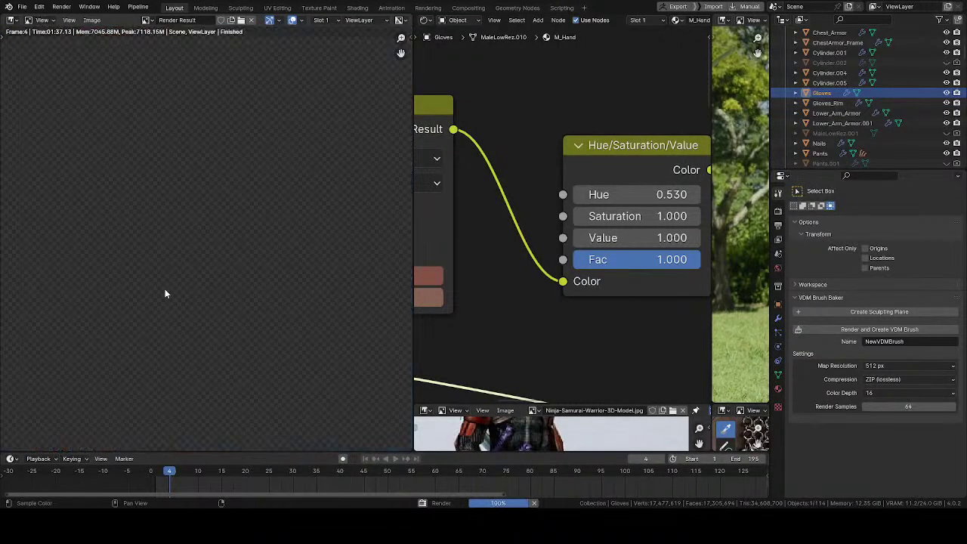
scroll(202, 250, "down", 4)
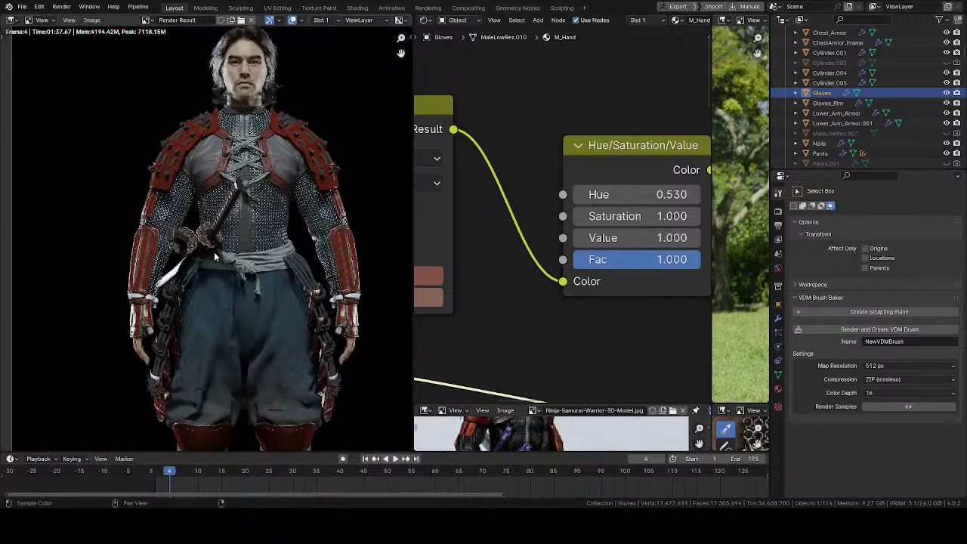
- Render frame 5 into render slot 2 and check the hand and hip armor from this side angle
scroll(201, 272, "up", 2)
key("j")
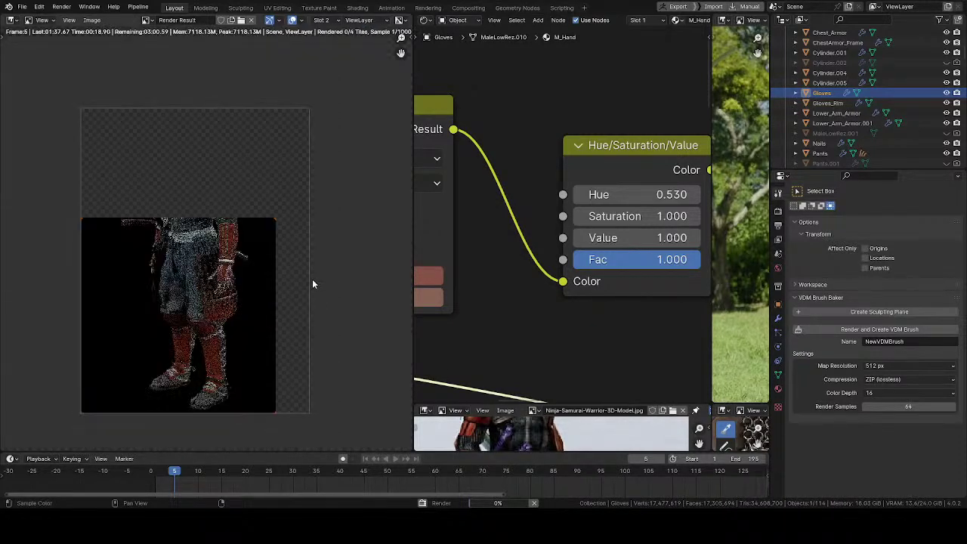
scroll(240, 311, "up", 6)
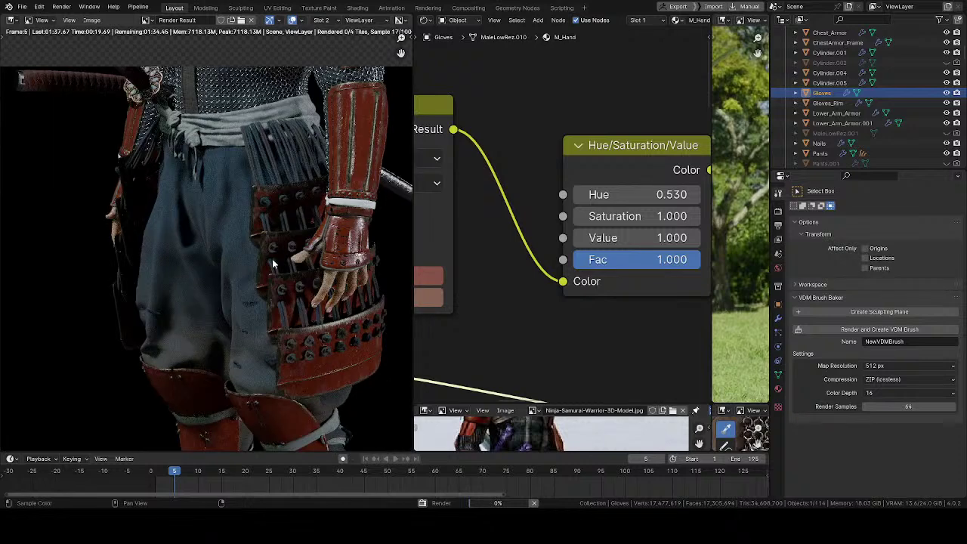
middle_click_drag(274, 263, 216, 263)
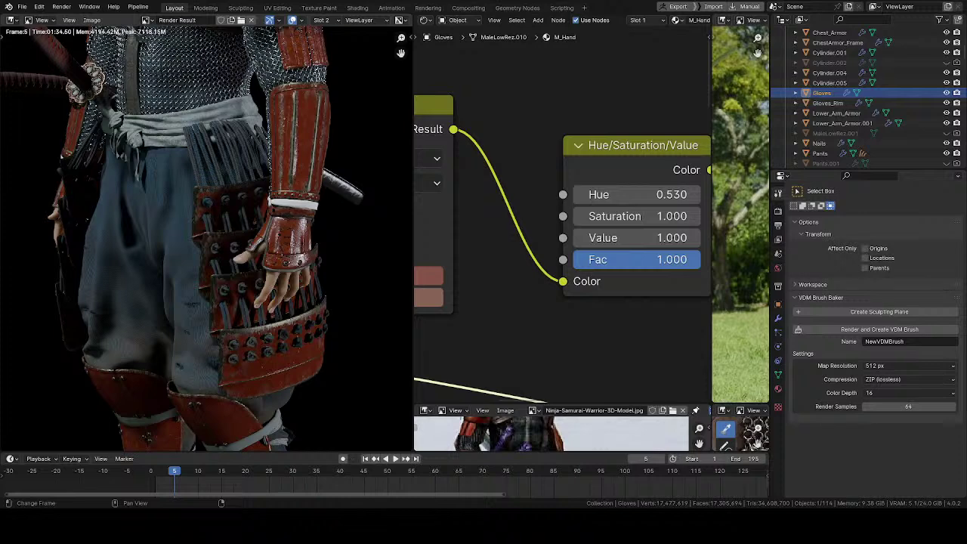
scroll(246, 303, "down", 3)
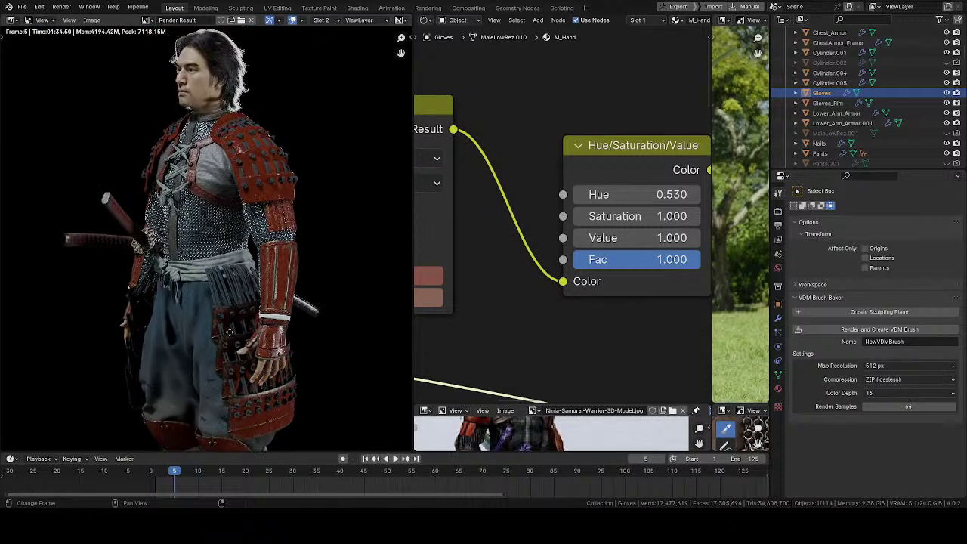
scroll(219, 261, "up", 2)
- Switch to render slot 3, advance to frame 6 and render the image
key("j")
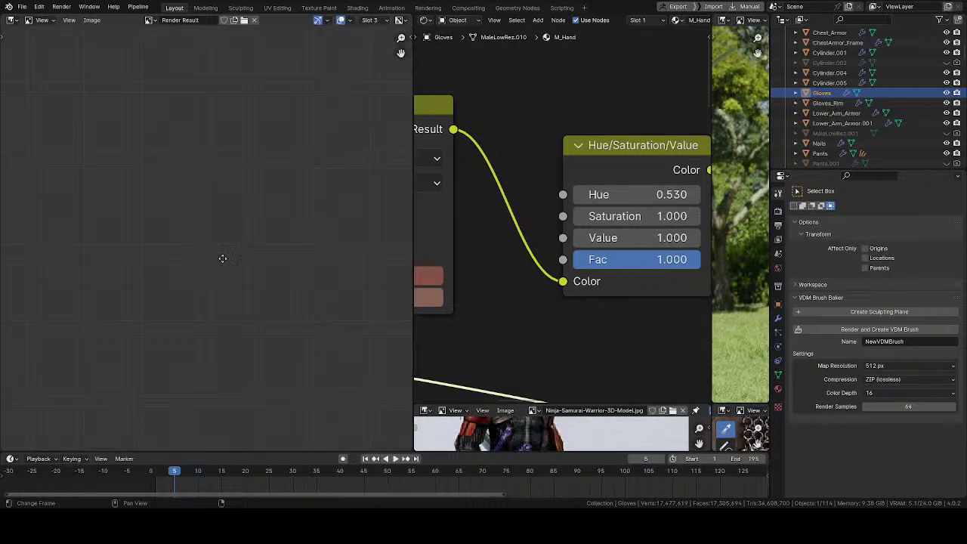
key("Right")
key("F12")
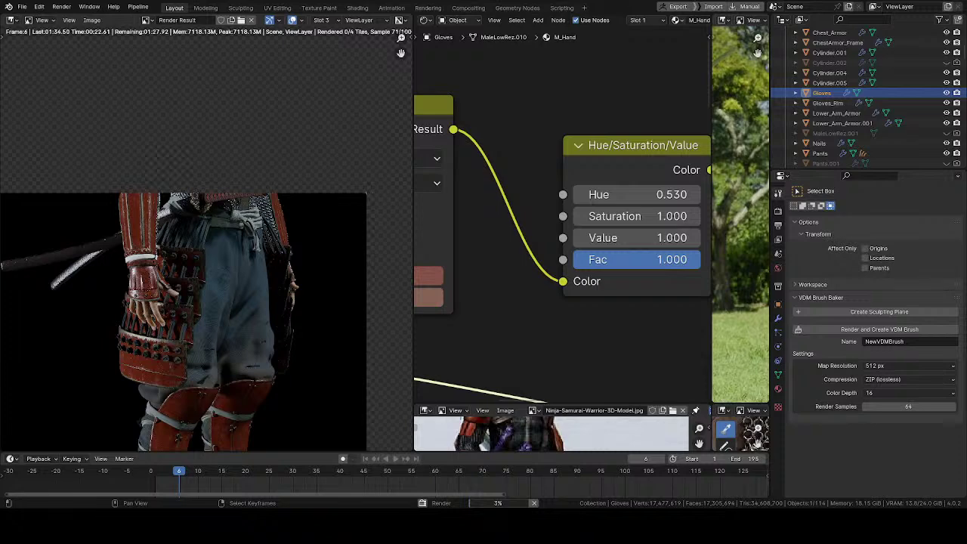
- Examine the frame 6 render up close at the hand, hip armor, trousers, shin guards and waist
scroll(315, 320, "up", 6)
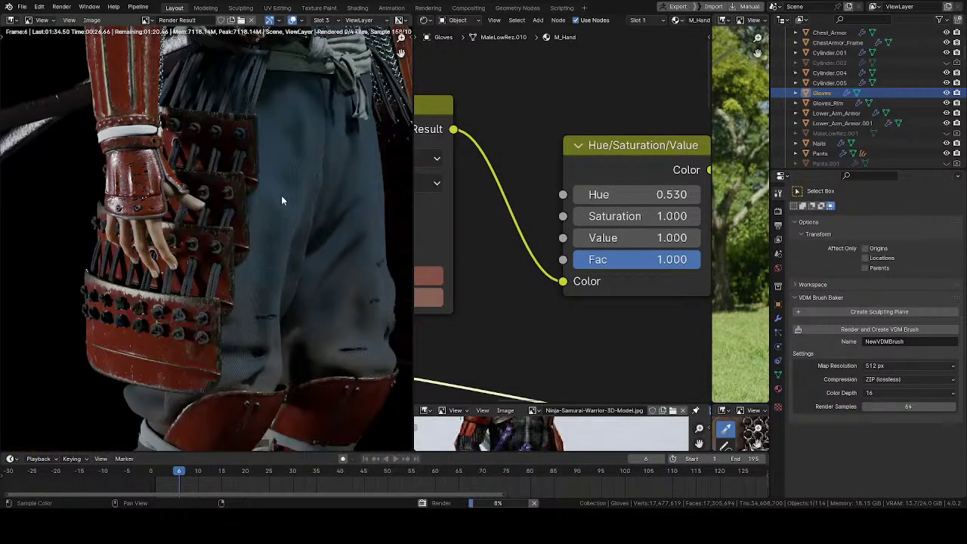
middle_click_drag(294, 222, 278, 91)
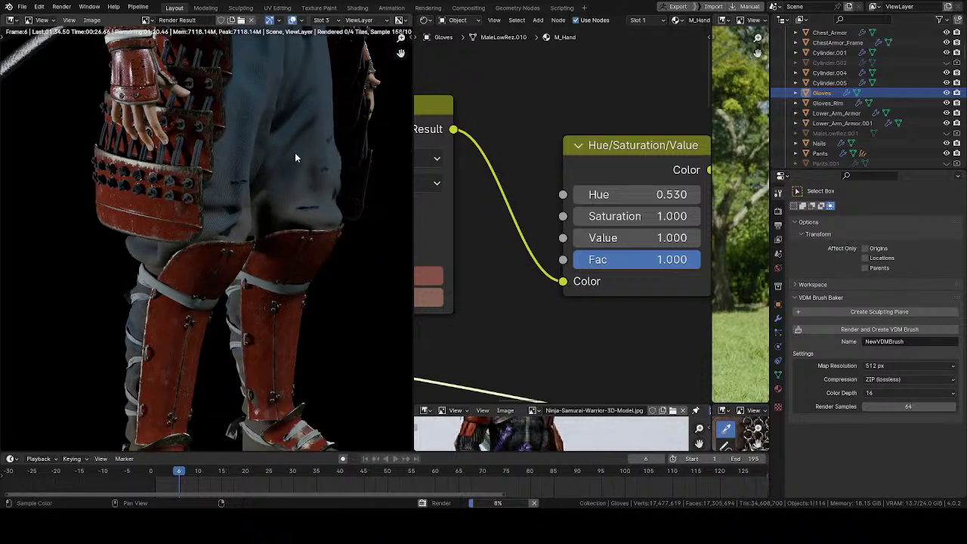
middle_click_drag(300, 200, 278, 299)
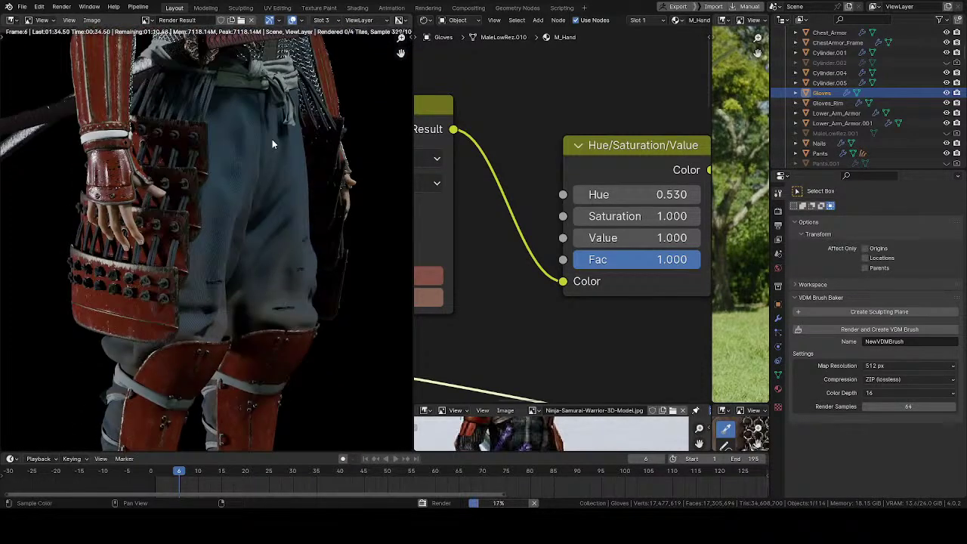
scroll(280, 268, "up", 3)
scroll(289, 188, "down", 3)
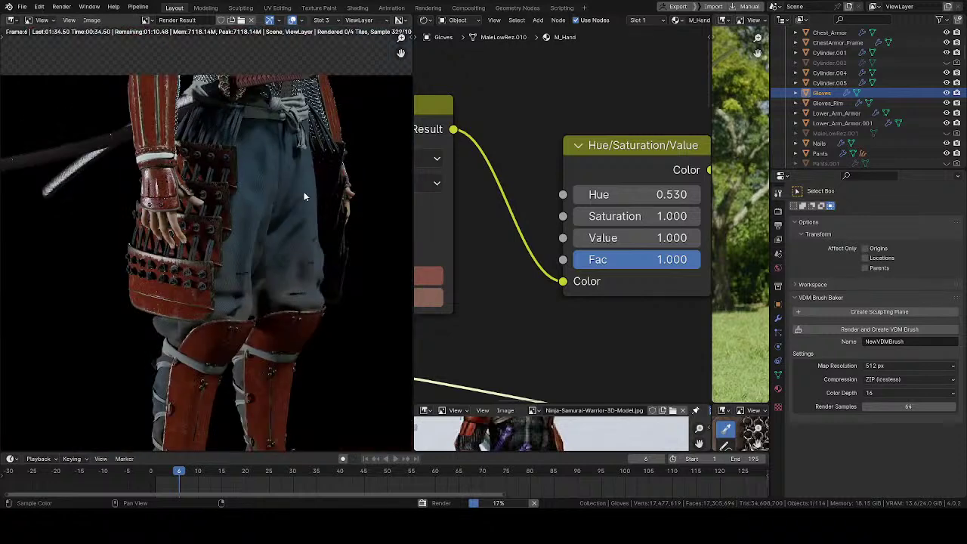
scroll(203, 279, "up", 3)
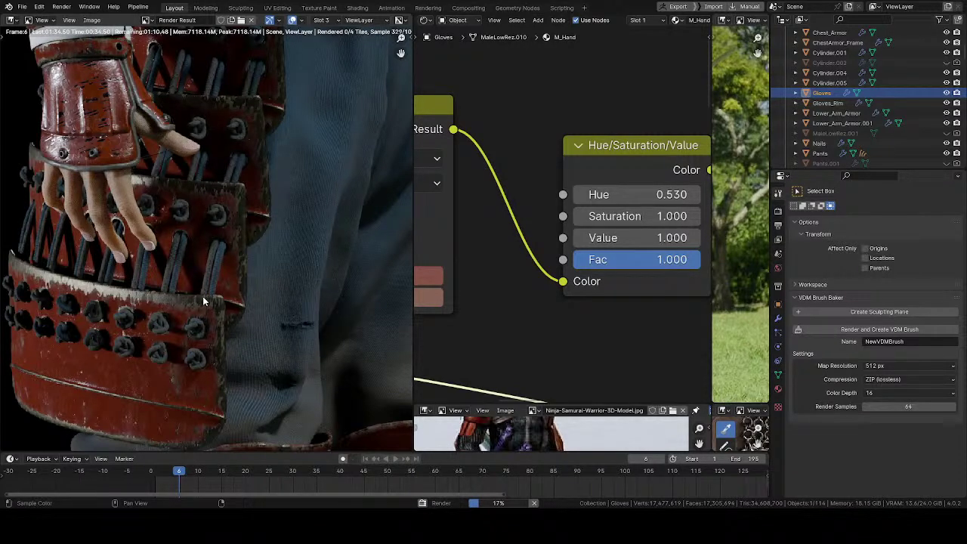
scroll(202, 297, "down", 1)
middle_click_drag(204, 167, 208, 384)
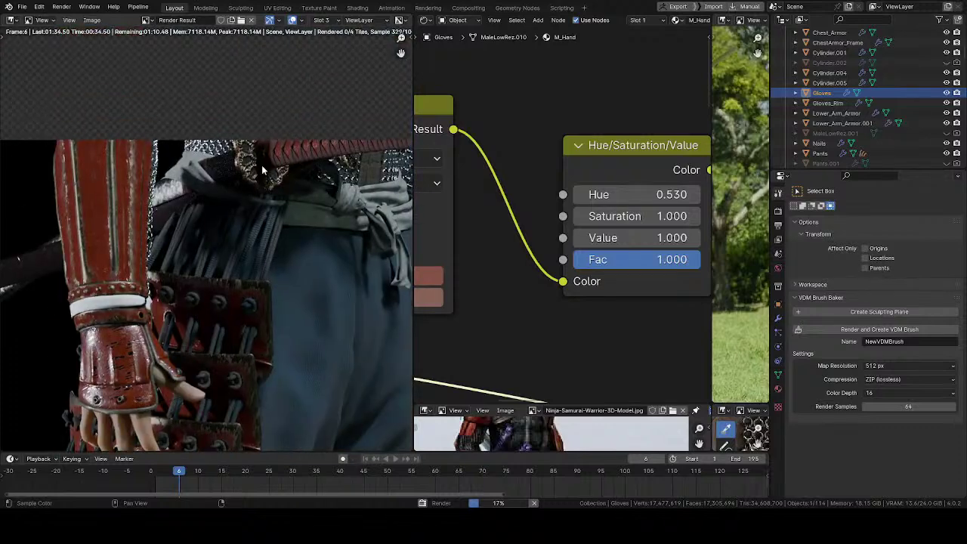
- Inspect the frame 6 render from the waist down, checking the trousers, knee guards, shin guards and sandals, and the full figure
middle_click_drag(291, 271, 193, 158)
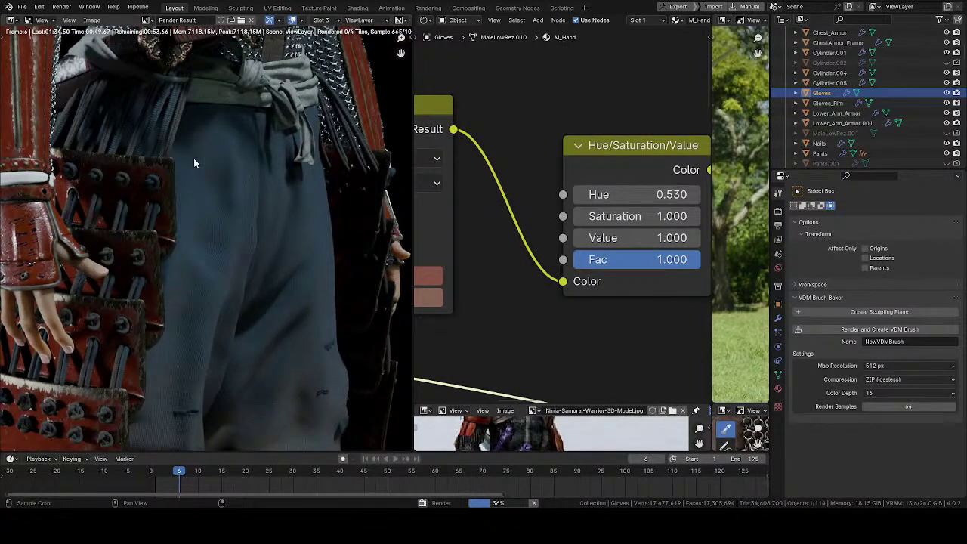
scroll(214, 195, "down", 1)
middle_click_drag(217, 218, 220, 105)
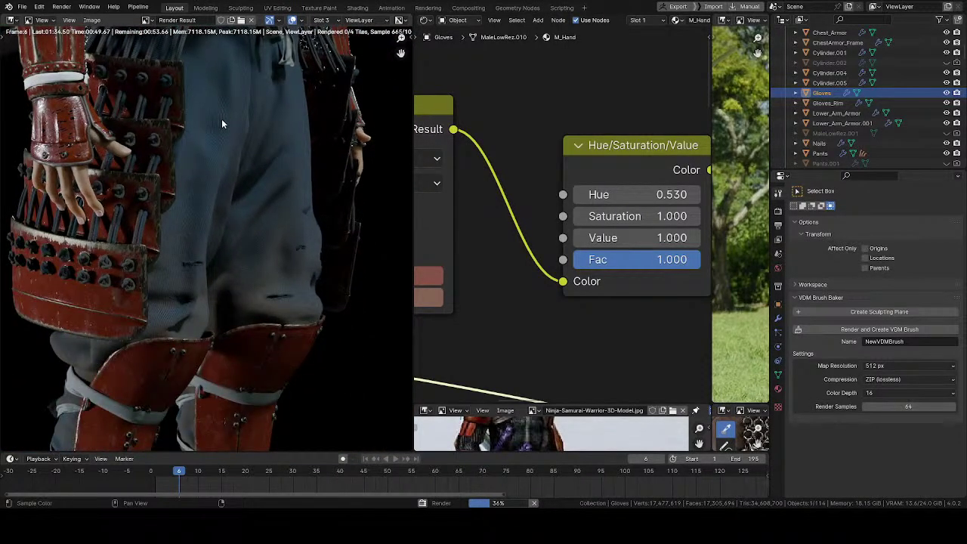
middle_click_drag(219, 299, 213, 140)
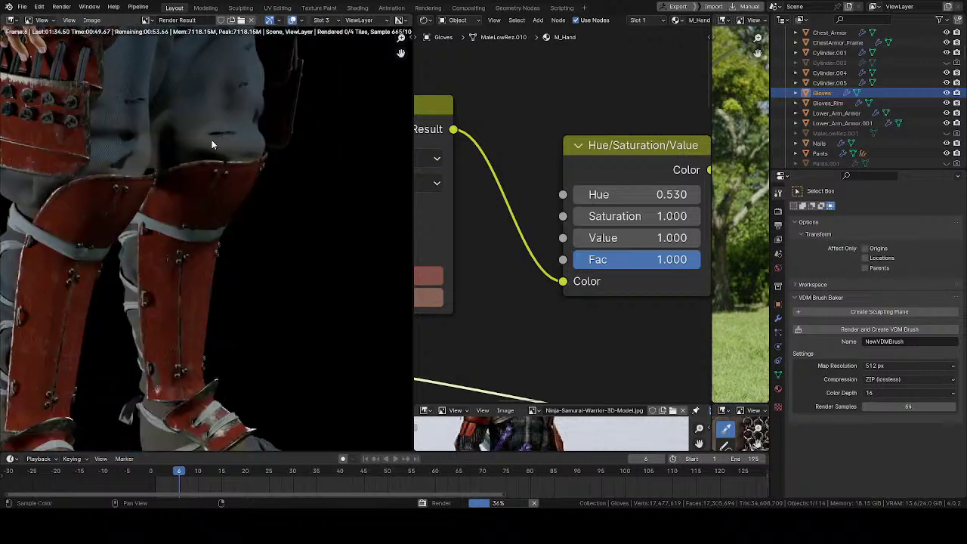
scroll(212, 142, "up", 3)
middle_click_drag(298, 257, 211, 157)
scroll(210, 155, "down", 2)
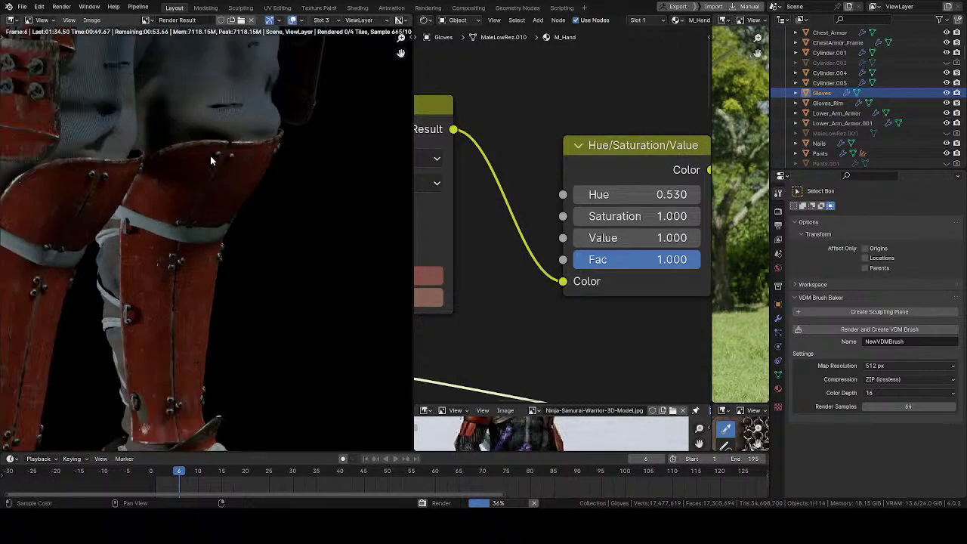
scroll(252, 104, "up", 3)
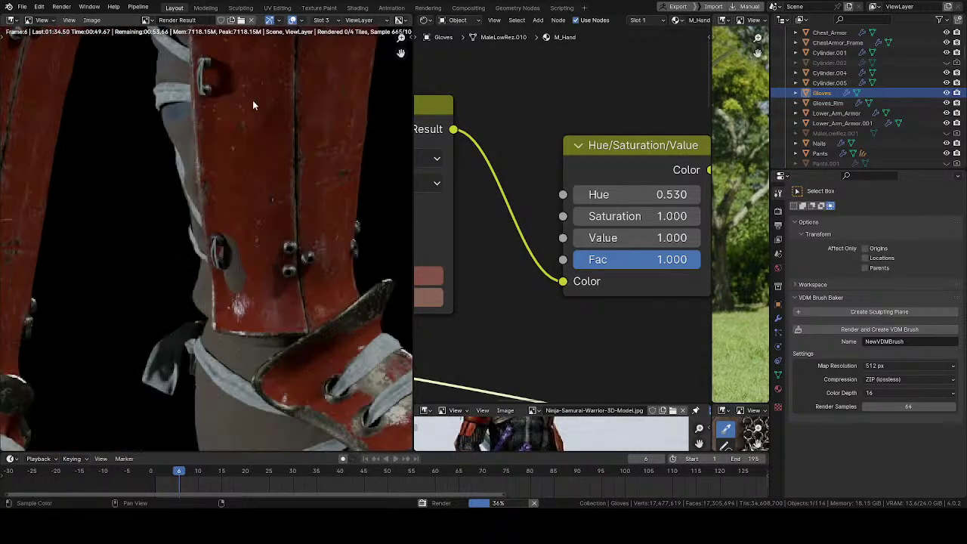
scroll(251, 104, "down", 2)
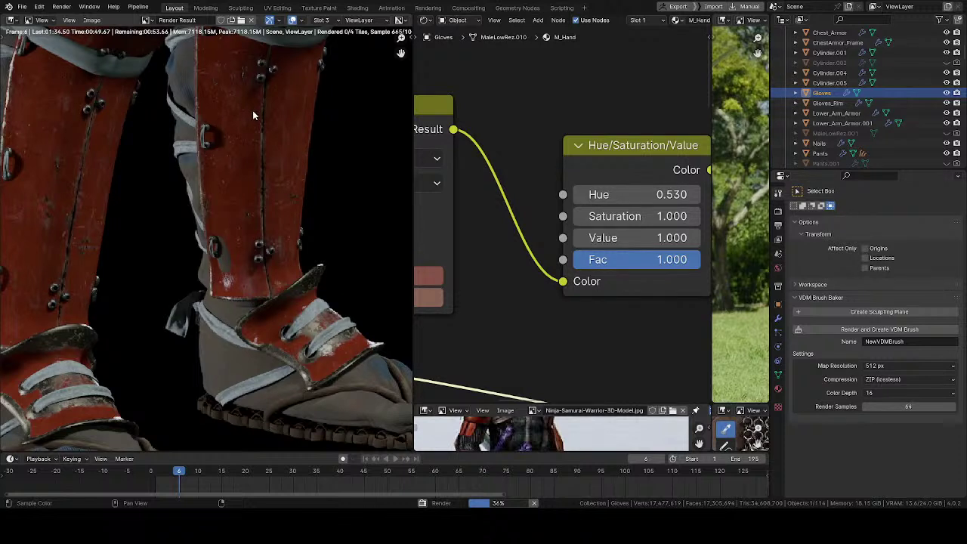
scroll(253, 111, "down", 2)
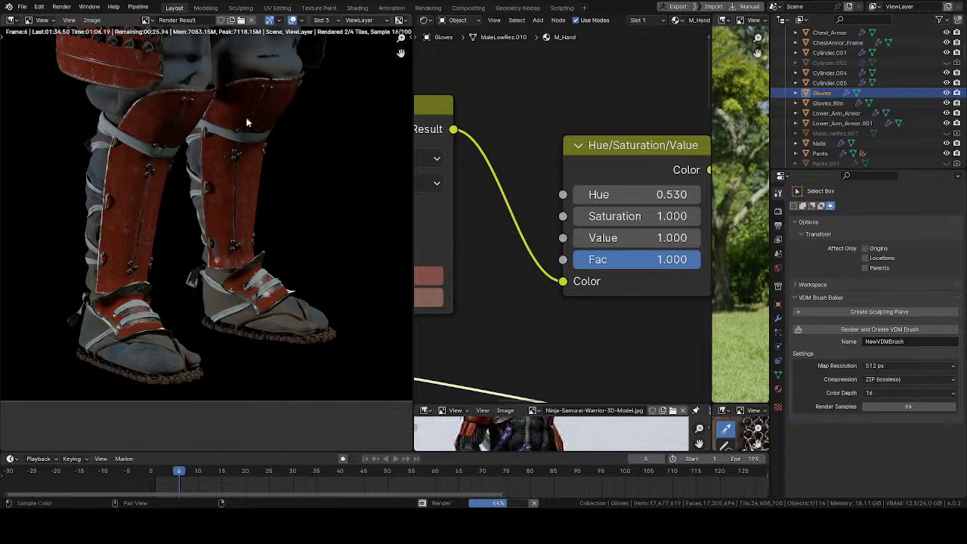
scroll(246, 122, "down", 4)
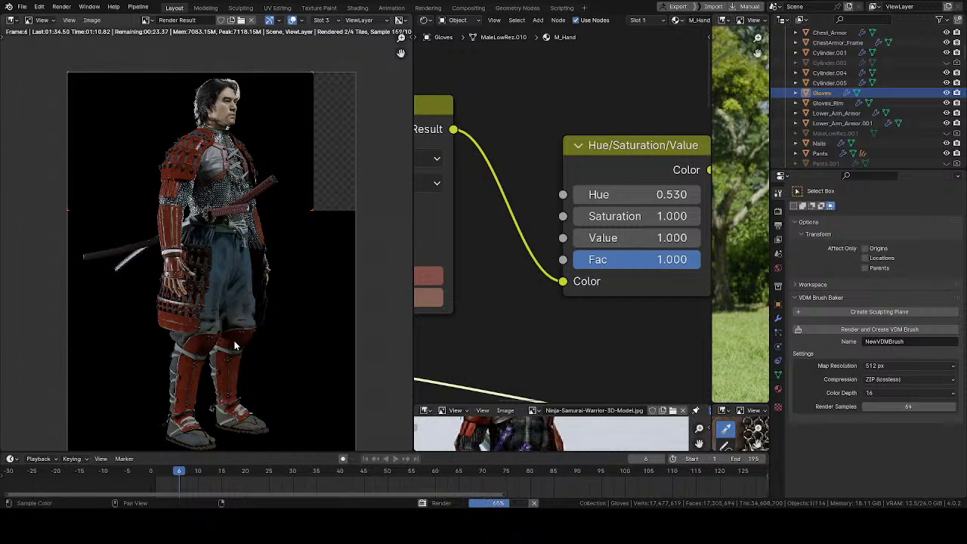
- Compare the renders in slots 1, 2 and 3, checking the trousers, waist sash and hip armor from each angle
middle_click_drag(254, 272, 248, 283)
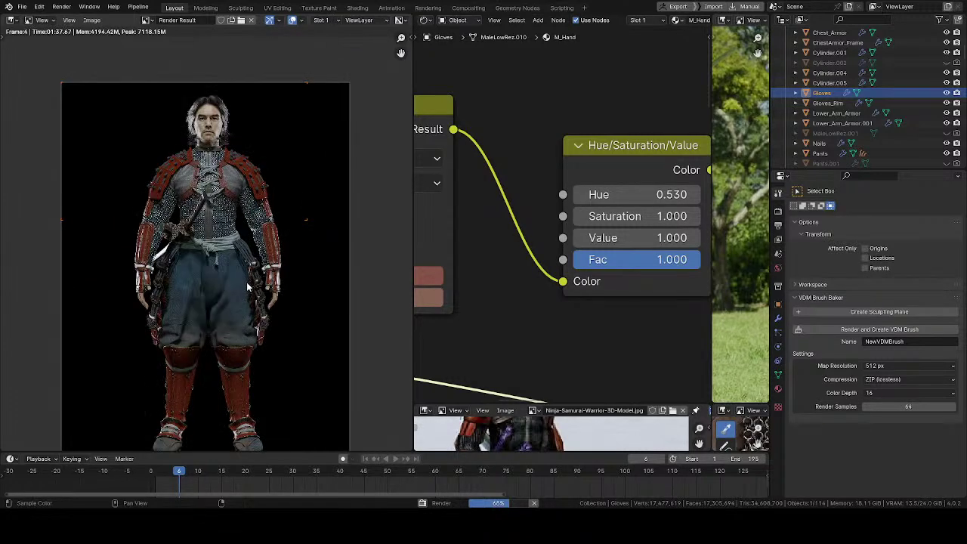
scroll(238, 317, "up", 5)
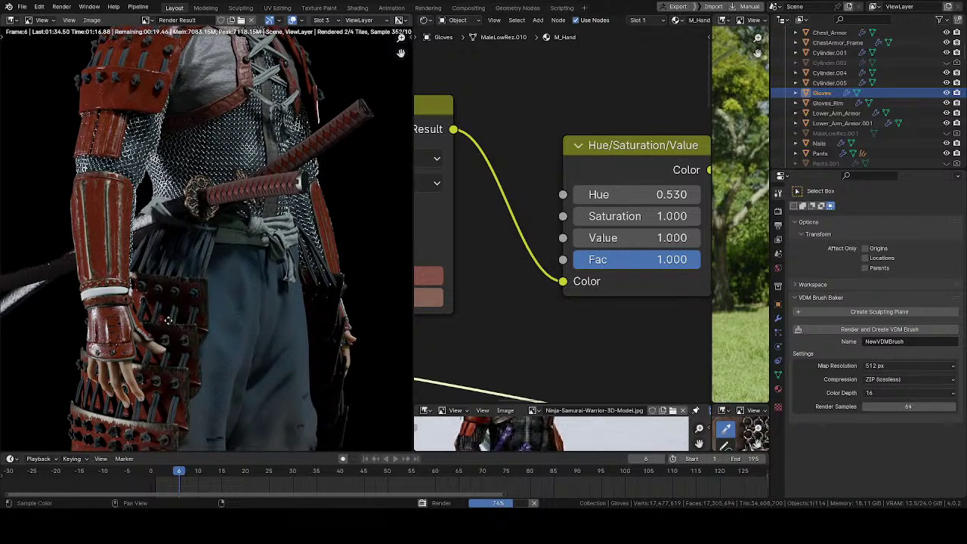
middle_click_drag(169, 385, 275, 271)
scroll(274, 272, "up", 3)
middle_click_drag(269, 395, 243, 292)
scroll(265, 214, "down", 4)
key("2")
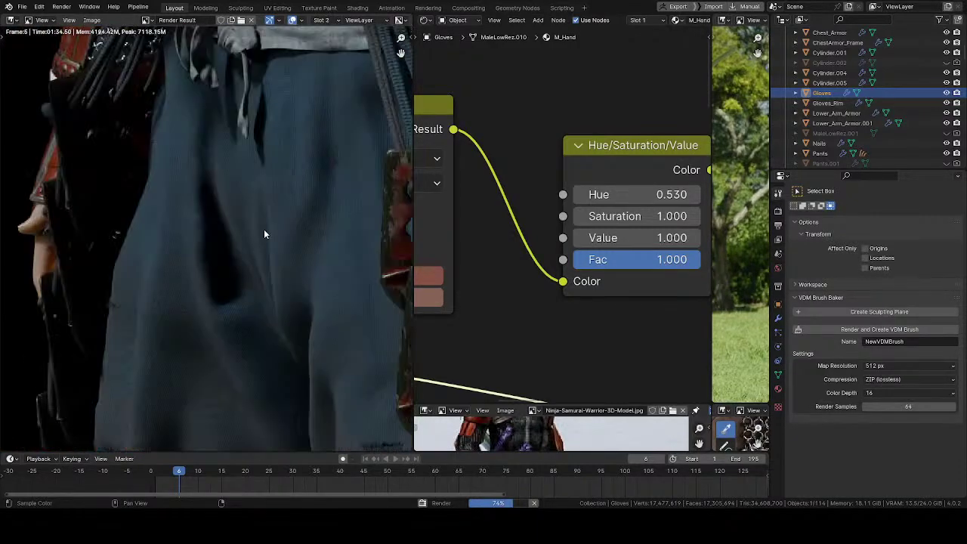
middle_click_drag(263, 229, 234, 337)
scroll(224, 361, "down", 2)
scroll(259, 299, "down", 1)
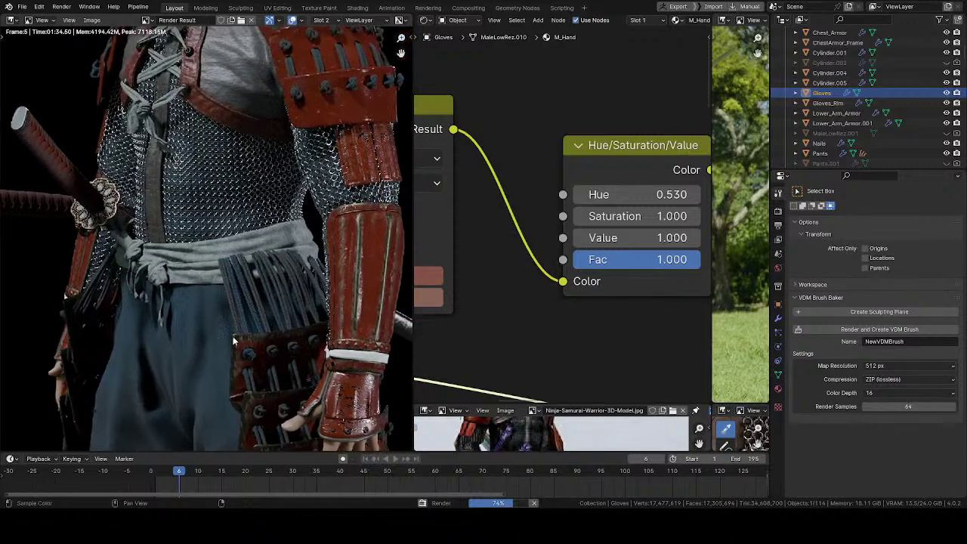
key("3")
key("j")
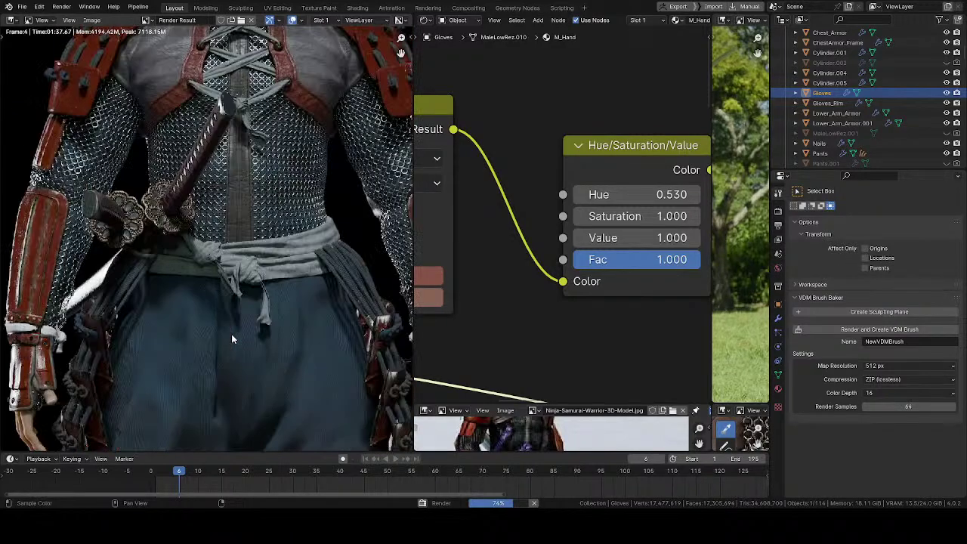
key("j")
key("j")
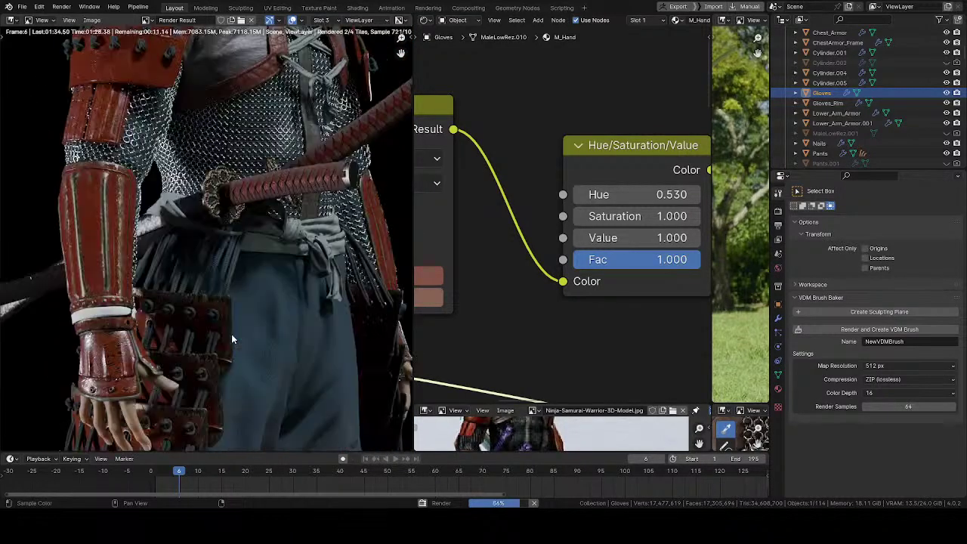
- Examine the forearm guard, upper-arm plates, chain mail and sword handles in the slot 3 render
scroll(231, 334, "down", 4)
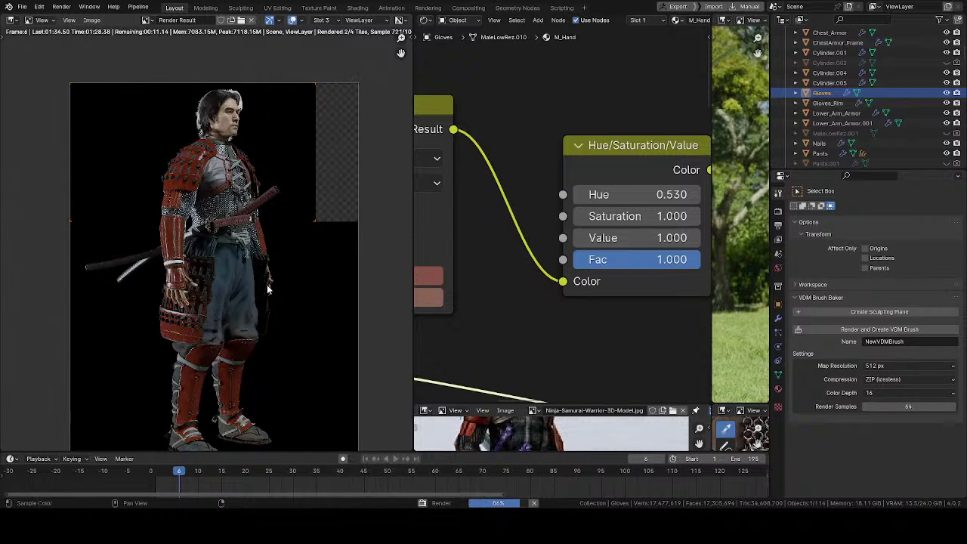
scroll(266, 289, "up", 5)
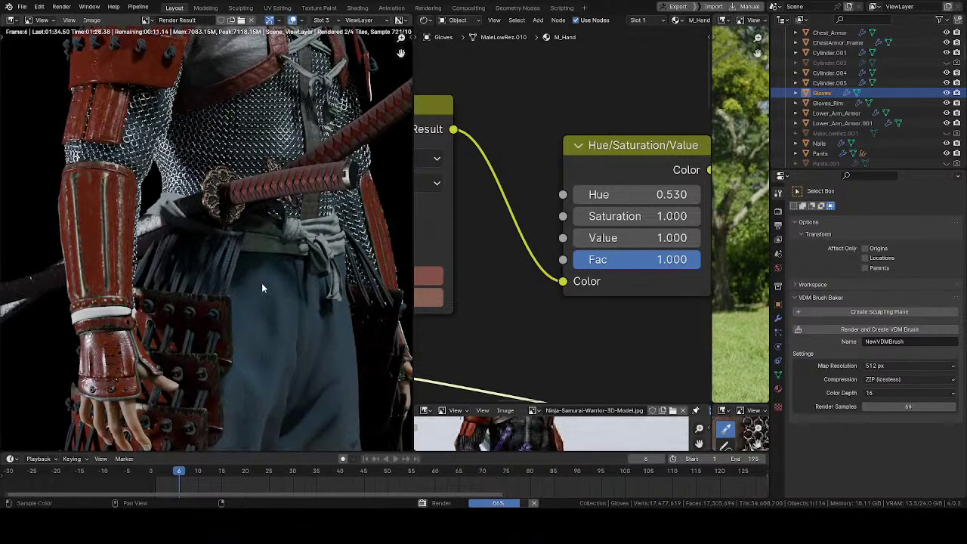
scroll(263, 288, "up", 4)
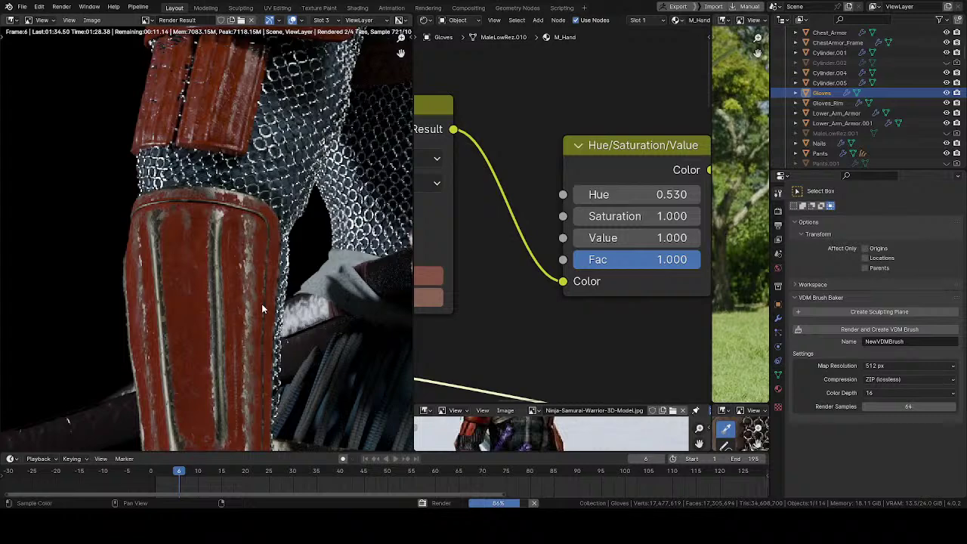
scroll(262, 308, "down", 8)
scroll(262, 308, "up", 2)
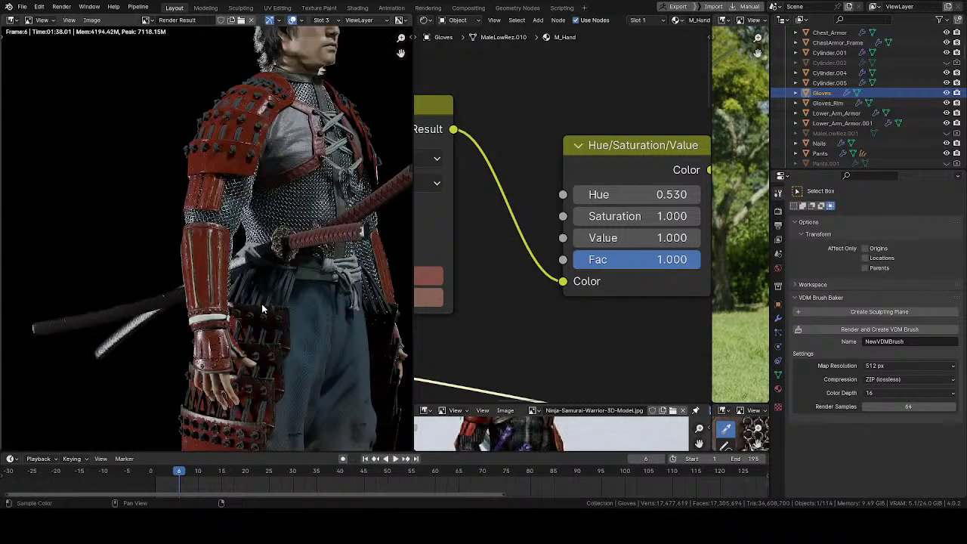
scroll(262, 308, "up", 6)
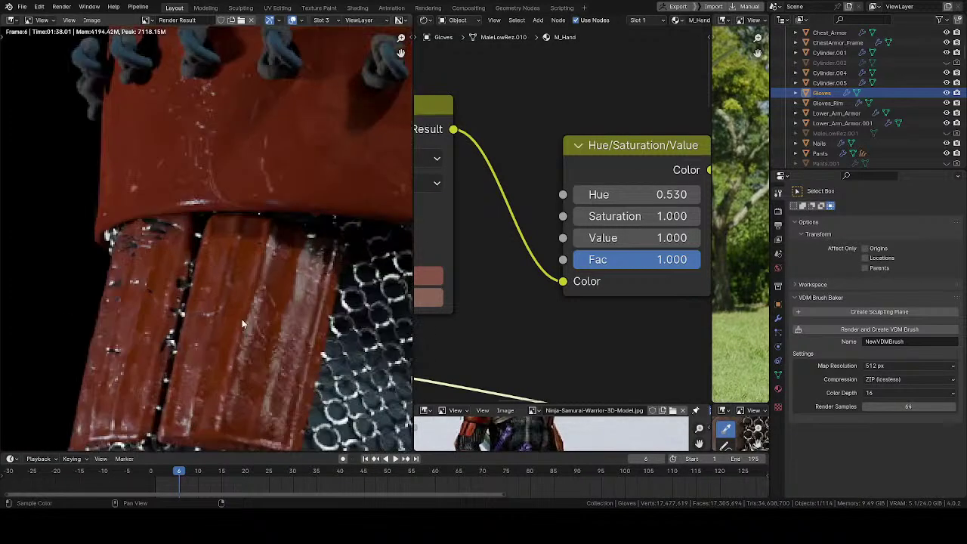
scroll(242, 319, "down", 4)
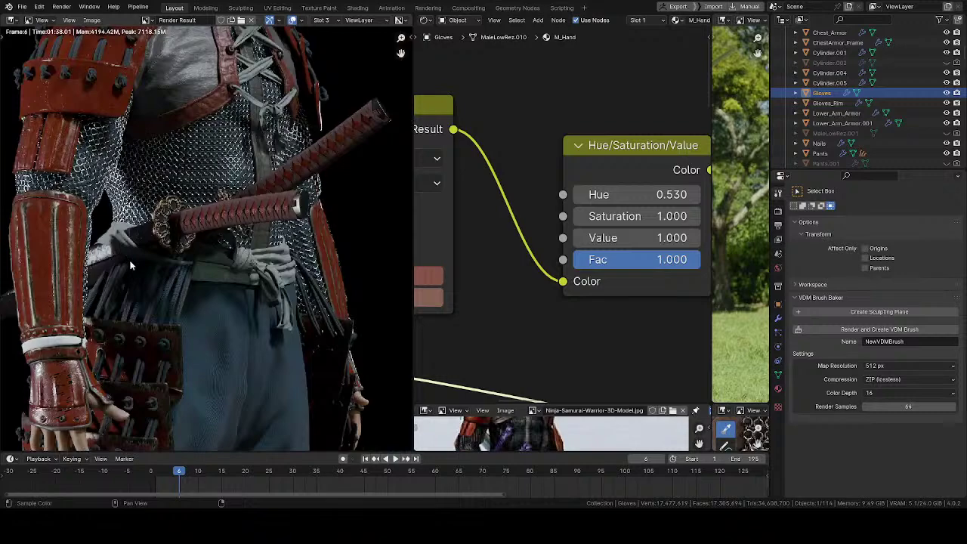
scroll(234, 227, "up", 5)
scroll(221, 269, "down", 5)
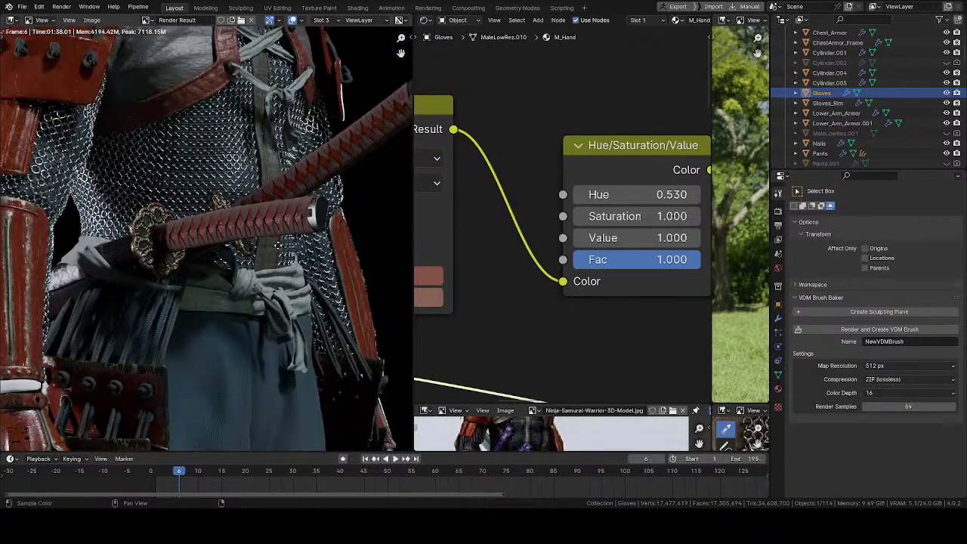
scroll(279, 249, "down", 4)
- Switch to the front view in slot 1 and compare its waist and trousers with the slot 2 side view
key("j")
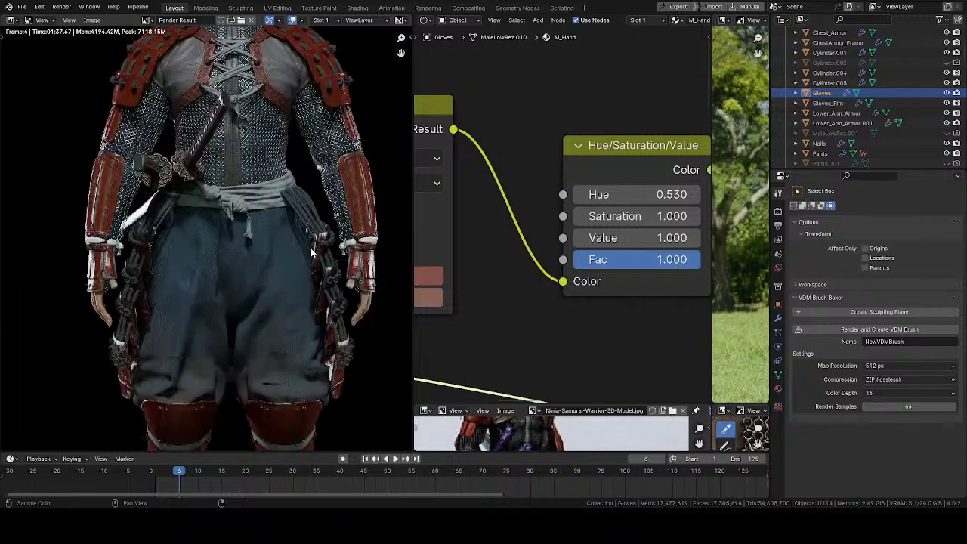
scroll(270, 242, "up", 4)
middle_click_drag(288, 313, 210, 167)
scroll(215, 178, "down", 2)
middle_click_drag(231, 246, 204, 320)
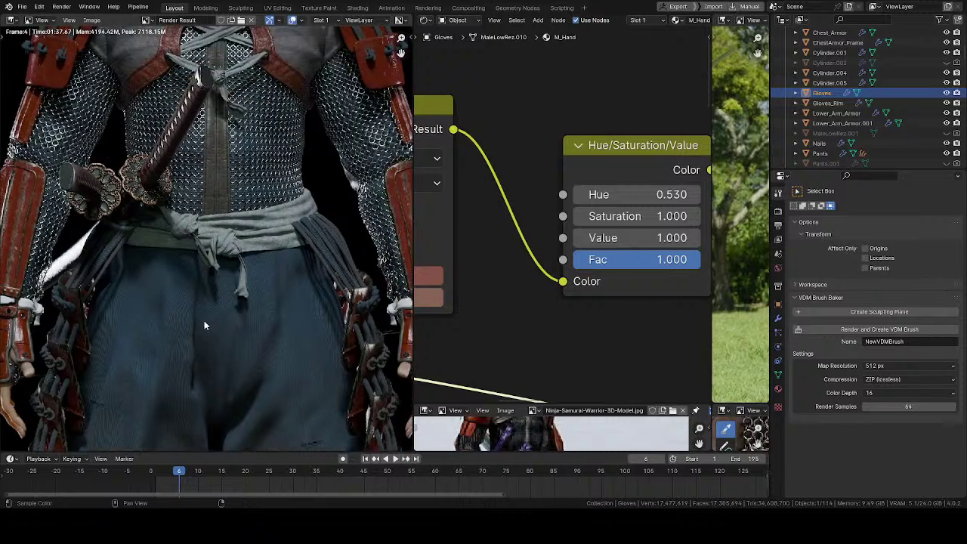
key("j")
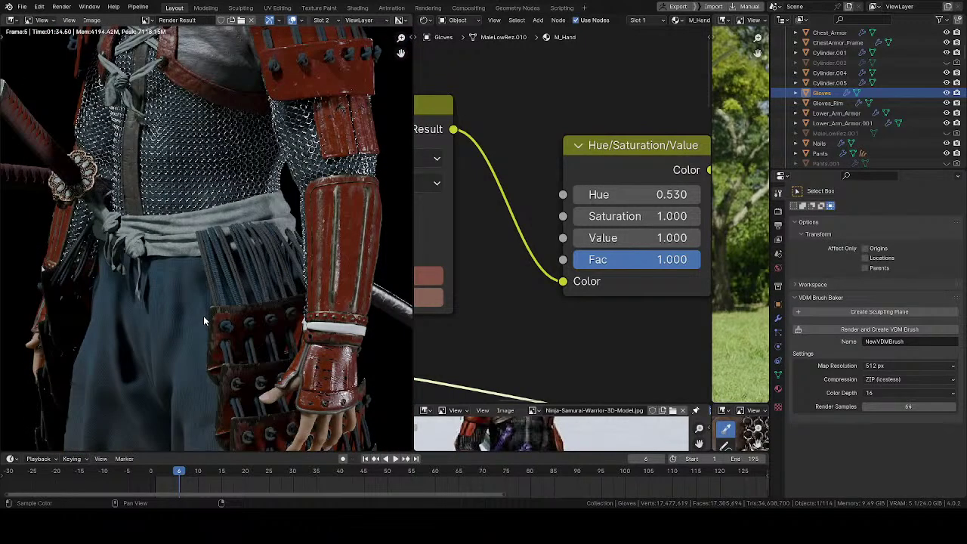
key("j")
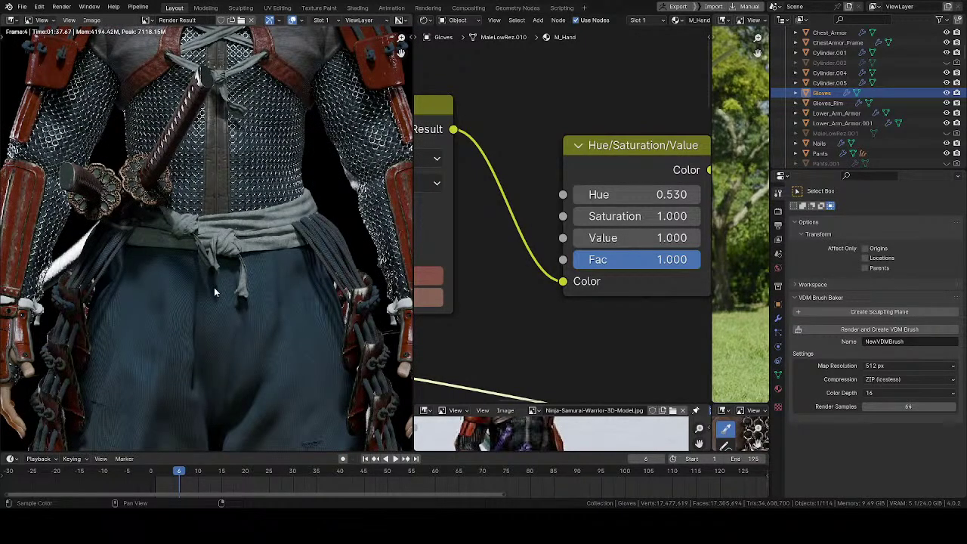
- Check the chain-mail sleeve, torn trouser fabric and knee guards up close in the front-view render
scroll(214, 292, "down", 1)
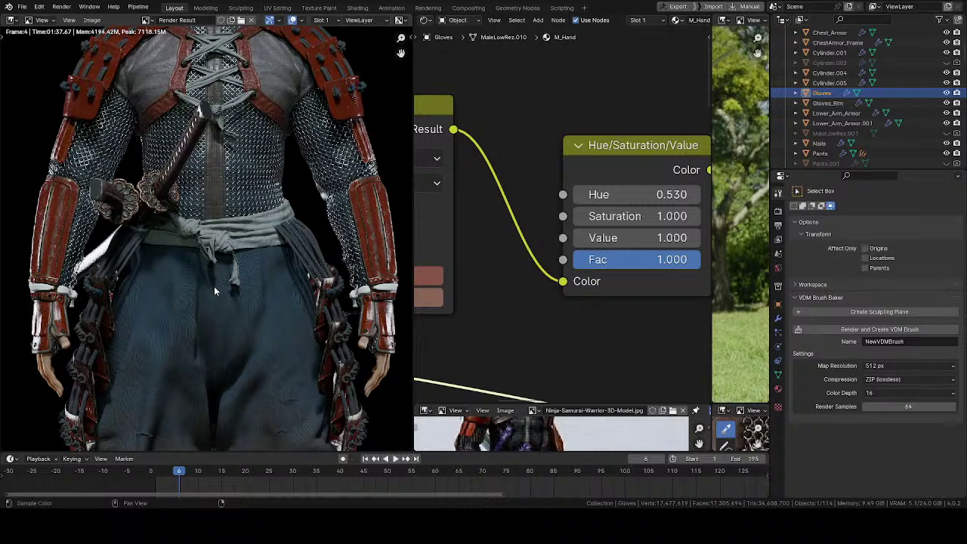
middle_click_drag(304, 145, 190, 305)
scroll(191, 305, "up", 5)
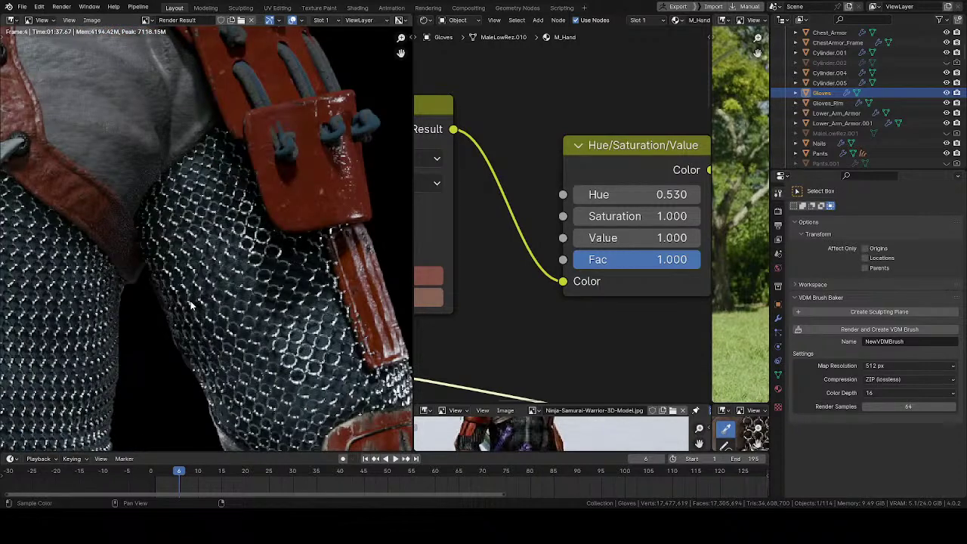
scroll(190, 305, "down", 5)
middle_click_drag(196, 333, 189, 134)
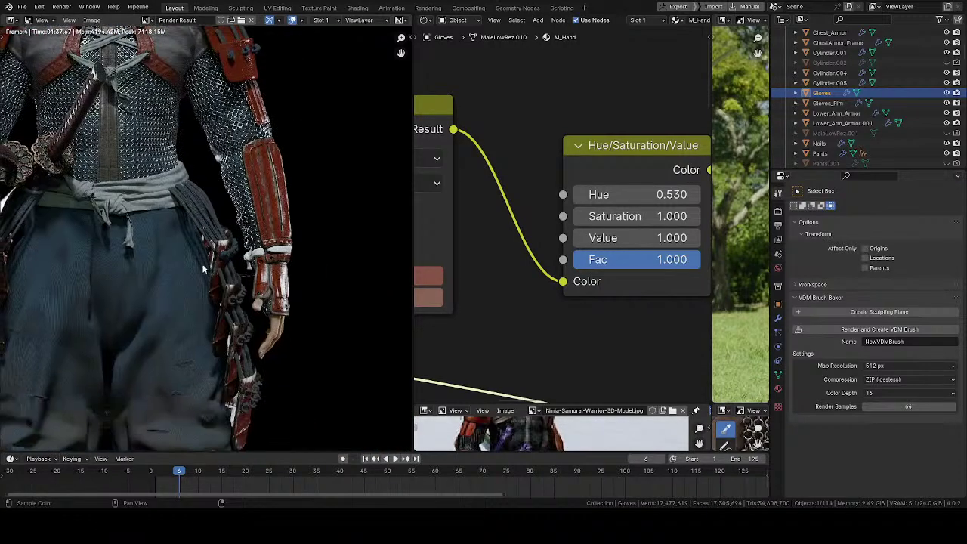
middle_click_drag(200, 283, 192, 198)
middle_click_drag(148, 332, 220, 212)
scroll(221, 212, "up", 3)
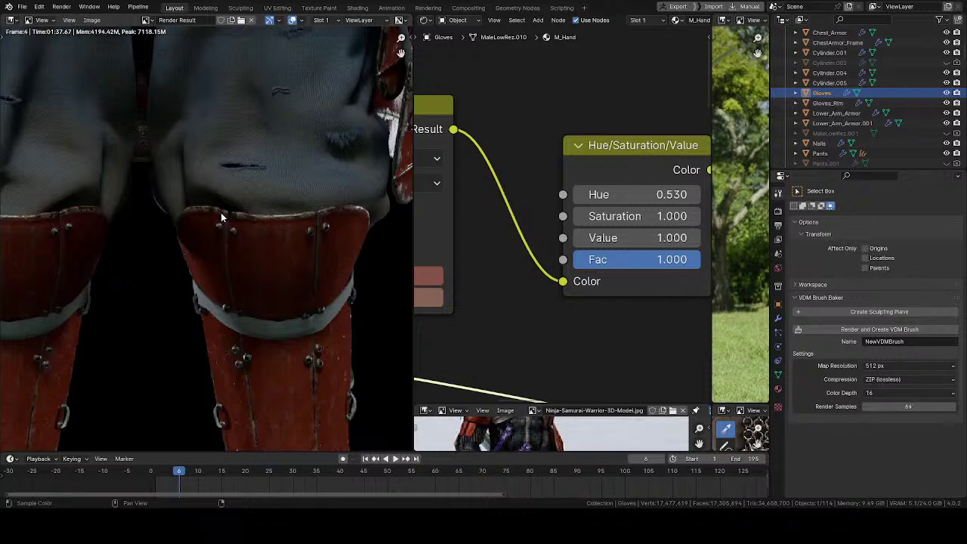
scroll(221, 212, "up", 2)
scroll(222, 212, "down", 7)
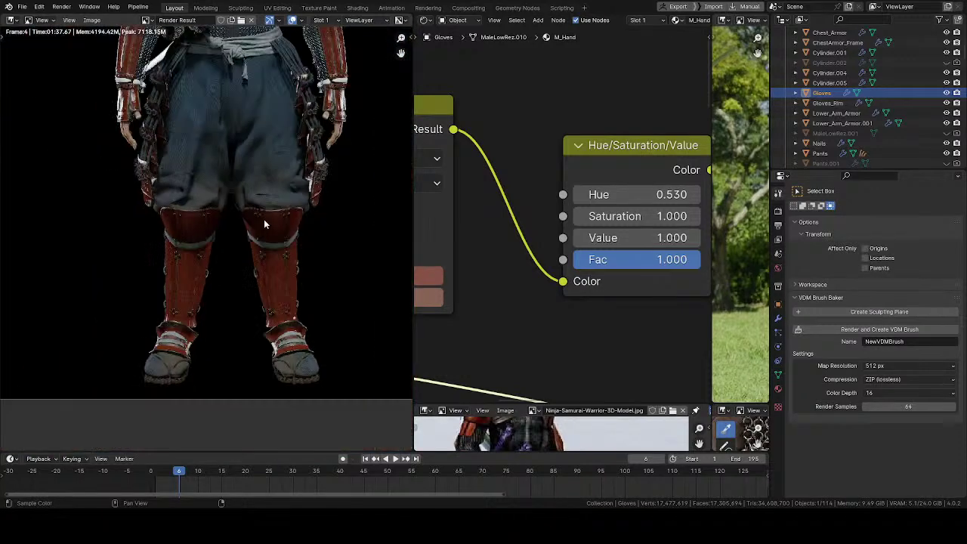
- Review the lower legs, trouser weave, hip armor edges and hand in the front-view render
middle_click_drag(202, 296, 227, 248)
scroll(229, 245, "up", 4)
middle_click_drag(209, 117, 282, 314)
middle_click_drag(241, 134, 270, 329)
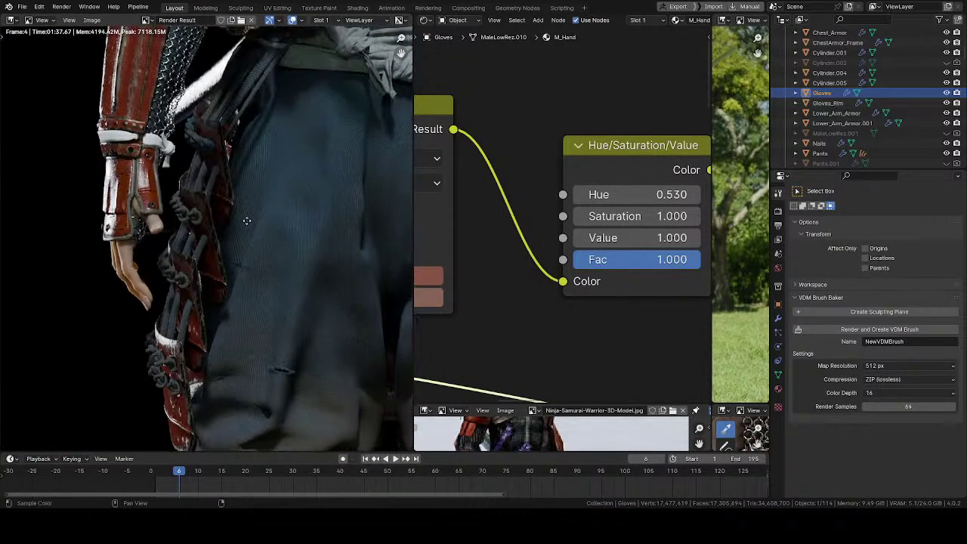
middle_click_drag(248, 221, 174, 345)
scroll(178, 341, "down", 8)
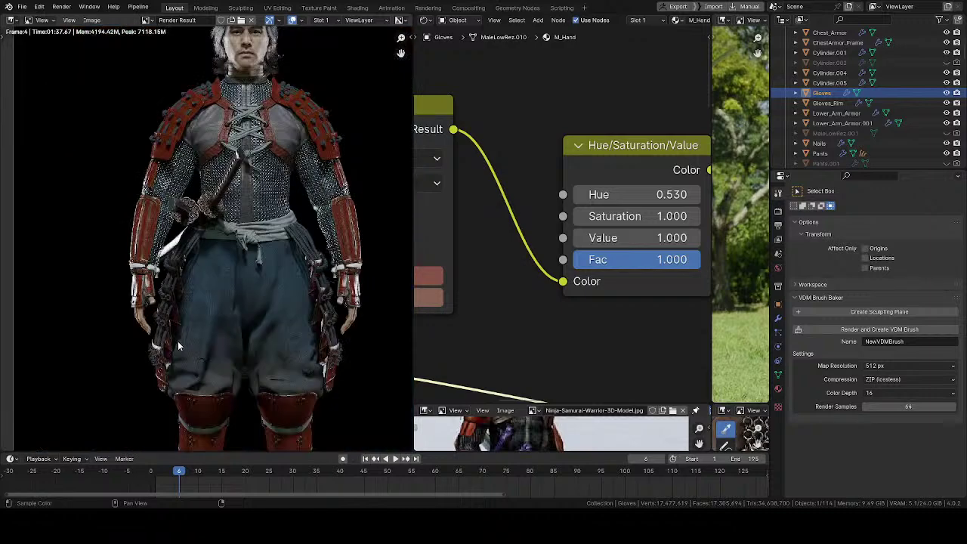
- Examine the face, hair, collar and shoulder armor up close in the front-view render
scroll(237, 323, "up", 6)
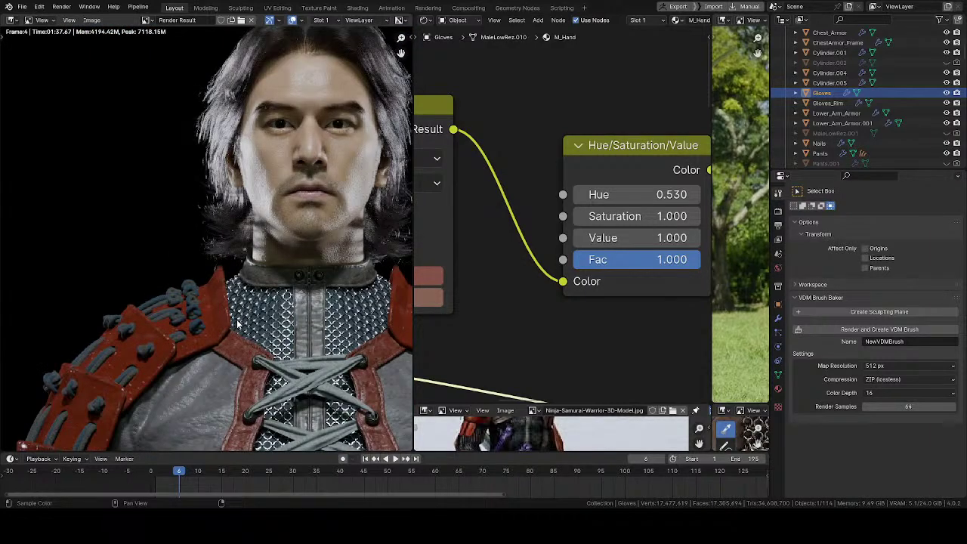
scroll(237, 323, "down", 6)
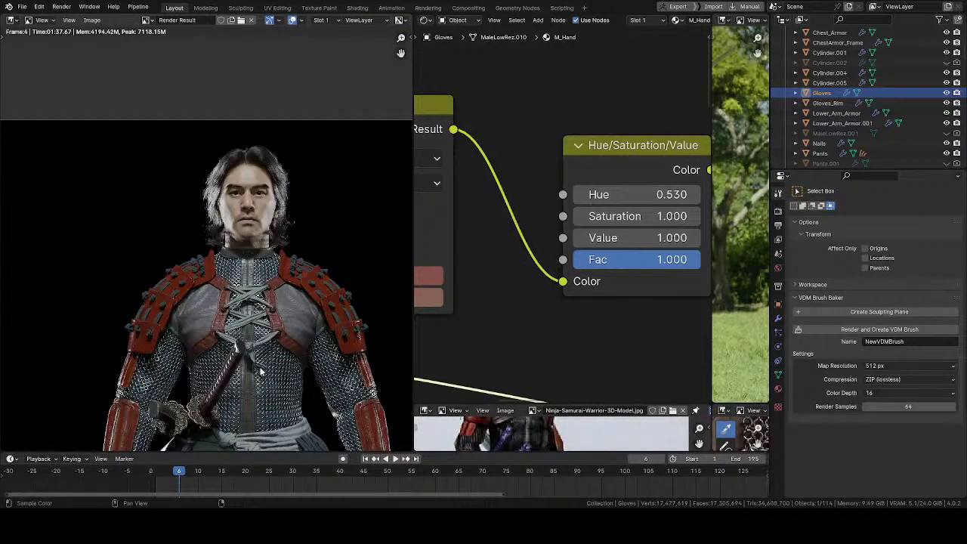
scroll(249, 302, "up", 3)
scroll(235, 219, "up", 5)
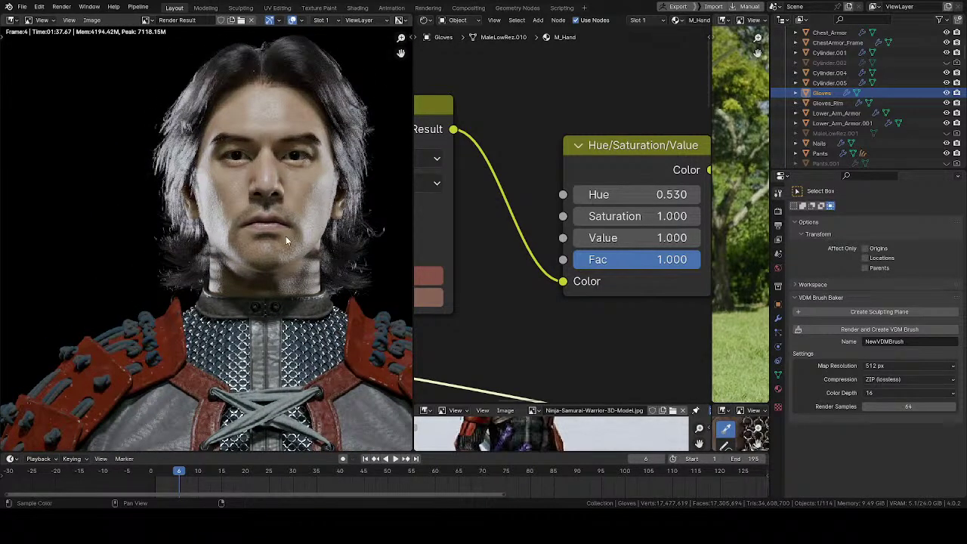
- Review the chest lacing, chain mail, waist sash and shoulder armor in the front-view render
middle_click_drag(283, 295, 187, 186)
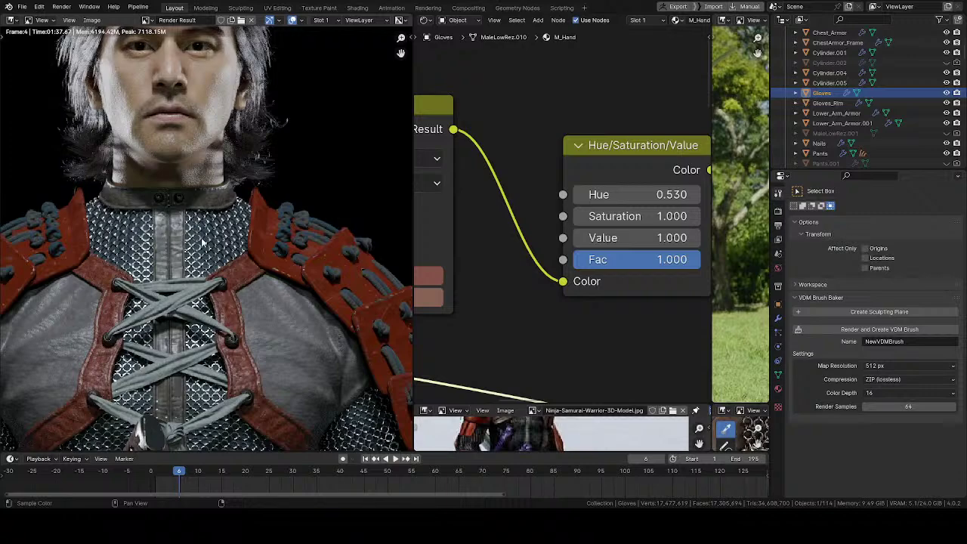
middle_click_drag(195, 363, 209, 127)
scroll(211, 135, "down", 3)
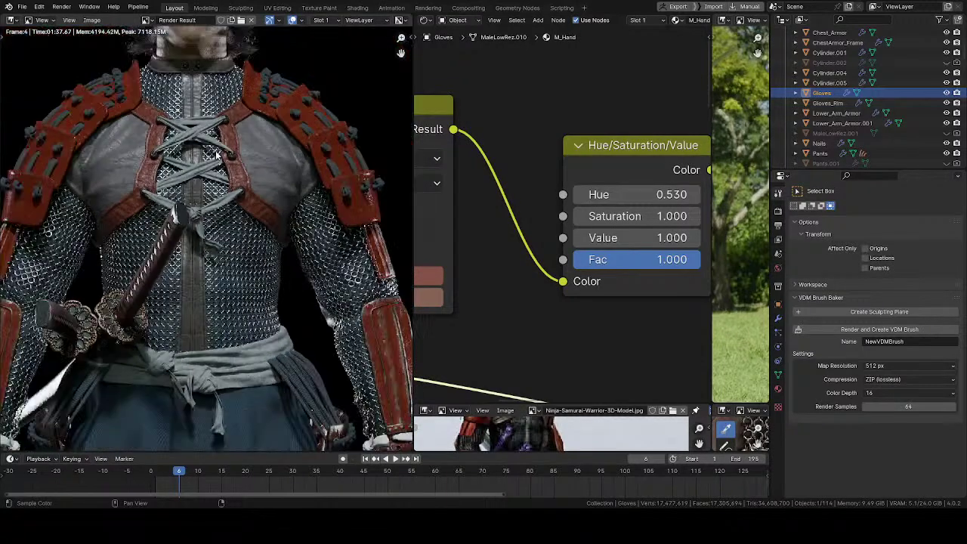
scroll(228, 199, "up", 1)
middle_click_drag(228, 260, 223, 91)
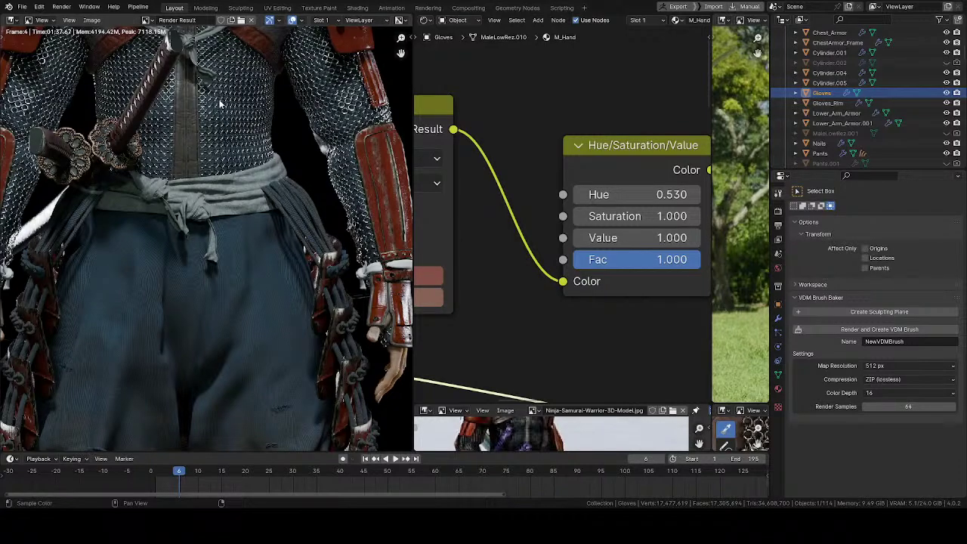
middle_click_drag(289, 103, 261, 329)
scroll(253, 219, "up", 3)
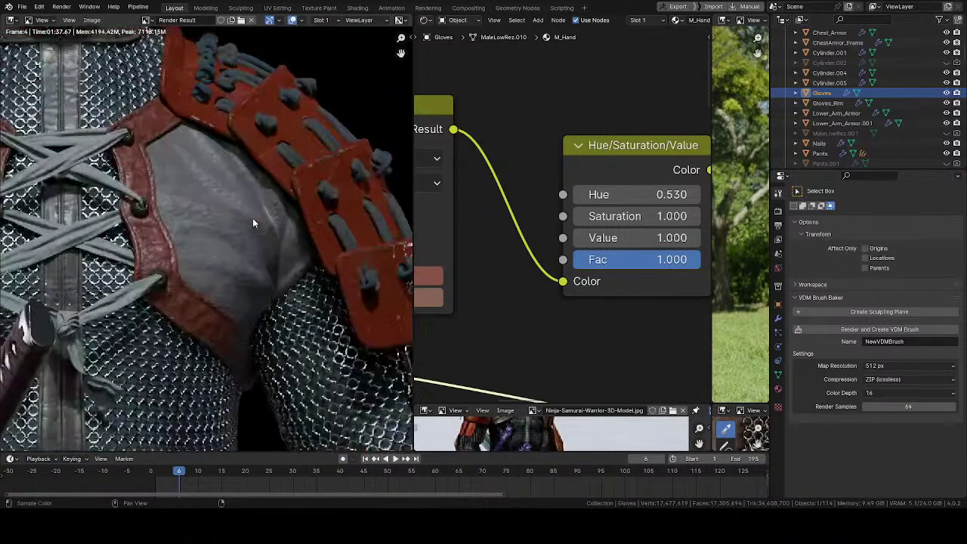
middle_click_drag(252, 218, 221, 234)
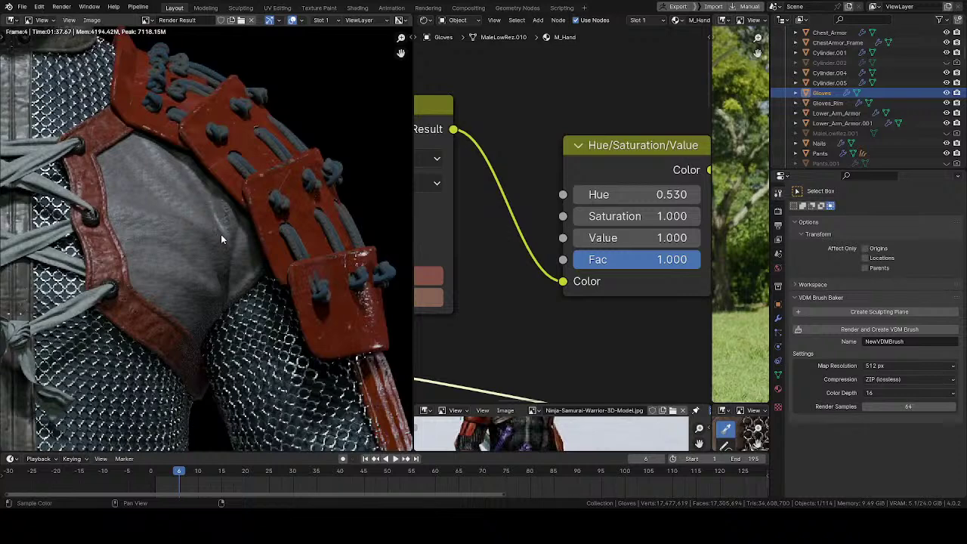
- Switch to the slot 2 side view and inspect its shoulder armor, hair and full figure
key("j")
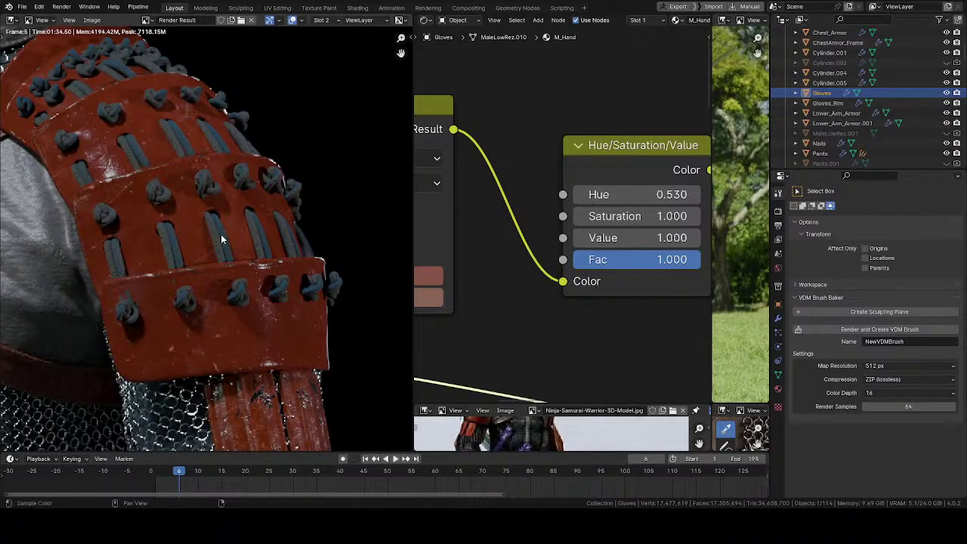
scroll(221, 234, "down", 4)
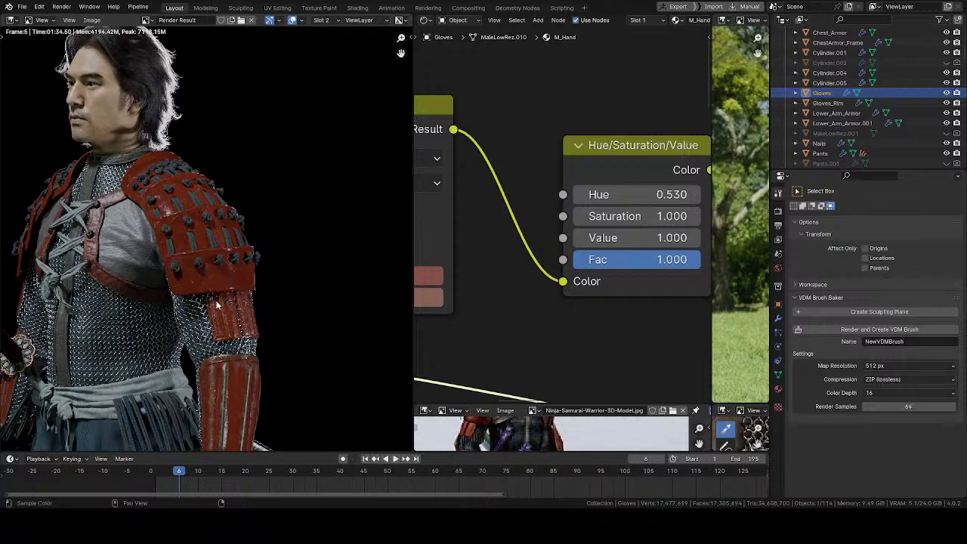
scroll(227, 303, "down", 2)
scroll(262, 299, "up", 5)
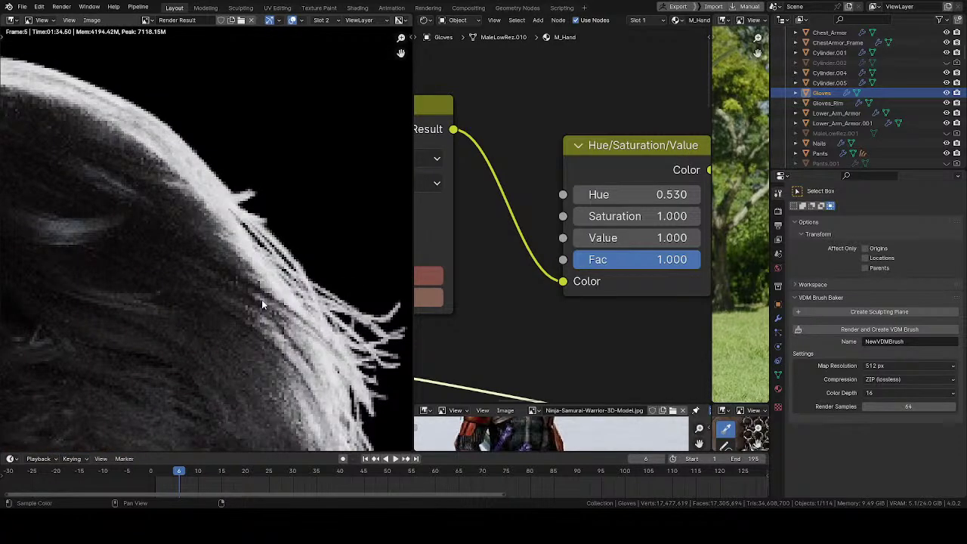
scroll(264, 308, "down", 1)
middle_click_drag(267, 314, 245, 189)
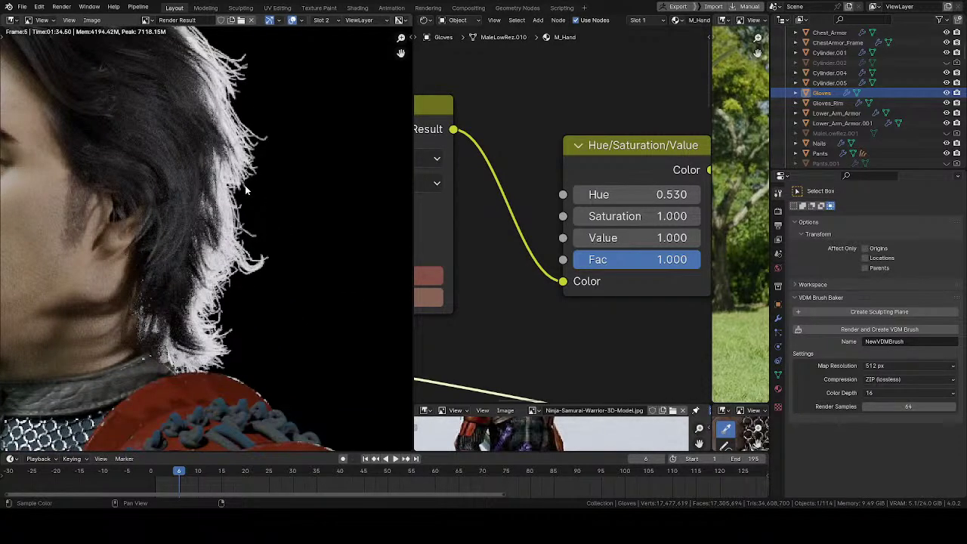
scroll(245, 187, "down", 3)
middle_click_drag(241, 276, 232, 153)
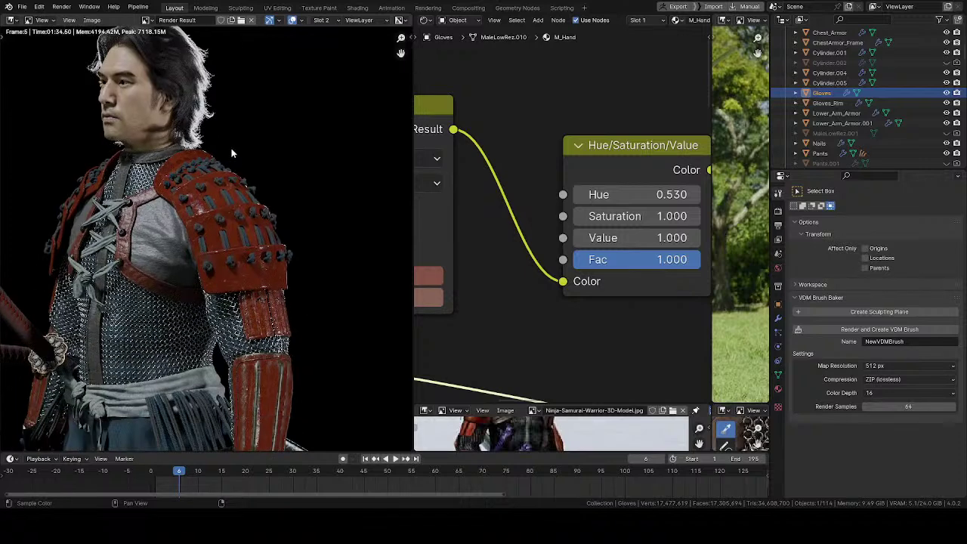
middle_click_drag(248, 227, 236, 148)
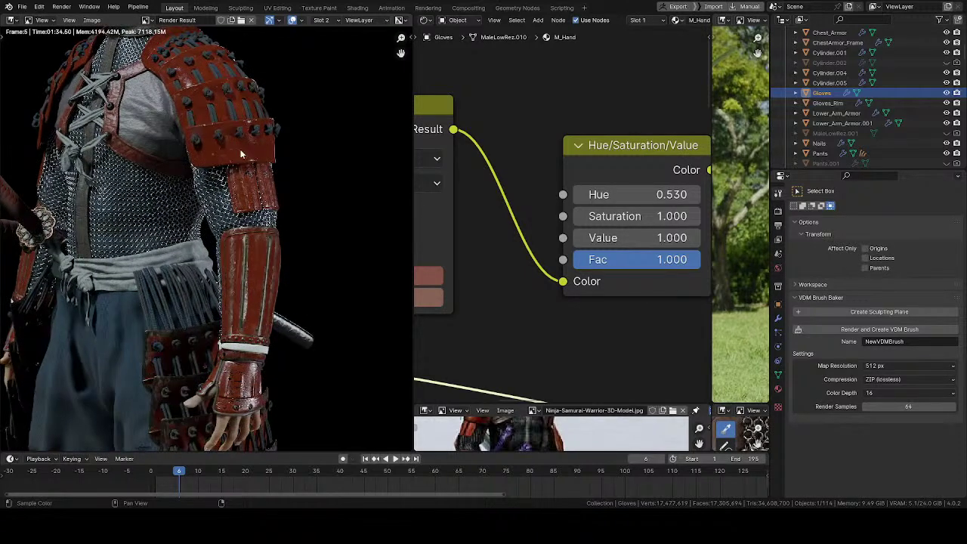
middle_click_drag(248, 225, 260, 180)
scroll(261, 180, "down", 2)
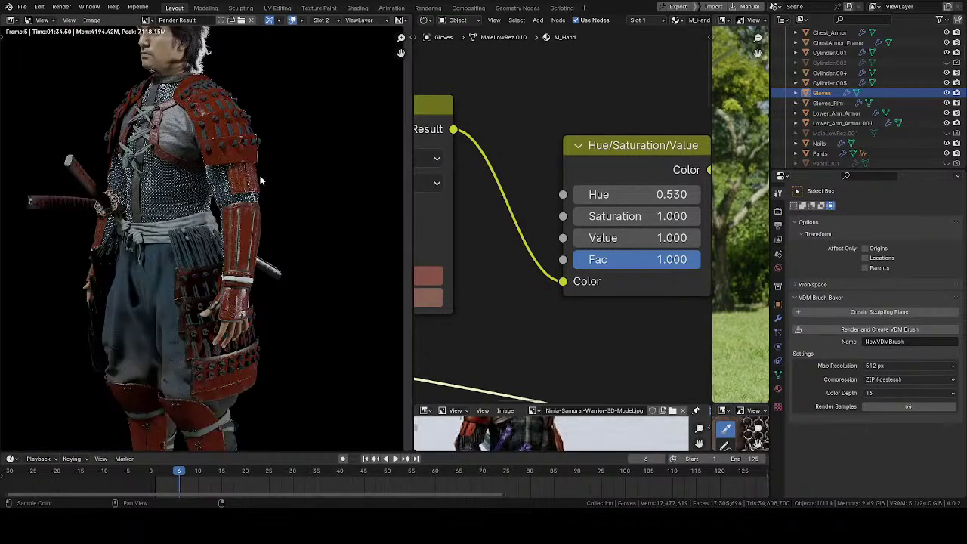
scroll(261, 180, "down", 2)
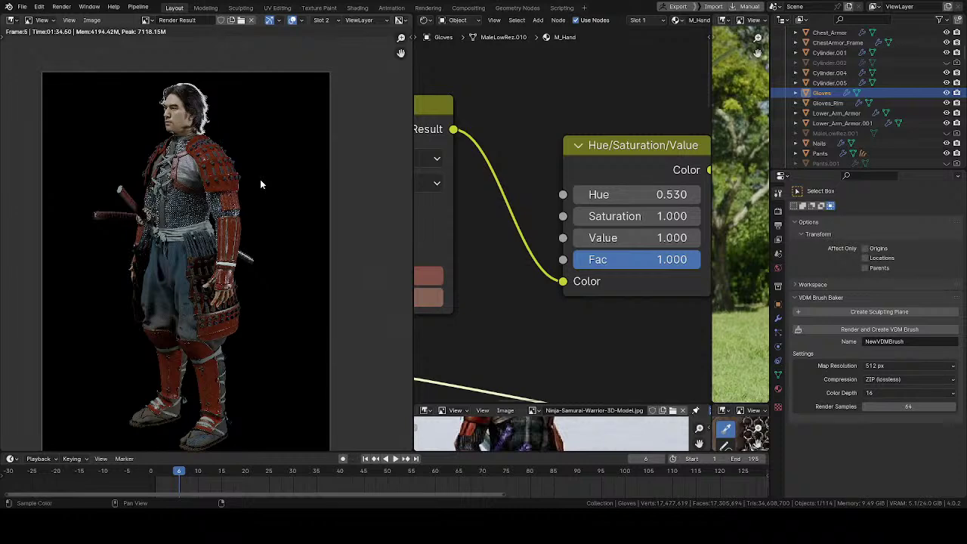
- Compare the character's full figure, trousers and leg armor across the renders in slots 1, 2 and 3
key("j")
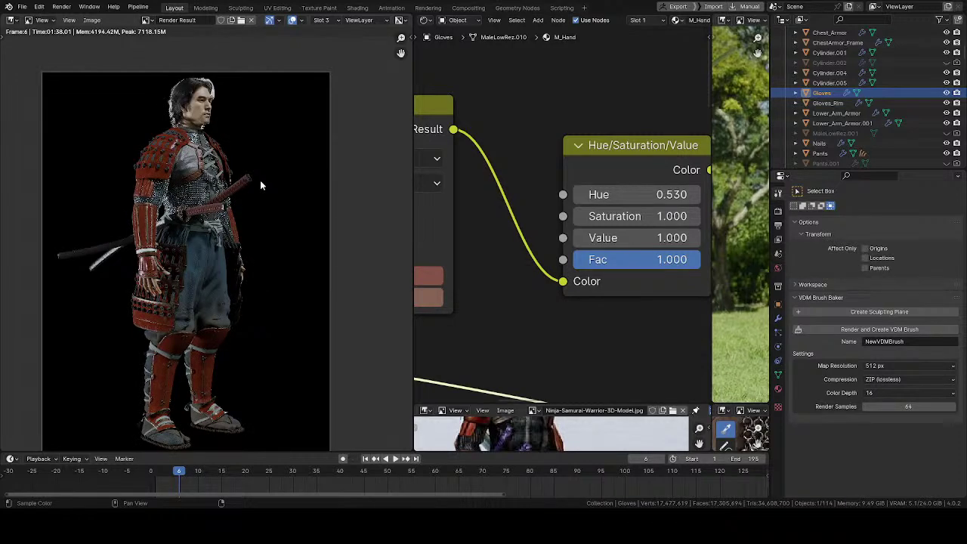
key("j")
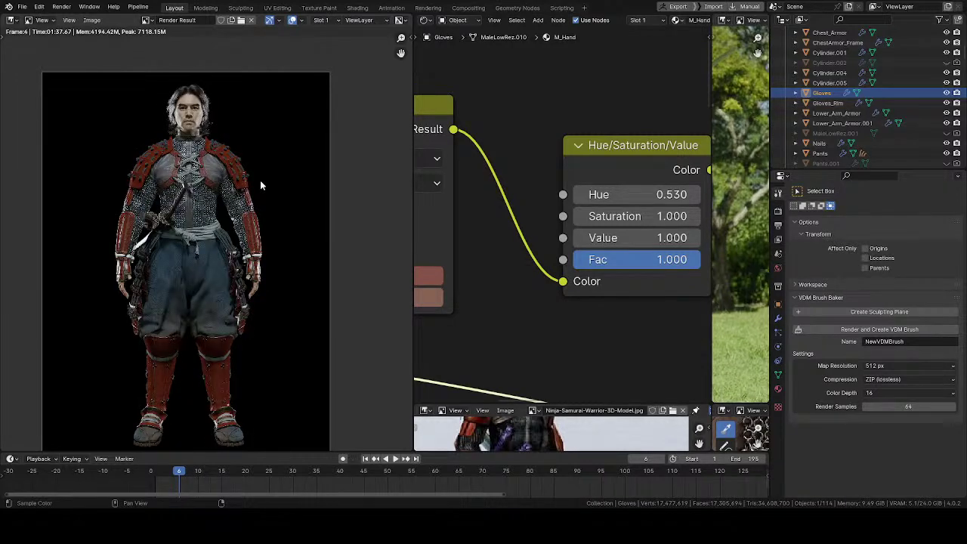
key("j")
key("j")
scroll(220, 193, "up", 4)
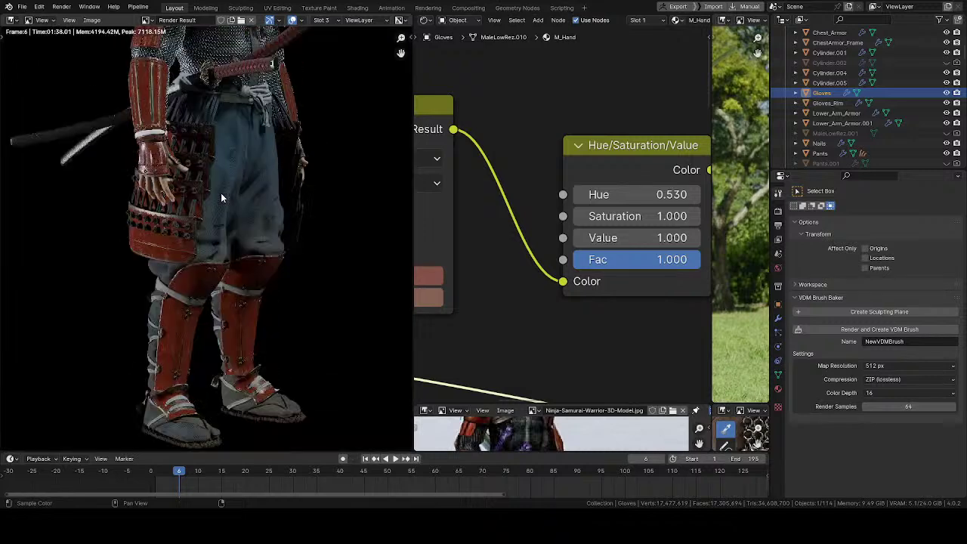
key("j")
key("j")
key("j")
key("j")
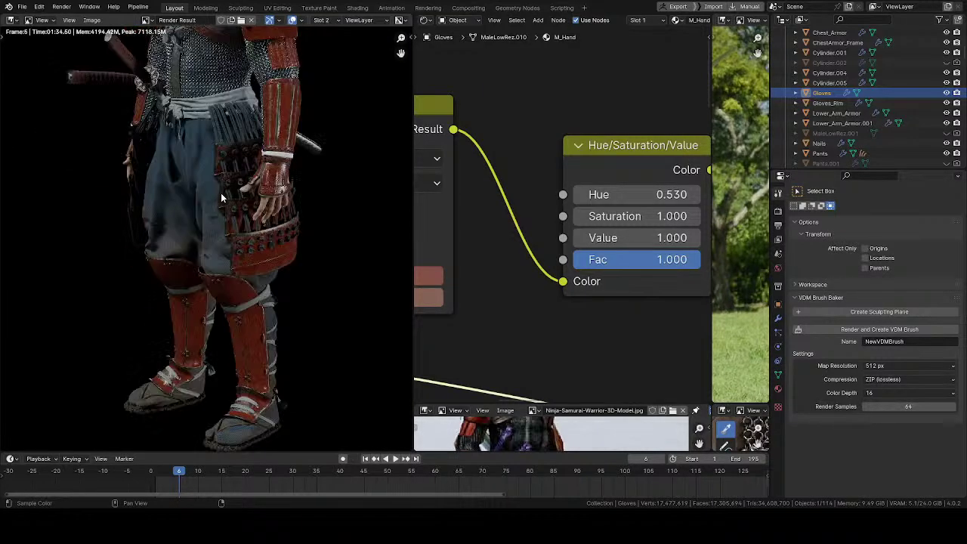
key("j")
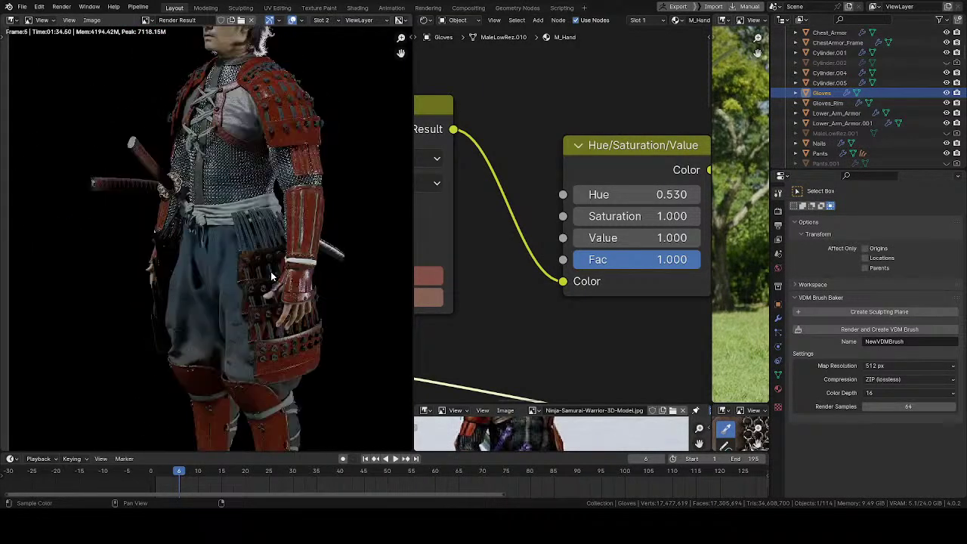
key("j")
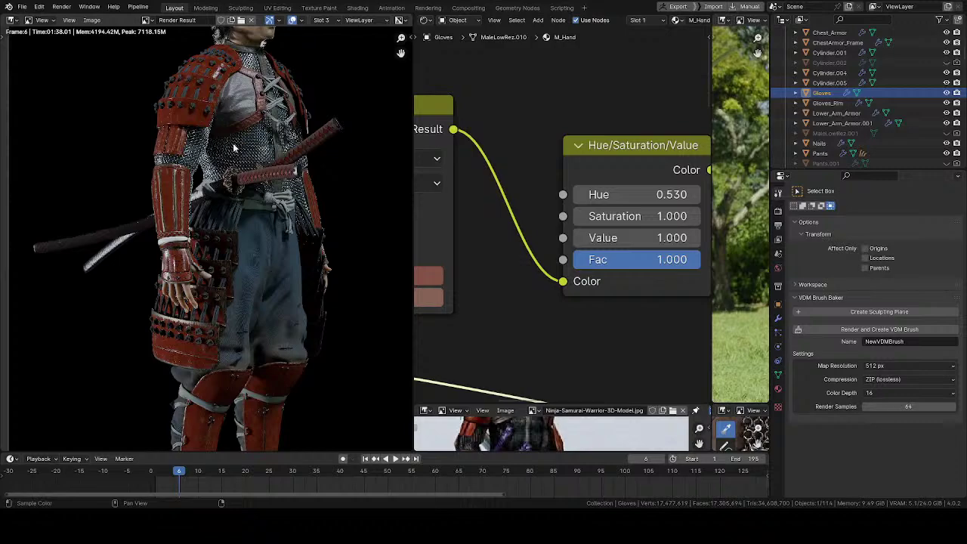
- Compare the upper body and shoulder armor up close across the three render slots
middle_click_drag(234, 150, 230, 264)
key("j")
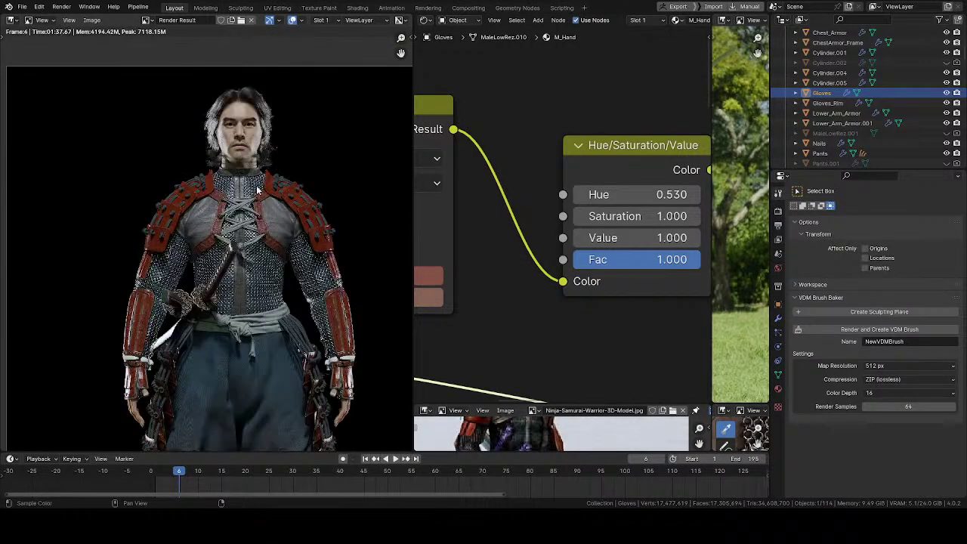
scroll(250, 244, "up", 8)
key("j")
key("j")
key("j")
key("j")
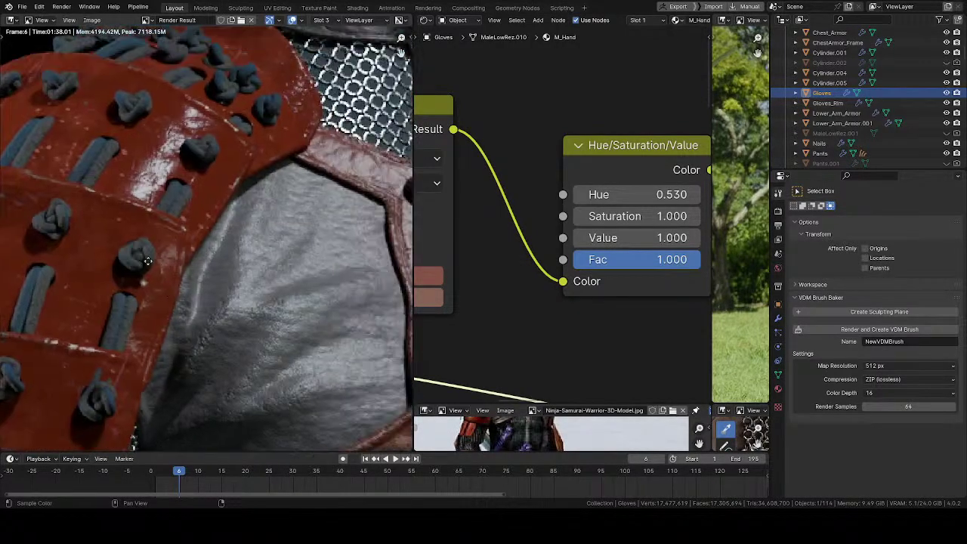
- Examine the chest leather, chain mail and arm guards up close in the slot 2 side view
scroll(141, 250, "down", 3)
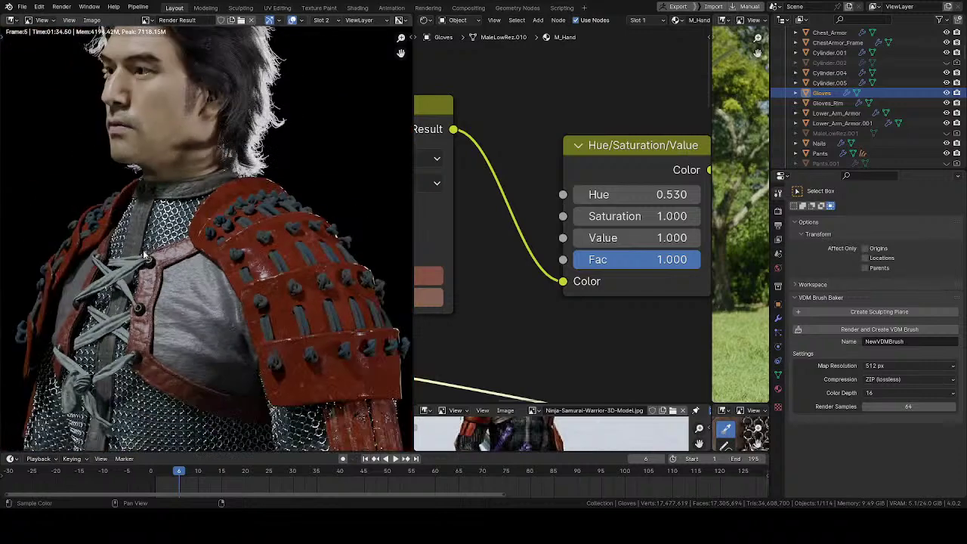
scroll(145, 255, "up", 8)
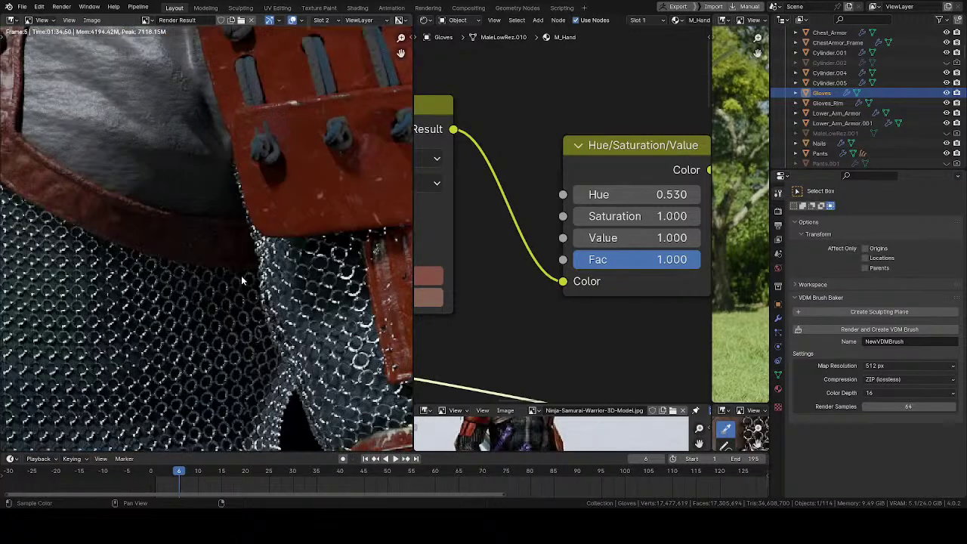
scroll(232, 175, "down", 3)
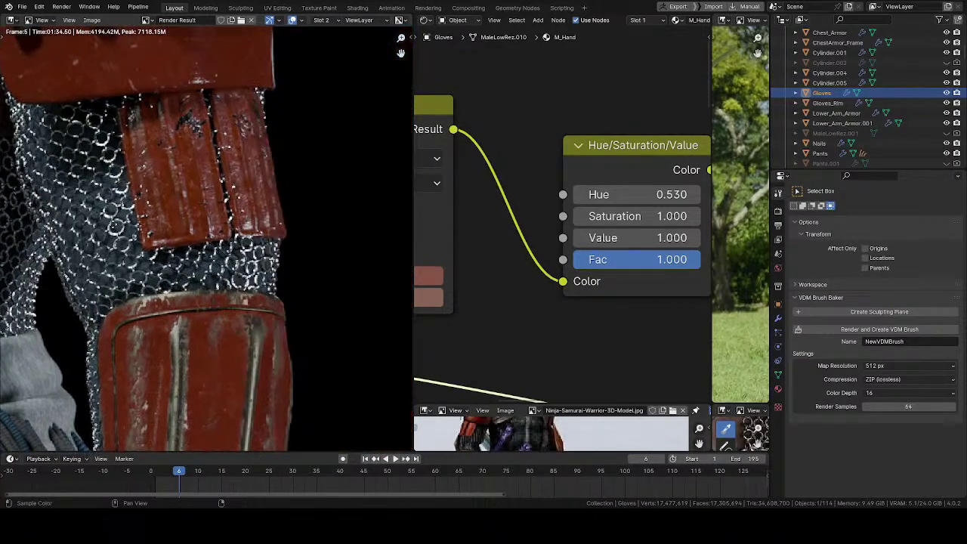